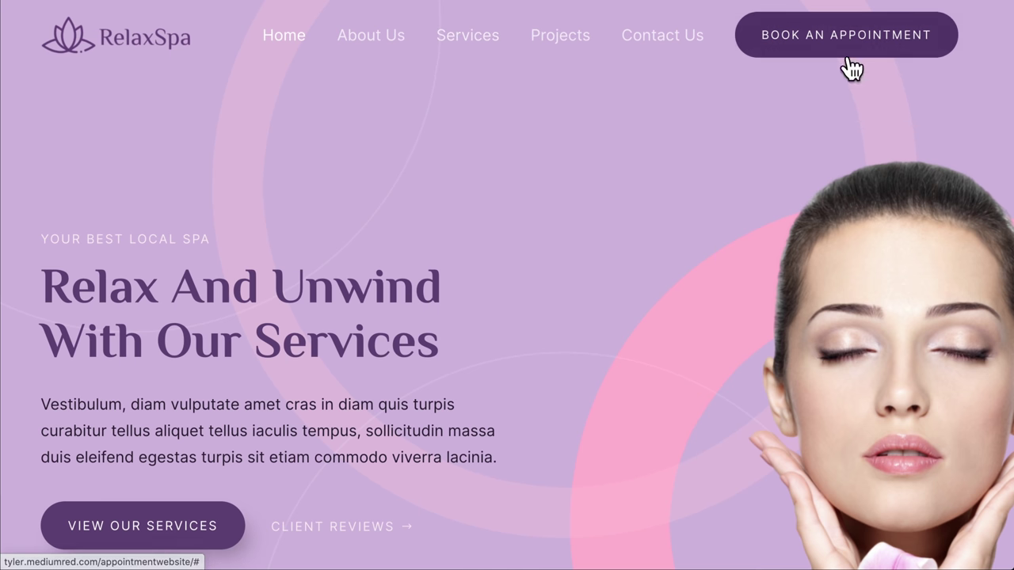
pyautogui.scroll(-2, 823, 241)
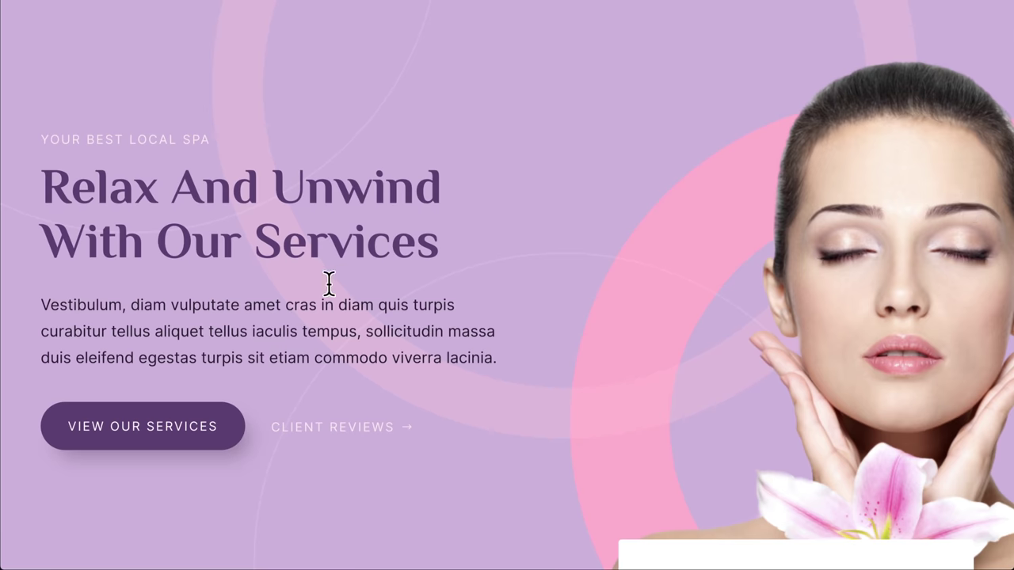
pyautogui.scroll(-3, 328, 282)
pyautogui.scroll(-3, 329, 283)
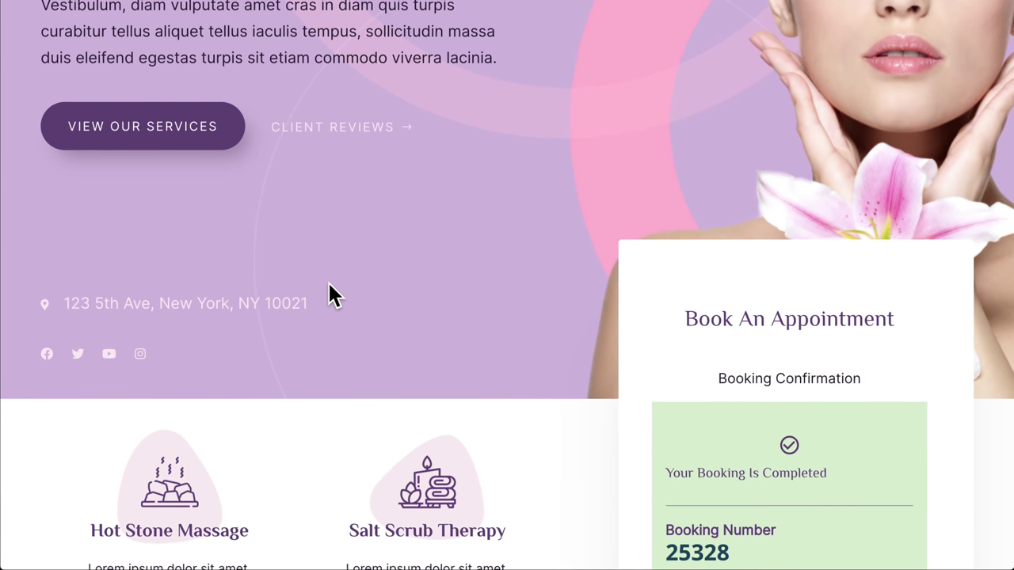
pyautogui.scroll(-5, 329, 288)
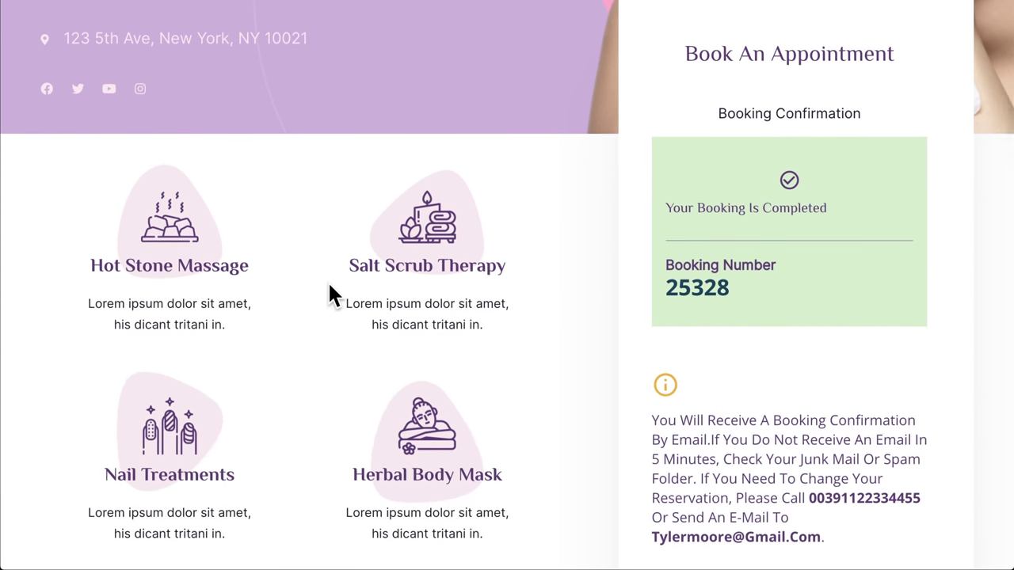
pyautogui.scroll(-2, 329, 285)
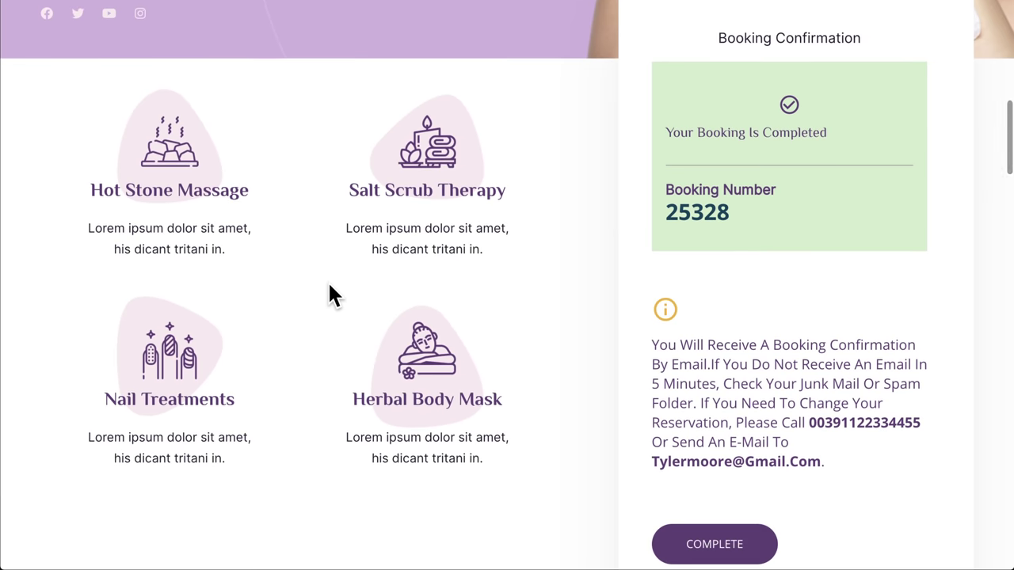
pyautogui.scroll(-15, 329, 286)
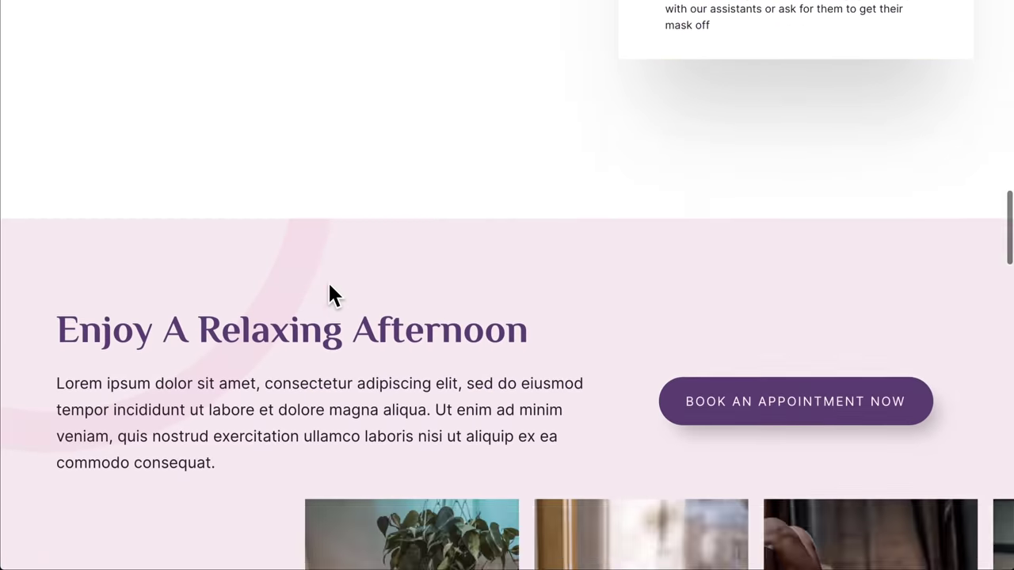
pyautogui.scroll(-10, 329, 293)
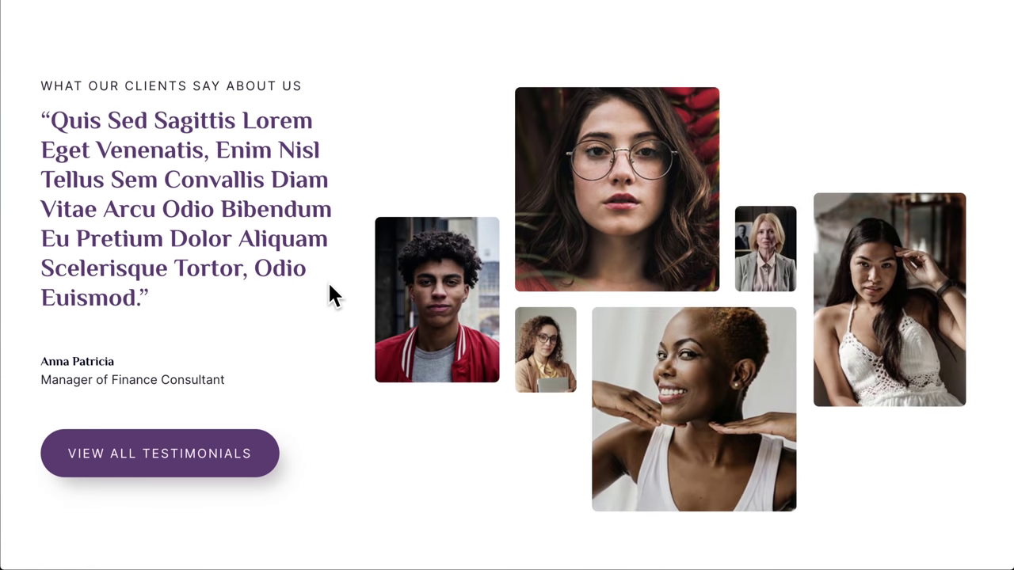
pyautogui.scroll(-10, 285, 237)
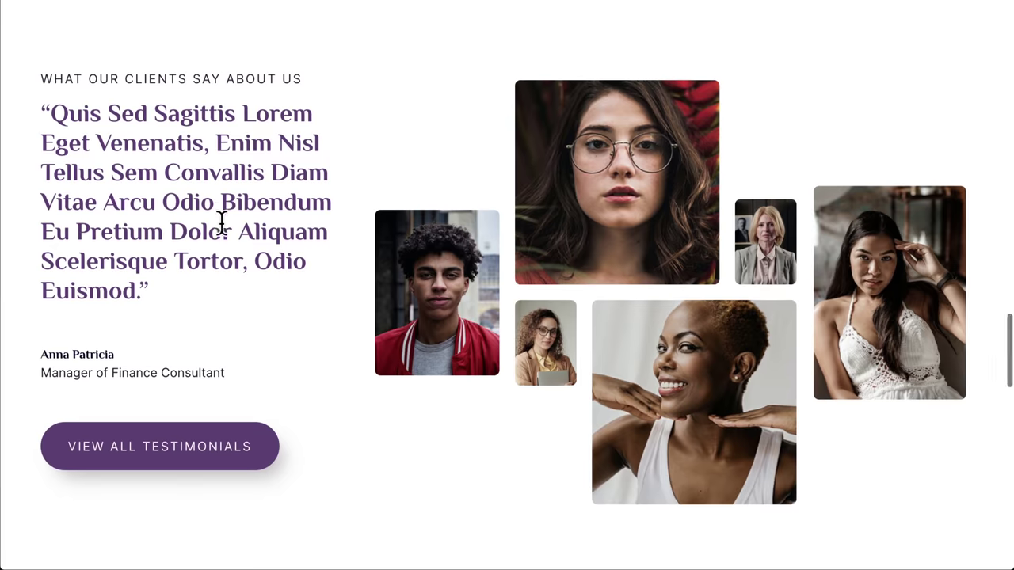
pyautogui.scroll(3, 224, 234)
pyautogui.scroll(2, 222, 225)
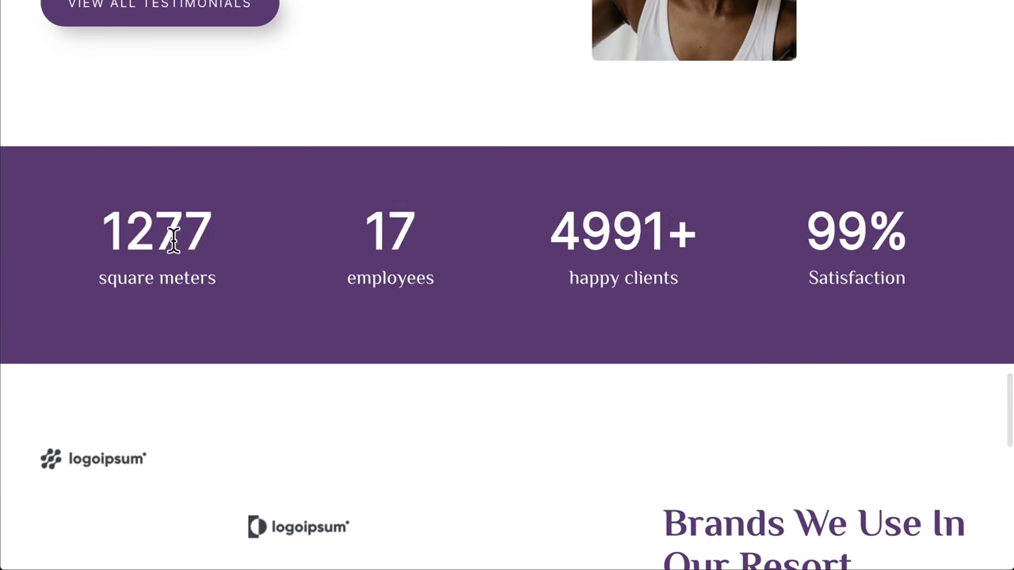
pyautogui.scroll(-8, 519, 404)
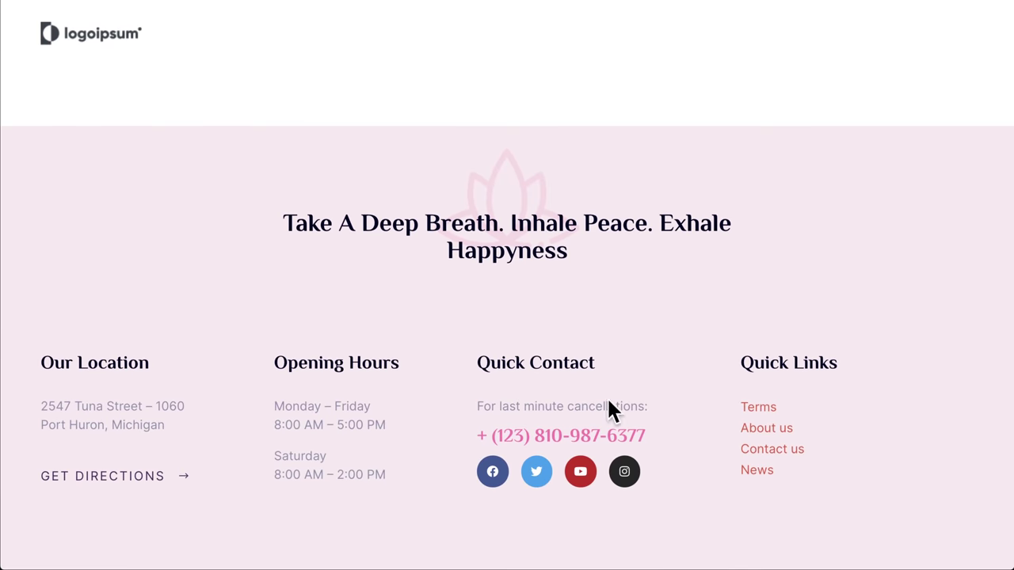
pyautogui.scroll(20, 638, 325)
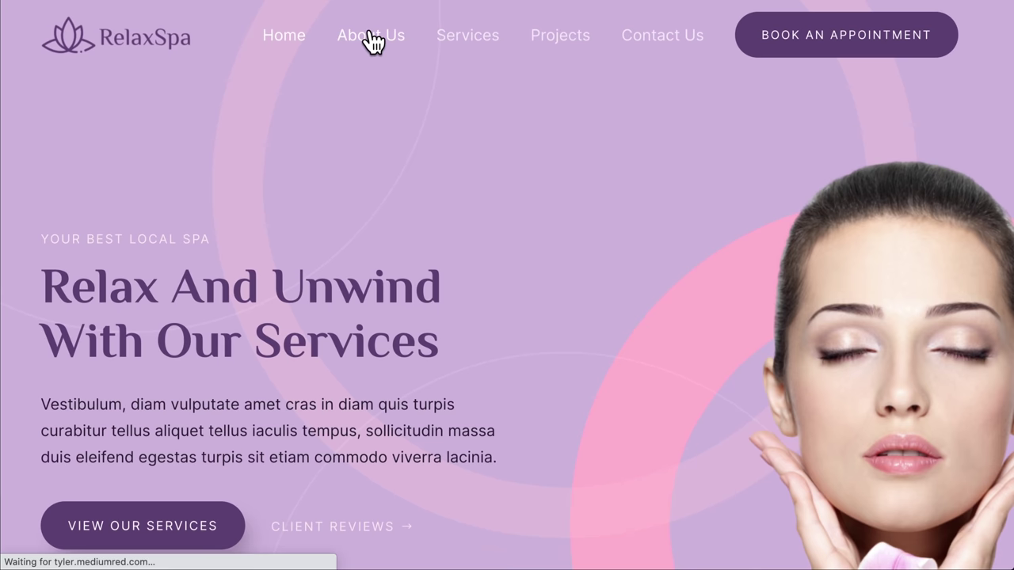
# - Browse the About Us page's founder message, core values, mission and brands, then go to Services
pyautogui.scroll(-5, 781, 270)
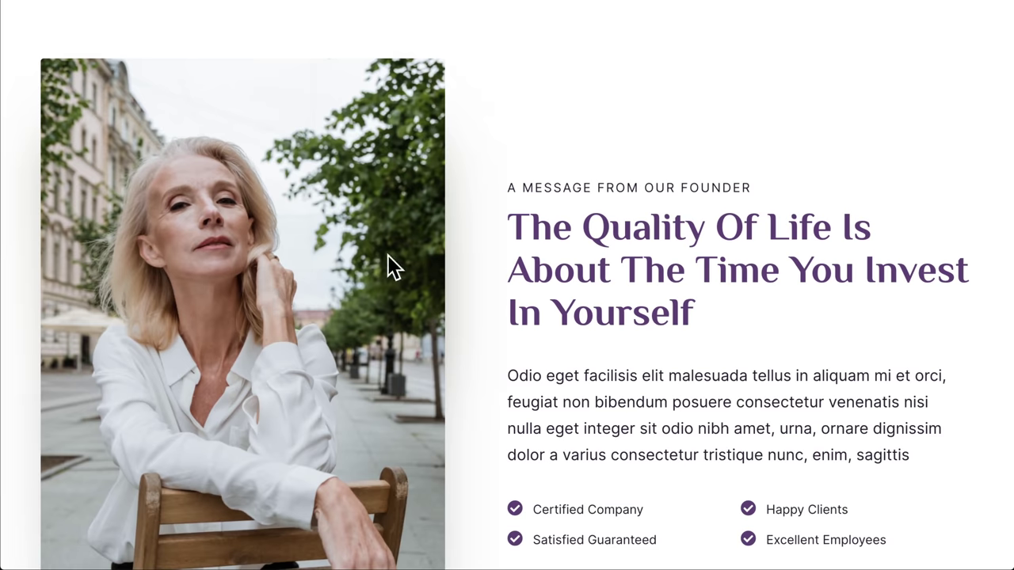
pyautogui.scroll(-9, 776, 212)
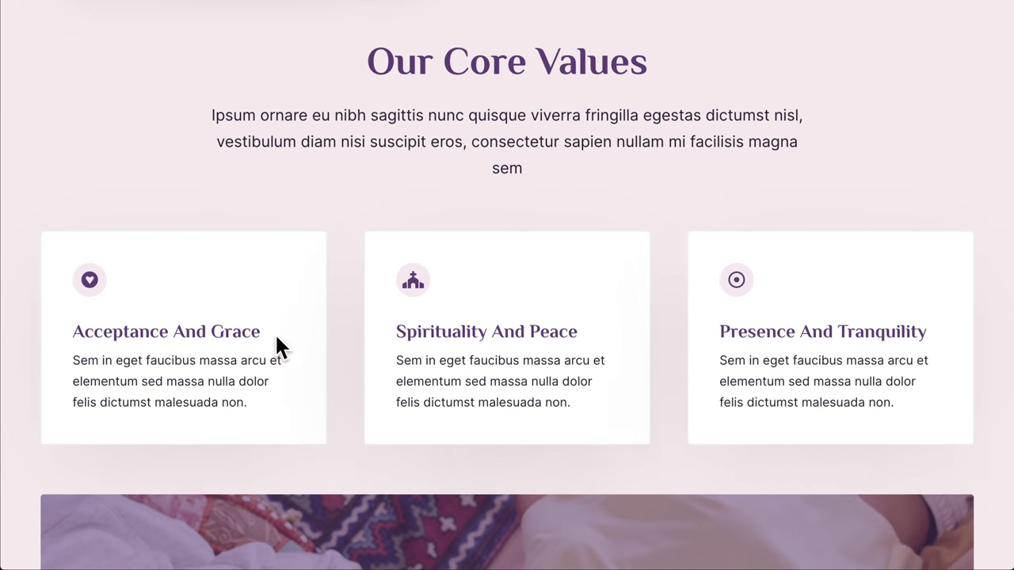
pyautogui.scroll(-6, 255, 329)
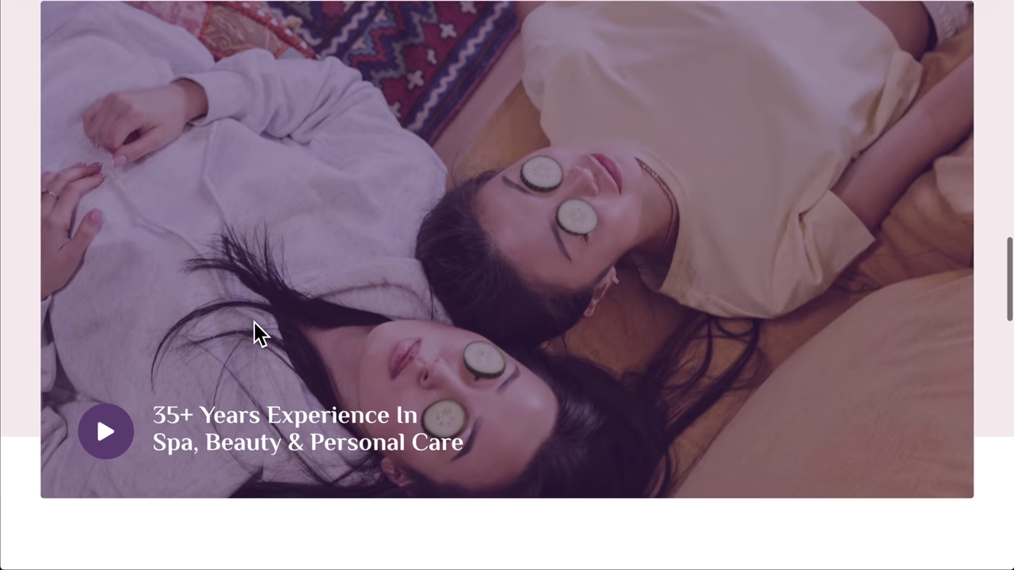
pyautogui.scroll(-10, 93, 450)
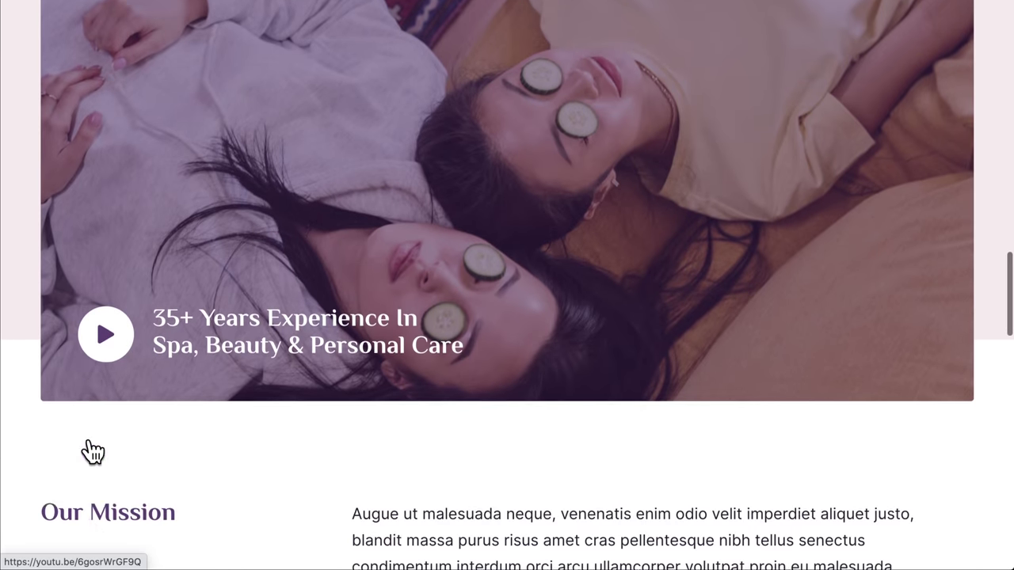
pyautogui.scroll(-10, 91, 447)
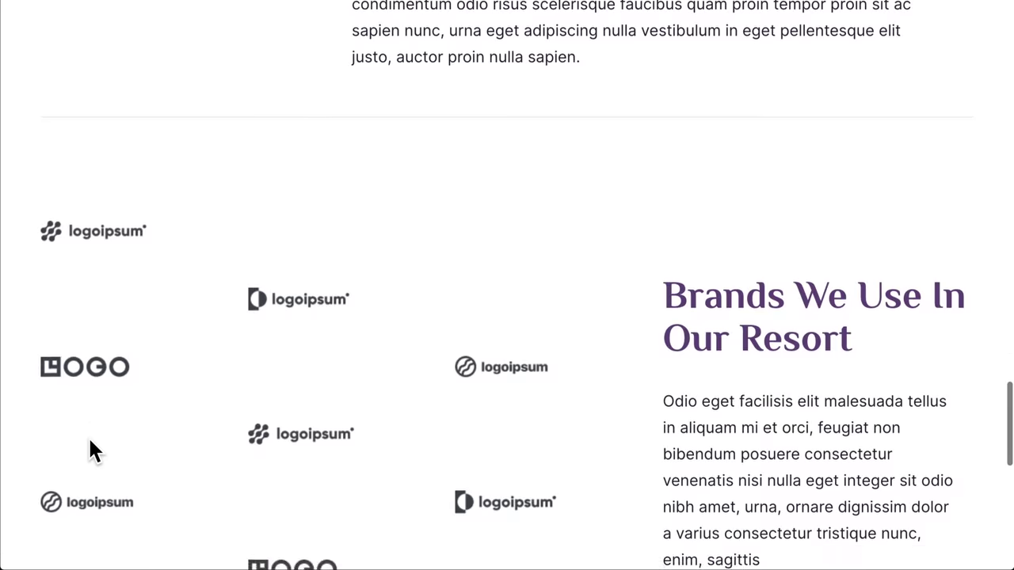
pyautogui.scroll(20, 95, 432)
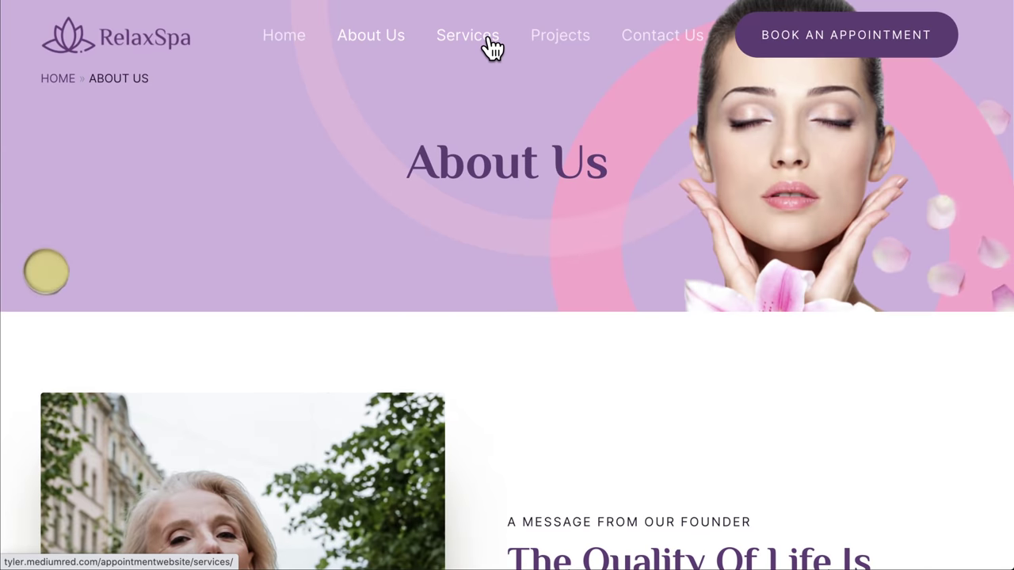
pyautogui.click(491, 48)
# - Browse the Services page's sections, such as Herbal Body Mask and Full Service Day At A Spa
pyautogui.scroll(-8, 510, 192)
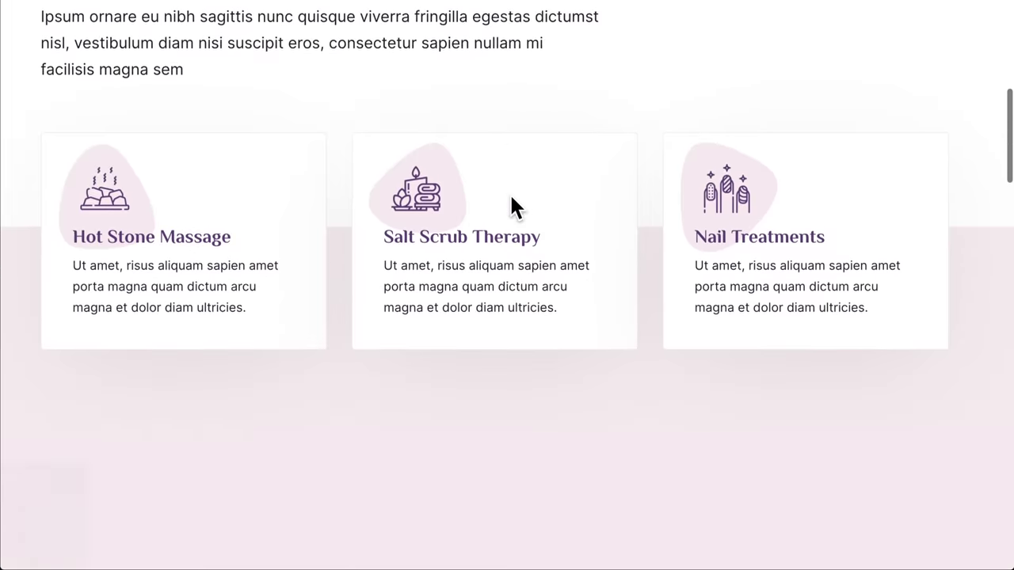
pyautogui.scroll(-4, 876, 194)
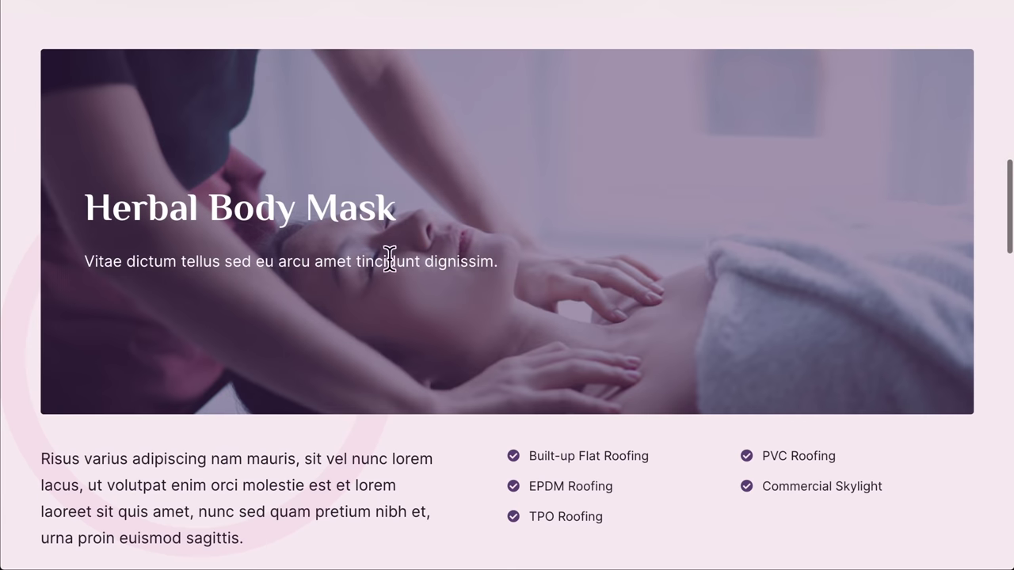
pyautogui.scroll(-12, 431, 312)
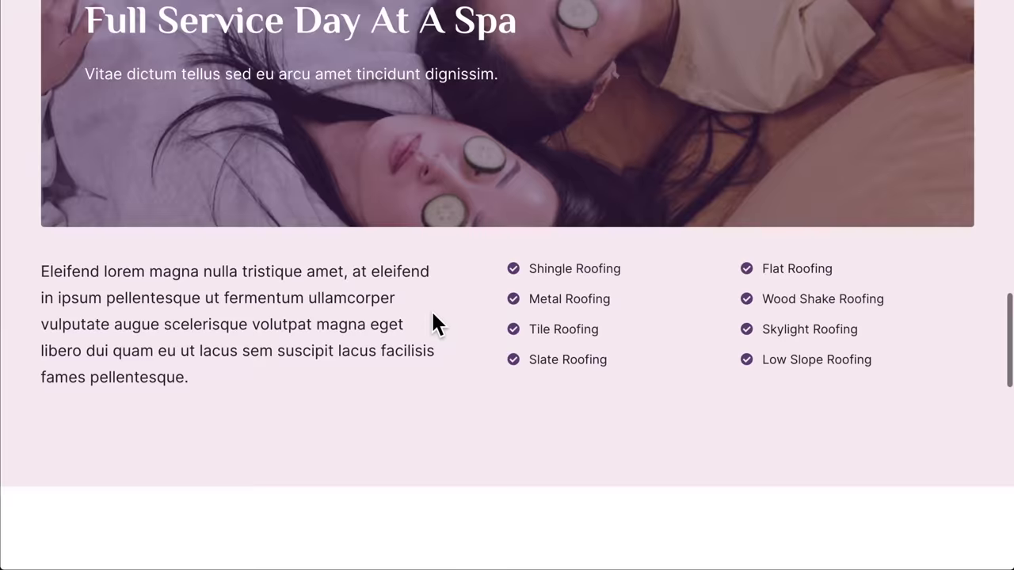
pyautogui.scroll(-6, 433, 316)
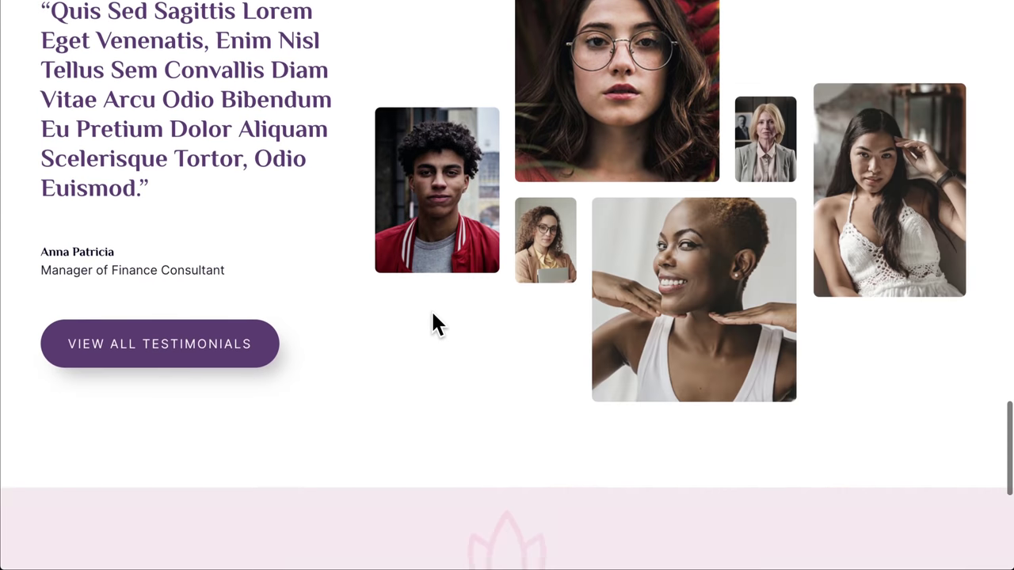
pyautogui.scroll(20, 432, 316)
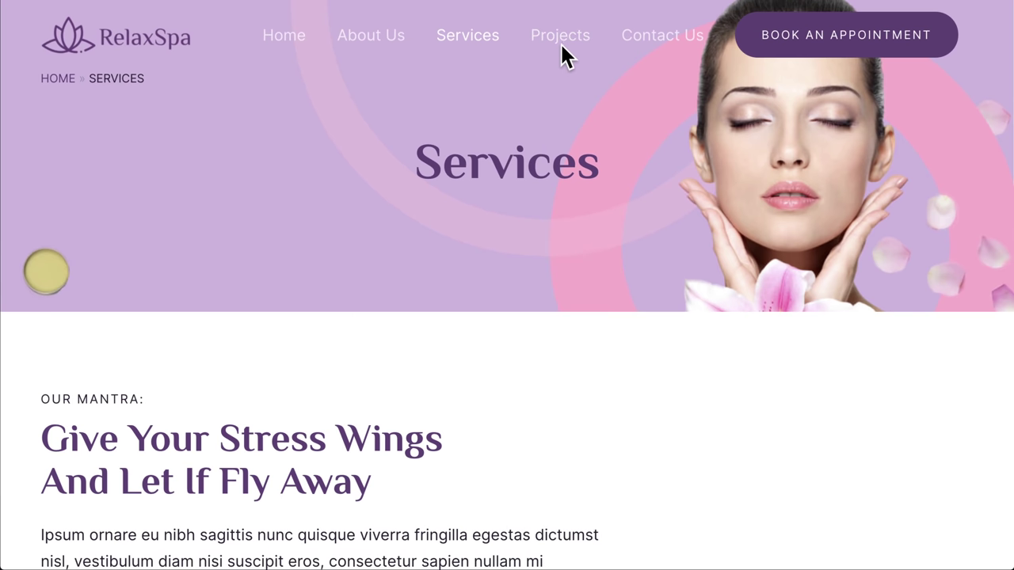
# - Open the RelaxSpa Contact Us page and scroll down to its map
pyautogui.click(678, 47)
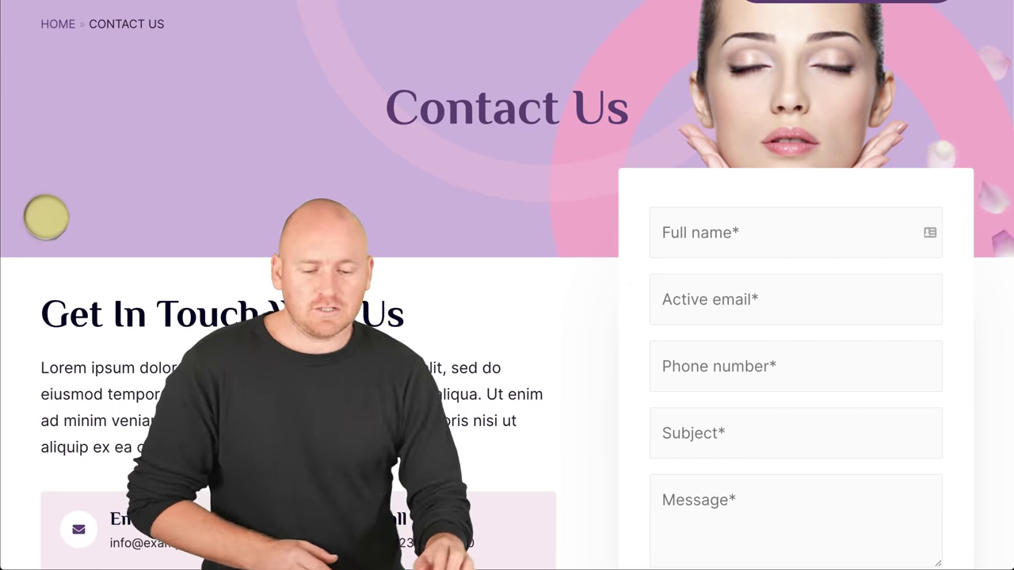
pyautogui.scroll(-8, 371, 425)
pyautogui.scroll(-2, 371, 426)
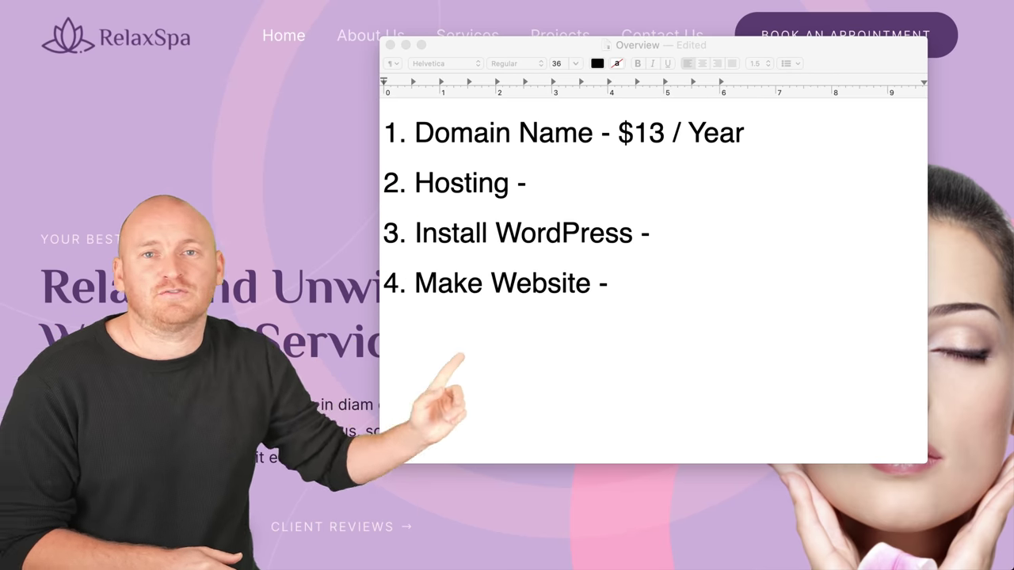
# - Price Hosting at $10 / Month and Install WordPress as Free in the Overview note
pyautogui.click(567, 180)
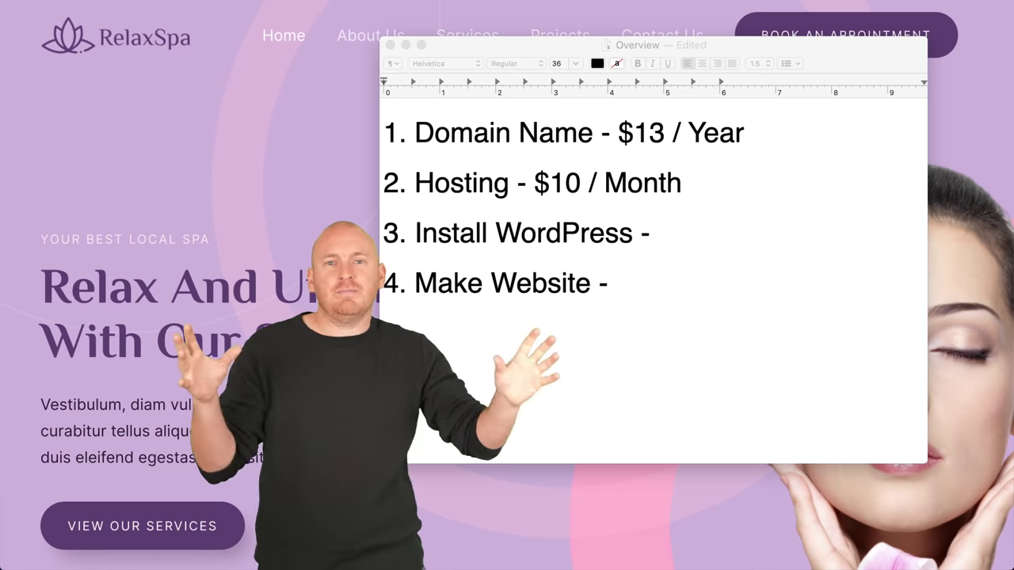
pyautogui.click(689, 234)
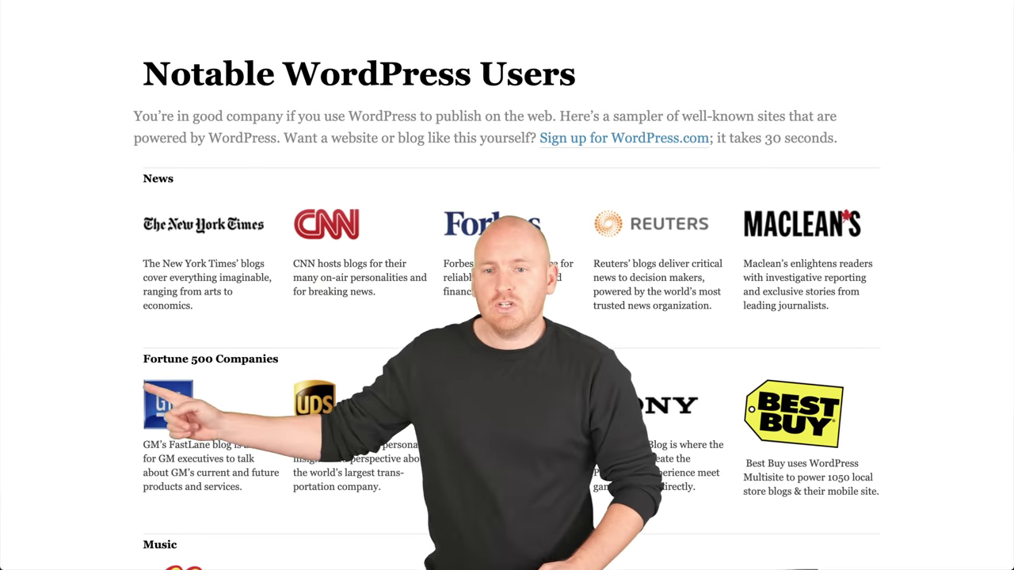
# - Scroll the Notable WordPress Users page down toward the Fortune 500 section
pyautogui.scroll(-5, 323, 458)
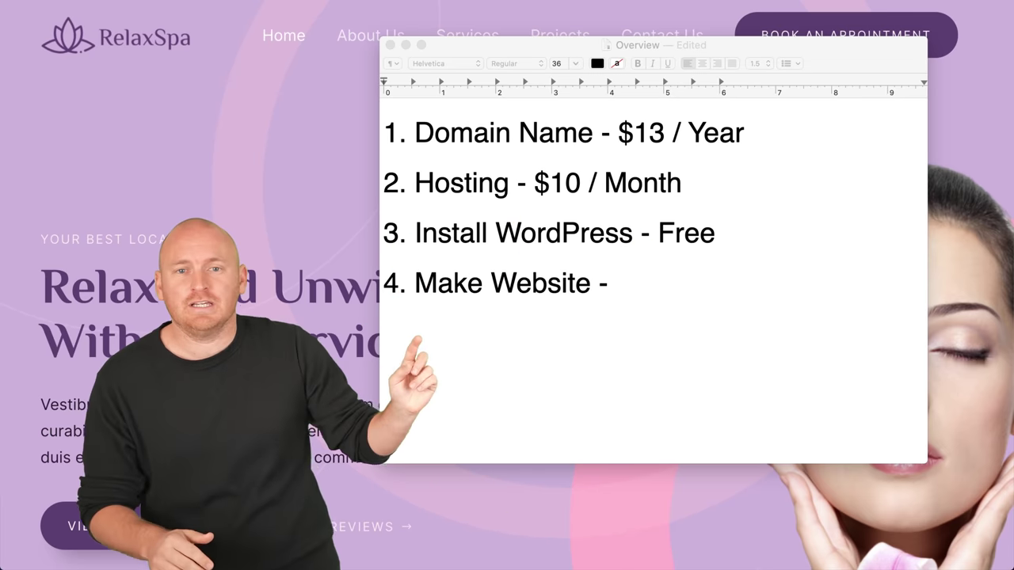
# - Price Make Website as Free and add a bold 'Total Costs:' line, then scroll the RelaxSpa site
pyautogui.click(784, 283)
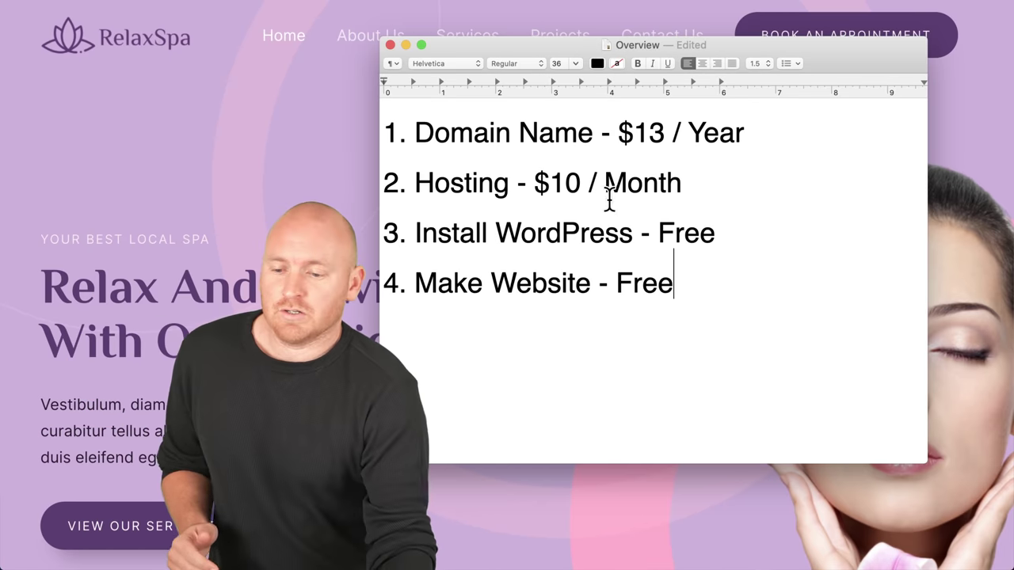
pyautogui.click(311, 182)
pyautogui.scroll(-3, 312, 183)
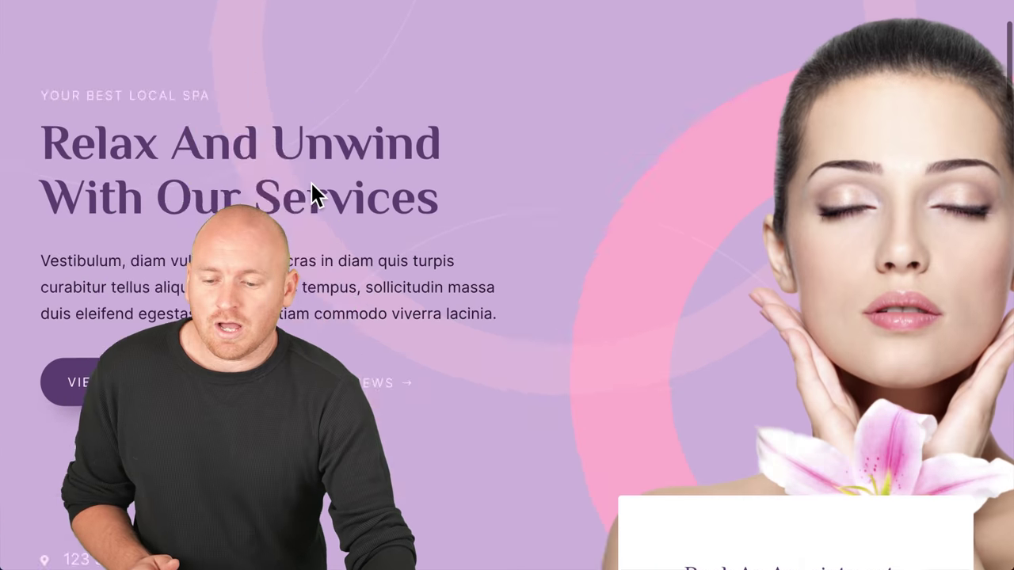
pyautogui.scroll(-5, 311, 183)
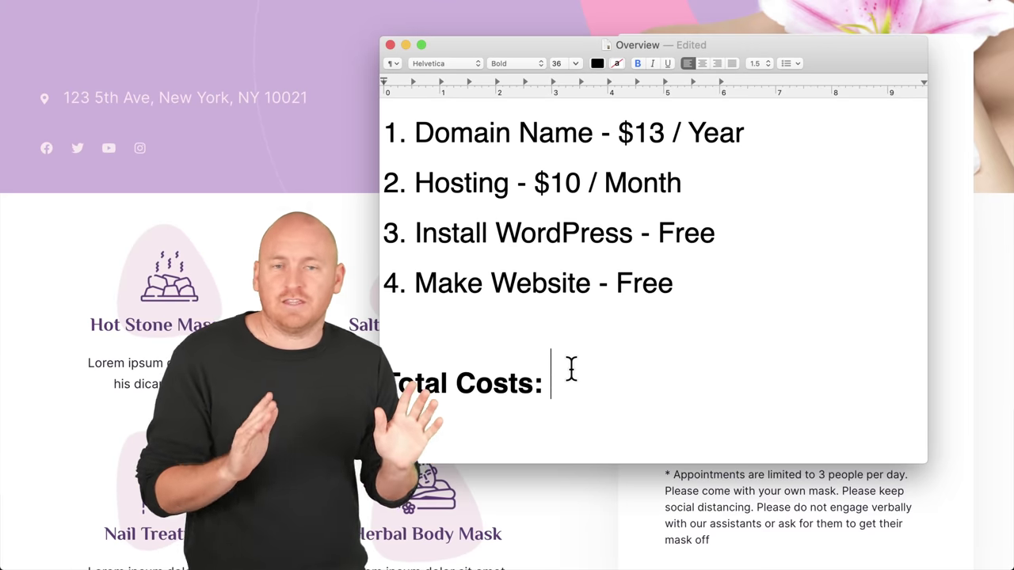
# - Enter the amount after 'Total Costs:', correcting the initially typed '$10 / Month'
pyautogui.write('$10')
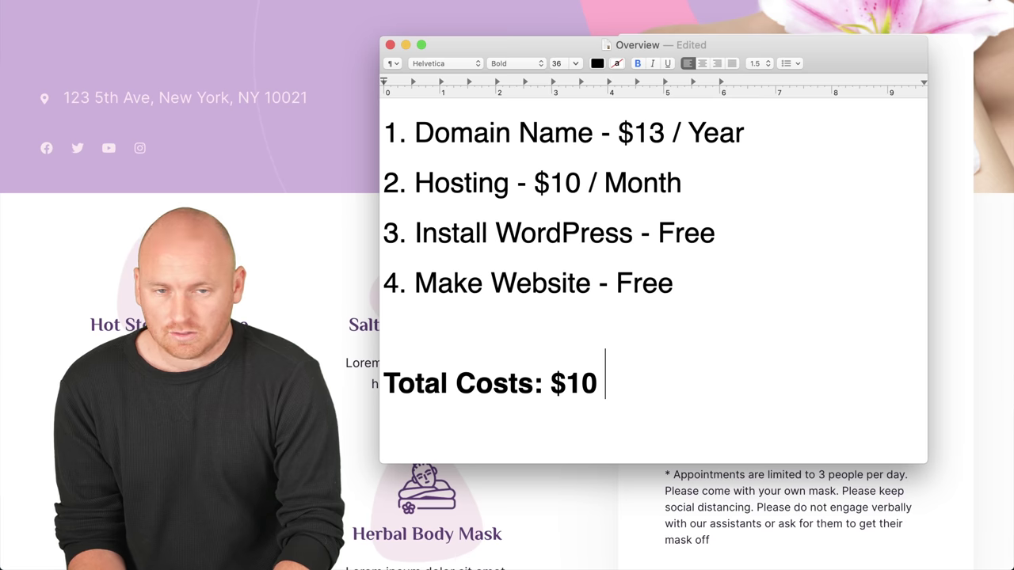
pyautogui.write(' / Month')
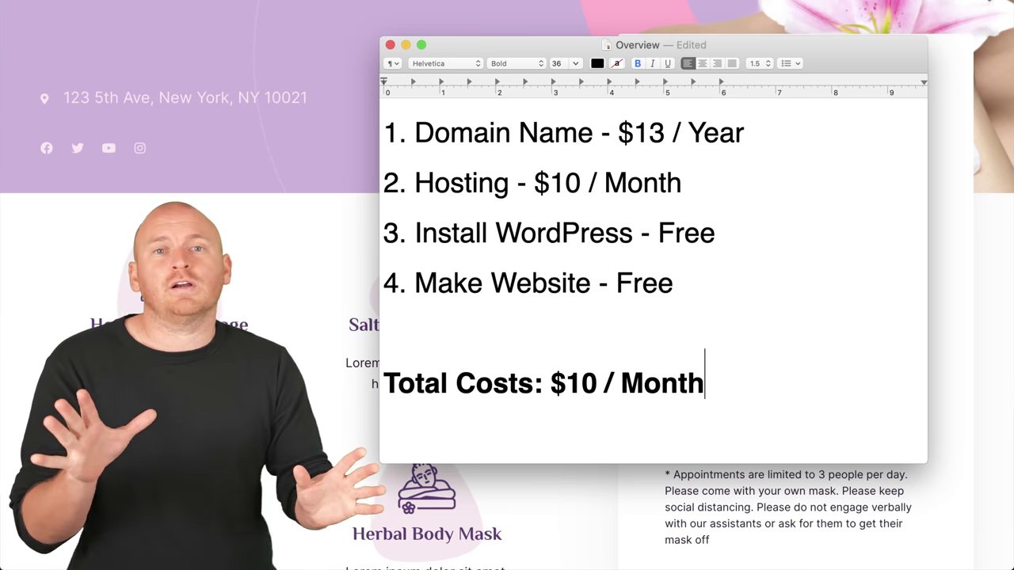
pyautogui.press('BackSpace')
pyautogui.press('BackSpace')
pyautogui.press('BackSpace')
pyautogui.press('BackSpace')
pyautogui.press('BackSpace')
pyautogui.press('BackSpace')
pyautogui.press('BackSpace')
pyautogui.press('BackSpace')
pyautogui.press('BackSpace')
pyautogui.press('BackSpace')
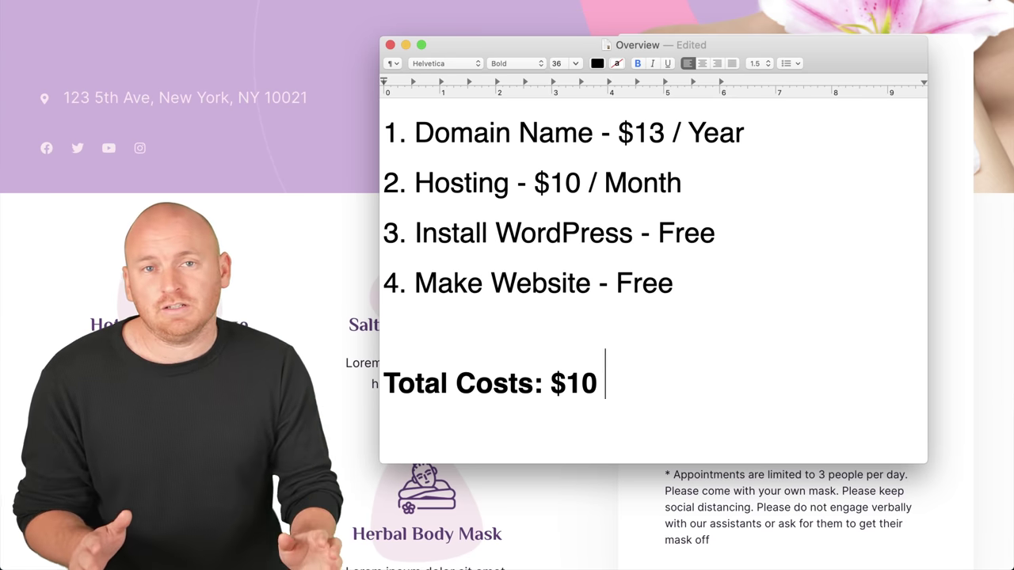
pyautogui.write('30 Ye')
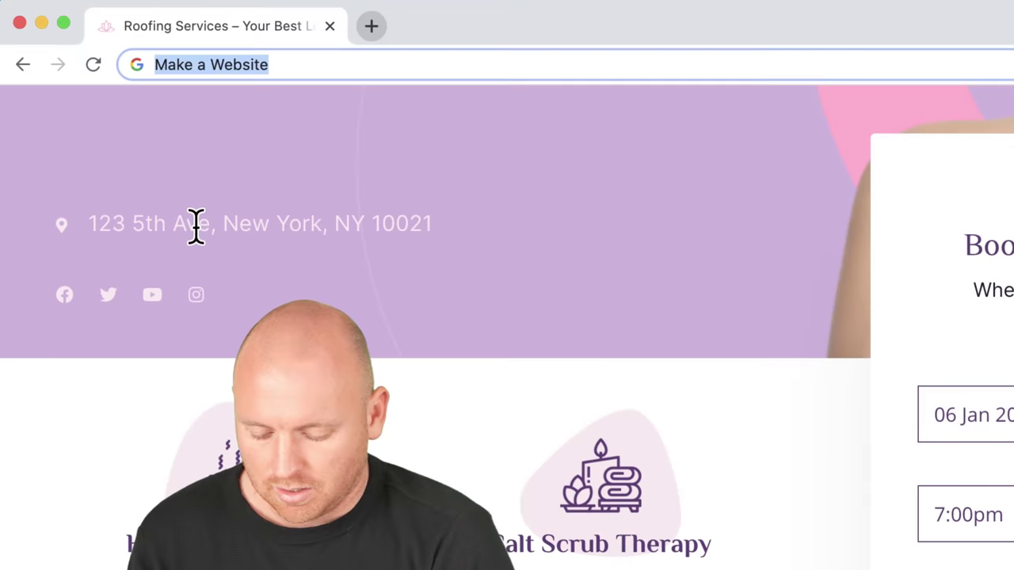
# - Load hostgator.com in the current Chrome tab
pyautogui.write('ho')
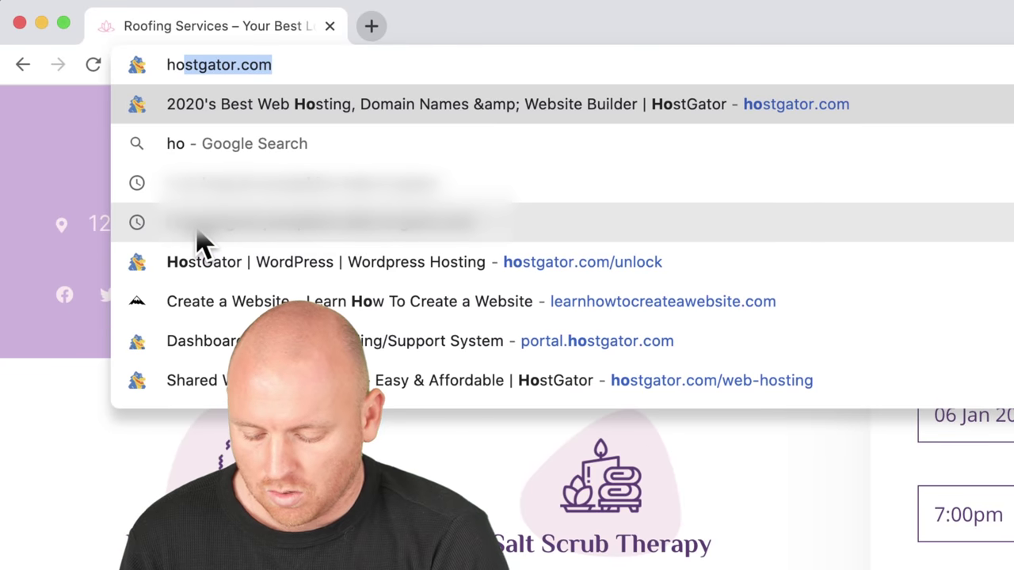
pyautogui.write('stga')
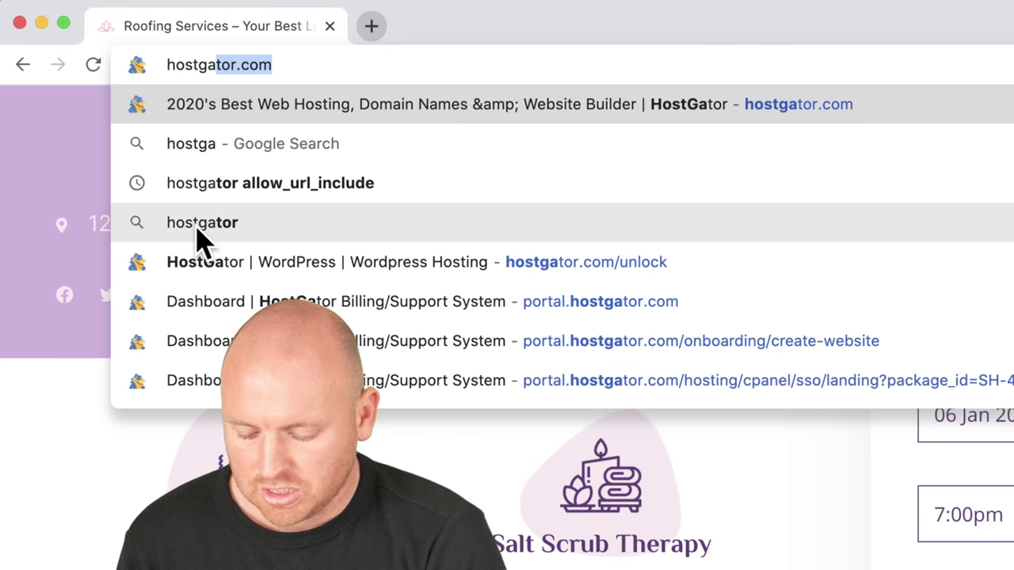
pyautogui.write('tor.co')
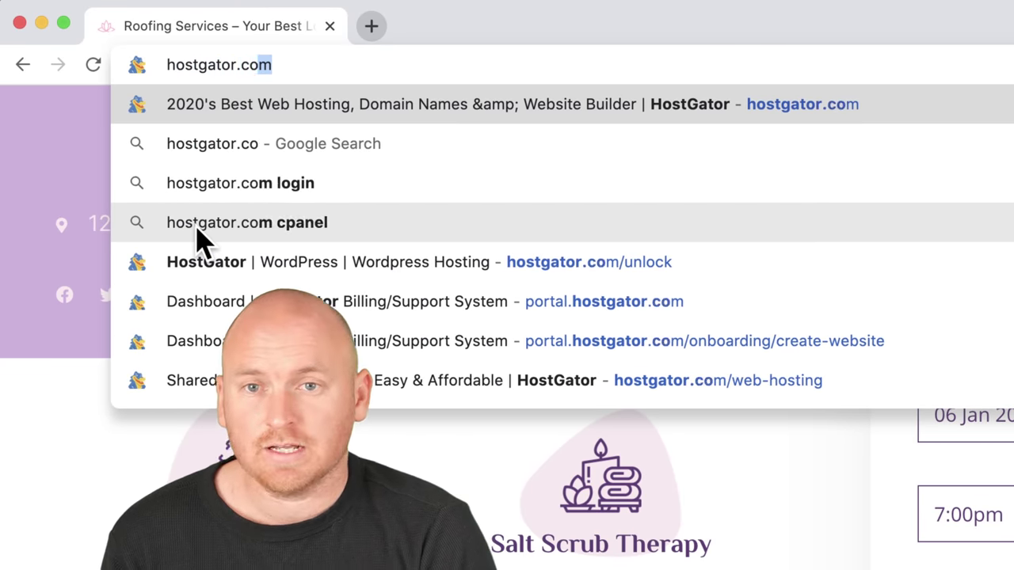
pyautogui.write('m')
pyautogui.press('Return')
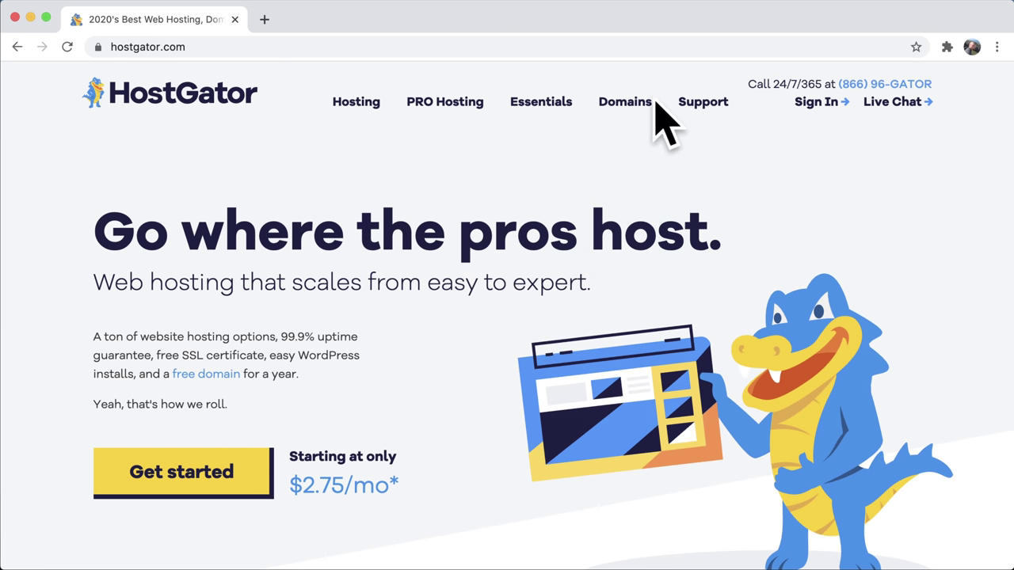
# - Reveal HostGator's Hosting menu listing Shared Hosting, Website Builder and WordPress Hosting
pyautogui.moveTo(440, 101)
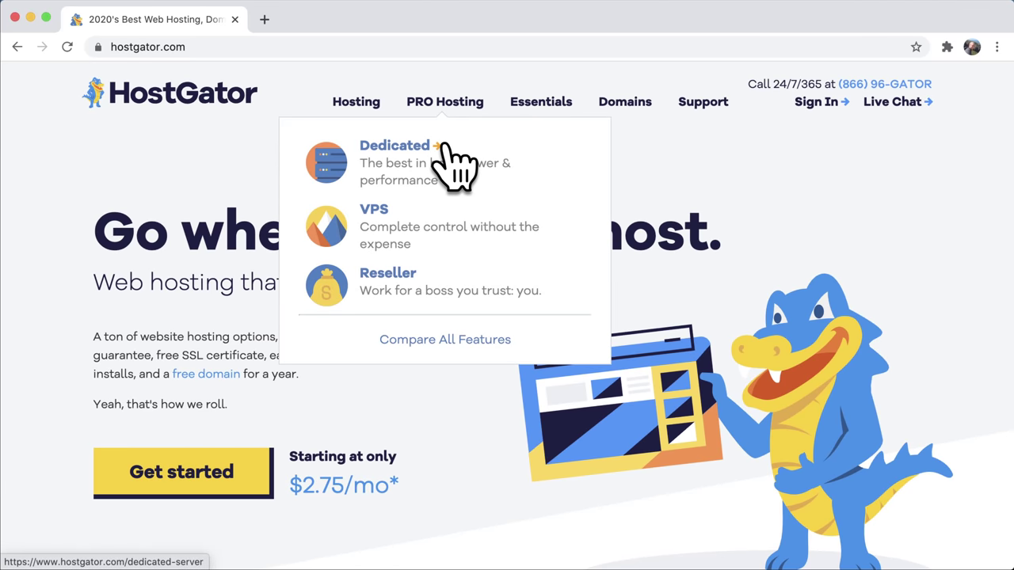
pyautogui.moveTo(356, 101)
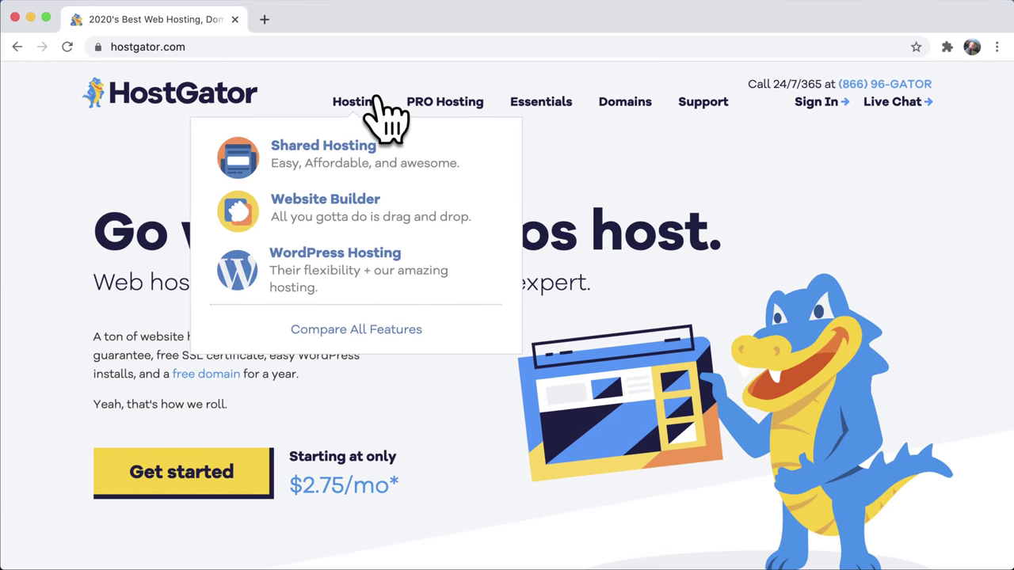
# - Open the Shared Hosting plans (Hatchling $2.75, Baby $3.95, Business $5.95) and select 'web-hosting' in the URL
pyautogui.click(336, 154)
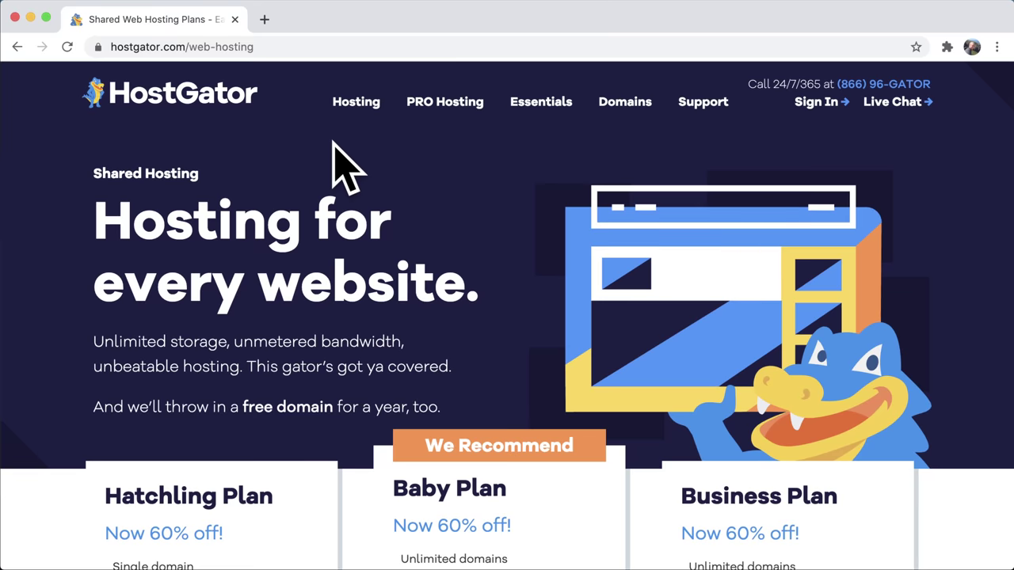
pyautogui.scroll(-5, 333, 143)
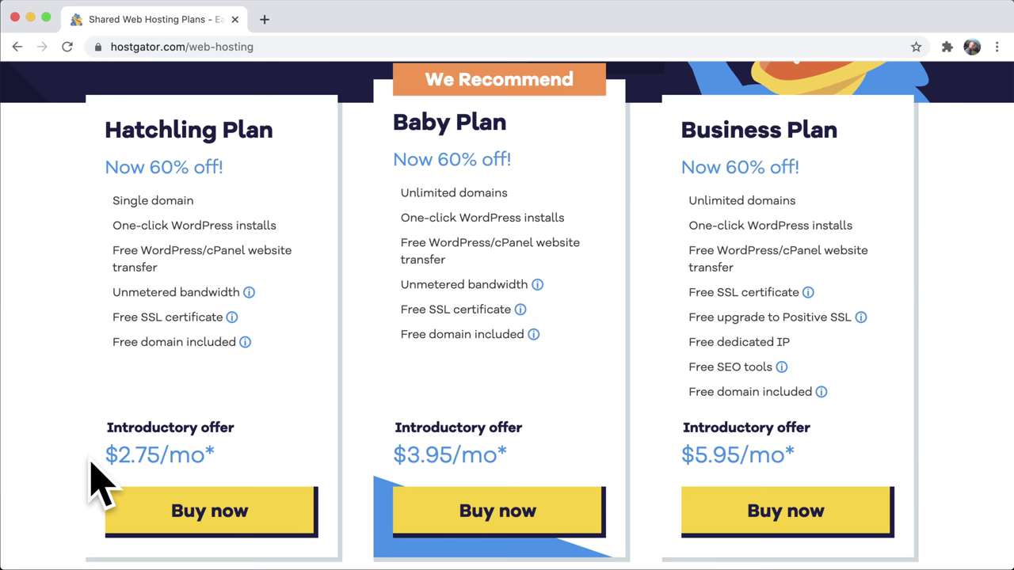
pyautogui.doubleClick(194, 48)
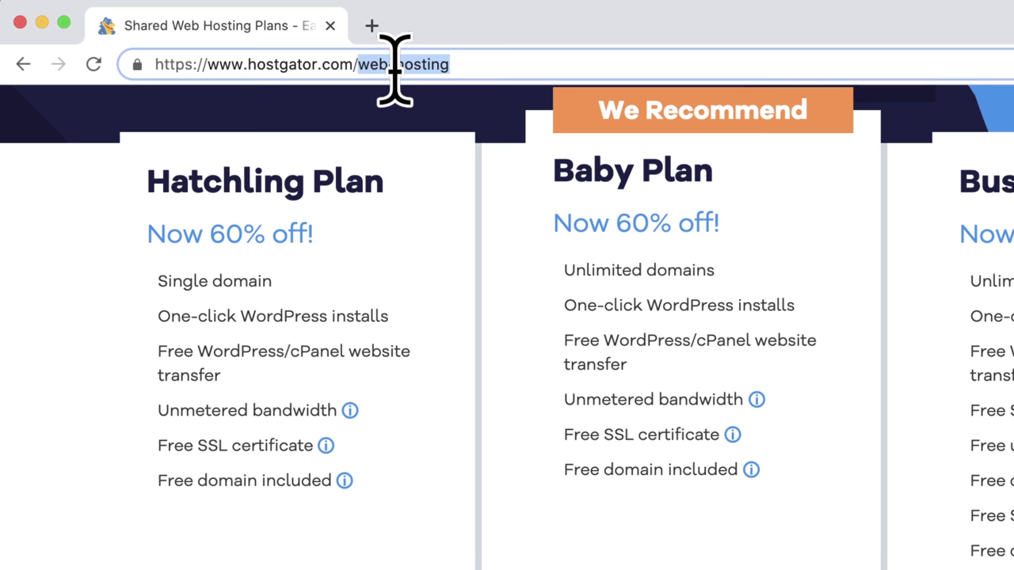
# - Load hostgator.com/unlock and view the Hatchling $2.57, Baby $3.28 and Business $4.93/mo plans
pyautogui.write('unlock')
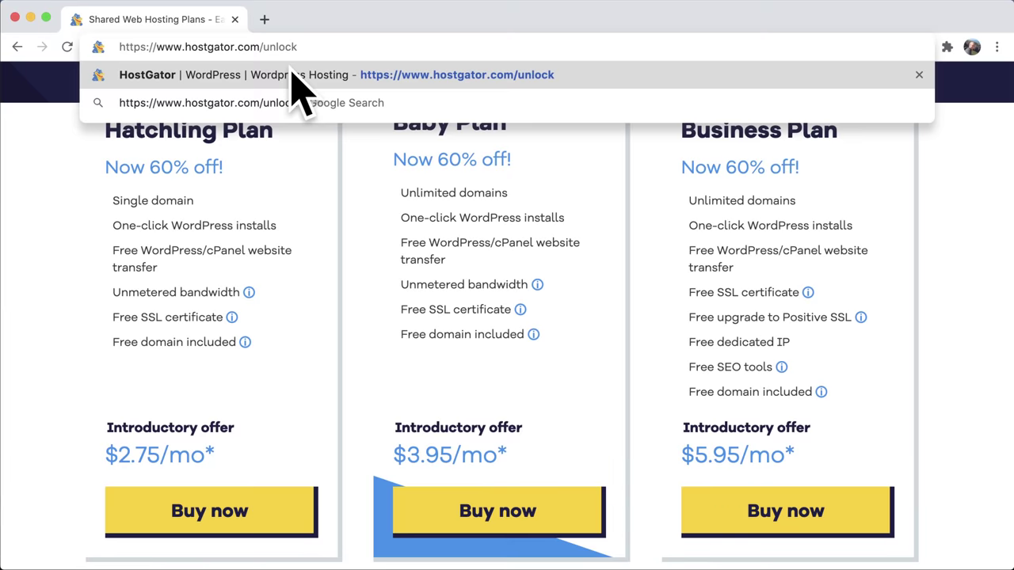
pyautogui.press('Return')
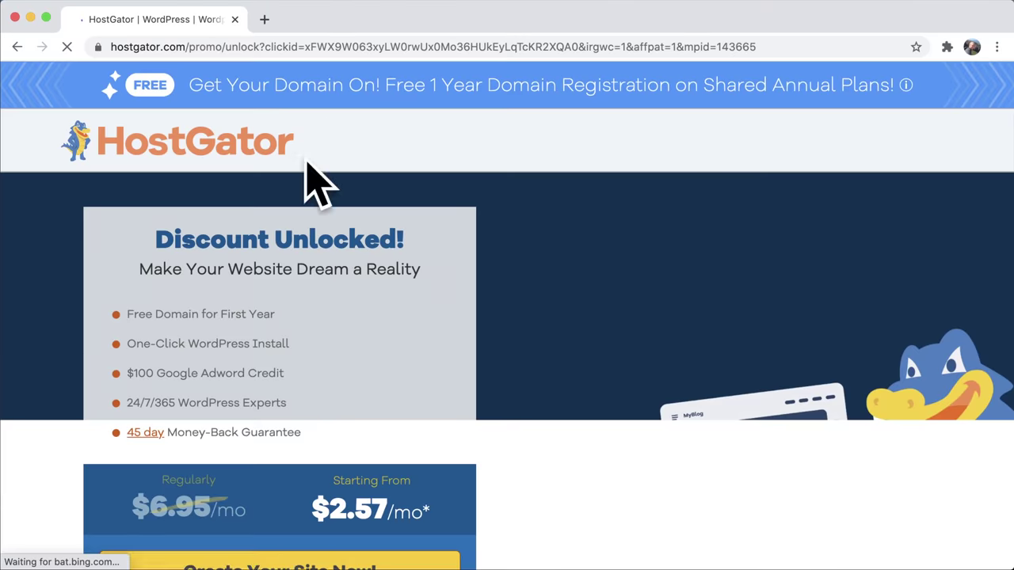
pyautogui.scroll(-10, 313, 206)
pyautogui.scroll(-4, 321, 226)
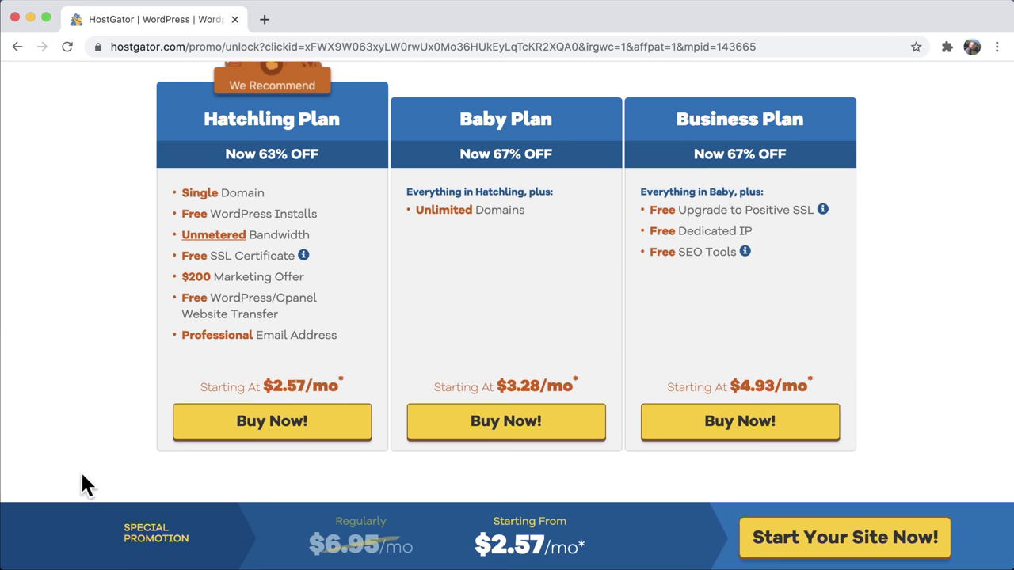
pyautogui.scroll(1, 83, 485)
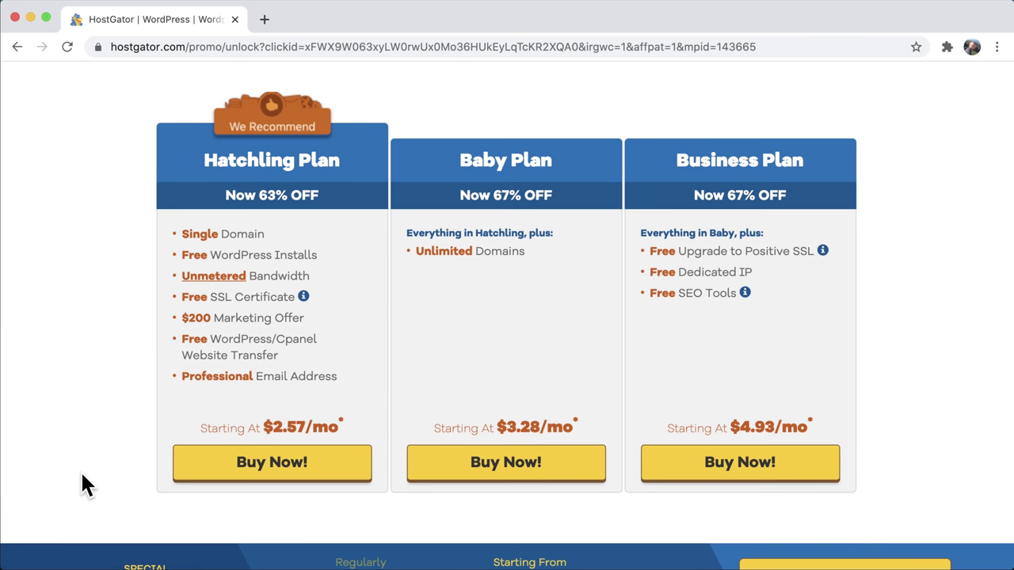
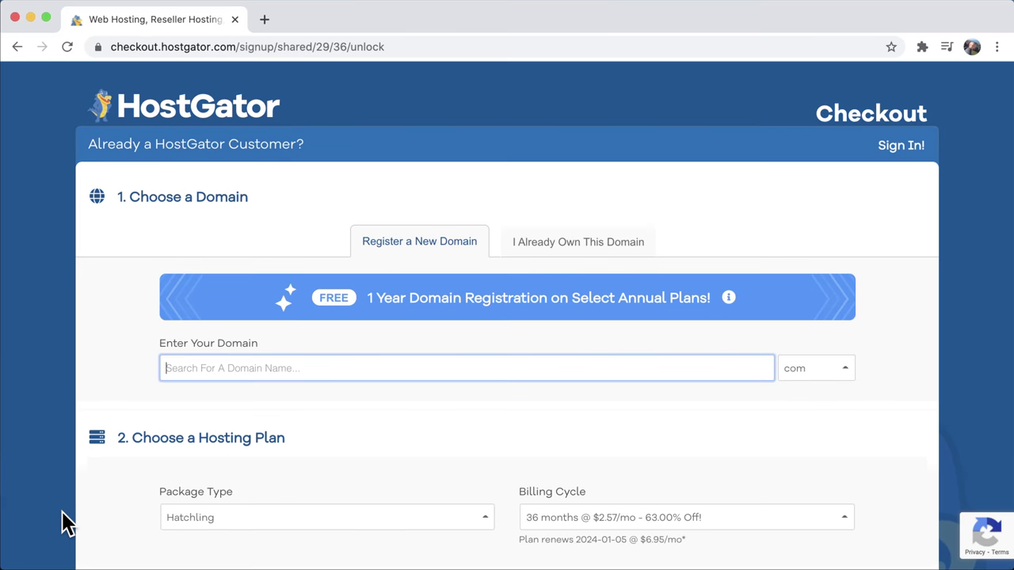
# - Search for learnhowtocreateawebsite with the .com extension and bring up the availability results
pyautogui.click(596, 243)
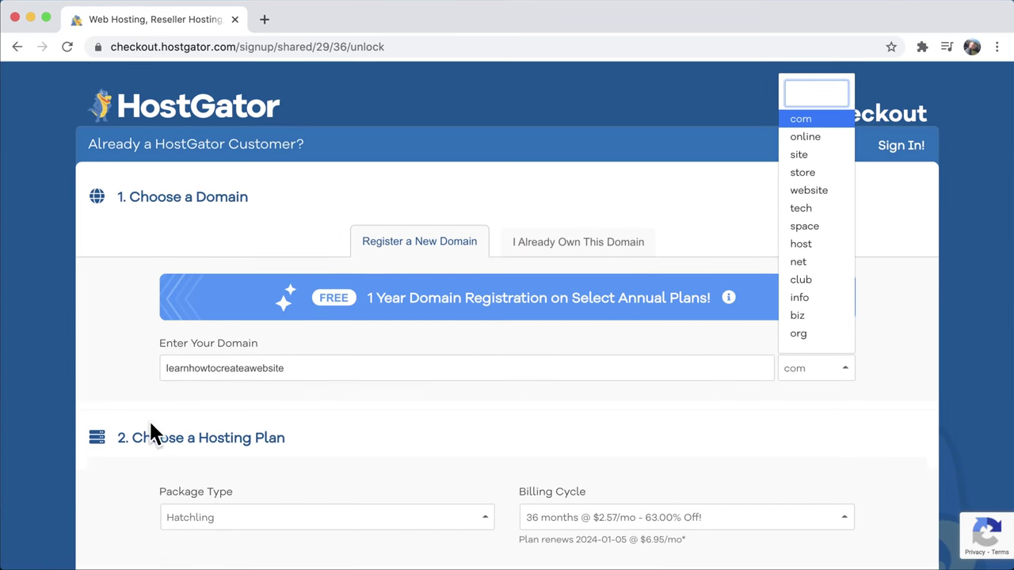
pyautogui.click(801, 120)
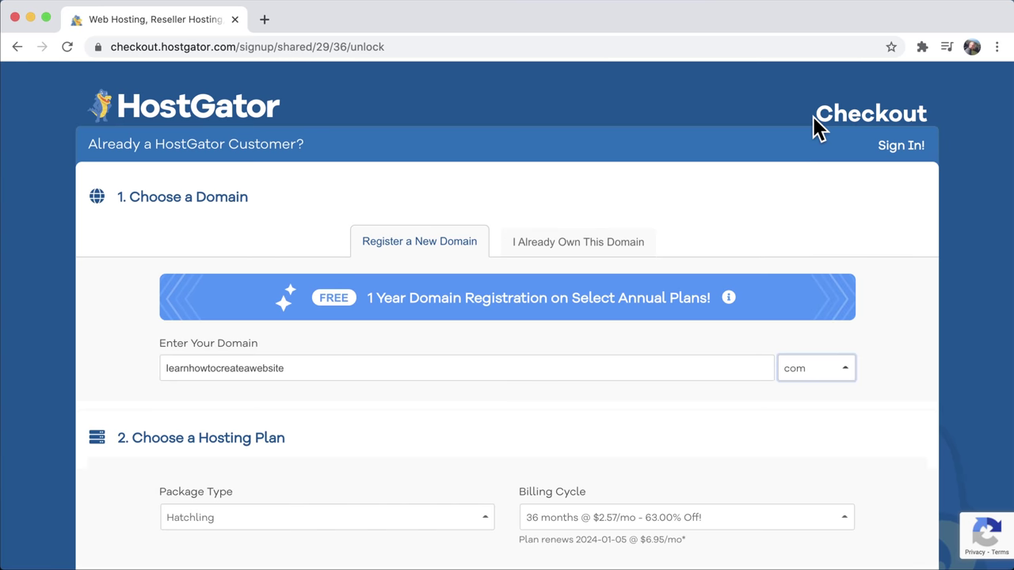
pyautogui.scroll(-3, 688, 421)
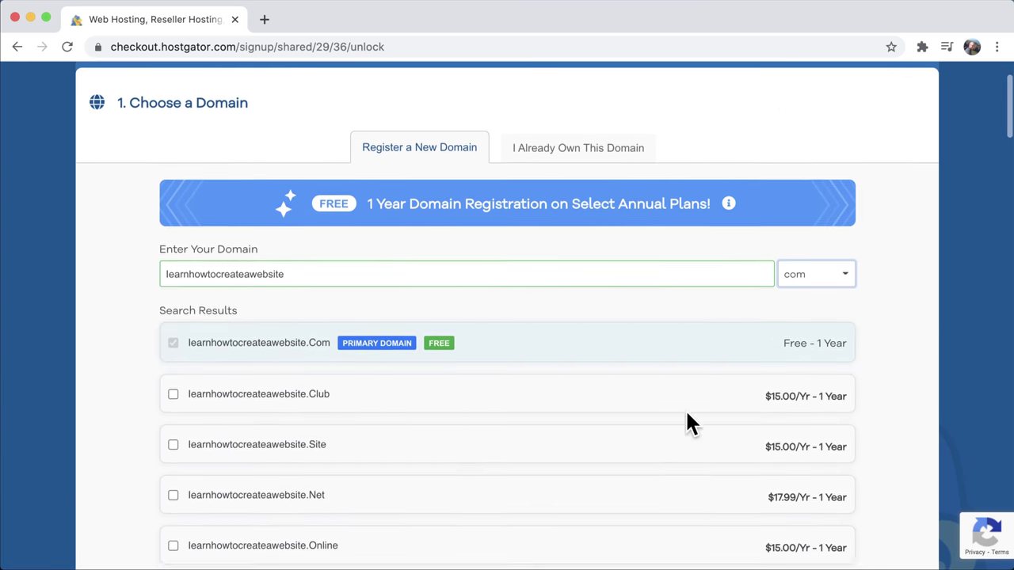
# - Uncheck the $14.95/yr domain privacy protection for learnhowtocreateawebsite.Com
pyautogui.scroll(-3, 686, 413)
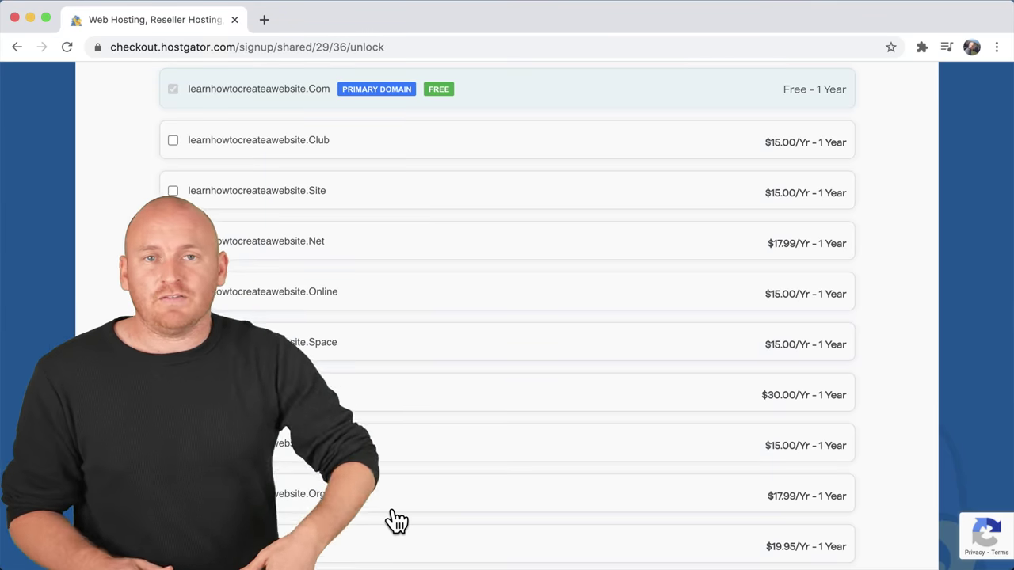
pyautogui.scroll(-6, 396, 521)
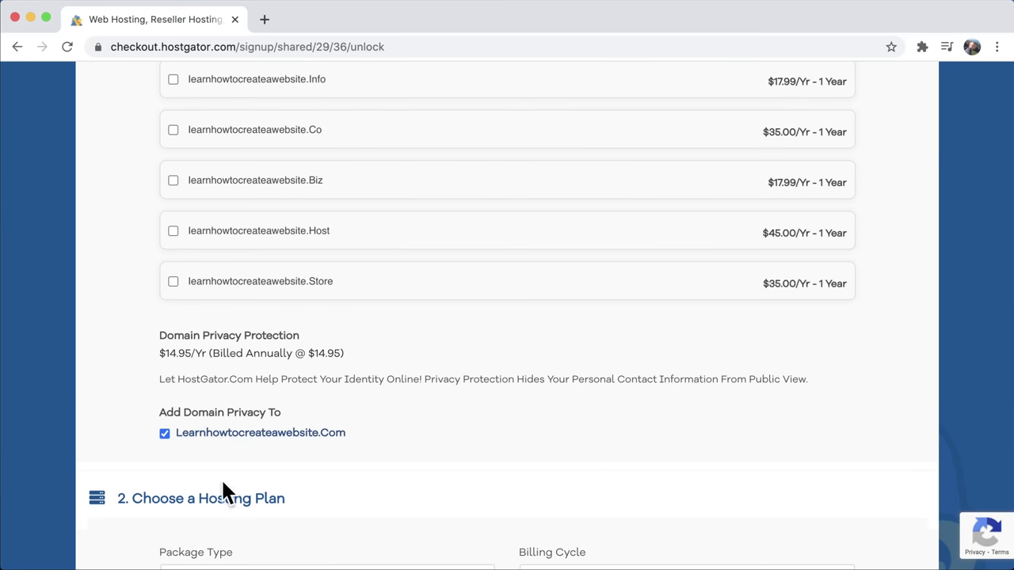
pyautogui.click(163, 435)
pyautogui.scroll(-10, 162, 440)
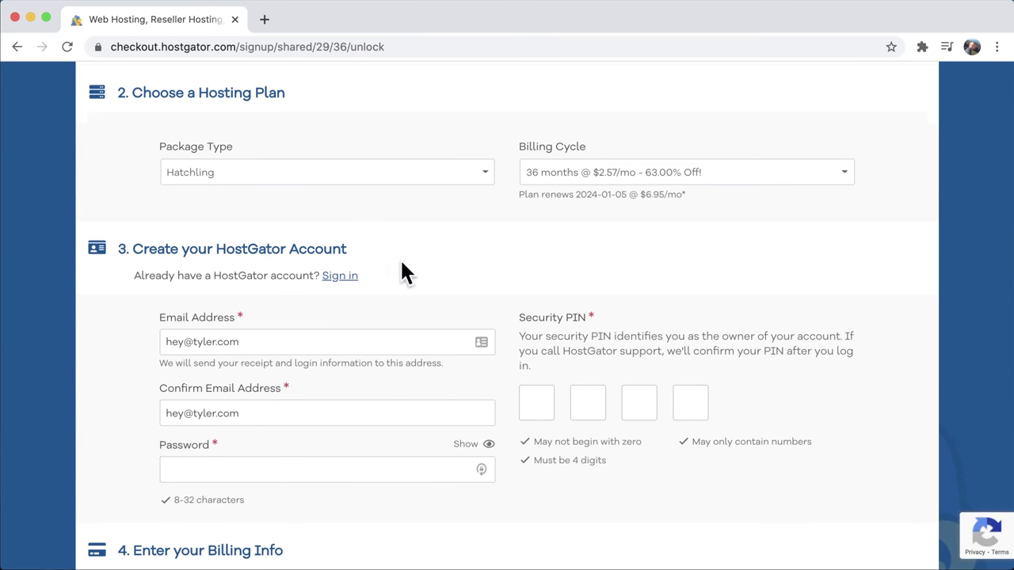
# - Keep the Hatchling package and change billing to 12 months at $2.58/mo
pyautogui.click(461, 181)
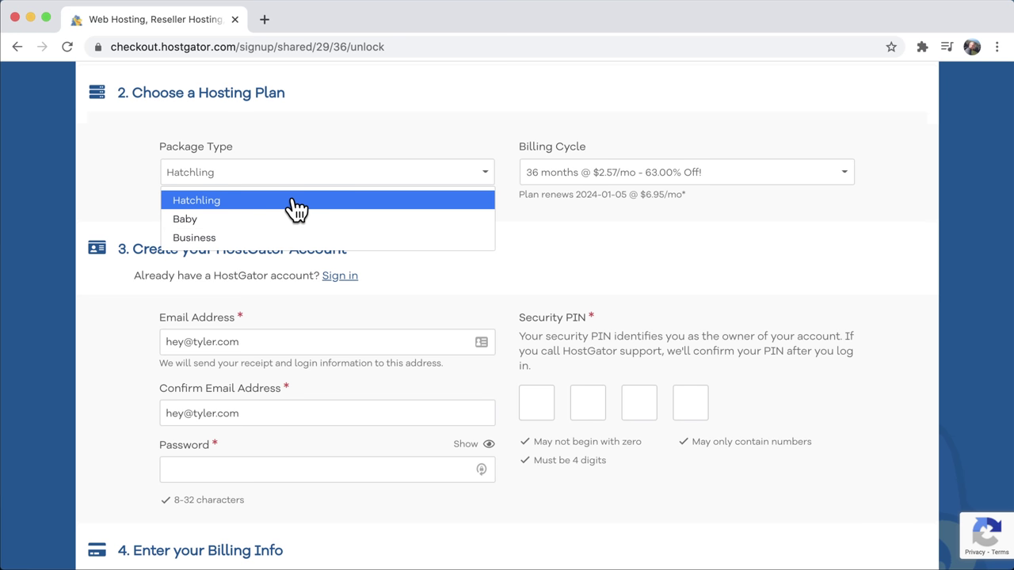
pyautogui.click(296, 202)
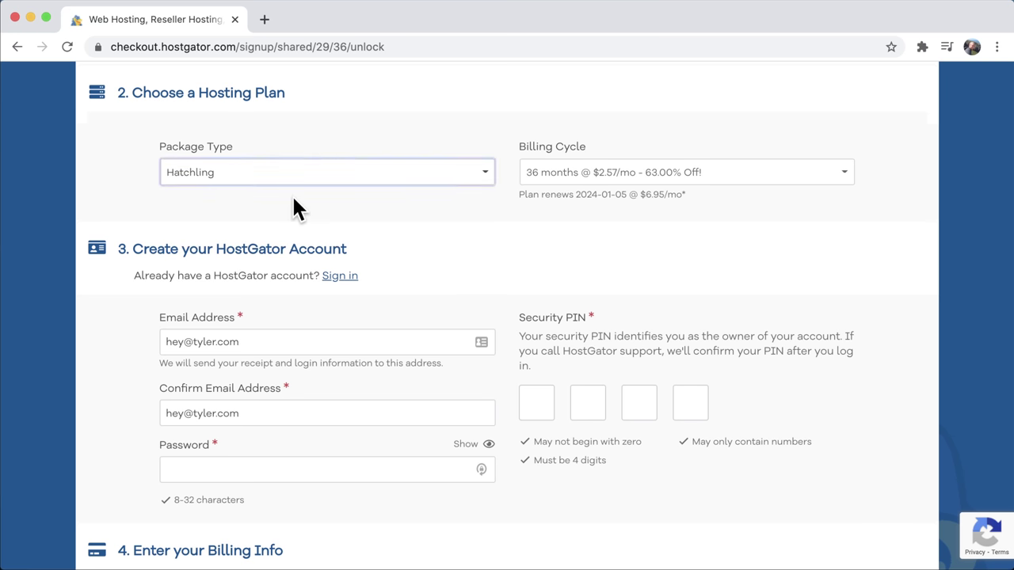
pyautogui.click(844, 178)
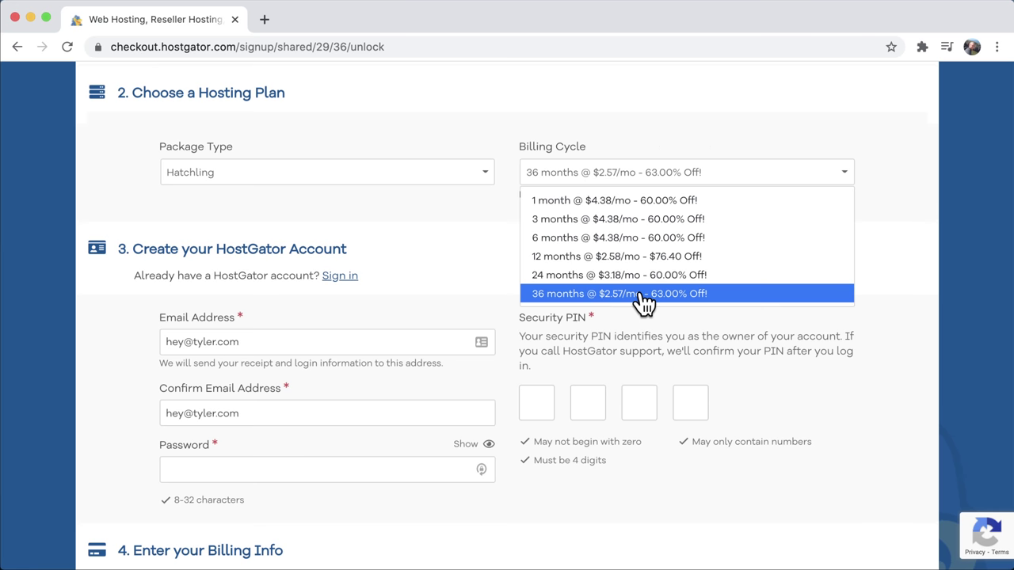
pyautogui.click(594, 258)
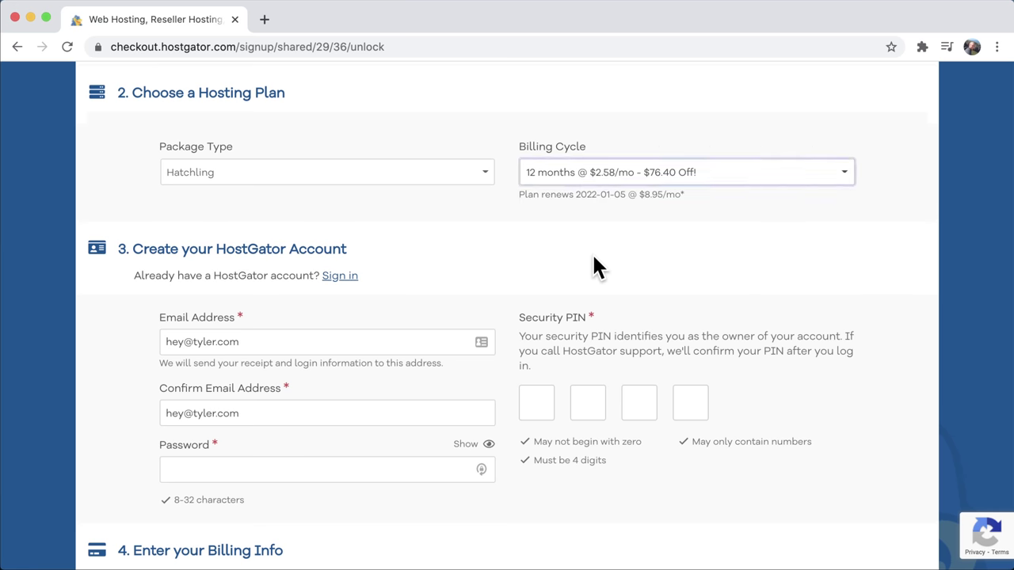
# - Enter the account password and a four-digit security PIN
pyautogui.scroll(-2, 595, 265)
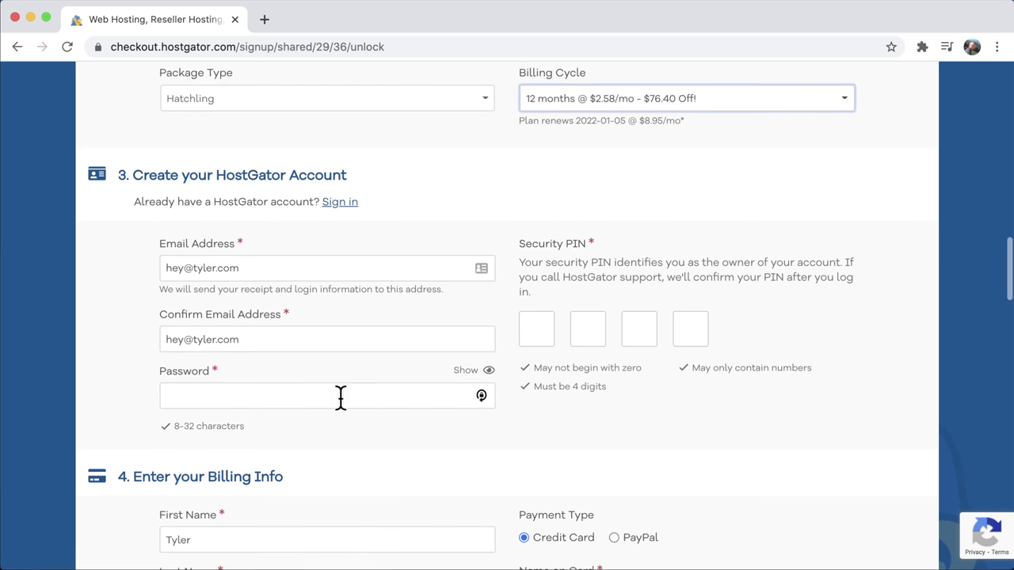
pyautogui.click(310, 396)
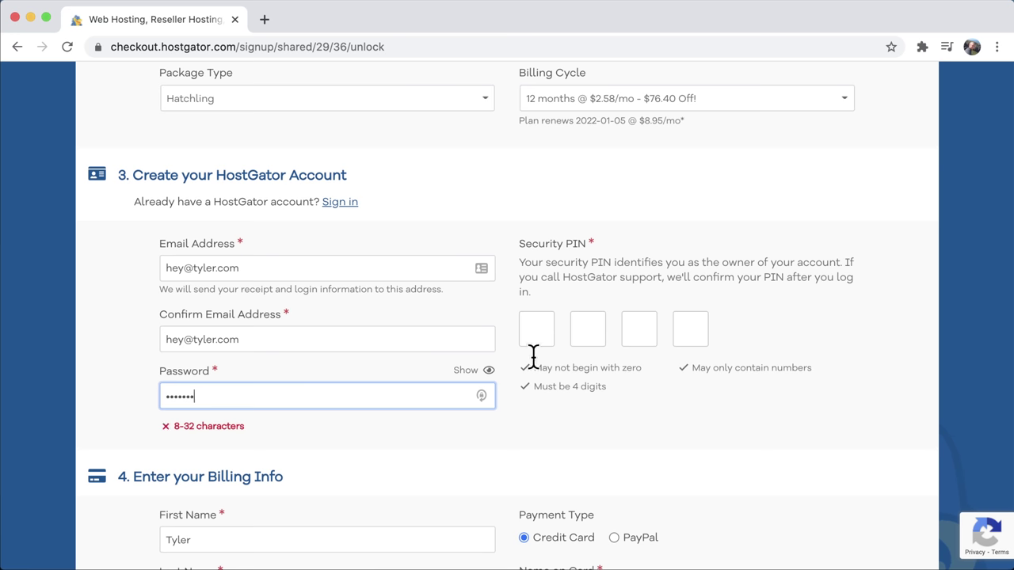
pyautogui.write('•••••••')
pyautogui.click(530, 325)
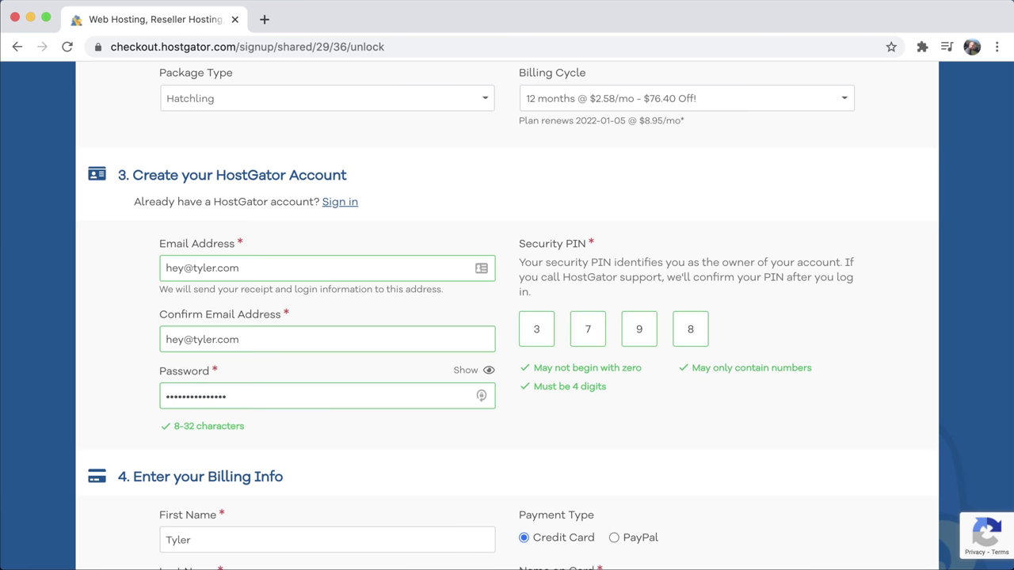
# - Correct the billing state and re-enter the billing zip code
pyautogui.scroll(-10, 325, 244)
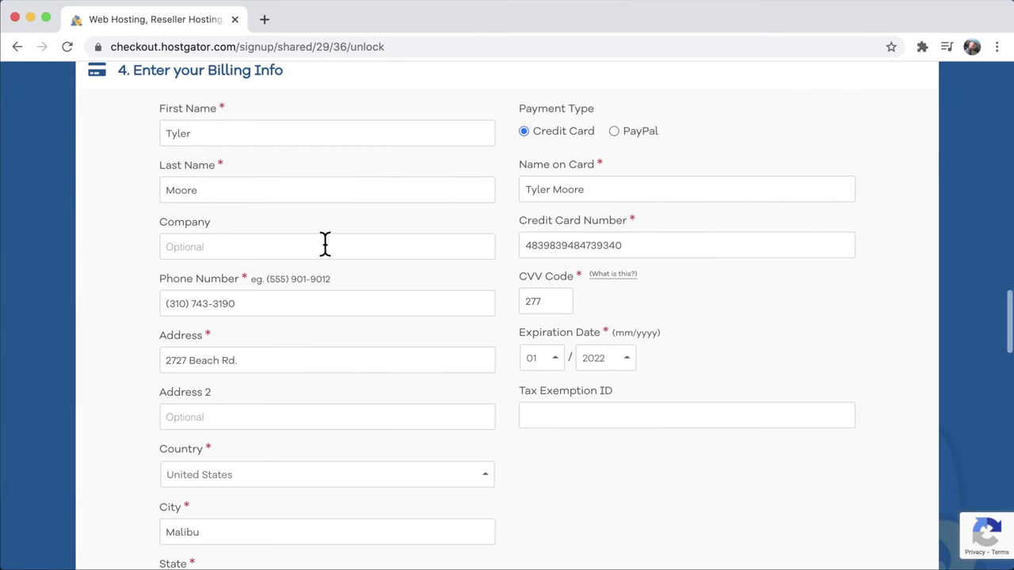
pyautogui.scroll(-4, 306, 389)
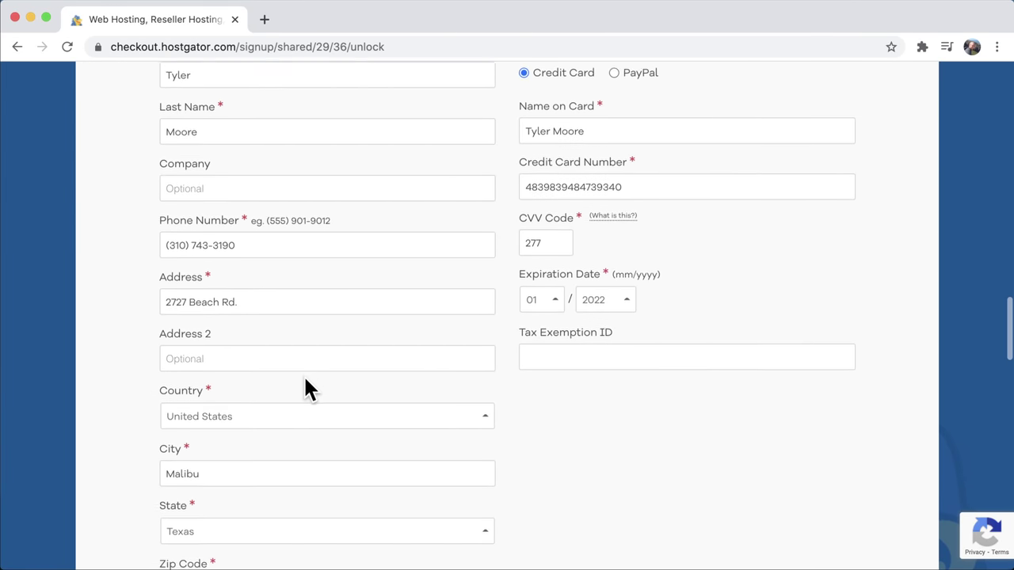
pyautogui.click(267, 445)
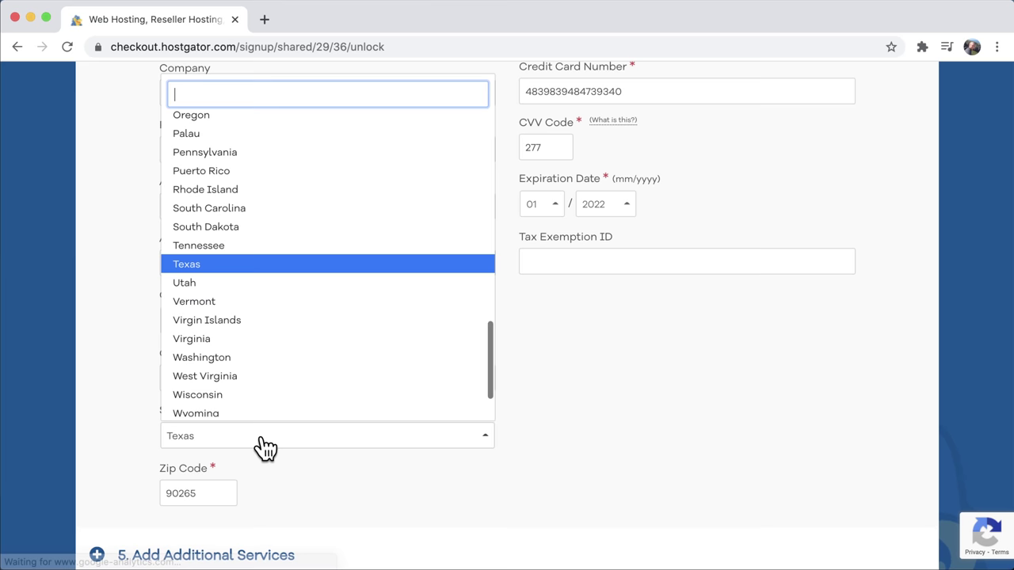
pyautogui.write('c')
pyautogui.click(246, 153)
pyautogui.click(214, 493)
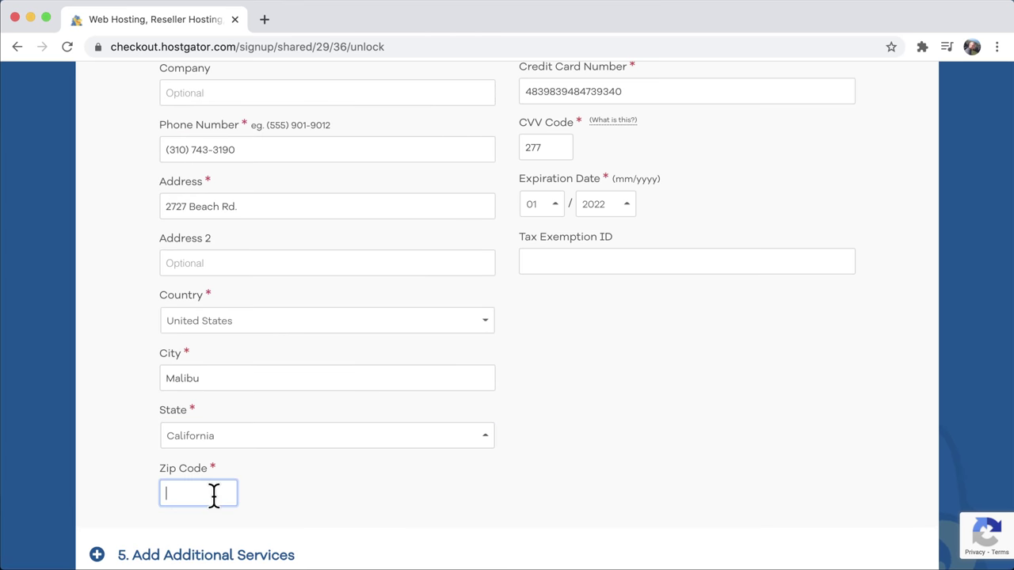
pyautogui.write('90265')
pyautogui.click(588, 409)
pyautogui.scroll(4, 587, 409)
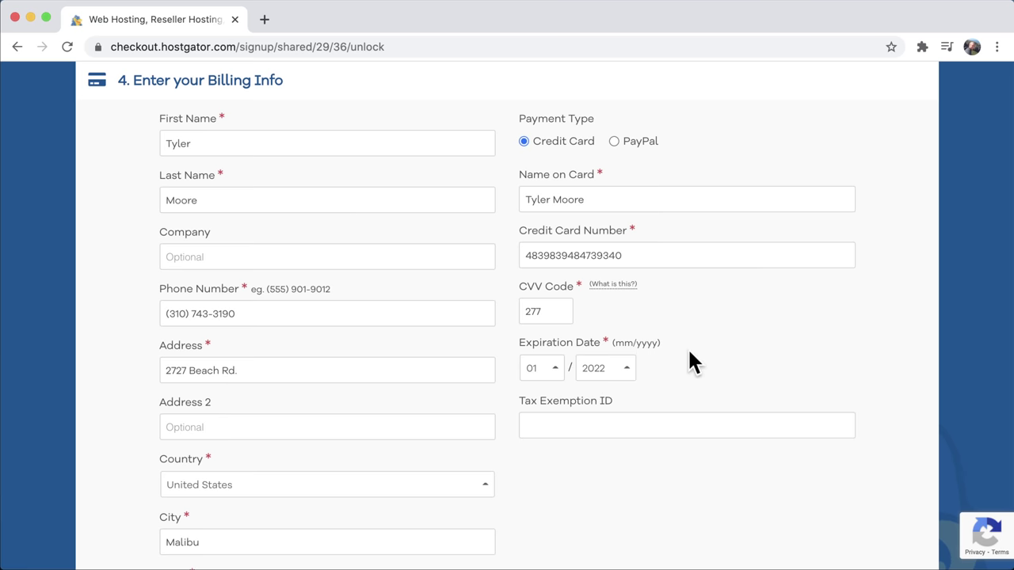
# - Leave the SSL Certificate add-on unchecked after briefly toggling it on
pyautogui.scroll(-8, 690, 354)
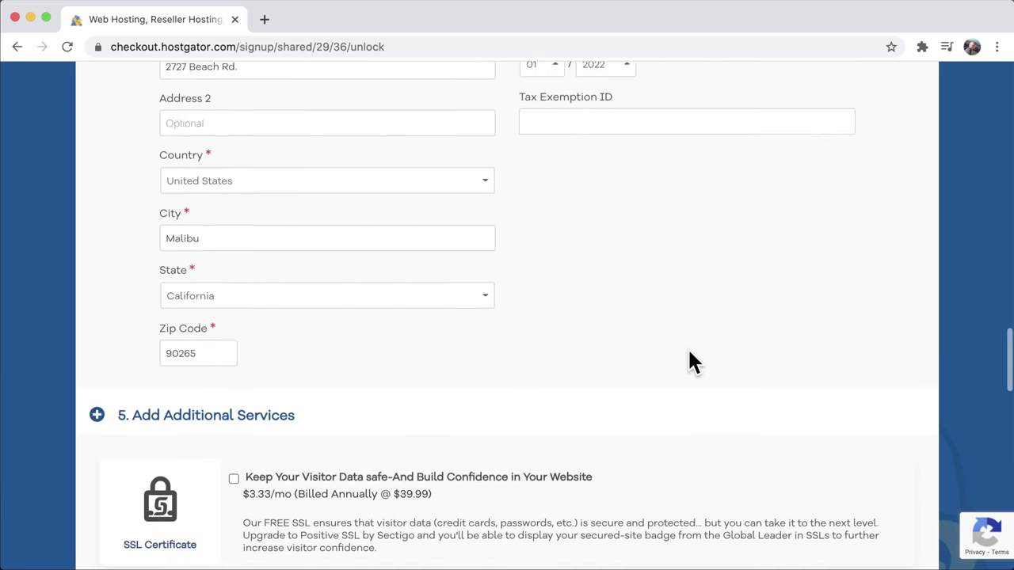
pyautogui.scroll(-3, 691, 362)
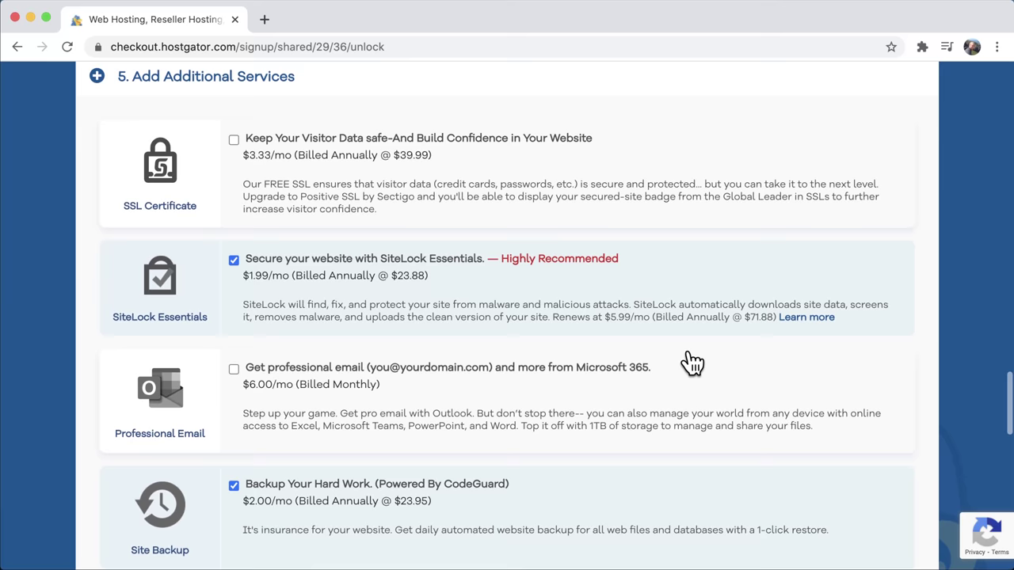
pyautogui.scroll(-3, 690, 362)
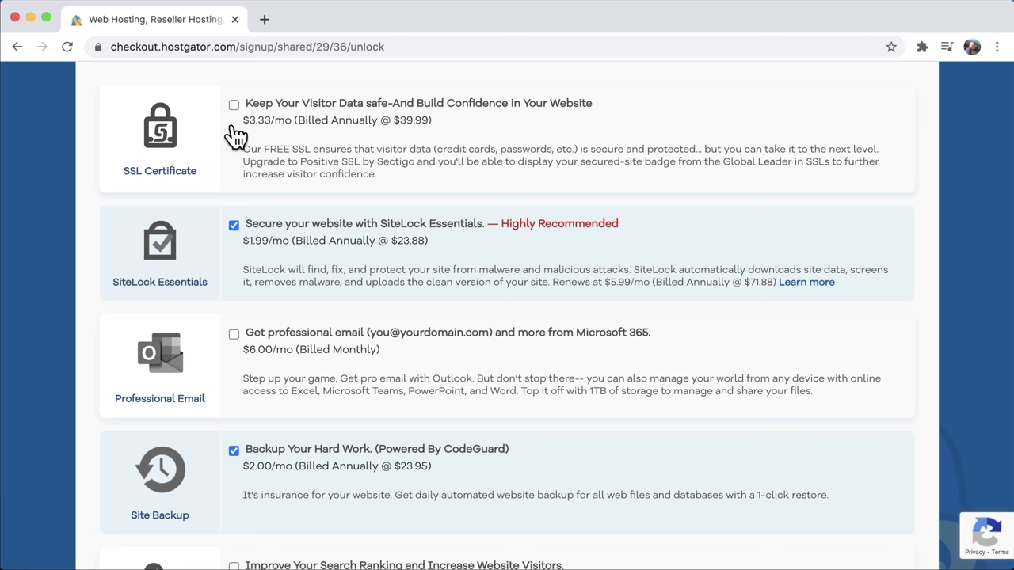
pyautogui.scroll(2, 236, 136)
pyautogui.click(233, 168)
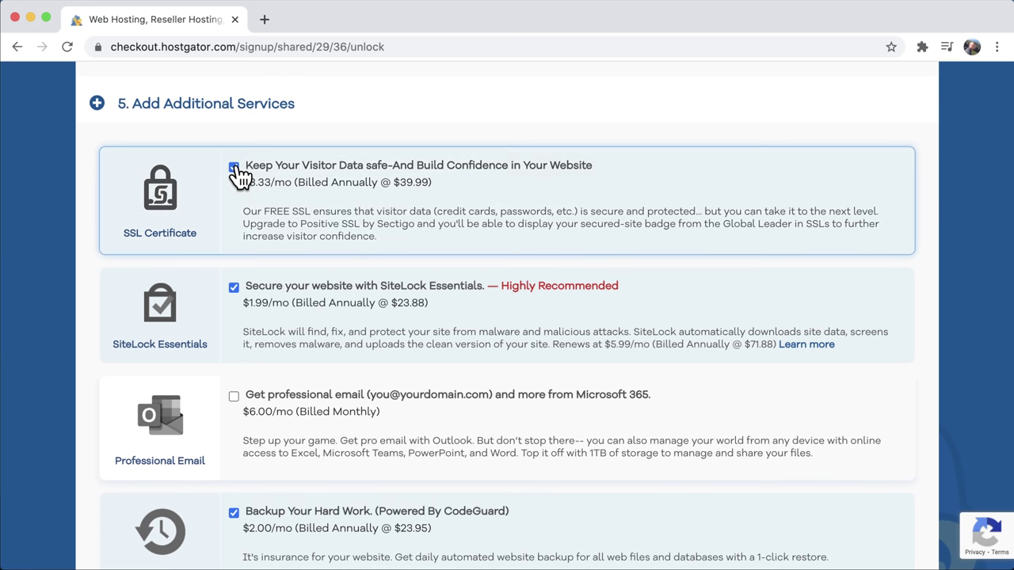
pyautogui.click(234, 169)
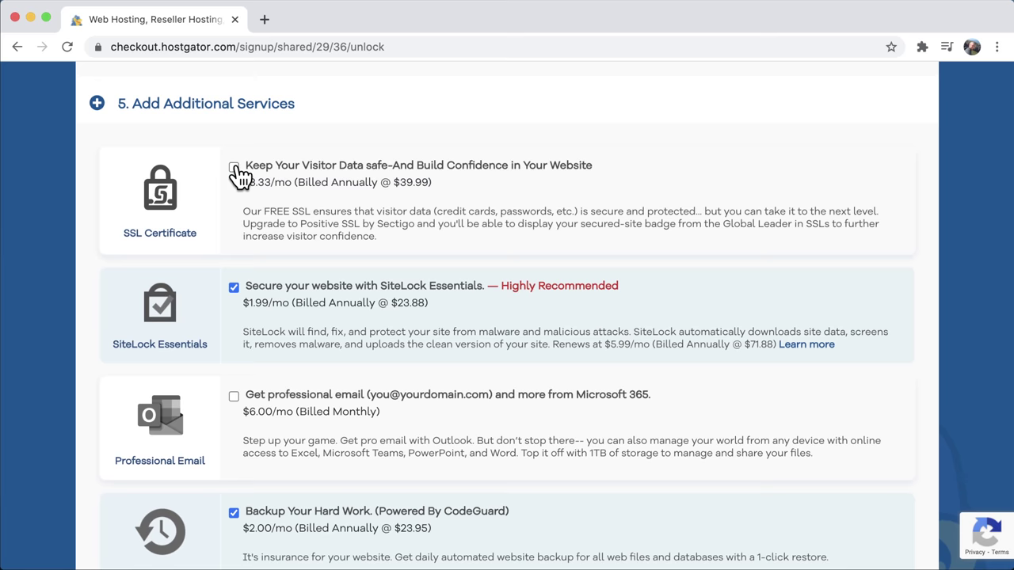
pyautogui.scroll(-3, 237, 174)
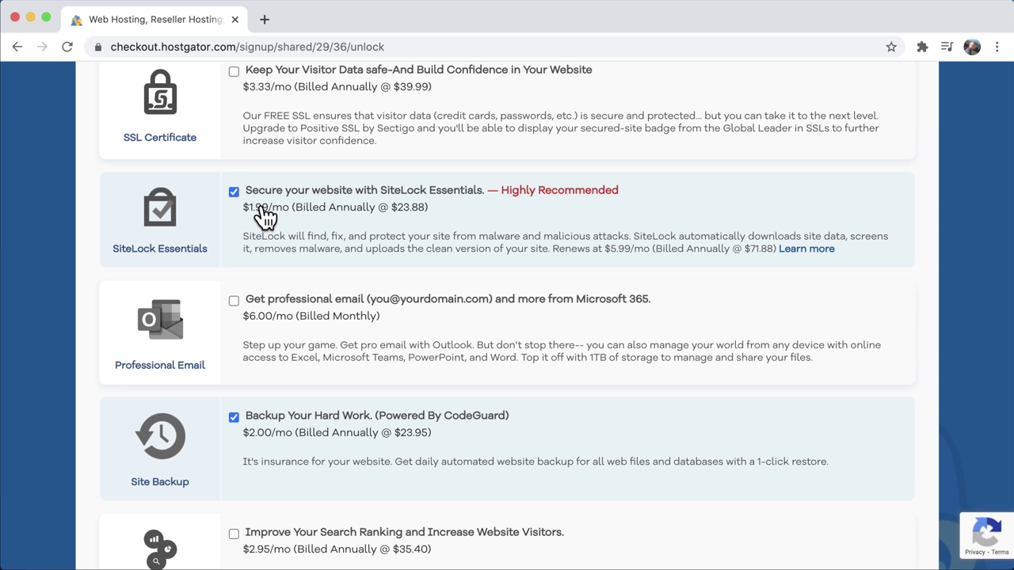
# - Uncheck SiteLock Essentials and Site Backup, then select the applied coupon code unlock
pyautogui.click(235, 193)
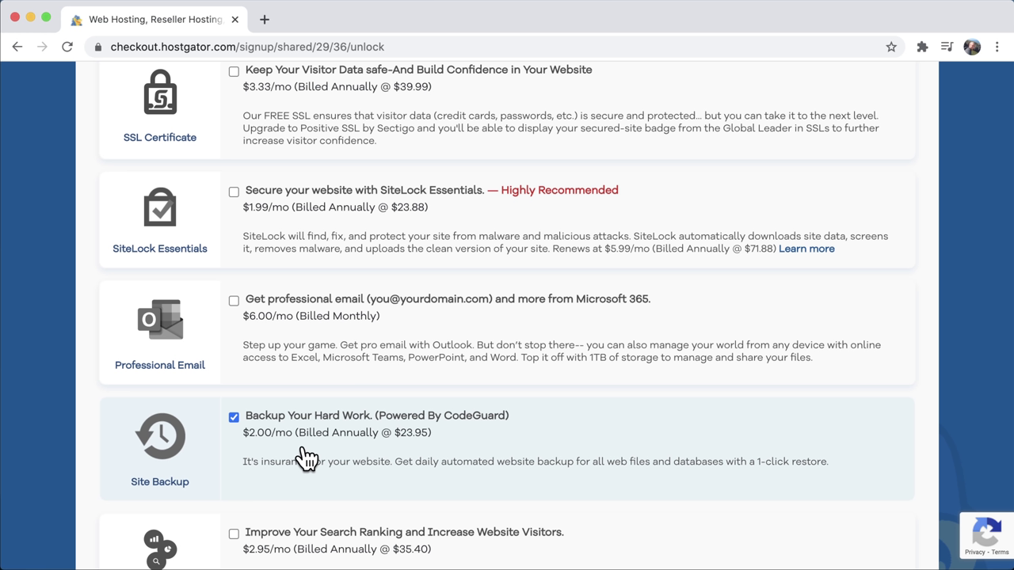
pyautogui.click(235, 419)
pyautogui.scroll(-5, 236, 426)
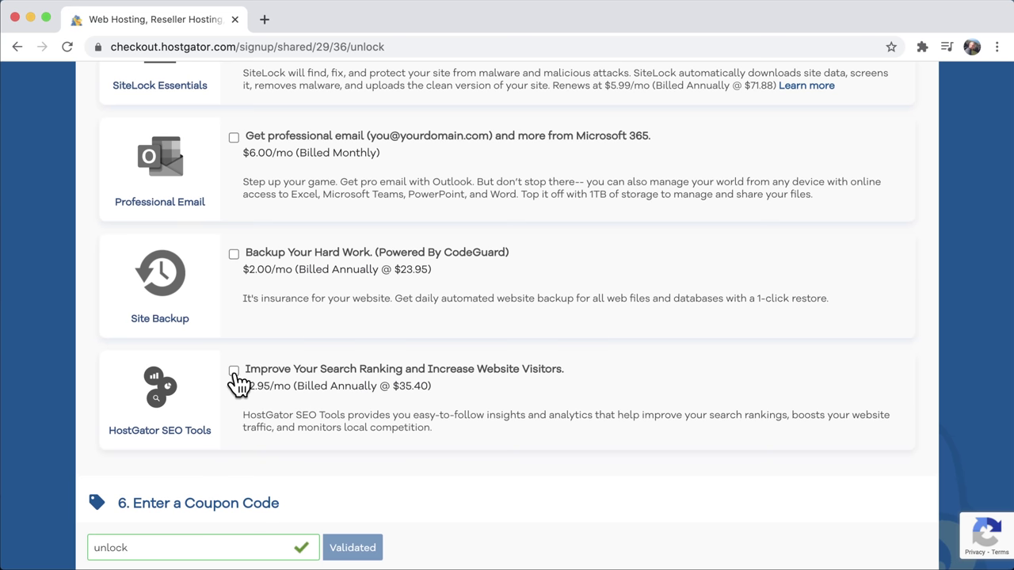
pyautogui.scroll(-1, 248, 428)
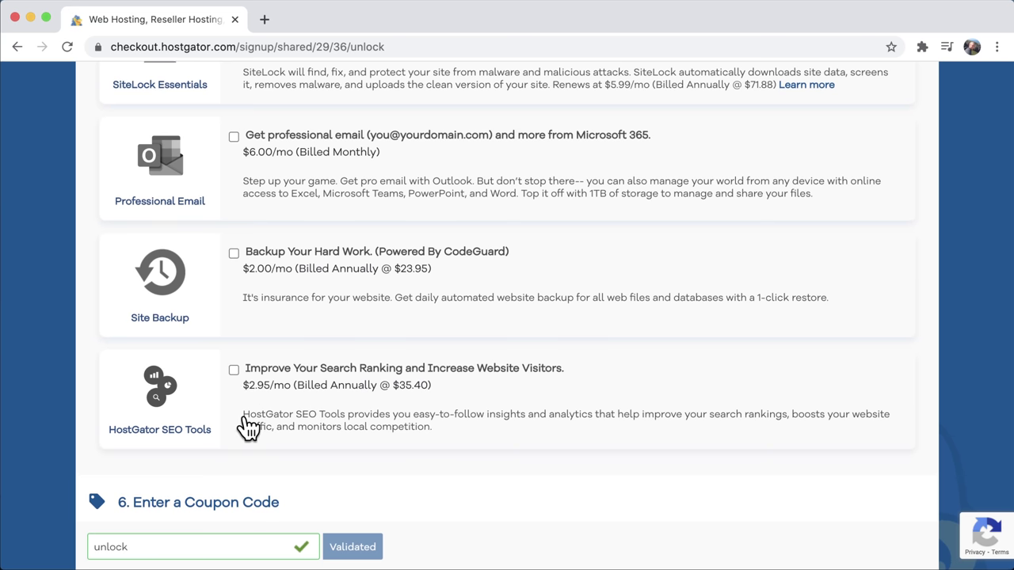
pyautogui.scroll(-2, 248, 428)
pyautogui.doubleClick(158, 477)
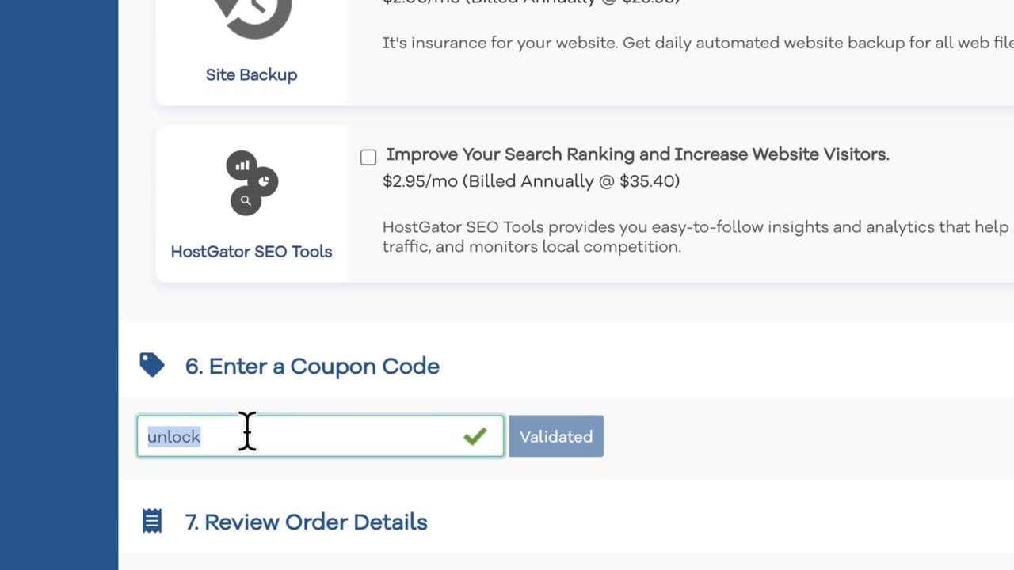
# - Review the order summary: money-back guarantee, domain, 12-month length and $31.00 due
pyautogui.click(248, 432)
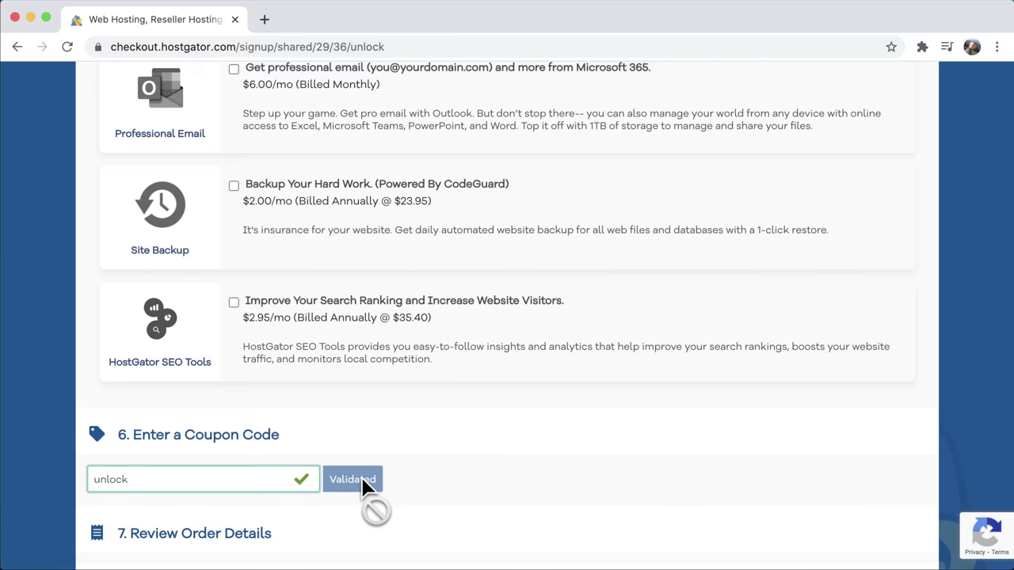
pyautogui.scroll(-5, 455, 502)
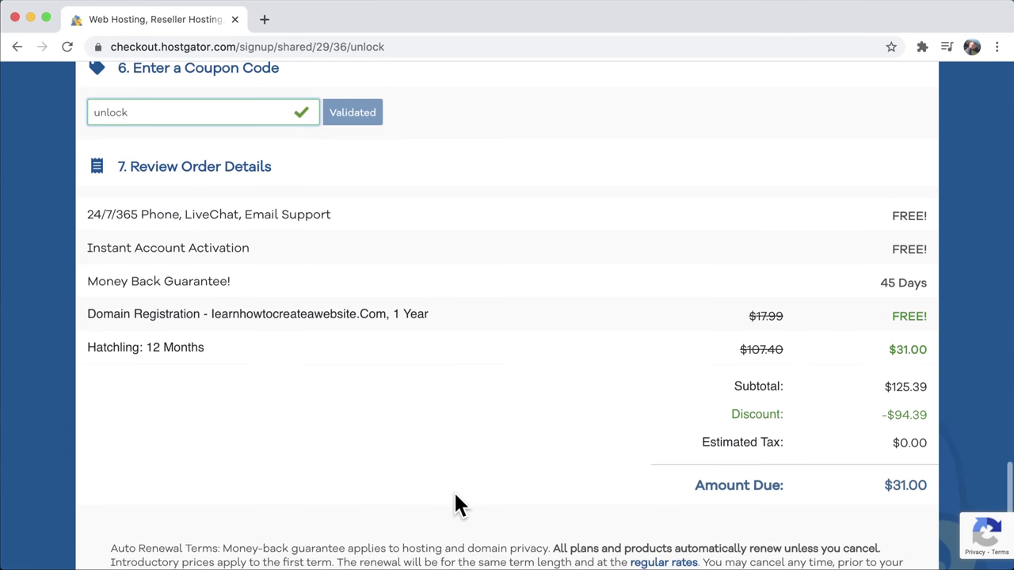
pyautogui.scroll(1, 455, 496)
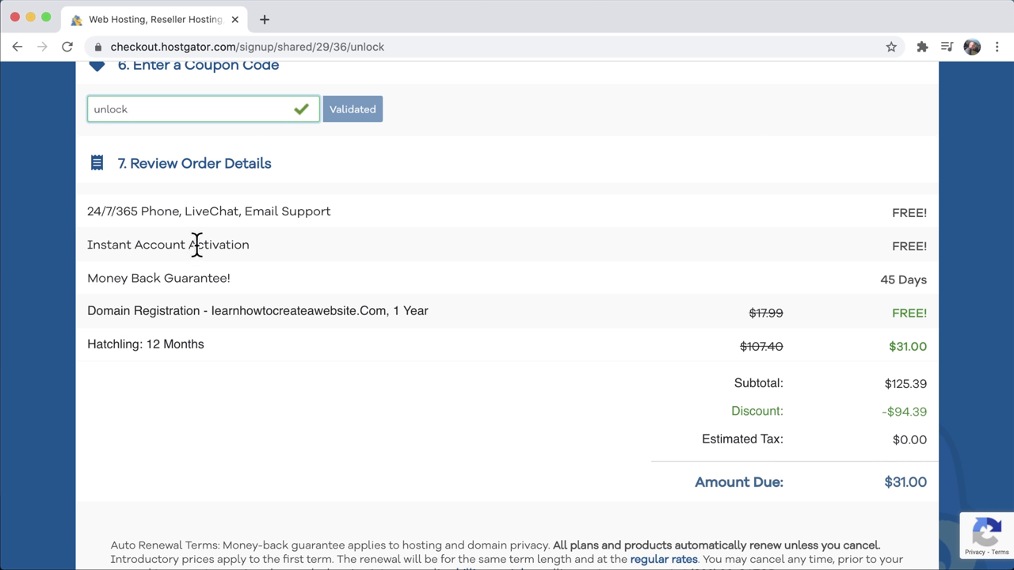
pyautogui.moveTo(95, 278); pyautogui.dragTo(223, 277)
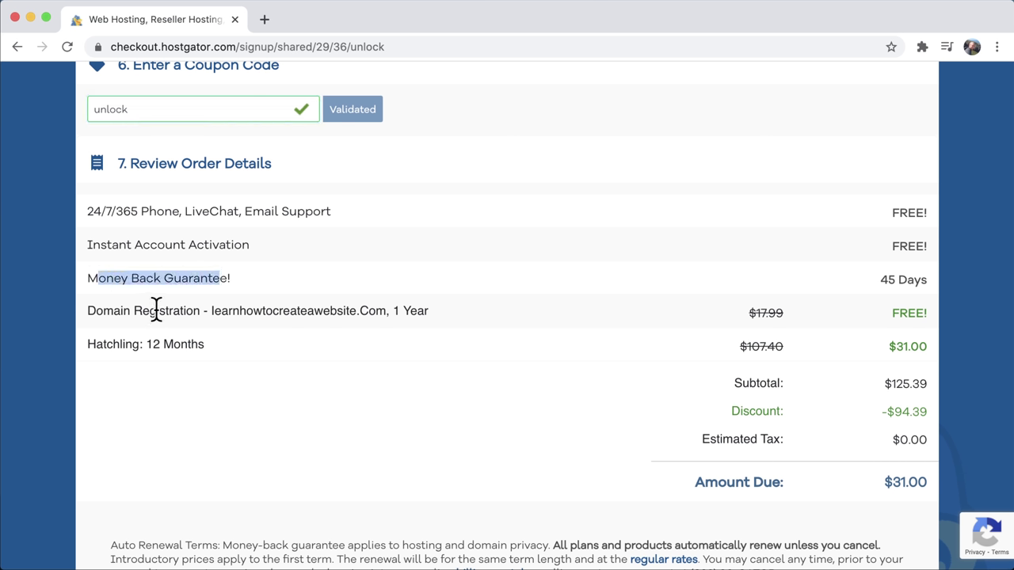
pyautogui.doubleClick(253, 308)
pyautogui.click(408, 309)
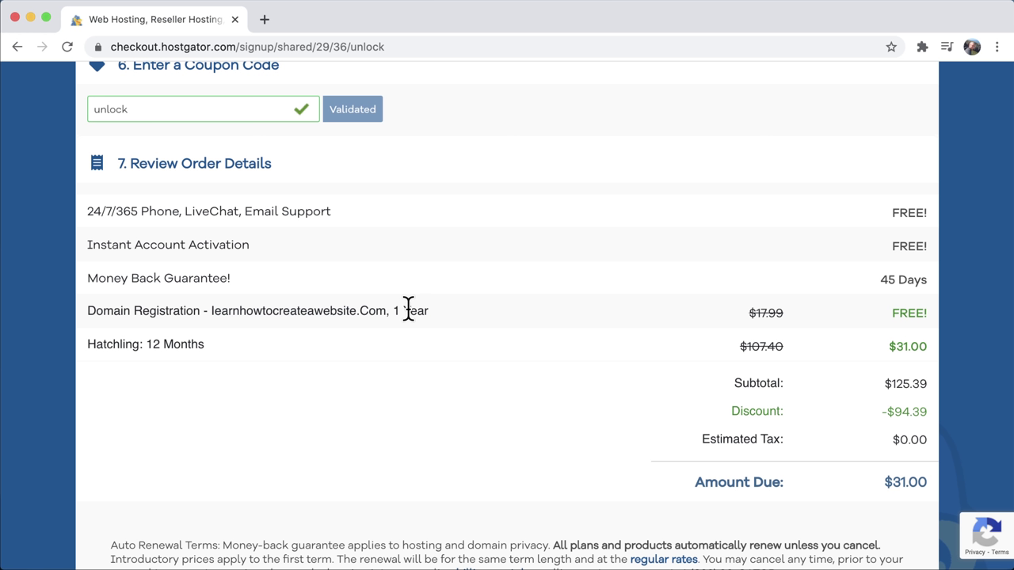
pyautogui.moveTo(147, 344); pyautogui.dragTo(193, 340)
pyautogui.click(194, 339)
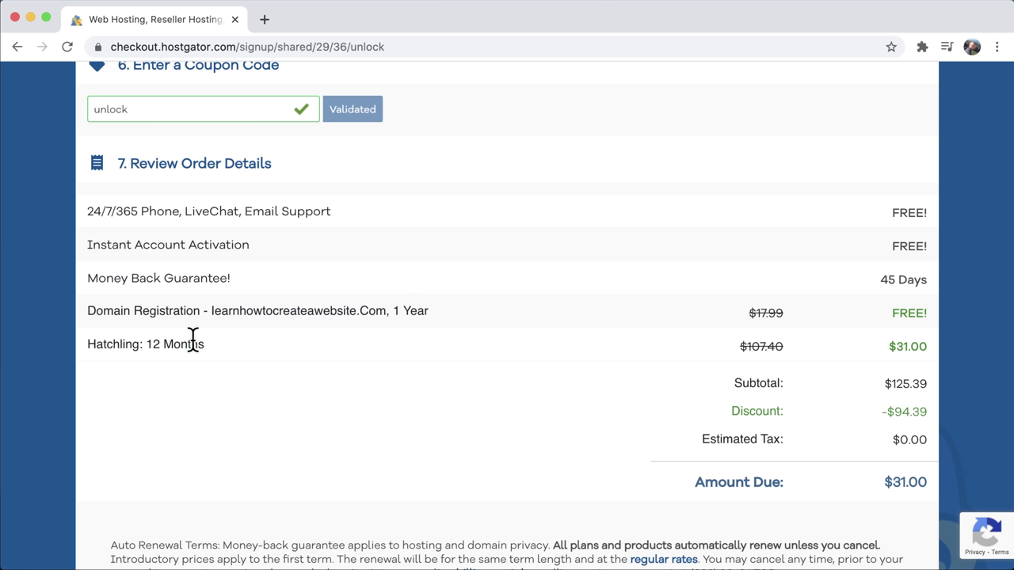
pyautogui.doubleClick(901, 482)
pyautogui.click(900, 482)
# - Accept the auto-renewal terms and place the order
pyautogui.scroll(-5, 870, 509)
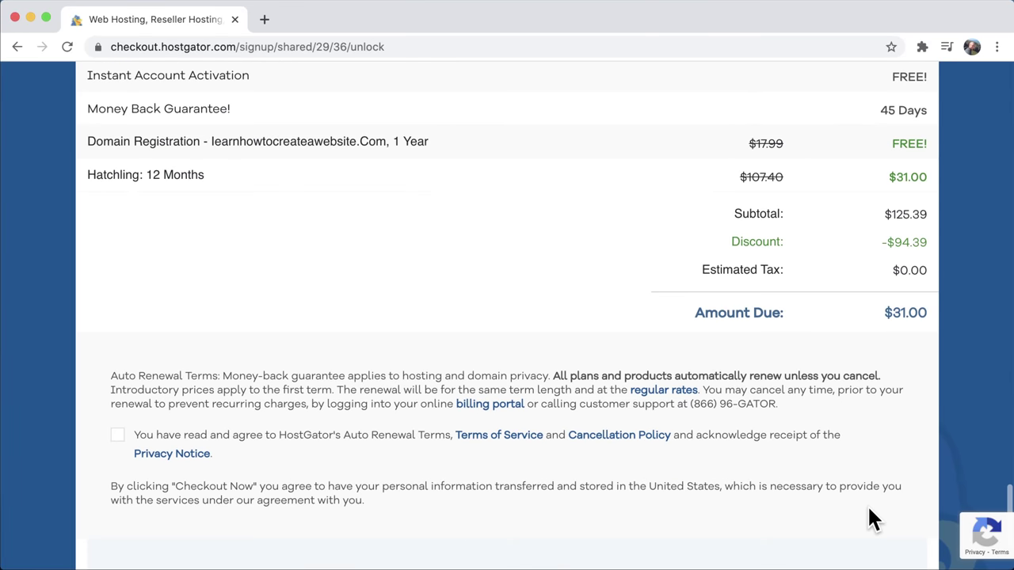
pyautogui.scroll(-2, 513, 391)
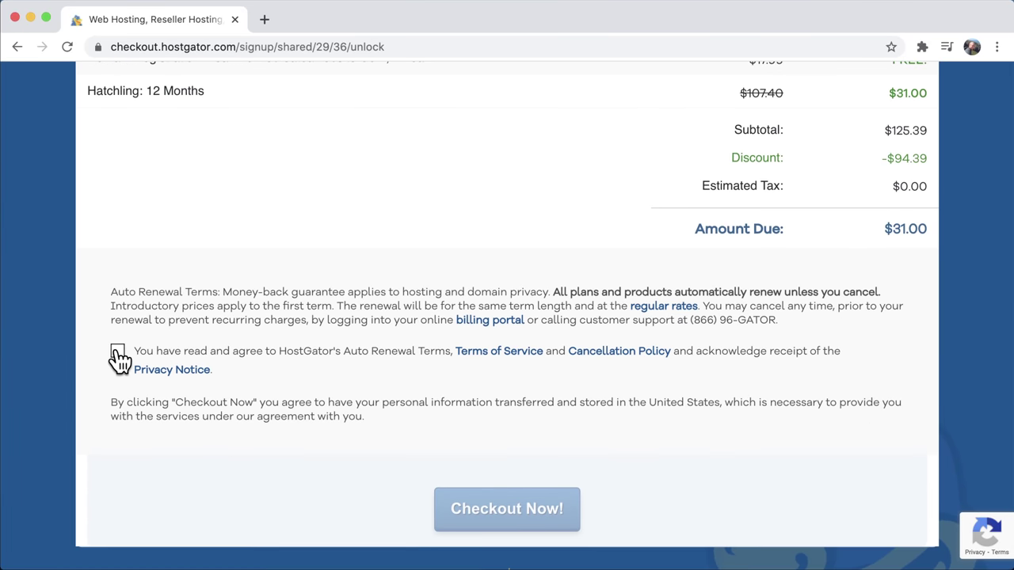
pyautogui.click(117, 354)
pyautogui.scroll(-2, 290, 412)
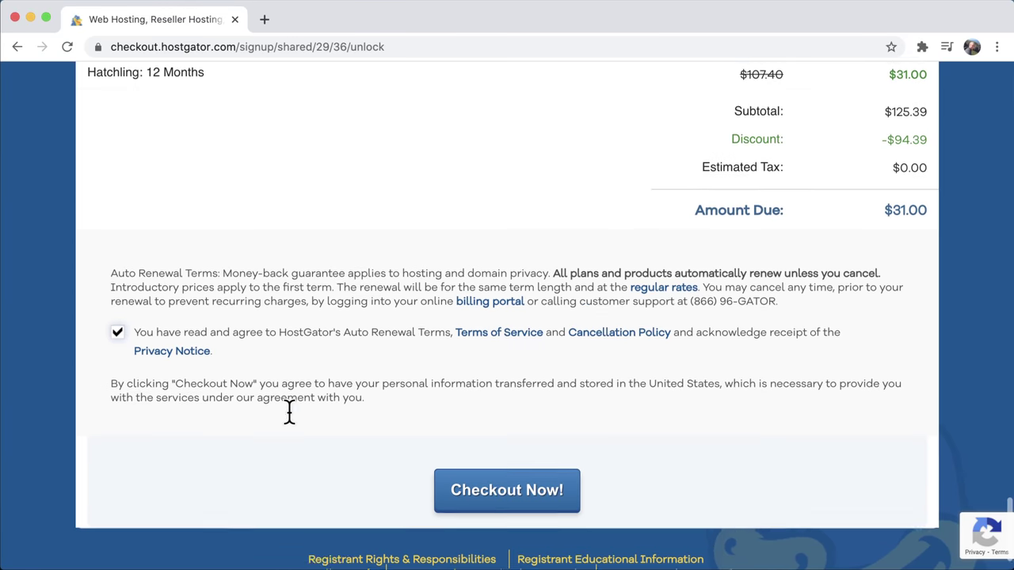
pyautogui.click(515, 444)
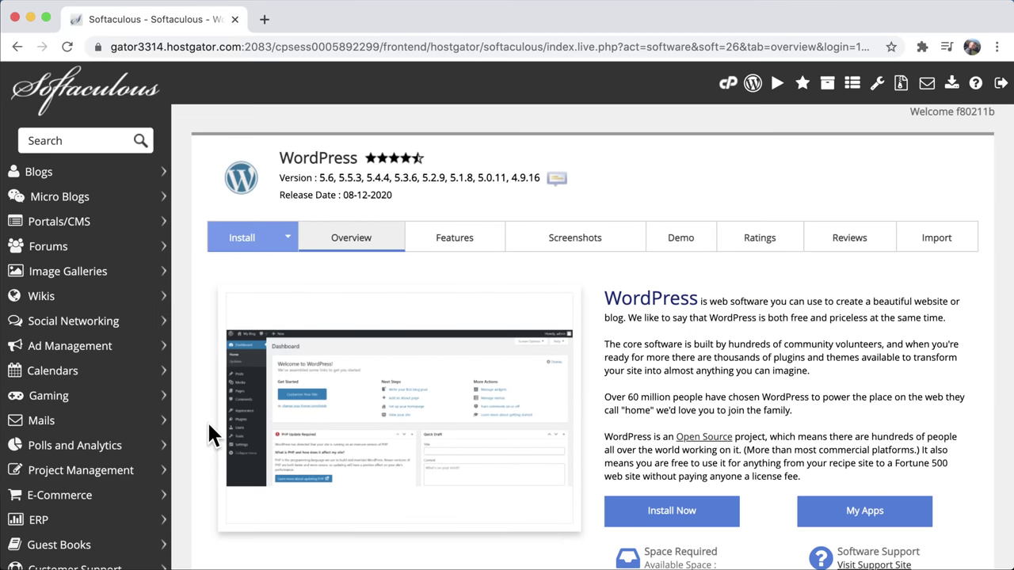
# - Start a new WordPress installation from the Softaculous WordPress page
pyautogui.scroll(-2, 208, 425)
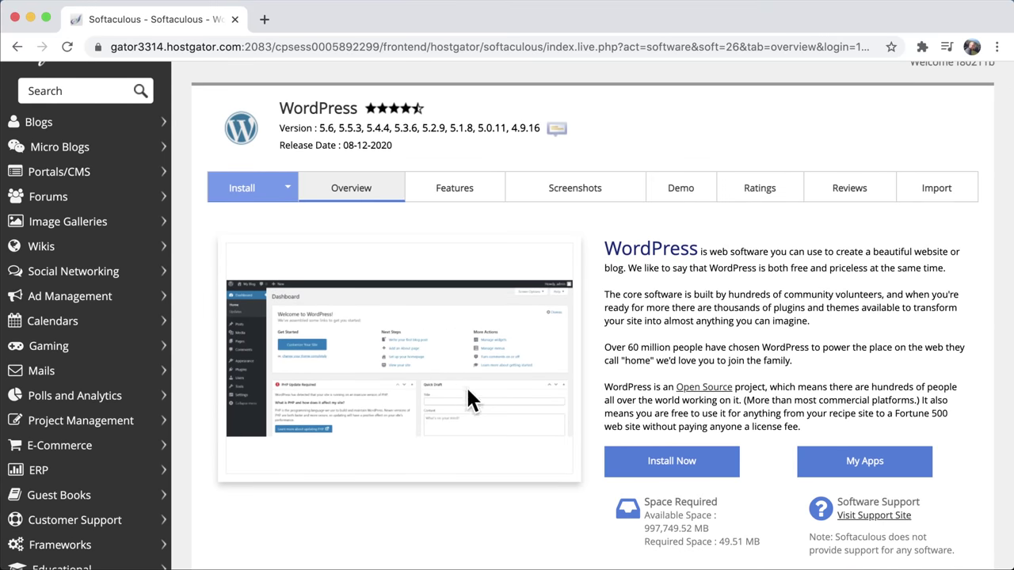
pyautogui.click(672, 465)
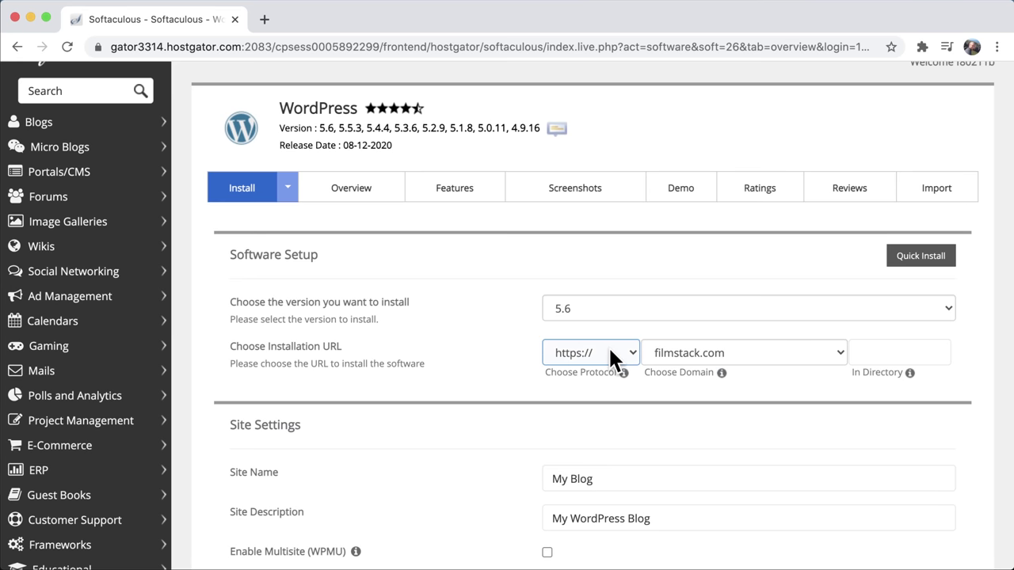
# - Choose learnhowtocreateawebsite.com as the install domain, leaving the directory empty
pyautogui.click(795, 361)
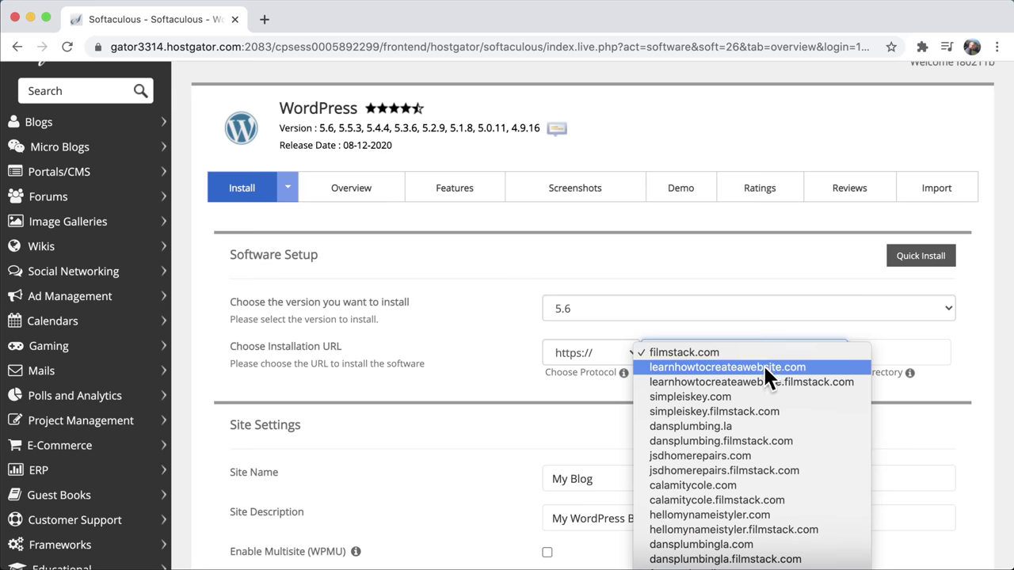
pyautogui.click(758, 367)
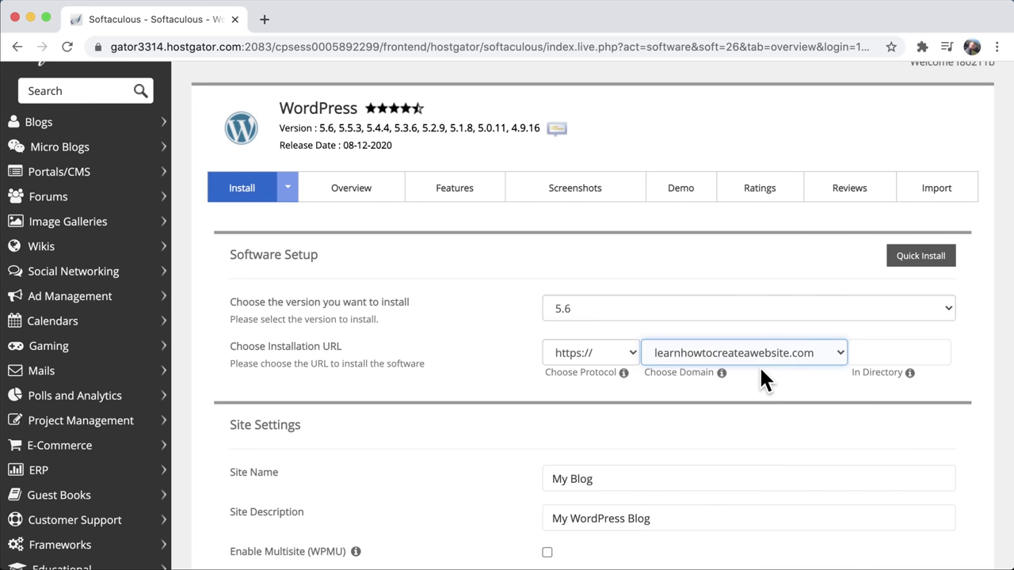
pyautogui.click(886, 351)
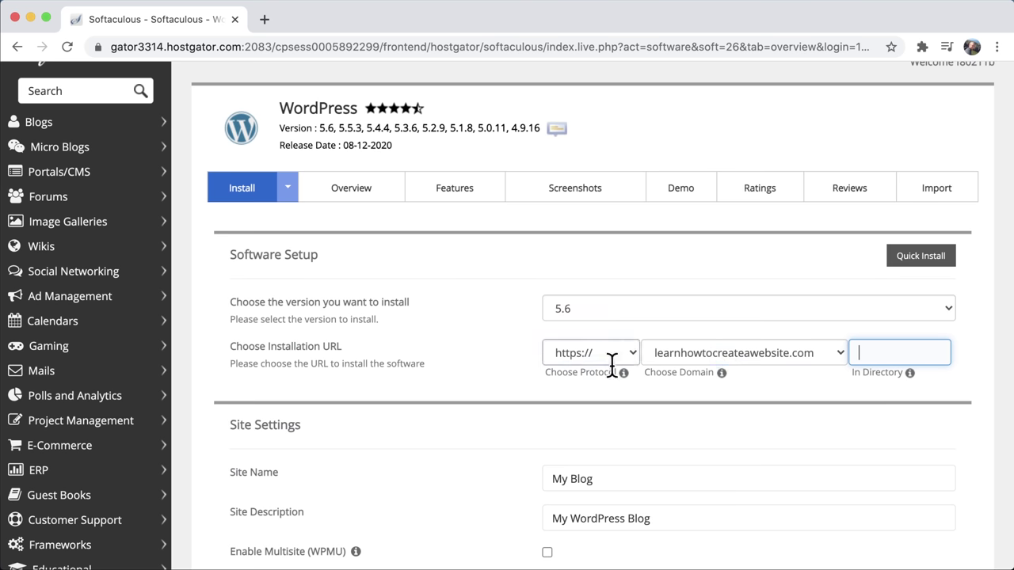
pyautogui.scroll(-3, 724, 408)
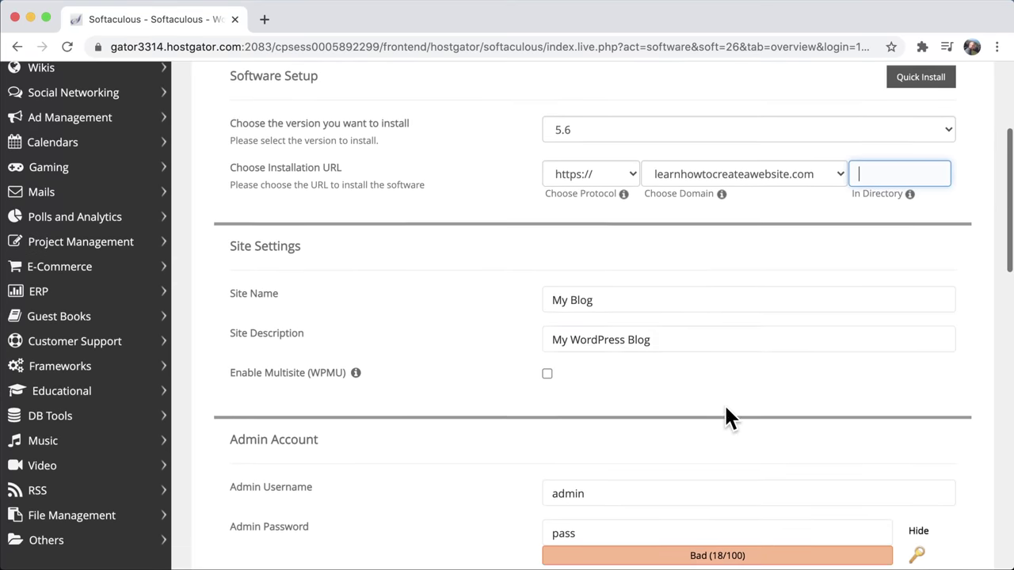
# - Name the site 'Make a Website' with description 'Learn How To Create a Website'
pyautogui.tripleClick(621, 297)
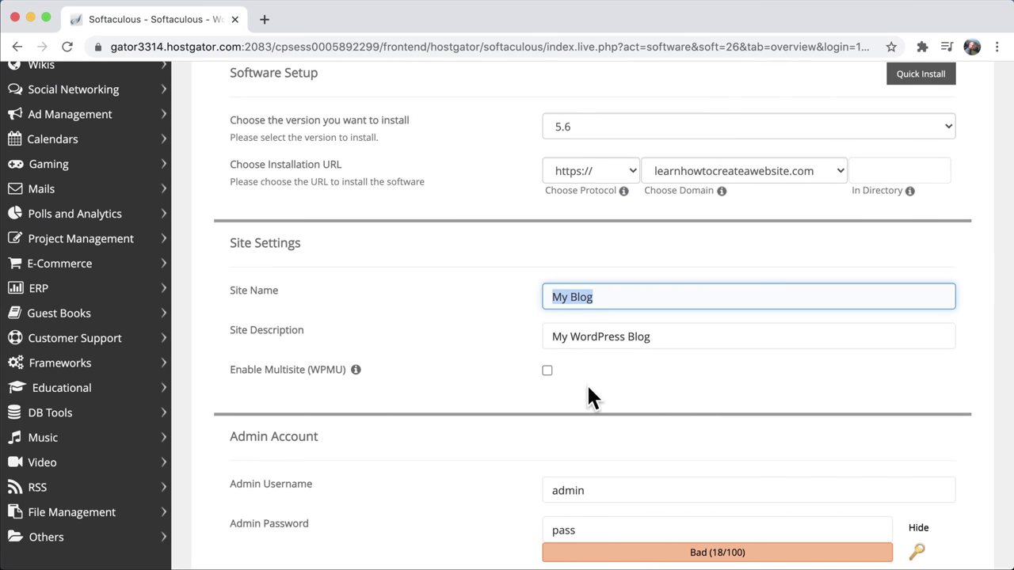
pyautogui.write('C')
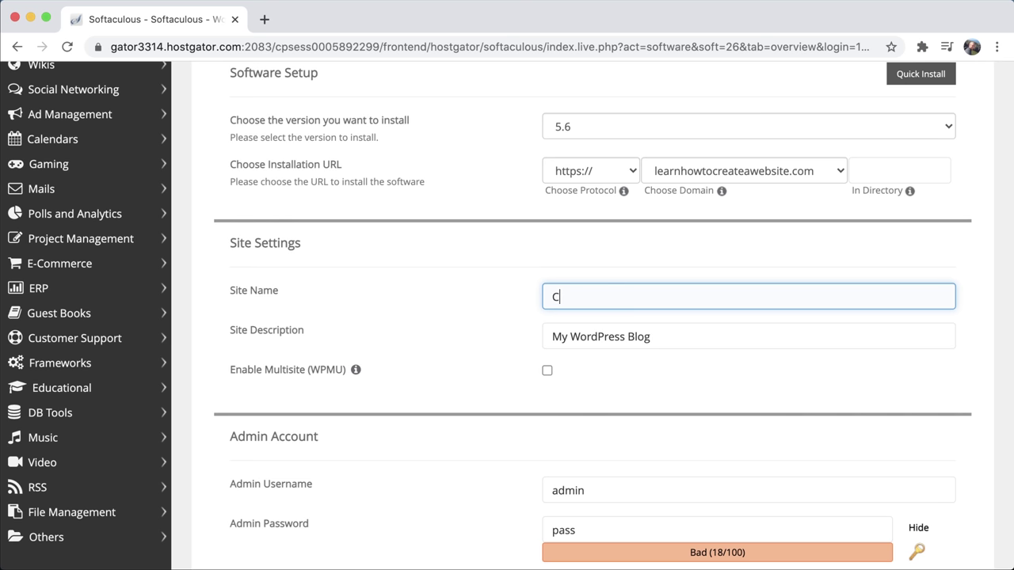
pyautogui.press('BackSpace')
pyautogui.write('Make a Website')
pyautogui.tripleClick(674, 335)
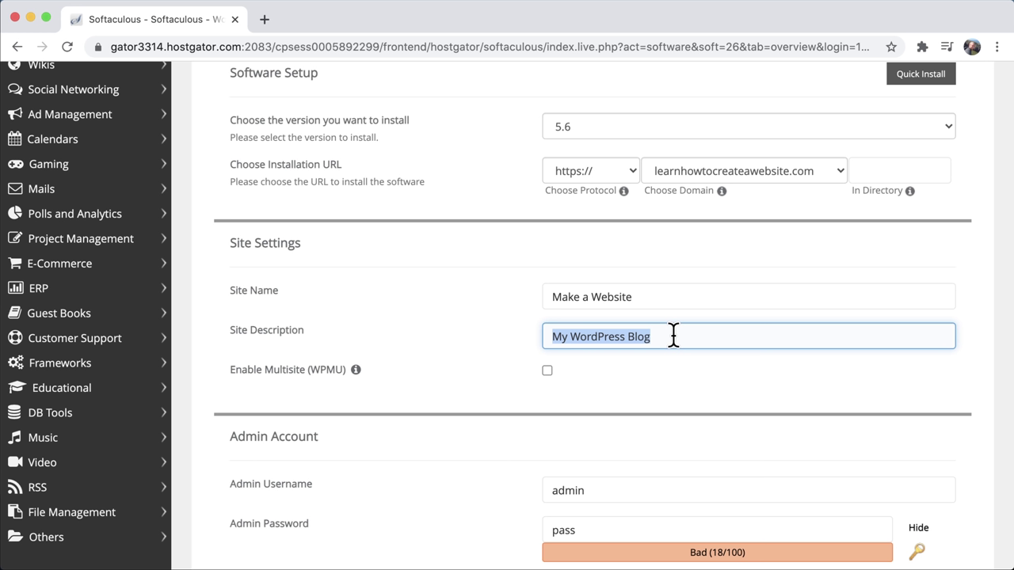
pyautogui.write('Learn How To Create a Web')
pyautogui.write('site')
pyautogui.scroll(-5, 717, 333)
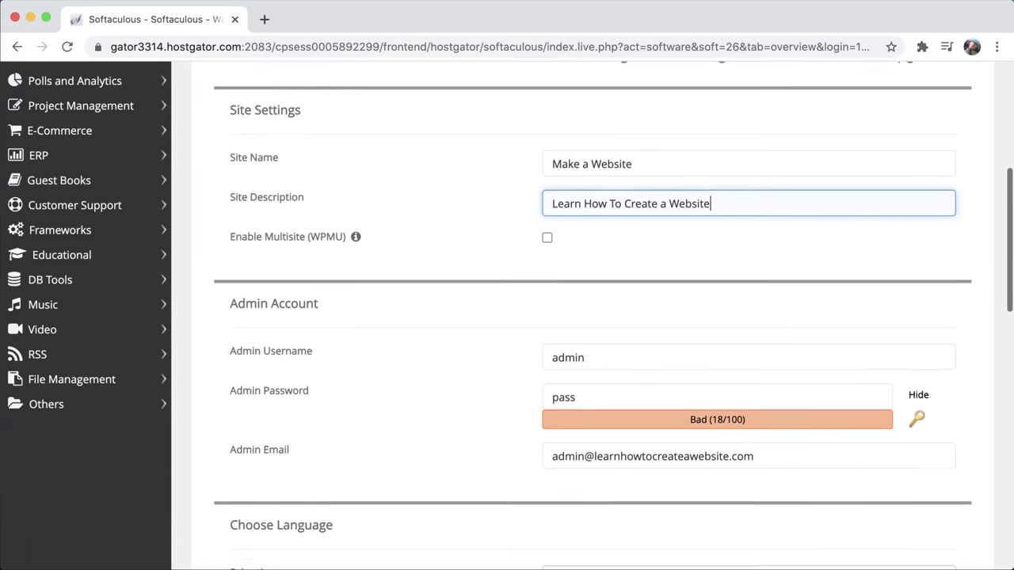
# - Set a custom admin username and strong password, and edit the admin e-mail
pyautogui.click(602, 300)
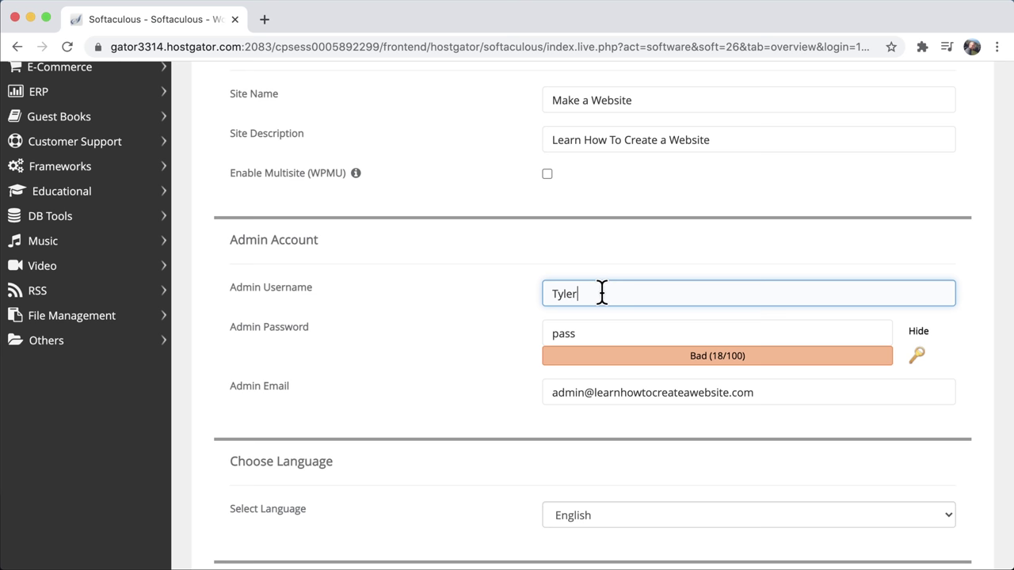
pyautogui.press('Tab')
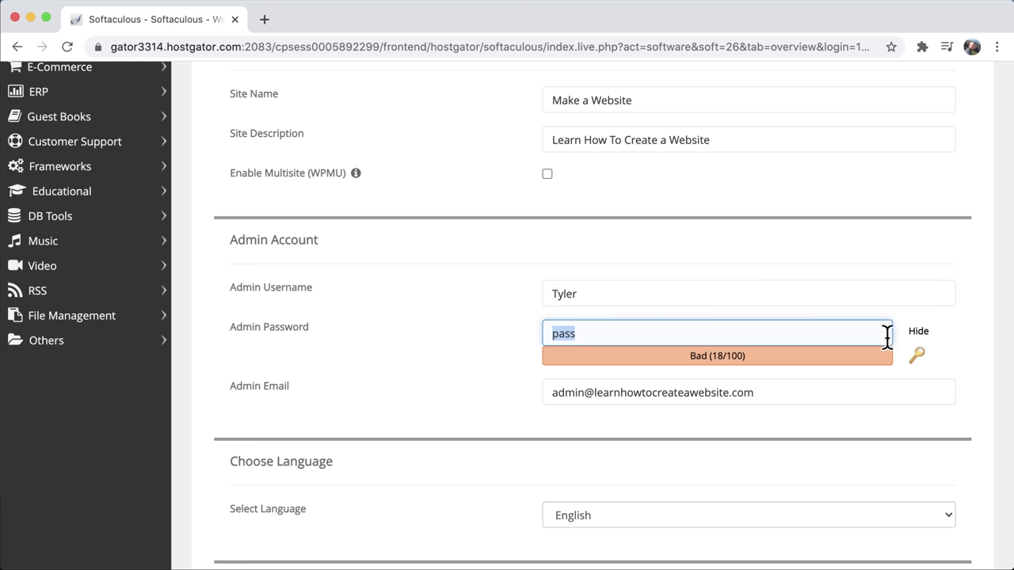
pyautogui.click(919, 356)
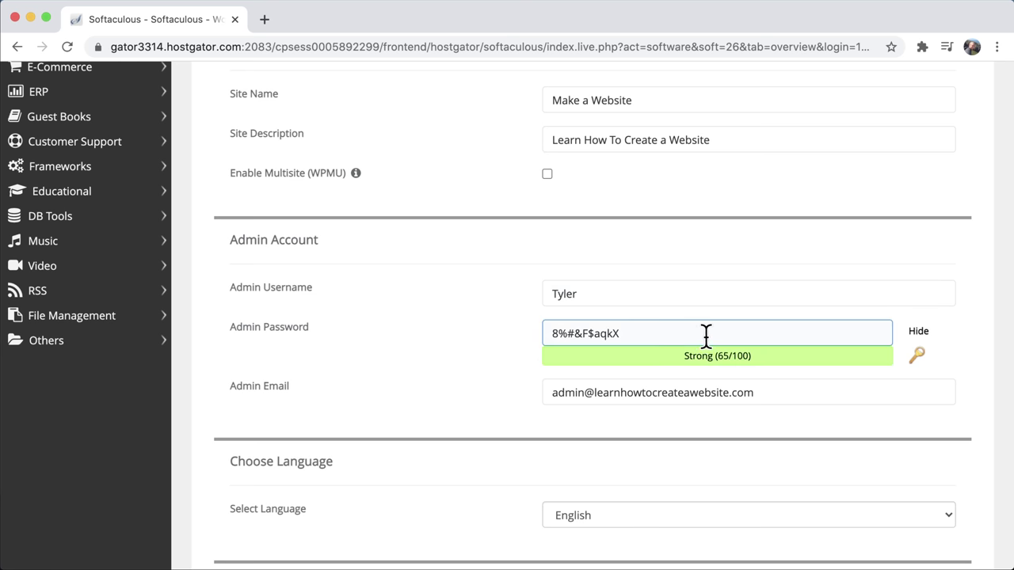
pyautogui.write('************')
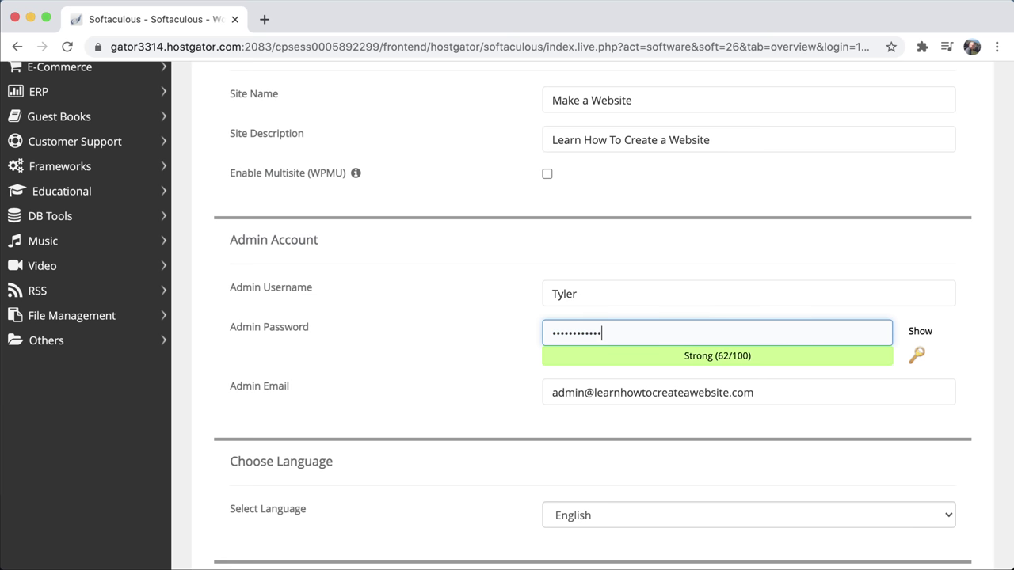
pyautogui.doubleClick(567, 392)
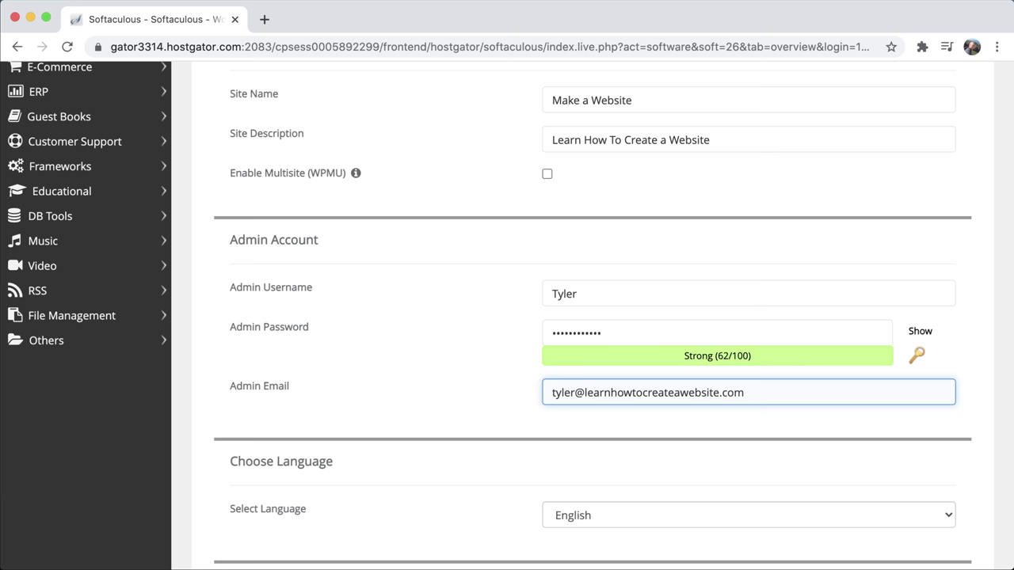
pyautogui.scroll(-5, 507, 317)
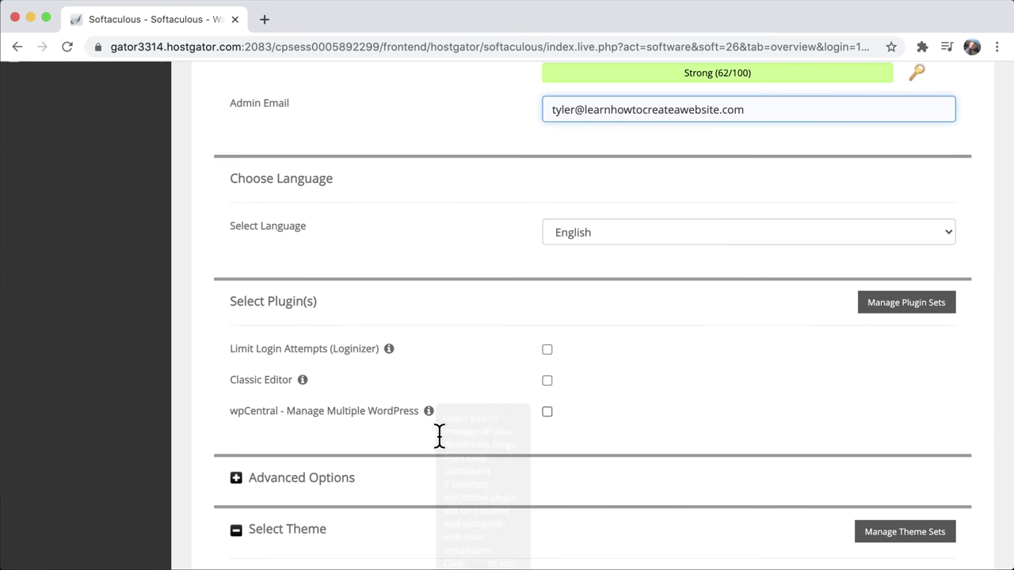
# - Enter the e-mail for installation details and install WordPress on learnhowtocreateawebsite.com
pyautogui.scroll(-4, 525, 337)
pyautogui.scroll(-1, 529, 341)
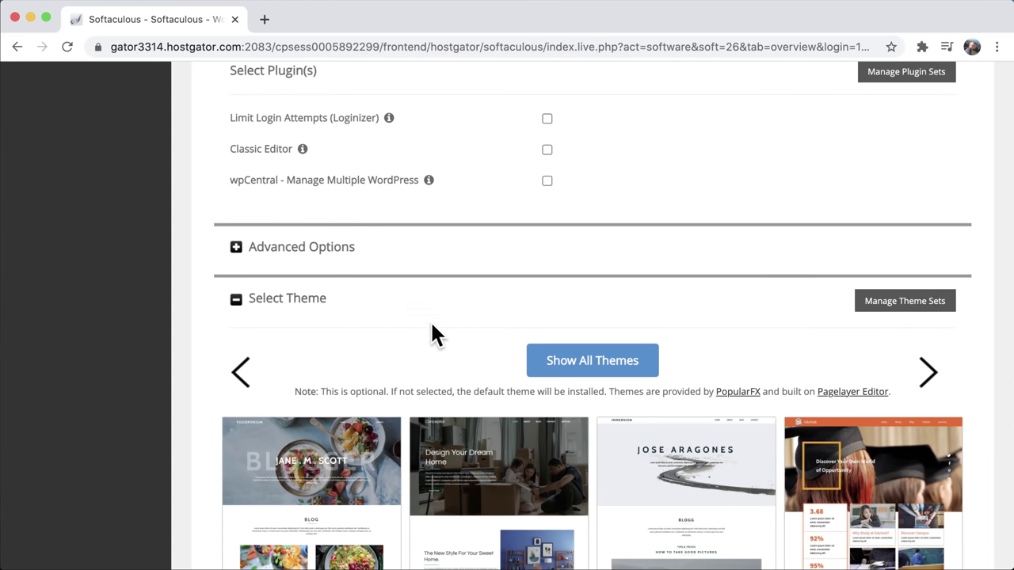
pyautogui.scroll(-5, 432, 325)
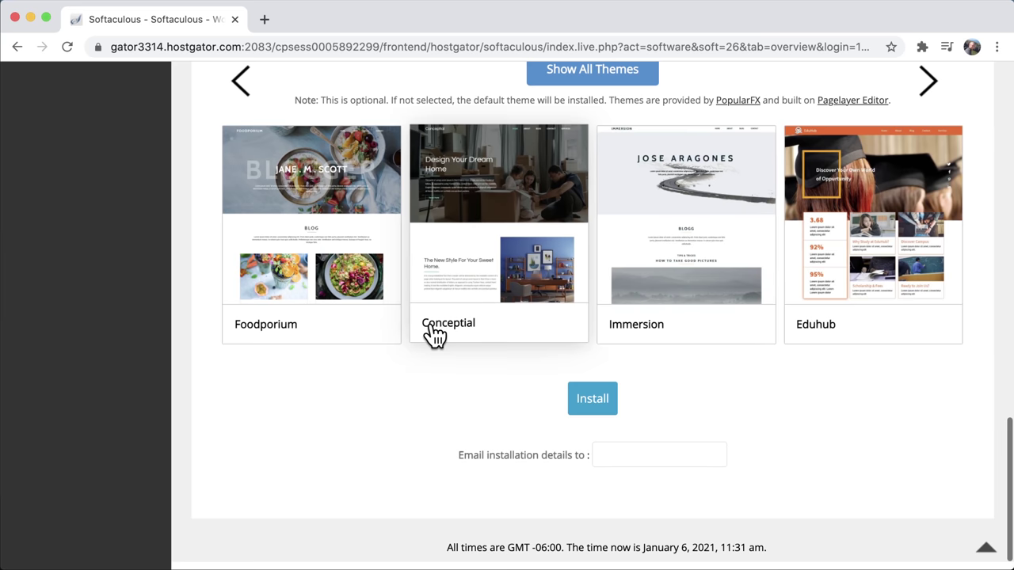
pyautogui.scroll(-1, 434, 333)
pyautogui.click(621, 428)
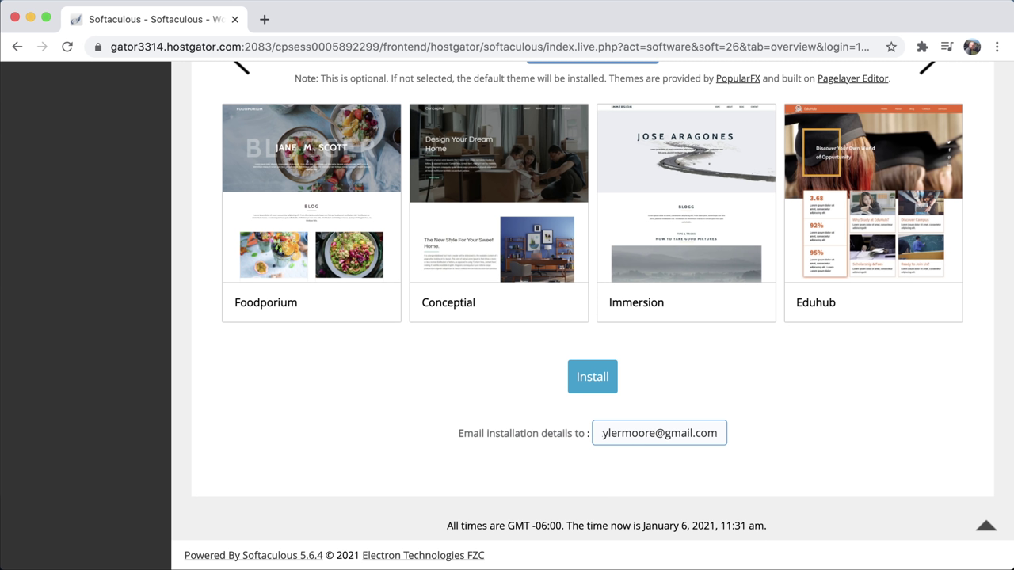
pyautogui.click(590, 379)
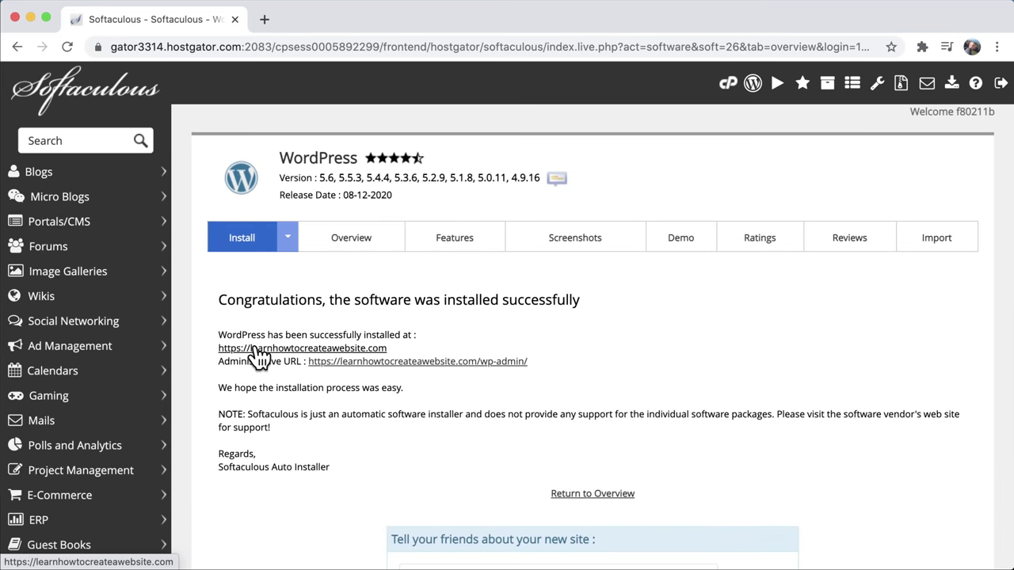
# - Open learnhowtocreateawebsite.com in a new tab, retrying after the first load failed
pyautogui.click(254, 348)
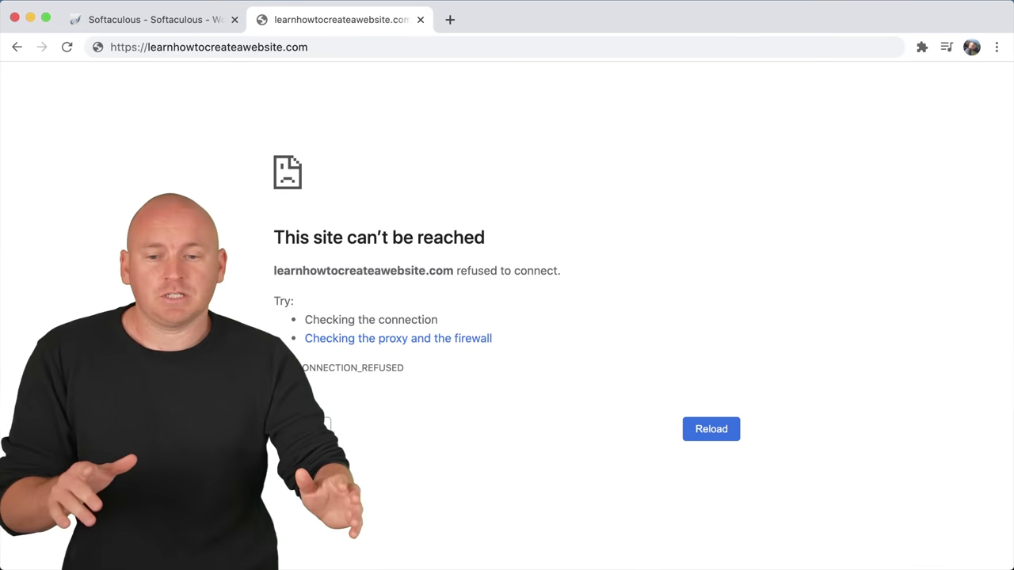
pyautogui.click(420, 20)
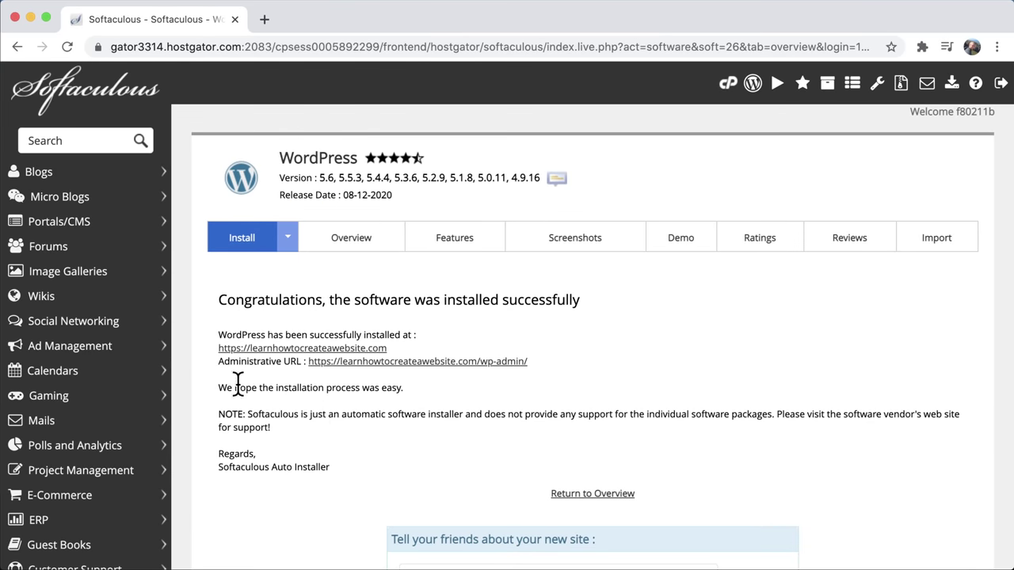
pyautogui.click(270, 350)
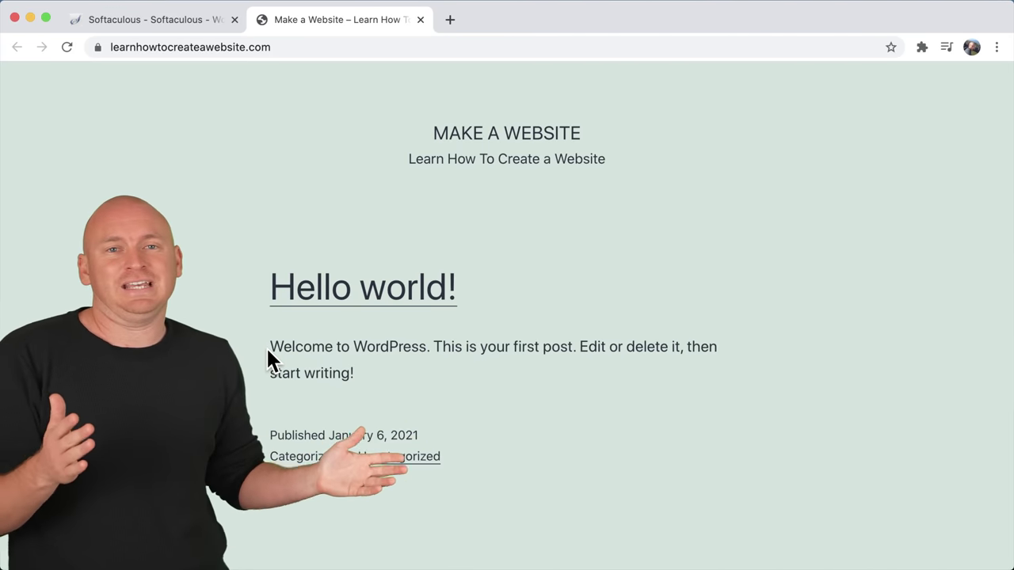
pyautogui.scroll(-10, 267, 357)
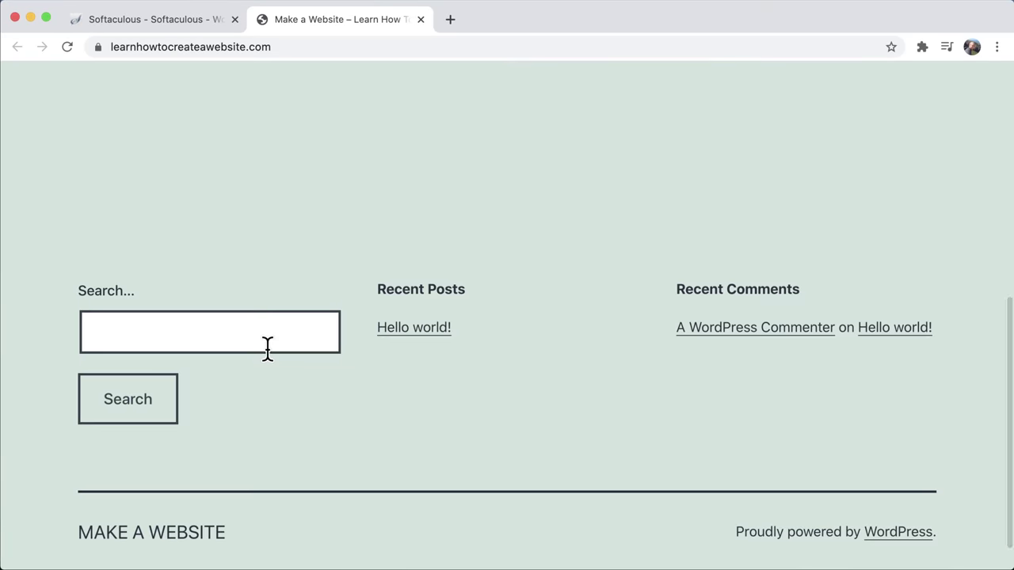
pyautogui.scroll(10, 267, 349)
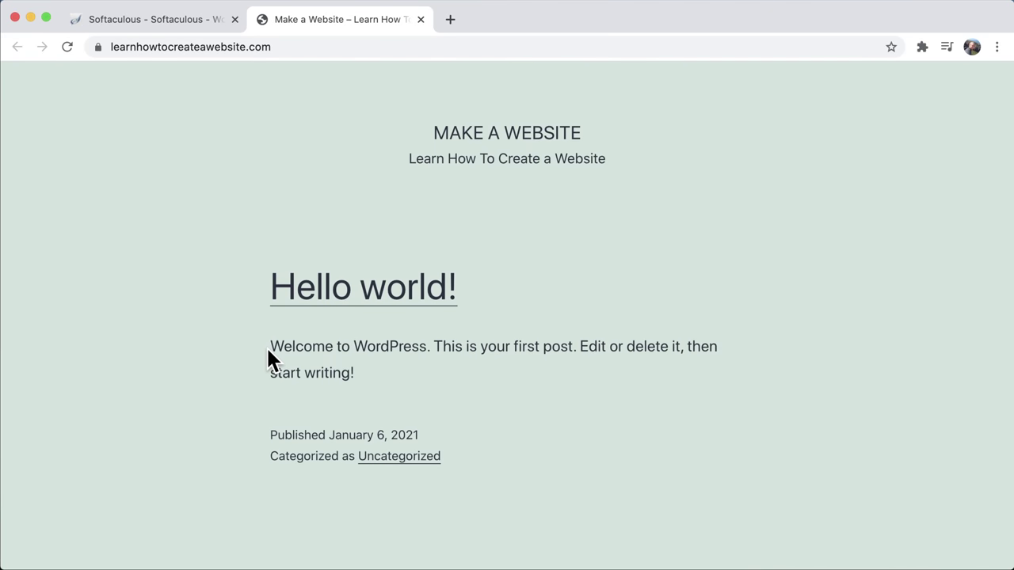
# - Open the Hello world! post on the new site
pyautogui.click(372, 297)
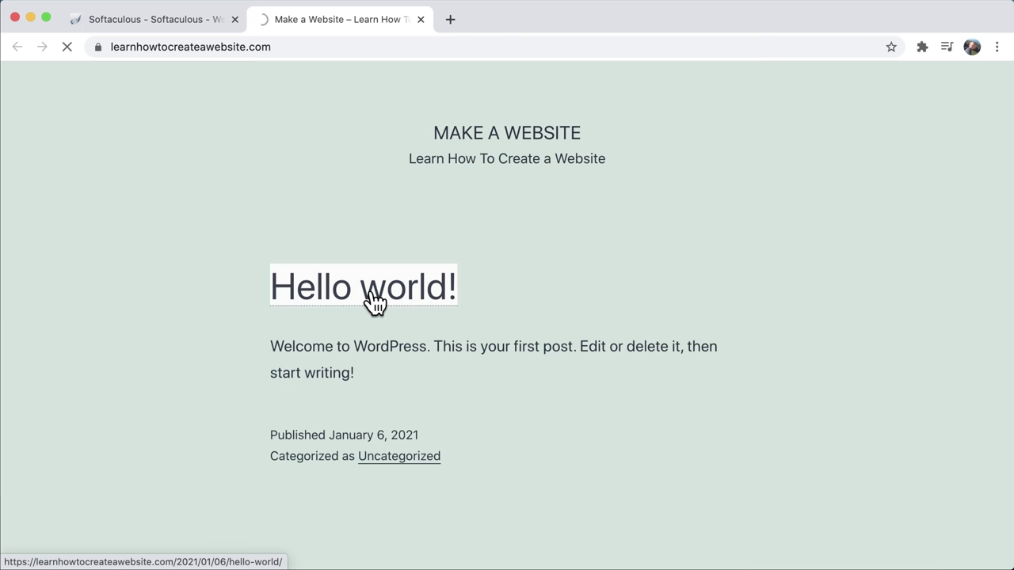
pyautogui.scroll(-15, 375, 302)
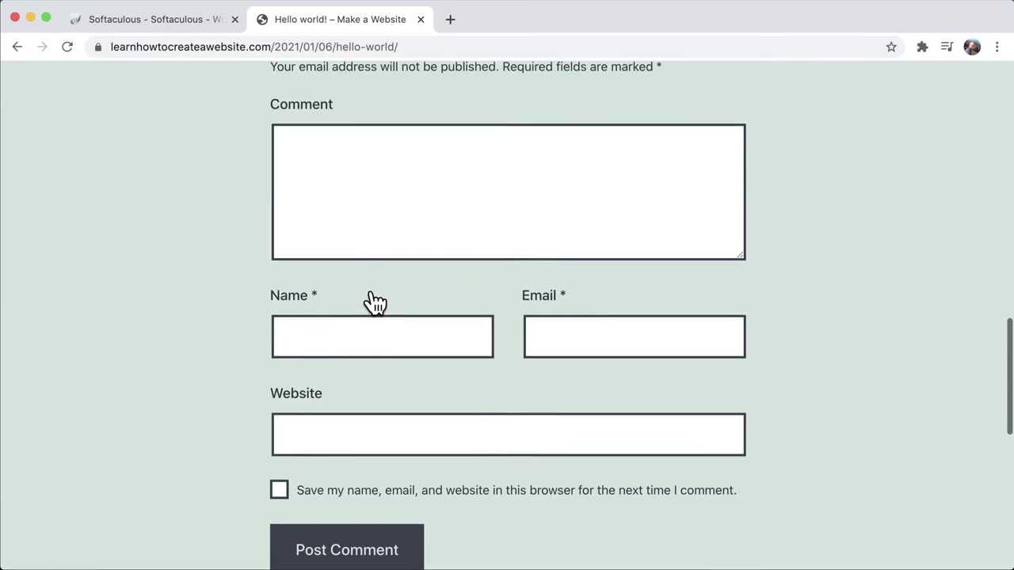
pyautogui.scroll(15, 375, 301)
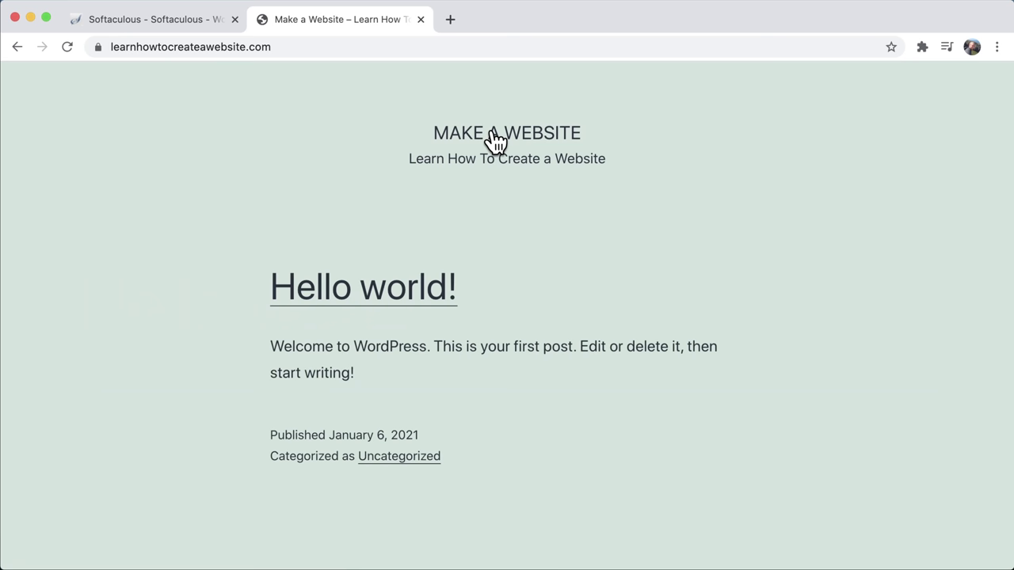
# - Load the site's /wp-admin login page and close the Softaculous tab
pyautogui.click(297, 45)
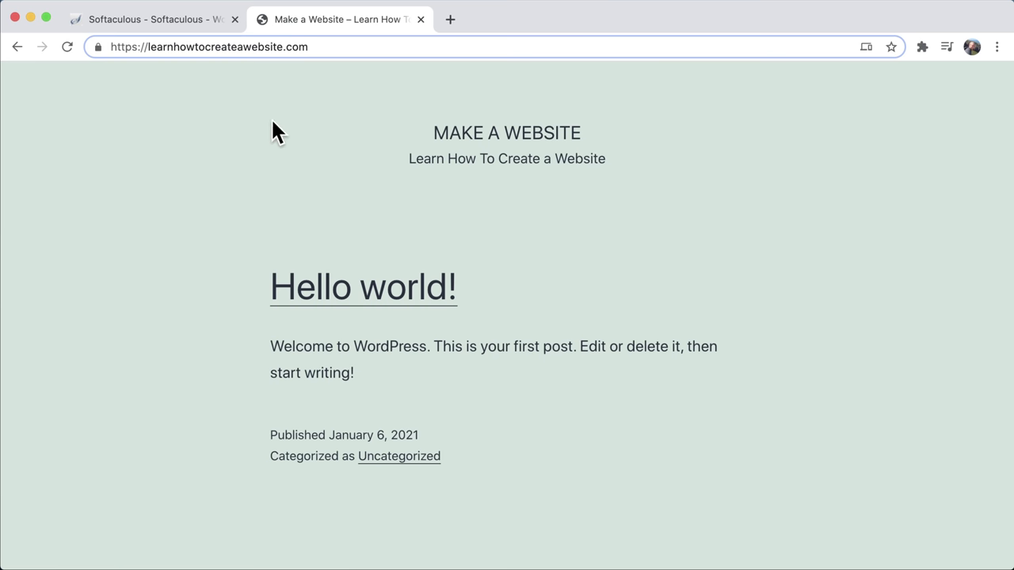
pyautogui.write('/')
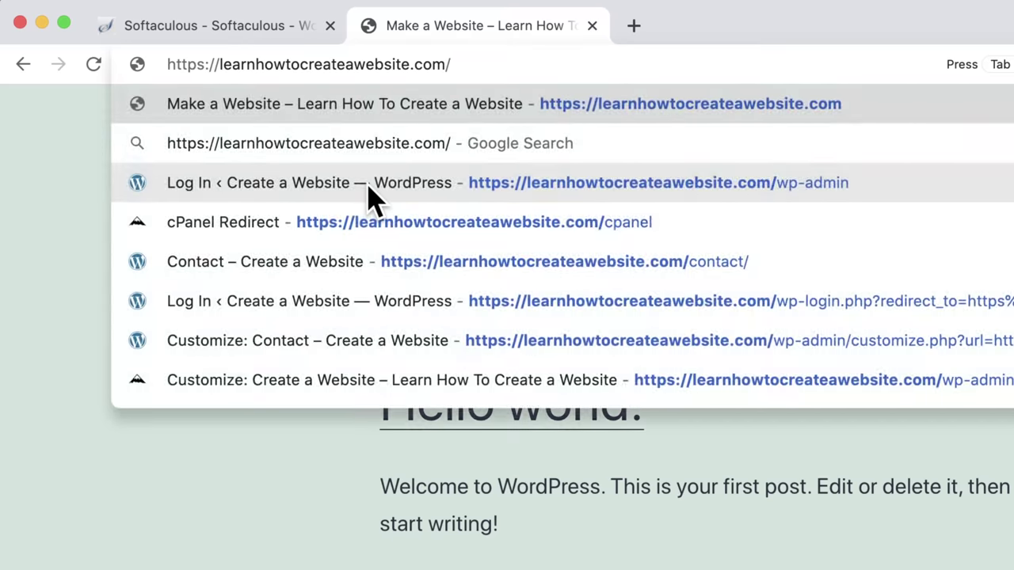
pyautogui.write('wp-a')
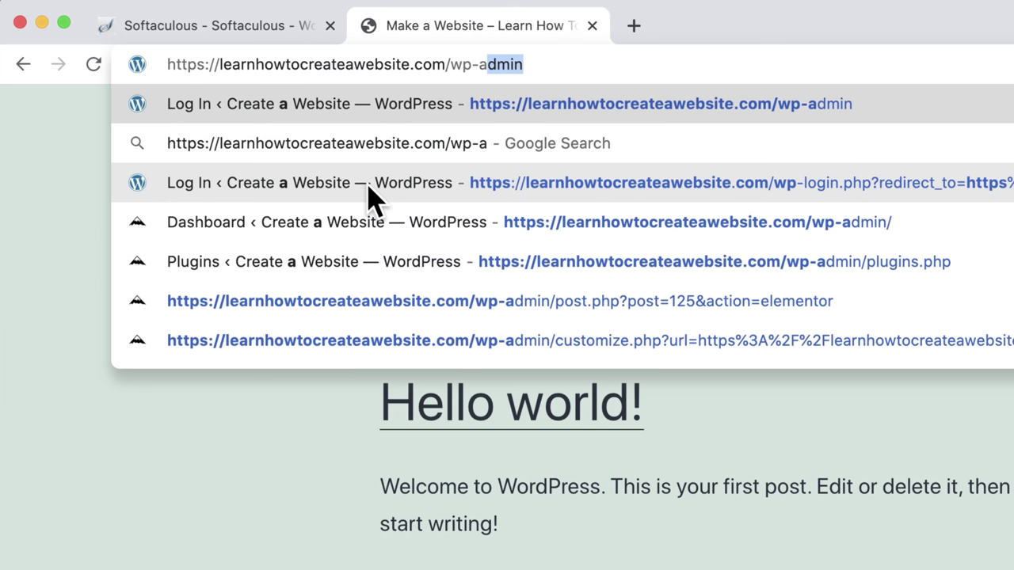
pyautogui.write('dmin')
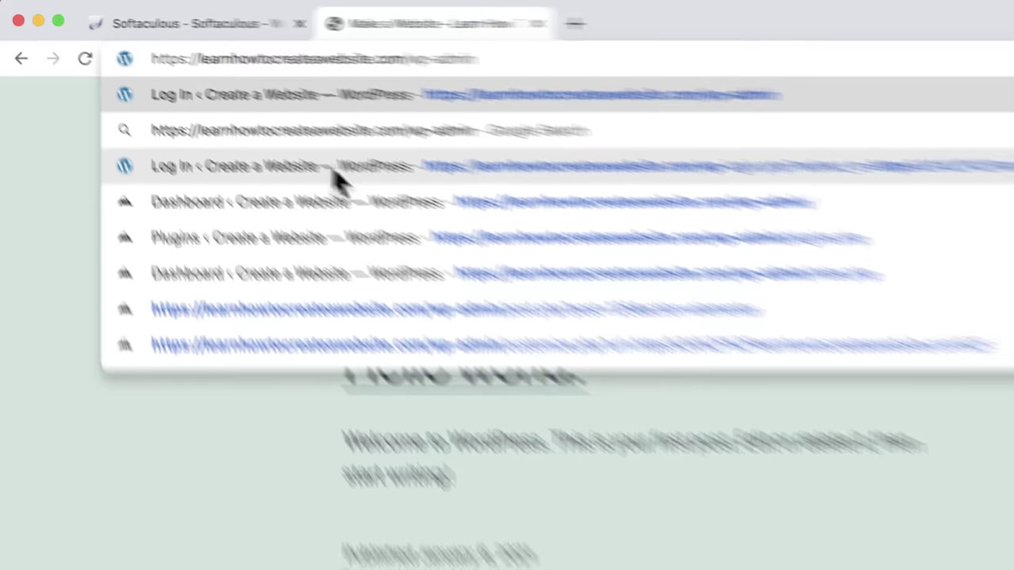
pyautogui.click(370, 190)
pyautogui.click(224, 30)
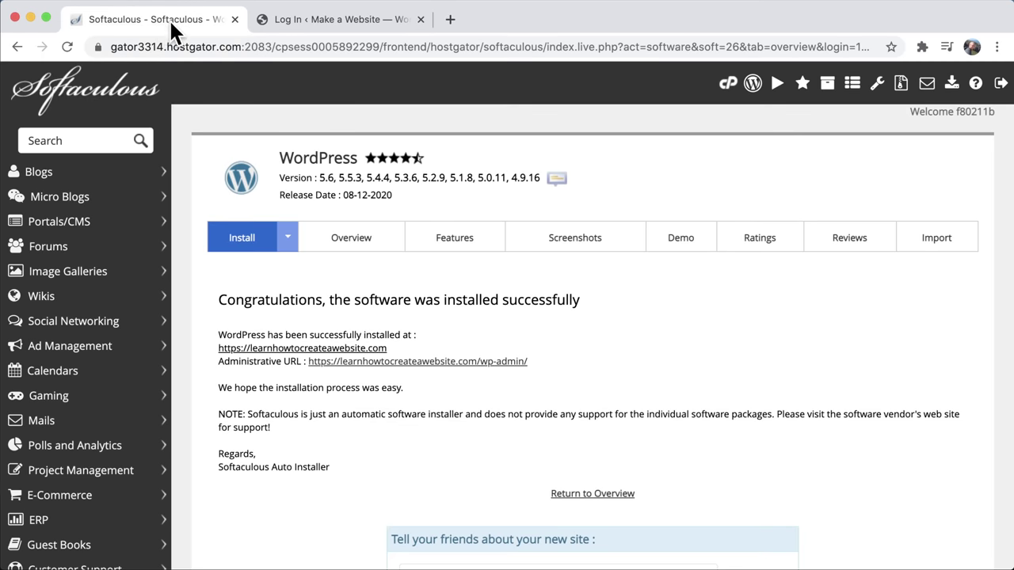
pyautogui.click(234, 20)
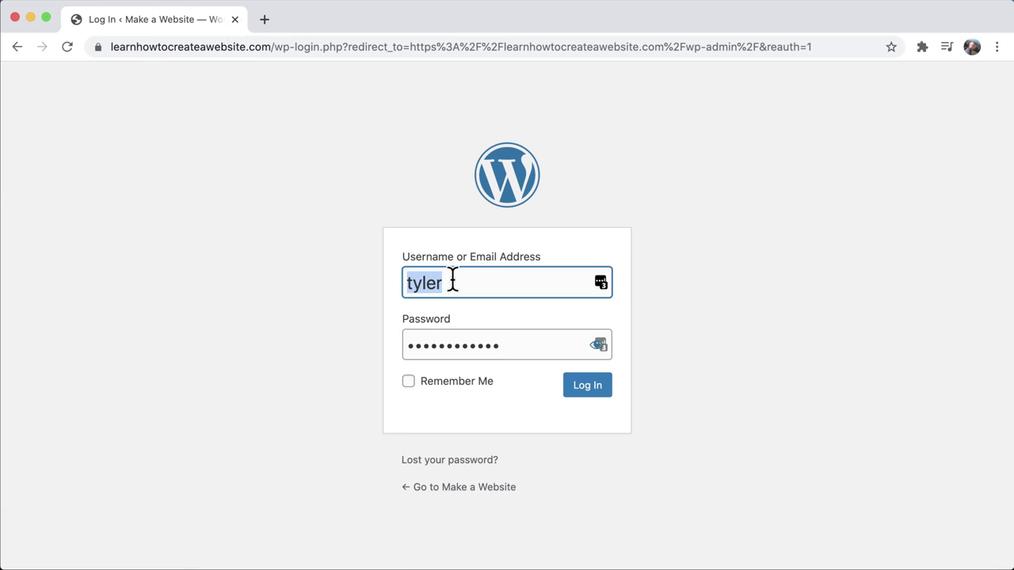
# - Log in with the account password, view the live site, then return to the Dashboard
pyautogui.write('Tyl')
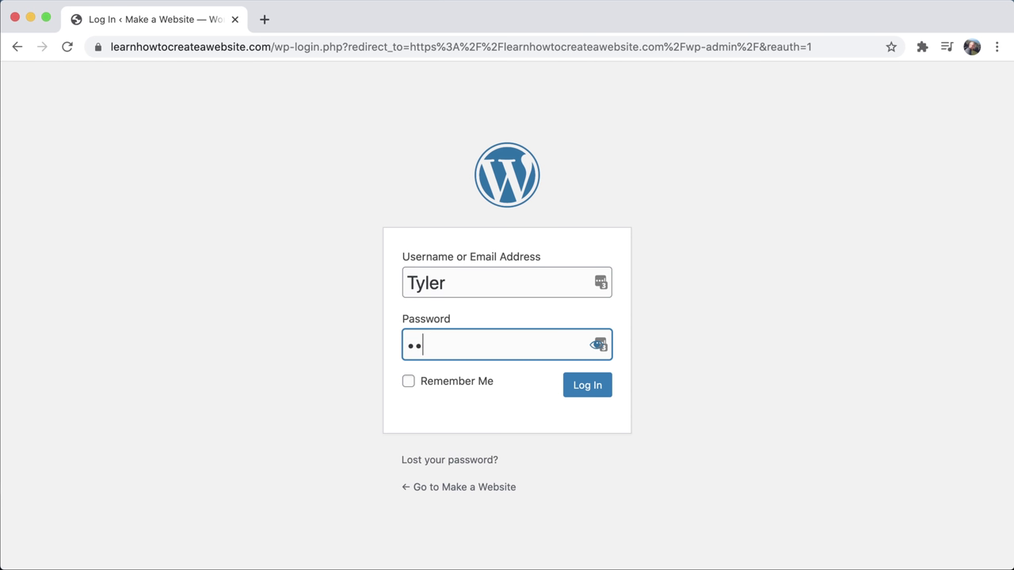
pyautogui.write('******')
pyautogui.click(571, 387)
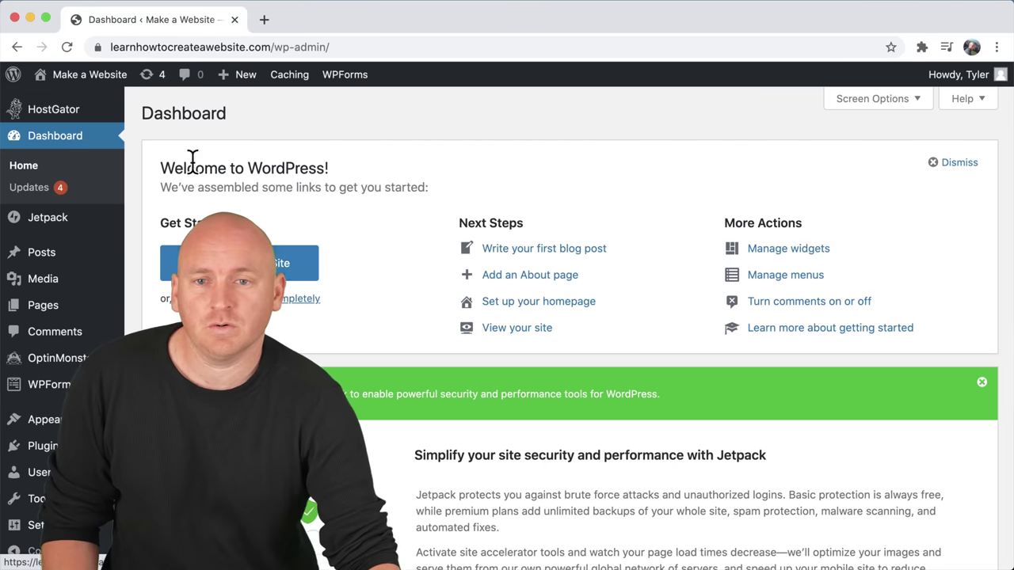
pyautogui.moveTo(60, 87)
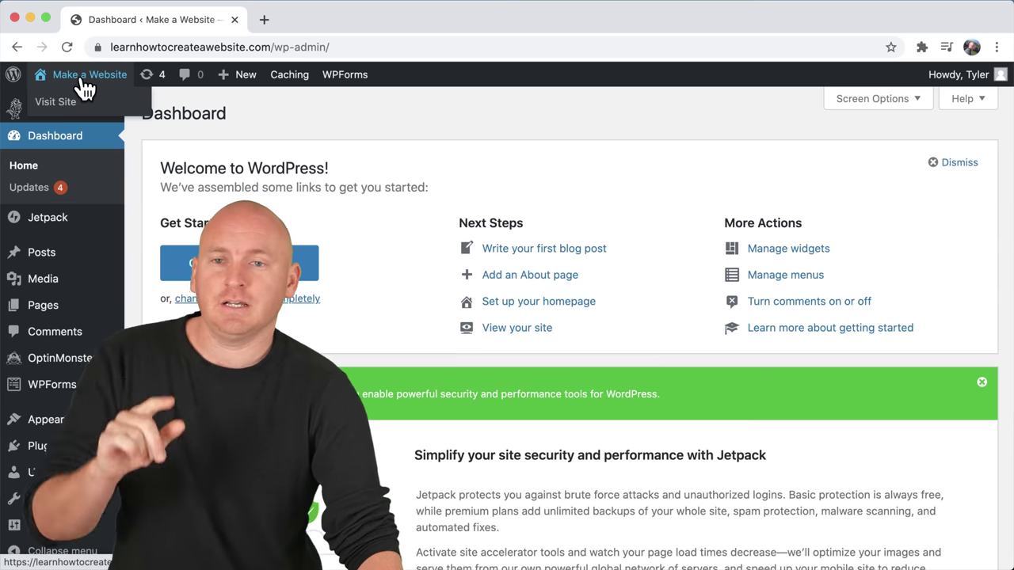
pyautogui.click(83, 77)
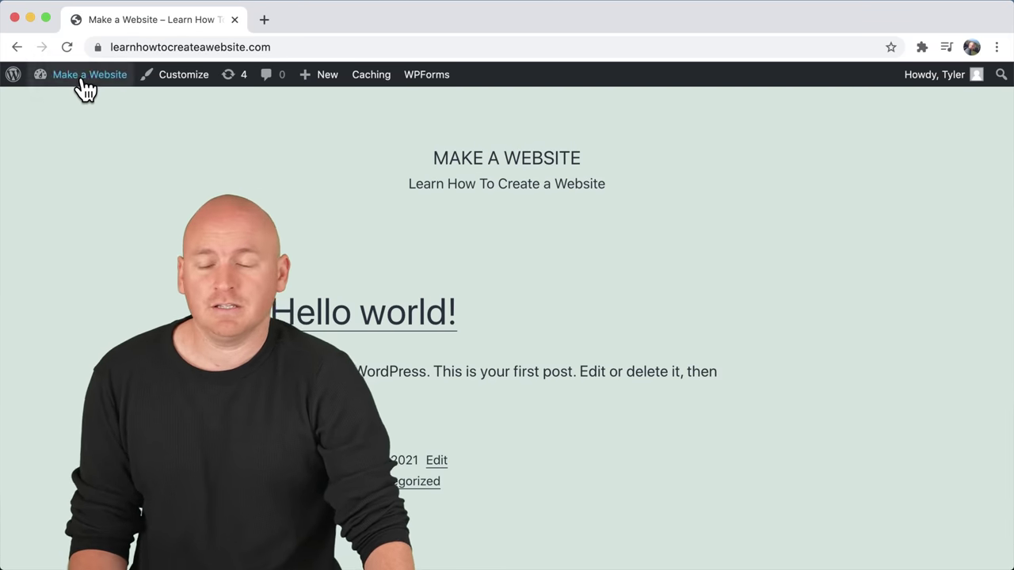
pyautogui.click(81, 77)
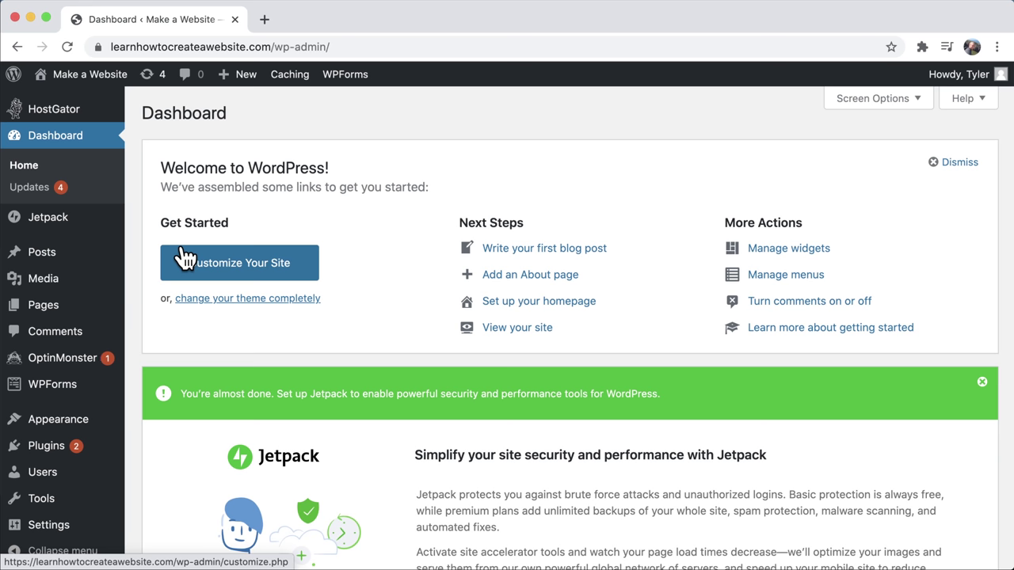
pyautogui.scroll(-7, 185, 257)
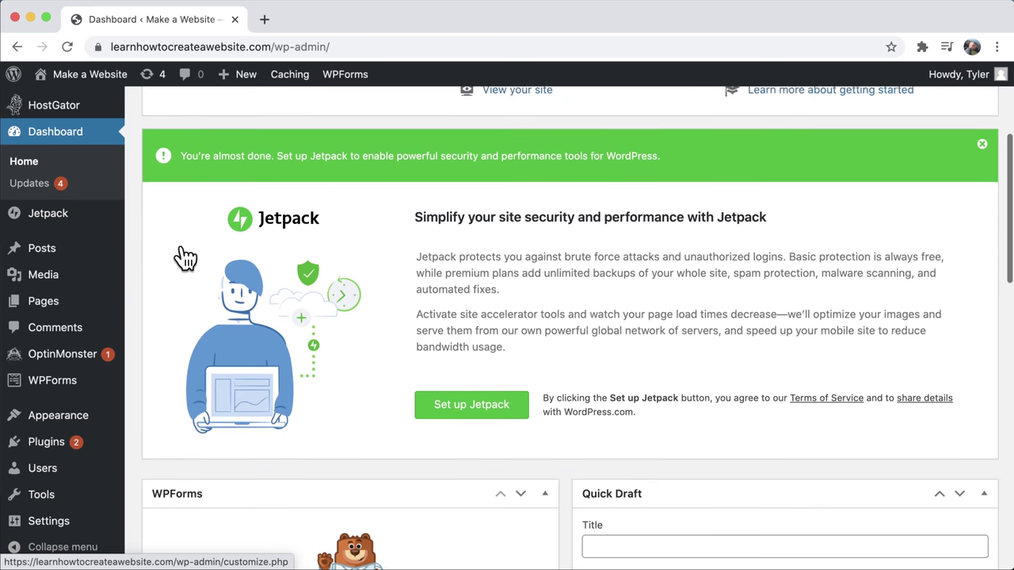
pyautogui.scroll(-5, 464, 324)
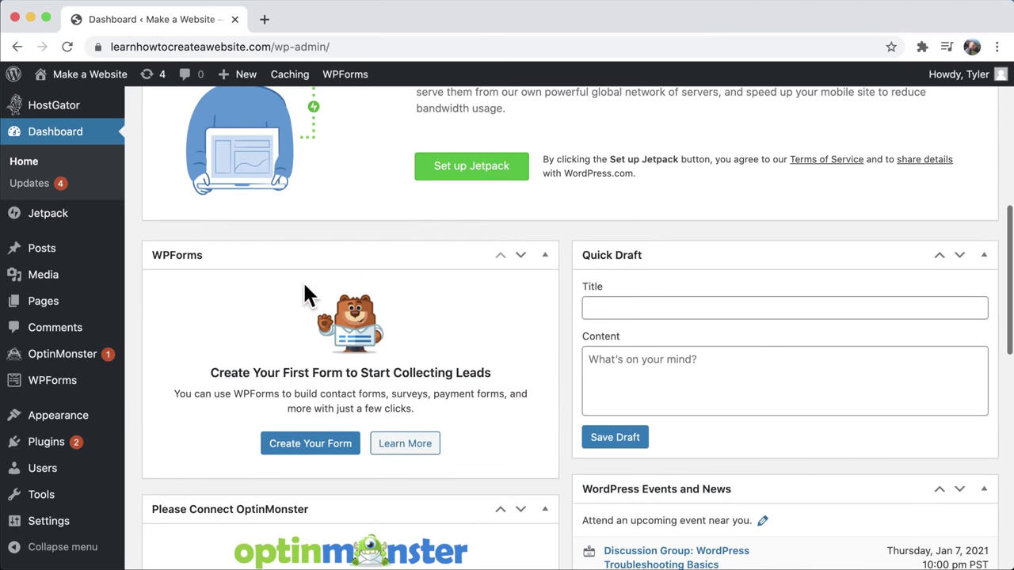
pyautogui.scroll(-5, 420, 378)
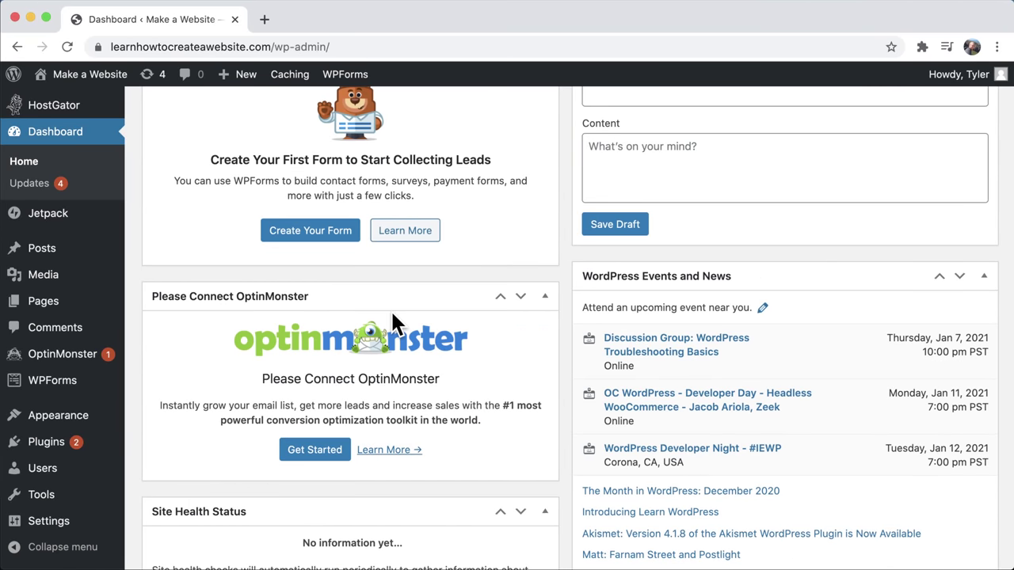
pyautogui.scroll(10, 391, 311)
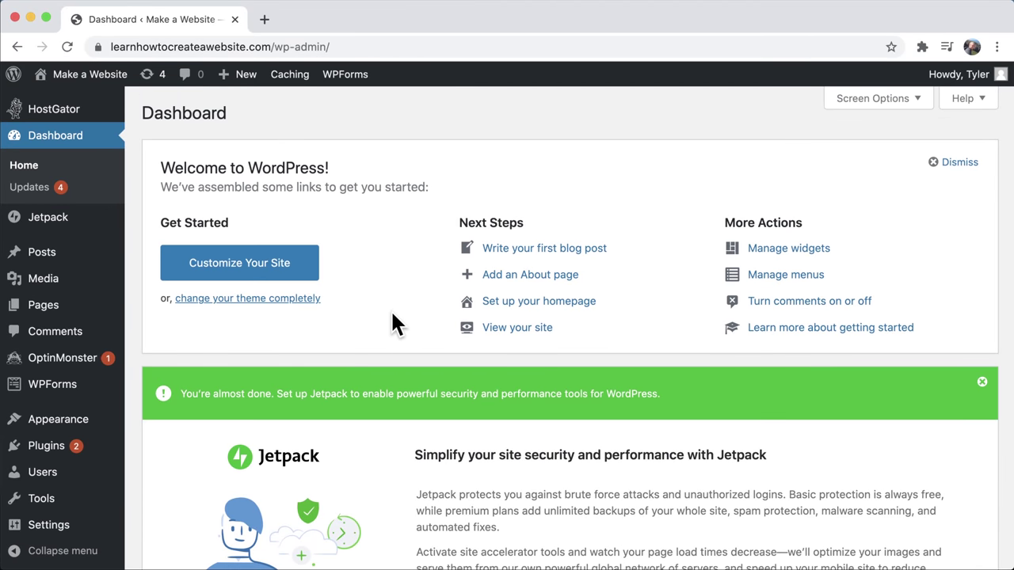
# - Select all plugins on the Plugins page and bulk-deactivate them
pyautogui.click(50, 450)
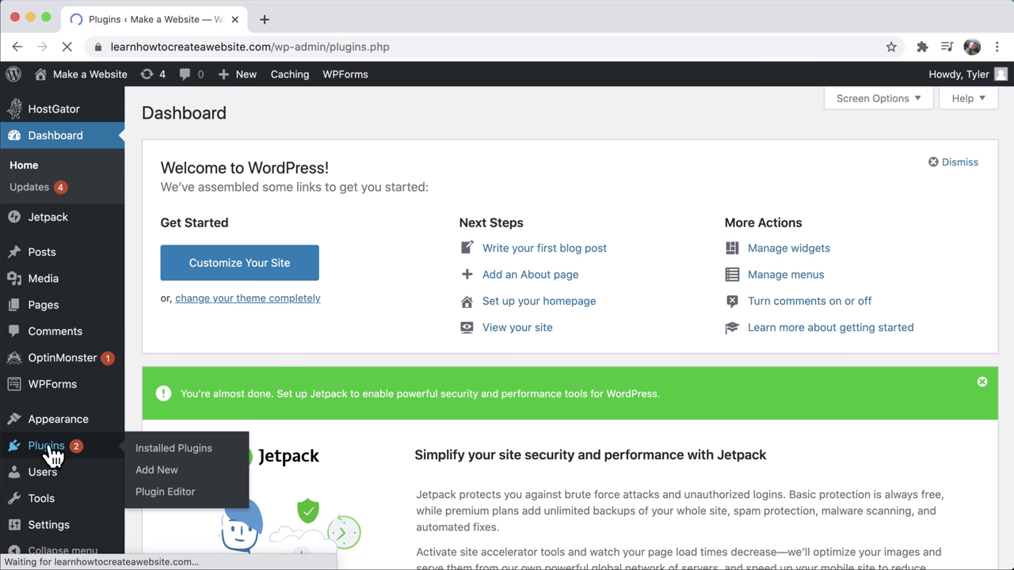
pyautogui.scroll(-5, 290, 400)
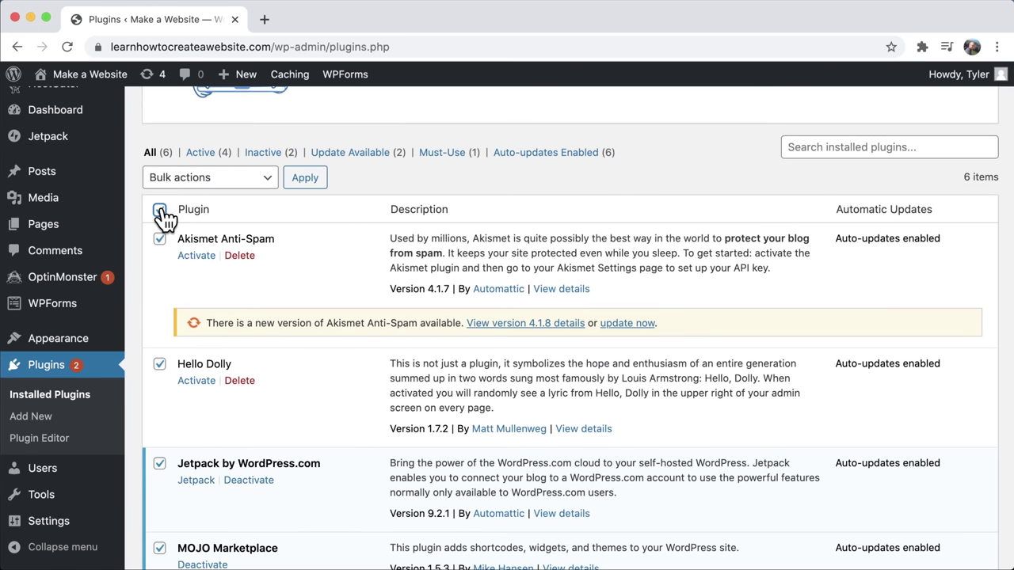
pyautogui.click(255, 185)
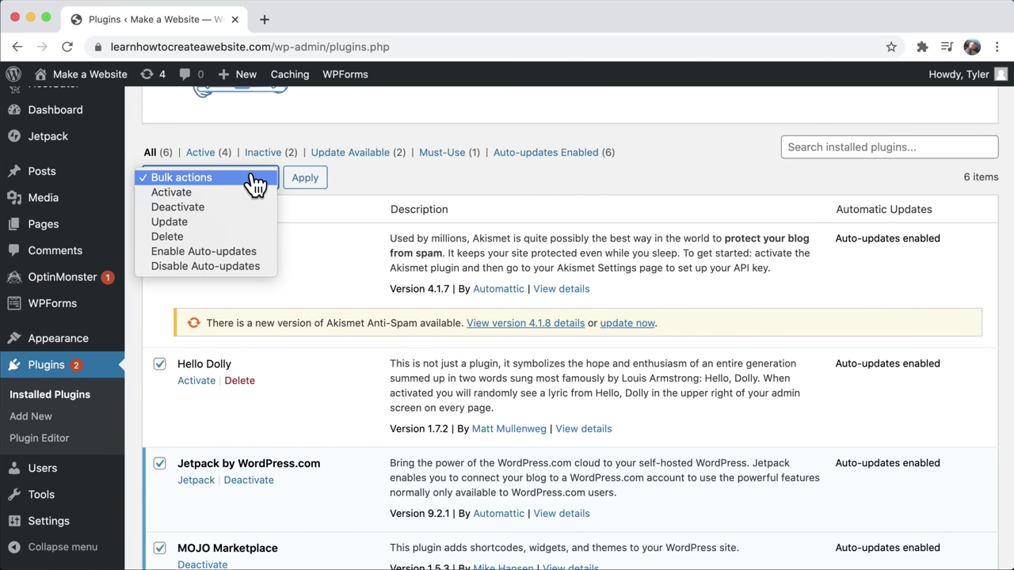
pyautogui.click(237, 210)
pyautogui.click(313, 185)
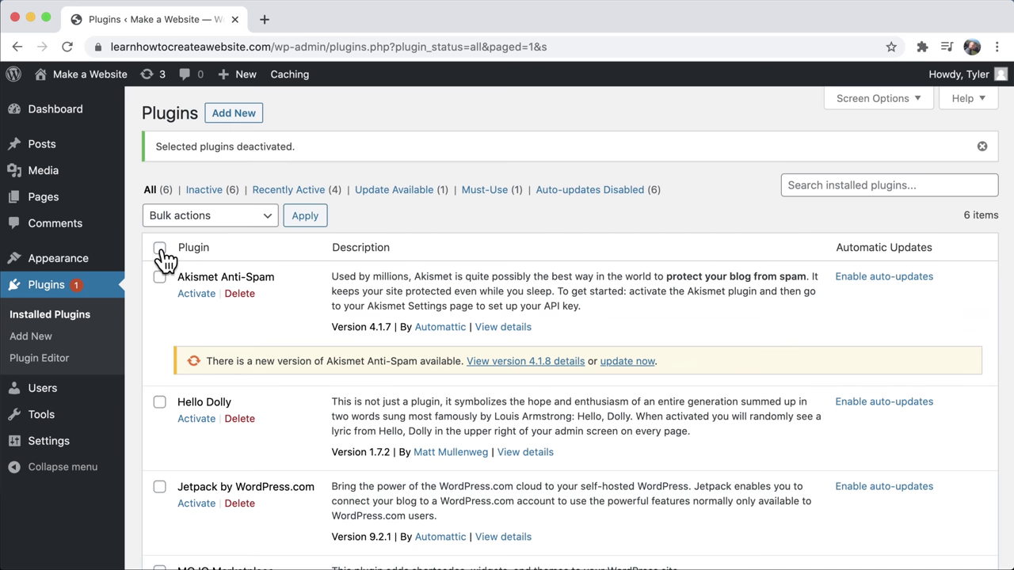
# - Bulk-delete all the deactivated plugins and their data, confirming the deletion
pyautogui.click(238, 224)
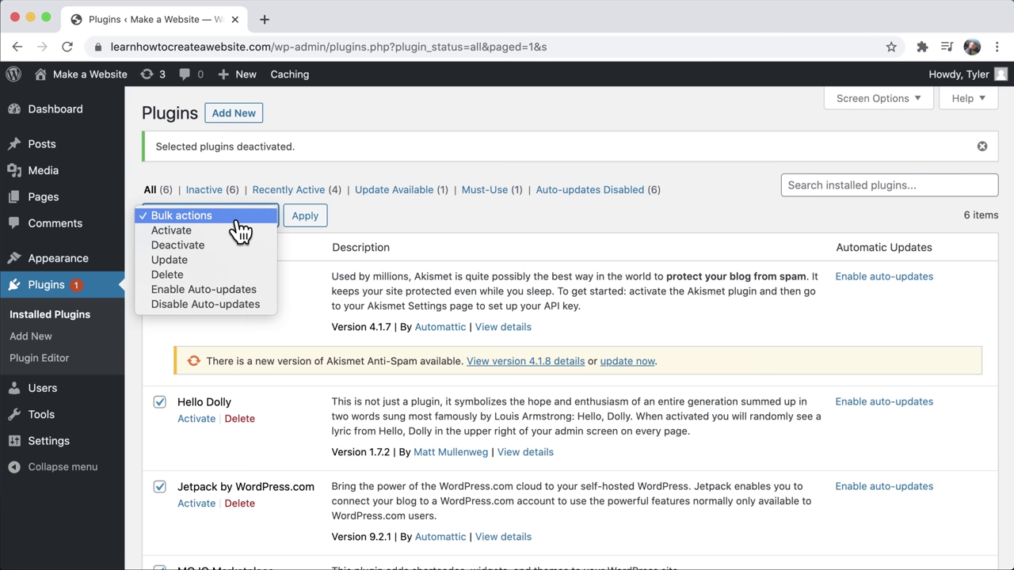
pyautogui.click(205, 277)
pyautogui.click(295, 222)
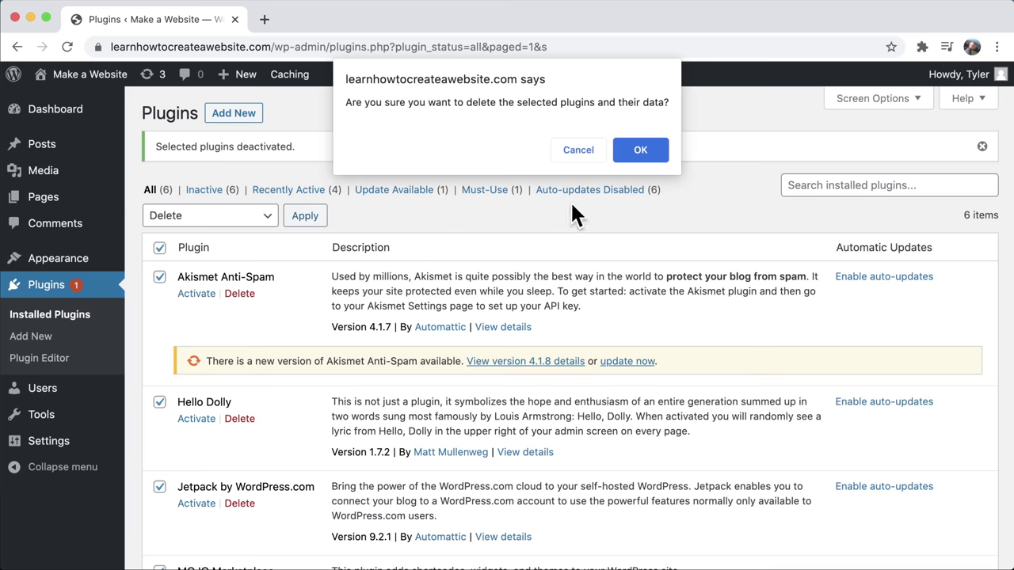
pyautogui.click(638, 150)
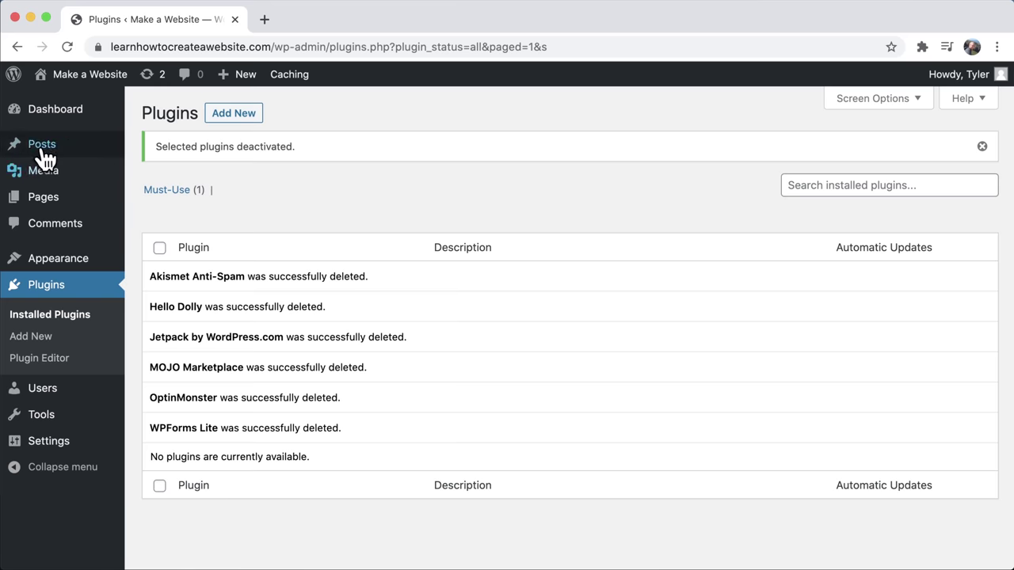
pyautogui.click(52, 119)
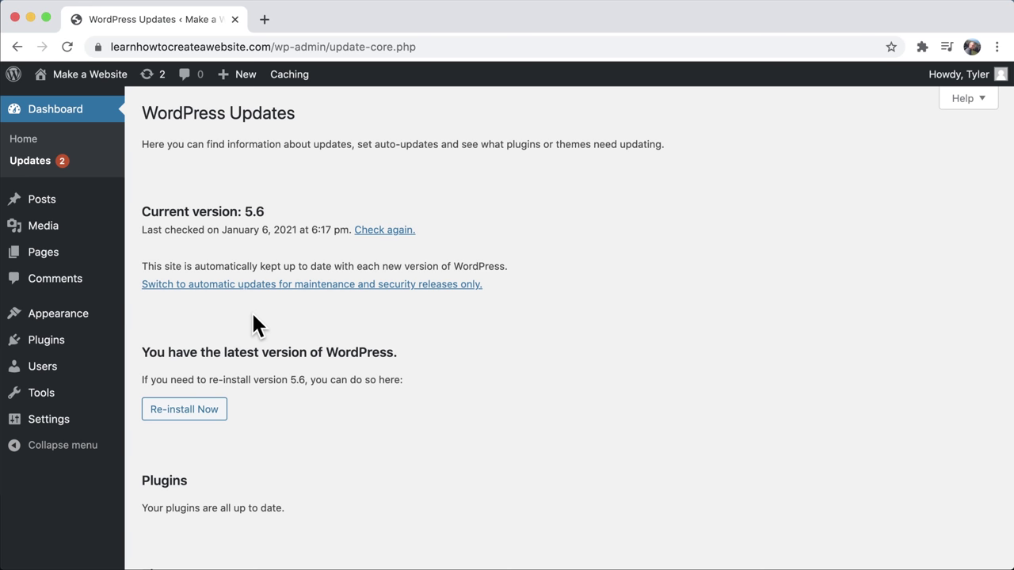
# - Update the Twenty Nineteen and Twenty Twenty-One themes from the Updates page
pyautogui.scroll(-5, 252, 311)
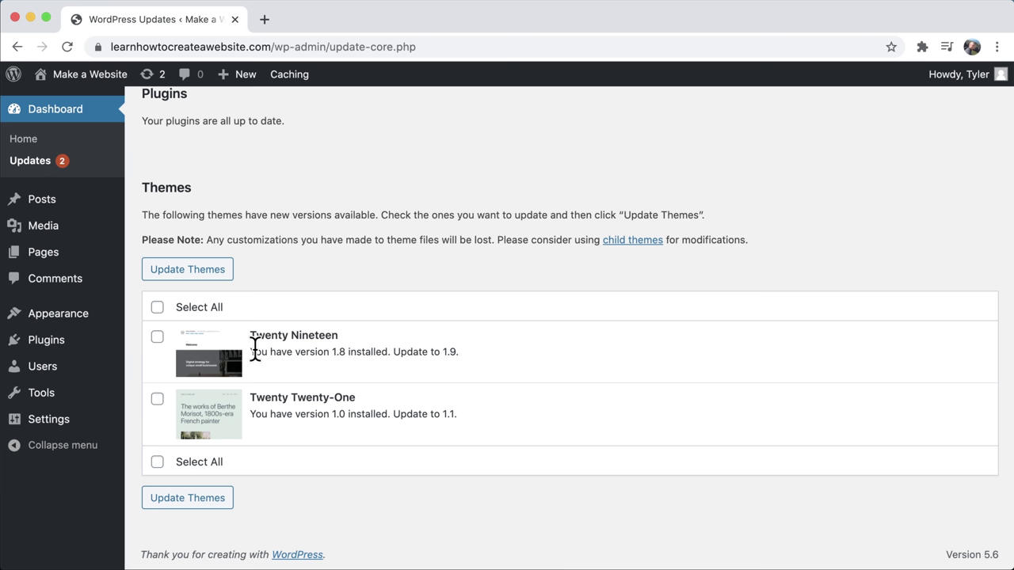
pyautogui.click(192, 499)
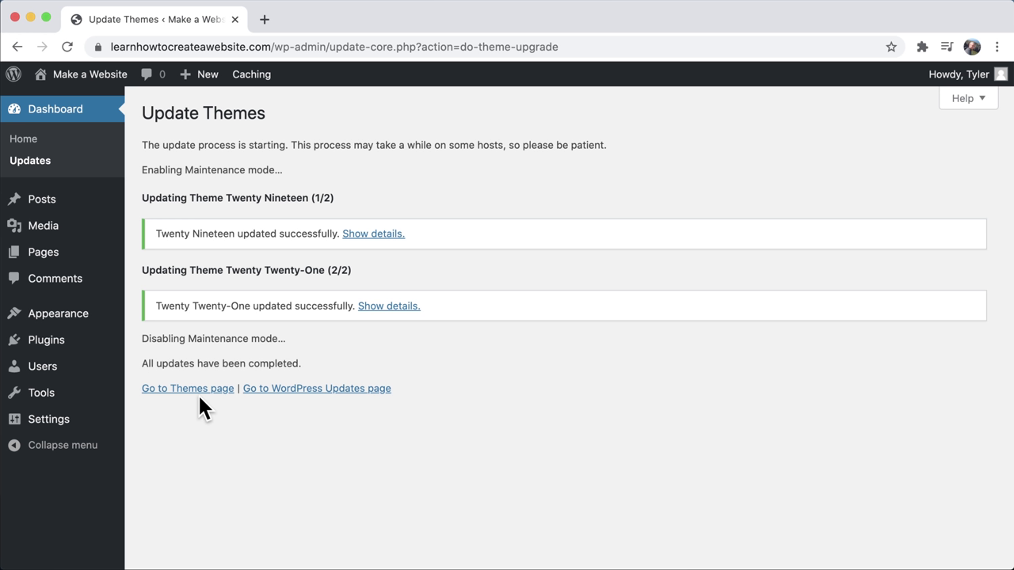
pyautogui.click(73, 372)
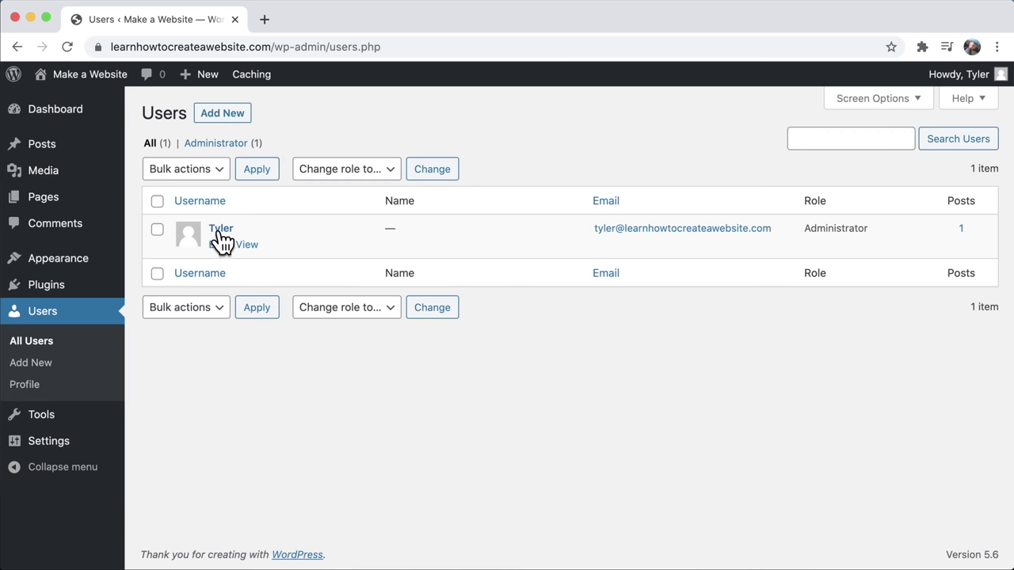
pyautogui.click(221, 232)
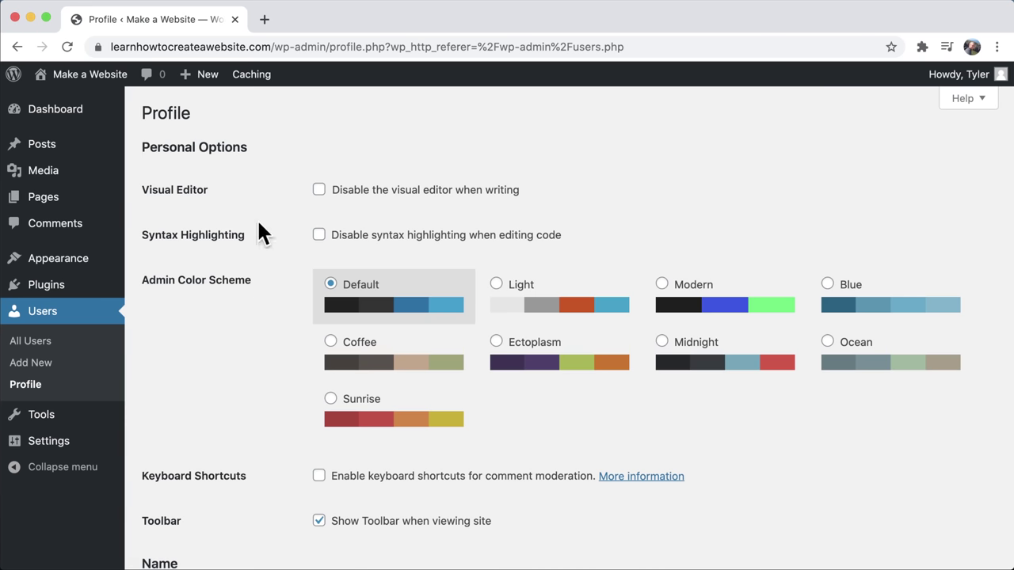
pyautogui.scroll(-15, 263, 273)
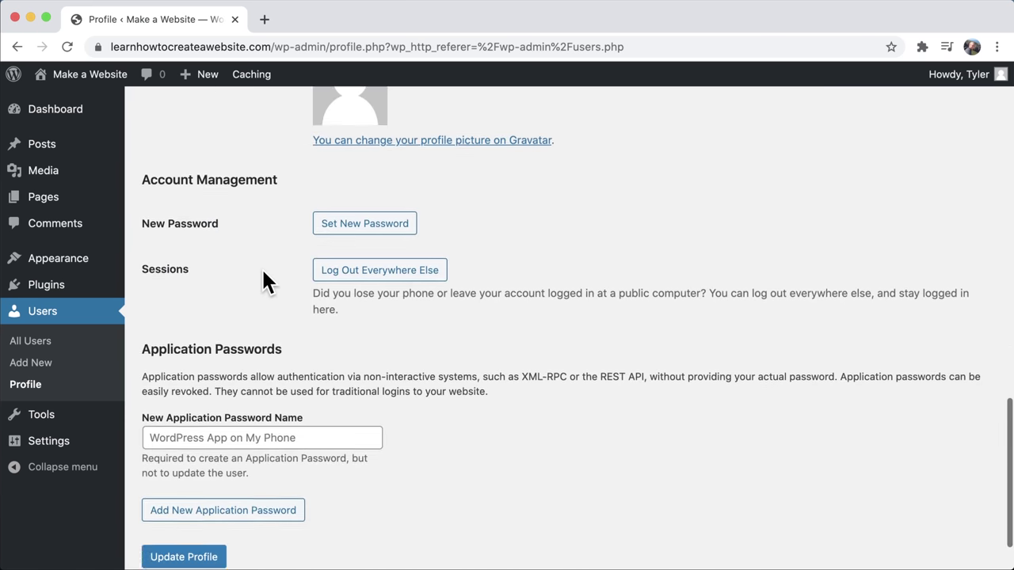
pyautogui.scroll(2, 261, 269)
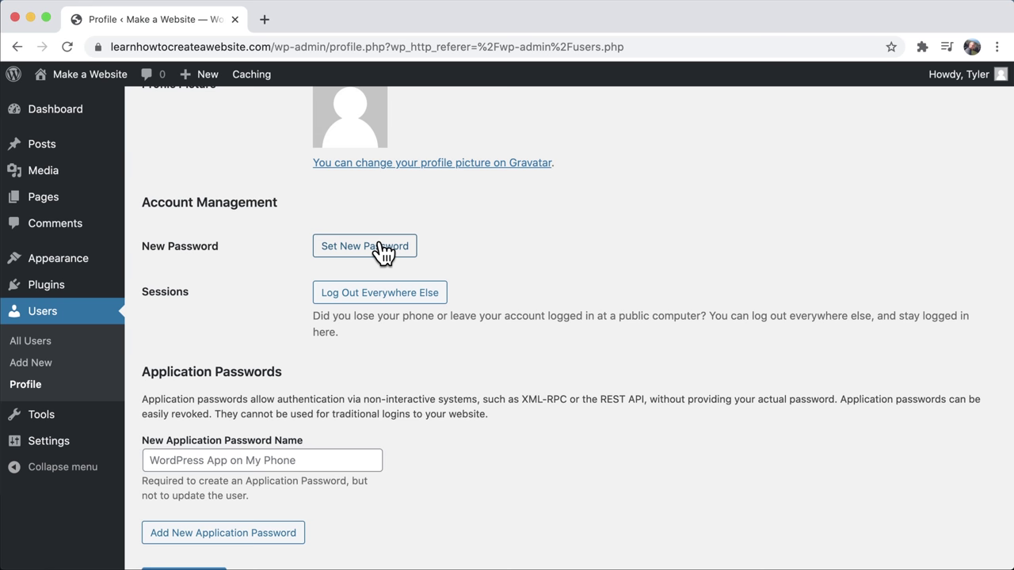
pyautogui.scroll(15, 383, 252)
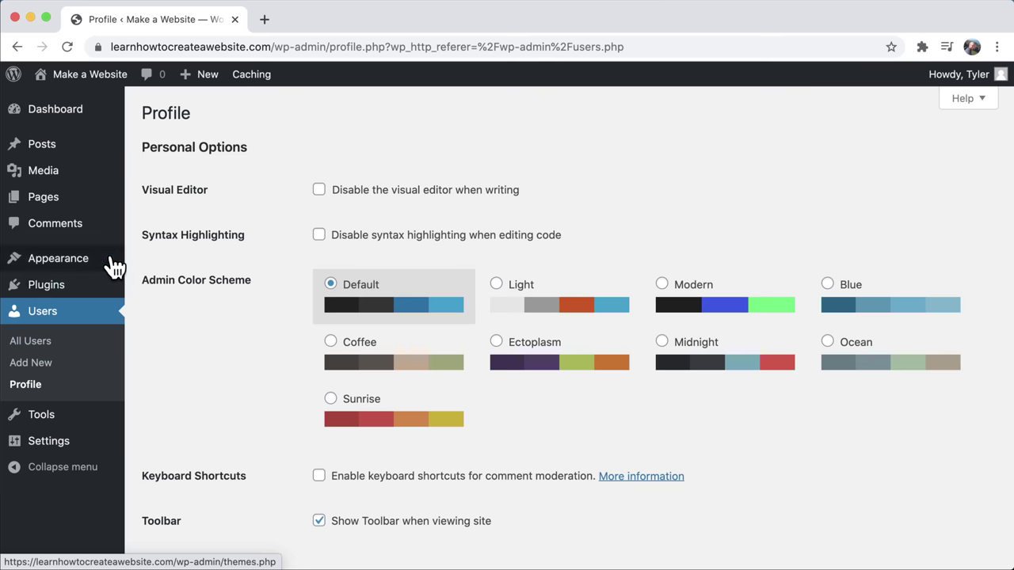
pyautogui.moveTo(93, 87)
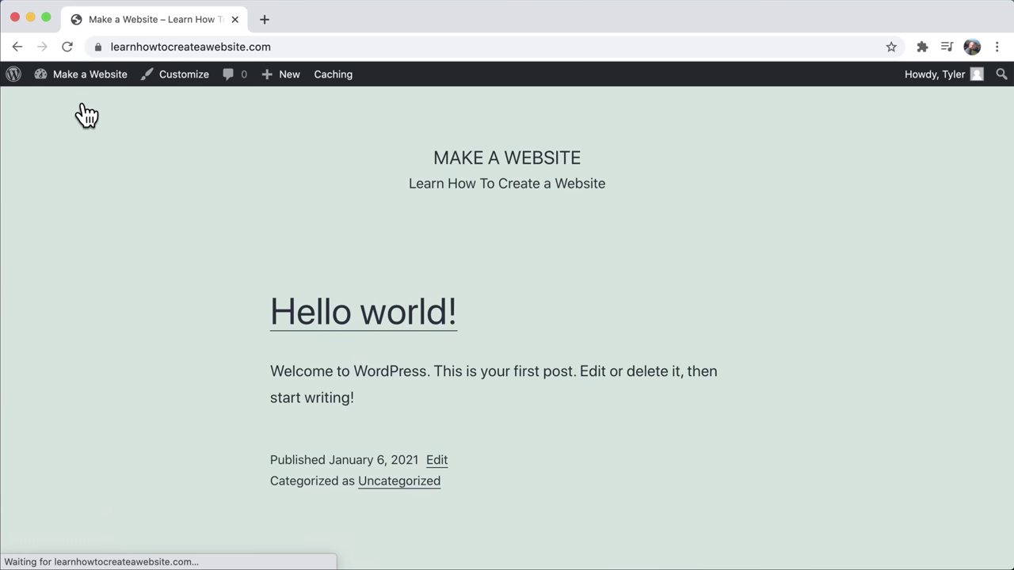
# - View the Hello world! post on the live site, then return to the Dashboard
pyautogui.click(372, 317)
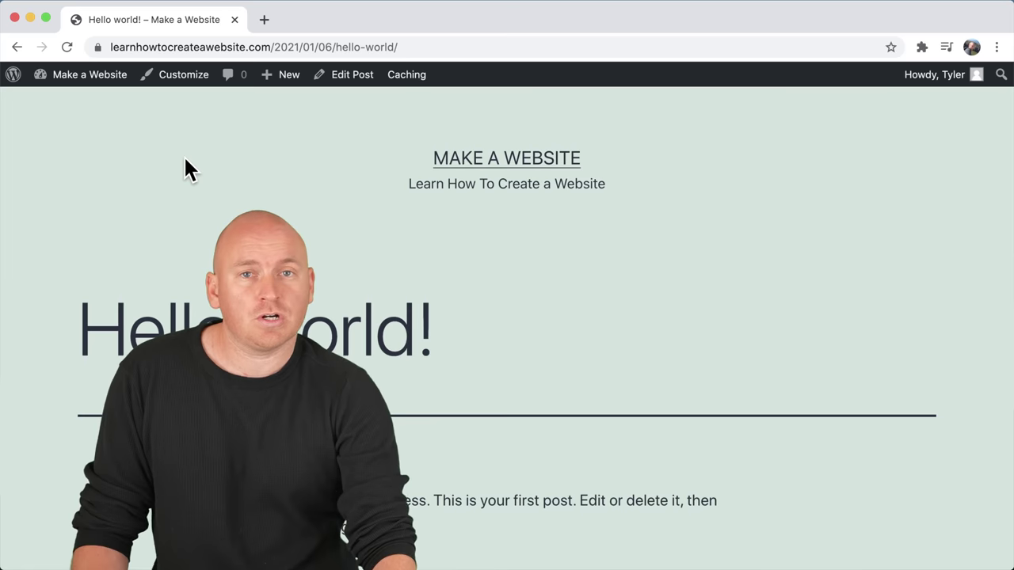
pyautogui.click(81, 78)
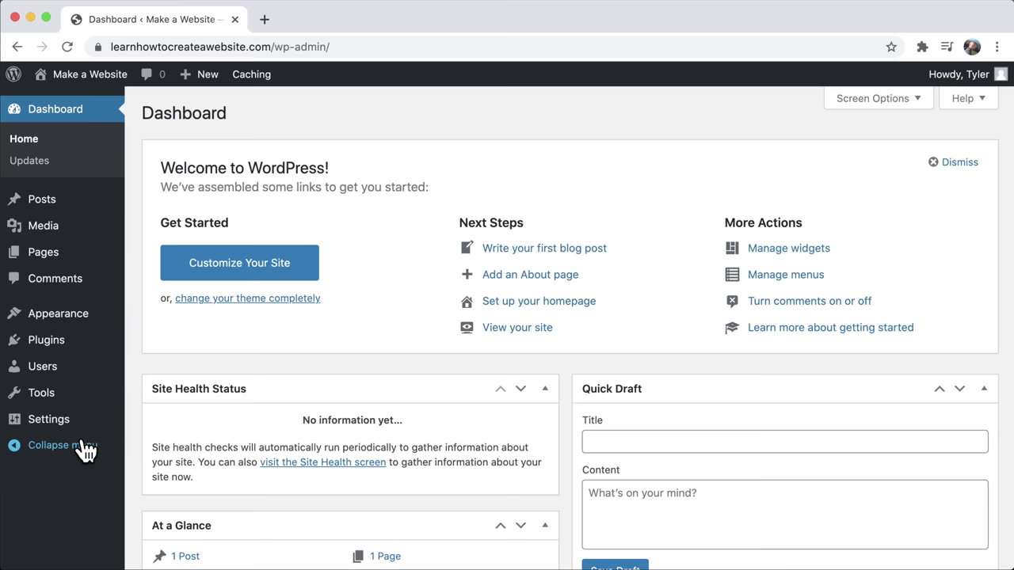
pyautogui.moveTo(84, 415)
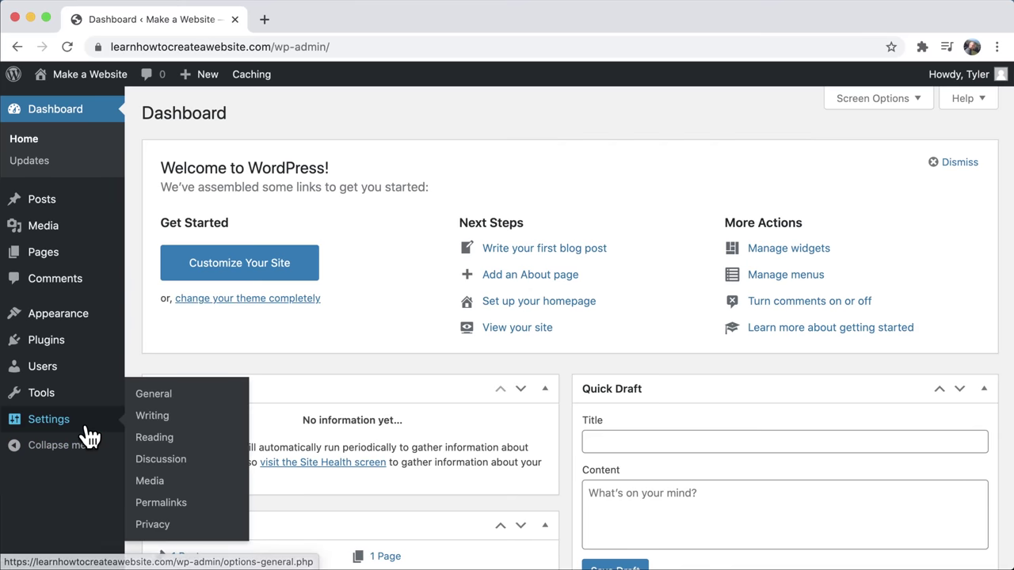
# - Save the Post name permalink structure and check the post's /hello-world/ URL on the live site
pyautogui.click(179, 507)
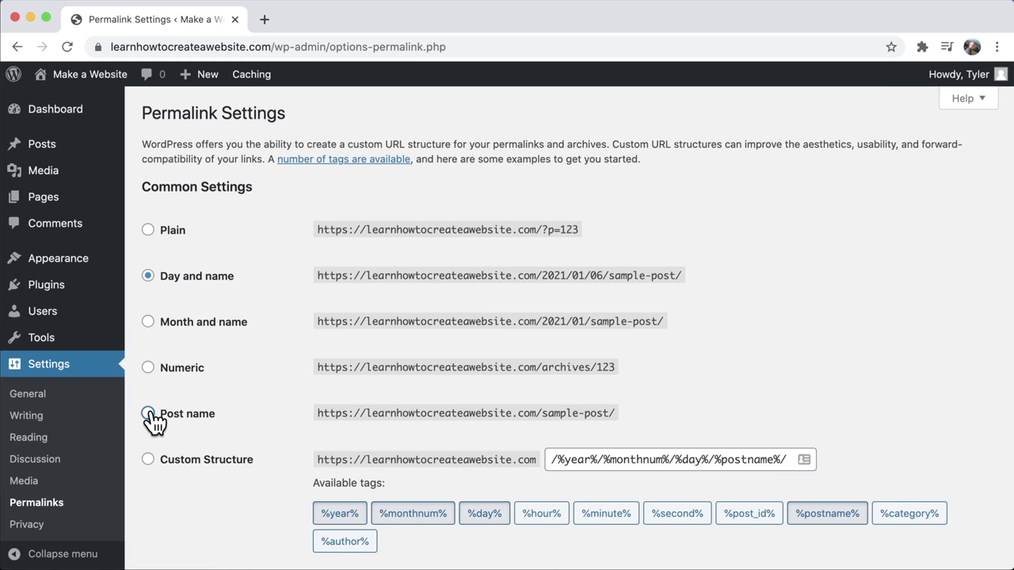
pyautogui.click(150, 414)
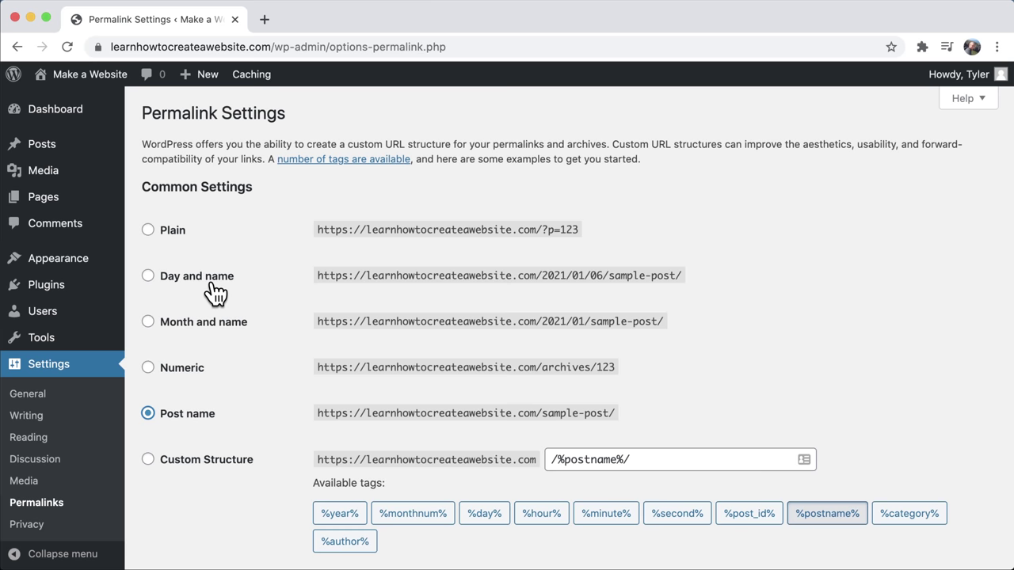
pyautogui.scroll(-5, 215, 294)
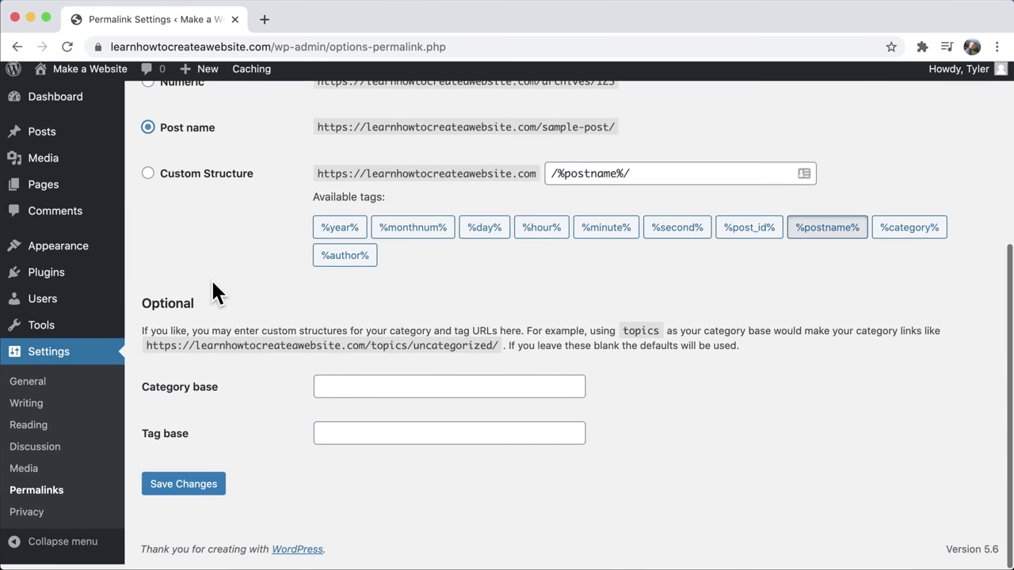
pyautogui.click(190, 491)
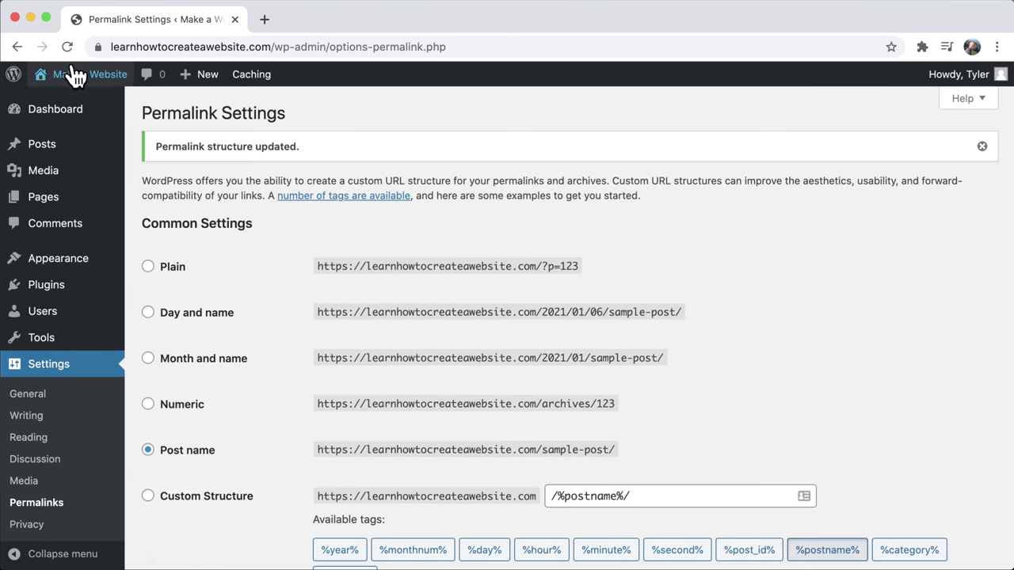
pyautogui.click(73, 76)
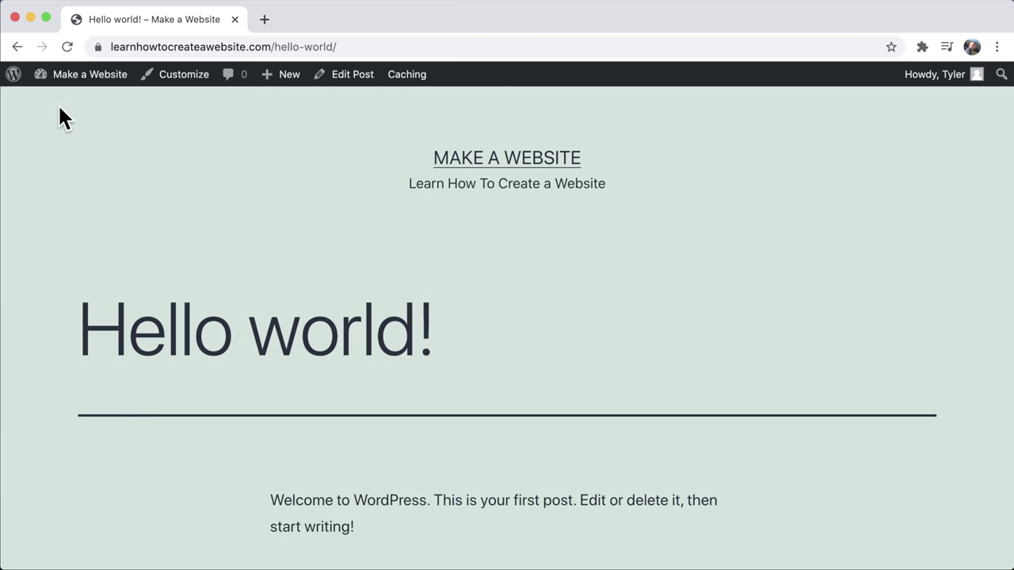
pyautogui.click(70, 76)
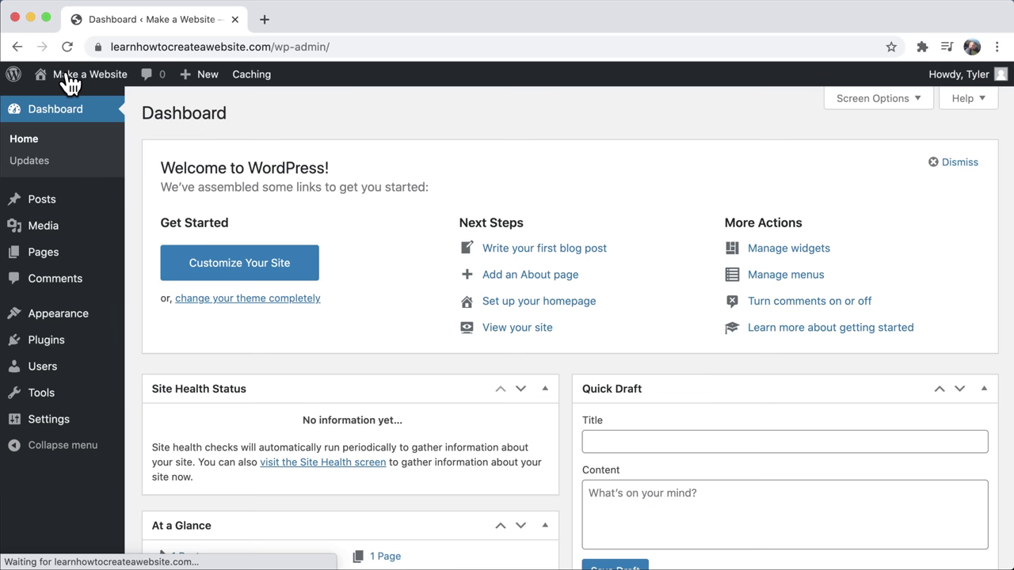
# - Search the theme directory for Astra, install it and activate it
pyautogui.moveTo(73, 317)
pyautogui.click(158, 327)
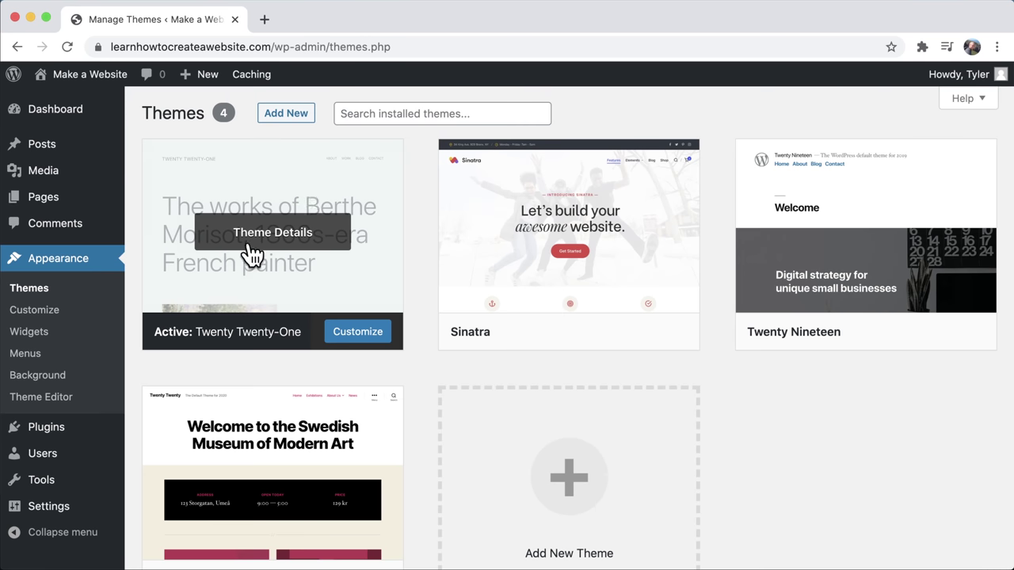
pyautogui.click(288, 115)
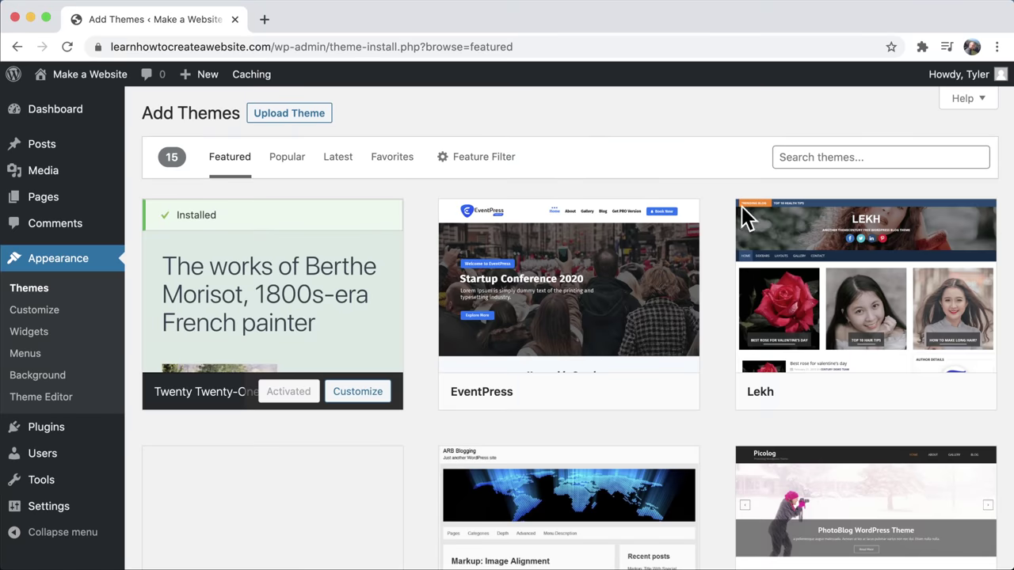
pyautogui.click(861, 159)
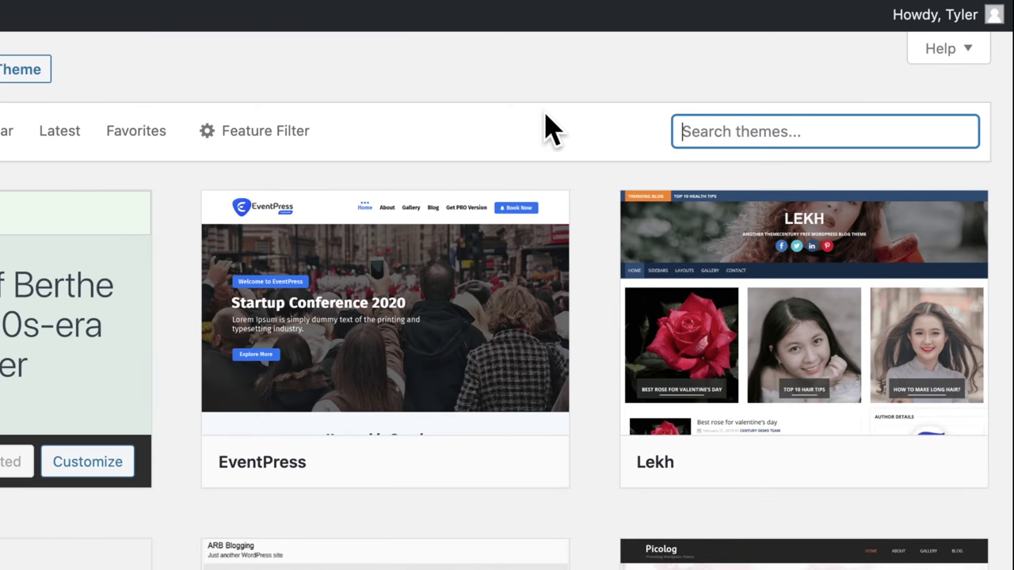
pyautogui.write('astra')
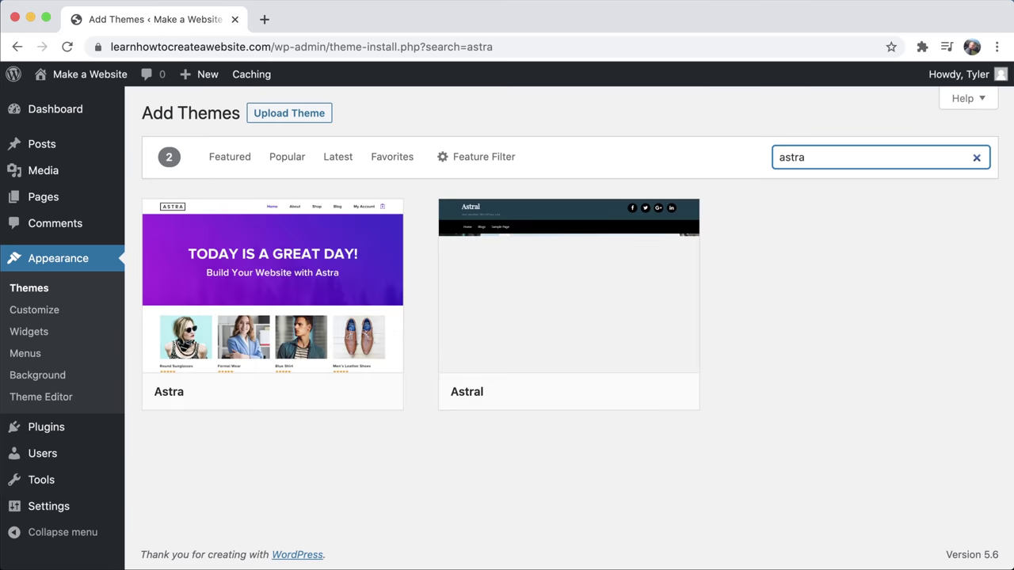
pyautogui.click(264, 294)
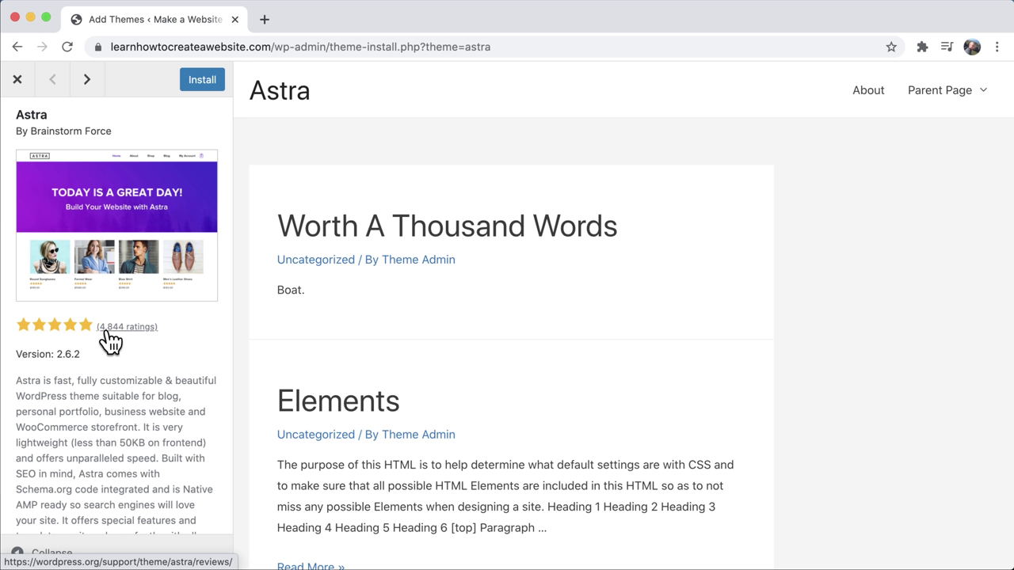
pyautogui.click(204, 86)
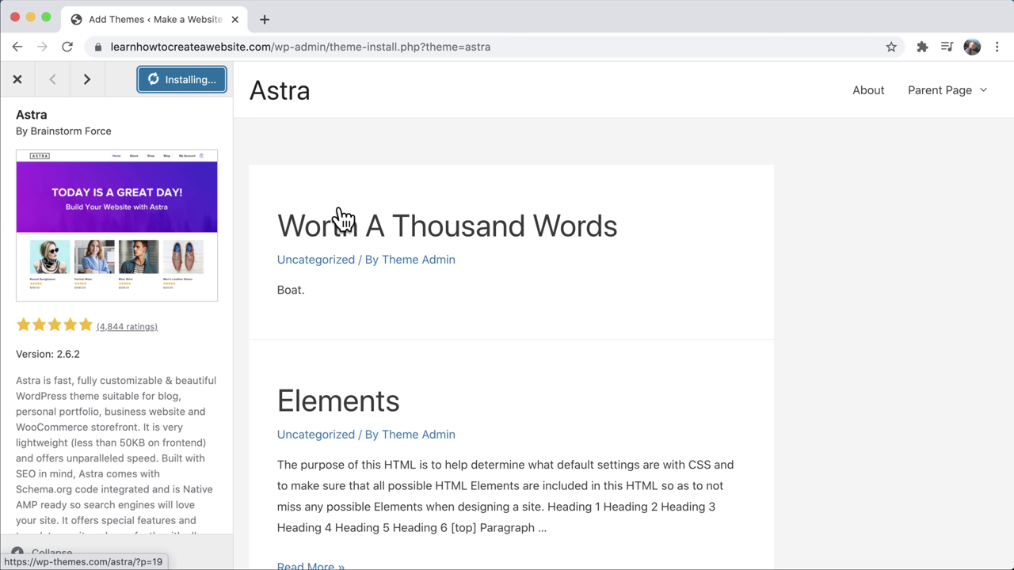
pyautogui.click(200, 88)
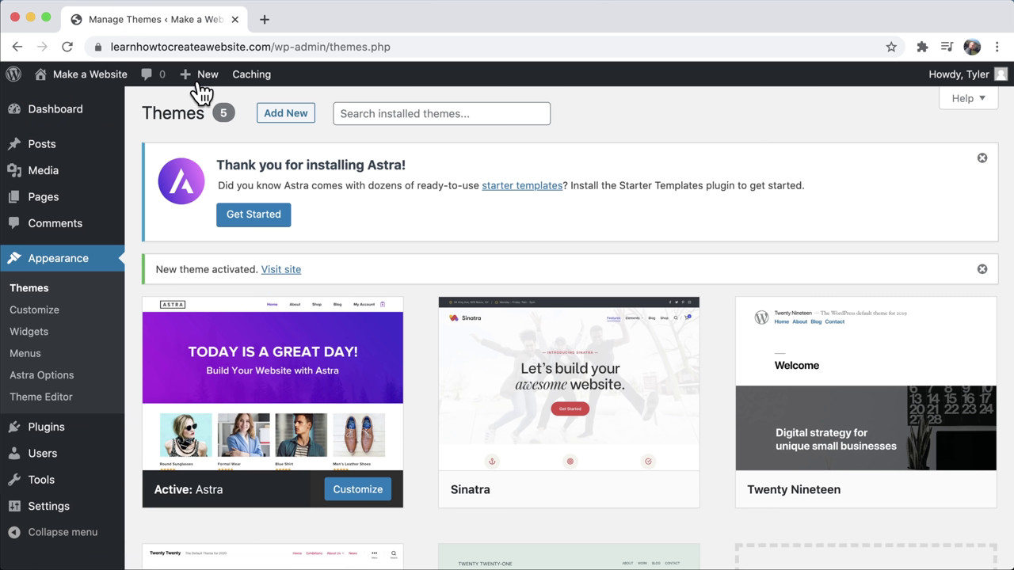
pyautogui.click(82, 77)
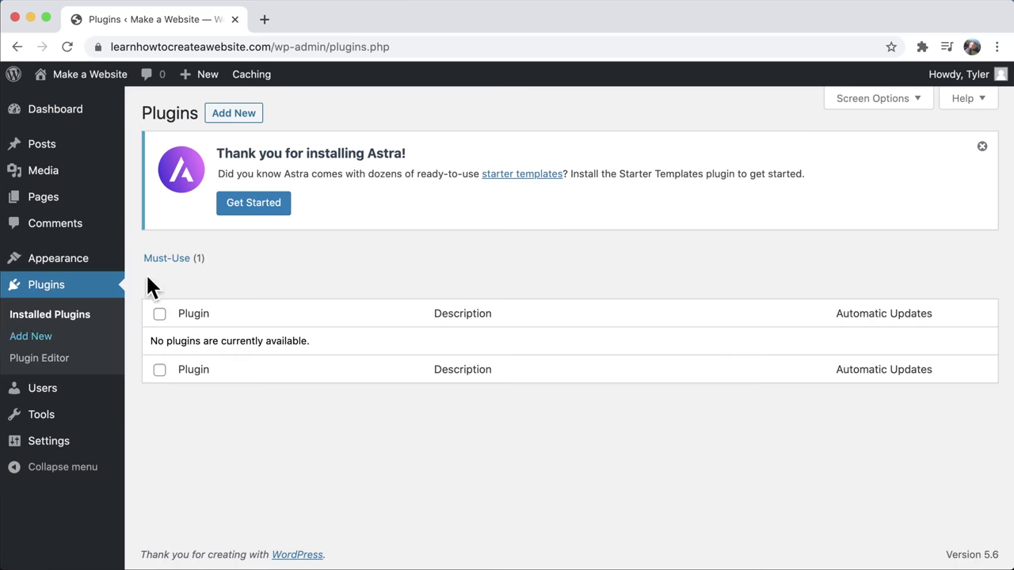
# - Find the Starter Templates plugin and review its details, installation notes and screenshots
pyautogui.click(246, 115)
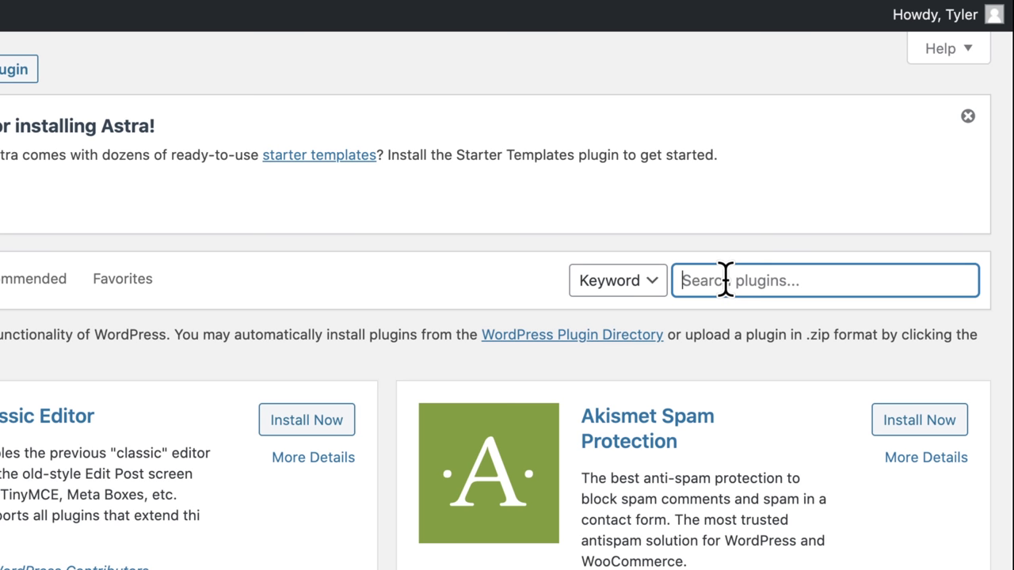
pyautogui.write('er templates')
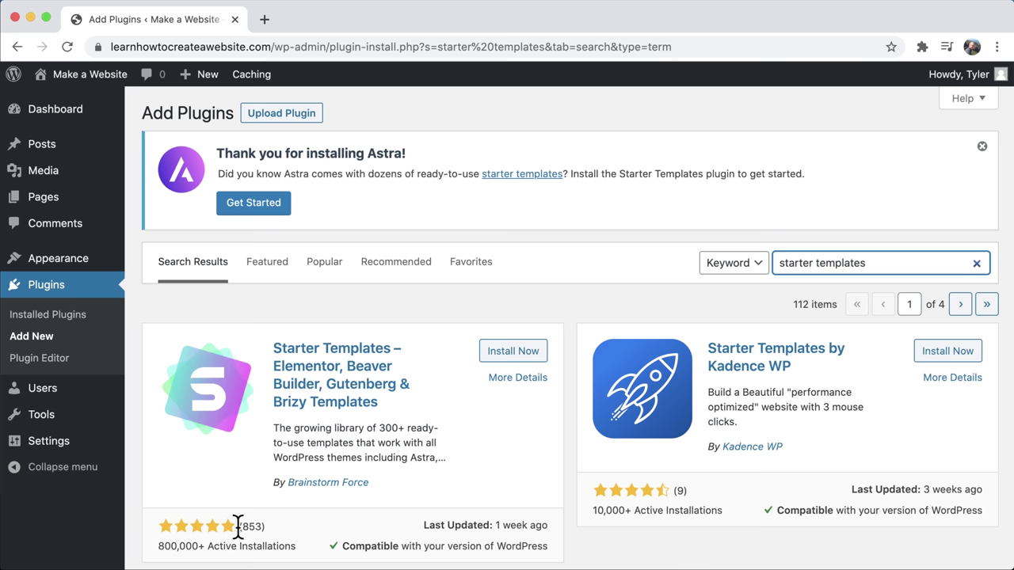
pyautogui.click(231, 383)
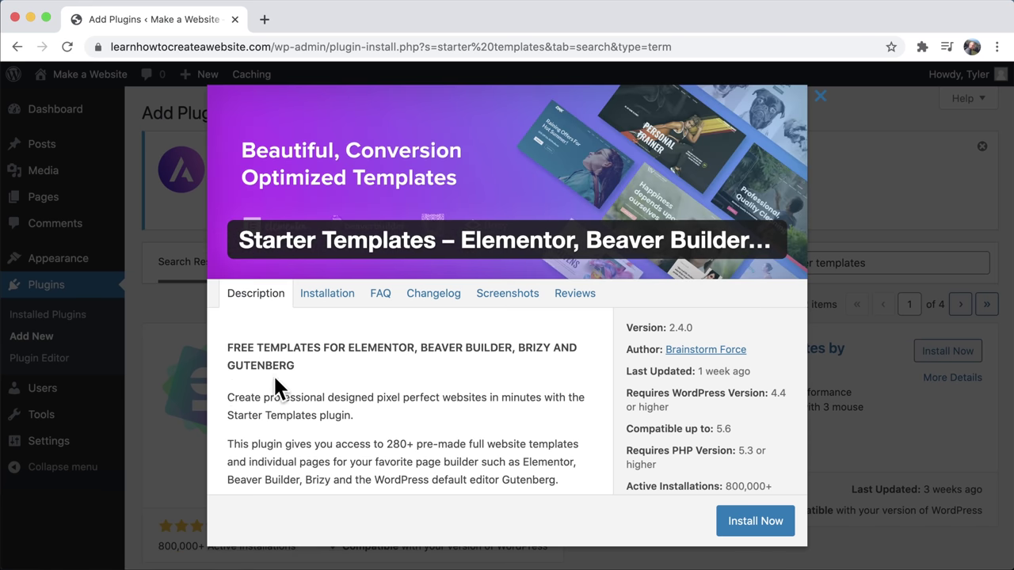
pyautogui.click(336, 296)
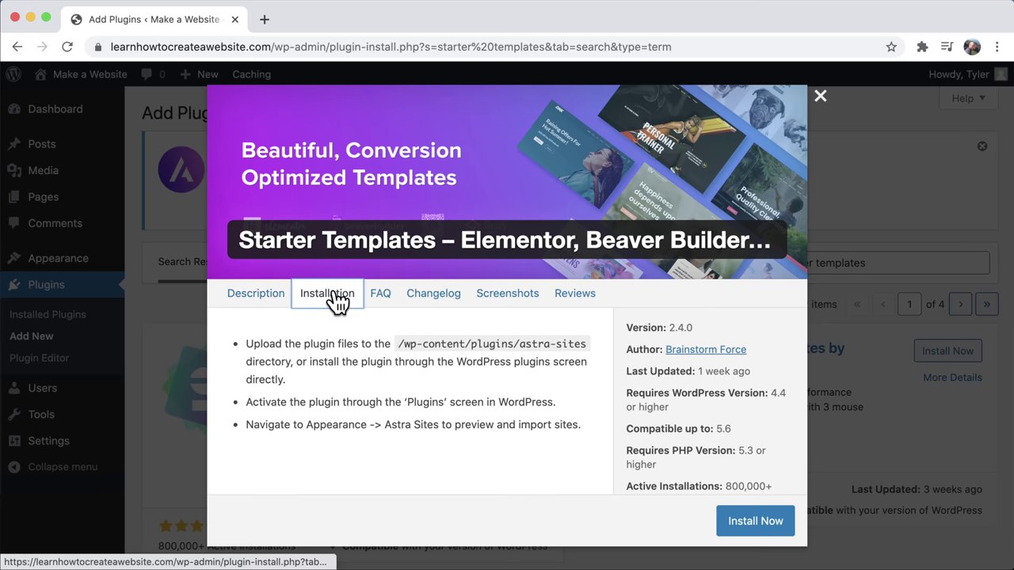
pyautogui.click(275, 300)
pyautogui.click(504, 305)
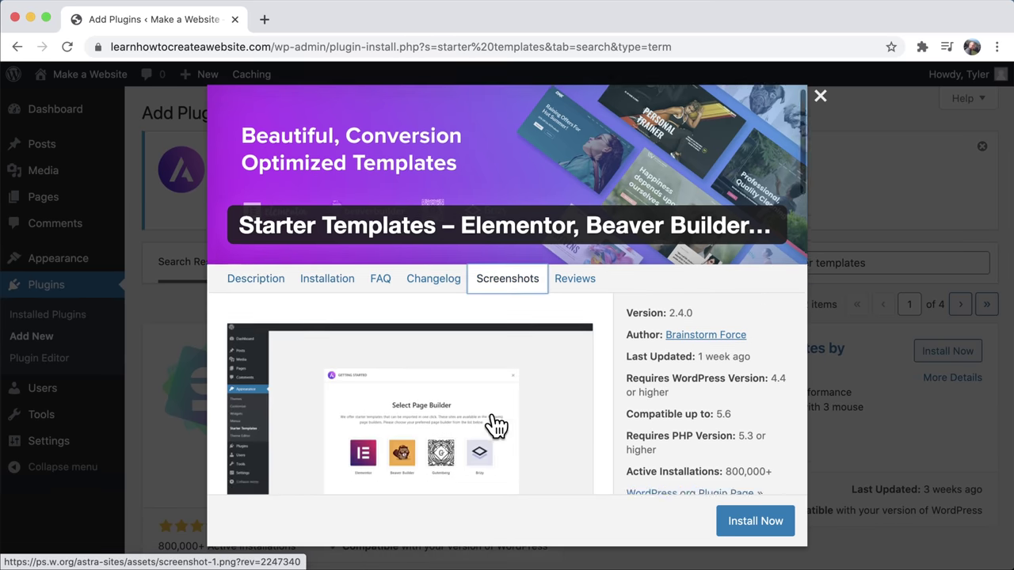
pyautogui.scroll(-3, 493, 423)
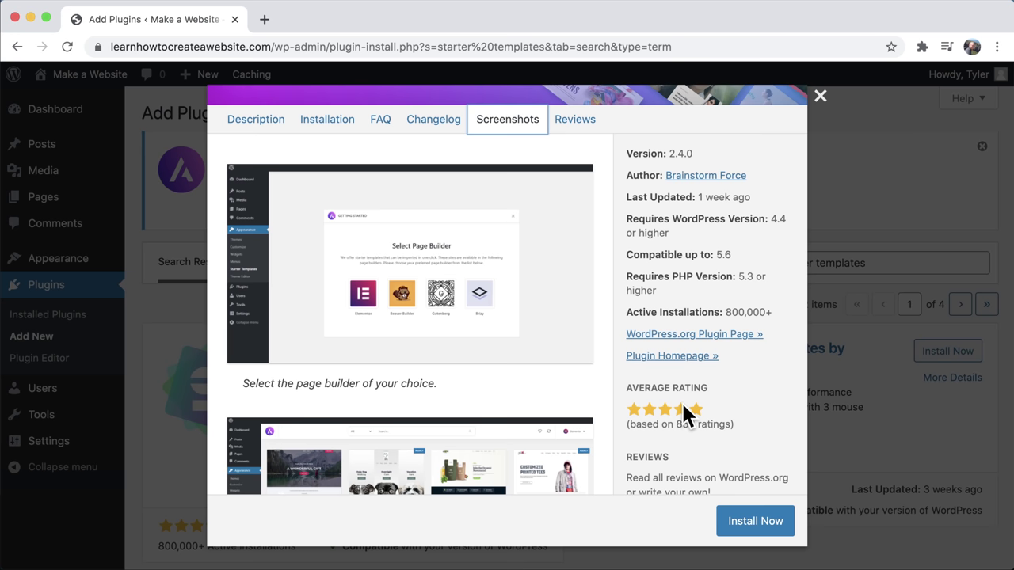
# - Install Starter Templates, choose Elementor as page builder, and open the category filters
pyautogui.click(761, 526)
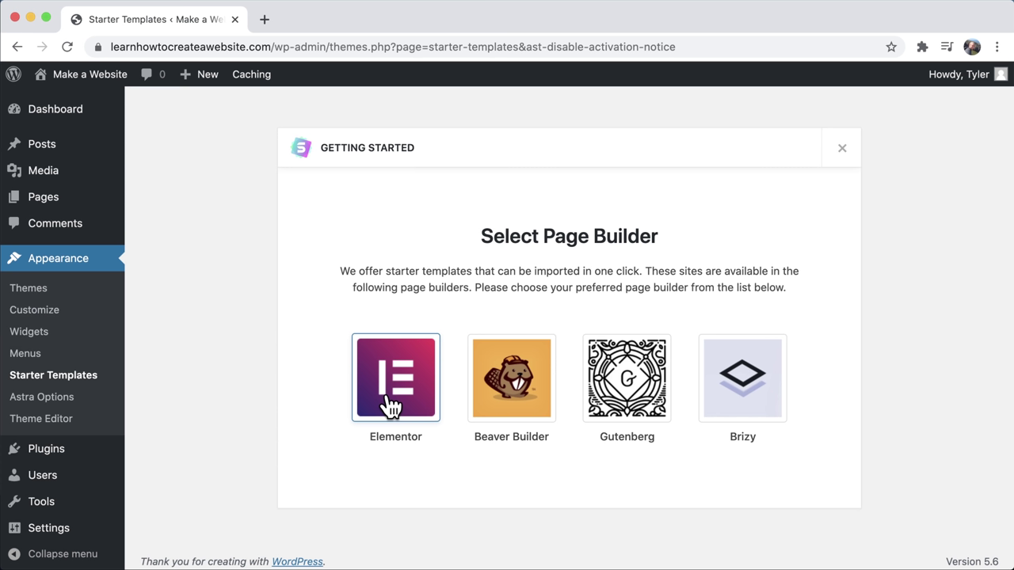
pyautogui.click(390, 406)
pyautogui.click(357, 113)
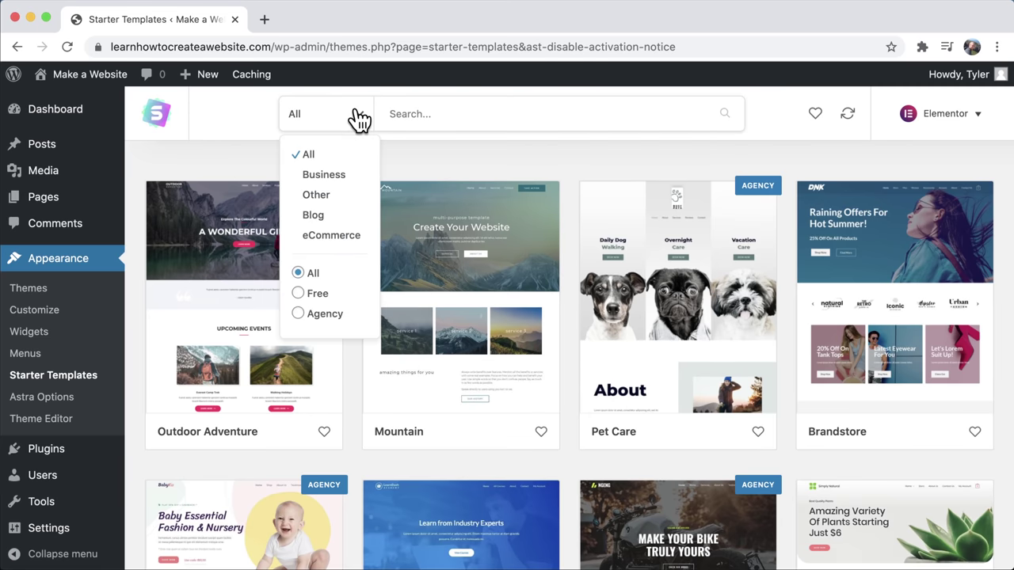
# - Filter the starter templates to free ones and browse the grid
pyautogui.click(317, 294)
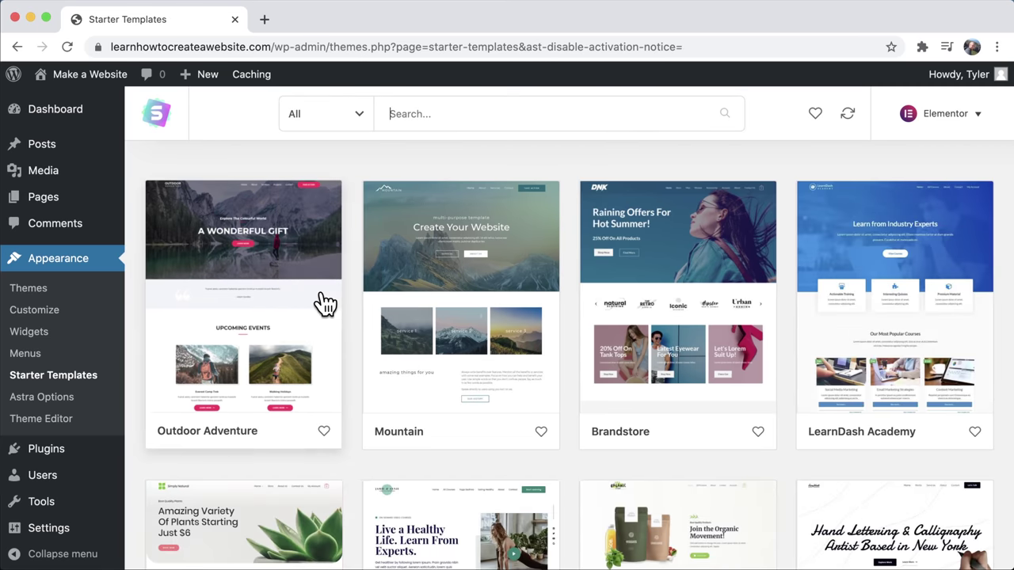
pyautogui.scroll(-15, 324, 304)
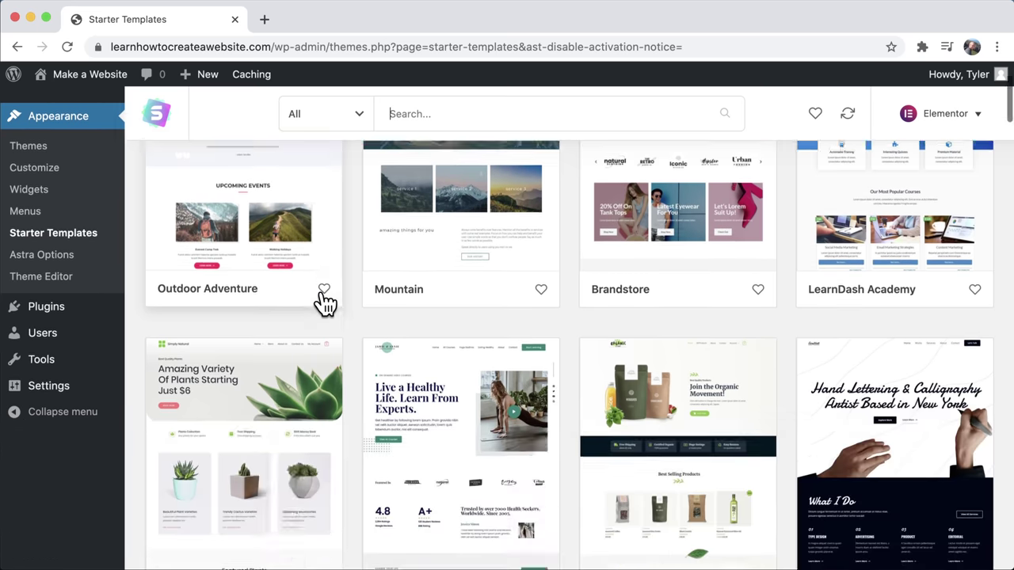
pyautogui.scroll(-15, 325, 304)
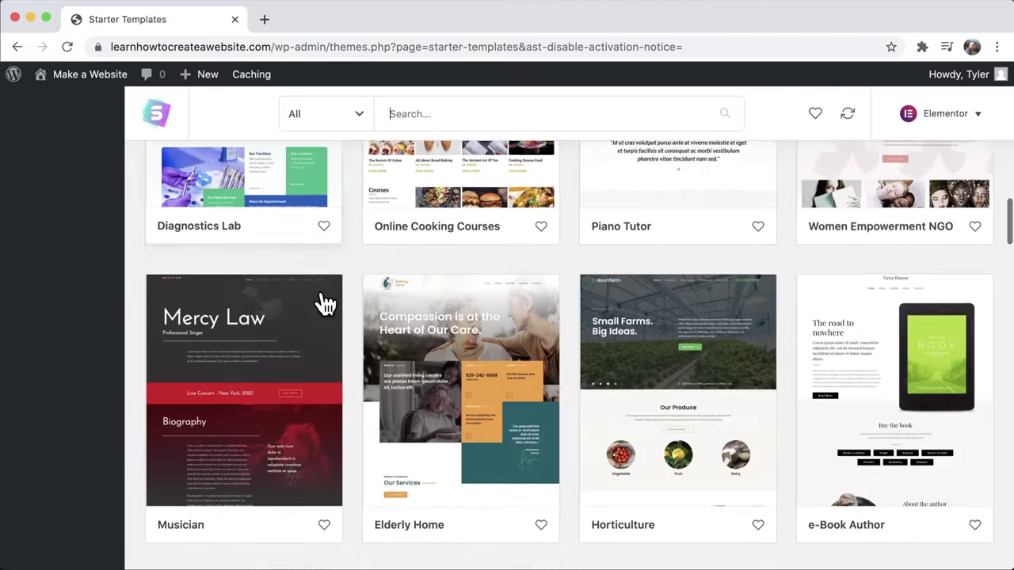
pyautogui.scroll(-10, 325, 304)
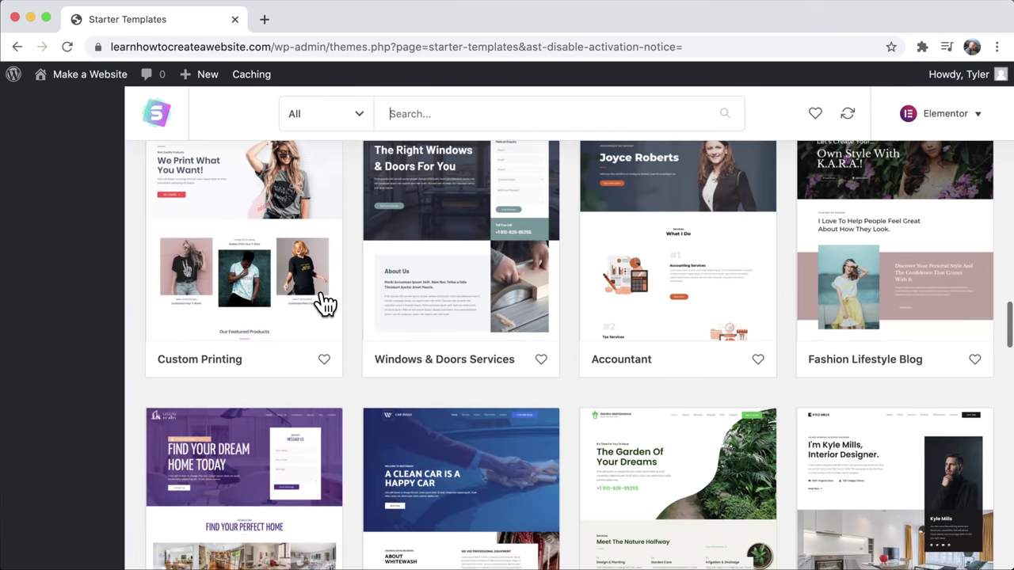
pyautogui.scroll(-15, 325, 303)
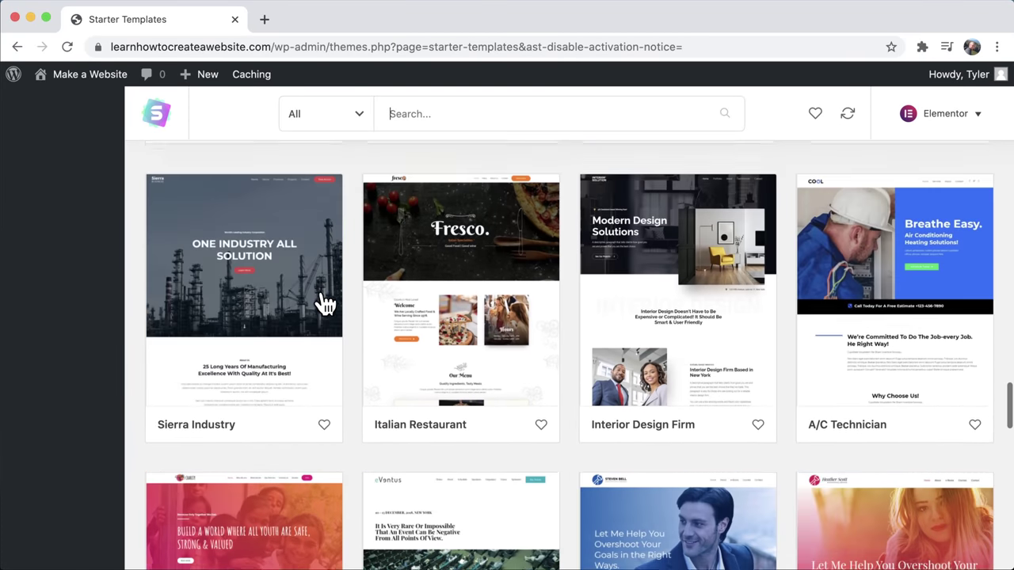
pyautogui.scroll(-2, 325, 303)
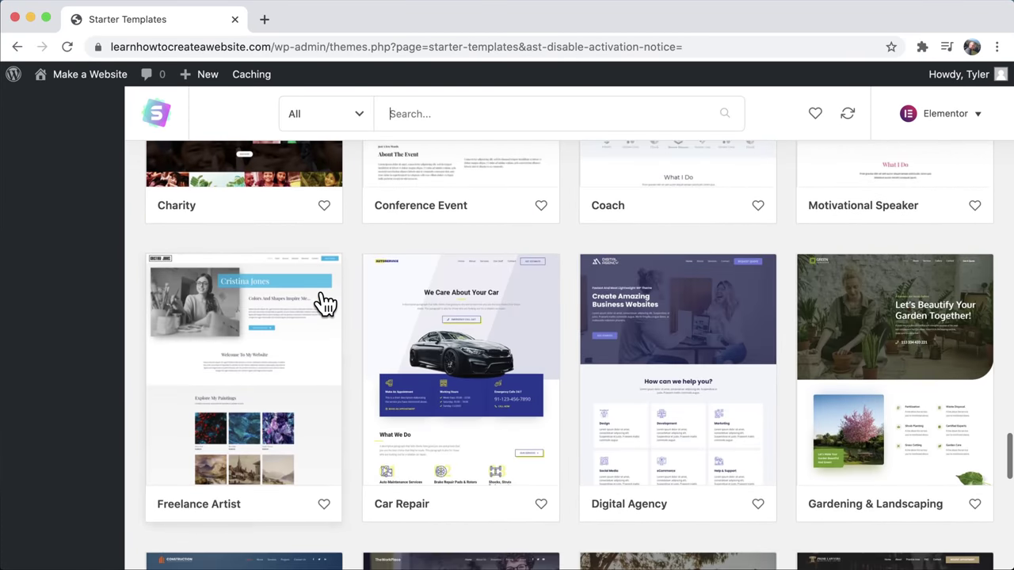
pyautogui.scroll(-15, 325, 303)
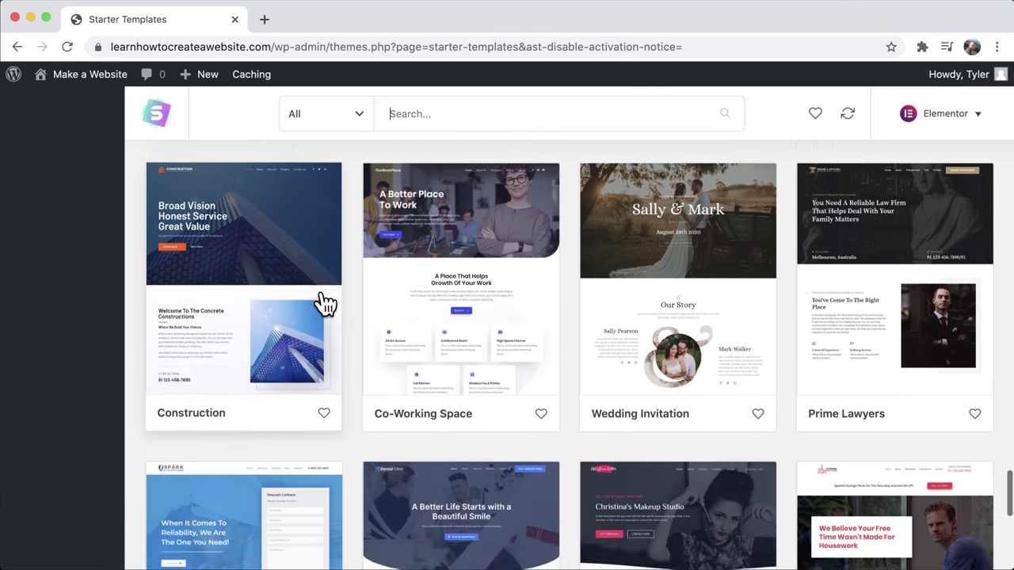
pyautogui.scroll(-3, 324, 303)
pyautogui.scroll(10, 325, 304)
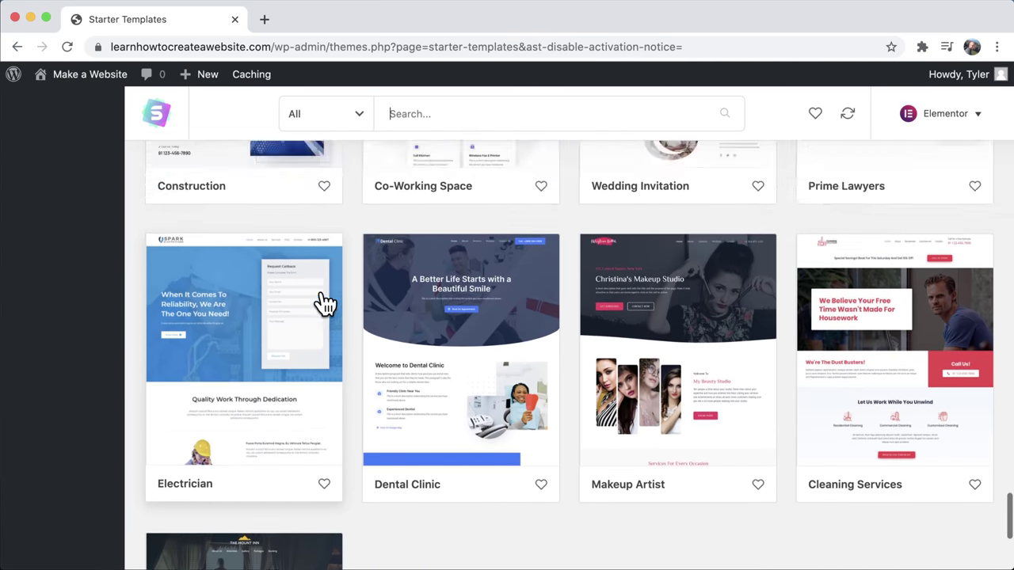
pyautogui.scroll(20, 325, 304)
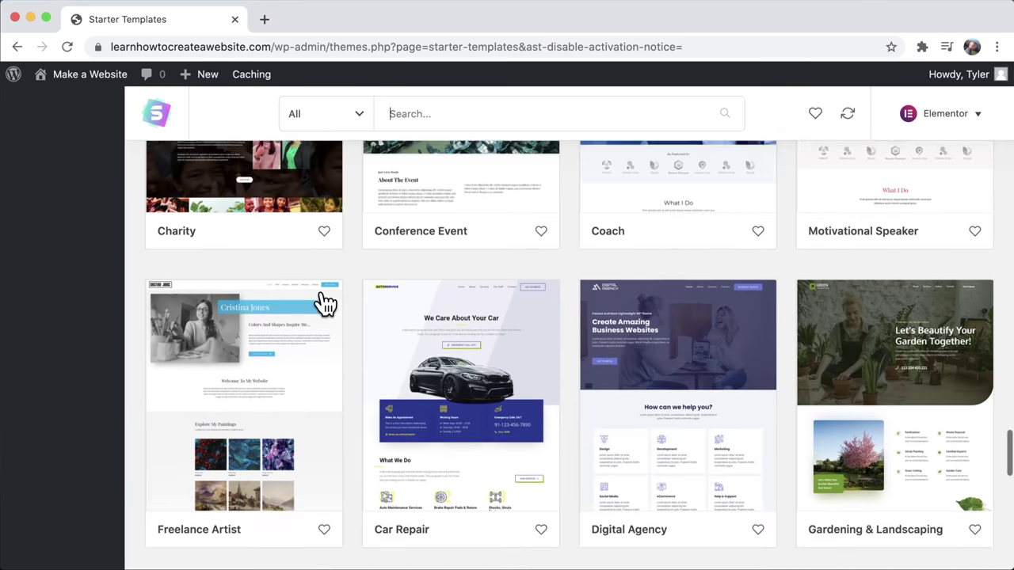
pyautogui.scroll(20, 325, 304)
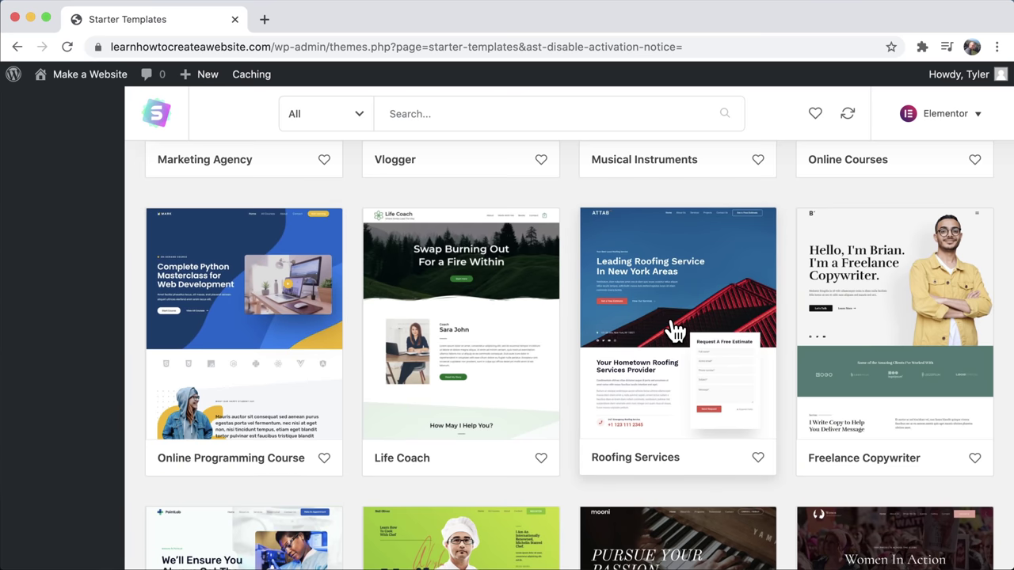
# - Open the Roofing Services template and choose to import the whole site
pyautogui.click(676, 332)
pyautogui.scroll(-3, 545, 359)
pyautogui.scroll(3, 523, 402)
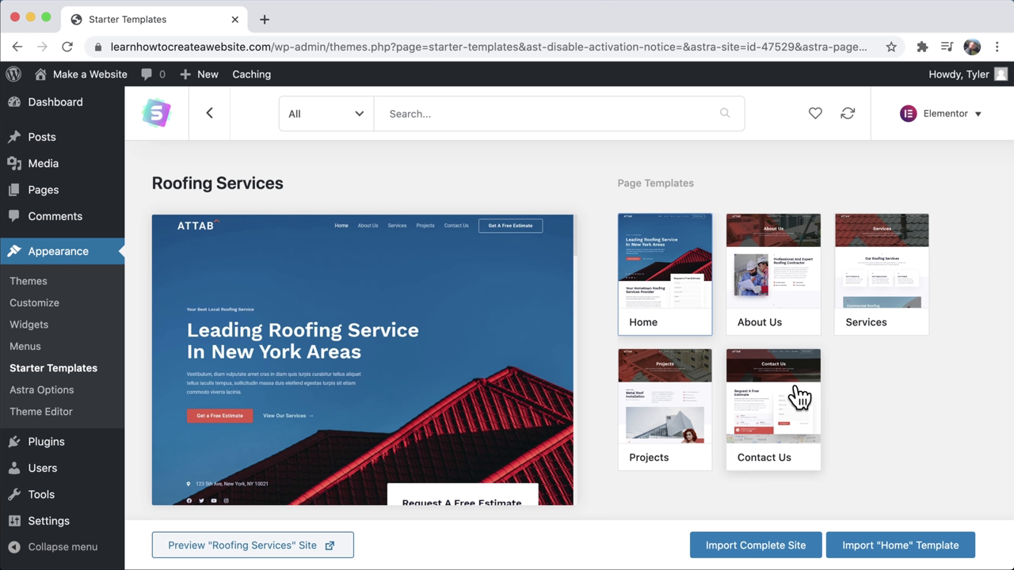
pyautogui.click(755, 554)
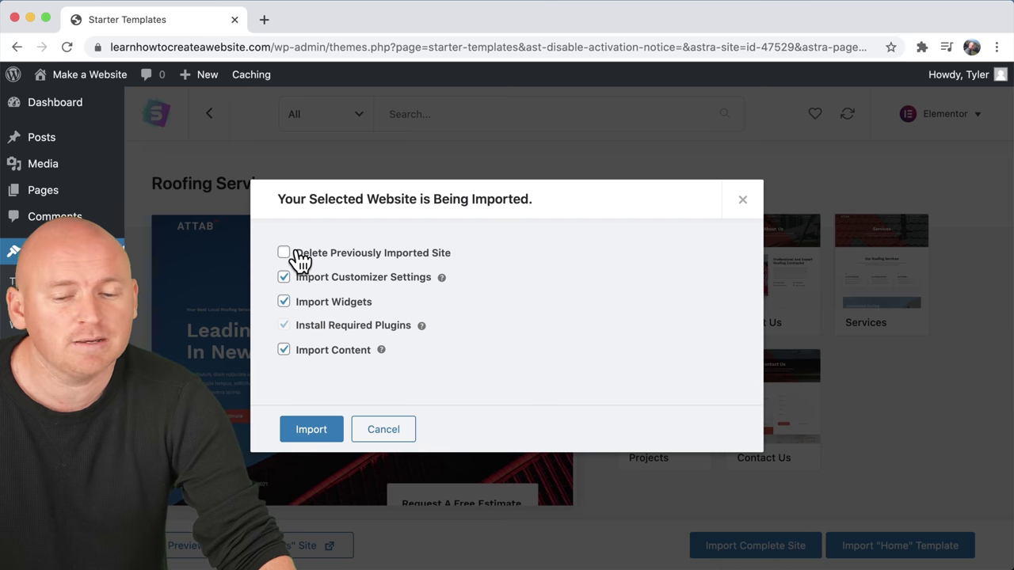
# - Import the Roofing Services starter site with default options and open the live site in a new tab
pyautogui.click(310, 430)
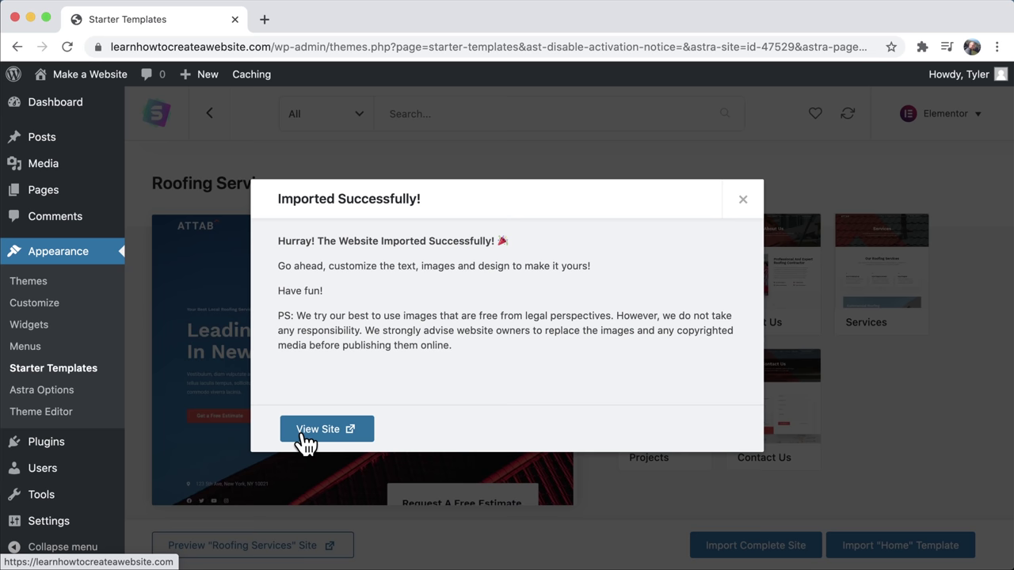
pyautogui.click(326, 434)
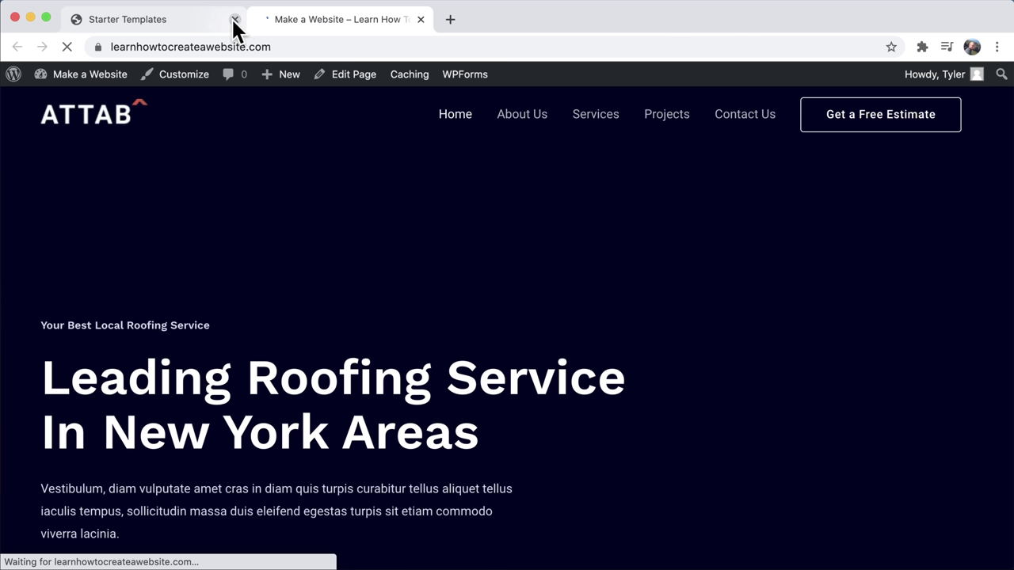
# - Close the Starter Templates tab and scroll through the imported ATTAB homepage
pyautogui.click(234, 19)
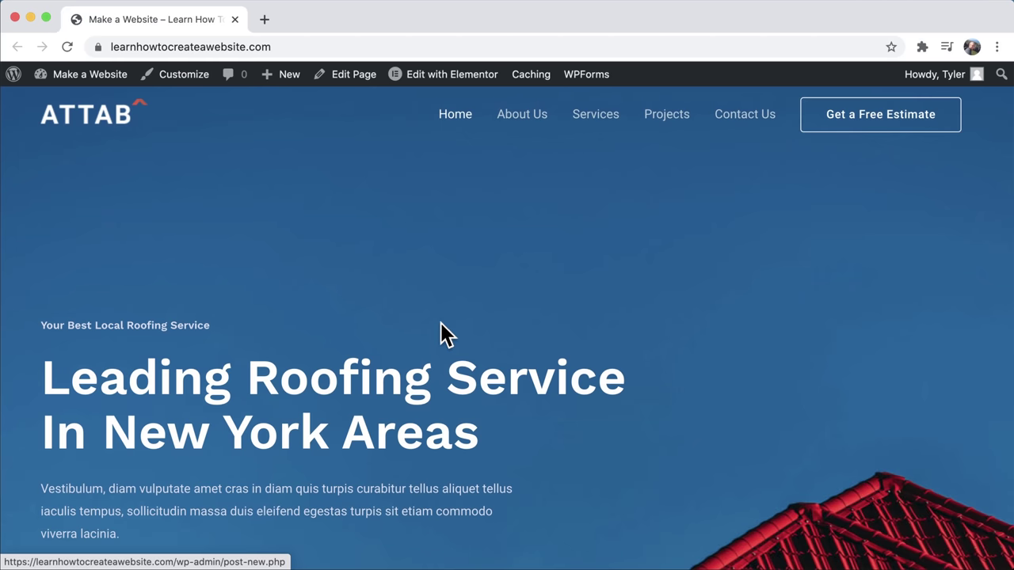
pyautogui.scroll(-7, 438, 336)
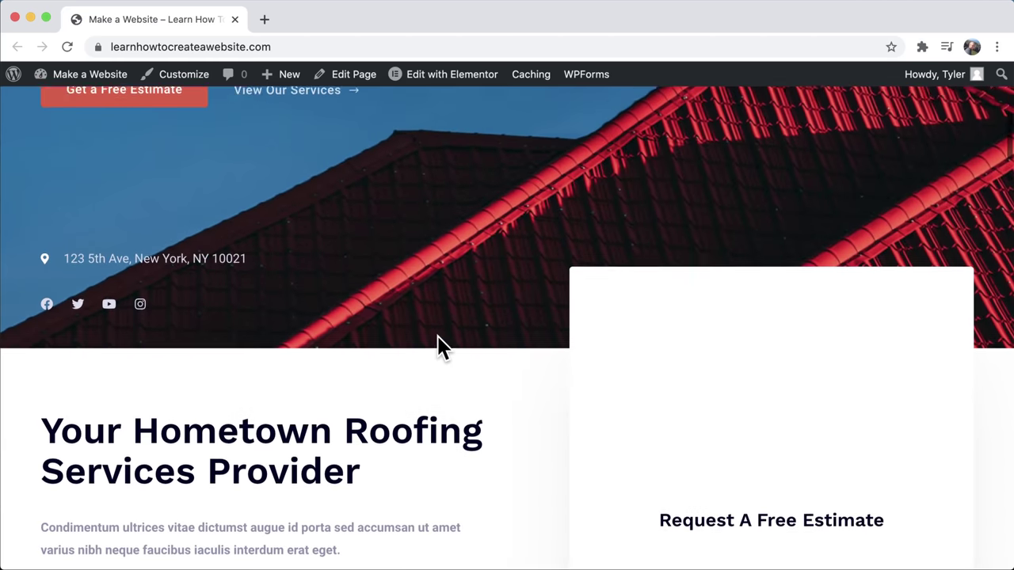
pyautogui.scroll(-10, 438, 336)
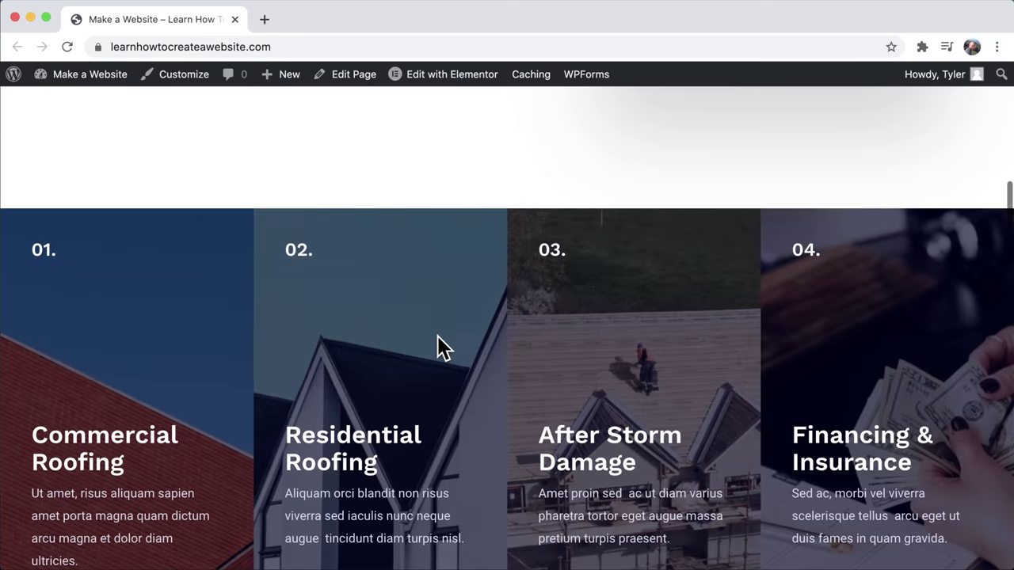
pyautogui.scroll(-15, 440, 346)
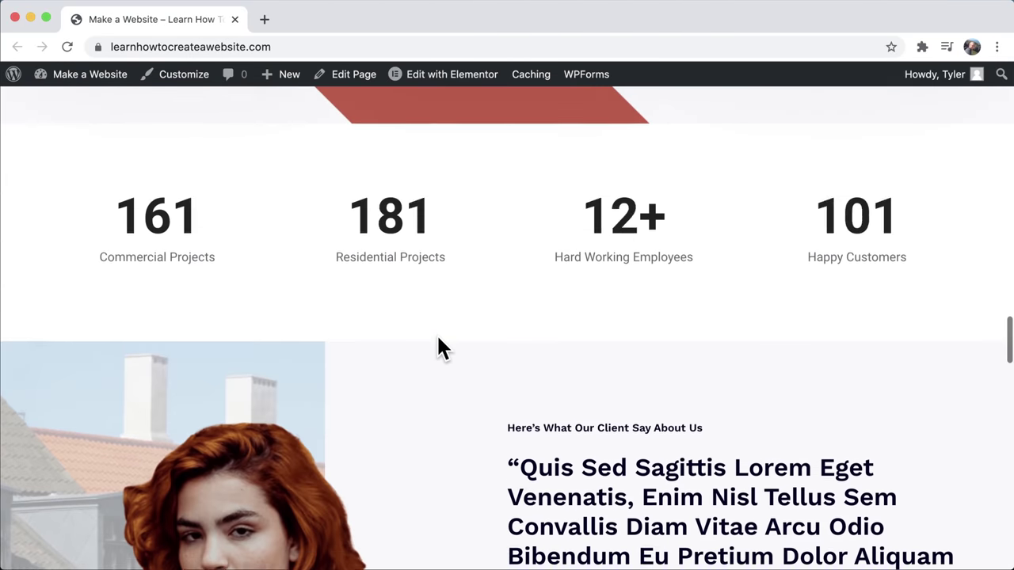
pyautogui.scroll(-6, 439, 338)
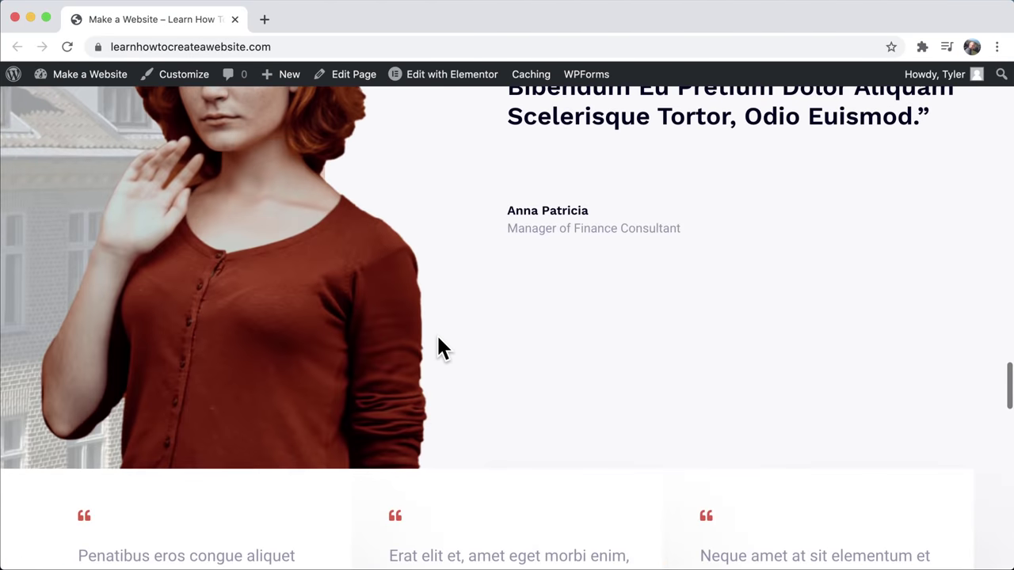
pyautogui.scroll(-9, 440, 348)
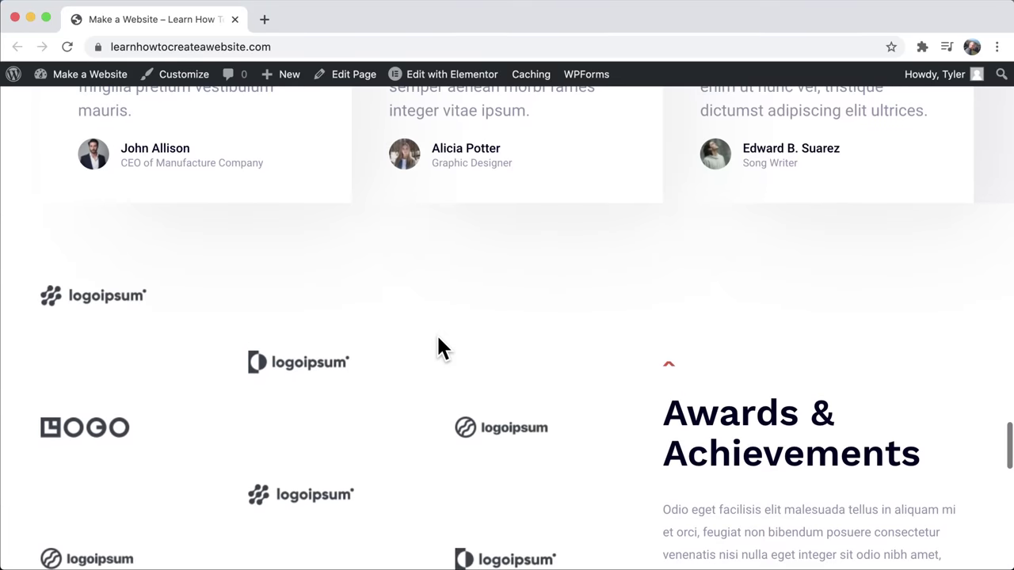
pyautogui.scroll(-15, 440, 349)
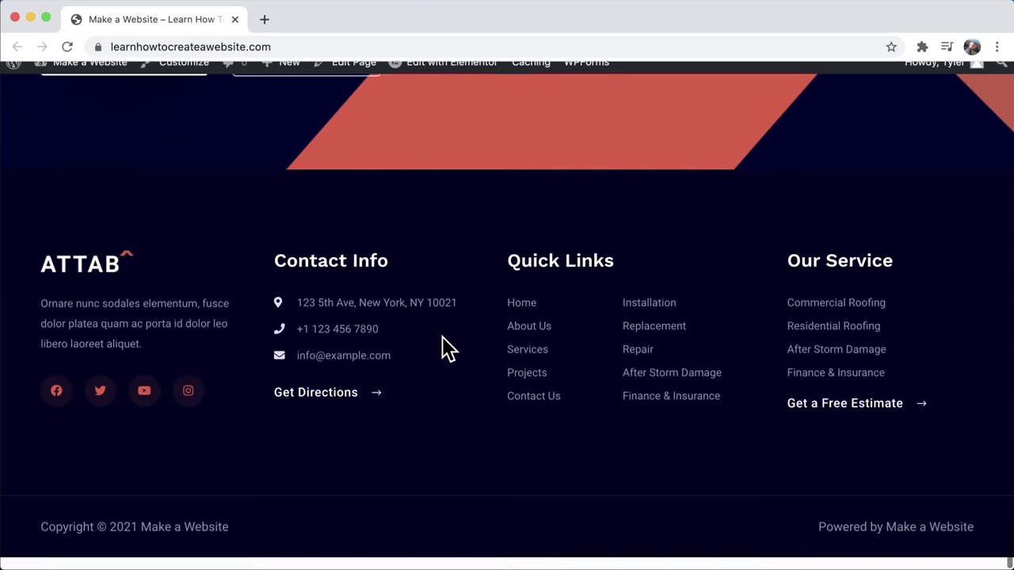
pyautogui.press('Home')
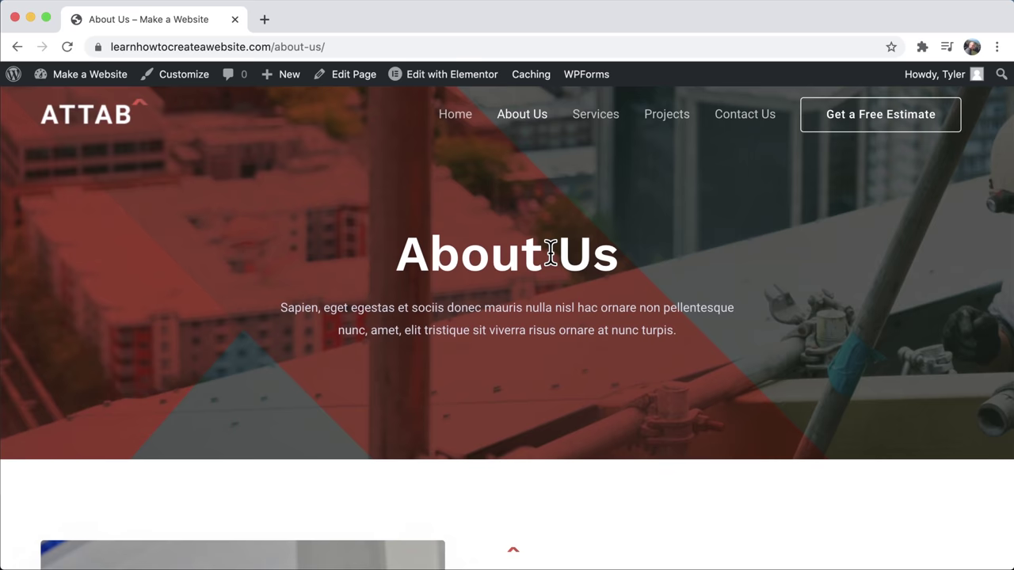
pyautogui.scroll(-15, 550, 250)
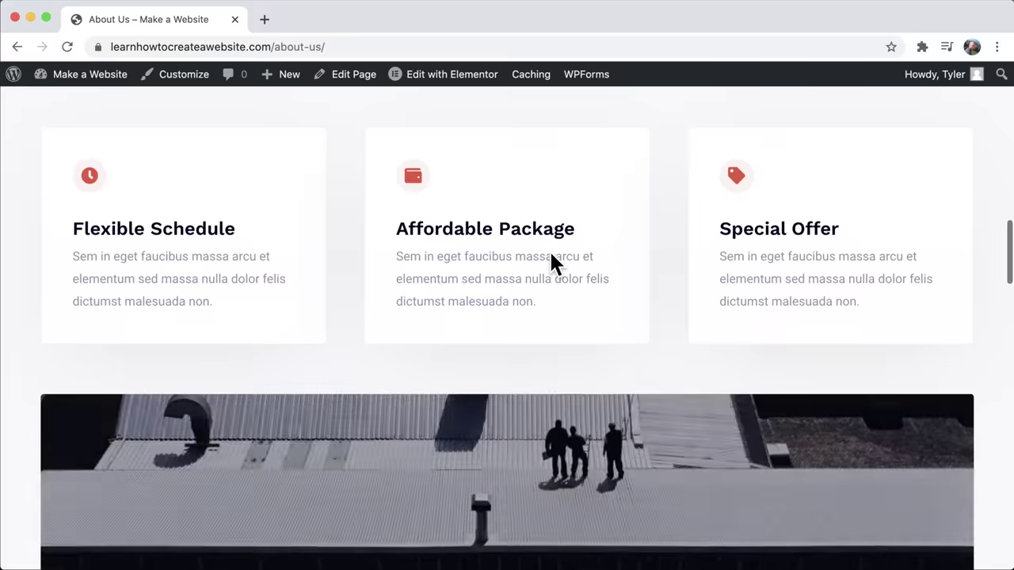
pyautogui.scroll(20, 551, 252)
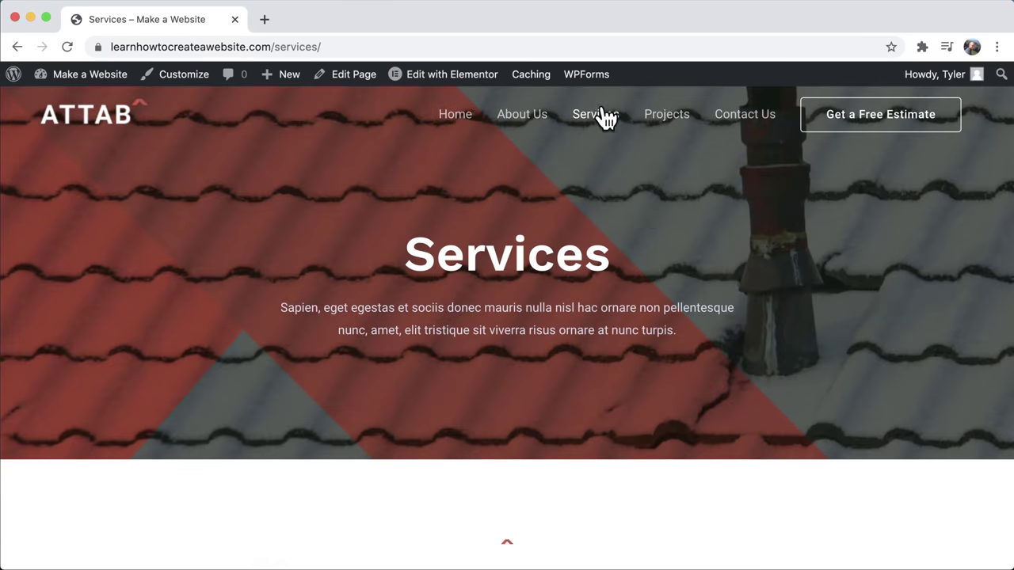
pyautogui.scroll(-12, 643, 216)
pyautogui.scroll(-10, 641, 205)
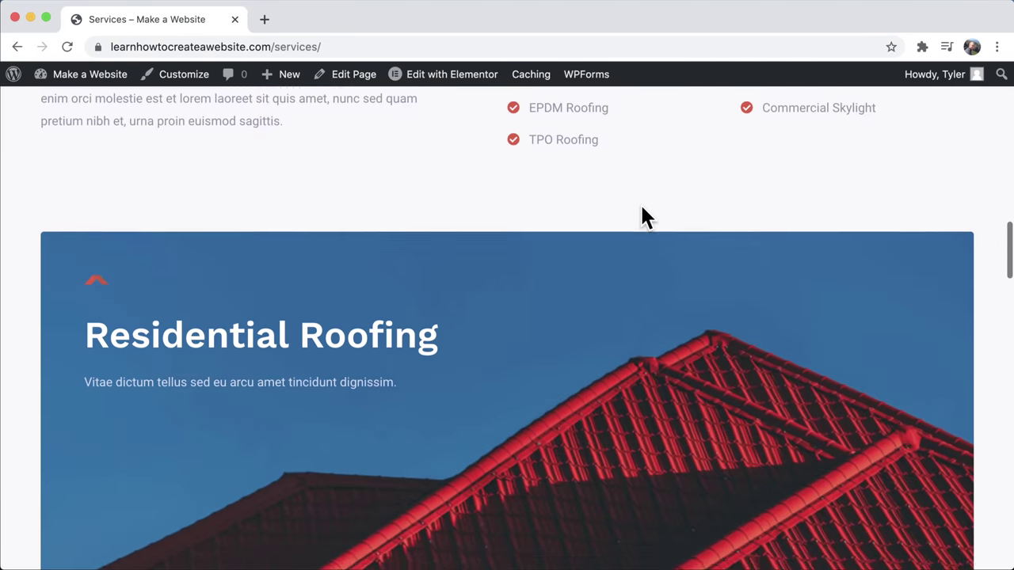
pyautogui.scroll(20, 641, 206)
pyautogui.scroll(3, 641, 206)
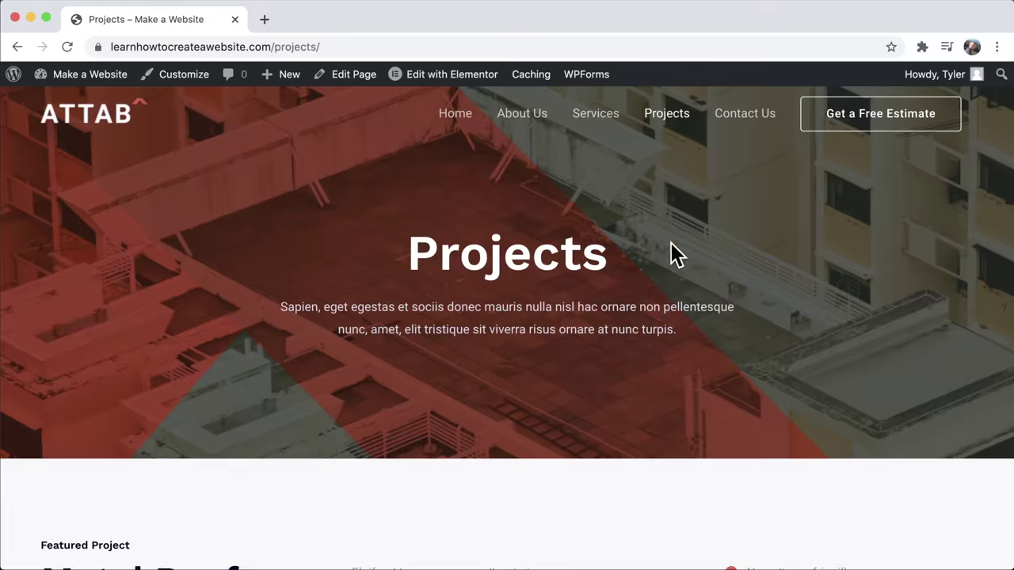
pyautogui.scroll(-15, 669, 240)
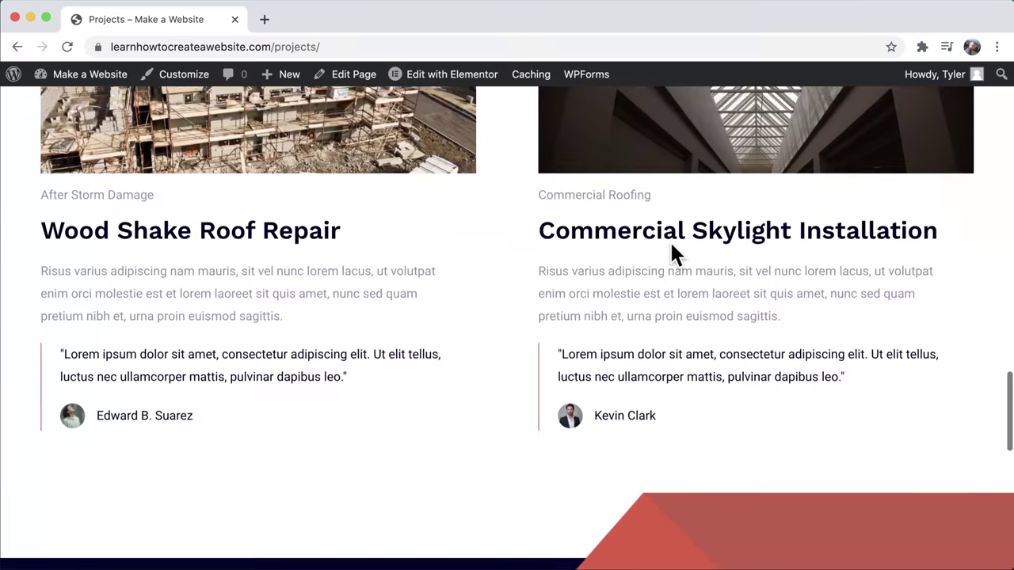
pyautogui.scroll(15, 672, 242)
# - Browse the Contact Us page, try the Get a Free Estimate link, then return home via the ATTAB logo
pyautogui.click(743, 127)
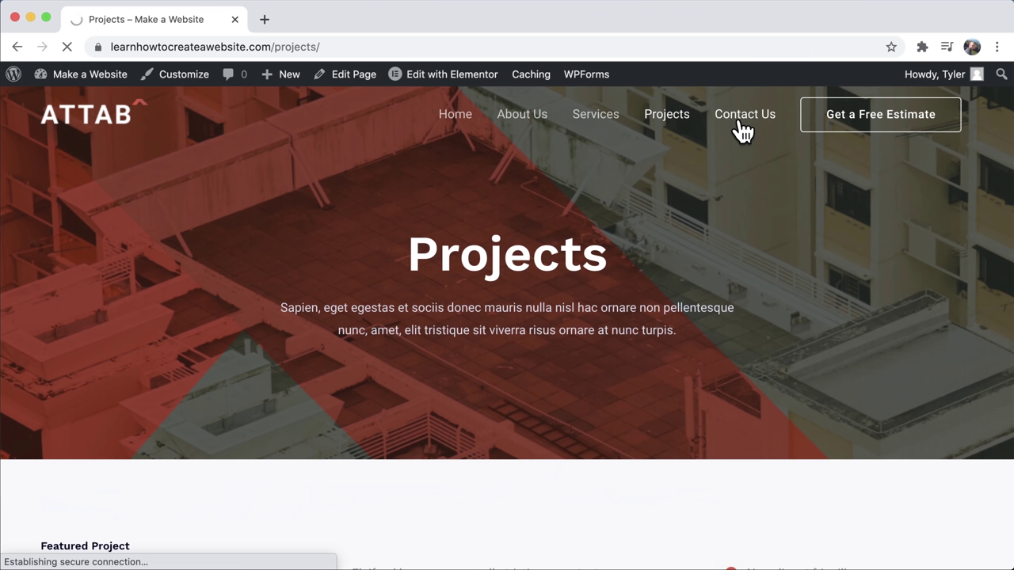
pyautogui.scroll(-7, 705, 301)
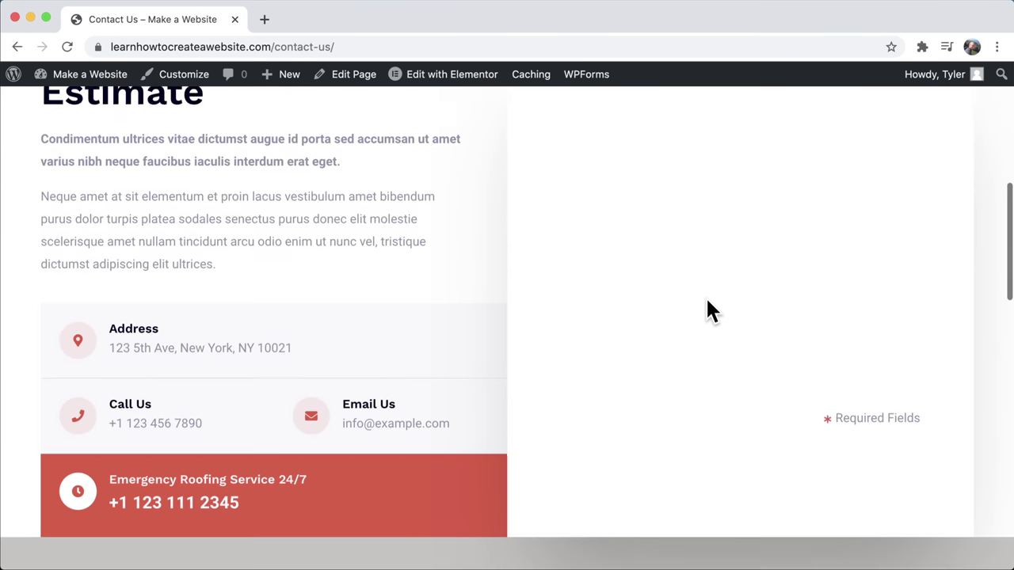
pyautogui.scroll(2, 707, 305)
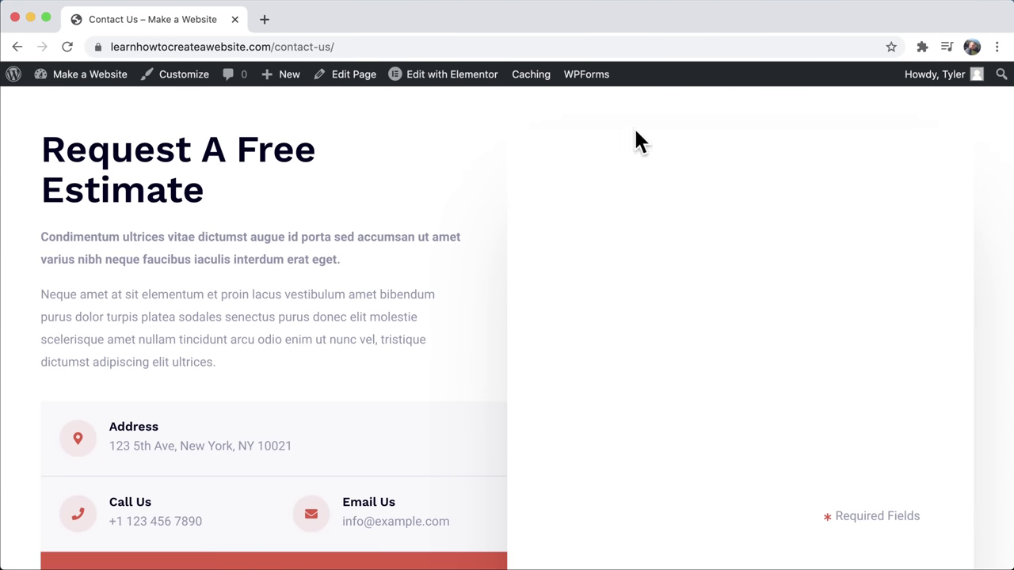
pyautogui.scroll(-5, 351, 362)
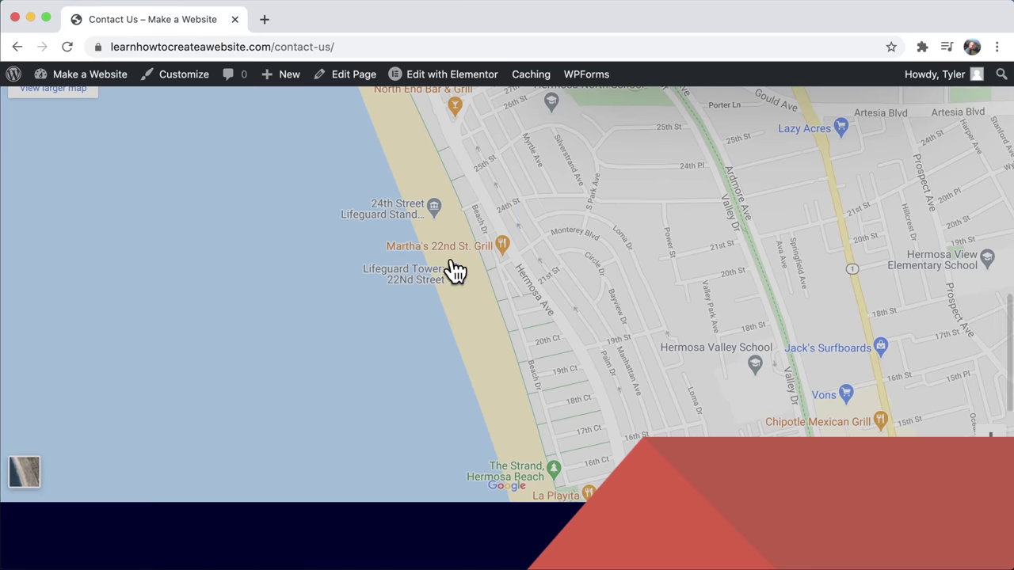
pyautogui.scroll(-5, 464, 276)
pyautogui.scroll(15, 467, 286)
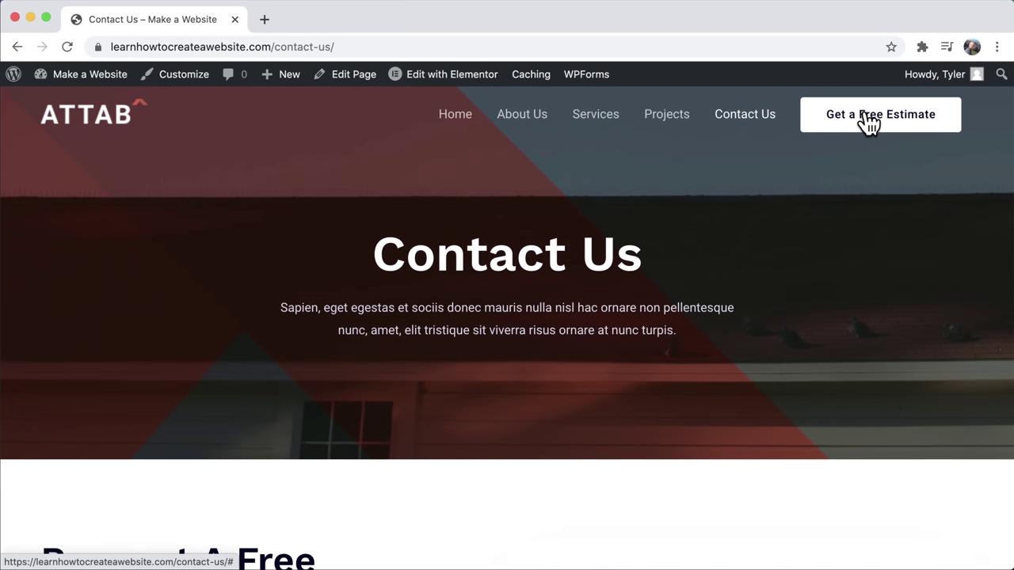
pyautogui.click(869, 121)
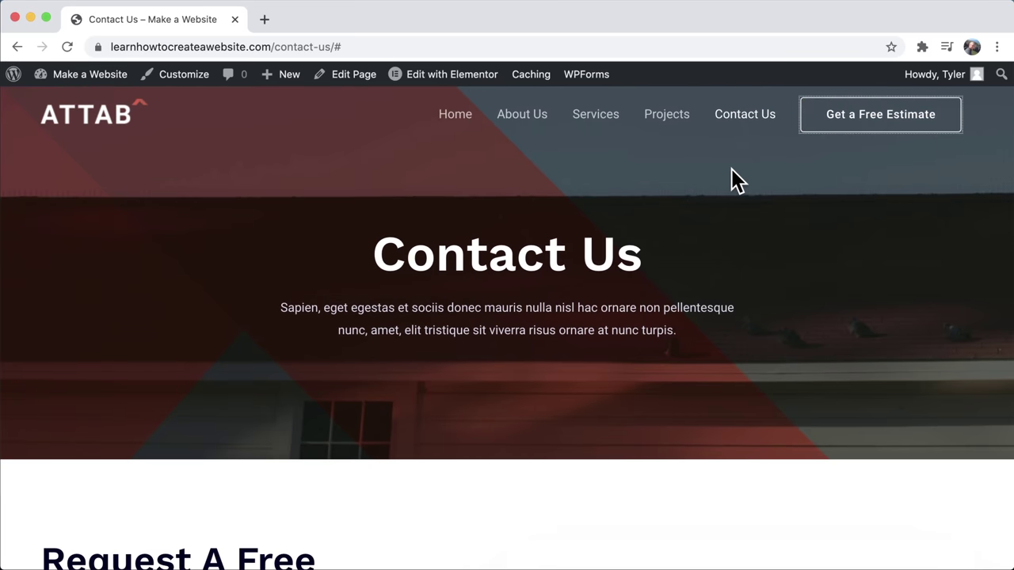
pyautogui.click(82, 131)
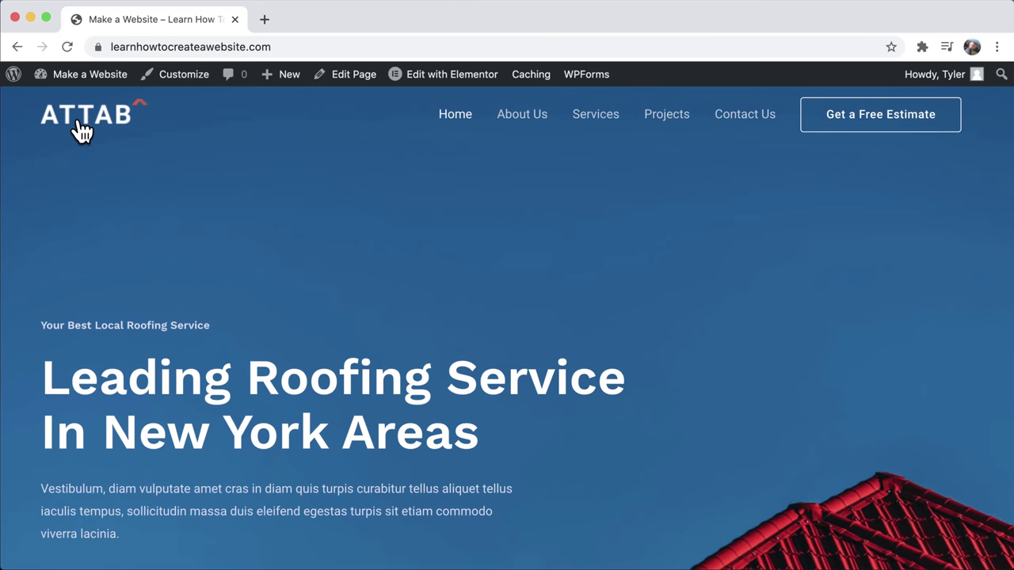
pyautogui.moveTo(443, 85)
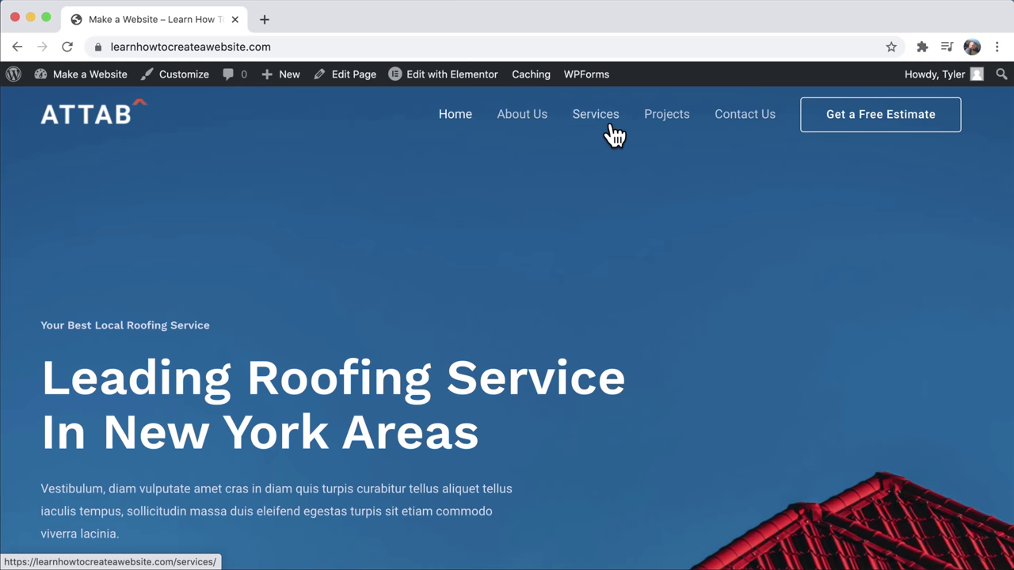
pyautogui.click(449, 76)
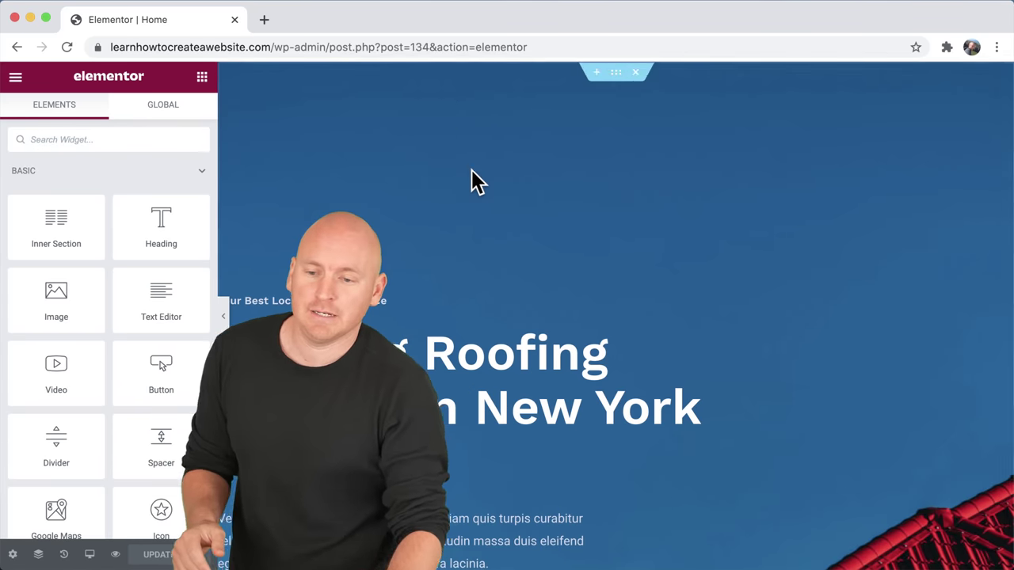
pyautogui.scroll(-5, 487, 237)
pyautogui.scroll(5, 488, 239)
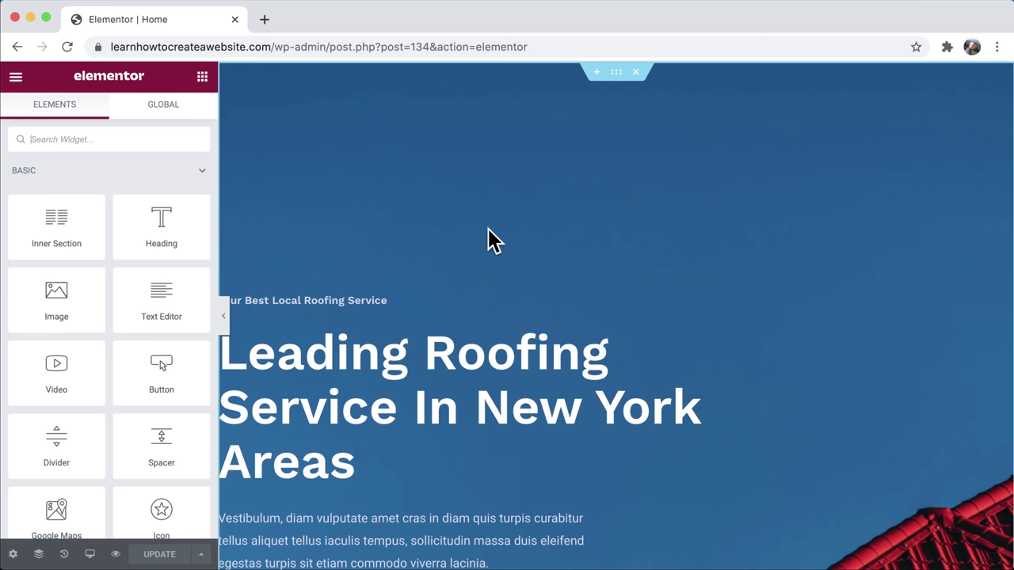
pyautogui.click(617, 73)
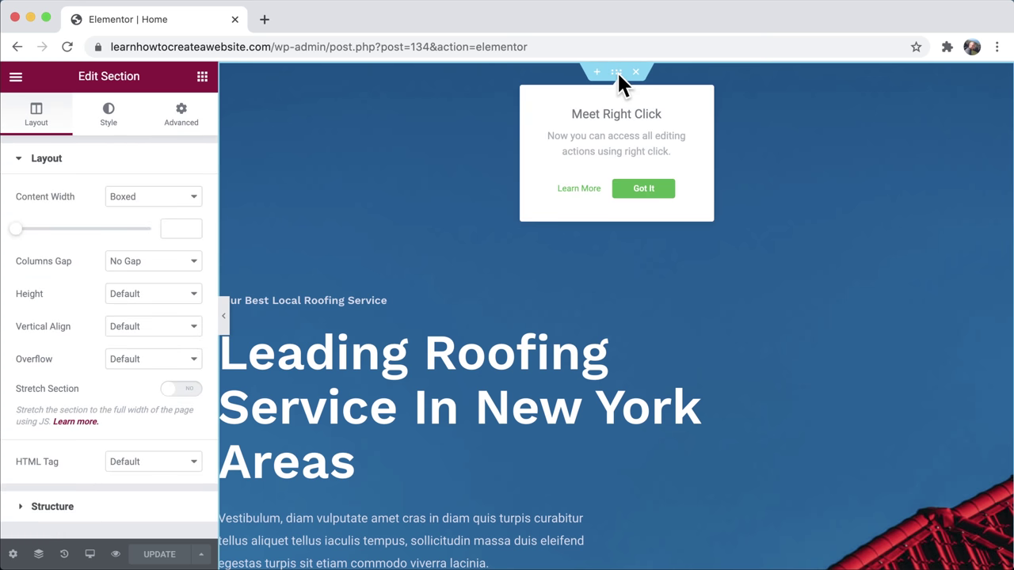
pyautogui.click(648, 188)
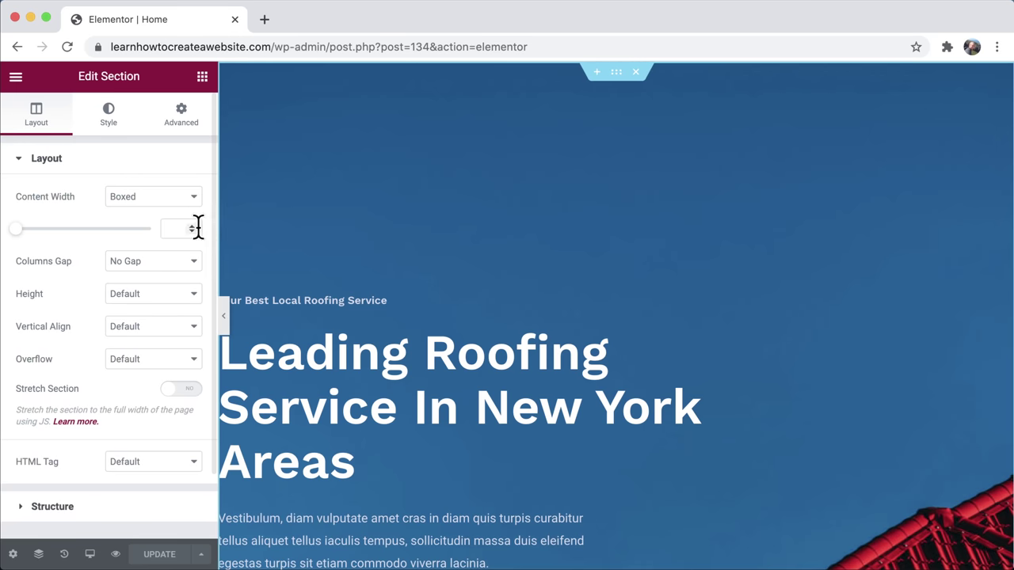
pyautogui.click(456, 345)
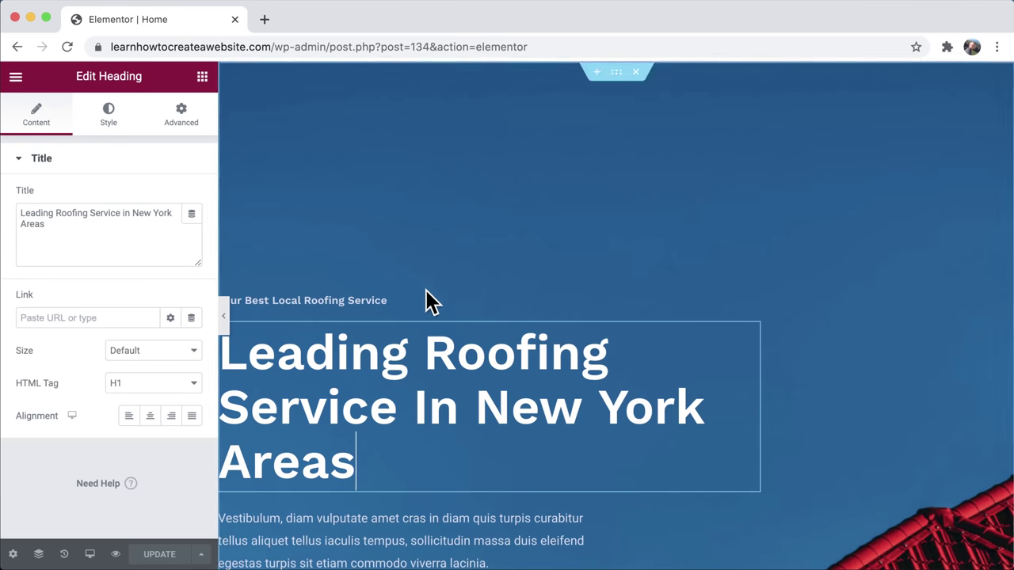
pyautogui.scroll(-3, 425, 301)
pyautogui.click(386, 341)
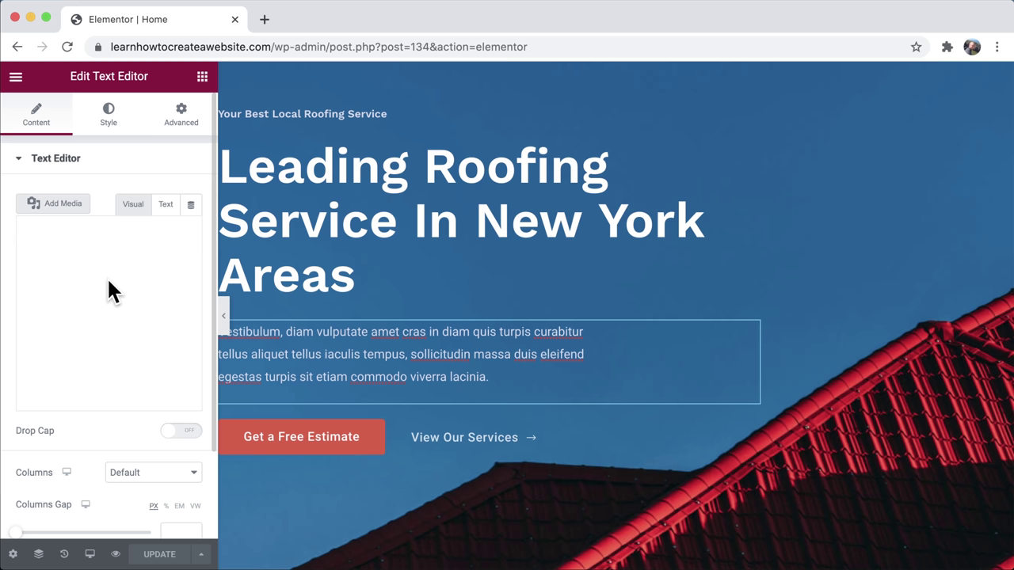
pyautogui.click(463, 451)
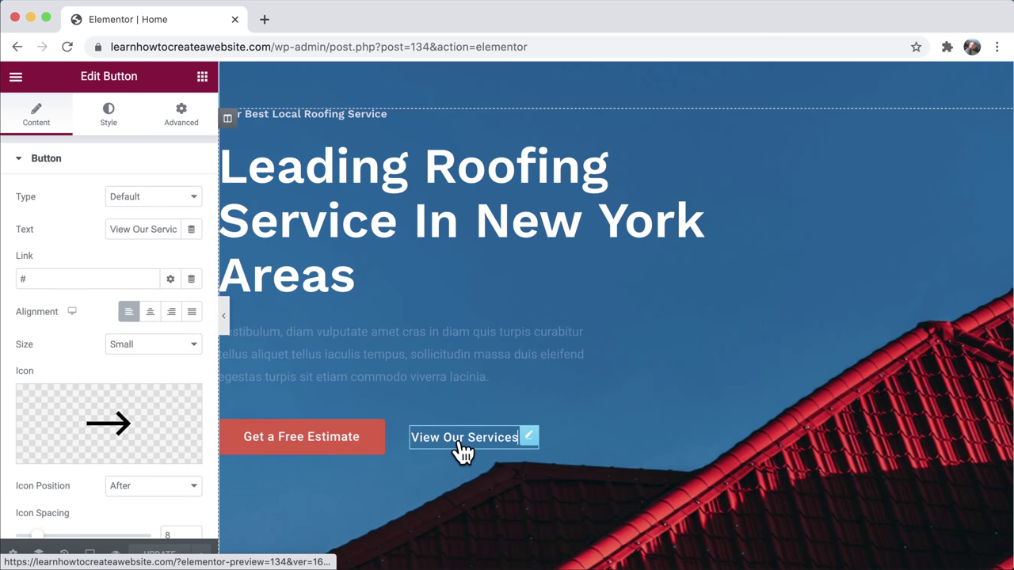
pyautogui.click(294, 439)
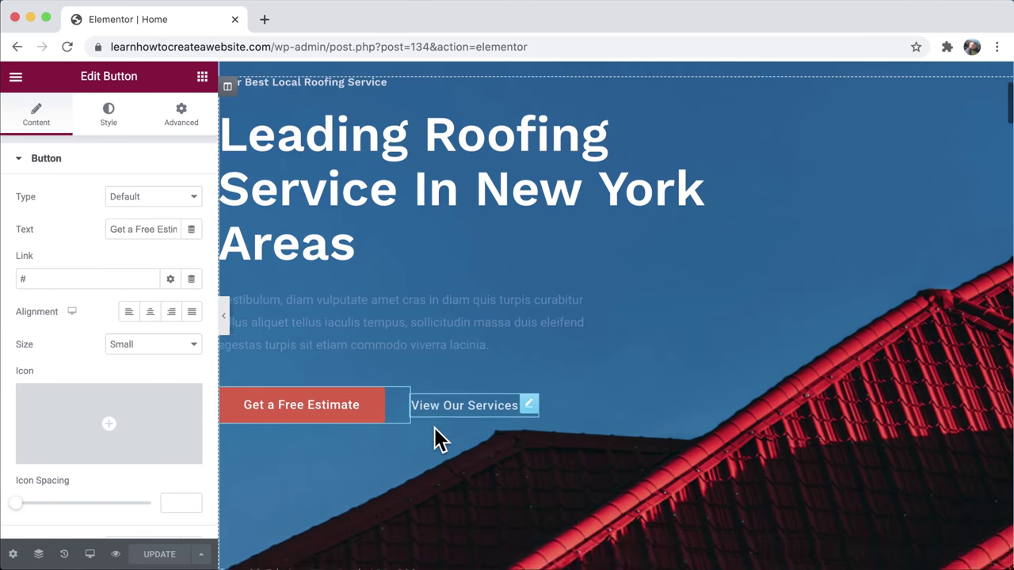
pyautogui.scroll(-10, 434, 431)
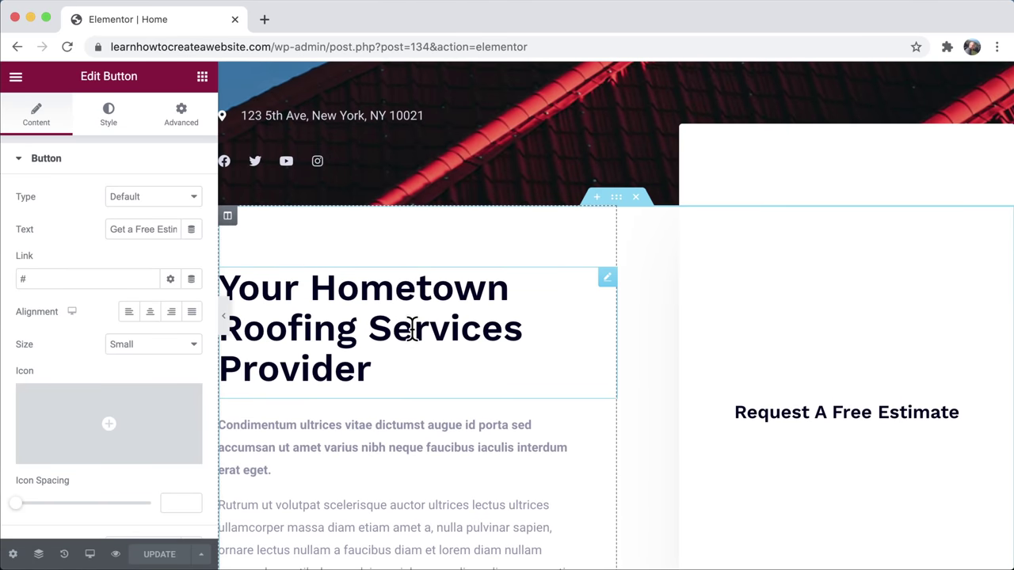
pyautogui.click(405, 329)
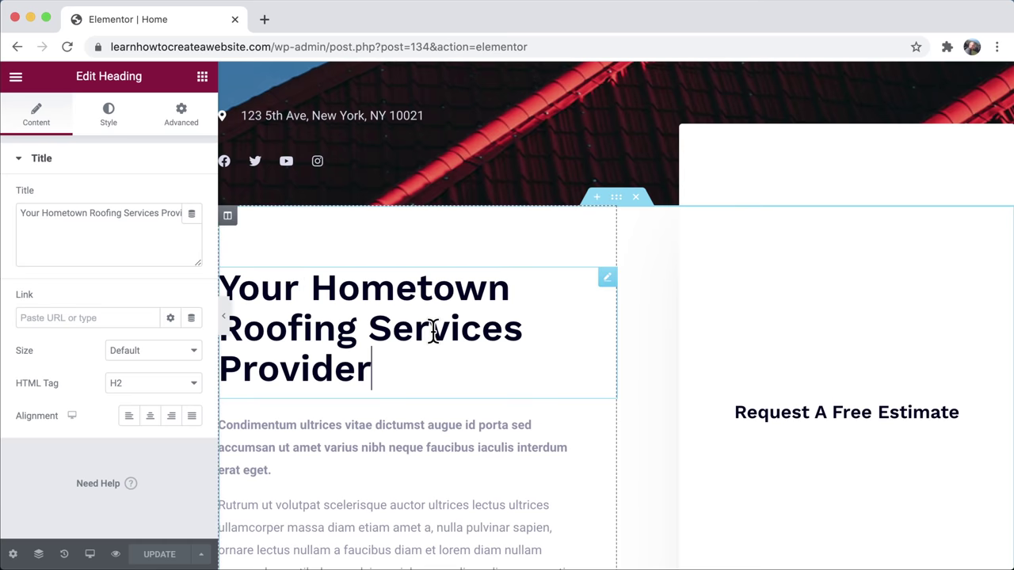
pyautogui.scroll(-20, 432, 331)
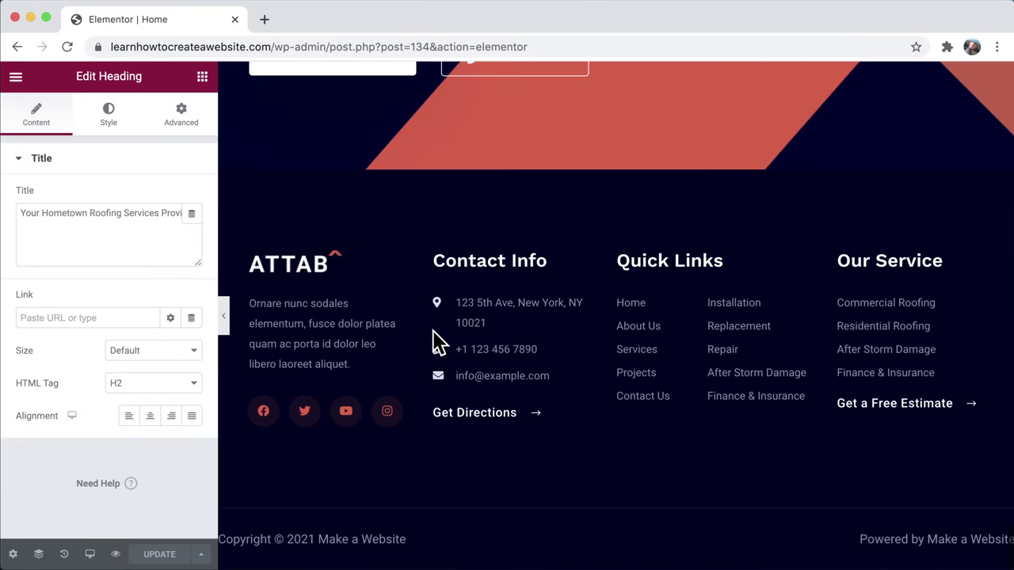
pyautogui.scroll(10, 432, 331)
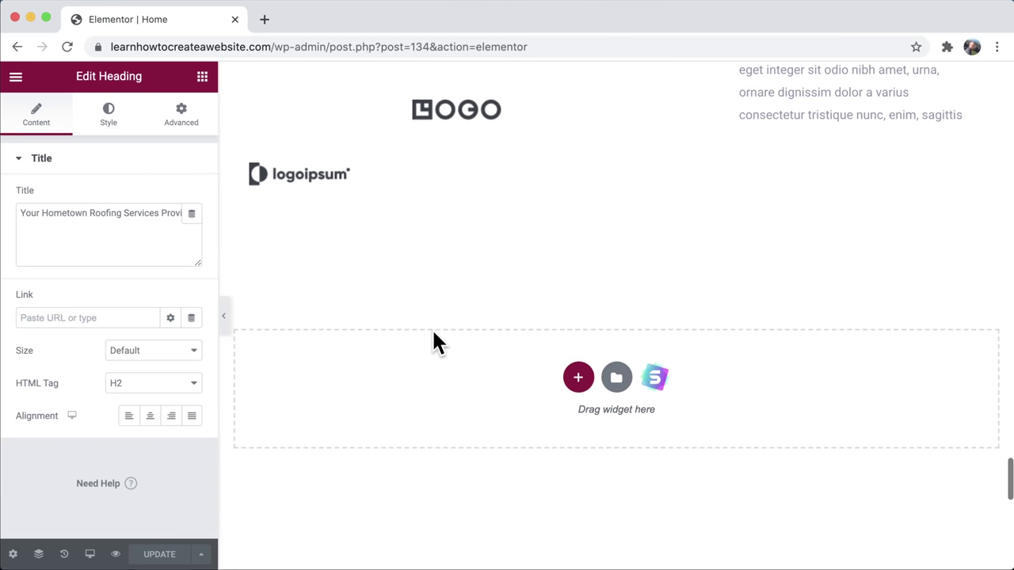
pyautogui.scroll(1, 436, 341)
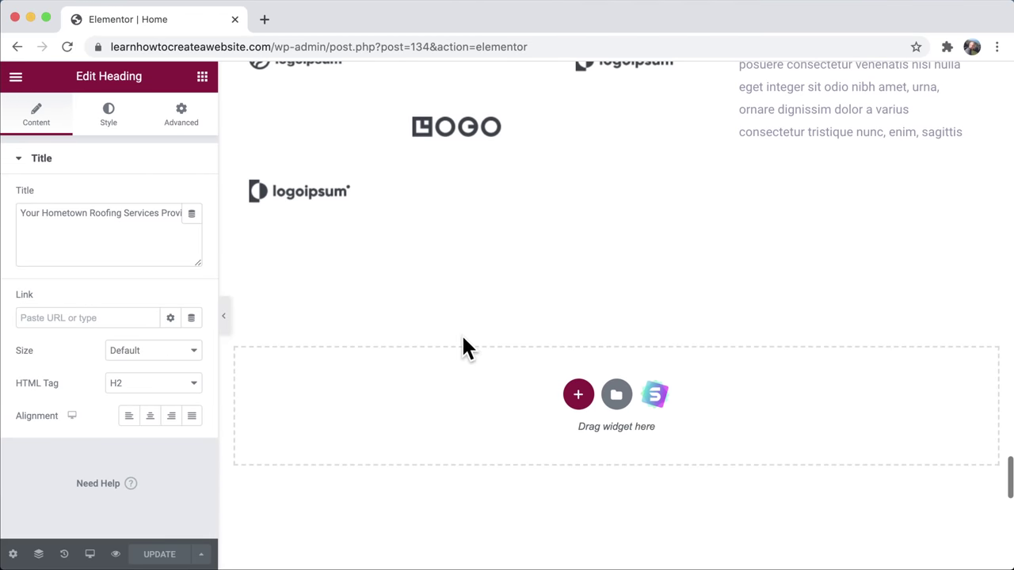
pyautogui.click(578, 396)
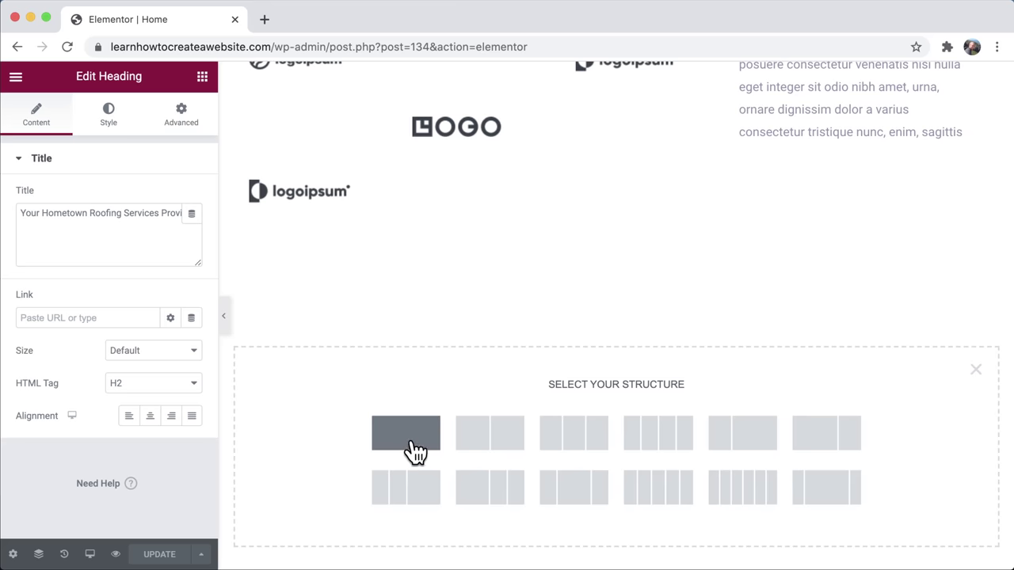
pyautogui.scroll(15, 534, 284)
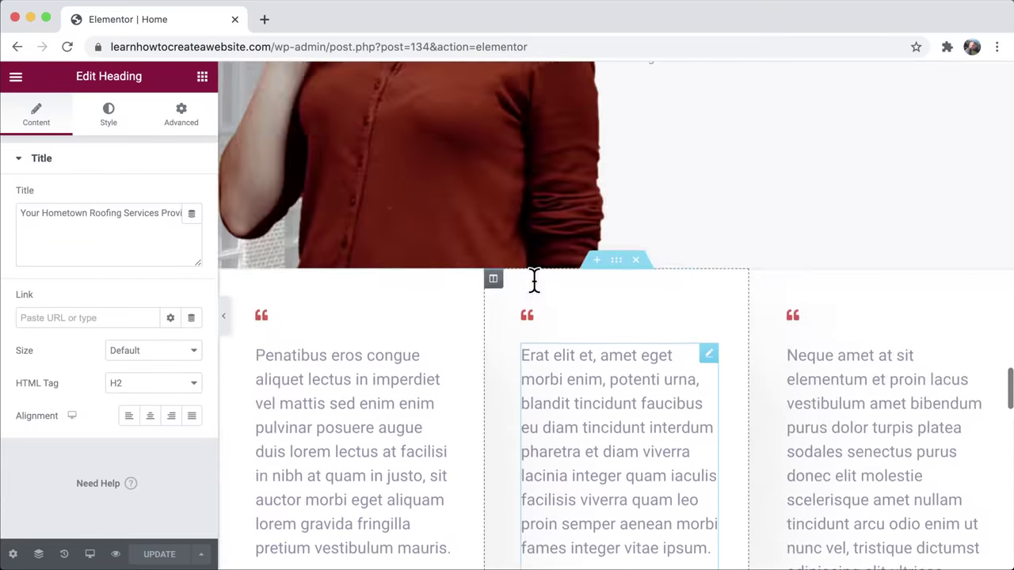
pyautogui.scroll(5, 534, 284)
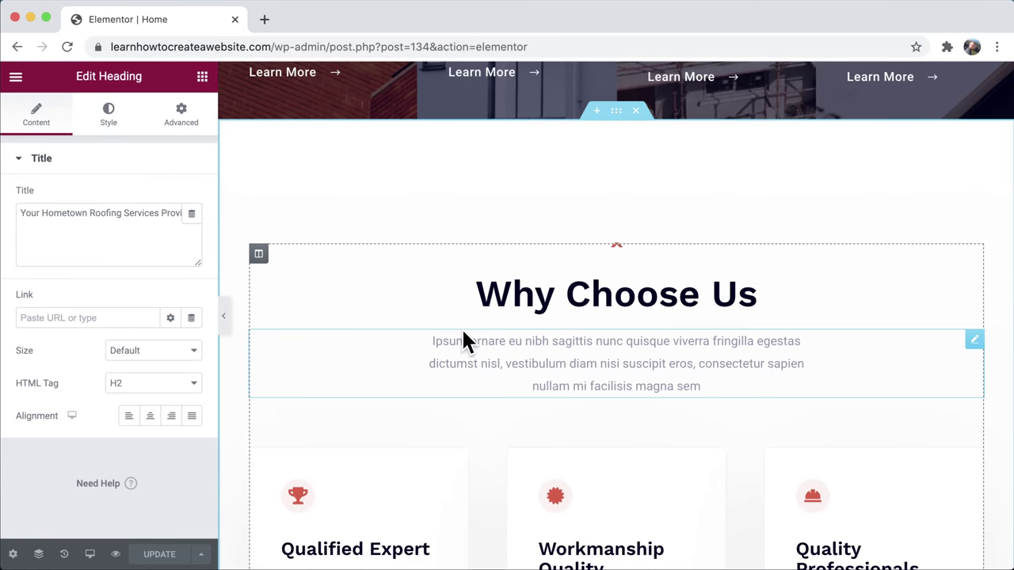
pyautogui.scroll(-20, 711, 366)
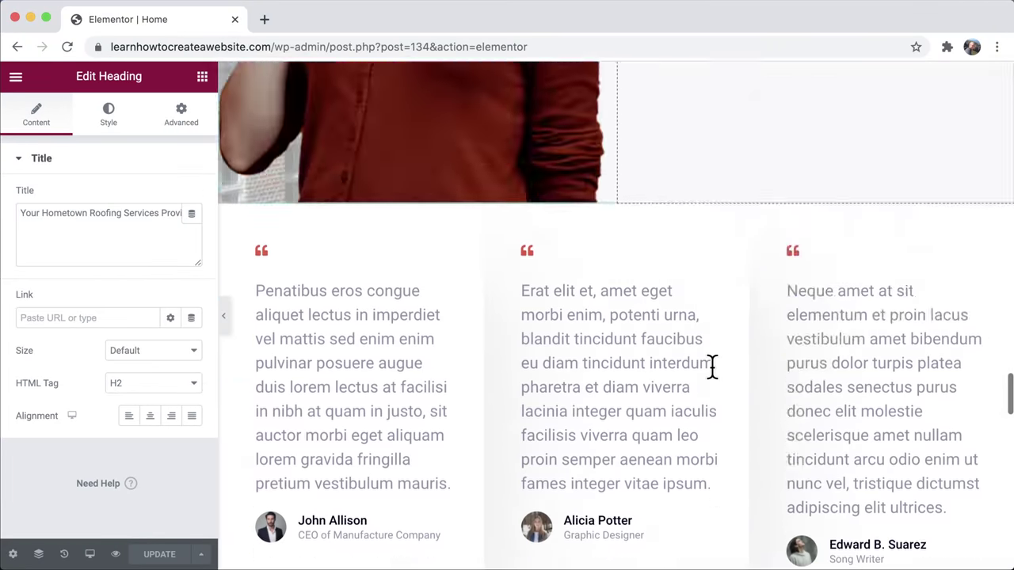
pyautogui.scroll(-8, 712, 366)
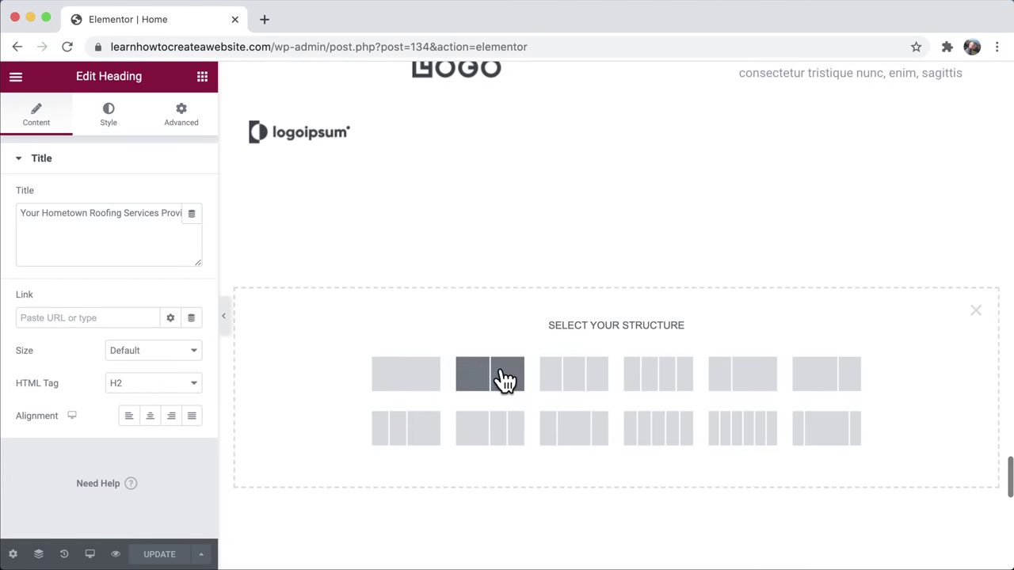
pyautogui.scroll(15, 602, 346)
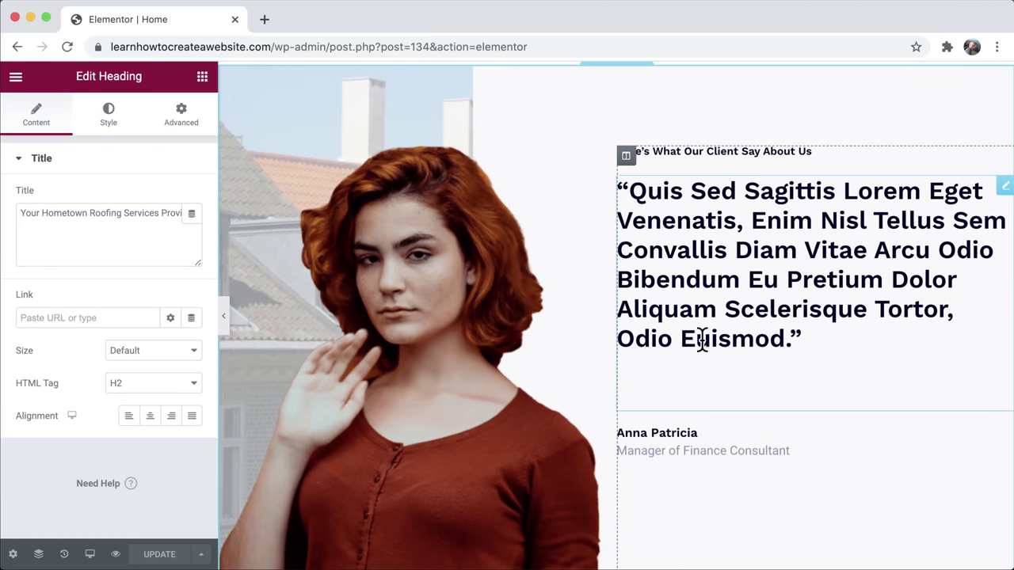
pyautogui.scroll(-15, 732, 339)
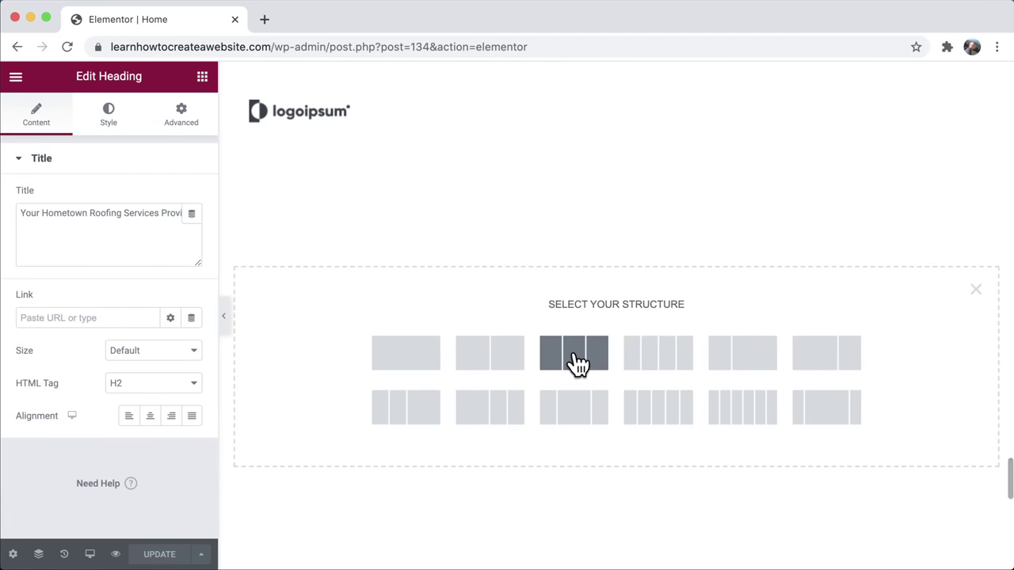
pyautogui.scroll(6, 611, 370)
pyautogui.scroll(6, 611, 370)
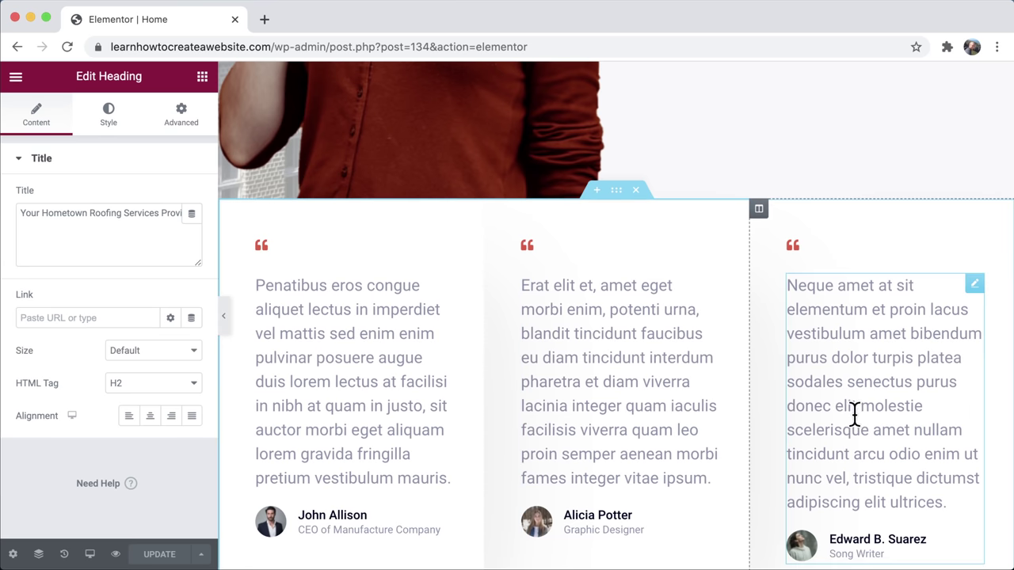
pyautogui.scroll(-12, 853, 413)
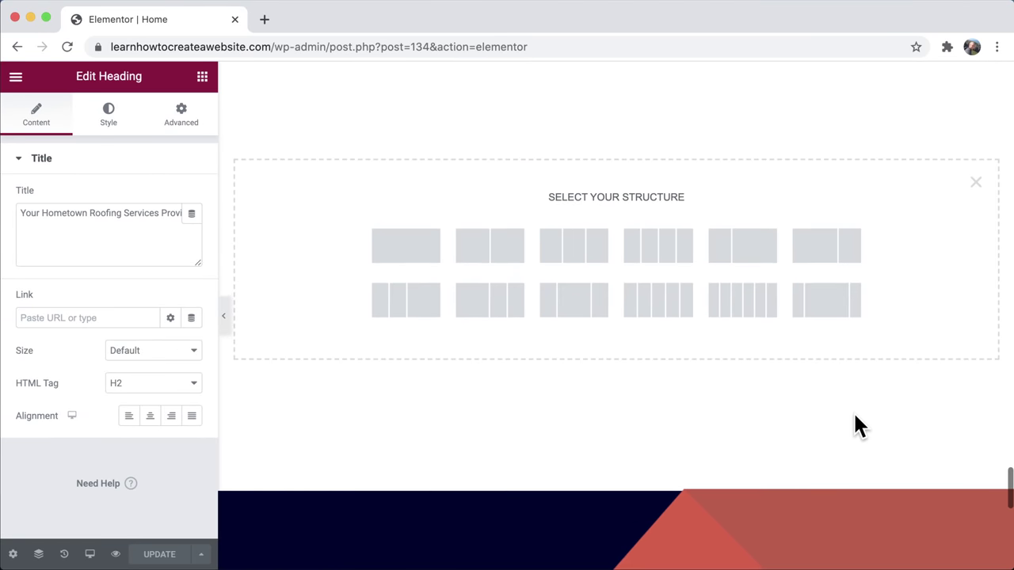
pyautogui.click(976, 180)
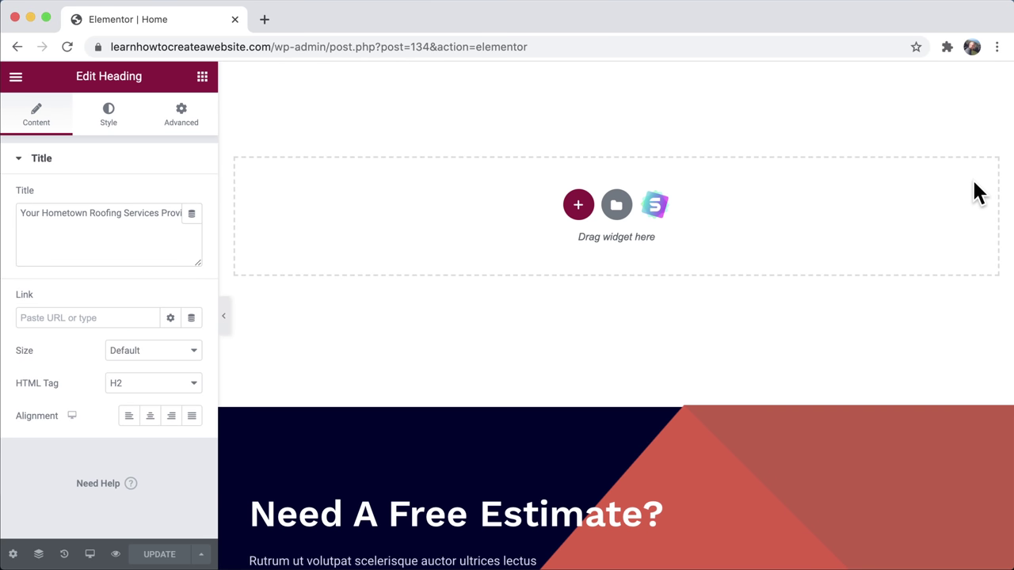
# - Open the template library, filter to Free blocks and preview the Single Quote block
pyautogui.click(659, 209)
pyautogui.click(132, 143)
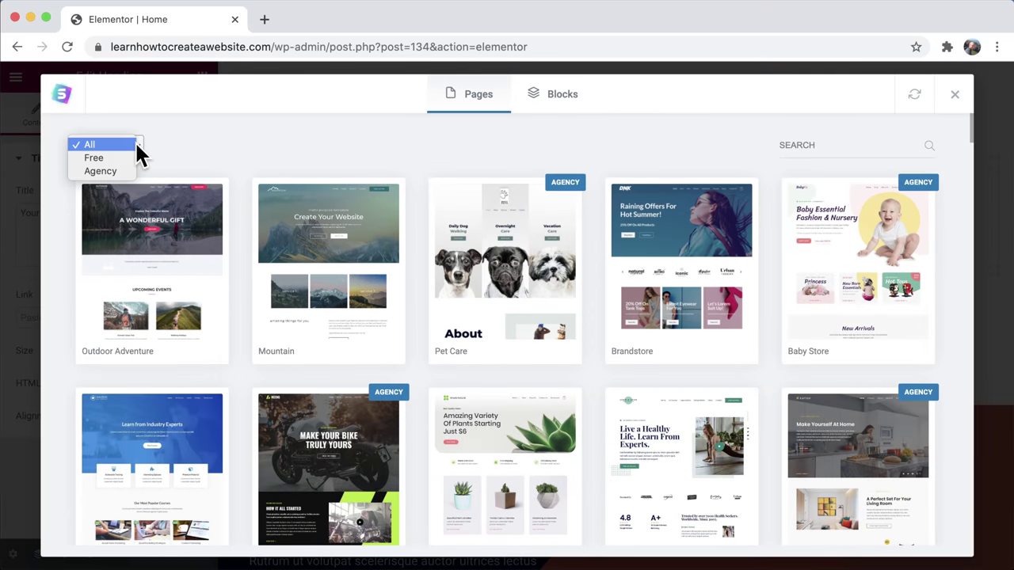
pyautogui.click(129, 155)
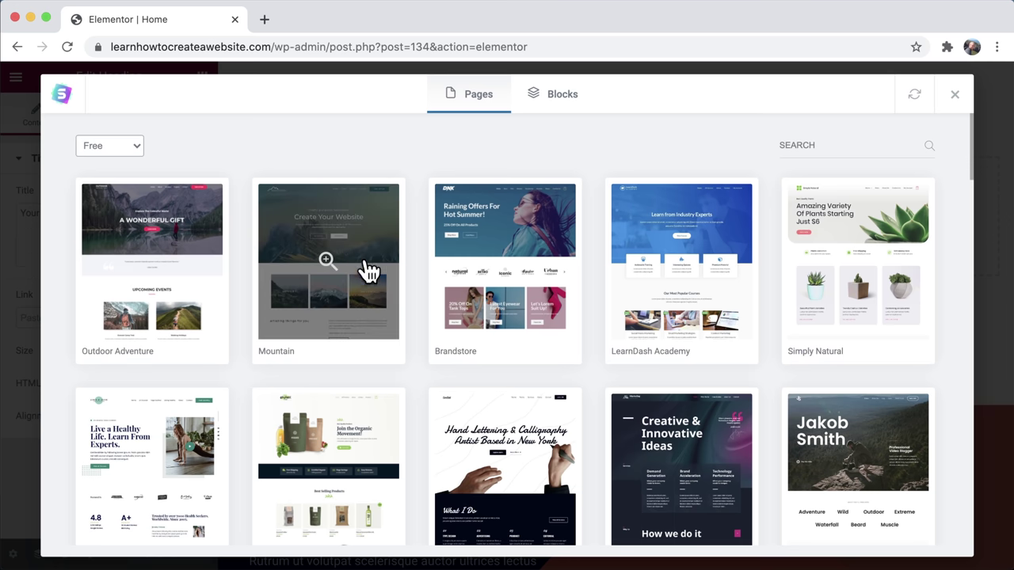
pyautogui.scroll(-5, 380, 290)
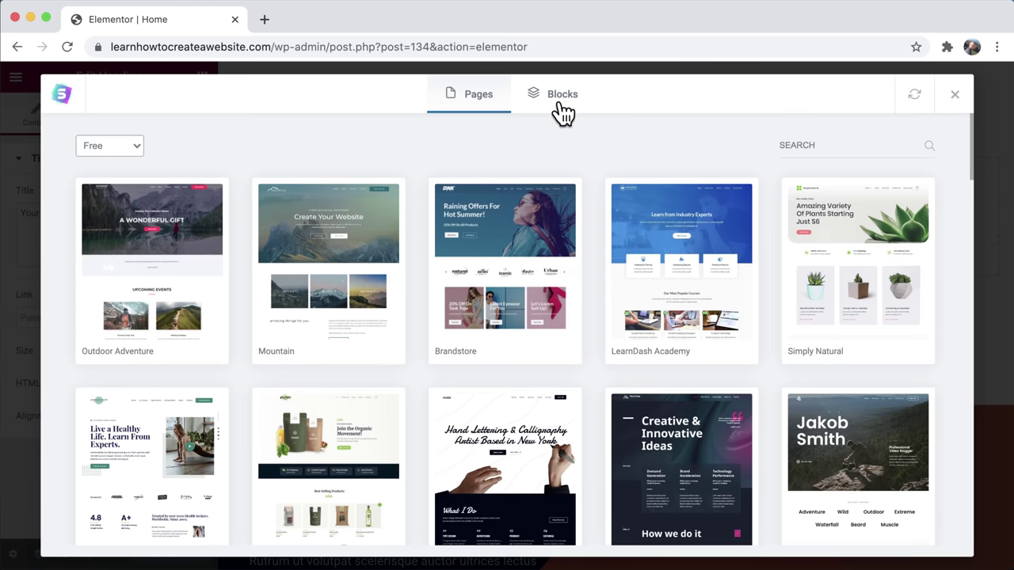
pyautogui.click(558, 111)
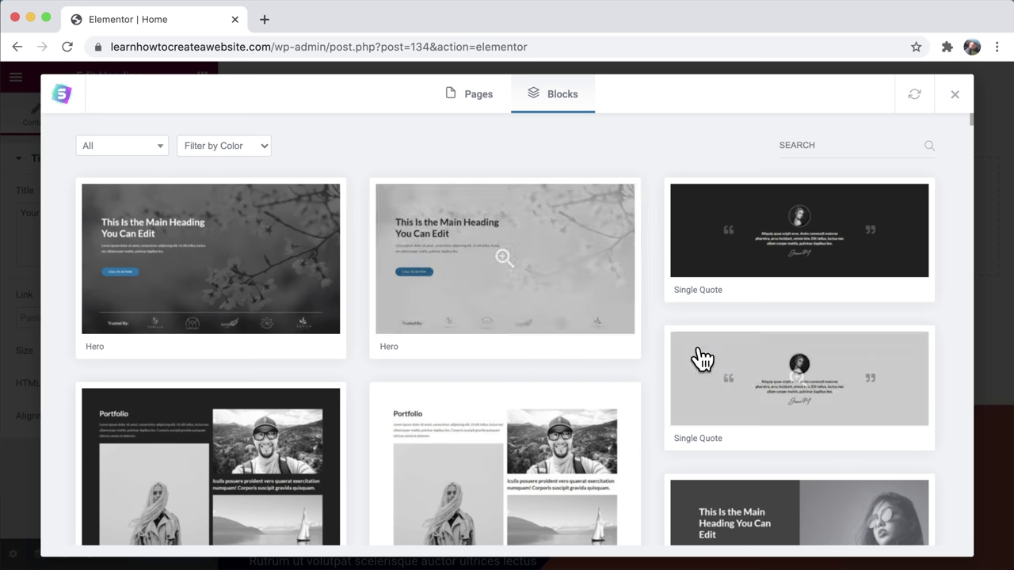
pyautogui.click(729, 377)
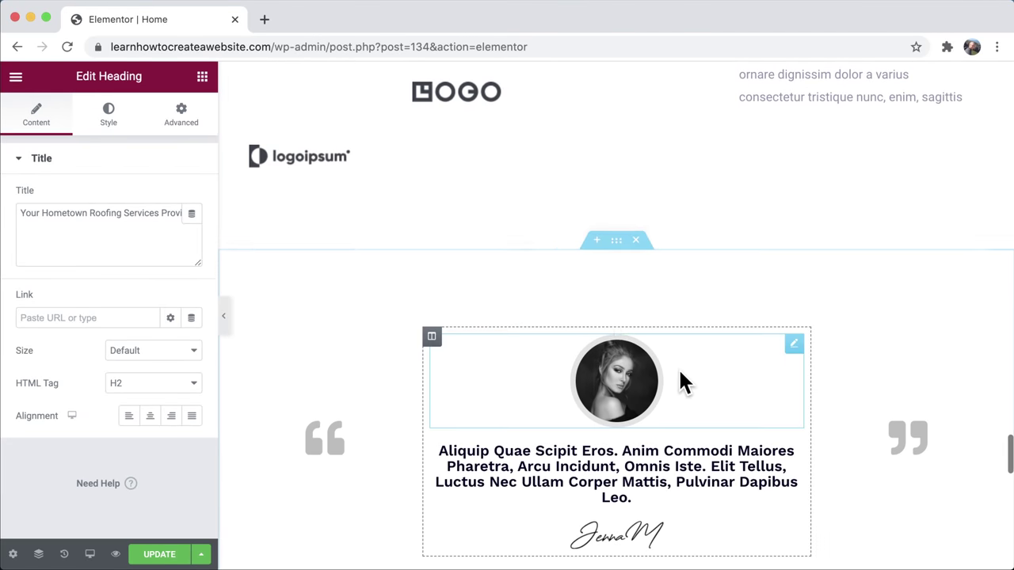
# - Move the quote section up to sit just below the stats counters
pyautogui.moveTo(618, 250); pyautogui.dragTo(584, 381)
pyautogui.scroll(-3, 778, 473)
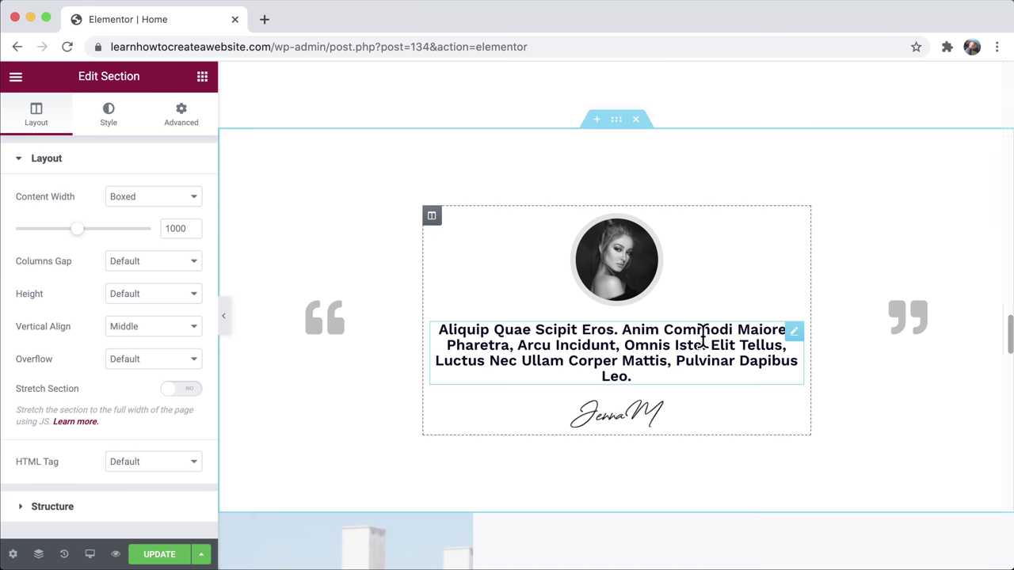
pyautogui.scroll(3, 724, 340)
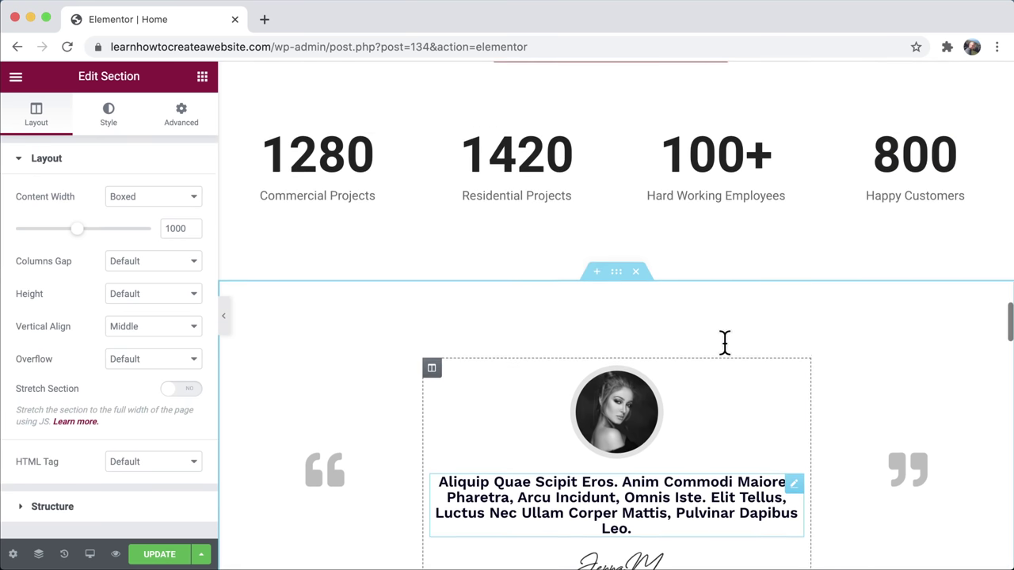
pyautogui.scroll(-3, 724, 340)
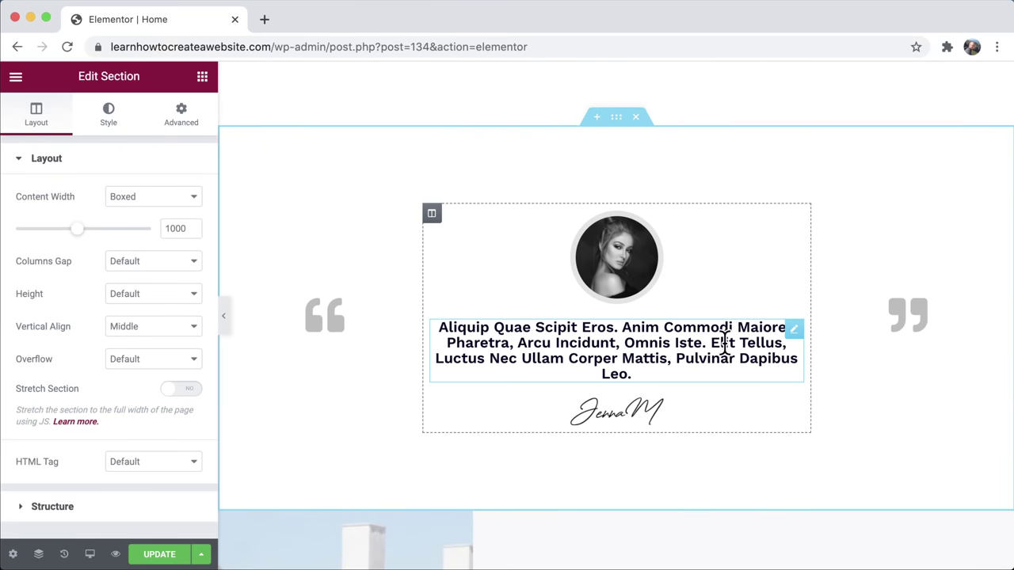
pyautogui.scroll(1, 723, 340)
# - Delete the testimonial section with the circular portrait and quote
pyautogui.scroll(10, 724, 343)
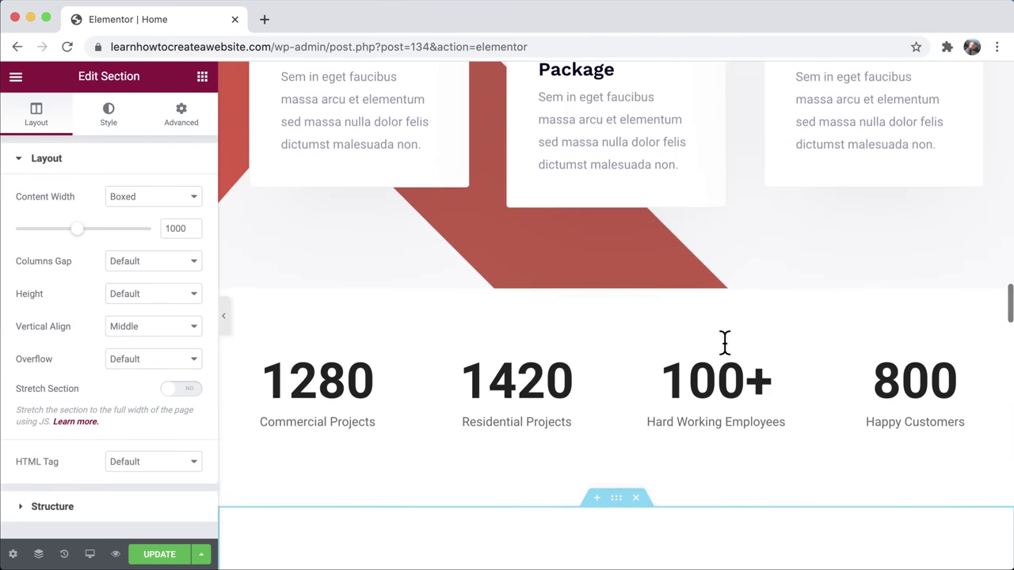
pyautogui.scroll(1, 728, 354)
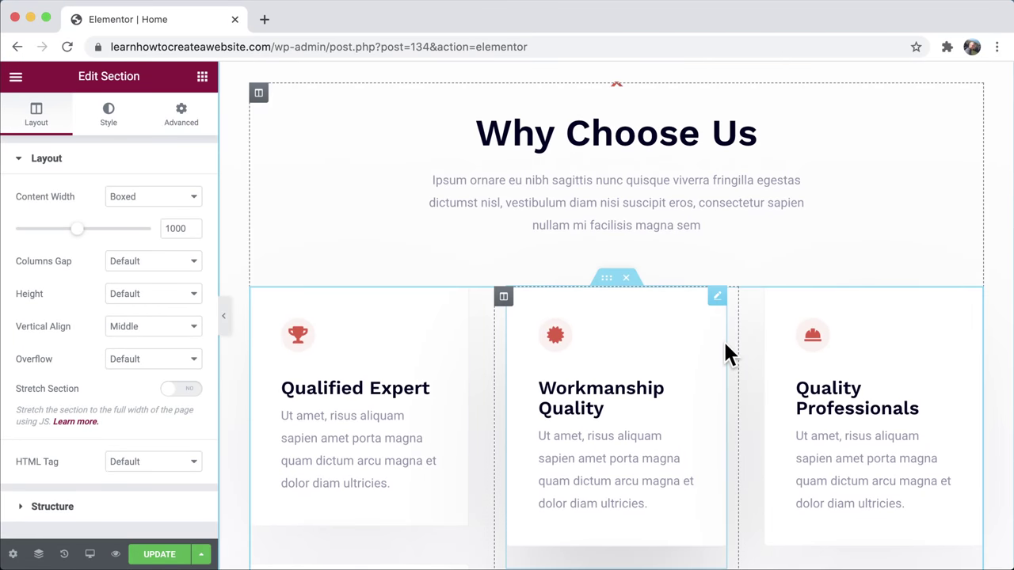
pyautogui.scroll(15, 724, 344)
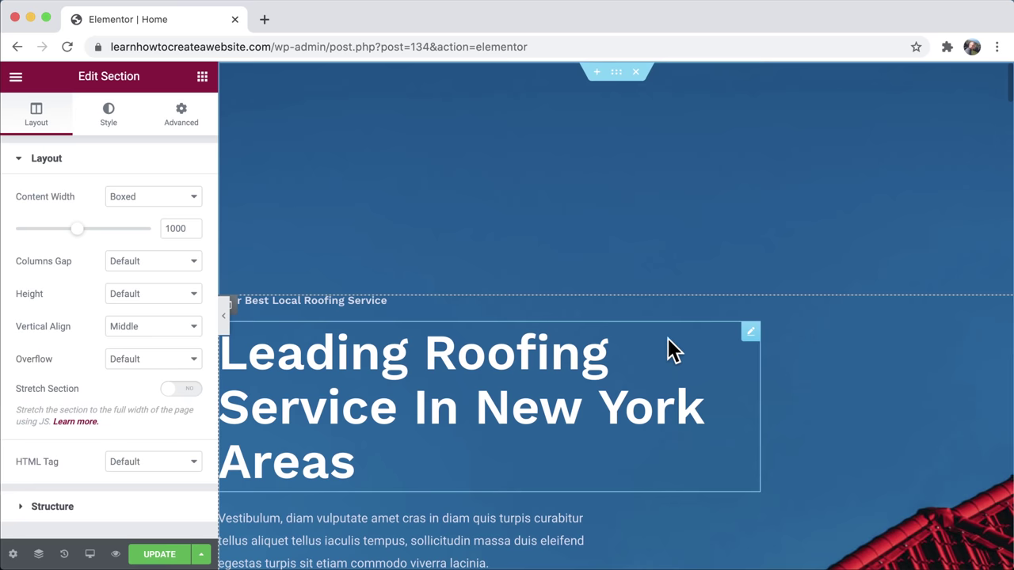
pyautogui.scroll(-15, 609, 377)
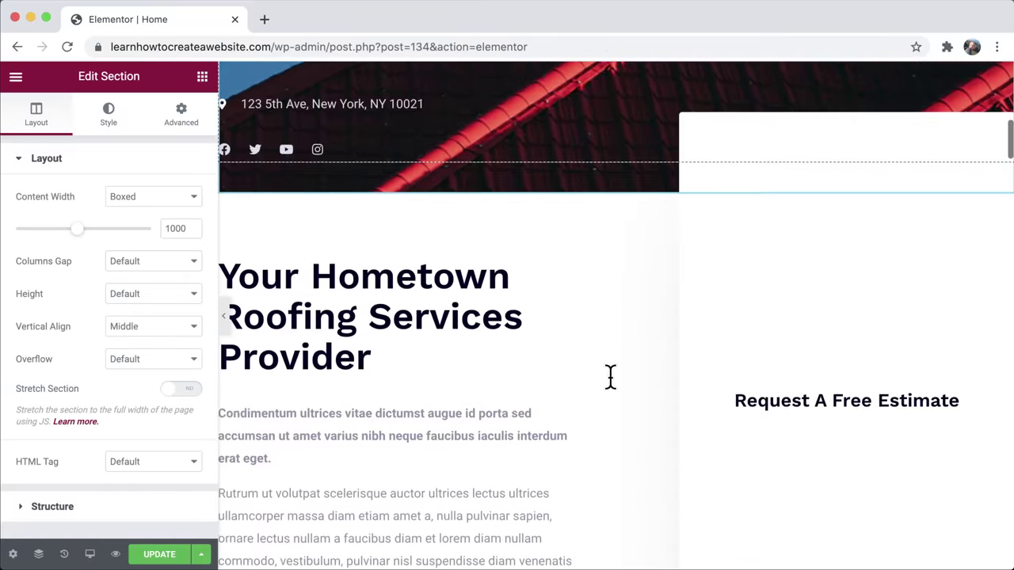
pyautogui.scroll(-12, 609, 374)
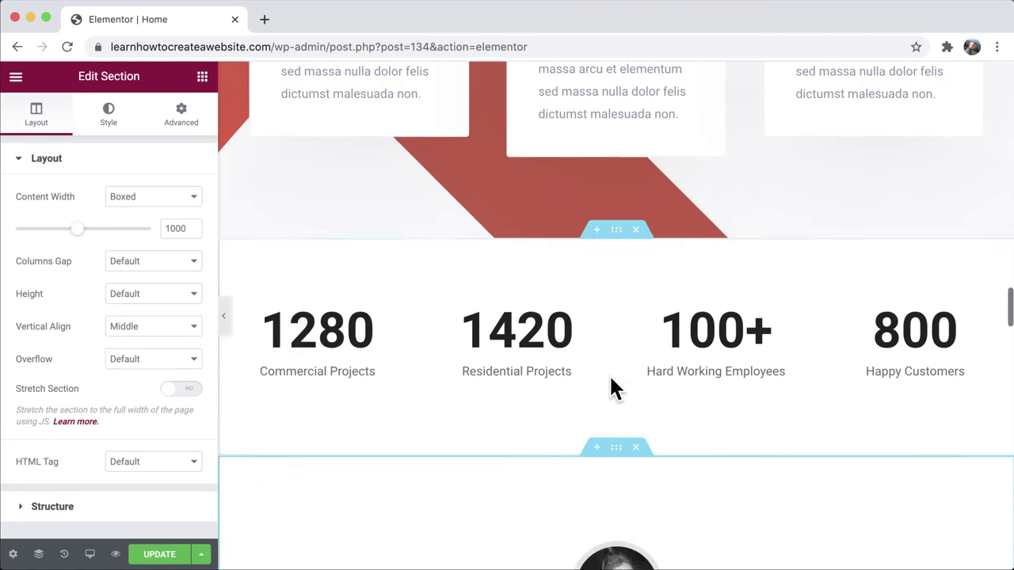
pyautogui.scroll(3, 698, 199)
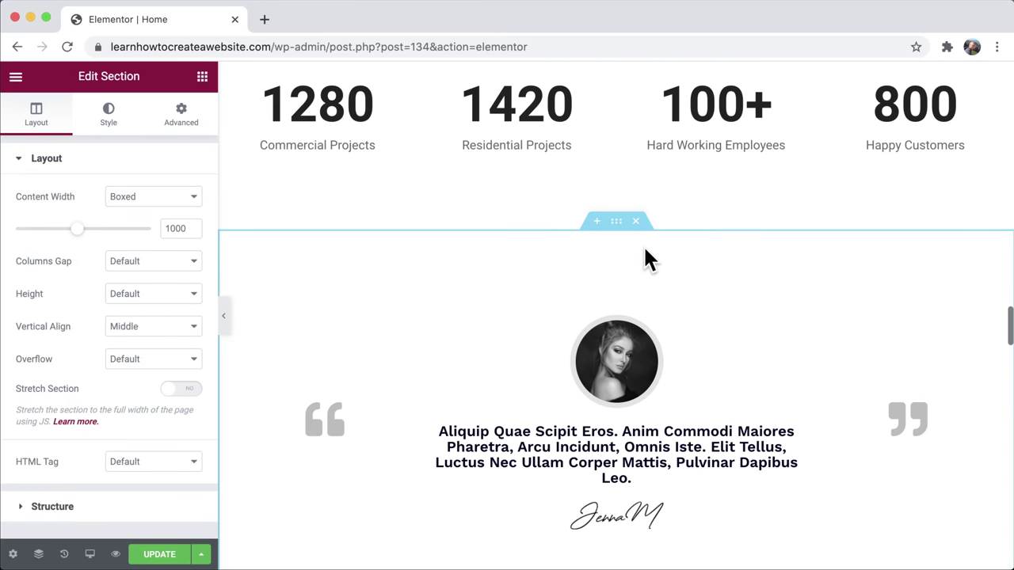
pyautogui.click(637, 222)
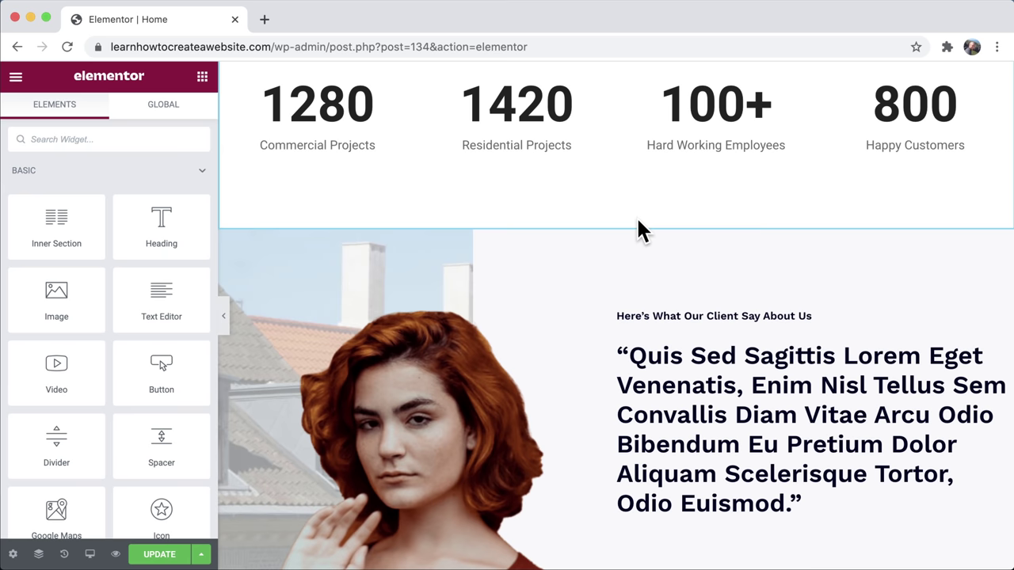
pyautogui.scroll(20, 636, 216)
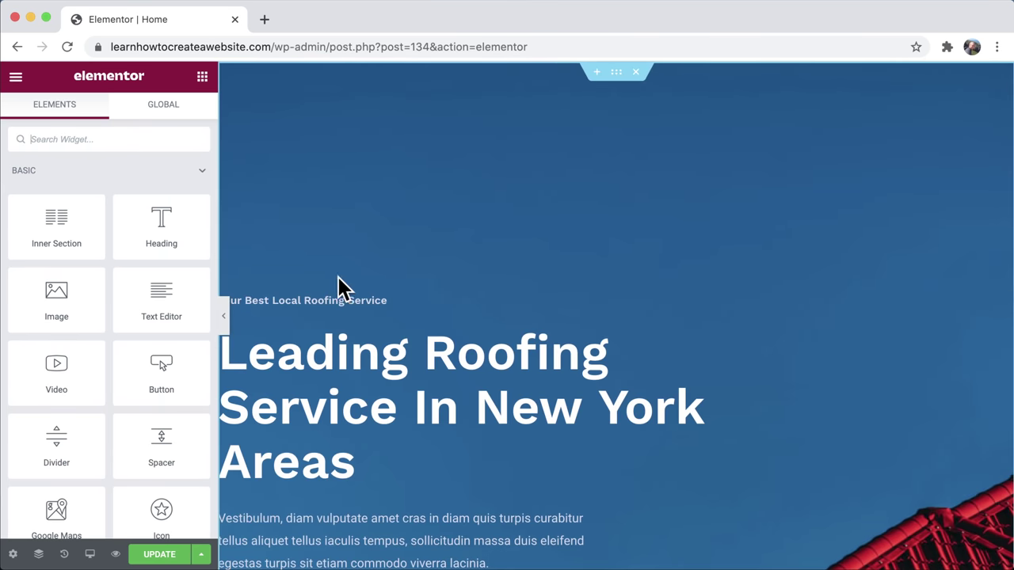
# - Change the hero headings to 'Make a Appointment Setting Website' and 'Consulting Service'
pyautogui.click(324, 302)
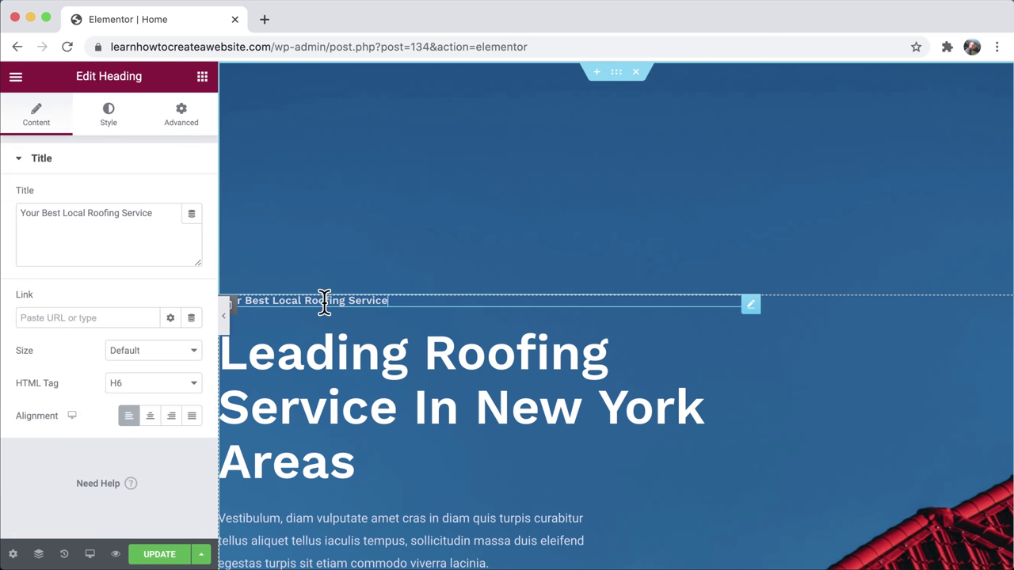
pyautogui.tripleClick(155, 214)
pyautogui.write('Make a Appointment Setting Website')
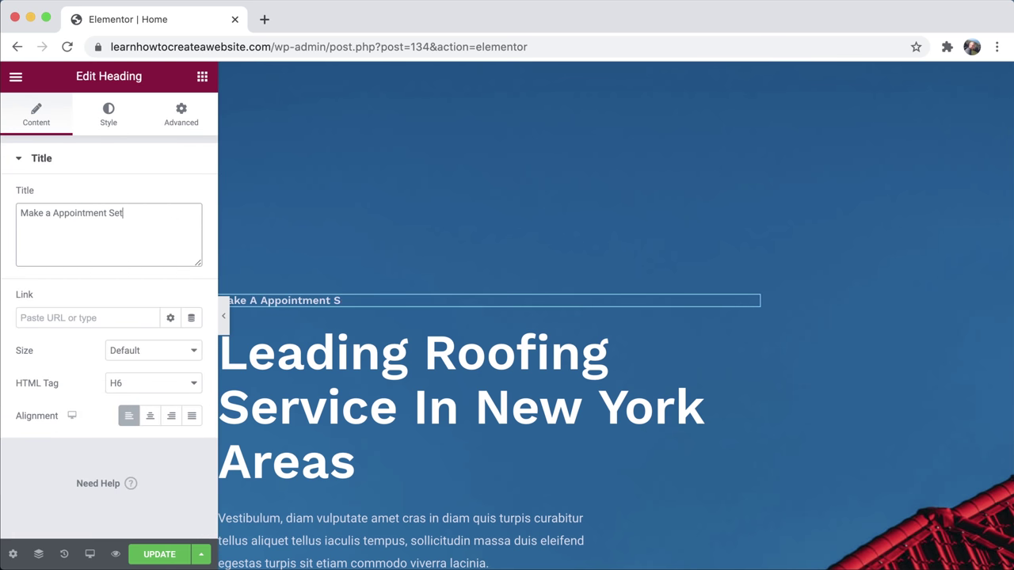
pyautogui.click(425, 396)
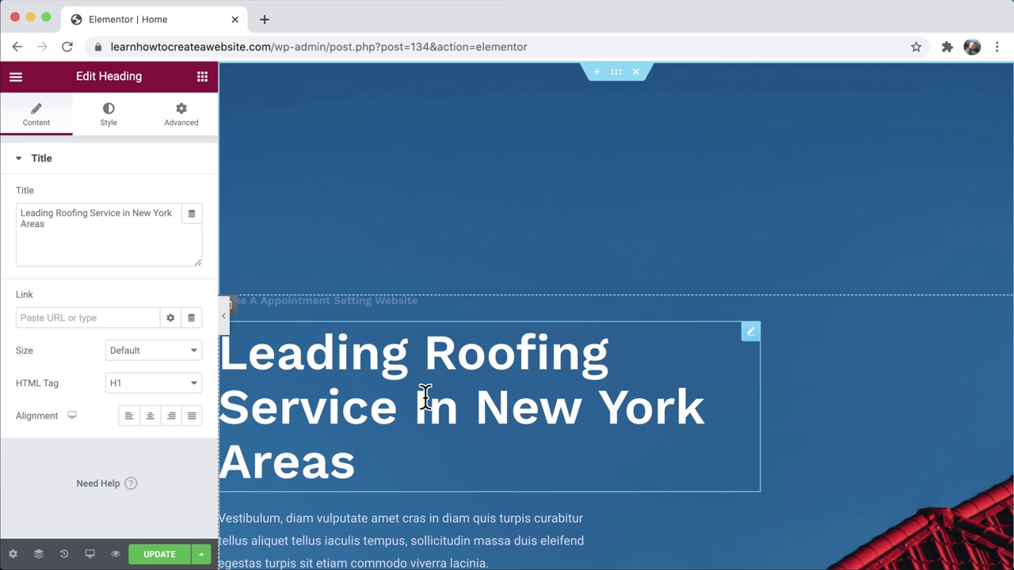
pyautogui.tripleClick(98, 229)
pyautogui.write('Consulting Service')
pyautogui.click(315, 515)
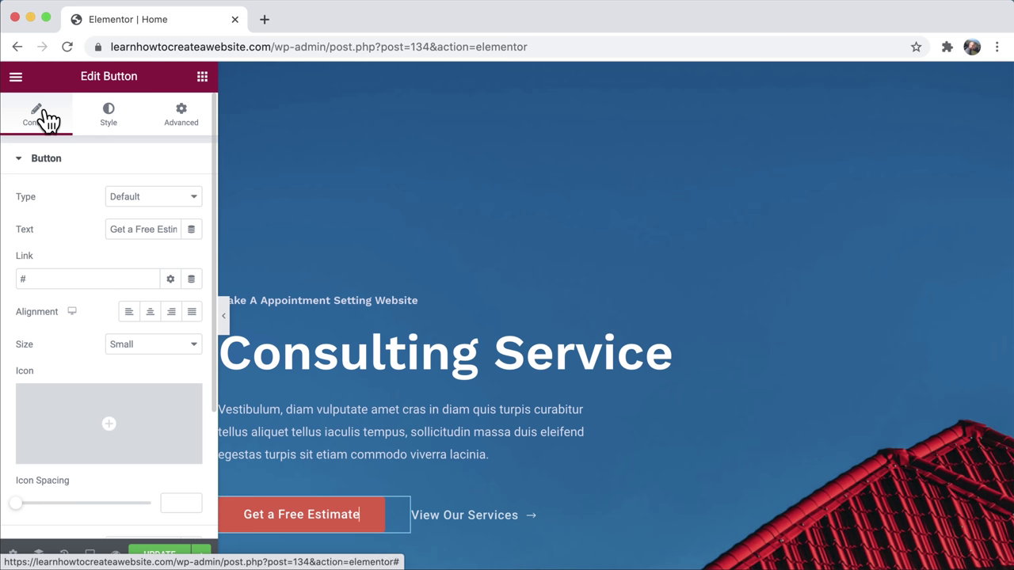
# - Rename the Get a Free Estimate button to 'Contact Us' and link it to the Contact Us page
pyautogui.tripleClick(146, 230)
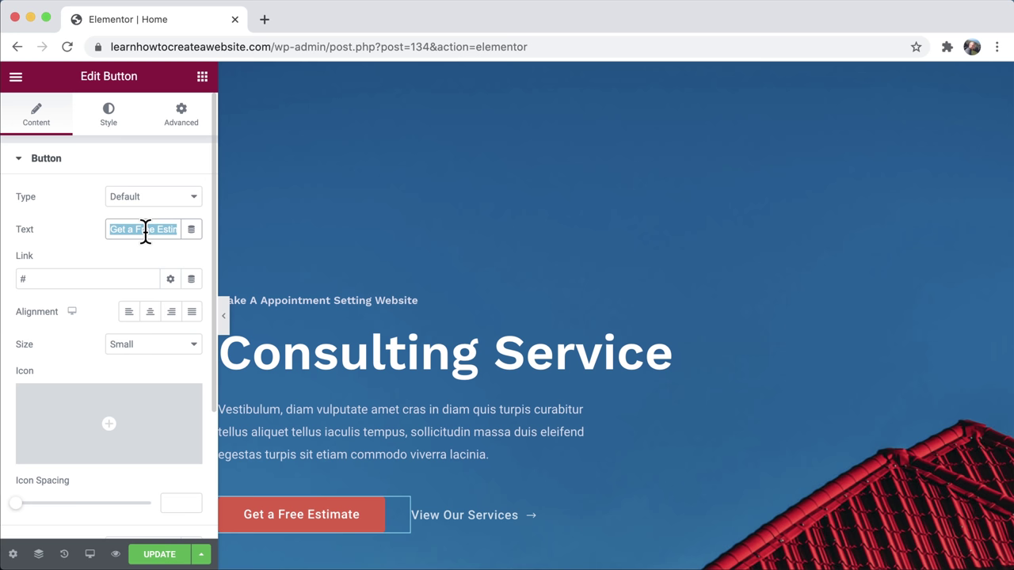
pyautogui.write('Contact Us')
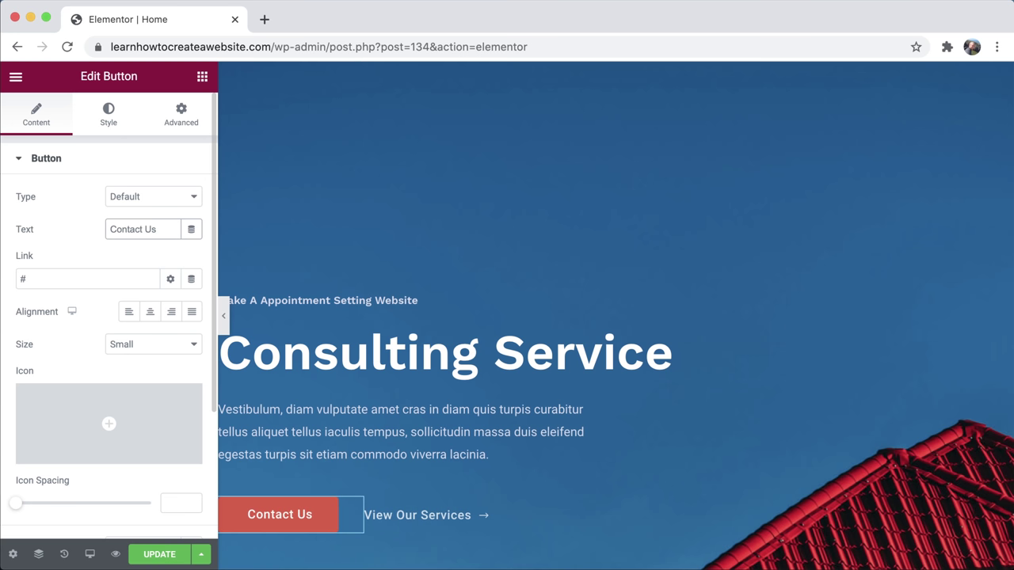
pyautogui.press('Tab')
pyautogui.write('contact')
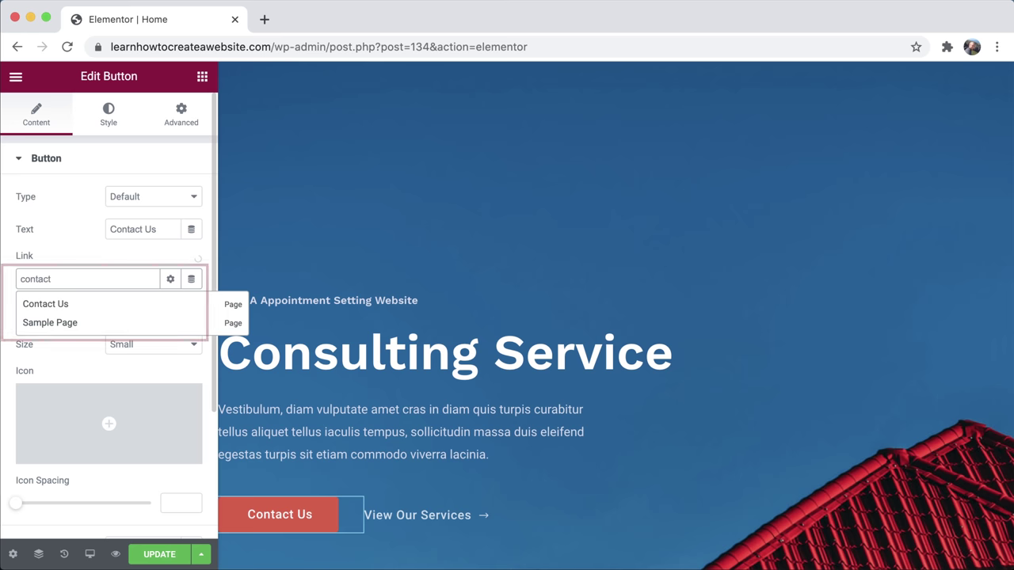
pyautogui.click(108, 305)
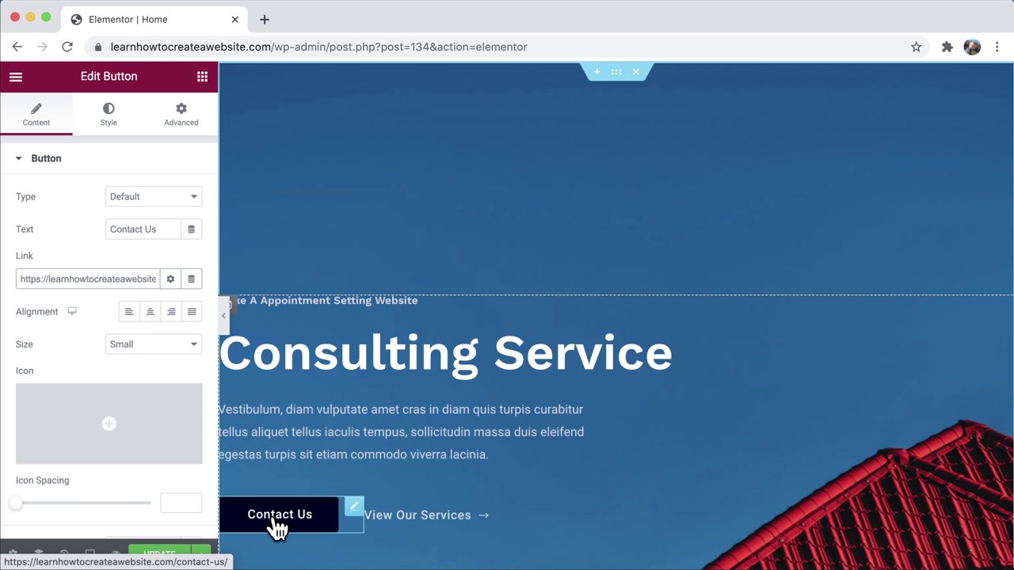
pyautogui.click(378, 430)
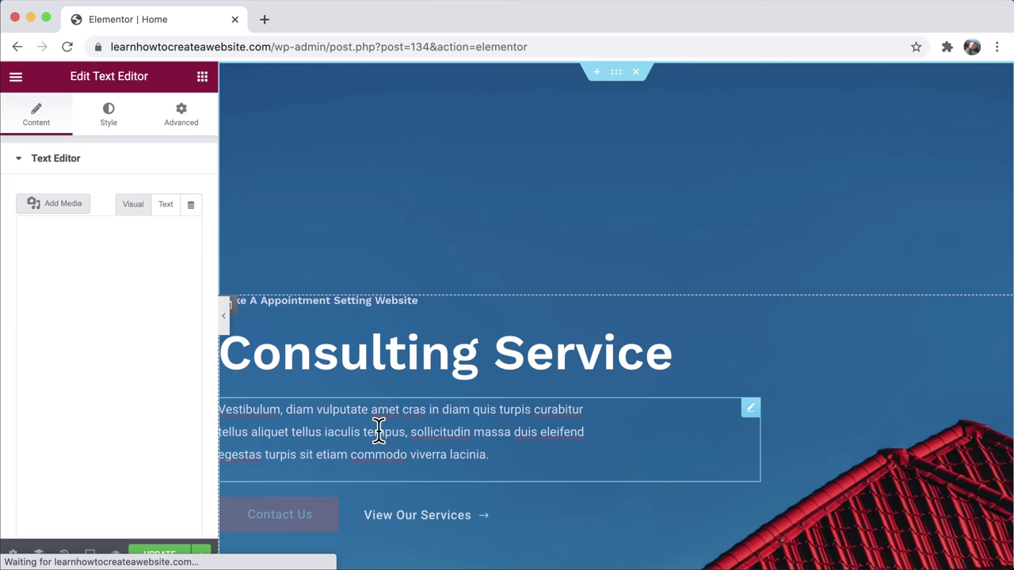
pyautogui.moveTo(72, 453); pyautogui.dragTo(31, 290)
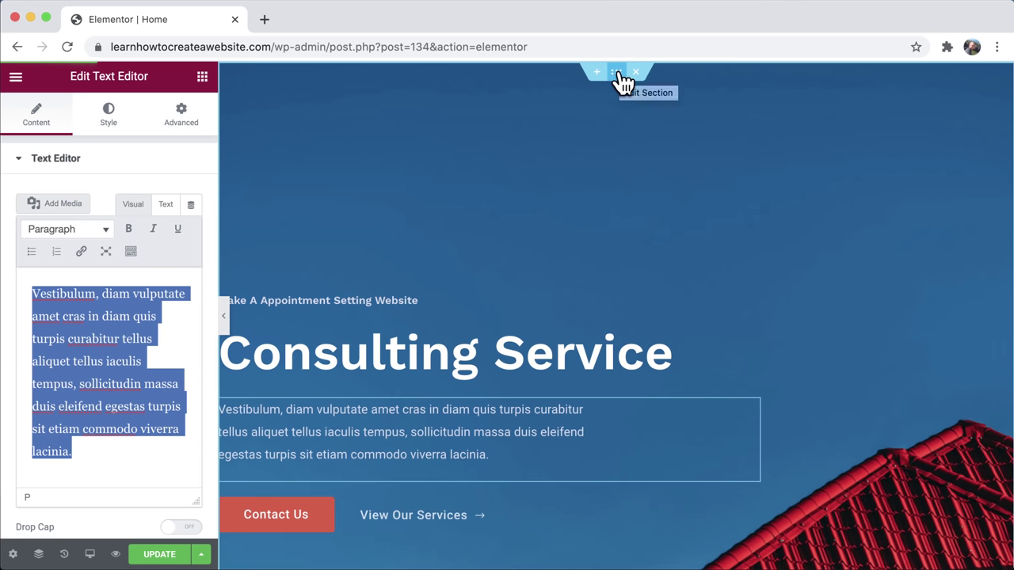
# - Set the hero section background to the Pixabay 'Mountains, Panorama, Forest' image found by searching 'mountain'
pyautogui.click(617, 73)
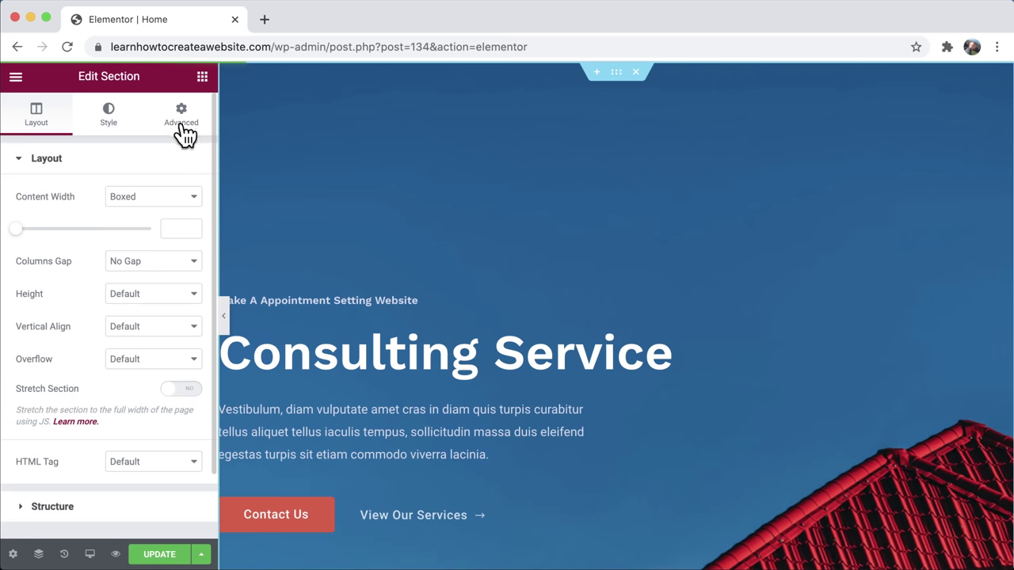
pyautogui.click(108, 132)
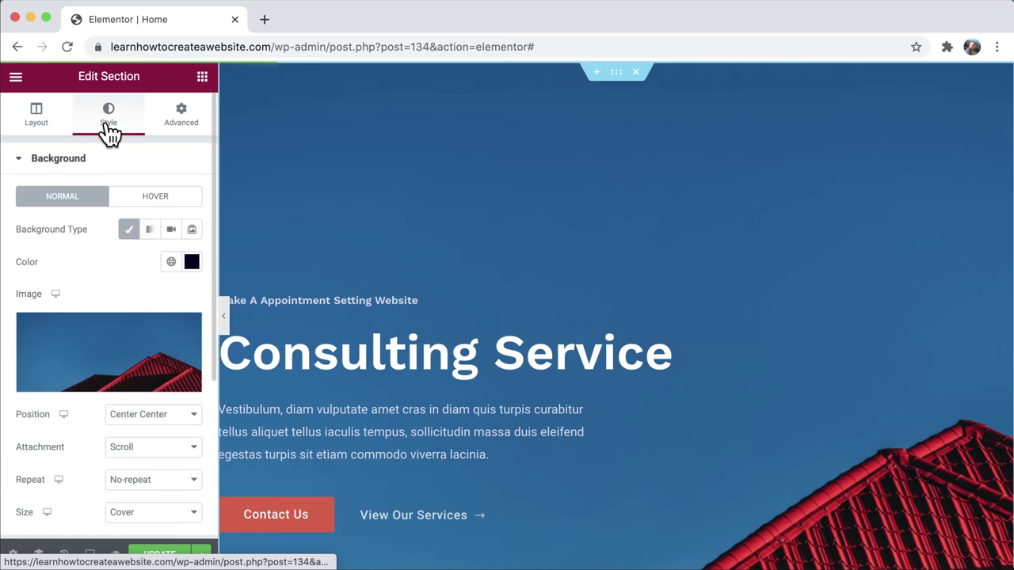
pyautogui.moveTo(118, 367)
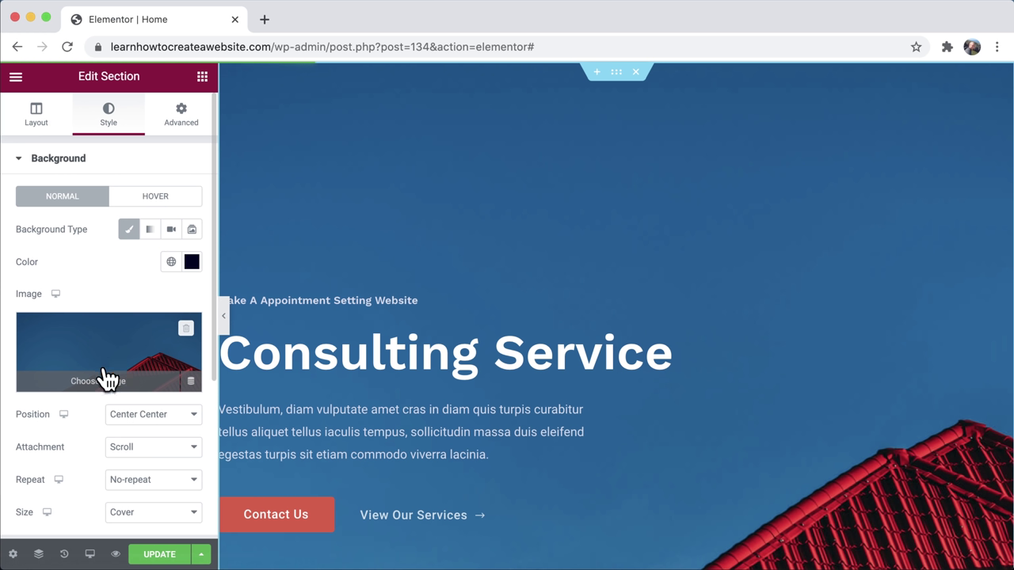
pyautogui.click(98, 383)
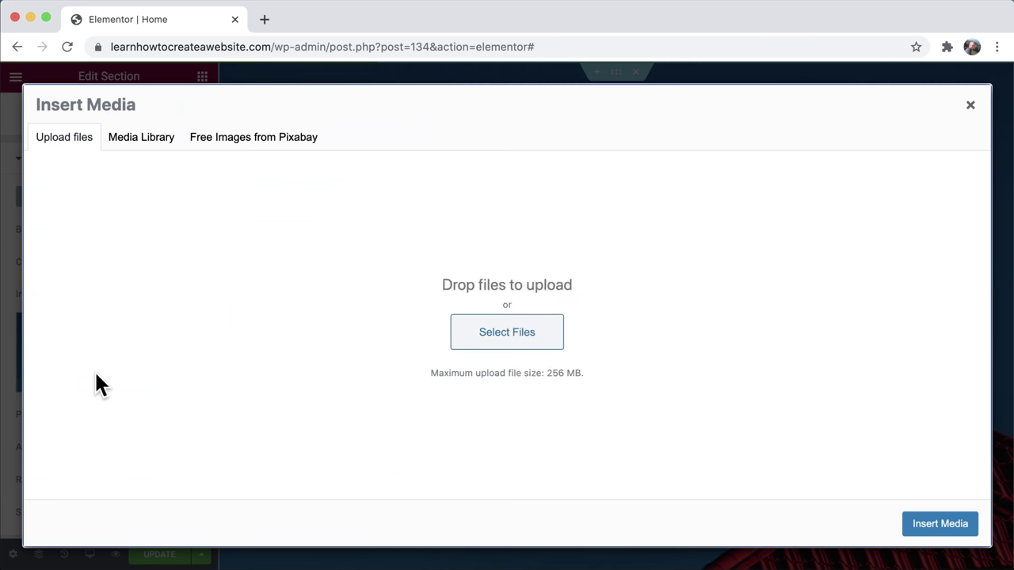
pyautogui.click(152, 145)
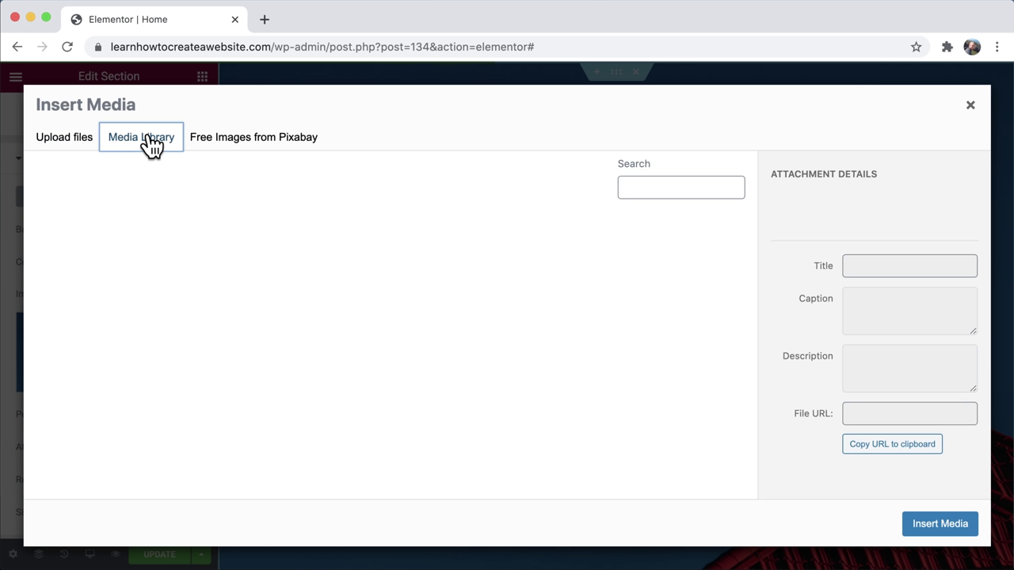
pyautogui.click(275, 151)
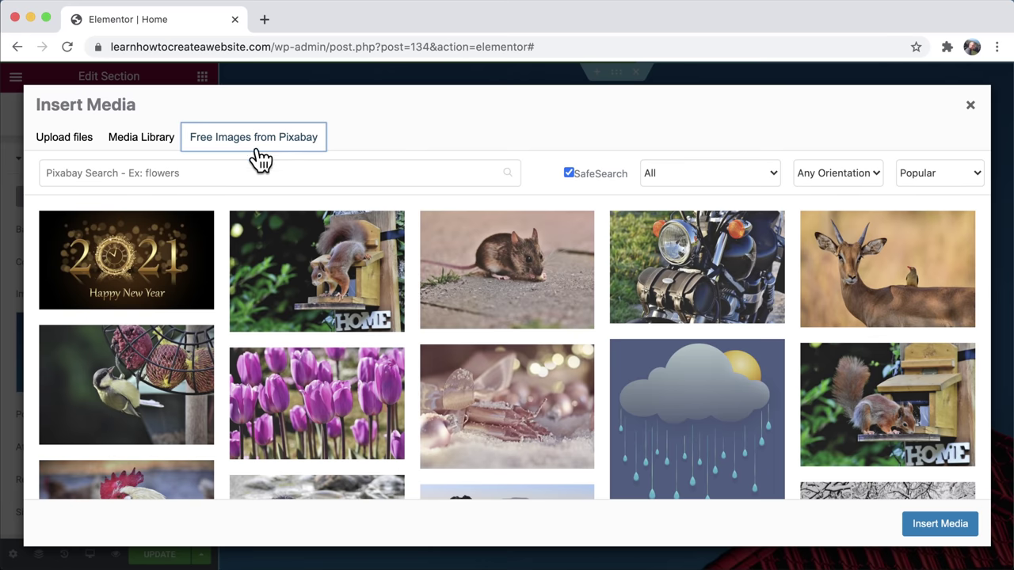
pyautogui.click(214, 168)
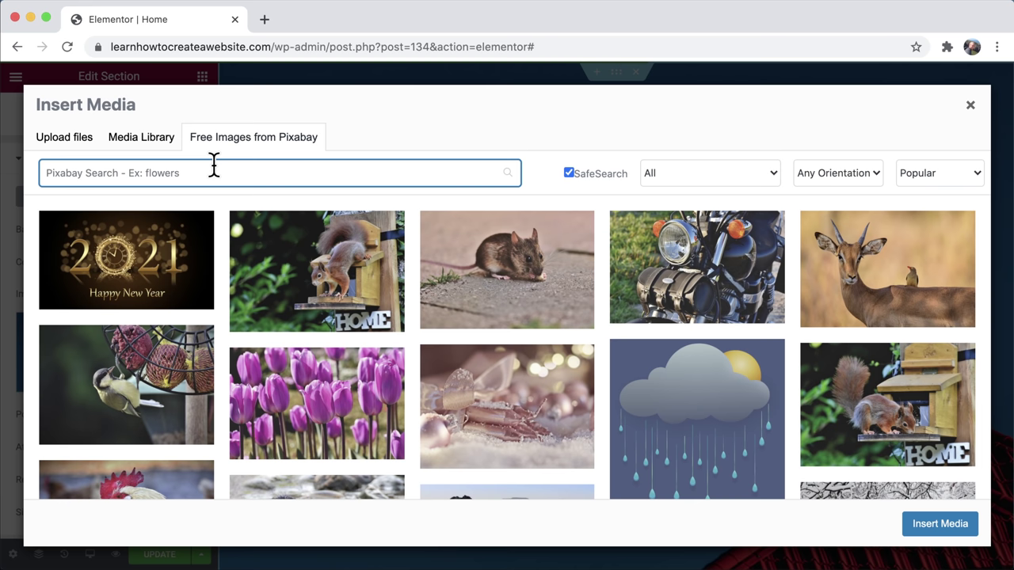
pyautogui.write('m')
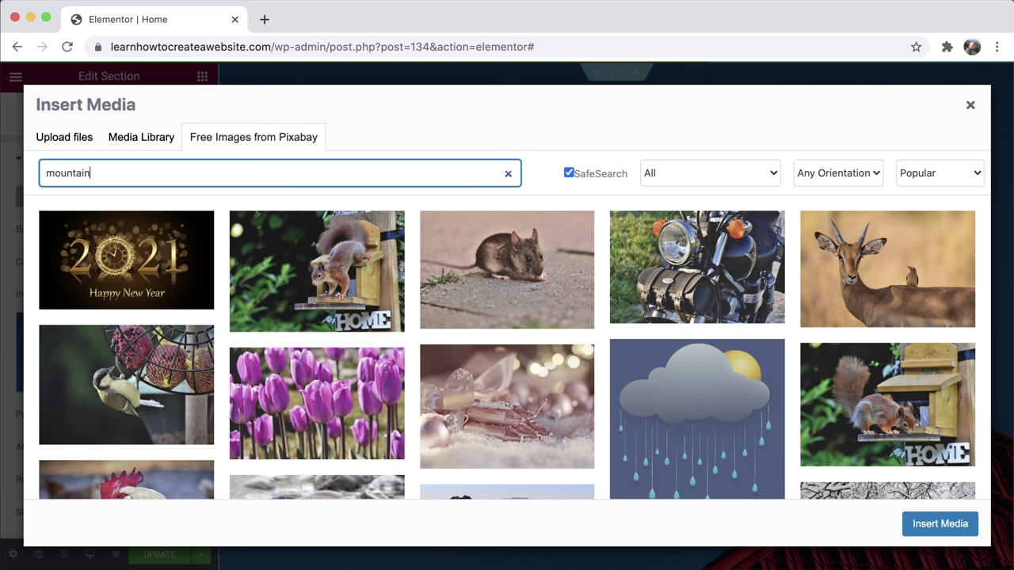
pyautogui.write('ountain')
pyautogui.press('Return')
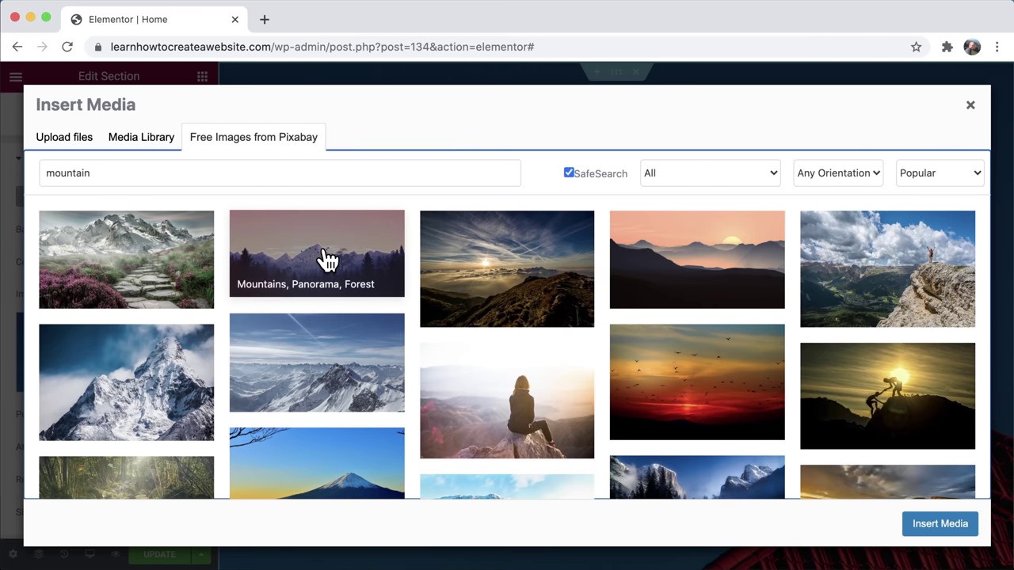
pyautogui.click(326, 259)
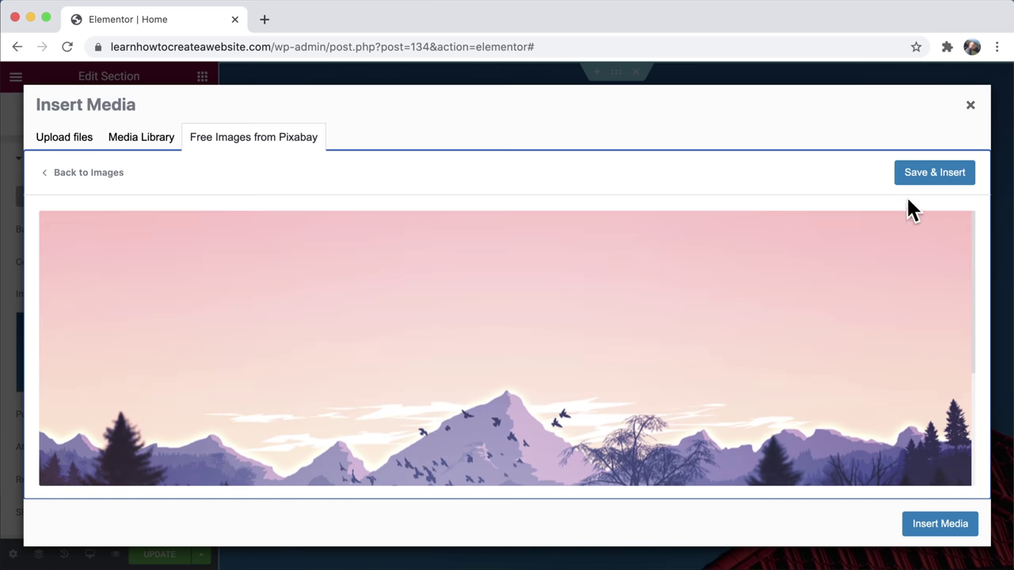
pyautogui.click(935, 173)
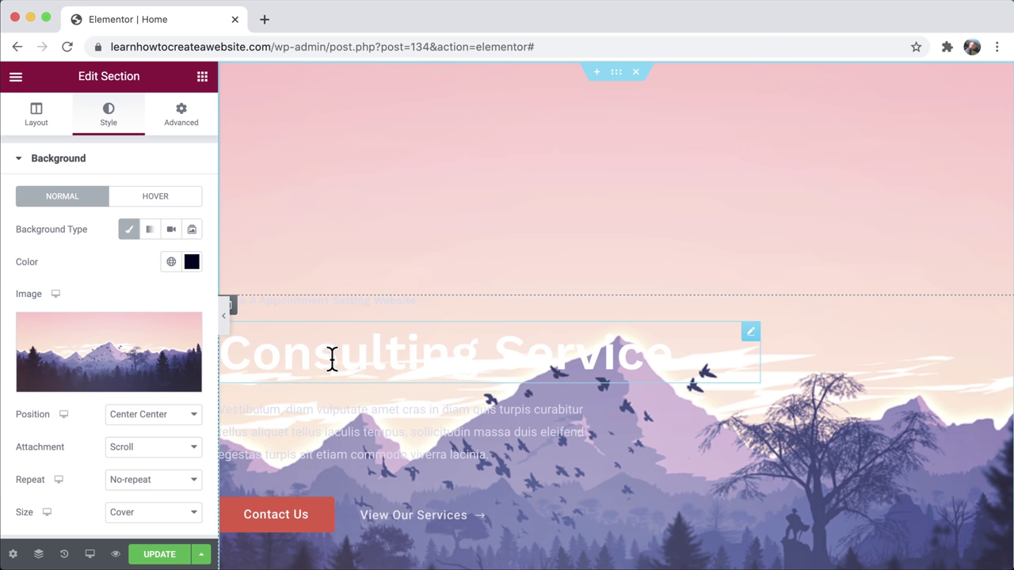
# - Give the hero section a classic black background overlay at 0.66 opacity
pyautogui.scroll(-6, 105, 352)
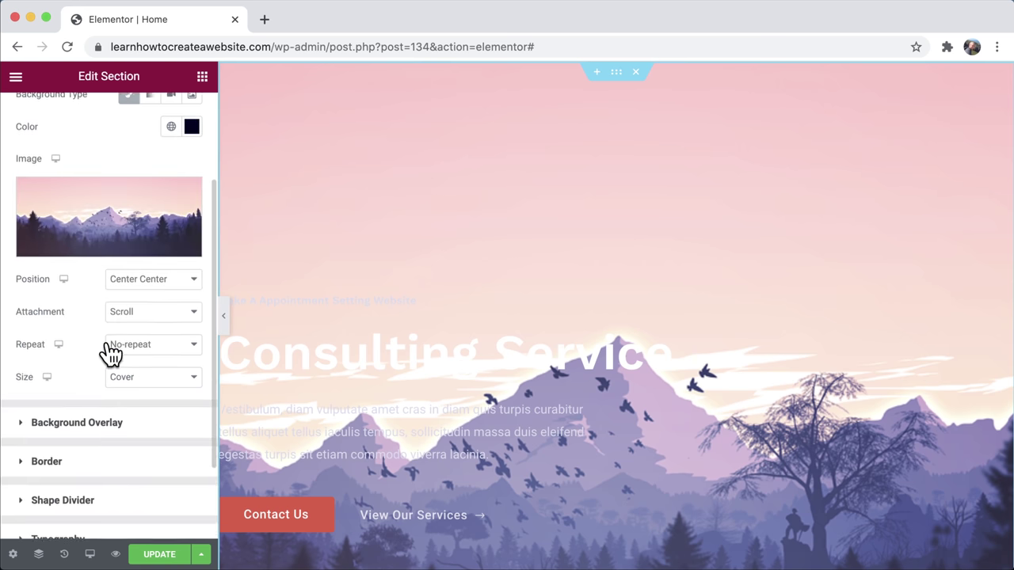
pyautogui.click(119, 317)
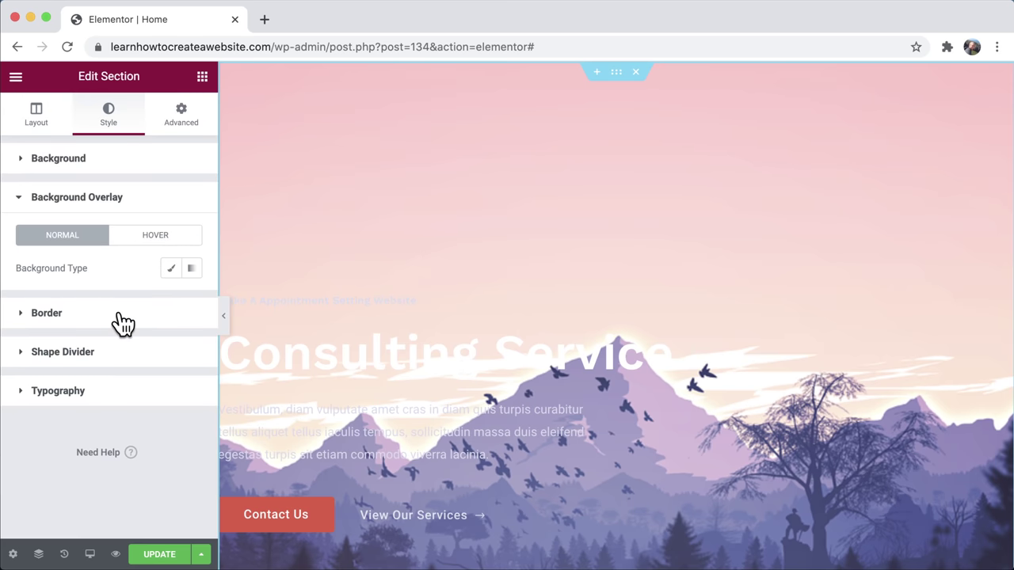
pyautogui.click(171, 269)
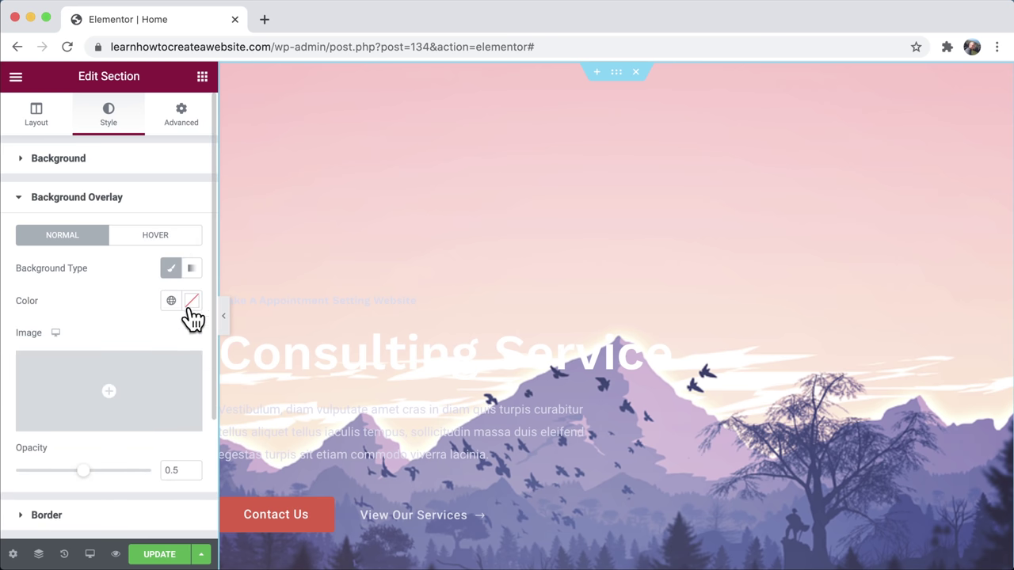
pyautogui.click(192, 301)
pyautogui.moveTo(188, 423); pyautogui.dragTo(102, 476)
pyautogui.click(78, 465)
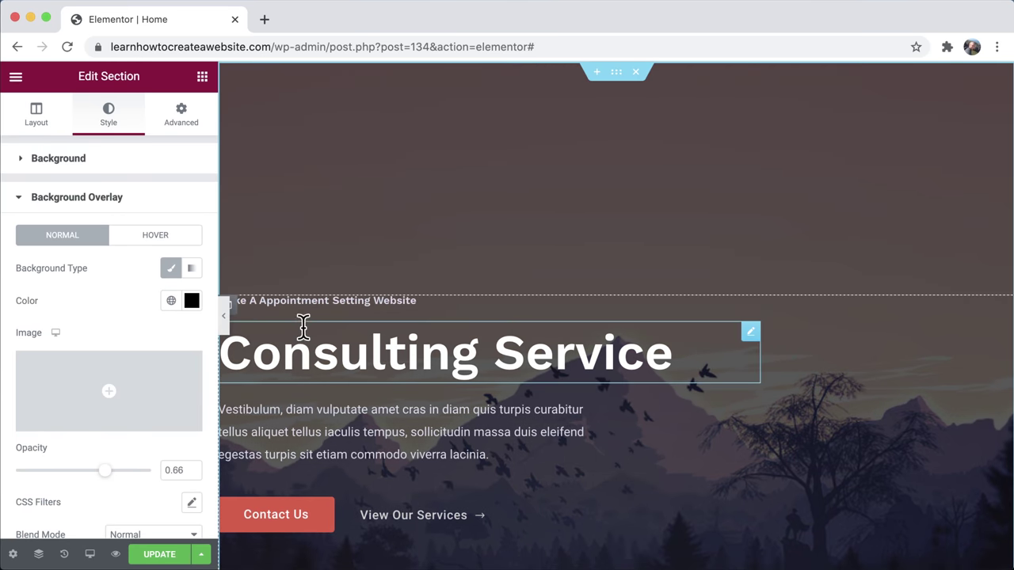
pyautogui.moveTo(150, 370)
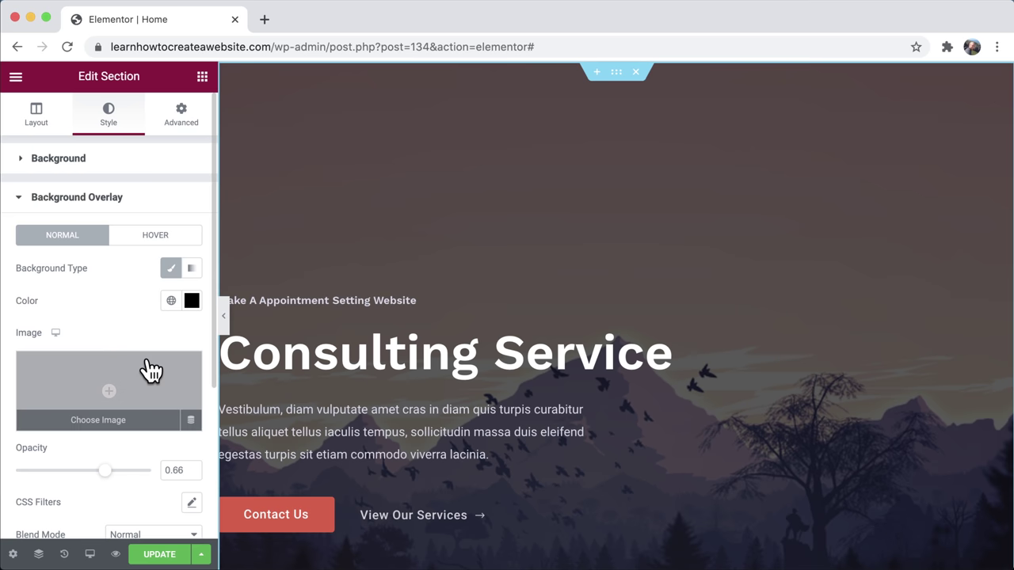
# - Replace the hero background with the purple light-ray Pixabay photo found by searching 'night sky'
pyautogui.click(58, 159)
pyautogui.moveTo(118, 328)
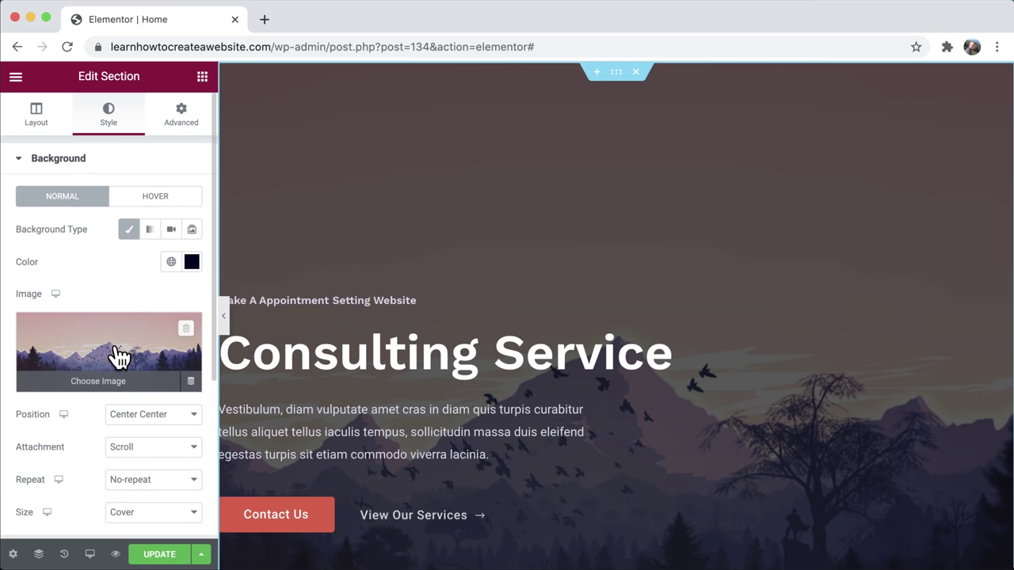
pyautogui.click(118, 356)
pyautogui.click(242, 142)
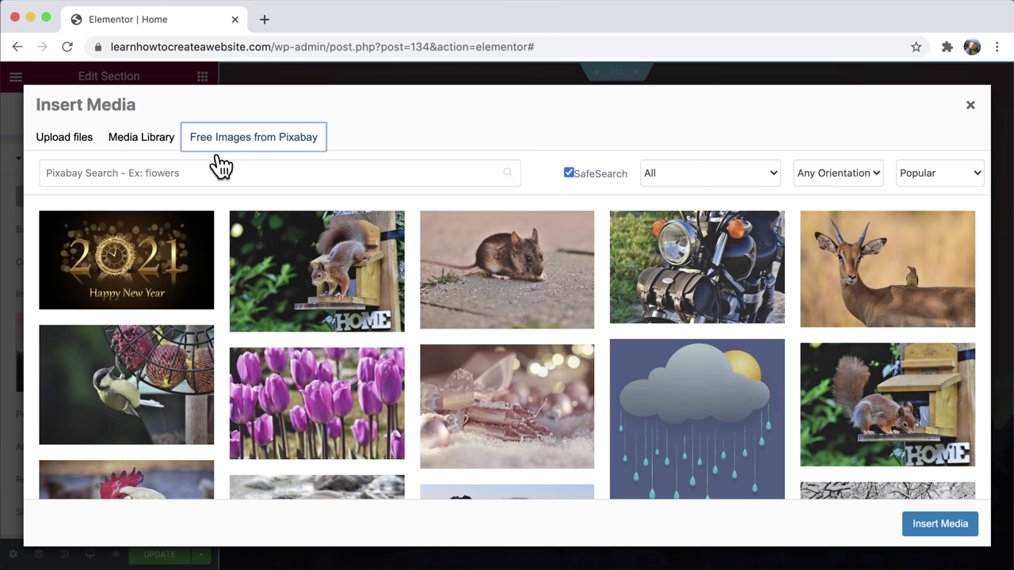
pyautogui.click(192, 168)
pyautogui.write('night sky')
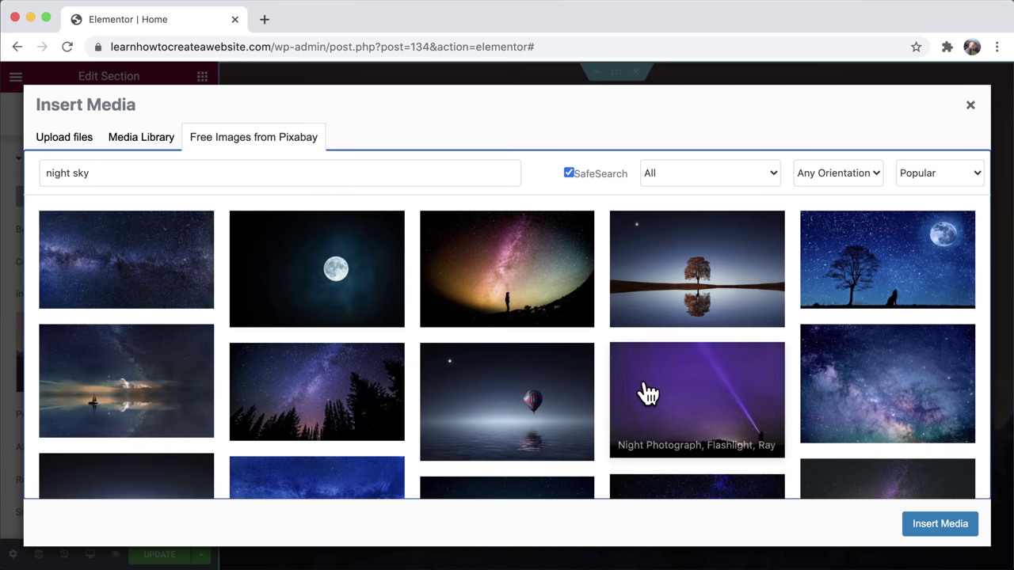
pyautogui.click(644, 389)
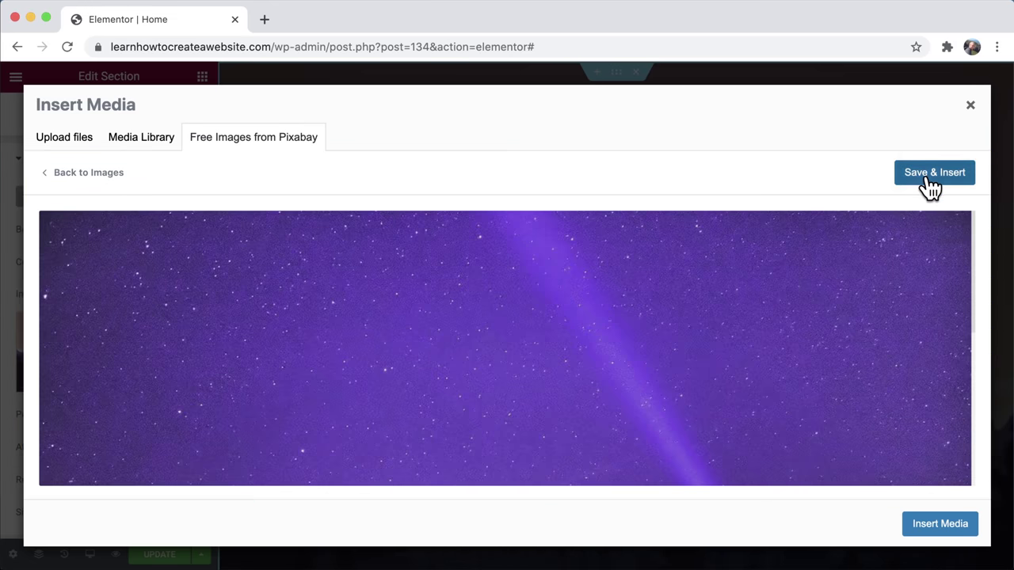
pyautogui.click(928, 179)
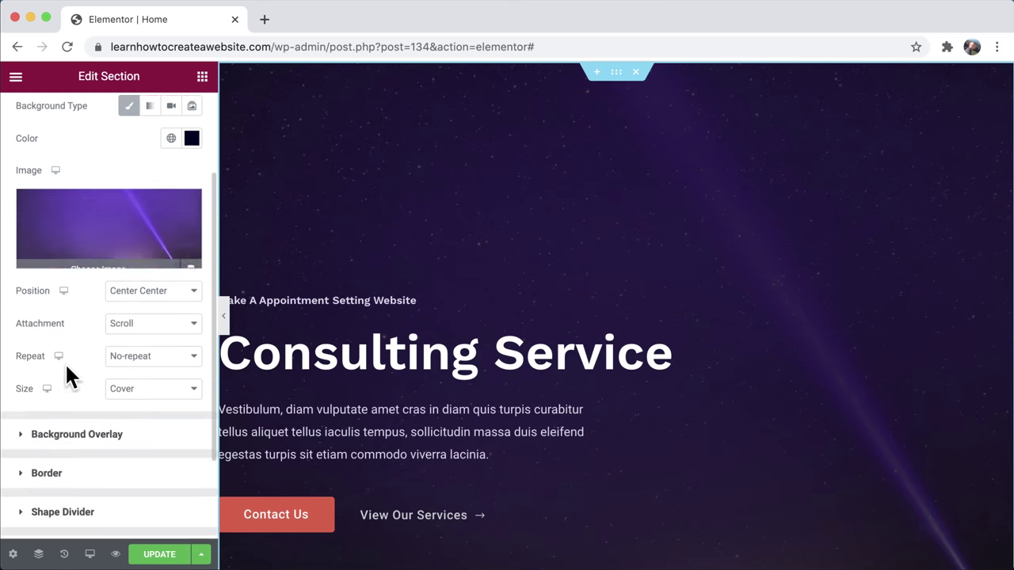
# - Lower the hero's black background overlay opacity to 0.55
pyautogui.scroll(-3, 68, 373)
pyautogui.click(90, 319)
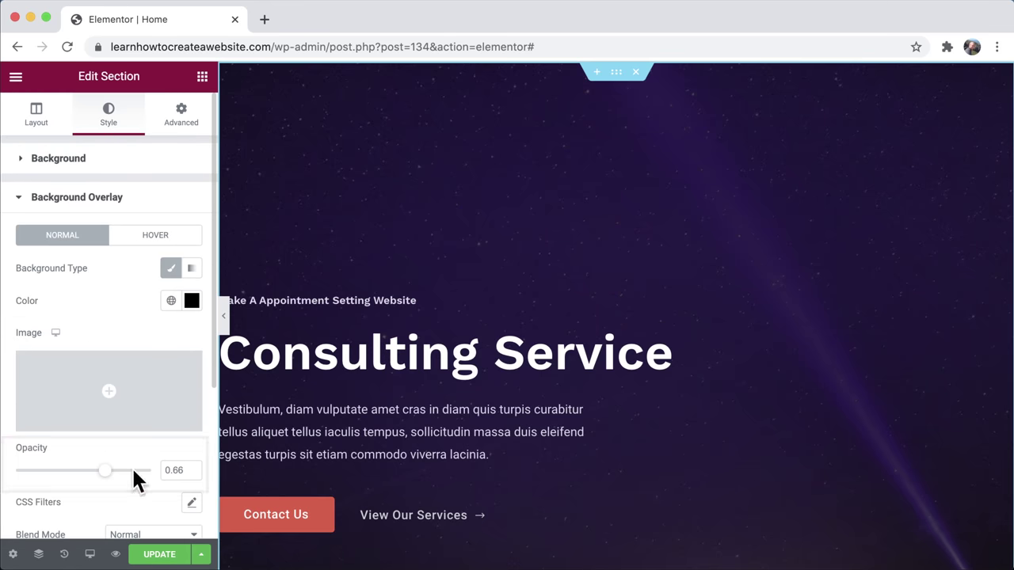
pyautogui.moveTo(103, 472)
pyautogui.mouseDown()
pyautogui.moveTo(14, 470)
pyautogui.moveTo(92, 474)
pyautogui.moveTo(91, 483)
pyautogui.mouseUp()
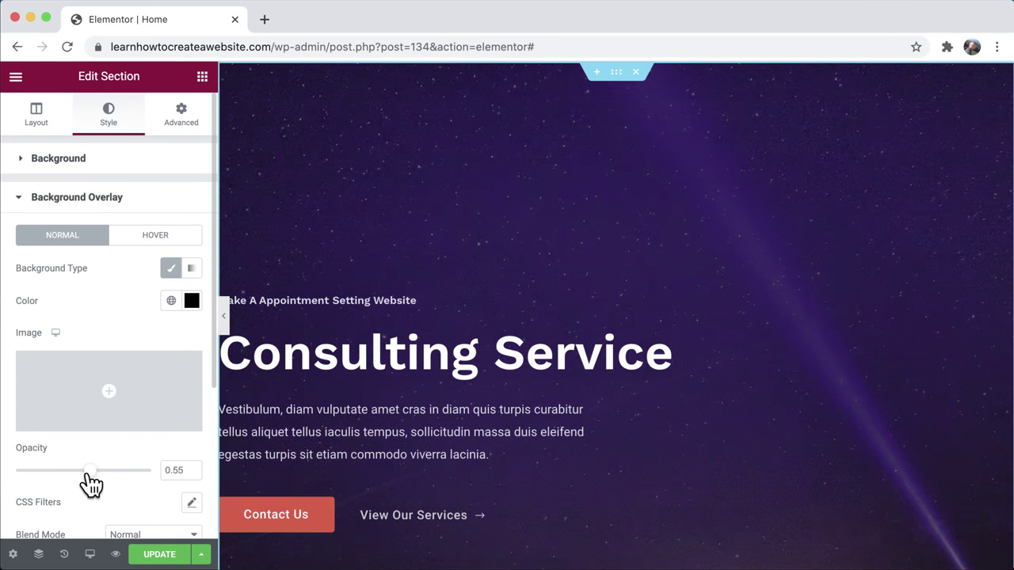
pyautogui.scroll(-3, 645, 383)
pyautogui.scroll(3, 645, 383)
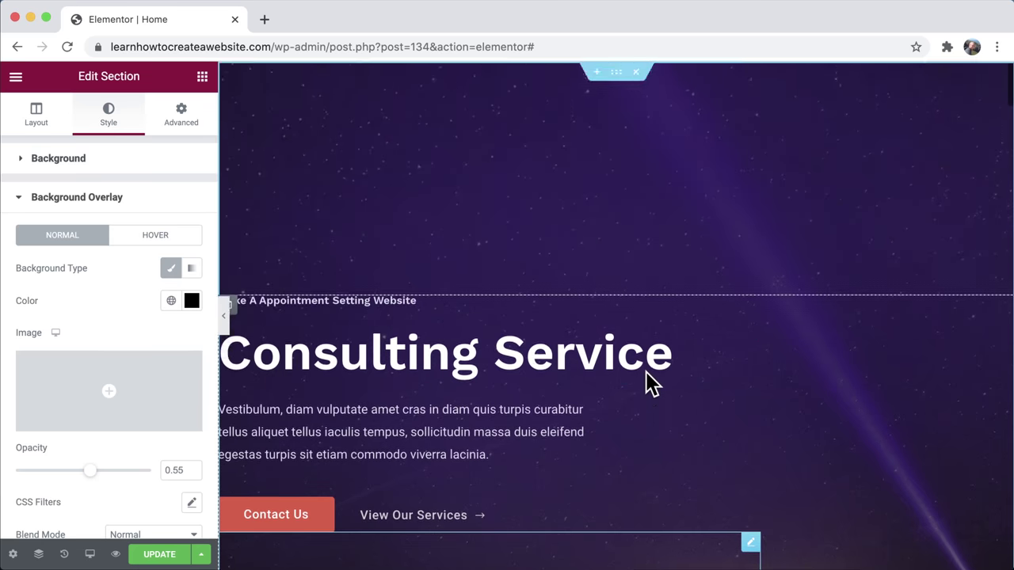
# - Scroll down to the Why Choose Us feature cards and show Elementor's Basic widgets list
pyautogui.scroll(-10, 646, 372)
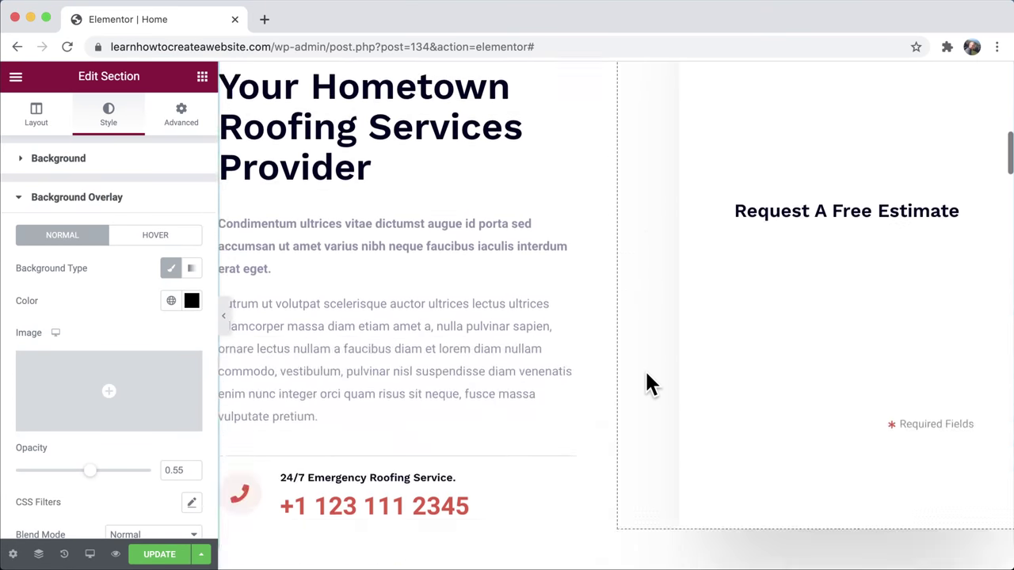
pyautogui.scroll(-1, 645, 383)
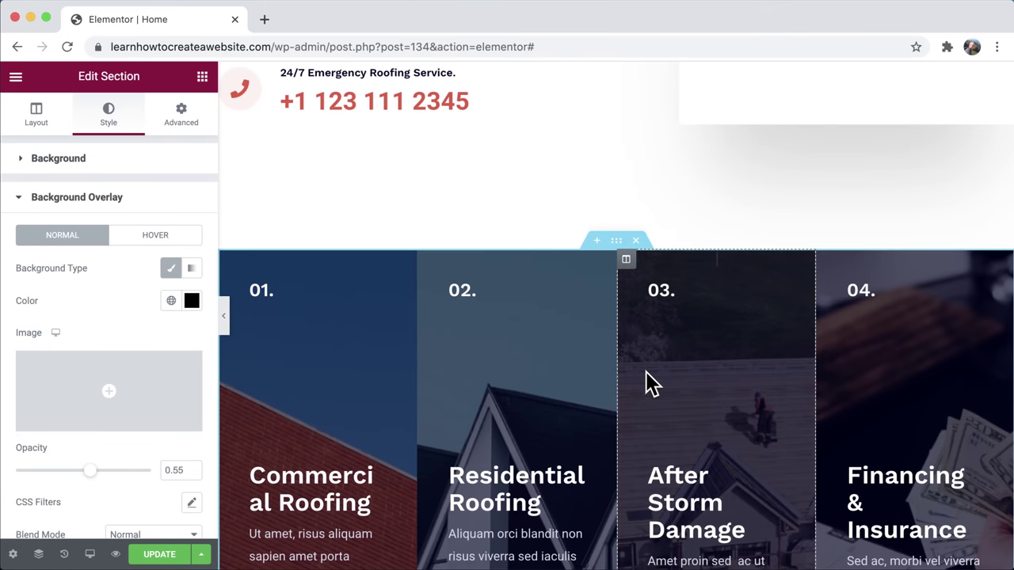
pyautogui.scroll(-9, 645, 383)
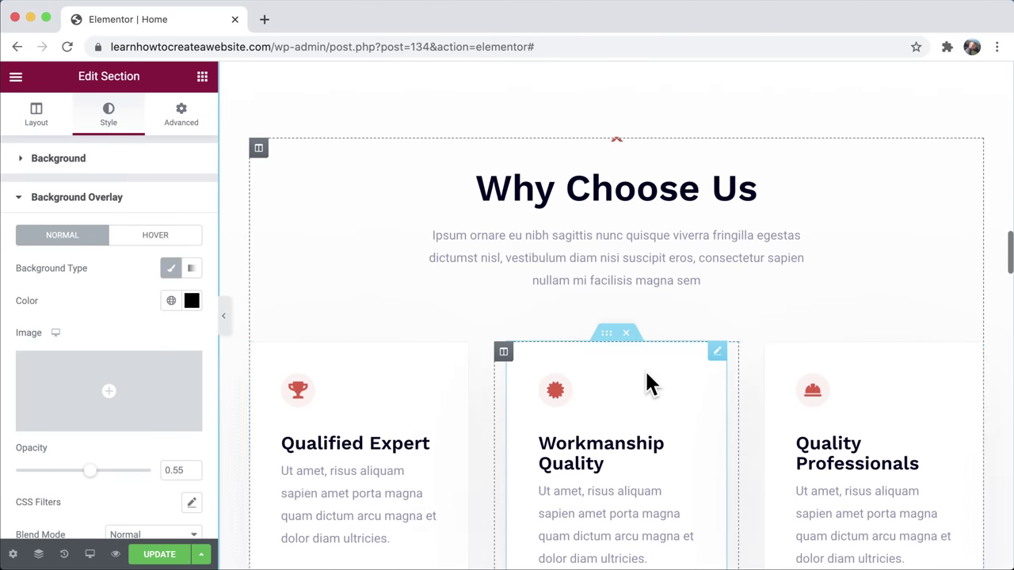
pyautogui.scroll(-3, 475, 341)
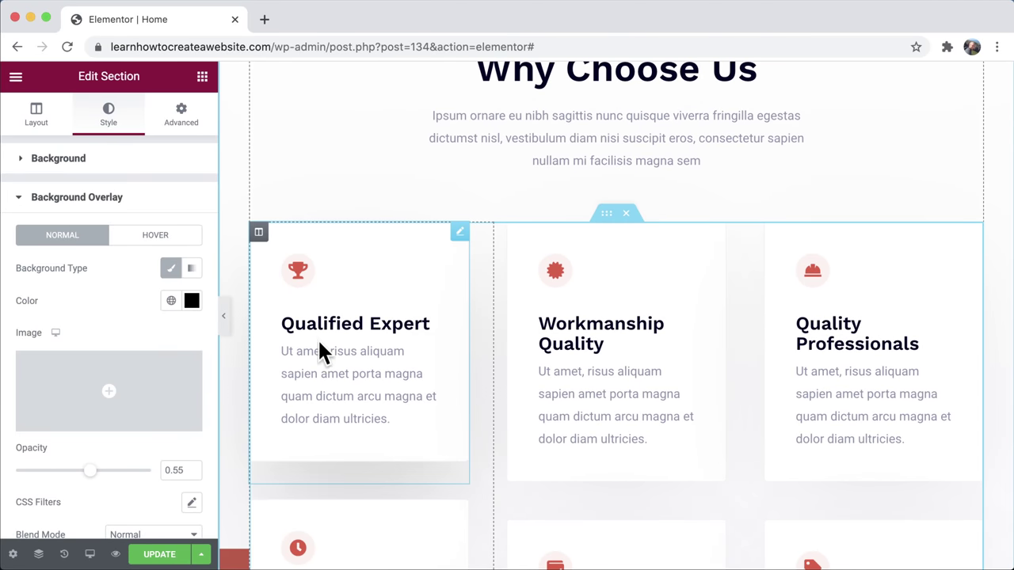
pyautogui.click(203, 77)
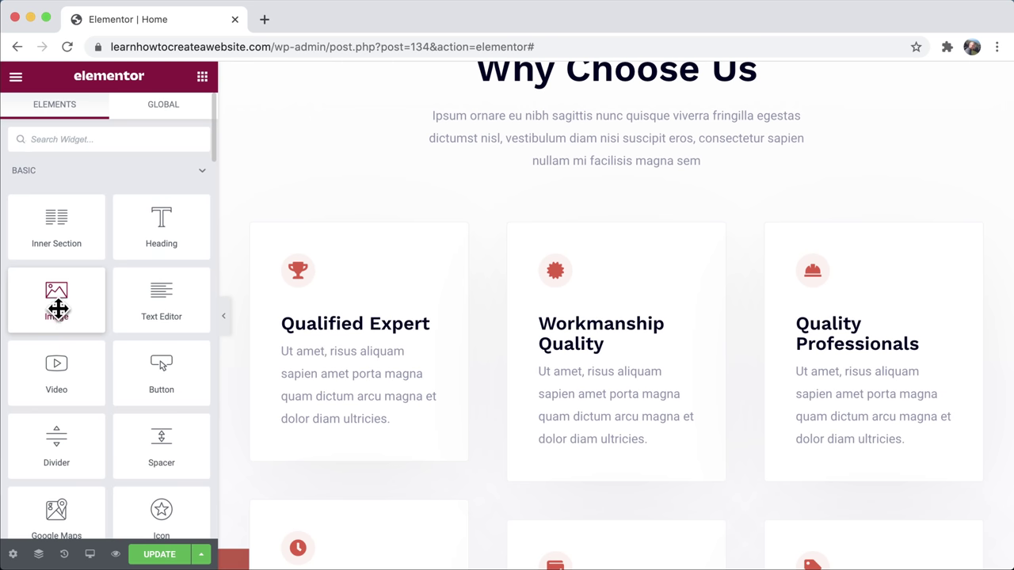
# - Place an Image widget under the Why Choose Us heading and narrow its width
pyautogui.moveTo(61, 309); pyautogui.dragTo(627, 112)
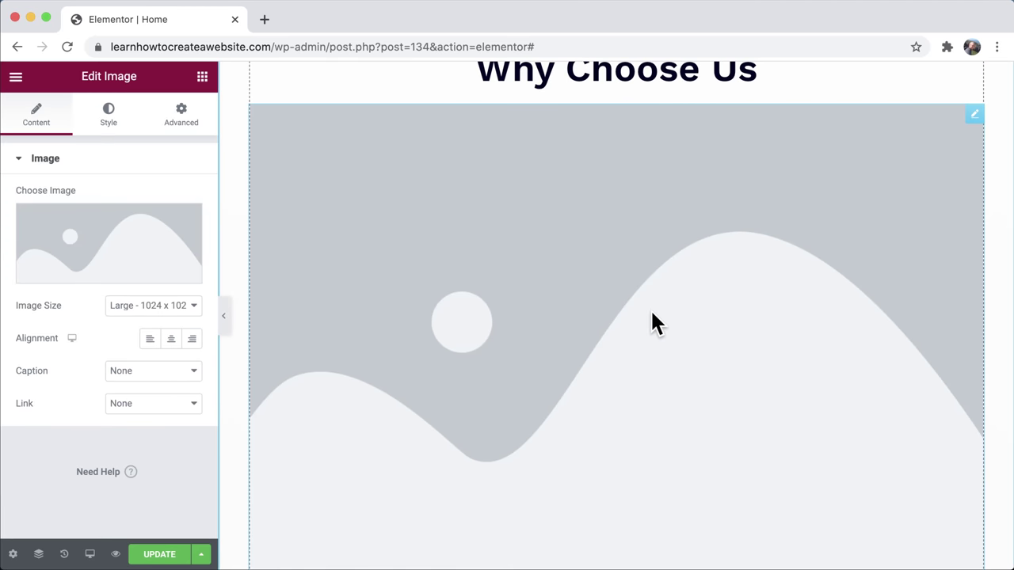
pyautogui.click(108, 115)
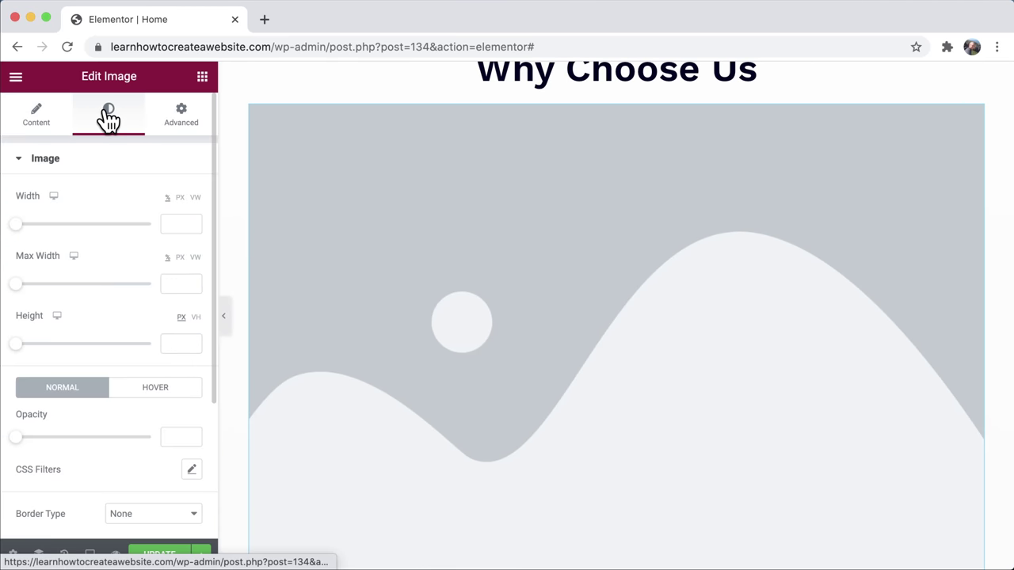
pyautogui.moveTo(17, 228); pyautogui.dragTo(135, 229)
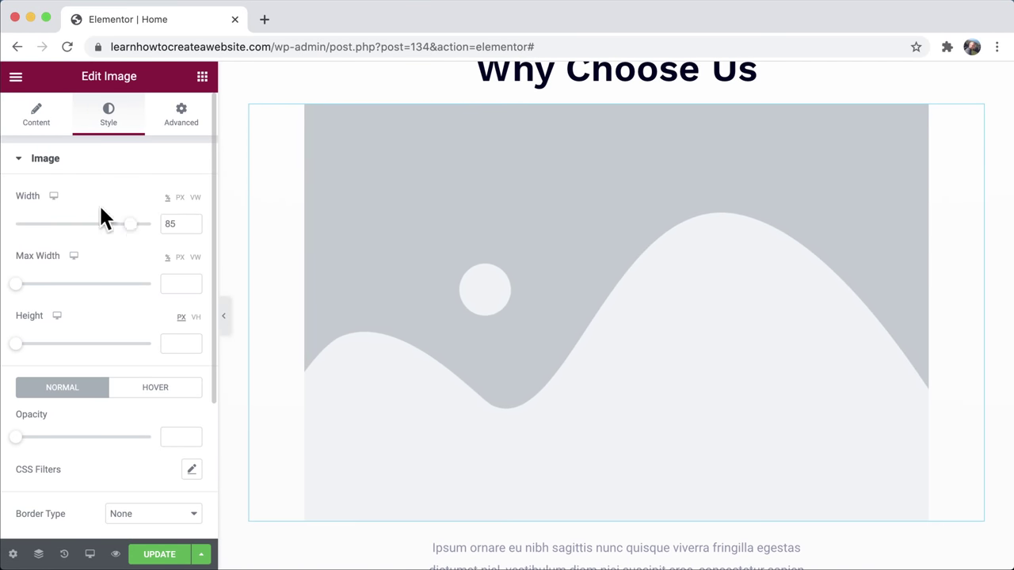
# - Insert the Pixabay photo of the deer with a bird on its back
pyautogui.click(30, 120)
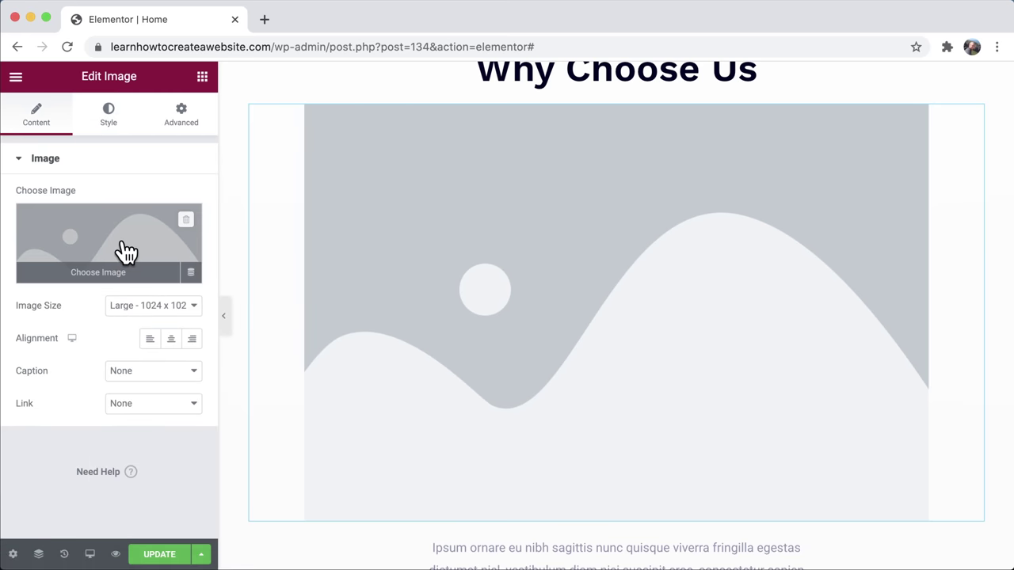
pyautogui.click(125, 252)
pyautogui.click(250, 141)
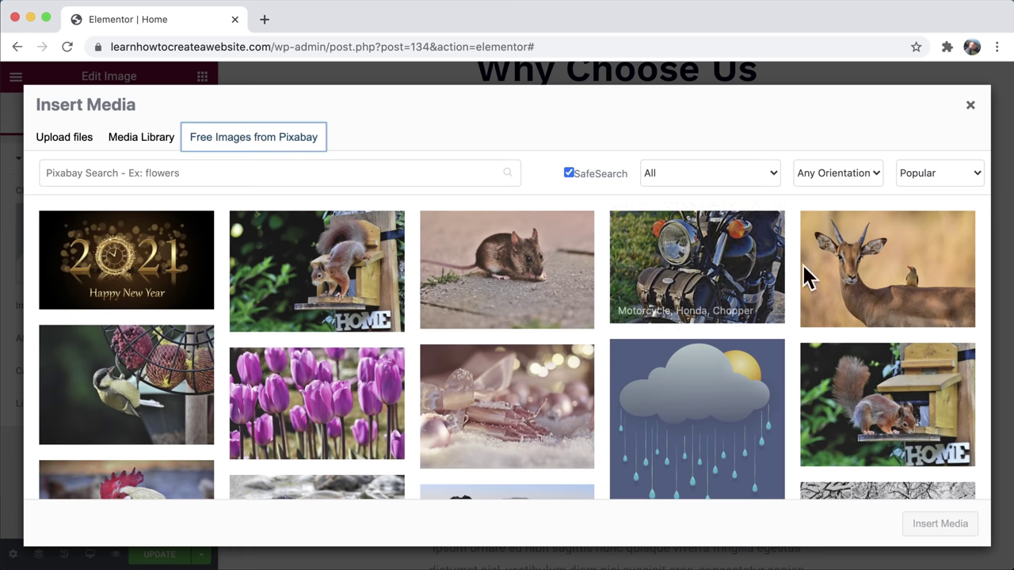
pyautogui.click(849, 248)
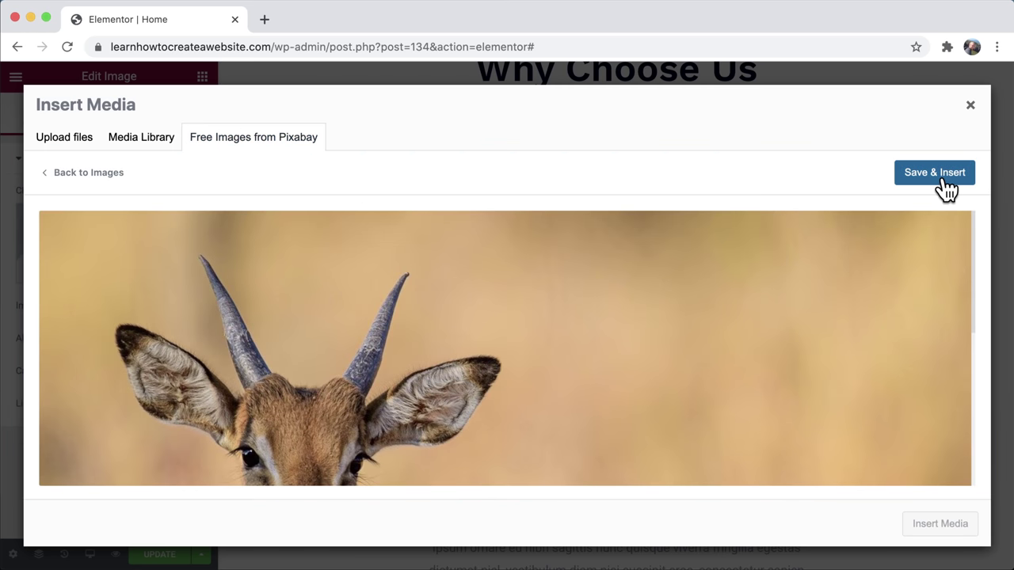
pyautogui.click(944, 179)
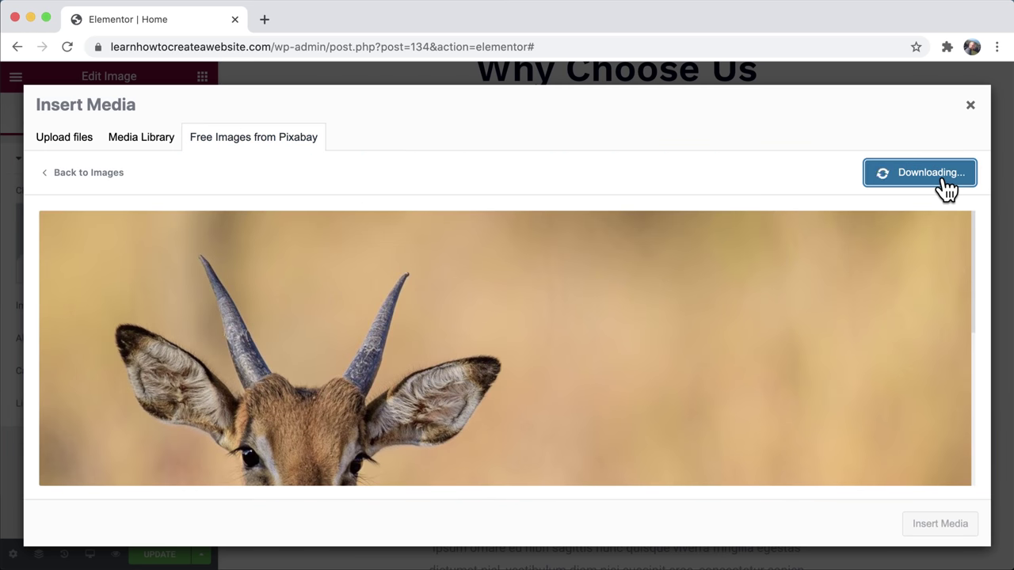
pyautogui.scroll(-5, 787, 282)
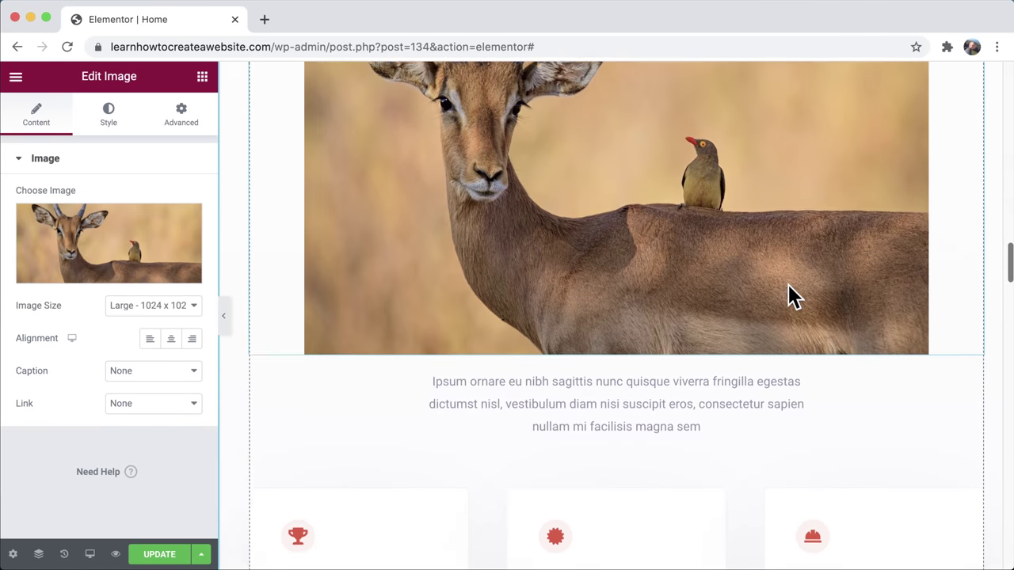
pyautogui.scroll(-1, 788, 284)
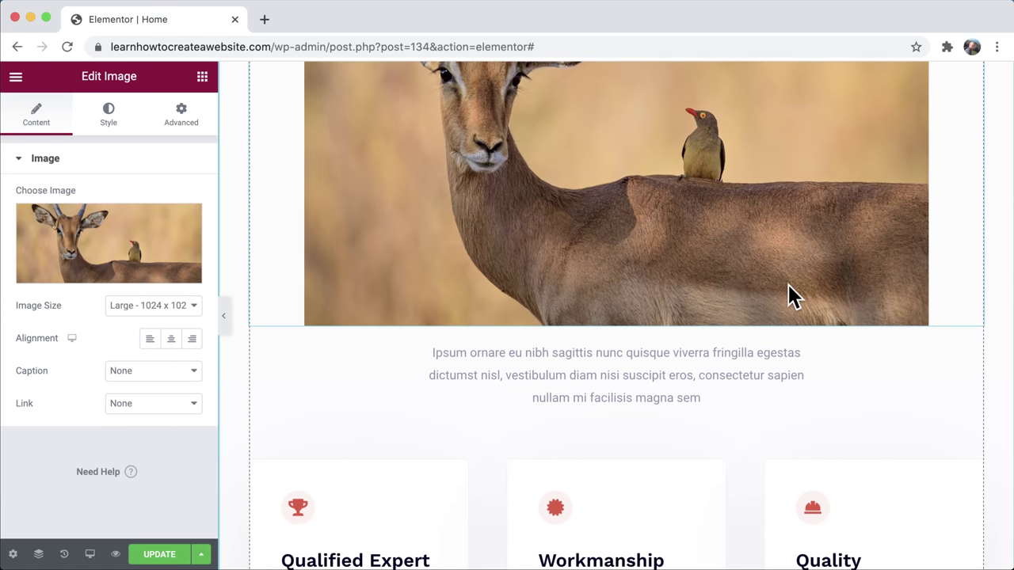
pyautogui.click(202, 76)
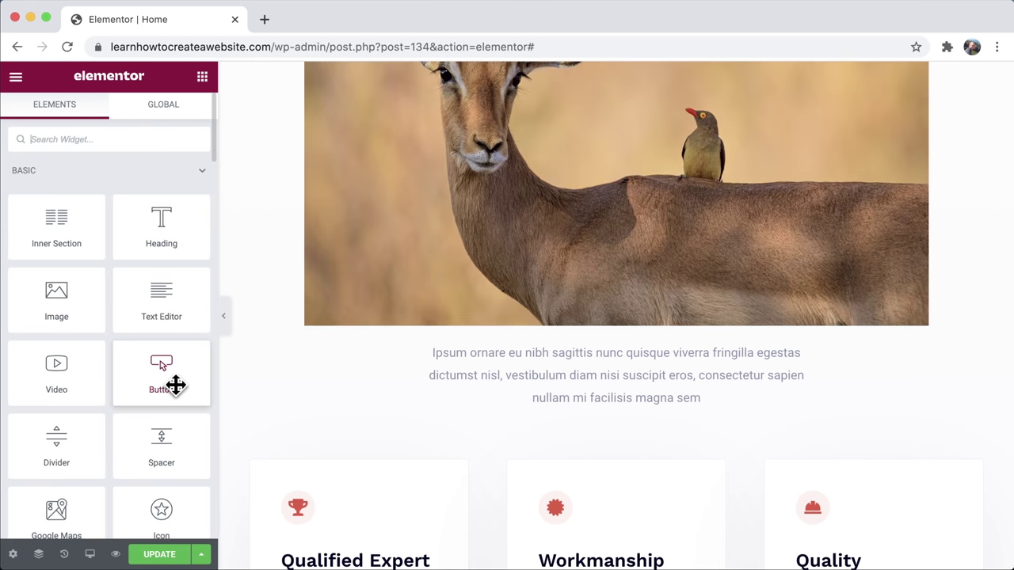
# - Drop a Button widget below the paragraph and centre the 'Click here' button
pyautogui.moveTo(175, 386); pyautogui.dragTo(654, 409)
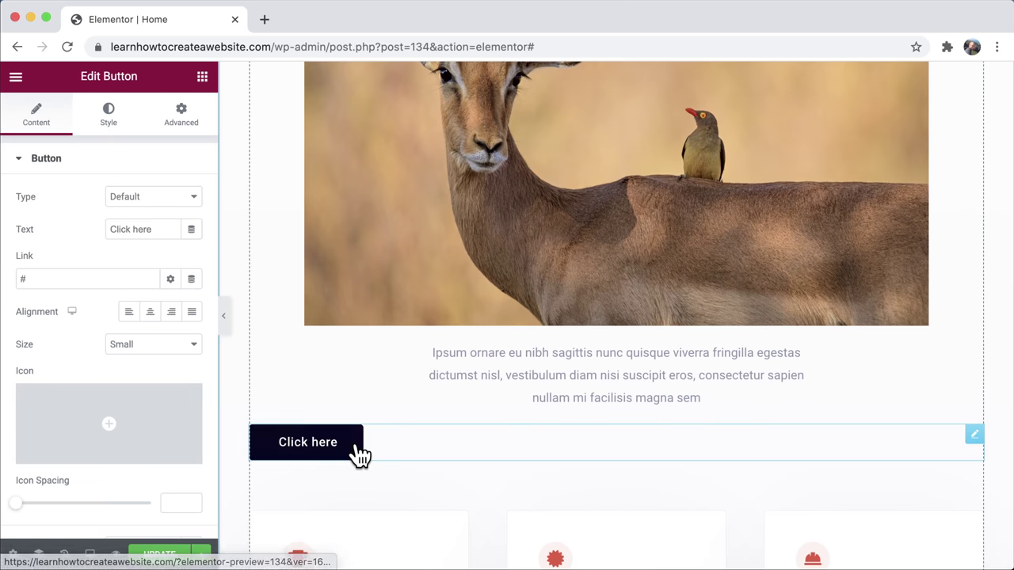
pyautogui.click(152, 316)
pyautogui.click(107, 119)
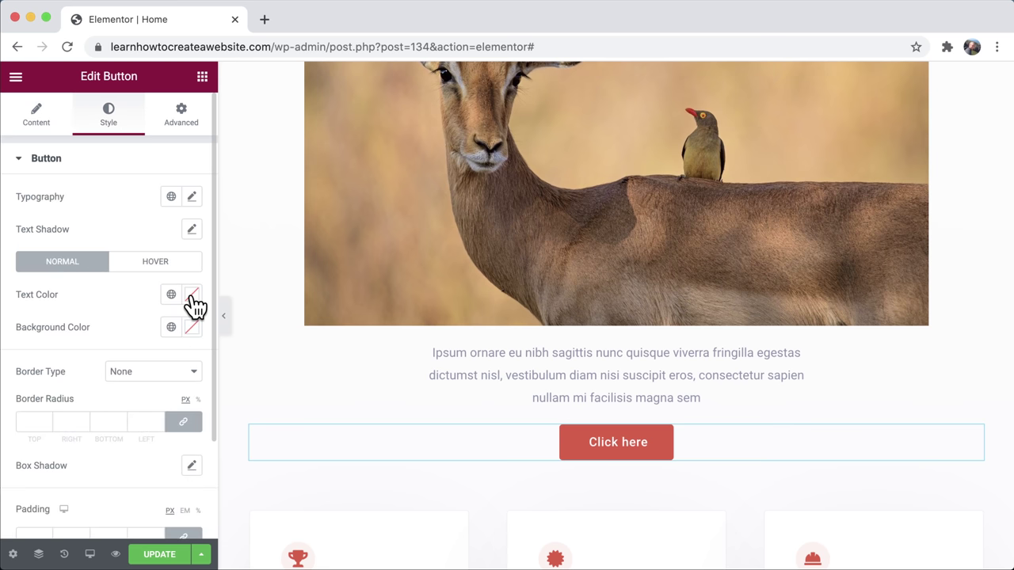
# - Change the Click here button's background from red to blue #5169EB
pyautogui.click(192, 328)
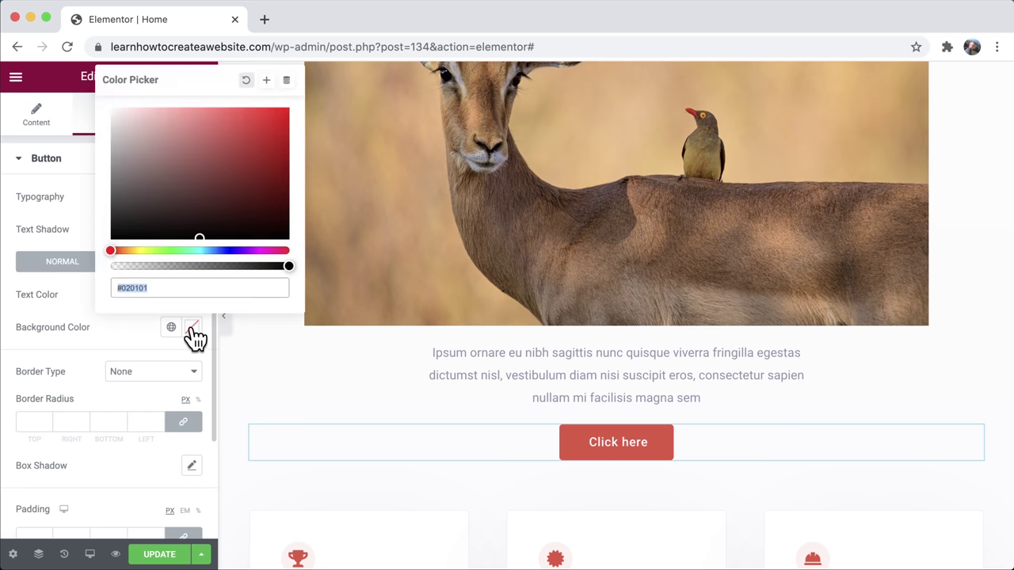
pyautogui.moveTo(200, 178); pyautogui.dragTo(250, 179)
pyautogui.moveTo(217, 251); pyautogui.dragTo(225, 250)
pyautogui.moveTo(252, 180); pyautogui.dragTo(226, 118)
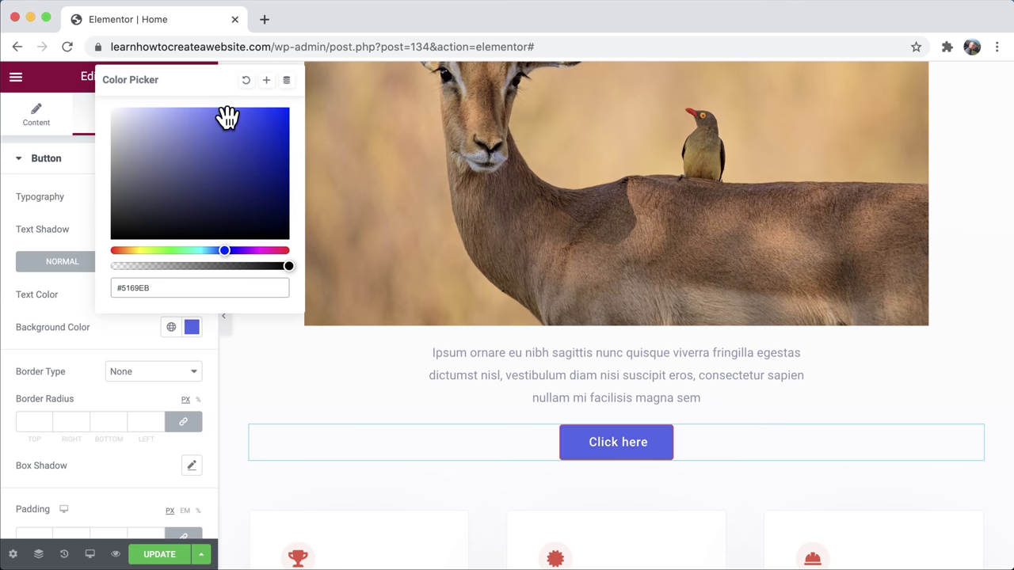
pyautogui.click(203, 79)
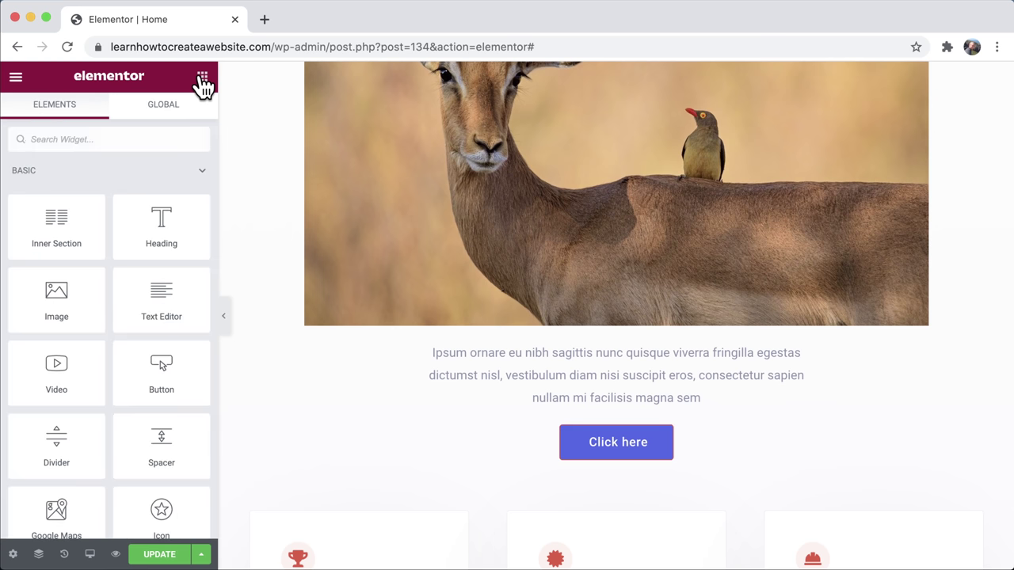
# - Add a YouTube Video widget below the button and move Qualified Expert to the middle column
pyautogui.moveTo(63, 385); pyautogui.dragTo(511, 461)
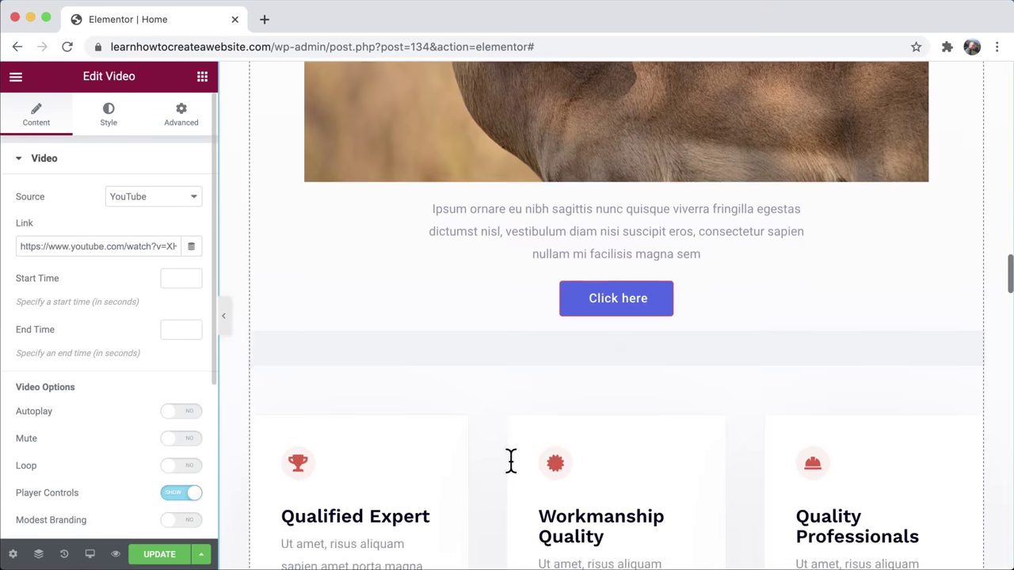
pyautogui.scroll(-3, 511, 461)
pyautogui.scroll(-3, 511, 461)
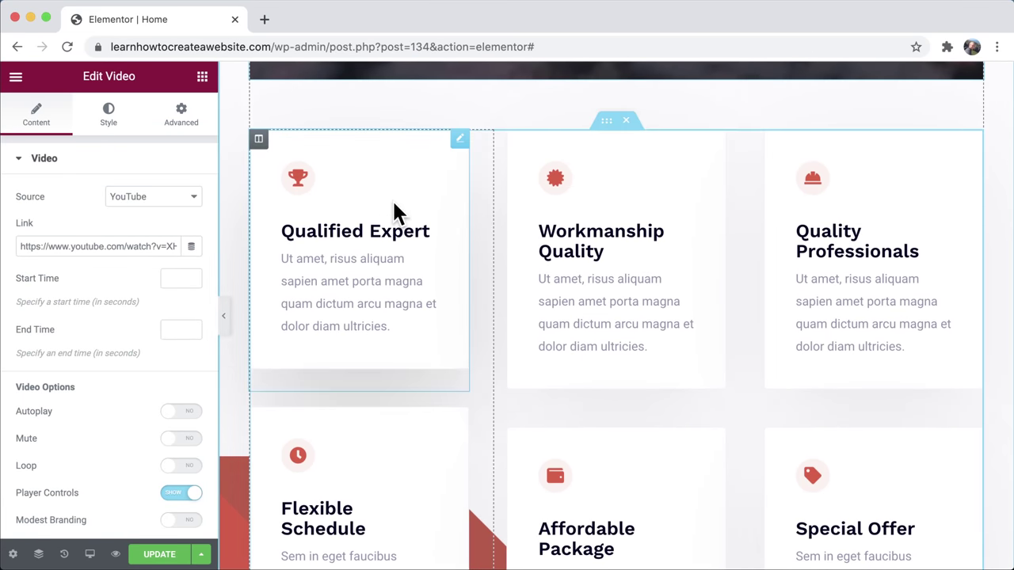
pyautogui.moveTo(259, 143); pyautogui.dragTo(580, 167)
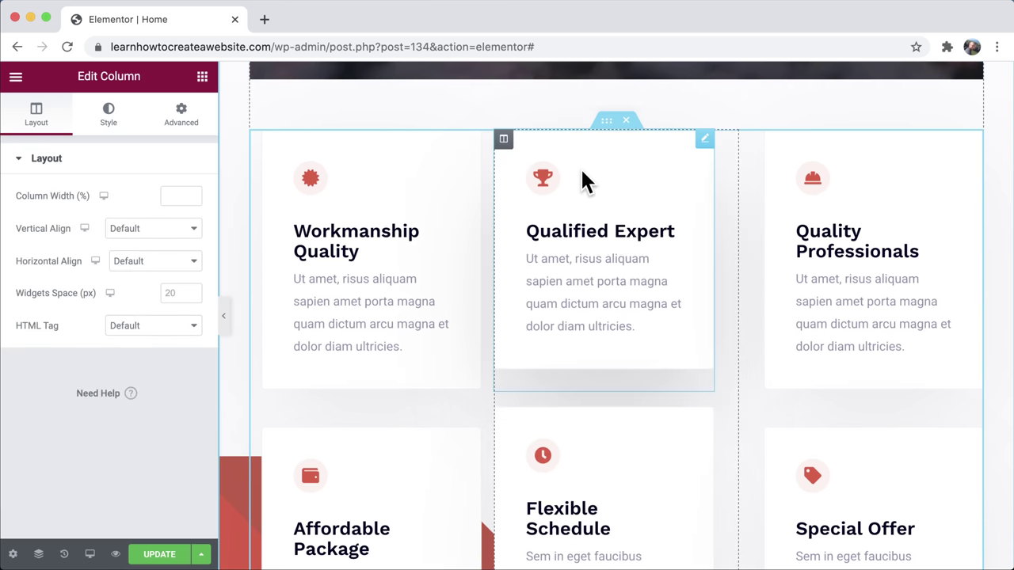
# - Change the feature-card inner section's top margin from 44 to 40 px and bottom to 50 px
pyautogui.click(607, 123)
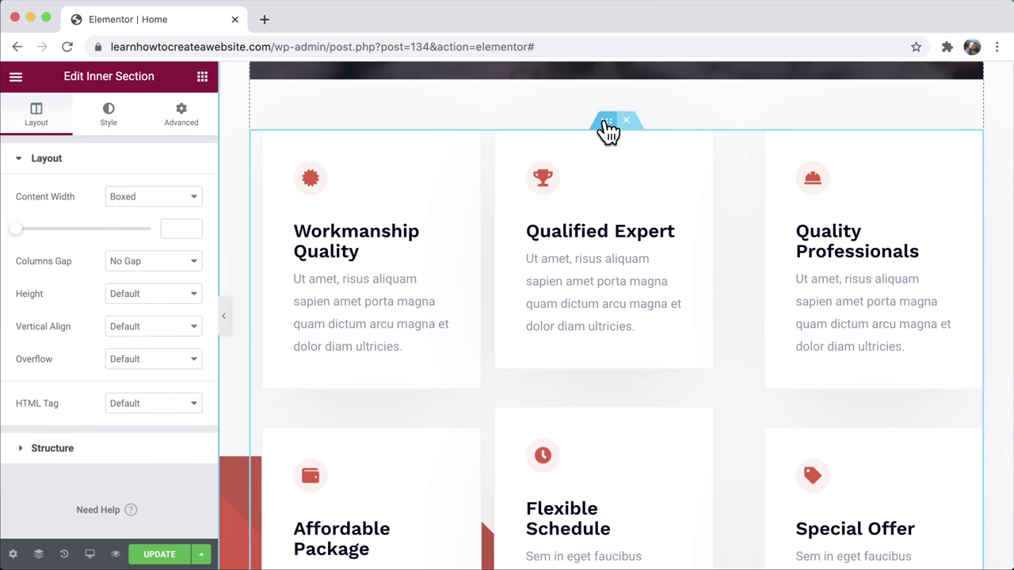
pyautogui.click(194, 134)
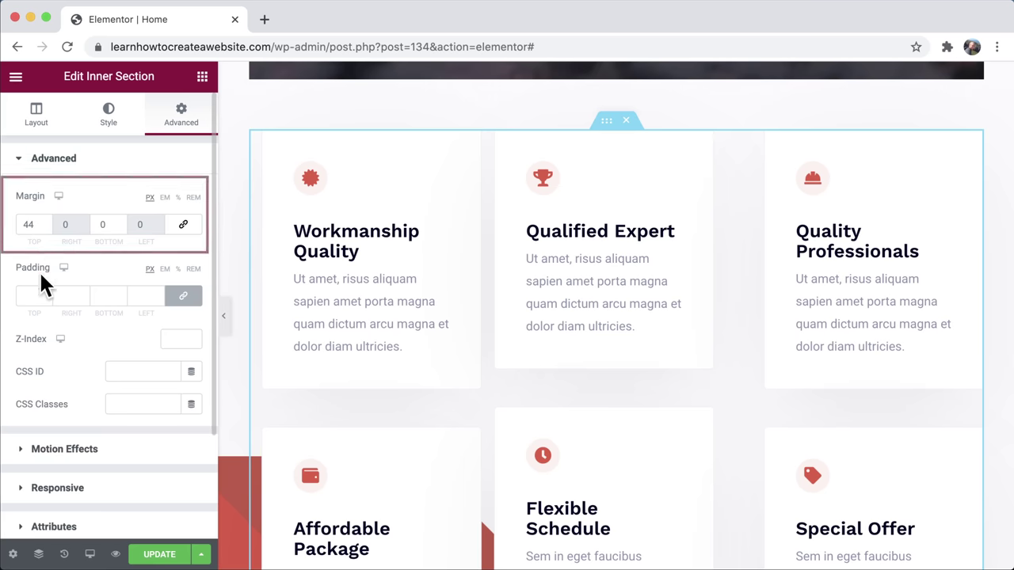
pyautogui.doubleClick(29, 224)
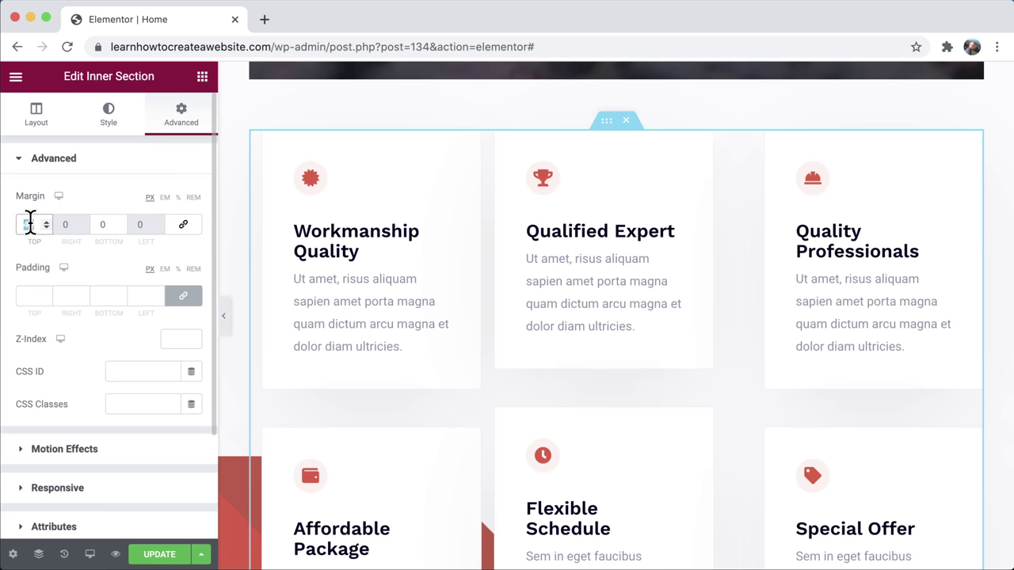
pyautogui.write('100')
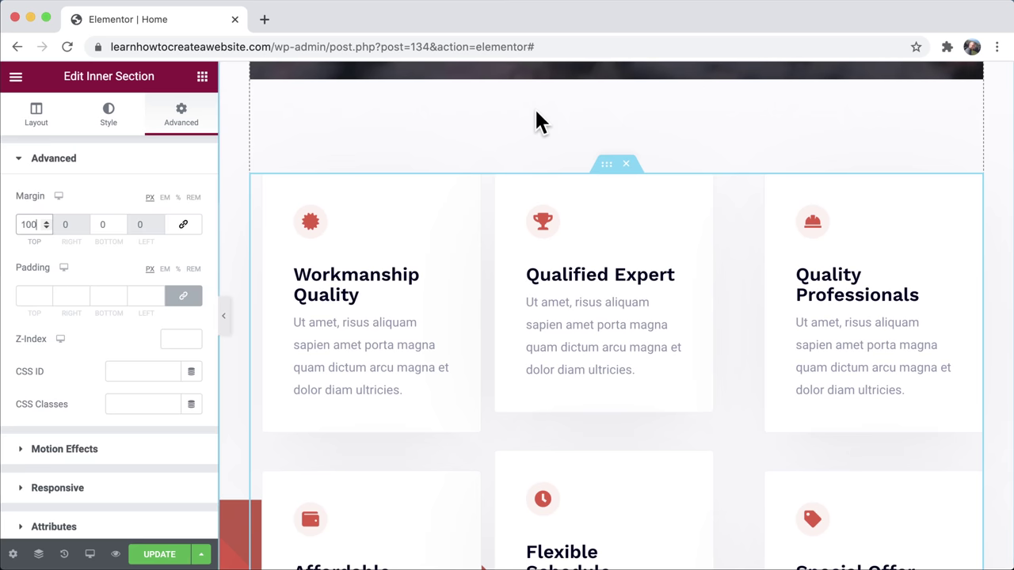
pyautogui.write('40')
pyautogui.scroll(-3, 492, 340)
pyautogui.scroll(1, 491, 340)
pyautogui.scroll(-1, 491, 340)
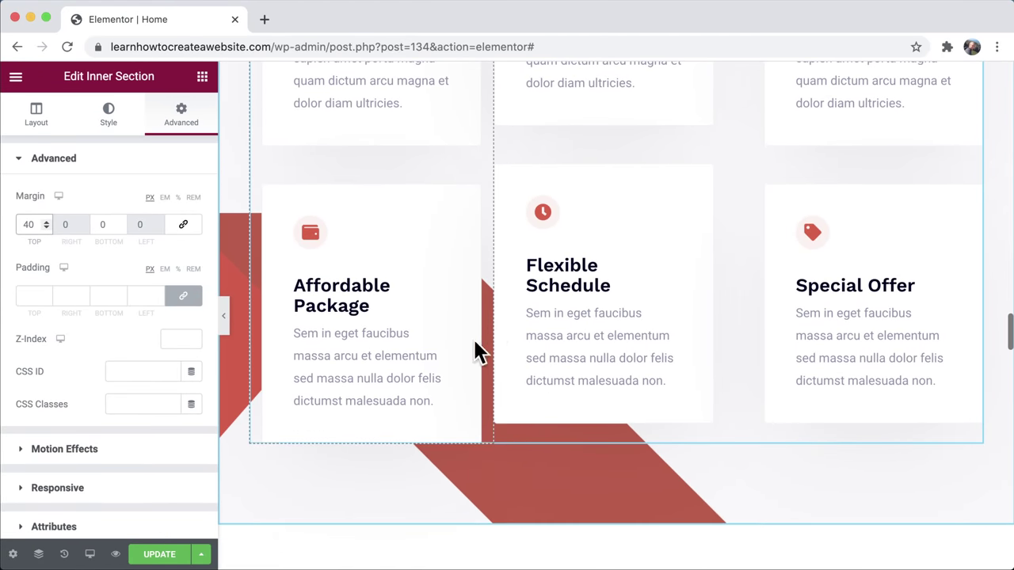
pyautogui.click(100, 222)
pyautogui.write('50')
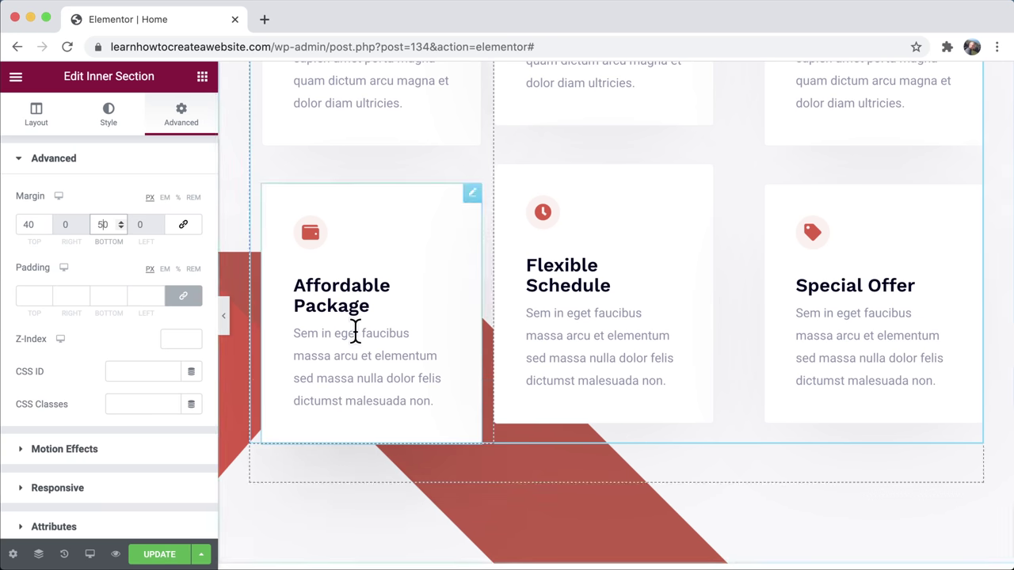
pyautogui.scroll(-4, 356, 333)
pyautogui.scroll(1, 545, 293)
pyautogui.scroll(15, 545, 282)
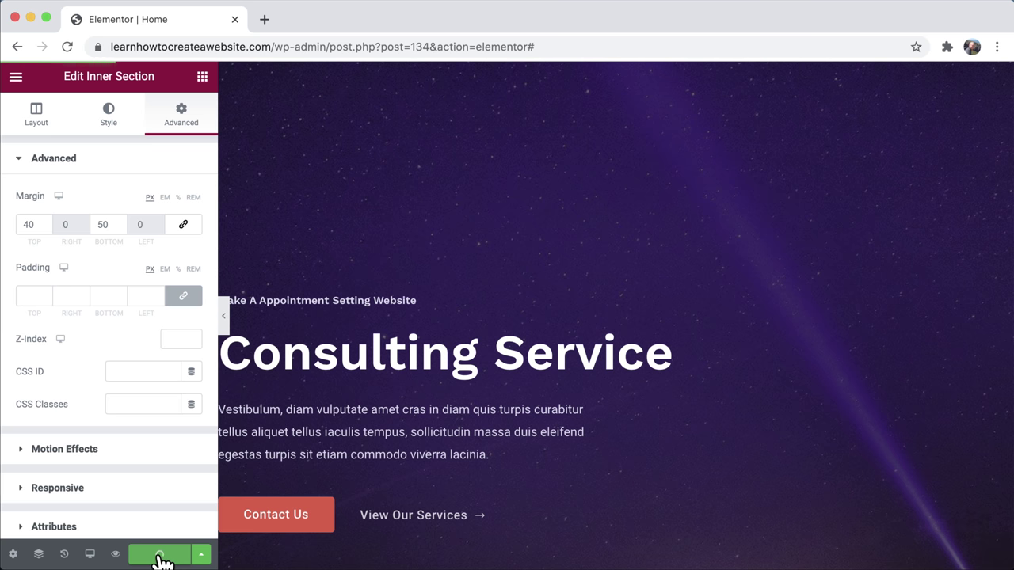
# - Preview the page, close the editor tab, and load the homepage without preview parameters
pyautogui.click(119, 555)
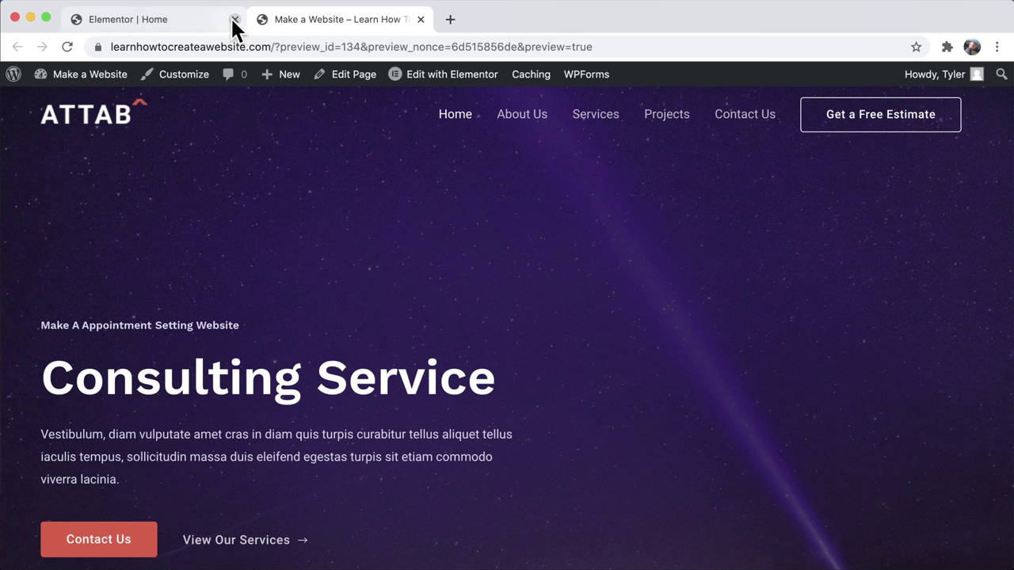
pyautogui.click(234, 19)
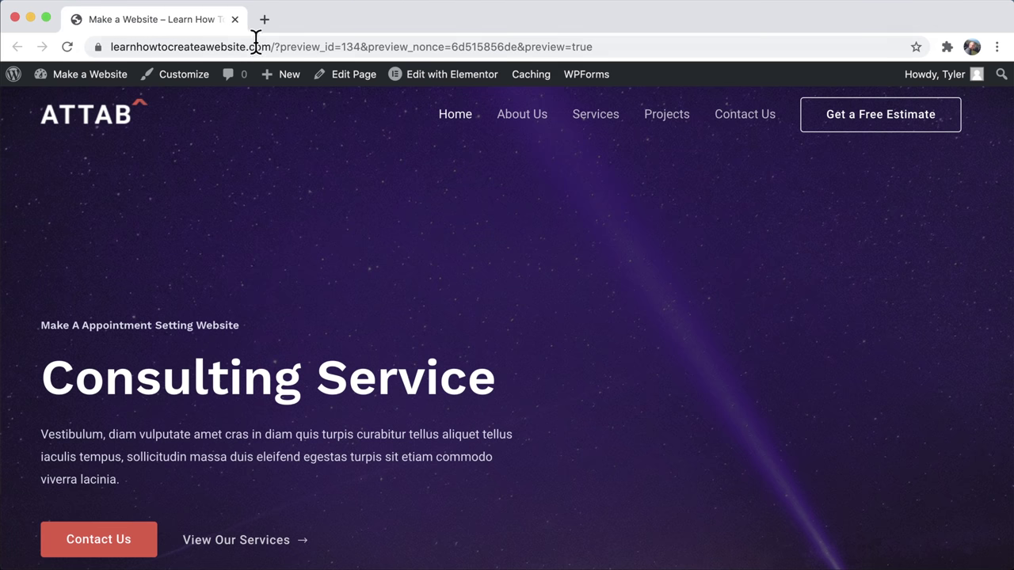
pyautogui.moveTo(272, 47); pyautogui.dragTo(684, 63)
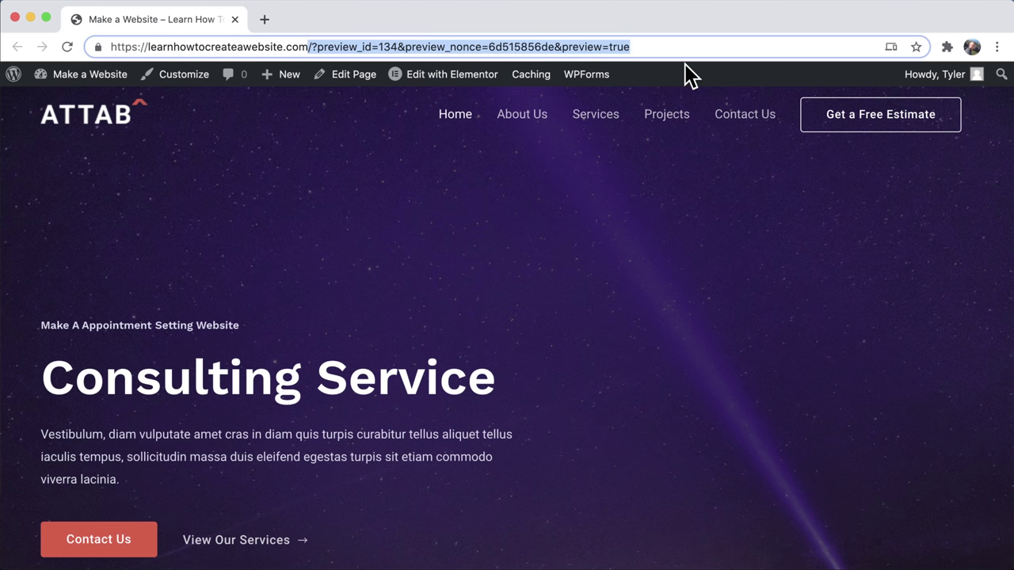
pyautogui.press('BackSpace')
pyautogui.press('Return')
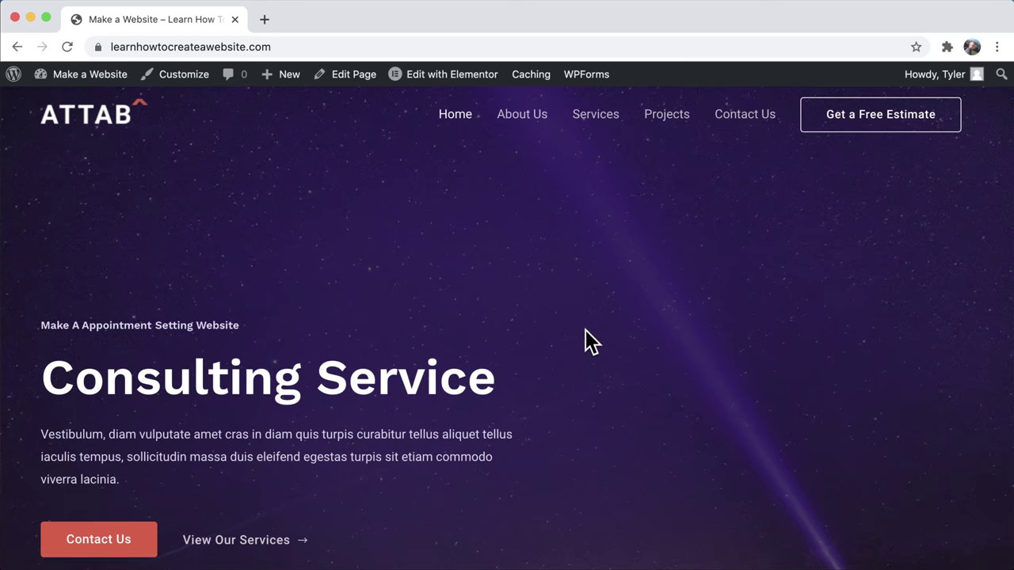
# - Scroll through the live homepage to review the Consulting Service hero and sections
pyautogui.scroll(-10, 586, 332)
pyautogui.scroll(-15, 586, 332)
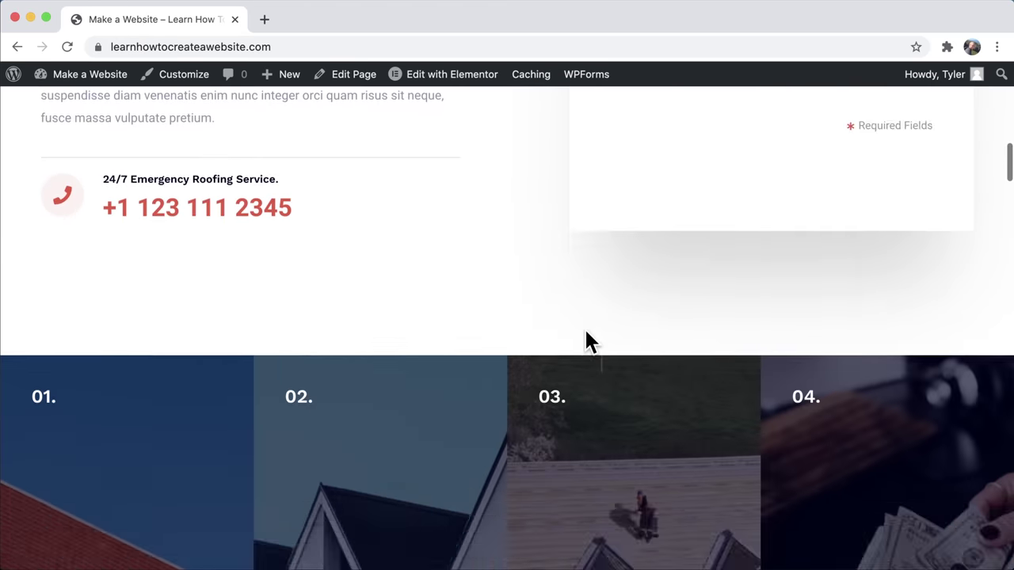
pyautogui.scroll(-5, 587, 332)
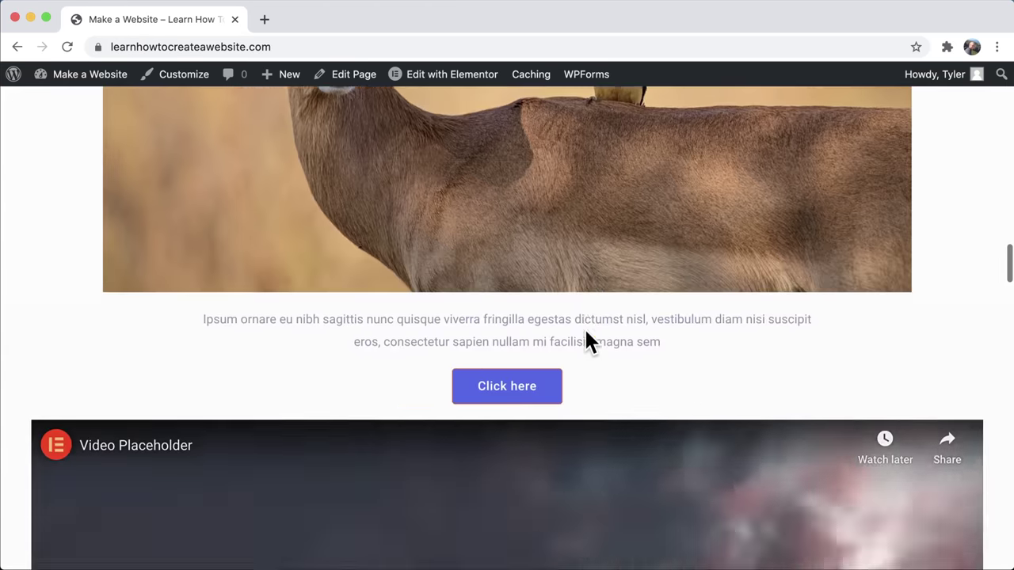
pyautogui.scroll(5, 586, 333)
pyautogui.scroll(20, 586, 330)
pyautogui.scroll(3, 590, 343)
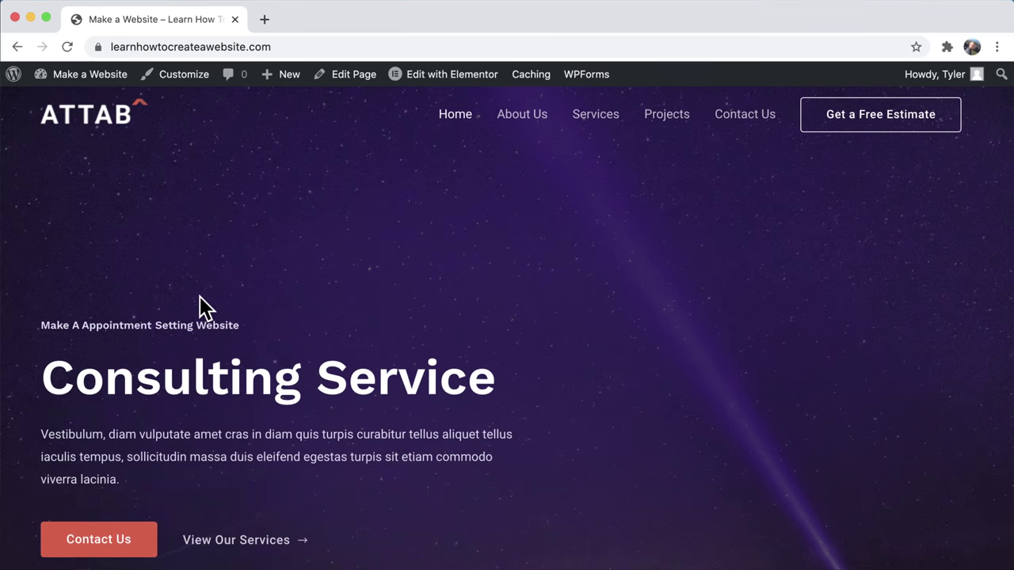
pyautogui.scroll(-10, 200, 296)
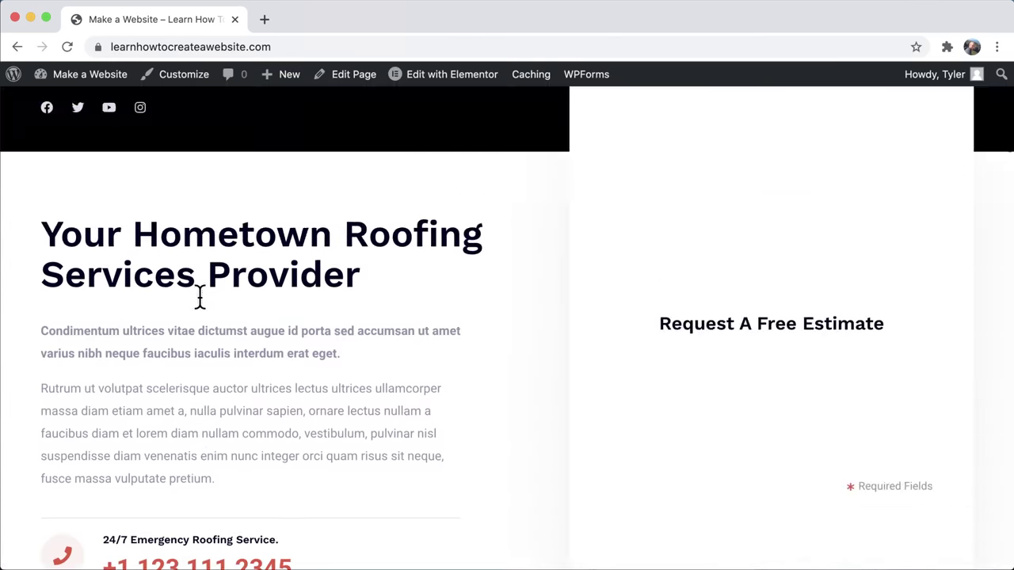
pyautogui.scroll(12, 200, 296)
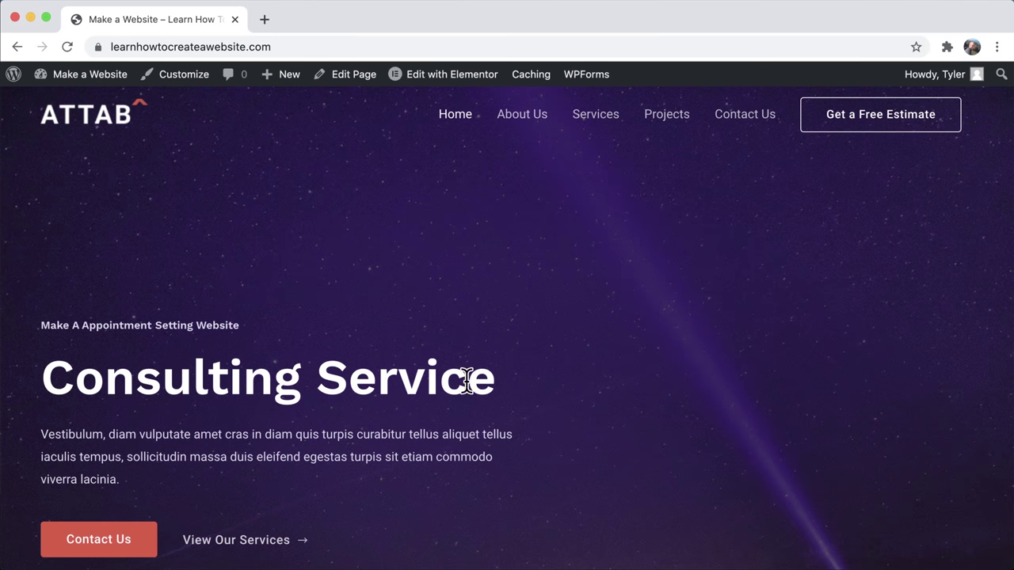
pyautogui.scroll(-15, 466, 381)
pyautogui.scroll(10, 466, 381)
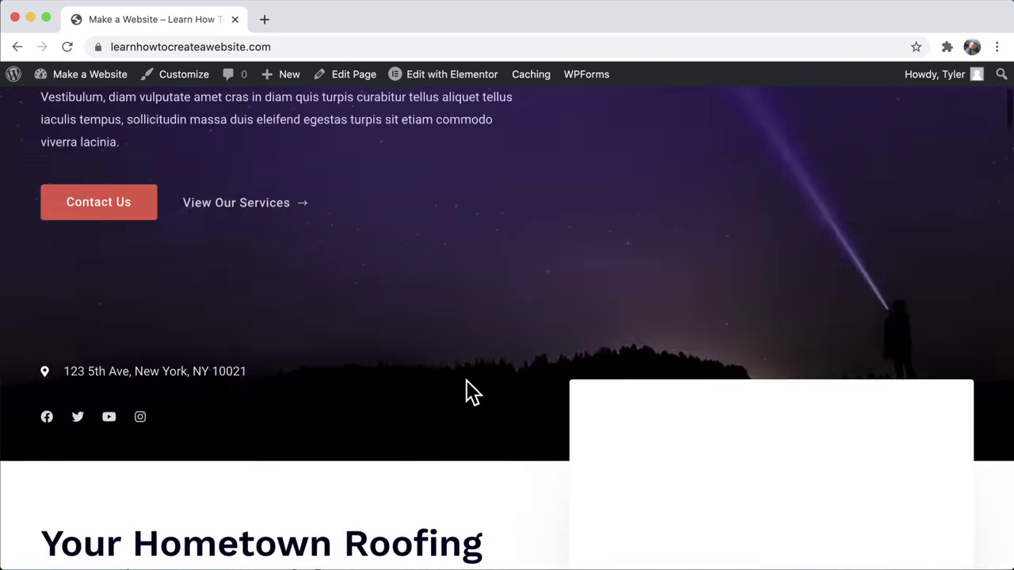
pyautogui.scroll(5, 466, 380)
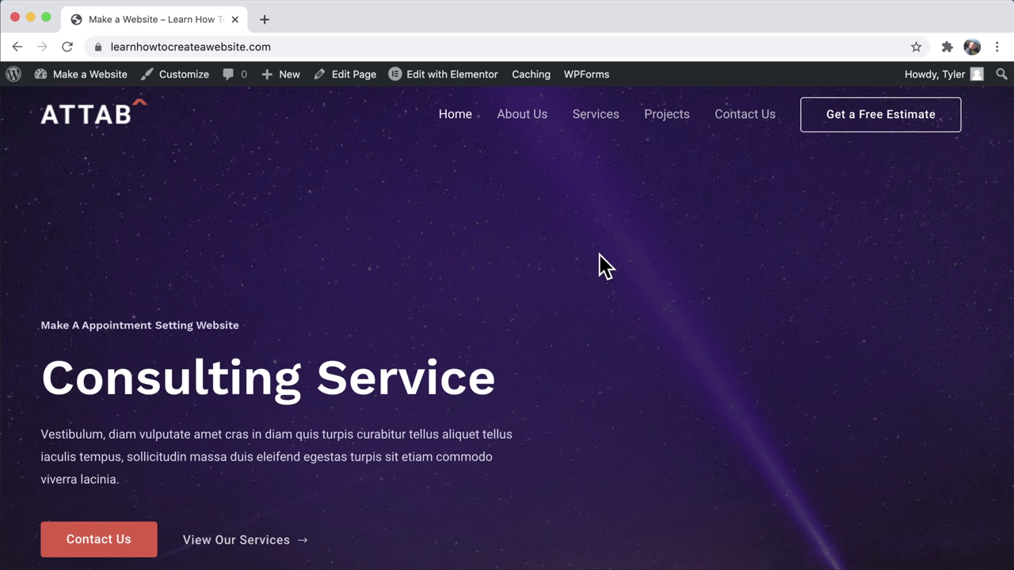
pyautogui.scroll(-10, 599, 254)
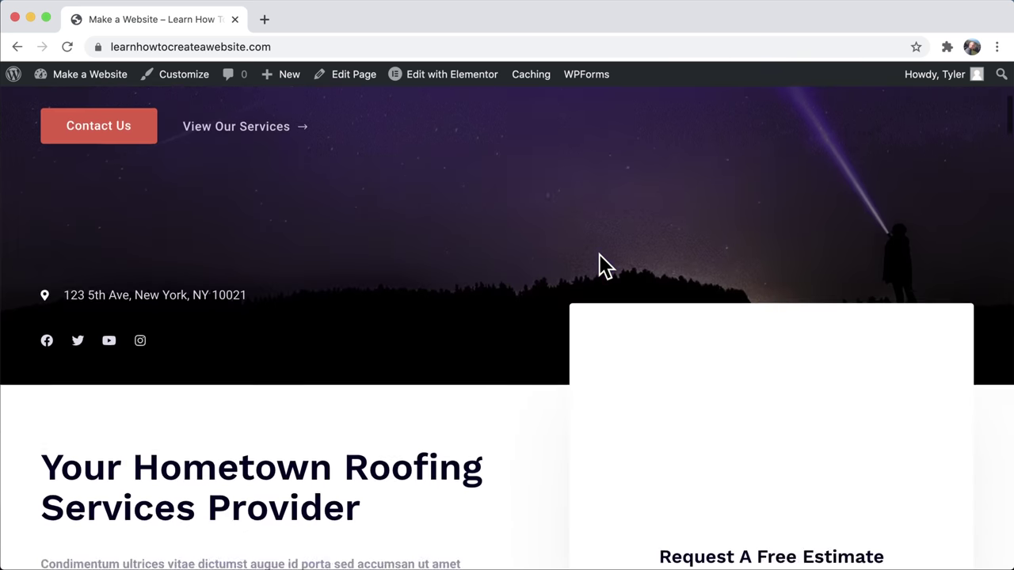
pyautogui.scroll(10, 599, 254)
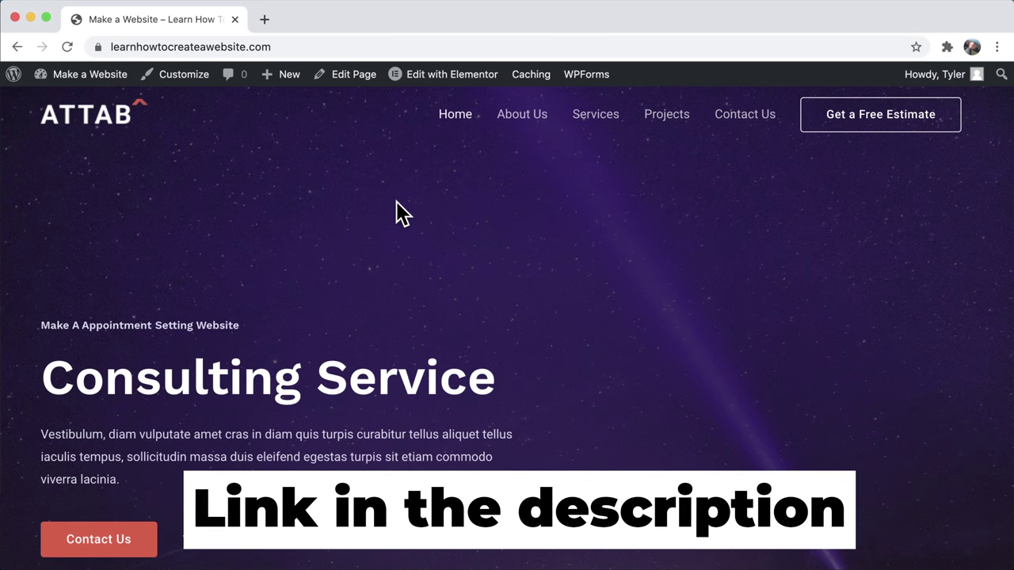
# - Download Appointment-Templates.zip from its URL in a new tab, then close that tab
pyautogui.click(264, 19)
pyautogui.write('https://www.tyler.com/wp-content/uploads/2021/01/Appointment-Templates.zip')
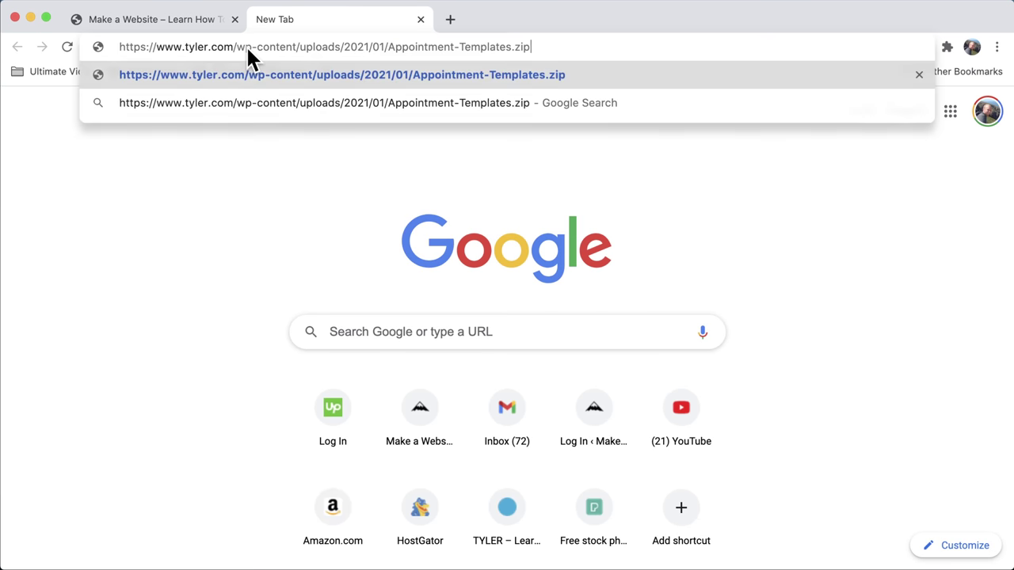
pyautogui.press('Return')
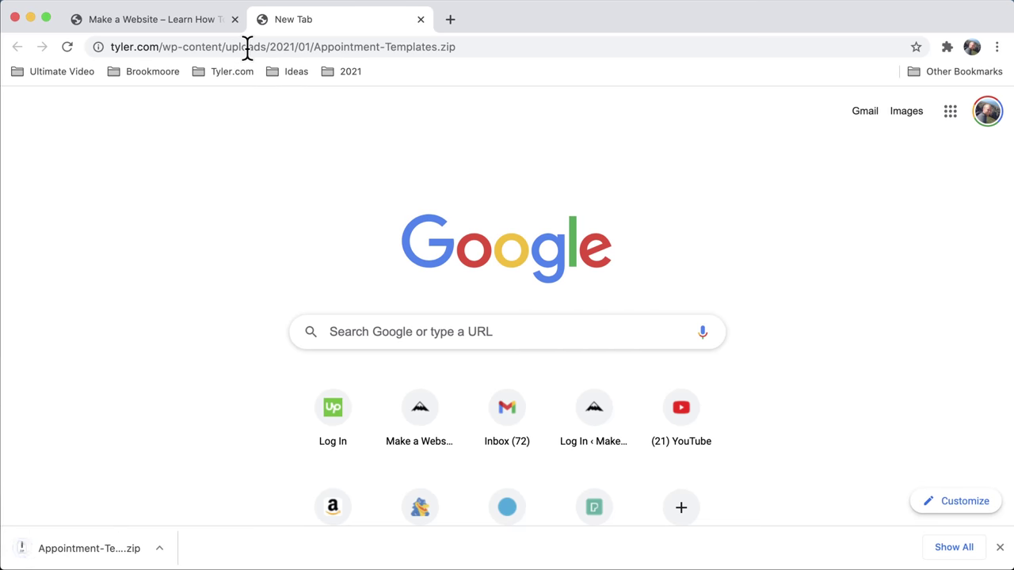
pyautogui.click(89, 553)
pyautogui.click(1000, 549)
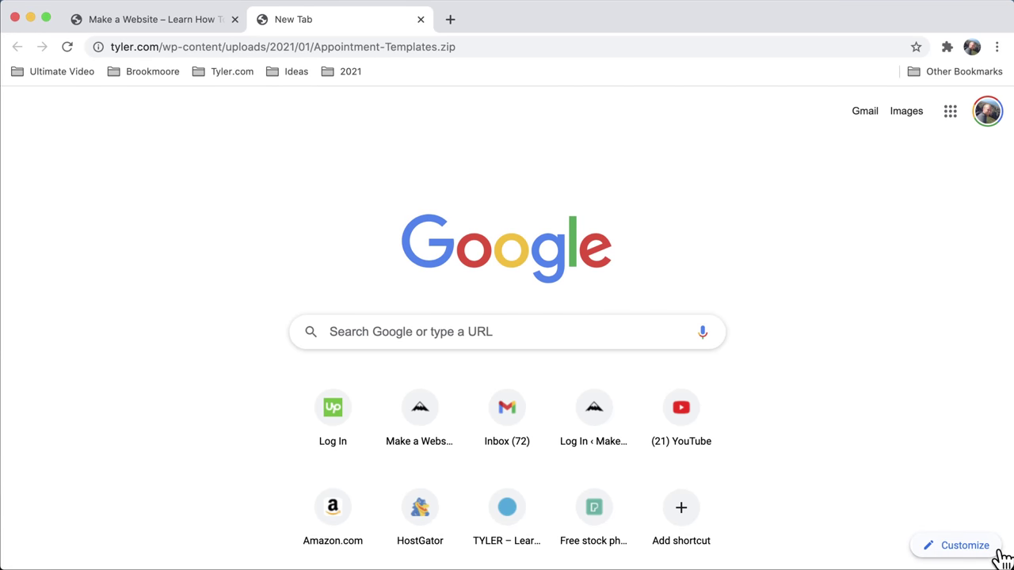
pyautogui.click(421, 19)
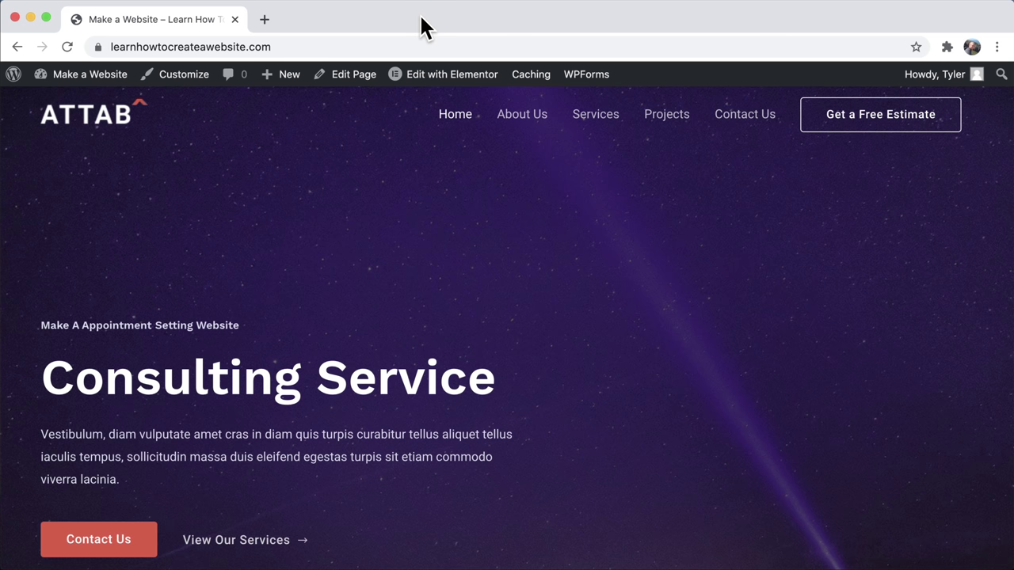
# - Drop Appointment-Templates.zip onto the Import Template area of Elementor's My Templates library
pyautogui.moveTo(450, 80)
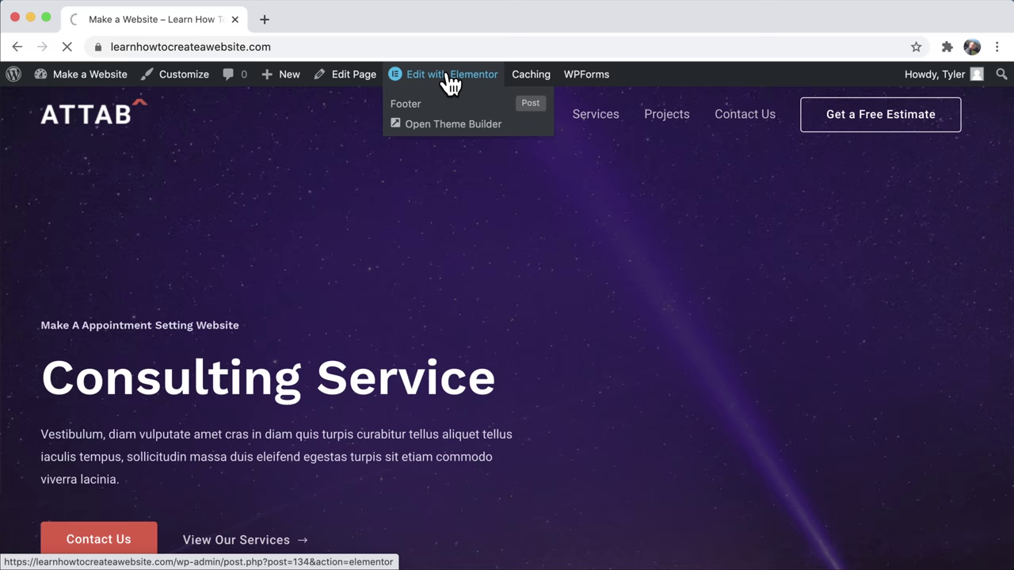
pyautogui.scroll(-15, 406, 185)
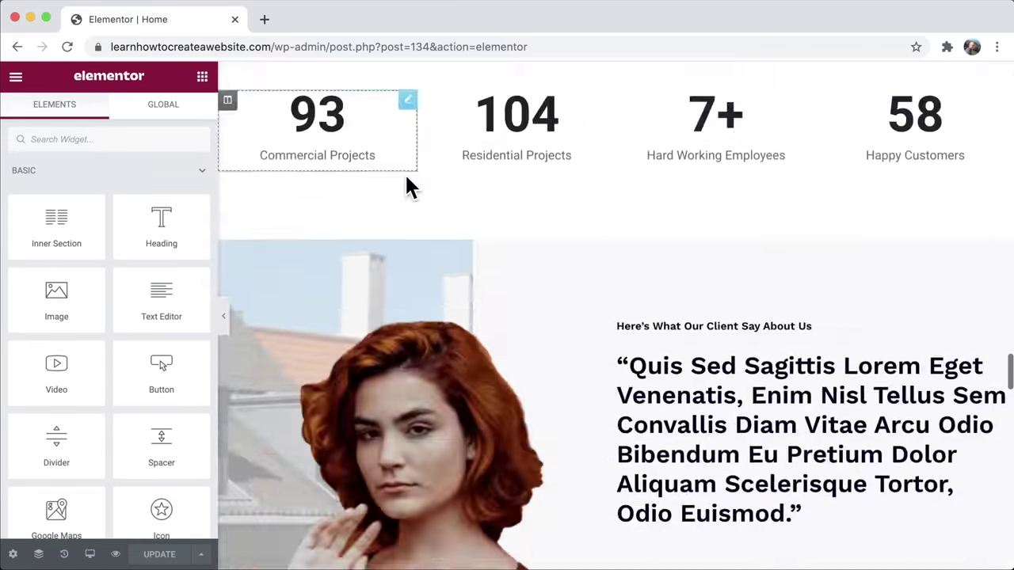
pyautogui.scroll(-15, 406, 178)
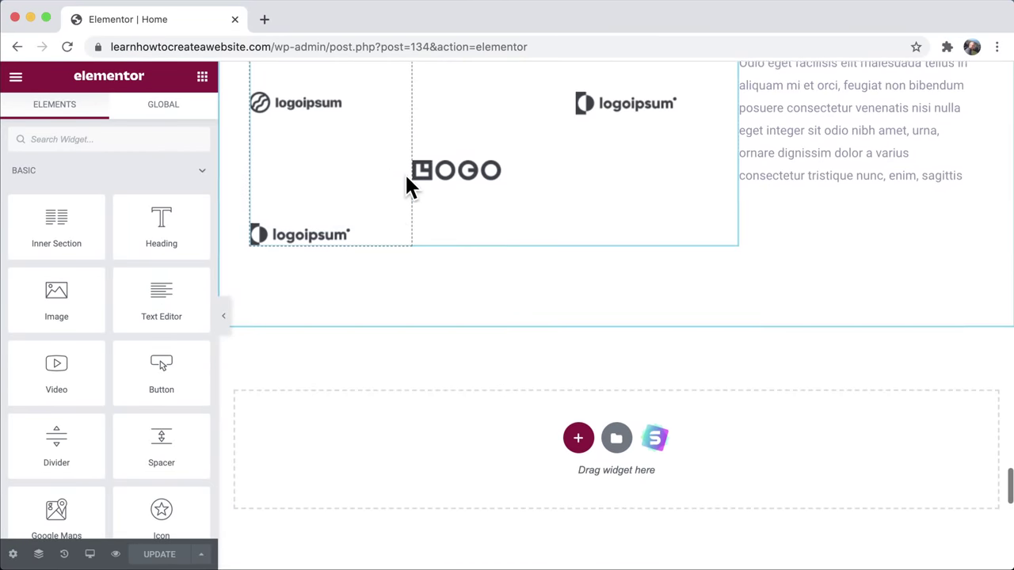
pyautogui.click(619, 444)
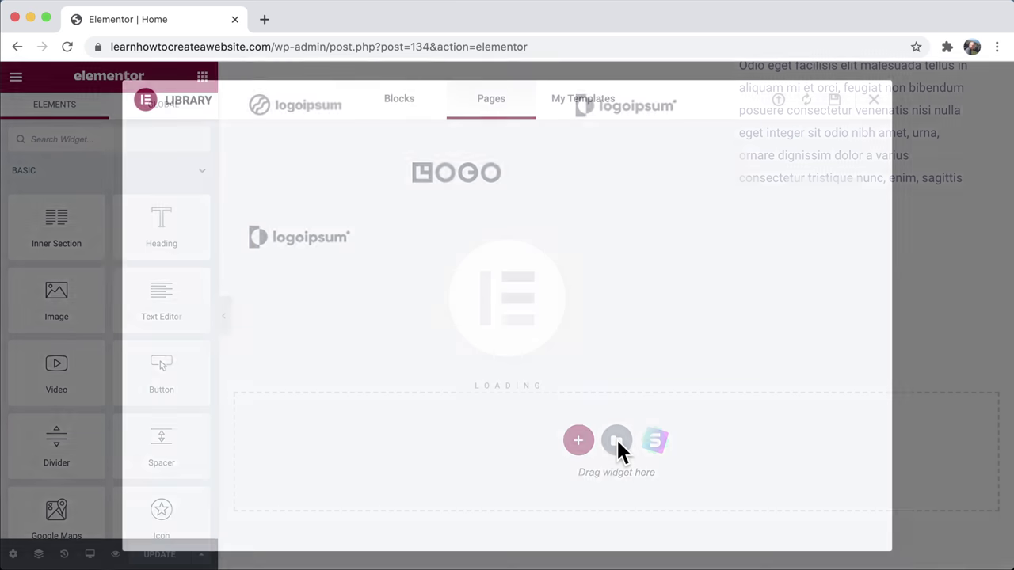
pyautogui.click(580, 101)
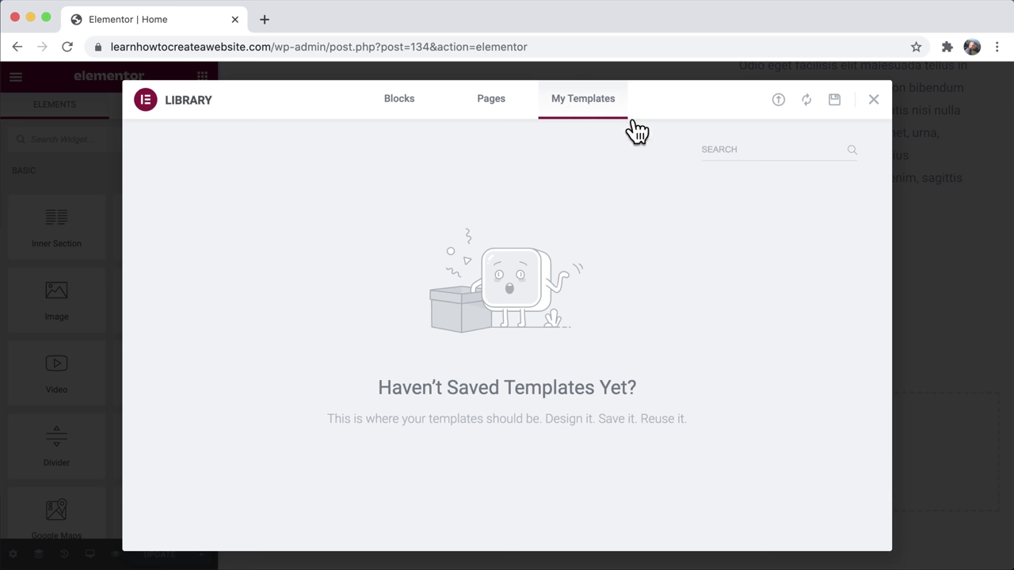
pyautogui.click(779, 100)
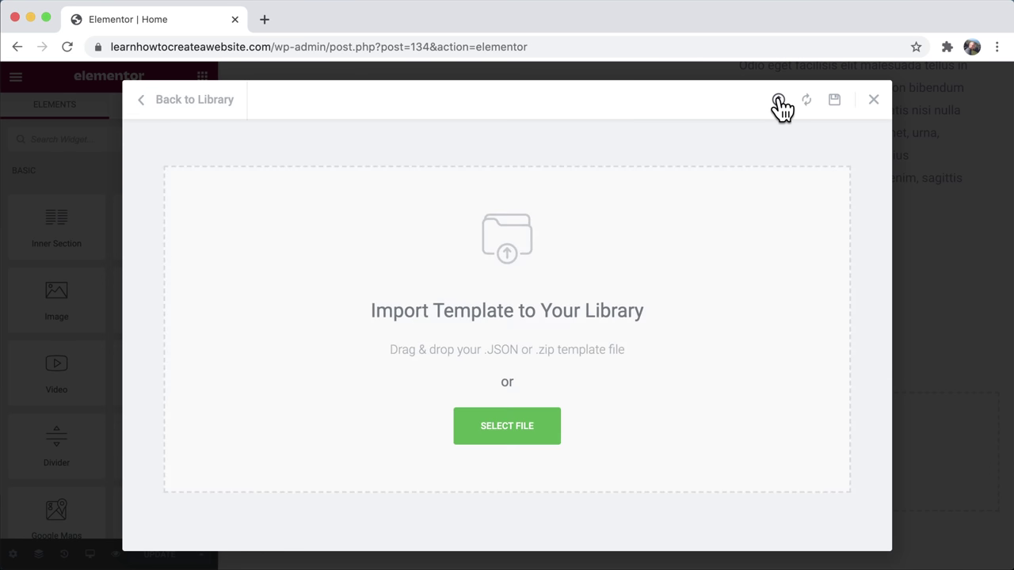
pyautogui.moveTo(388, 564); pyautogui.dragTo(508, 266)
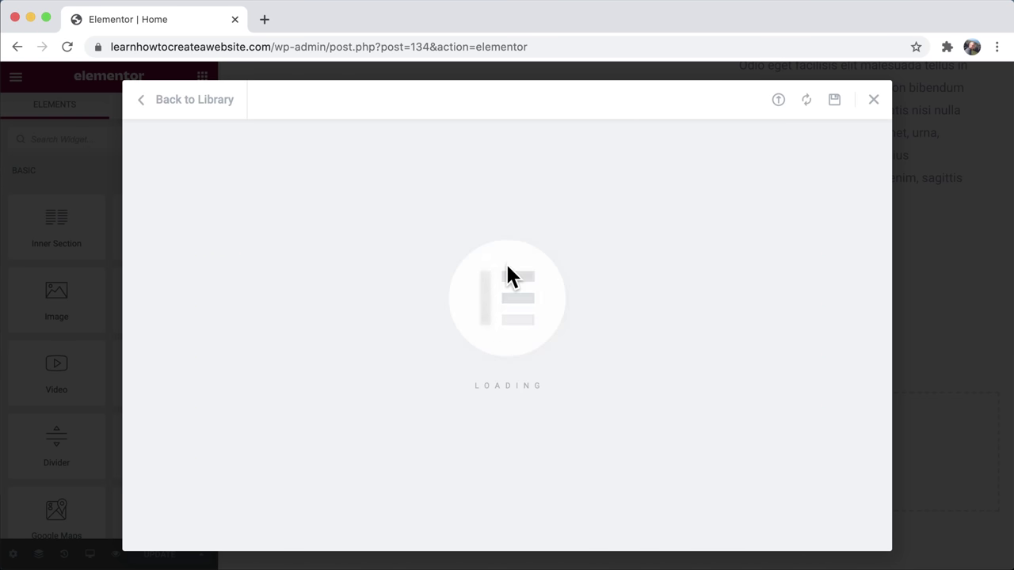
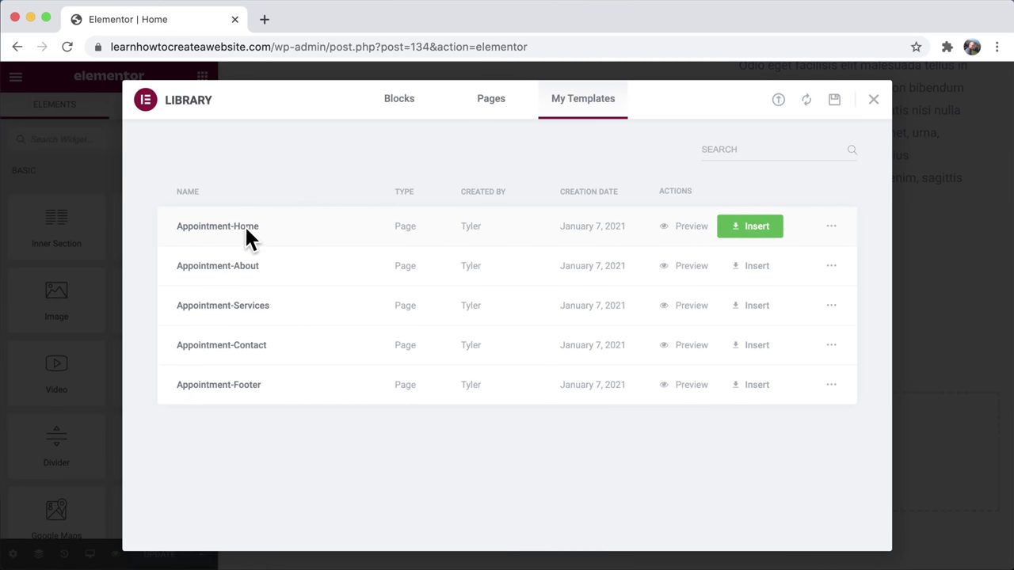
# - Insert the Appointment-Home template from My Templates and import its document settings too
pyautogui.click(756, 230)
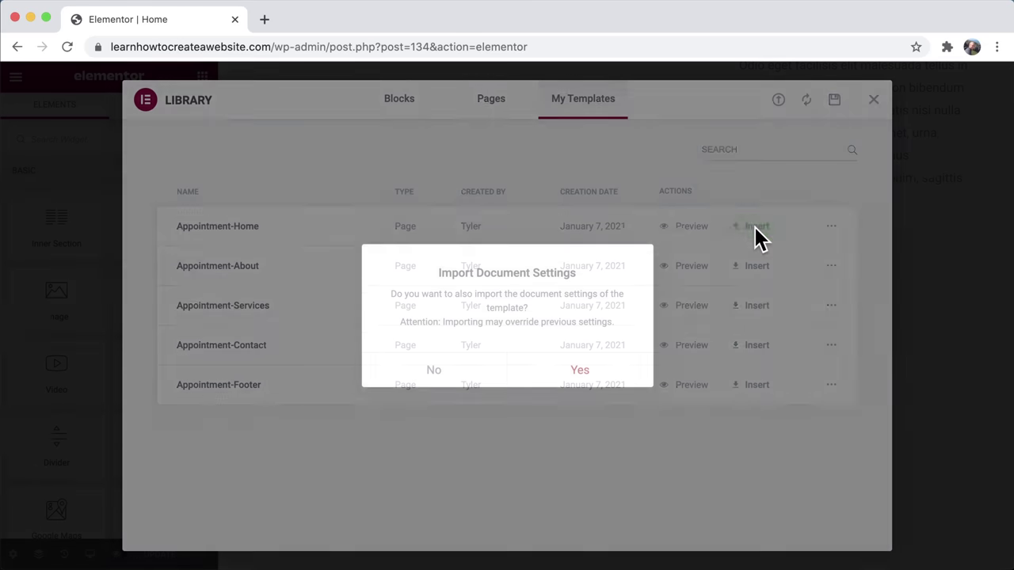
pyautogui.click(580, 381)
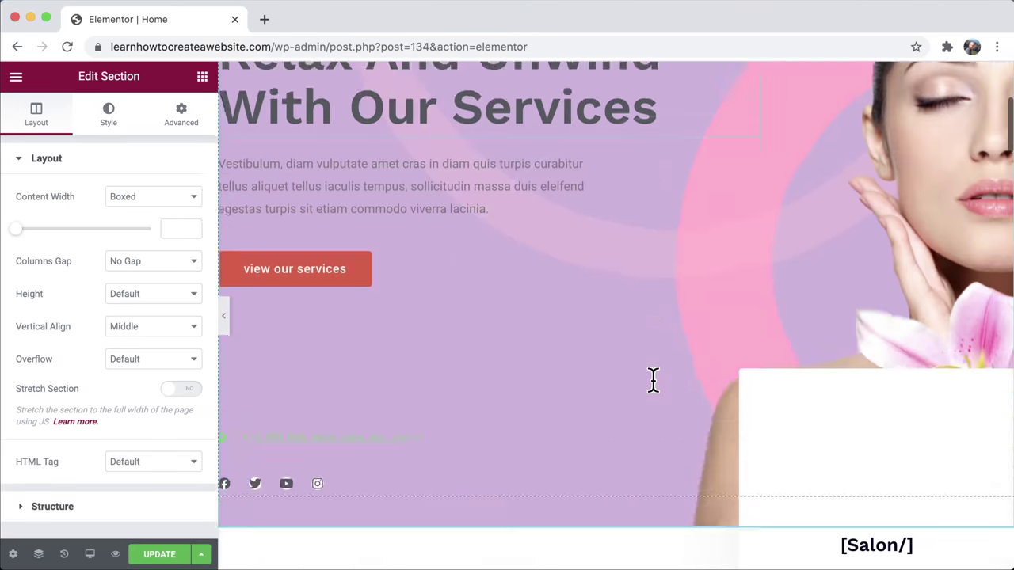
# - Review the spa page with the Relax And Unwind hero and save it with Update
pyautogui.scroll(-10, 653, 381)
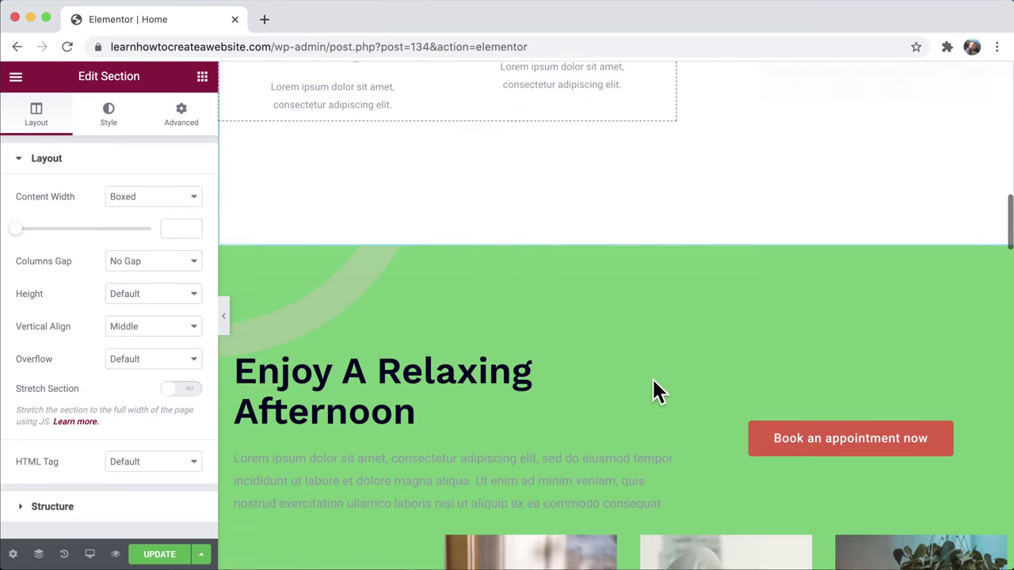
pyautogui.scroll(-15, 653, 380)
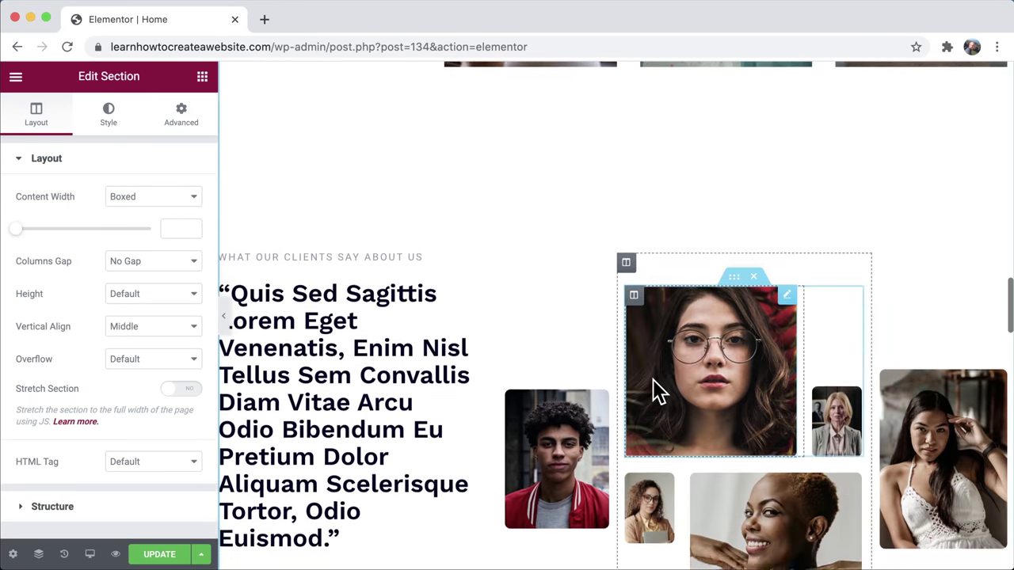
pyautogui.scroll(5, 560, 306)
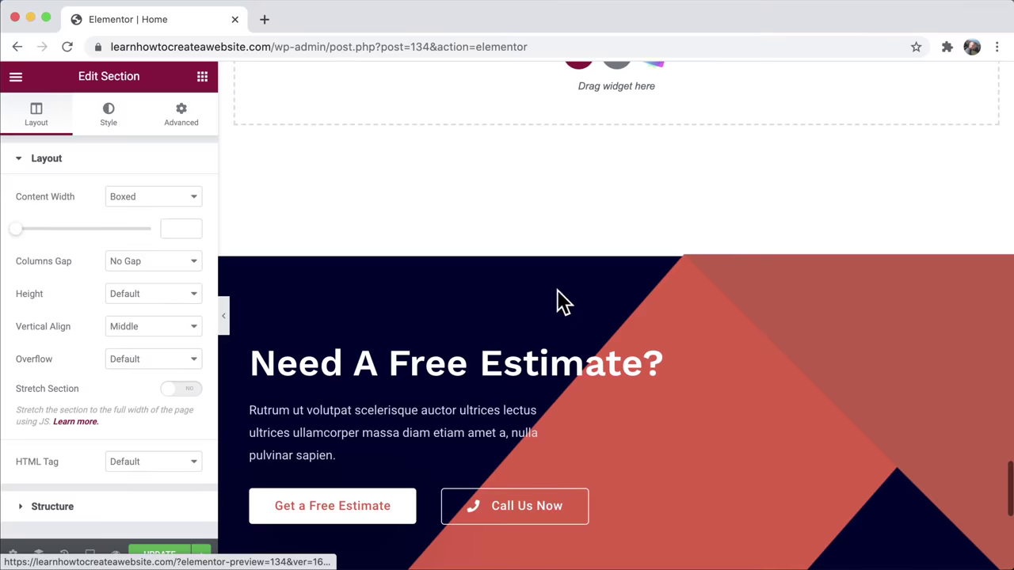
pyautogui.scroll(-5, 622, 344)
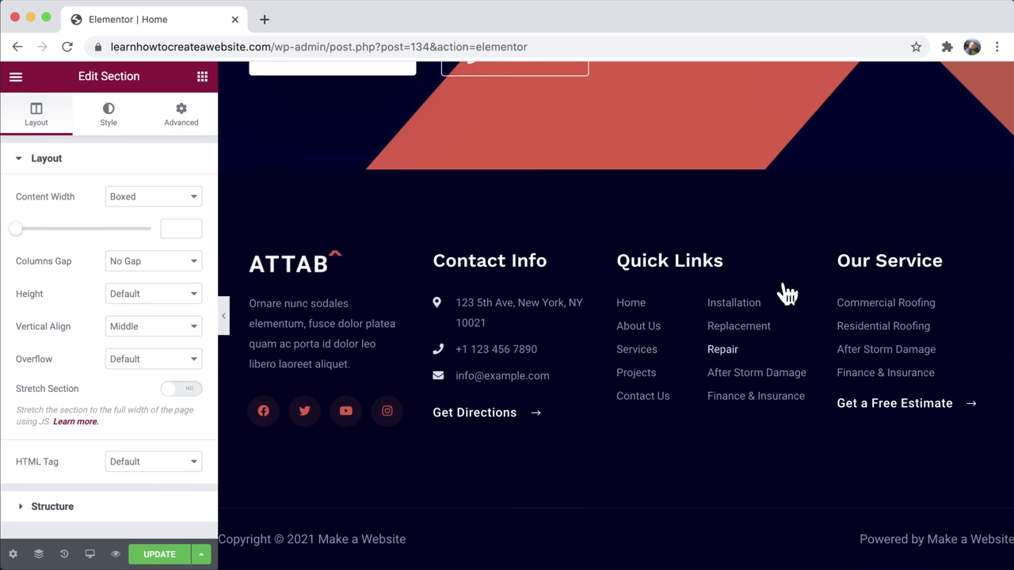
pyautogui.scroll(15, 715, 256)
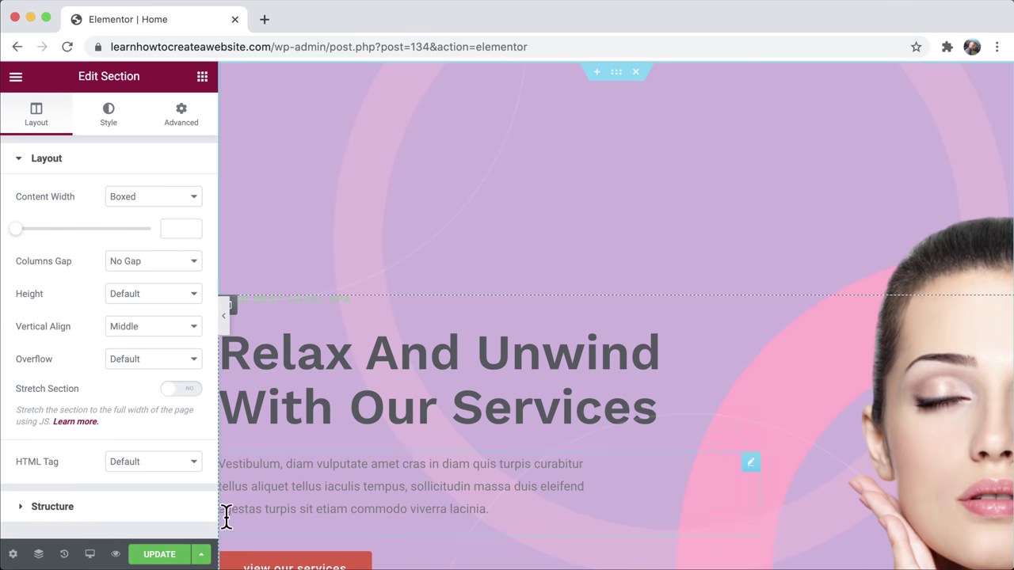
pyautogui.click(159, 557)
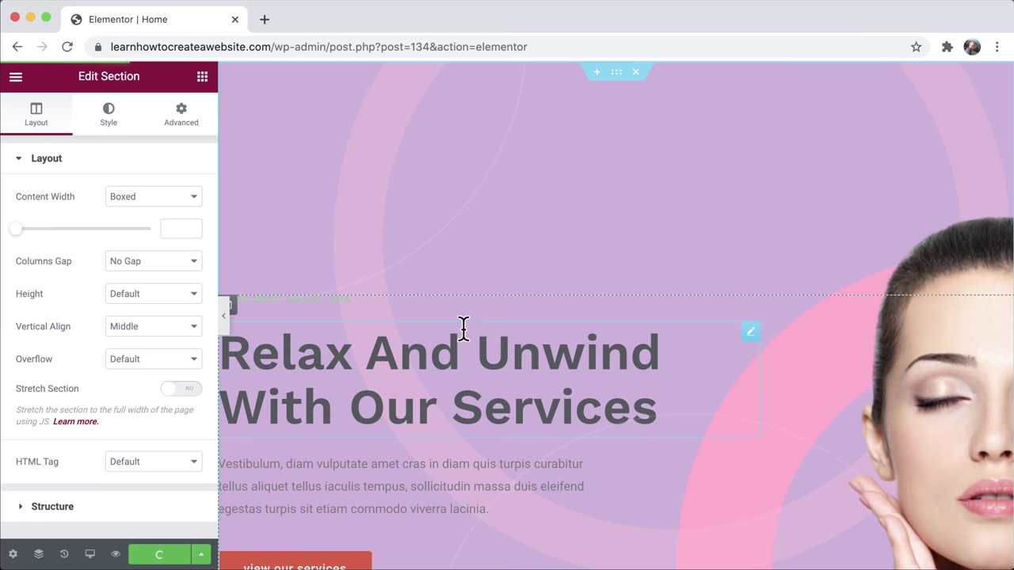
pyautogui.scroll(-3, 435, 343)
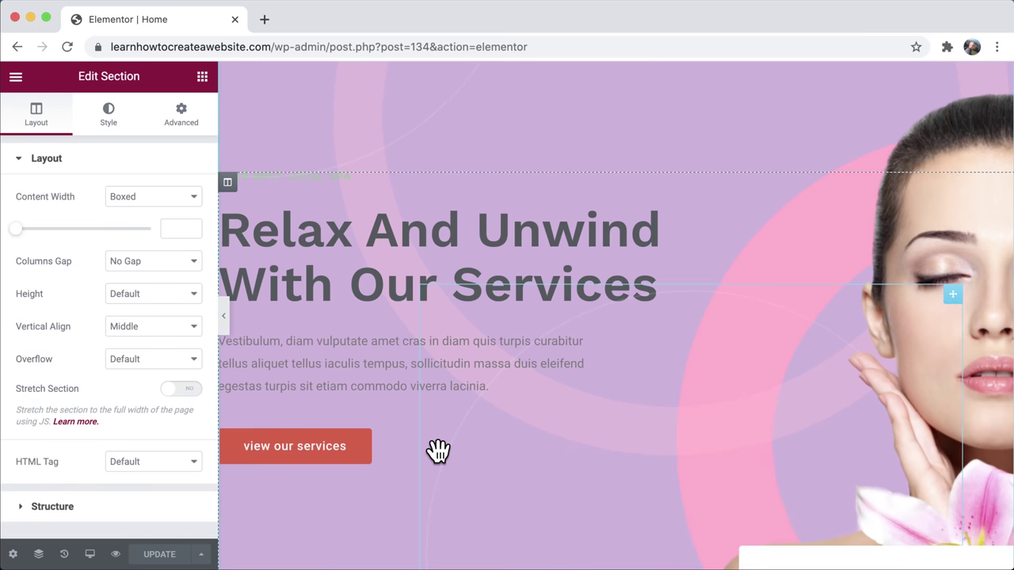
# - Set the Primary global colour to #4A295D in Site Settings > Global Colors
pyautogui.click(16, 79)
pyautogui.click(93, 151)
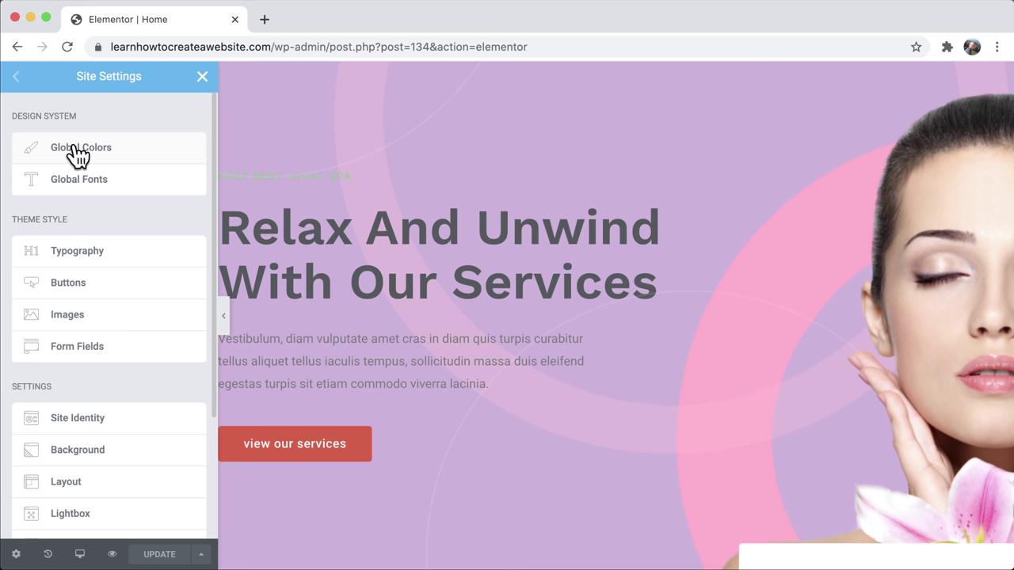
pyautogui.click(75, 150)
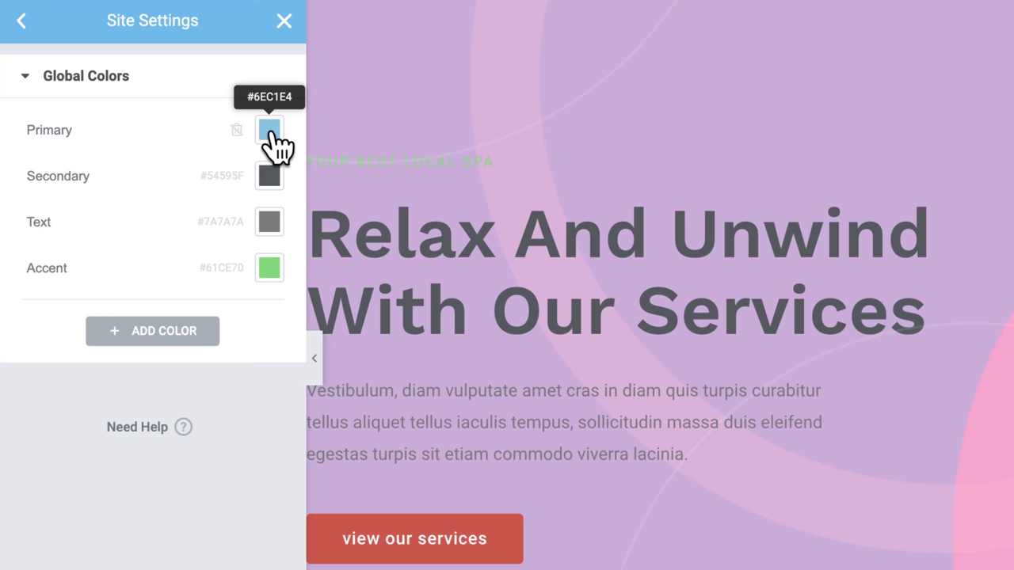
pyautogui.click(269, 131)
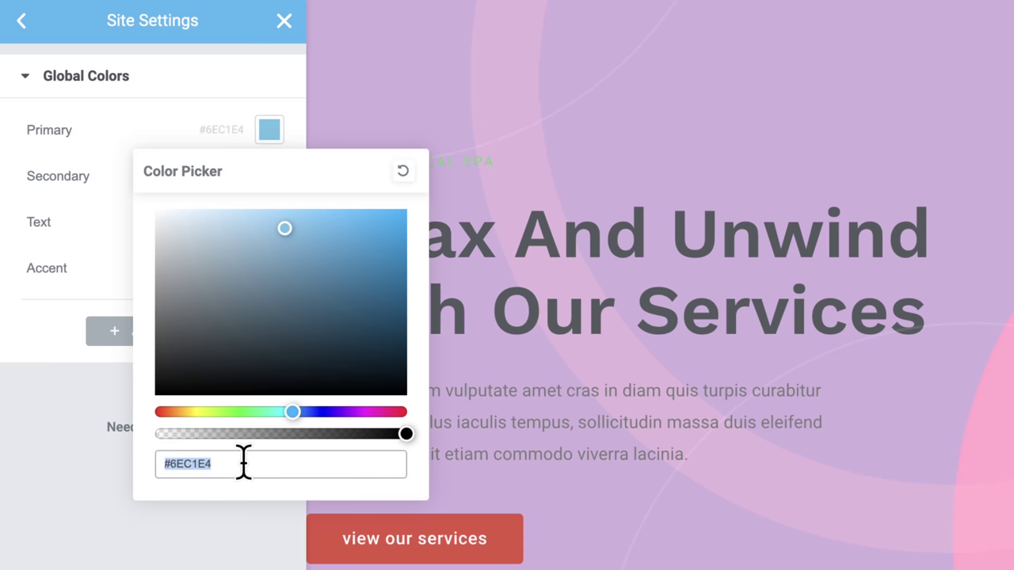
pyautogui.write('#')
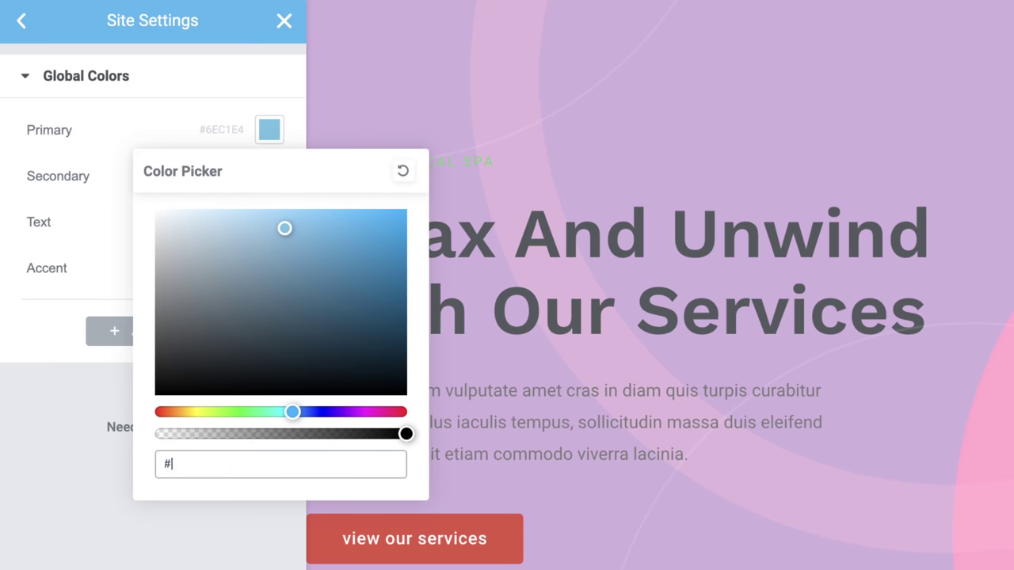
pyautogui.write('4A295D')
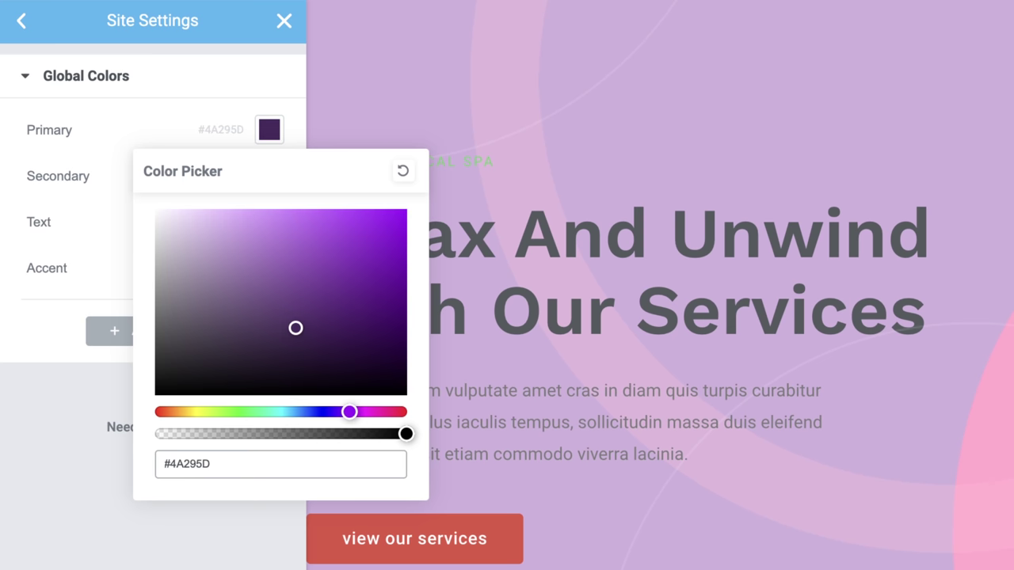
pyautogui.click(159, 567)
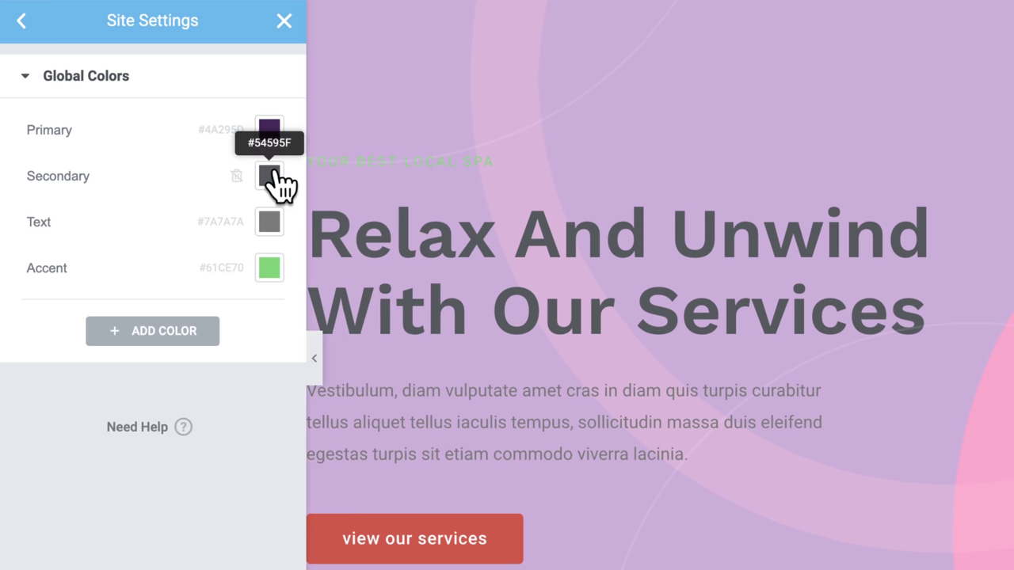
# - Set the Secondary global colour to #613F75 and the Text colour to #281D2F
pyautogui.click(269, 176)
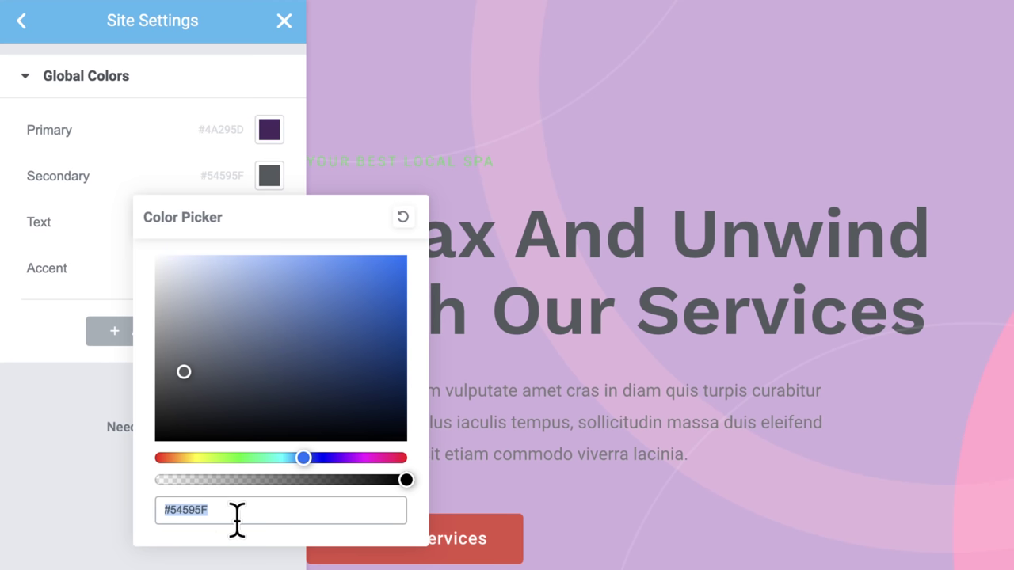
pyautogui.write('#')
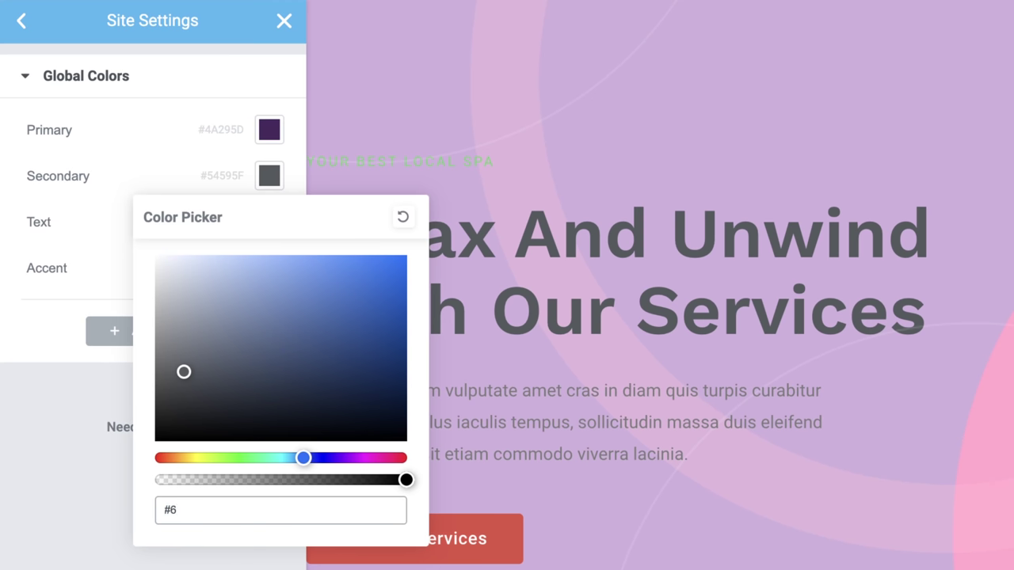
pyautogui.write('613F75')
pyautogui.click(32, 560)
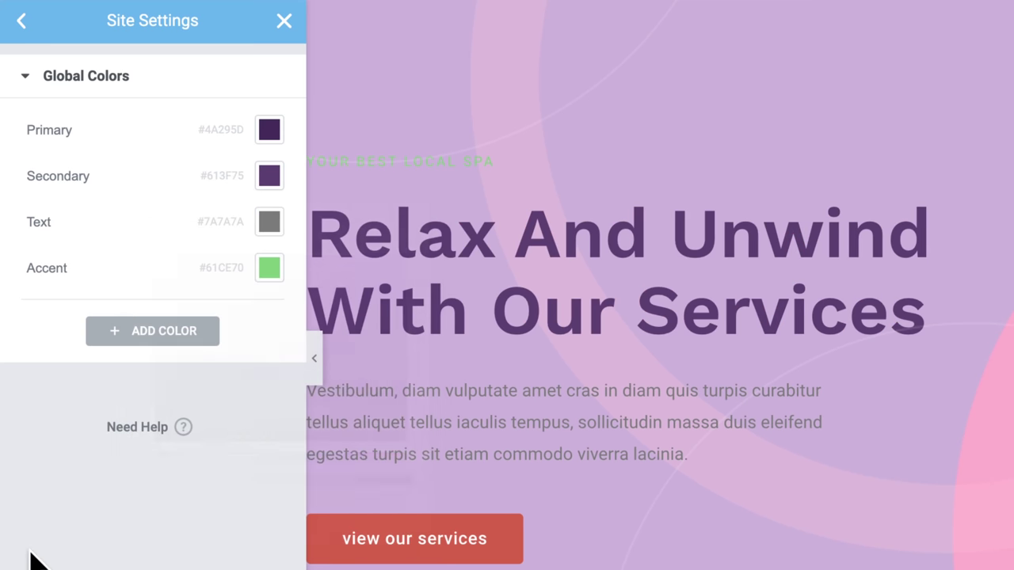
pyautogui.click(269, 221)
pyautogui.write('#')
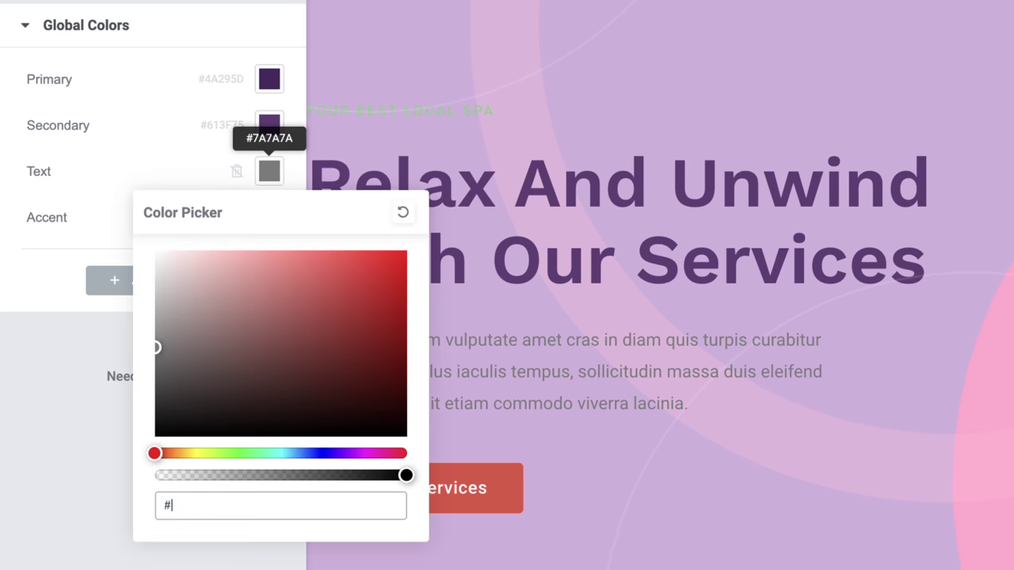
pyautogui.write('281D2F')
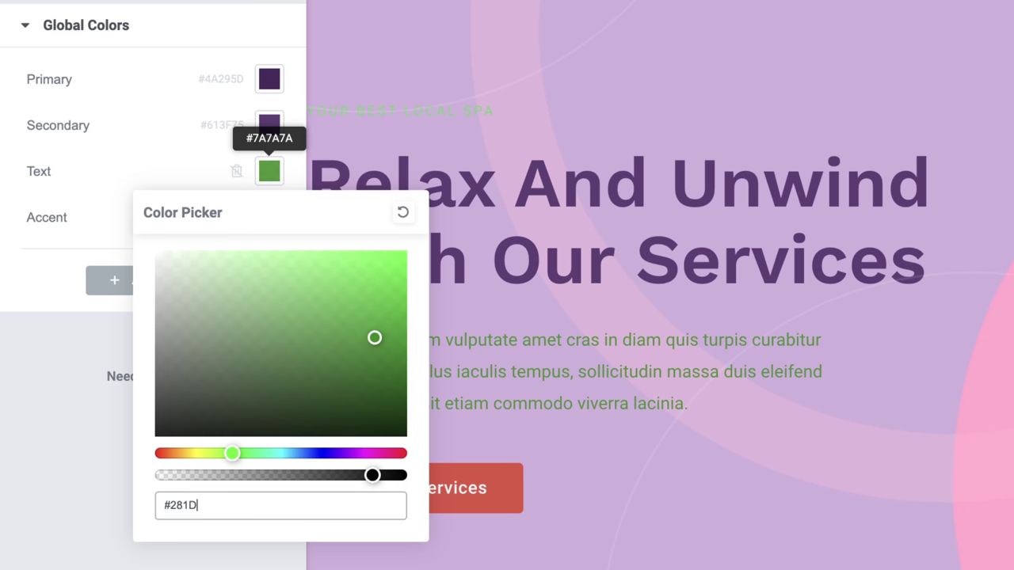
pyautogui.click(44, 459)
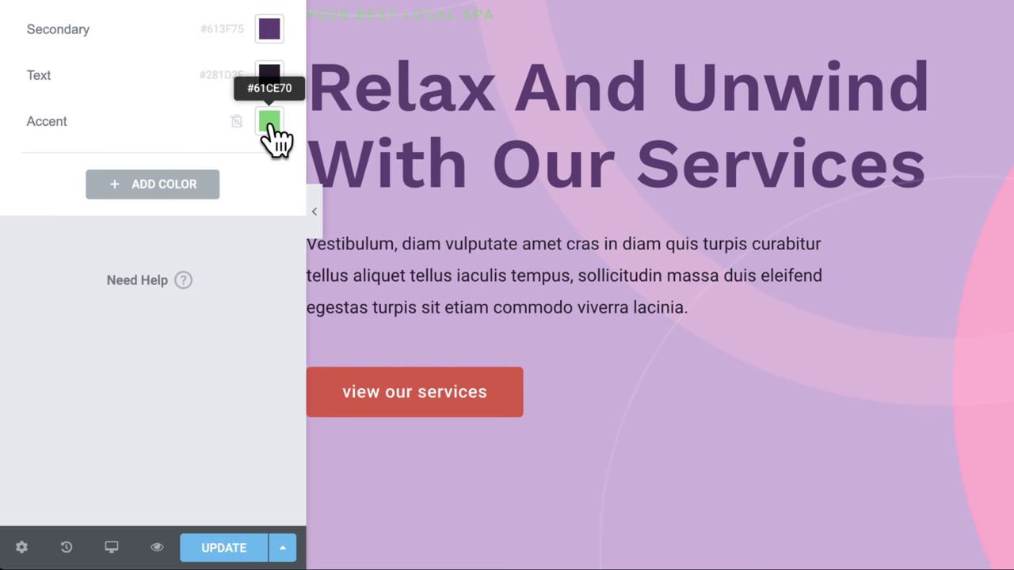
# - Set the Accent global colour to pale pink #F8EBEF and return to Site Settings
pyautogui.click(270, 217)
pyautogui.write('#F8EB')
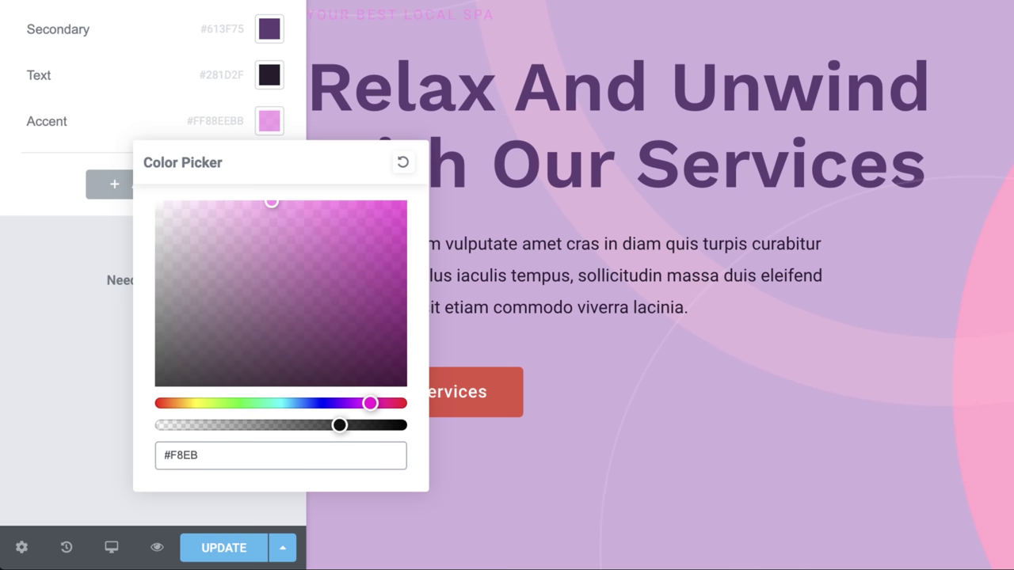
pyautogui.write('EF')
pyautogui.click(31, 374)
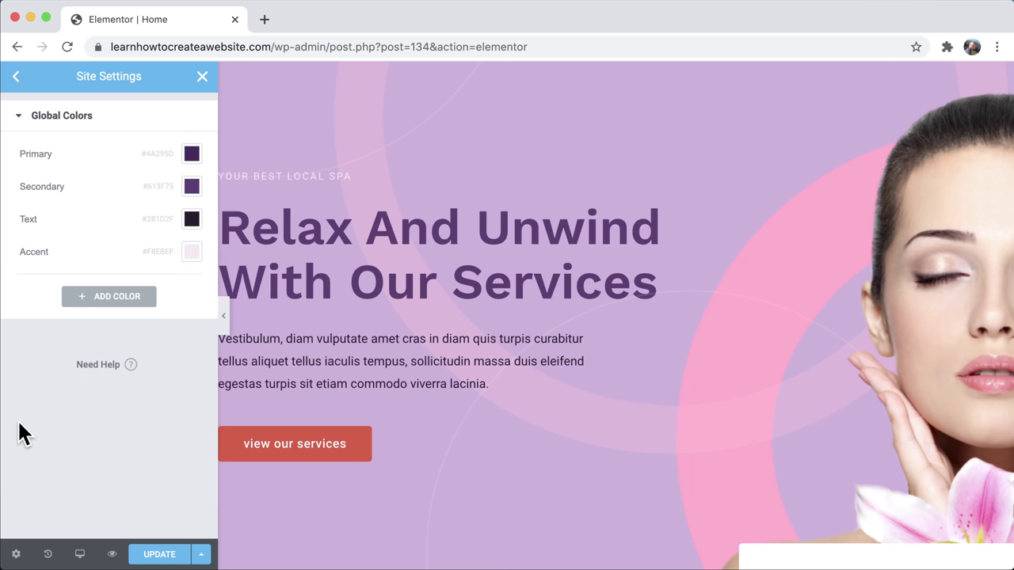
pyautogui.scroll(-10, 468, 353)
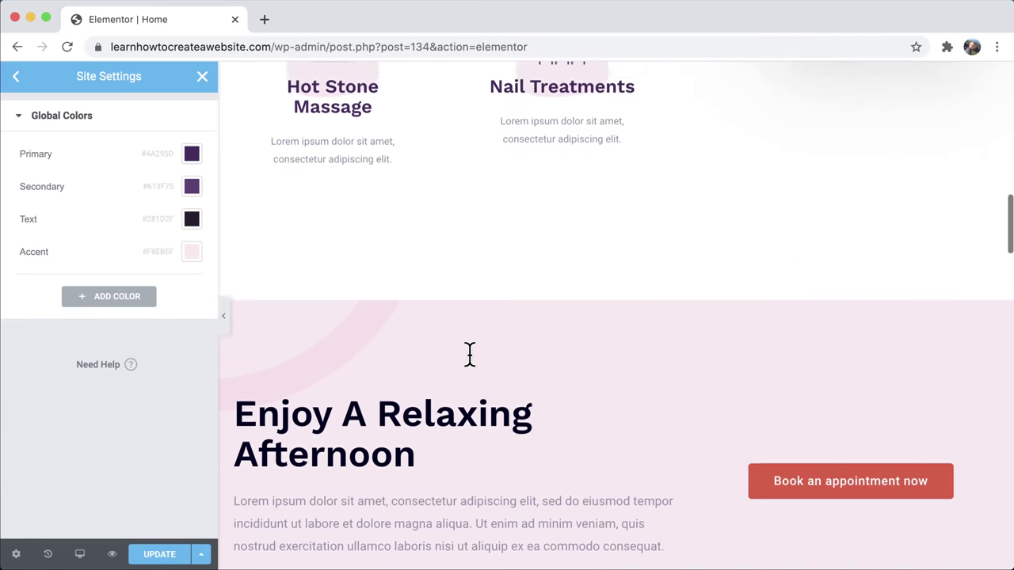
pyautogui.scroll(-12, 470, 354)
pyautogui.scroll(-8, 470, 355)
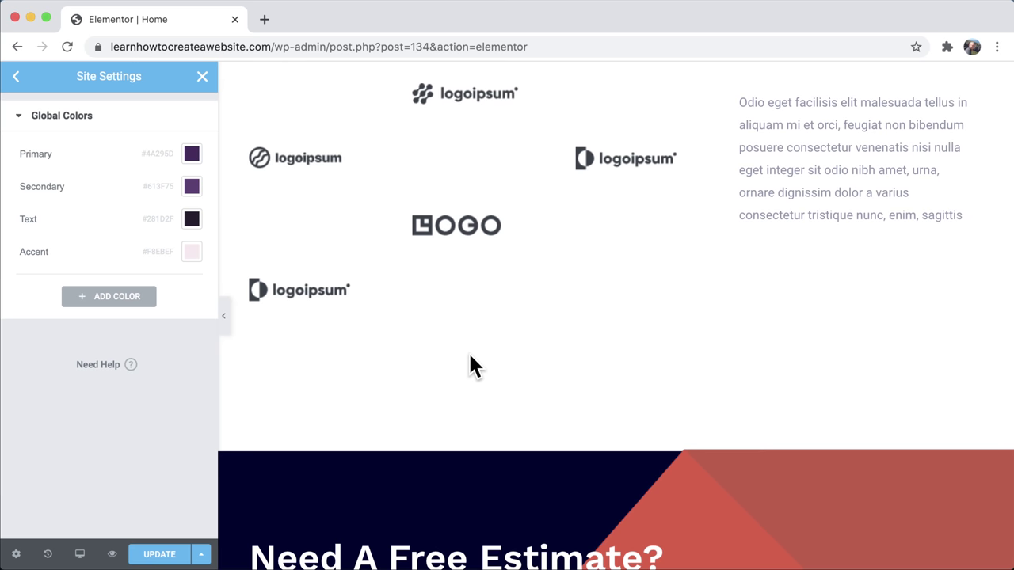
pyautogui.click(16, 79)
pyautogui.scroll(15, 348, 261)
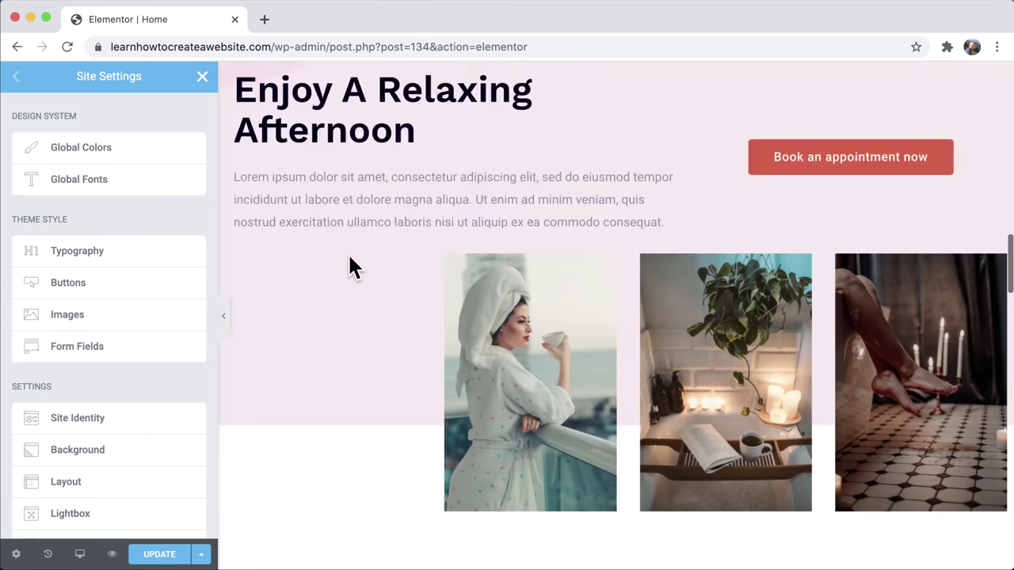
pyautogui.scroll(10, 349, 262)
pyautogui.scroll(-3, 348, 258)
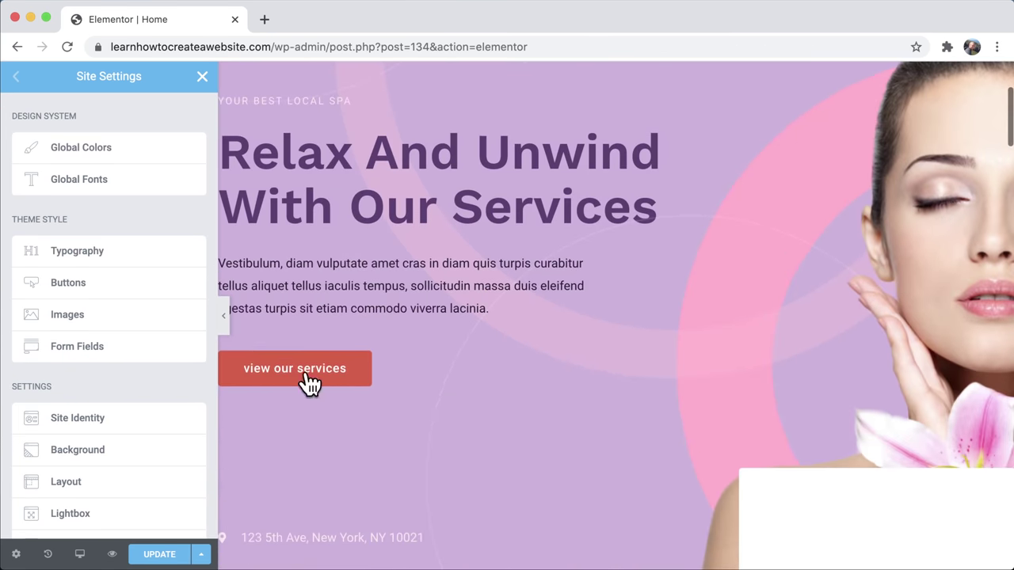
# - Give the site buttons' box shadow a horizontal offset of 12 and vertical offset of 16
pyautogui.click(107, 285)
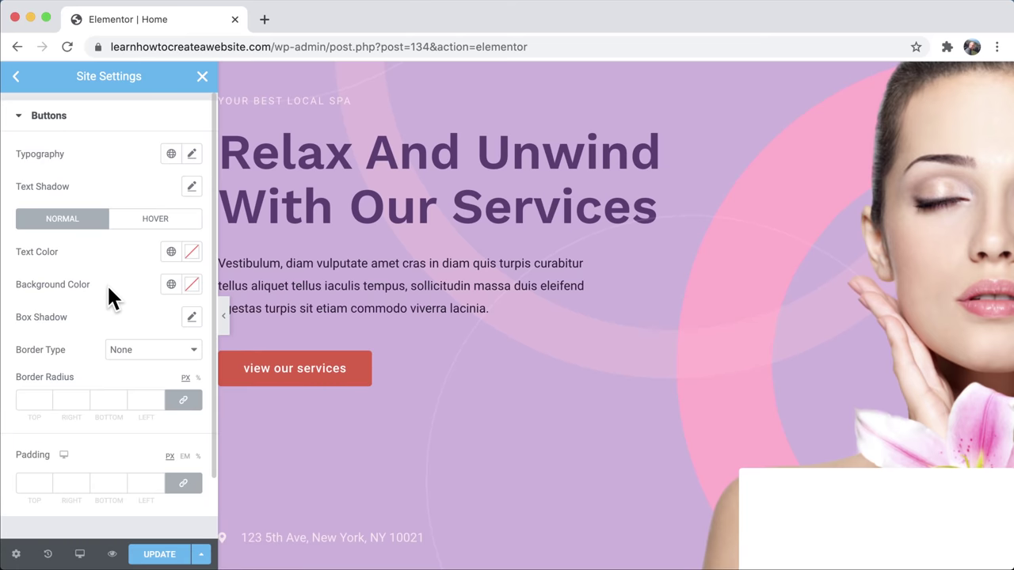
pyautogui.click(192, 317)
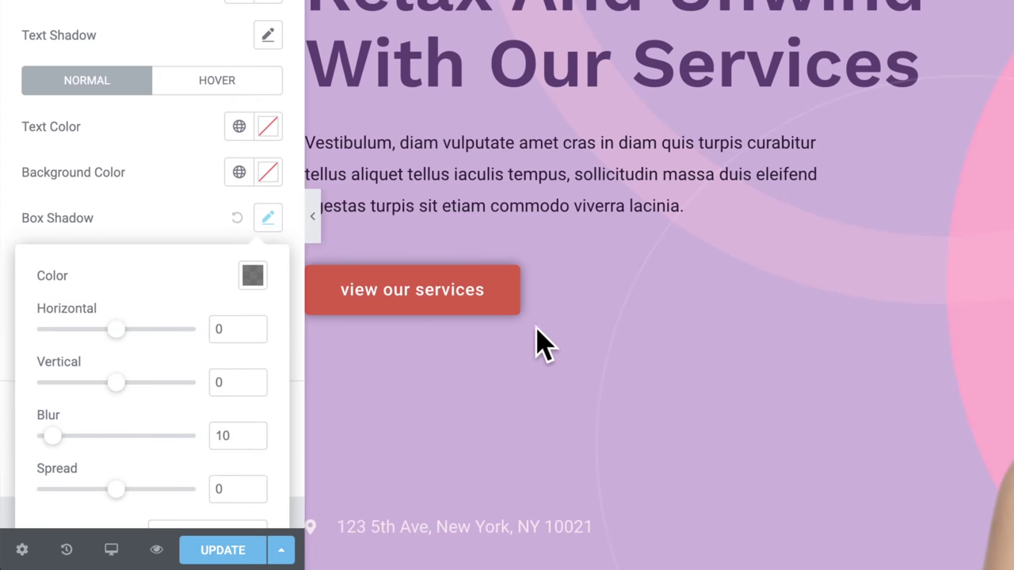
pyautogui.click(373, 419)
pyautogui.click(268, 218)
pyautogui.click(225, 328)
pyautogui.write('12')
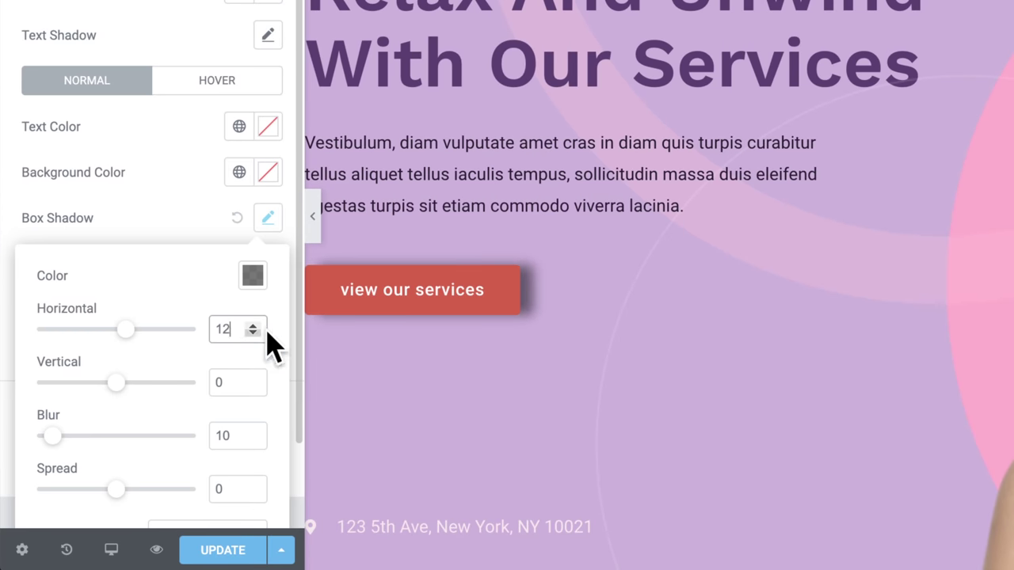
pyautogui.click(240, 383)
pyautogui.write('16')
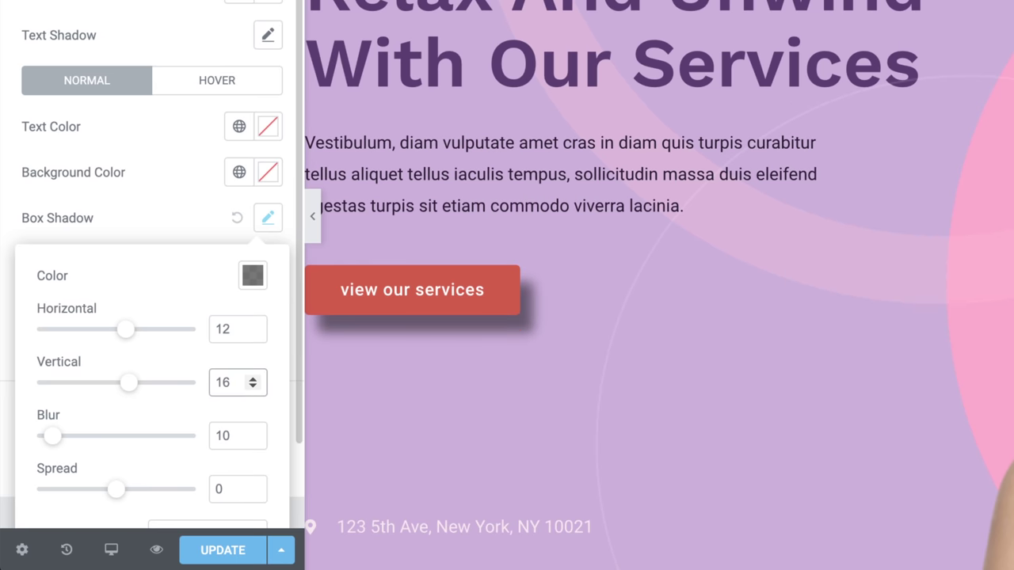
# - Set the button shadow blur to 23 and spread to -7, then save the site settings
pyautogui.press('Tab')
pyautogui.write('23')
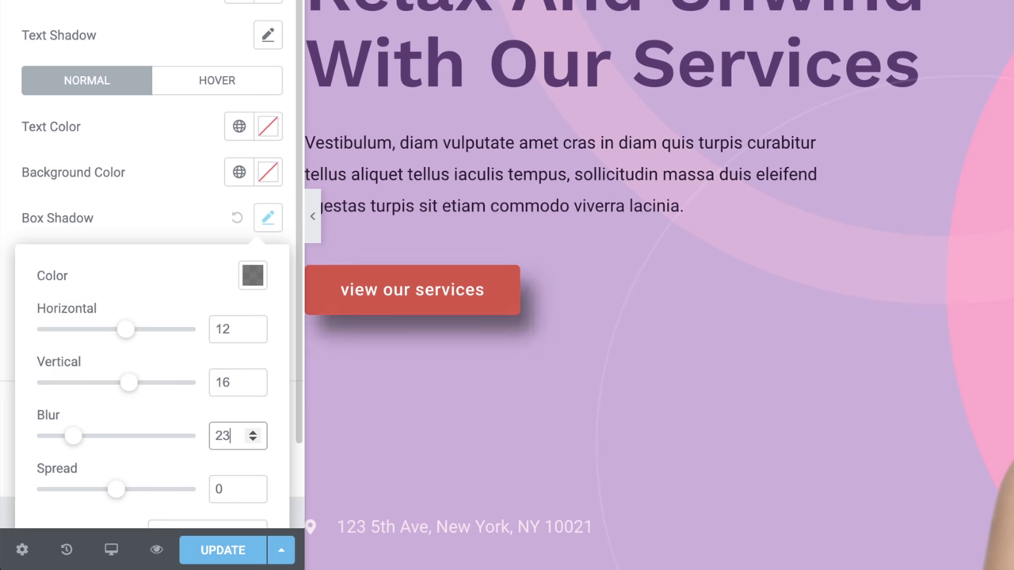
pyautogui.press('Tab')
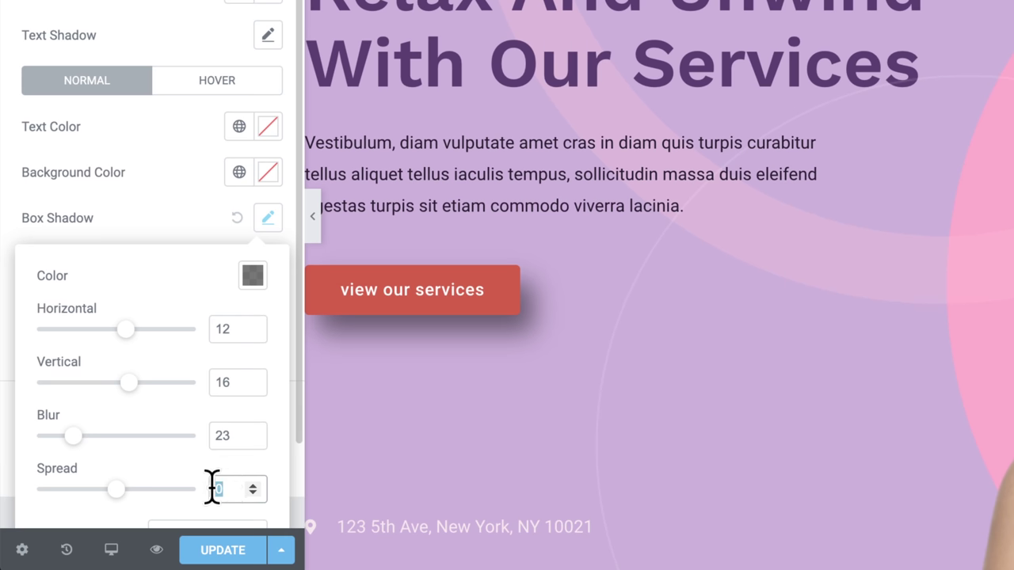
pyautogui.write('-7')
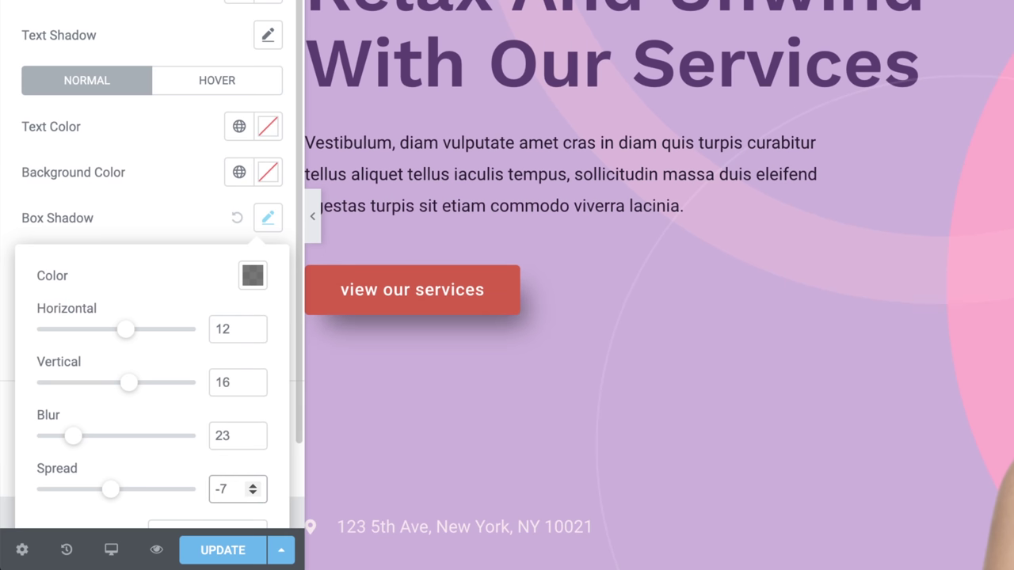
pyautogui.scroll(-1, 248, 185)
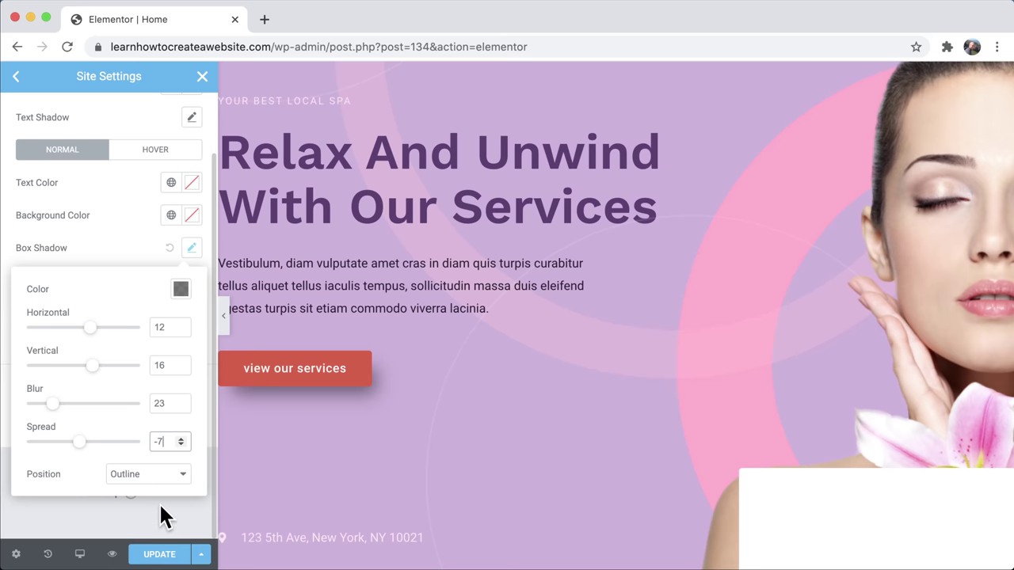
pyautogui.click(221, 477)
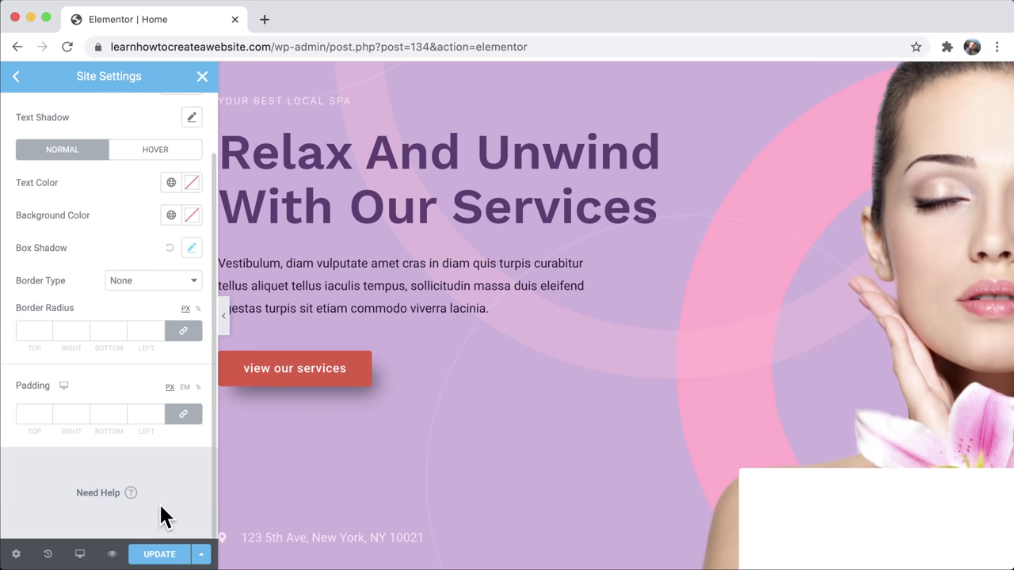
pyautogui.click(224, 551)
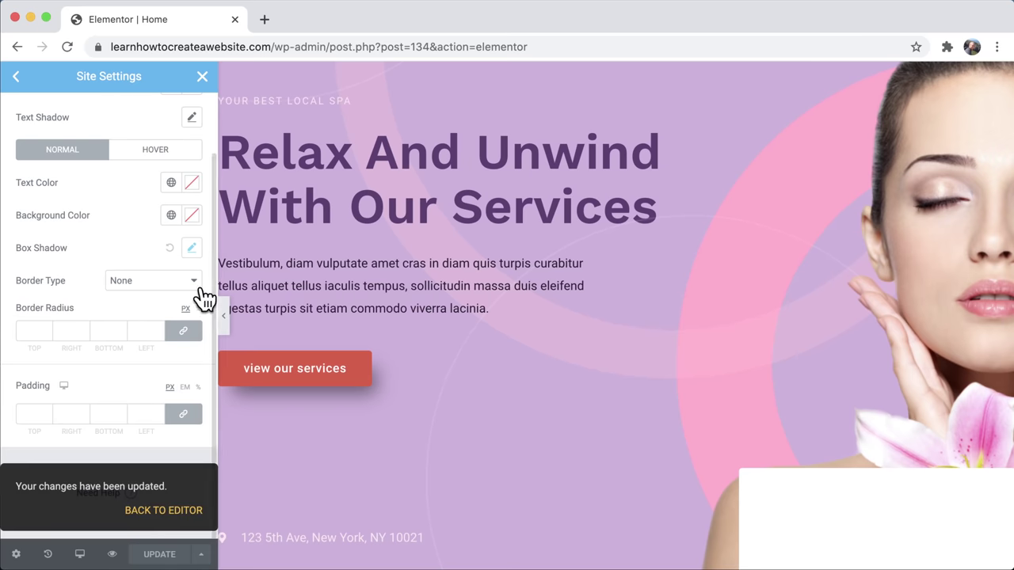
pyautogui.click(204, 77)
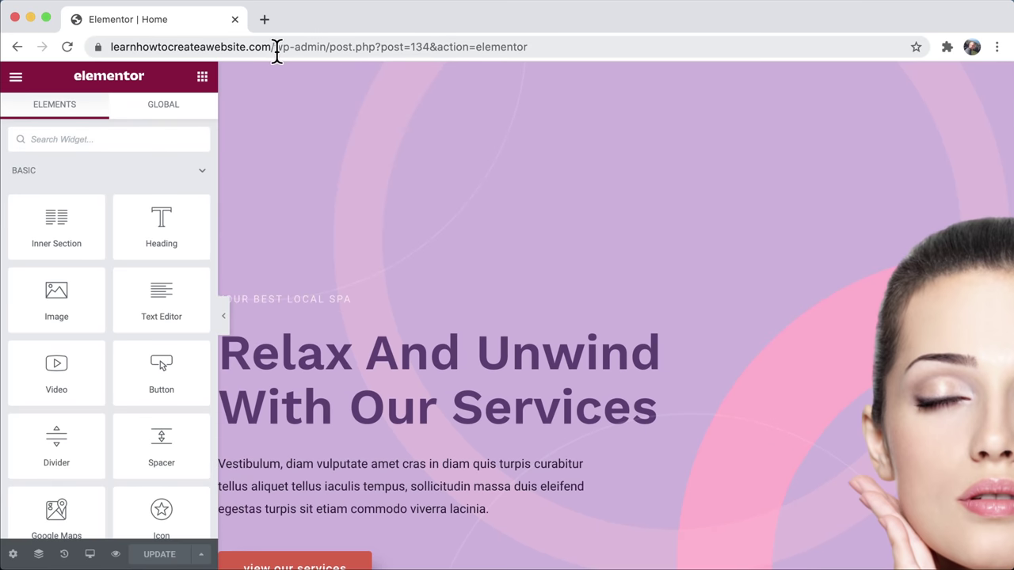
# - Load the site's live homepage by trimming the admin path, then open the Customizer
pyautogui.moveTo(274, 48); pyautogui.dragTo(575, 79)
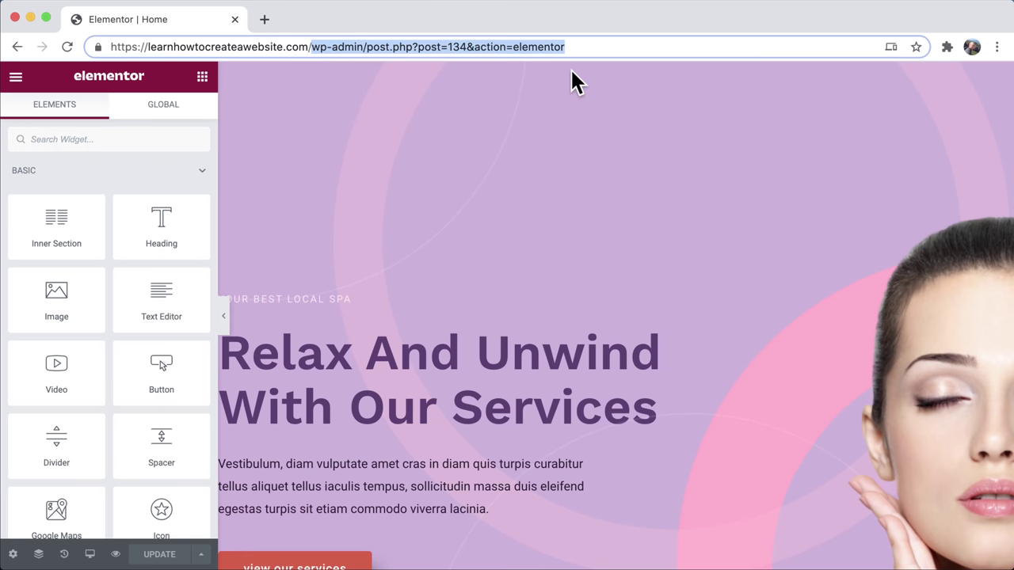
pyautogui.press('BackSpace')
pyautogui.press('Return')
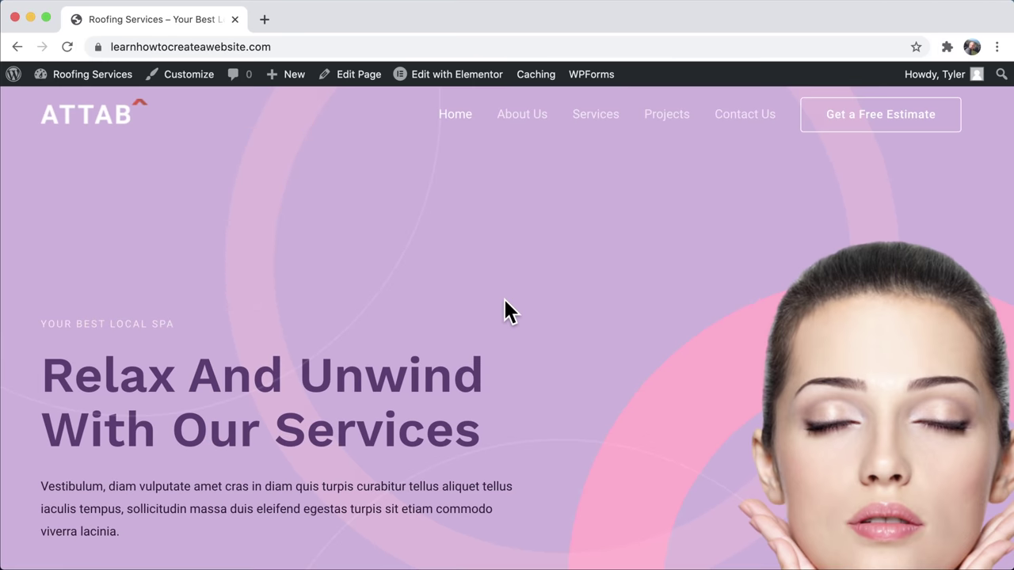
pyautogui.scroll(-5, 505, 300)
pyautogui.scroll(5, 505, 300)
pyautogui.click(182, 74)
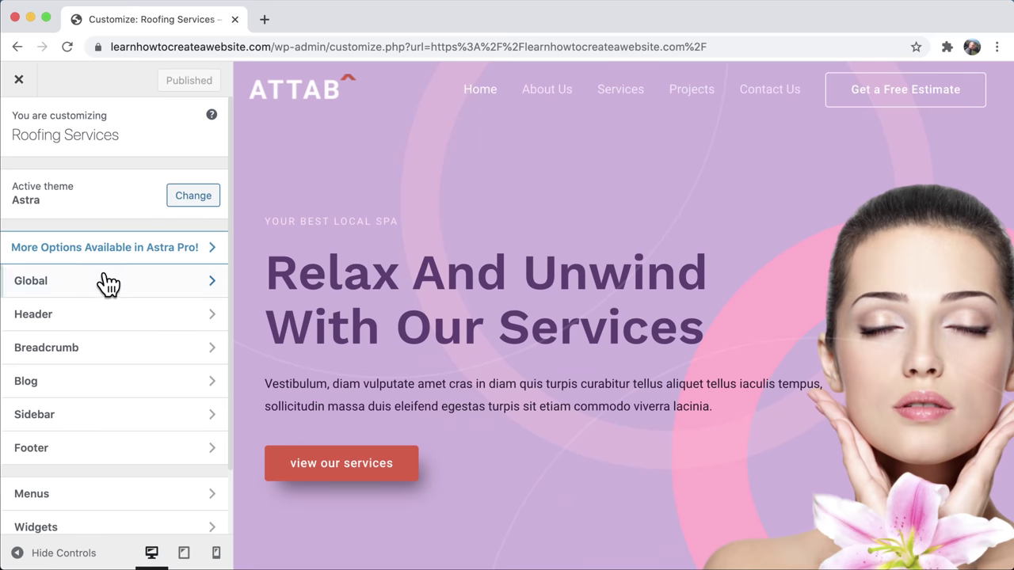
# - Set the Base Typography body font family to Inter, replacing the briefly chosen Rock Salt
pyautogui.click(101, 281)
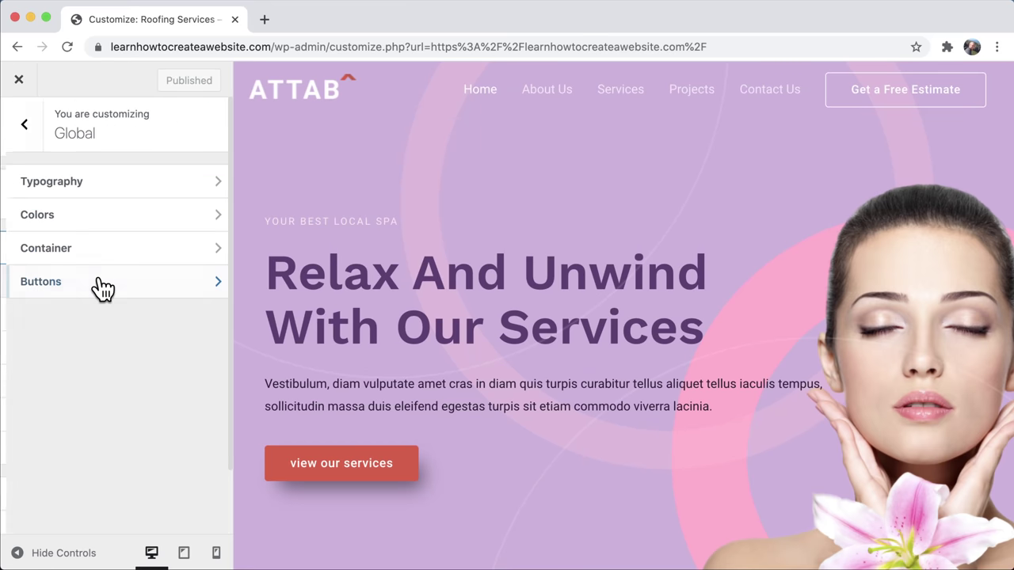
pyautogui.click(138, 184)
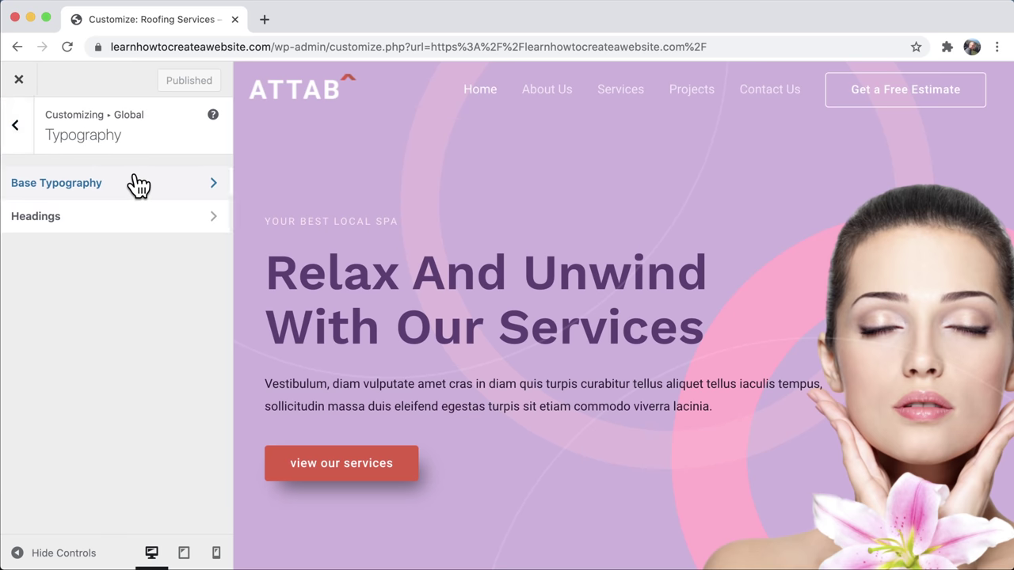
pyautogui.click(135, 182)
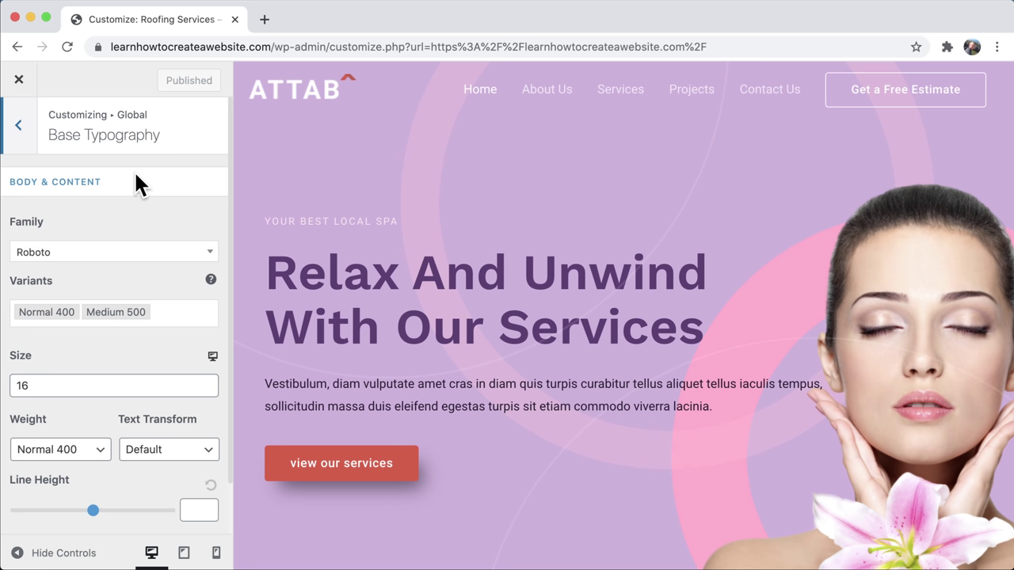
pyautogui.click(203, 255)
pyautogui.write('ROCK')
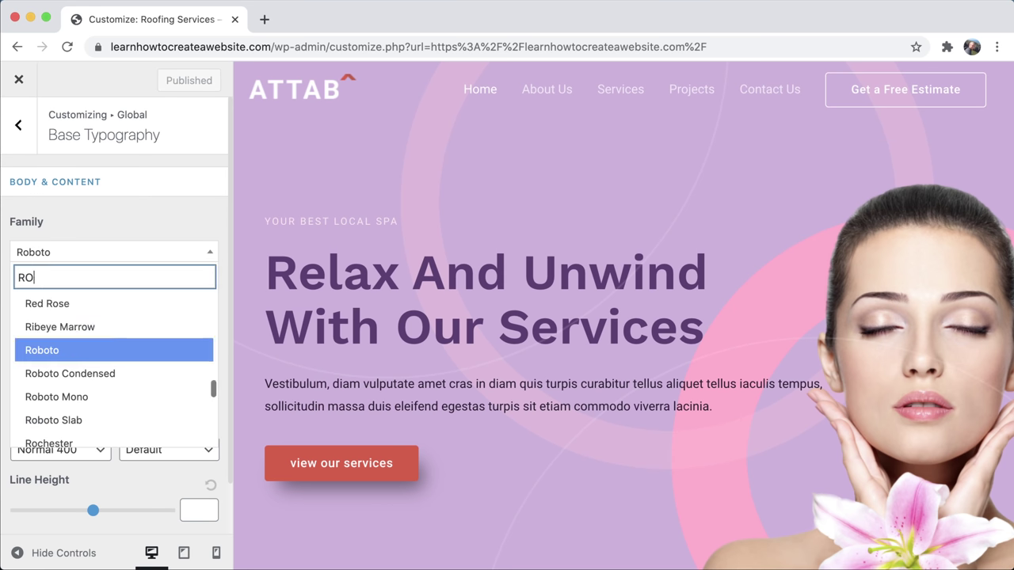
pyautogui.click(109, 354)
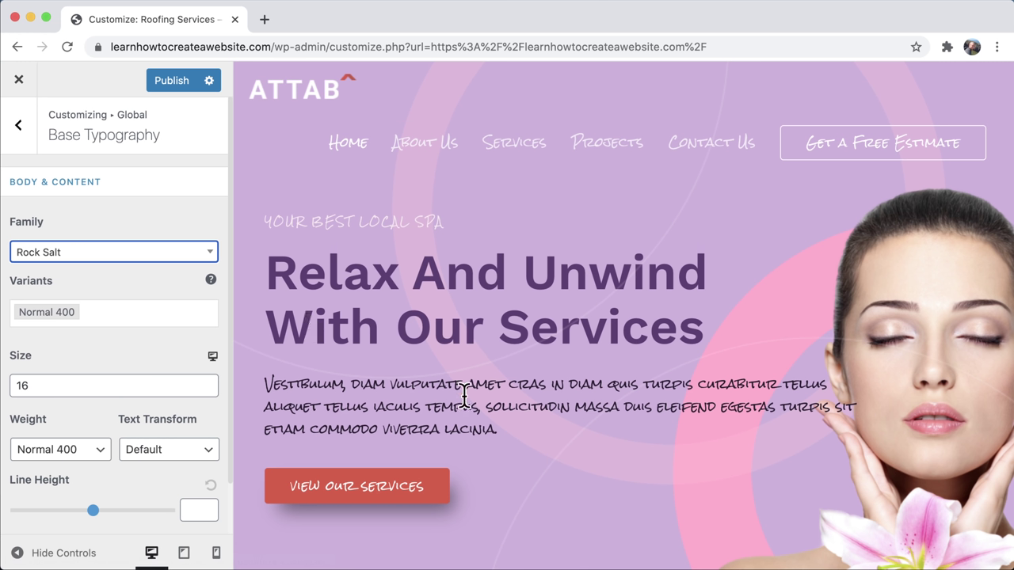
pyautogui.click(106, 252)
pyautogui.write('inter')
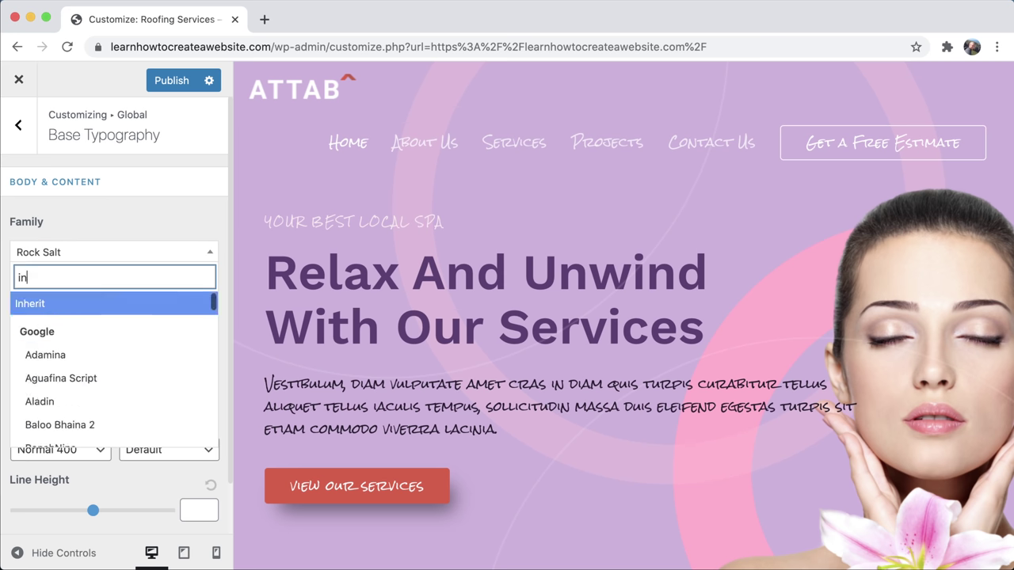
pyautogui.click(73, 328)
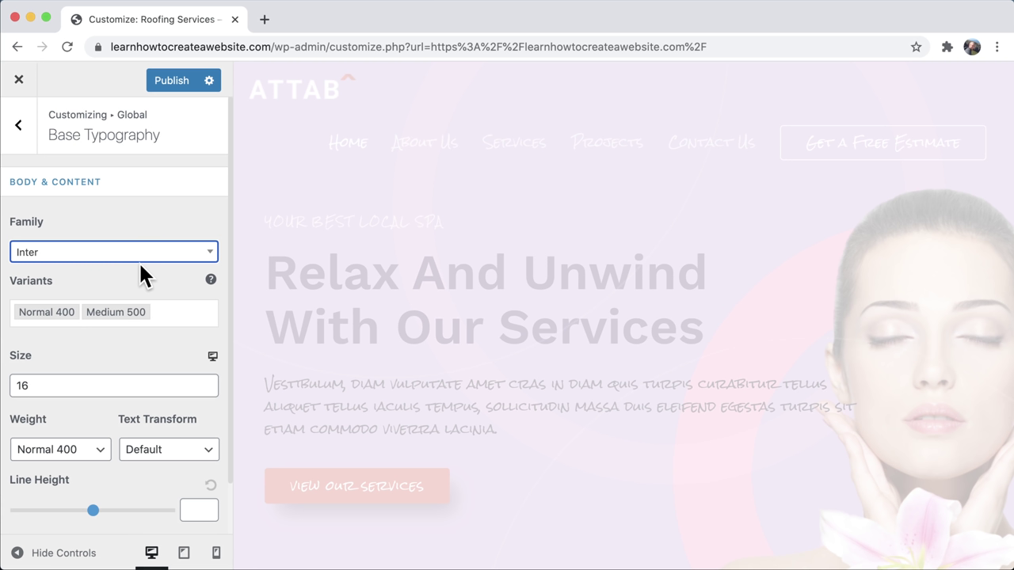
# - Clear the body font variants, and set body size 20 and line height 1.7
pyautogui.click(166, 311)
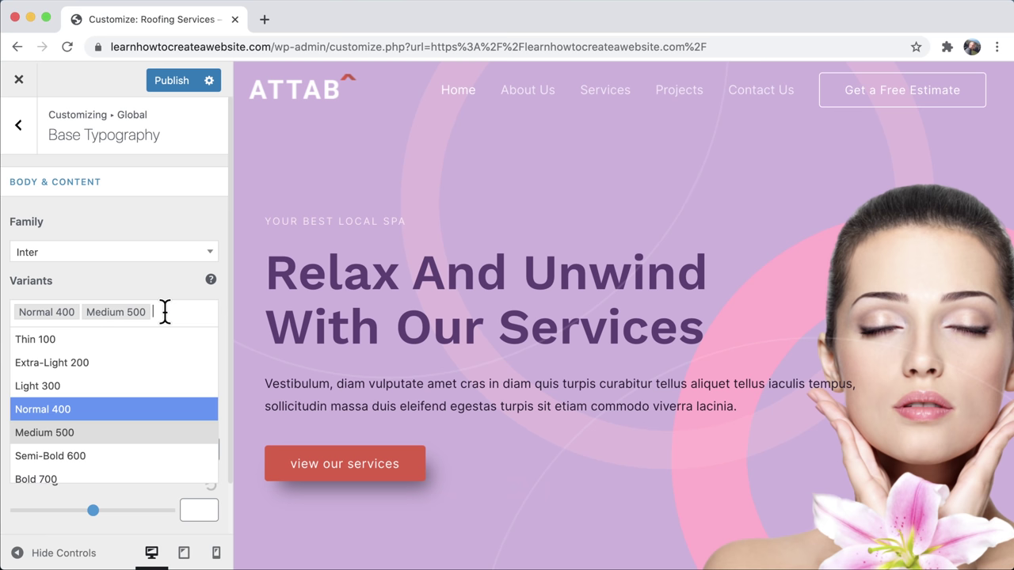
pyautogui.press('BackSpace')
pyautogui.press('BackSpace')
pyautogui.press('BackSpace')
pyautogui.press('BackSpace')
pyautogui.press('BackSpace')
pyautogui.press('BackSpace')
pyautogui.press('BackSpace')
pyautogui.press('BackSpace')
pyautogui.press('BackSpace')
pyautogui.press('BackSpace')
pyautogui.press('BackSpace')
pyautogui.press('BackSpace')
pyautogui.press('BackSpace')
pyautogui.press('BackSpace')
pyautogui.press('BackSpace')
pyautogui.press('BackSpace')
pyautogui.press('BackSpace')
pyautogui.press('BackSpace')
pyautogui.press('BackSpace')
pyautogui.press('BackSpace')
pyautogui.press('BackSpace')
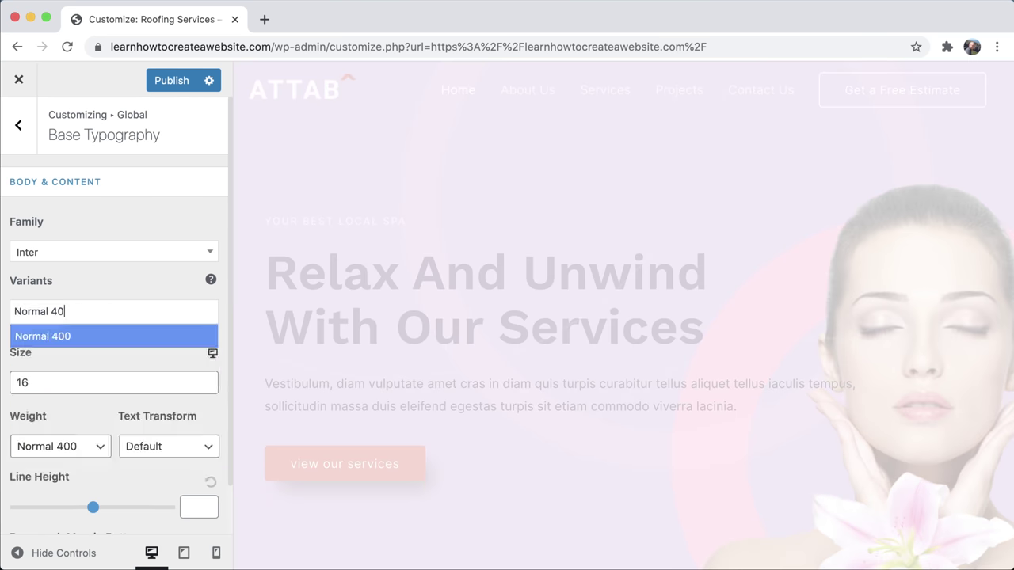
pyautogui.click(124, 288)
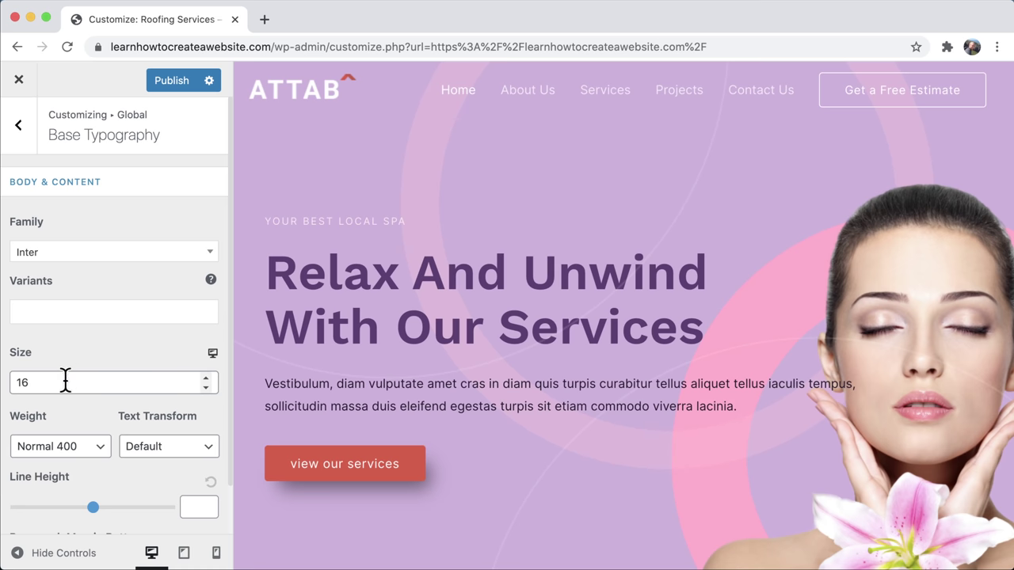
pyautogui.doubleClick(63, 382)
pyautogui.write('20')
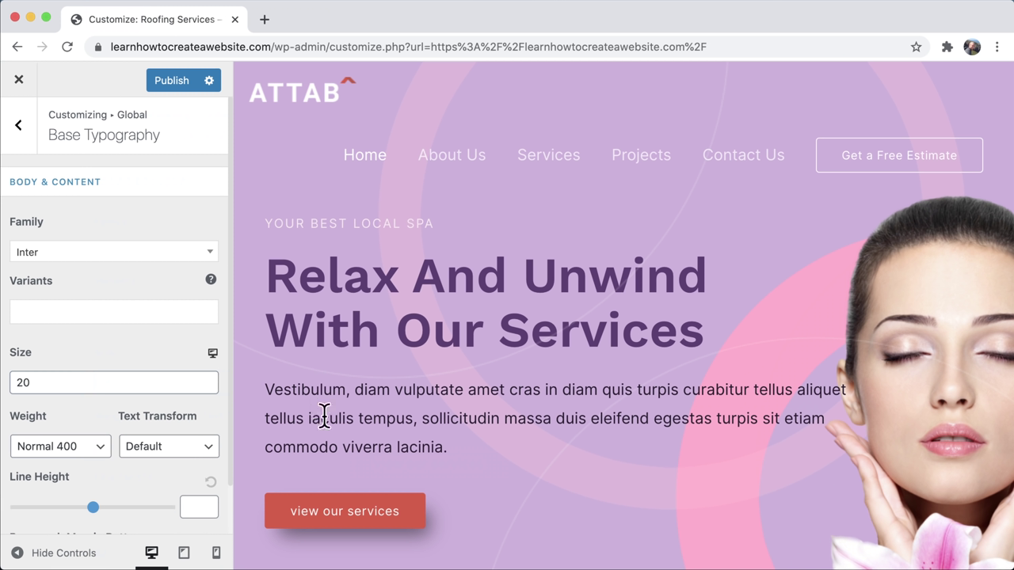
pyautogui.click(198, 507)
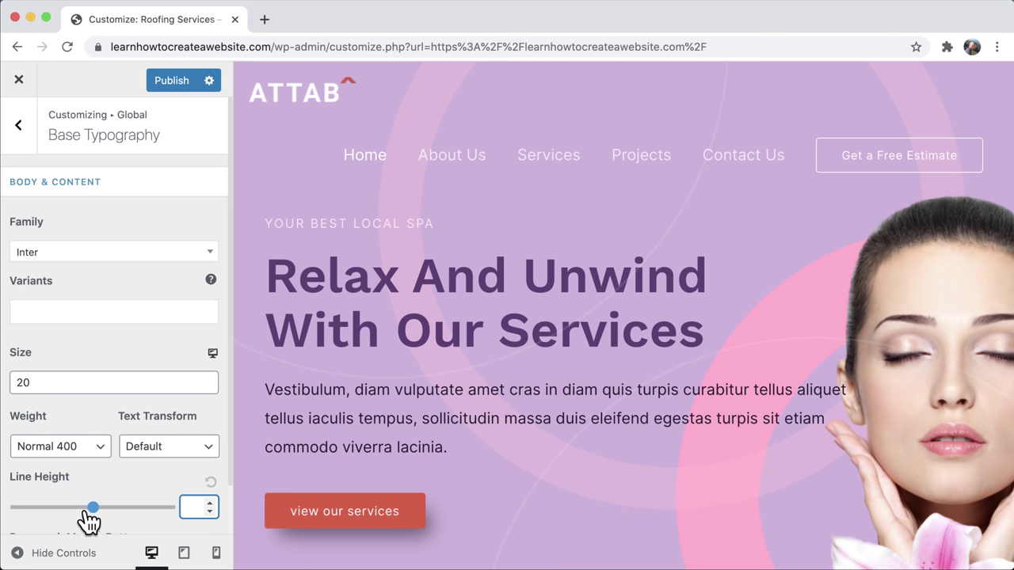
pyautogui.moveTo(94, 516); pyautogui.dragTo(41, 518)
pyautogui.scroll(-1, 136, 476)
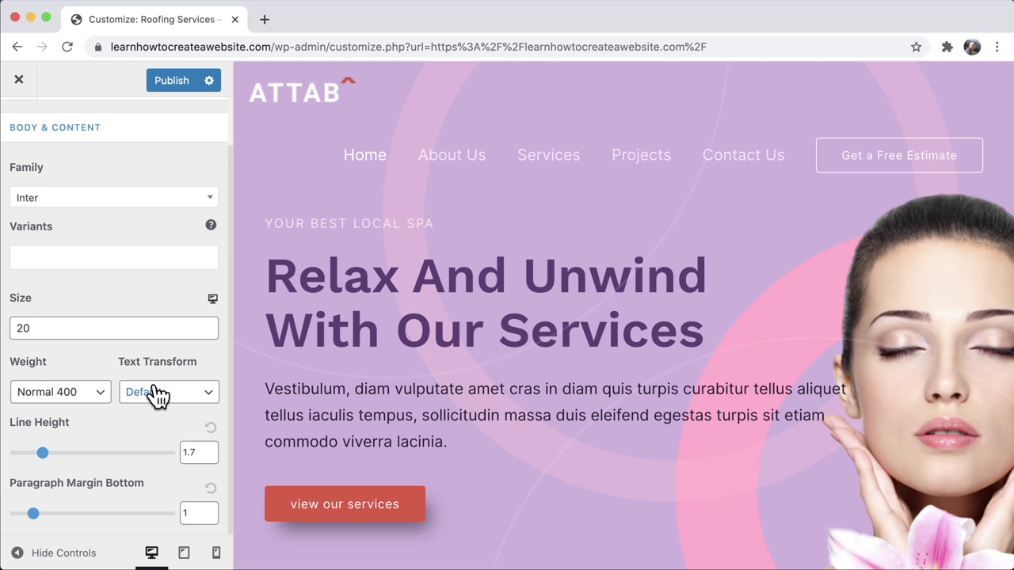
pyautogui.scroll(2, 95, 221)
pyautogui.click(17, 129)
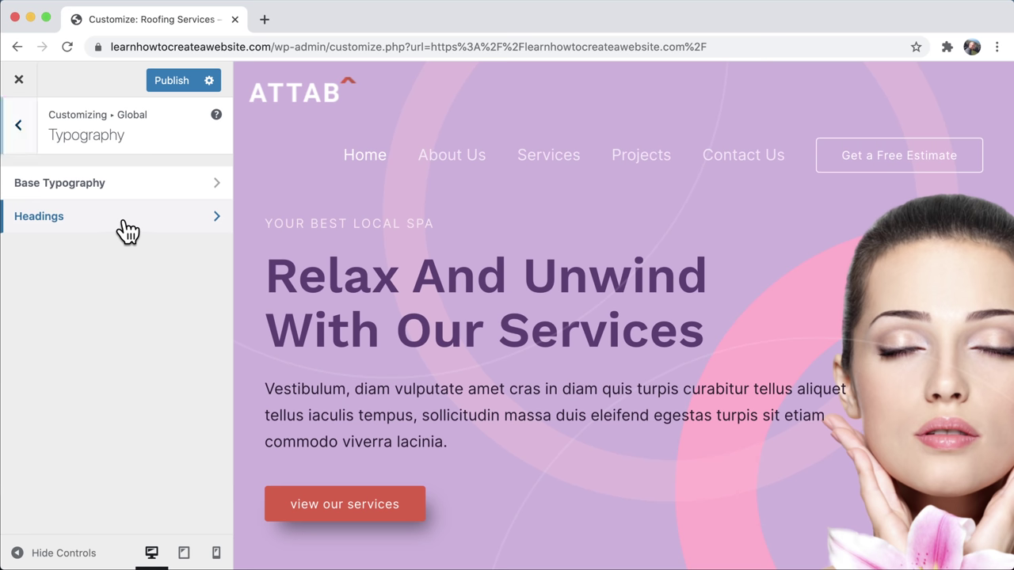
# - Set the Headings font to El Messiri, clear its variants, and choose Bold 700 weight
pyautogui.click(127, 230)
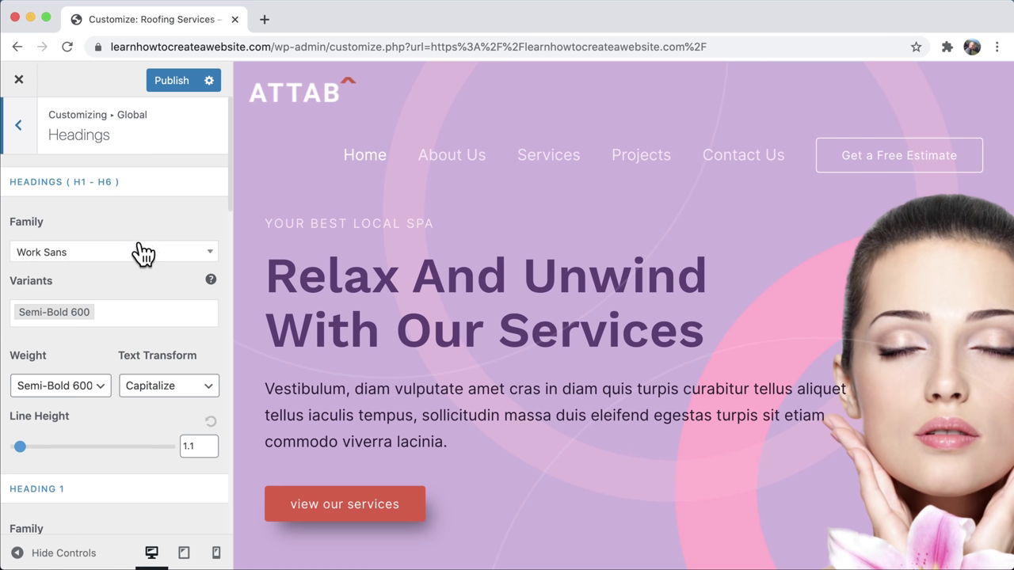
pyautogui.click(131, 258)
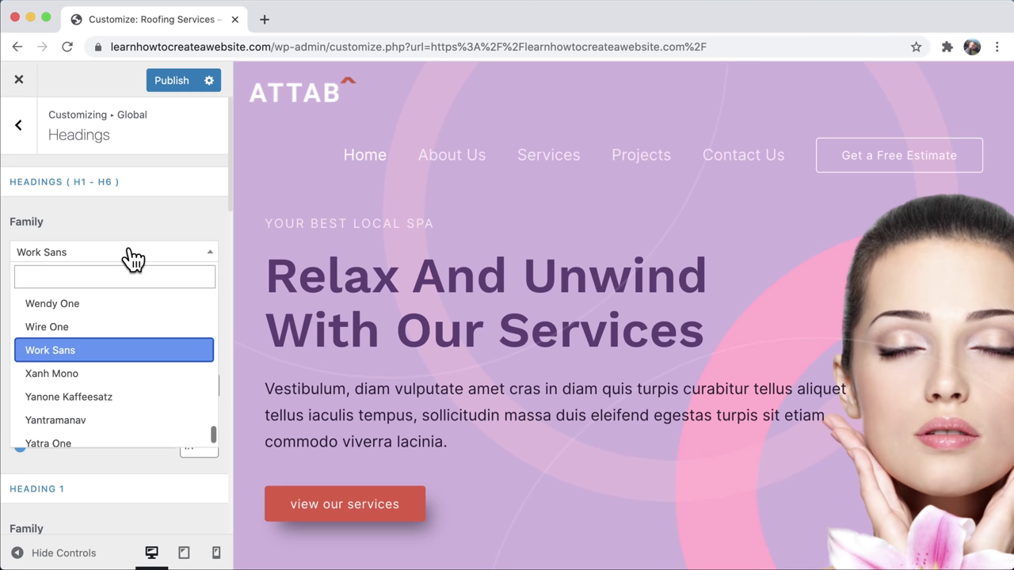
pyautogui.click(97, 277)
pyautogui.write('el')
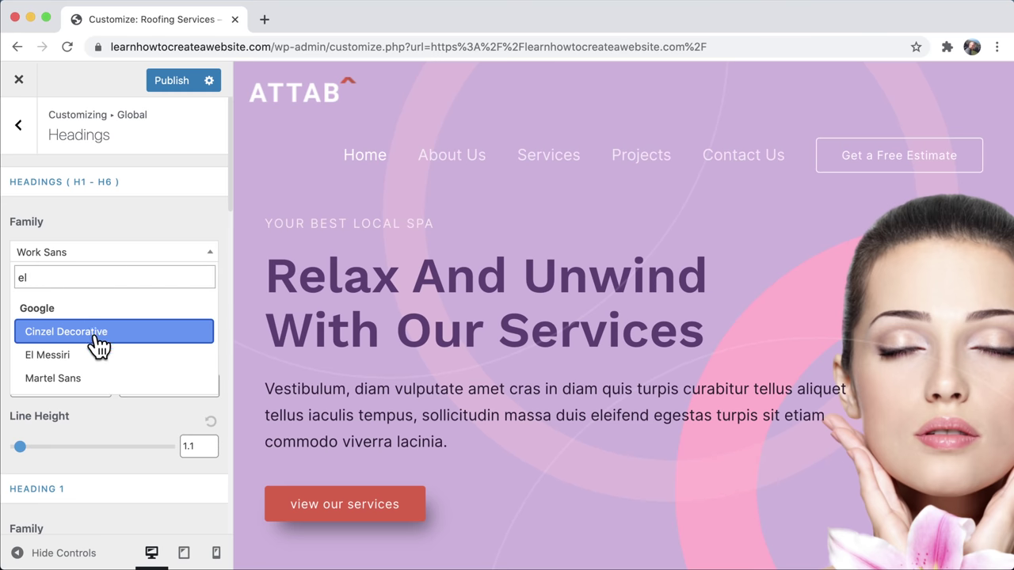
pyautogui.click(93, 358)
pyautogui.click(117, 315)
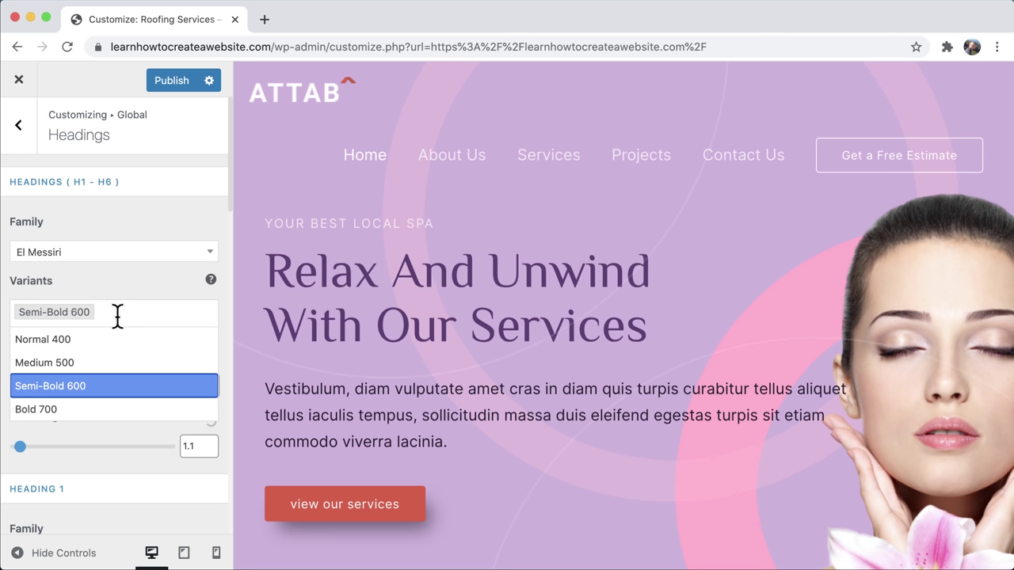
pyautogui.press('BackSpace')
pyautogui.press('BackSpace')
pyautogui.press('BackSpace')
pyautogui.press('BackSpace')
pyautogui.press('BackSpace')
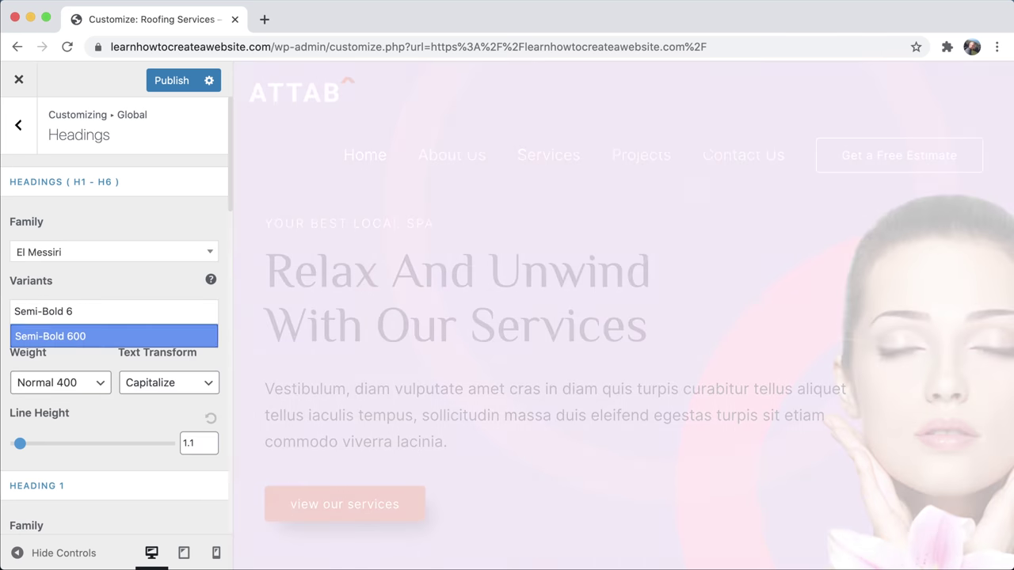
pyautogui.press('BackSpace')
pyautogui.press('BackSpace')
pyautogui.press('BackSpace')
pyautogui.press('BackSpace')
pyautogui.press('BackSpace')
pyautogui.press('BackSpace')
pyautogui.press('BackSpace')
pyautogui.press('BackSpace')
pyautogui.press('BackSpace')
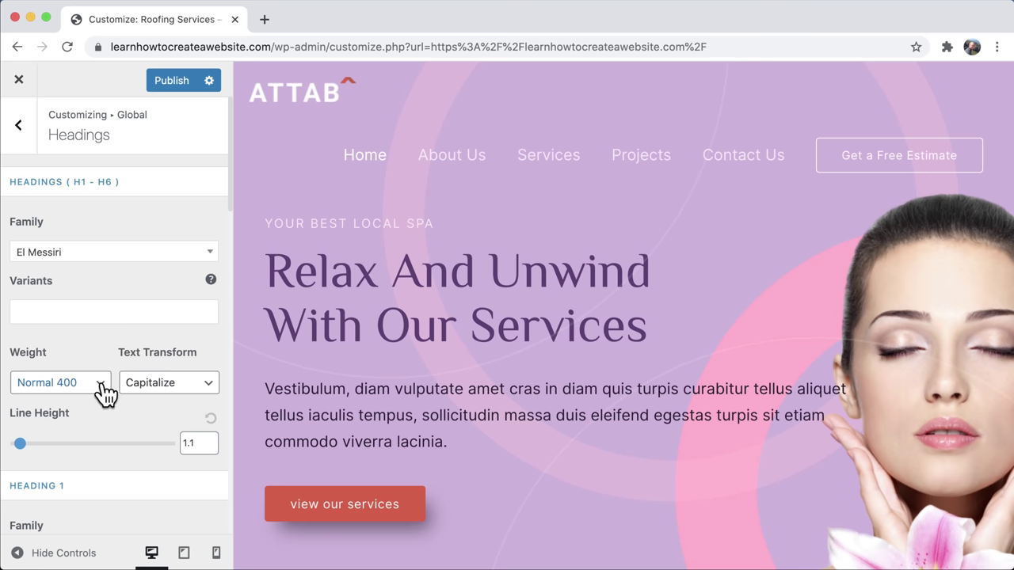
pyautogui.click(105, 388)
pyautogui.click(68, 428)
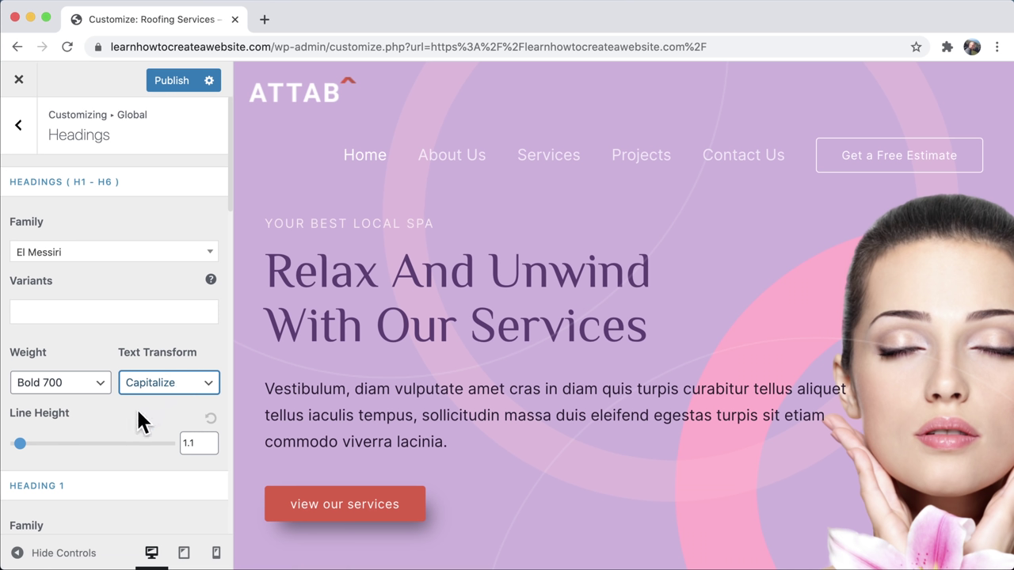
pyautogui.scroll(-4, 138, 411)
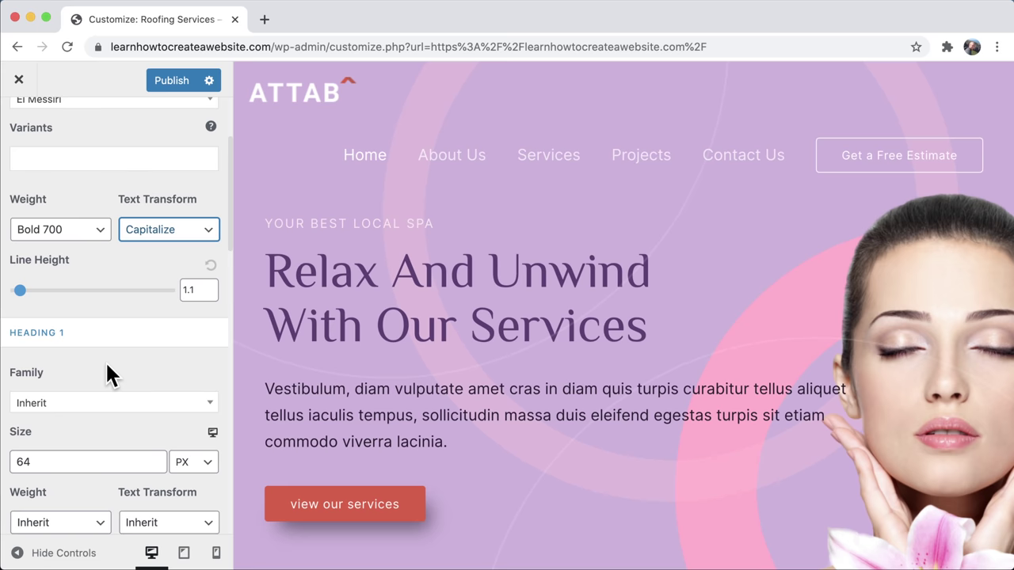
# - Make Heading 1 Bold 700, and give Heading 2 a 50 px size with Bold 700
pyautogui.scroll(-3, 106, 373)
pyautogui.click(105, 415)
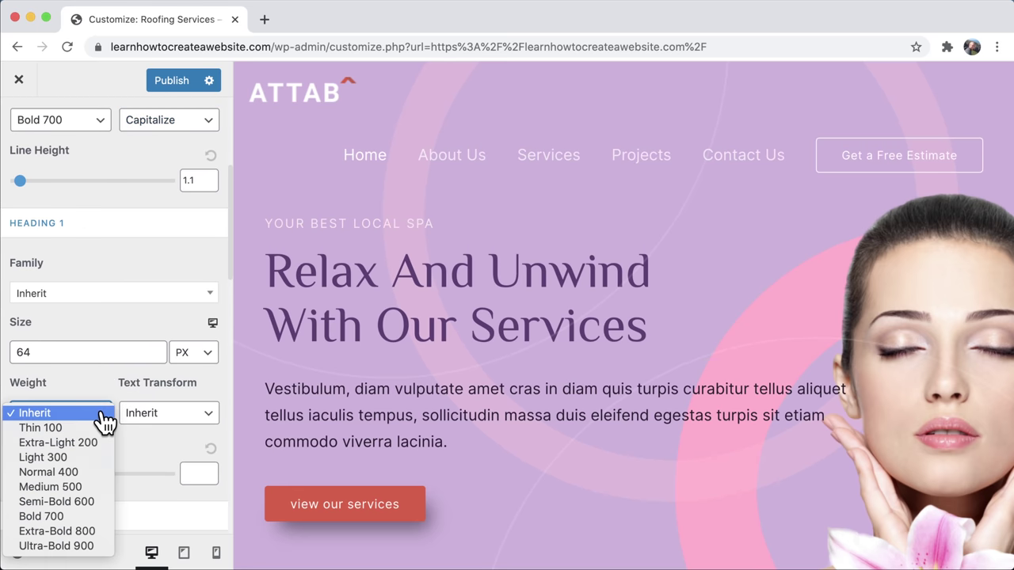
pyautogui.click(75, 516)
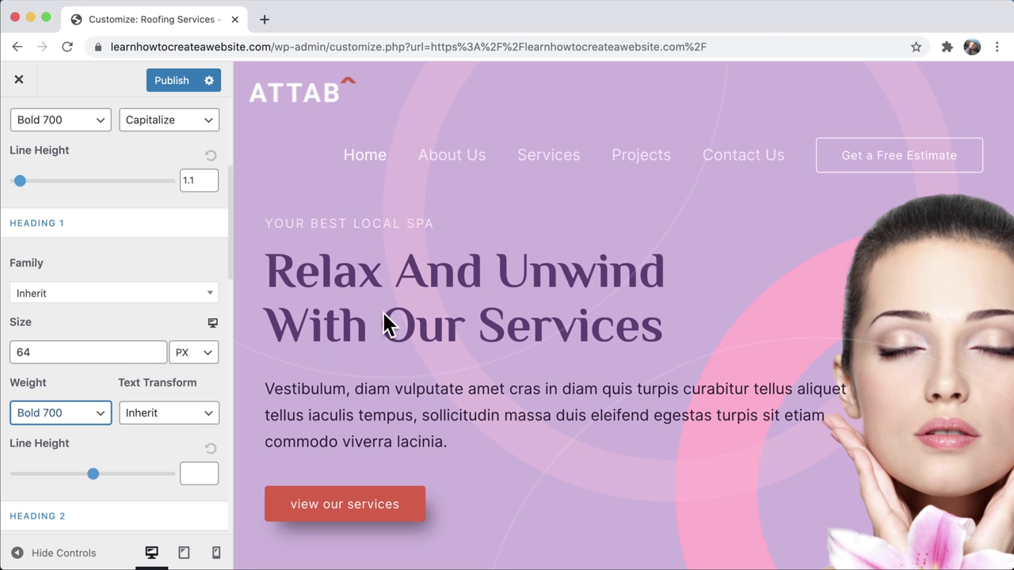
pyautogui.scroll(-5, 127, 400)
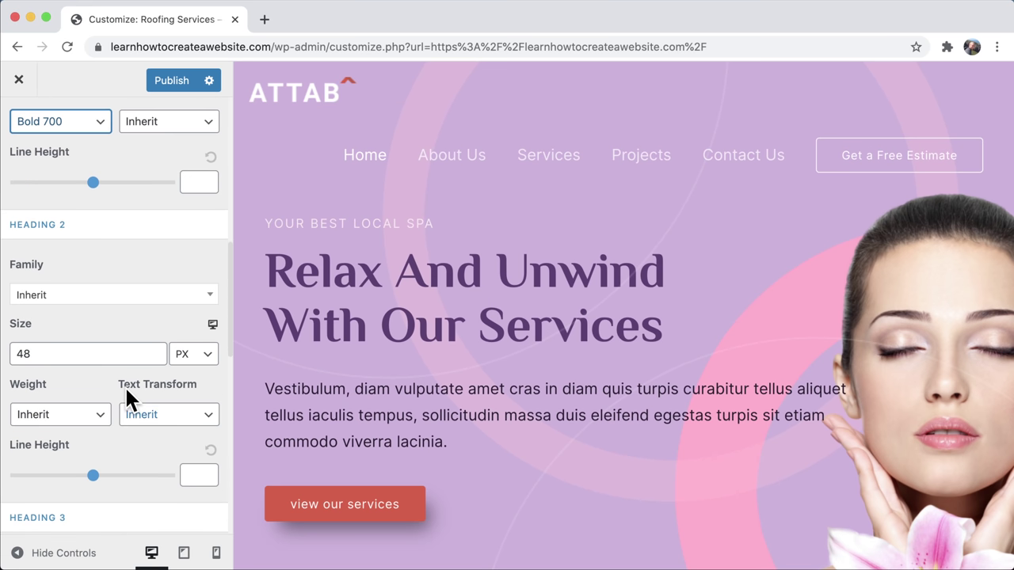
pyautogui.doubleClick(73, 353)
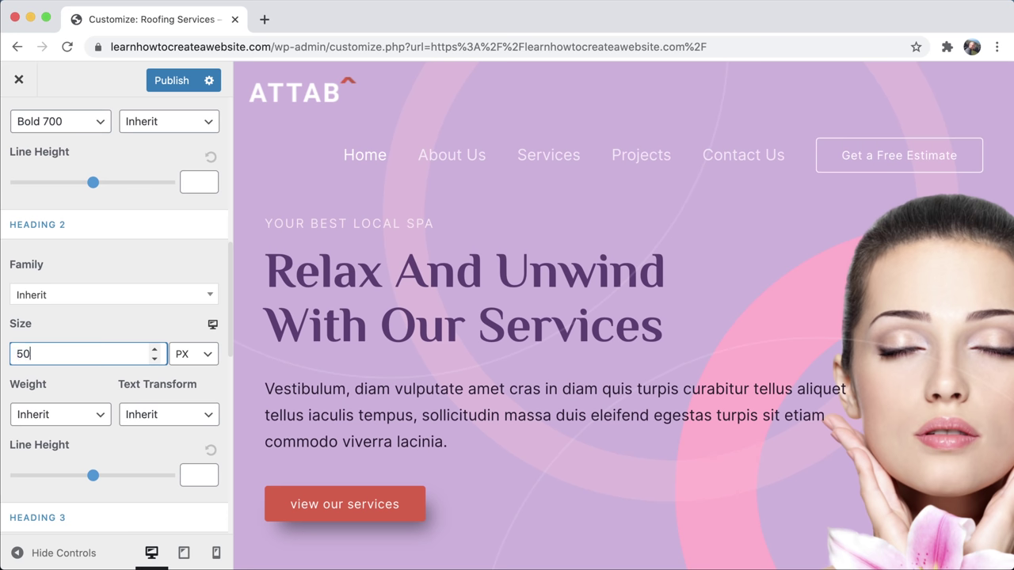
pyautogui.click(89, 415)
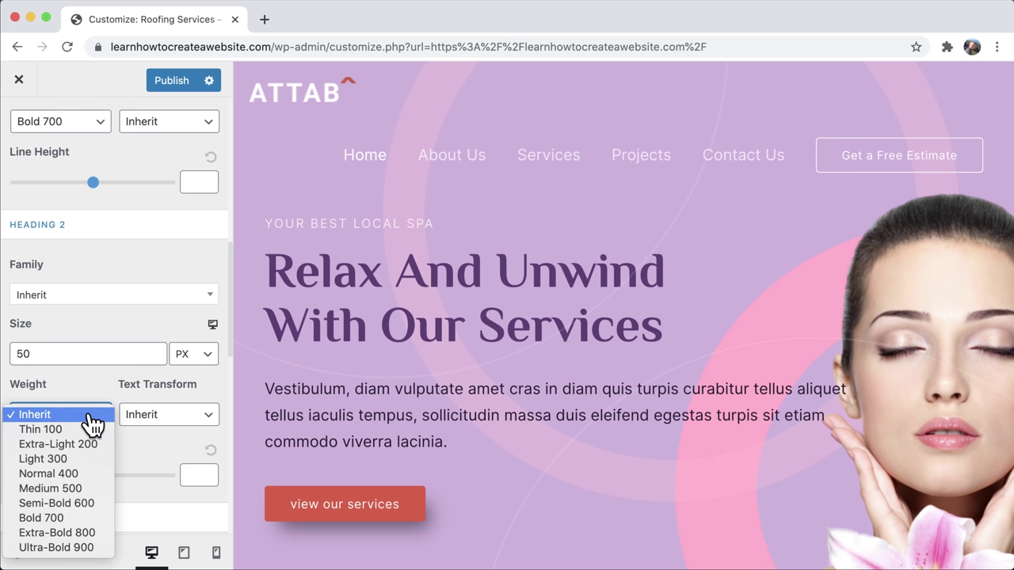
pyautogui.click(64, 518)
# - Set the Heading 2 font family to El Messiri, keeping Bold 700 weight
pyautogui.click(119, 298)
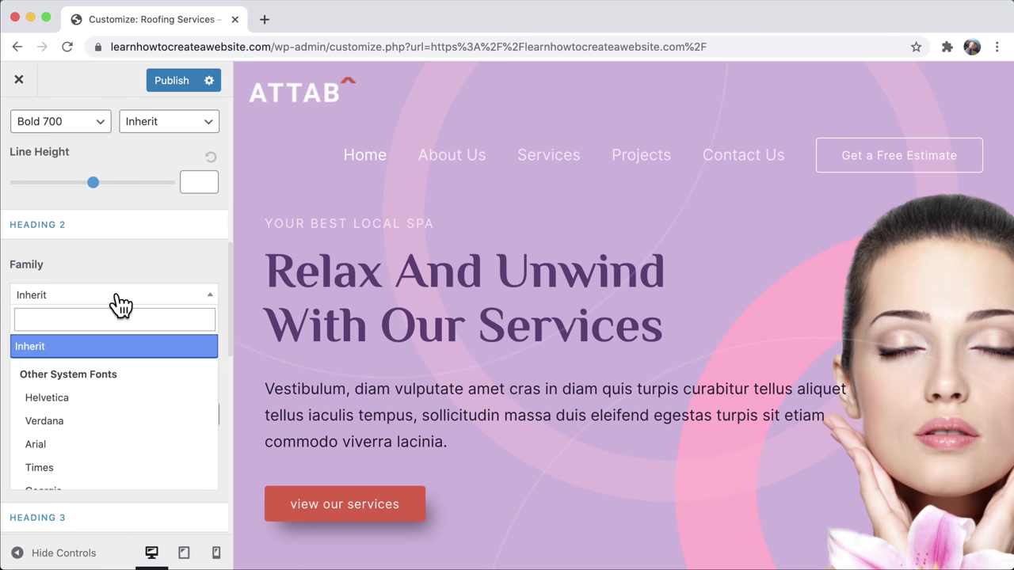
pyautogui.write('el')
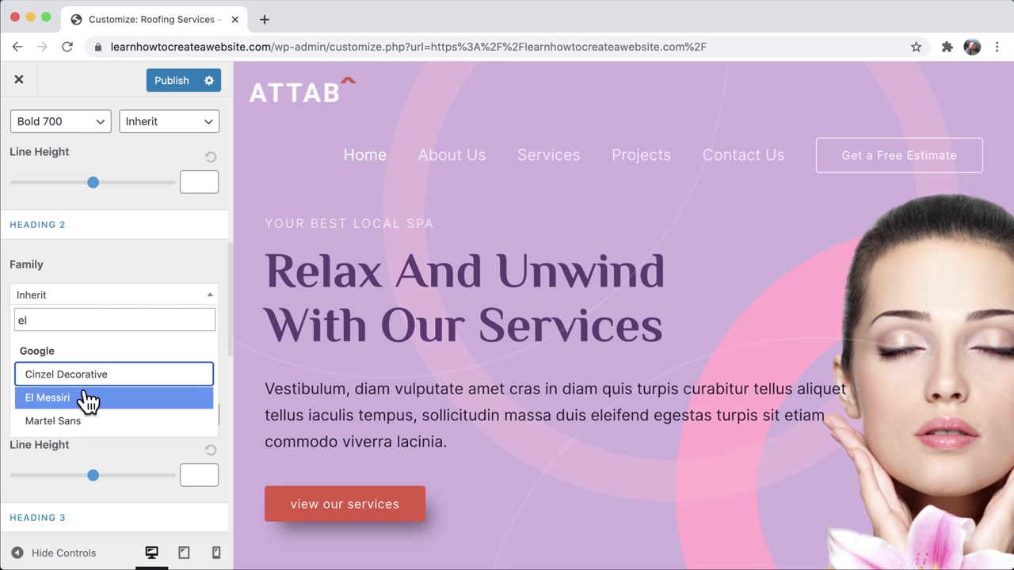
pyautogui.click(84, 396)
pyautogui.click(88, 403)
pyautogui.click(72, 448)
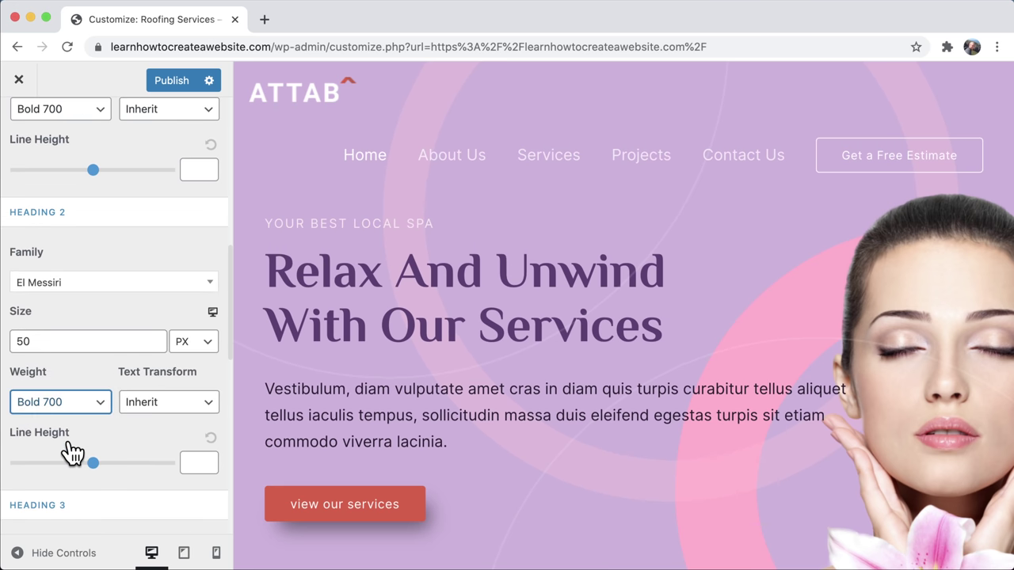
pyautogui.scroll(-5, 73, 451)
# - Set Heading 3 to El Messiri at Bold 700, then leave the heading settings
pyautogui.click(91, 334)
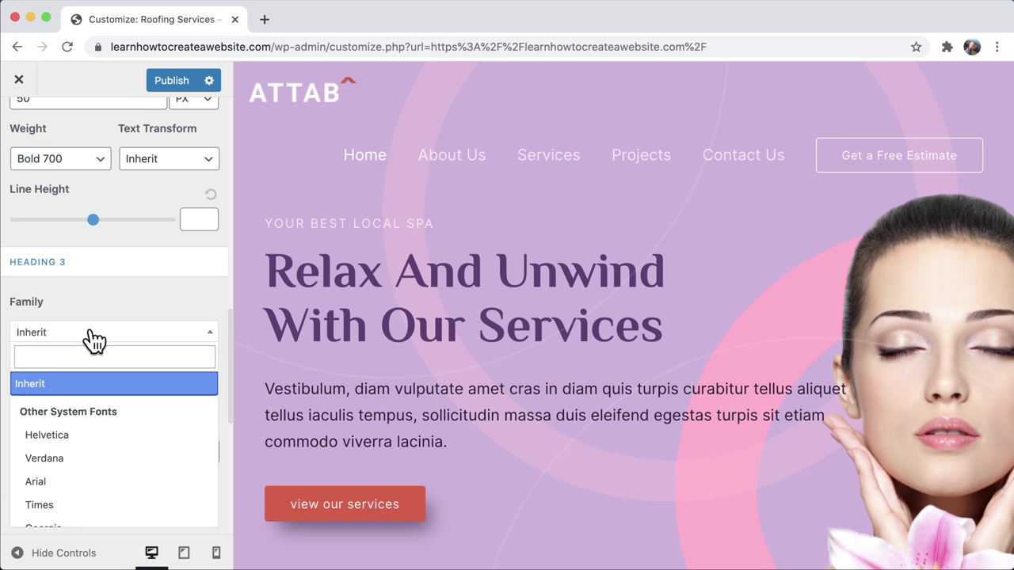
pyautogui.write('el m')
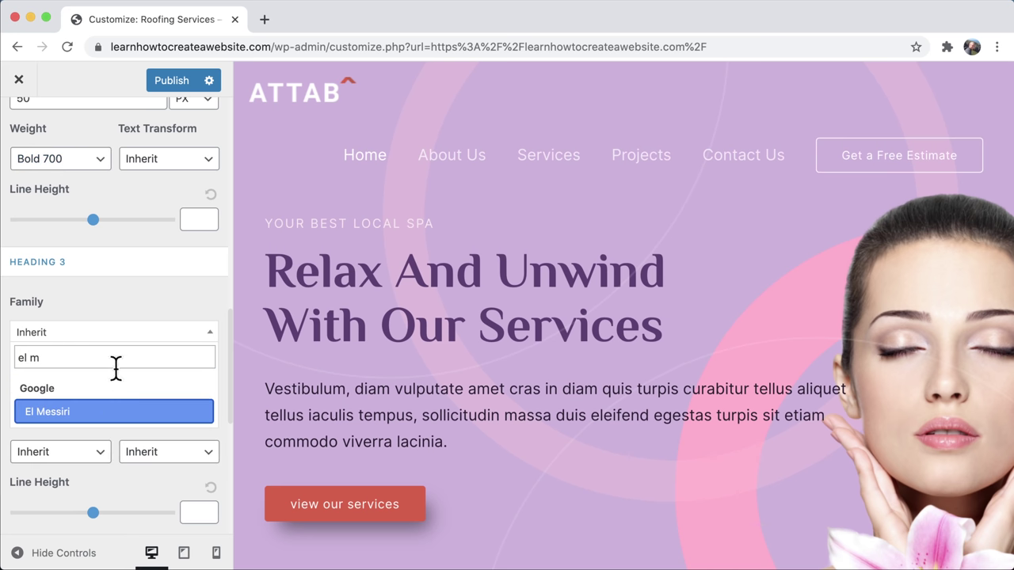
pyautogui.click(89, 413)
pyautogui.click(99, 452)
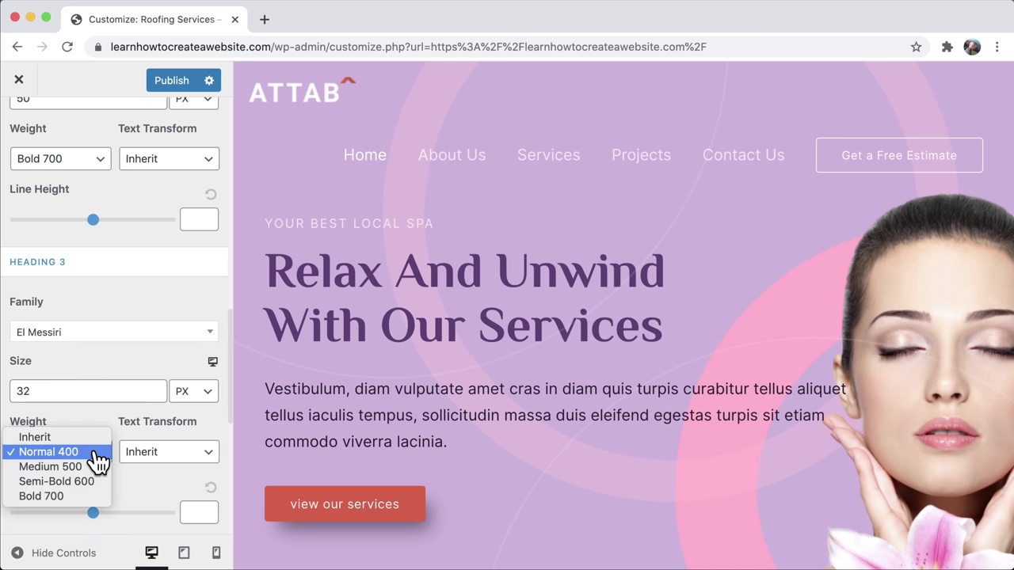
pyautogui.click(51, 497)
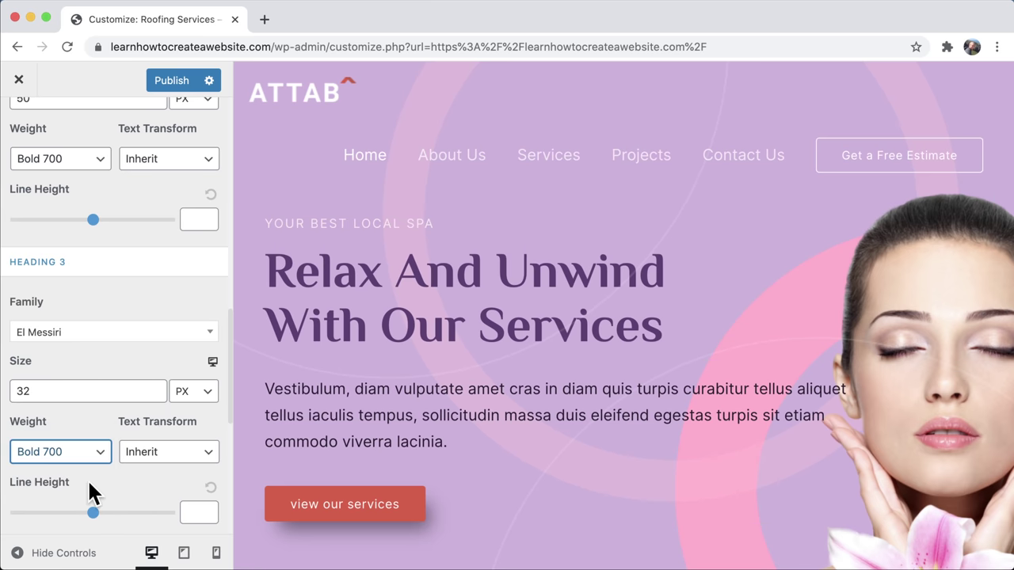
pyautogui.scroll(-15, 574, 376)
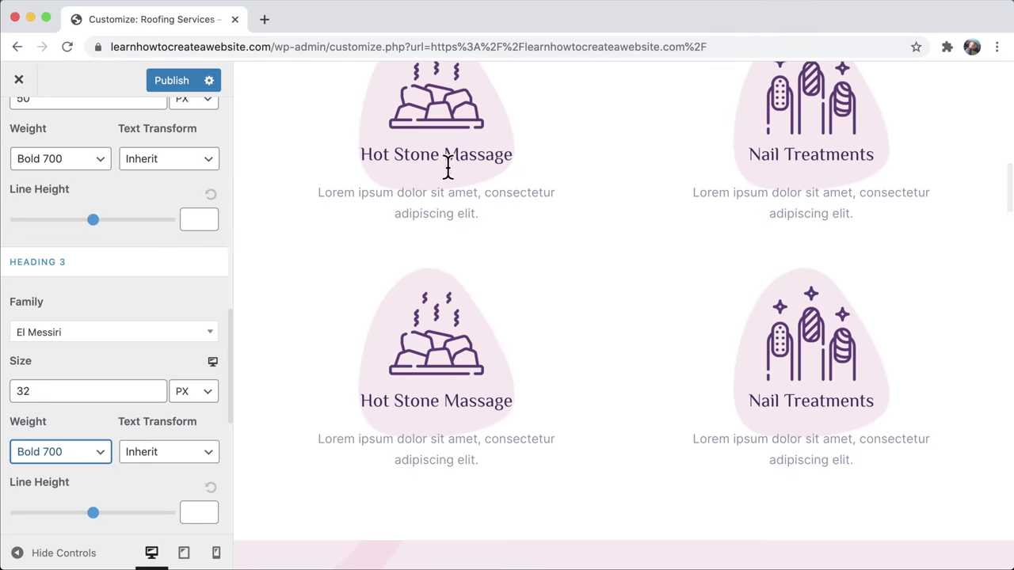
pyautogui.scroll(-6, 511, 374)
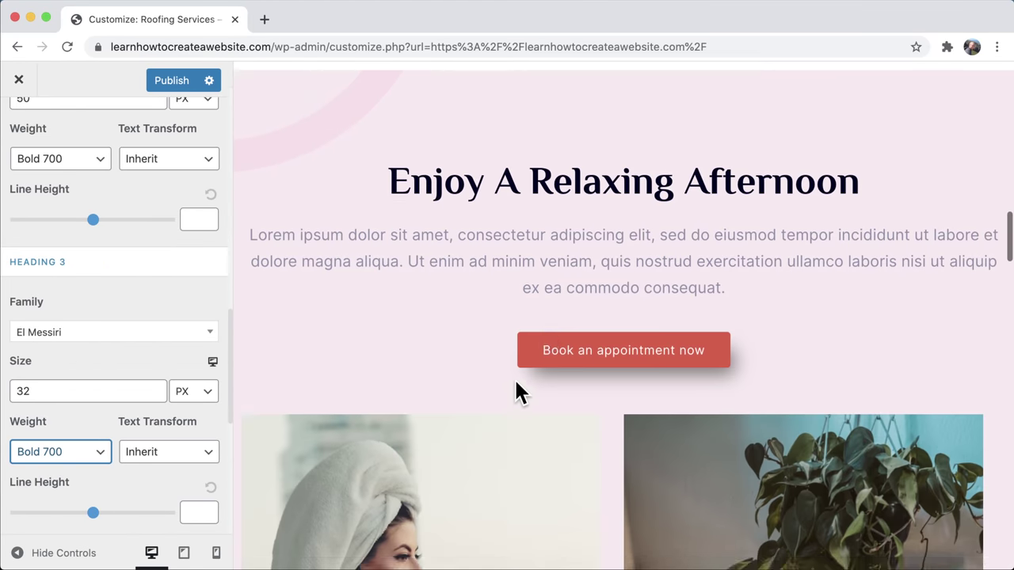
pyautogui.scroll(-10, 515, 388)
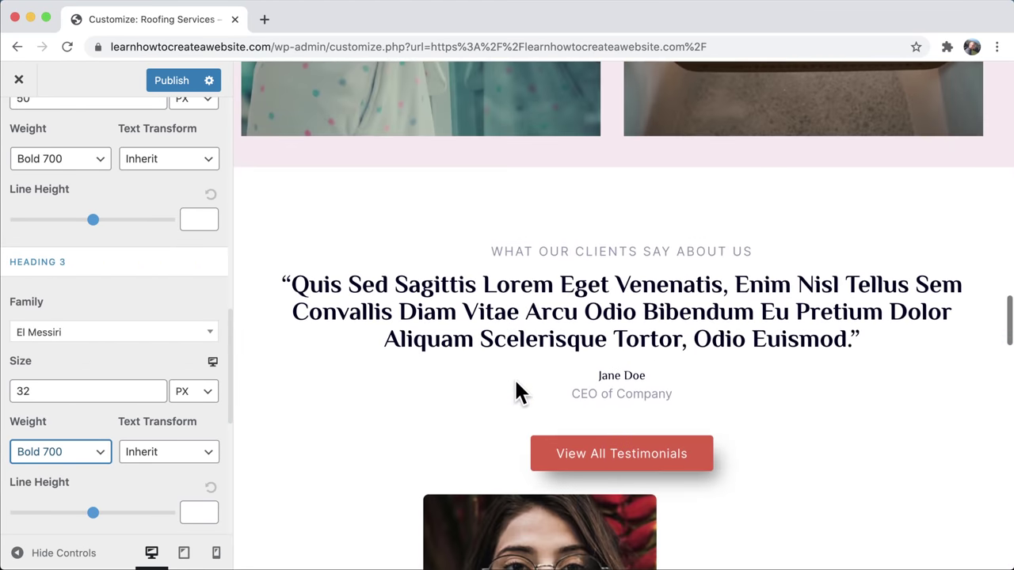
pyautogui.scroll(-10, 515, 381)
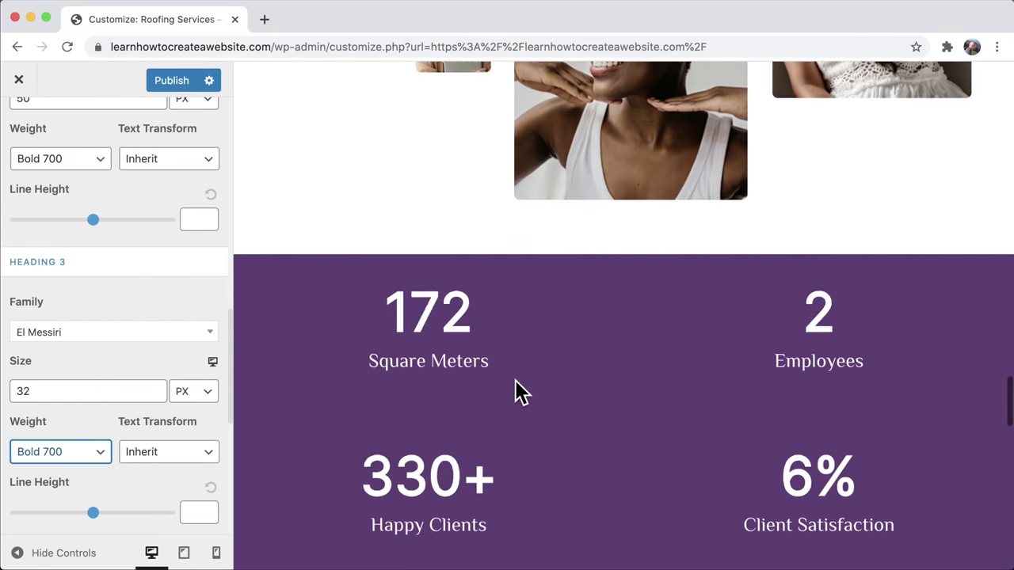
pyautogui.scroll(-10, 515, 380)
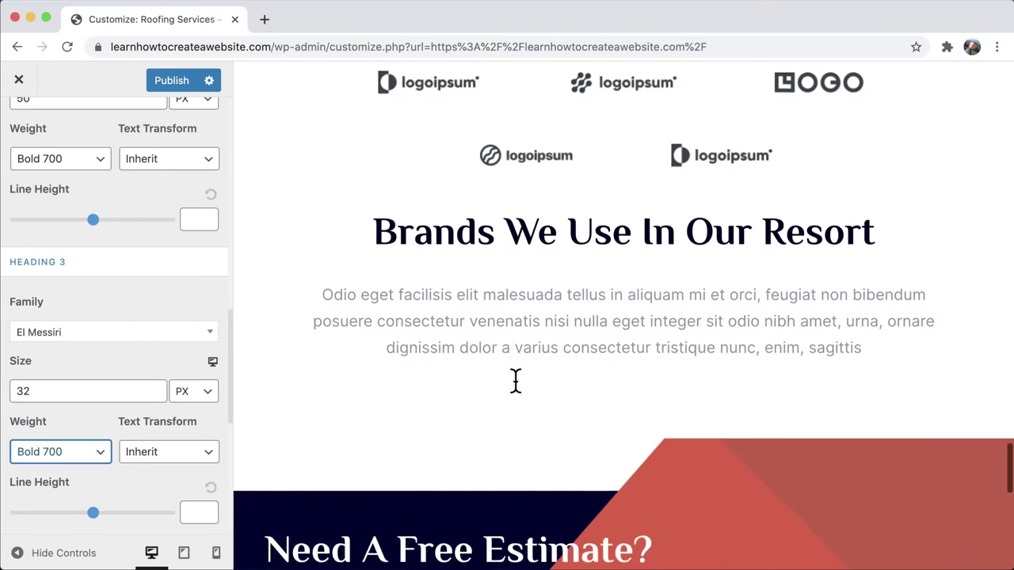
pyautogui.scroll(12, 516, 384)
pyautogui.scroll(10, 143, 260)
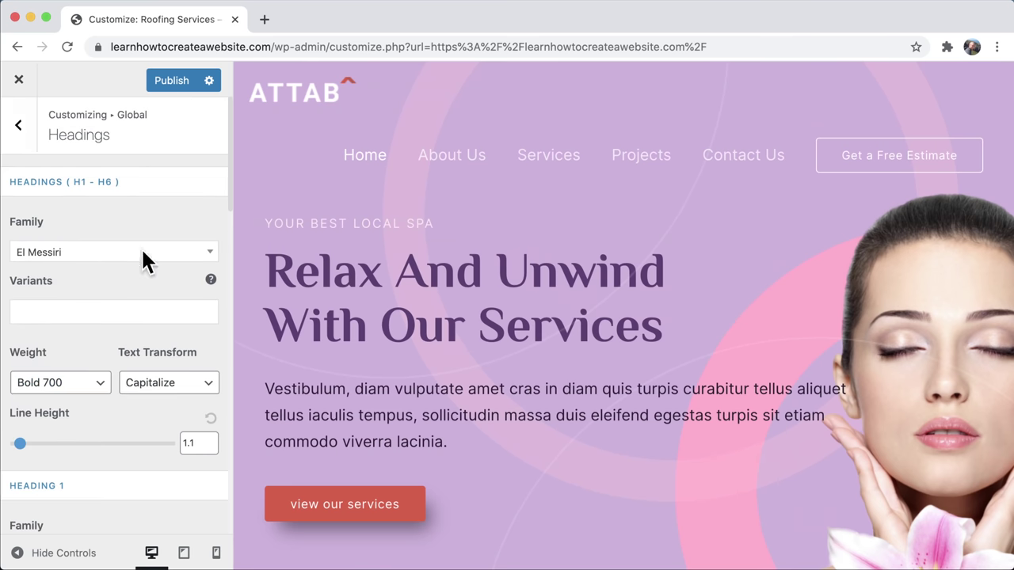
pyautogui.click(19, 128)
# - Set the normal button background colour to #613f75 in Global > Buttons
pyautogui.click(19, 128)
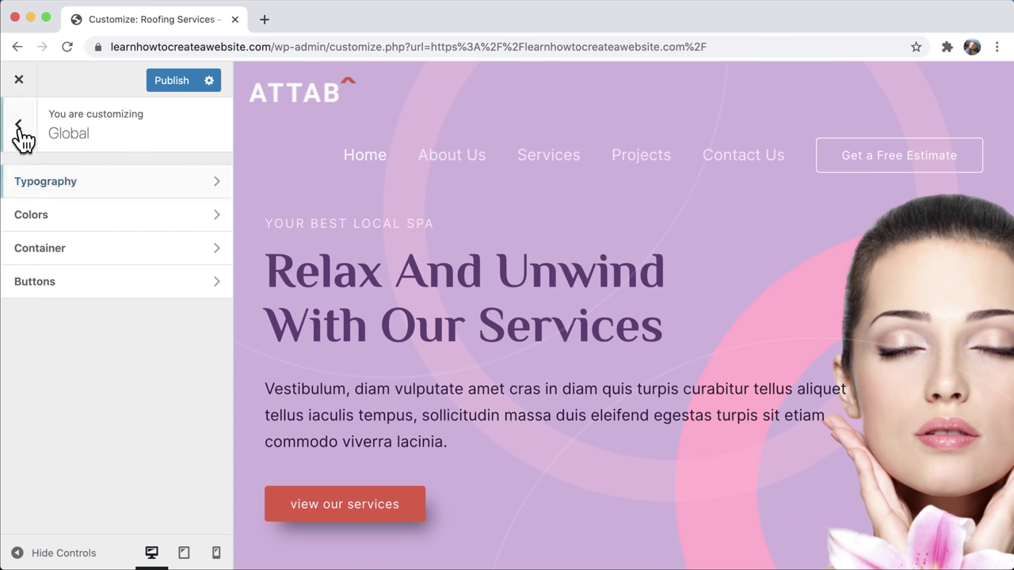
pyautogui.click(109, 295)
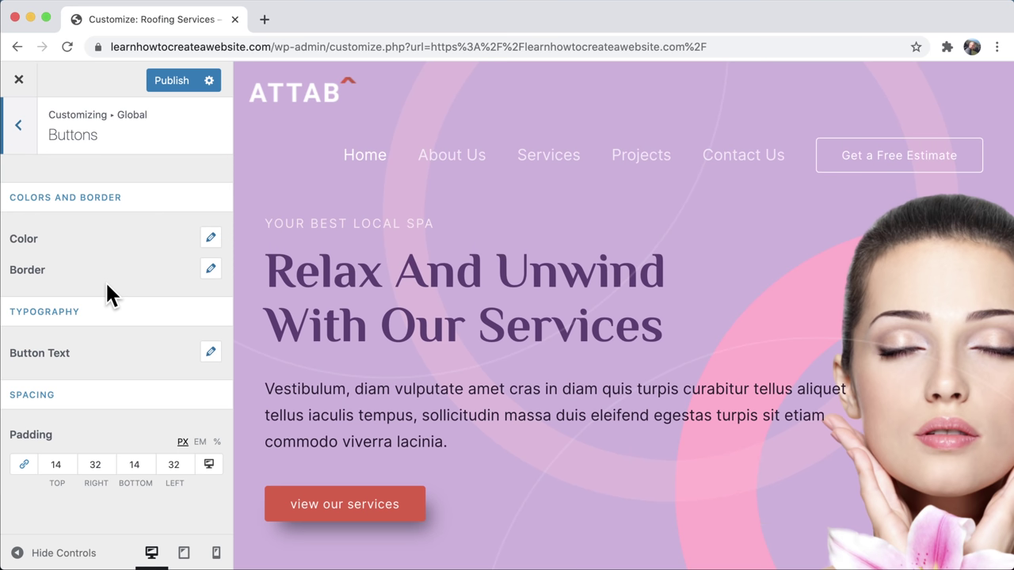
pyautogui.click(210, 240)
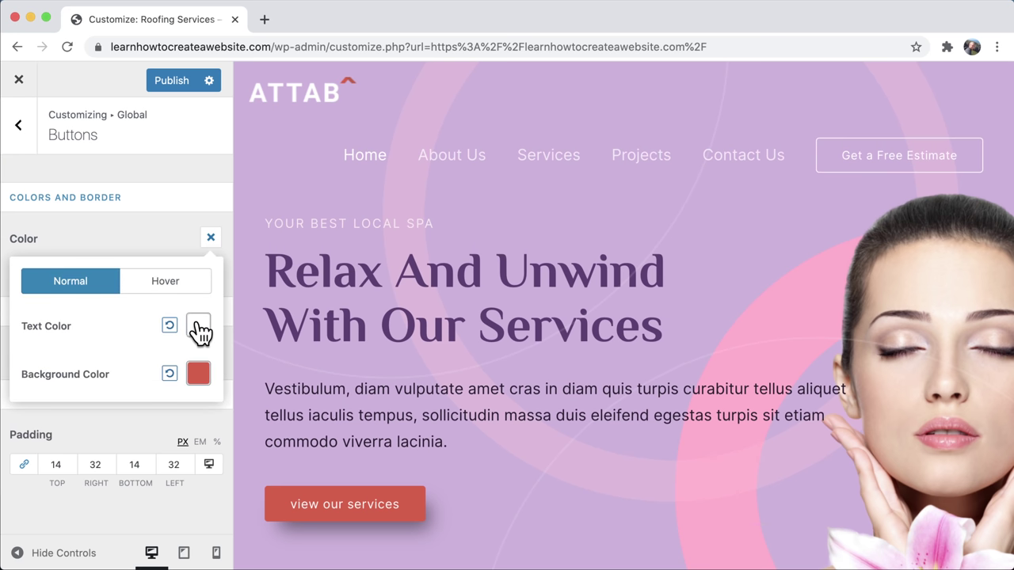
pyautogui.click(199, 380)
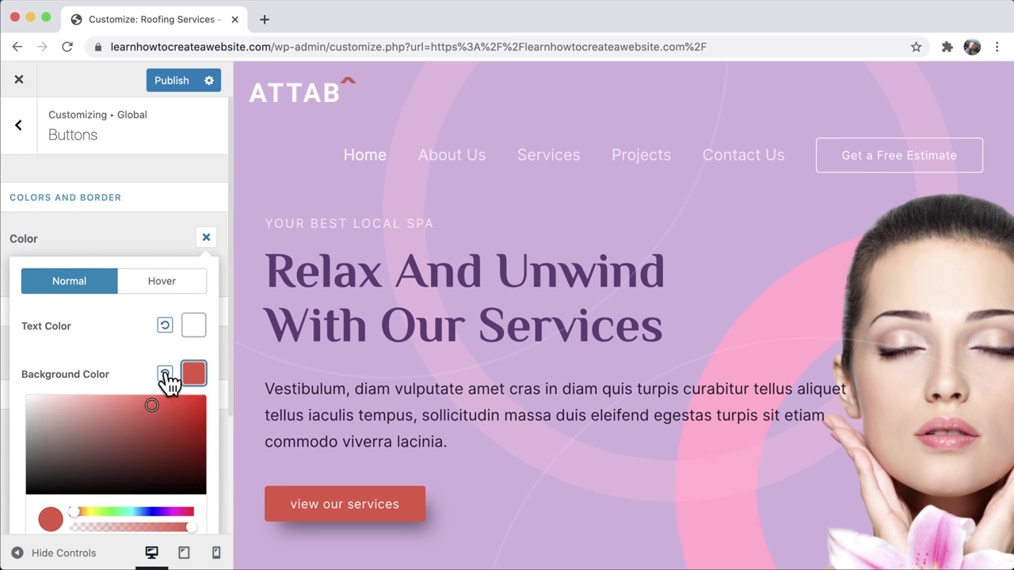
pyautogui.scroll(-3, 158, 364)
pyautogui.tripleClick(100, 448)
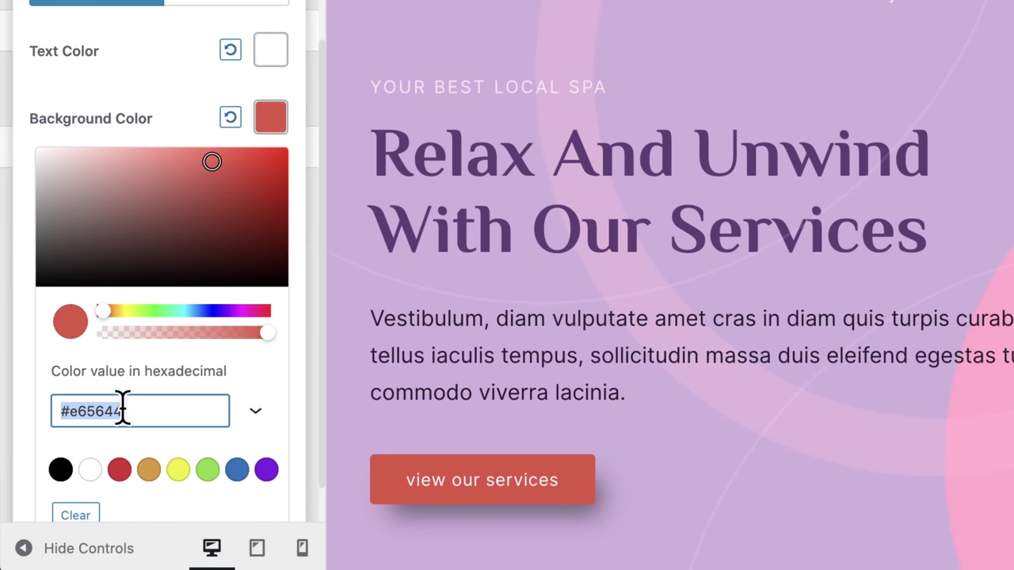
pyautogui.write('#')
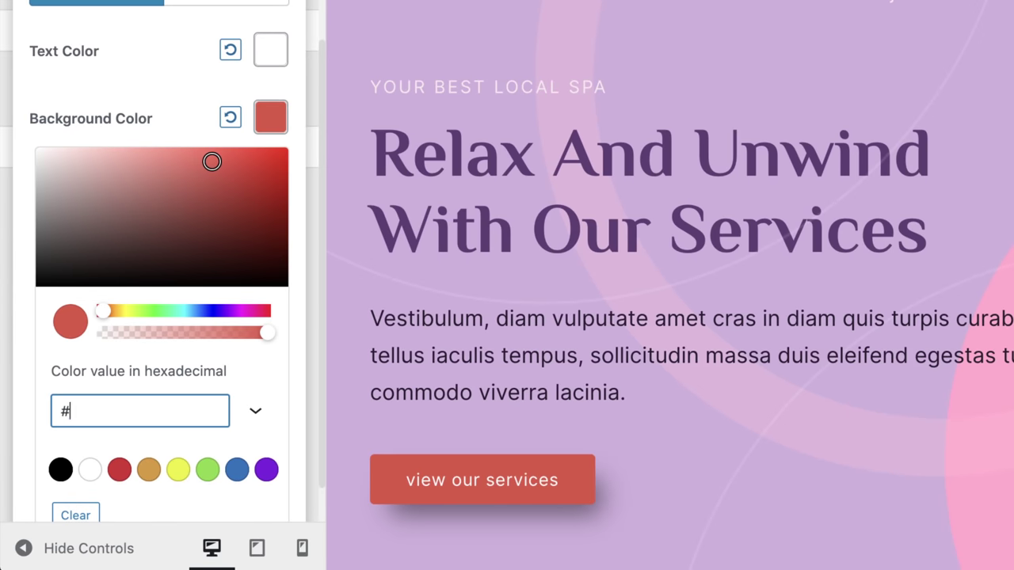
pyautogui.write('613f75')
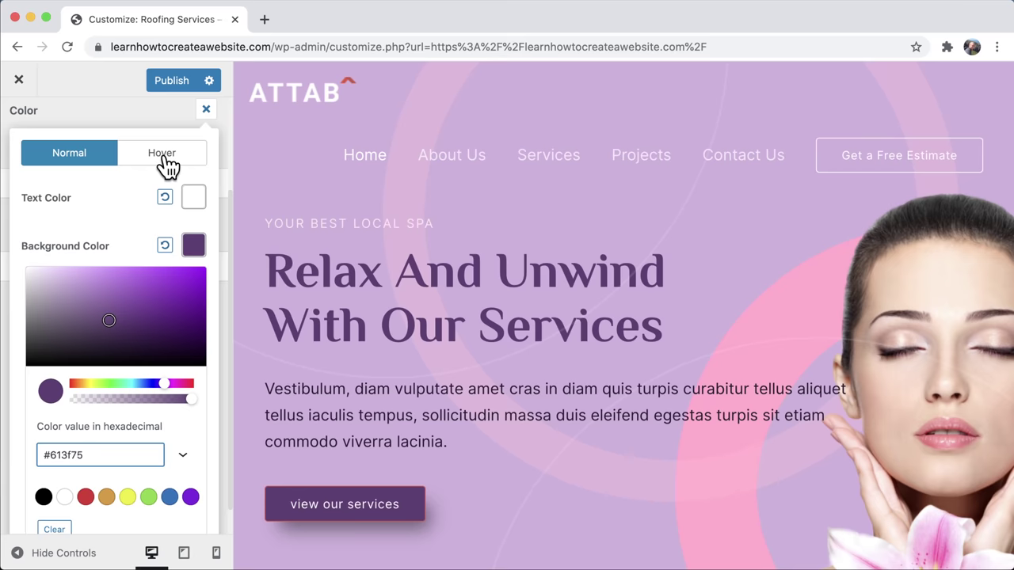
# - Set the button hover background colour to the darker purple #4a295d
pyautogui.click(200, 3)
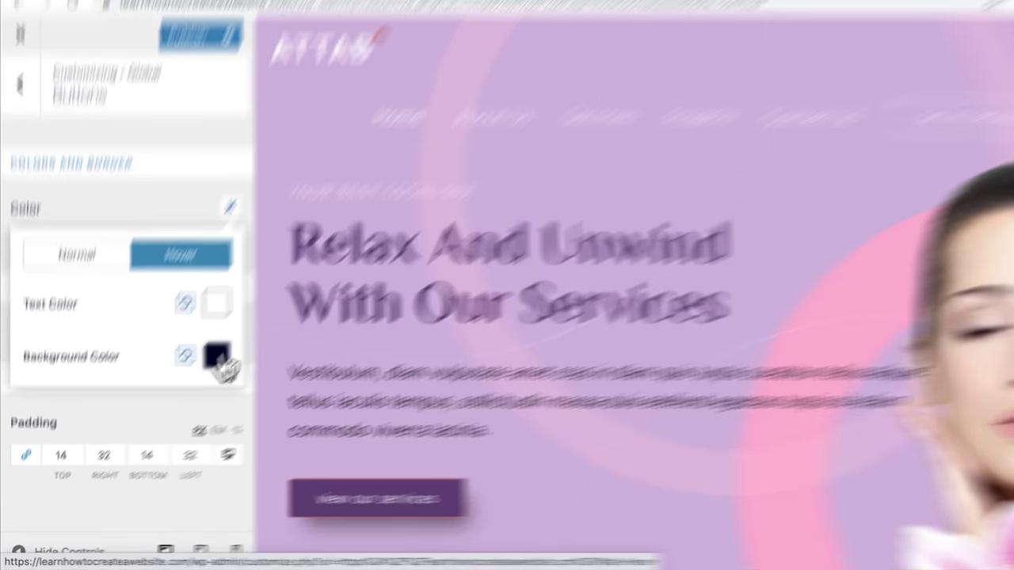
pyautogui.click(200, 376)
pyautogui.scroll(-3, 131, 469)
pyautogui.tripleClick(183, 406)
pyautogui.write('#4a295d')
pyautogui.click(168, 63)
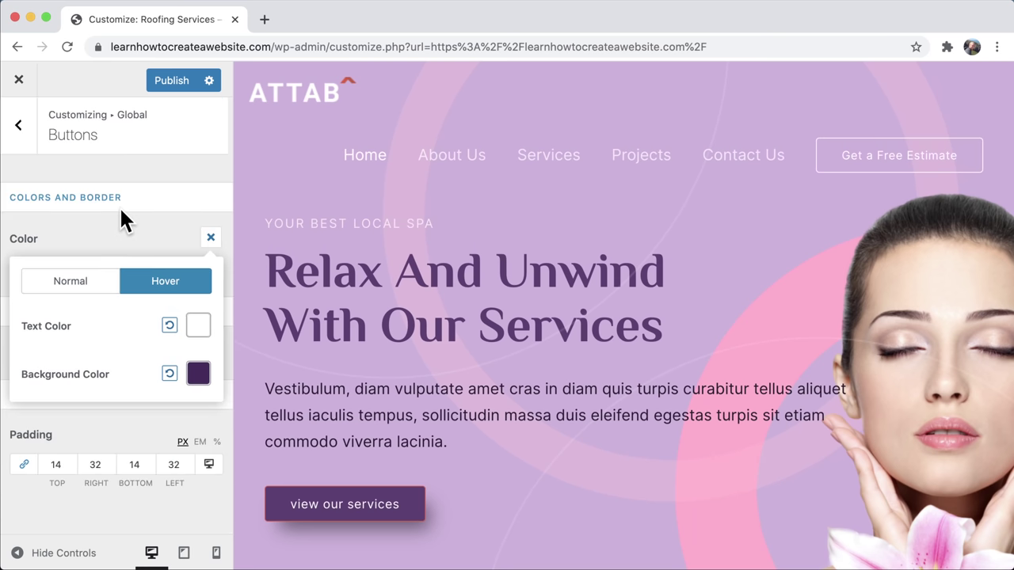
pyautogui.click(210, 238)
# - Set the button border colour to purple #613f75
pyautogui.click(206, 270)
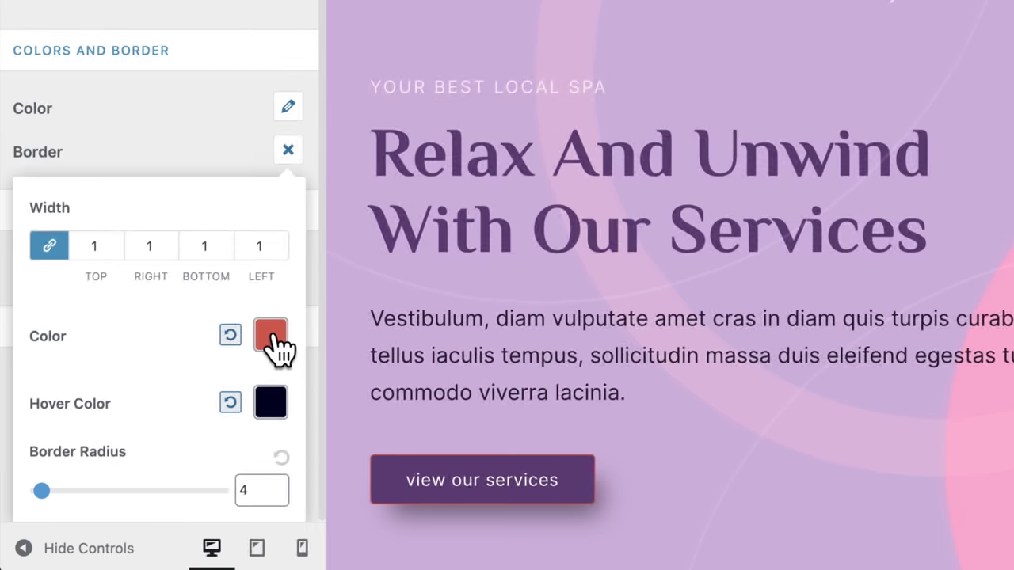
pyautogui.click(270, 336)
pyautogui.doubleClick(129, 468)
pyautogui.press('BackSpace')
pyautogui.write('613f75')
pyautogui.press('Escape')
# - Set the button hover border colour to #4a295d and the border radius to 100
pyautogui.click(288, 150)
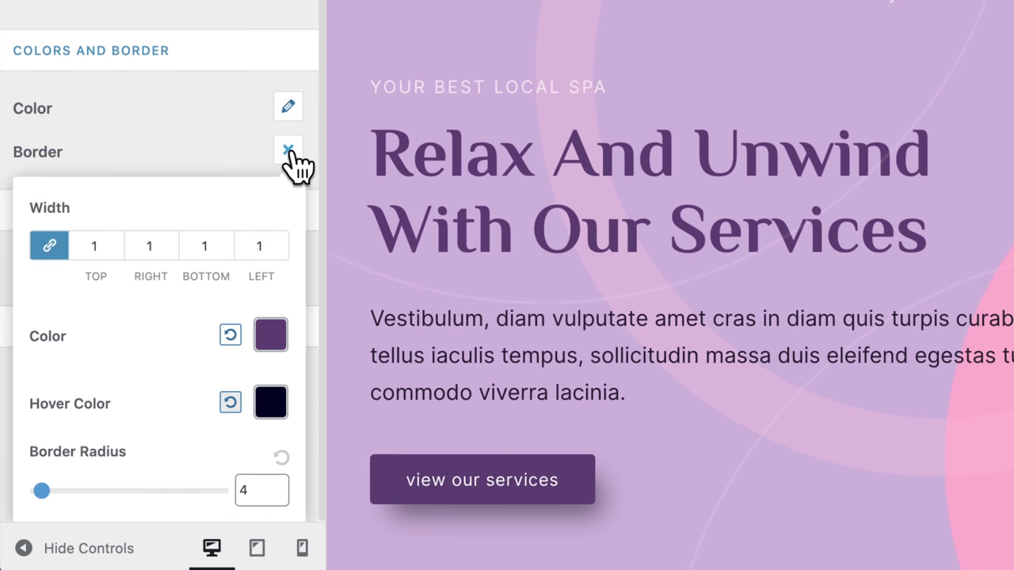
pyautogui.click(271, 403)
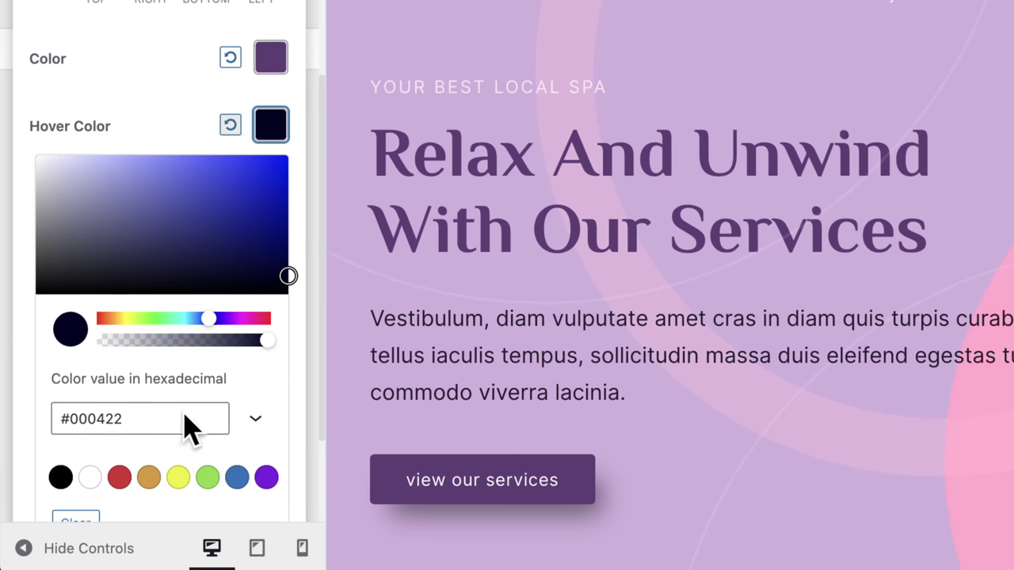
pyautogui.doubleClick(128, 421)
pyautogui.press('BackSpace')
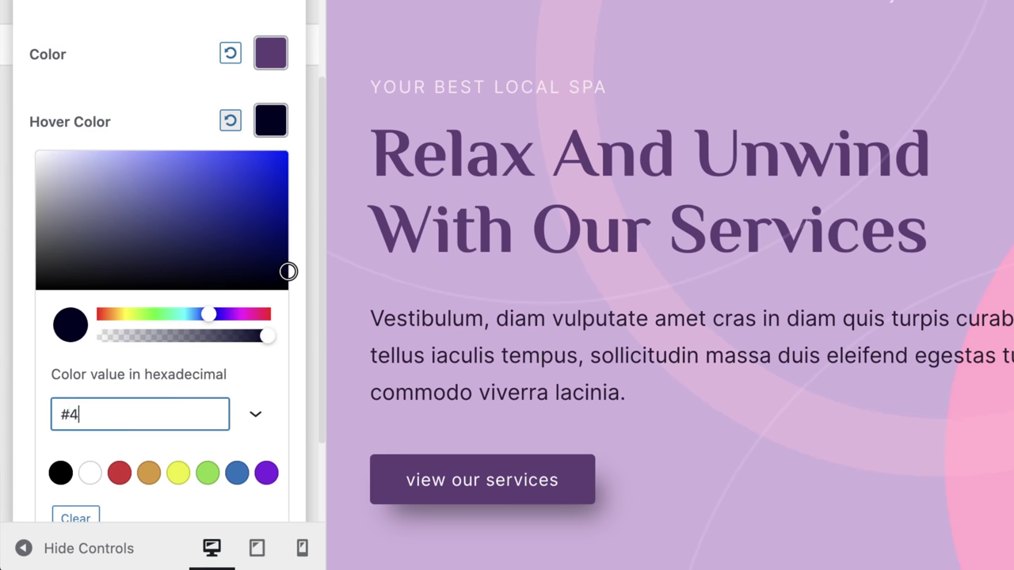
pyautogui.write('4a295d')
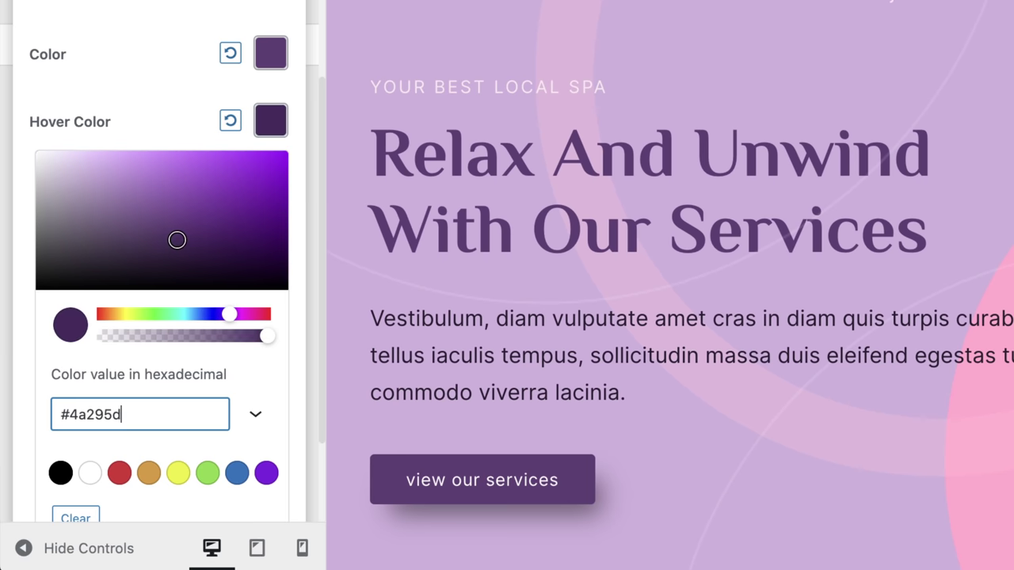
pyautogui.press('Escape')
pyautogui.moveTo(41, 489); pyautogui.dragTo(93, 491)
pyautogui.doubleClick(249, 489)
pyautogui.write('100')
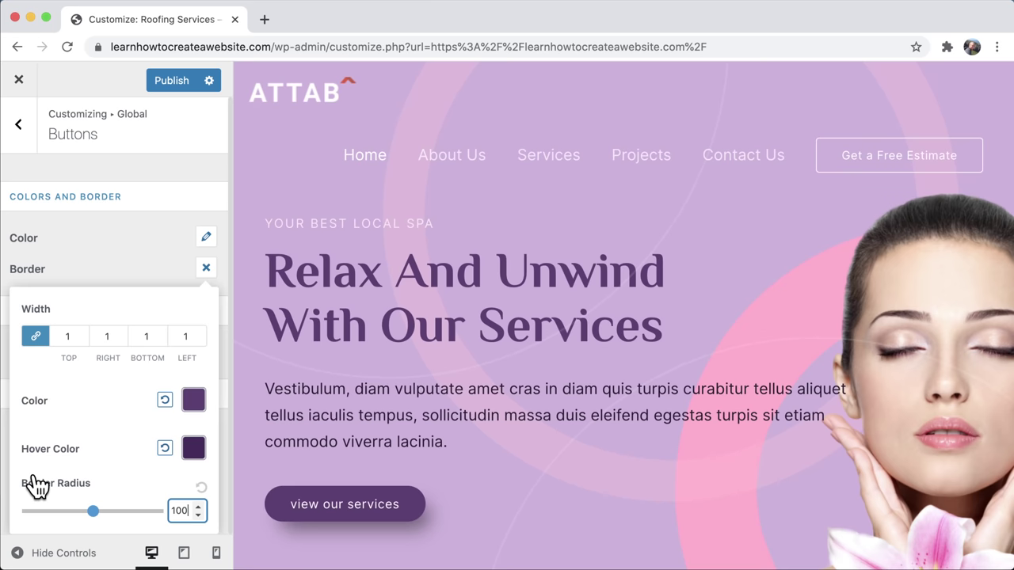
# - Style the button text in Inter, uppercase, with letter spacing 2
pyautogui.click(181, 360)
pyautogui.click(211, 354)
pyautogui.scroll(-2, 143, 356)
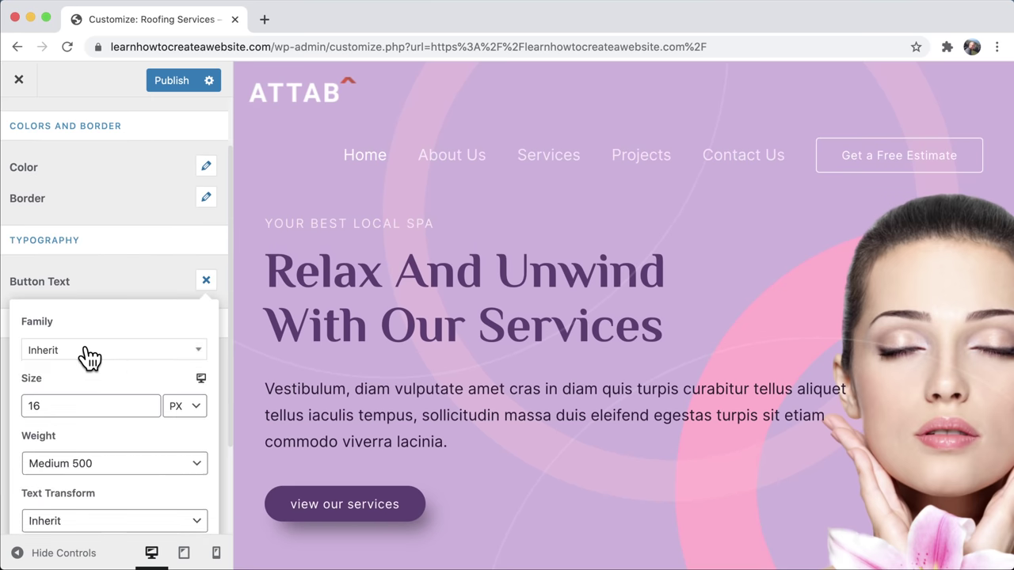
pyautogui.click(87, 353)
pyautogui.write('int')
pyautogui.click(80, 450)
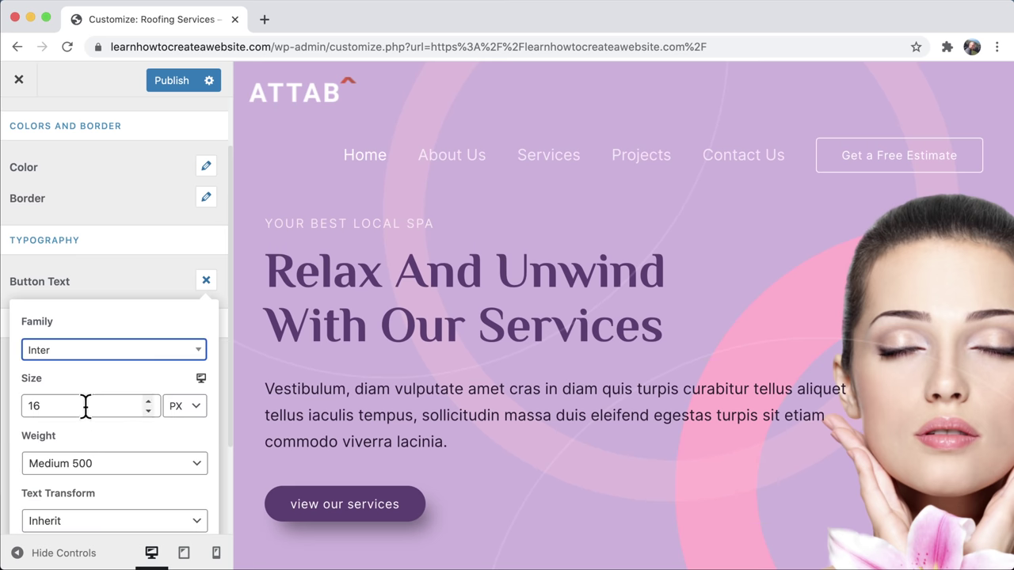
pyautogui.scroll(-3, 108, 485)
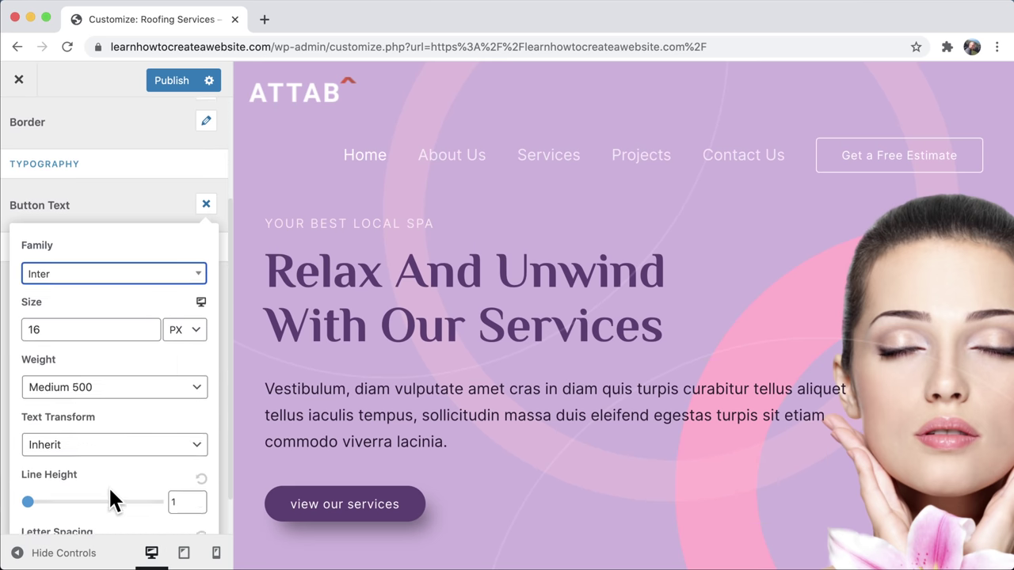
pyautogui.click(131, 432)
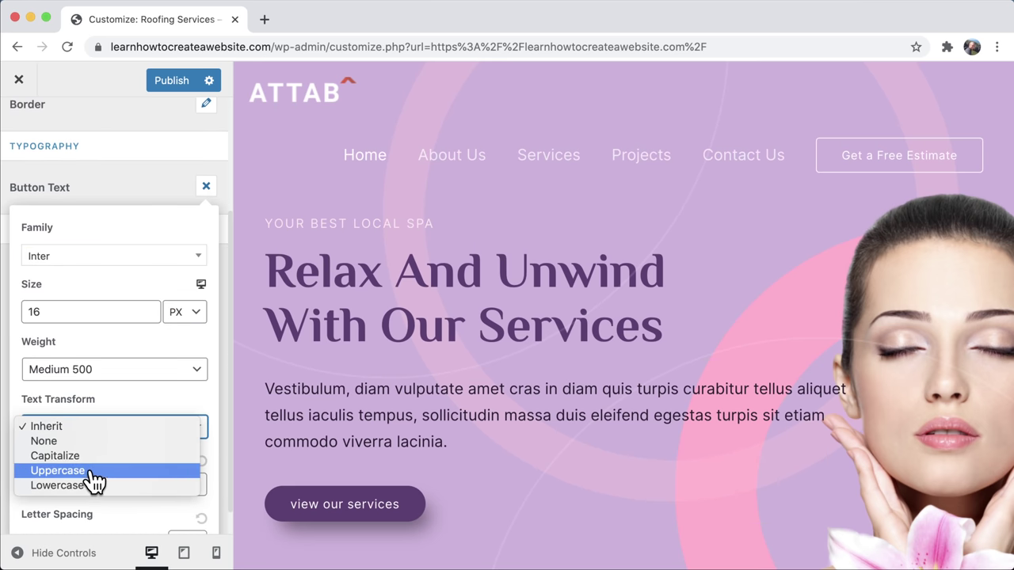
pyautogui.click(35, 472)
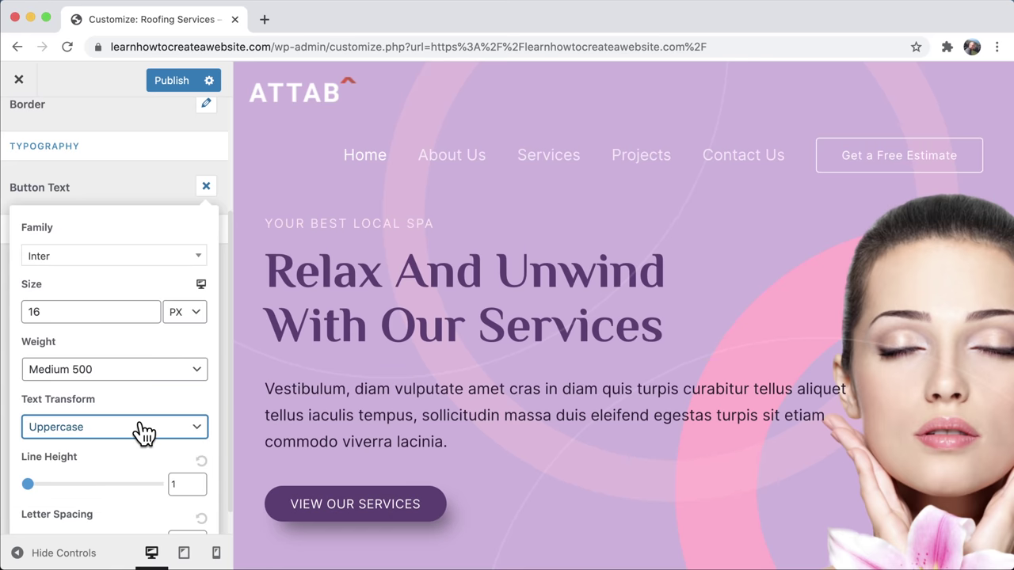
pyautogui.scroll(-1, 143, 432)
pyautogui.click(178, 511)
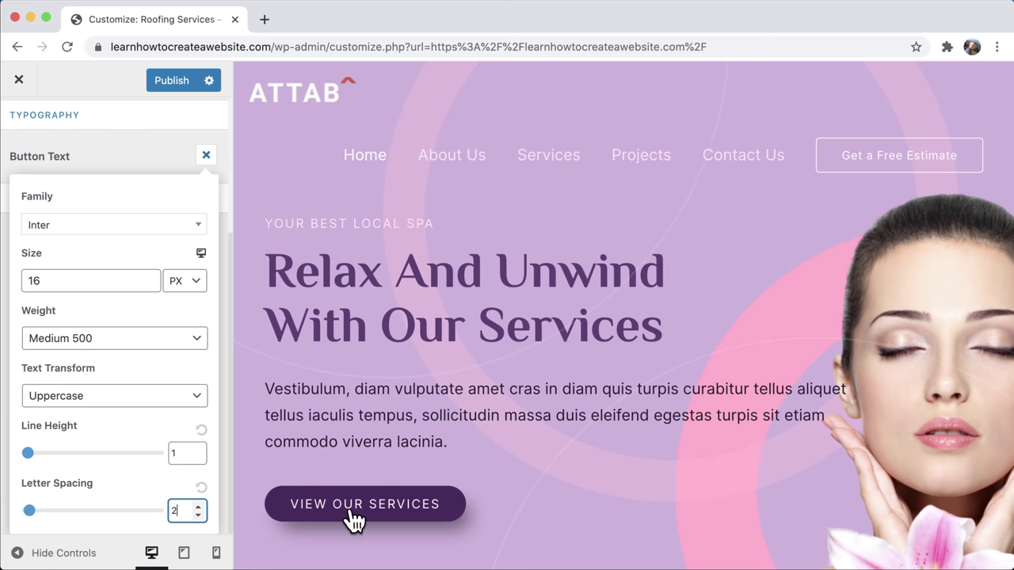
pyautogui.click(49, 490)
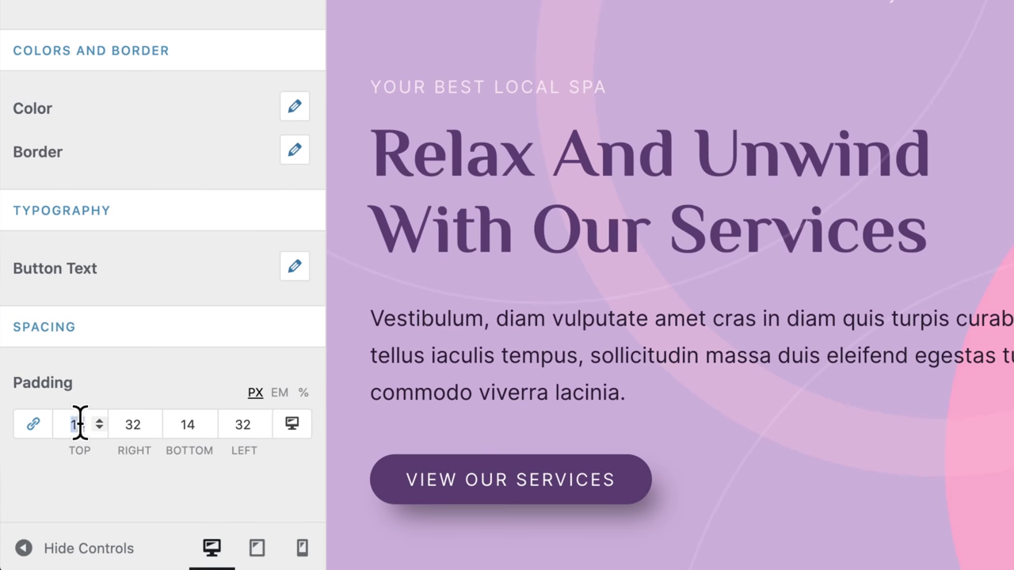
# - Unlink the button padding and set 22 px top/bottom and 34 px left/right
pyautogui.write('22')
pyautogui.press('Tab')
pyautogui.write('34')
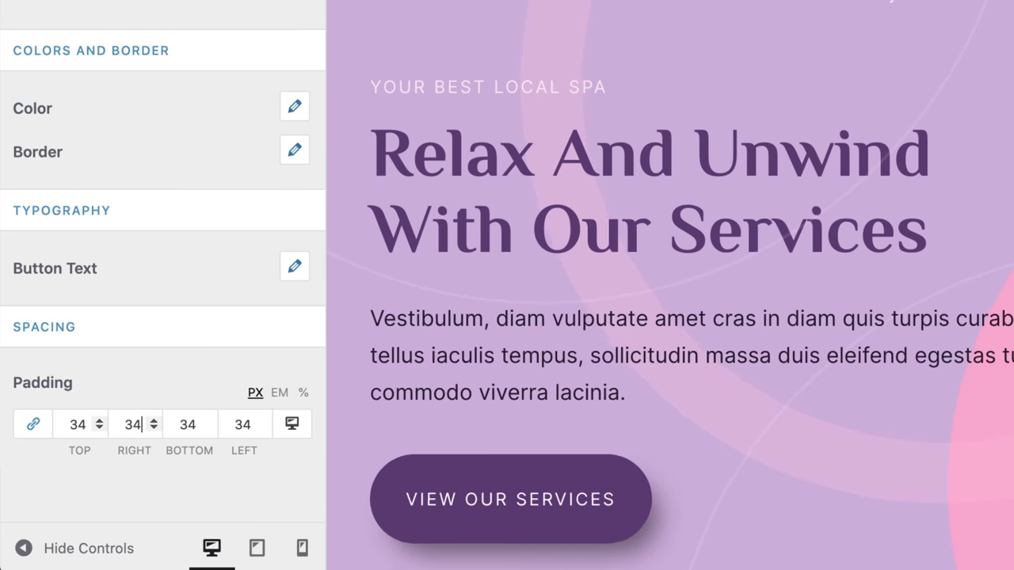
pyautogui.click(34, 426)
pyautogui.press('Tab')
pyautogui.write('22')
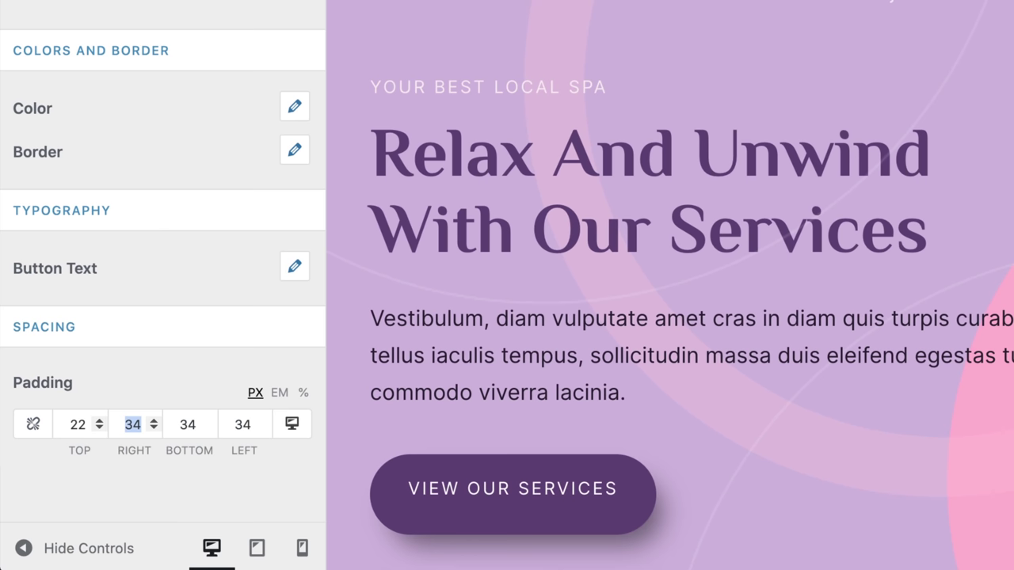
pyautogui.press('Tab')
pyautogui.write('22')
pyautogui.press('Tab')
pyautogui.write('34')
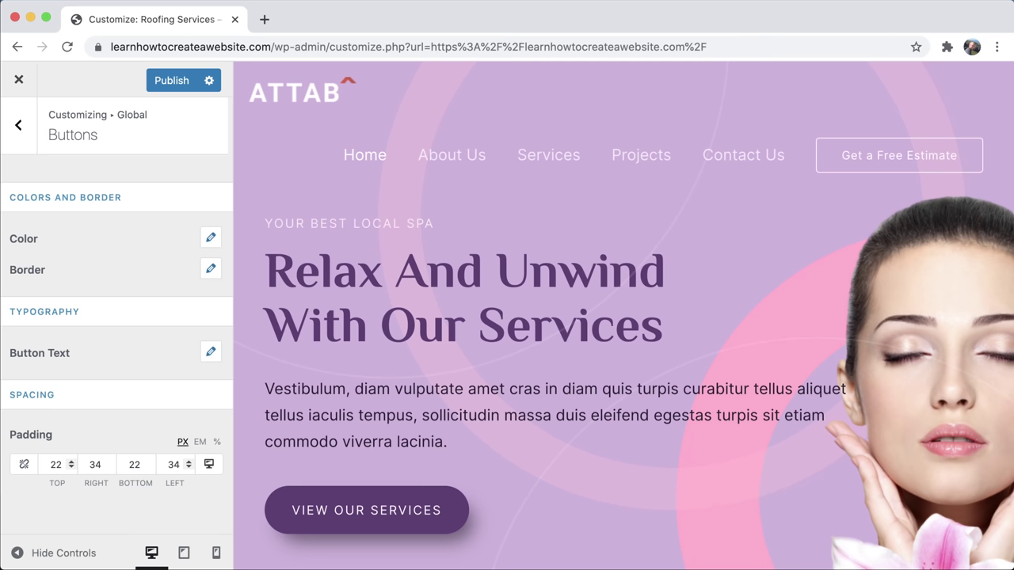
pyautogui.click(18, 124)
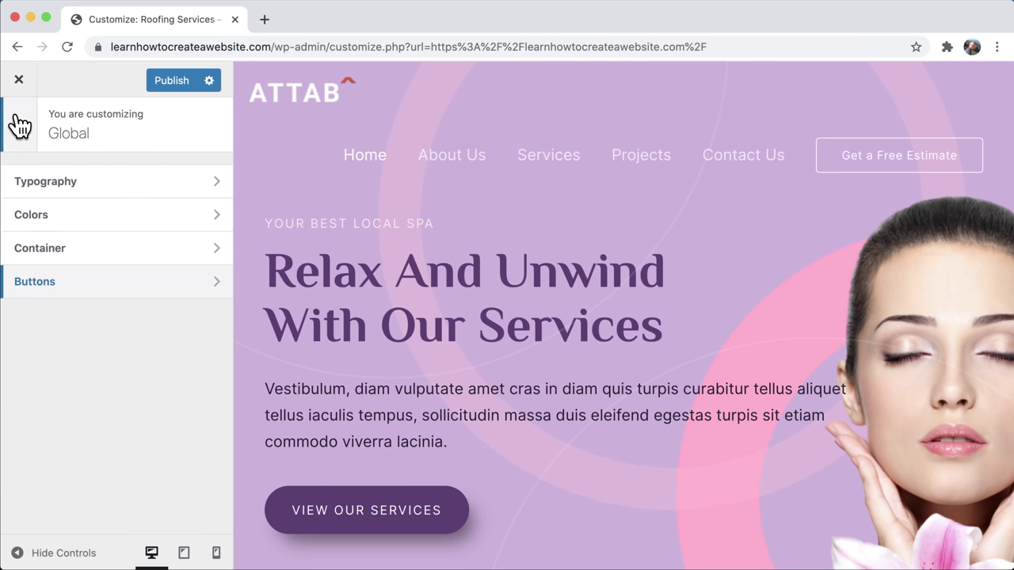
# - In Global Base Colors, set the text colour to #281d28
pyautogui.click(80, 214)
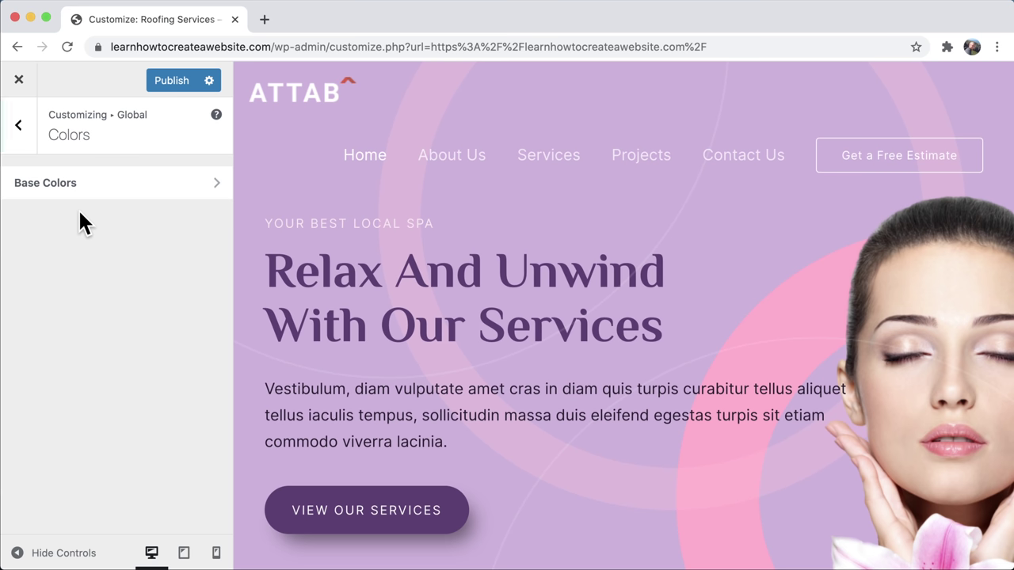
pyautogui.click(115, 182)
pyautogui.click(204, 204)
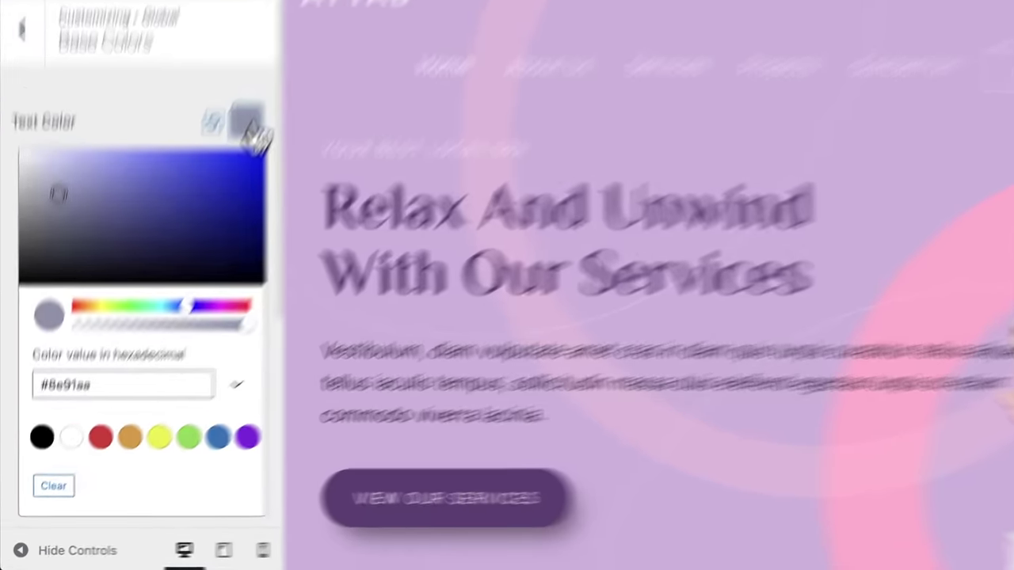
pyautogui.doubleClick(95, 413)
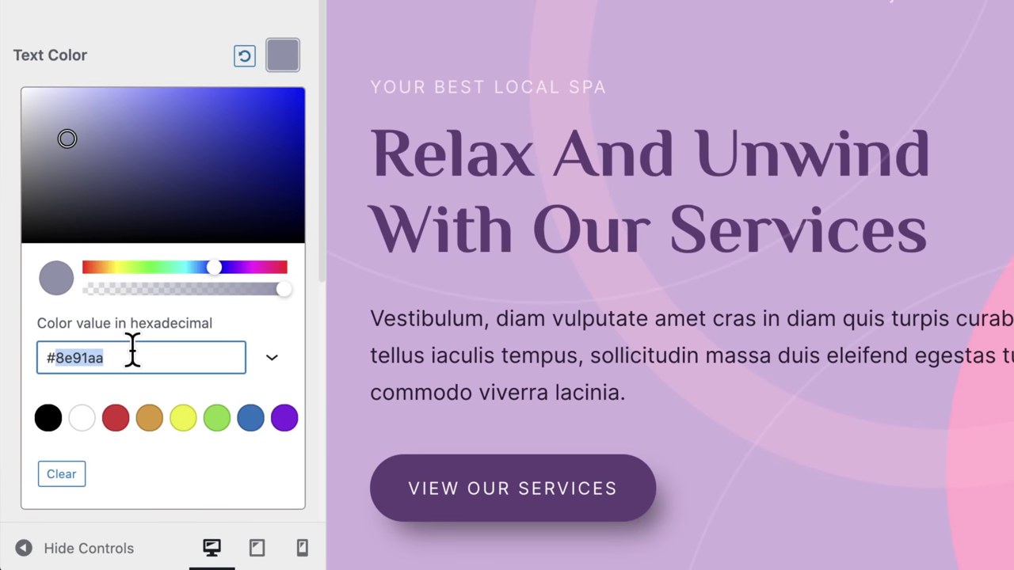
pyautogui.write('281d2')
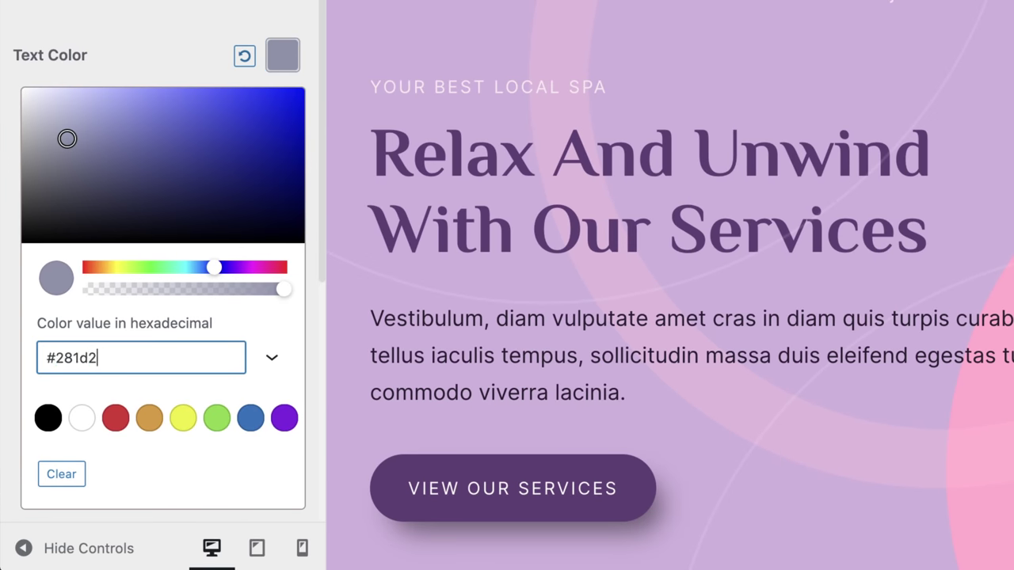
pyautogui.write('8')
pyautogui.click(283, 55)
# - Set both the theme colour and the link colour to purple #613f75
pyautogui.click(287, 136)
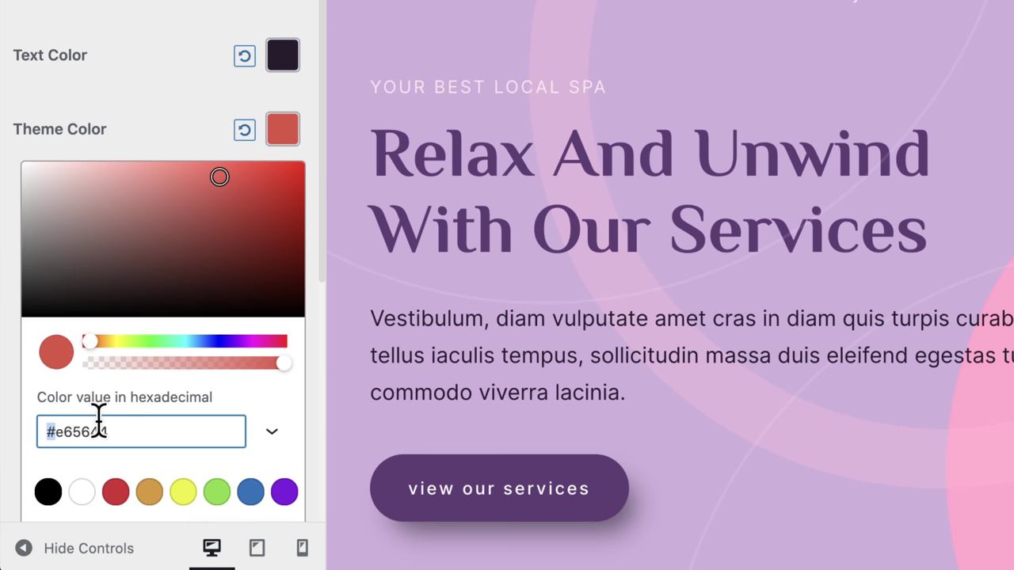
pyautogui.doubleClick(97, 419)
pyautogui.write('61')
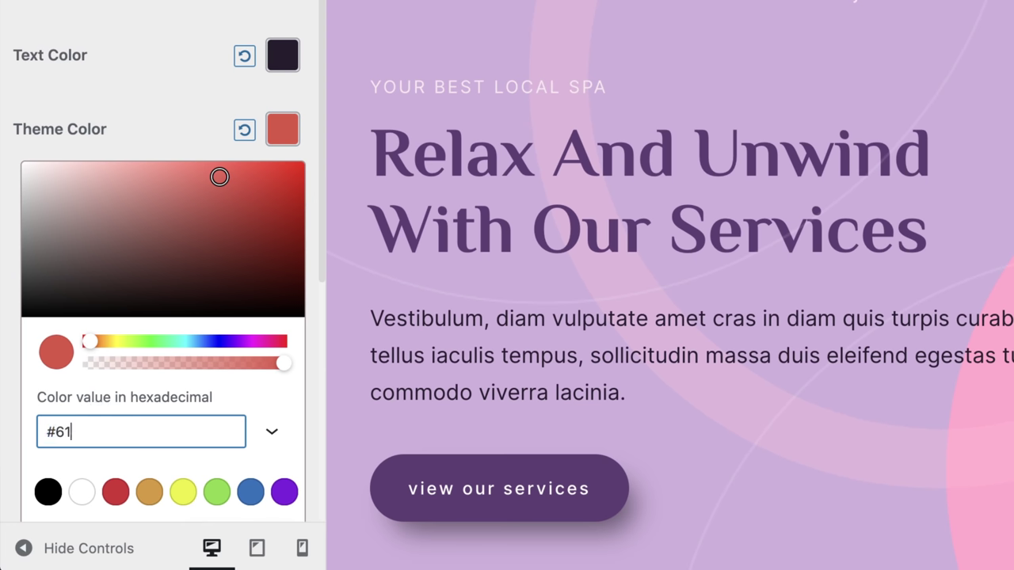
pyautogui.write('3f75')
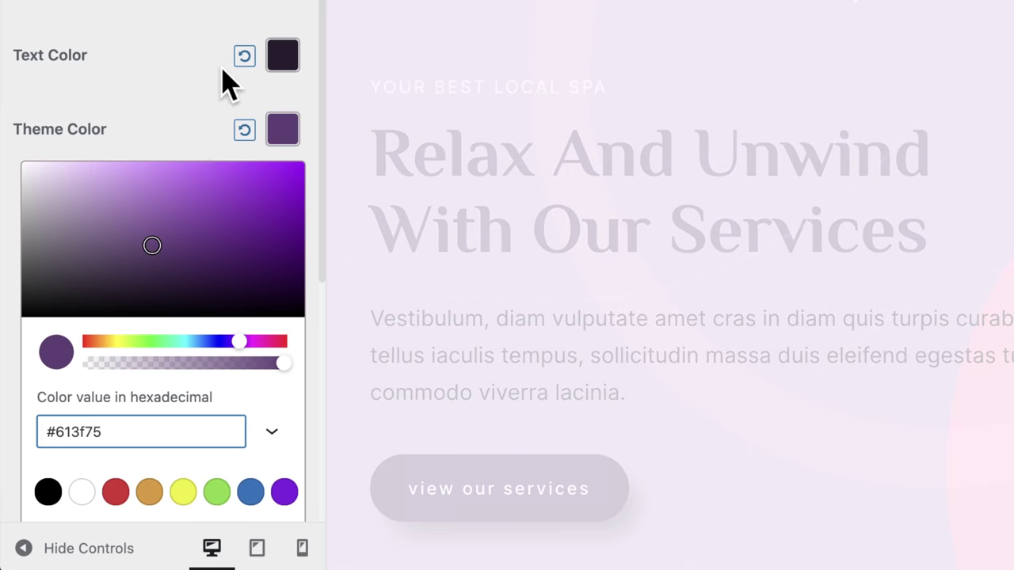
pyautogui.click(222, 82)
pyautogui.click(283, 203)
pyautogui.doubleClick(97, 505)
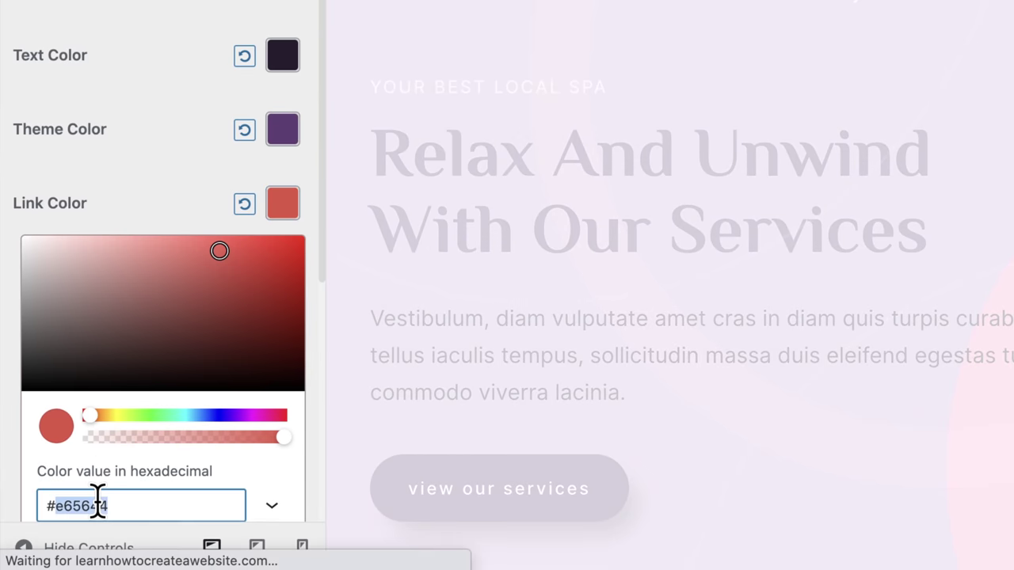
pyautogui.write('613f75')
pyautogui.click(282, 203)
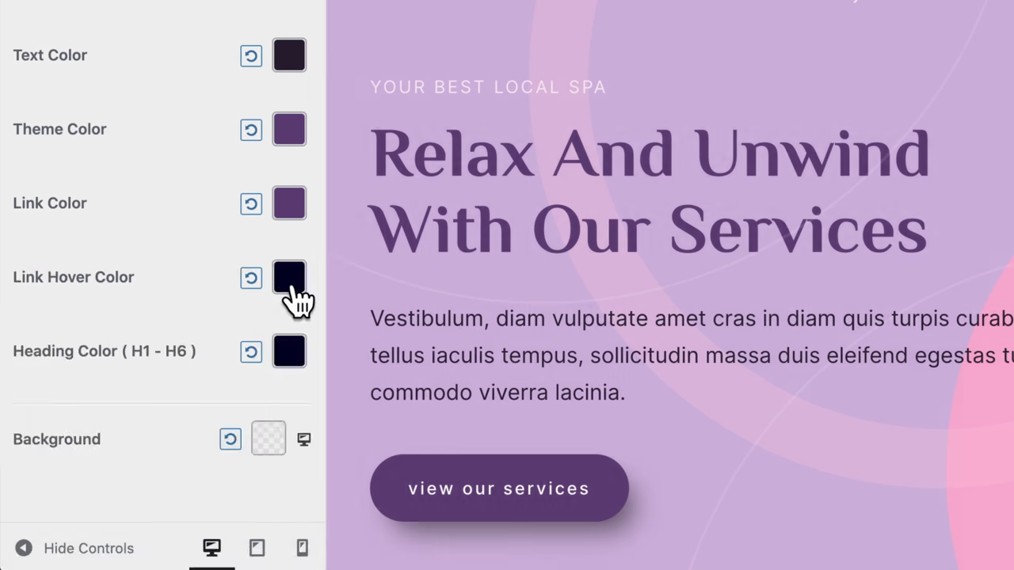
# - Set the link hover colour to darker purple #4a295d
pyautogui.click(289, 277)
pyautogui.doubleClick(98, 422)
pyautogui.write('4a')
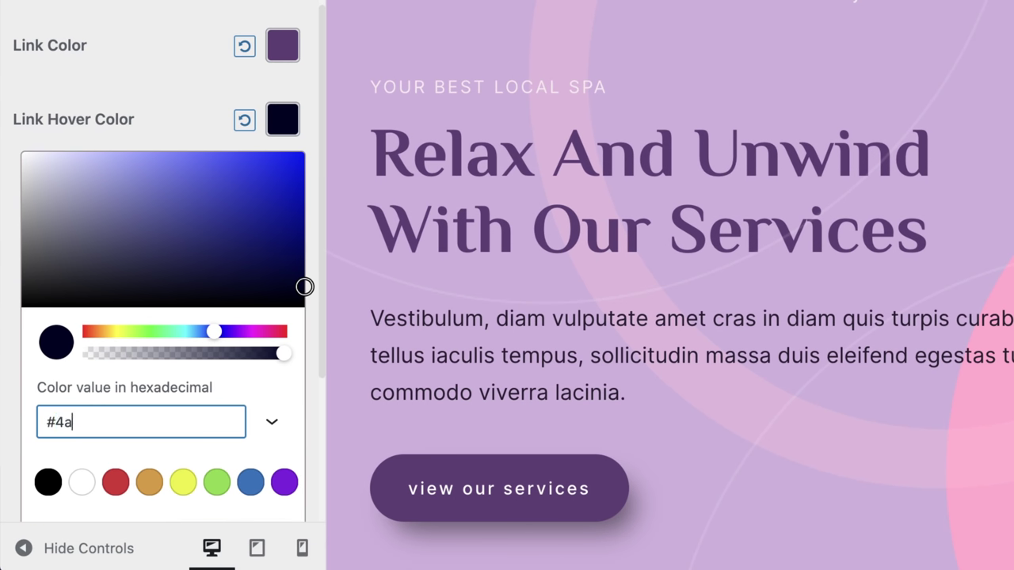
pyautogui.write('295d')
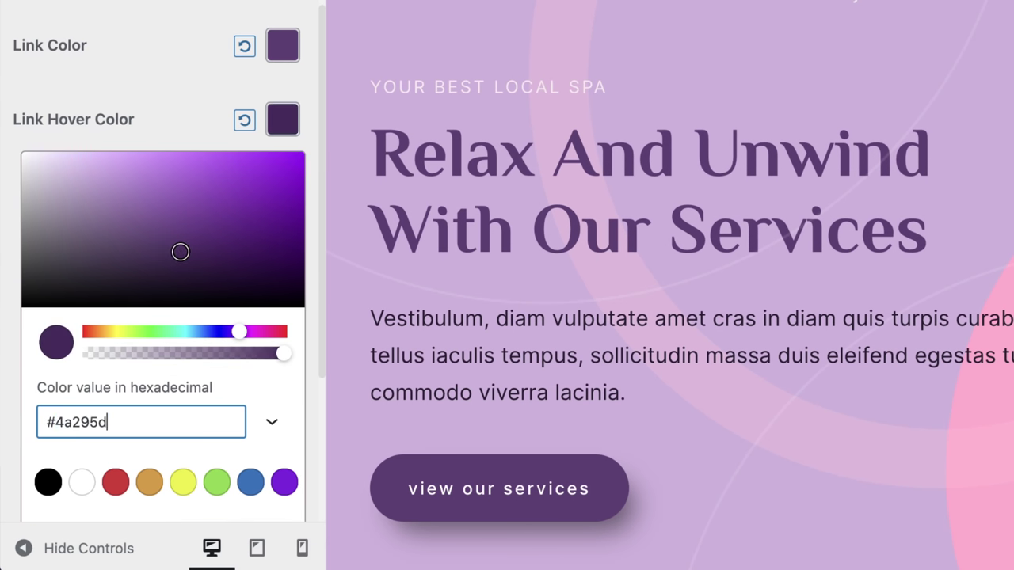
pyautogui.click(283, 119)
# - Enter #613f75 as the heading colour hex value
pyautogui.click(289, 355)
pyautogui.doubleClick(87, 481)
pyautogui.write('6')
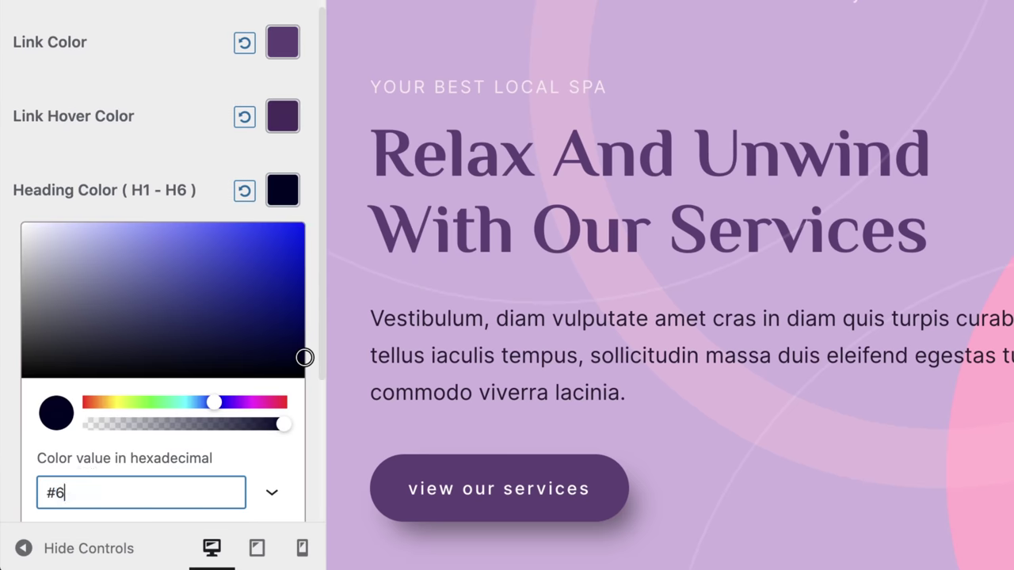
pyautogui.write('13f75')
# - Apply the #613f75 heading colour and review the styled preview
pyautogui.click(657, 423)
pyautogui.scroll(-10, 657, 423)
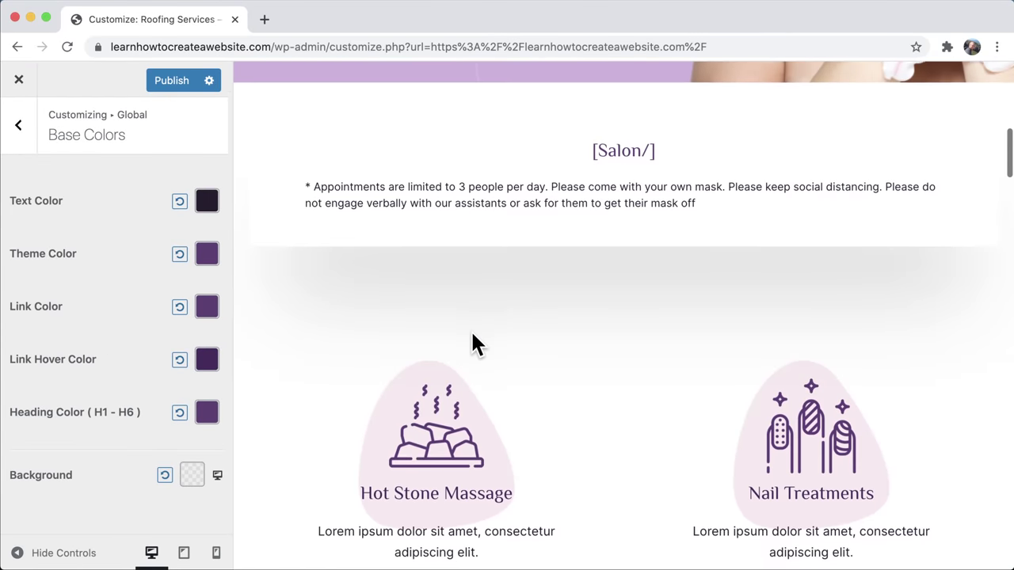
pyautogui.scroll(1, 470, 329)
pyautogui.scroll(-6, 471, 329)
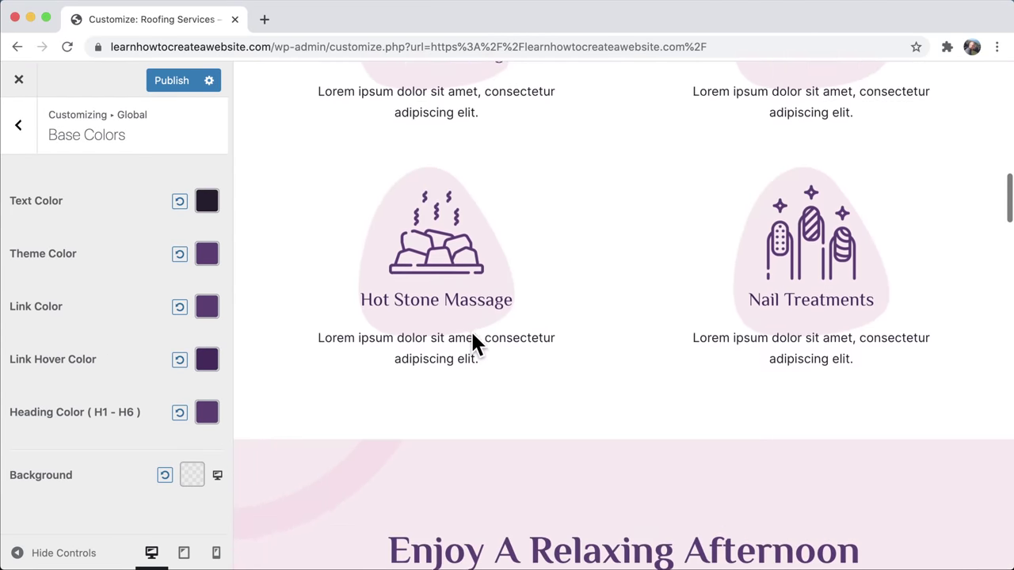
pyautogui.scroll(-15, 472, 331)
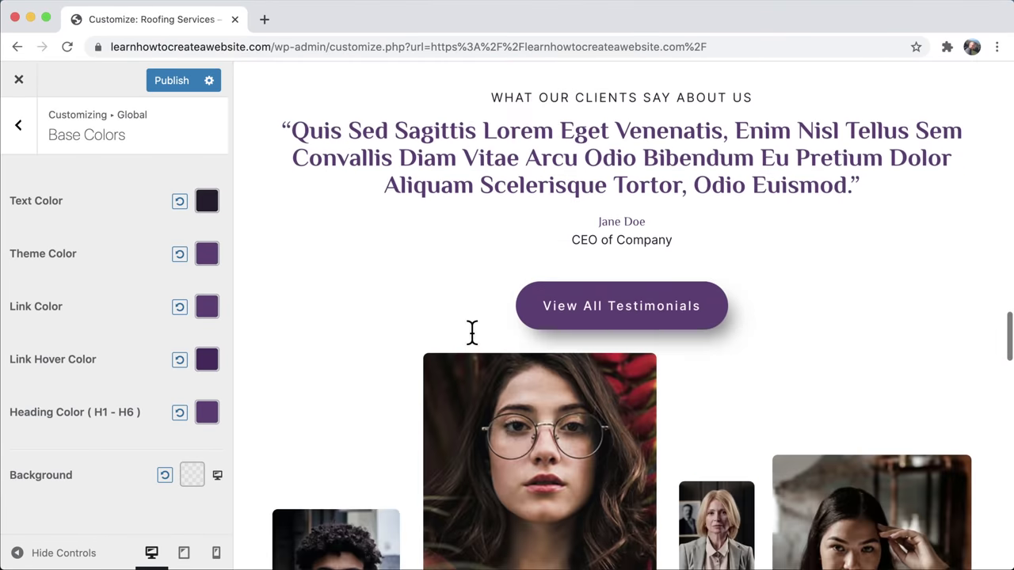
pyautogui.scroll(-15, 472, 345)
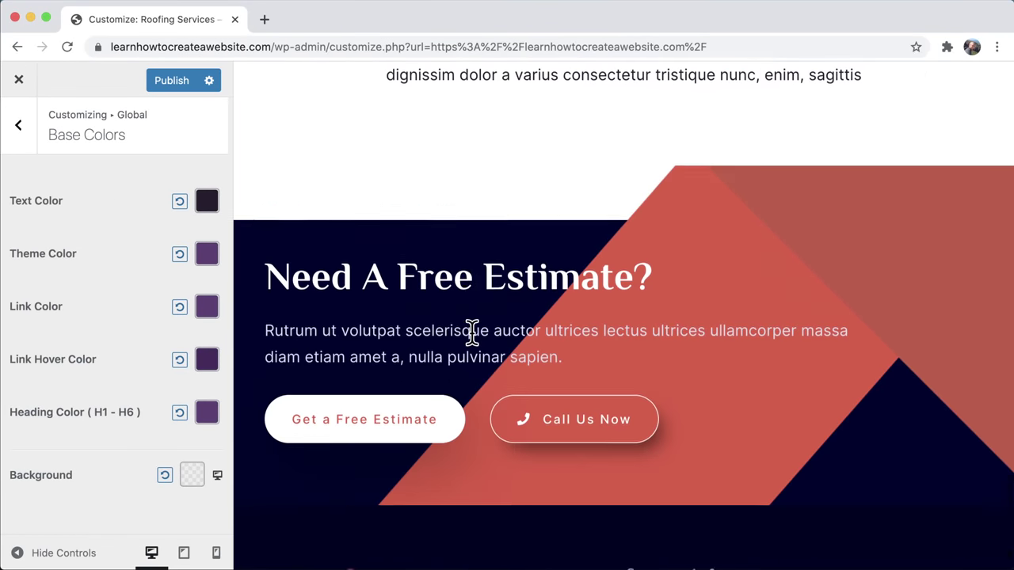
pyautogui.scroll(3, 475, 344)
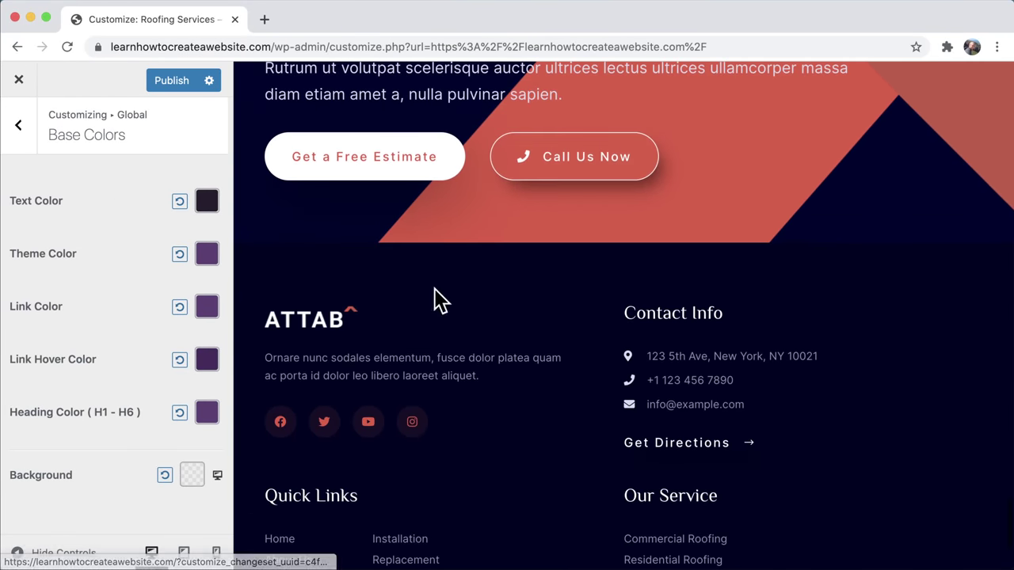
pyautogui.scroll(12, 397, 318)
pyautogui.scroll(-10, 399, 318)
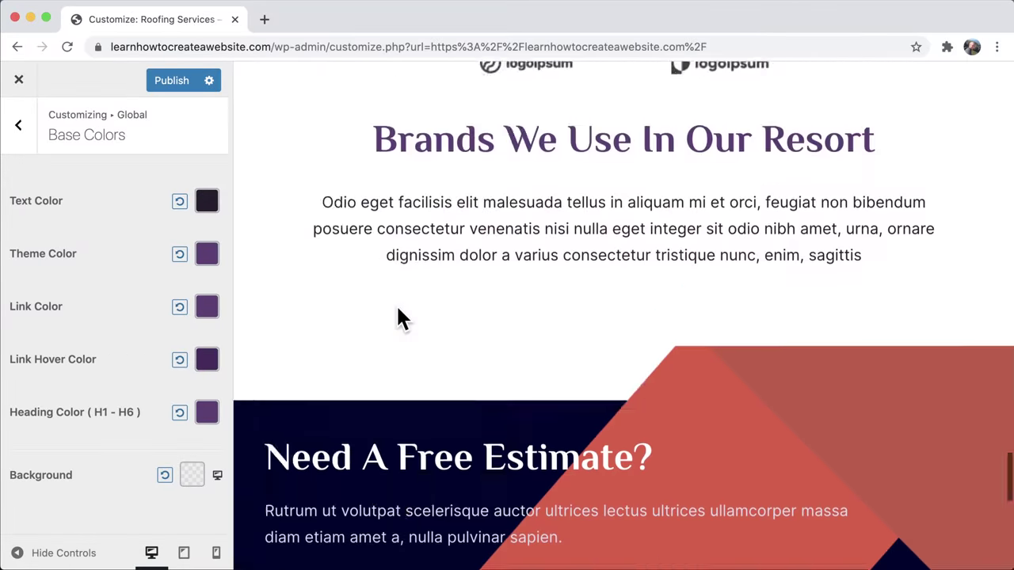
pyautogui.scroll(-5, 396, 306)
pyautogui.scroll(20, 397, 307)
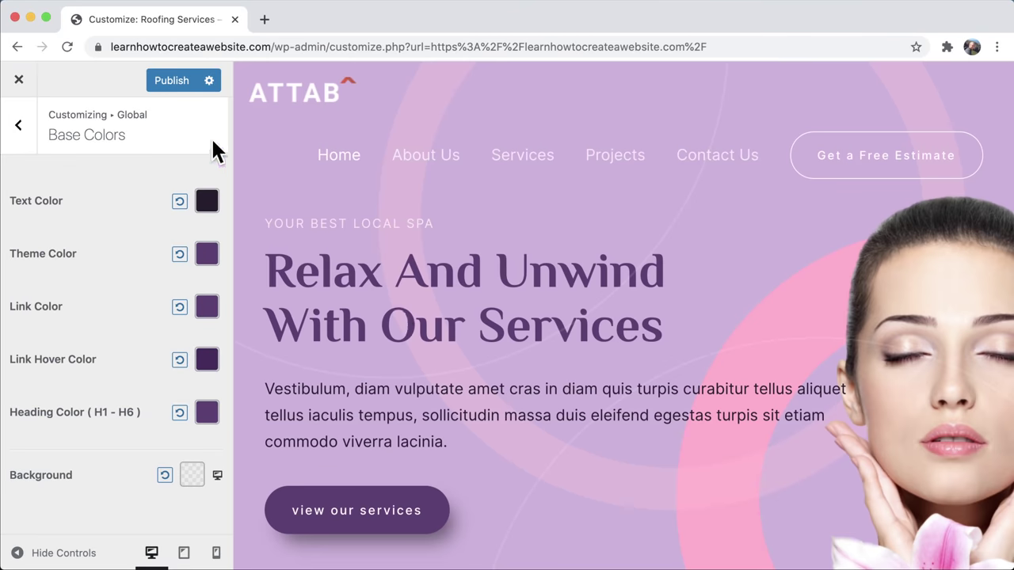
# - Publish the colour changes and review the restyled live homepage
pyautogui.click(171, 79)
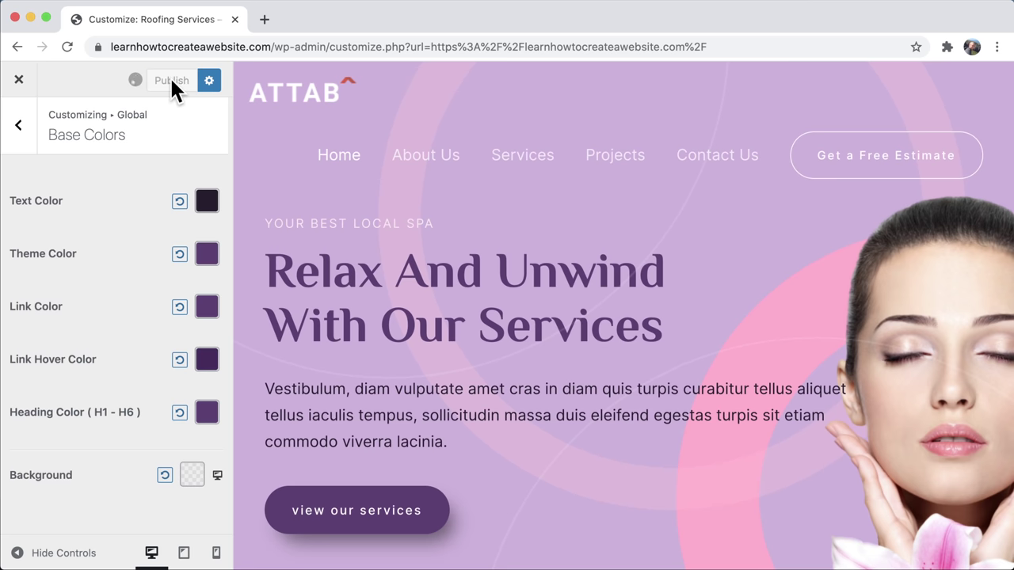
pyautogui.click(19, 81)
pyautogui.scroll(-15, 486, 344)
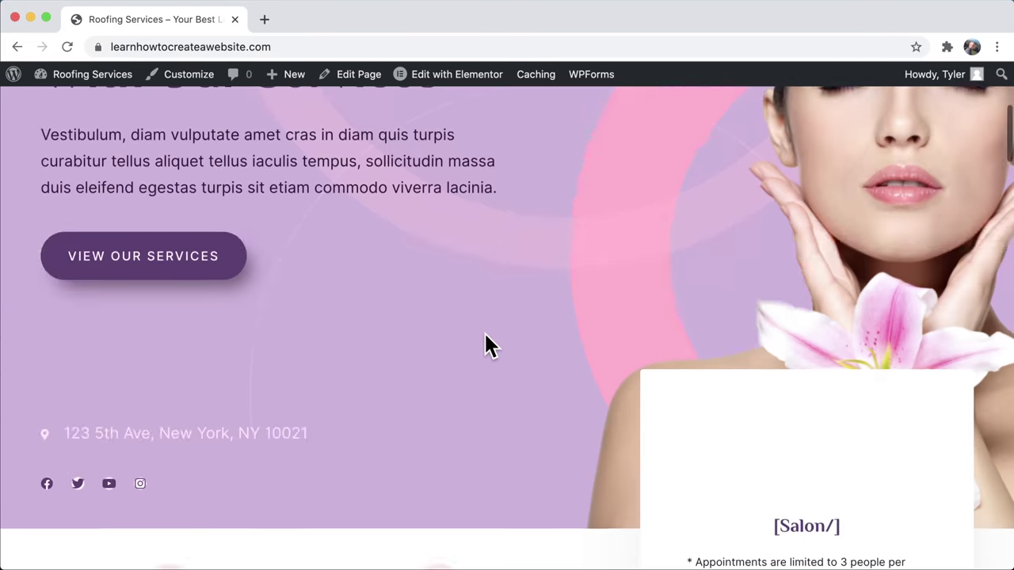
pyautogui.scroll(-20, 485, 336)
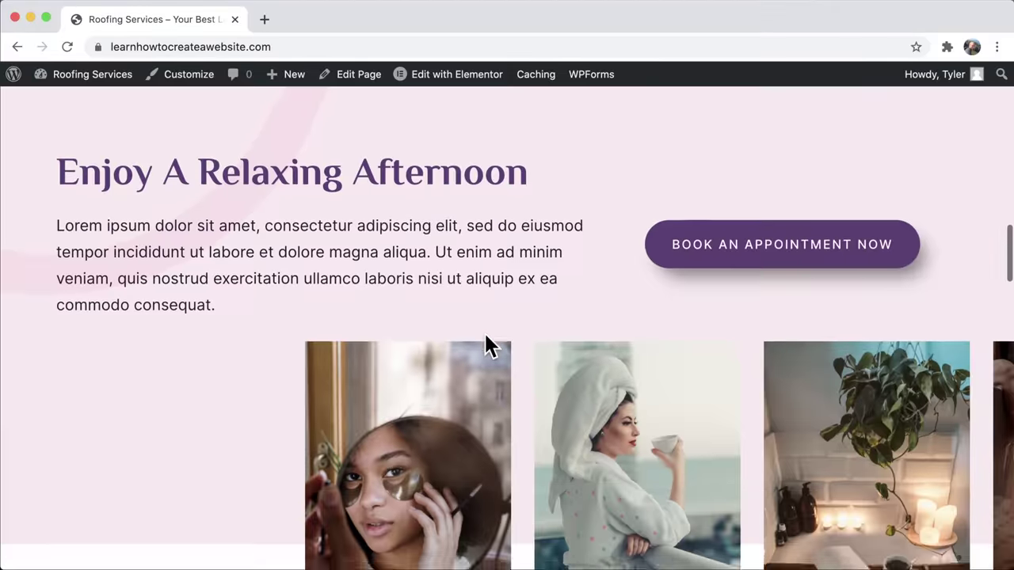
pyautogui.scroll(-5, 485, 336)
pyautogui.scroll(20, 486, 336)
pyautogui.scroll(-20, 486, 336)
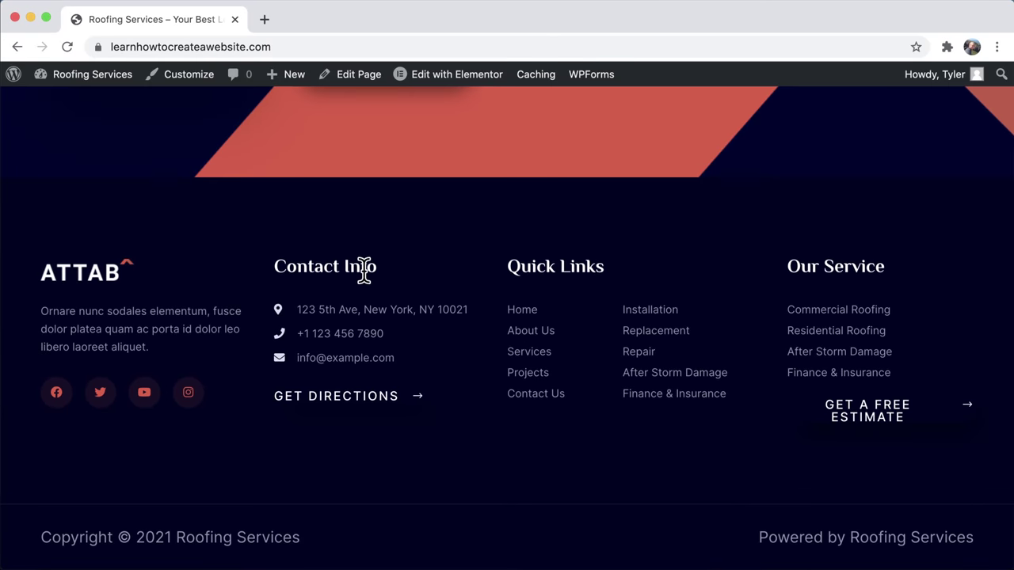
pyautogui.scroll(10, 364, 269)
pyautogui.moveTo(457, 83)
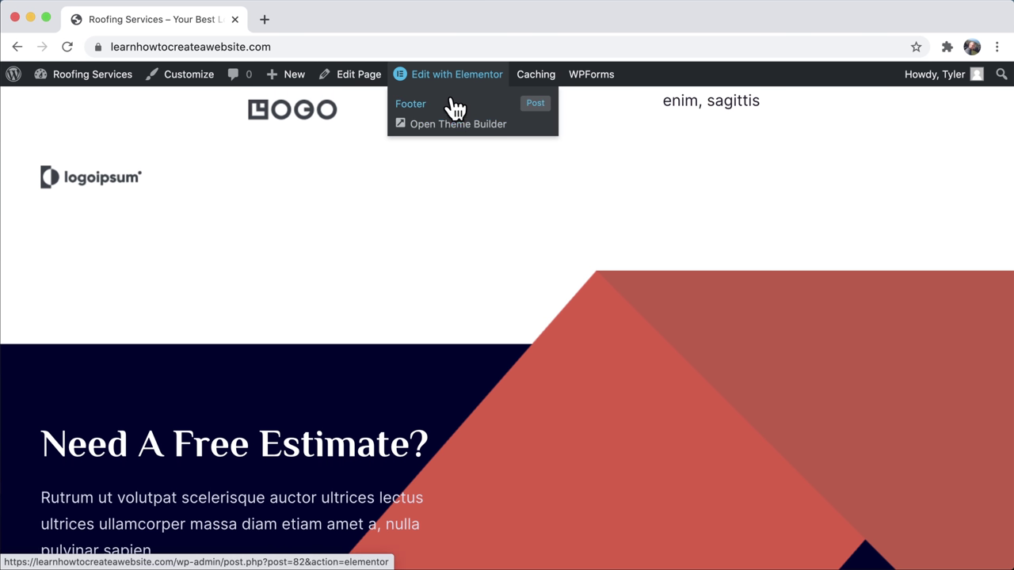
# - Open the Footer in Elementor and delete its three old roofing sections
pyautogui.click(451, 111)
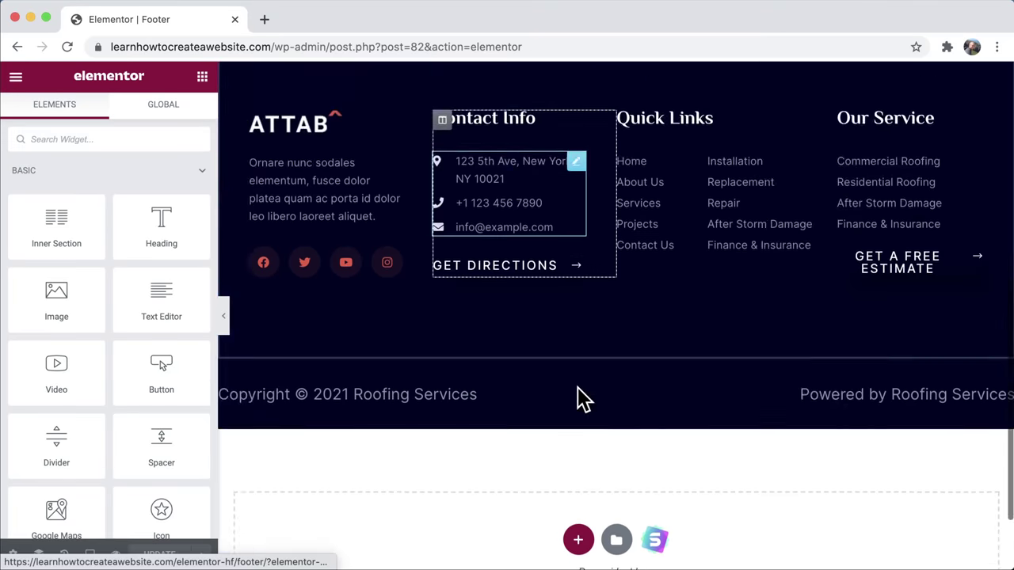
pyautogui.scroll(-2, 577, 401)
pyautogui.scroll(5, 597, 294)
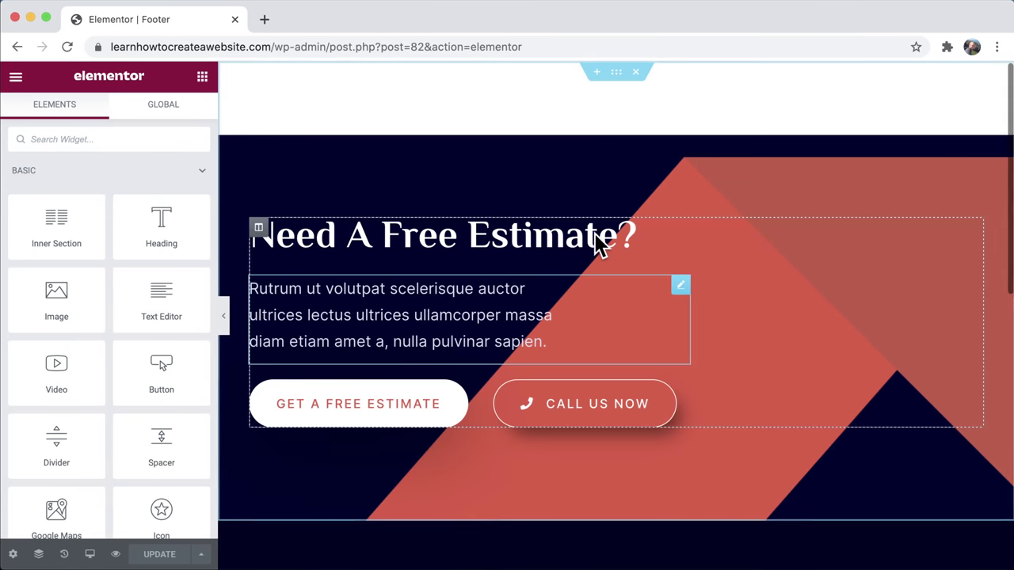
pyautogui.click(637, 74)
pyautogui.click(637, 75)
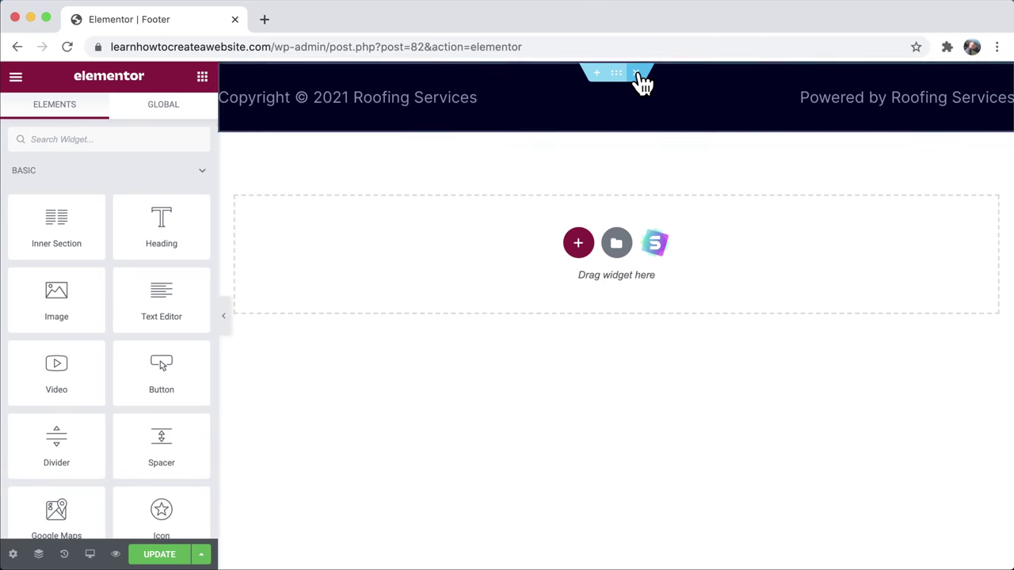
pyautogui.click(638, 74)
# - Insert the Appointment-Footer template, remove the empty section, and save the footer
pyautogui.click(616, 192)
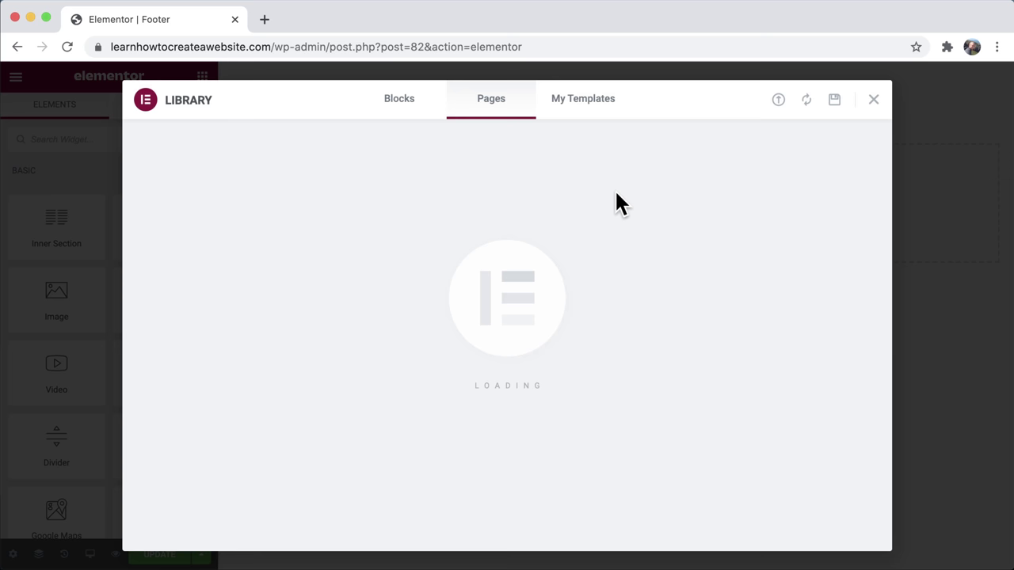
pyautogui.click(589, 109)
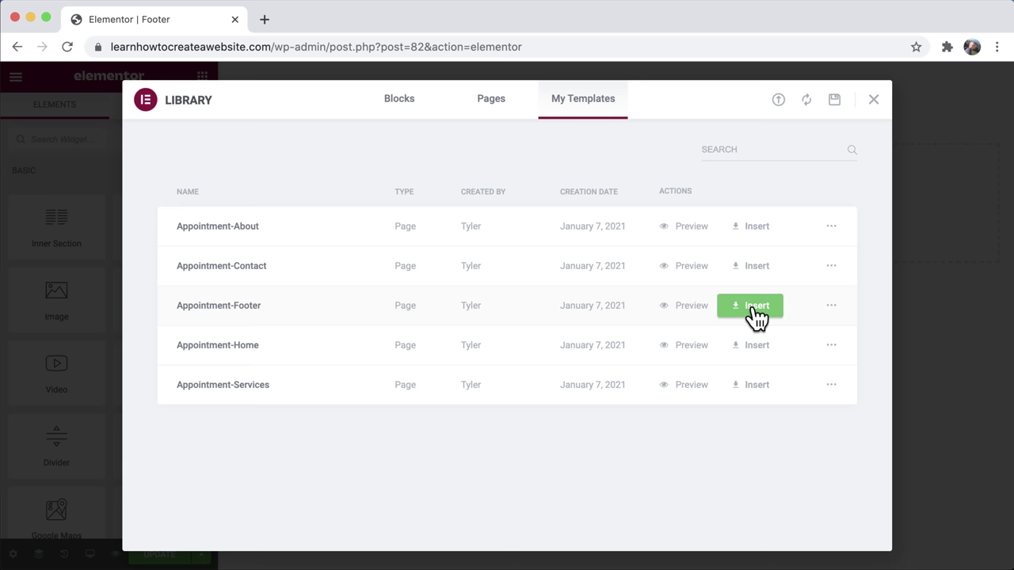
pyautogui.click(756, 309)
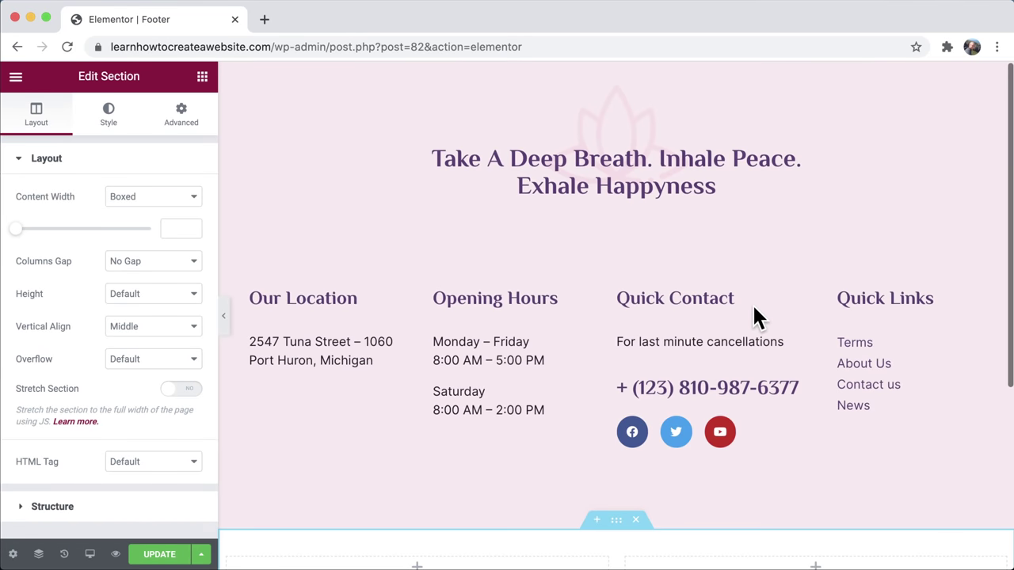
pyautogui.scroll(-3, 639, 333)
pyautogui.click(637, 325)
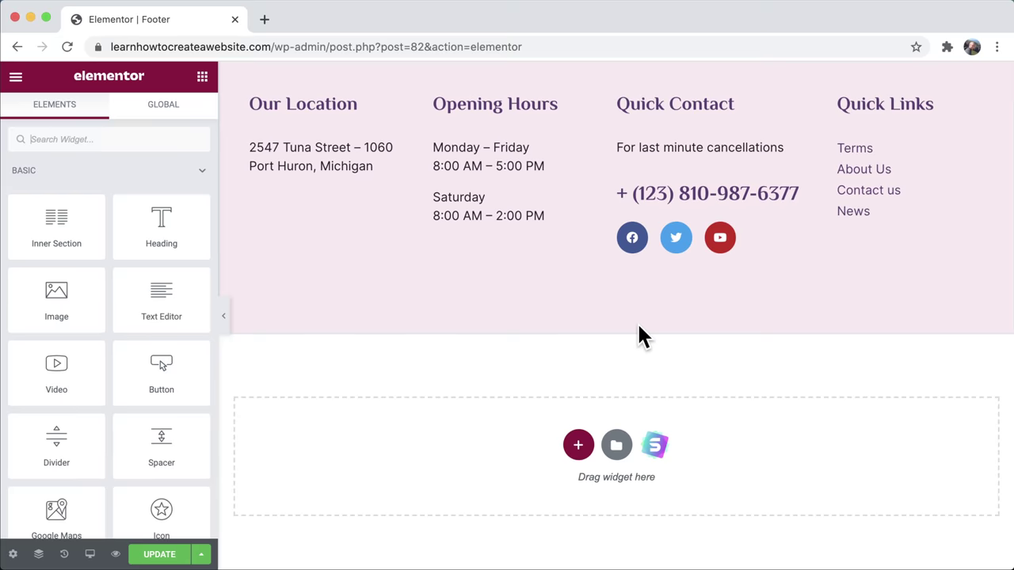
pyautogui.scroll(4, 639, 326)
pyautogui.scroll(-5, 639, 326)
pyautogui.scroll(3, 638, 326)
pyautogui.scroll(2, 640, 333)
pyautogui.click(160, 554)
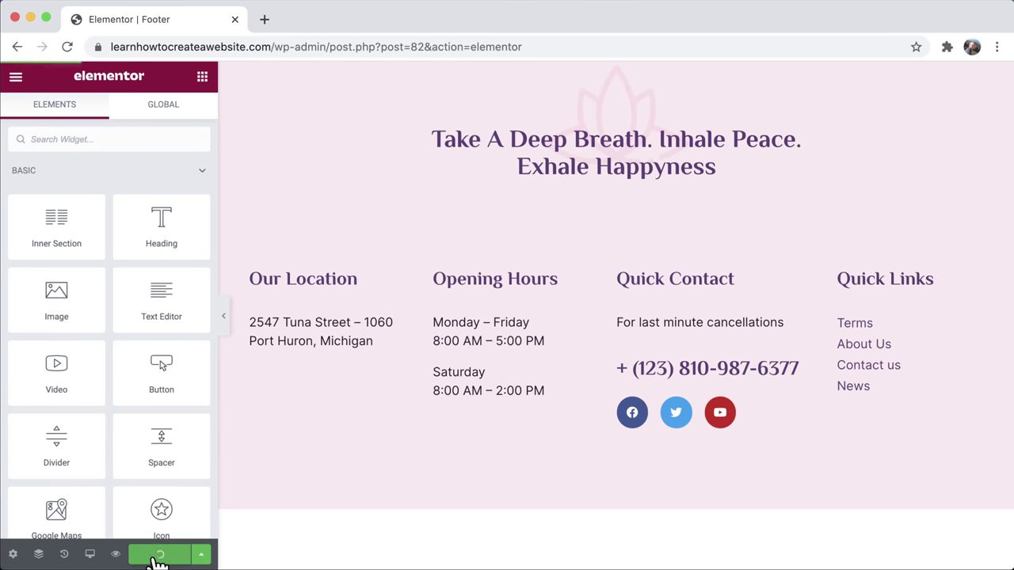
# - Trim the editor path from the address to load the homepage
pyautogui.moveTo(271, 47); pyautogui.dragTo(640, 55)
pyautogui.press('BackSpace')
pyautogui.press('Return')
pyautogui.scroll(-15, 616, 301)
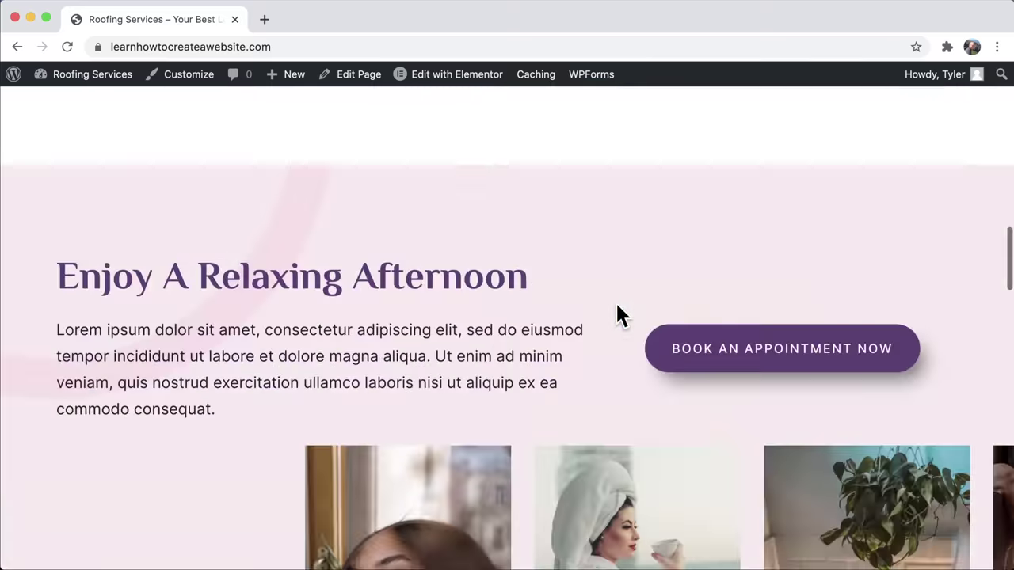
# - Scroll the homepage to review the new spa footer
pyautogui.scroll(5, 616, 301)
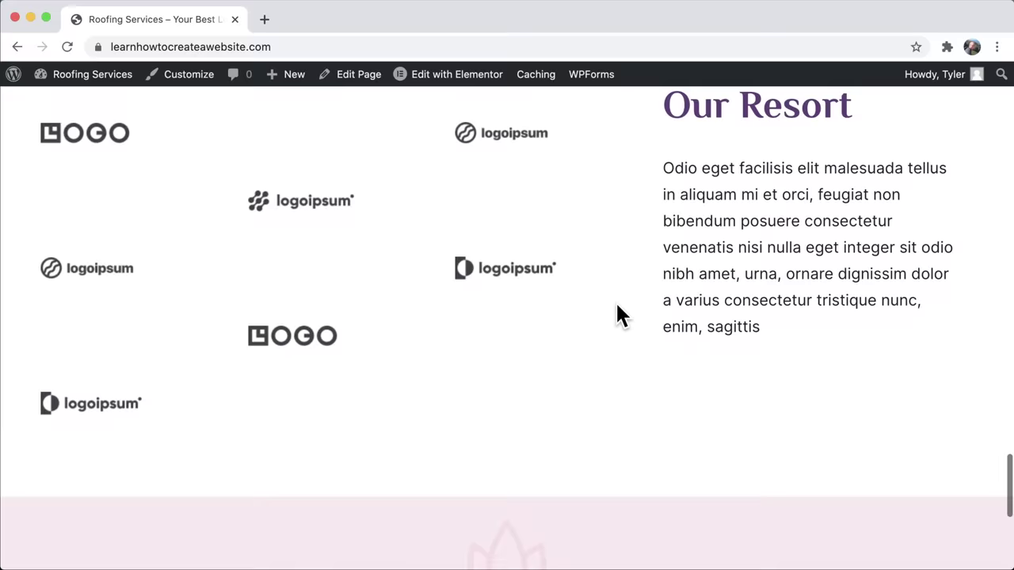
pyautogui.scroll(-6, 616, 302)
pyautogui.scroll(20, 617, 306)
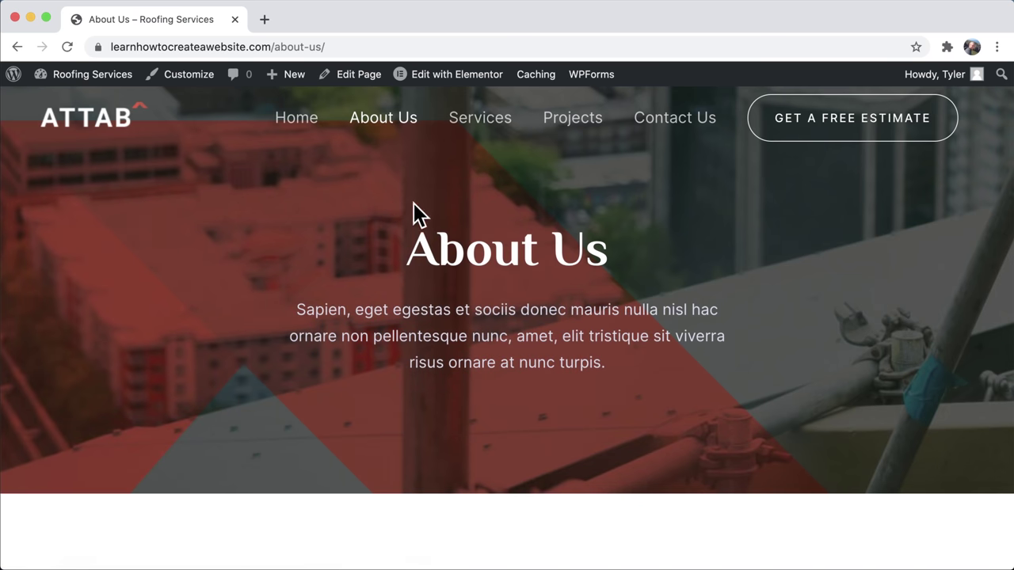
# - Insert the Appointment-About template with its document settings into the About Us page
pyautogui.click(458, 73)
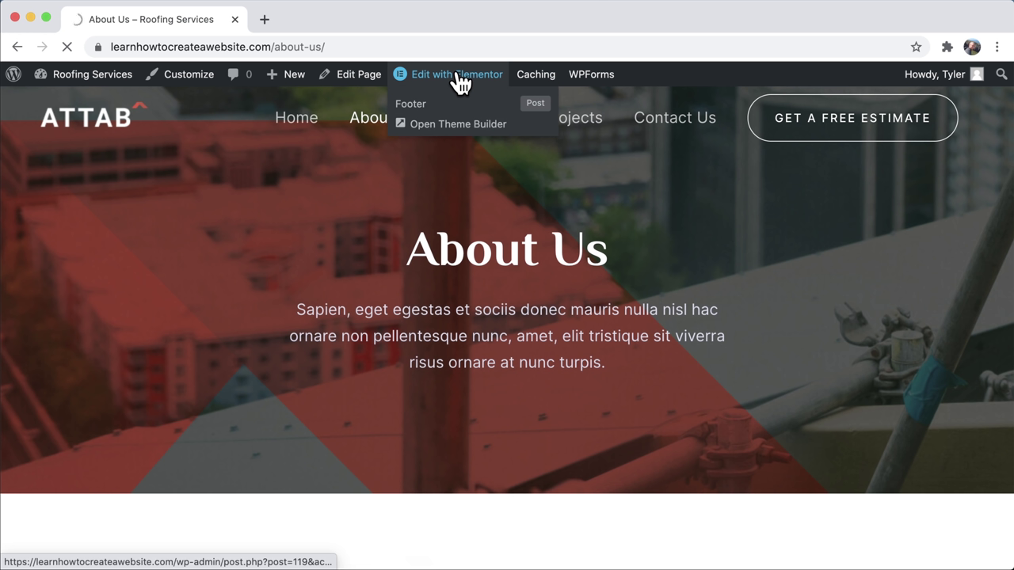
pyautogui.scroll(-20, 638, 79)
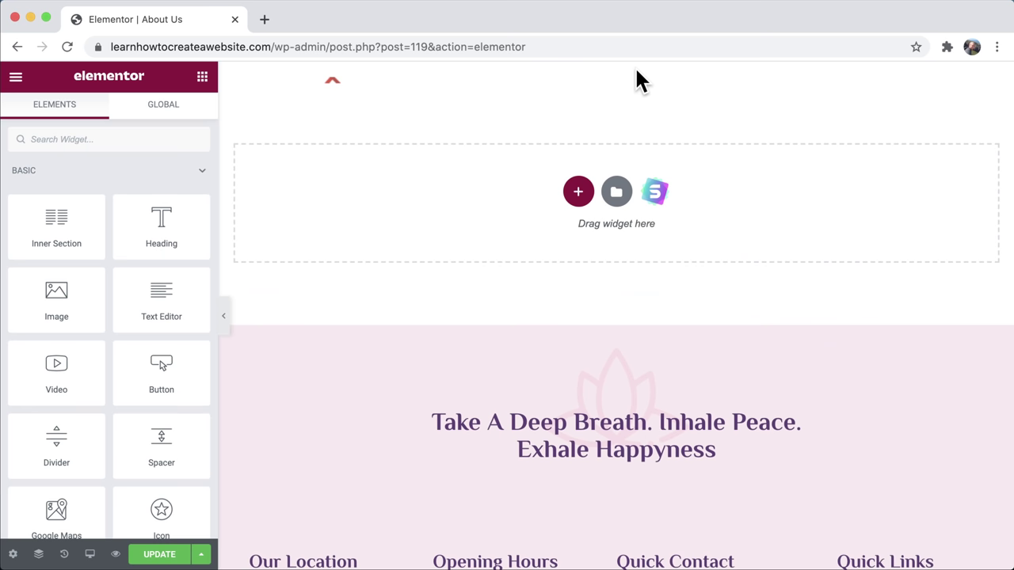
pyautogui.click(618, 195)
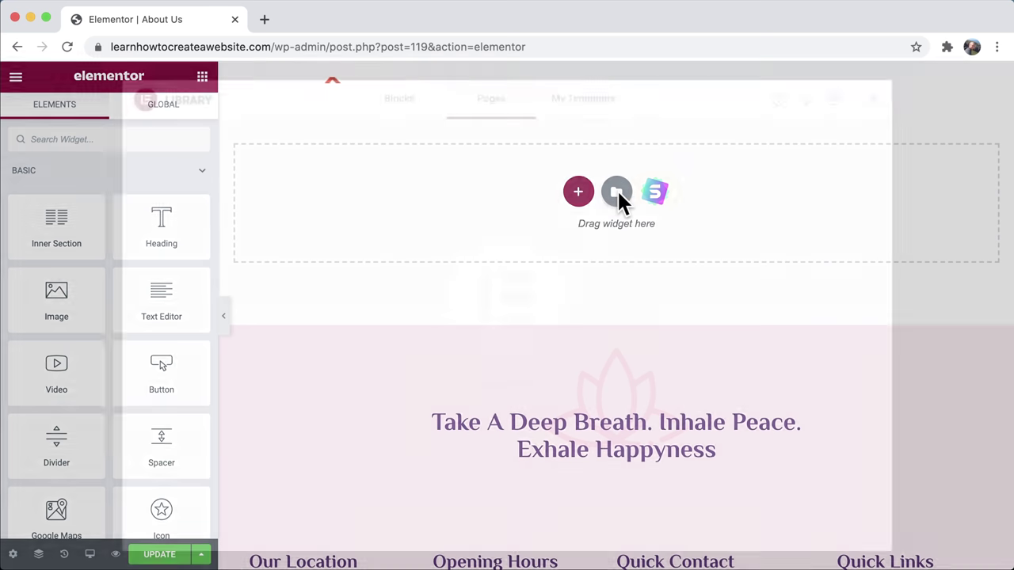
pyautogui.click(579, 103)
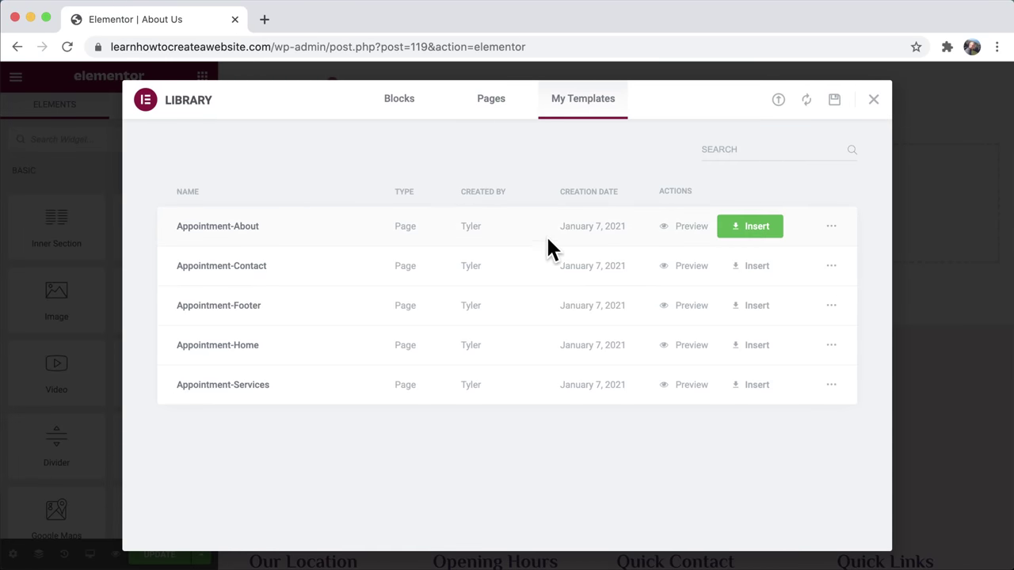
pyautogui.click(760, 229)
pyautogui.click(584, 375)
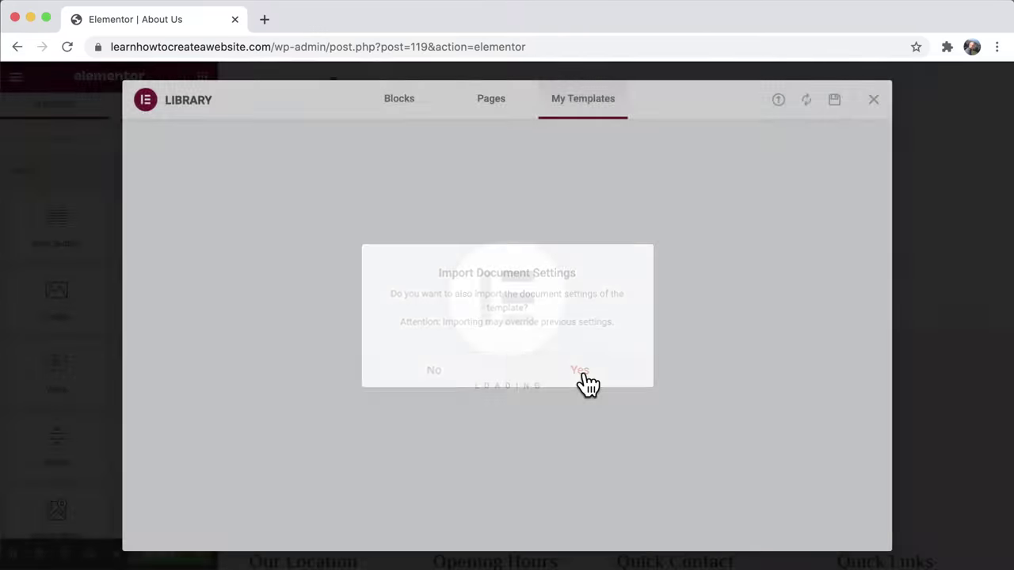
pyautogui.scroll(-5, 587, 384)
pyautogui.scroll(-15, 585, 378)
pyautogui.scroll(-5, 584, 385)
pyautogui.scroll(20, 583, 385)
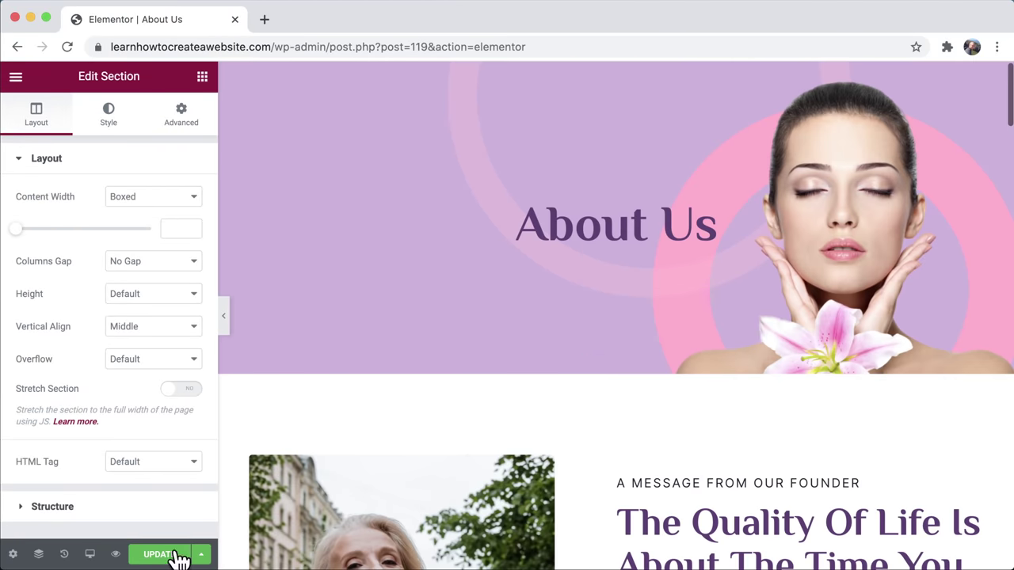
# - Trim the editor path from the address to load the homepage
pyautogui.moveTo(277, 47); pyautogui.dragTo(656, 57)
pyautogui.press('BackSpace')
pyautogui.press('Return')
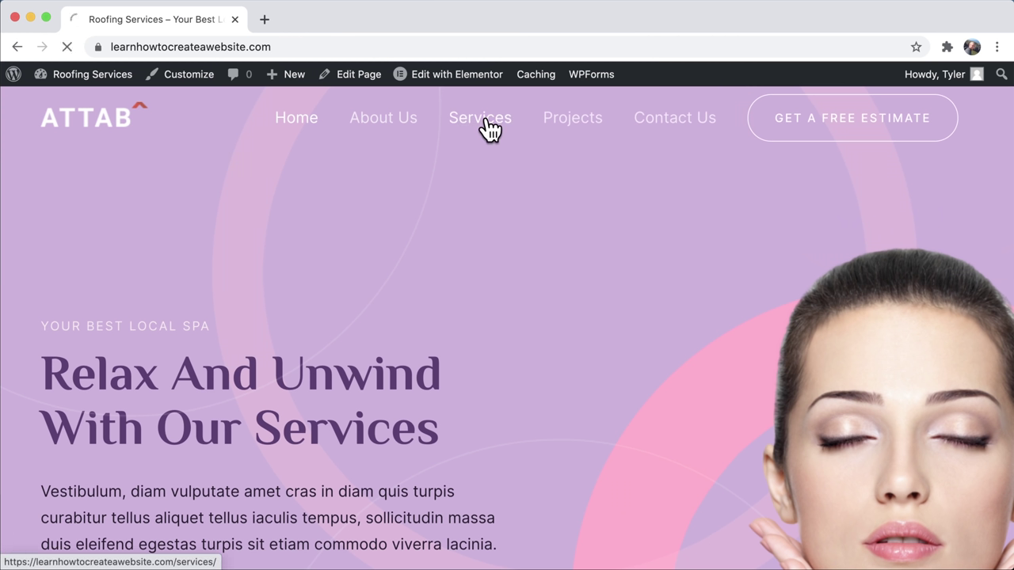
# - Open the Services page in Elementor and delete the old testimonial section
pyautogui.click(480, 118)
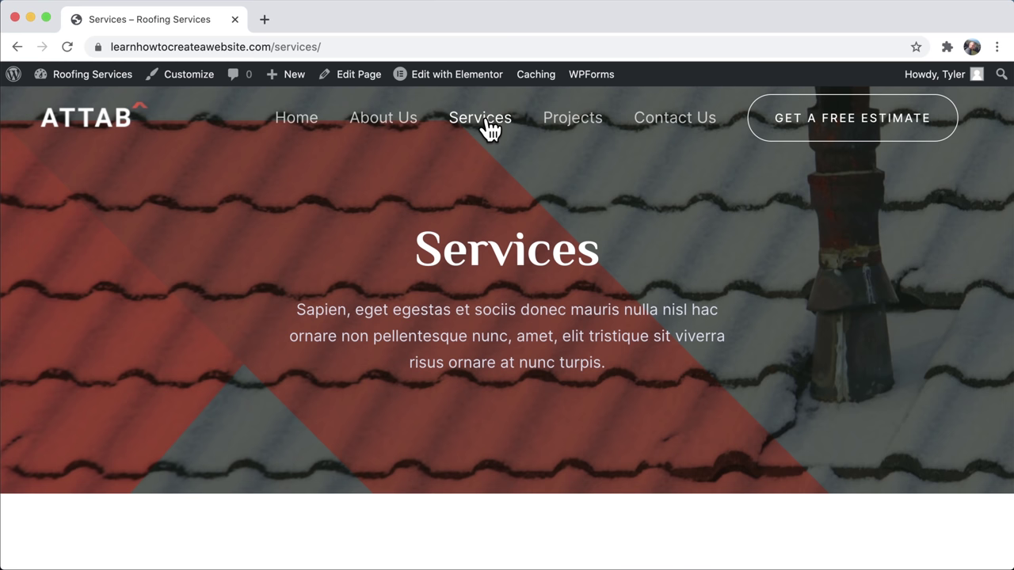
pyautogui.moveTo(443, 80)
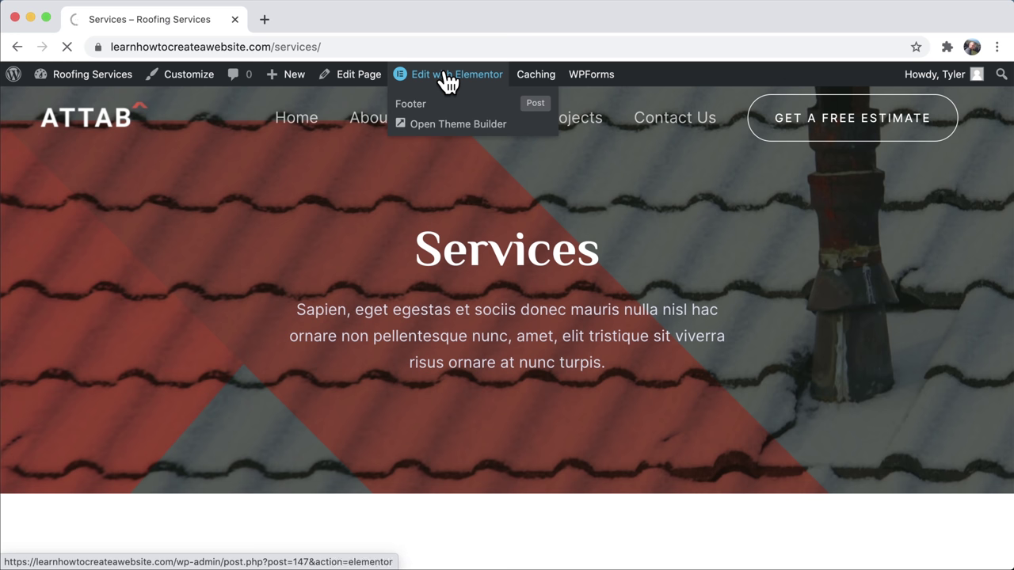
pyautogui.click(448, 79)
pyautogui.scroll(-15, 636, 79)
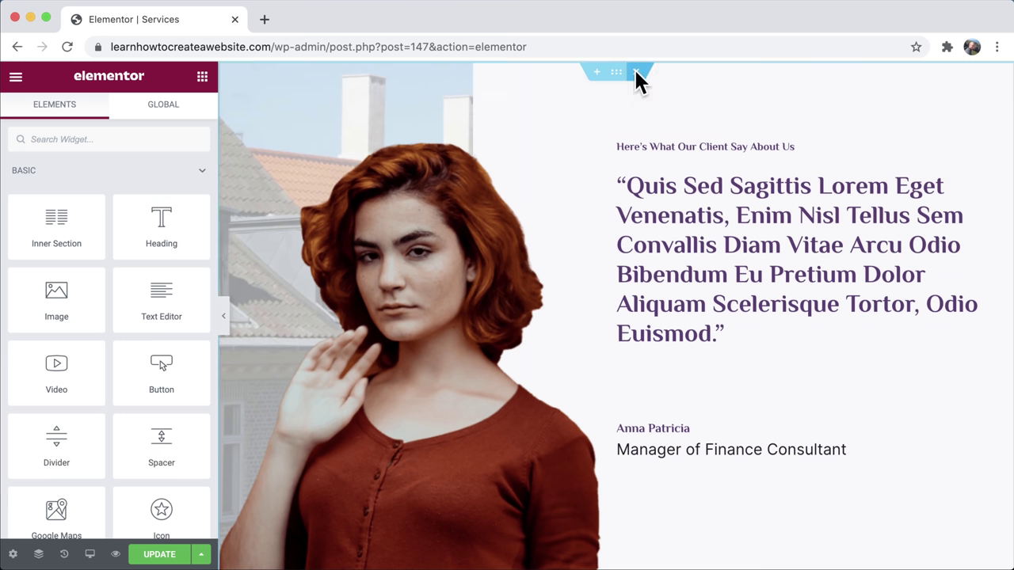
pyautogui.click(636, 72)
# - Insert Appointment-Services with its settings, save the page, and preview it
pyautogui.click(617, 194)
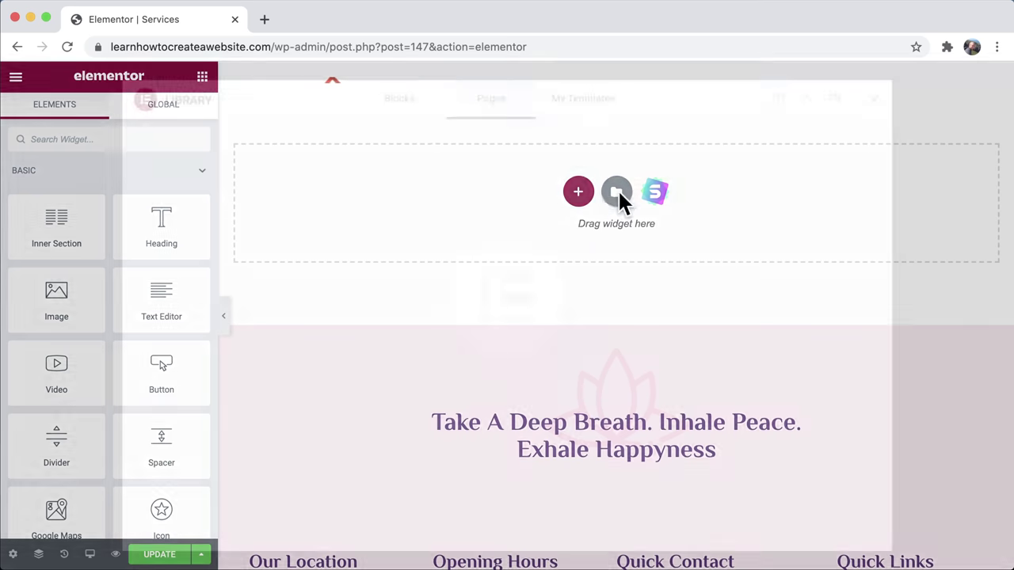
pyautogui.click(575, 109)
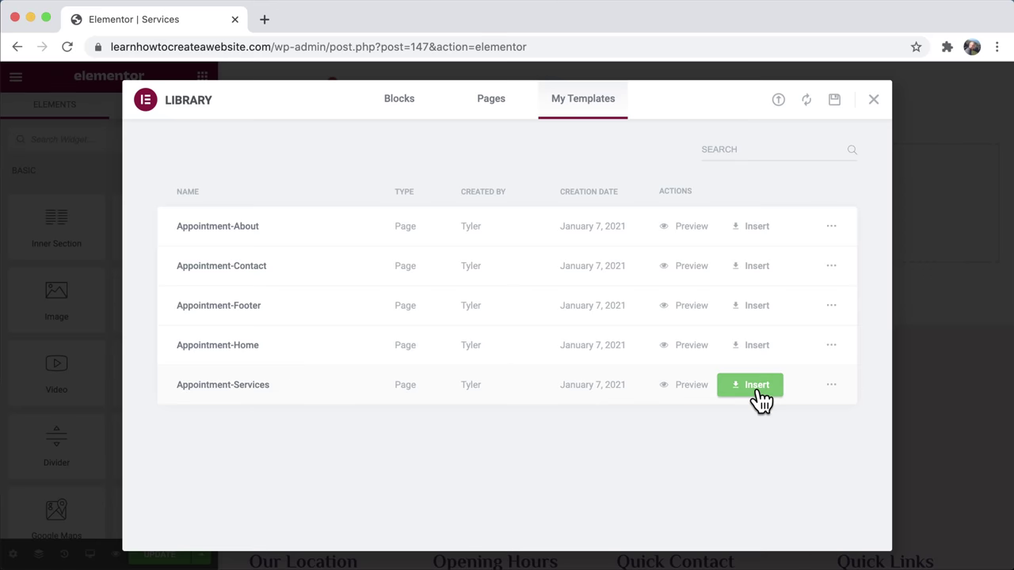
pyautogui.click(757, 388)
pyautogui.click(575, 374)
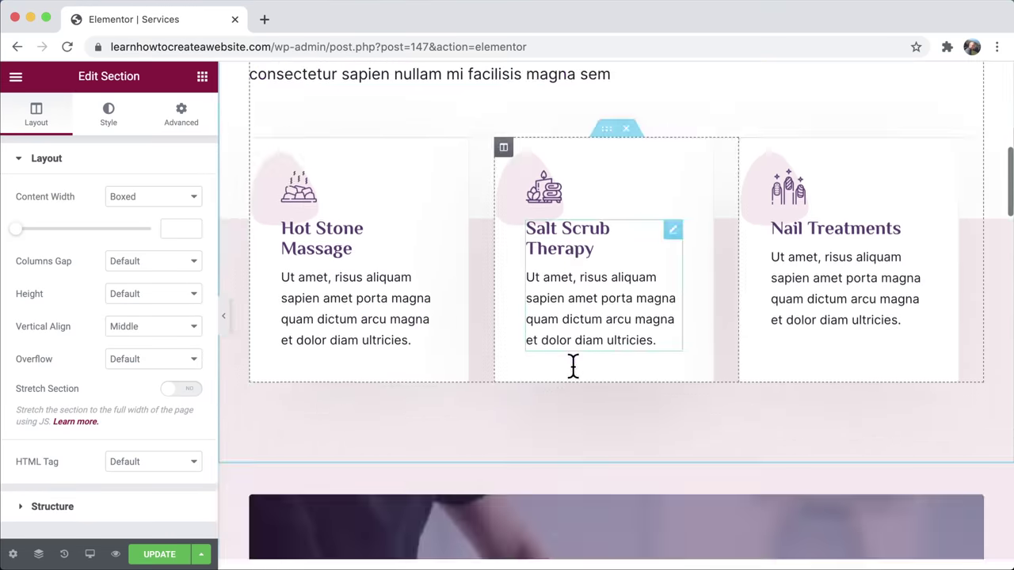
pyautogui.scroll(-5, 572, 362)
pyautogui.scroll(-15, 729, 355)
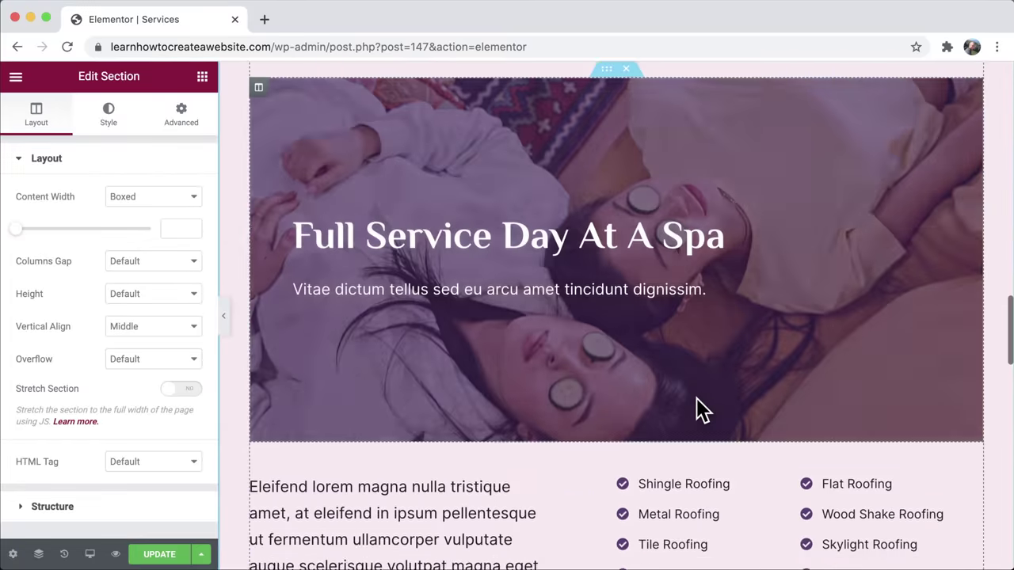
pyautogui.scroll(-18, 697, 398)
pyautogui.scroll(13, 695, 396)
pyautogui.scroll(15, 698, 400)
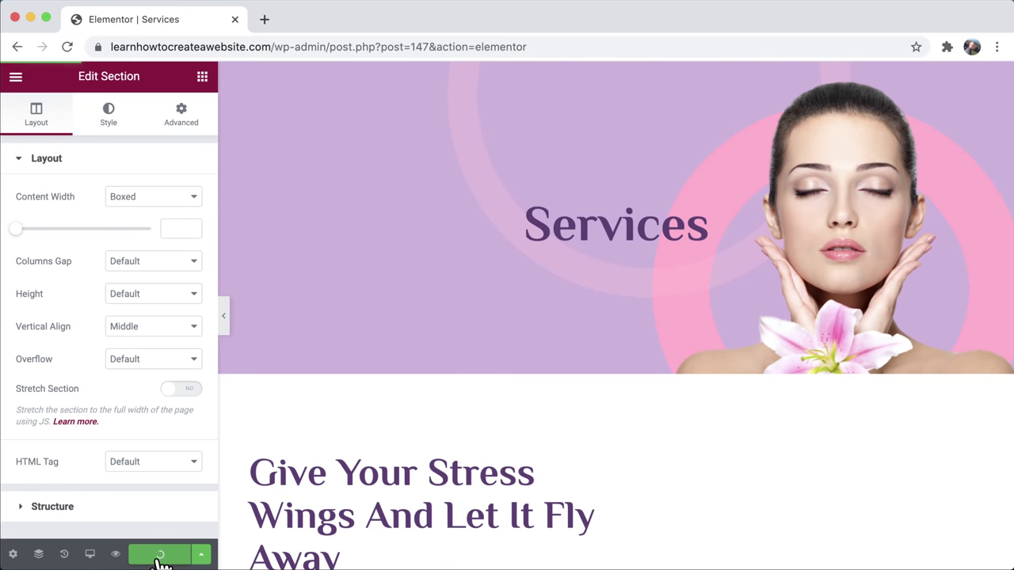
pyautogui.click(114, 553)
pyautogui.click(236, 19)
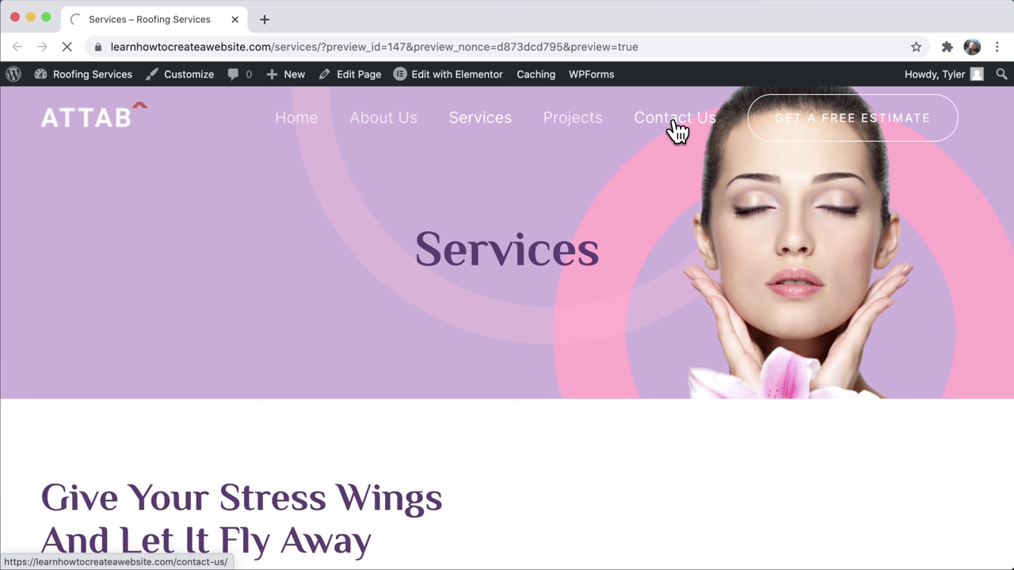
# - Insert the Appointment-Contact template with its settings into Contact Us and preview it
pyautogui.scroll(-10, 437, 258)
pyautogui.scroll(10, 436, 261)
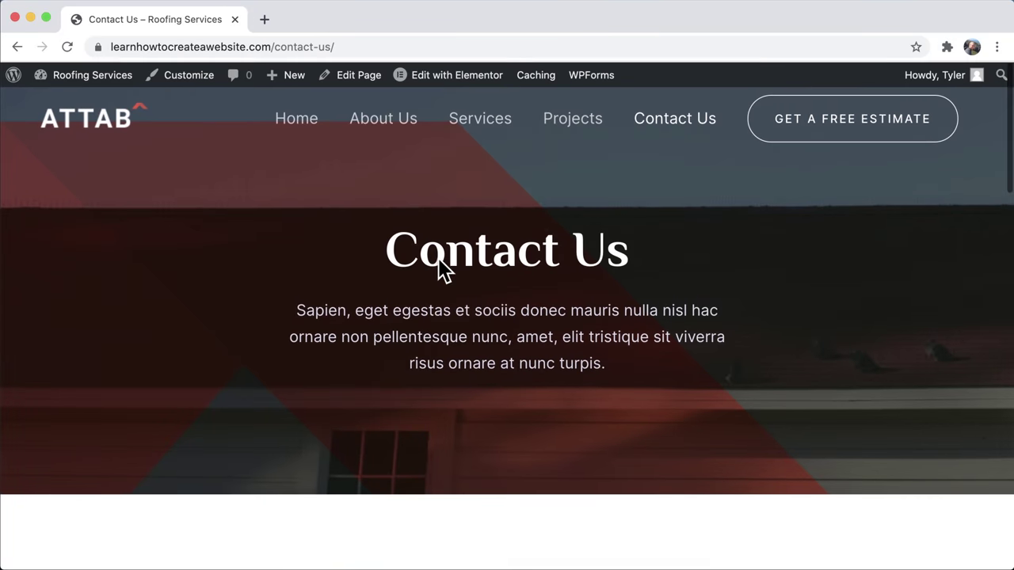
pyautogui.click(442, 73)
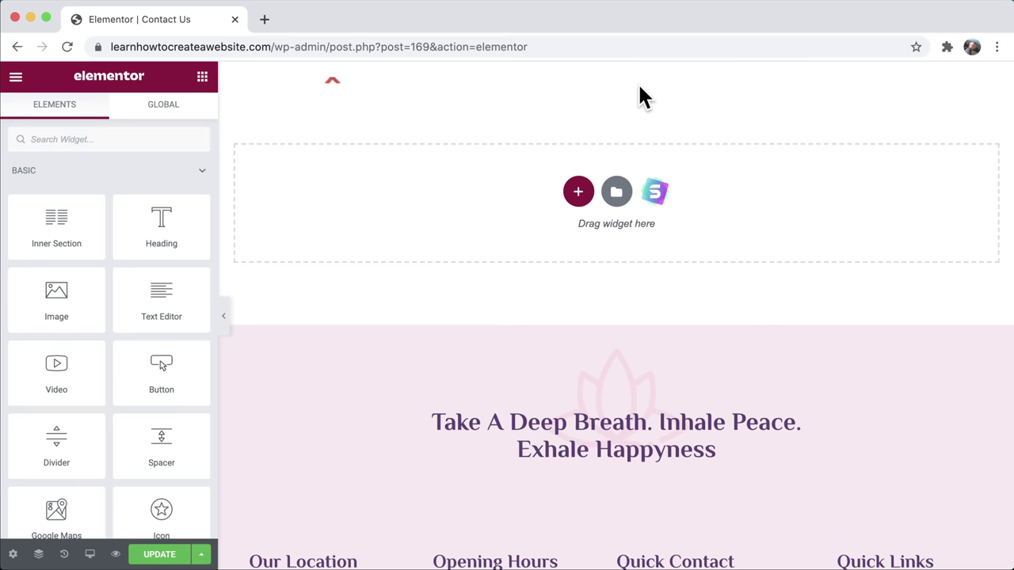
pyautogui.click(617, 193)
pyautogui.click(584, 116)
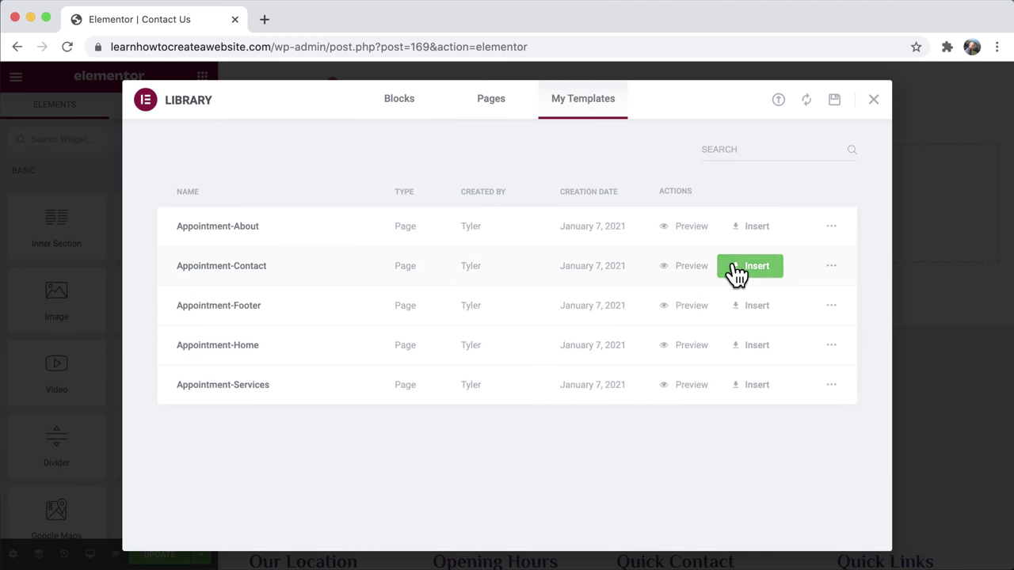
pyautogui.click(741, 271)
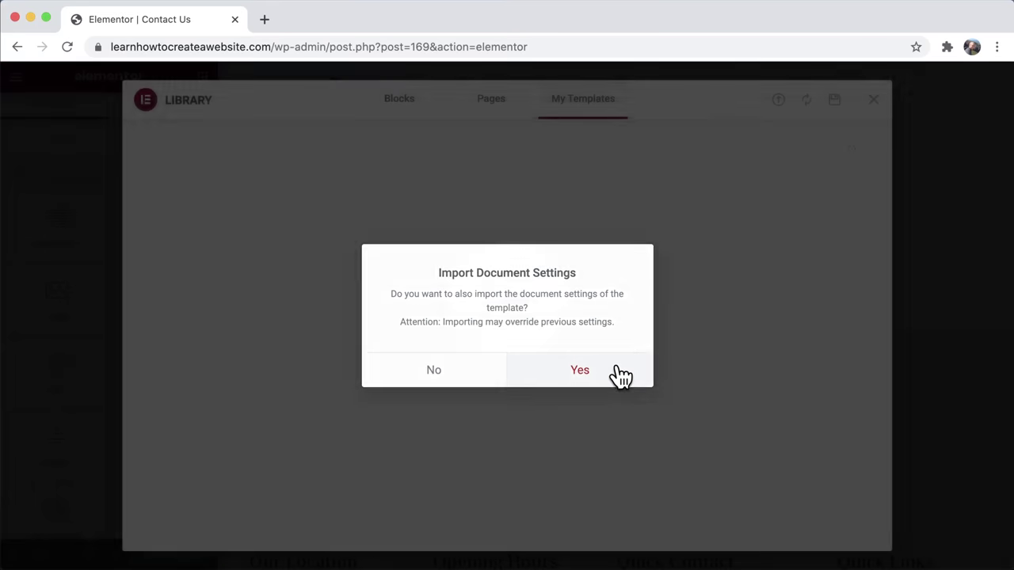
pyautogui.click(611, 369)
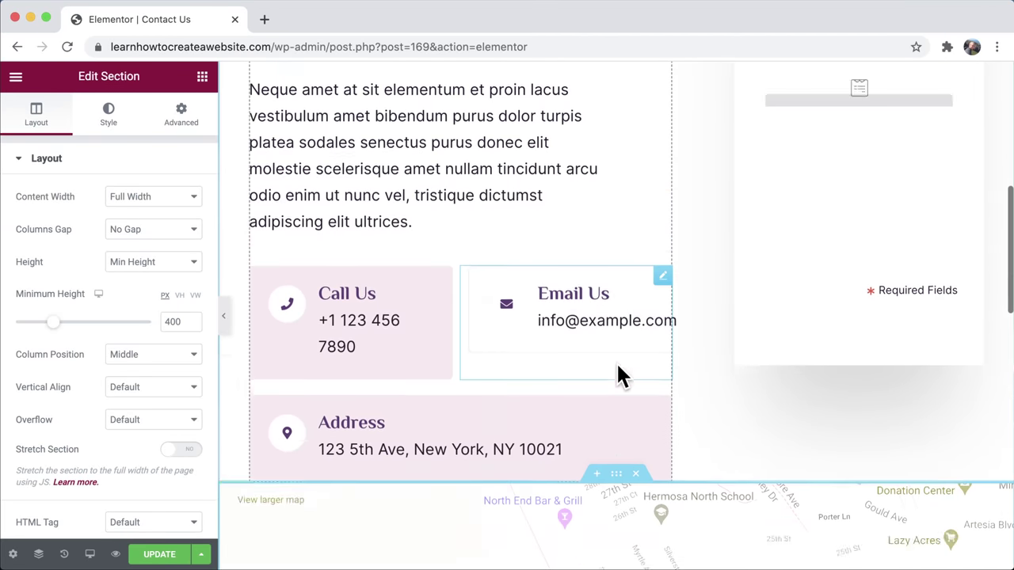
pyautogui.scroll(-10, 657, 346)
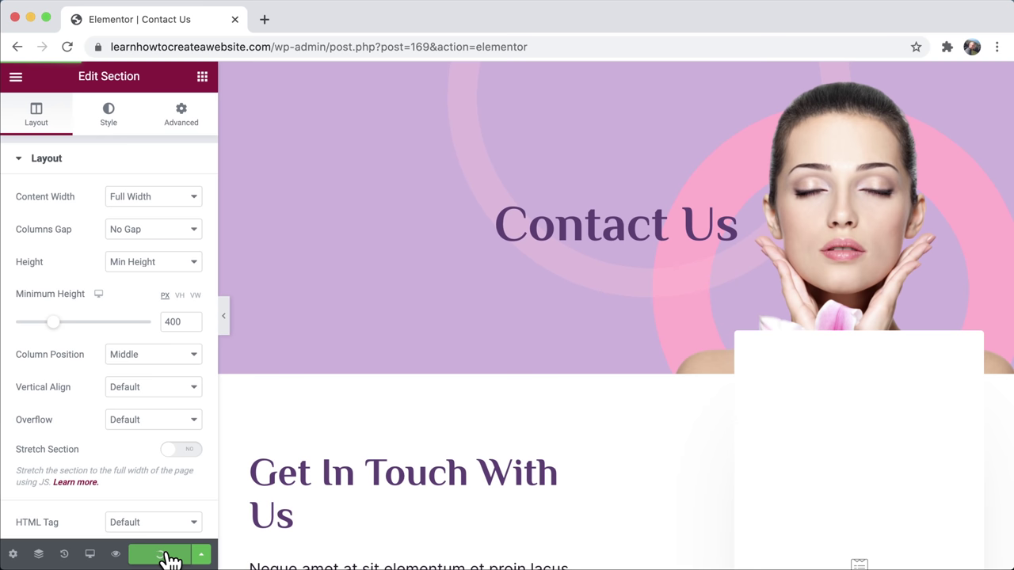
pyautogui.click(117, 554)
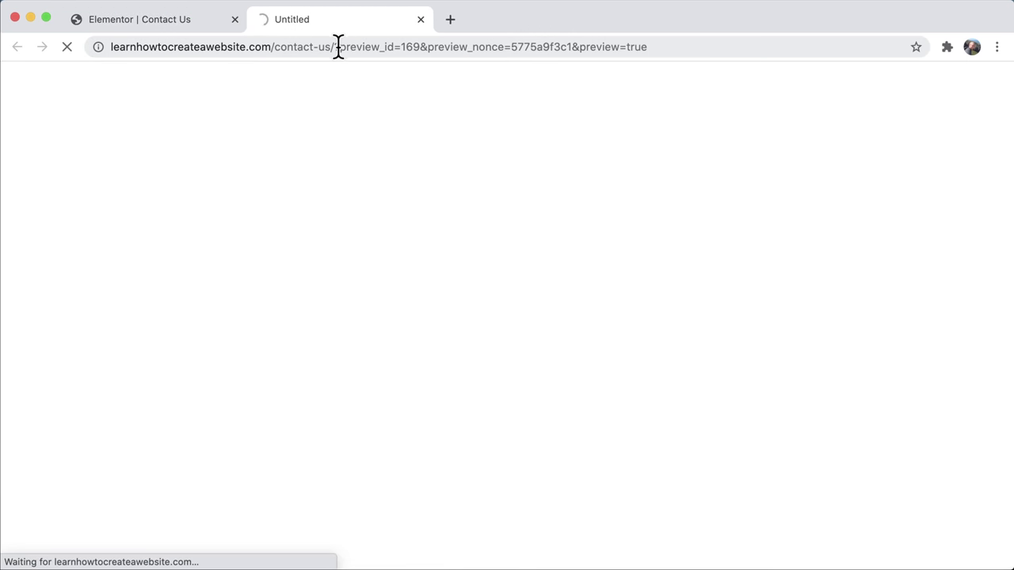
# - Remove the preview parameters from the address to load the live Contact Us page
pyautogui.moveTo(337, 47); pyautogui.dragTo(647, 50)
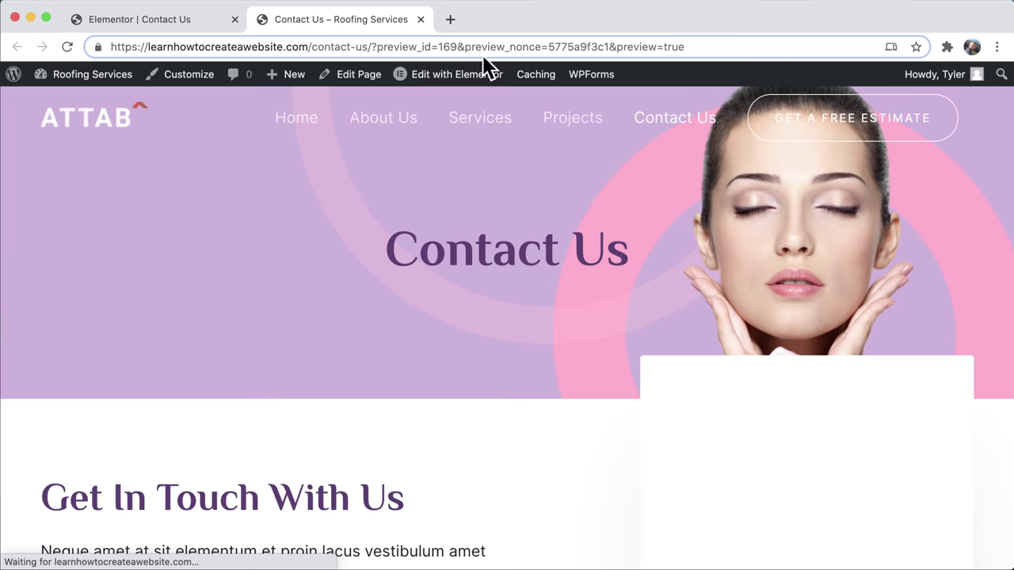
pyautogui.moveTo(371, 46); pyautogui.dragTo(697, 47)
pyautogui.press('BackSpace')
pyautogui.press('Return')
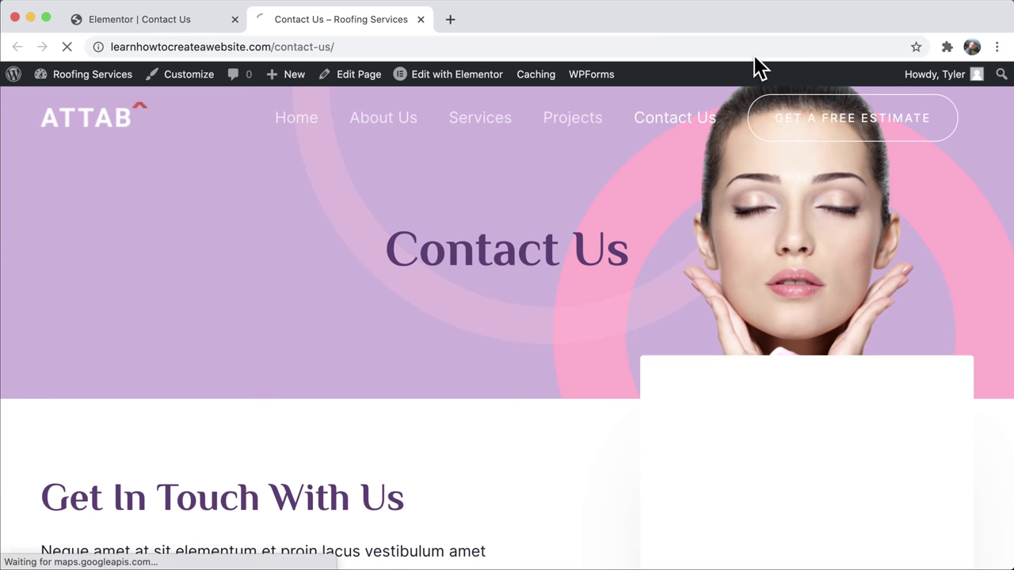
# - Review the Contact Us page, close the Elementor tab, and go to the Dashboard
pyautogui.scroll(-1, 473, 314)
pyautogui.scroll(-15, 473, 315)
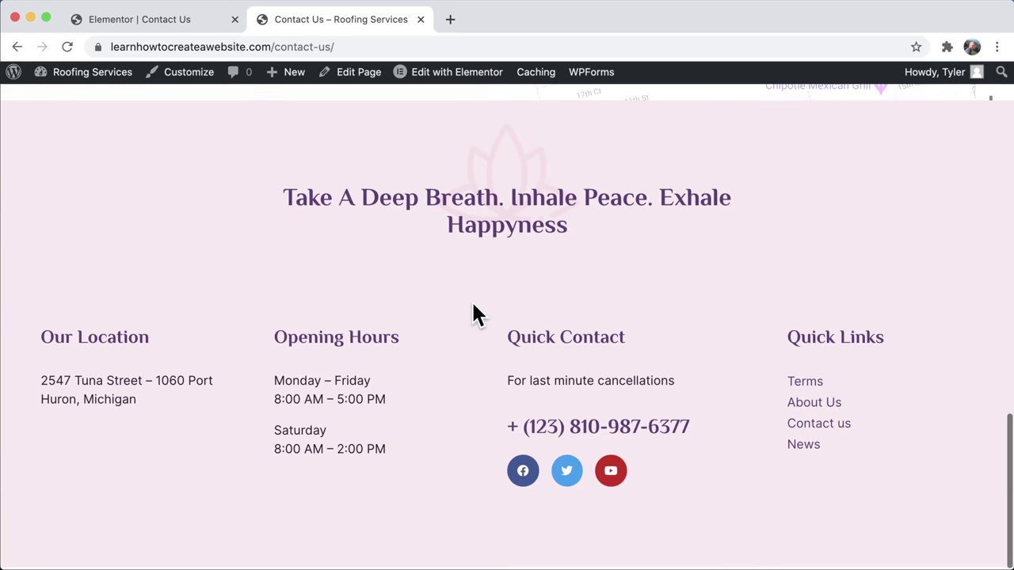
pyautogui.scroll(15, 473, 315)
pyautogui.click(233, 19)
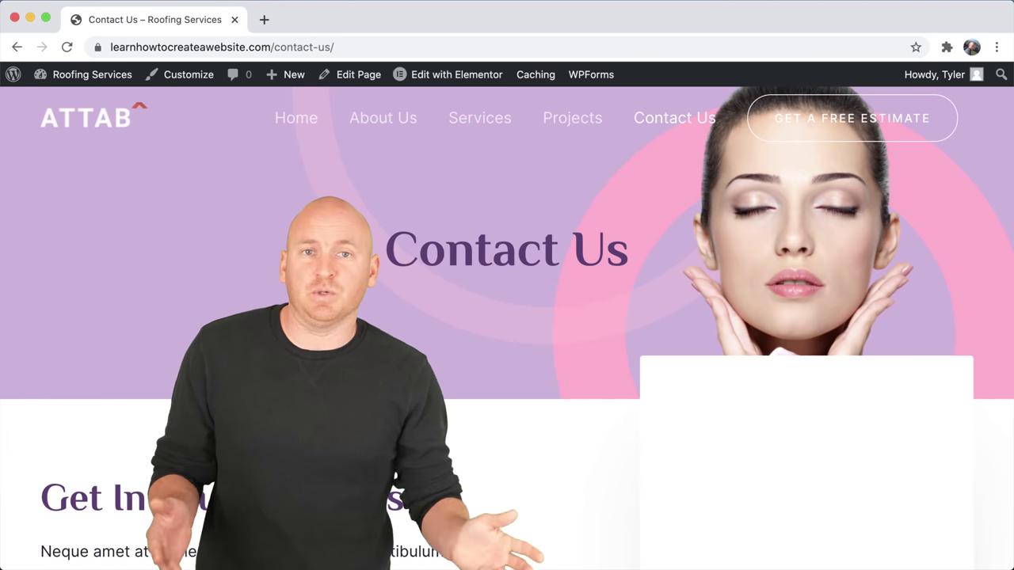
pyautogui.moveTo(77, 84)
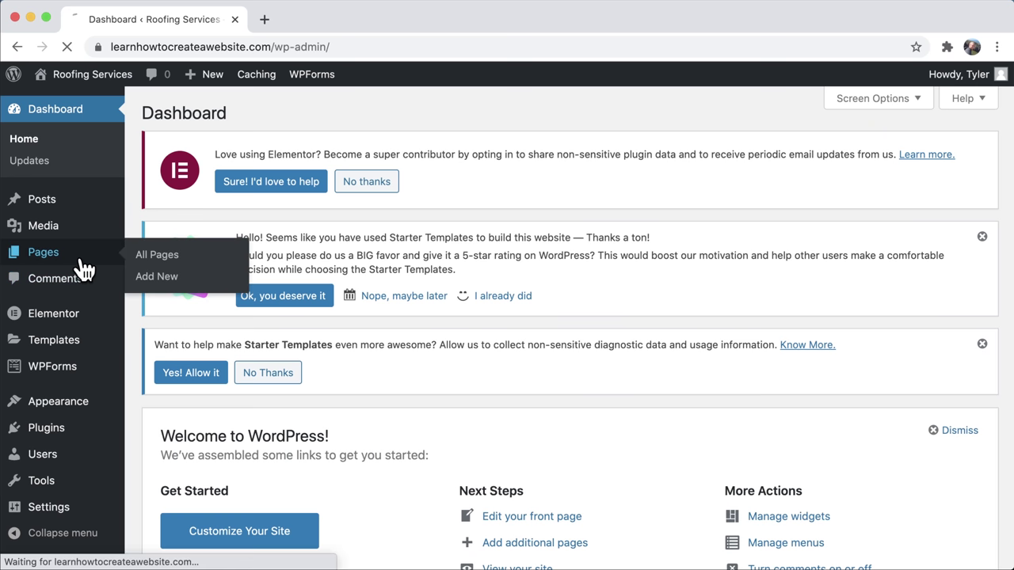
# - Move the Projects and Sample Page pages to the trash
pyautogui.click(82, 269)
pyautogui.scroll(-3, 388, 385)
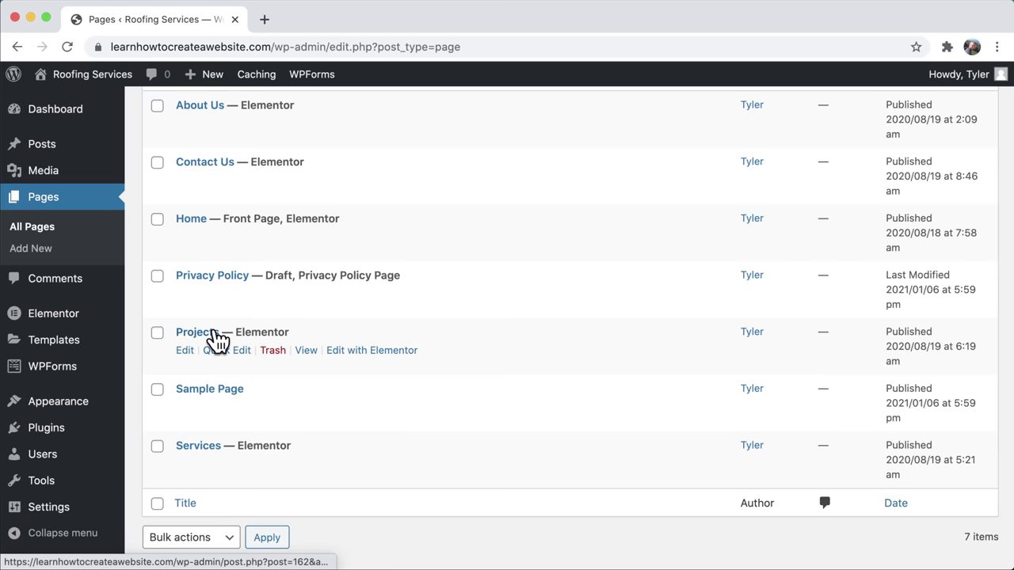
pyautogui.click(274, 353)
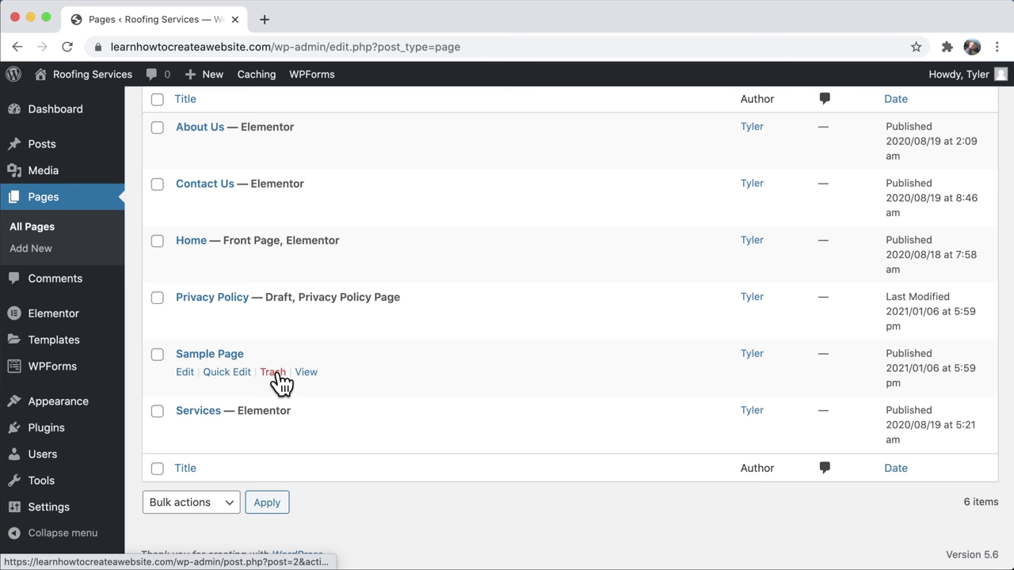
pyautogui.click(275, 374)
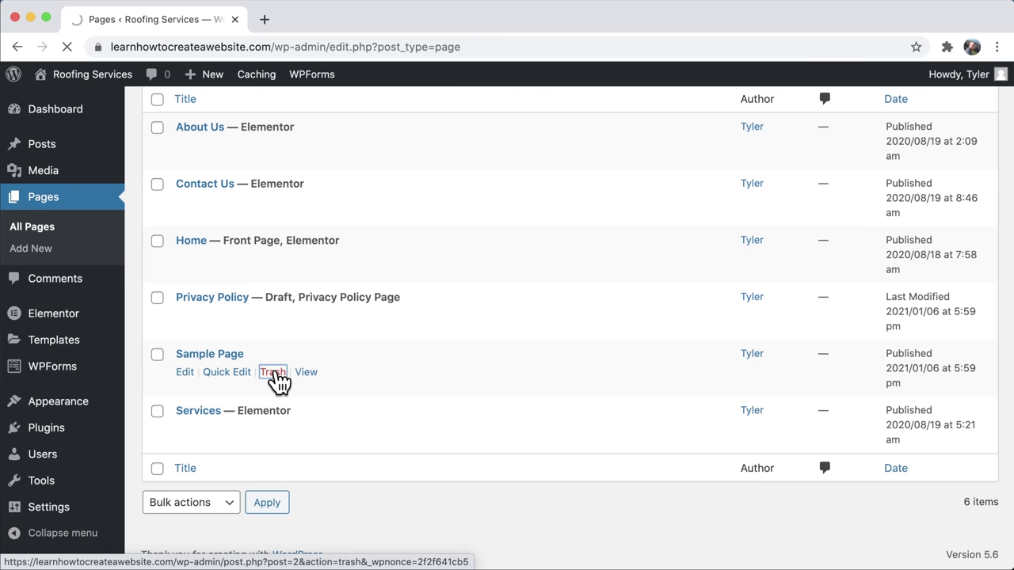
# - In Pages > Trash, permanently delete all the trashed pages with the Delete permanently bulk action
pyautogui.scroll(-3, 305, 432)
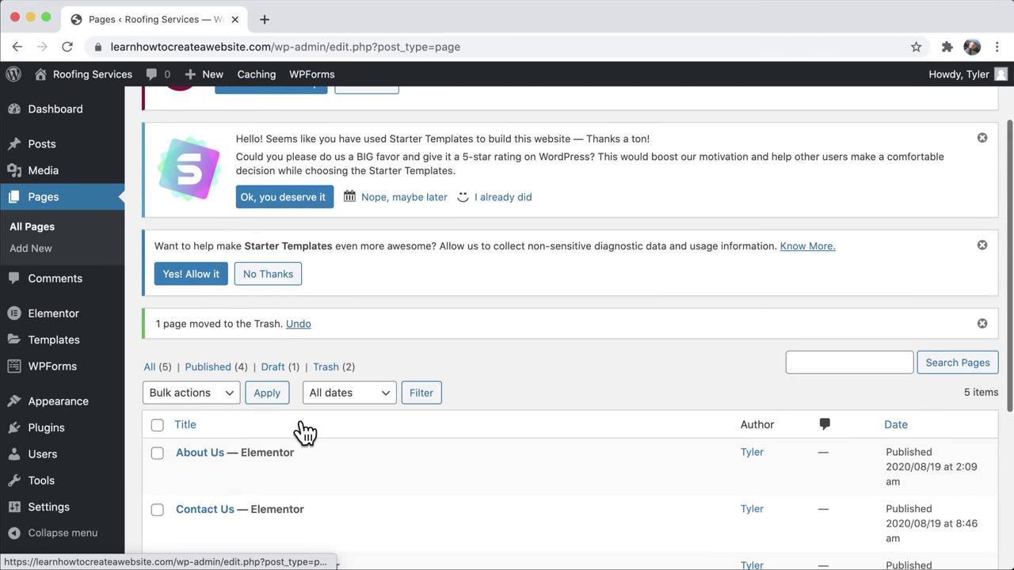
pyautogui.click(331, 368)
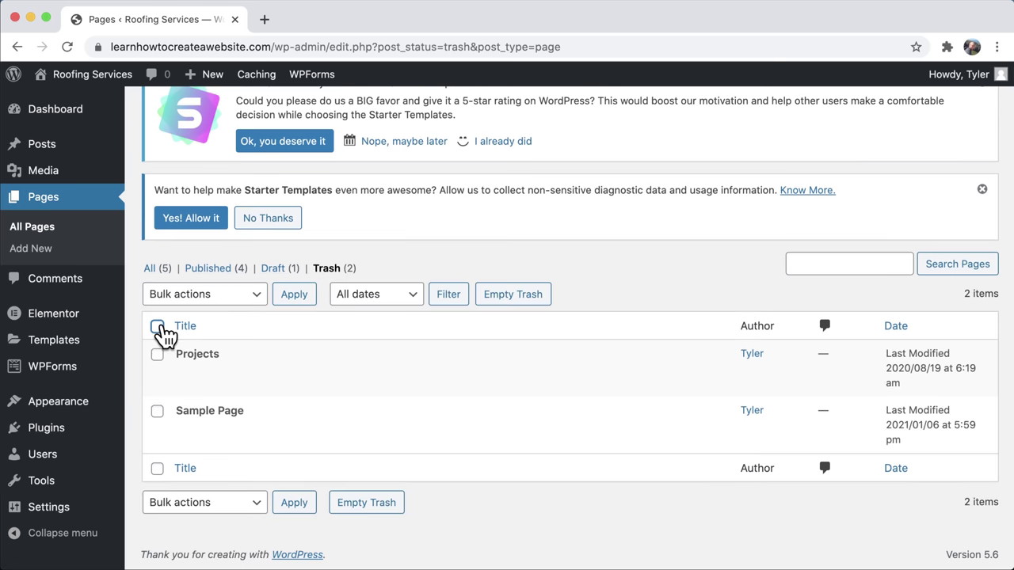
pyautogui.click(222, 299)
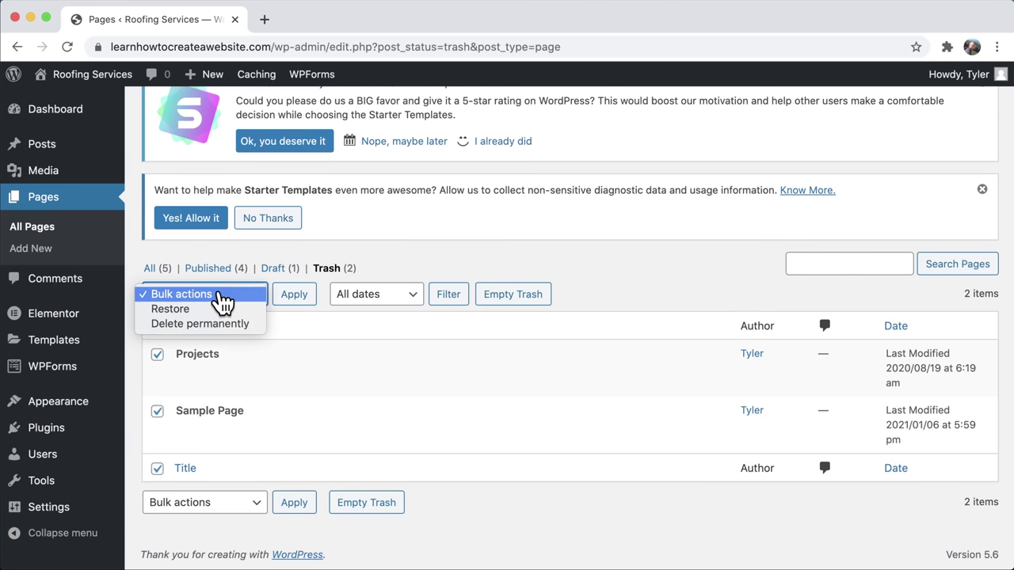
pyautogui.click(211, 326)
pyautogui.click(287, 301)
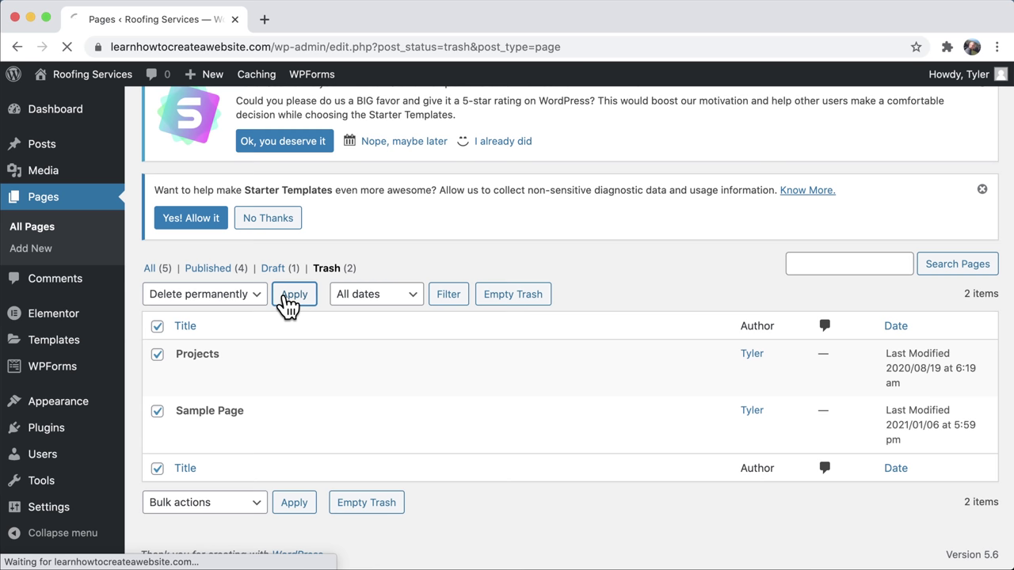
pyautogui.moveTo(72, 106)
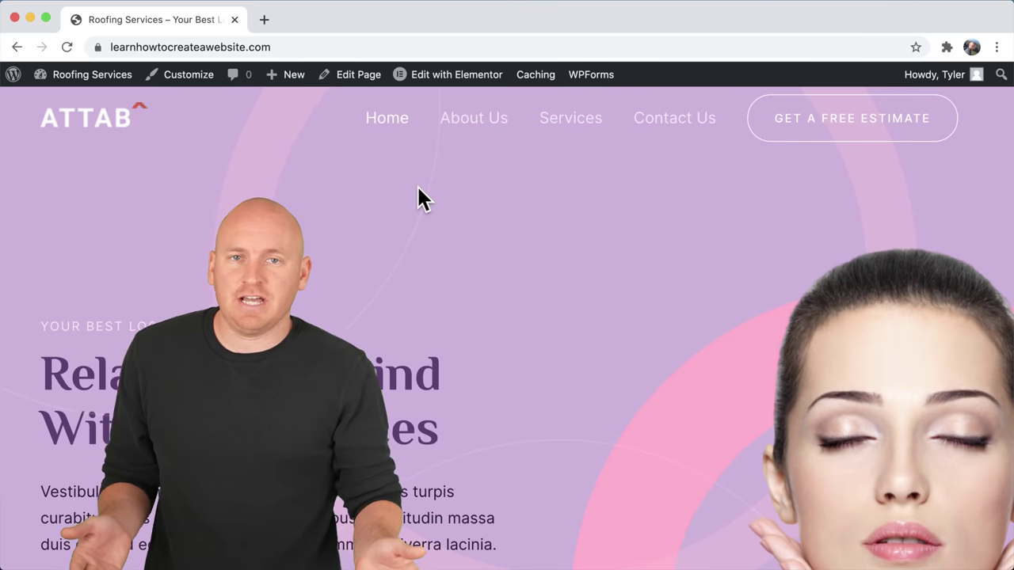
# - In Header > Site Identity, retitle the site 'Make a Website', set tagline 'Learn How To Make a Website', and publish
pyautogui.click(188, 77)
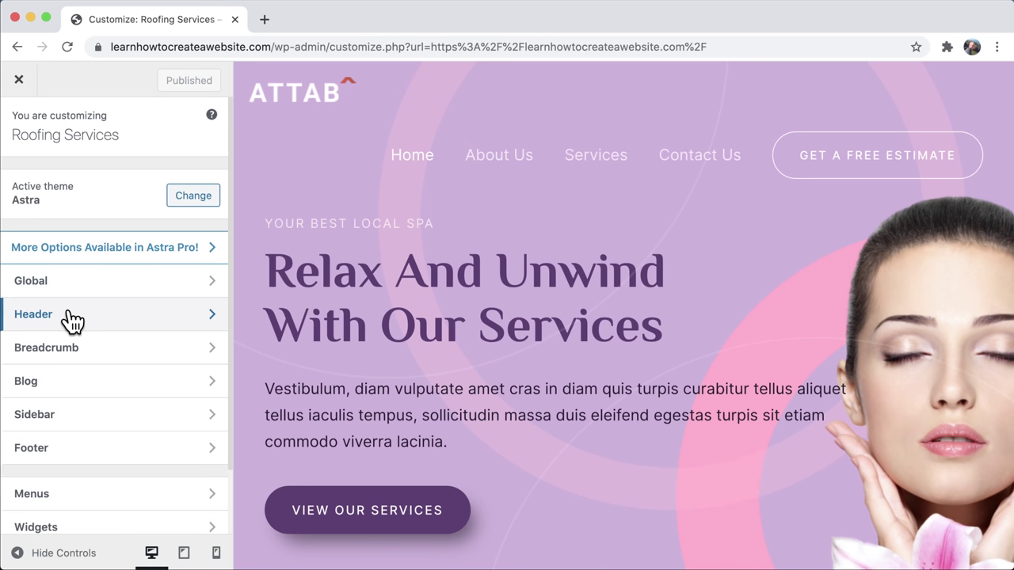
pyautogui.click(71, 318)
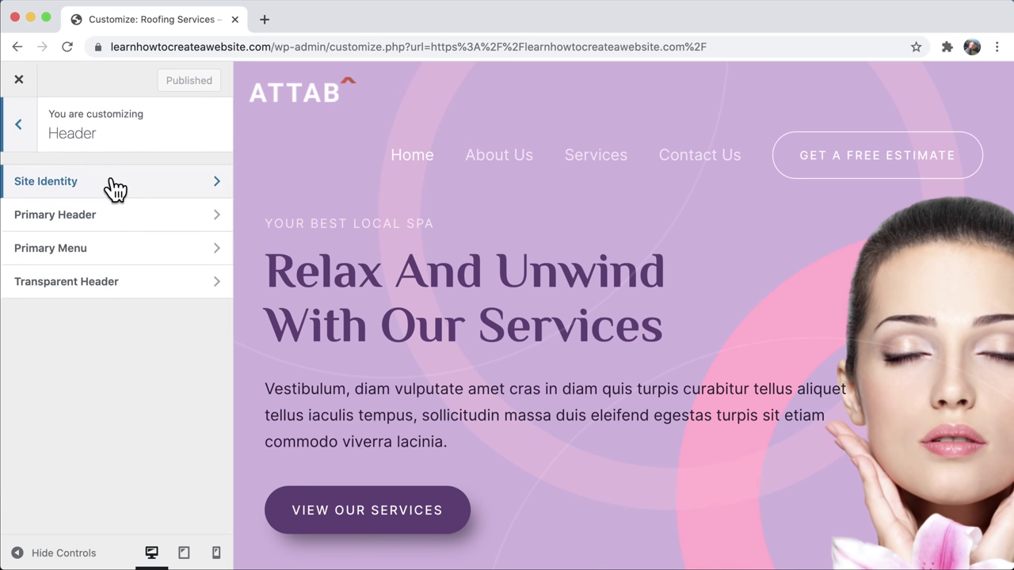
pyautogui.click(115, 186)
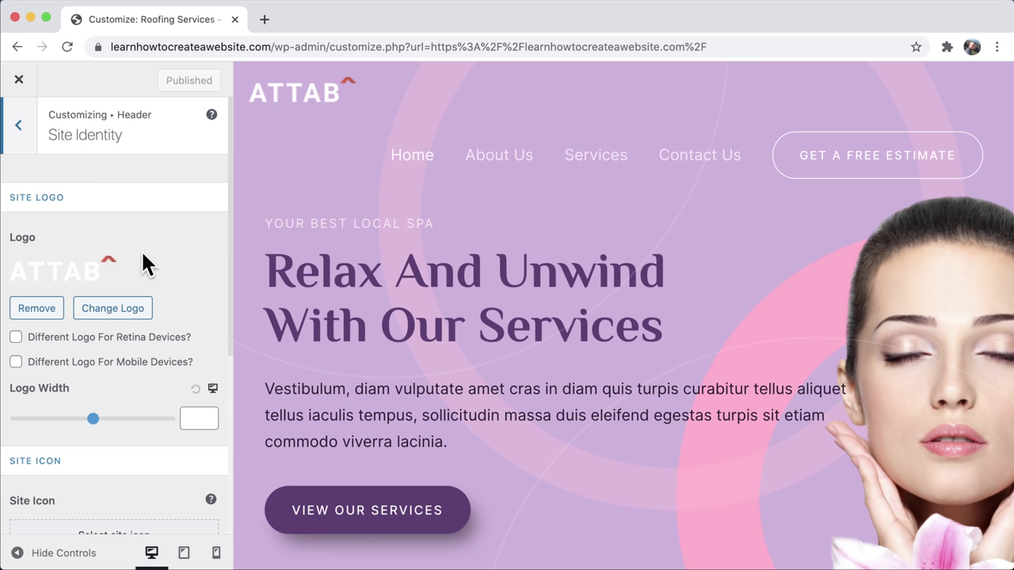
pyautogui.scroll(-5, 142, 265)
pyautogui.scroll(-2, 143, 258)
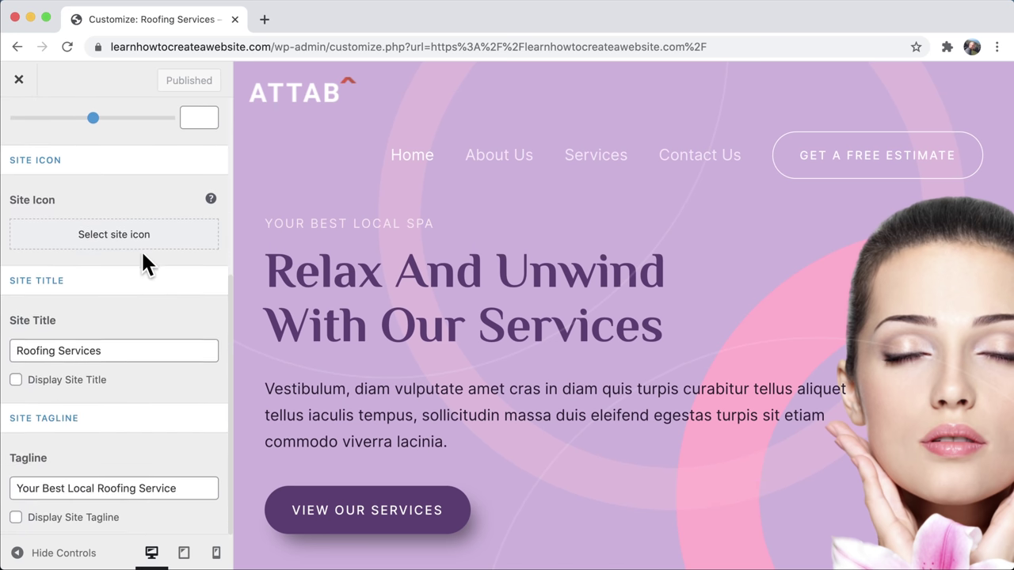
pyautogui.doubleClick(100, 353)
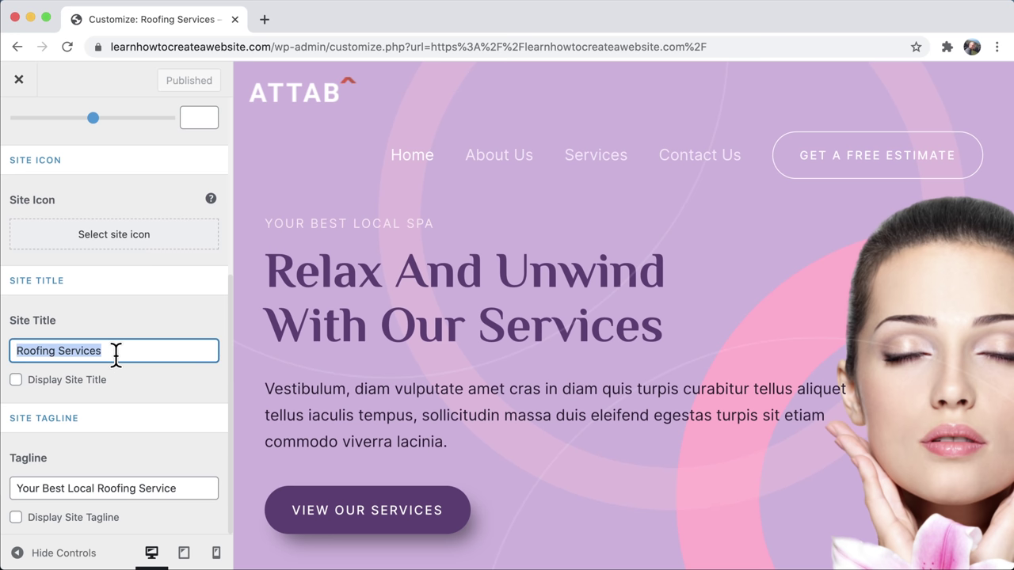
pyautogui.write('Make a Website')
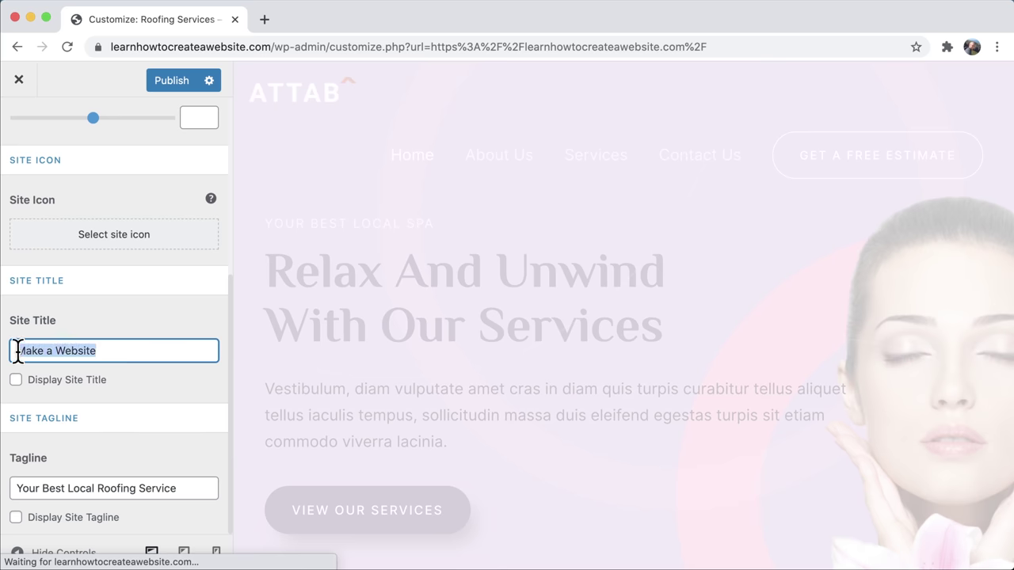
pyautogui.tripleClick(140, 488)
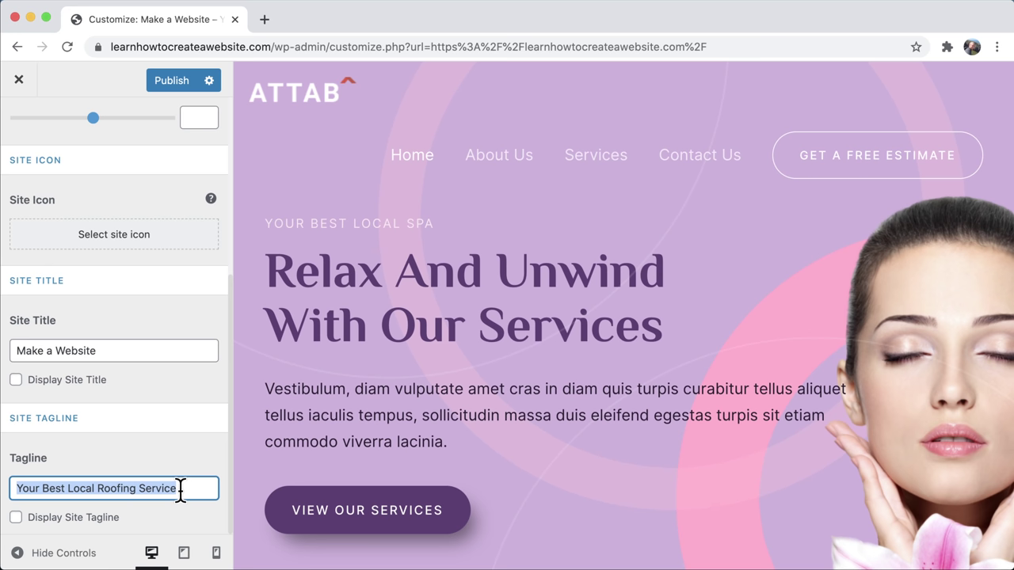
pyautogui.write('Learn How To Make a Website')
pyautogui.click(166, 82)
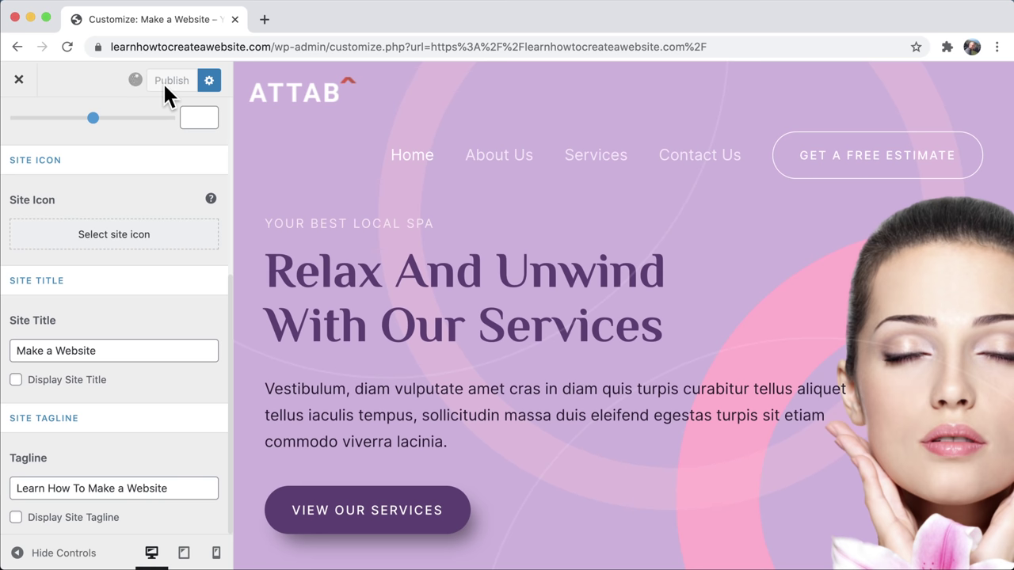
pyautogui.click(19, 79)
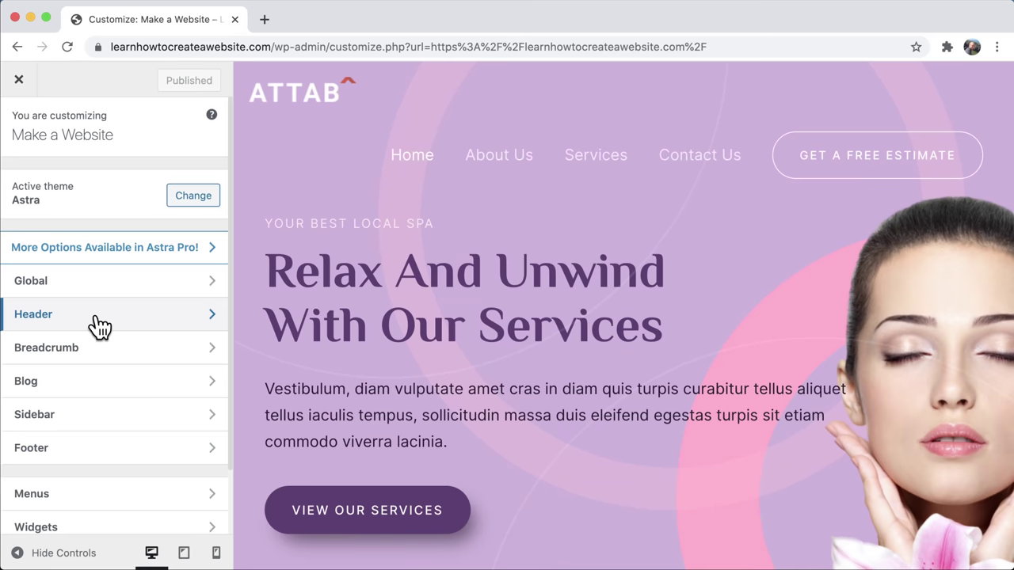
# - In Header > Primary Menu, keep the last item shown on mobile and label the button 'CONTACT US'
pyautogui.click(94, 313)
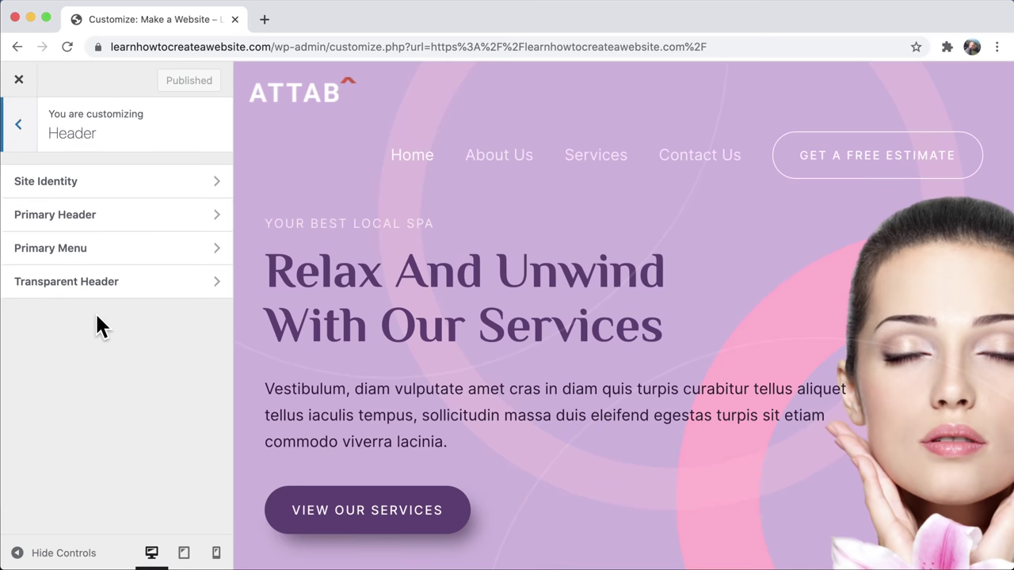
pyautogui.click(109, 248)
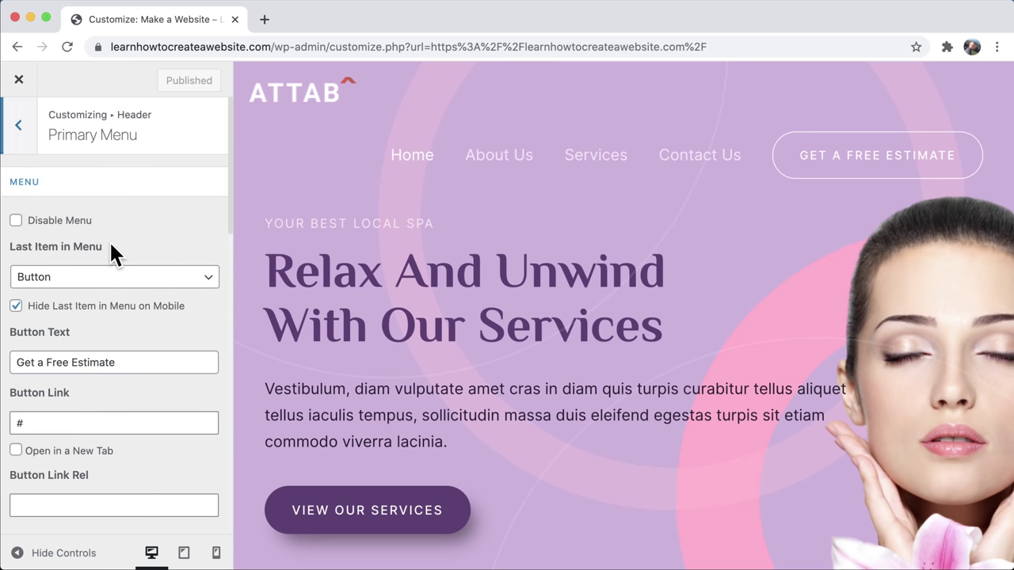
pyautogui.click(16, 307)
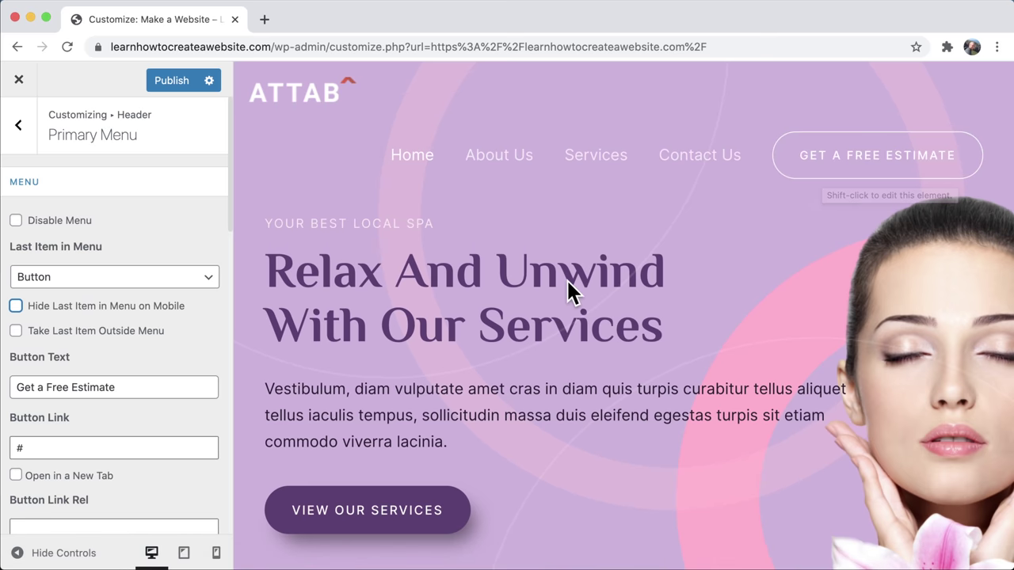
pyautogui.doubleClick(129, 387)
pyautogui.tripleClick(129, 387)
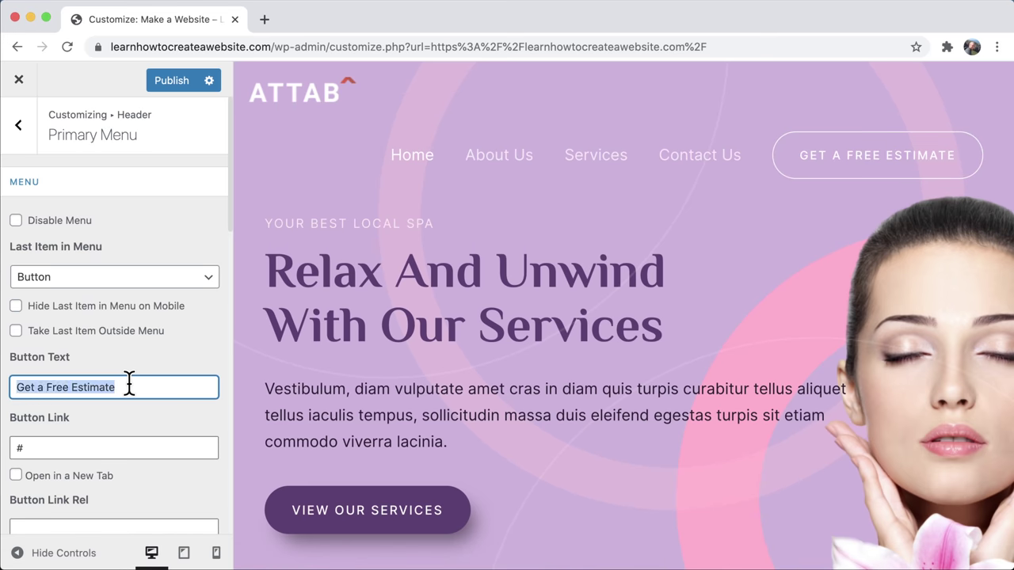
pyautogui.write('CONTACT US')
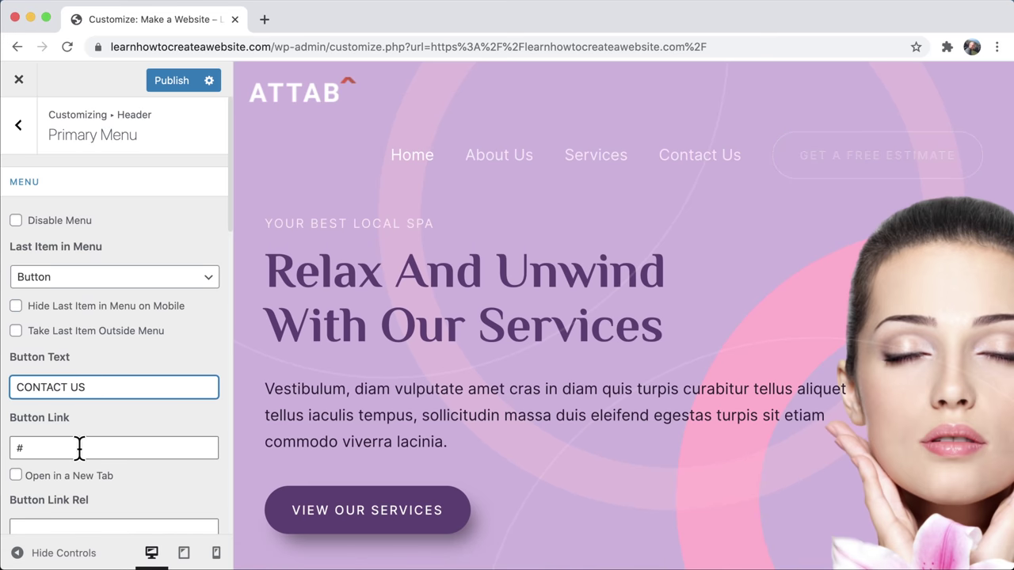
# - Copy the live Contact Us page URL from a new tab and paste it as the Button Link
pyautogui.tripleClick(79, 449)
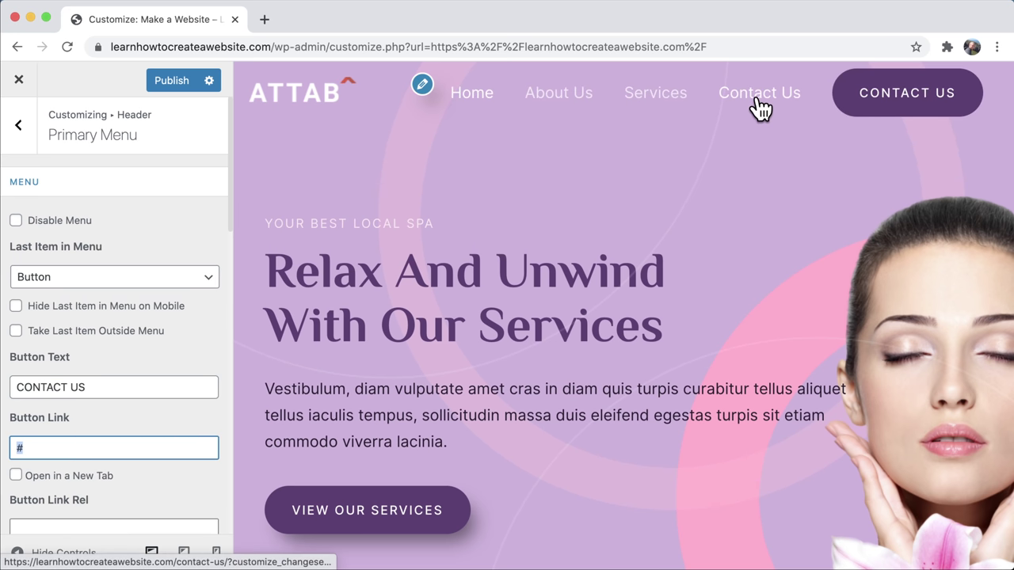
pyautogui.click(264, 20)
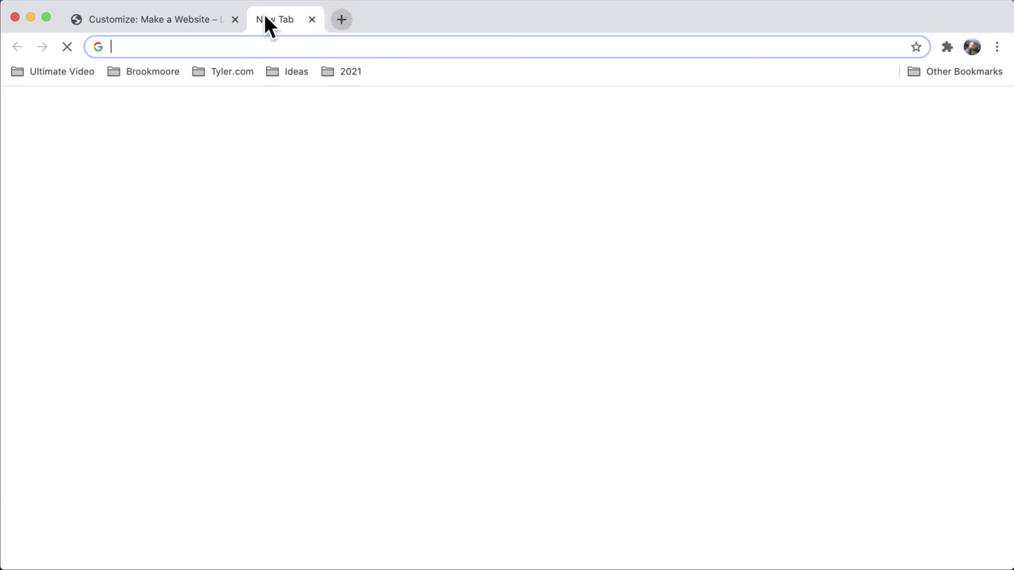
pyautogui.write('learnhowtocreateawebsite.com')
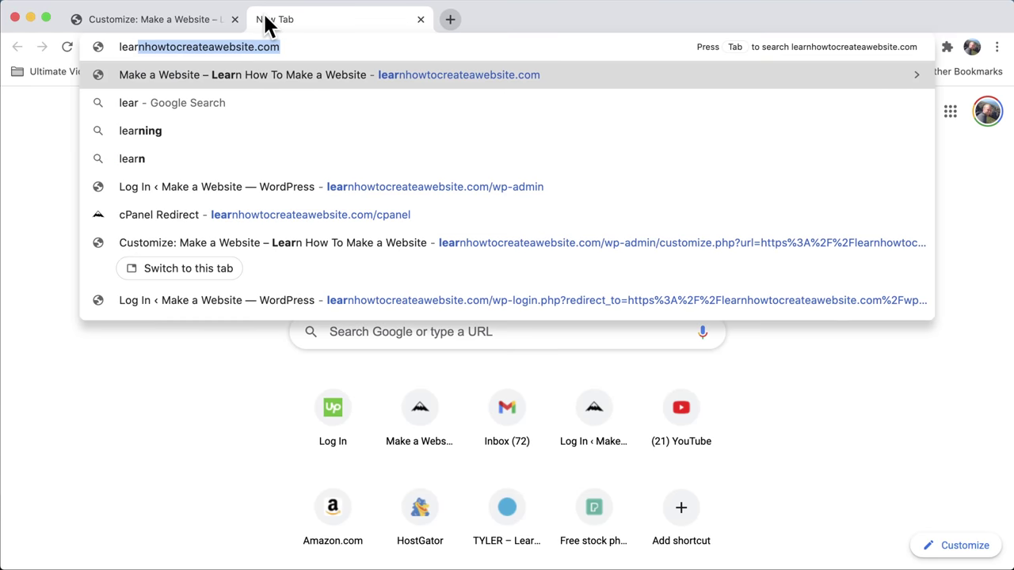
pyautogui.press('Return')
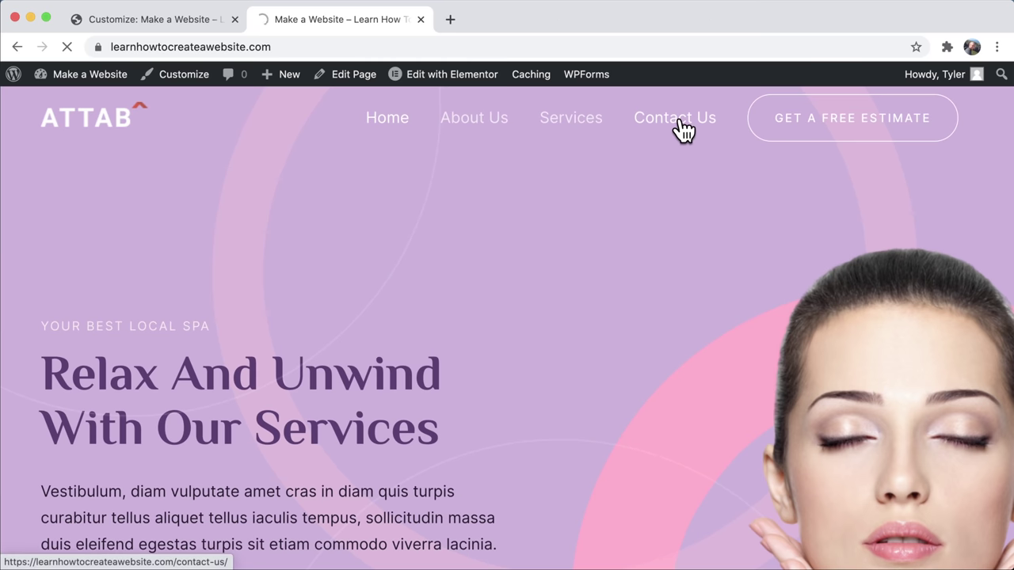
pyautogui.click(683, 129)
pyautogui.click(393, 46)
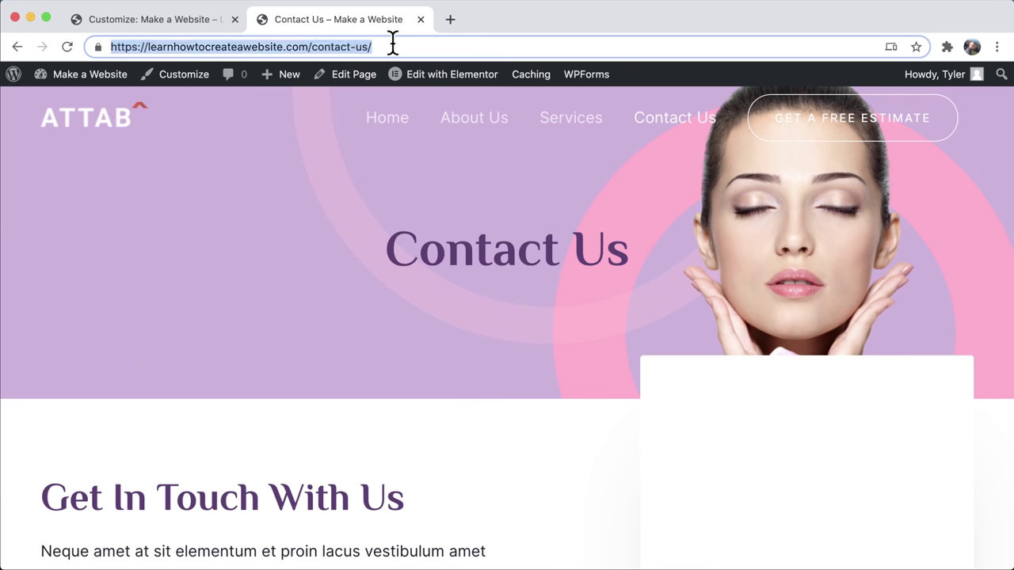
pyautogui.rightClick(355, 42)
pyautogui.click(399, 154)
pyautogui.click(420, 19)
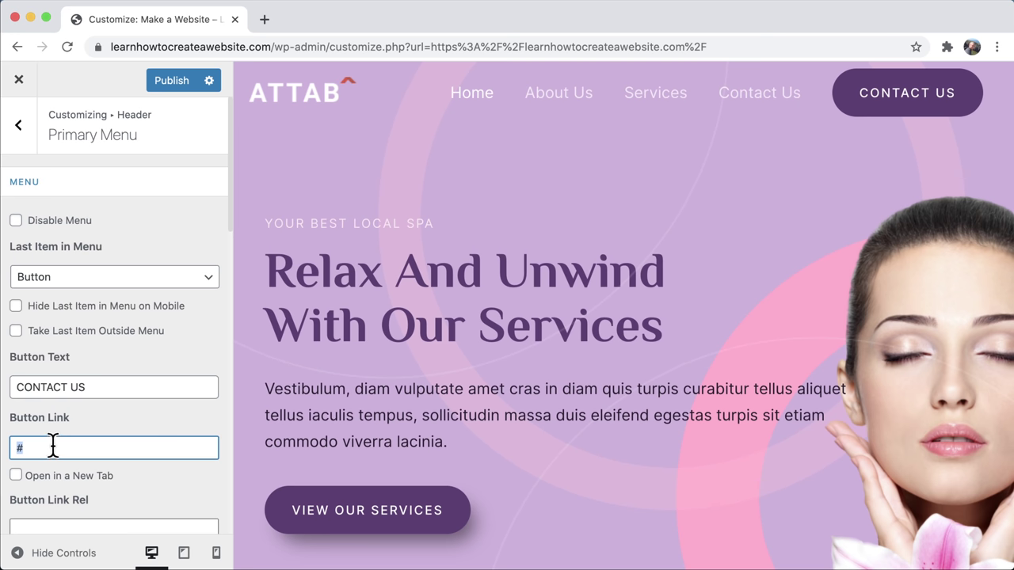
pyautogui.press('super+v')
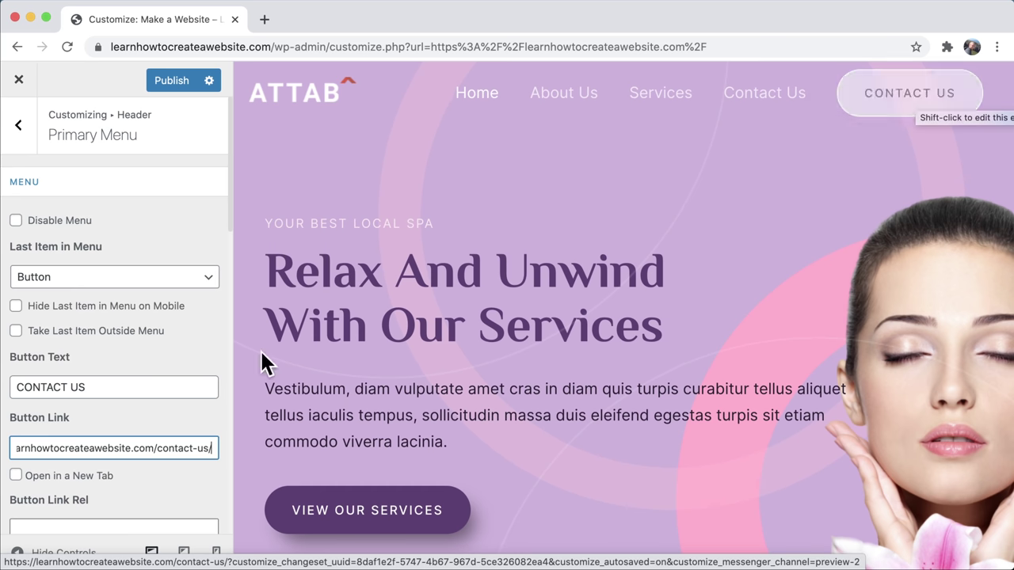
pyautogui.scroll(-5, 106, 379)
pyautogui.scroll(-1, 106, 379)
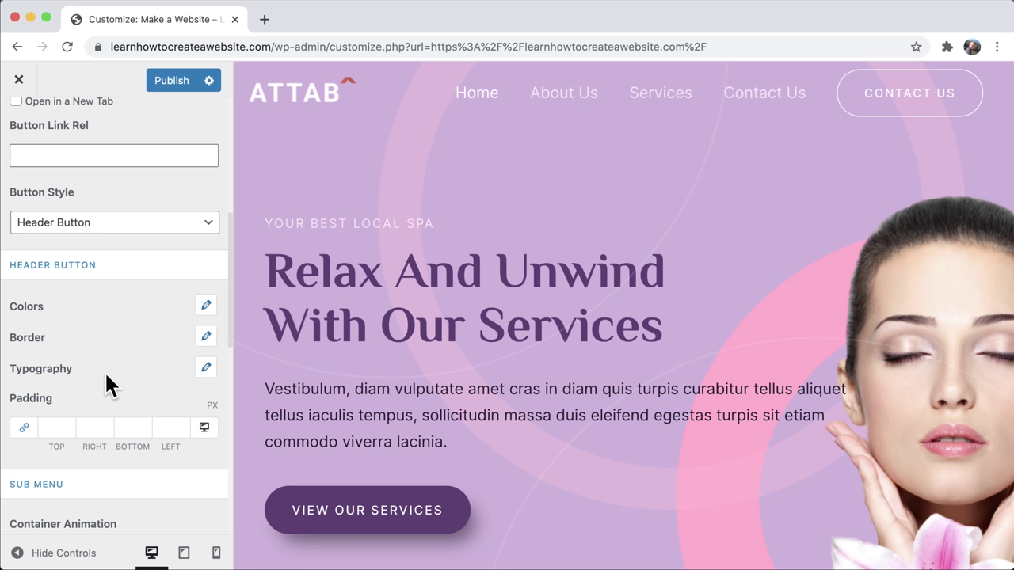
# - Set the primary menu's normal background colour to #613f75
pyautogui.click(207, 308)
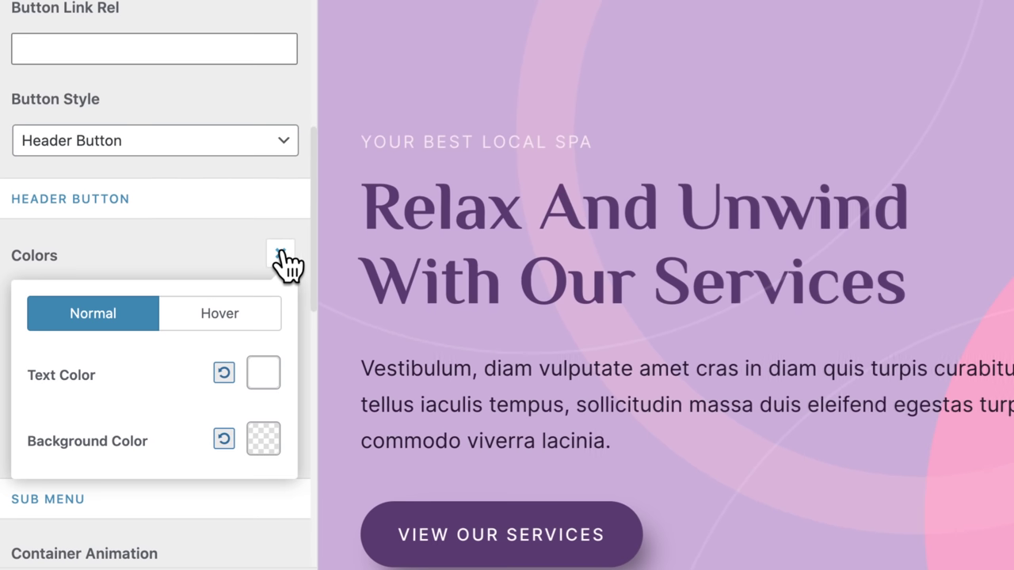
pyautogui.click(264, 440)
pyautogui.scroll(-3, 185, 407)
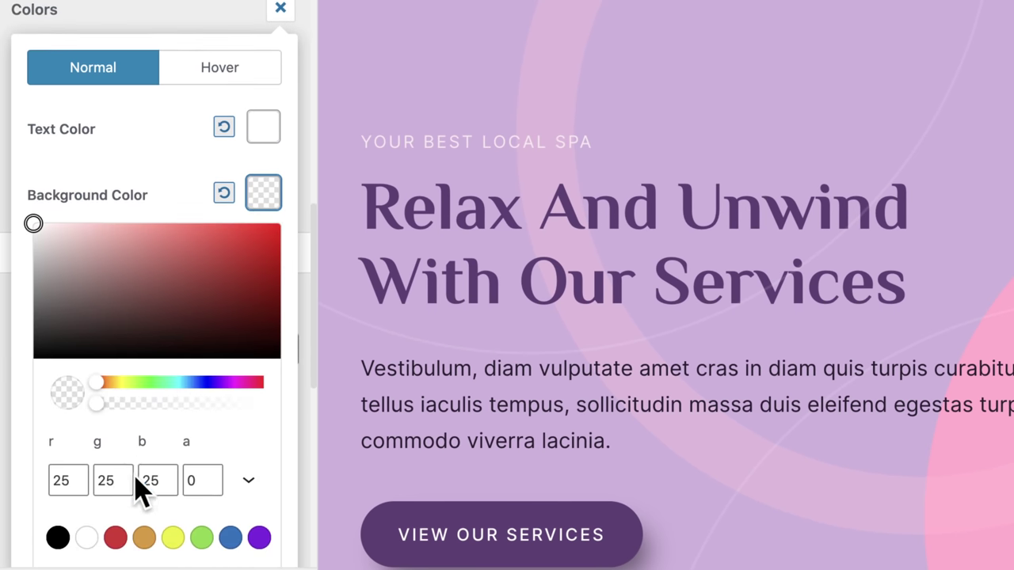
pyautogui.scroll(-2, 161, 463)
pyautogui.click(115, 429)
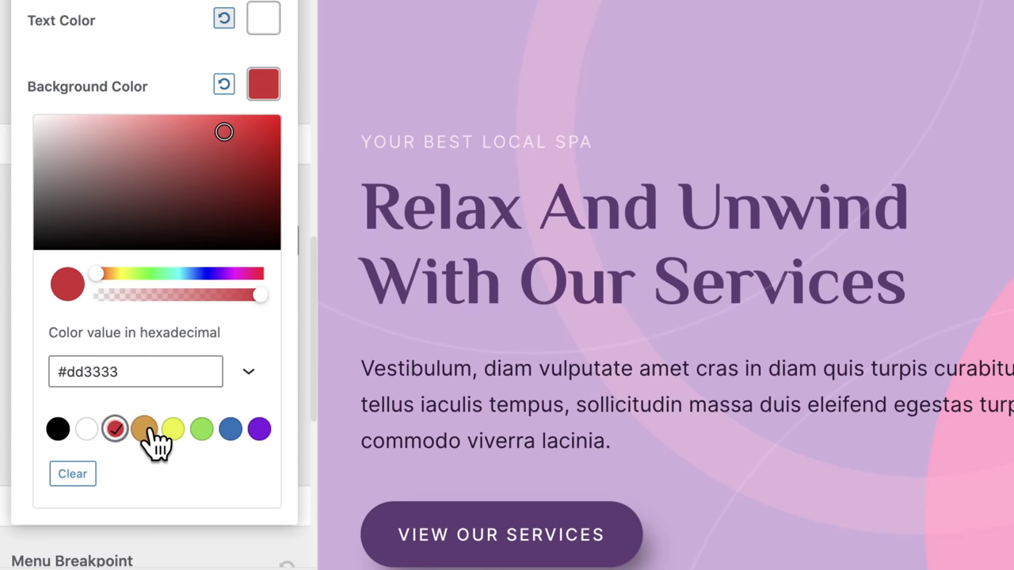
pyautogui.click(196, 434)
pyautogui.click(258, 428)
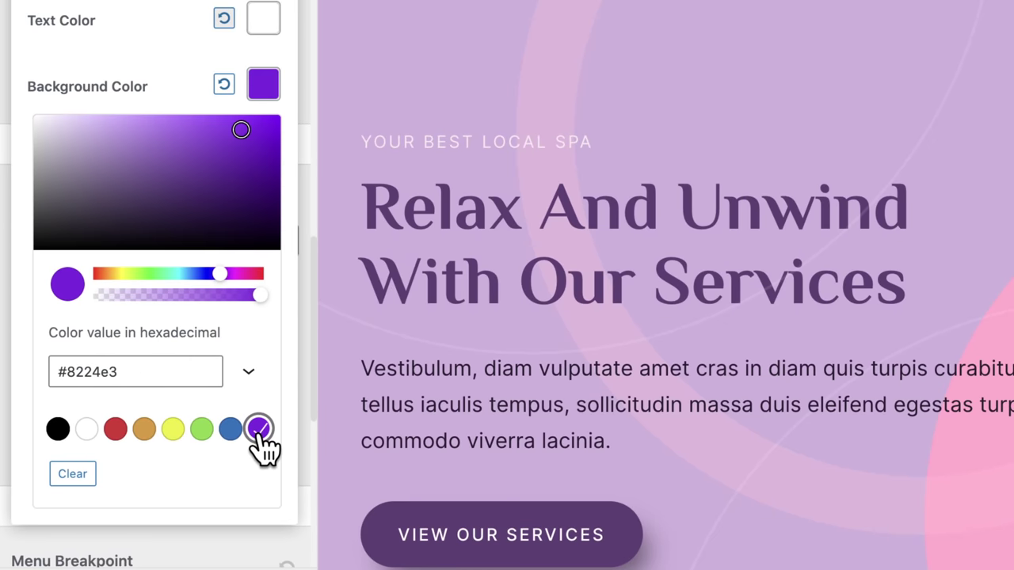
pyautogui.doubleClick(116, 369)
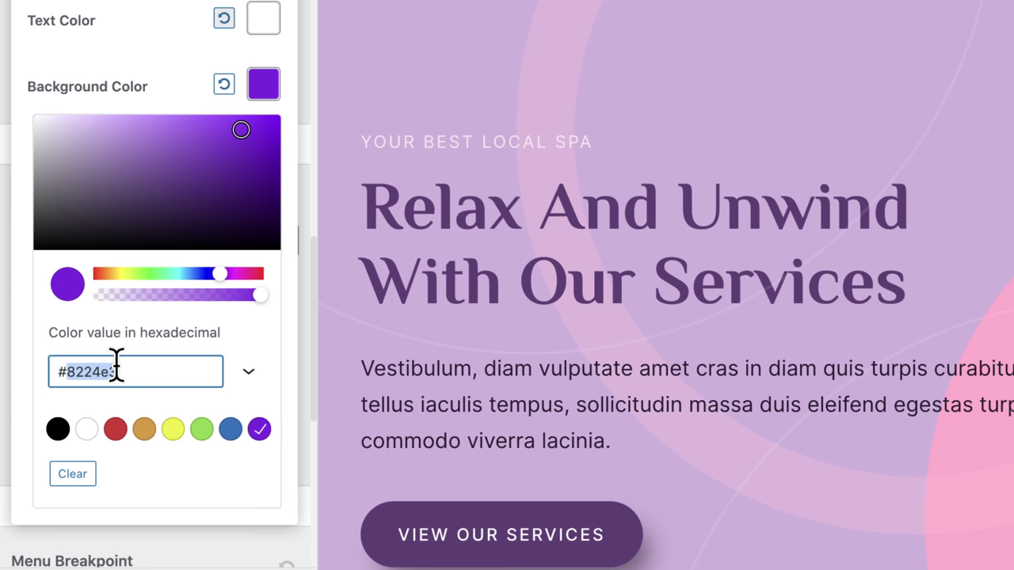
pyautogui.write('613f75')
pyautogui.click(263, 84)
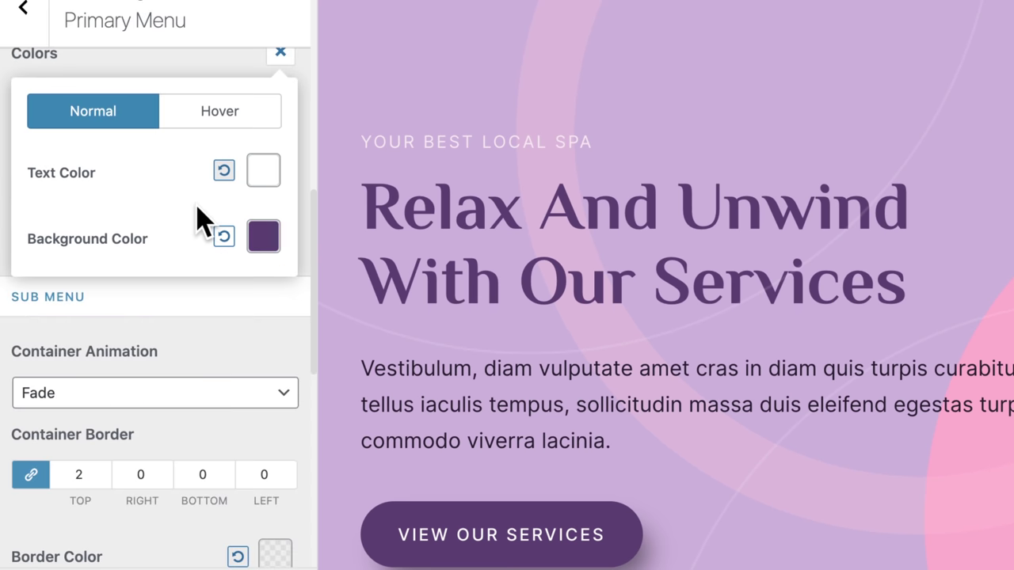
# - Set the hover text colour to near-white and the hover background to #4a295d
pyautogui.click(222, 119)
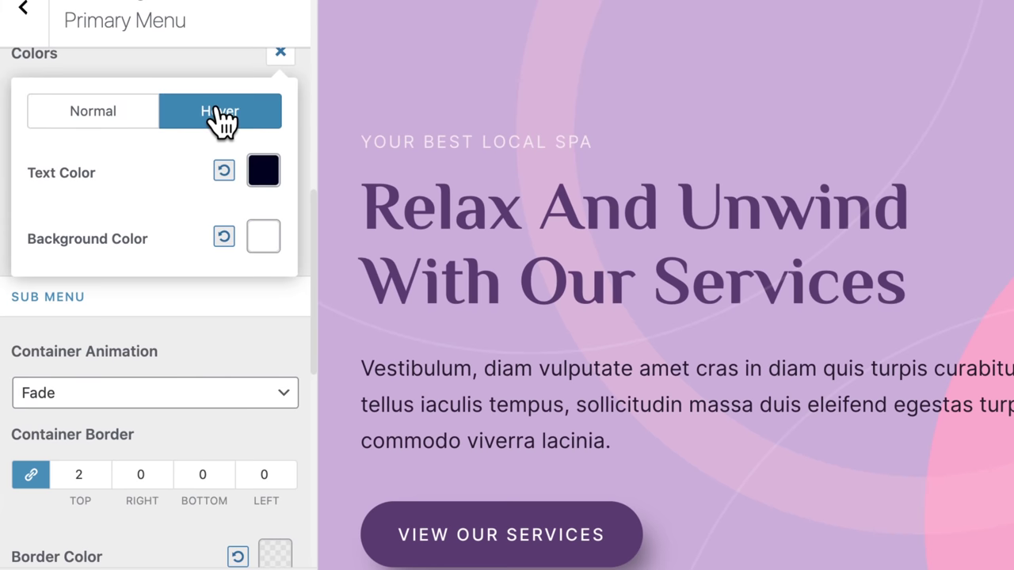
pyautogui.click(263, 171)
pyautogui.moveTo(227, 238); pyautogui.dragTo(2, 205)
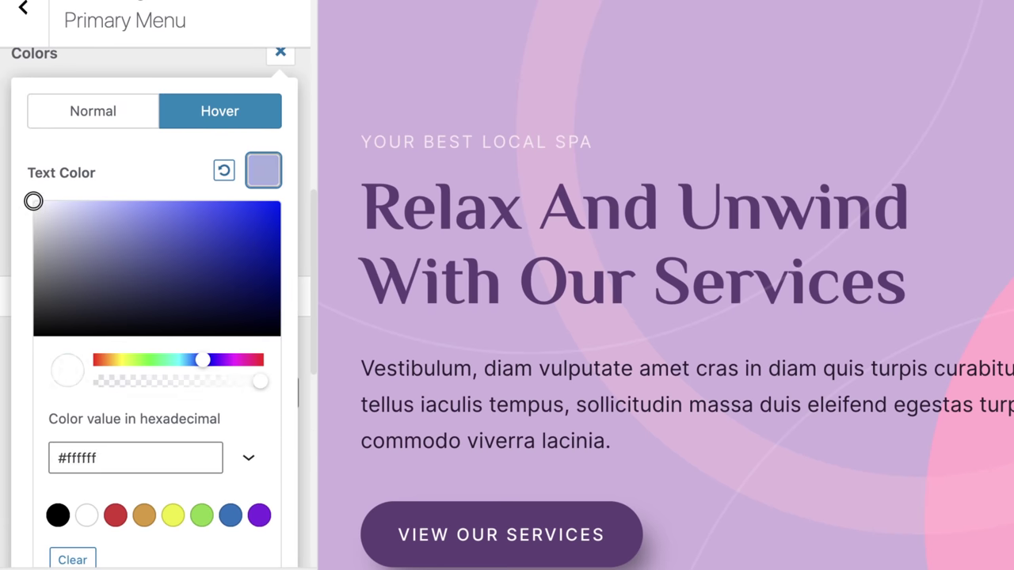
pyautogui.click(264, 238)
pyautogui.doubleClick(82, 523)
pyautogui.write('4a')
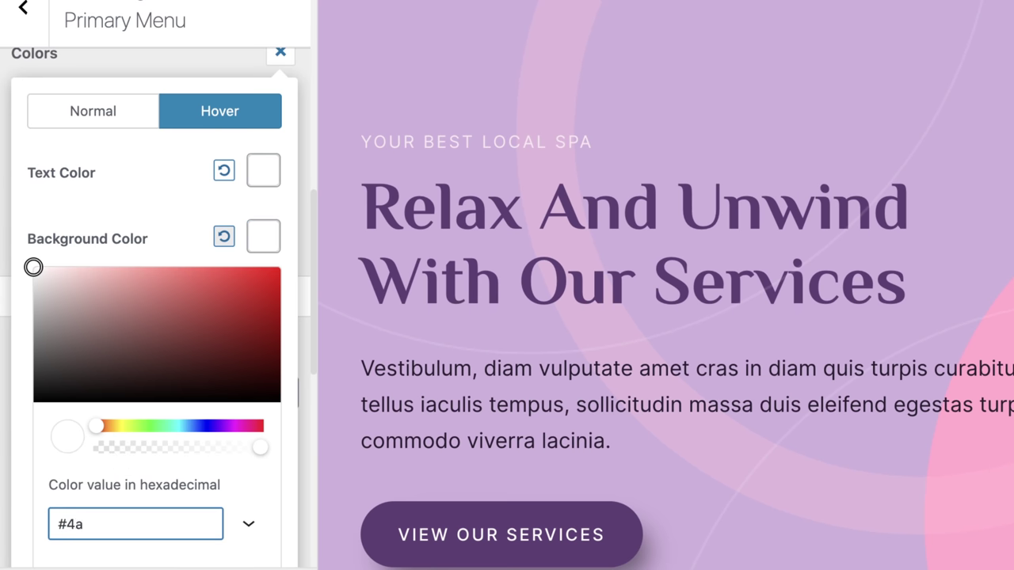
pyautogui.write('295d')
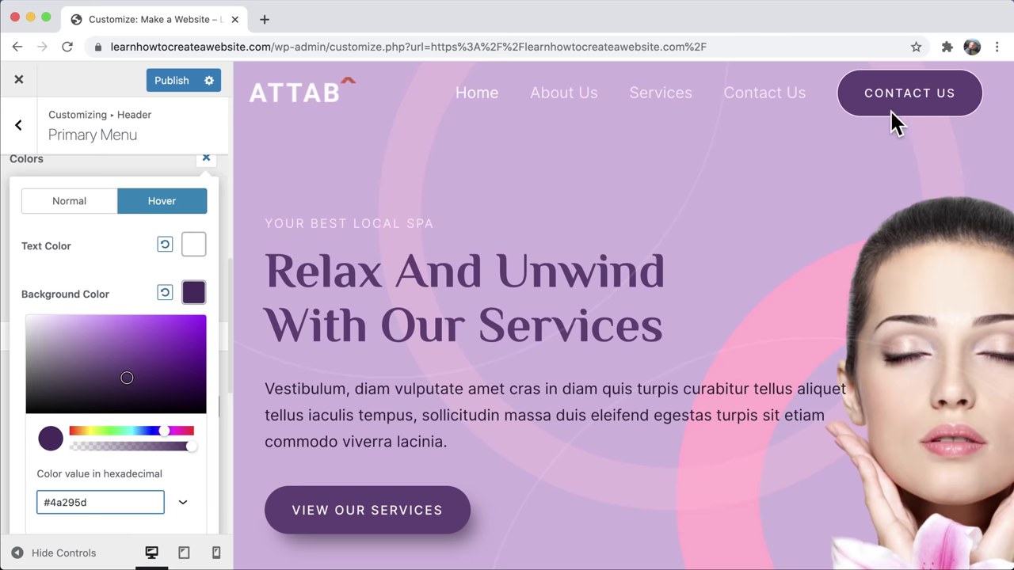
pyautogui.press('Escape')
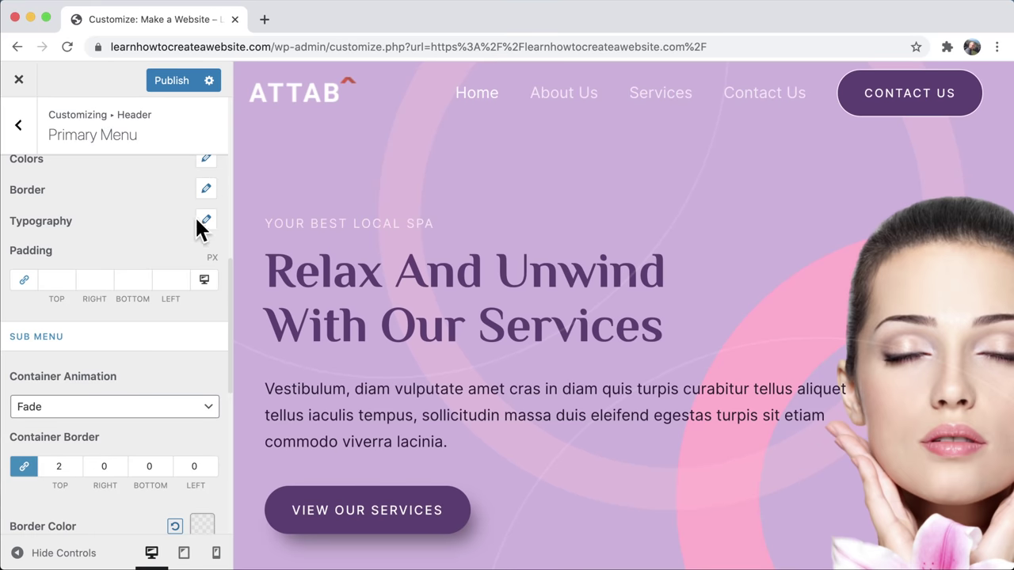
# - Check the menu Typography and Border settings, then return to the Header sections list
pyautogui.click(206, 222)
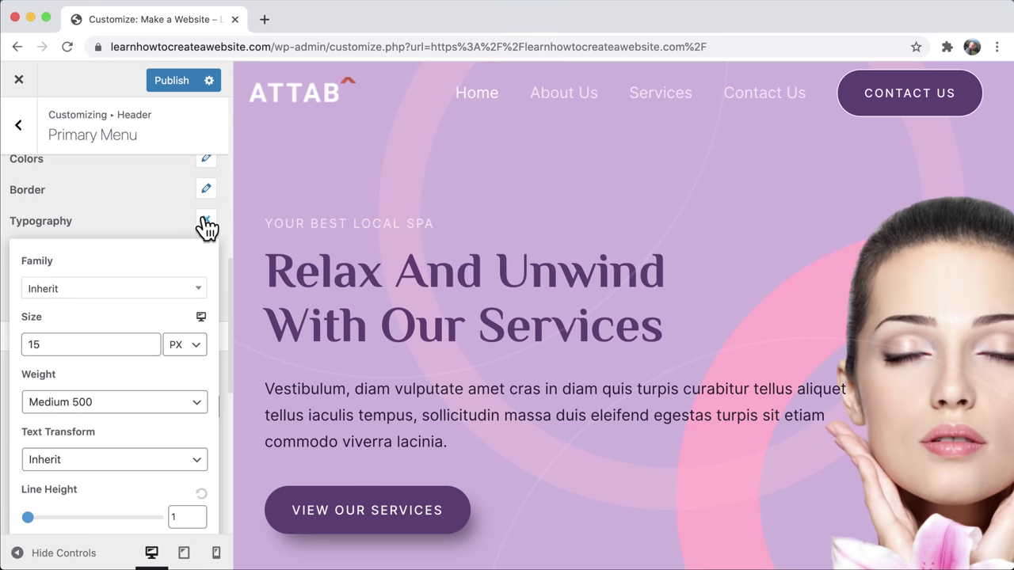
pyautogui.click(159, 215)
pyautogui.click(206, 191)
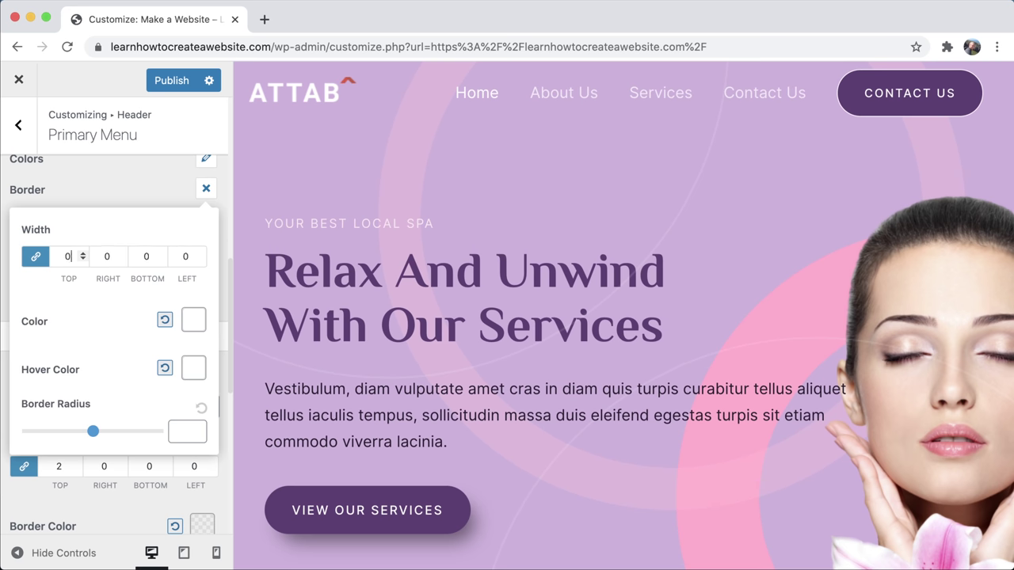
pyautogui.click(139, 189)
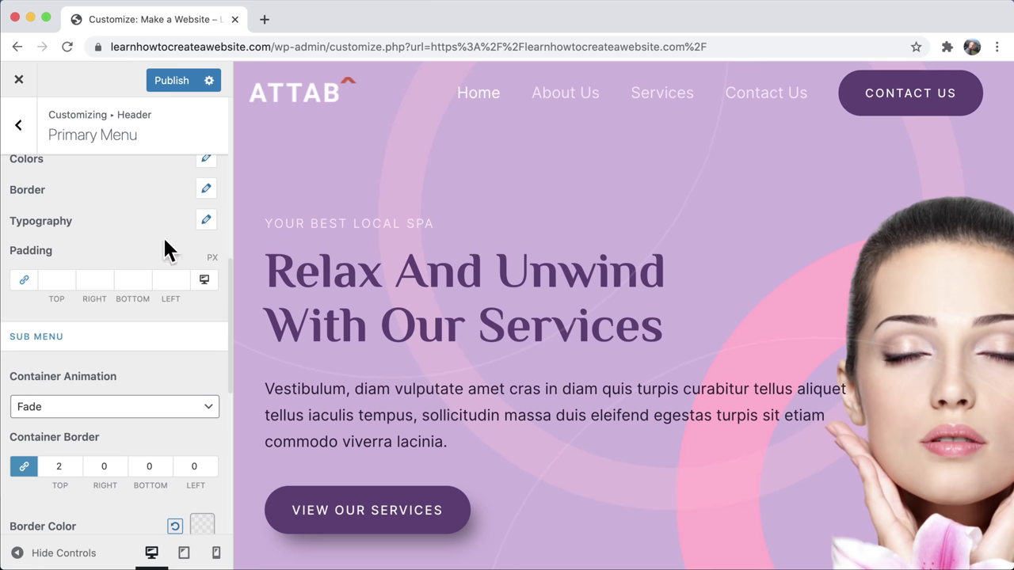
pyautogui.click(24, 130)
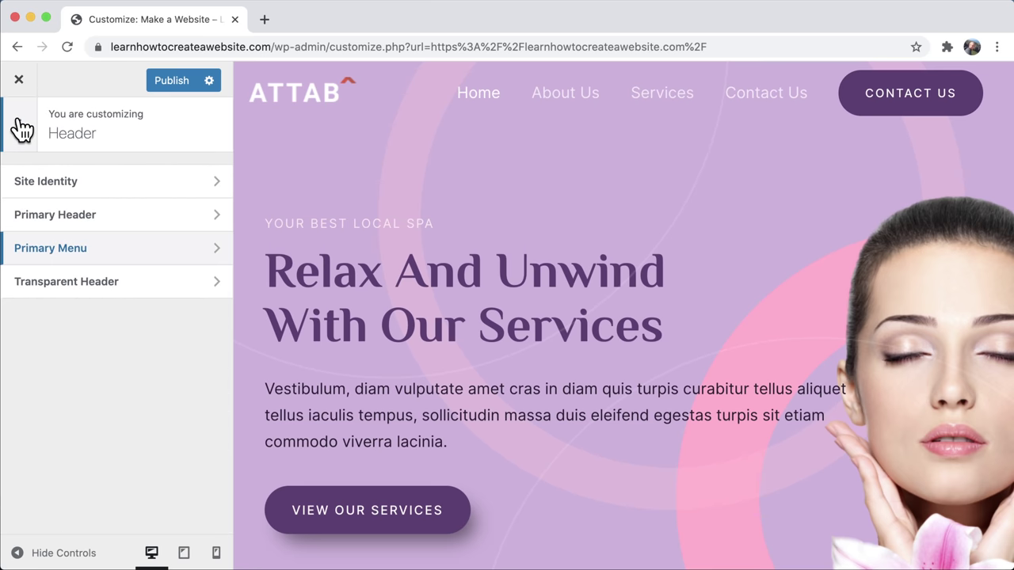
# - Remove Contact Us from the Primary Menu, leaving Home, About Us and Services, then publish and close
pyautogui.click(20, 127)
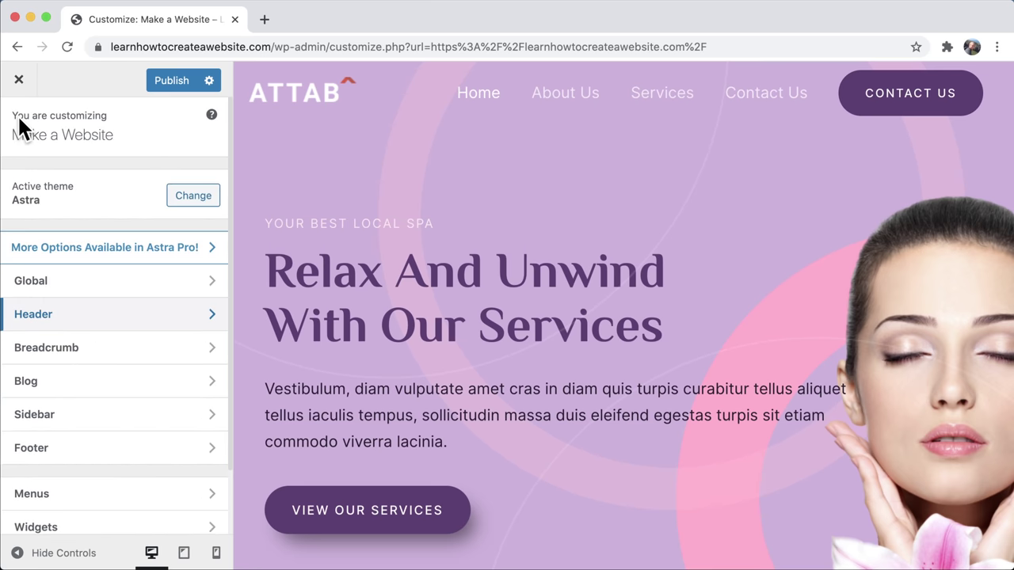
pyautogui.scroll(-2, 113, 350)
pyautogui.click(119, 428)
pyautogui.click(131, 214)
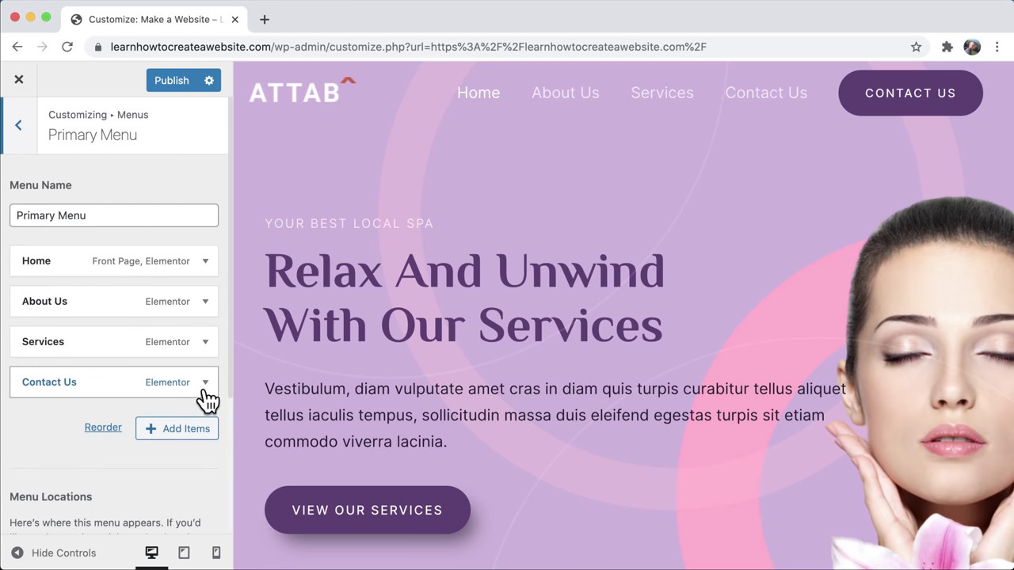
pyautogui.click(204, 385)
pyautogui.scroll(-2, 198, 380)
pyautogui.scroll(-4, 198, 381)
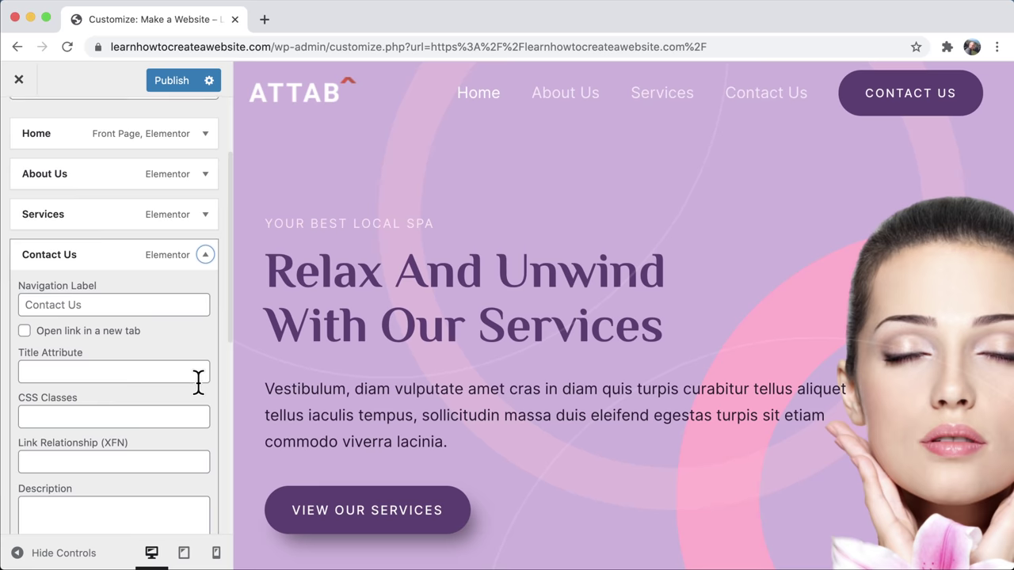
pyautogui.click(36, 439)
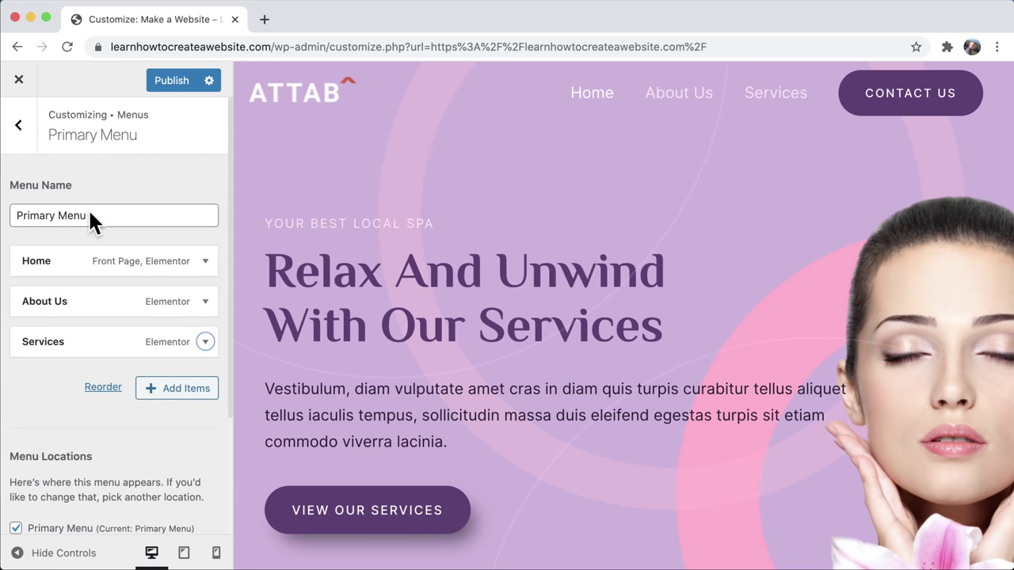
pyautogui.click(173, 79)
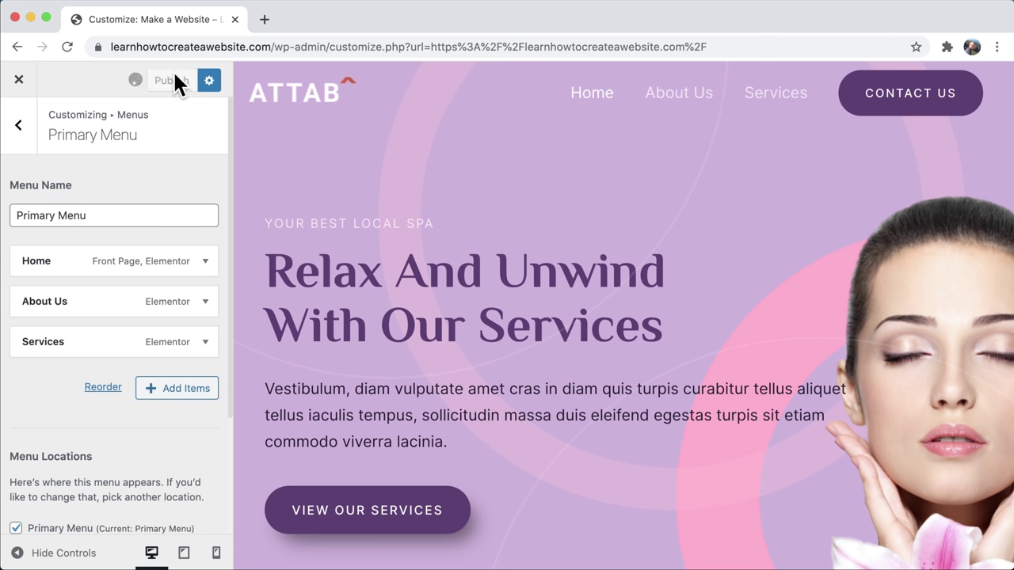
pyautogui.click(19, 81)
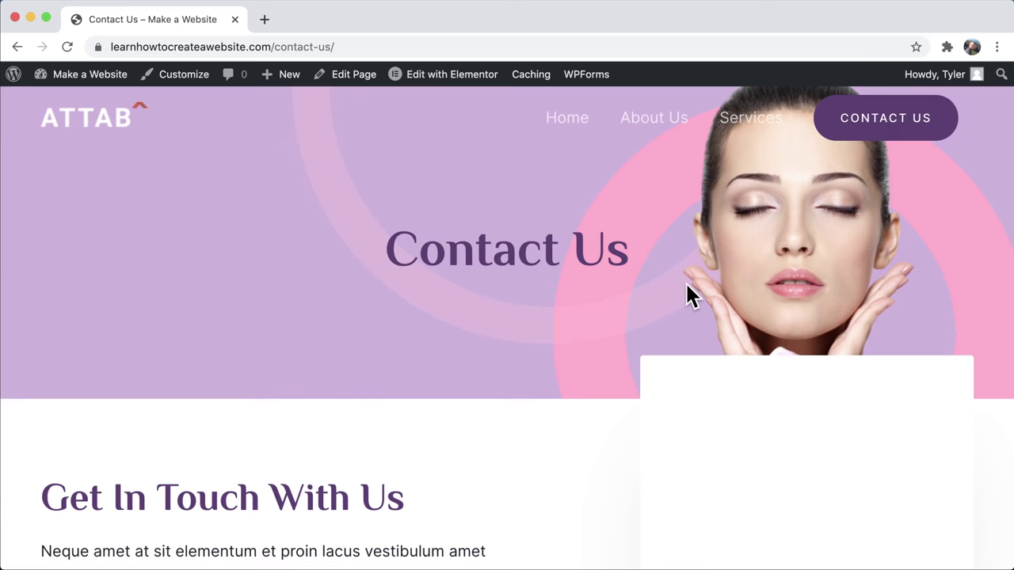
# - Scroll through the live Contact Us and home pages, then go to the admin Dashboard
pyautogui.scroll(-3, 512, 346)
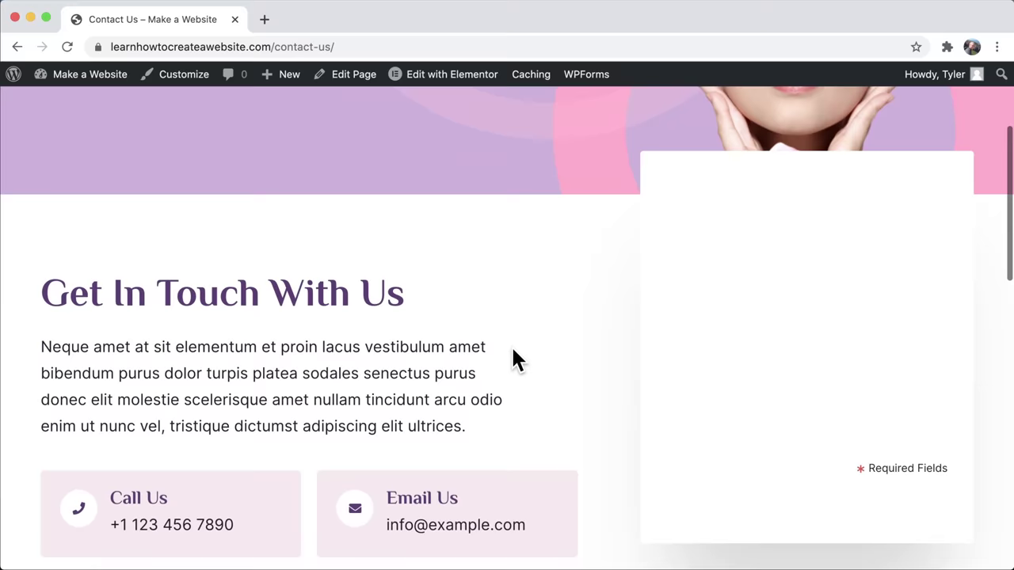
pyautogui.scroll(3, 511, 346)
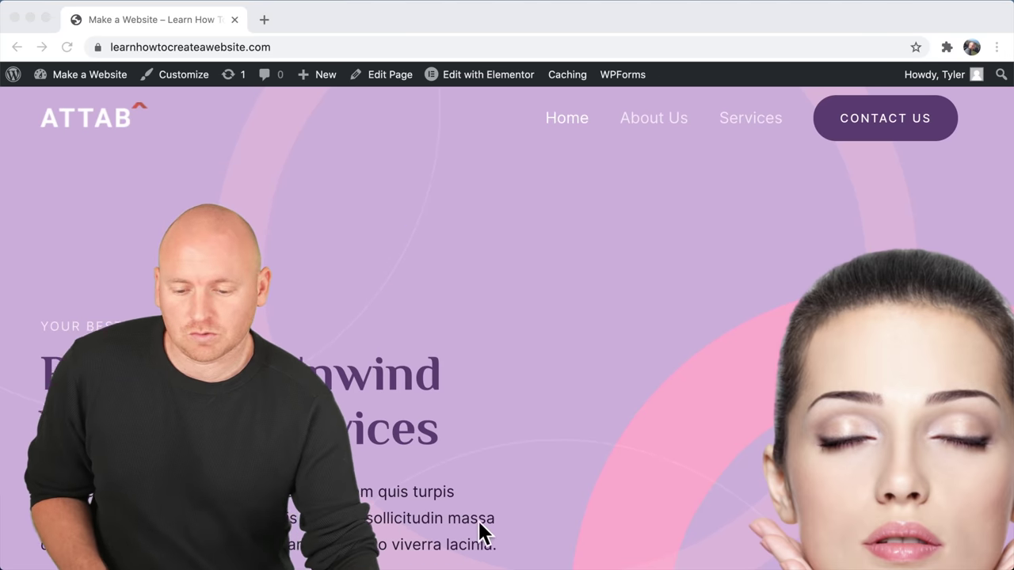
pyautogui.scroll(-10, 505, 436)
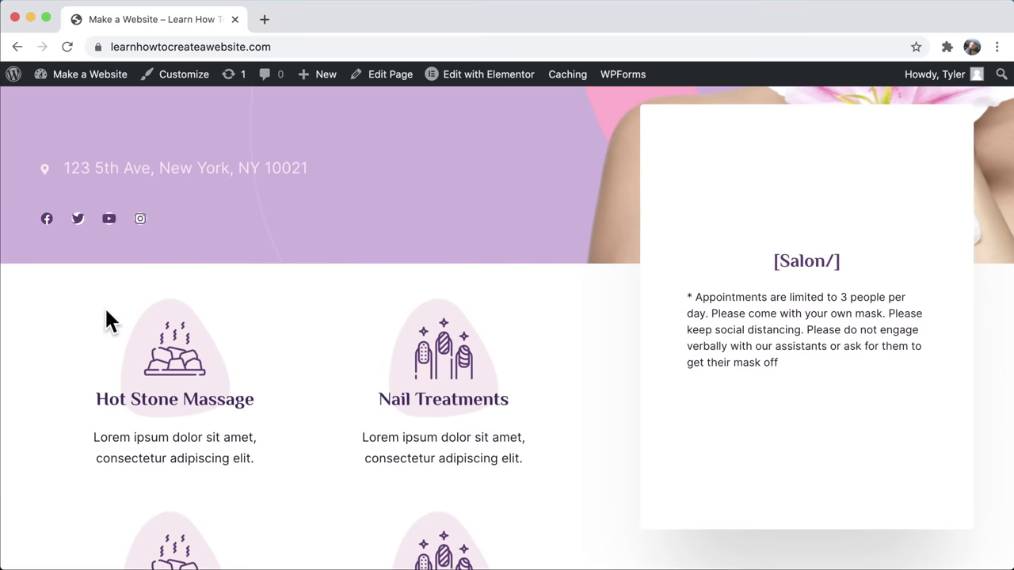
pyautogui.click(88, 85)
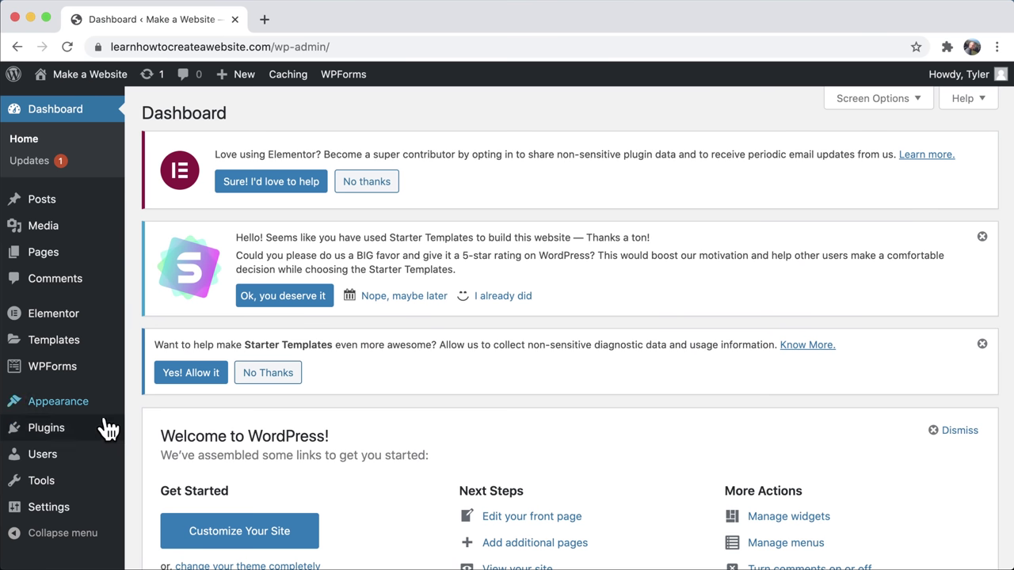
# - Go to Plugins > Add New, dismiss the Elementor notice, and start a 'salon' plugin search
pyautogui.click(73, 434)
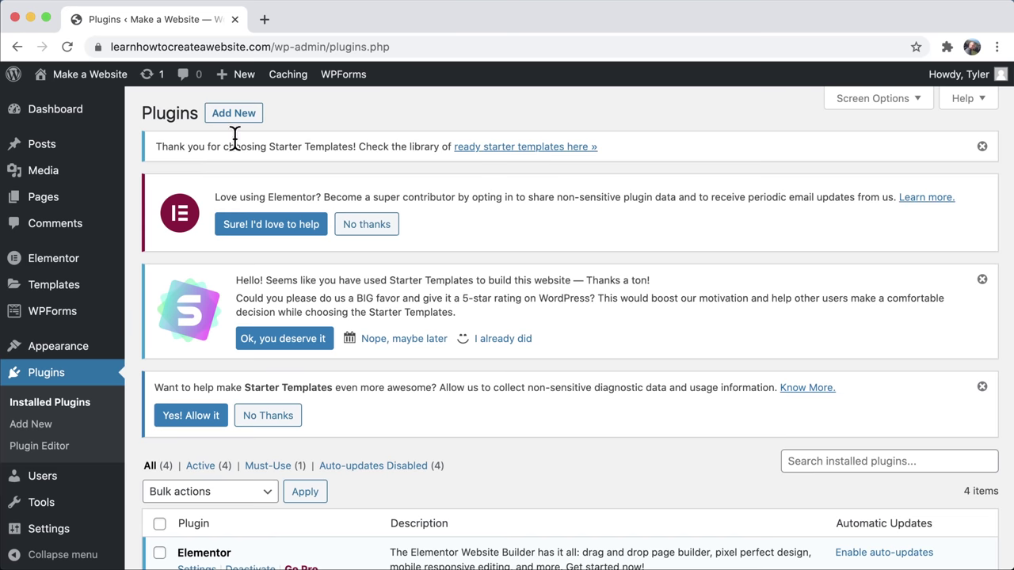
pyautogui.click(232, 119)
pyautogui.click(374, 183)
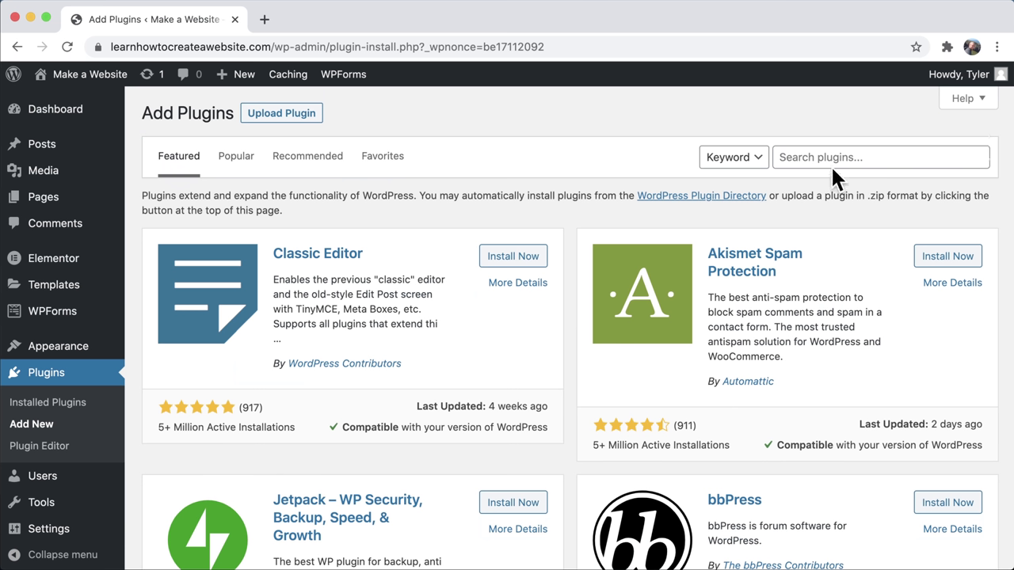
pyautogui.click(831, 163)
pyautogui.write('salon booking')
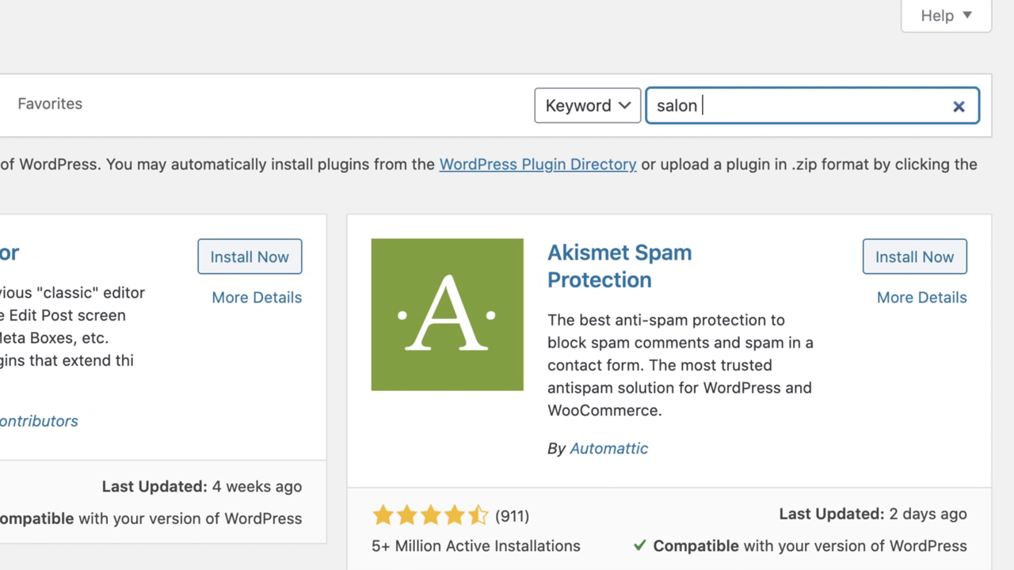
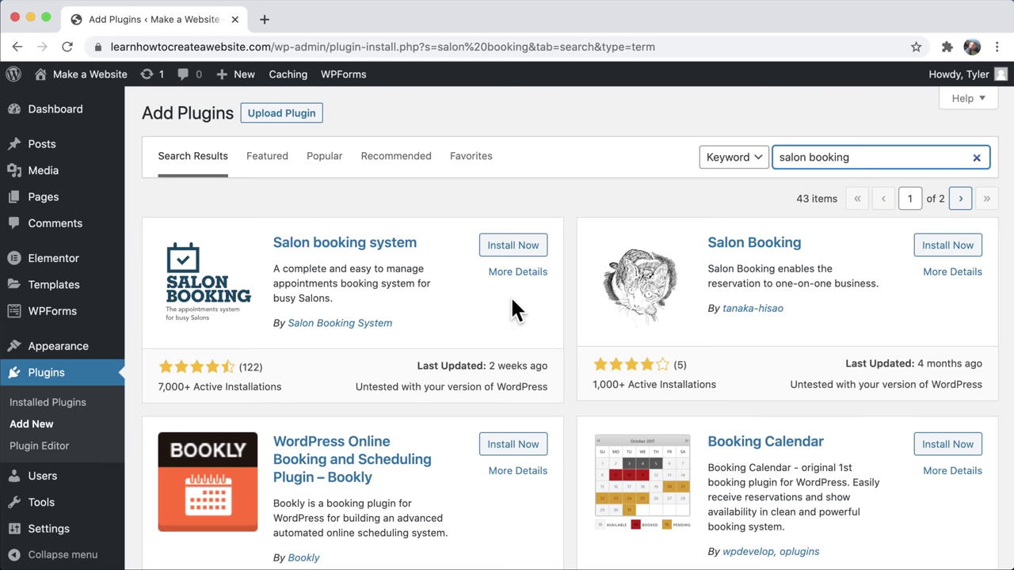
# - Install Salon booking system and read its description and installation notes
pyautogui.click(508, 247)
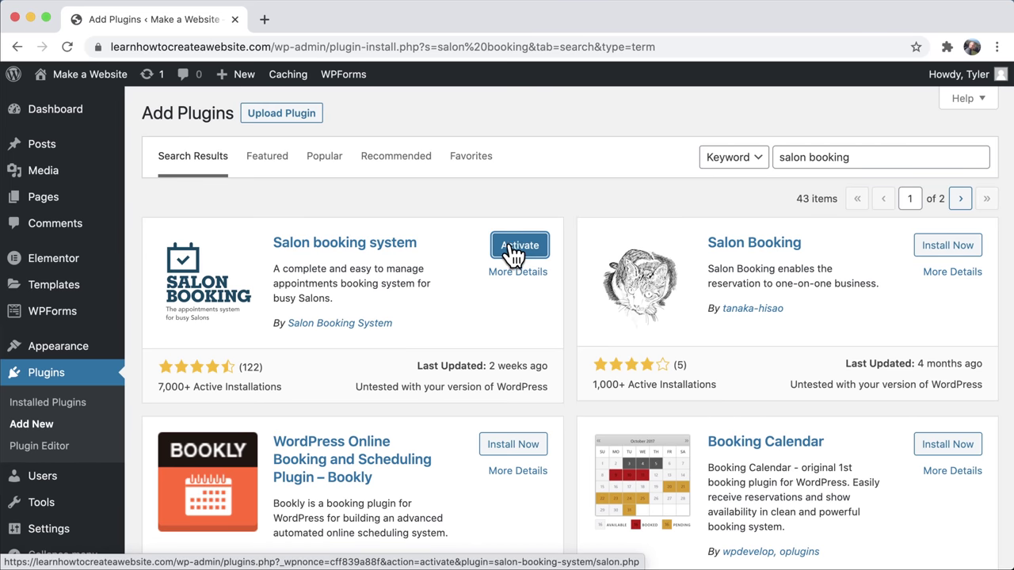
pyautogui.click(513, 272)
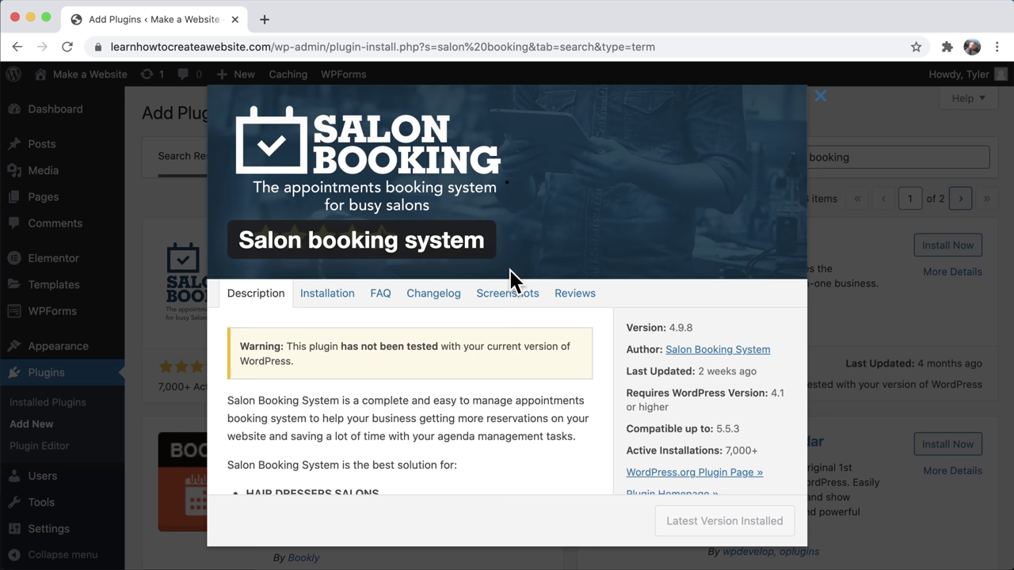
pyautogui.scroll(-15, 523, 366)
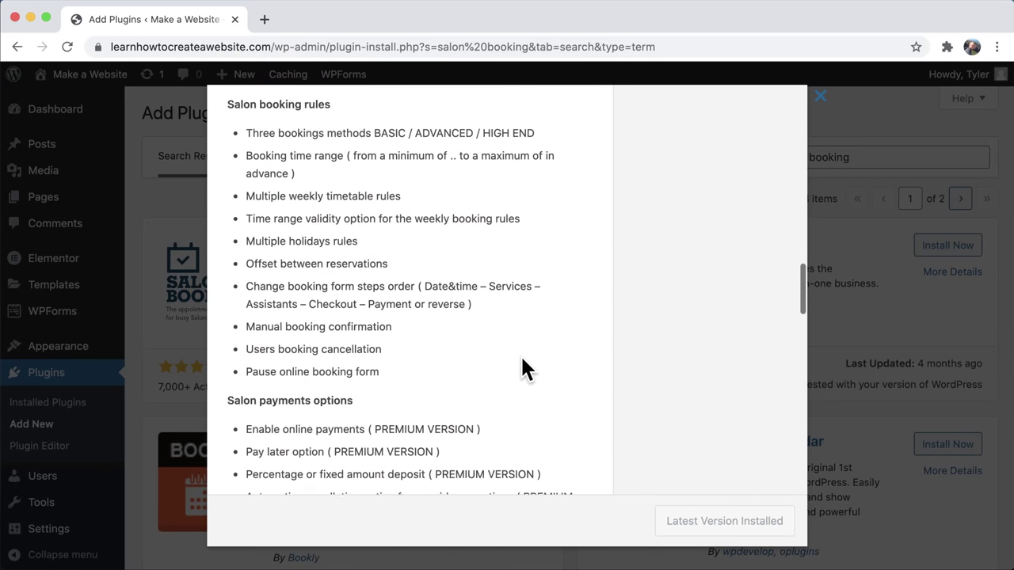
pyautogui.scroll(20, 522, 358)
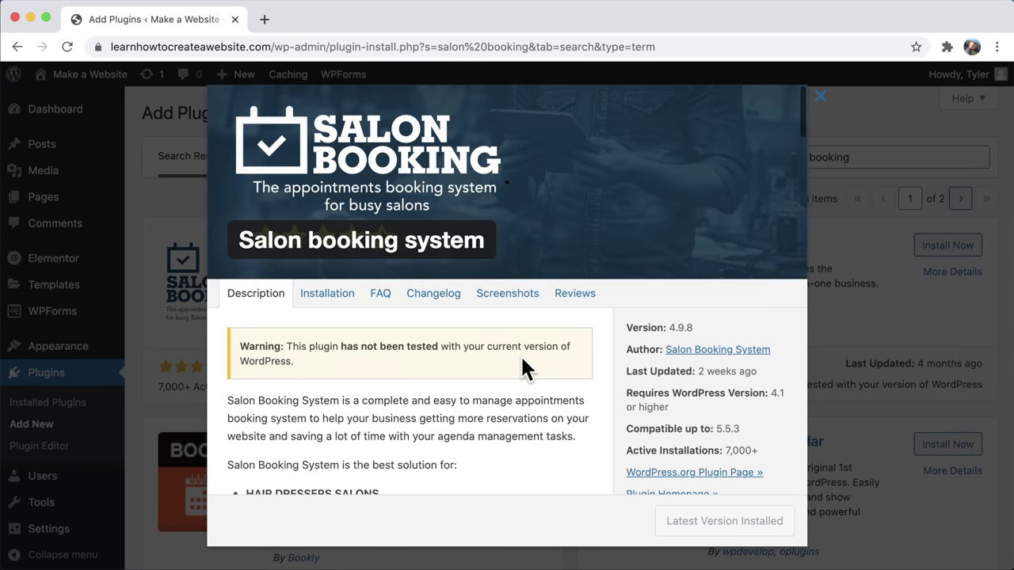
pyautogui.click(327, 295)
pyautogui.scroll(-3, 437, 394)
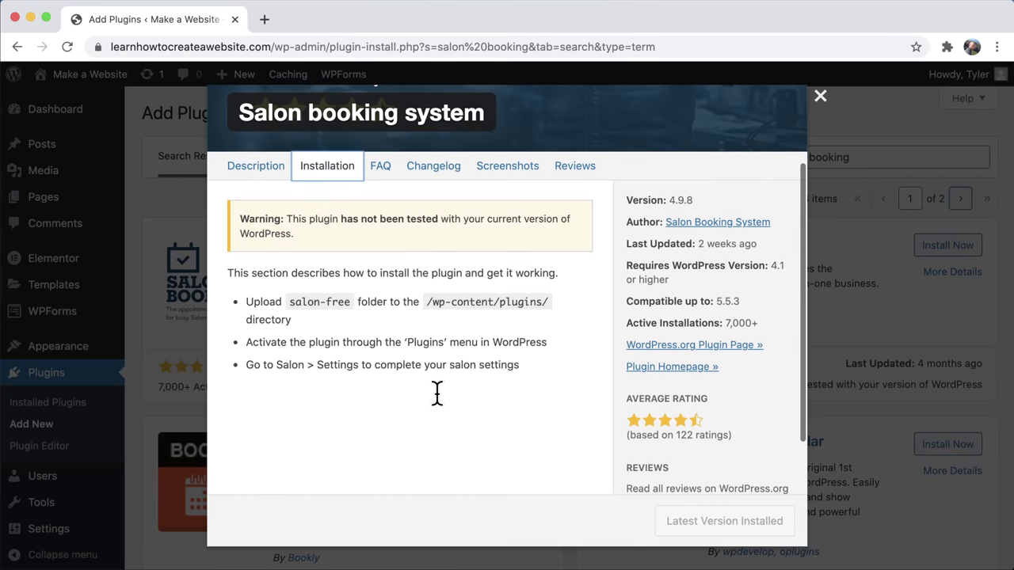
pyautogui.scroll(-2, 437, 394)
pyautogui.scroll(4, 437, 394)
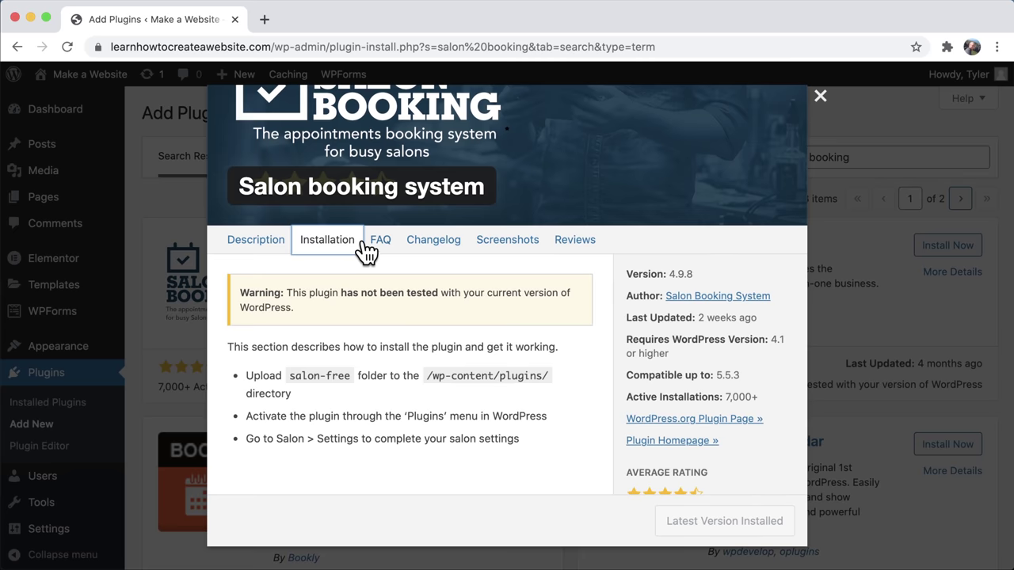
# - Read through the Salon booking system plugin's FAQ
pyautogui.click(379, 240)
pyautogui.scroll(-4, 464, 380)
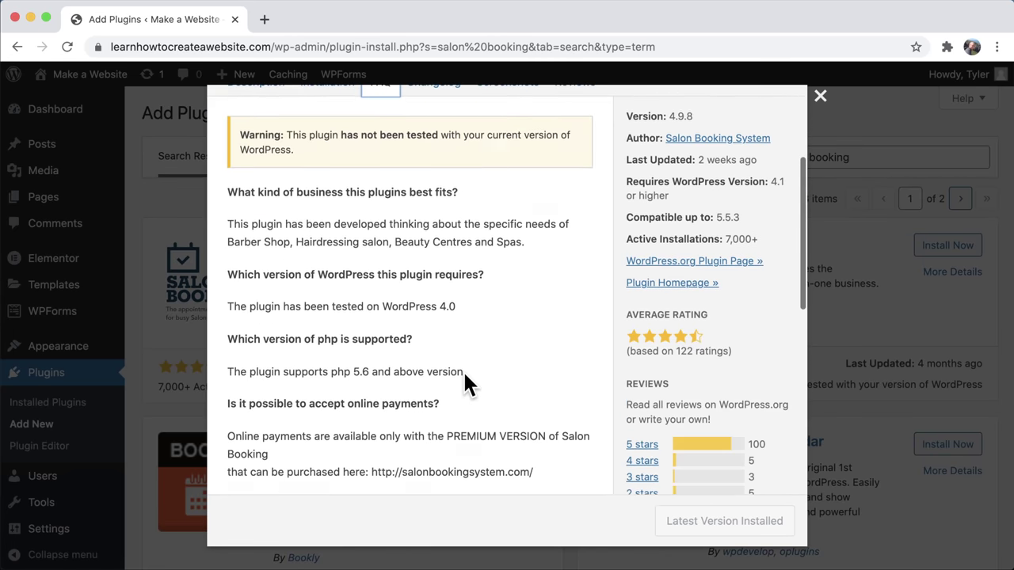
pyautogui.scroll(-2, 465, 374)
pyautogui.scroll(5, 465, 375)
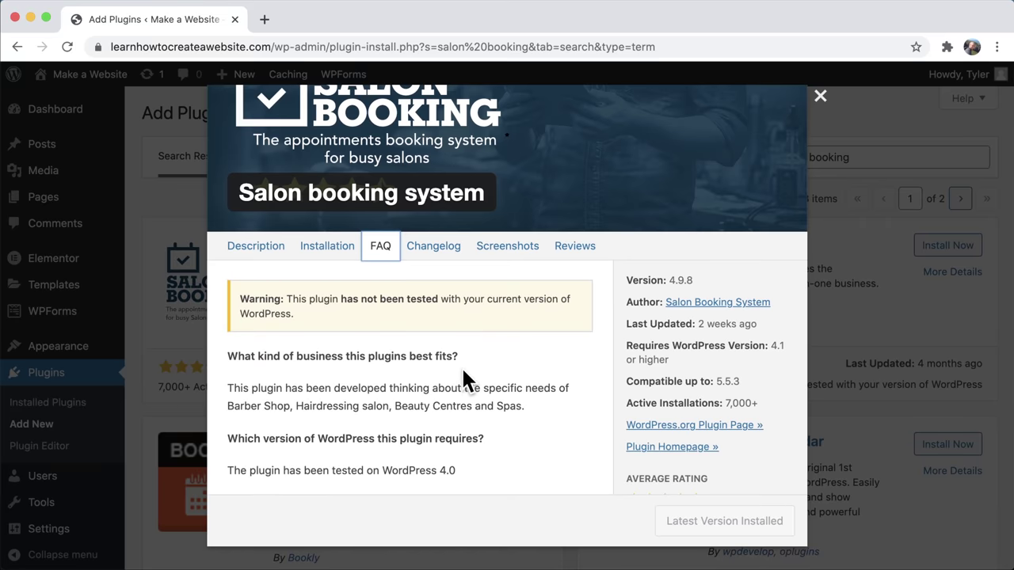
# - Look through the plugin's screenshots, close the details and activate the plugin
pyautogui.click(493, 247)
pyautogui.scroll(-5, 507, 396)
pyautogui.scroll(-10, 509, 396)
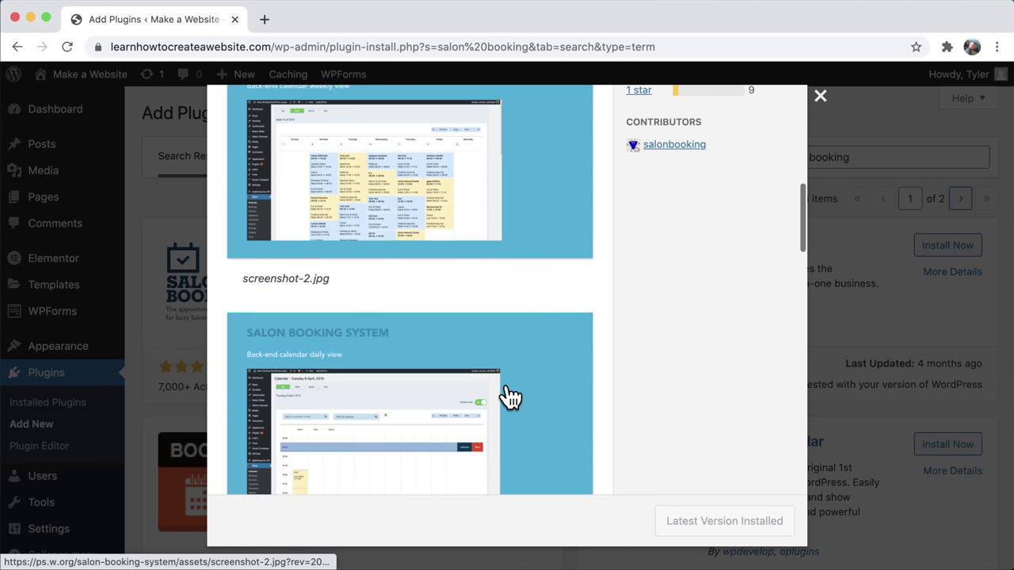
pyautogui.scroll(-6, 509, 396)
pyautogui.scroll(20, 510, 396)
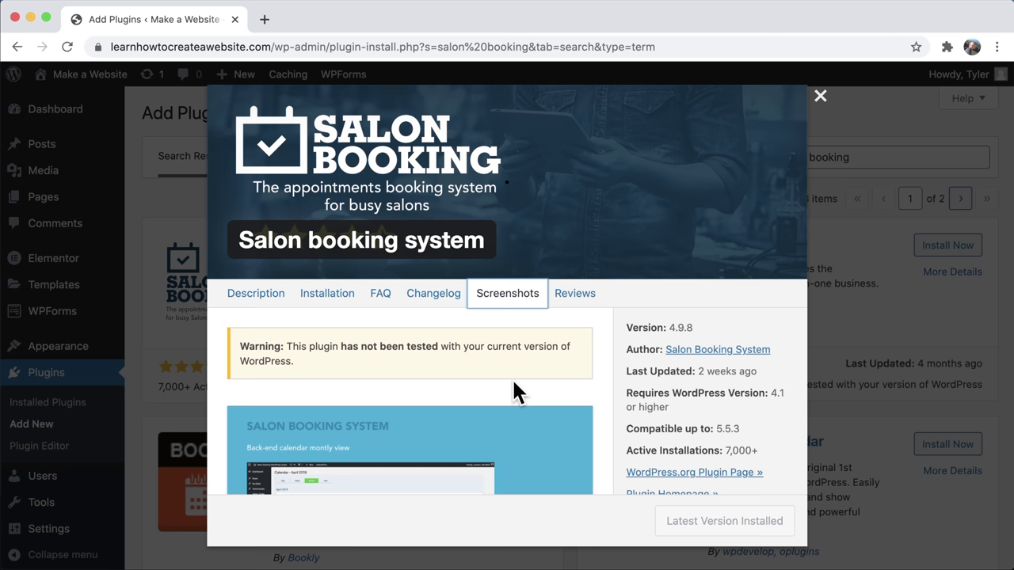
pyautogui.click(820, 96)
pyautogui.click(515, 252)
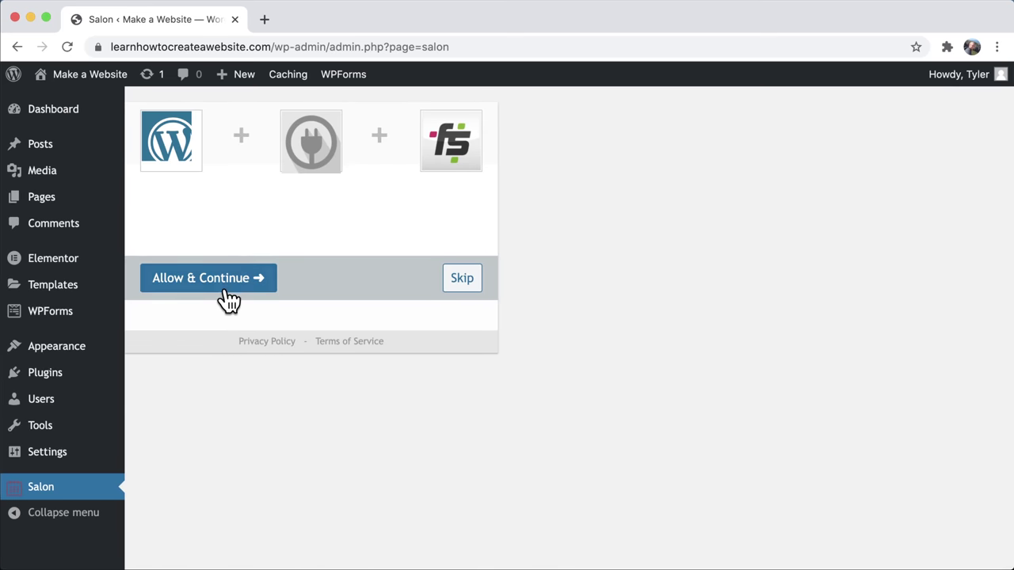
# - Allow the Salon opt-in, glance at the Salon calendar, then go to Salon Settings' General section
pyautogui.click(224, 285)
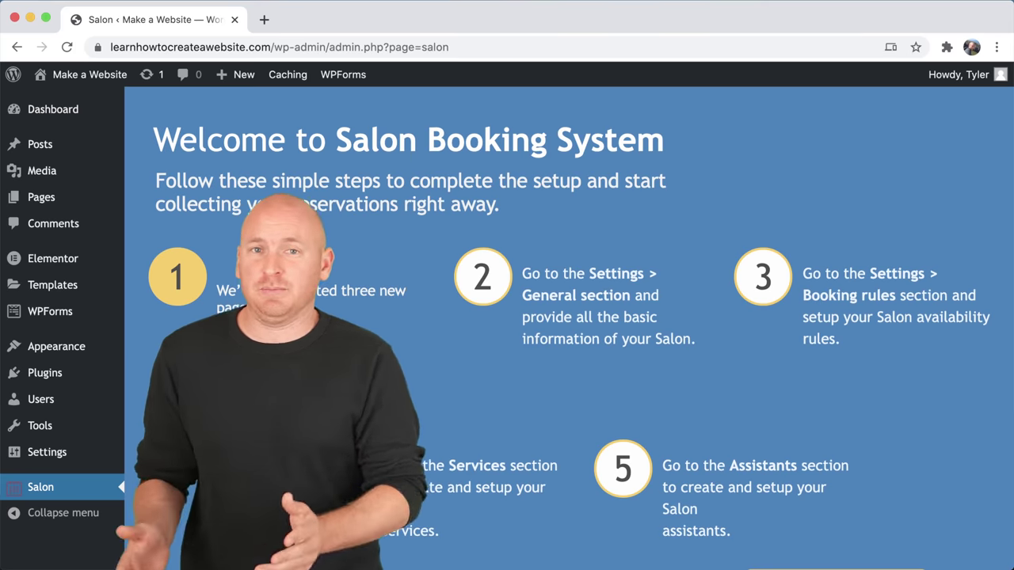
pyautogui.click(49, 493)
pyautogui.scroll(-5, 334, 403)
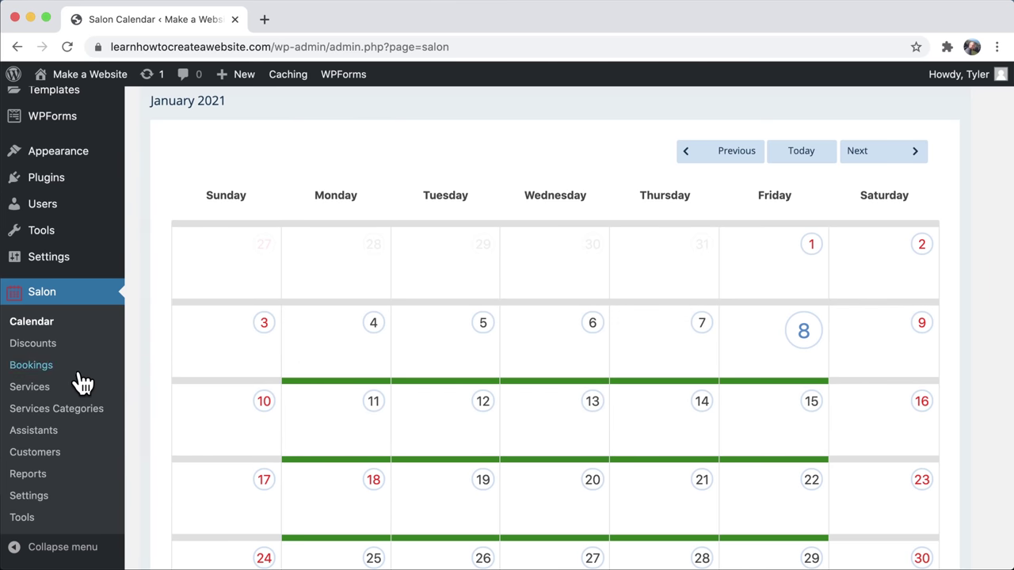
pyautogui.click(68, 504)
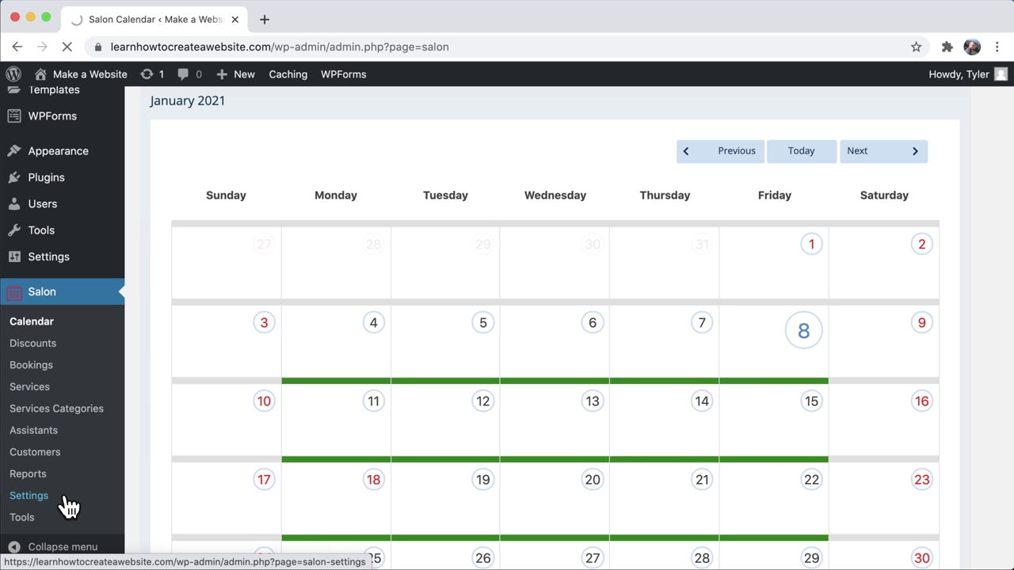
pyautogui.scroll(-5, 349, 364)
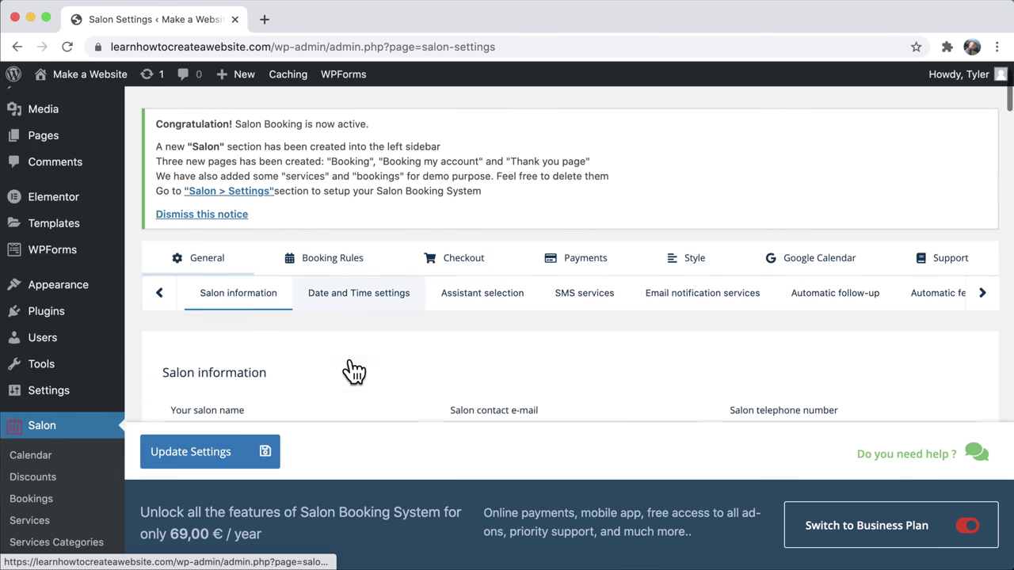
# - Fill in the salon's contact e-mail and telephone number under Salon information
pyautogui.click(230, 293)
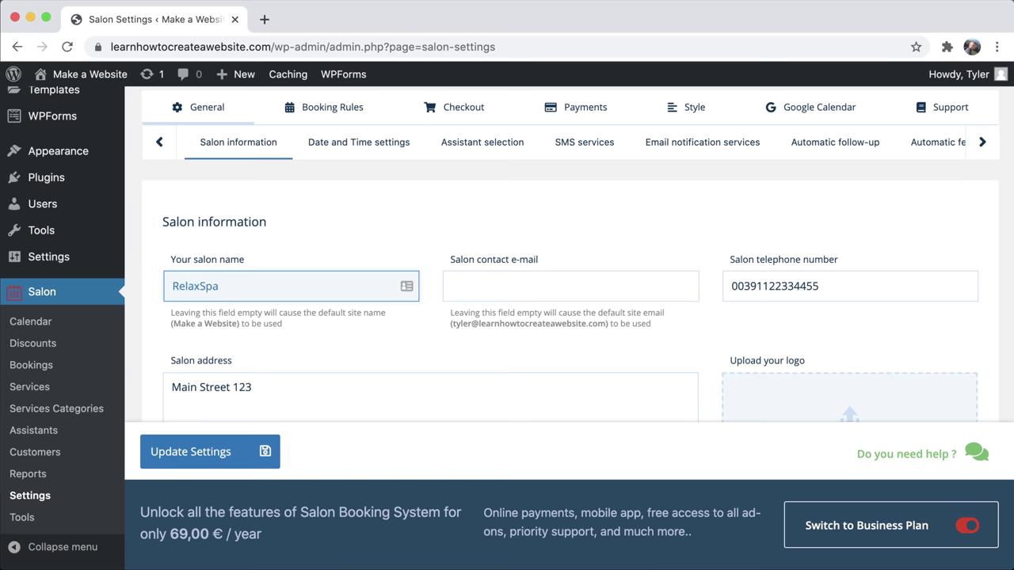
pyautogui.click(520, 277)
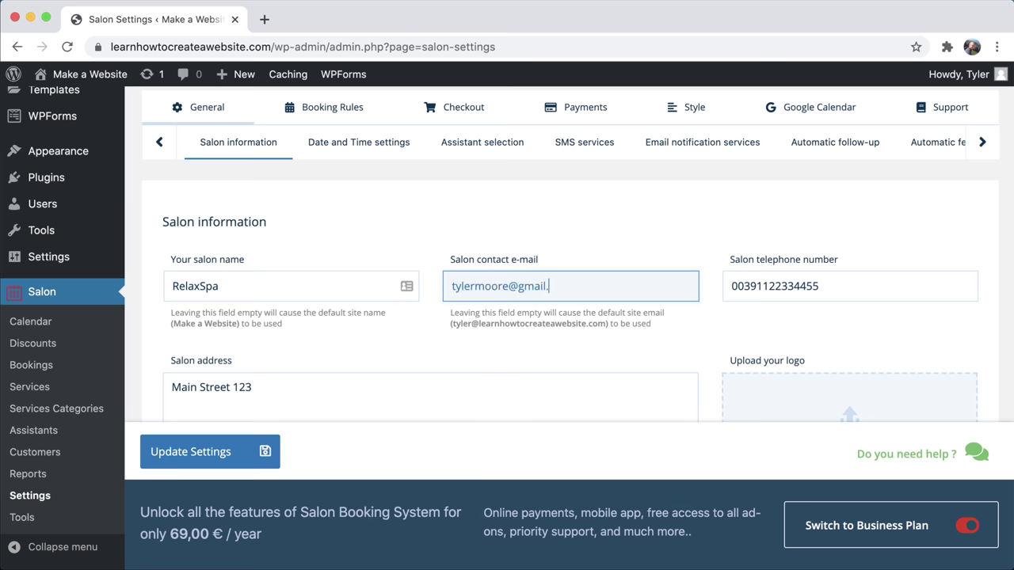
pyautogui.press('Tab')
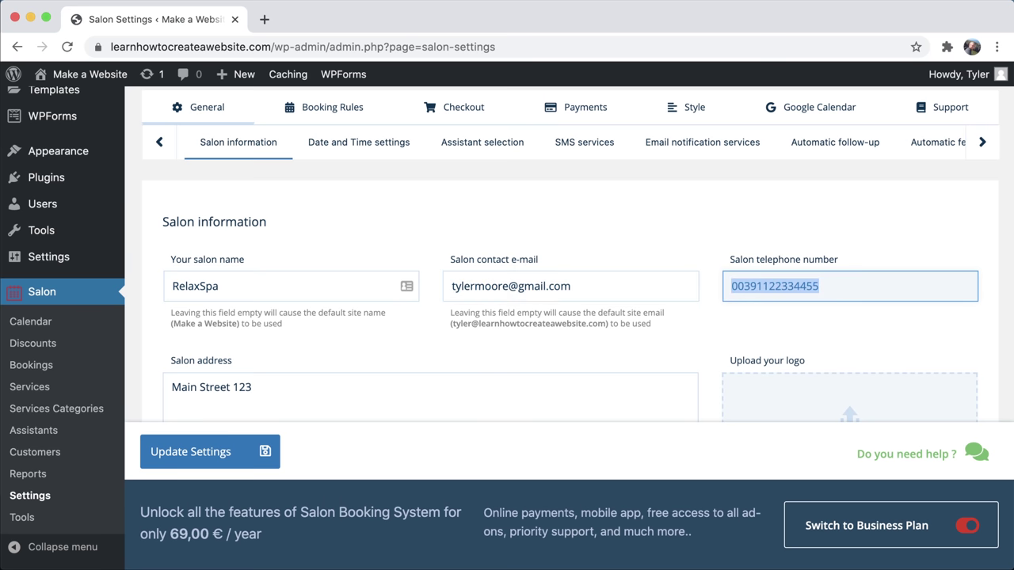
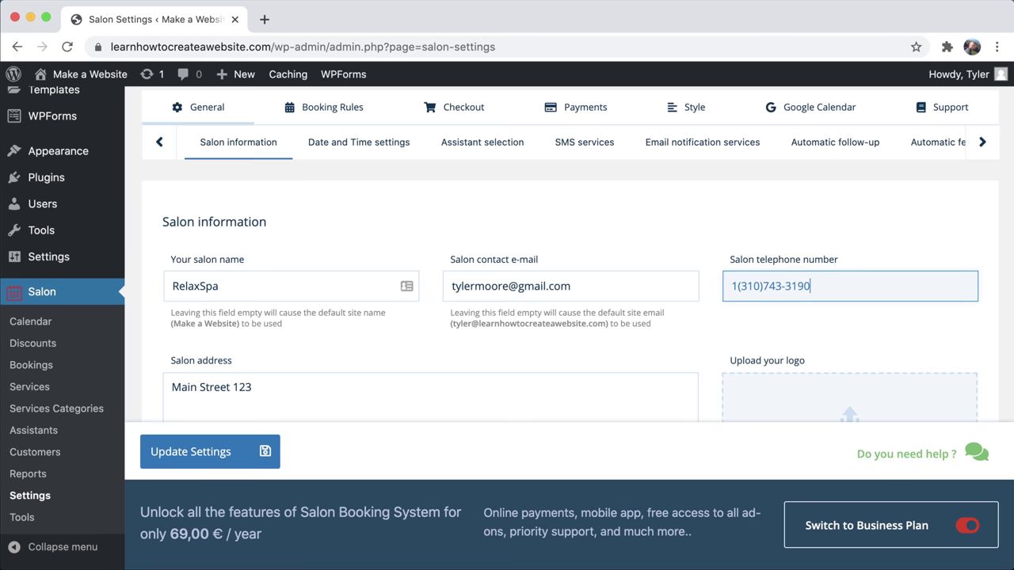
pyautogui.scroll(-5, 507, 277)
pyautogui.tripleClick(284, 167)
pyautogui.click(284, 168)
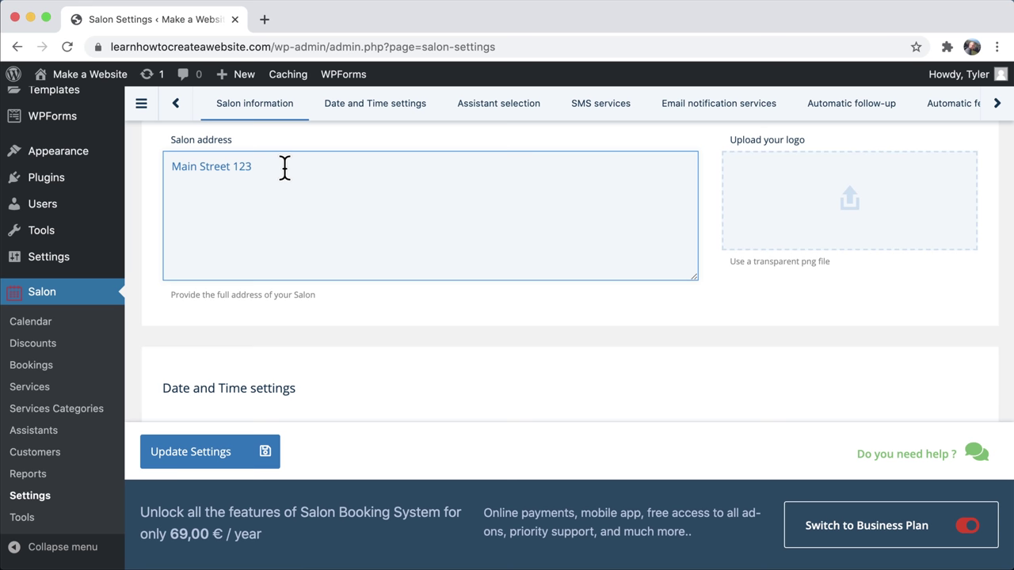
pyautogui.scroll(-5, 387, 276)
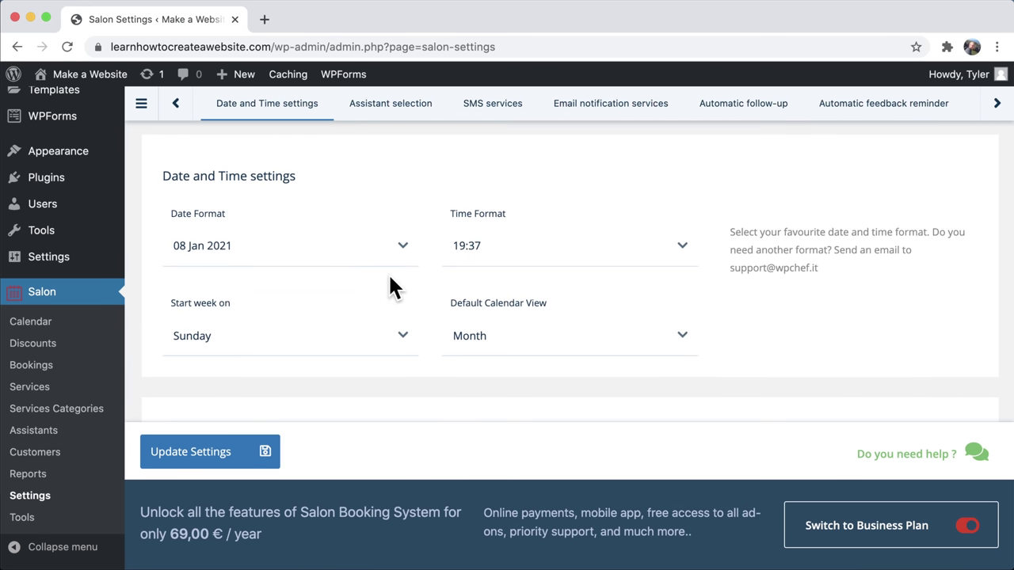
# - Switch the Time Format from 19:37 to the 12-hour 7:37pm format
pyautogui.click(533, 253)
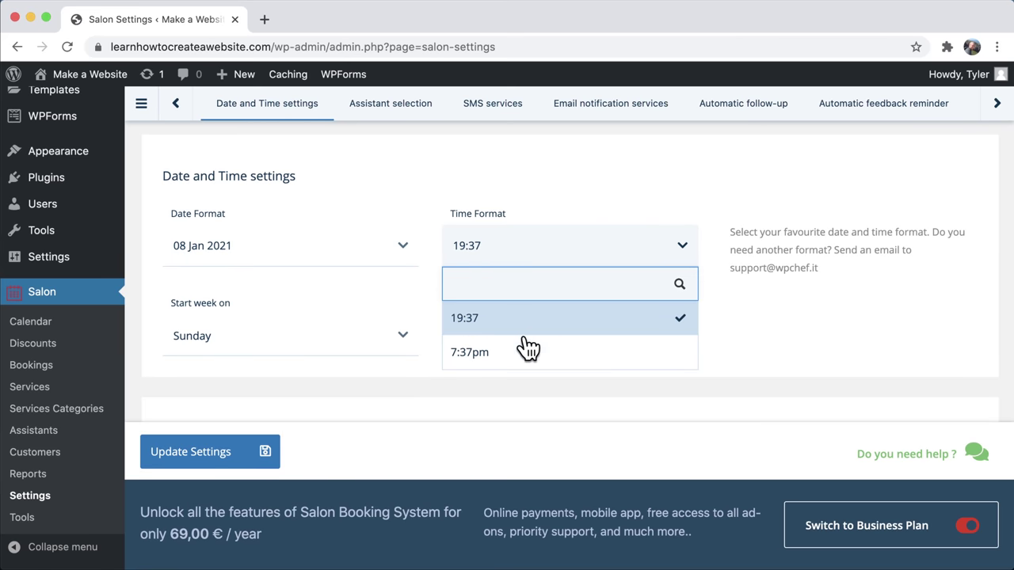
pyautogui.click(503, 355)
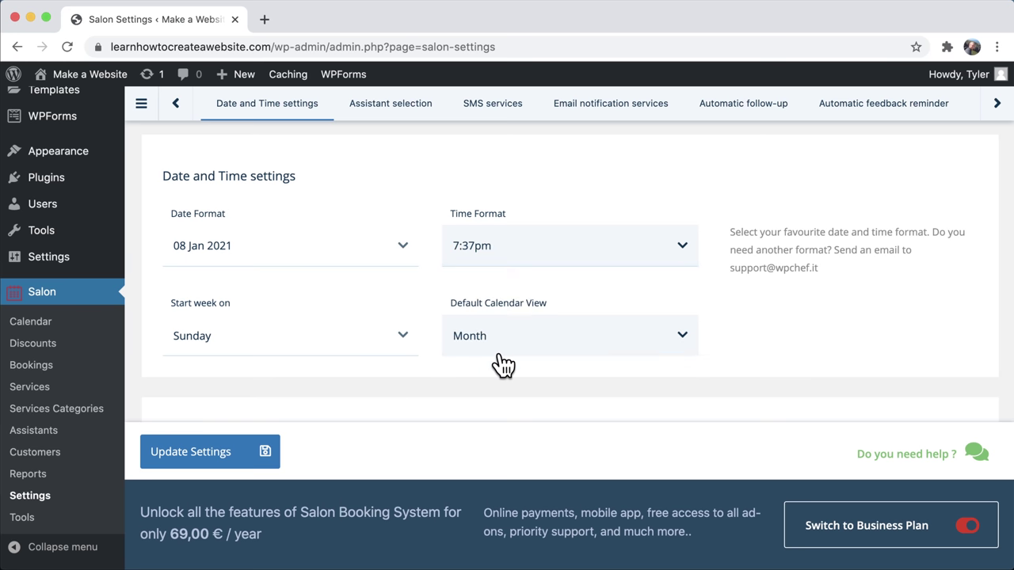
pyautogui.click(403, 252)
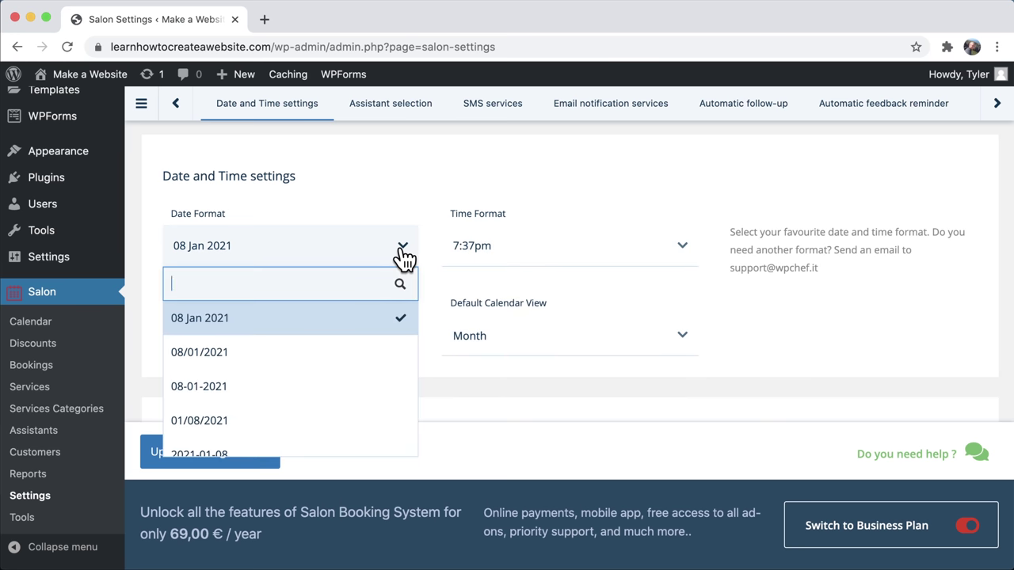
# - Choose 01/08/2021 as the date format and scroll through Assistant, SMS and Email notification settings
pyautogui.click(292, 430)
pyautogui.scroll(-5, 441, 389)
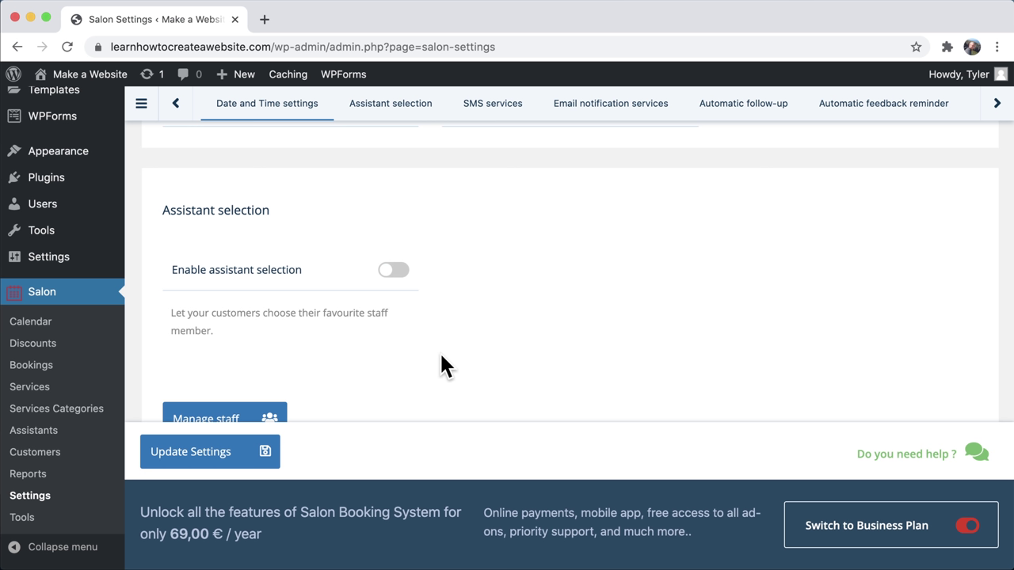
pyautogui.scroll(-5, 441, 357)
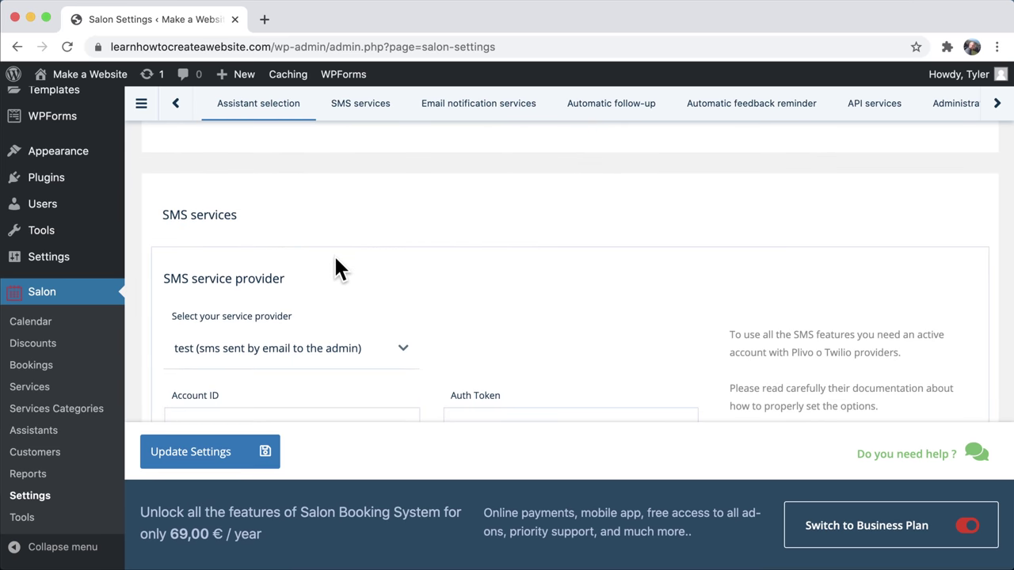
pyautogui.scroll(-5, 335, 258)
pyautogui.scroll(-10, 335, 259)
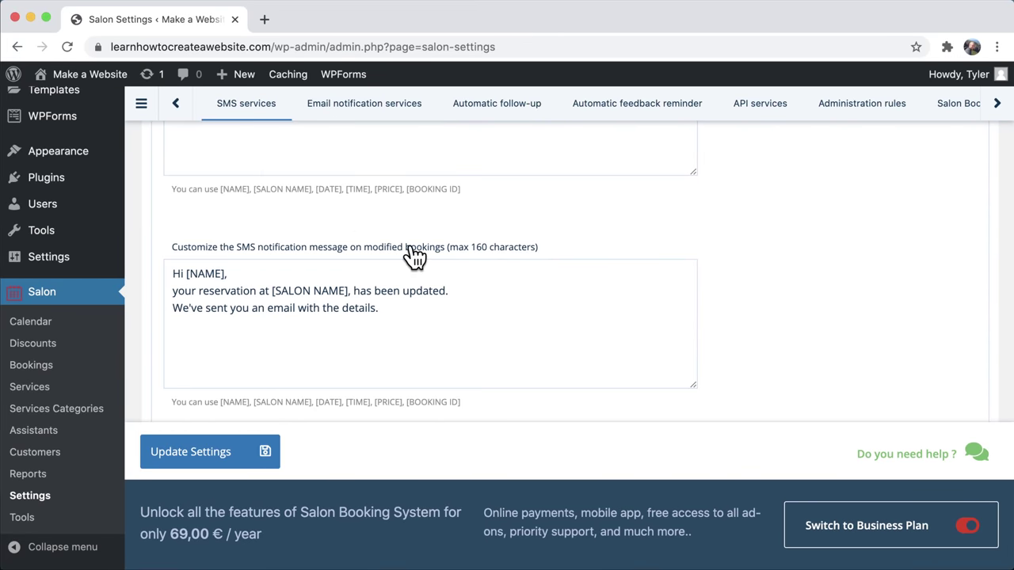
pyautogui.scroll(-7, 414, 255)
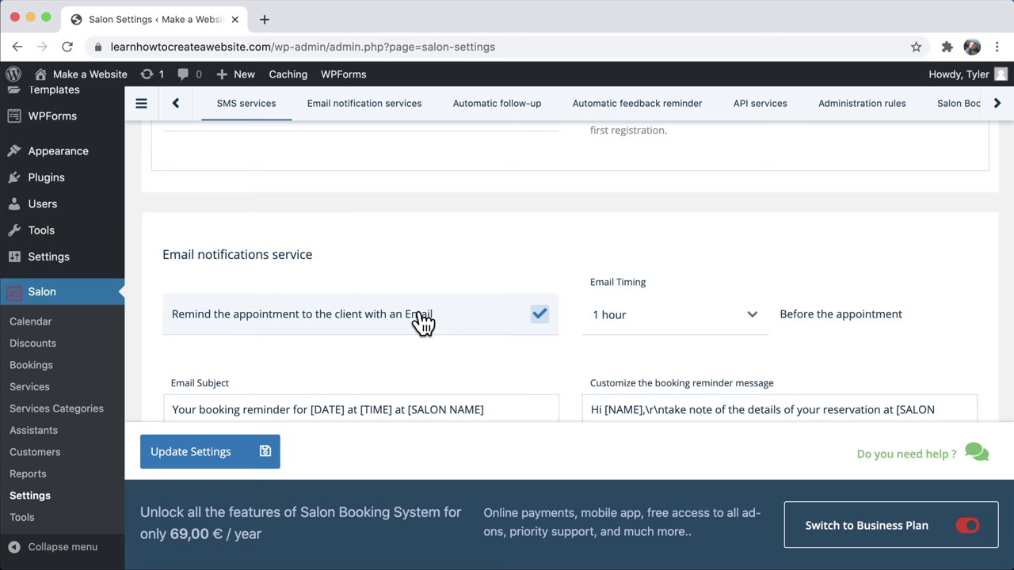
pyautogui.scroll(-4, 420, 321)
pyautogui.scroll(-8, 420, 313)
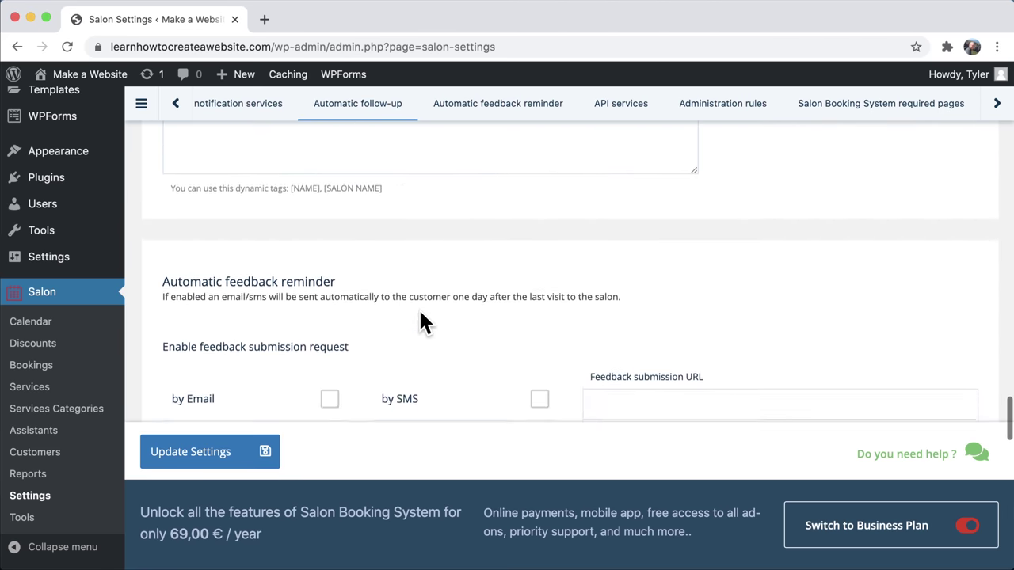
pyautogui.scroll(-2, 420, 311)
pyautogui.scroll(20, 419, 310)
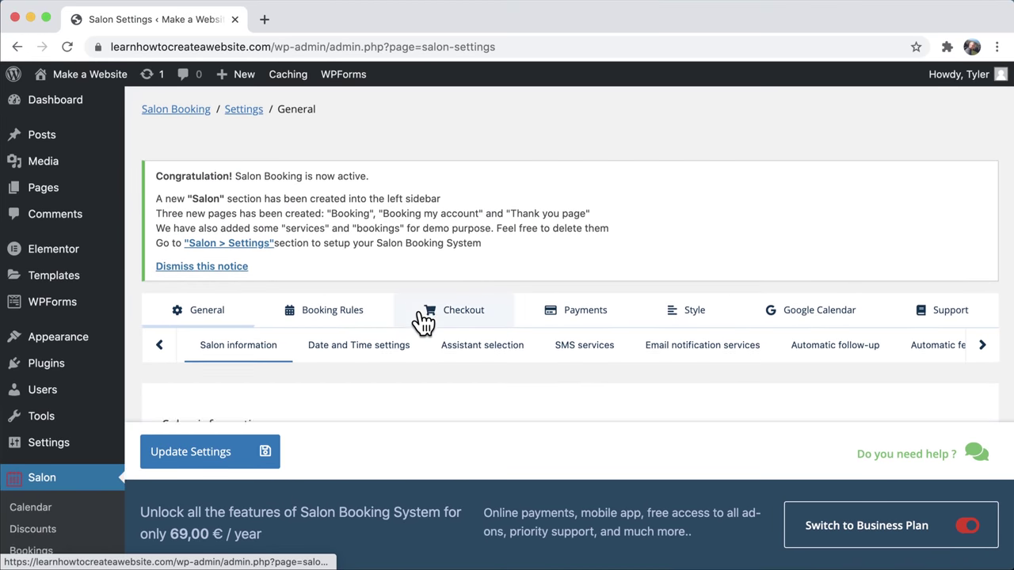
pyautogui.scroll(-3, 420, 319)
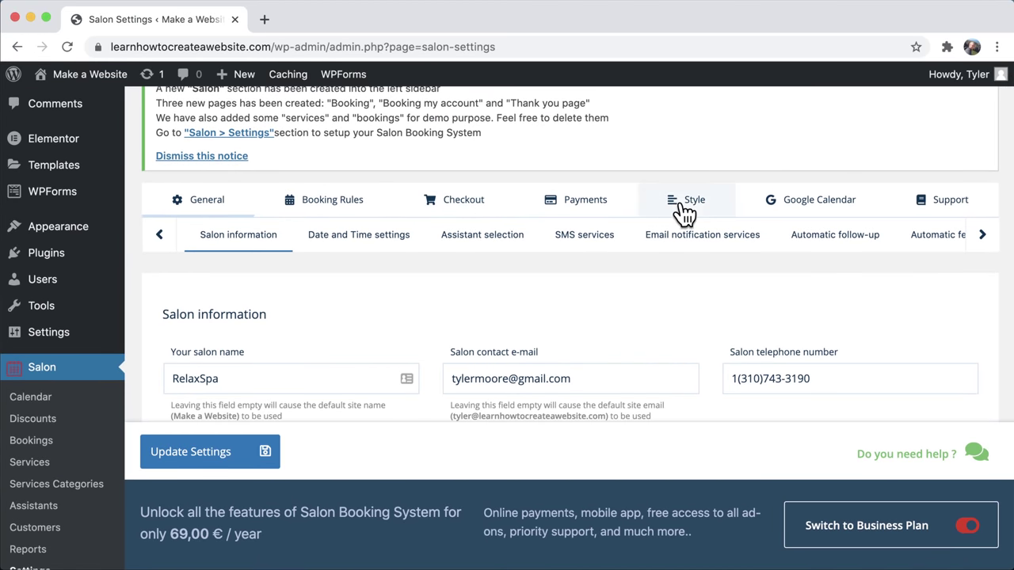
# - Save the general settings, then choose the Small form layout and enable custom colours
pyautogui.click(254, 454)
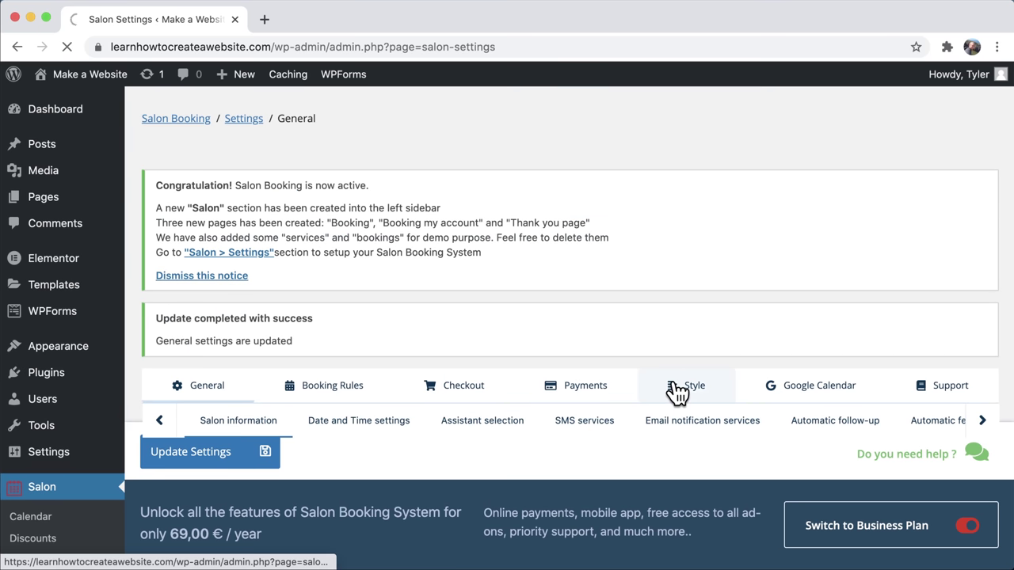
pyautogui.scroll(-5, 677, 392)
pyautogui.scroll(2, 677, 392)
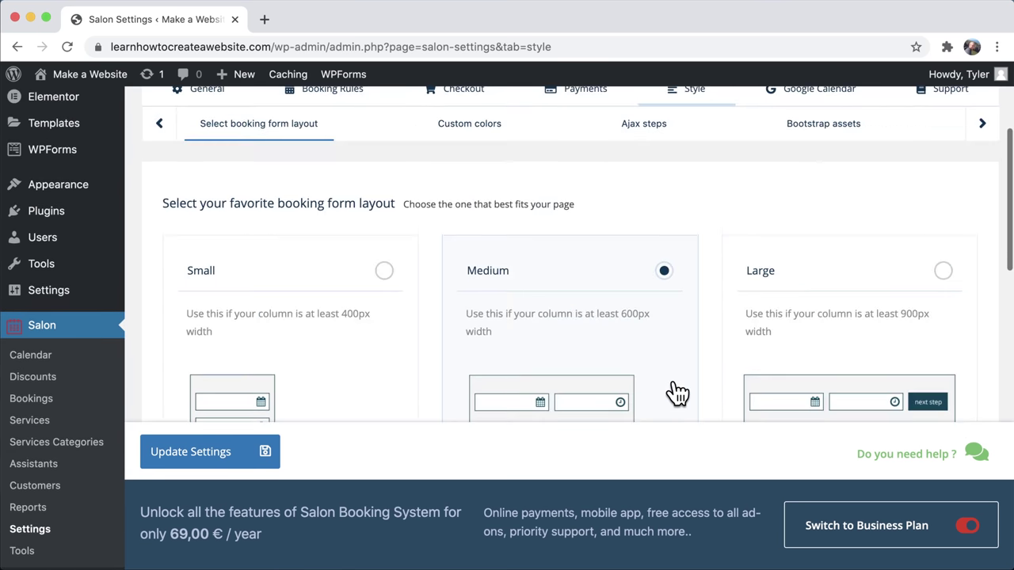
pyautogui.scroll(-2, 574, 320)
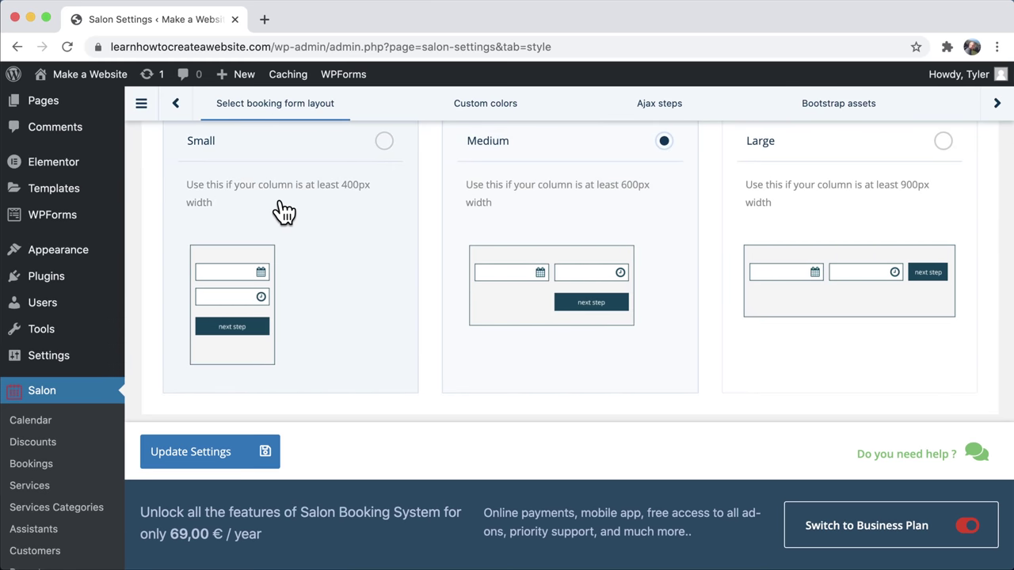
pyautogui.click(384, 142)
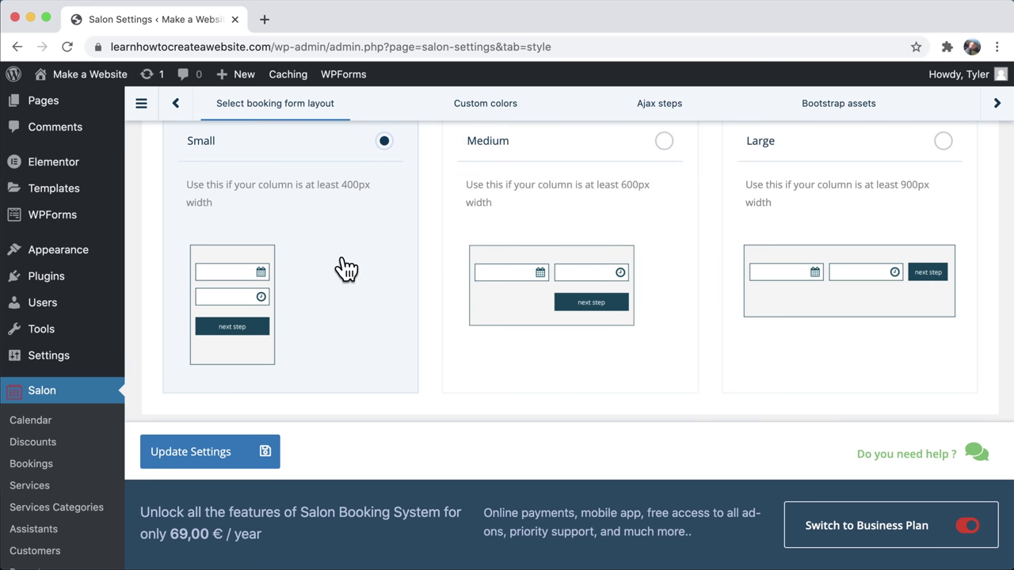
pyautogui.scroll(-5, 347, 269)
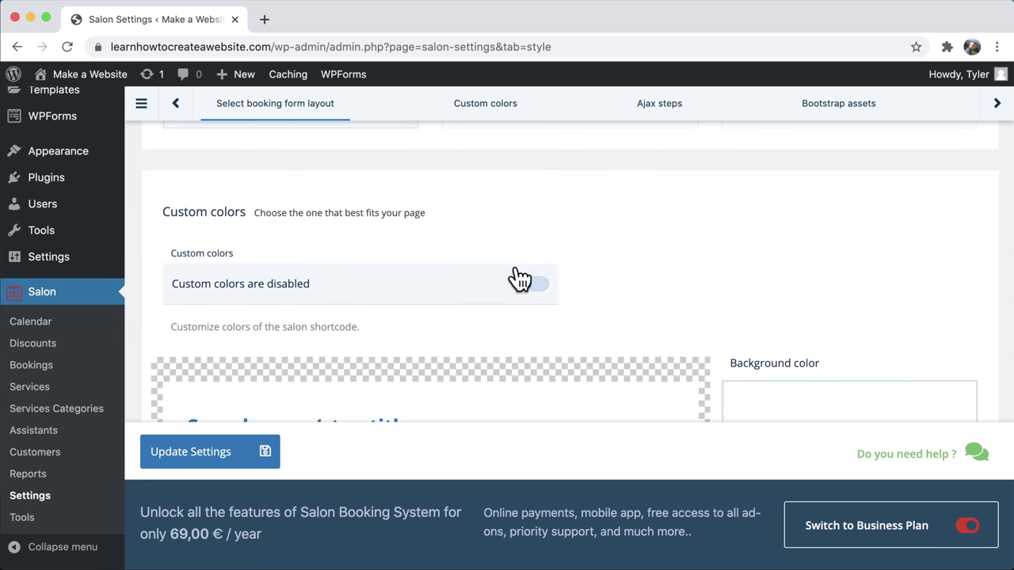
pyautogui.click(527, 286)
# - Set the booking form's main colour to rgb(97,63,117)
pyautogui.scroll(-4, 528, 294)
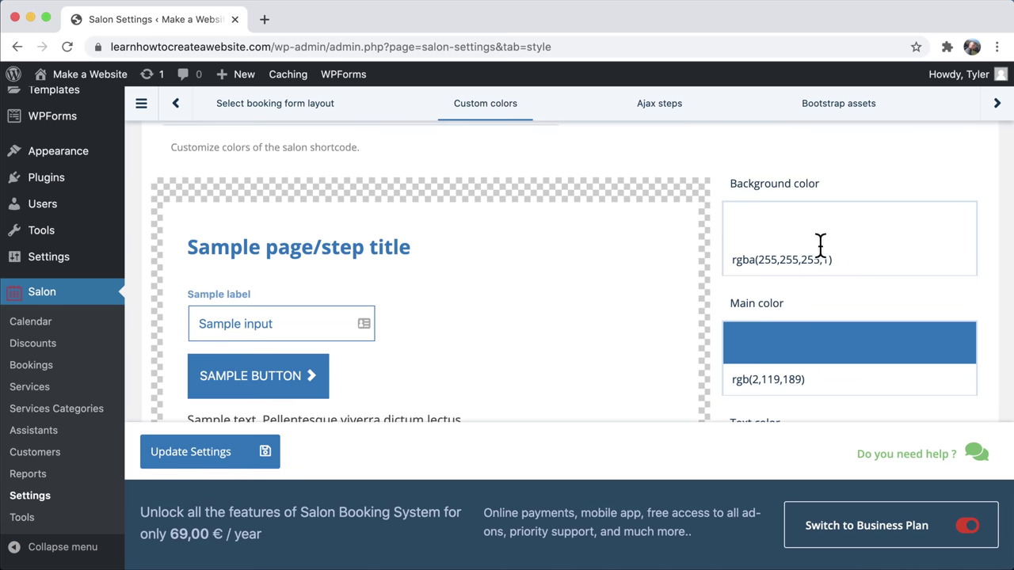
pyautogui.scroll(-3, 803, 373)
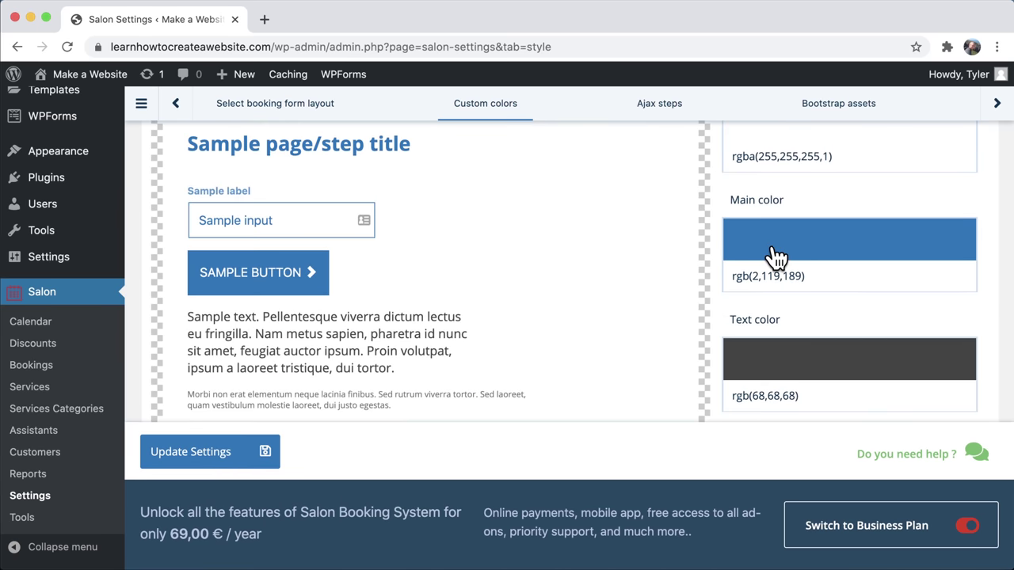
pyautogui.click(775, 255)
pyautogui.click(860, 334)
pyautogui.click(894, 290)
pyautogui.click(926, 276)
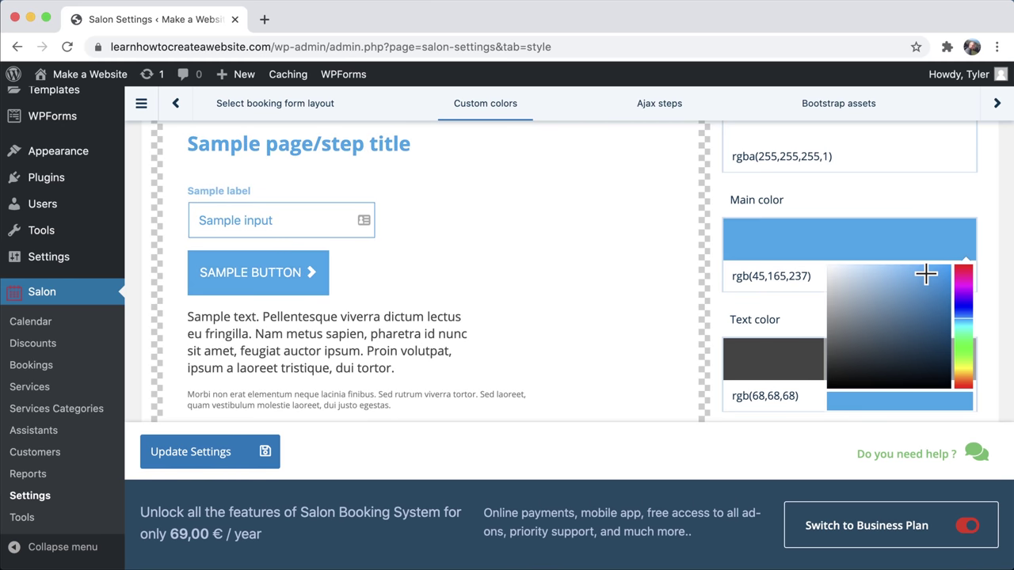
pyautogui.scroll(-2, 926, 277)
pyautogui.scroll(-1, 926, 274)
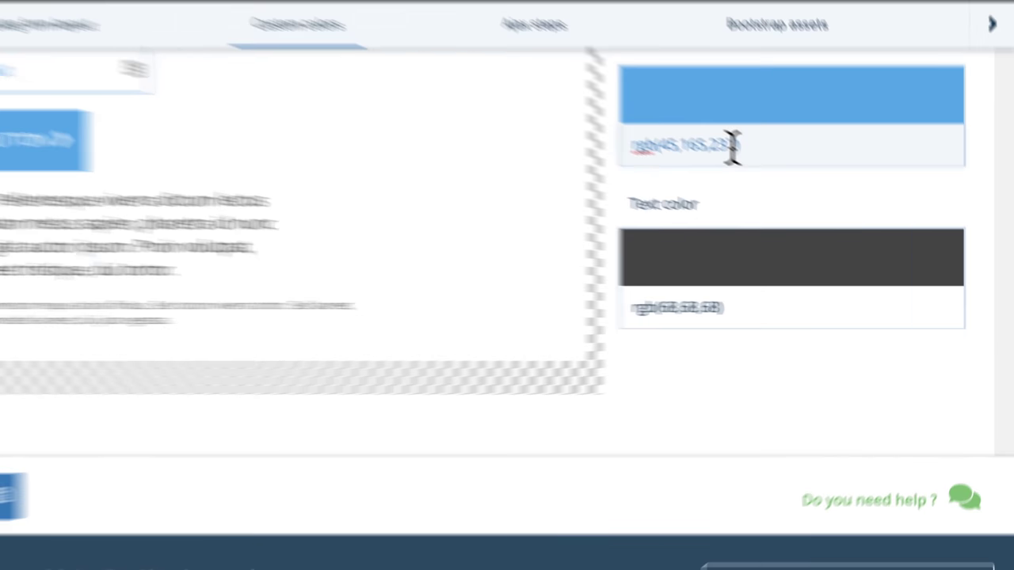
pyautogui.moveTo(807, 194); pyautogui.dragTo(752, 197)
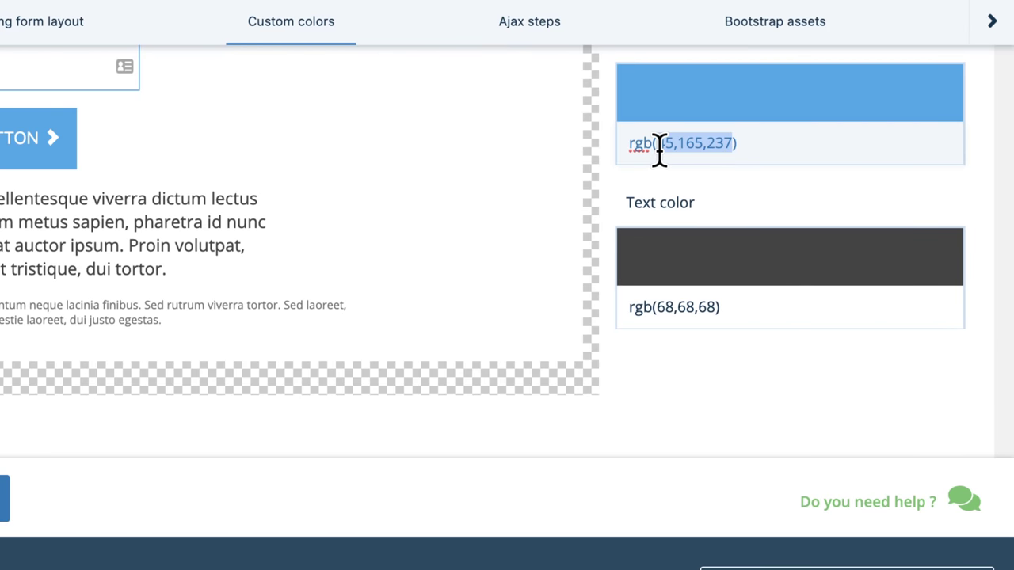
pyautogui.write('97')
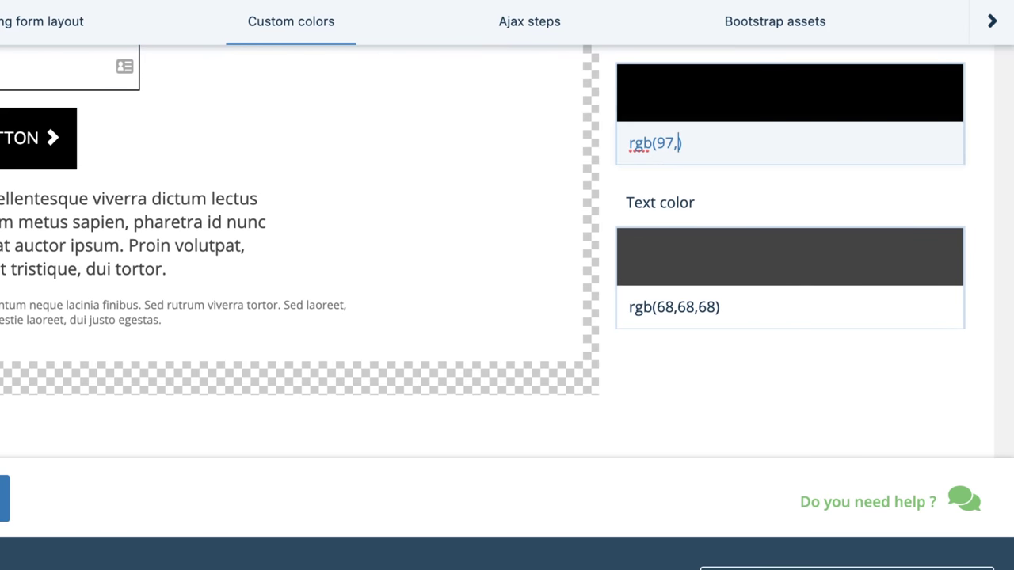
pyautogui.write(',63,11')
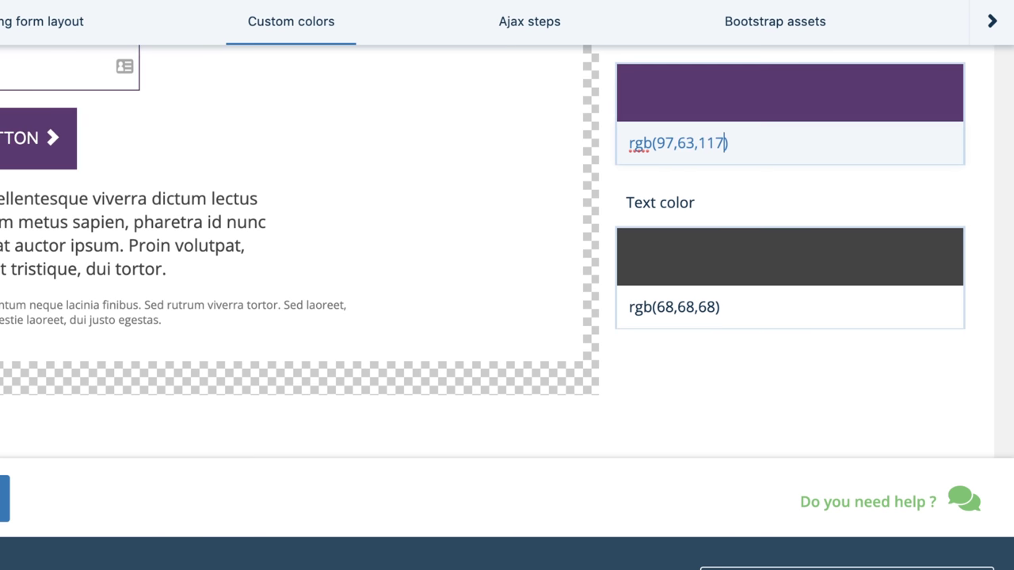
pyautogui.write('7')
pyautogui.click(753, 216)
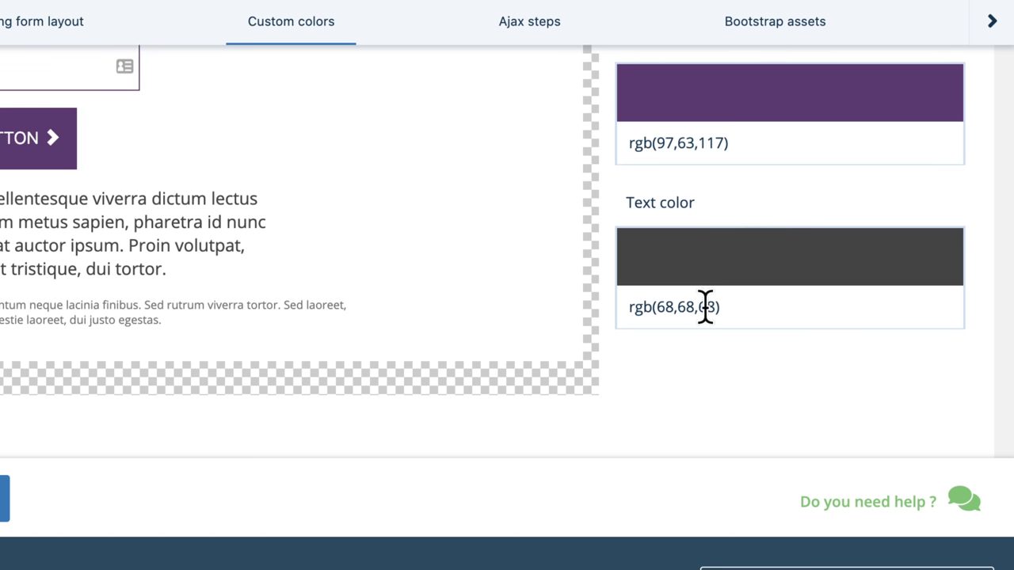
# - Set the text colour to rgb(40,29,47) and save the style settings
pyautogui.doubleClick(718, 306)
pyautogui.write('40')
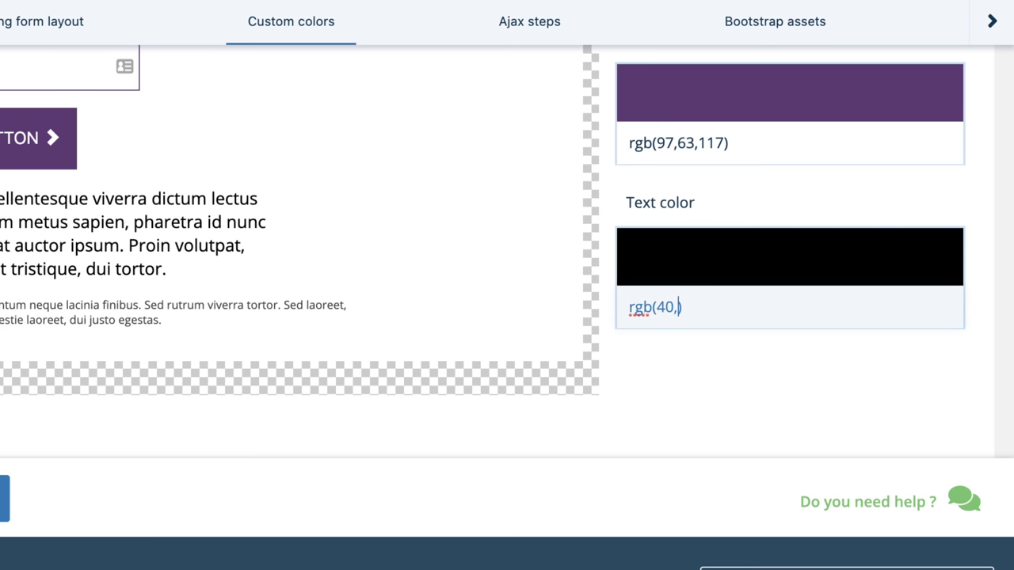
pyautogui.write(',29,47')
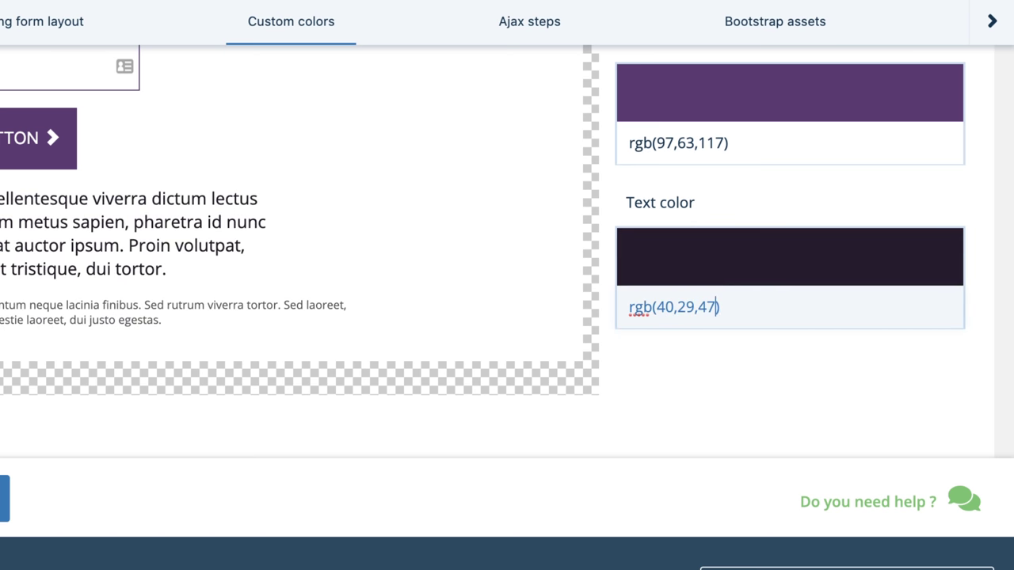
pyautogui.click(758, 389)
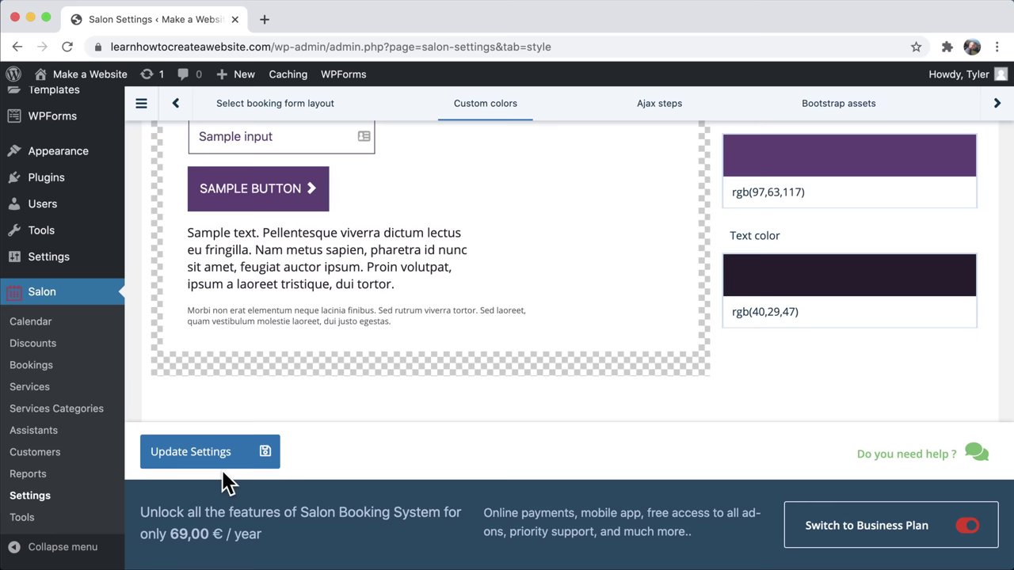
pyautogui.click(207, 470)
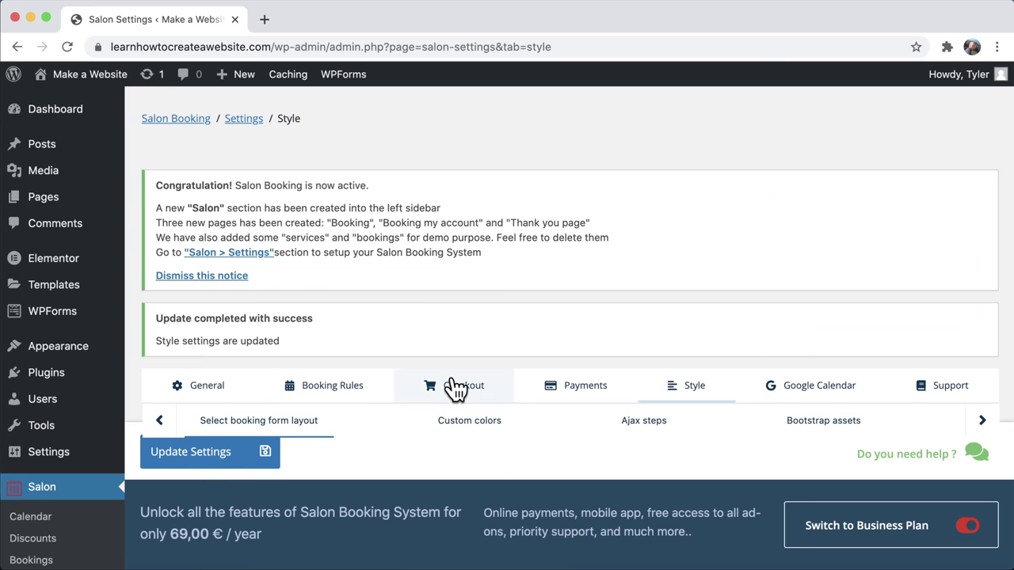
# - Enable both guest checkout and force guest checkout on the Checkout tab
pyautogui.click(453, 386)
pyautogui.scroll(-5, 456, 391)
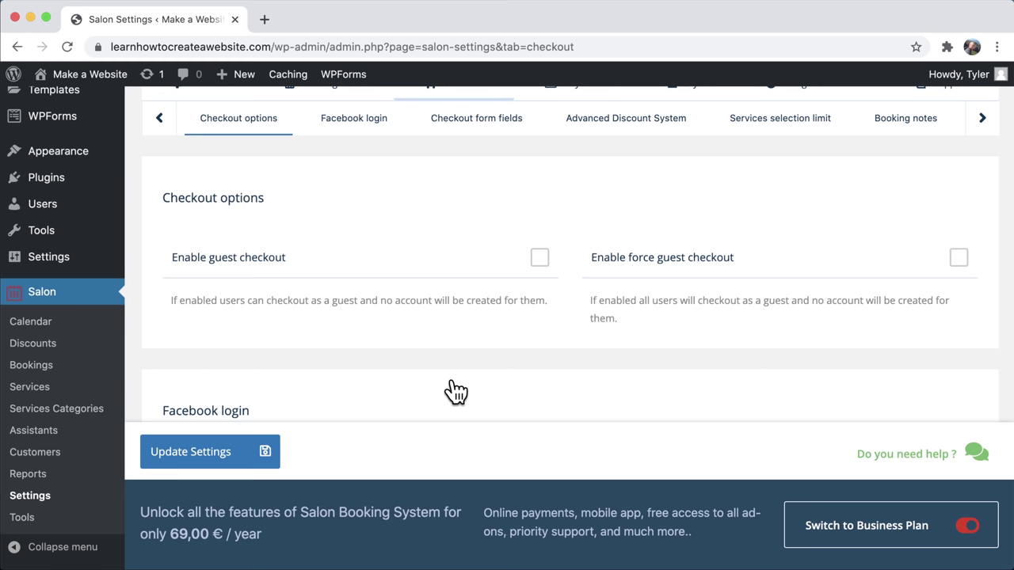
pyautogui.click(342, 264)
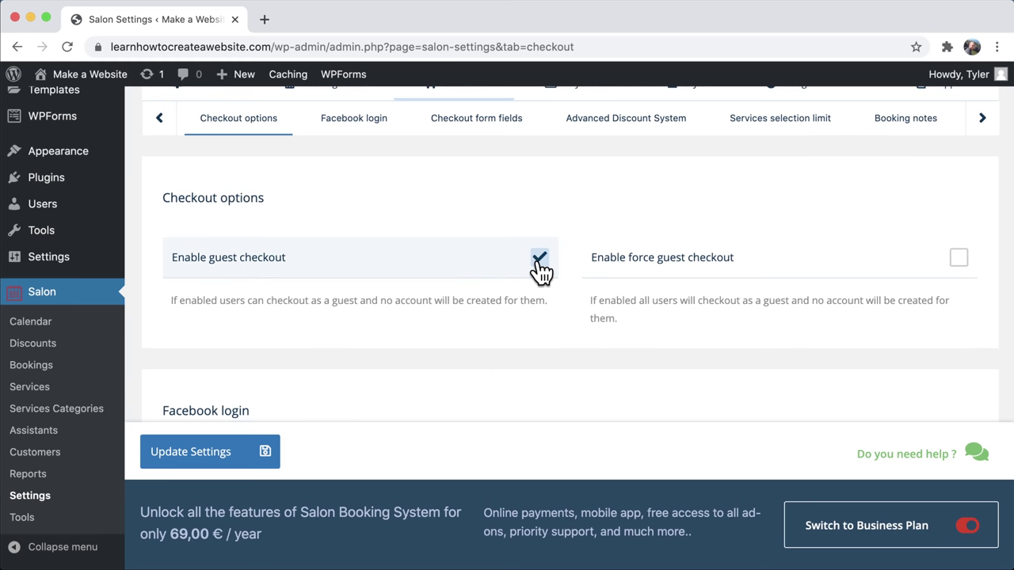
pyautogui.click(697, 267)
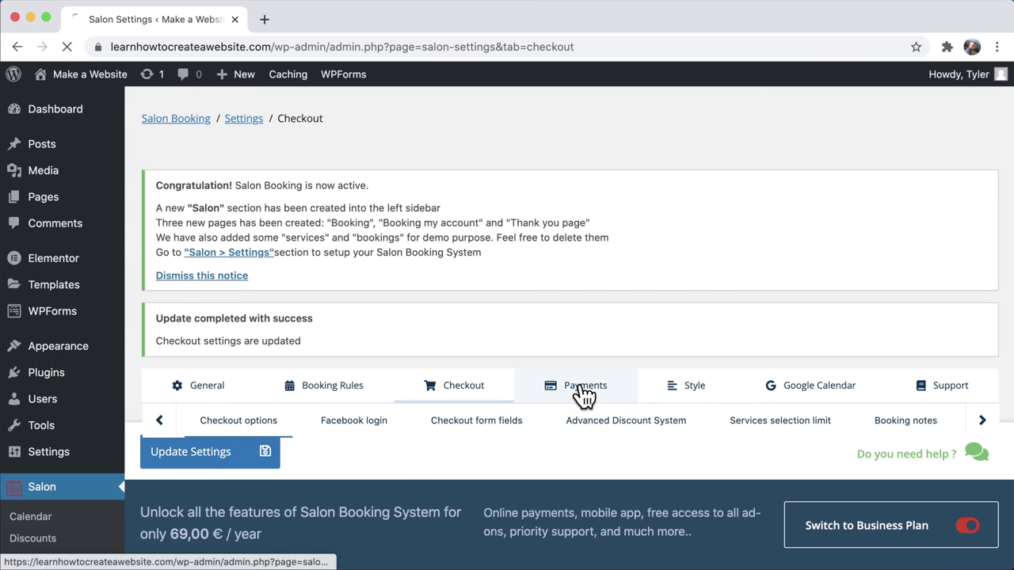
# - Save the Payments settings with Hide Prices left unticked so prices stay visible
pyautogui.click(584, 392)
pyautogui.scroll(-5, 584, 396)
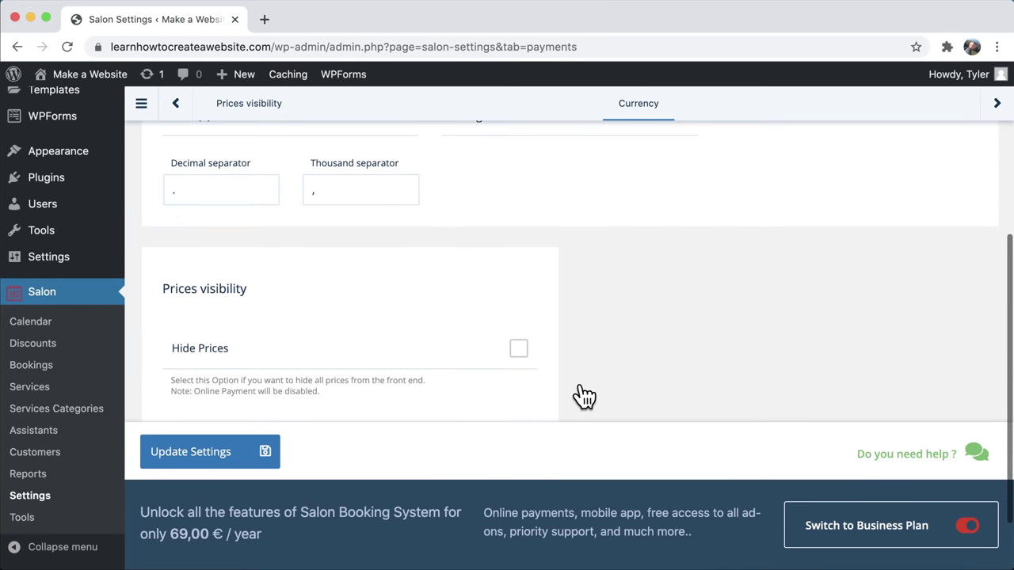
pyautogui.scroll(2, 584, 396)
pyautogui.scroll(-3, 583, 396)
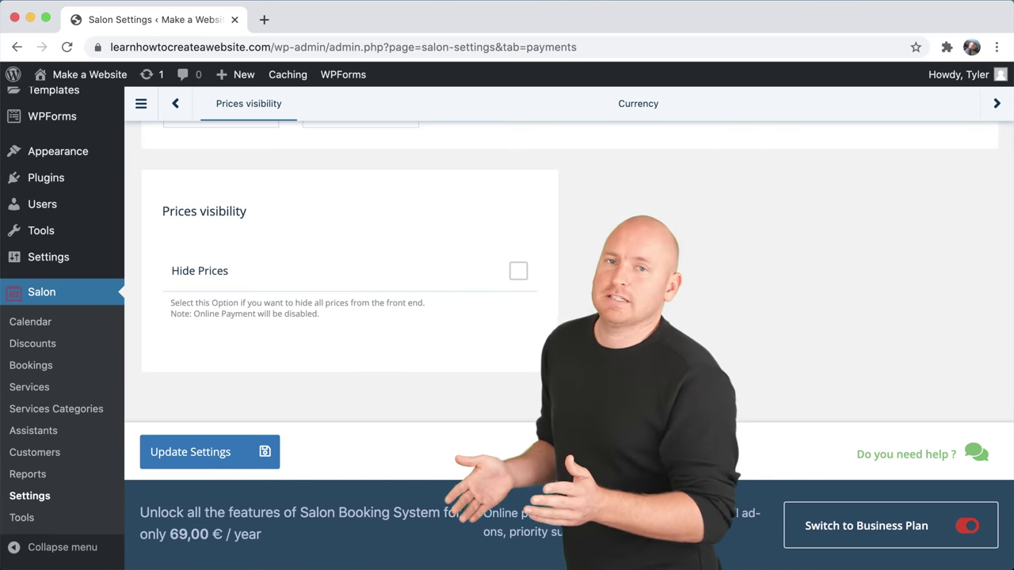
pyautogui.click(516, 274)
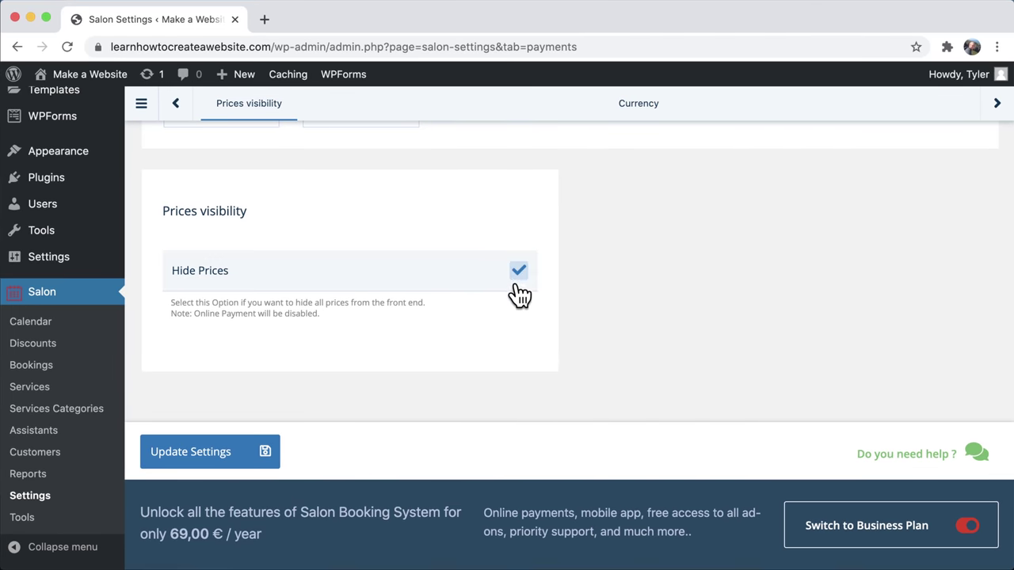
pyautogui.click(485, 279)
pyautogui.click(519, 272)
pyautogui.click(519, 272)
pyautogui.click(487, 285)
pyautogui.click(486, 285)
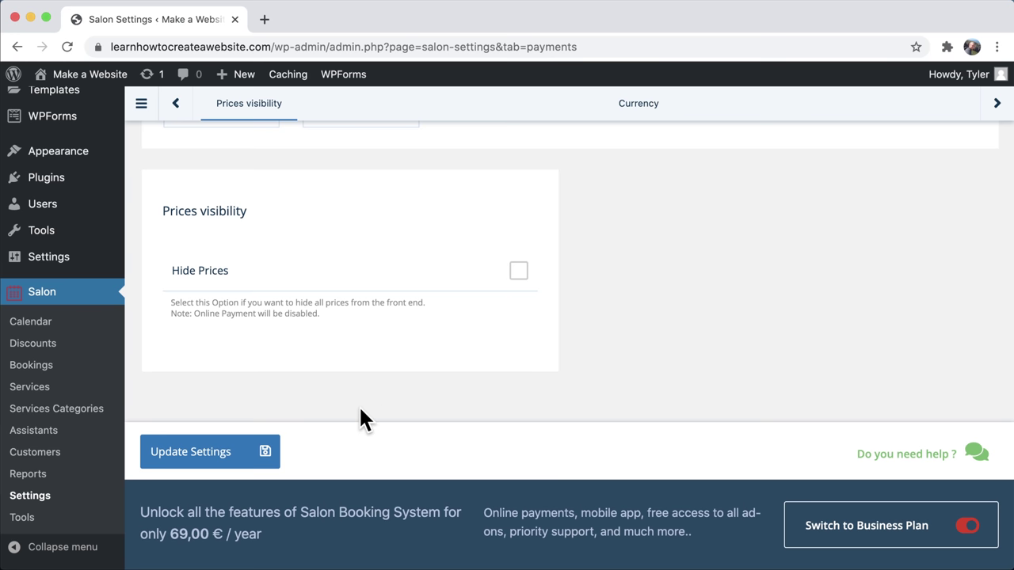
pyautogui.click(206, 452)
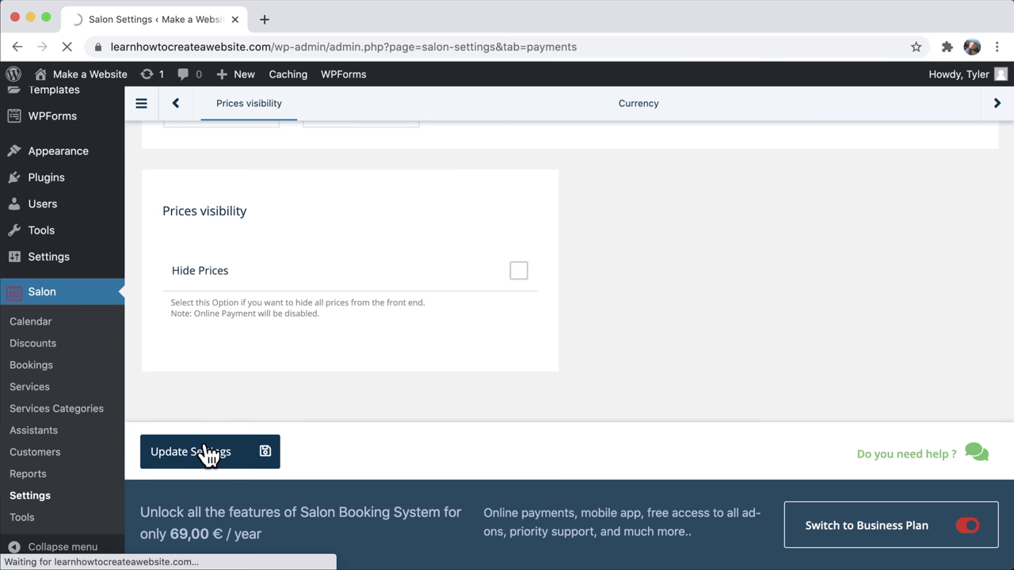
pyautogui.scroll(-5, 68, 393)
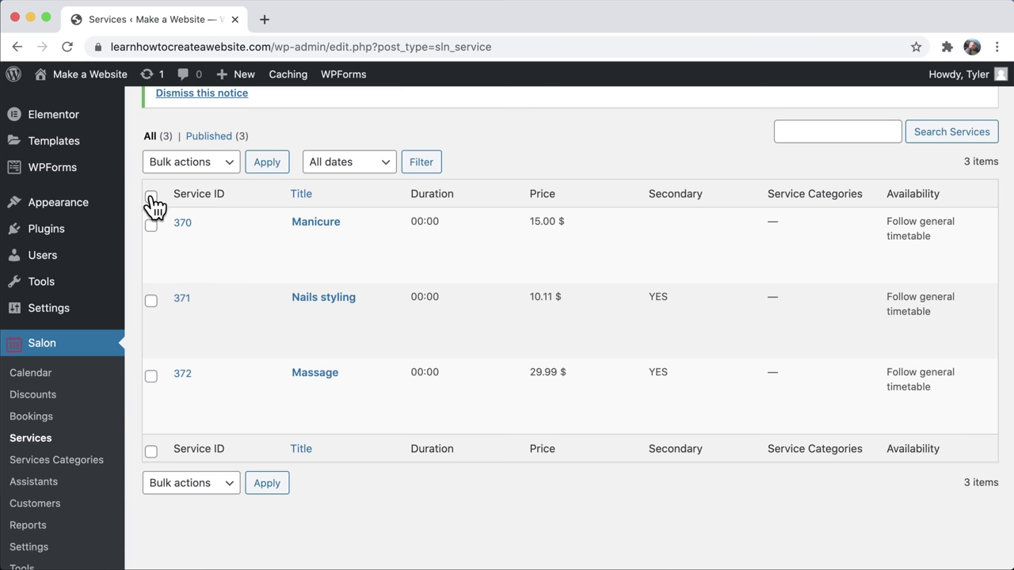
# - Move the three demo services Manicure, Nails styling and Massage to the trash
pyautogui.click(208, 164)
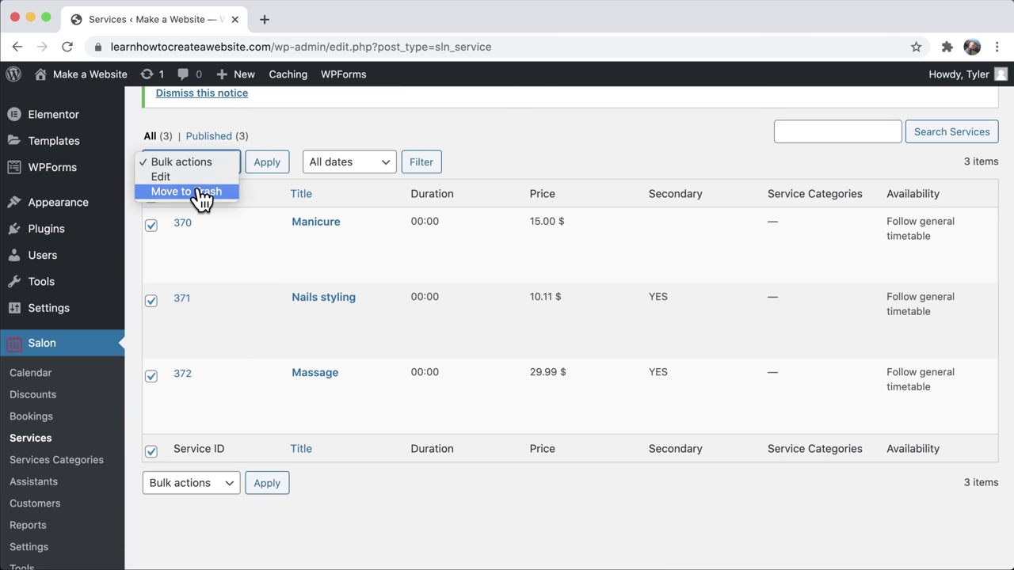
pyautogui.click(200, 190)
pyautogui.click(267, 163)
# - Permanently delete the trashed services and start a new blank service
pyautogui.click(201, 323)
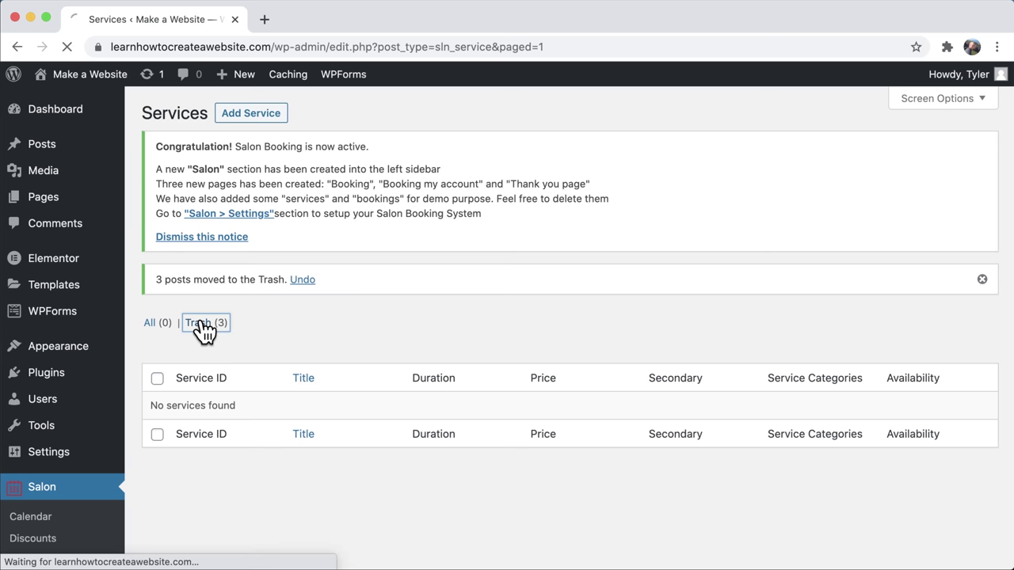
pyautogui.click(151, 340)
pyautogui.click(198, 306)
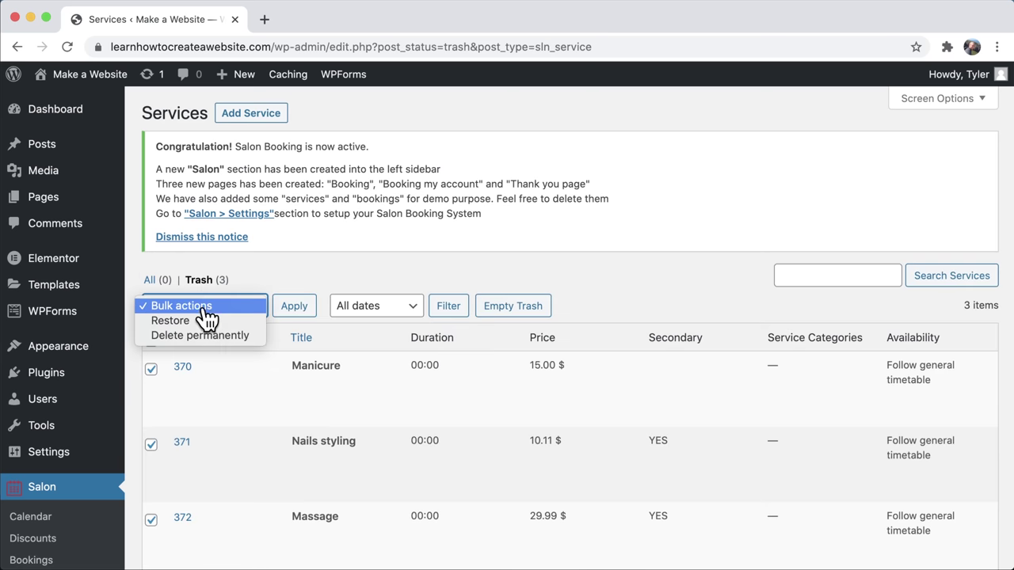
pyautogui.click(203, 340)
pyautogui.click(293, 310)
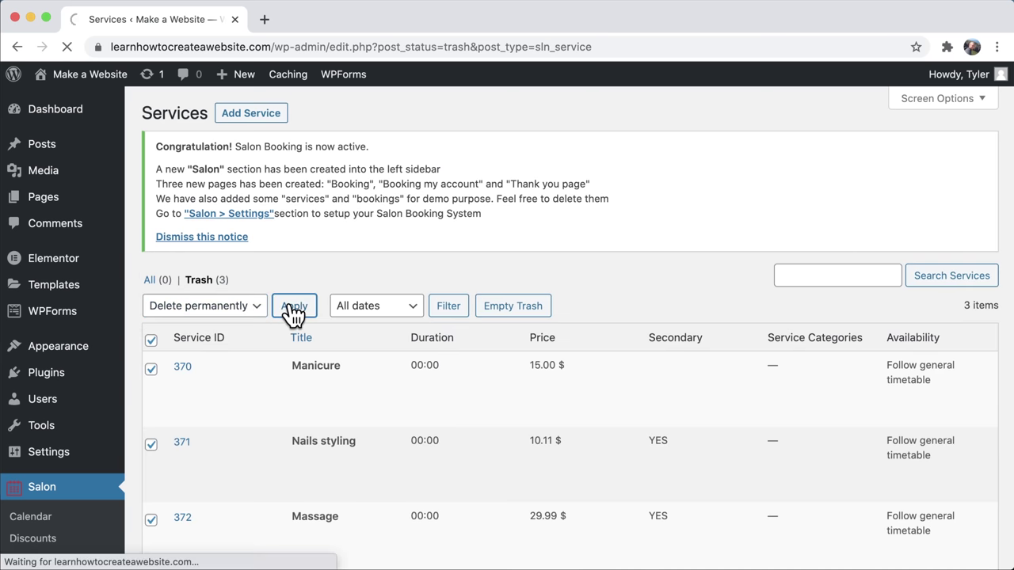
pyautogui.click(255, 124)
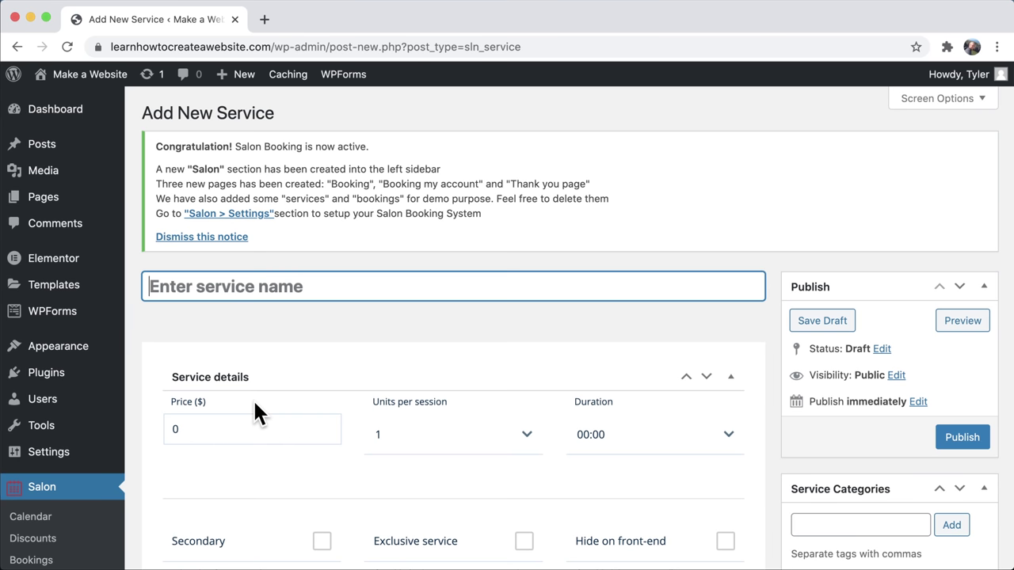
# - Publish Hot Stone Massage priced 50 and Salt Scrub priced 25
pyautogui.write('Hot Stone Massage')
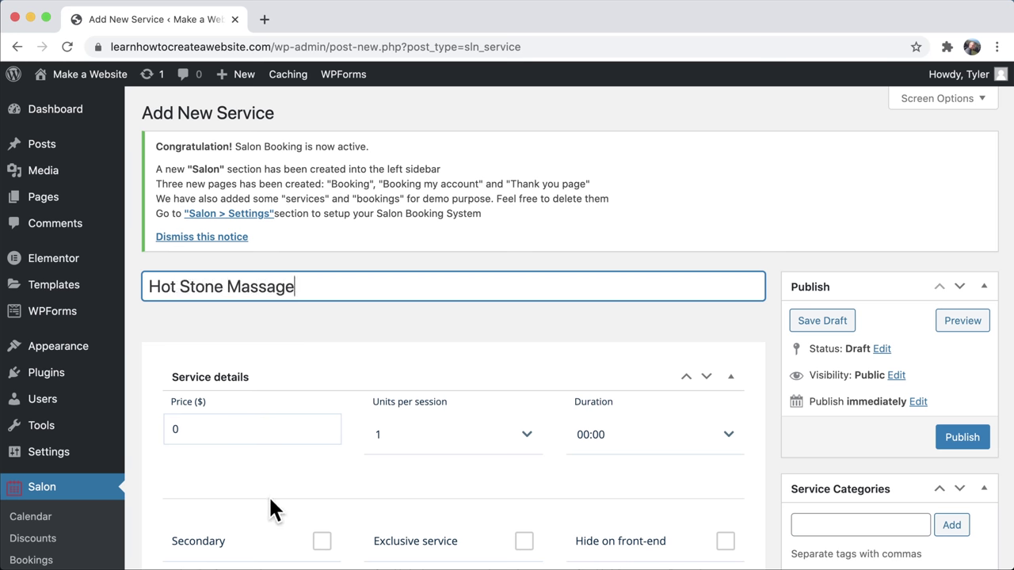
pyautogui.click(230, 434)
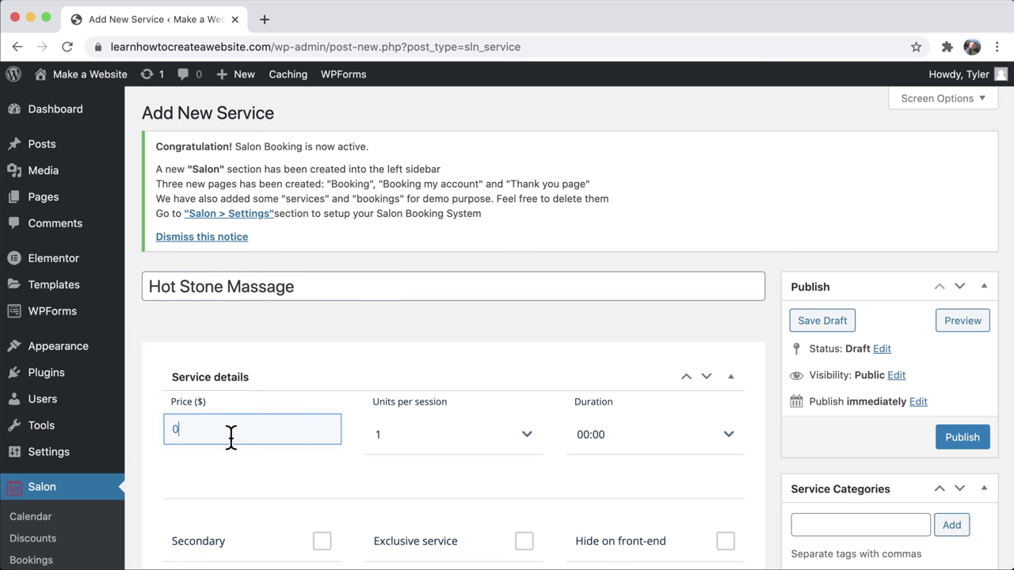
pyautogui.write('50')
pyautogui.scroll(-4, 361, 446)
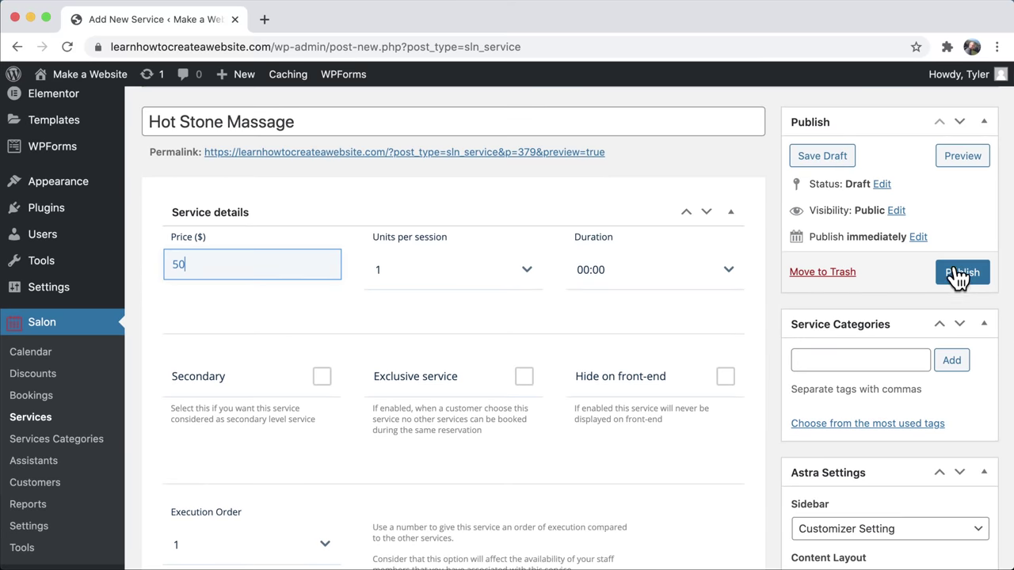
pyautogui.click(955, 272)
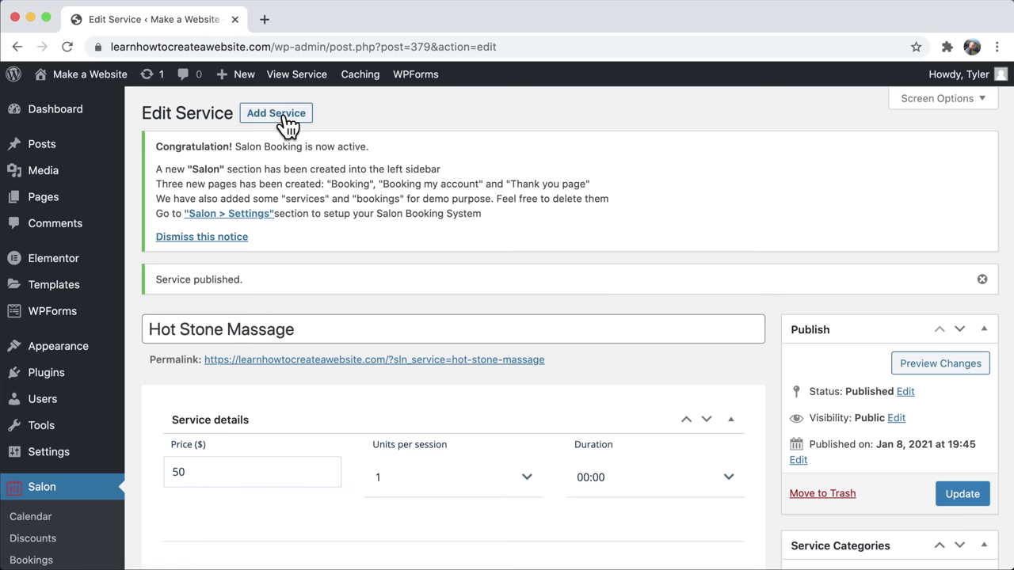
pyautogui.click(287, 119)
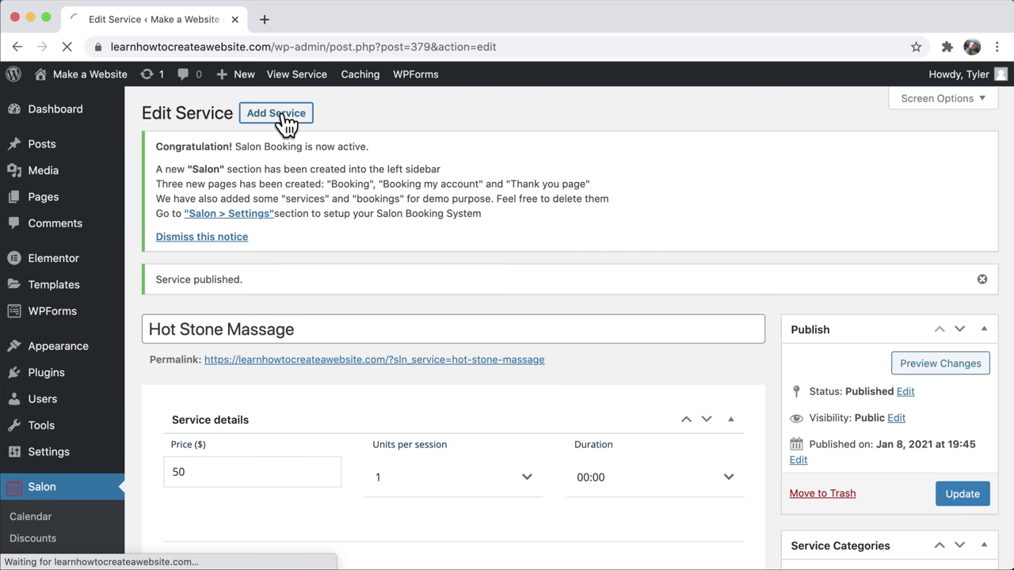
pyautogui.write('Salt Scrub')
pyautogui.press('Tab')
pyautogui.write('25')
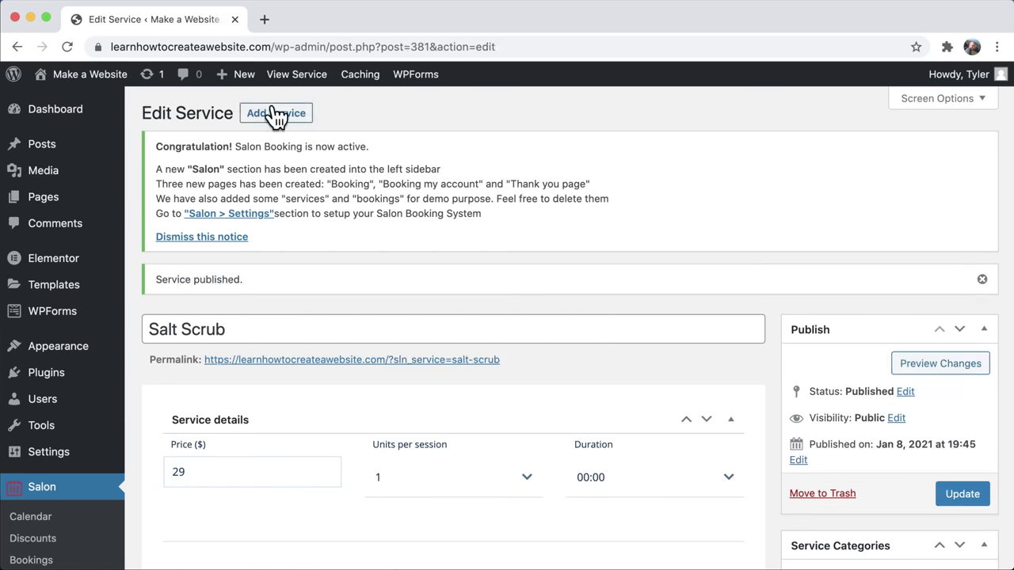
pyautogui.click(274, 111)
# - Publish Nail Treatment priced 79 and Herbal Body Mask priced 99, then view the Services list
pyautogui.write('Nail Treatment')
pyautogui.press('Tab')
pyautogui.write('79')
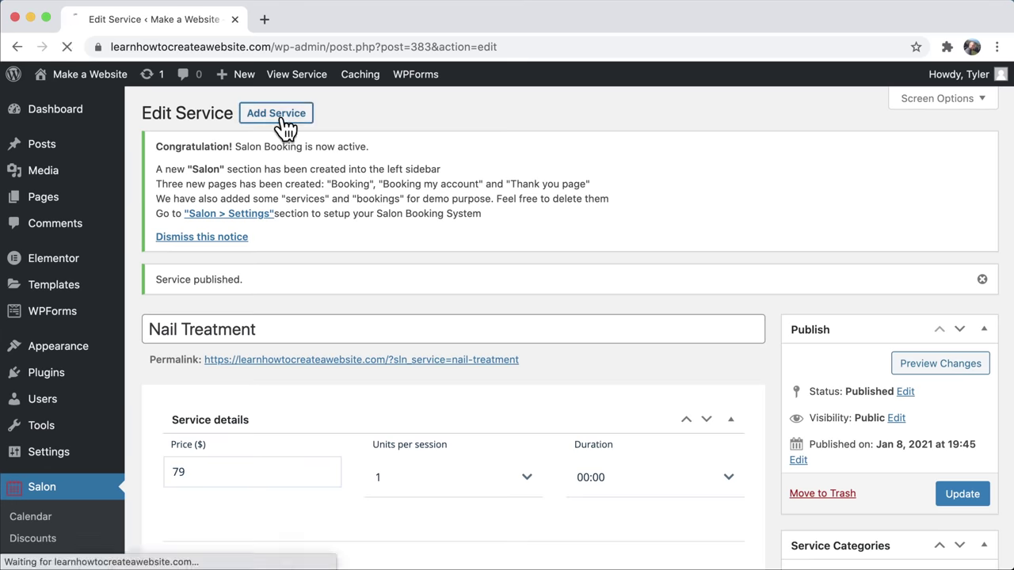
pyautogui.click(274, 110)
pyautogui.write('Herbal Body Mask')
pyautogui.press('Tab')
pyautogui.write('99')
pyautogui.click(962, 329)
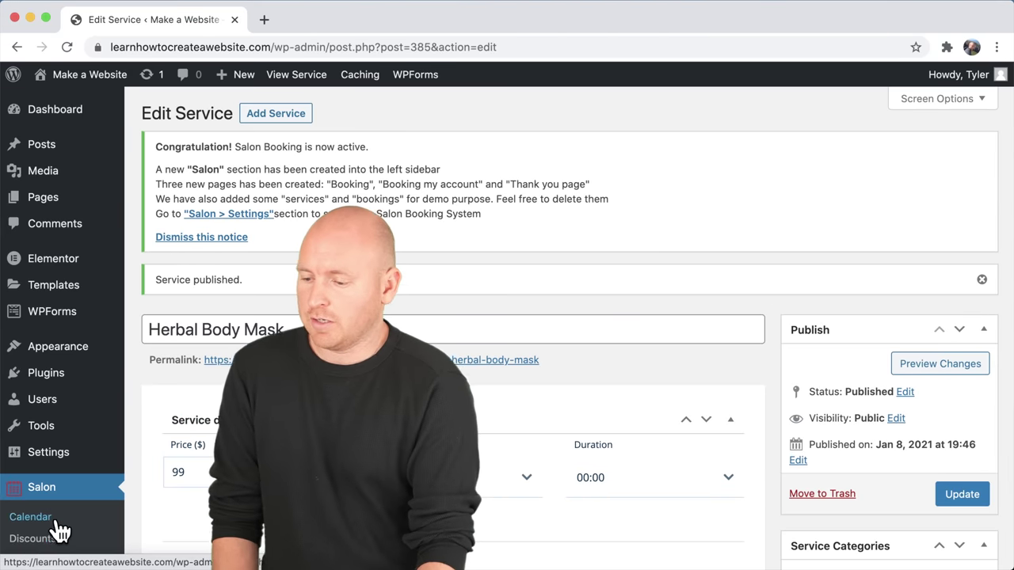
pyautogui.scroll(-2, 51, 527)
pyautogui.click(41, 502)
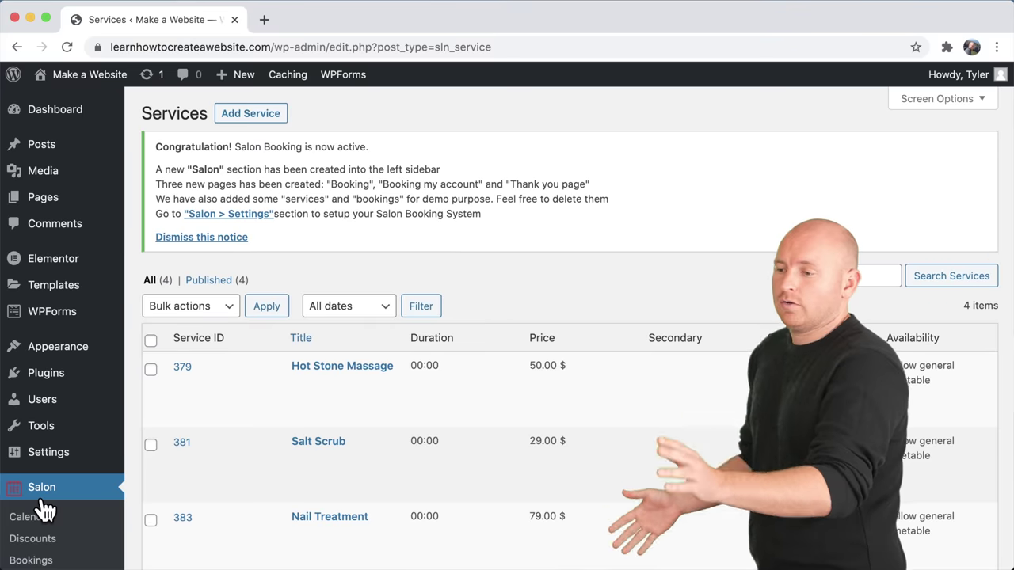
pyautogui.scroll(-1, 45, 511)
pyautogui.scroll(-3, 45, 511)
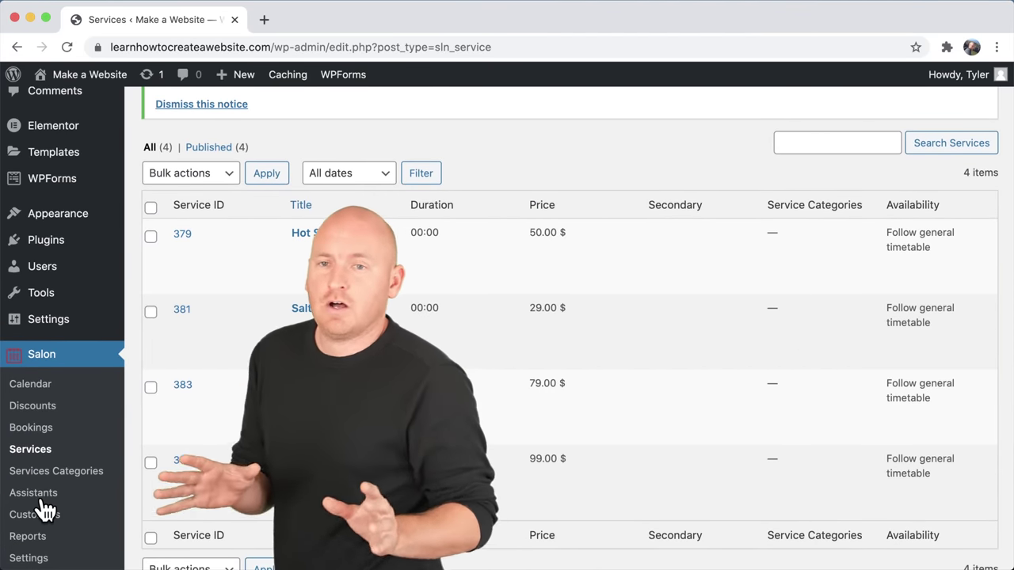
# - Visit the live spa homepage, scroll past its Book An Appointment form, then edit it with Elementor
pyautogui.moveTo(68, 79)
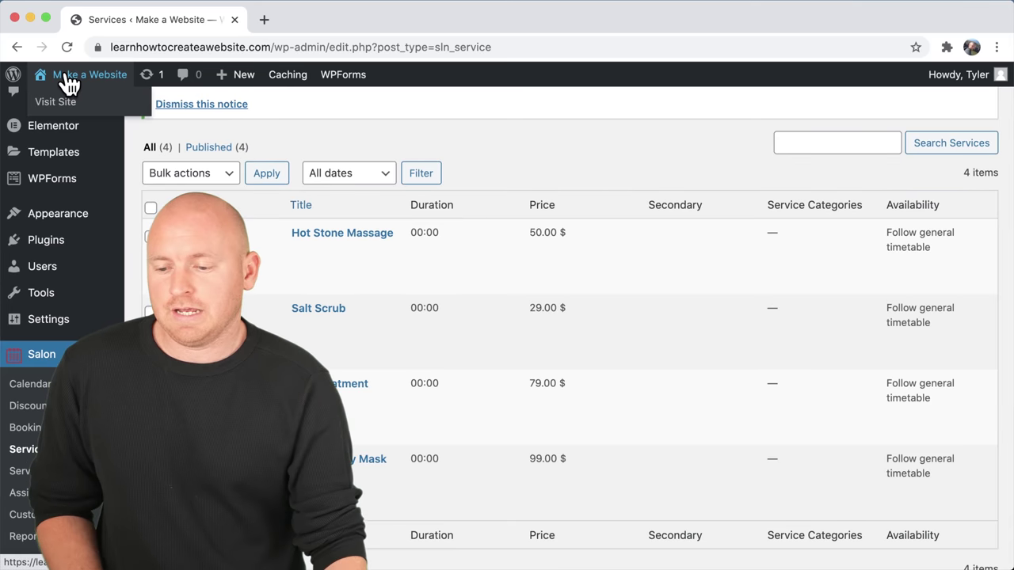
pyautogui.click(63, 104)
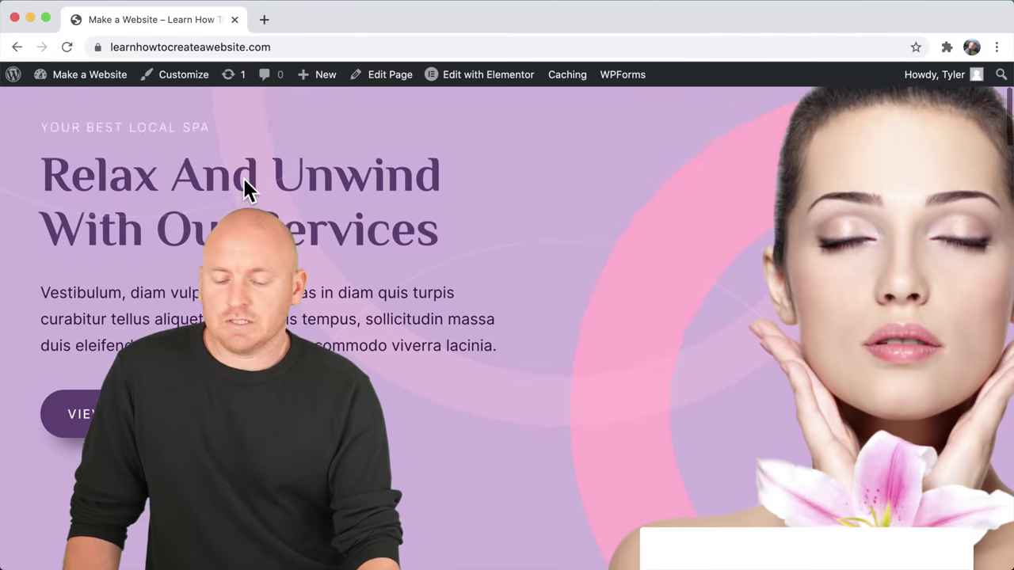
pyautogui.scroll(-5, 245, 182)
pyautogui.scroll(-3, 245, 182)
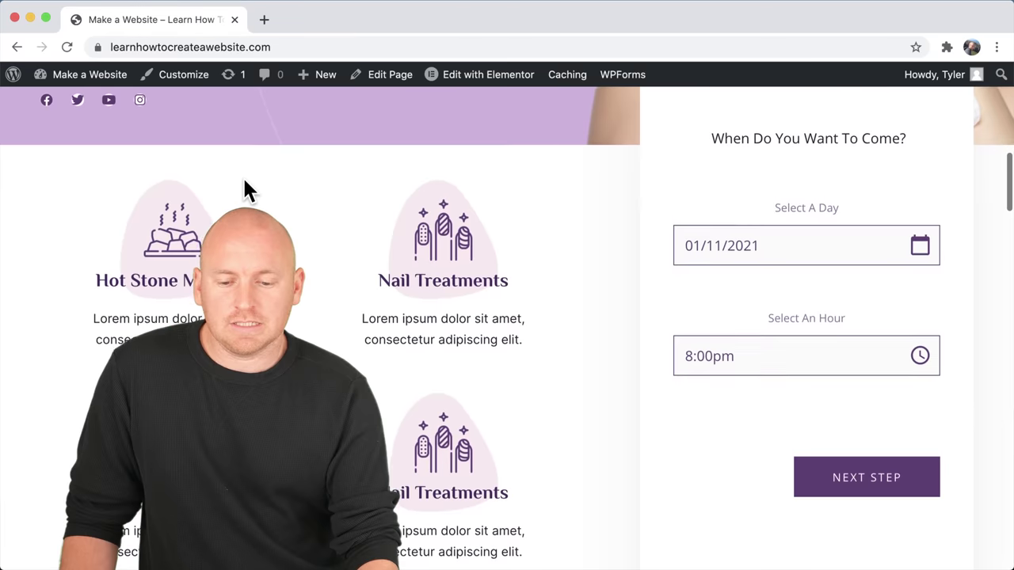
pyautogui.scroll(1, 245, 181)
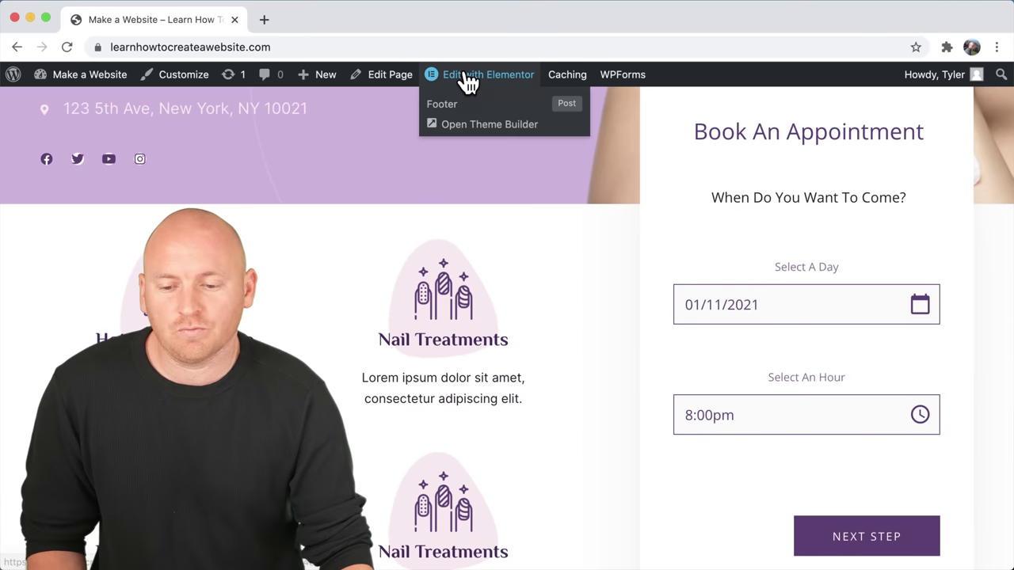
pyautogui.click(468, 79)
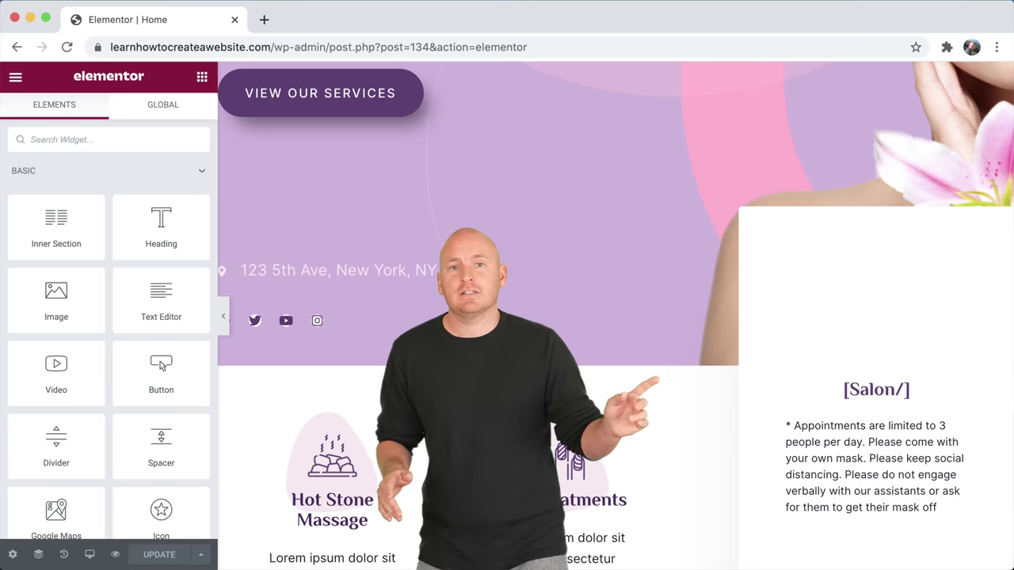
# - Drag a new Heading widget above the [Salon/] heading and give it the [Salon/] text
pyautogui.click(878, 389)
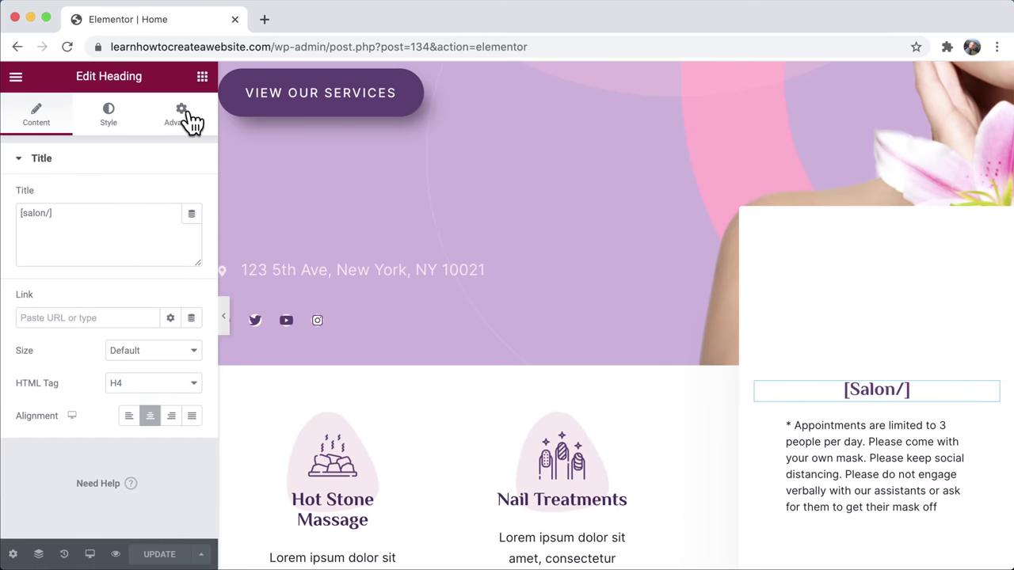
pyautogui.click(202, 77)
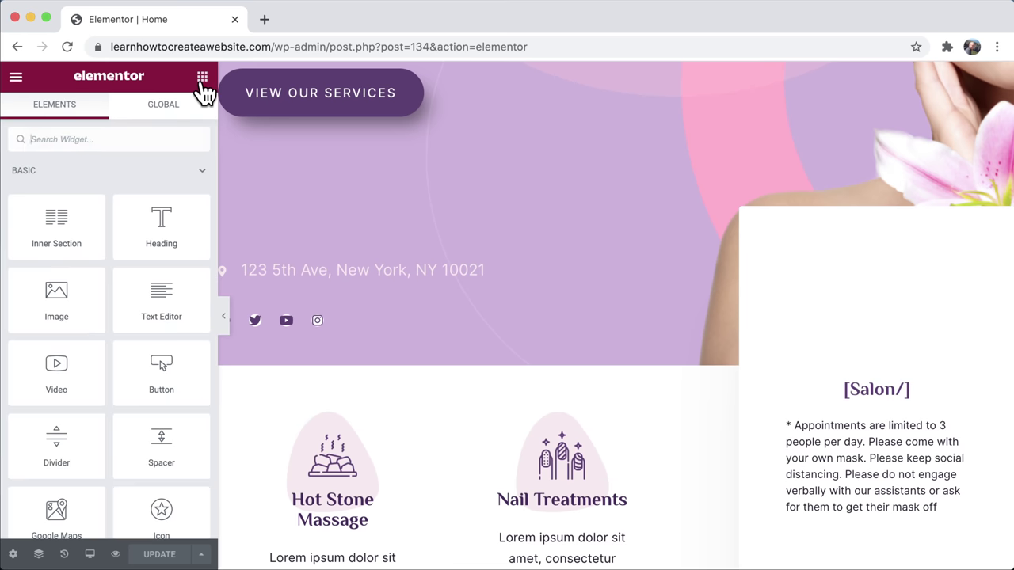
pyautogui.moveTo(169, 227); pyautogui.dragTo(853, 400)
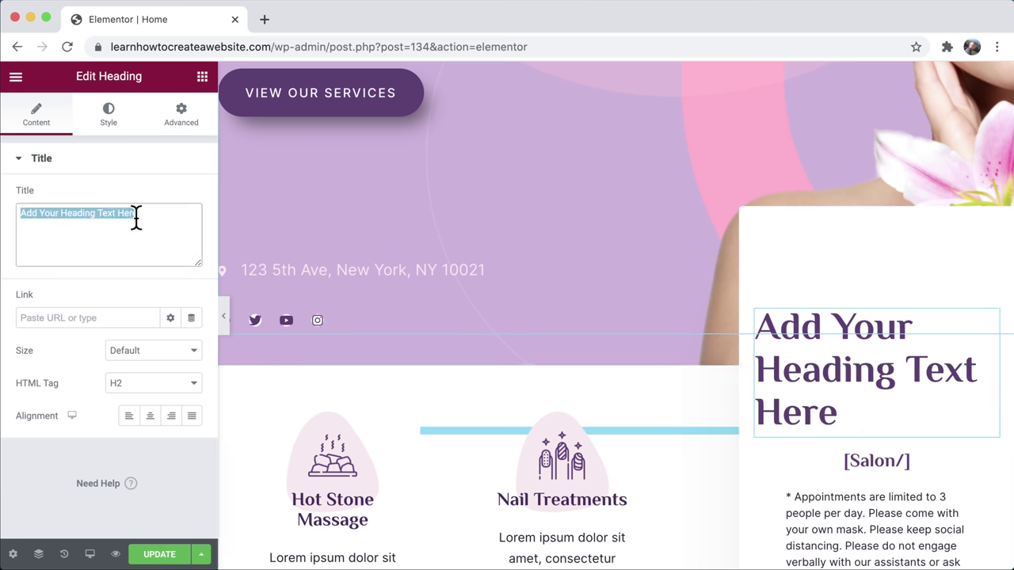
pyautogui.press('BackSpace')
pyautogui.write('[Salon/')
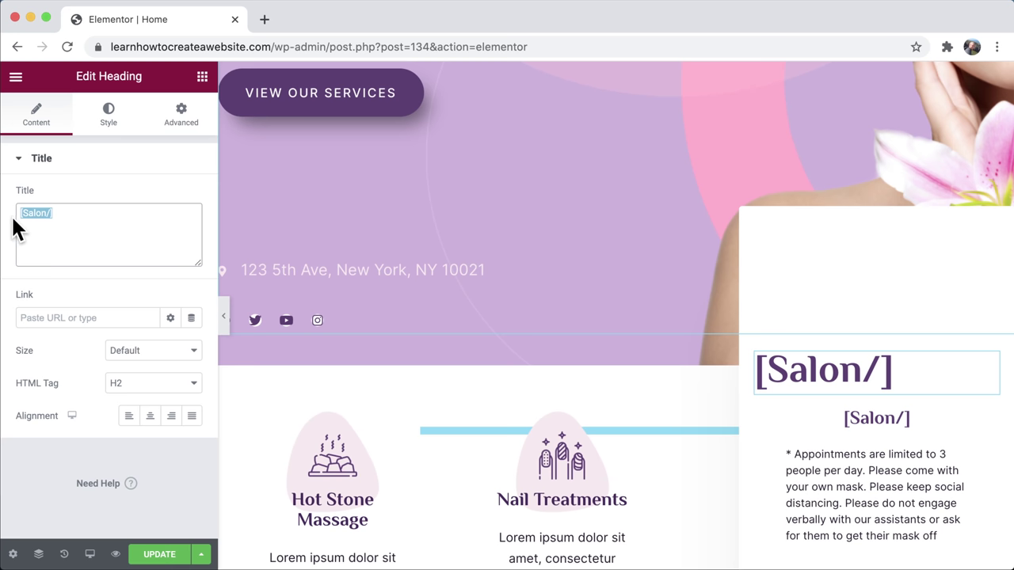
pyautogui.click(824, 370)
# - Make the new heading an H4 and preview the page changes
pyautogui.click(185, 387)
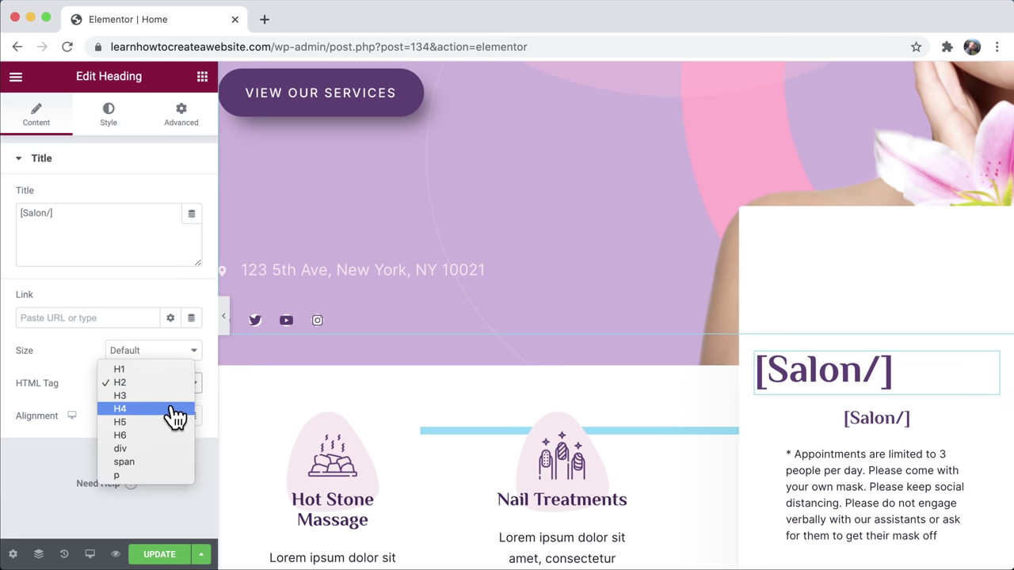
pyautogui.click(174, 397)
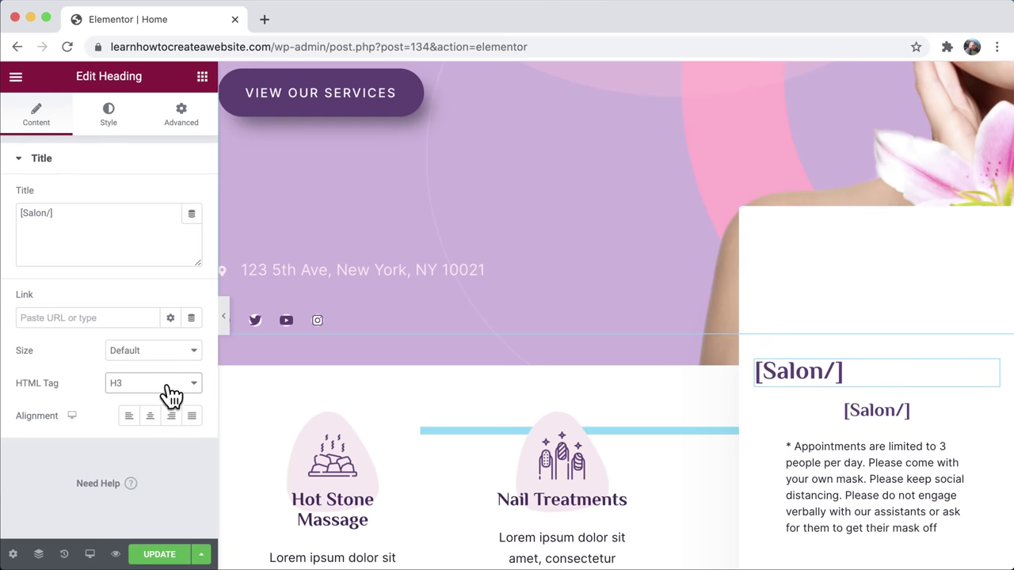
pyautogui.click(172, 396)
pyautogui.click(158, 398)
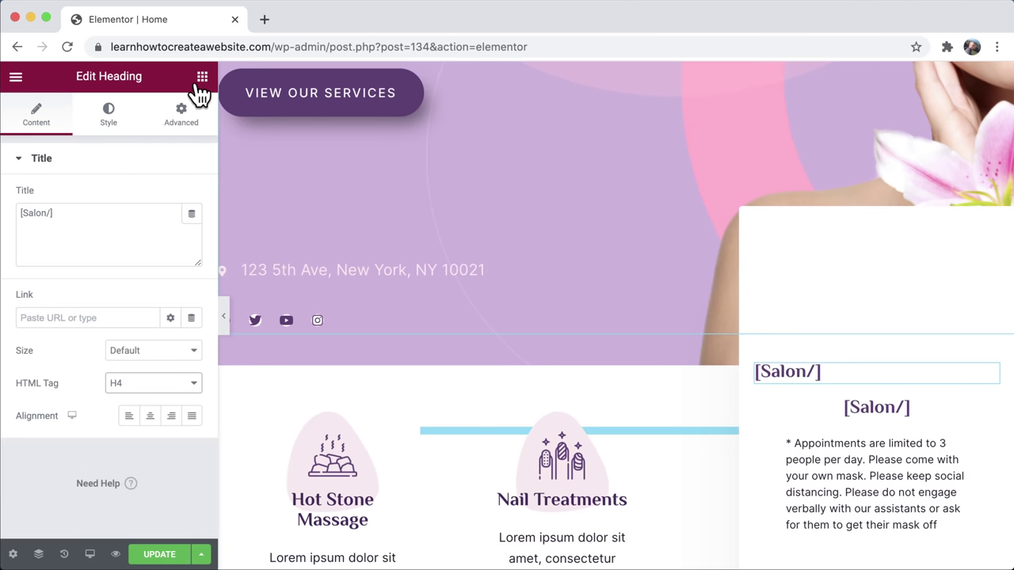
pyautogui.click(202, 80)
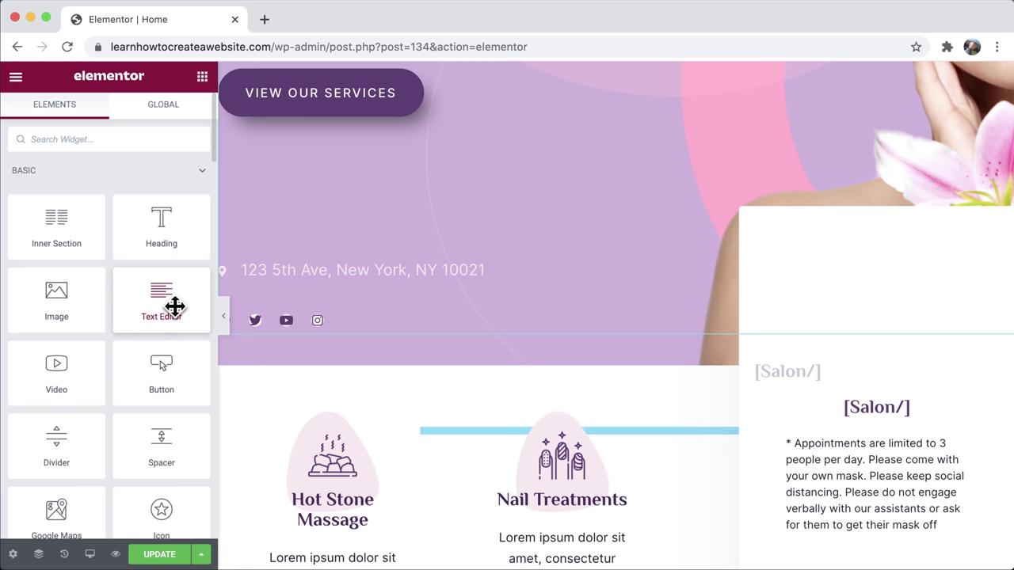
pyautogui.moveTo(172, 308); pyautogui.dragTo(138, 306)
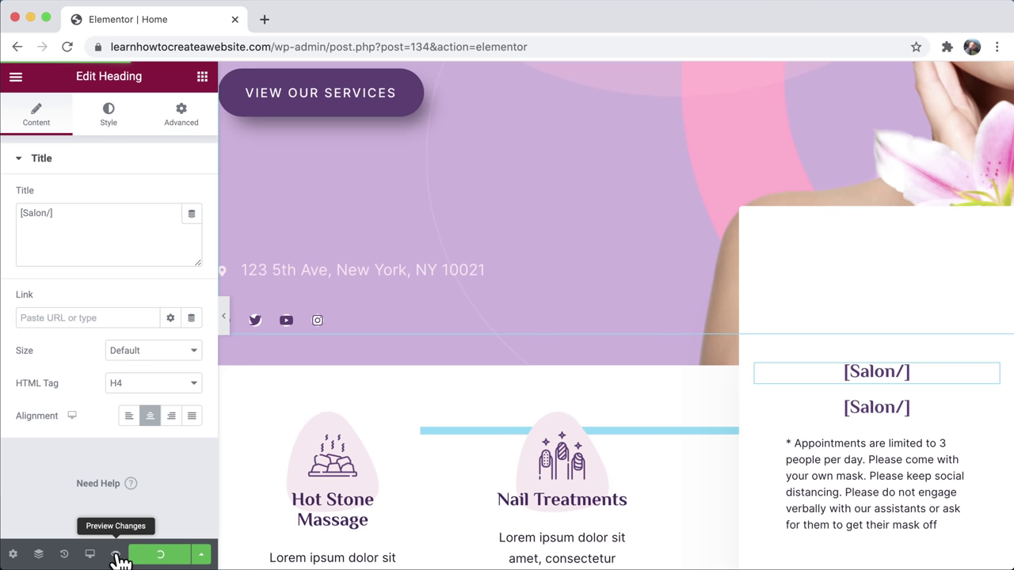
pyautogui.click(116, 554)
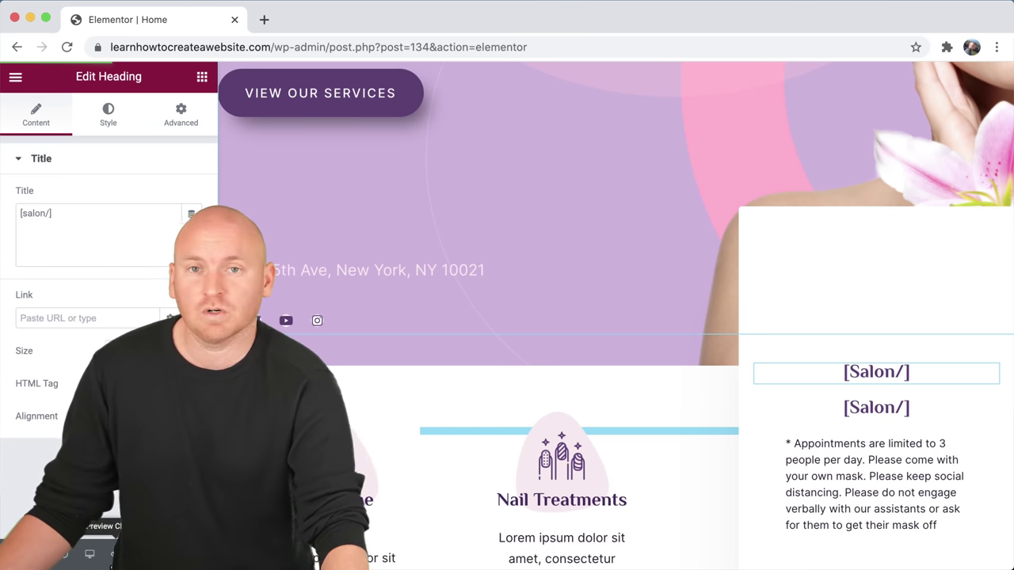
# - Preview the edited homepage in a new tab and scroll down to the Book An Appointment form
pyautogui.click(113, 554)
pyautogui.scroll(-3, 433, 346)
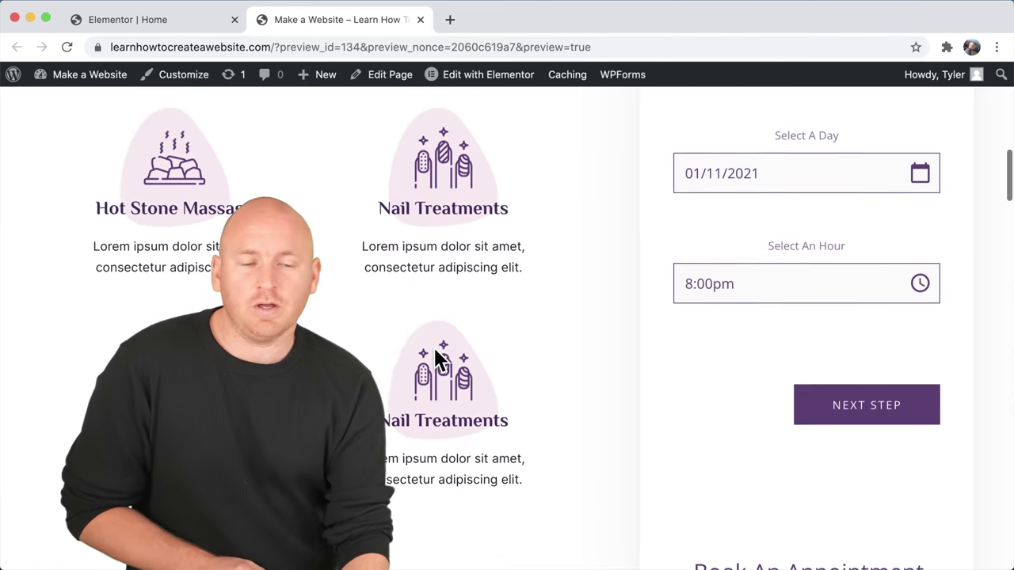
pyautogui.scroll(-5, 434, 348)
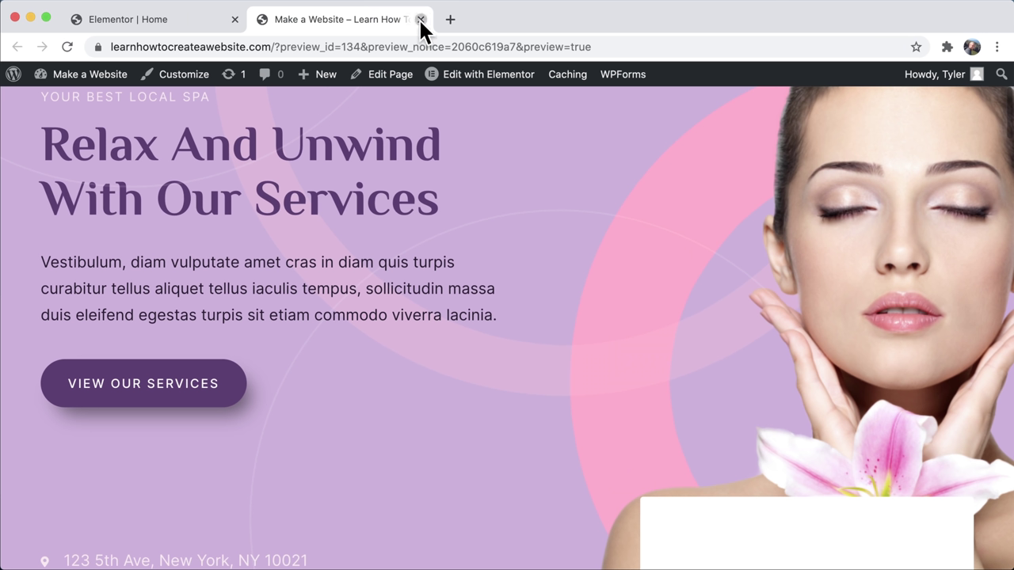
# - Close the preview and delete the duplicate [Salon/] heading
pyautogui.click(420, 19)
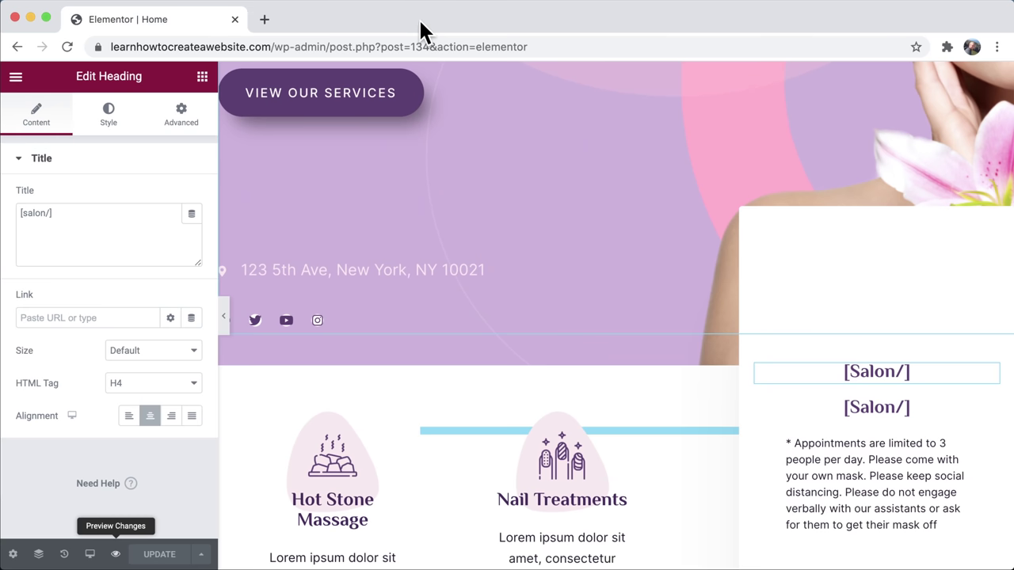
pyautogui.rightClick(991, 379)
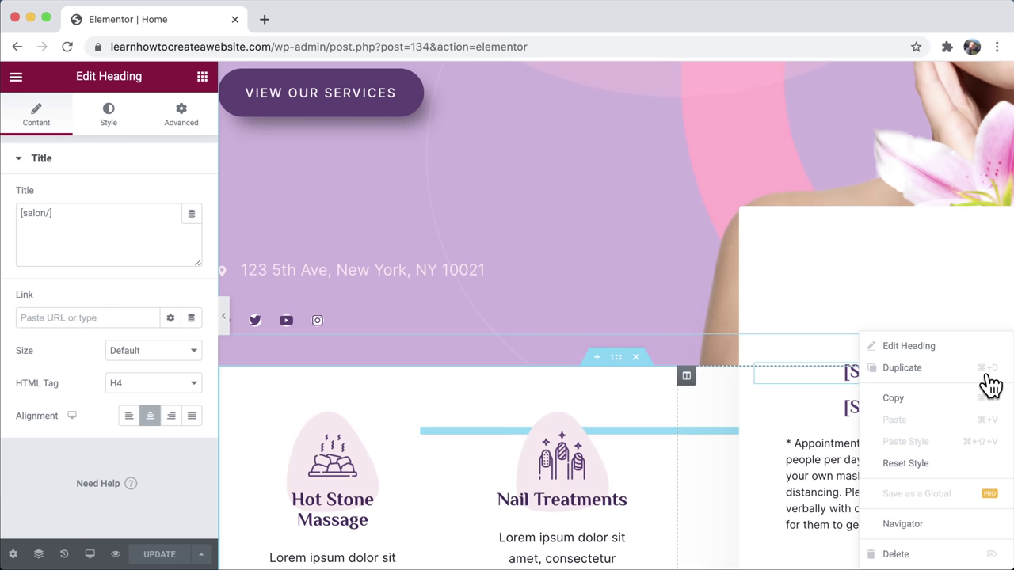
pyautogui.click(927, 553)
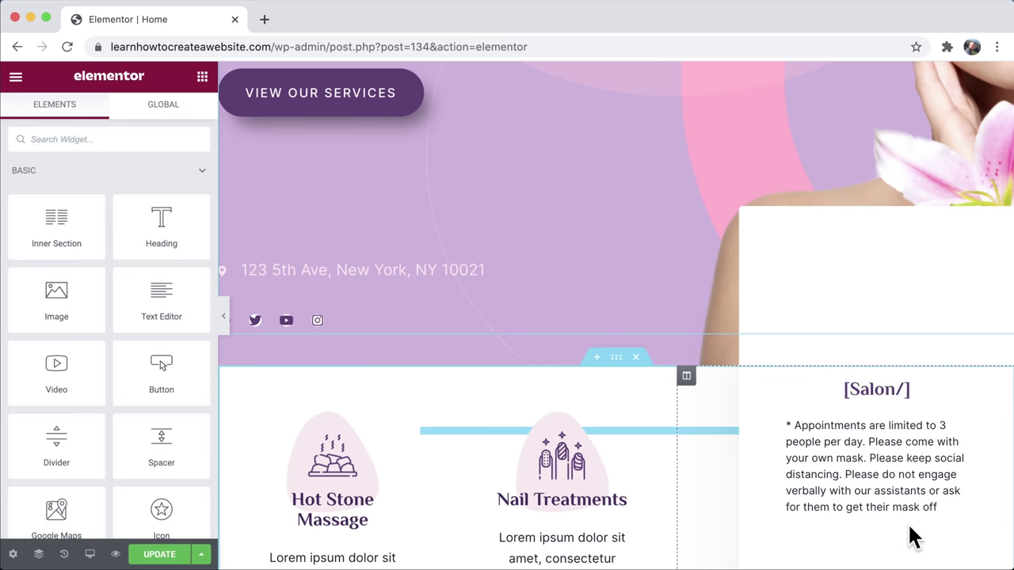
# - Set the [salon/] heading's Typography Transform to Normal and return to its Content settings
pyautogui.click(966, 388)
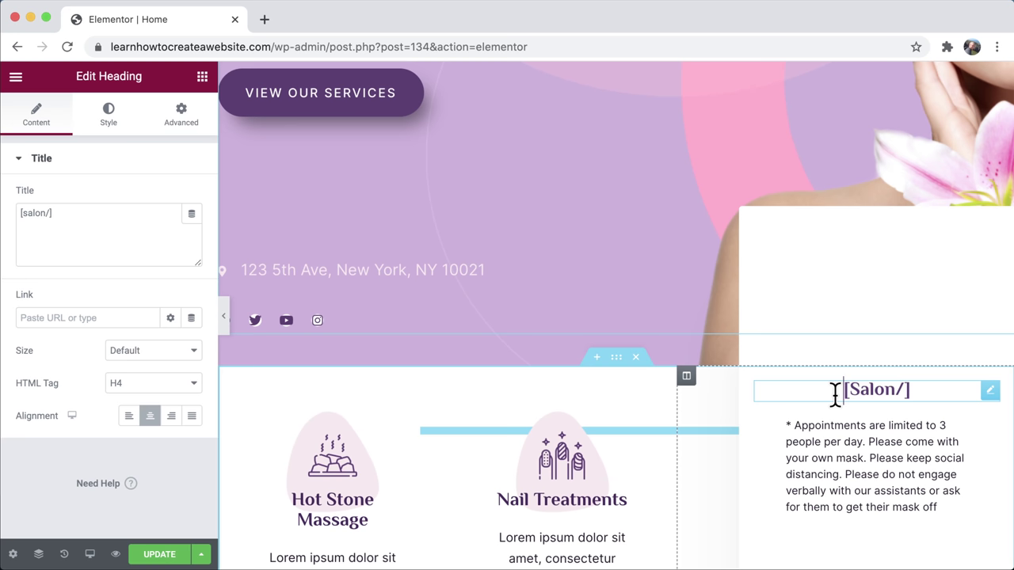
pyautogui.click(108, 116)
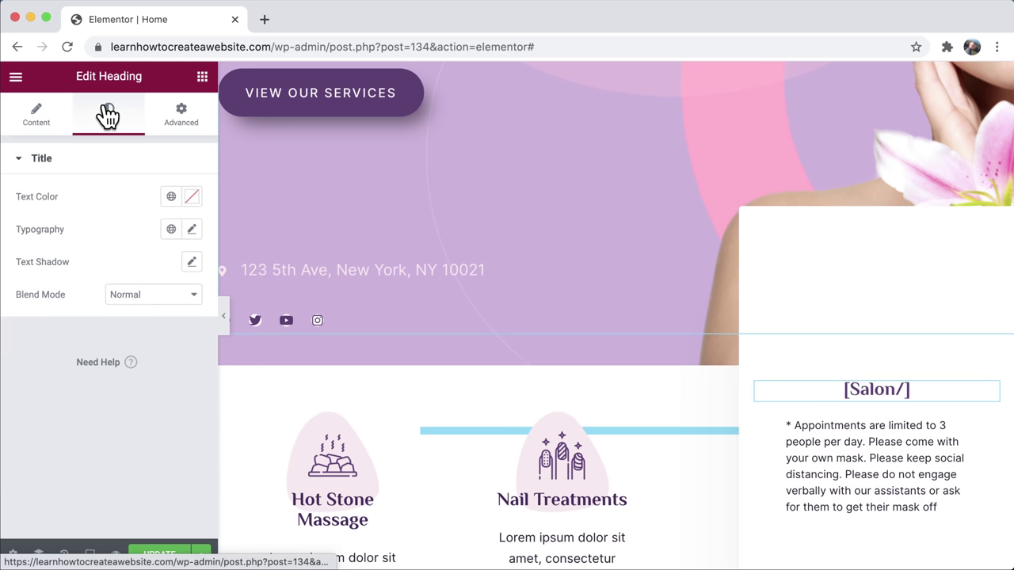
pyautogui.click(192, 229)
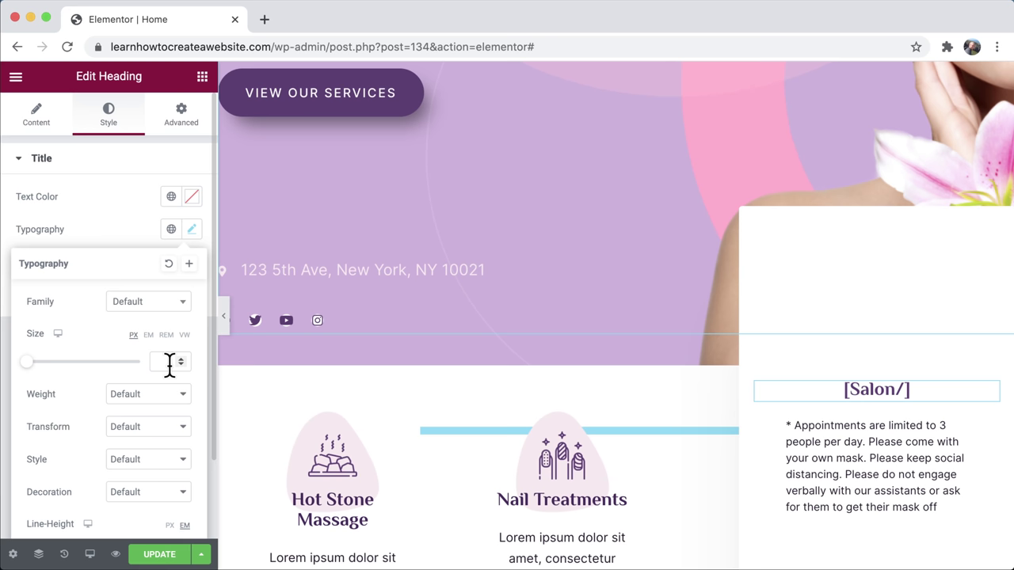
pyautogui.click(172, 439)
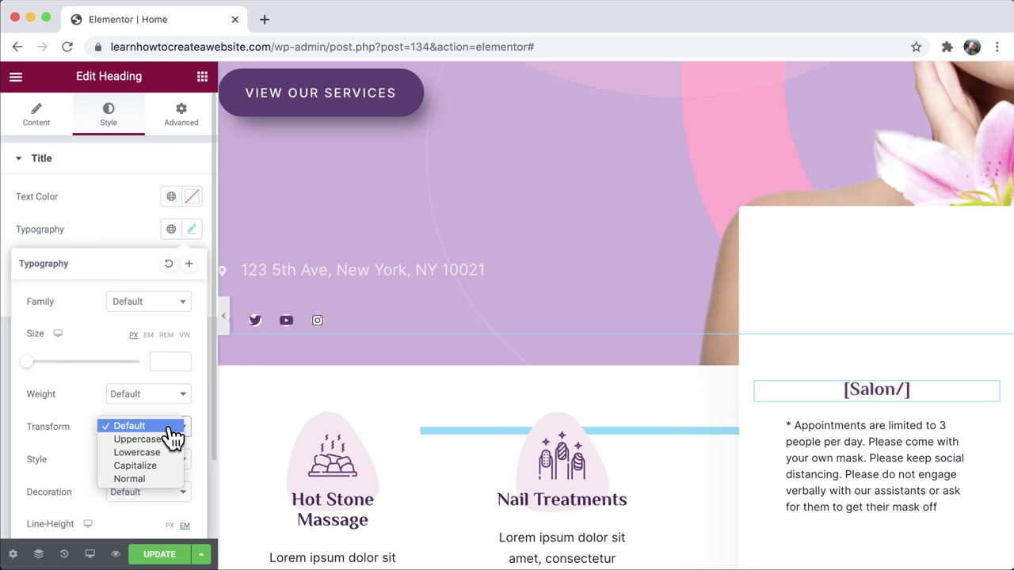
pyautogui.click(146, 480)
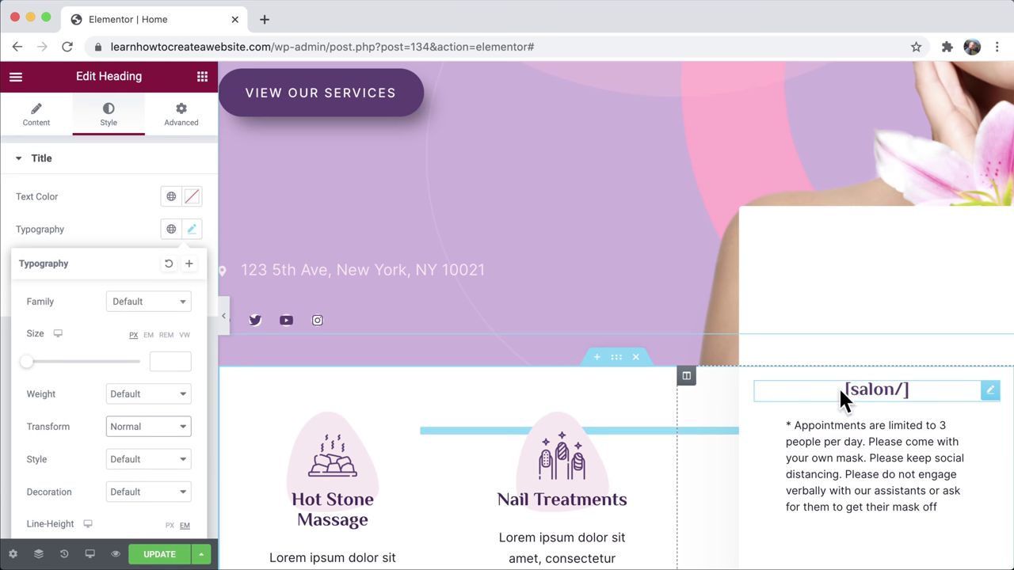
pyautogui.click(39, 122)
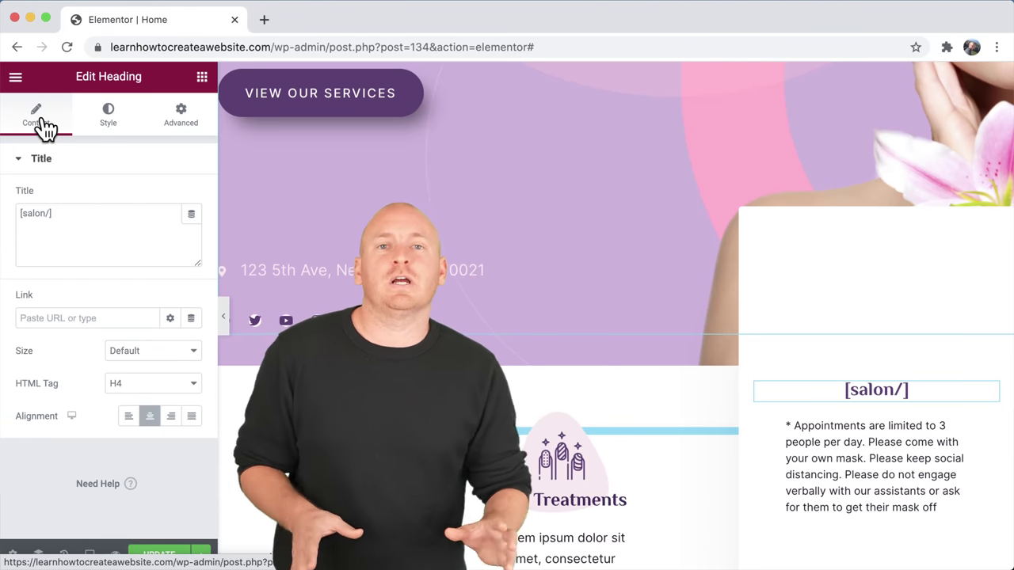
pyautogui.scroll(-1, 272, 380)
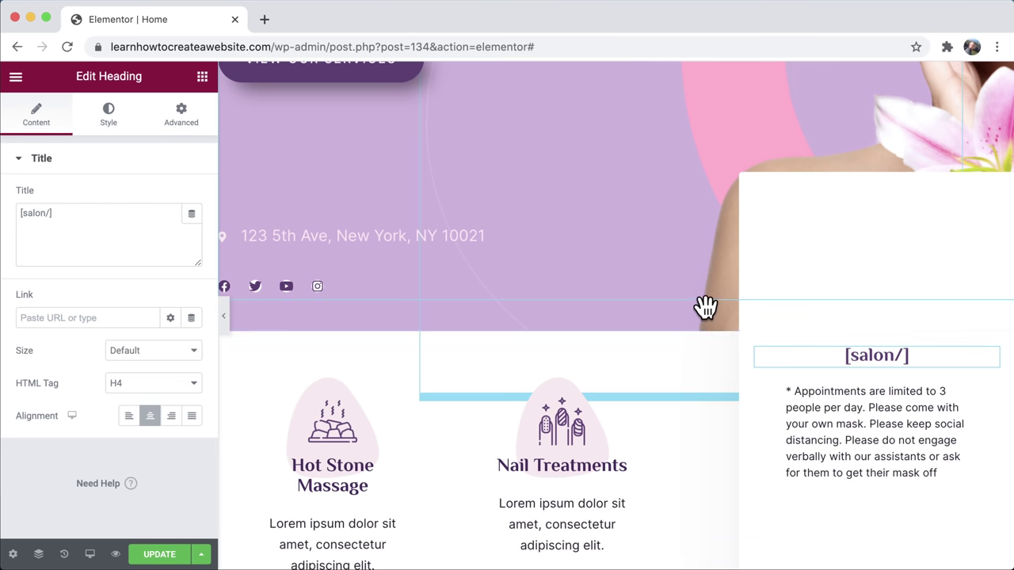
pyautogui.moveTo(273, 47); pyautogui.dragTo(587, 53)
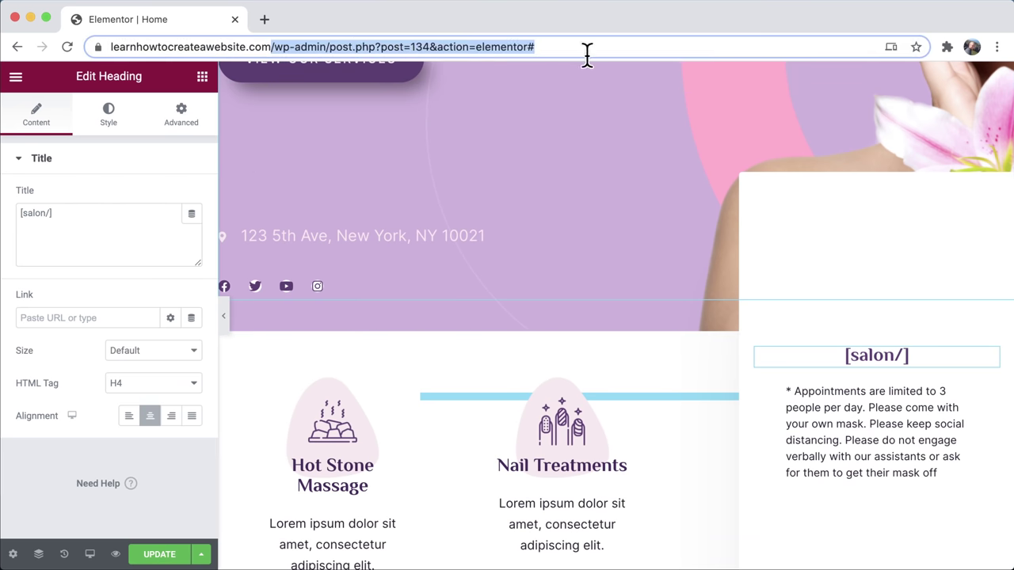
# - Leave the Elementor editor for the live home page, confirming with Leave
pyautogui.press('BackSpace')
pyautogui.press('Return')
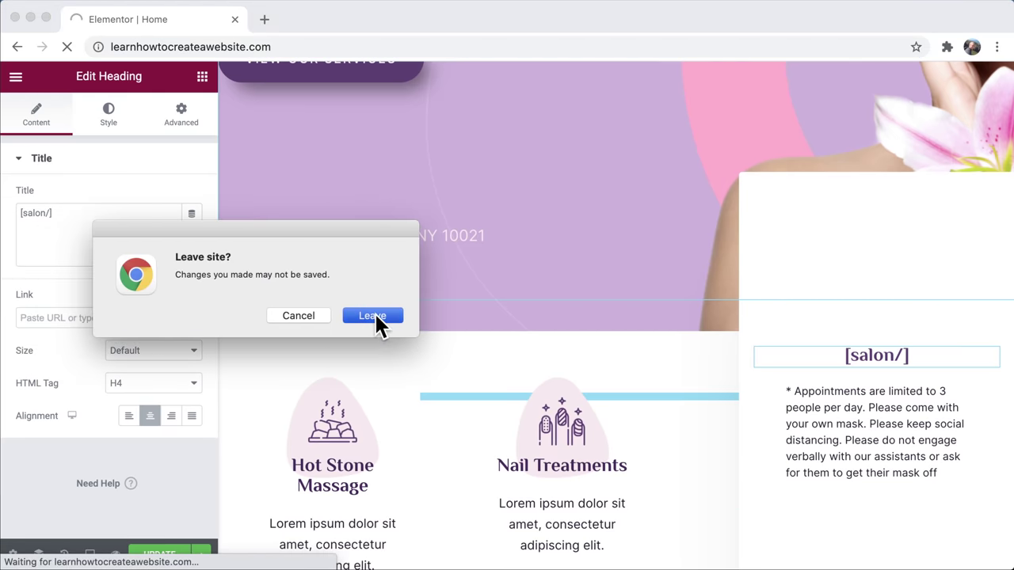
pyautogui.click(374, 314)
pyautogui.scroll(-9, 376, 315)
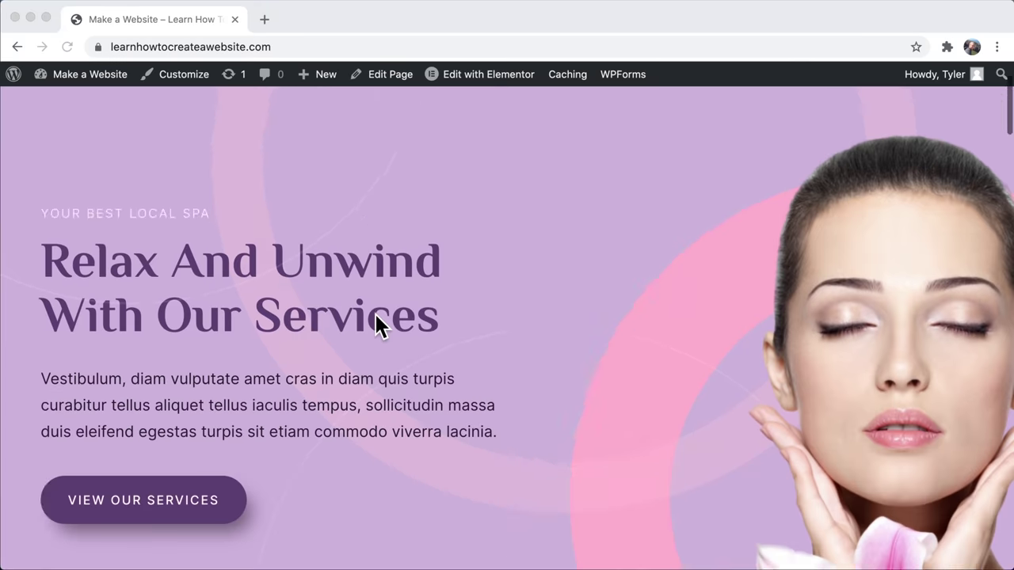
pyautogui.scroll(-1, 375, 323)
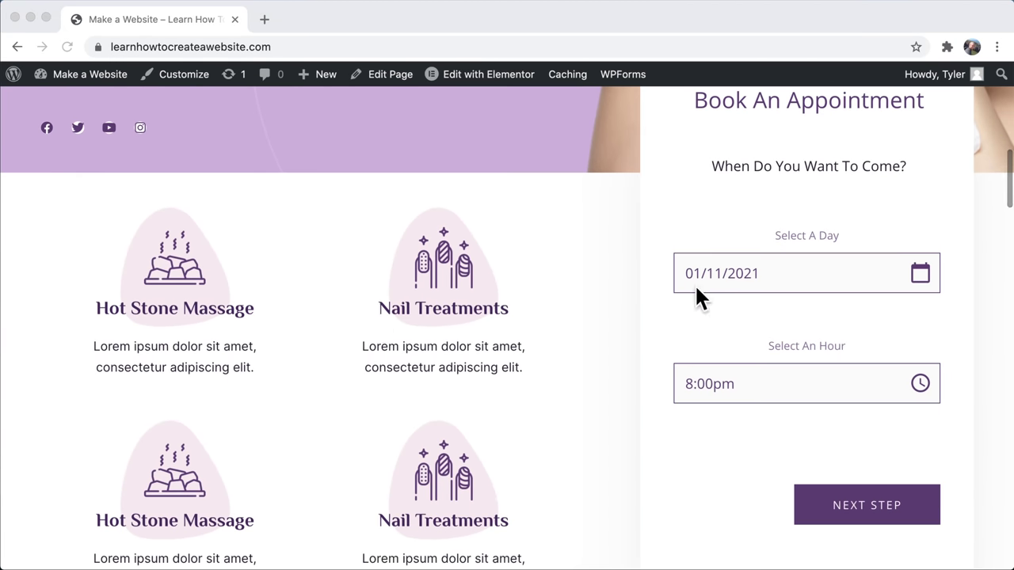
# - Book the appointment for 01/13/2021 at 1:00pm and advance to the services step
pyautogui.click(796, 274)
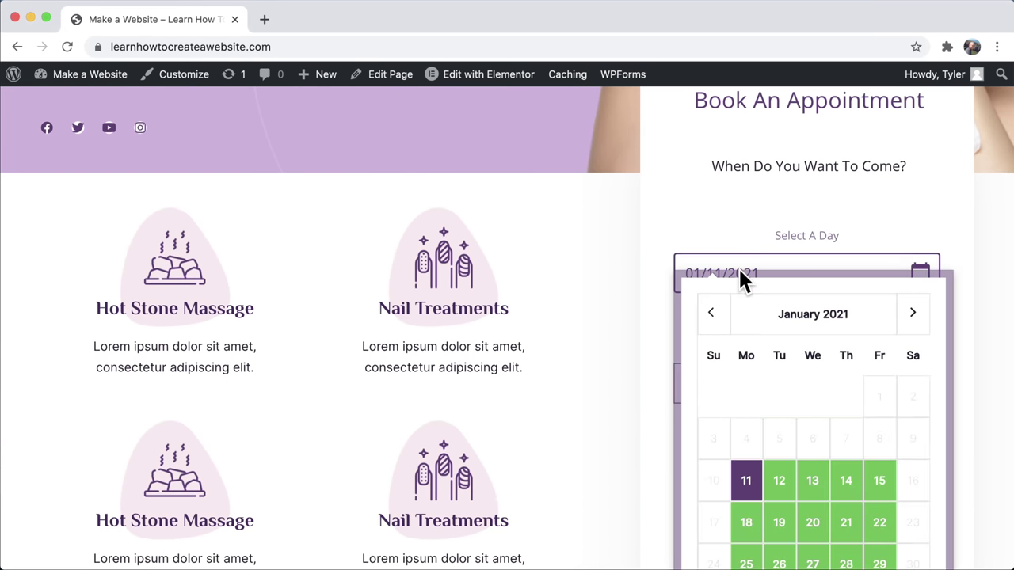
pyautogui.click(813, 486)
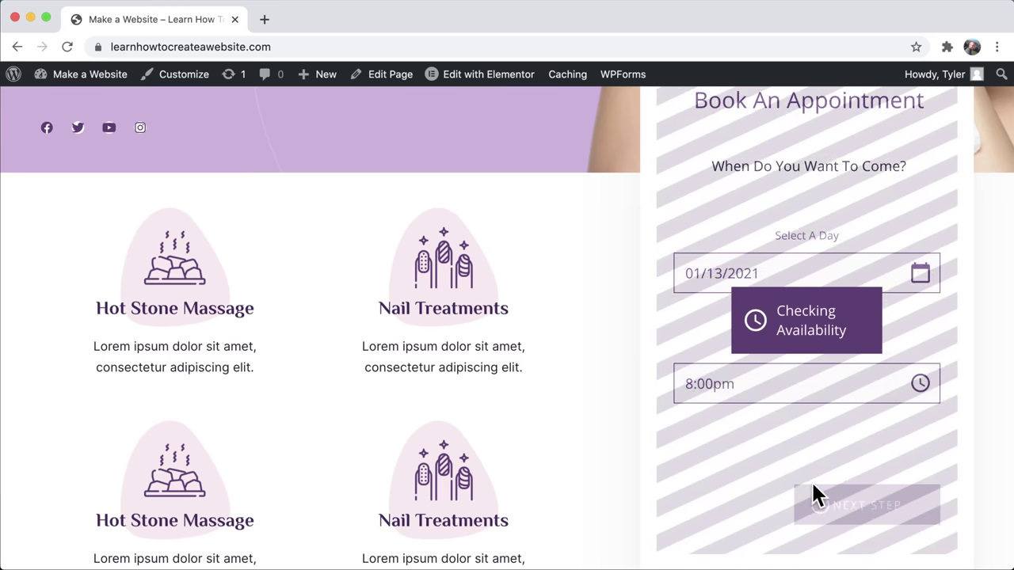
pyautogui.click(813, 383)
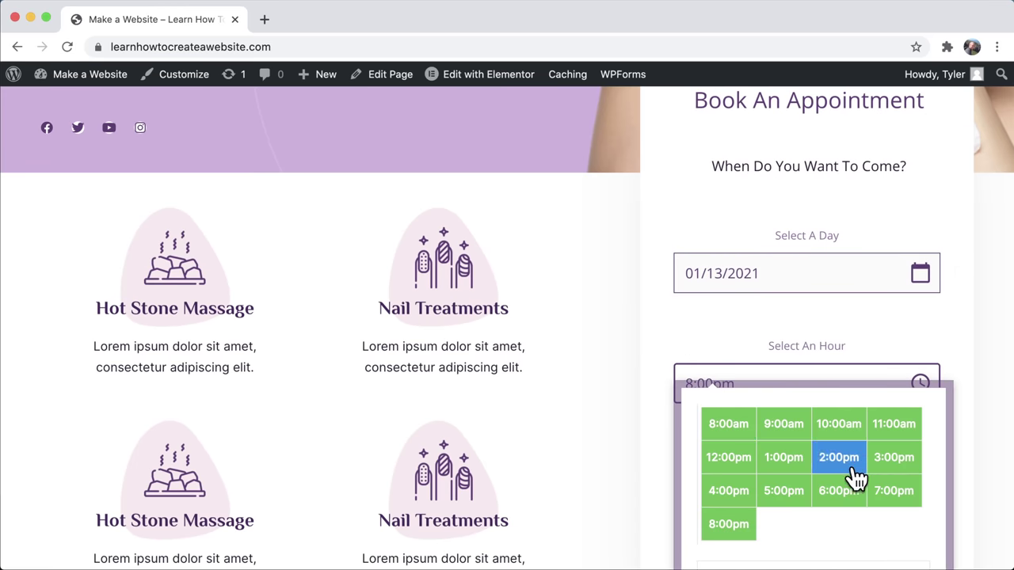
pyautogui.click(792, 459)
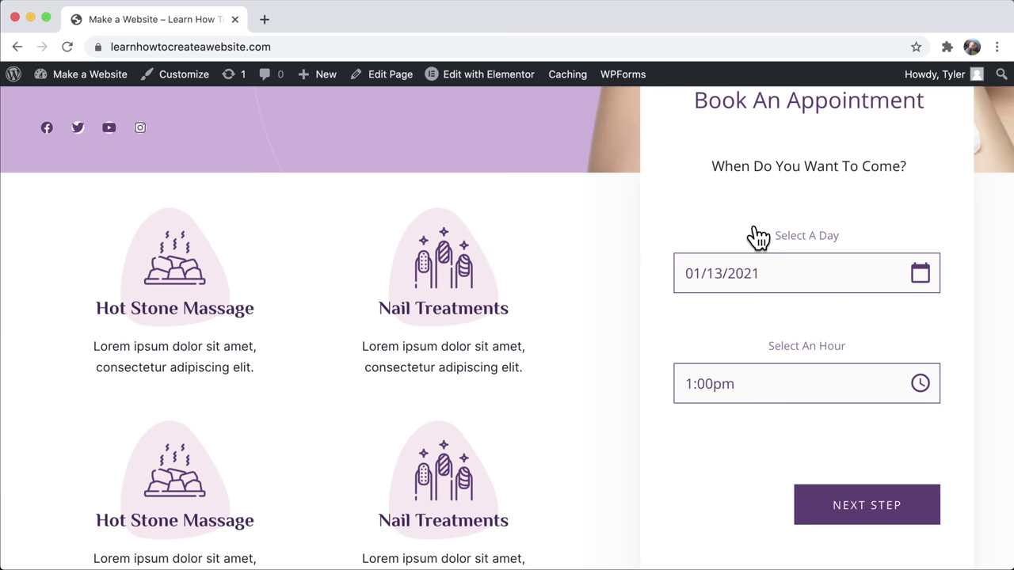
pyautogui.scroll(-2, 803, 321)
pyautogui.click(860, 459)
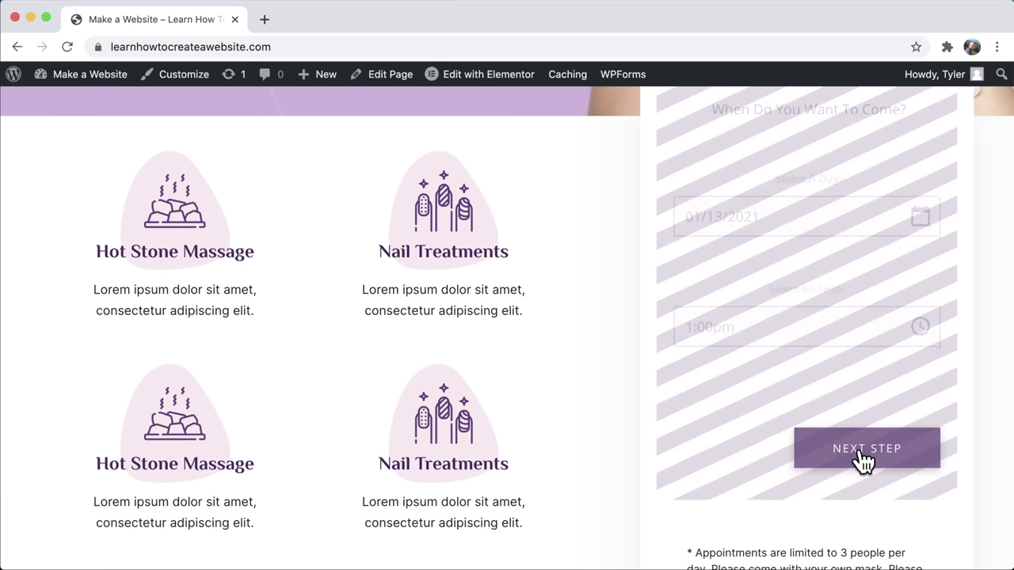
# - Choose Hot Stone Massage and advance the booking form to the Checkout step
pyautogui.scroll(-5, 863, 462)
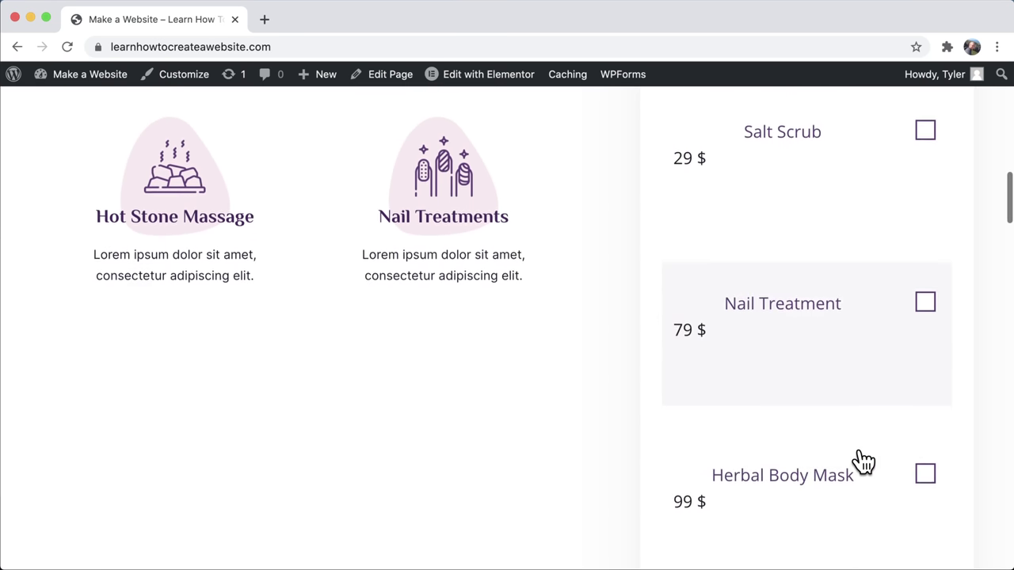
pyautogui.scroll(5, 864, 461)
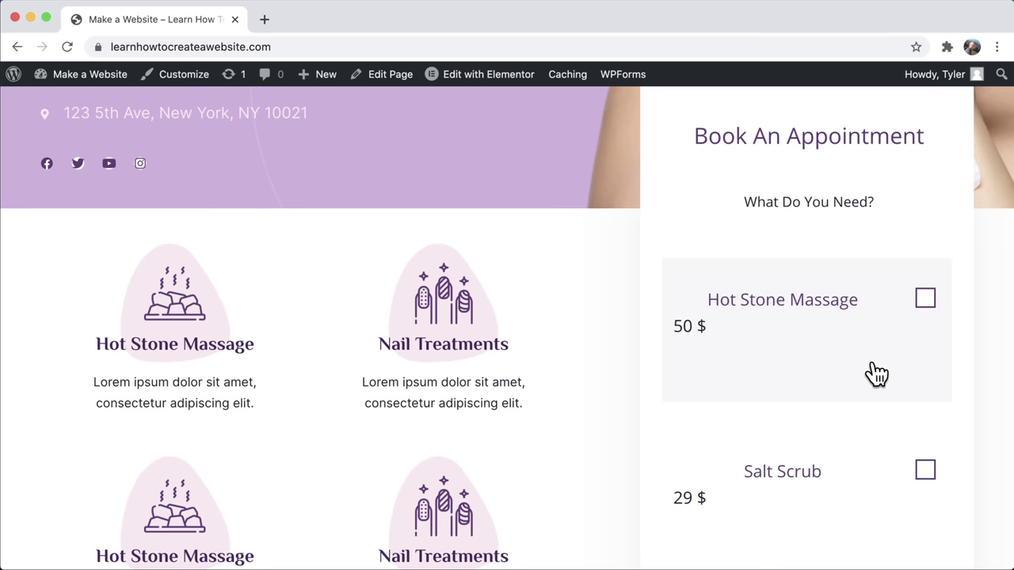
pyautogui.click(926, 300)
pyautogui.scroll(-6, 927, 315)
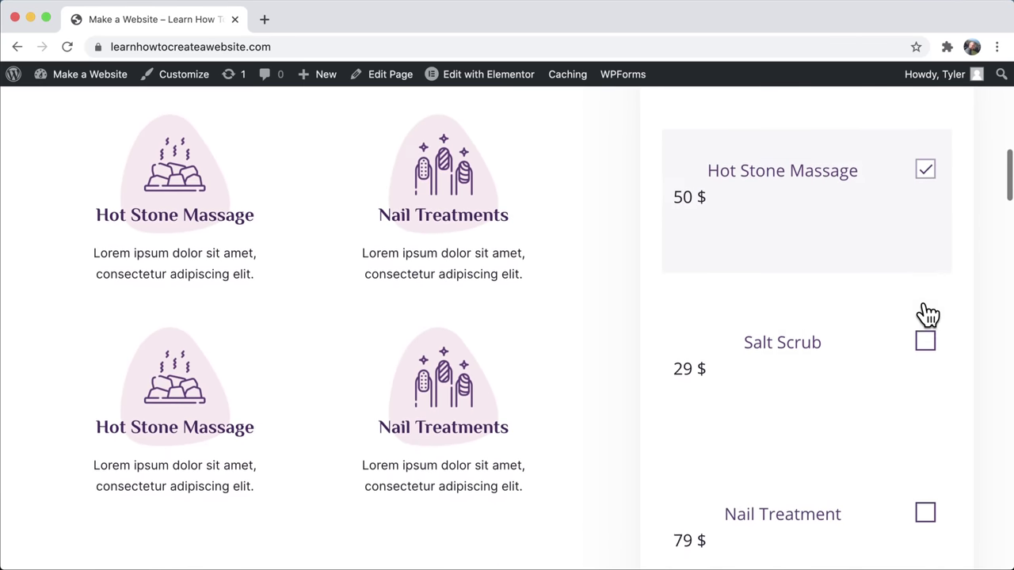
pyautogui.scroll(-2, 927, 314)
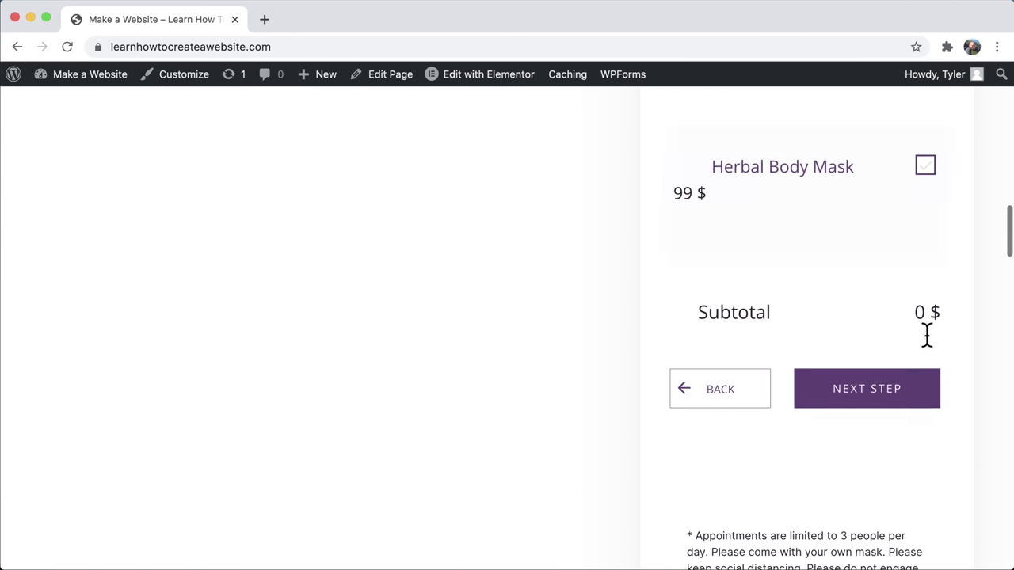
pyautogui.click(893, 396)
pyautogui.click(781, 259)
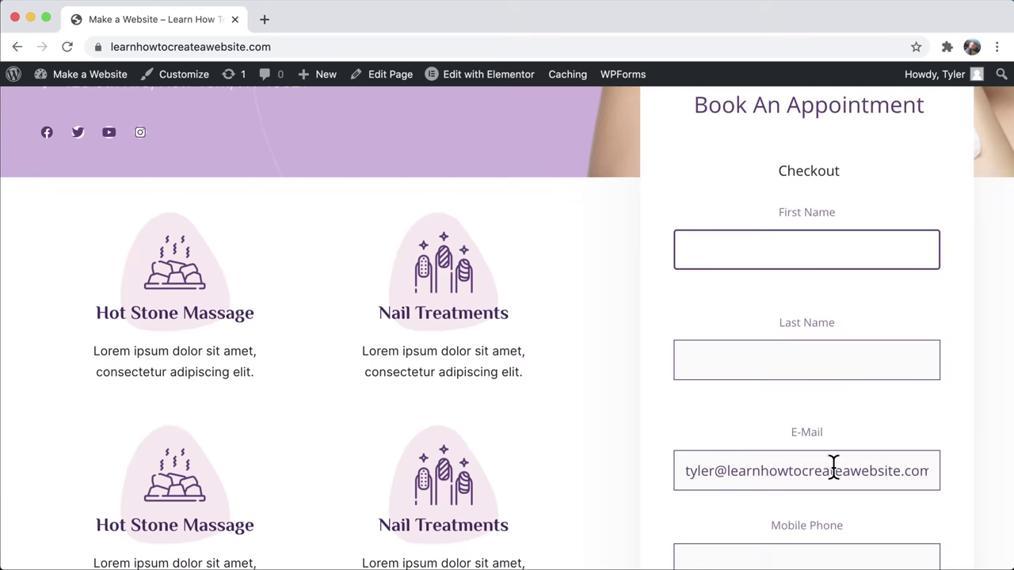
pyautogui.scroll(-3, 833, 467)
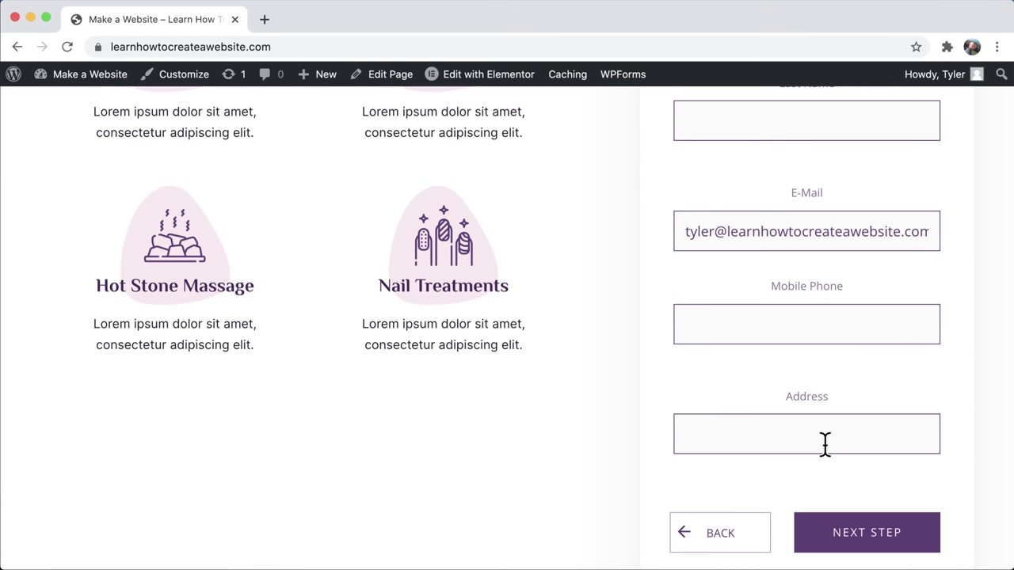
pyautogui.scroll(3, 824, 261)
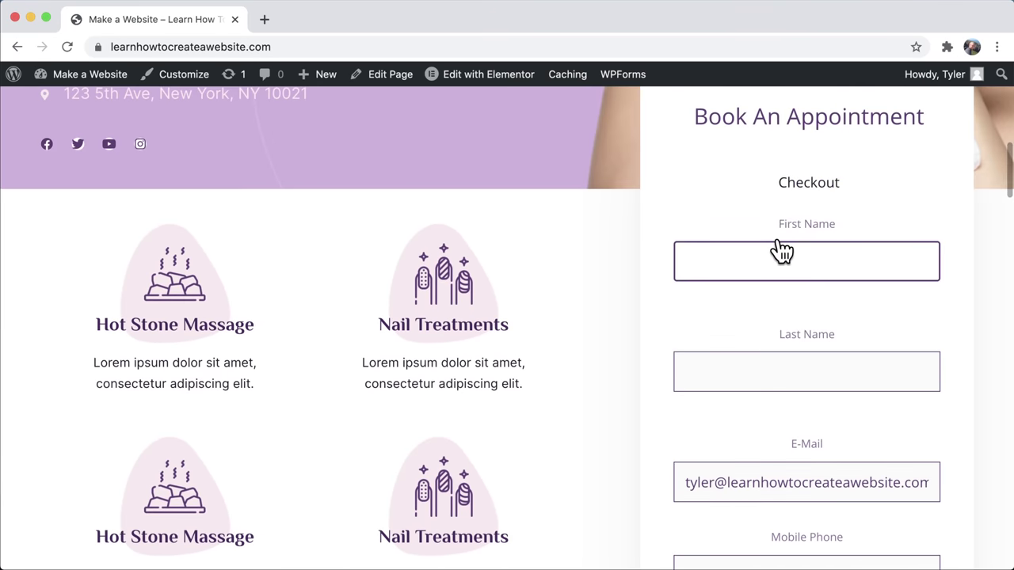
pyautogui.scroll(-4, 869, 453)
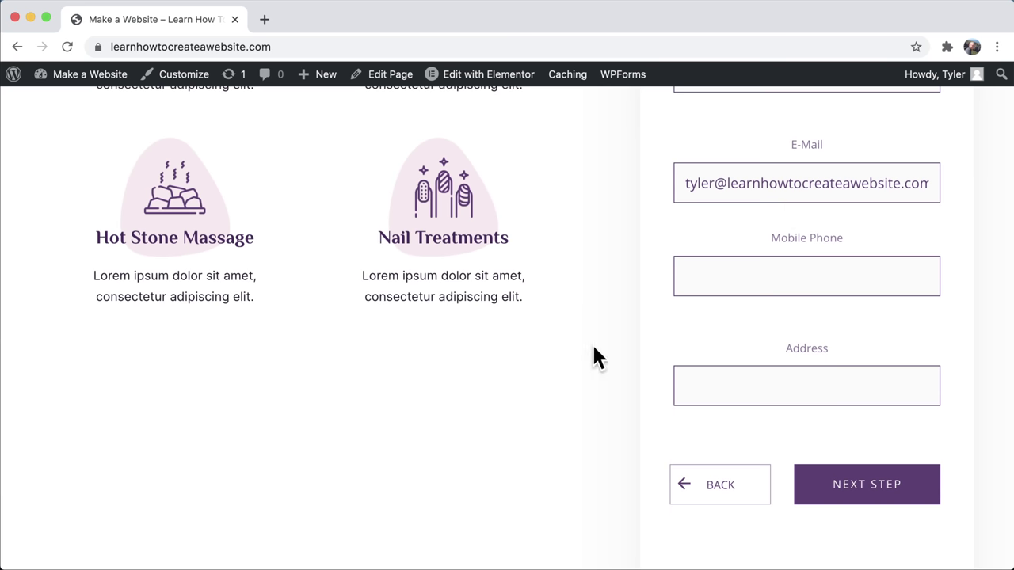
# - Go to the Salon booking settings' Checkout tab from the dashboard
pyautogui.moveTo(79, 79)
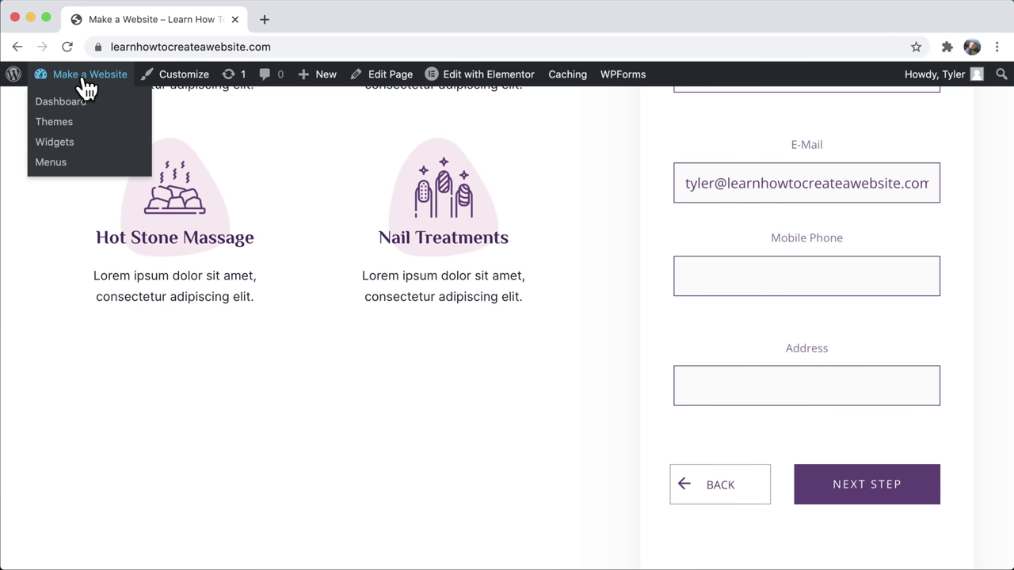
pyautogui.click(78, 103)
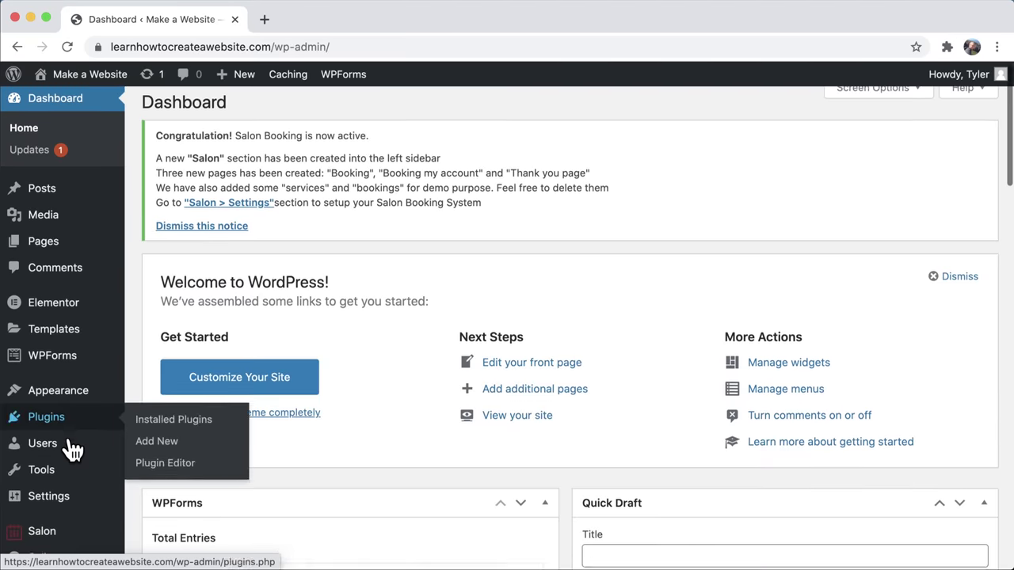
pyautogui.scroll(-2, 56, 507)
pyautogui.moveTo(57, 523)
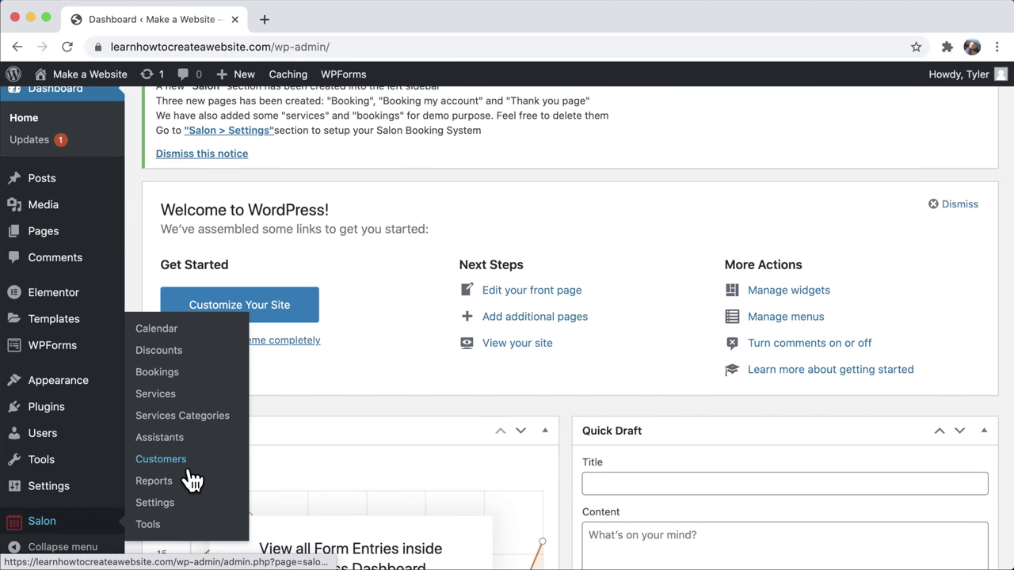
pyautogui.click(169, 503)
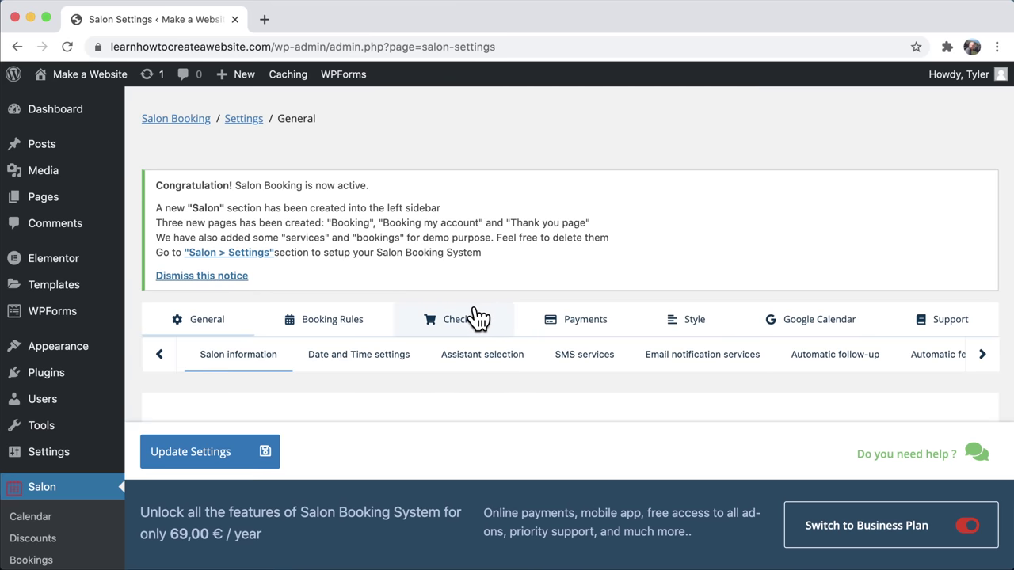
pyautogui.click(478, 319)
# - Review the checkout options and save them with Update Settings
pyautogui.scroll(-8, 478, 319)
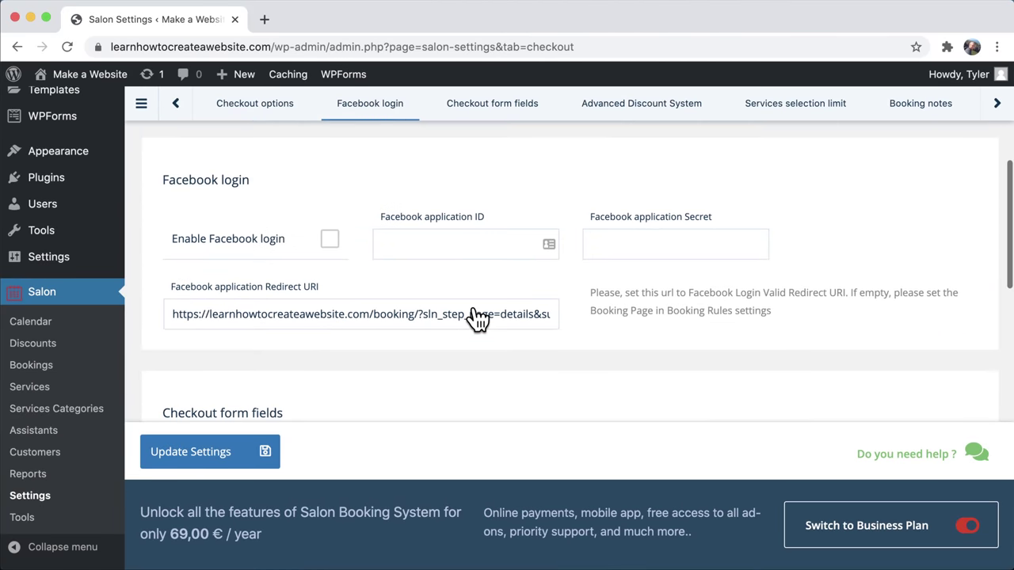
pyautogui.scroll(-5, 477, 320)
pyautogui.scroll(2, 476, 317)
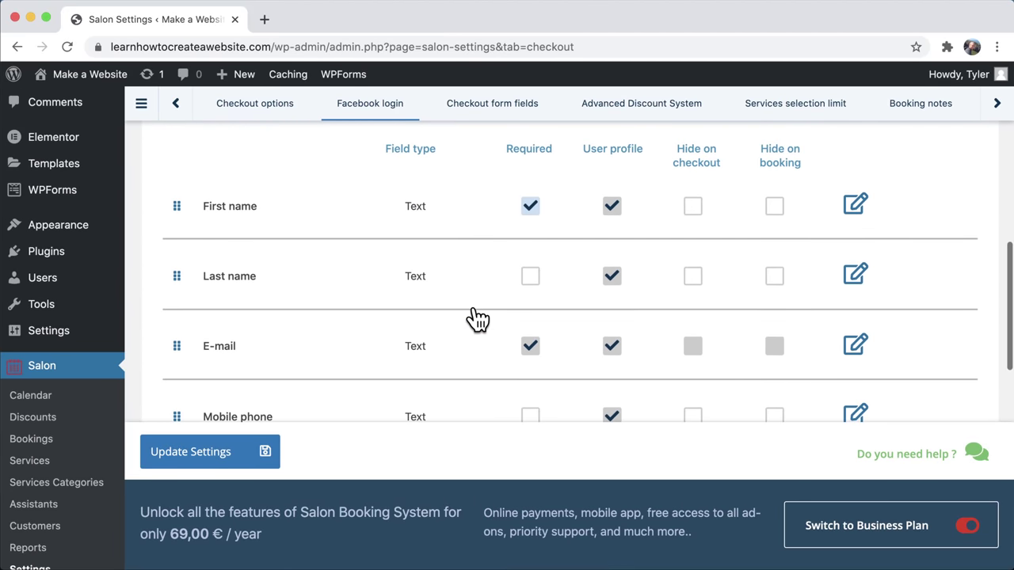
pyautogui.scroll(3, 511, 287)
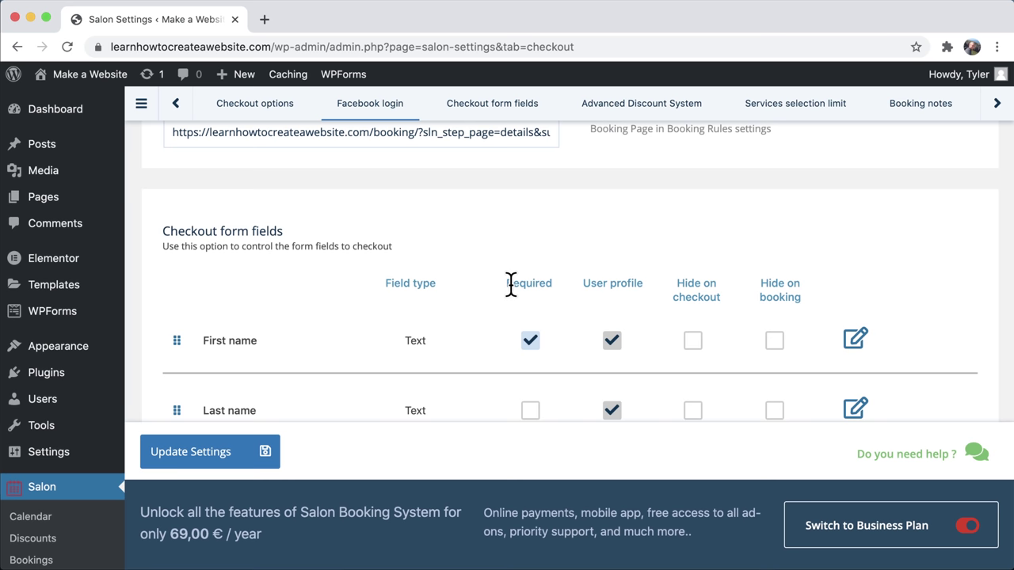
pyautogui.scroll(-2, 511, 287)
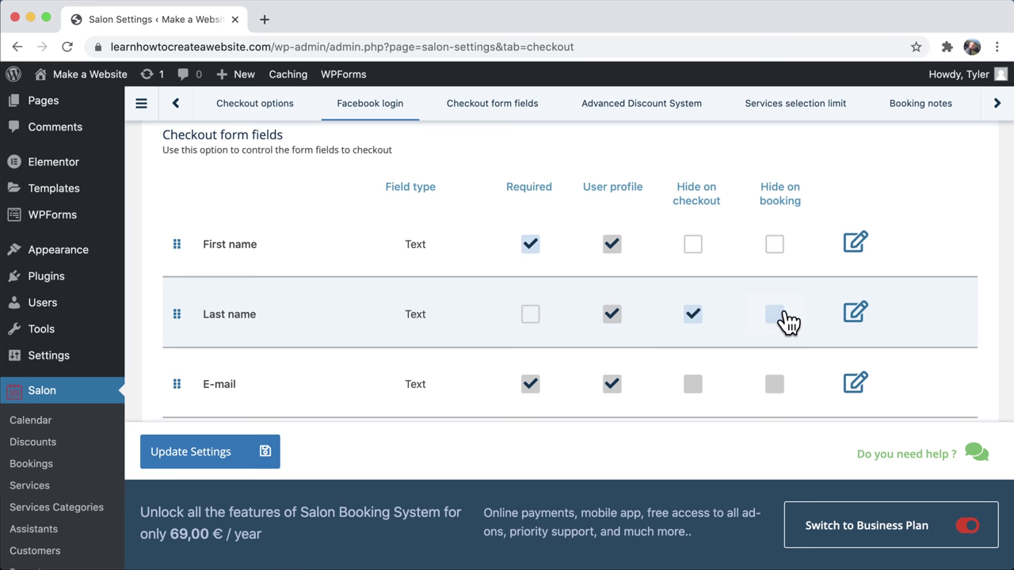
pyautogui.scroll(-2, 780, 321)
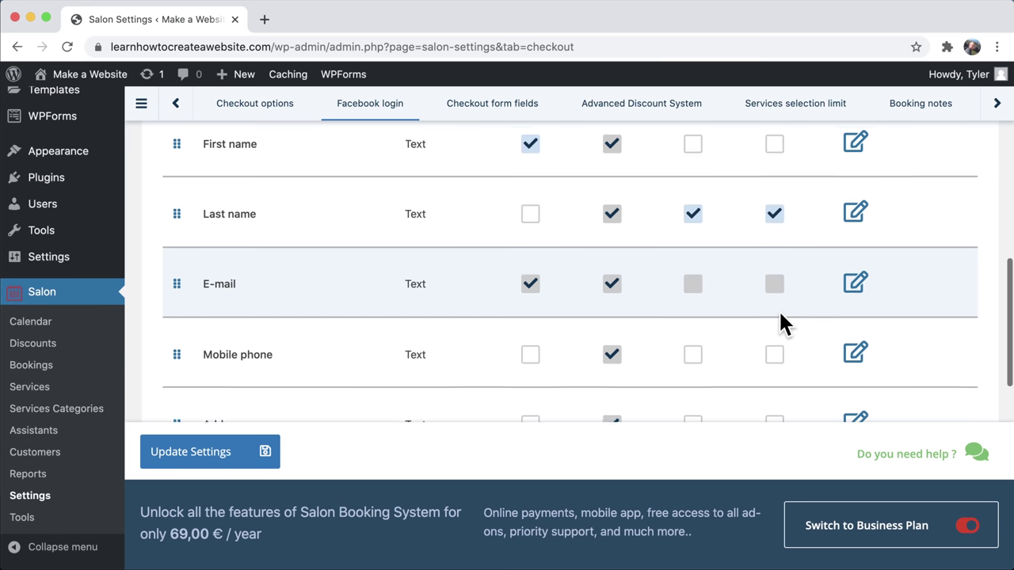
pyautogui.scroll(-2, 766, 288)
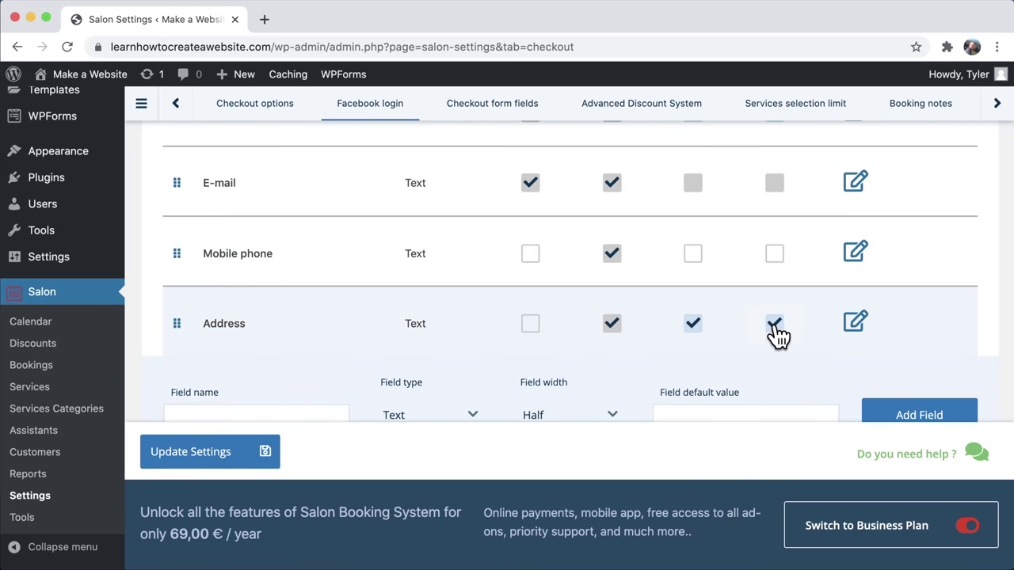
pyautogui.scroll(-2, 778, 337)
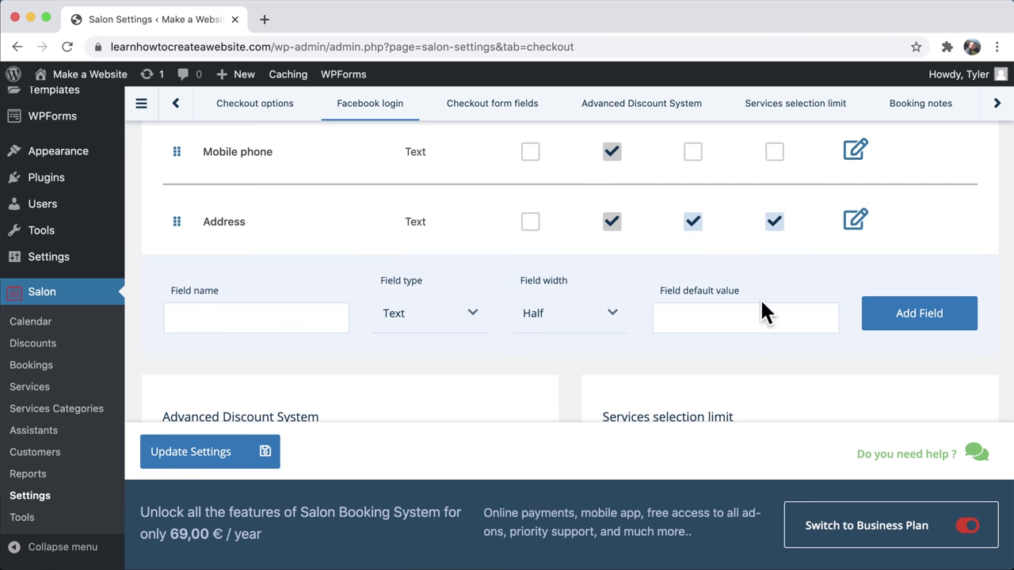
pyautogui.scroll(-5, 383, 333)
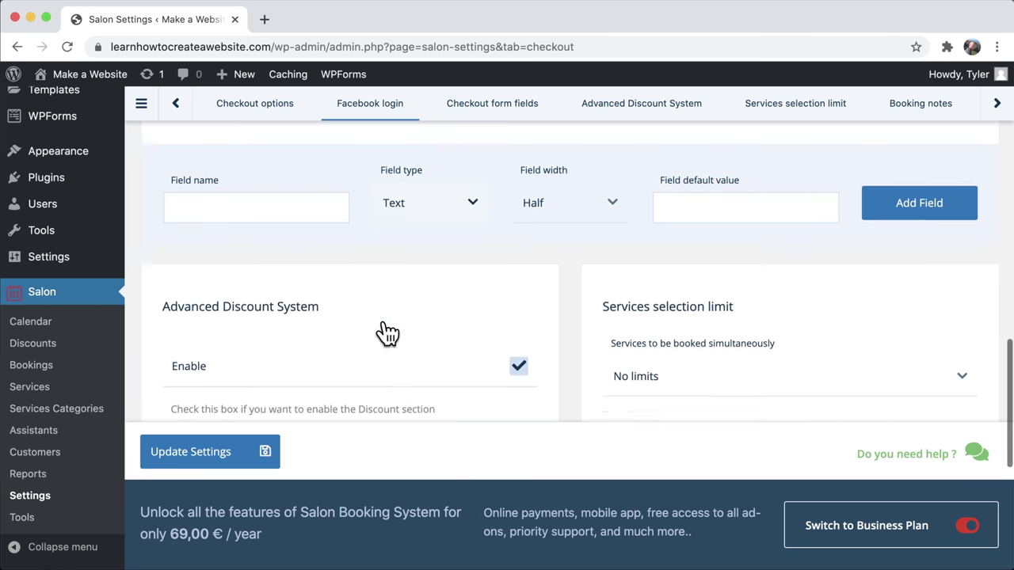
pyautogui.click(204, 462)
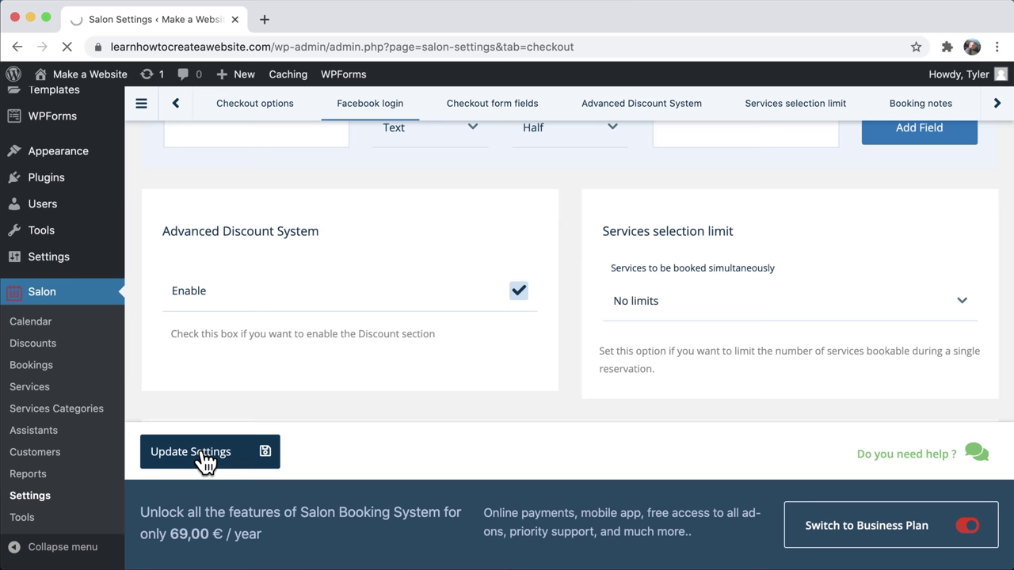
pyautogui.moveTo(63, 74)
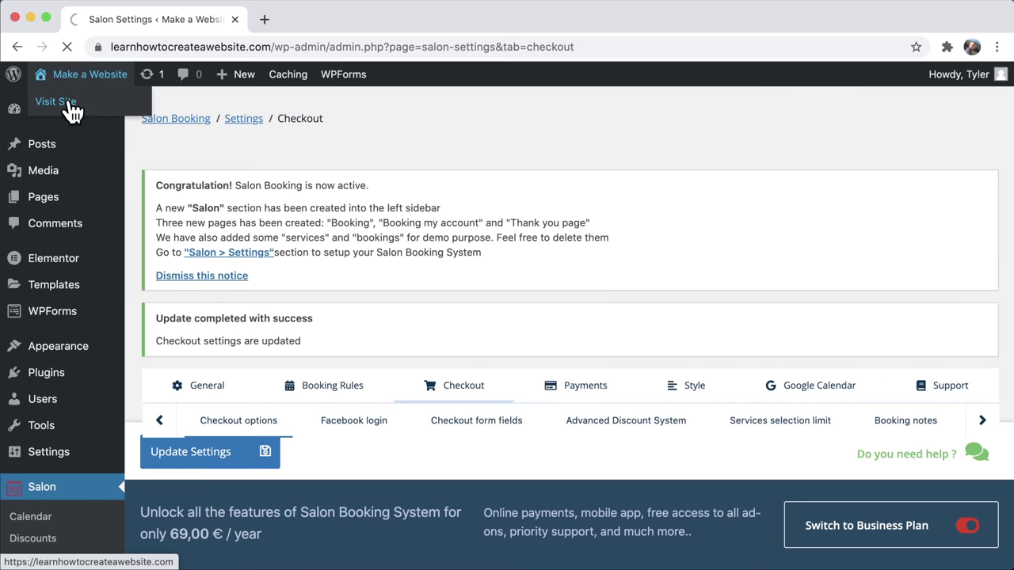
# - Advance the booking form past date, time and service to checkout
pyautogui.scroll(-5, 588, 390)
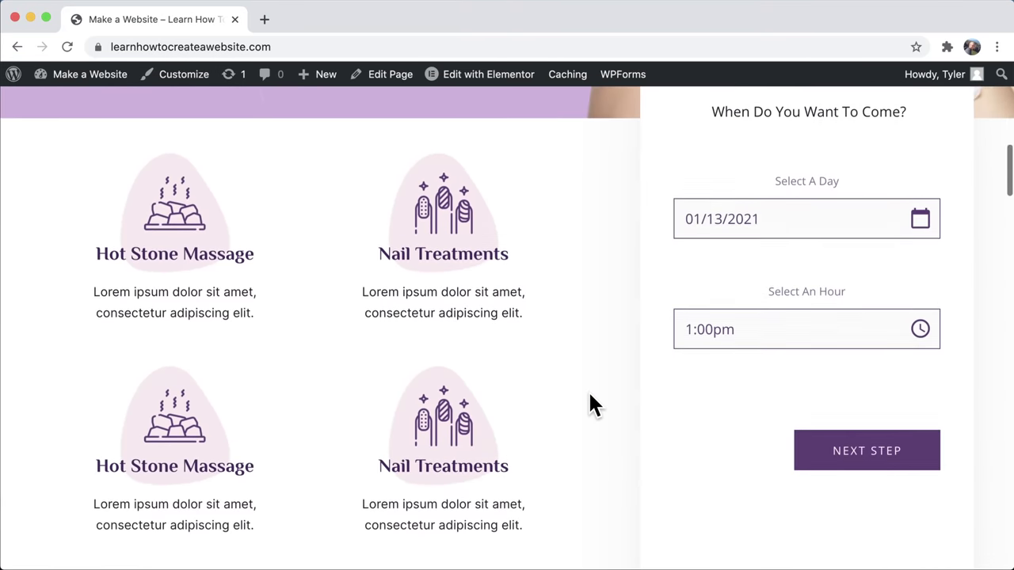
pyautogui.scroll(2, 588, 390)
pyautogui.scroll(-2, 815, 431)
pyautogui.click(867, 492)
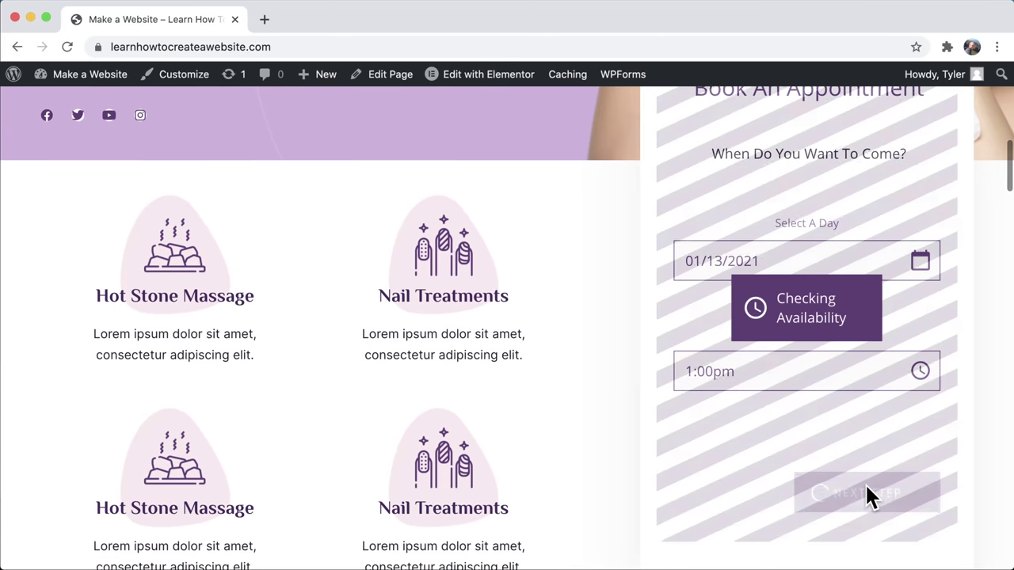
pyautogui.scroll(-7, 901, 301)
pyautogui.scroll(-4, 901, 301)
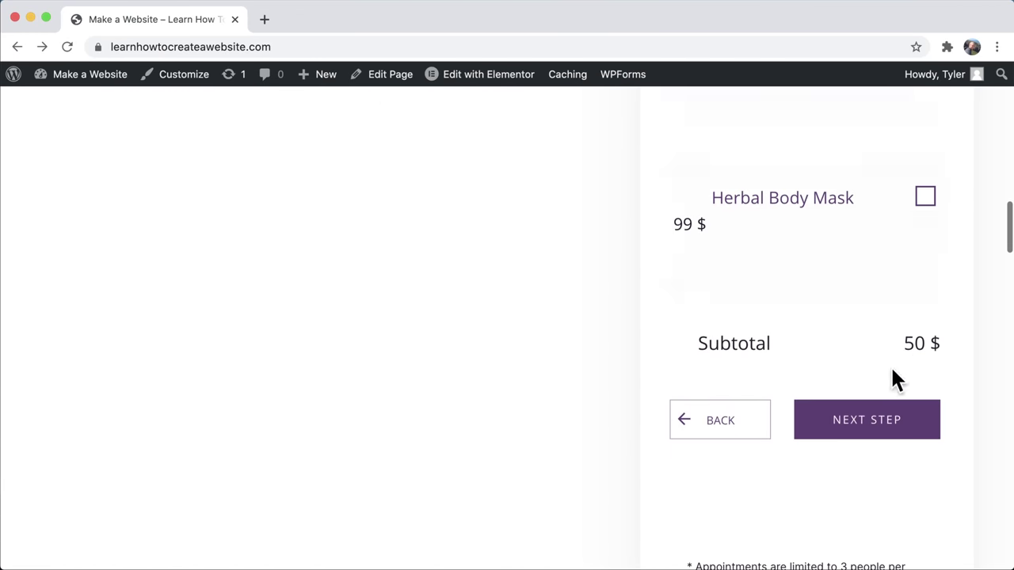
pyautogui.click(871, 422)
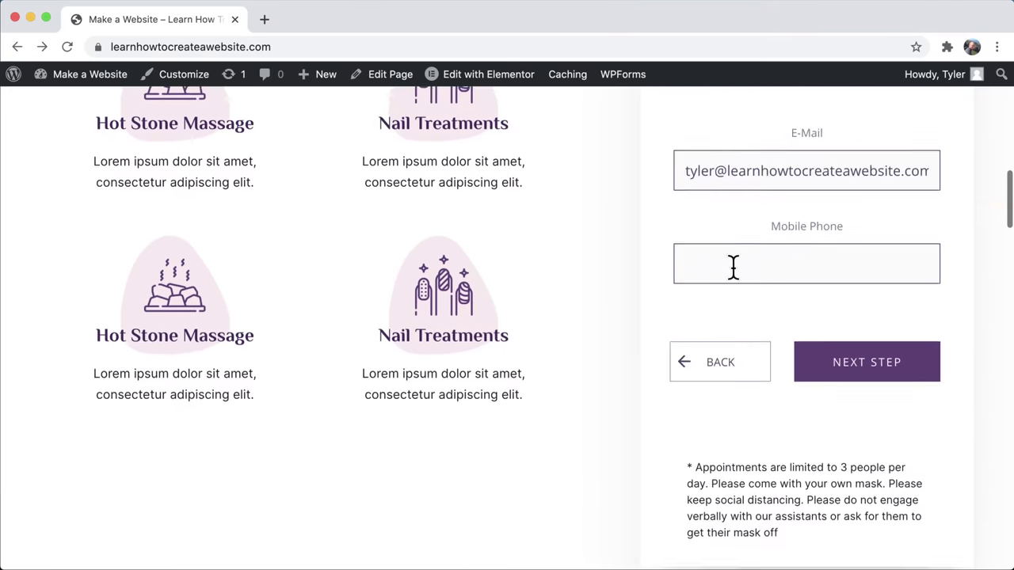
# - Fill in the customer's first name, e-mail and mobile phone, and submit the details
pyautogui.scroll(3, 732, 267)
pyautogui.click(790, 255)
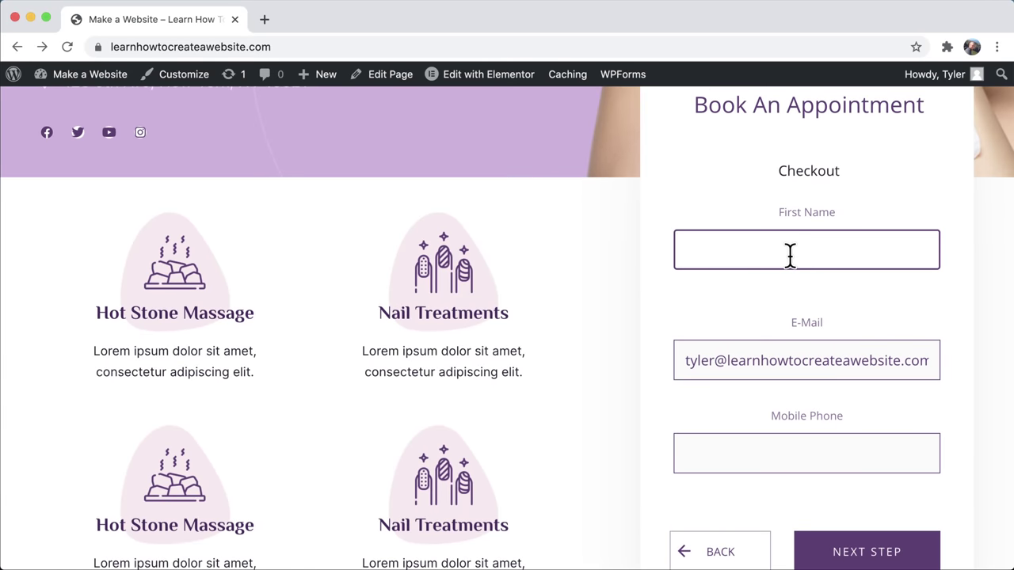
pyautogui.write('Tyler')
pyautogui.press('Tab')
pyautogui.press('Tab')
pyautogui.write('13109')
pyautogui.scroll(-3, 872, 448)
pyautogui.click(872, 448)
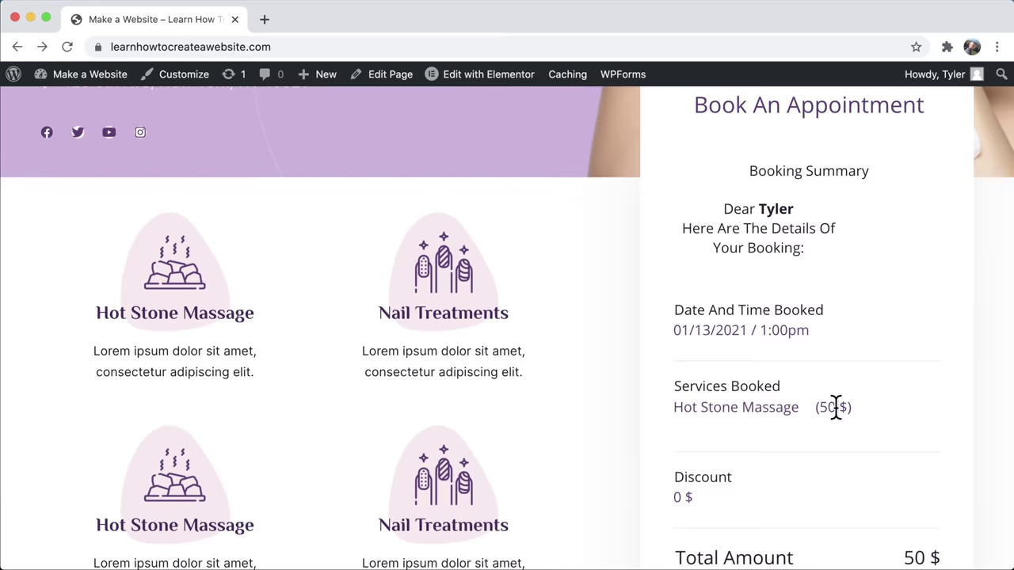
# - Add the message 'See you' and finalise the booking, then check the booking number
pyautogui.scroll(2, 833, 408)
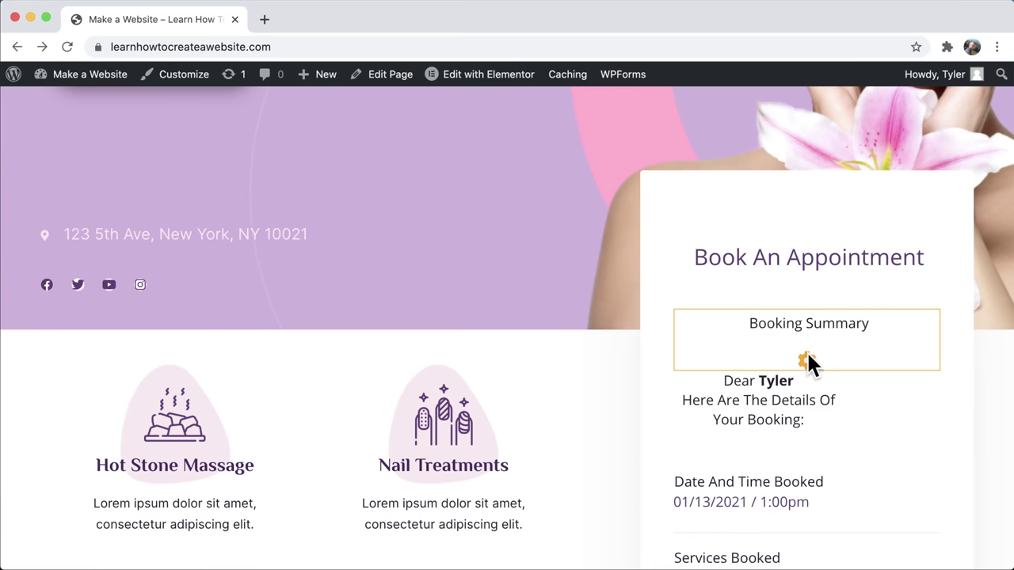
pyautogui.scroll(-10, 862, 356)
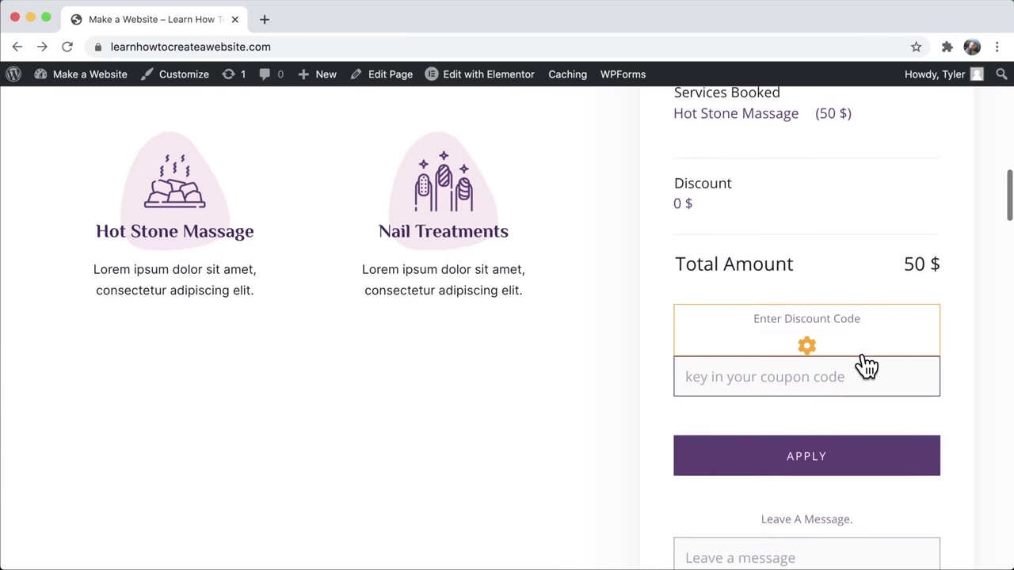
pyautogui.scroll(-5, 812, 381)
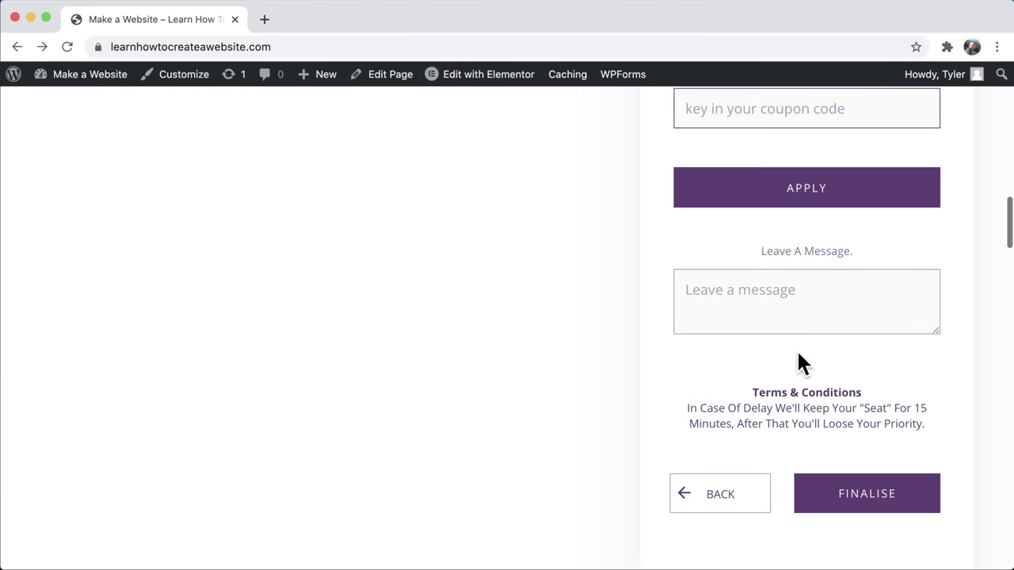
pyautogui.click(789, 302)
pyautogui.write('See you soon!')
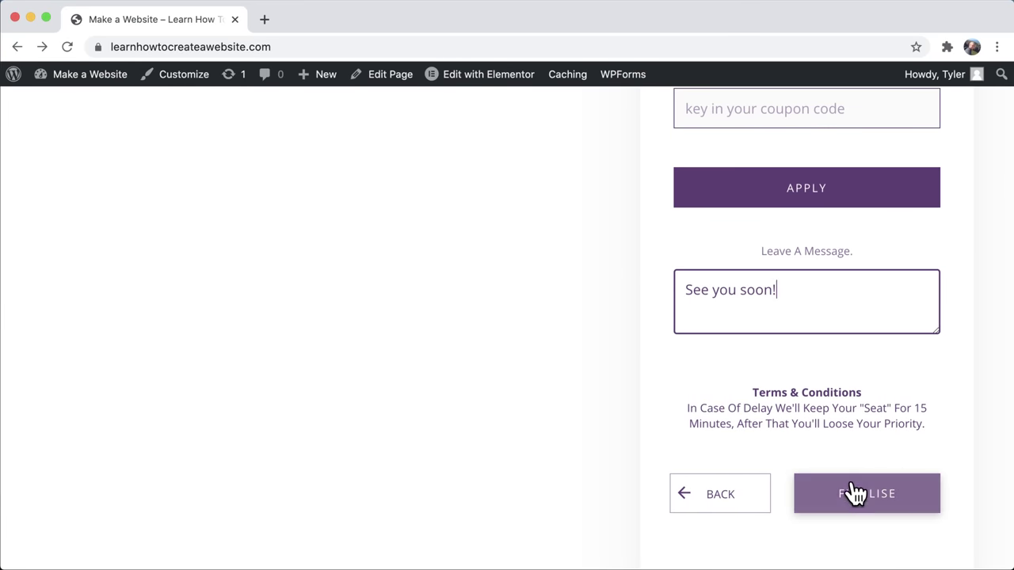
pyautogui.click(851, 493)
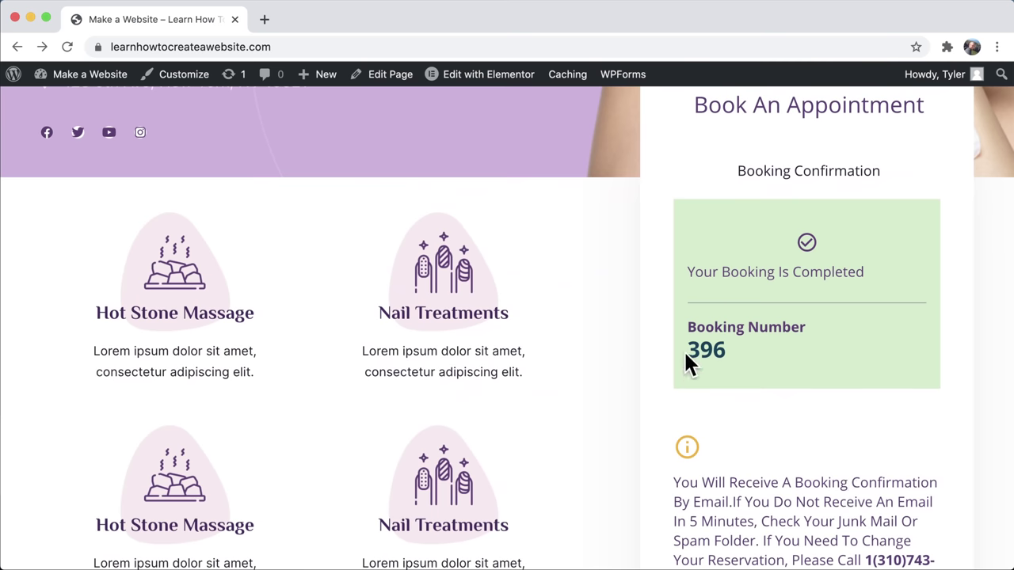
pyautogui.moveTo(686, 354); pyautogui.dragTo(750, 362)
pyautogui.click(716, 356)
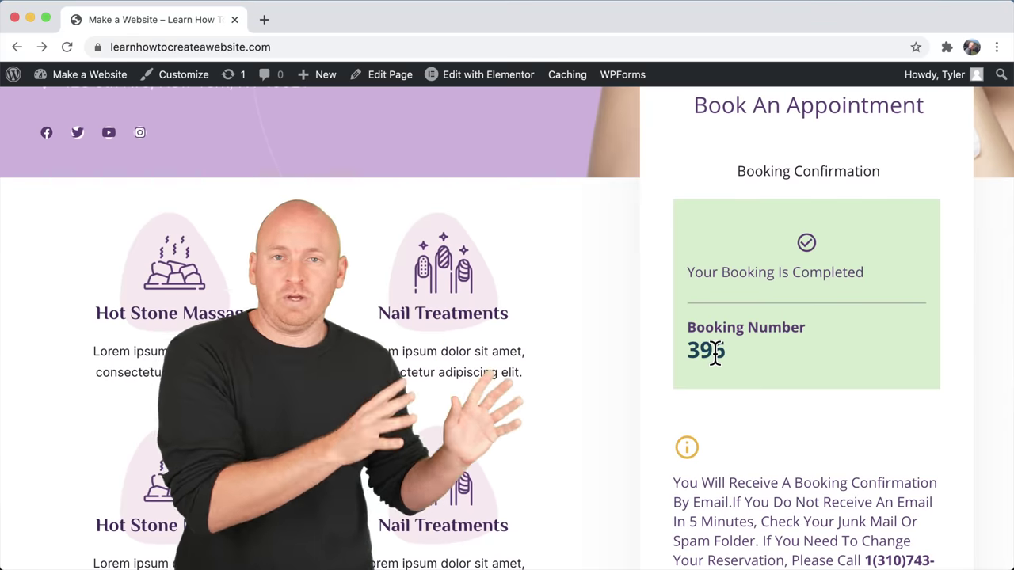
# - Check the Gmail booking notification's date, time and customer note, then close the Gmail tab
pyautogui.click(264, 19)
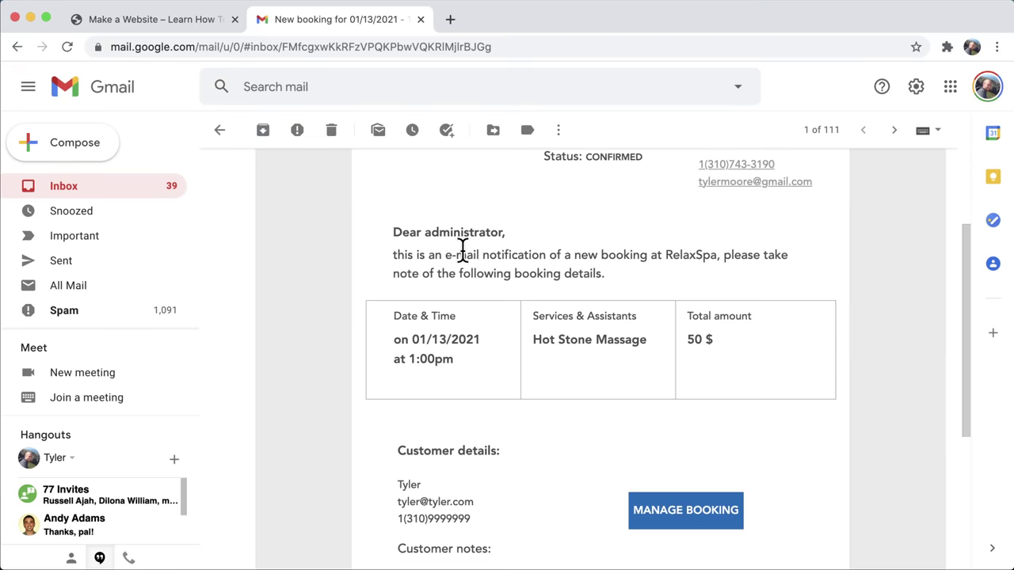
pyautogui.scroll(-2, 464, 249)
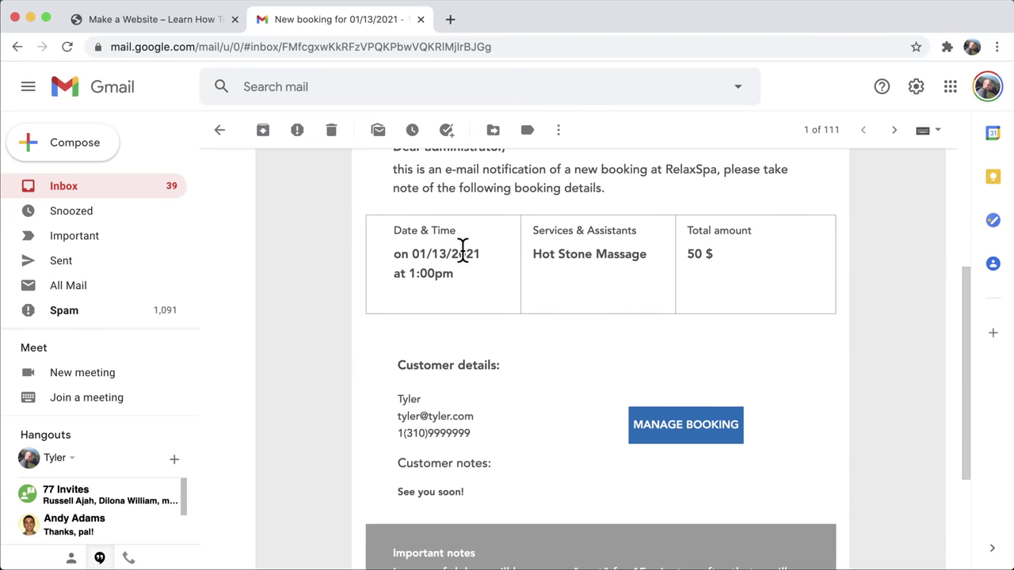
pyautogui.moveTo(396, 236); pyautogui.dragTo(473, 290)
pyautogui.click(471, 293)
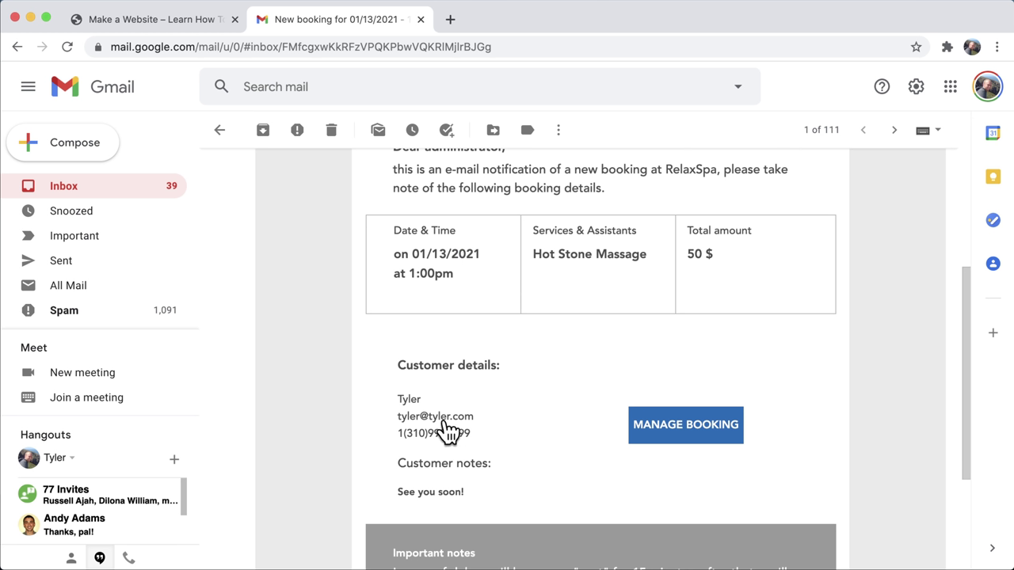
pyautogui.doubleClick(426, 492)
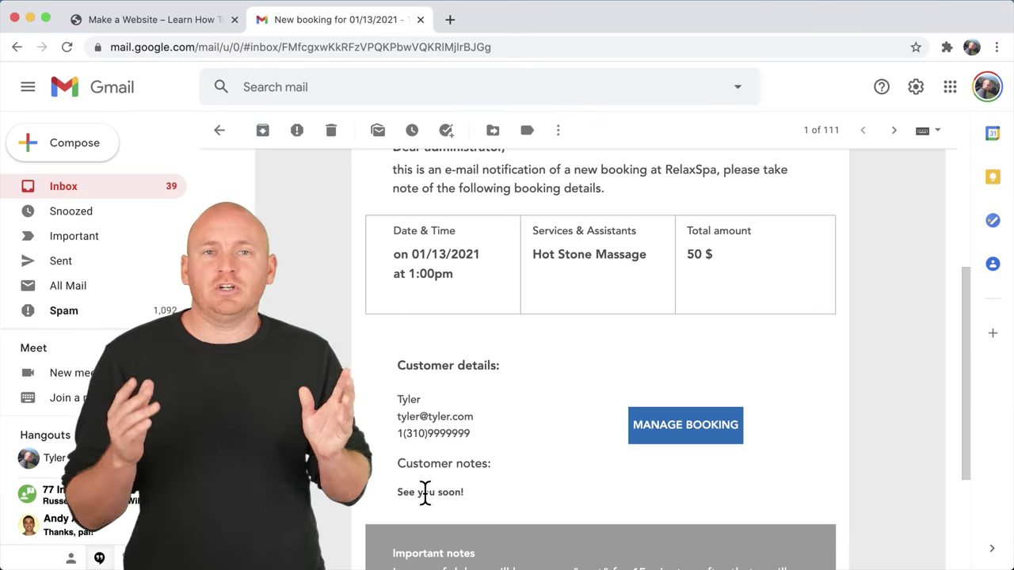
pyautogui.click(420, 19)
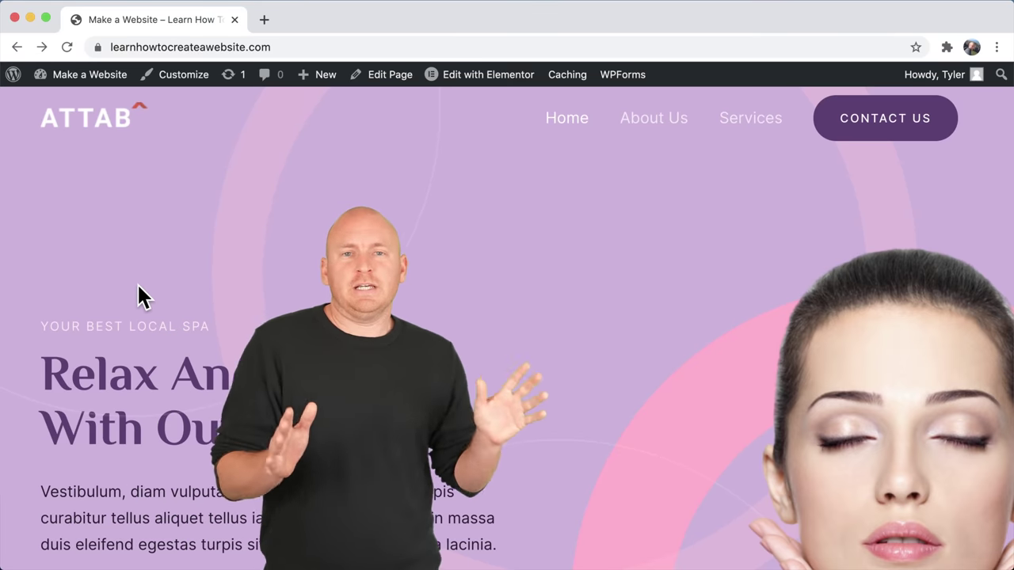
# - Scroll through the front-end booking form, then open the Customizer from the admin bar
pyautogui.scroll(-10, 137, 282)
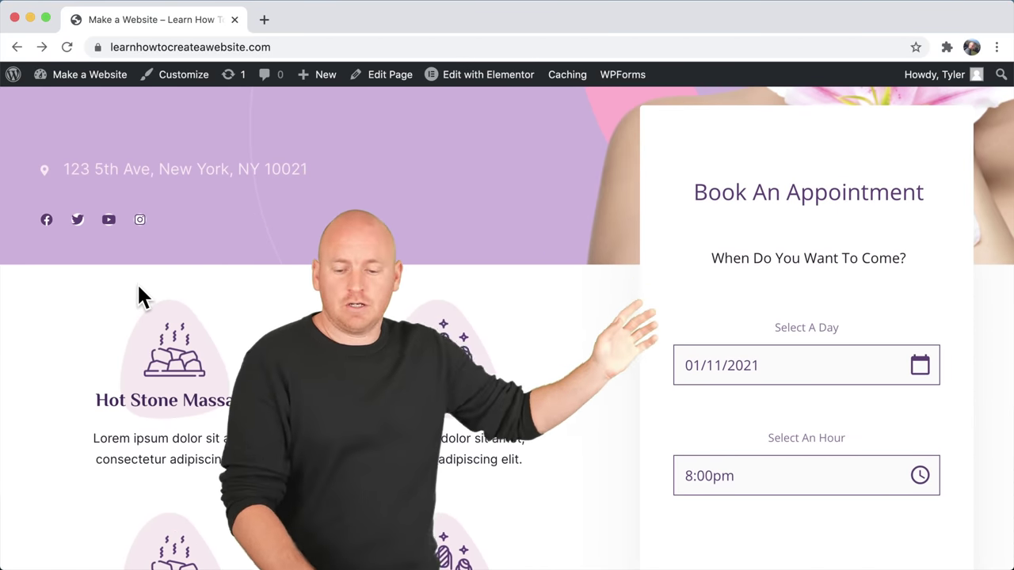
pyautogui.scroll(-2, 137, 283)
pyautogui.scroll(-2, 137, 283)
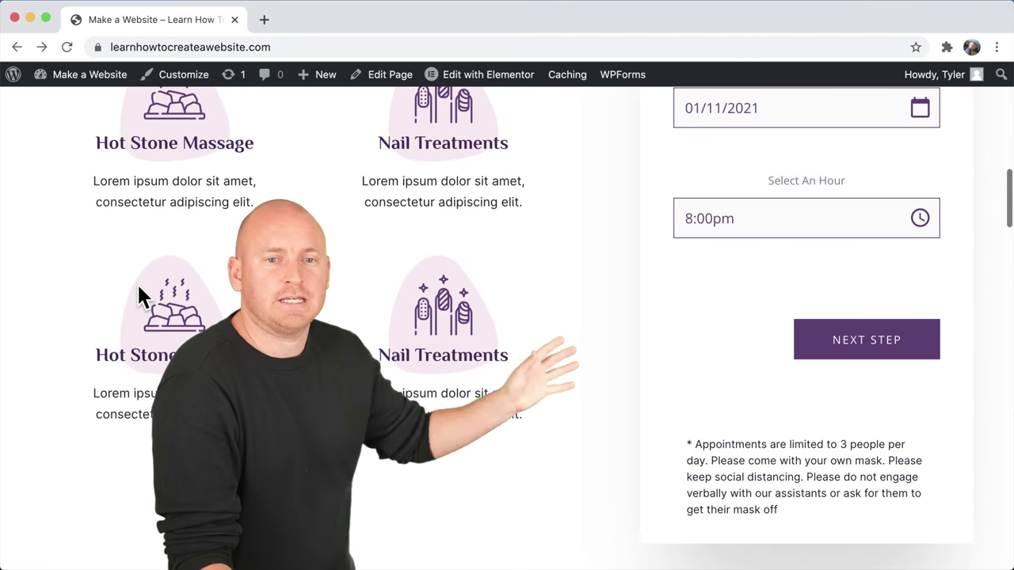
pyautogui.scroll(1, 137, 283)
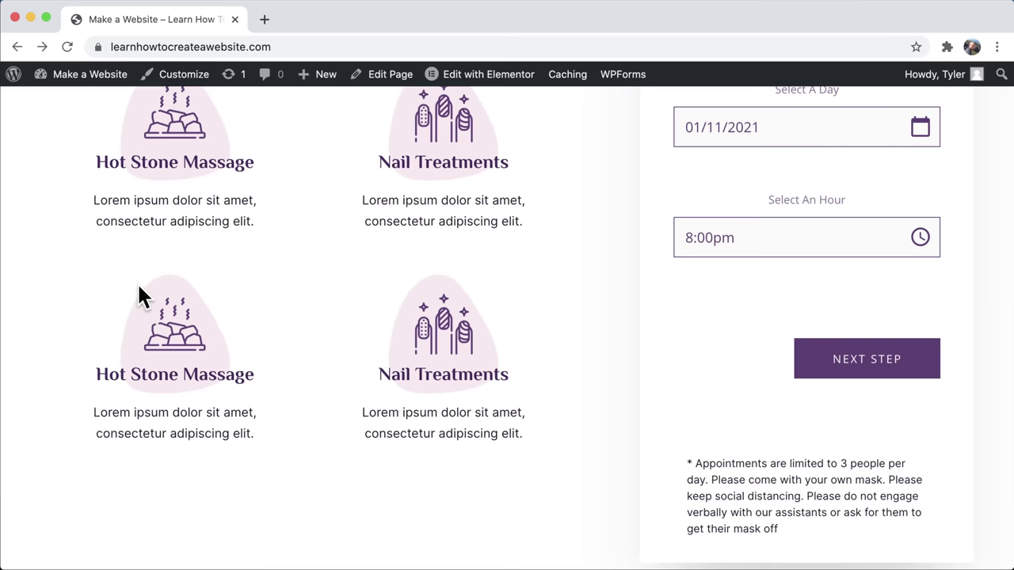
pyautogui.click(181, 77)
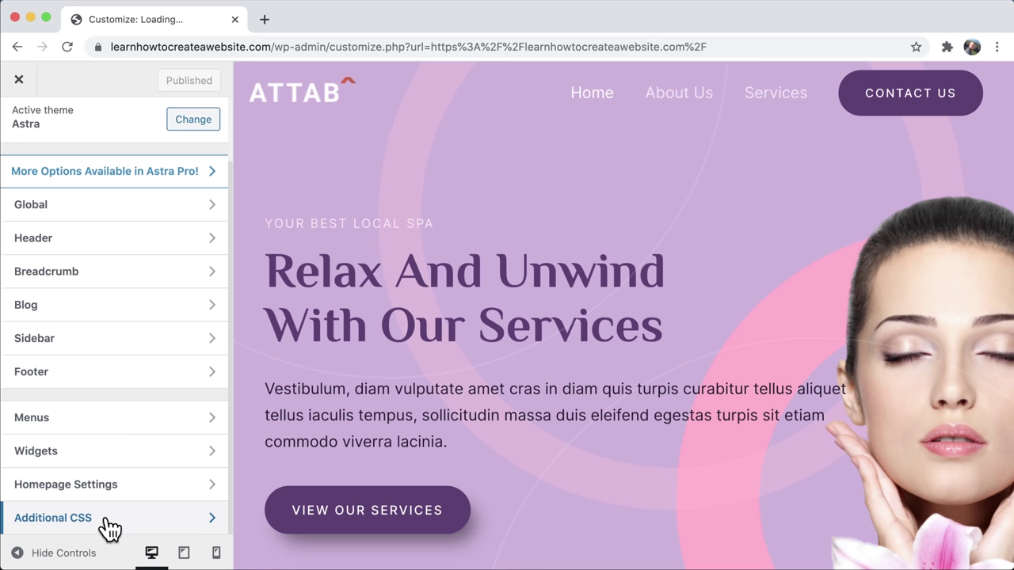
# - Paste the prepared 12-line #sln-salon CSS into the Customizer's Additional CSS
pyautogui.click(107, 520)
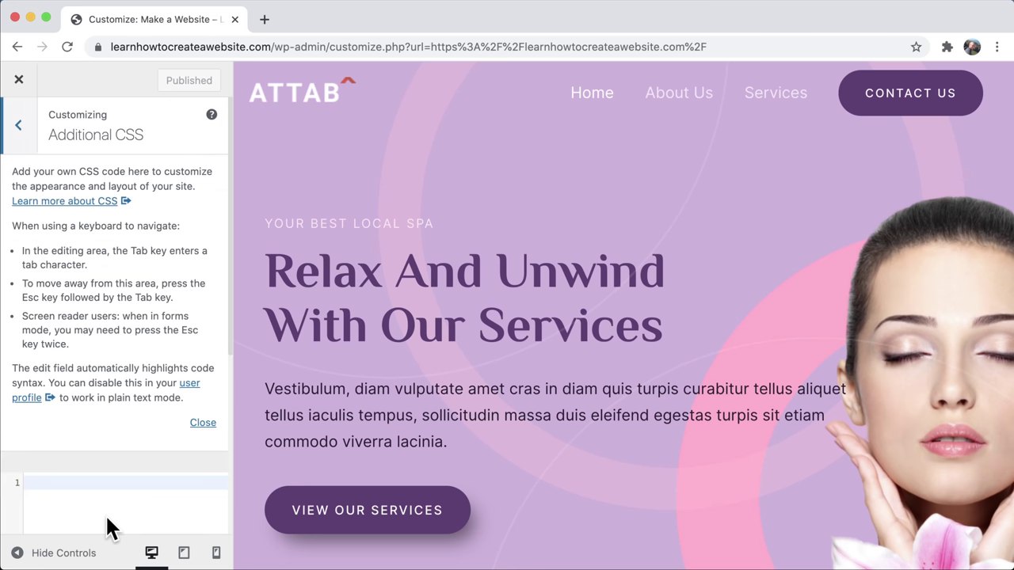
pyautogui.click(202, 423)
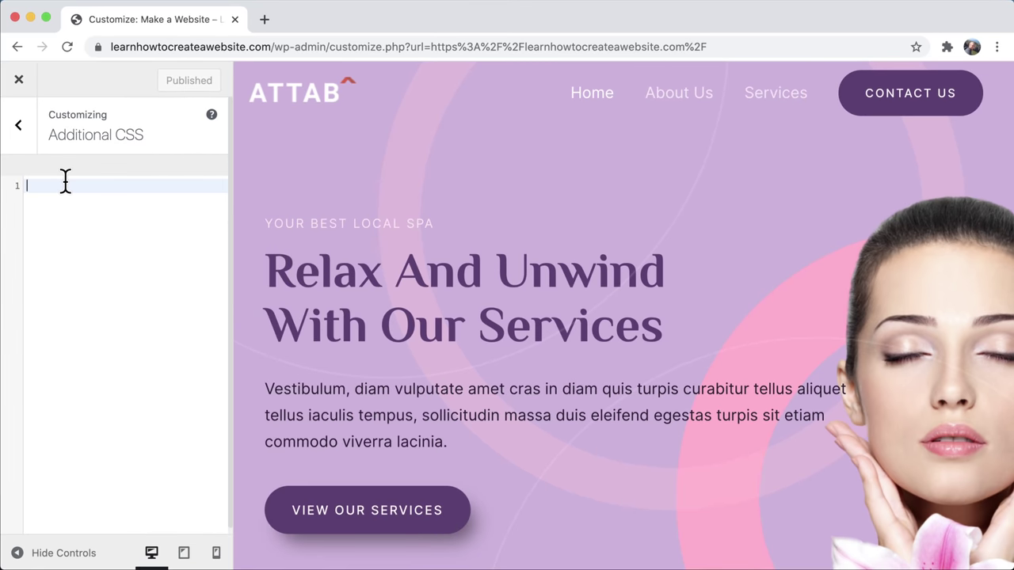
pyautogui.write("#sln-salon h2 {font-family:'El Messiri',sans-serif;}  #sln-salon .salon-step-title {font-family:'Inter',sans-serif;} #sln-salon > form {margin-top:0px} #sln-salon .sln-input, #sln-salon.sln-loginform #loginform {margin-bottom:0px} #sln-salon .pull-right {width:100%} .sln_datepicker, .sln_timepicker {margin-bottom:0px} #sln-salon.sln-salon--s {     padding-bottom: 0em; } #sln-salon .sln-btn--emphasis, #sln-salon.sln-bootstrap .sln-btn--emphasis {border-radius:30px} #sln-salon .sln-steps-description {margin:0px}")
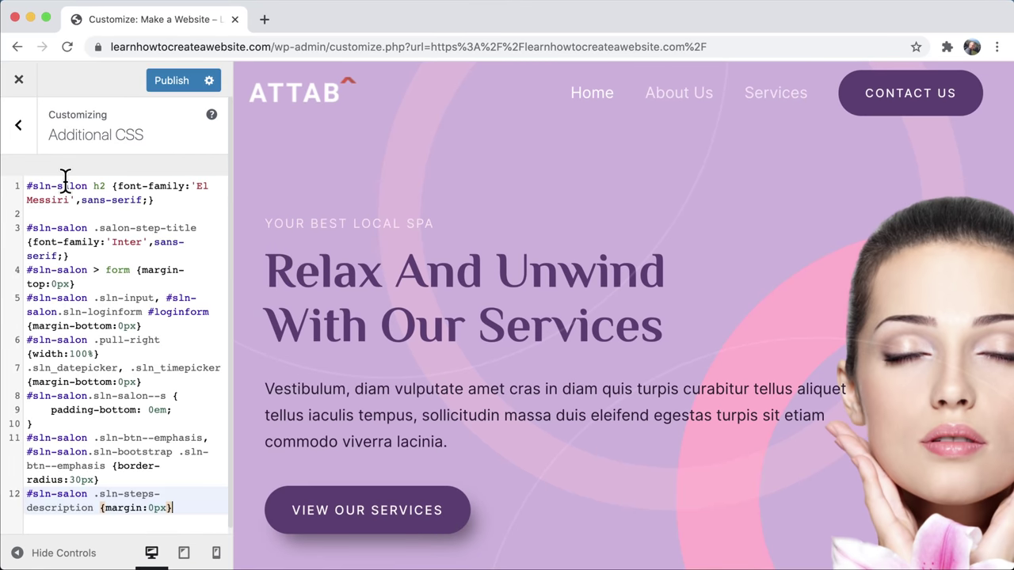
pyautogui.scroll(-10, 576, 330)
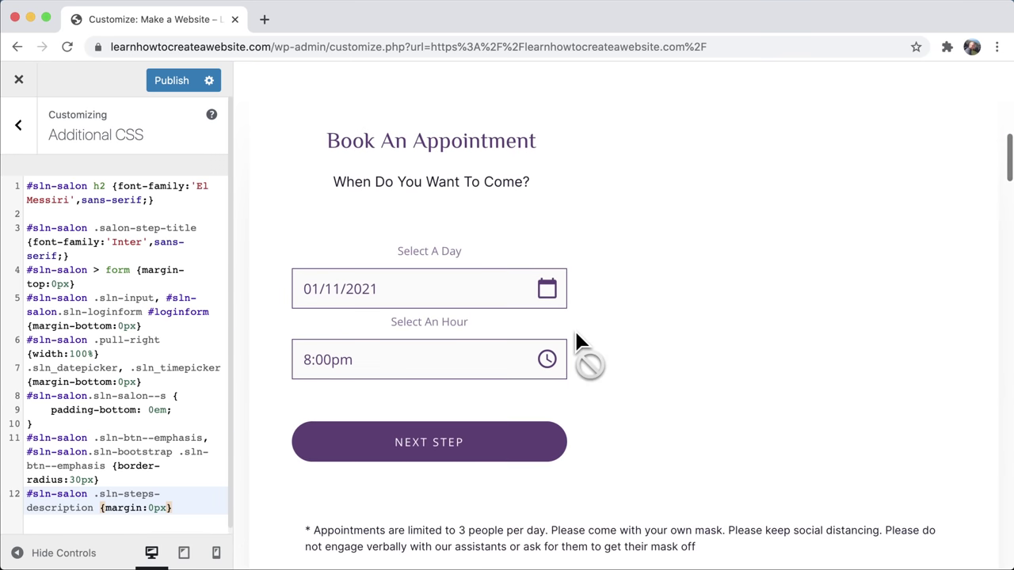
# - Change the #sln-salon > form margin-top from 100px to 0px
pyautogui.scroll(4, 735, 289)
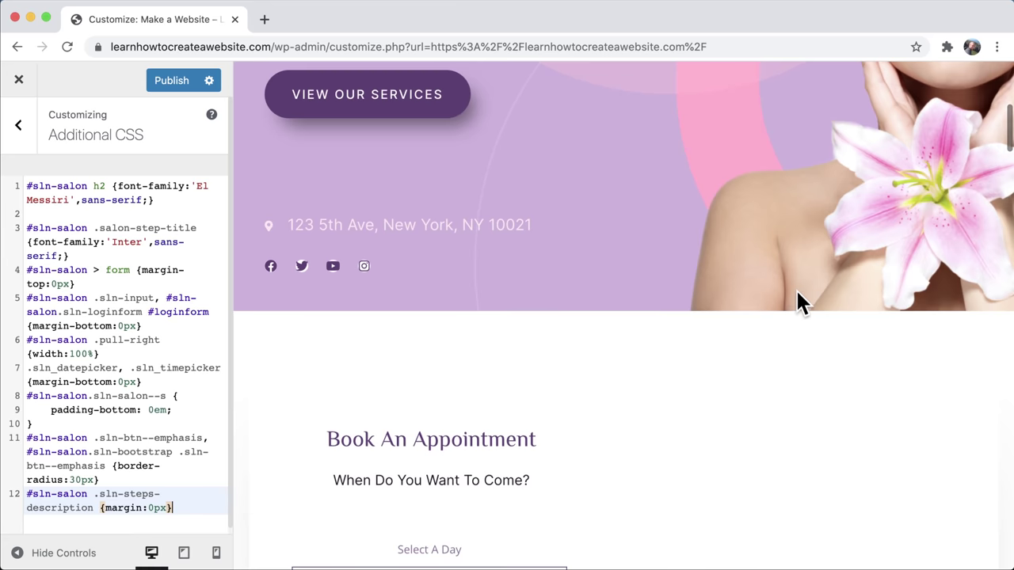
pyautogui.scroll(-3, 797, 292)
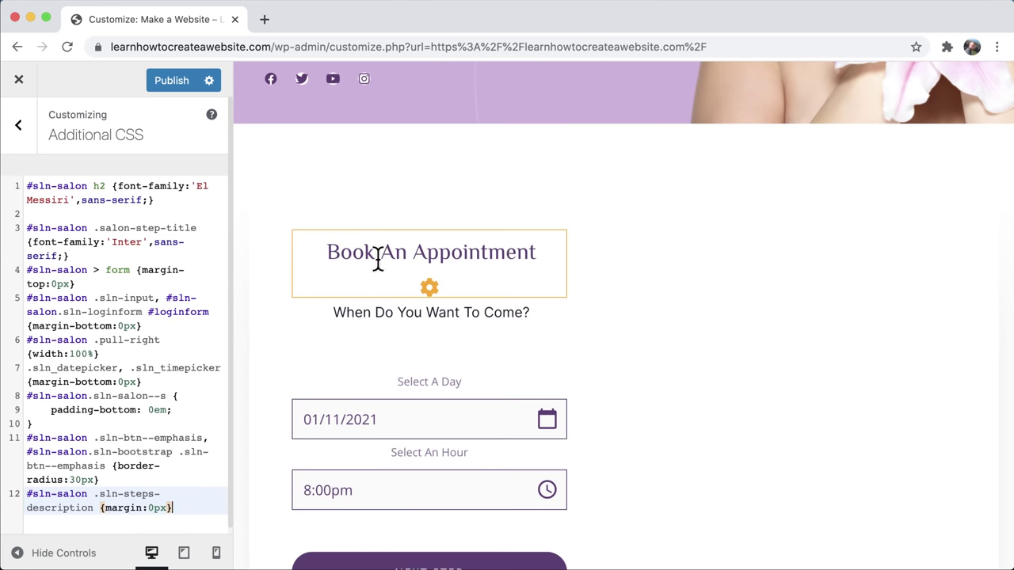
pyautogui.moveTo(162, 202); pyautogui.dragTo(21, 193)
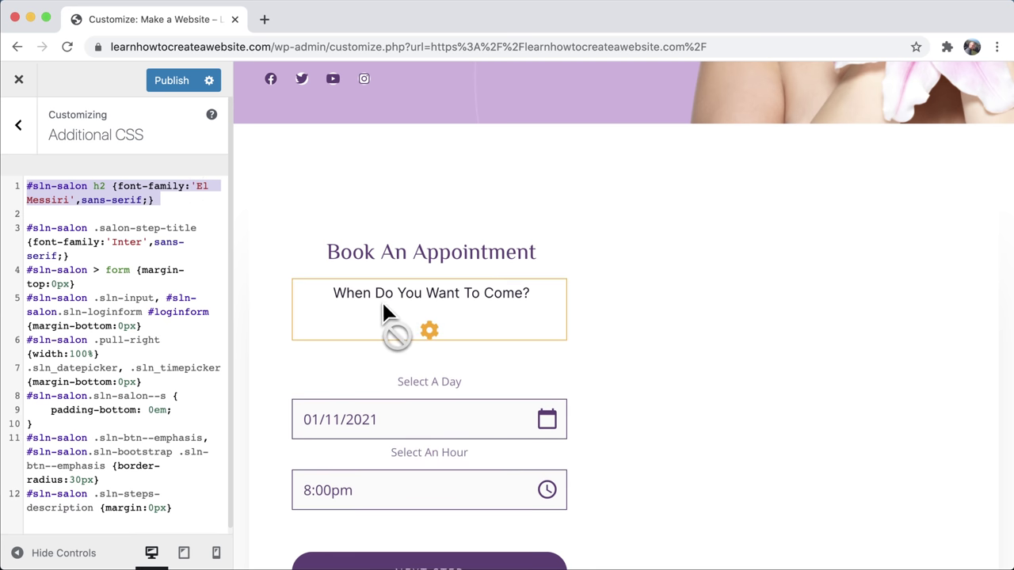
pyautogui.click(136, 241)
pyautogui.click(86, 283)
pyautogui.moveTo(85, 283); pyautogui.dragTo(24, 273)
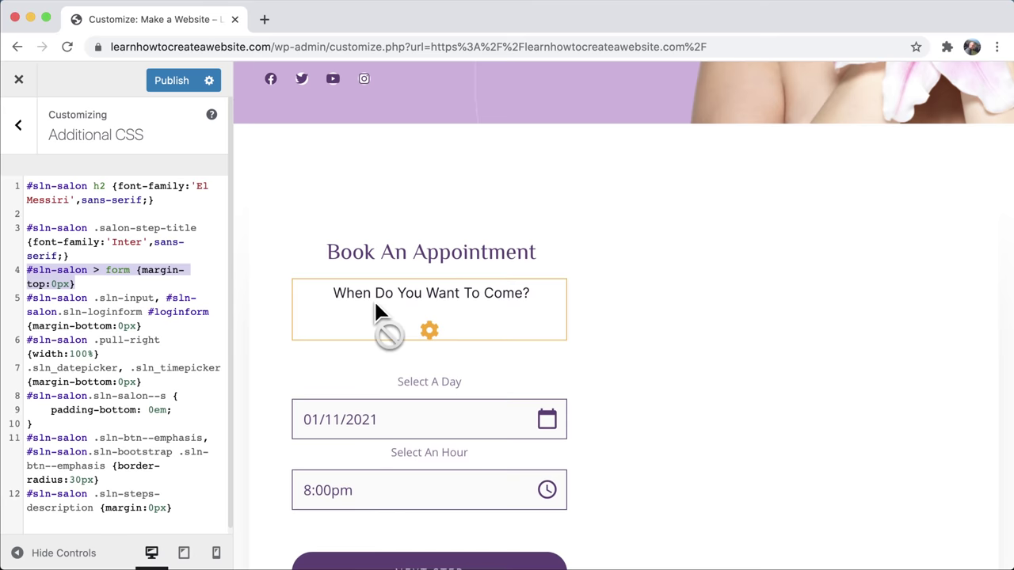
pyautogui.click(162, 293)
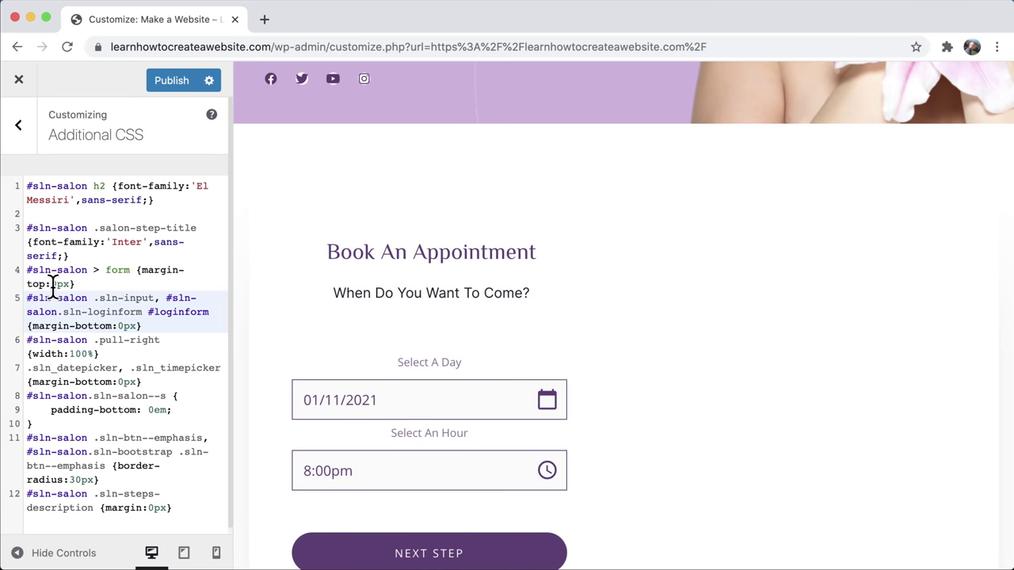
pyautogui.moveTo(51, 283); pyautogui.dragTo(64, 287)
pyautogui.write('10')
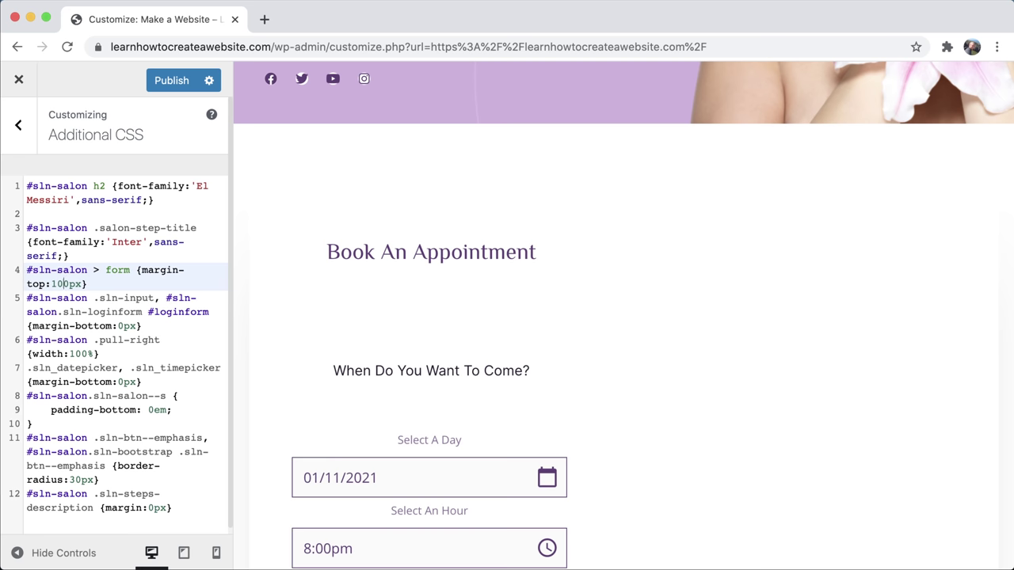
pyautogui.press('BackSpace')
pyautogui.press('BackSpace')
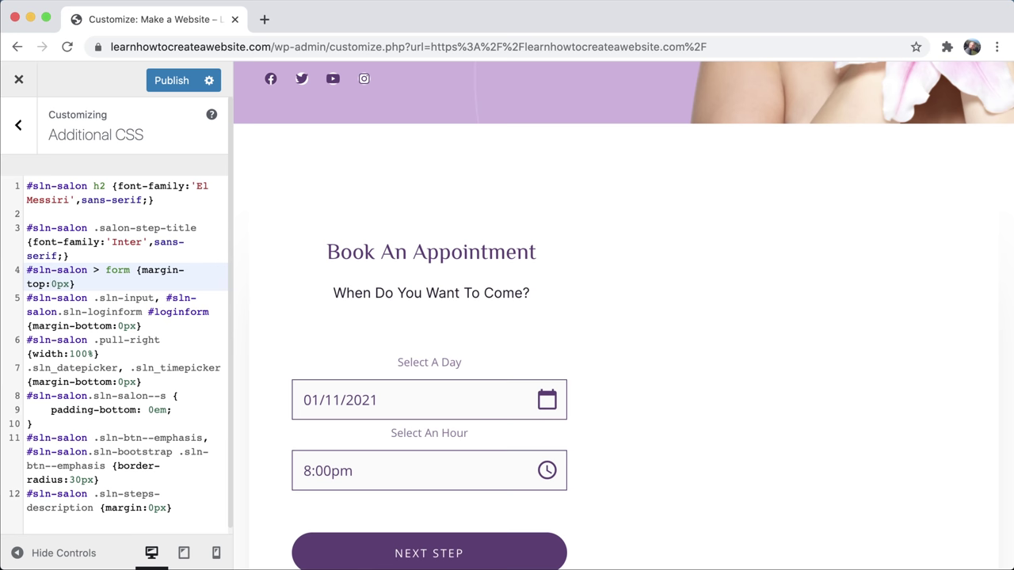
pyautogui.write('-10')
pyautogui.press('BackSpace')
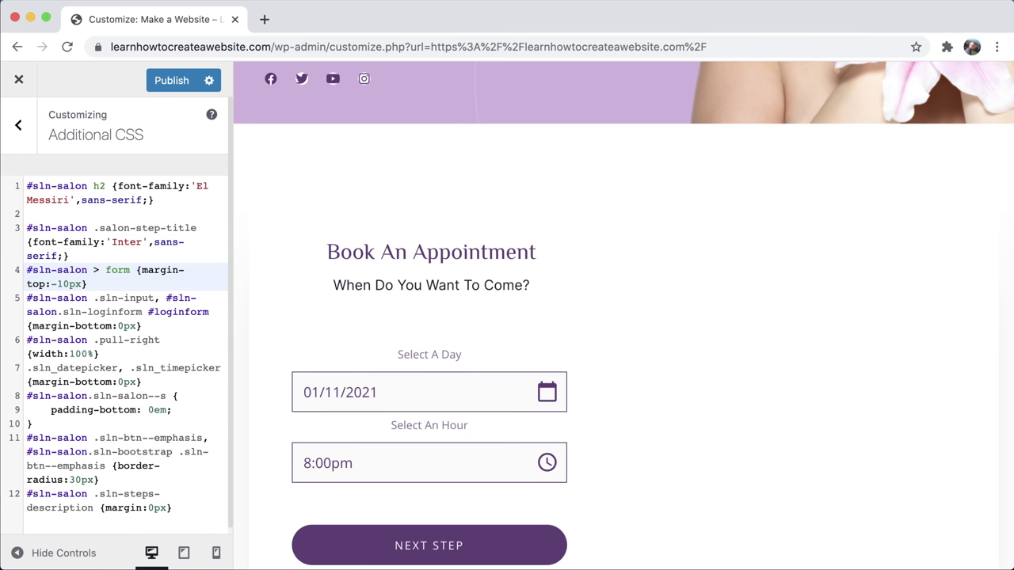
pyautogui.press('BackSpace')
pyautogui.press('BackSpace')
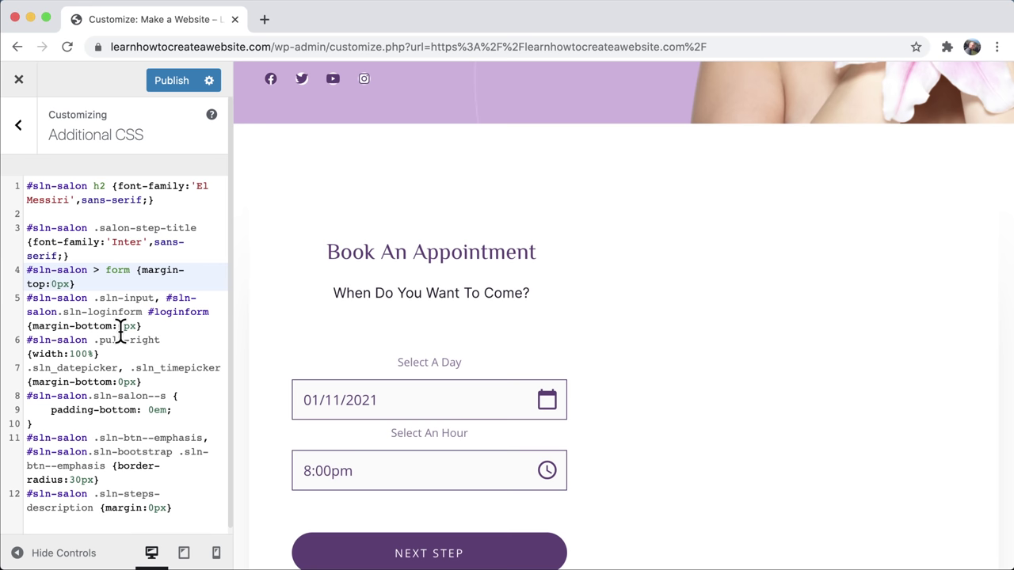
# - Adjust the Next Step button's border radius, then publish the CSS and close the Customizer
pyautogui.scroll(-1, 141, 343)
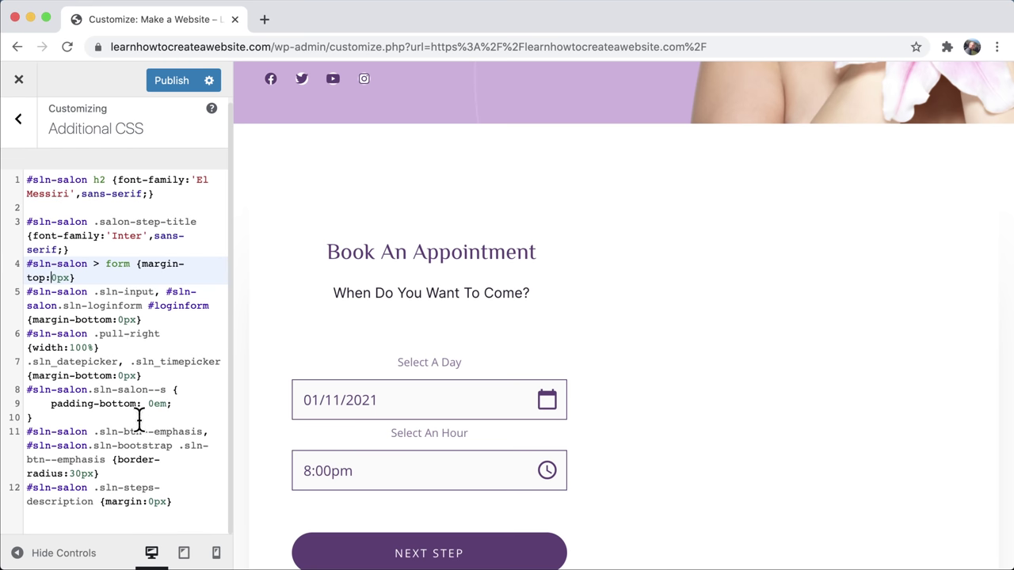
pyautogui.click(75, 474)
pyautogui.press('BackSpace')
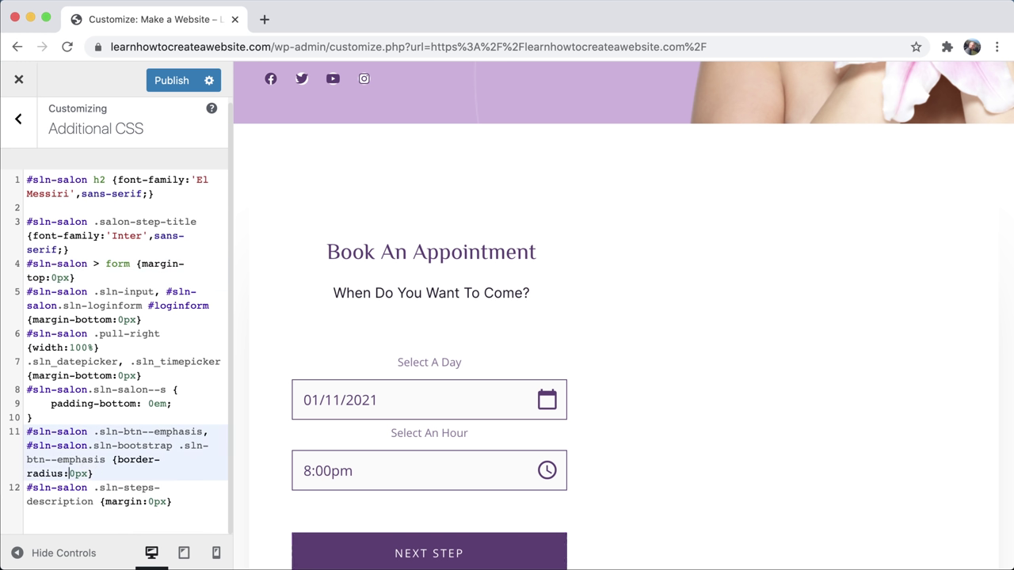
pyautogui.write('3')
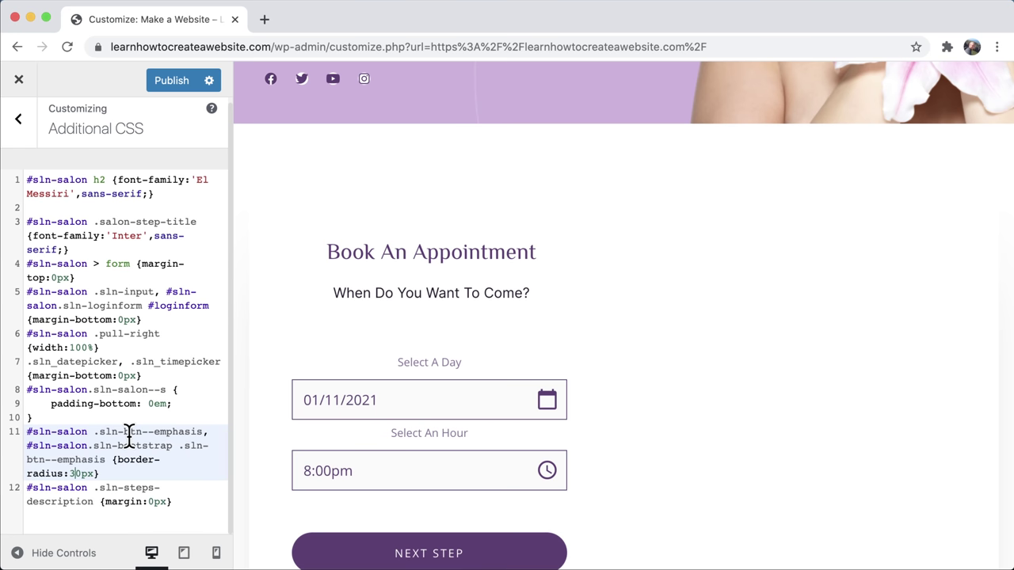
pyautogui.moveTo(177, 502); pyautogui.dragTo(99, 501)
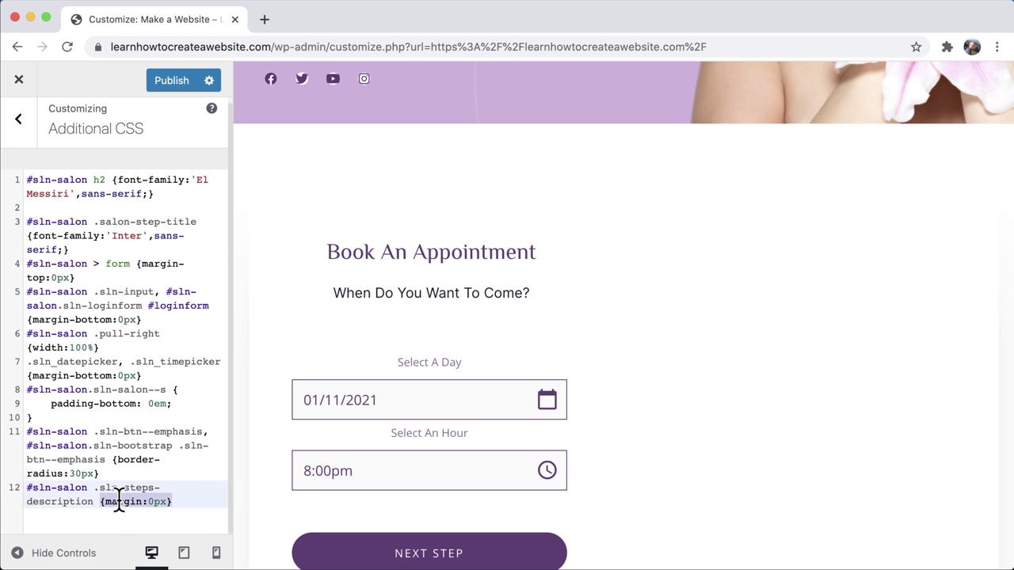
pyautogui.click(176, 81)
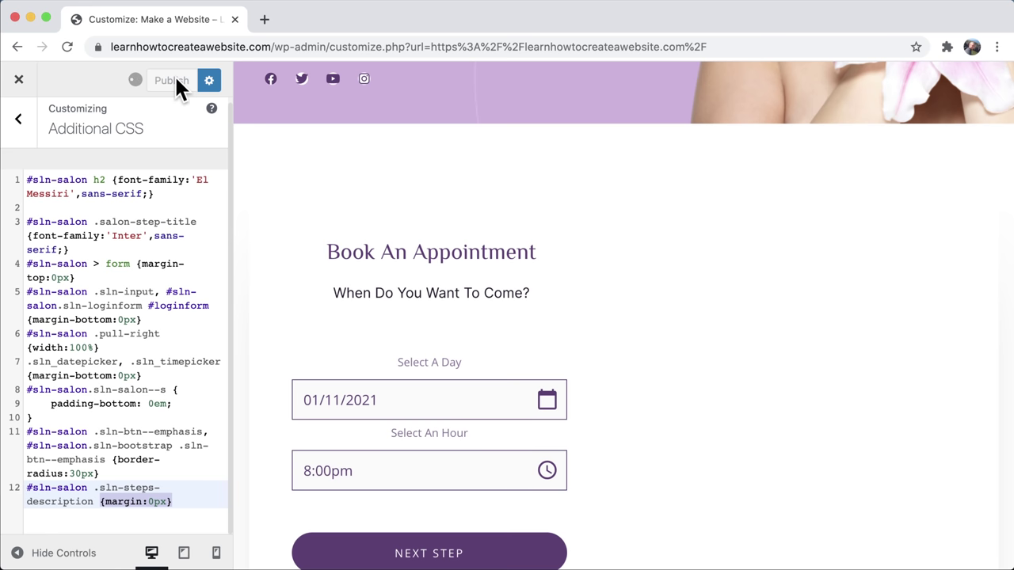
pyautogui.click(21, 82)
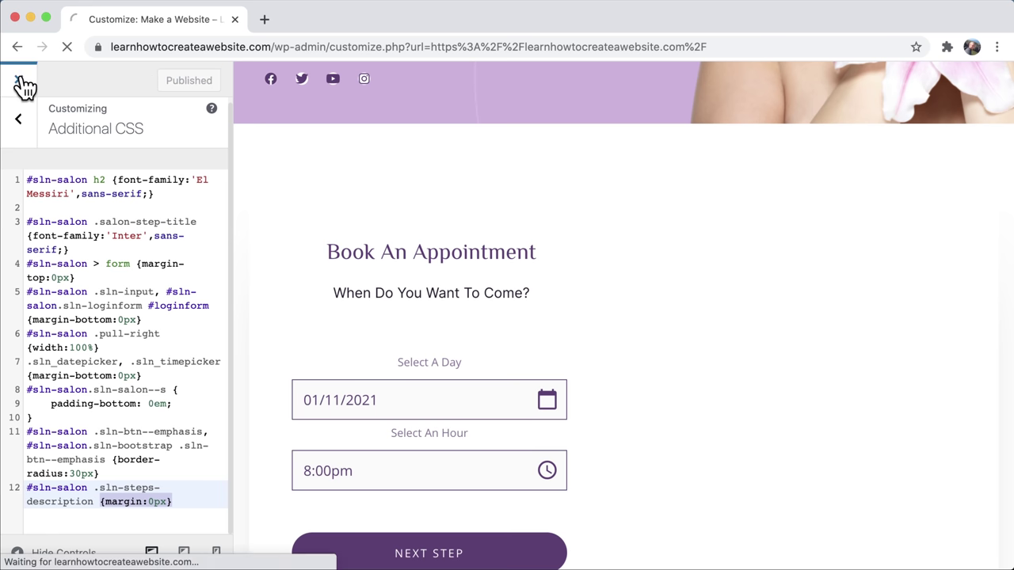
# - Scroll the live homepage to inspect the restyled Book An Appointment form, then return to the top
pyautogui.scroll(-5, 303, 294)
pyautogui.scroll(-4, 305, 295)
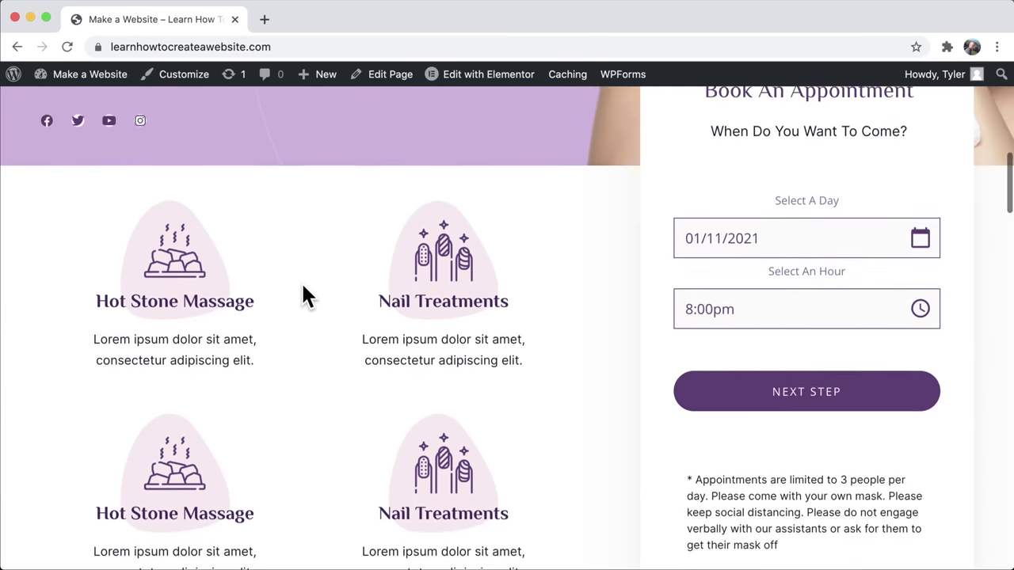
pyautogui.scroll(2, 303, 294)
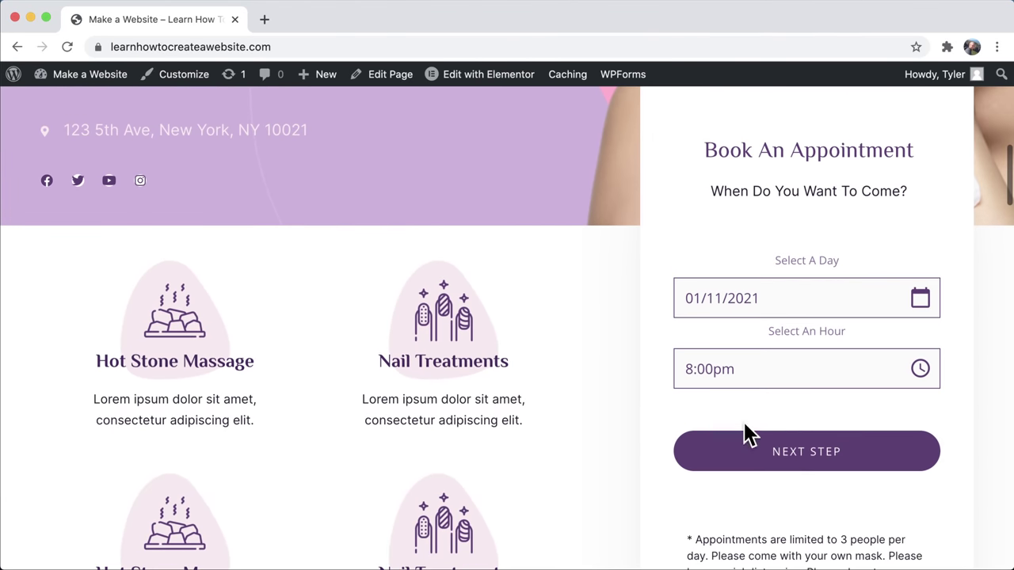
pyautogui.scroll(1, 584, 338)
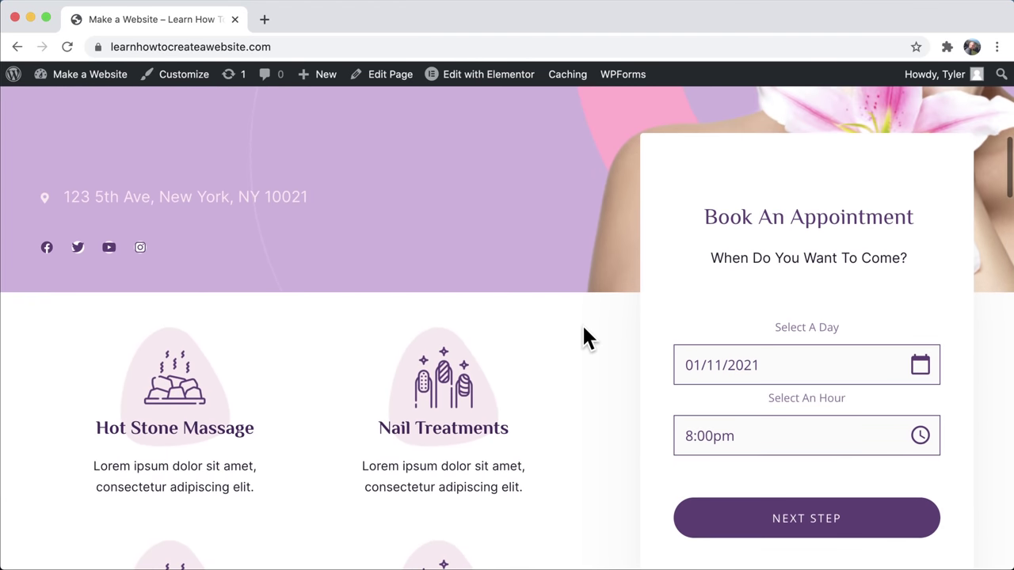
pyautogui.moveTo(723, 207)
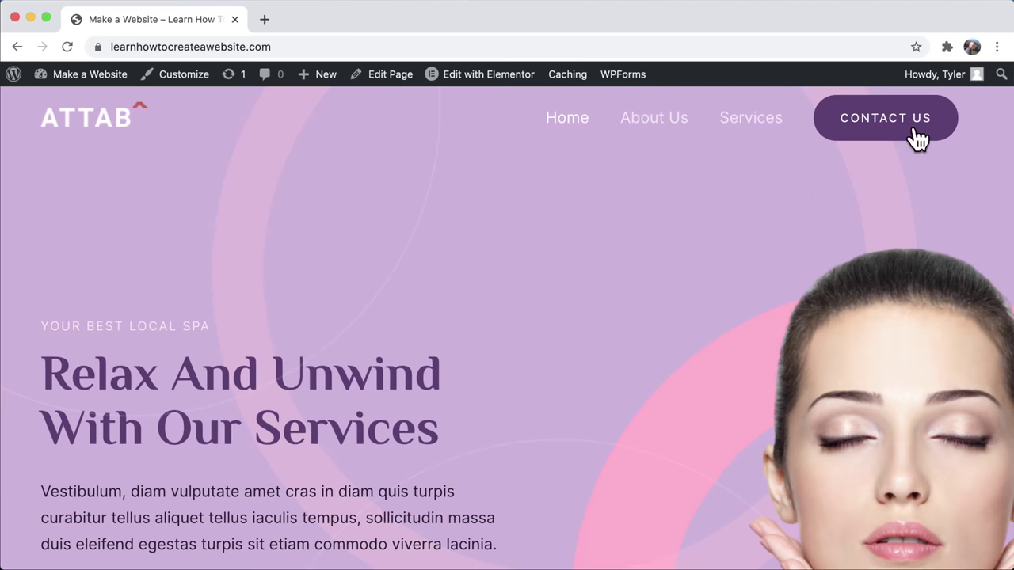
# - Open the Contact Us page in Elementor and inspect the empty right-column form widget
pyautogui.click(902, 128)
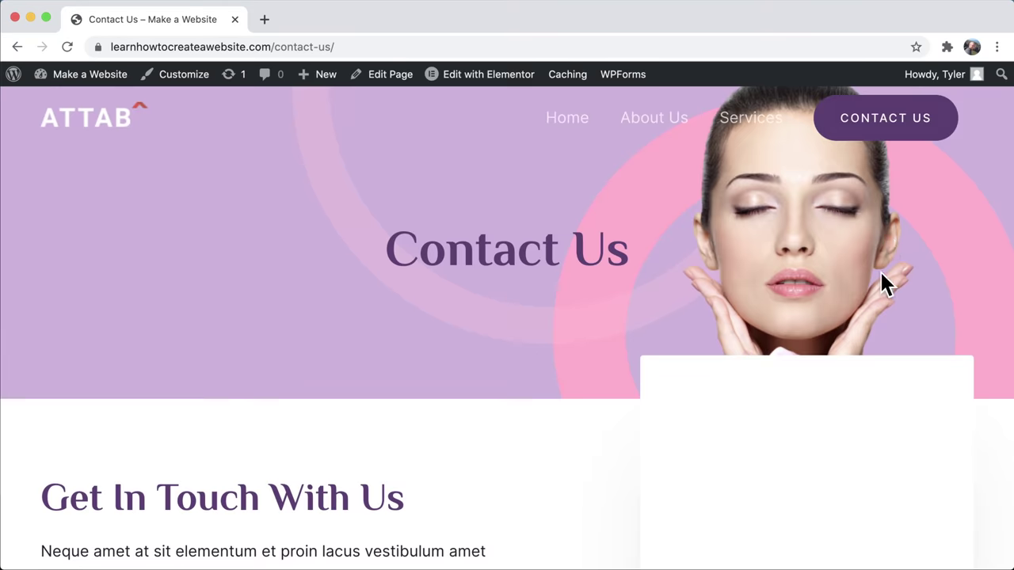
pyautogui.scroll(-3, 881, 279)
pyautogui.scroll(-2, 782, 476)
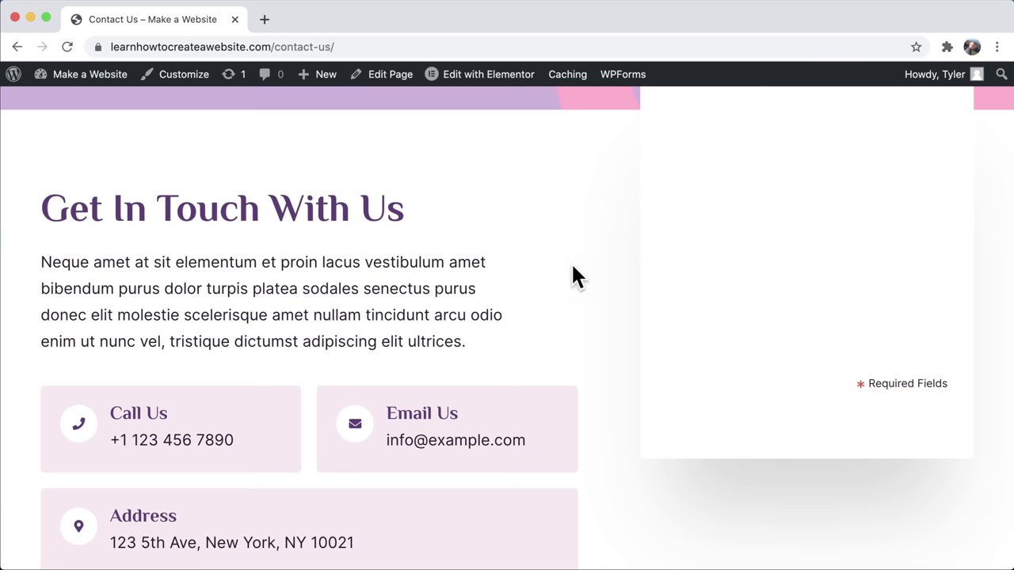
pyautogui.click(463, 79)
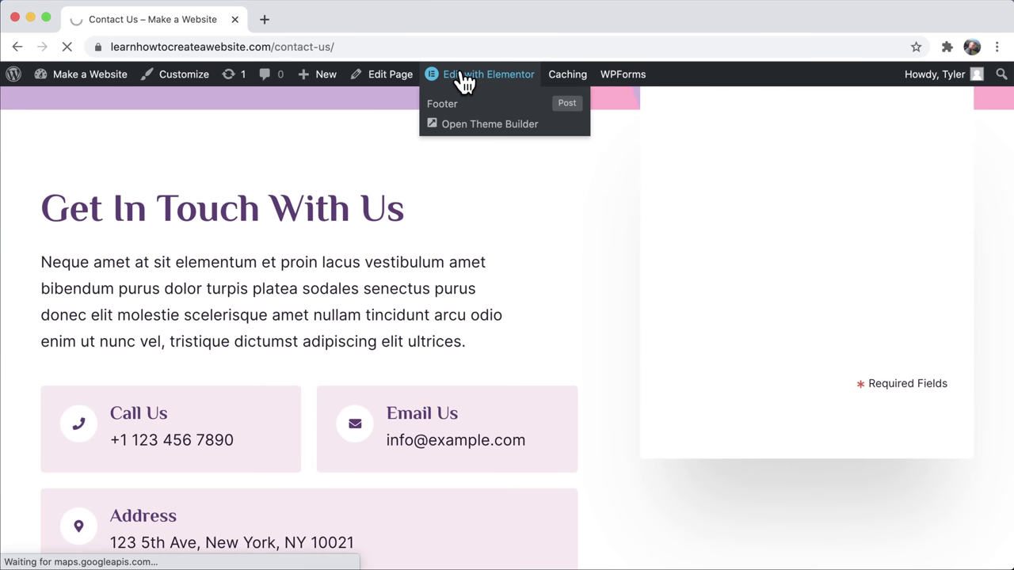
pyautogui.scroll(-3, 471, 231)
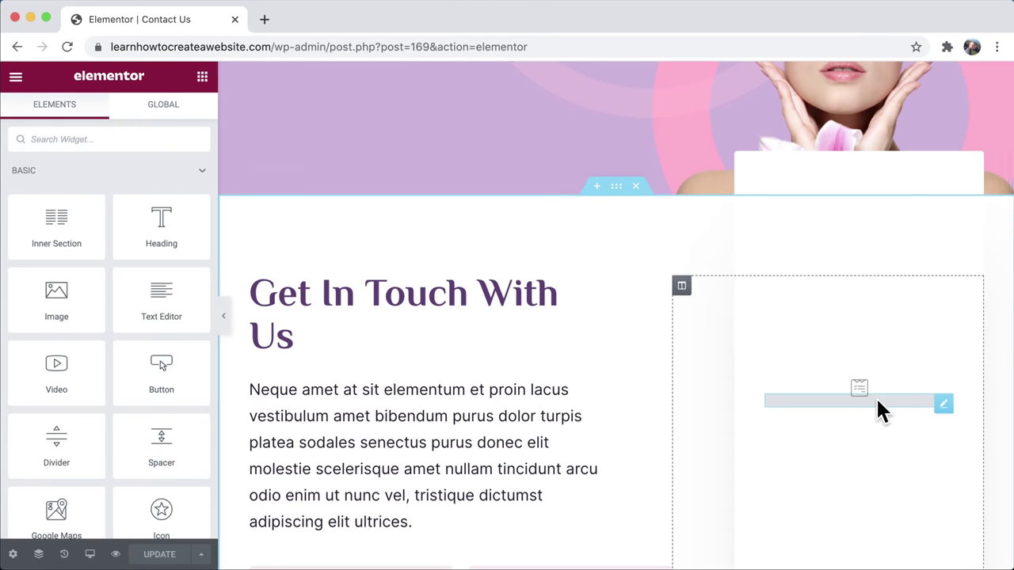
pyautogui.click(875, 400)
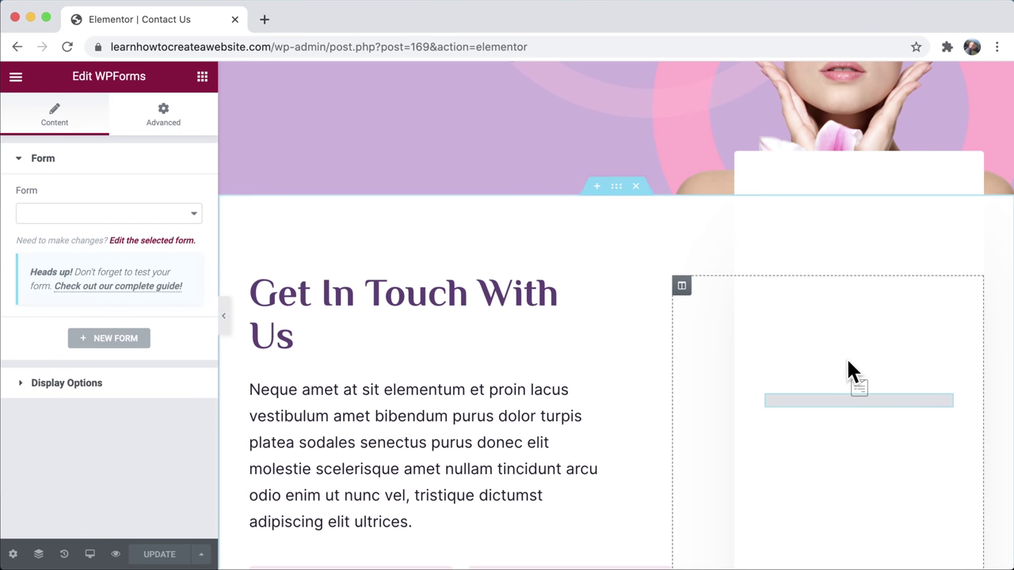
pyautogui.scroll(-1, 373, 372)
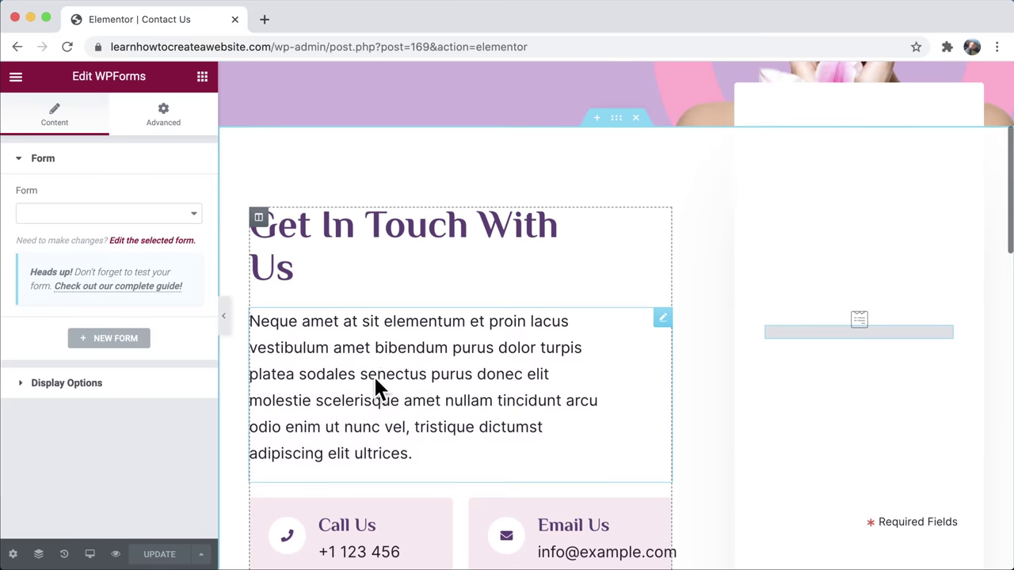
# - Add a WPForms widget under the Get In Touch With Us heading showing the Contact Form
pyautogui.click(202, 76)
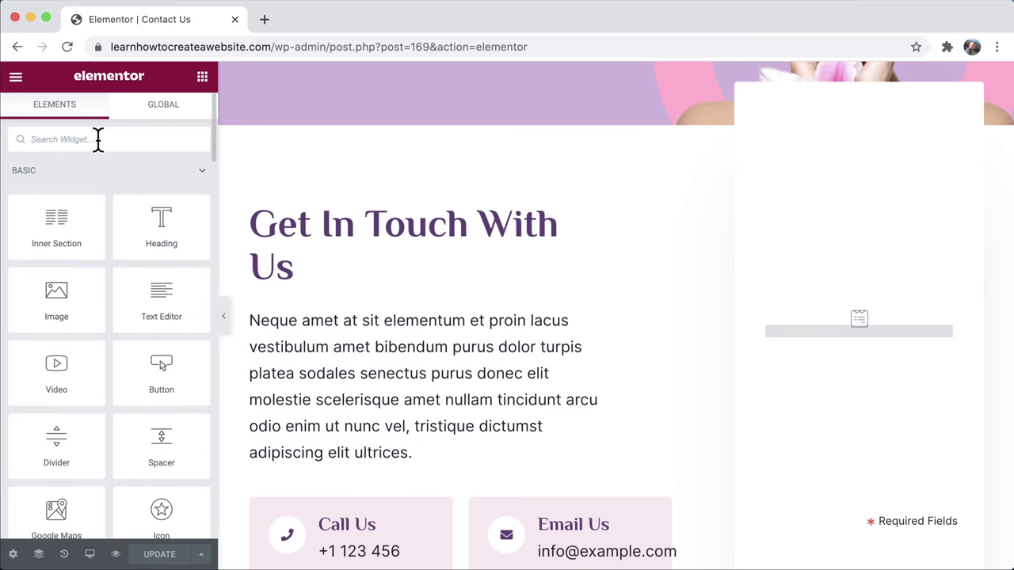
pyautogui.write('form')
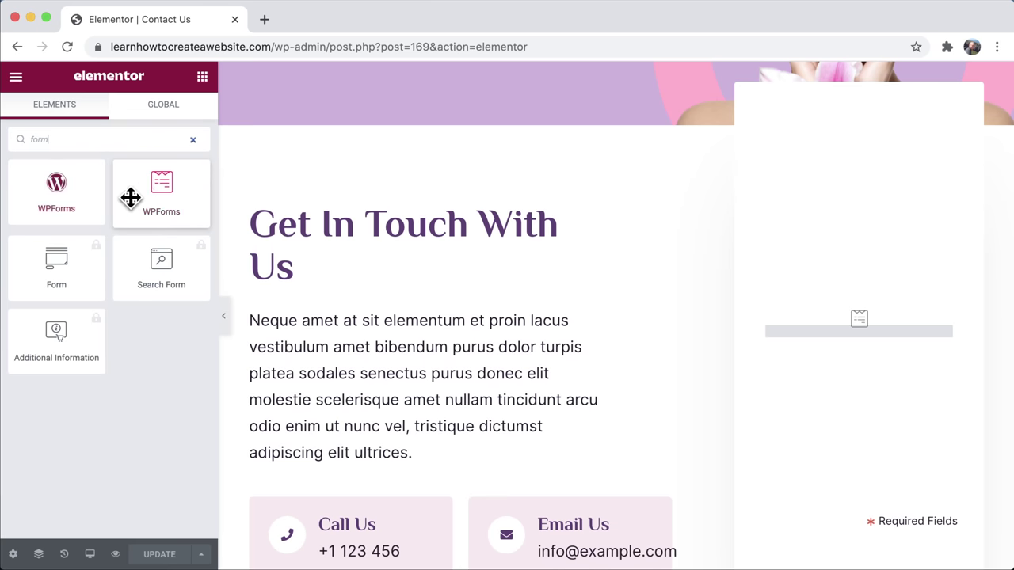
pyautogui.moveTo(147, 199); pyautogui.dragTo(305, 310)
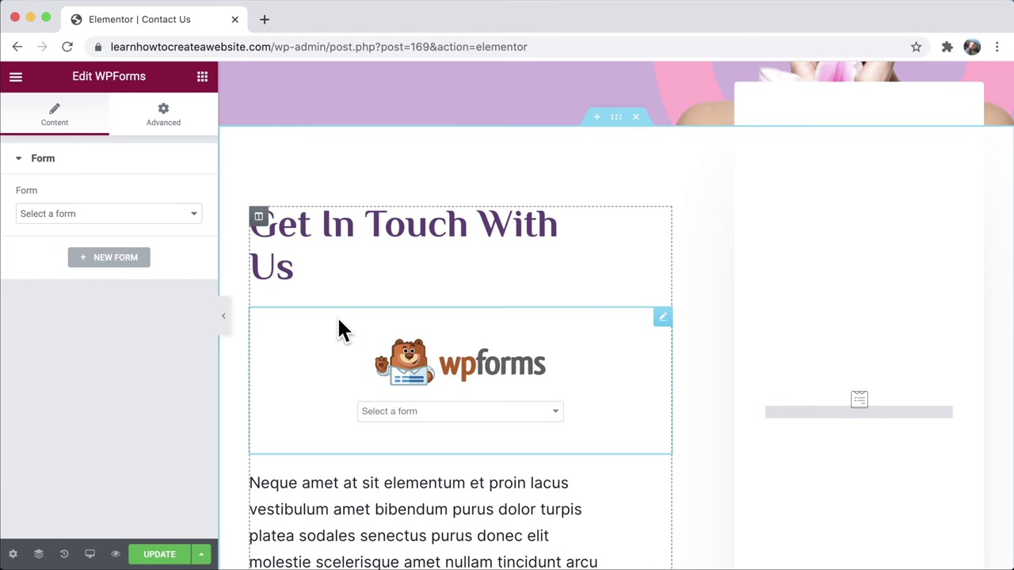
pyautogui.click(188, 215)
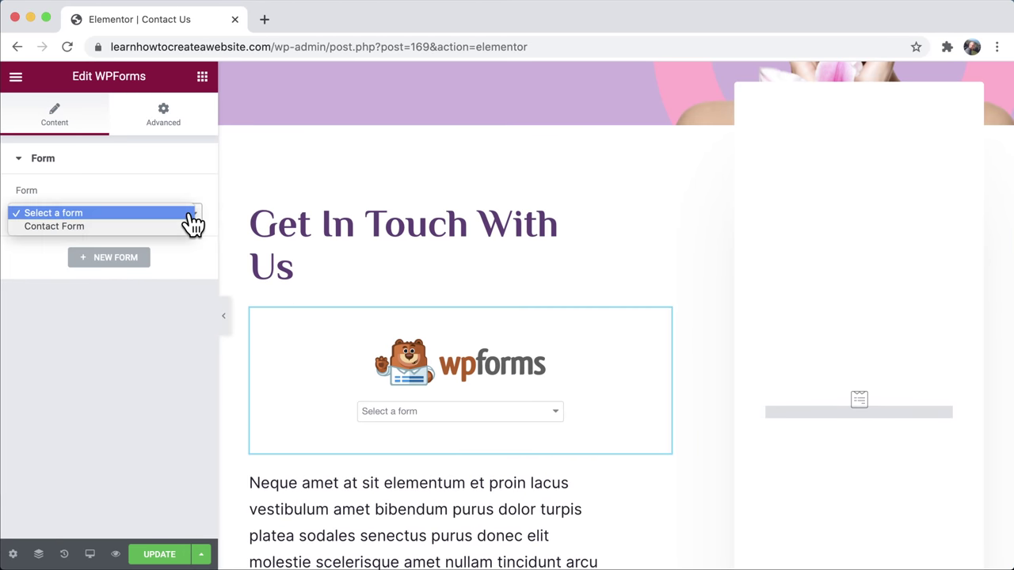
pyautogui.click(142, 229)
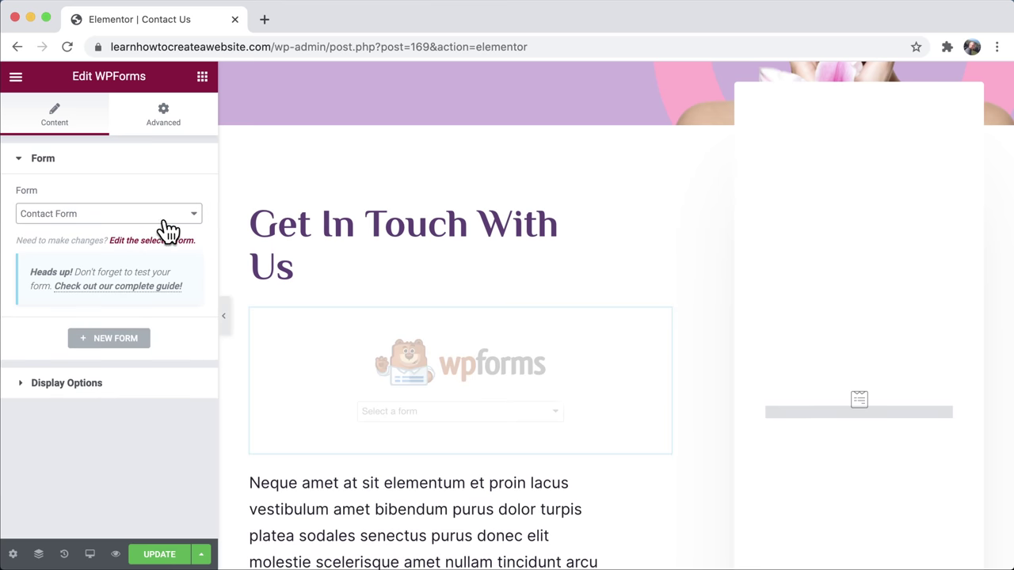
pyautogui.scroll(-5, 372, 419)
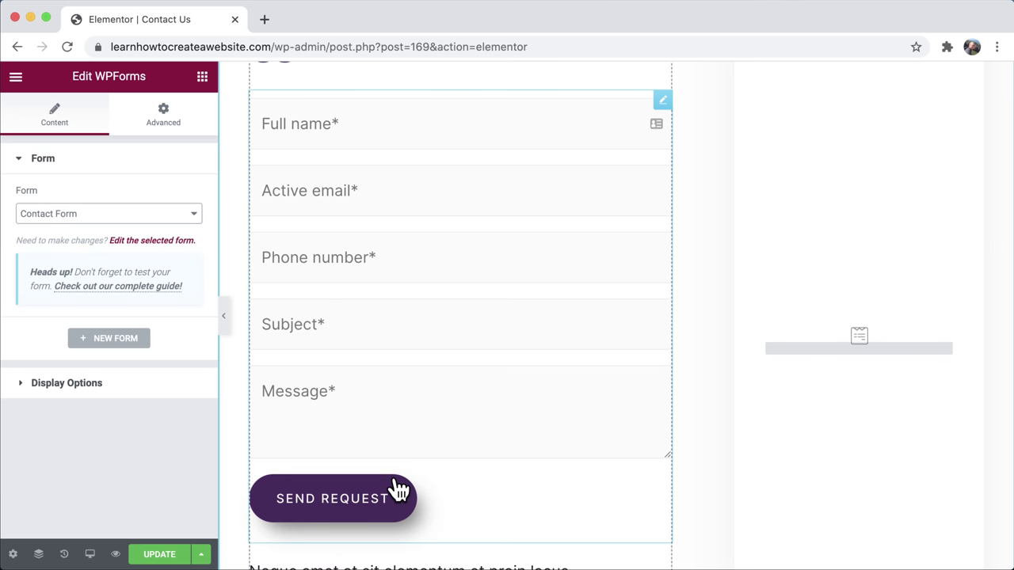
pyautogui.scroll(4, 396, 489)
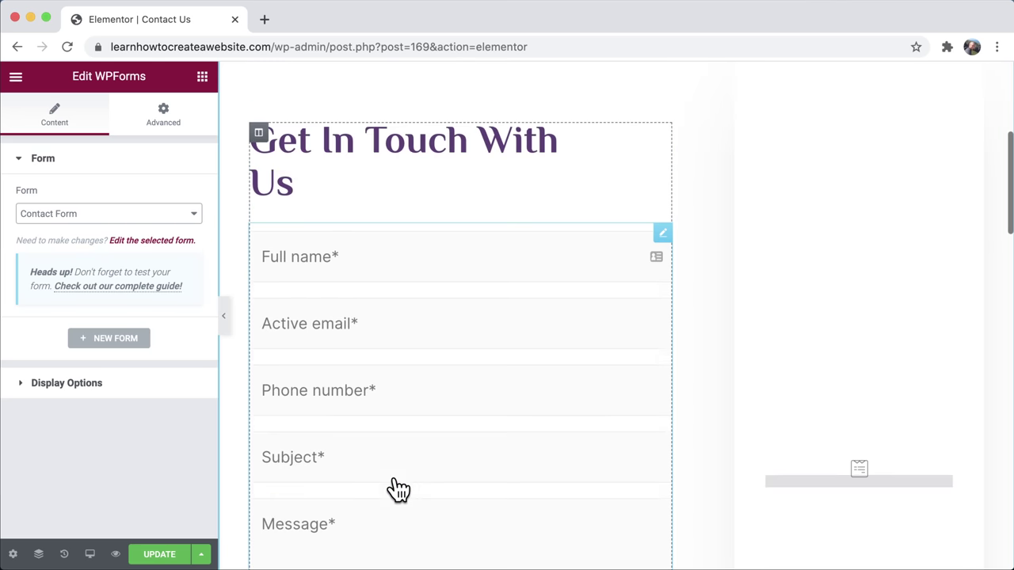
# - Delete the WPForms widget under the heading, set the right-column widget to Contact Form, and update
pyautogui.rightClick(664, 267)
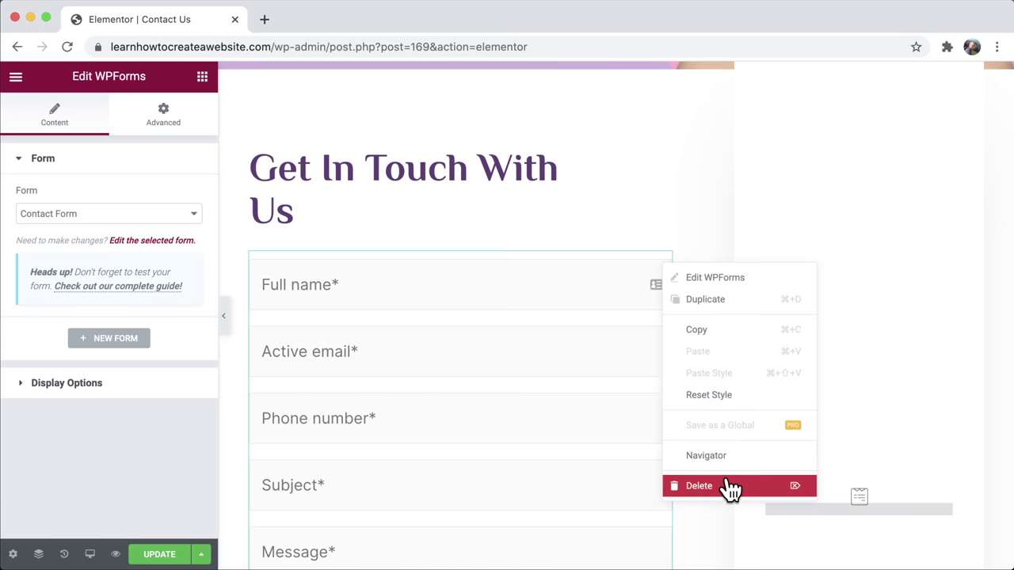
pyautogui.click(726, 485)
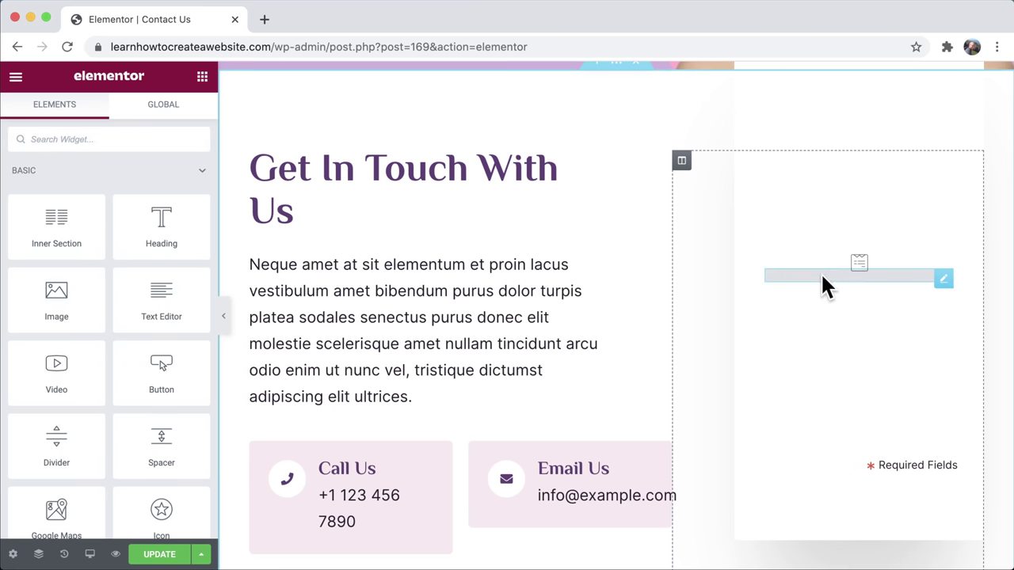
pyautogui.click(822, 275)
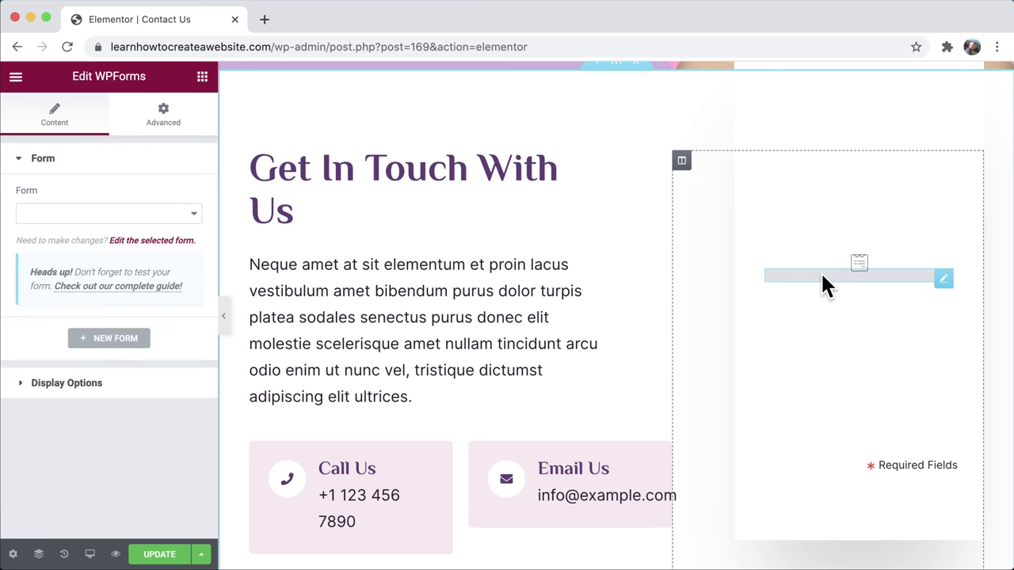
pyautogui.click(197, 218)
pyautogui.click(162, 229)
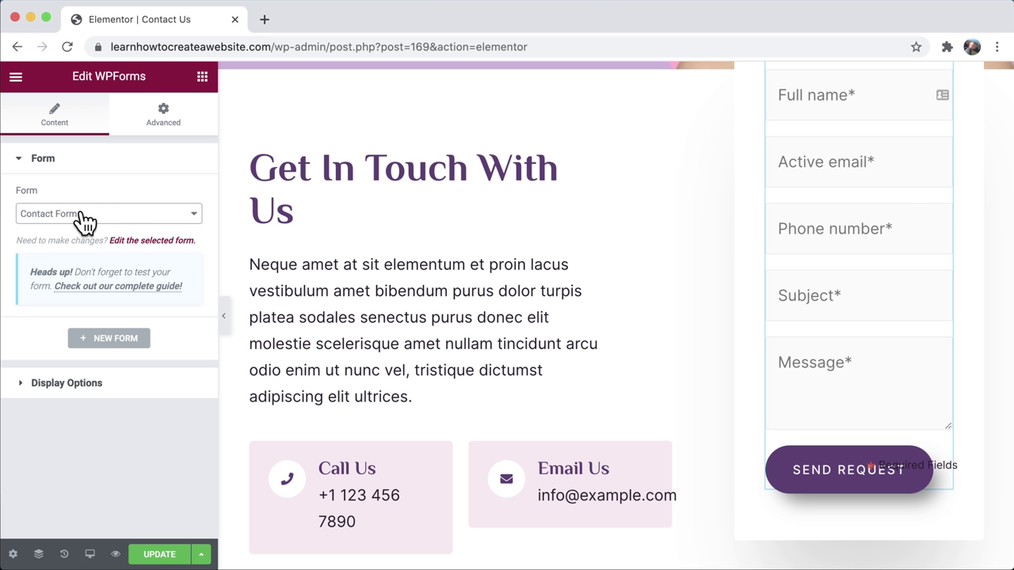
pyautogui.click(162, 556)
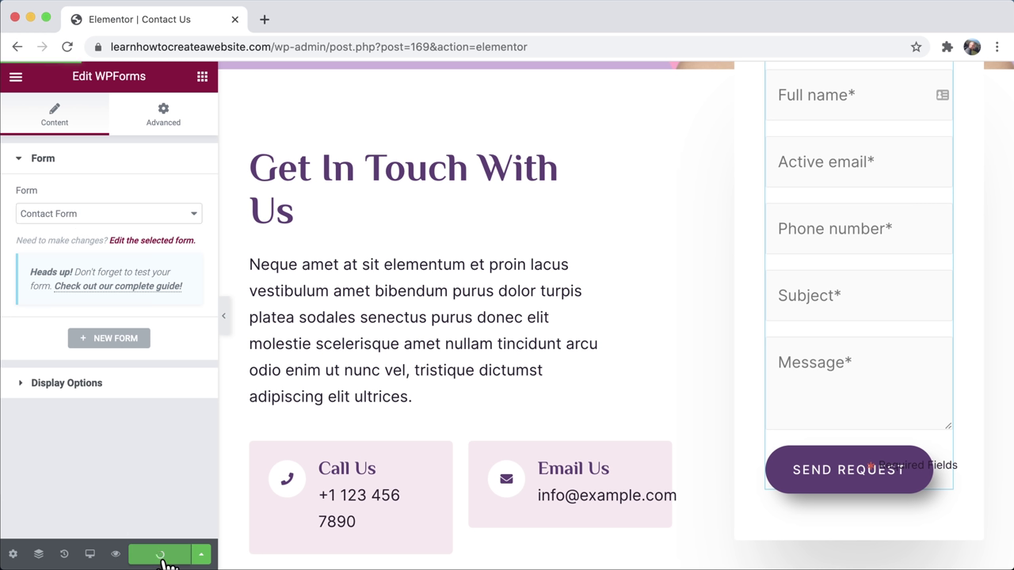
# - Load the live Contact Us page without the preview query and close the Elementor editor
pyautogui.click(117, 554)
pyautogui.moveTo(369, 45); pyautogui.dragTo(700, 46)
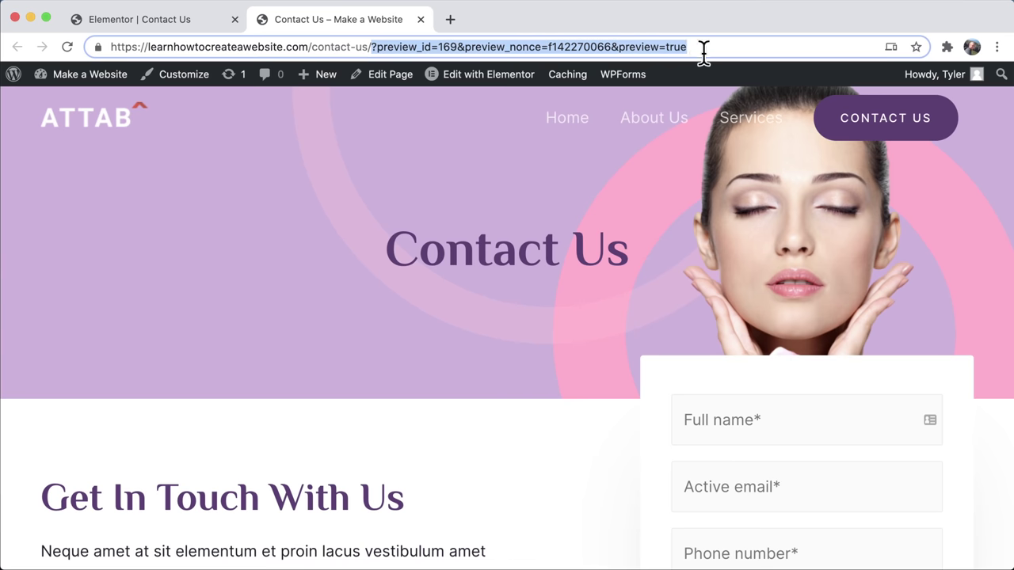
pyautogui.press('BackSpace')
pyautogui.press('Return')
pyautogui.click(234, 19)
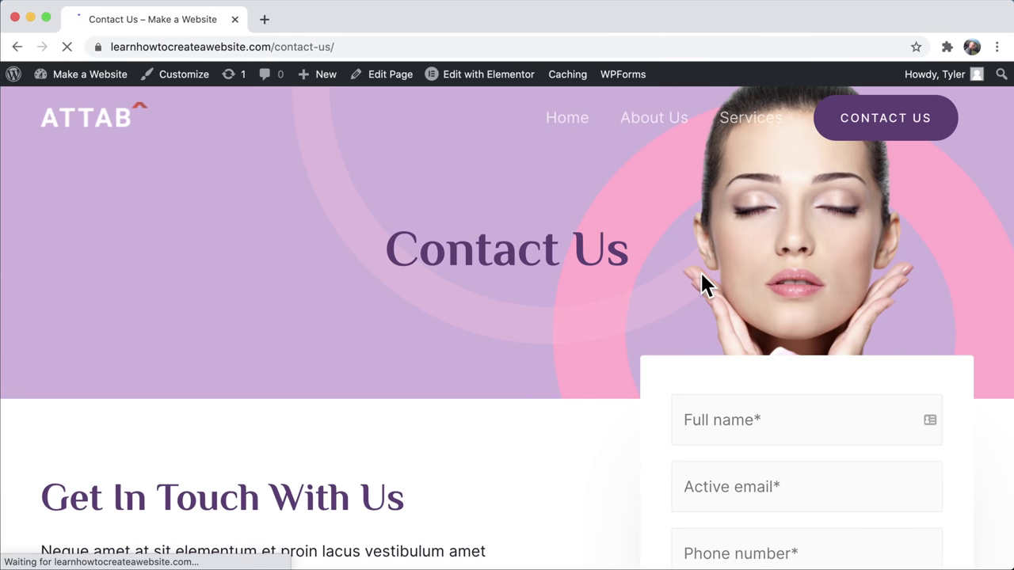
# - Try the Full name, Active email, Phone number, Subject and Message fields on the live form
pyautogui.scroll(-5, 700, 282)
pyautogui.scroll(3, 701, 283)
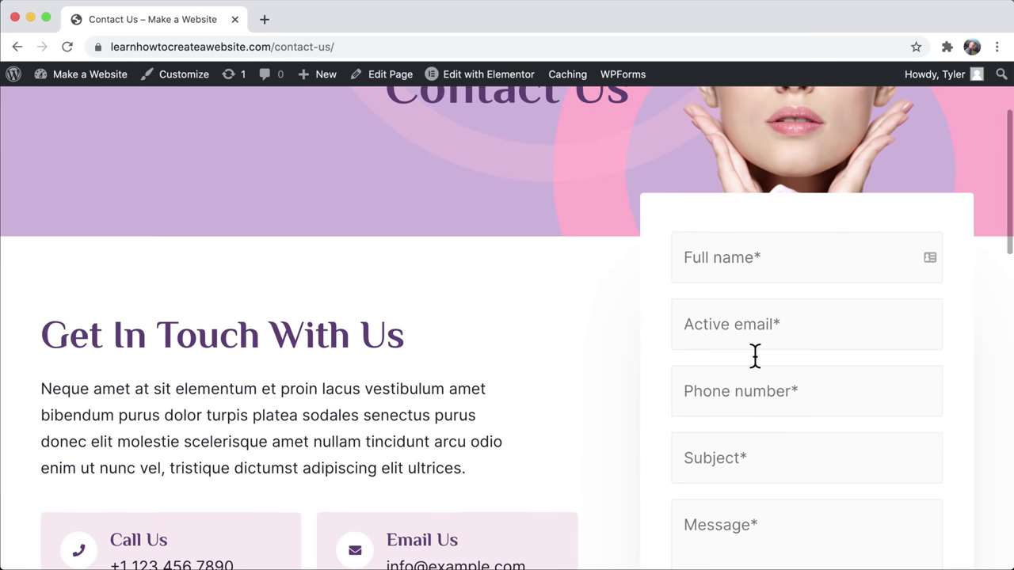
pyautogui.scroll(-4, 800, 362)
pyautogui.scroll(2, 801, 364)
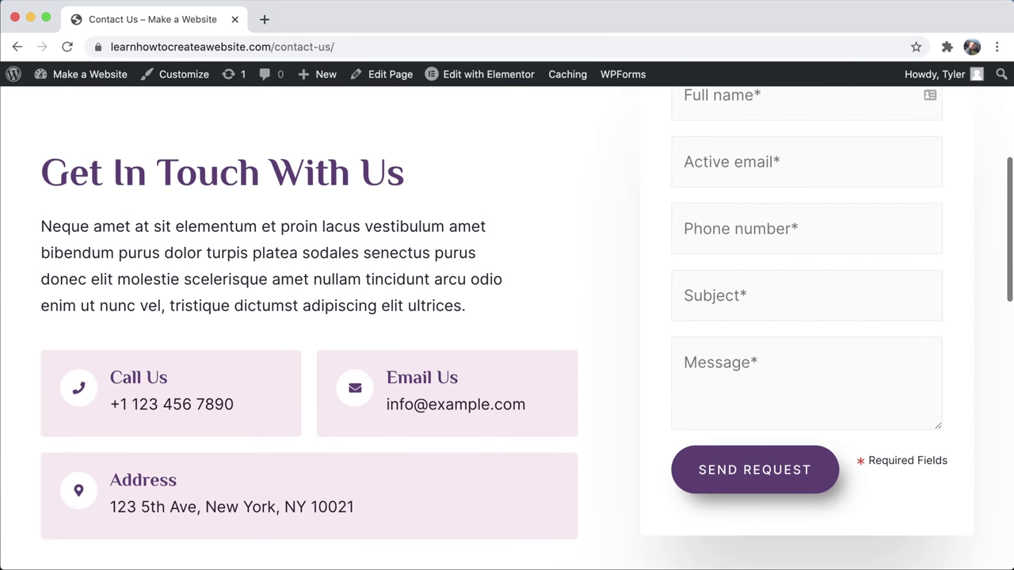
pyautogui.scroll(3, 724, 332)
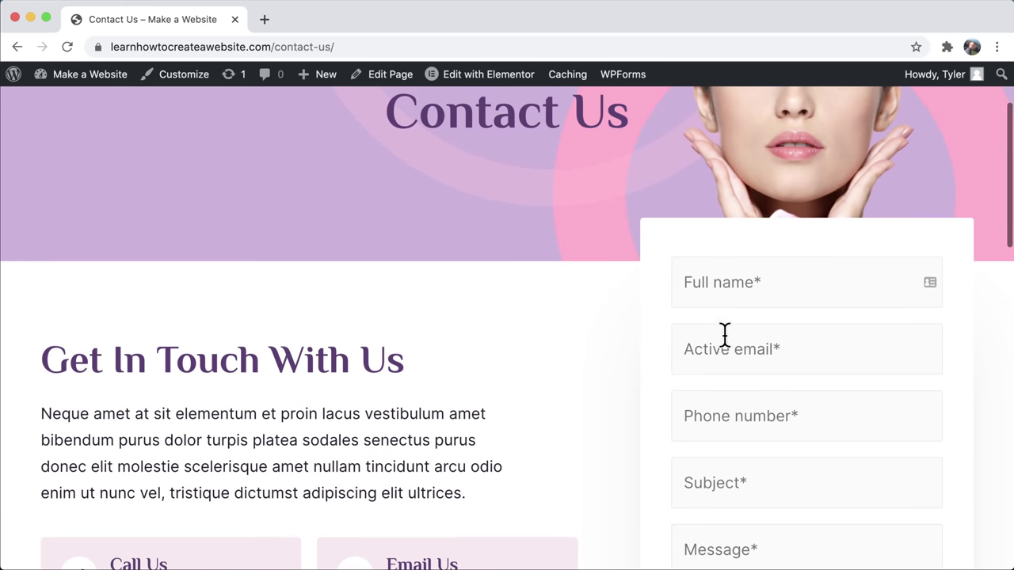
pyautogui.click(747, 284)
pyautogui.click(757, 362)
pyautogui.click(763, 412)
pyautogui.scroll(-2, 763, 419)
pyautogui.click(762, 420)
pyautogui.click(767, 478)
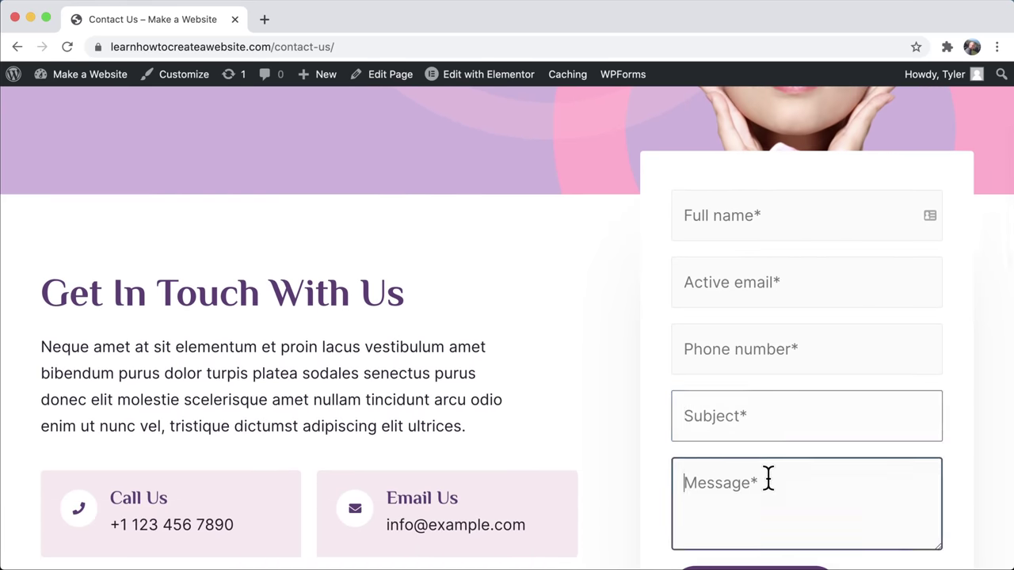
pyautogui.scroll(-3, 770, 475)
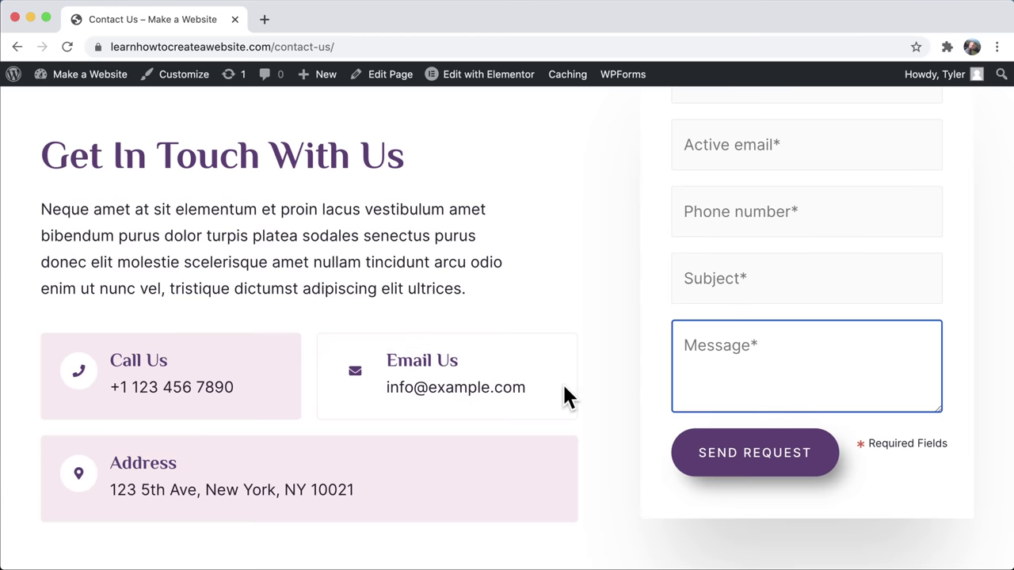
pyautogui.scroll(3, 562, 388)
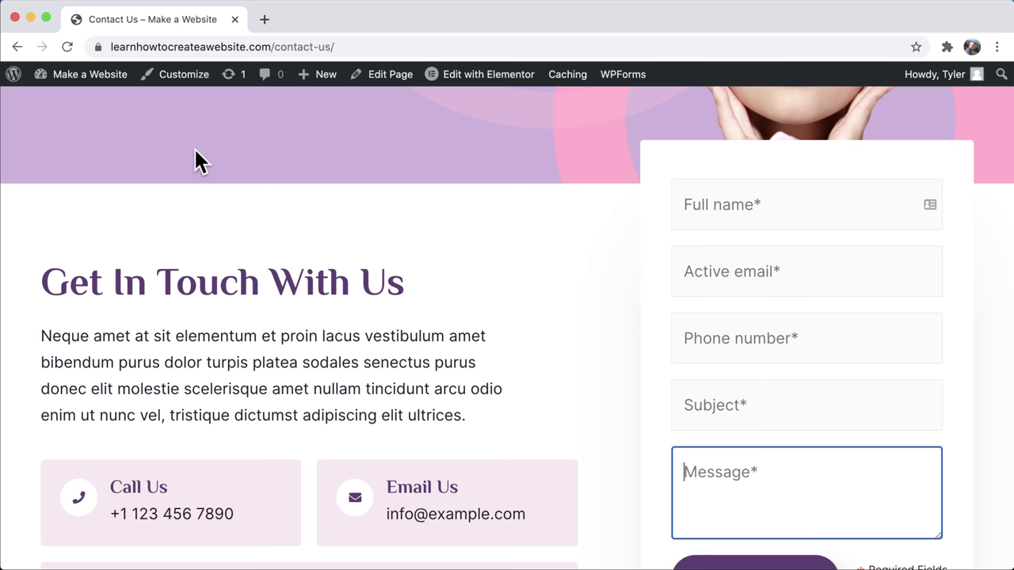
pyautogui.moveTo(80, 86)
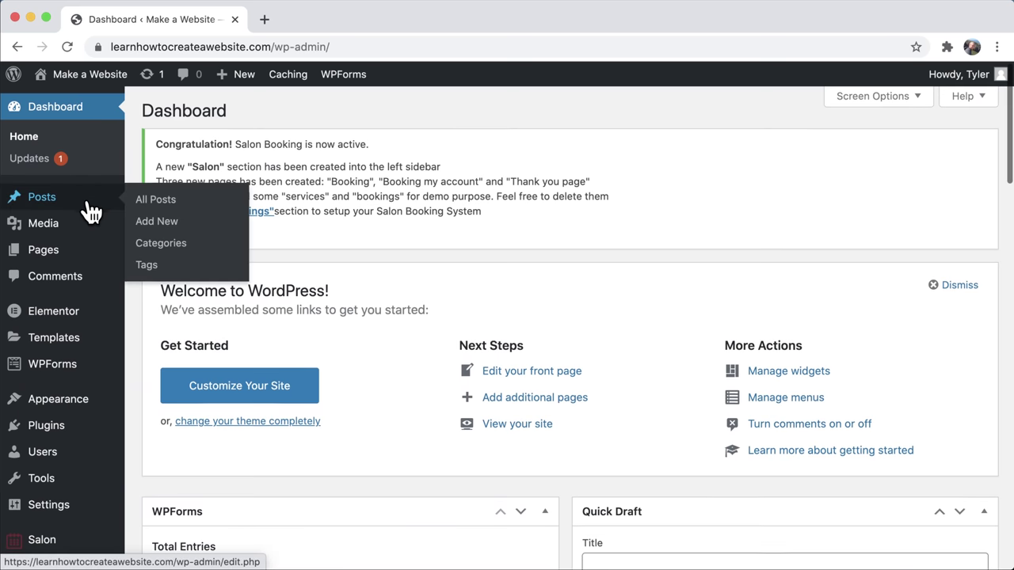
# - Create a WPForms form named 'New Form' from the Simple Contact Form template
pyautogui.click(63, 364)
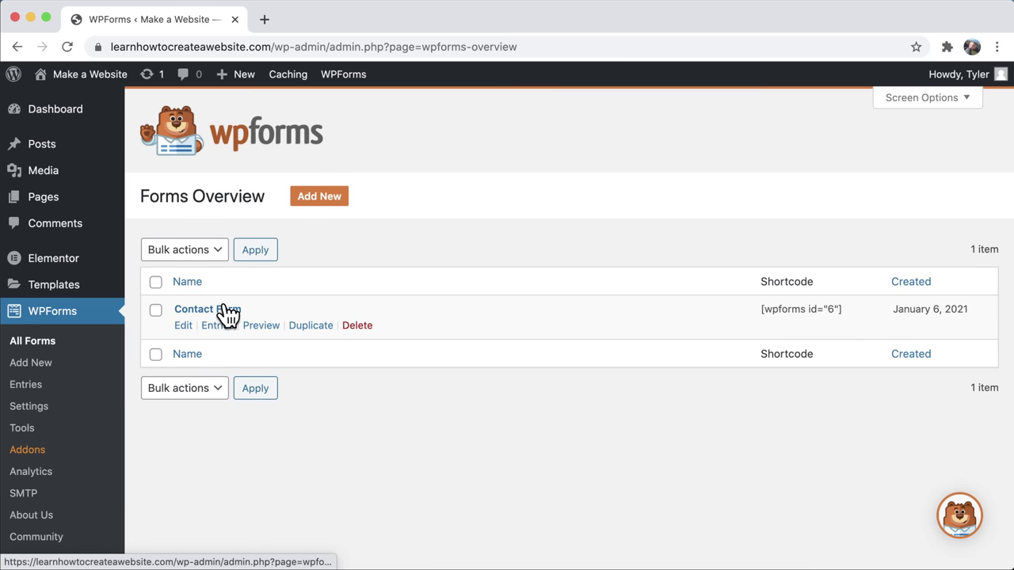
pyautogui.click(324, 205)
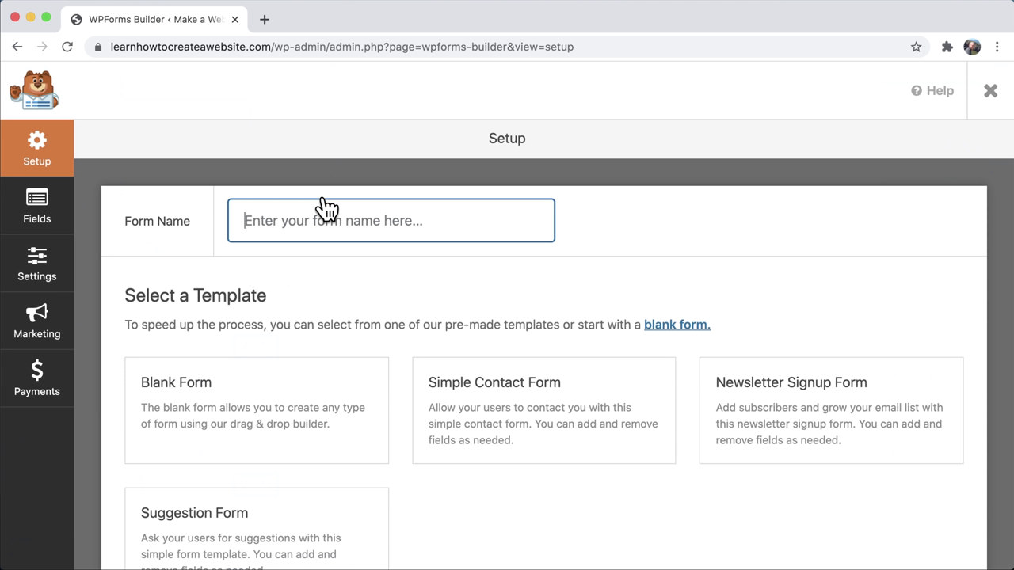
pyautogui.write('New Form')
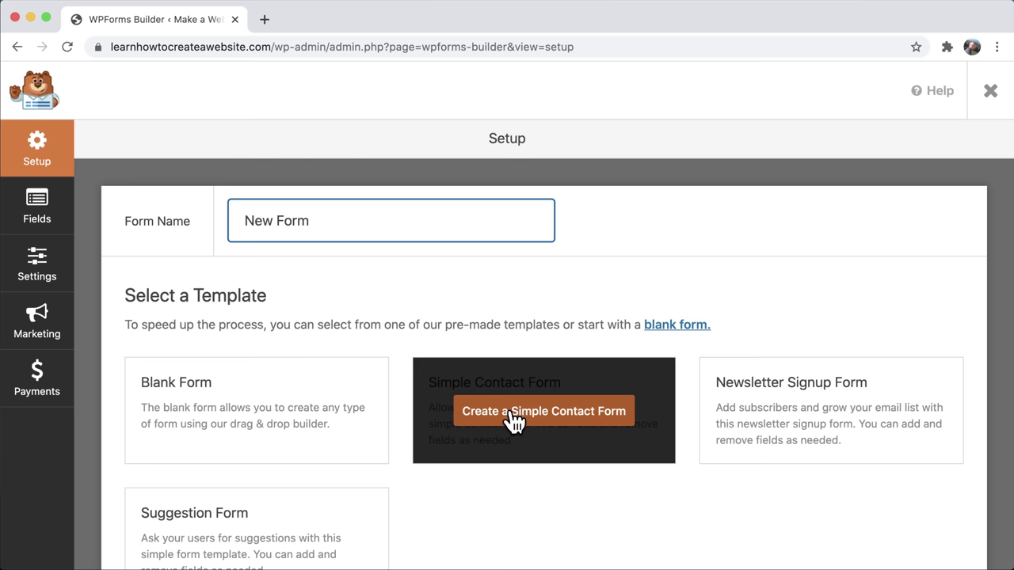
pyautogui.click(516, 418)
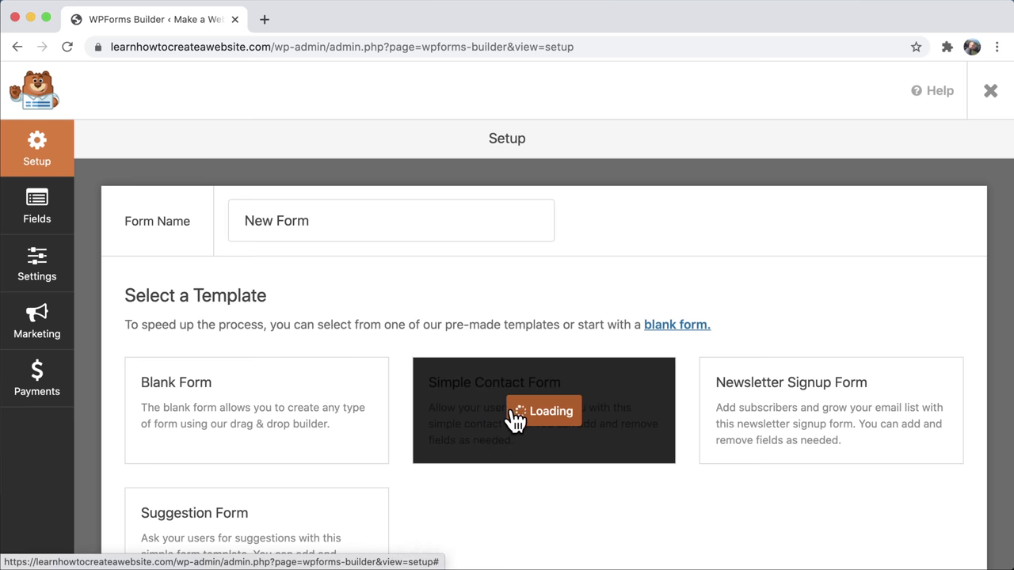
# - Set the Name field's format to Simple
pyautogui.scroll(-3, 507, 419)
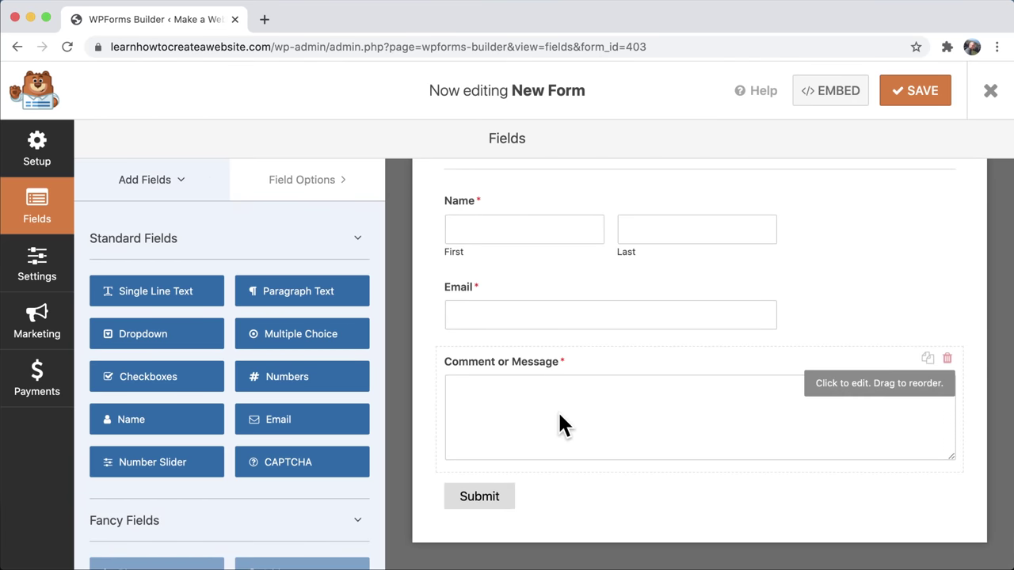
pyautogui.scroll(3, 559, 414)
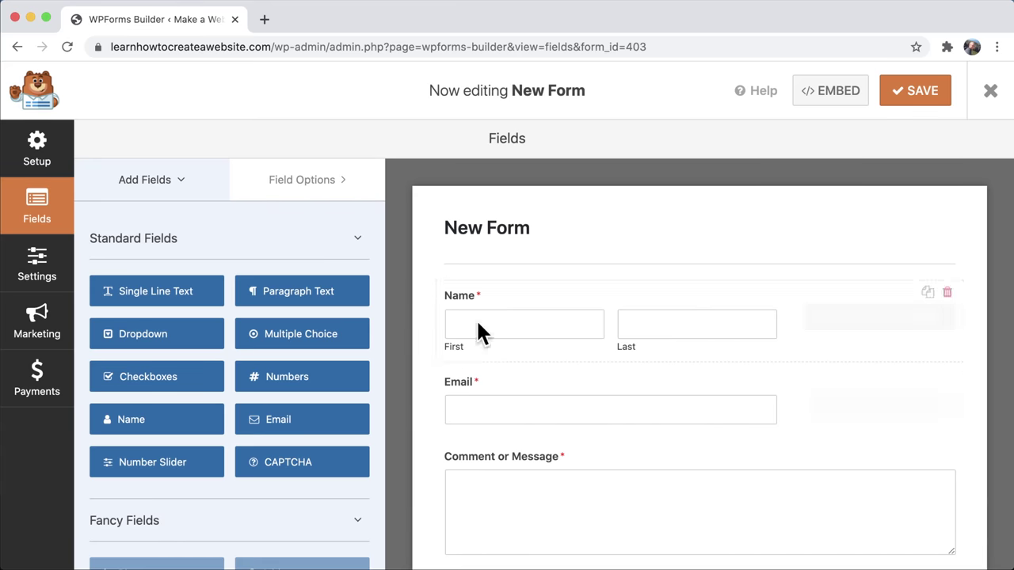
pyautogui.click(747, 328)
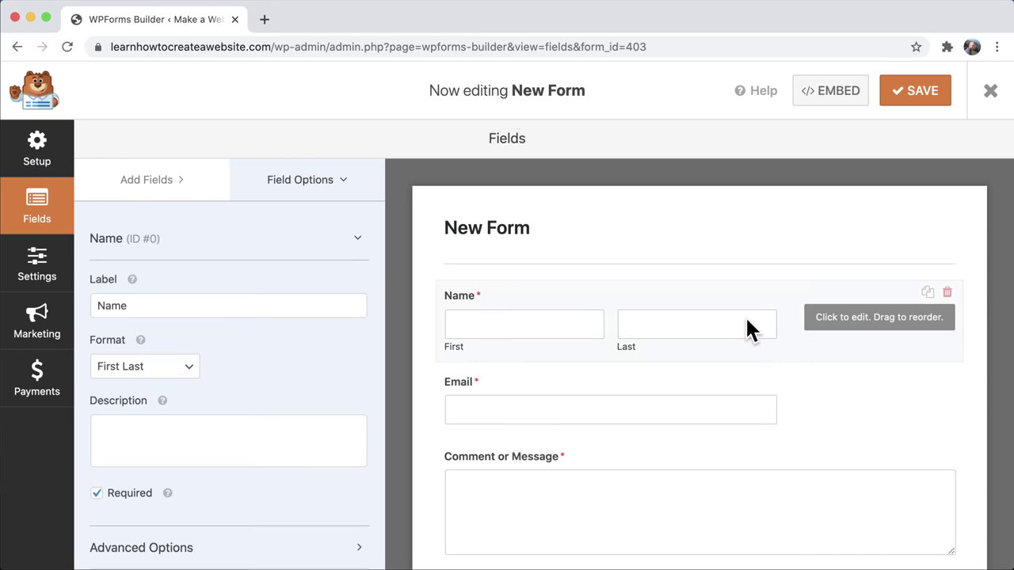
pyautogui.click(190, 373)
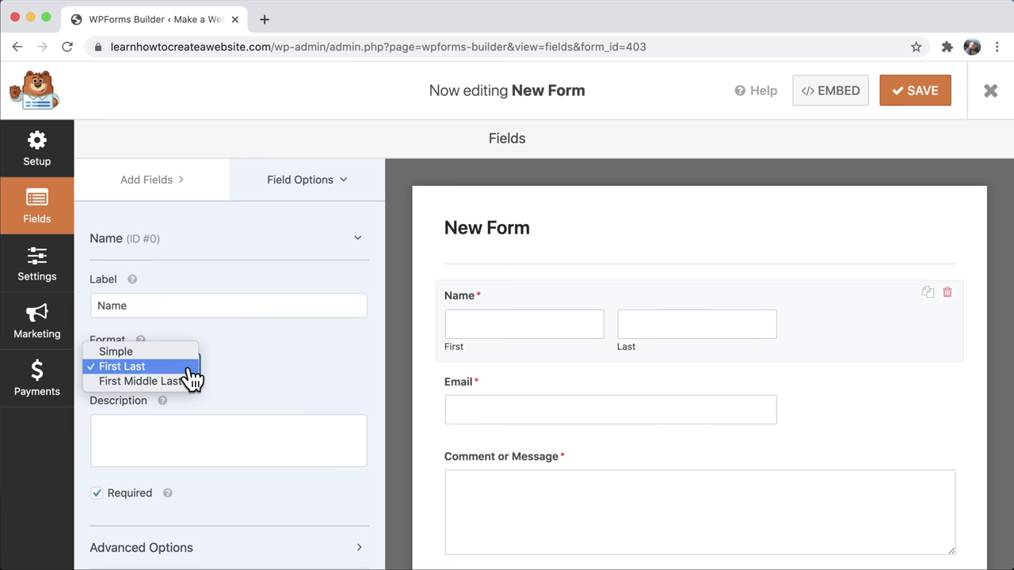
pyautogui.click(165, 353)
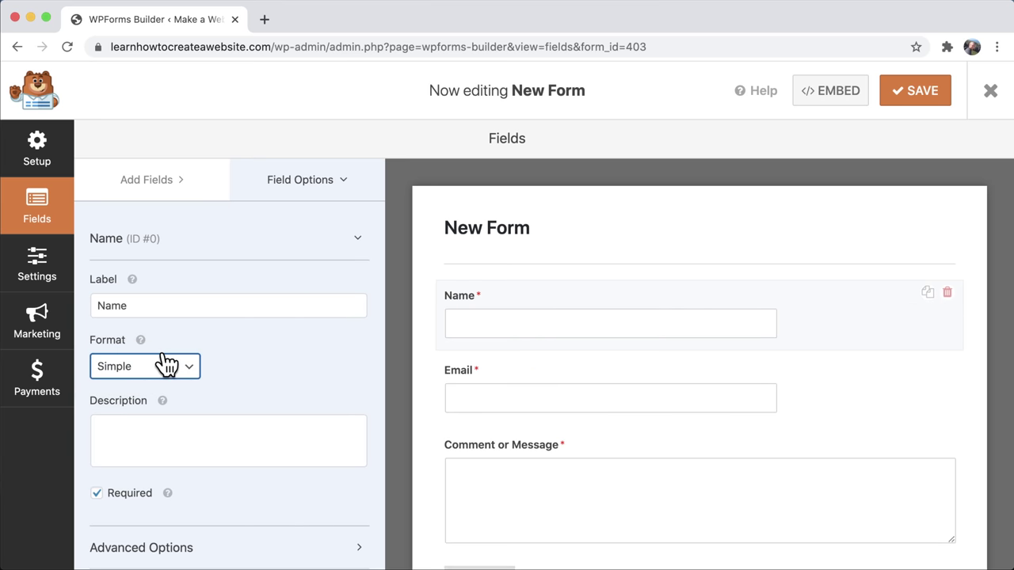
pyautogui.scroll(-1, 546, 309)
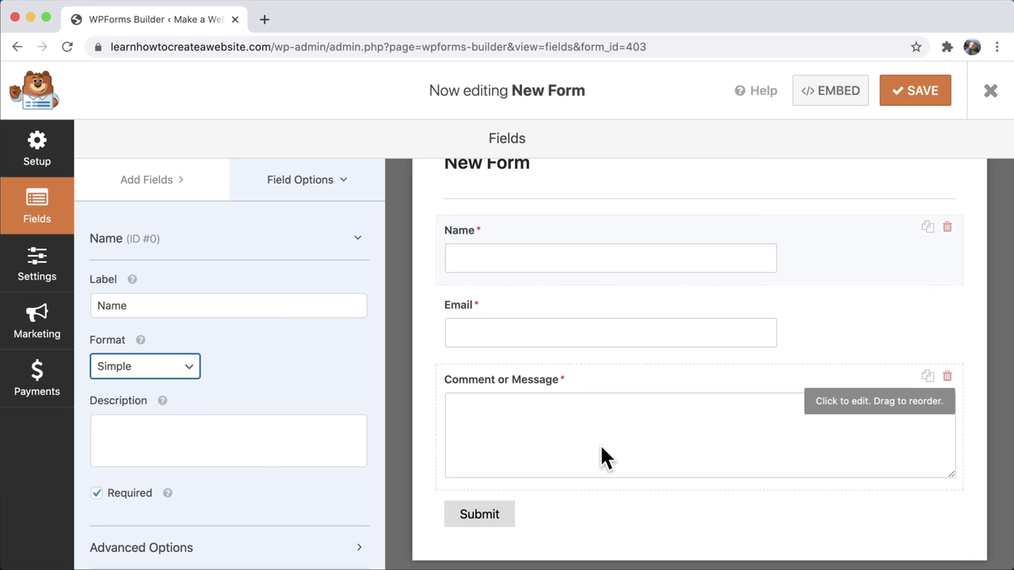
# - Add a Numbers field labelled 'Phone Number' between Email and Comment, then delete it
pyautogui.click(48, 220)
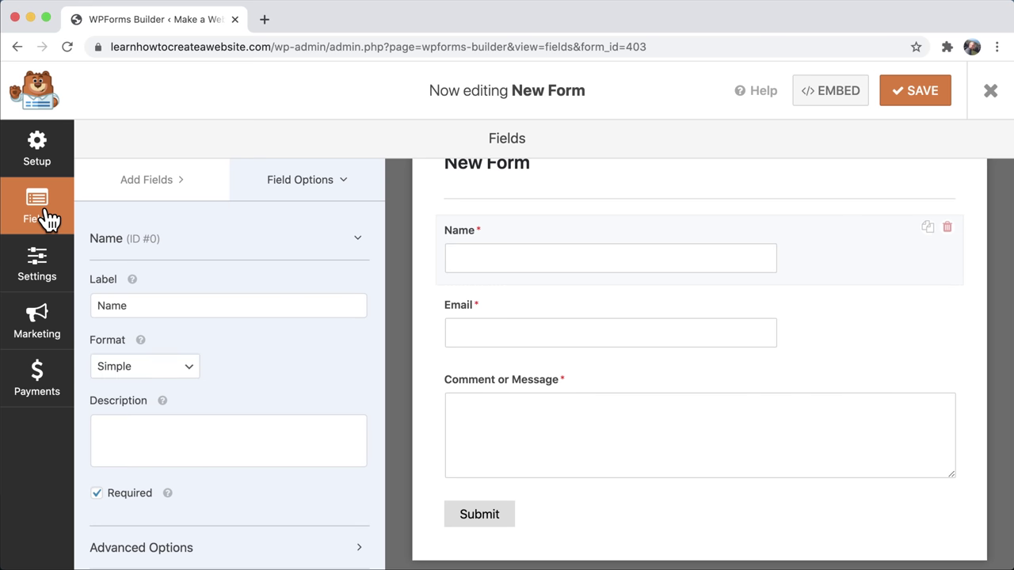
pyautogui.click(141, 190)
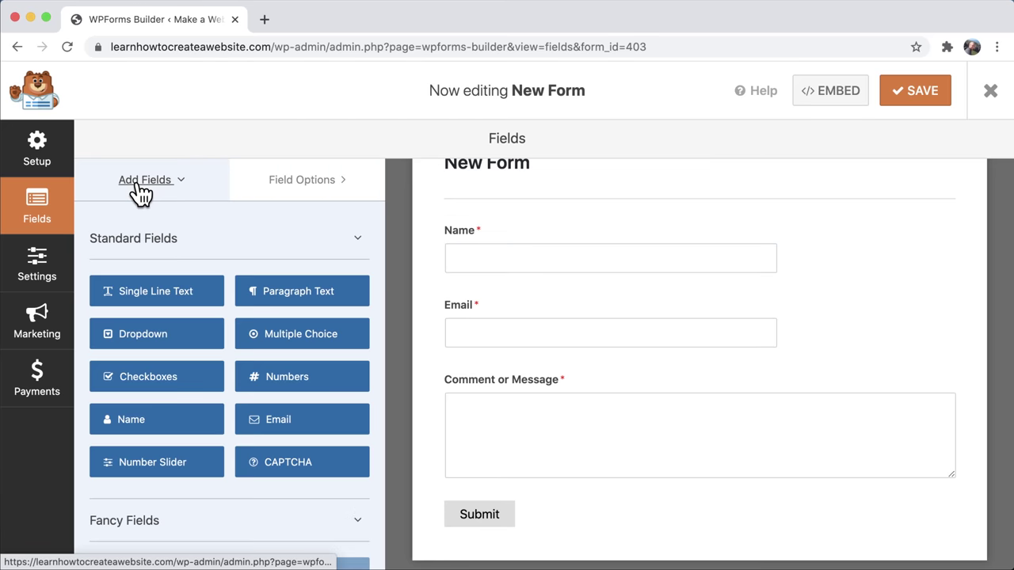
pyautogui.moveTo(305, 372); pyautogui.dragTo(519, 366)
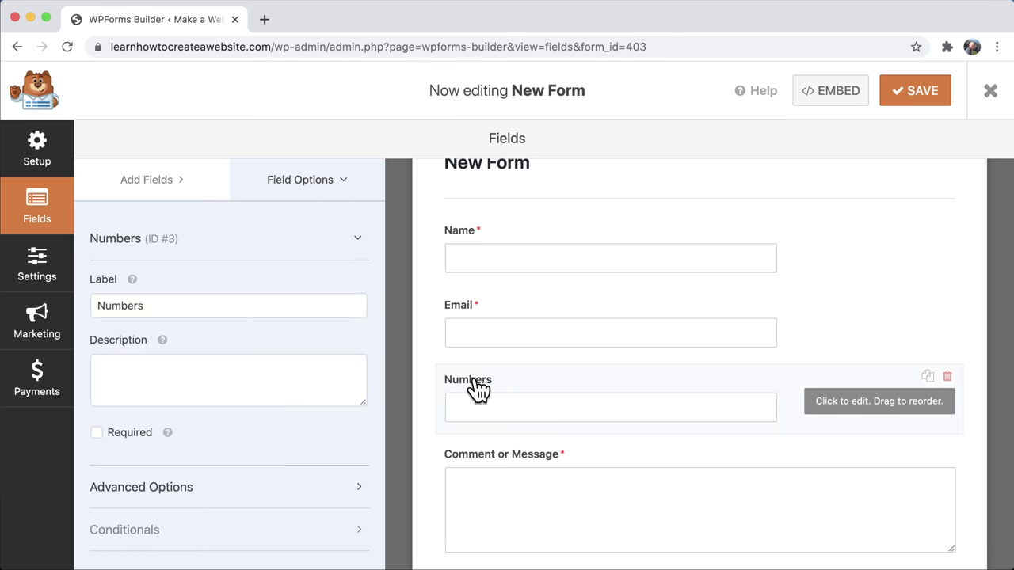
pyautogui.doubleClick(153, 305)
pyautogui.write('Phone Number')
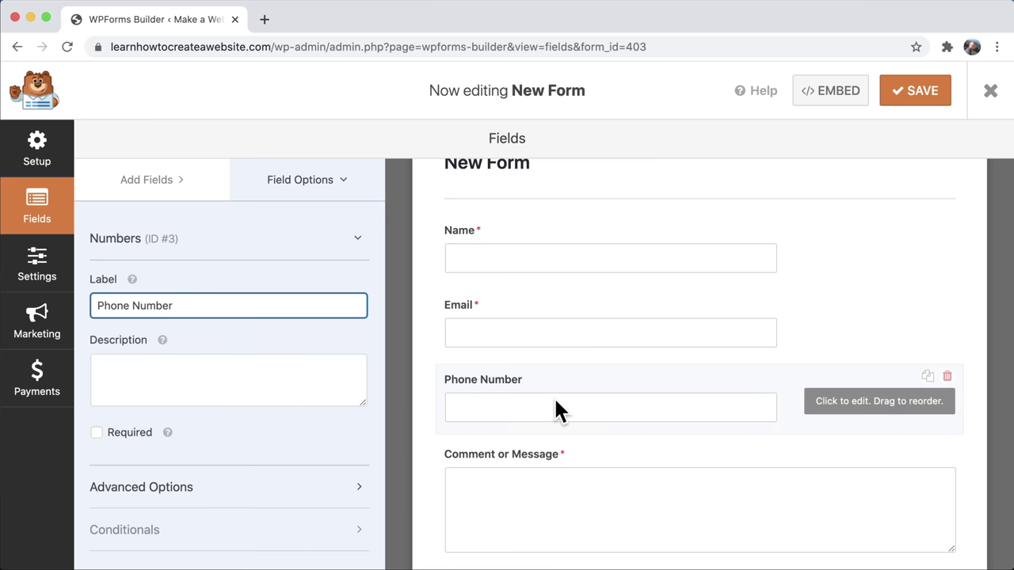
pyautogui.click(947, 376)
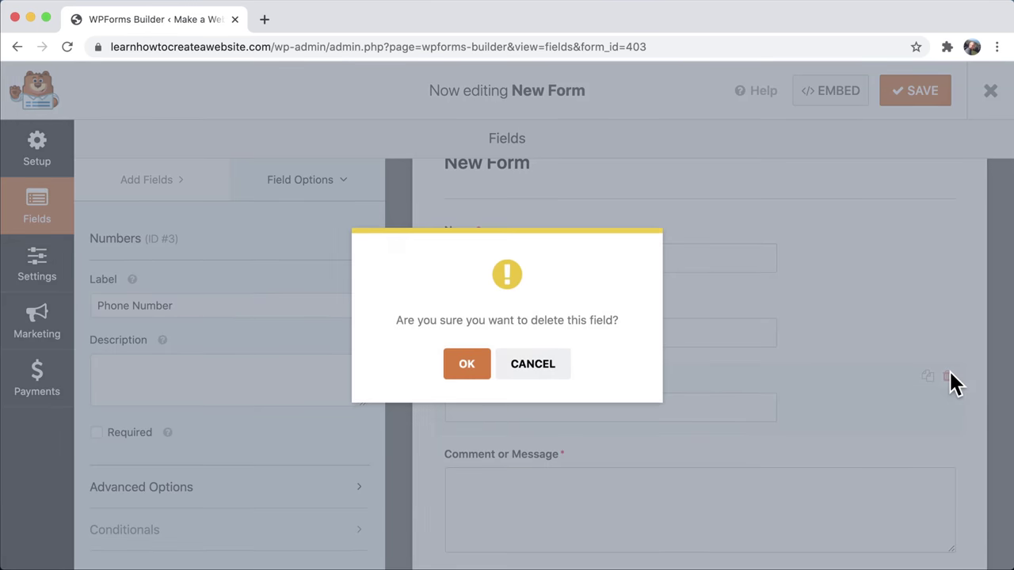
pyautogui.click(471, 365)
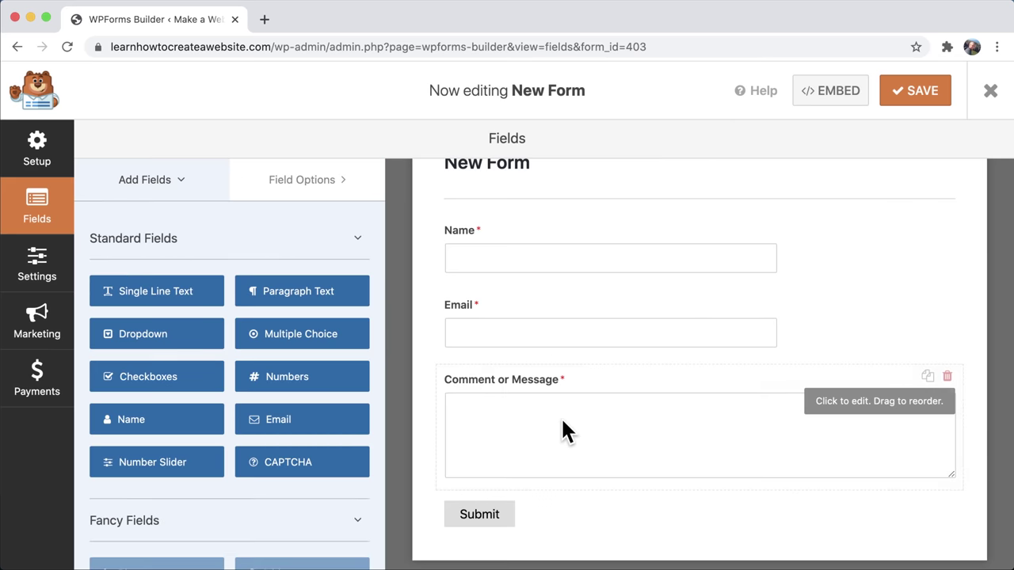
# - Check the Comment or Message field's advanced Field Size, leaving it at Medium
pyautogui.click(563, 420)
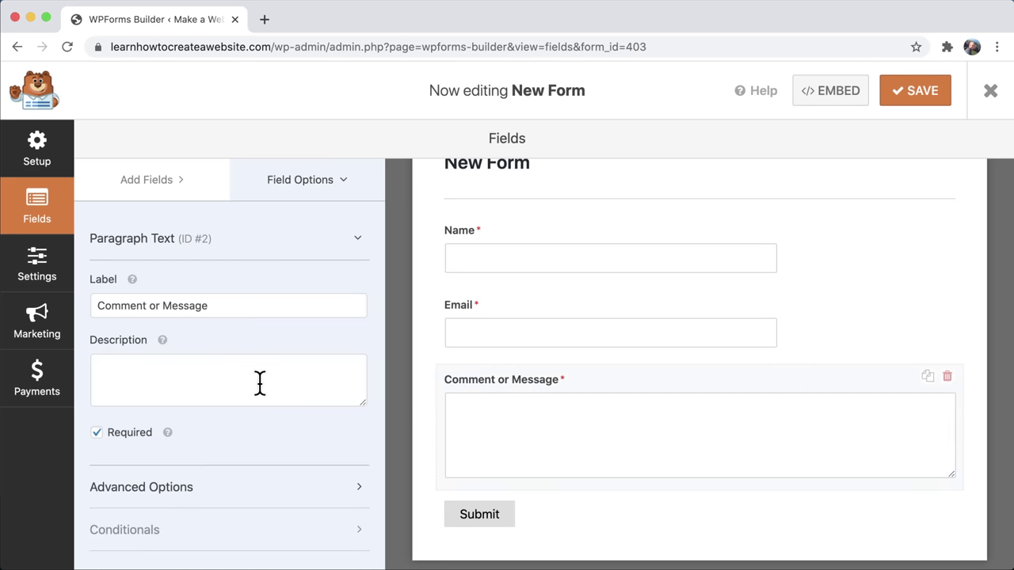
pyautogui.click(236, 486)
pyautogui.scroll(-5, 235, 491)
pyautogui.click(143, 348)
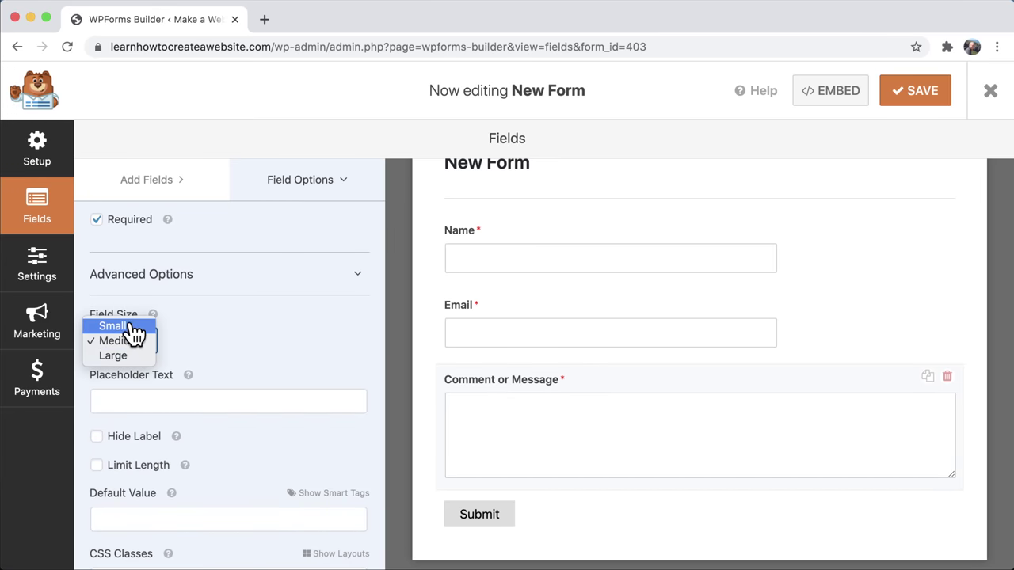
pyautogui.click(277, 344)
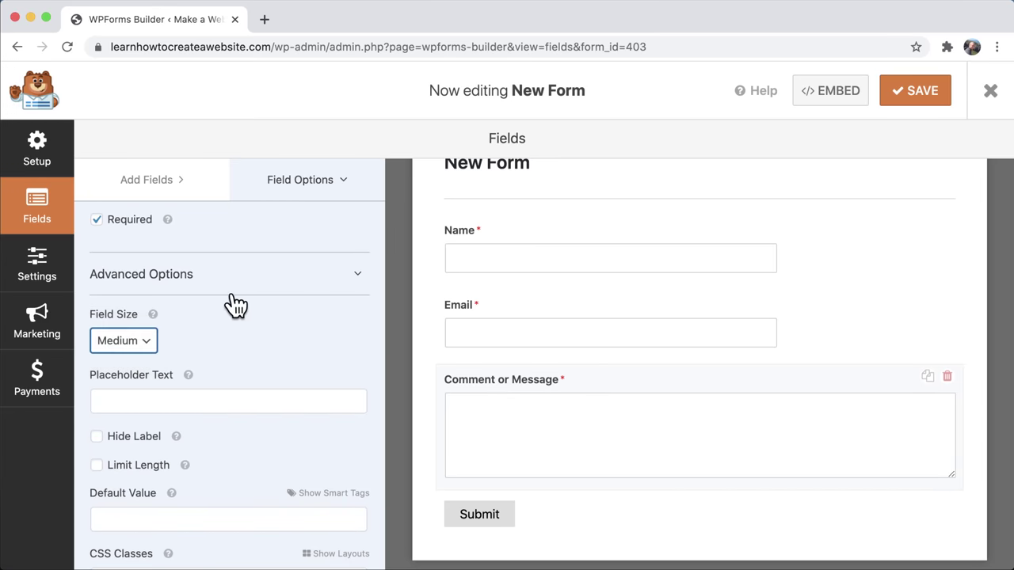
pyautogui.click(149, 191)
pyautogui.scroll(5, 181, 426)
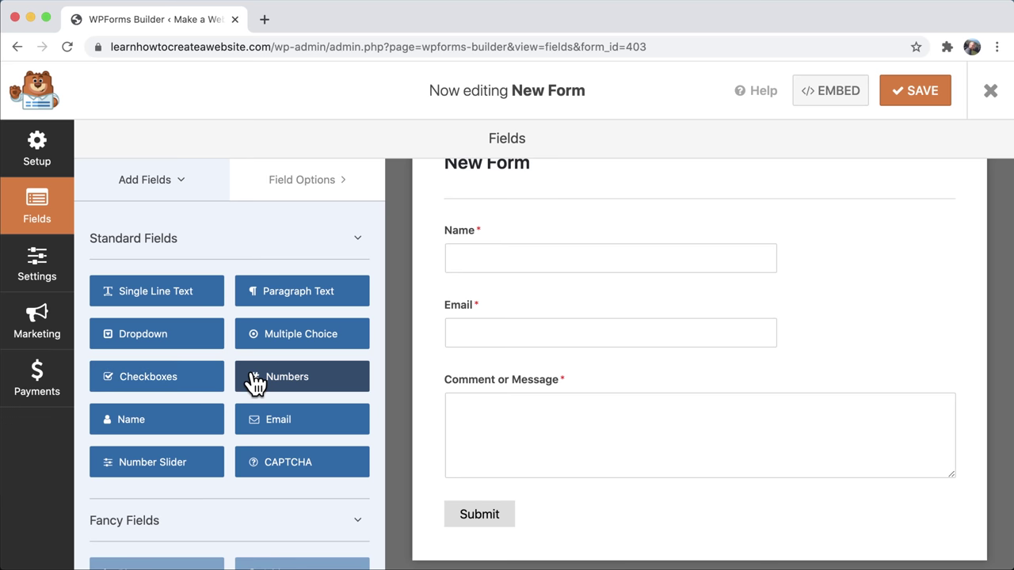
pyautogui.click(39, 277)
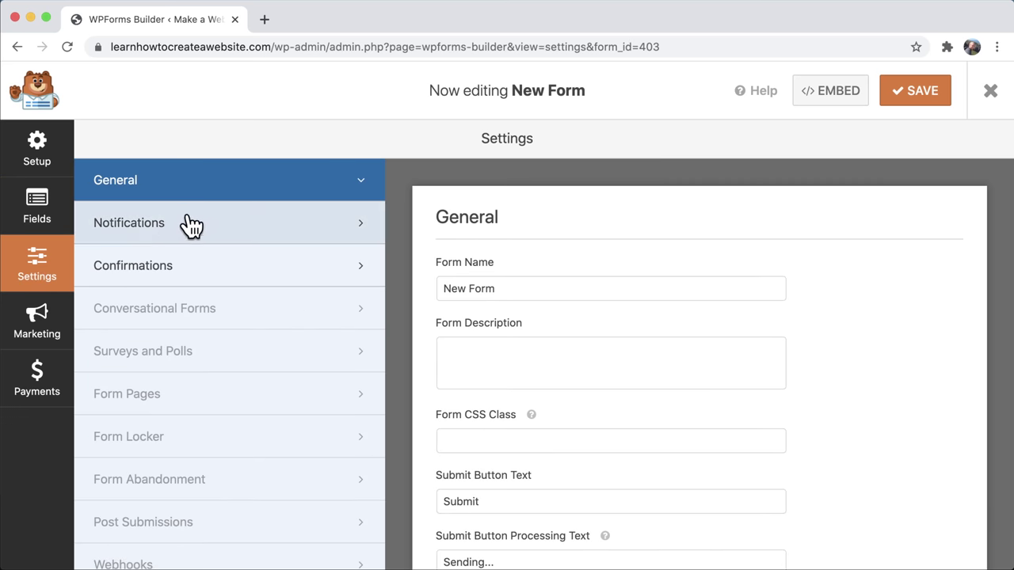
# - Show the form's Notifications settings and check the Send To Email Address recipient
pyautogui.click(191, 226)
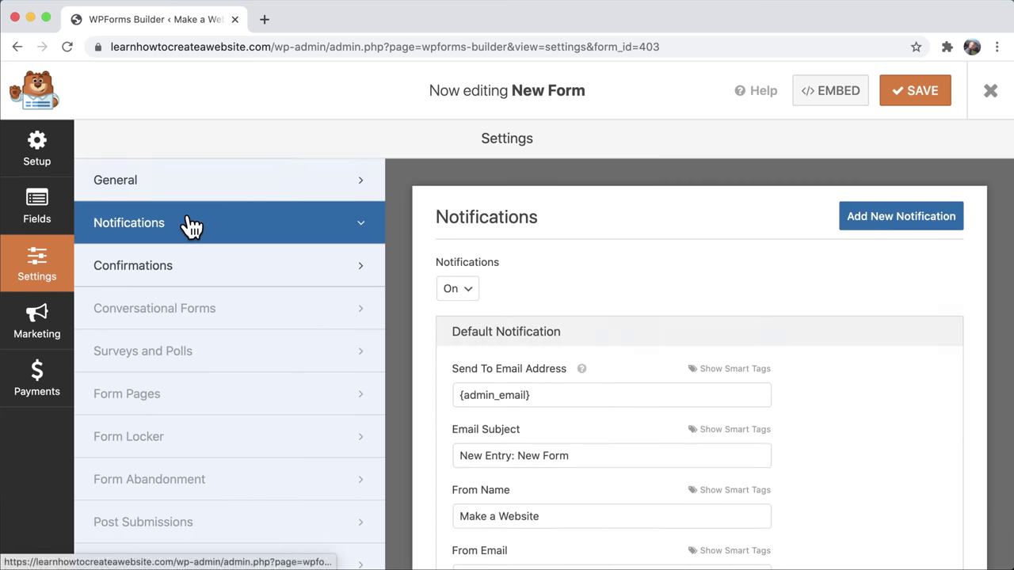
pyautogui.tripleClick(614, 396)
pyautogui.click(614, 396)
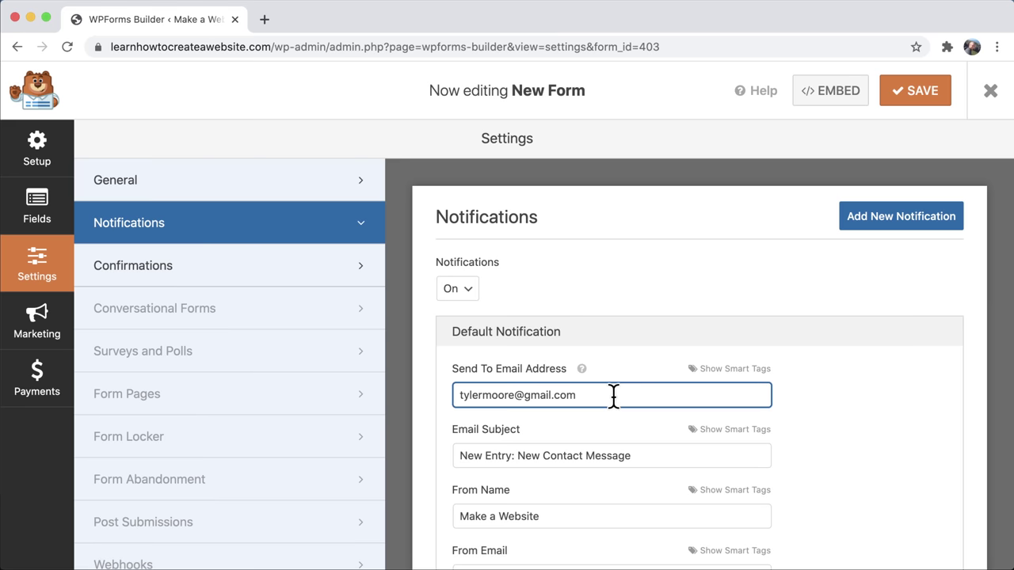
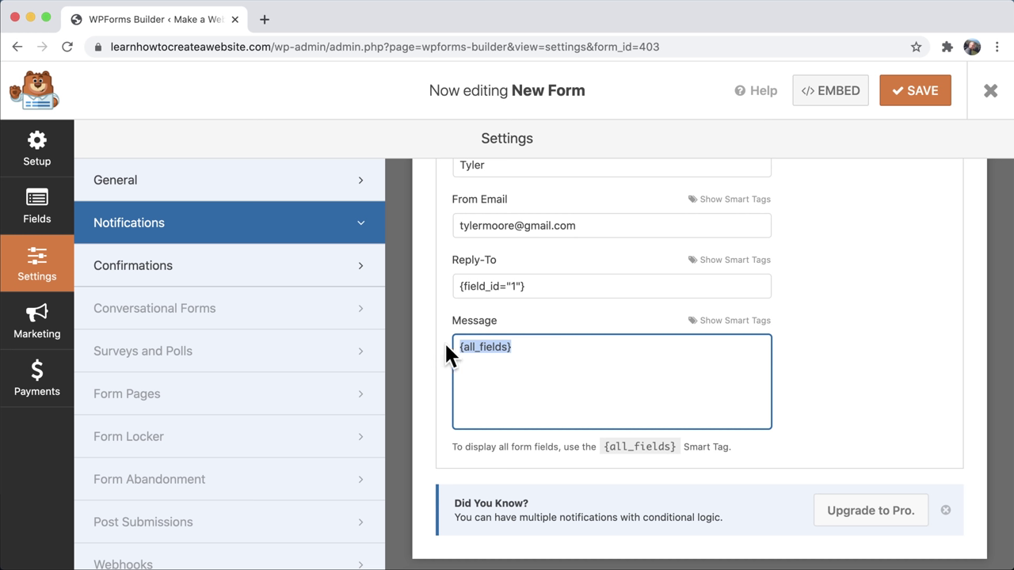
# - Save the New Form's notification settings, leaving the {all_fields} message unchanged
pyautogui.click(587, 364)
pyautogui.moveTo(537, 352); pyautogui.dragTo(419, 347)
pyautogui.click(566, 374)
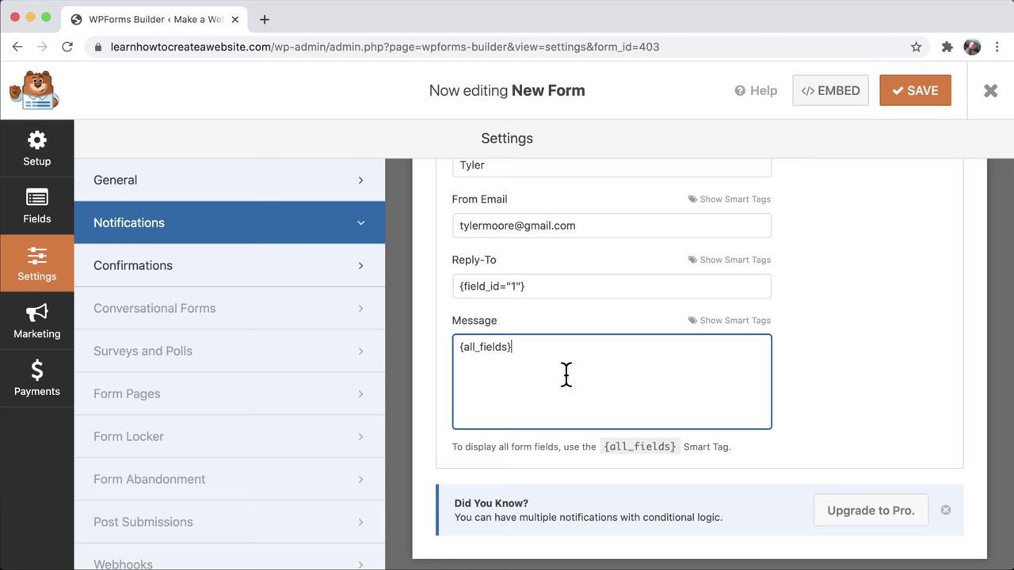
pyautogui.scroll(-1, 566, 374)
pyautogui.scroll(5, 565, 375)
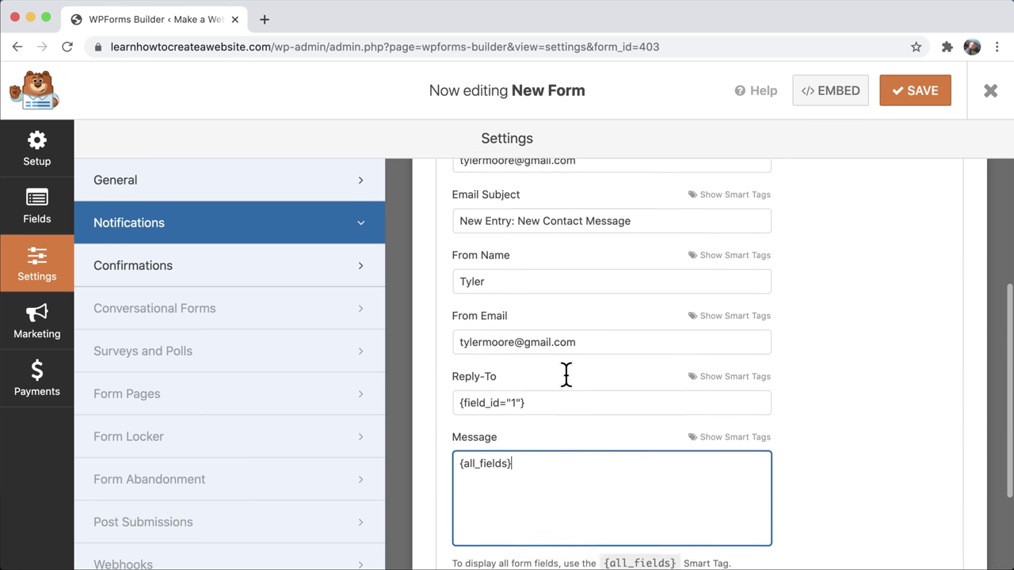
pyautogui.scroll(1, 565, 385)
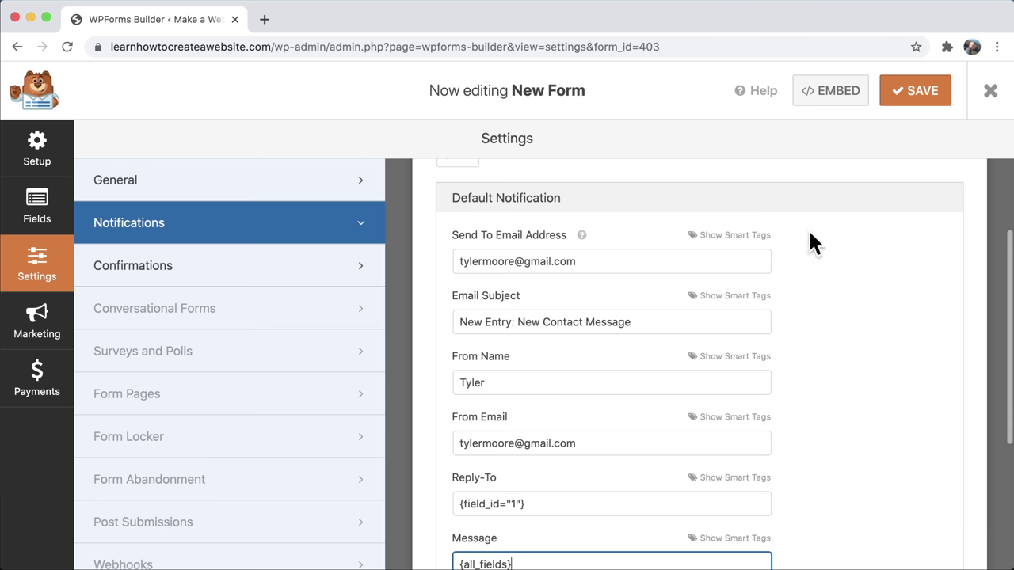
pyautogui.click(922, 92)
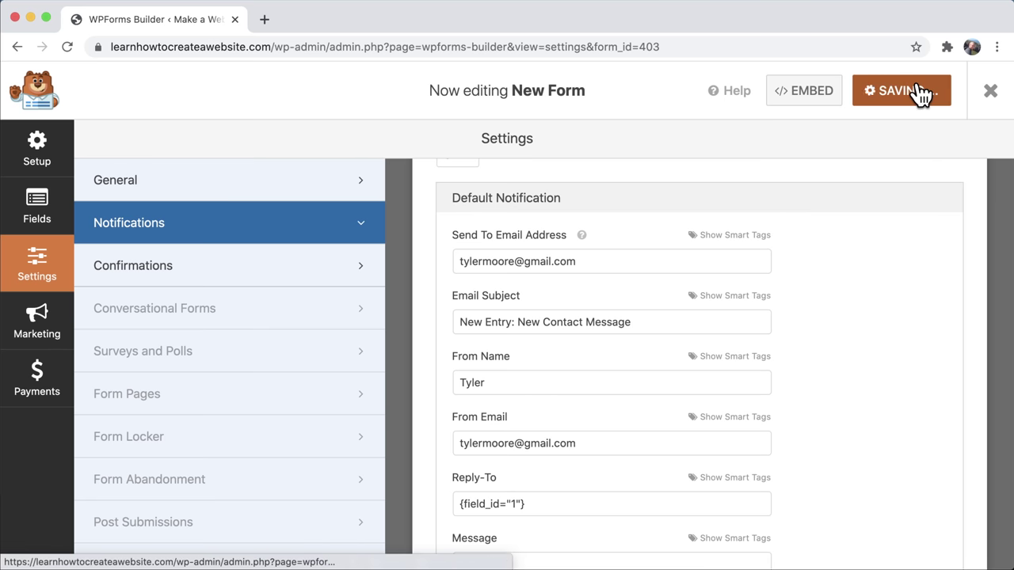
# - Trim the address bar URL down to the site root to load the home page
pyautogui.moveTo(274, 52); pyautogui.dragTo(705, 52)
pyautogui.press('BackSpace')
pyautogui.press('Return')
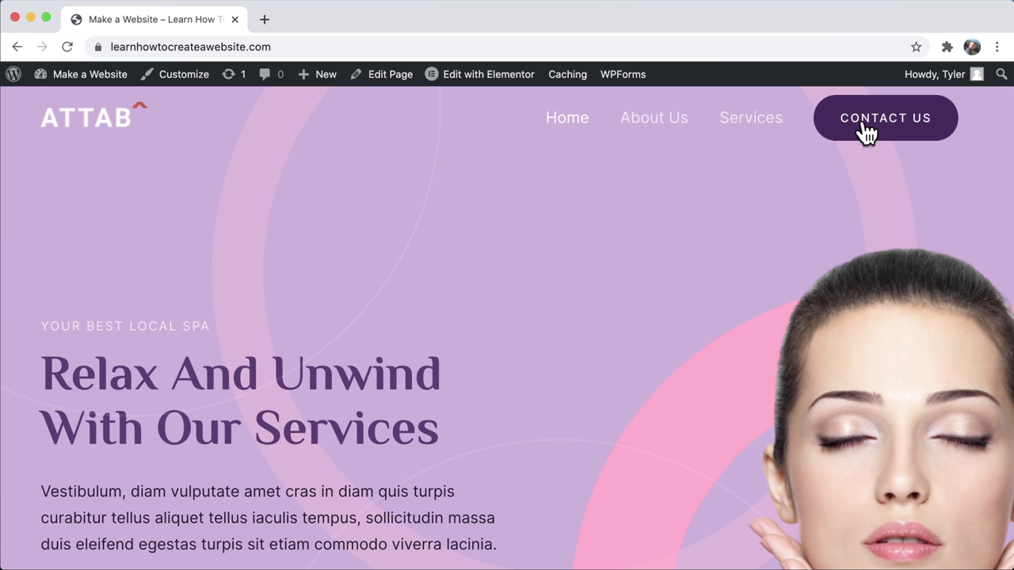
# - Open the Contact Us page and launch it in the Elementor editor
pyautogui.click(869, 133)
pyautogui.scroll(-5, 762, 328)
pyautogui.scroll(-1, 776, 476)
pyautogui.scroll(1, 758, 293)
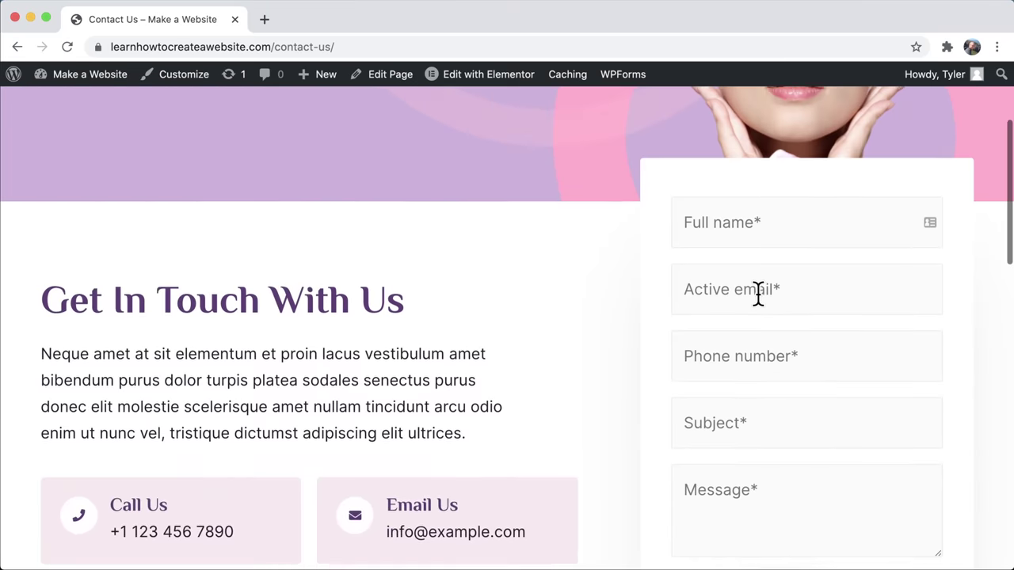
pyautogui.scroll(2, 766, 299)
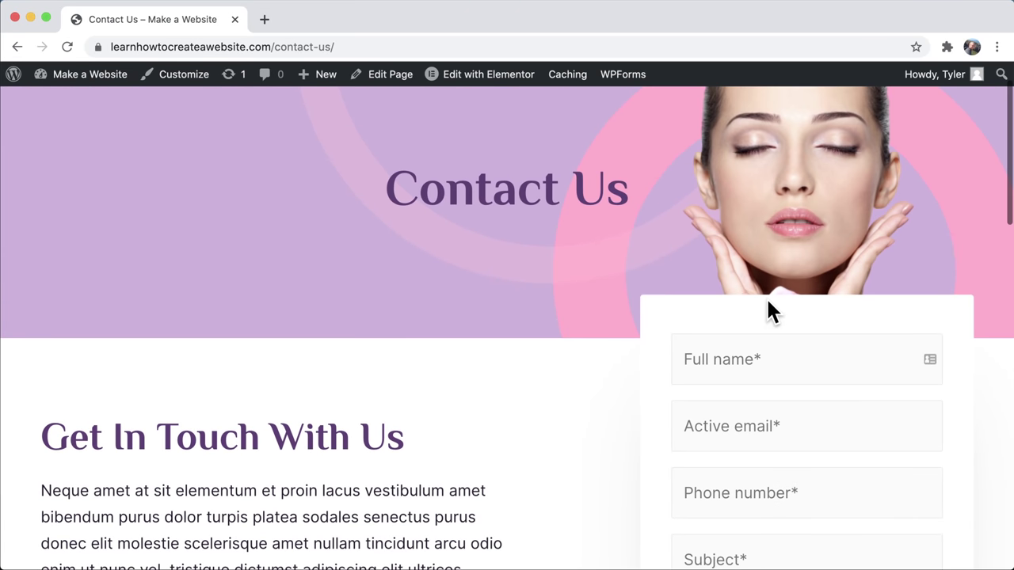
pyautogui.click(488, 81)
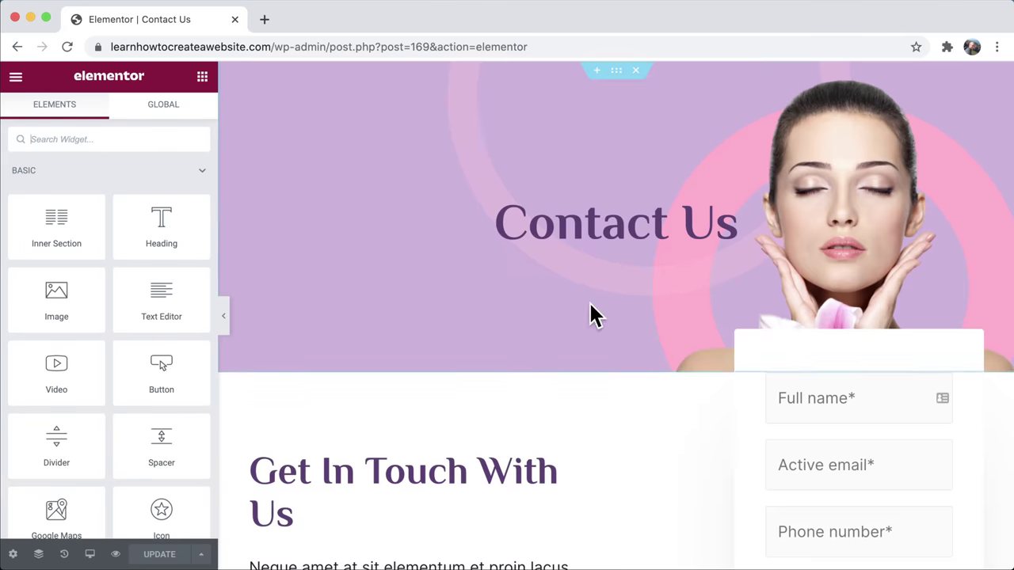
pyautogui.scroll(-3, 817, 283)
# - Switch the WPForms widget to New Form and preview it with the panel hidden
pyautogui.click(865, 282)
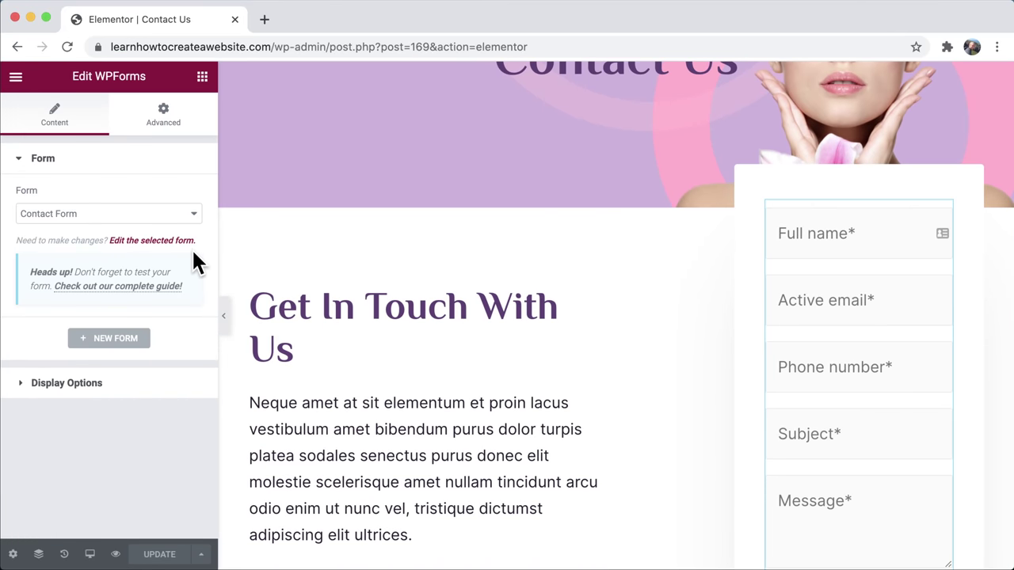
pyautogui.click(155, 217)
pyautogui.click(114, 226)
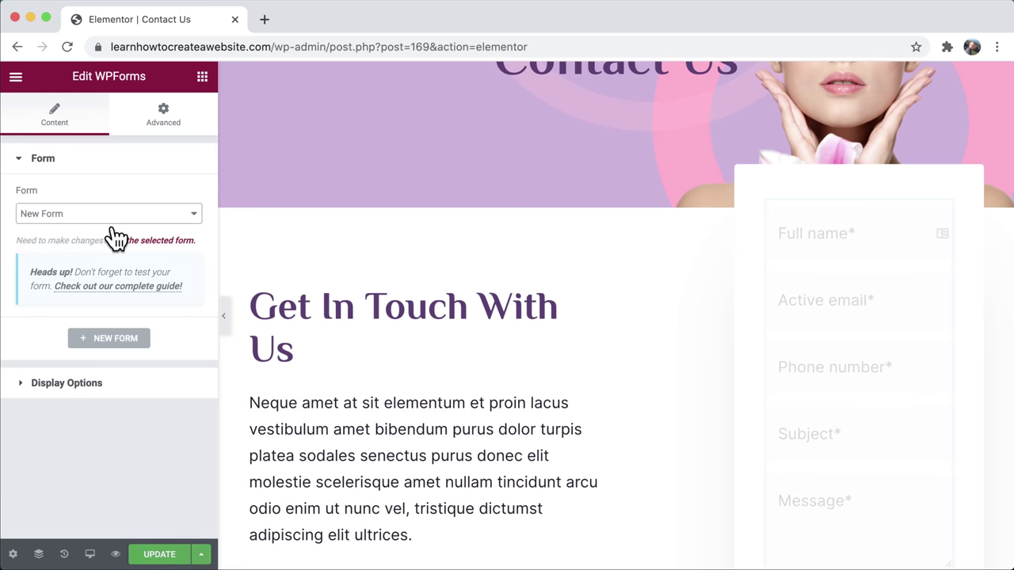
pyautogui.scroll(-5, 897, 436)
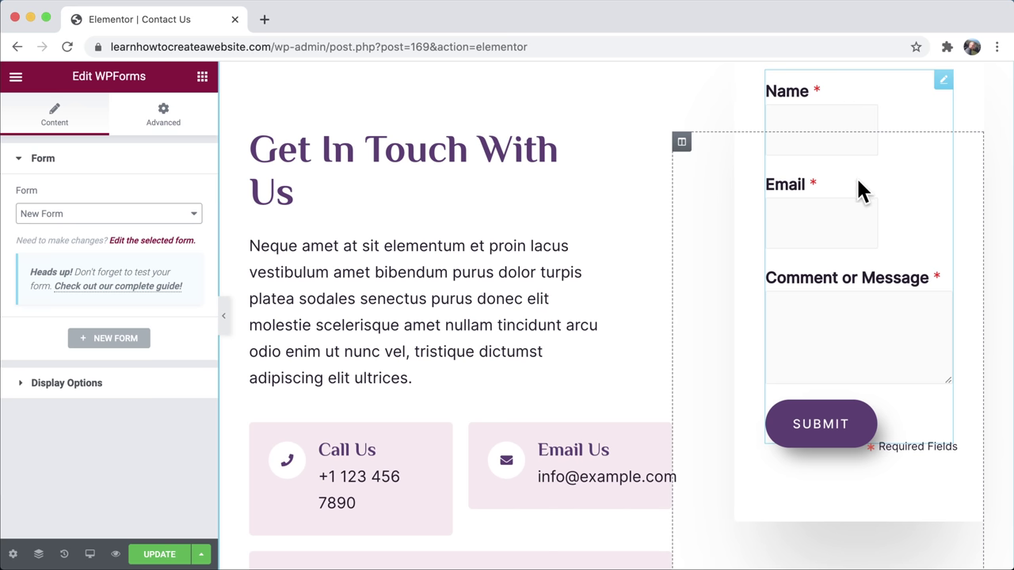
pyautogui.click(223, 316)
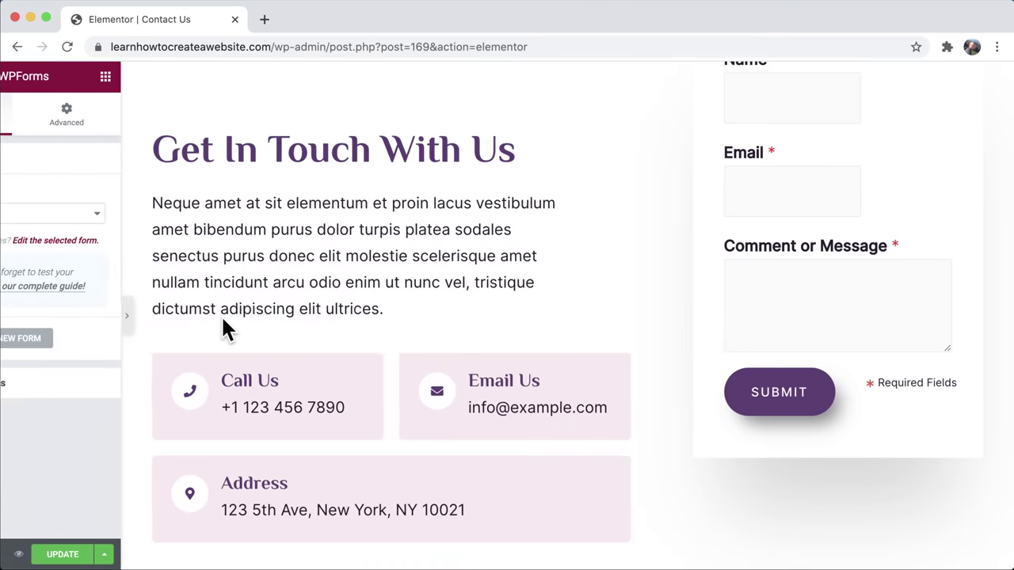
pyautogui.scroll(5, 763, 327)
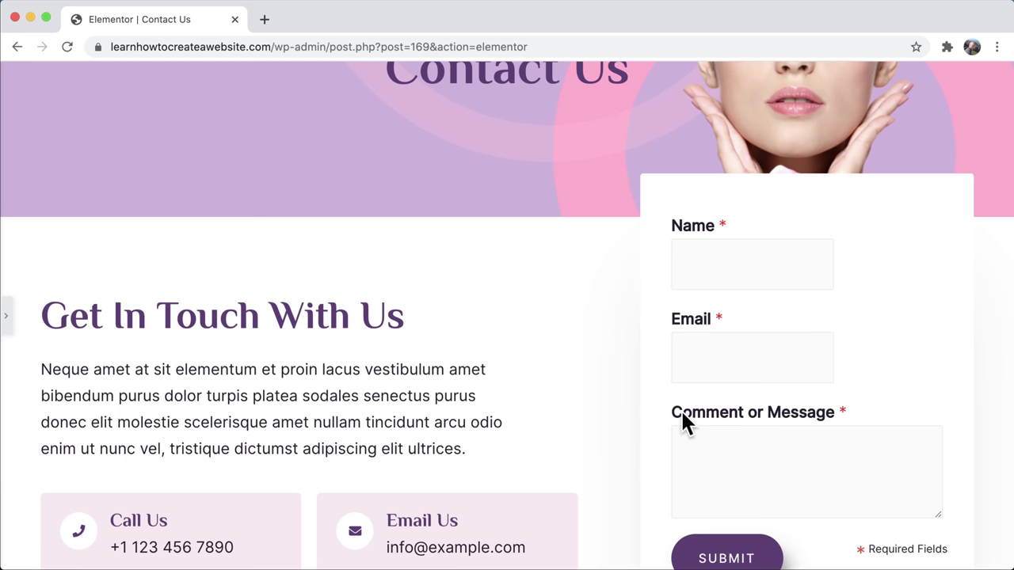
# - Restore Contact Form in the widget and save the page with Update
pyautogui.click(6, 325)
pyautogui.click(154, 214)
pyautogui.click(135, 201)
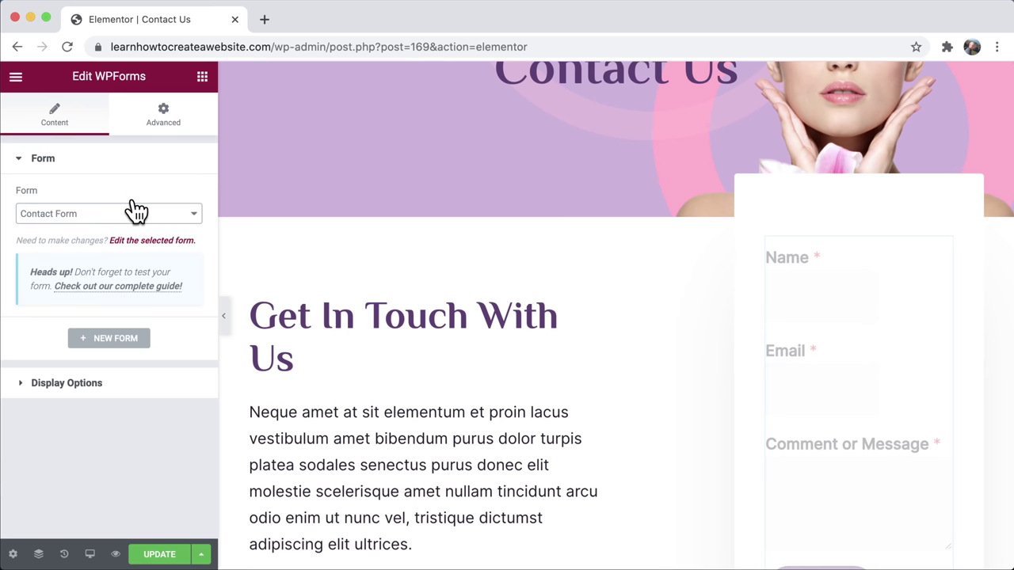
pyautogui.click(160, 556)
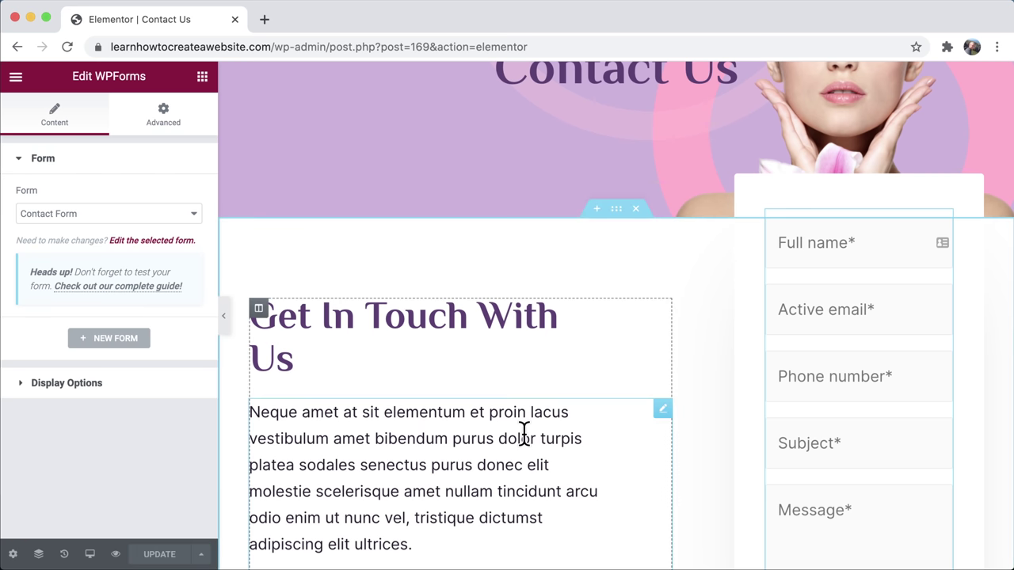
# - Go from the site's home page to the dashboard and start a new page
pyautogui.click(541, 46)
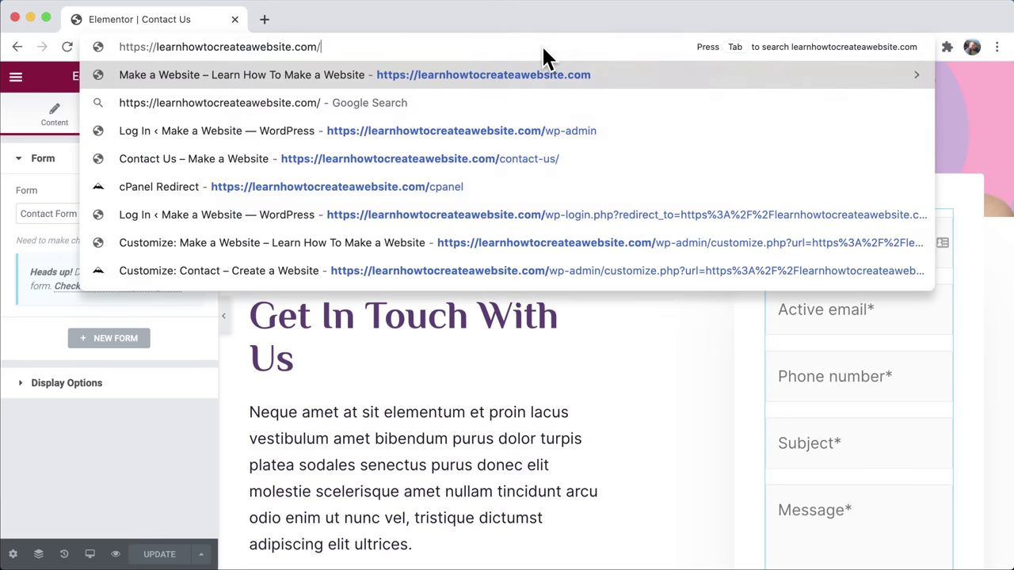
pyautogui.press('Return')
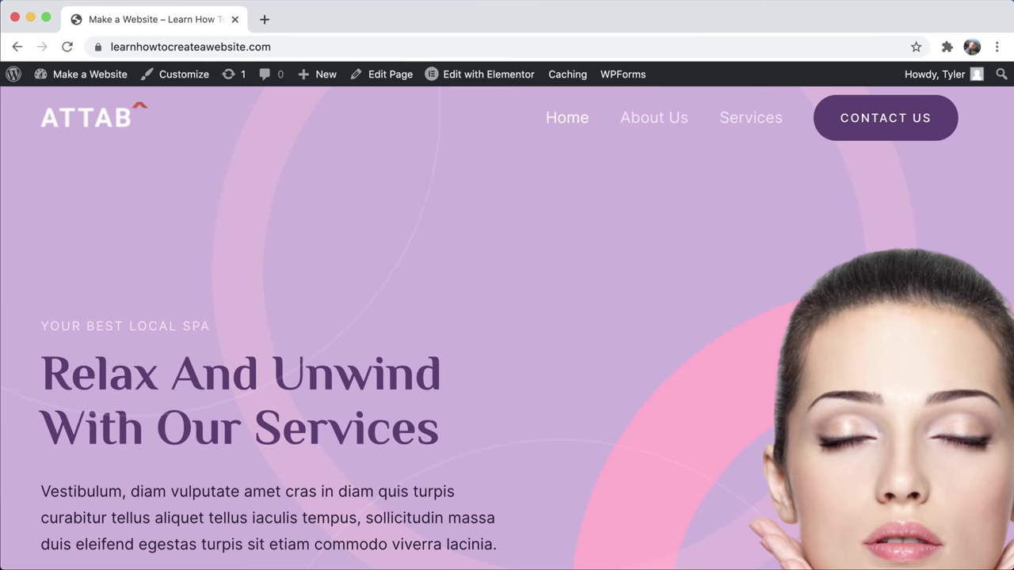
pyautogui.click(95, 79)
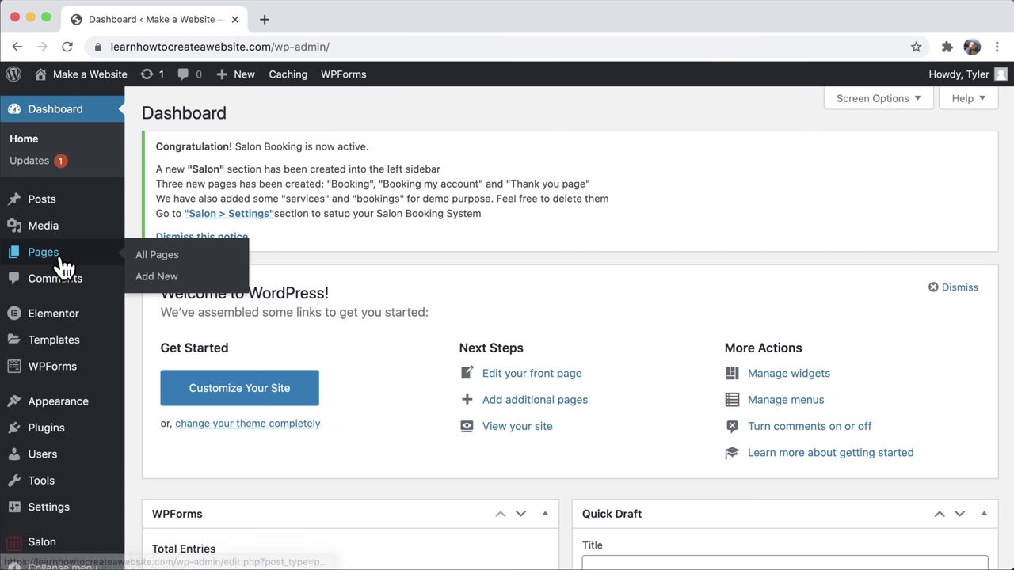
pyautogui.click(32, 252)
pyautogui.click(229, 117)
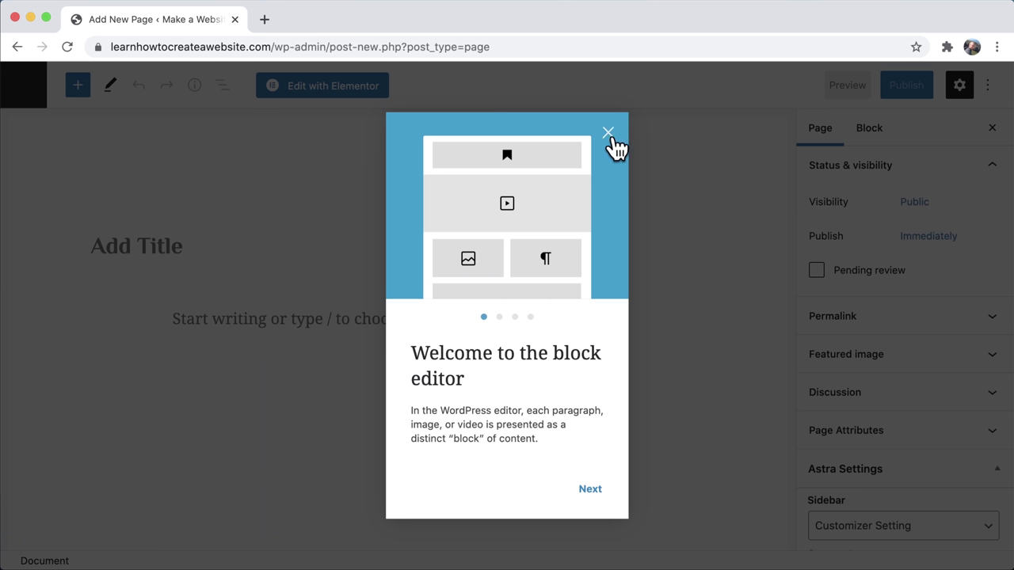
pyautogui.click(610, 134)
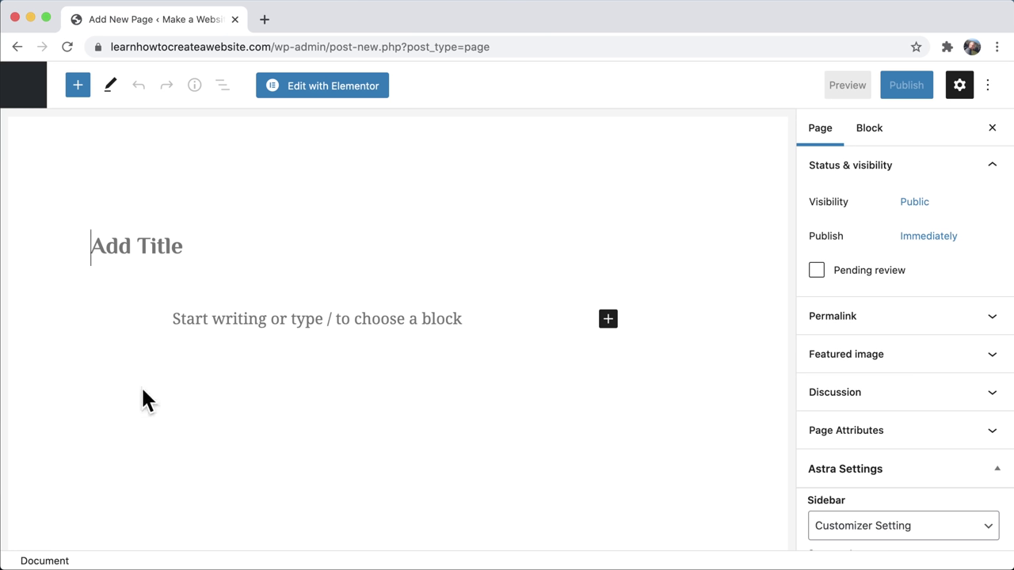
# - Title the page Gallery, publish it, and open it in Elementor
pyautogui.write('Gallery')
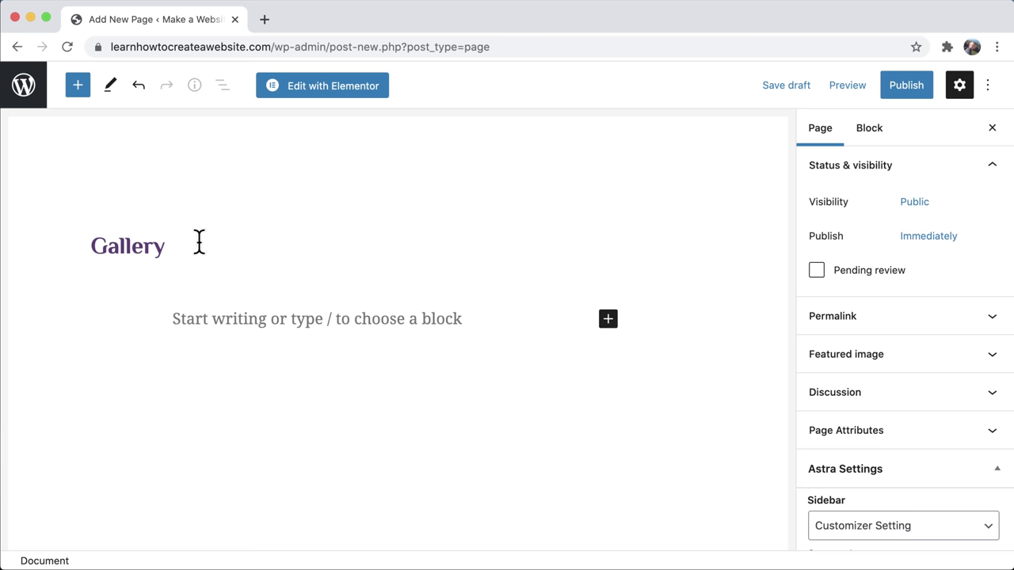
pyautogui.click(904, 88)
pyautogui.click(865, 89)
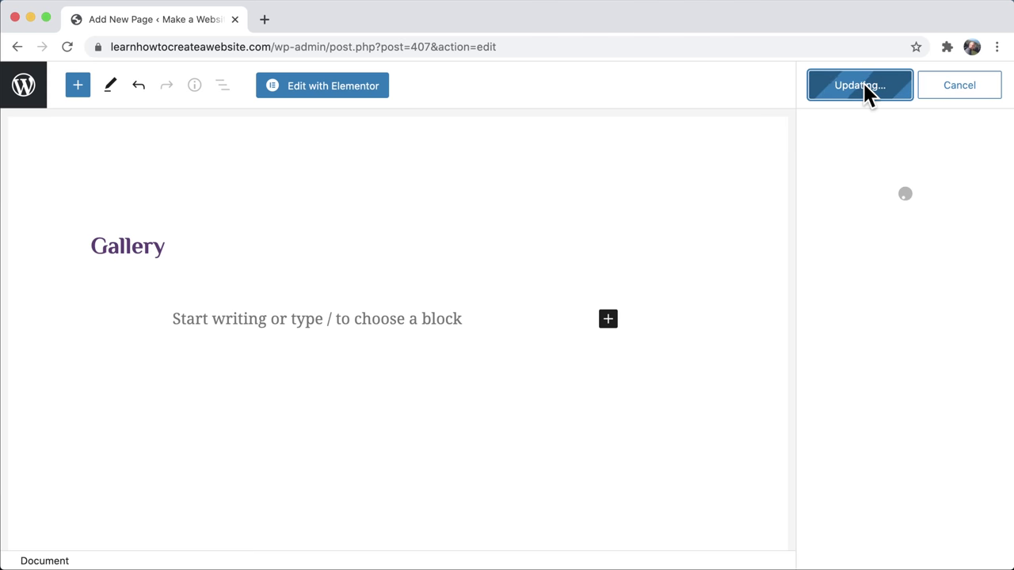
pyautogui.click(334, 94)
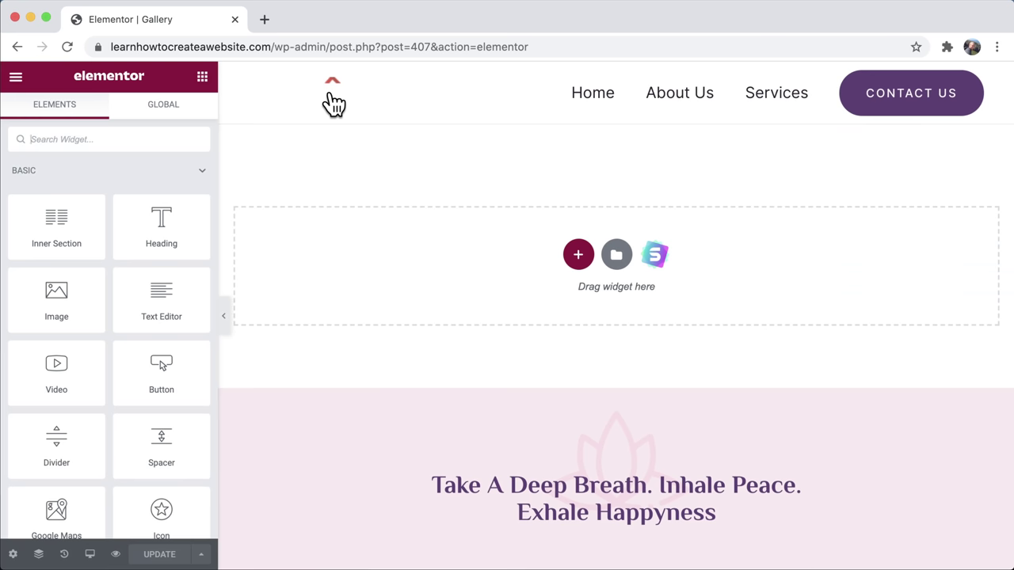
# - Open the template library filtered to free templates, trying then clearing a 'gallery' search
pyautogui.click(581, 256)
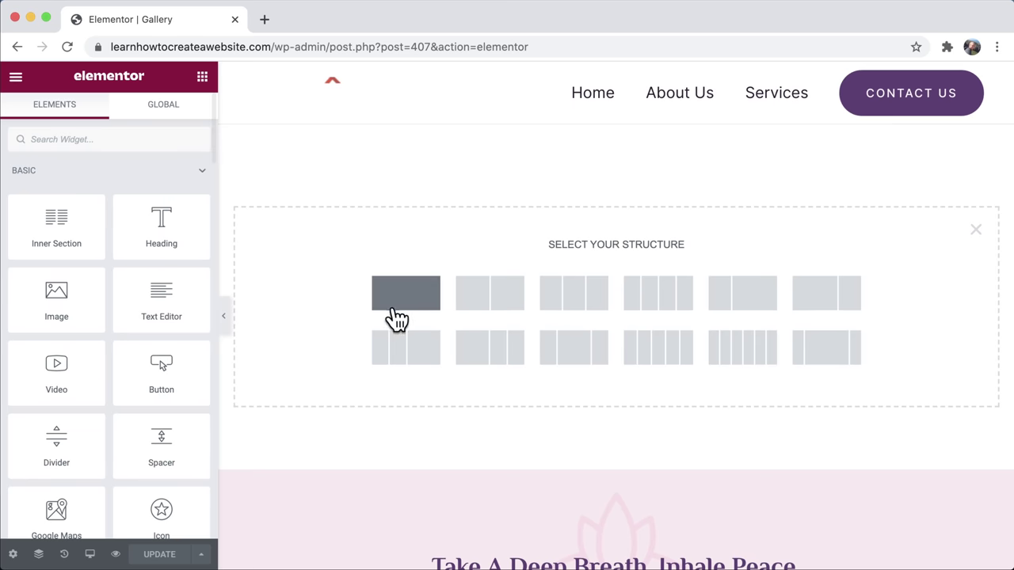
pyautogui.click(976, 230)
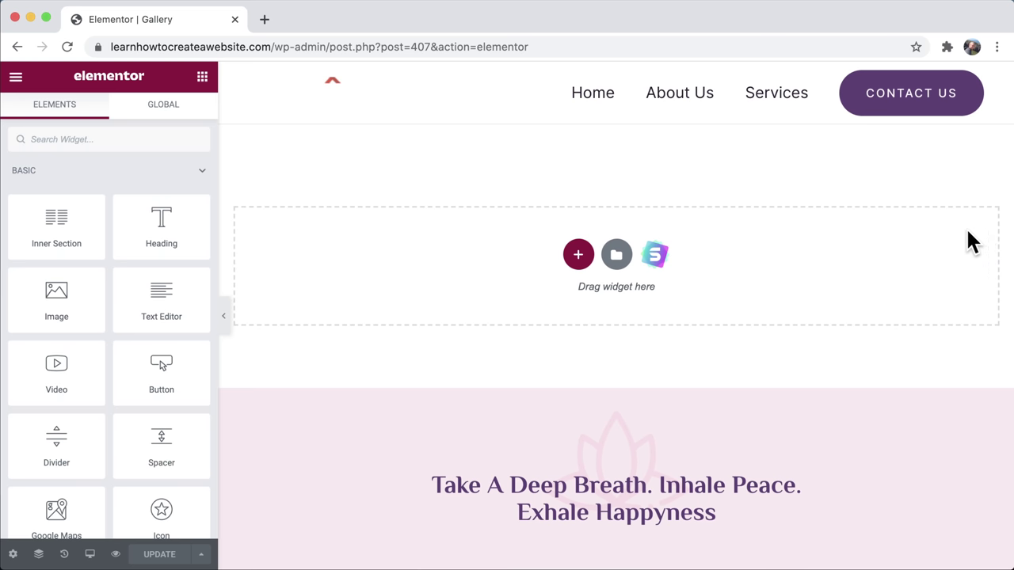
pyautogui.click(657, 258)
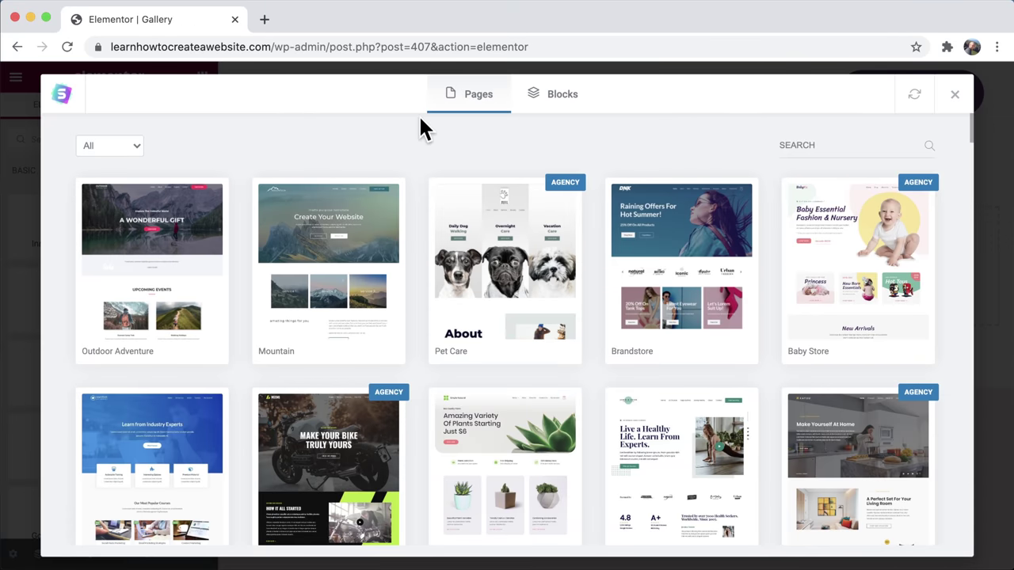
pyautogui.click(130, 149)
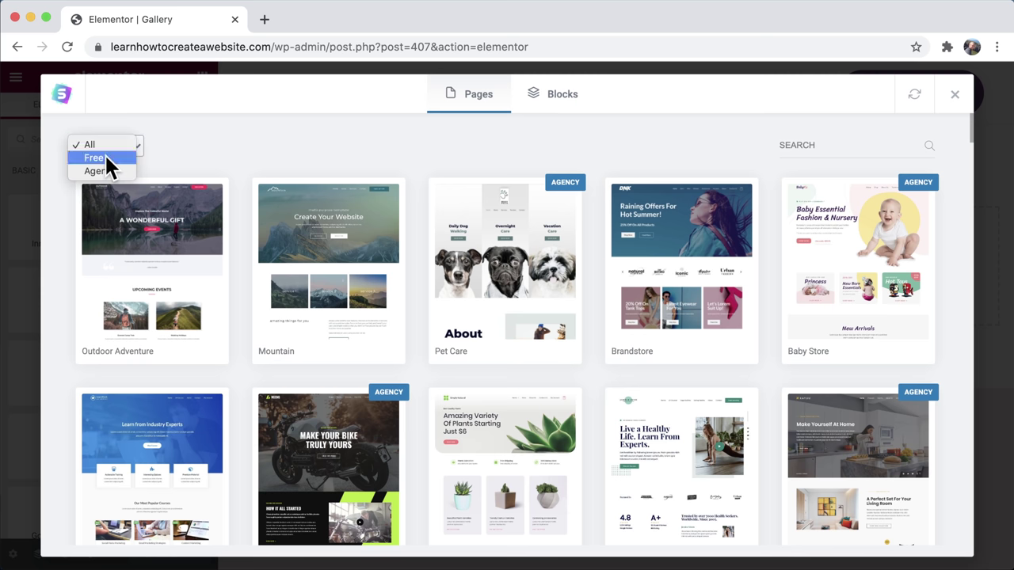
pyautogui.click(105, 154)
pyautogui.moveTo(367, 272)
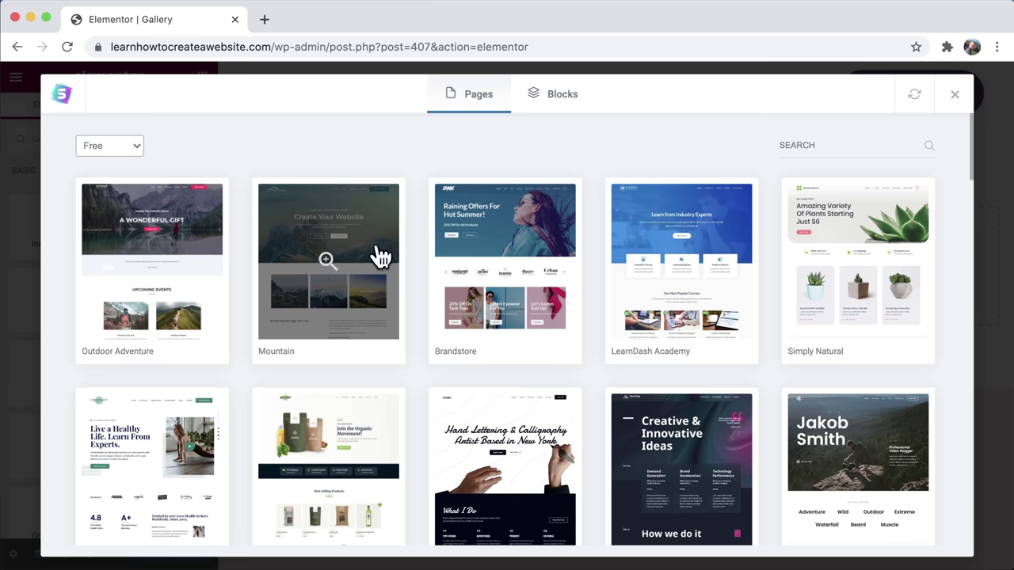
pyautogui.write('g')
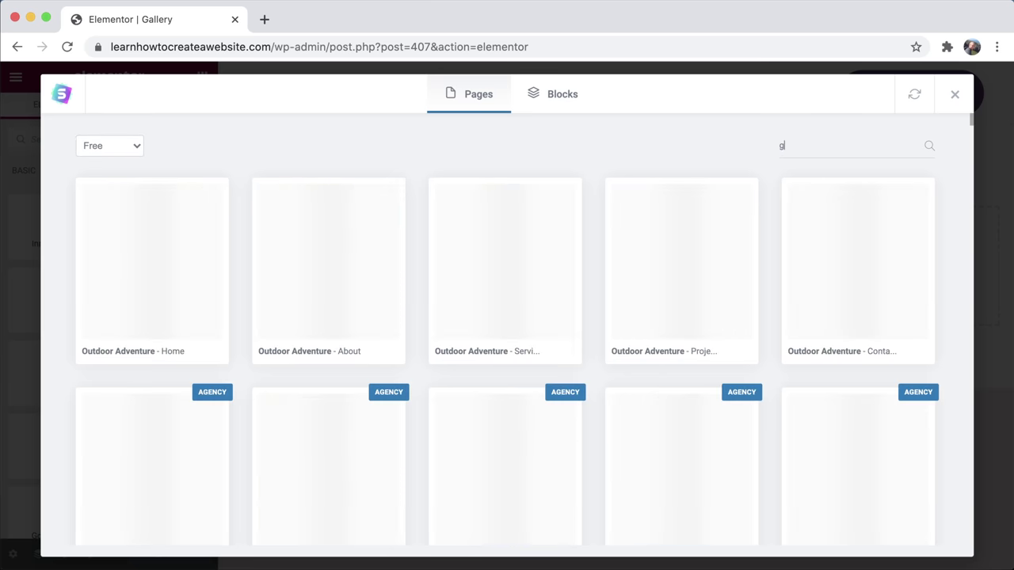
pyautogui.write('allery')
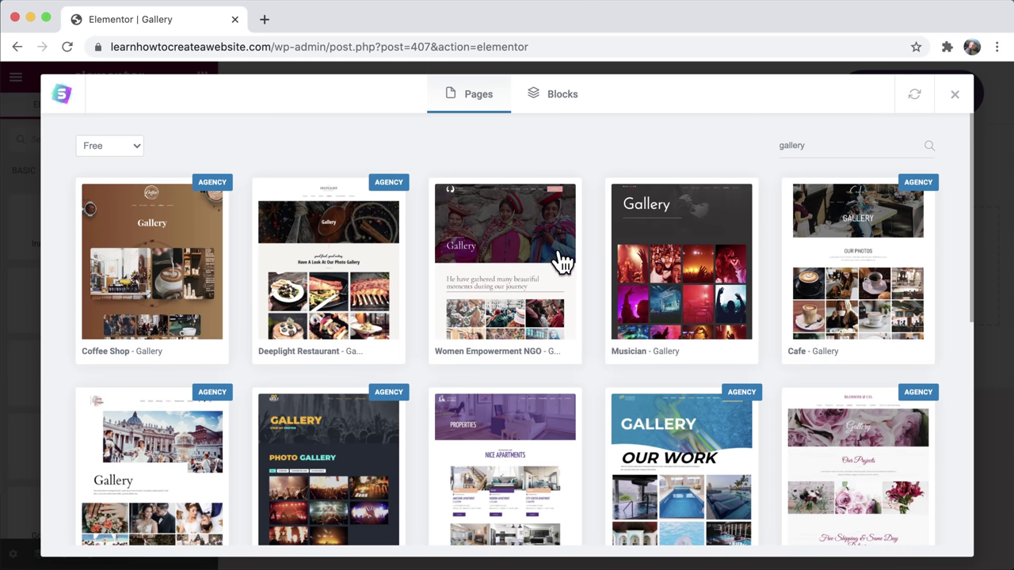
pyautogui.scroll(-6, 595, 248)
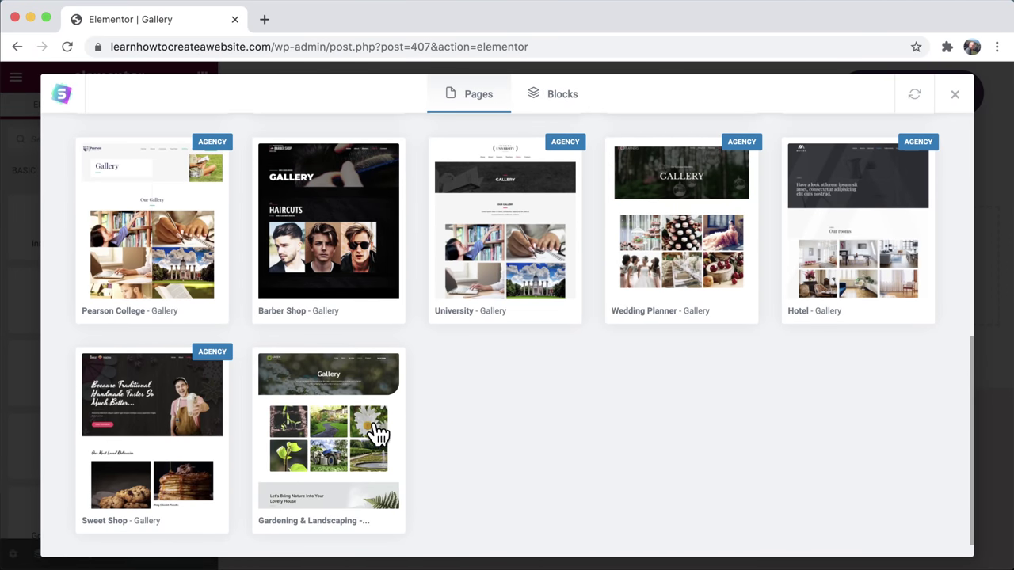
pyautogui.scroll(6, 379, 434)
pyautogui.doubleClick(792, 145)
pyautogui.press('BackSpace')
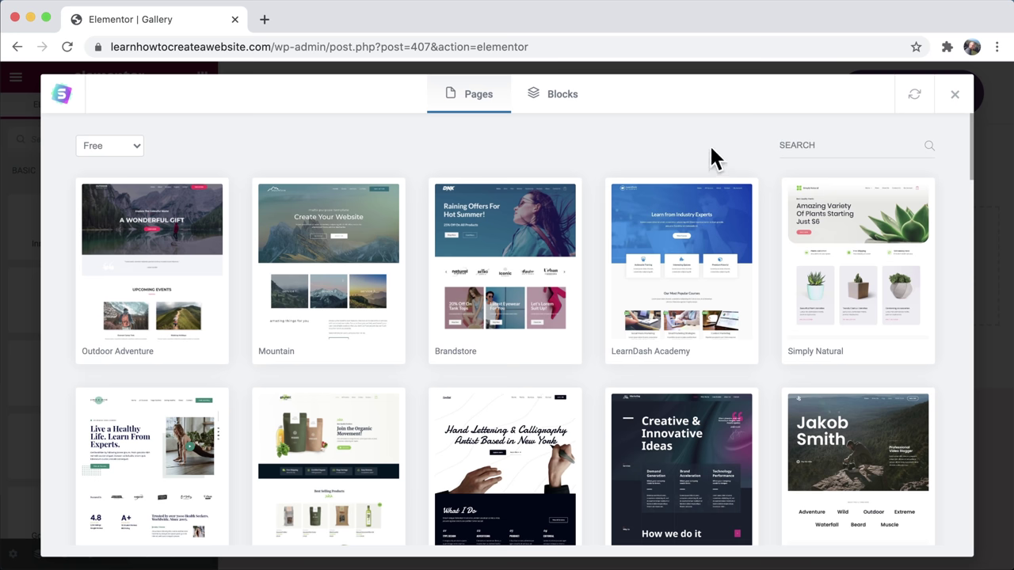
# - Open the Mountain kit and import its Services page template
pyautogui.click(321, 244)
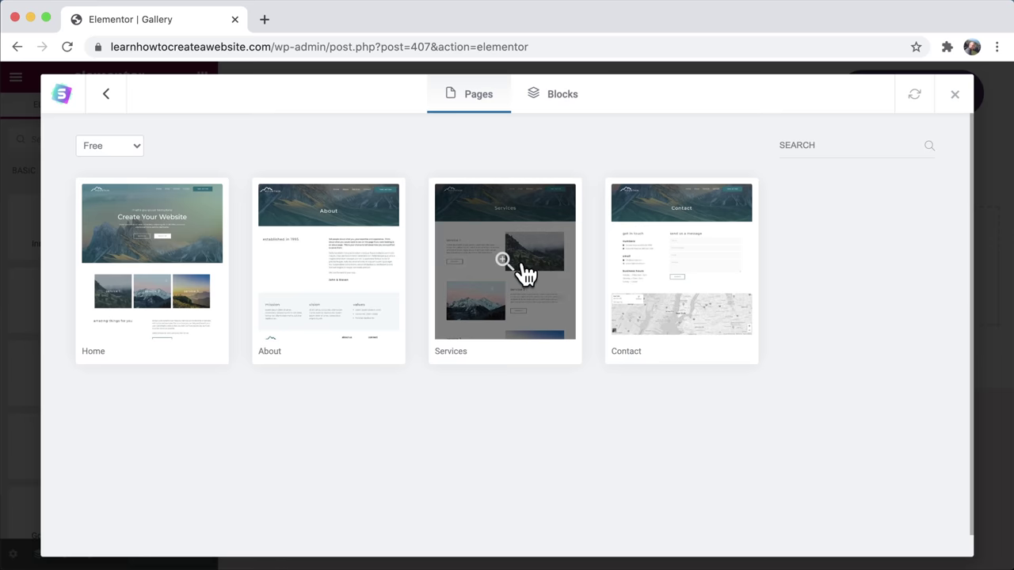
pyautogui.click(553, 273)
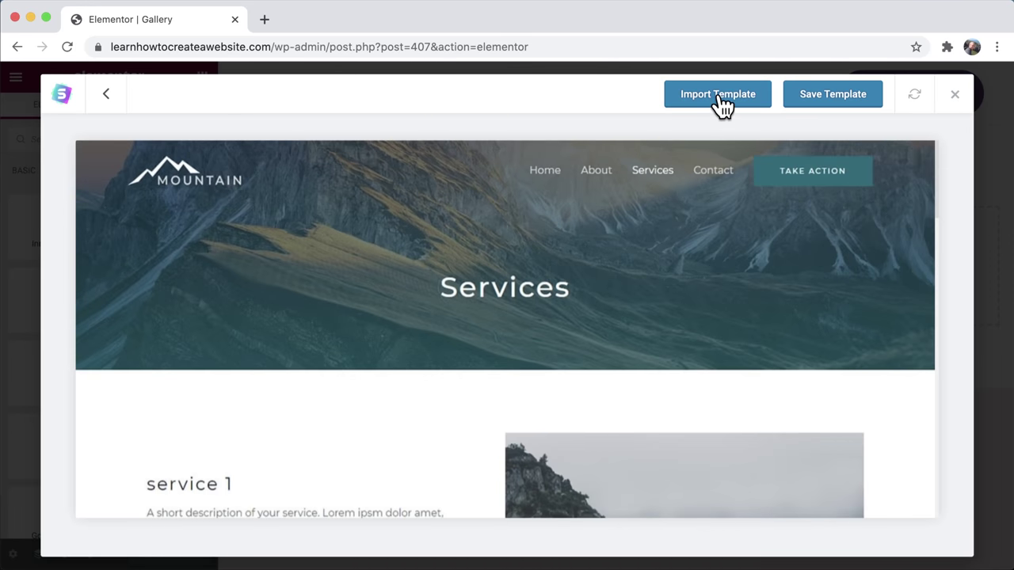
pyautogui.click(723, 104)
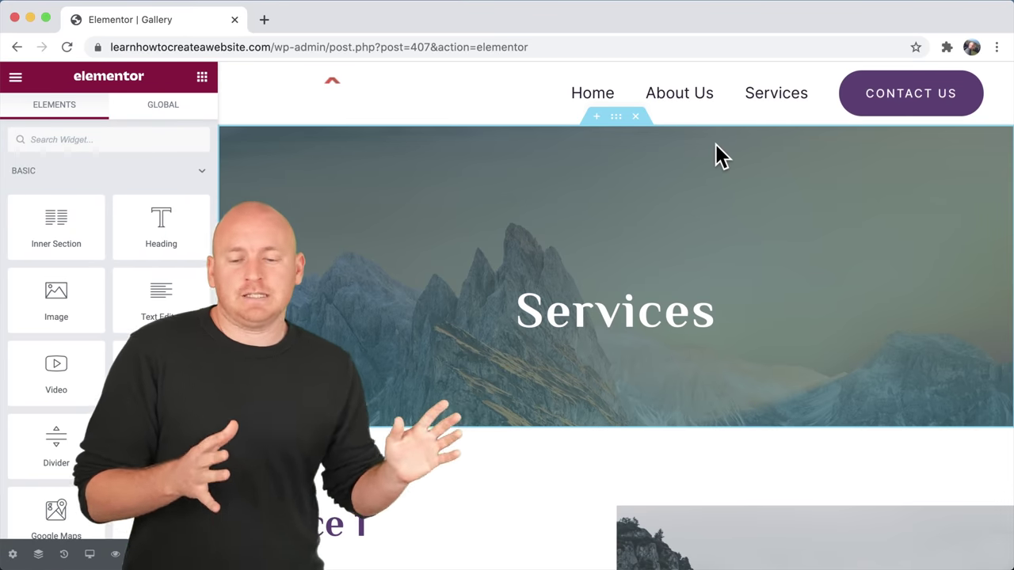
# - Review the imported template and retype the Services banner heading as 'Gallery'
pyautogui.scroll(-5, 704, 391)
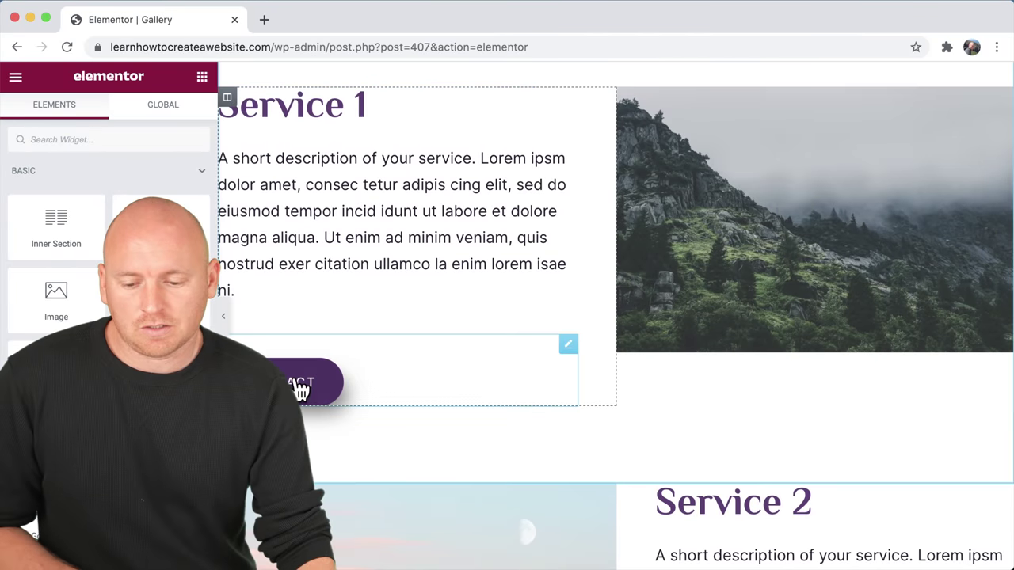
pyautogui.scroll(-10, 486, 372)
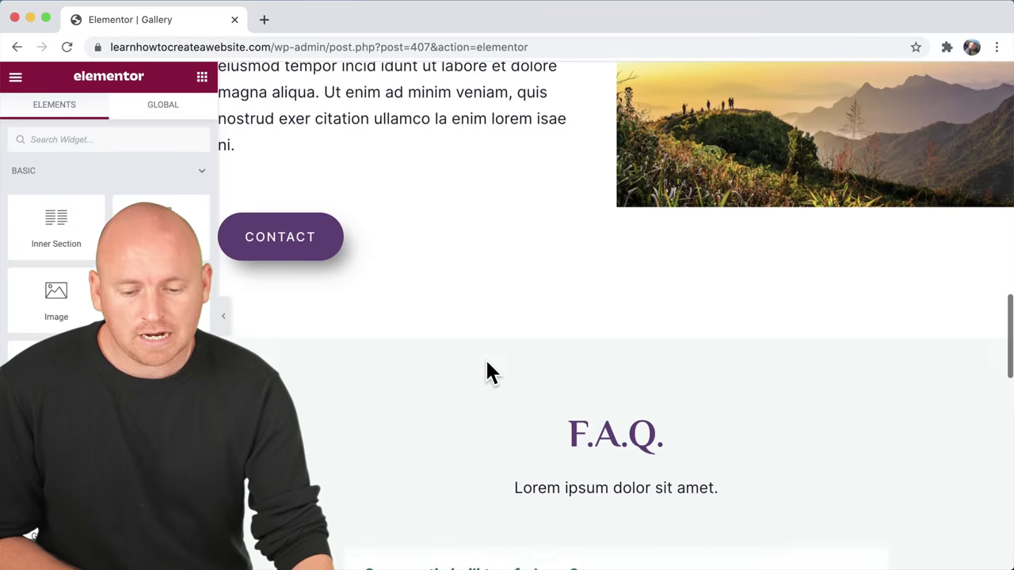
pyautogui.scroll(-10, 487, 362)
pyautogui.scroll(8, 486, 362)
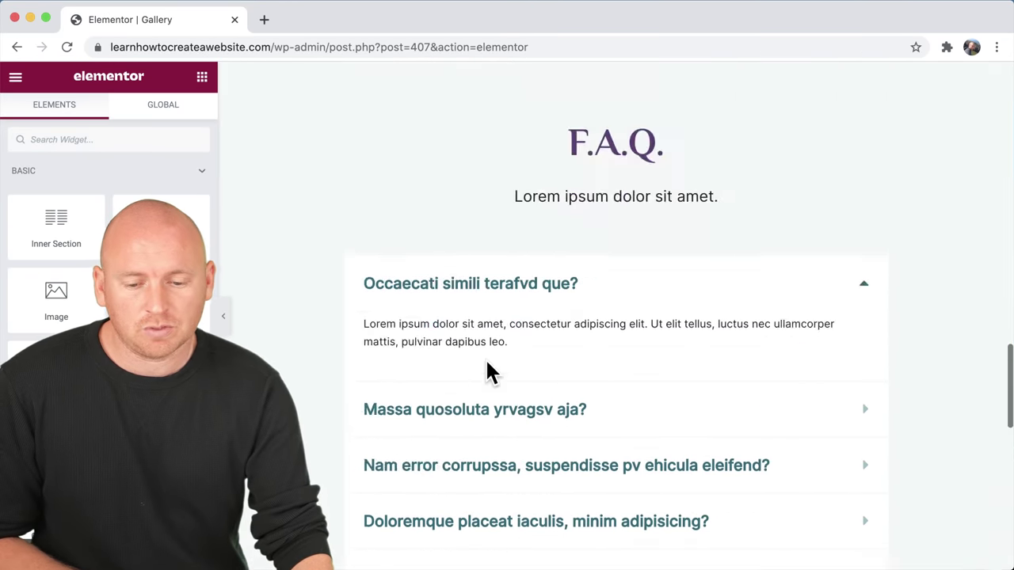
pyautogui.scroll(15, 487, 368)
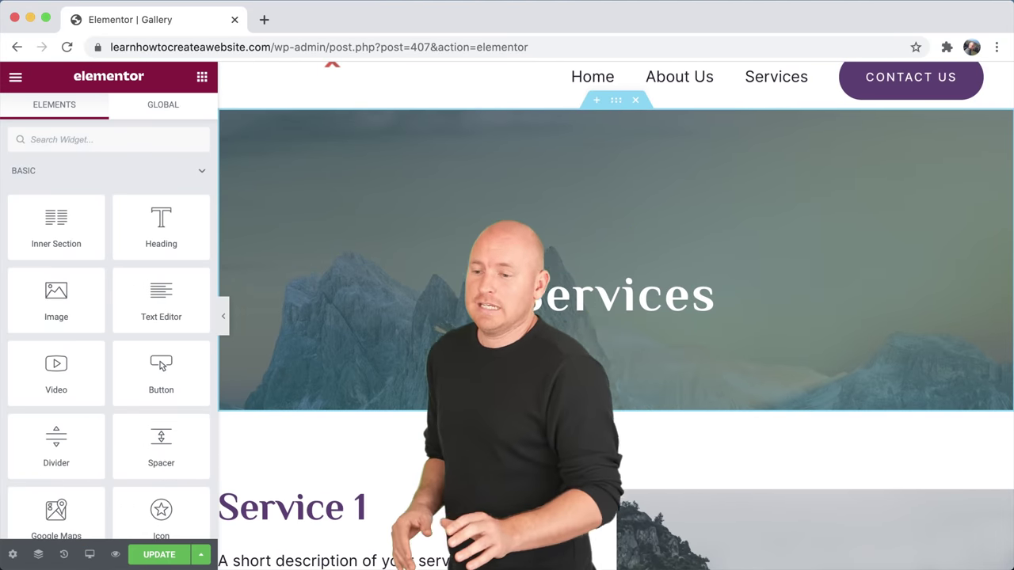
pyautogui.click(566, 279)
pyautogui.doubleClick(568, 287)
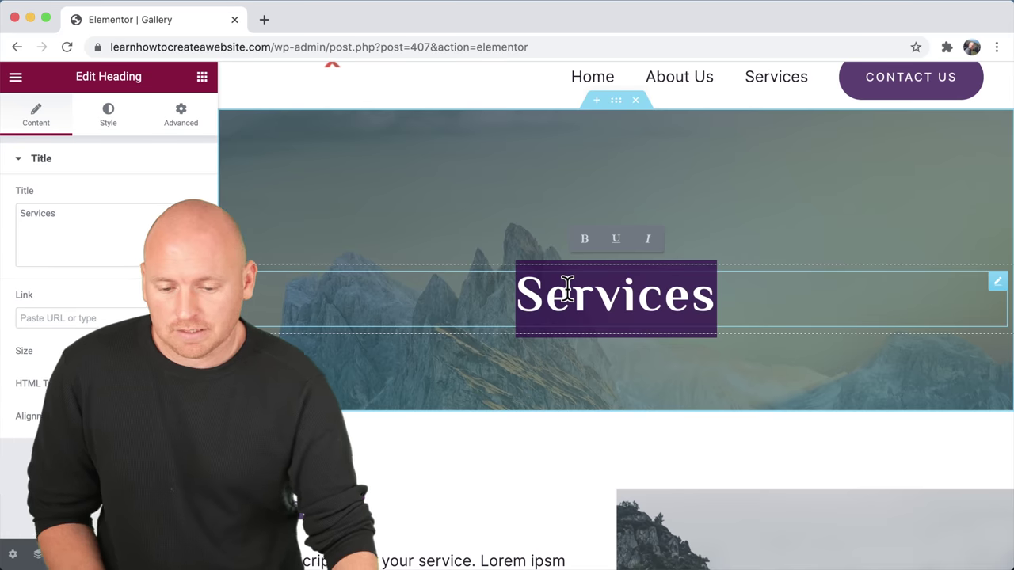
pyautogui.write('Gallery')
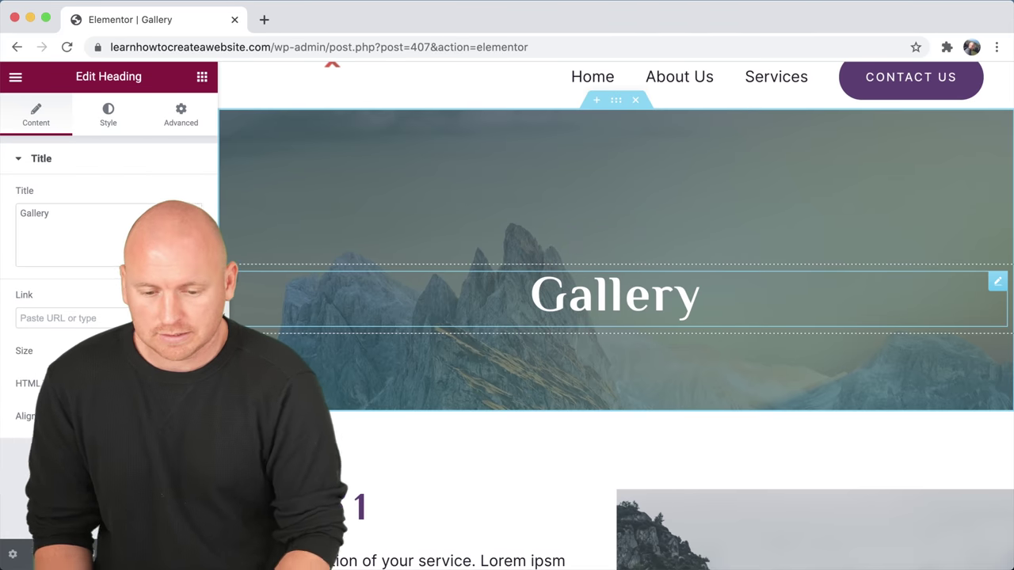
pyautogui.click(551, 487)
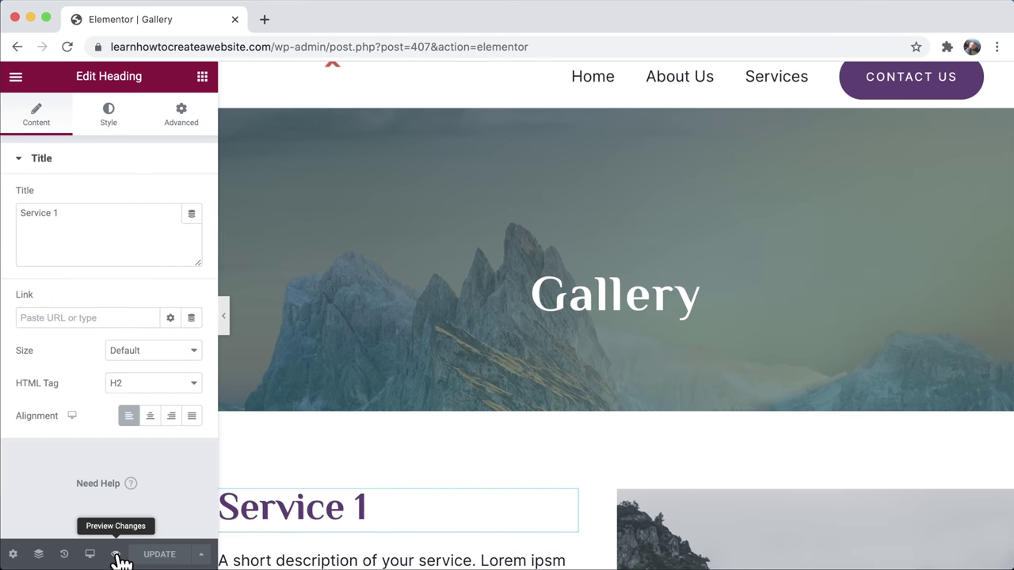
# - Preview the page, then enable Astra's Transparent Header in Edit Page and update
pyautogui.click(116, 554)
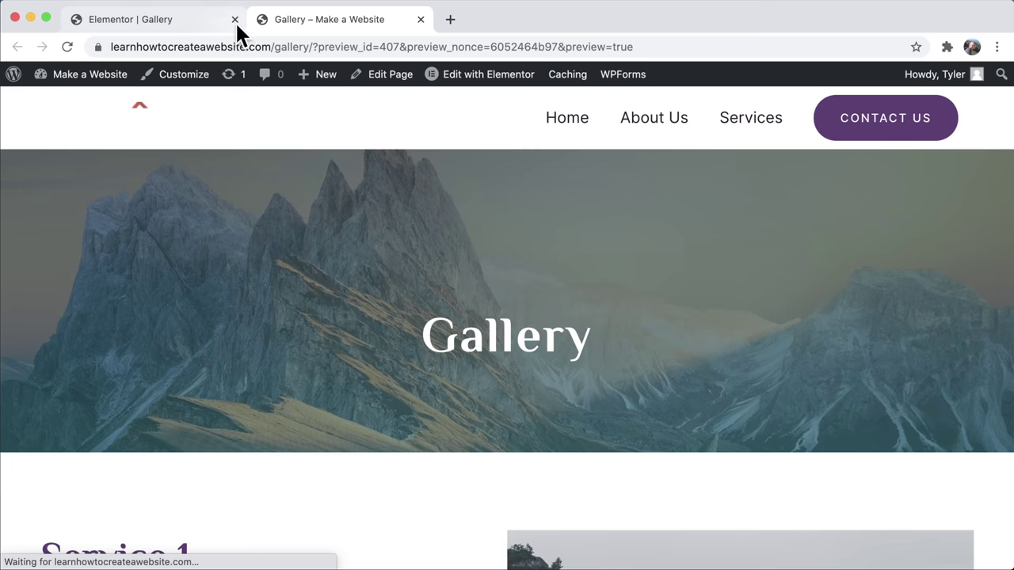
pyautogui.click(234, 19)
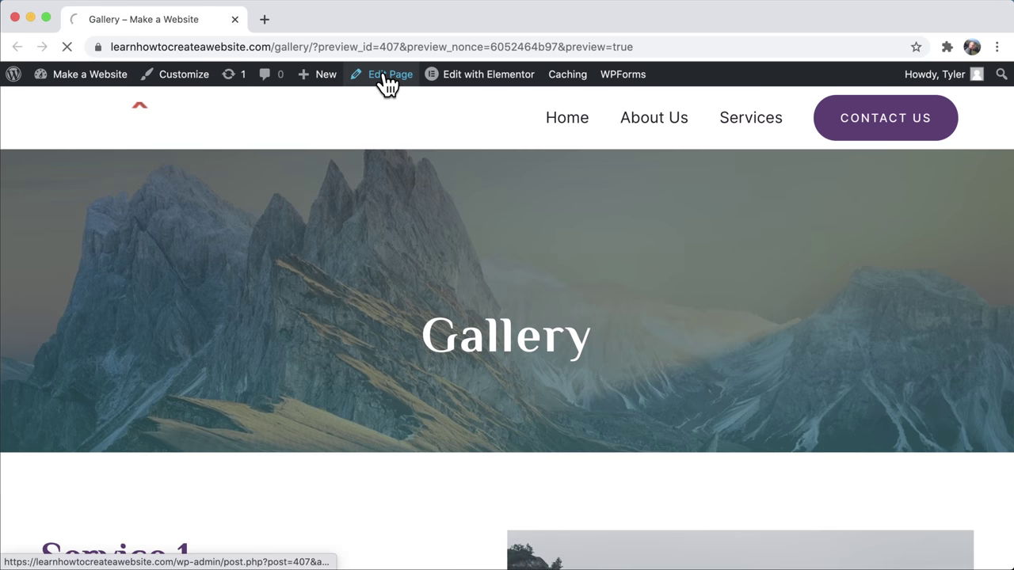
pyautogui.scroll(-5, 857, 369)
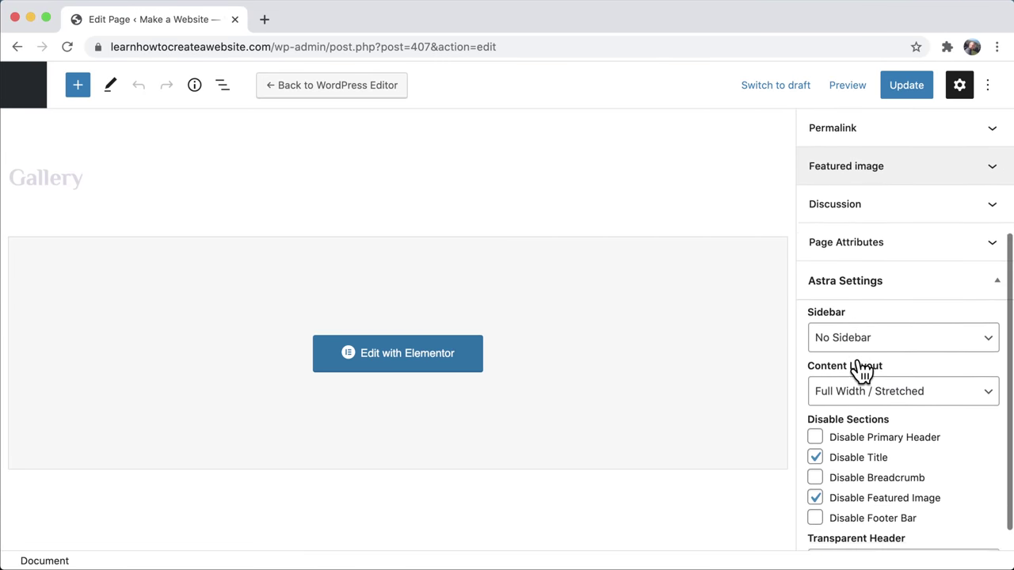
pyautogui.click(934, 511)
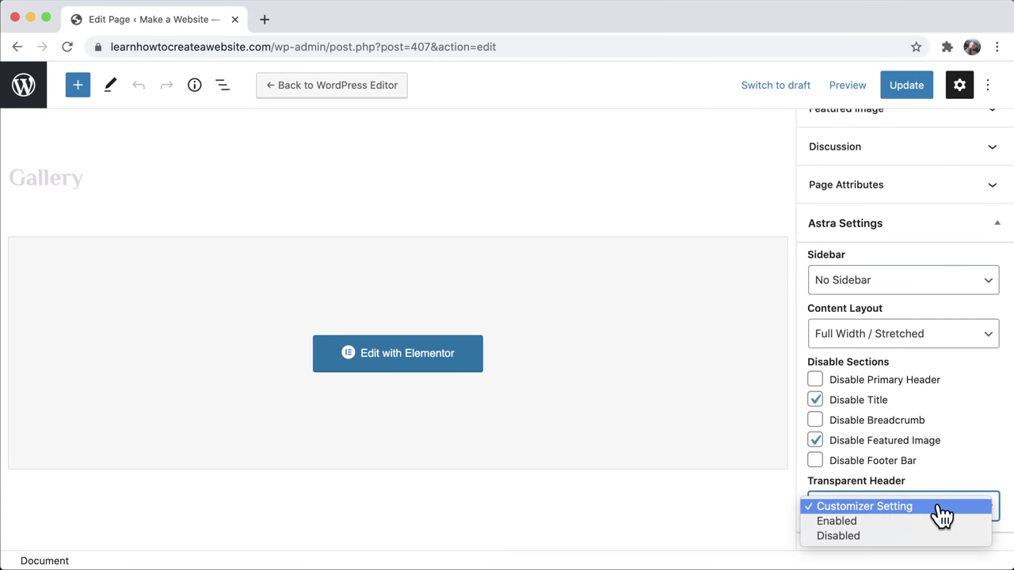
pyautogui.click(916, 523)
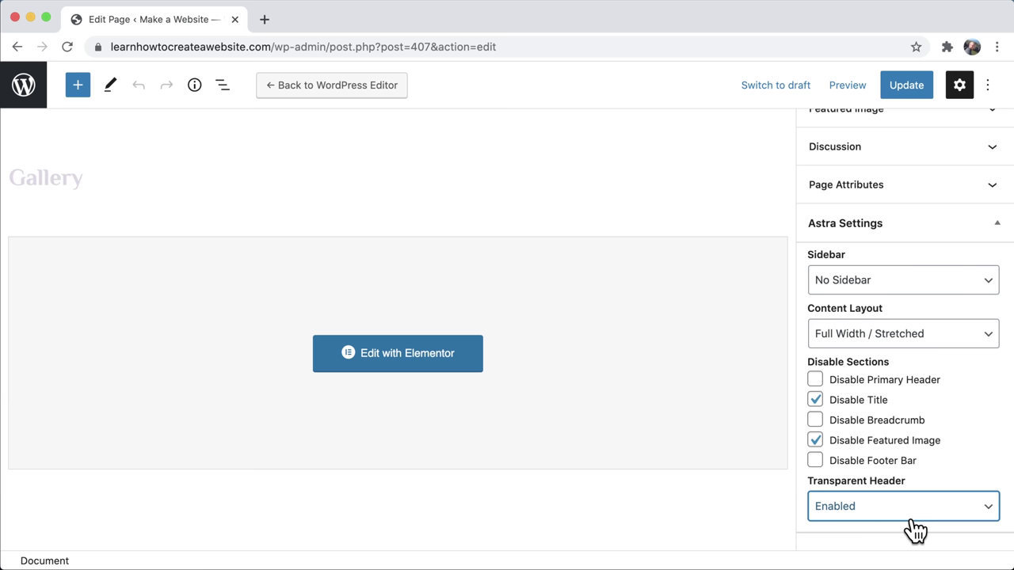
pyautogui.click(900, 87)
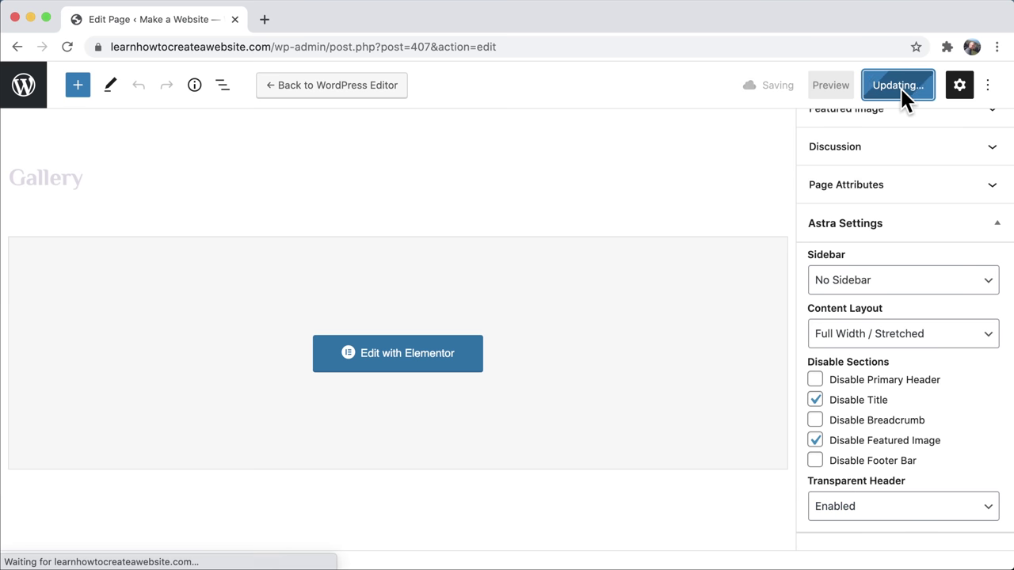
# - Preview the Gallery page in a new tab, then return to the home page via the logo
pyautogui.click(832, 86)
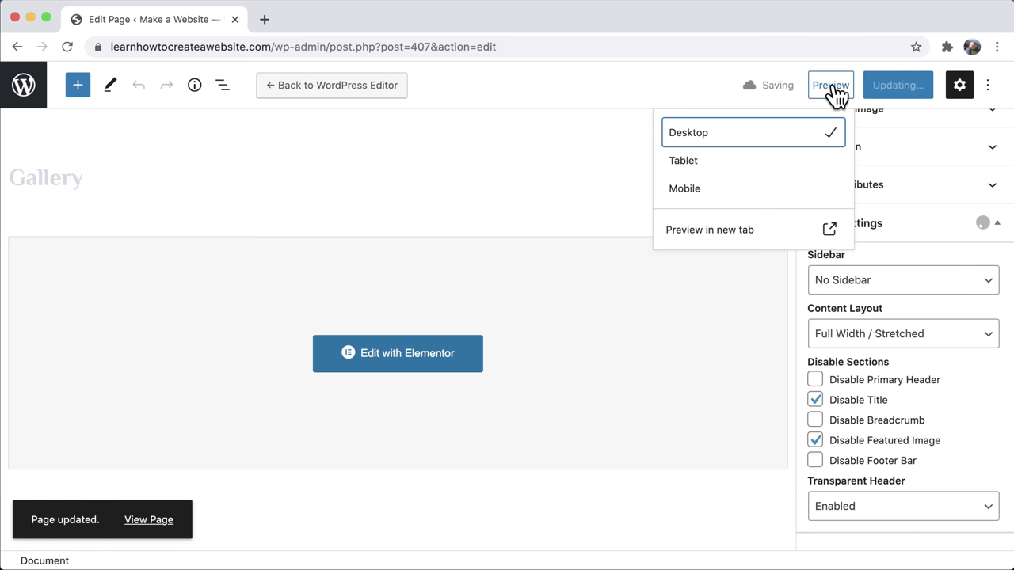
pyautogui.click(738, 234)
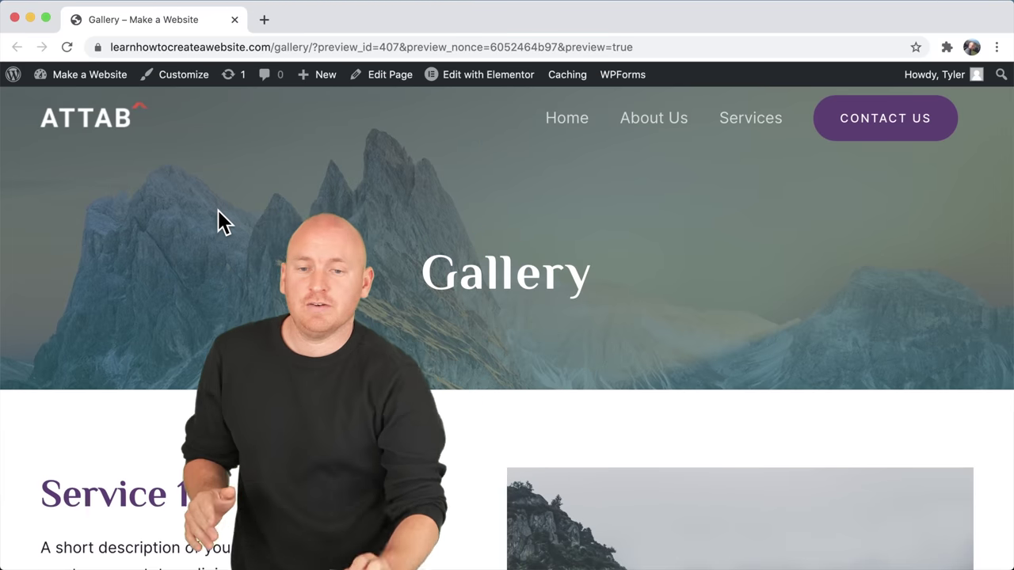
pyautogui.click(89, 123)
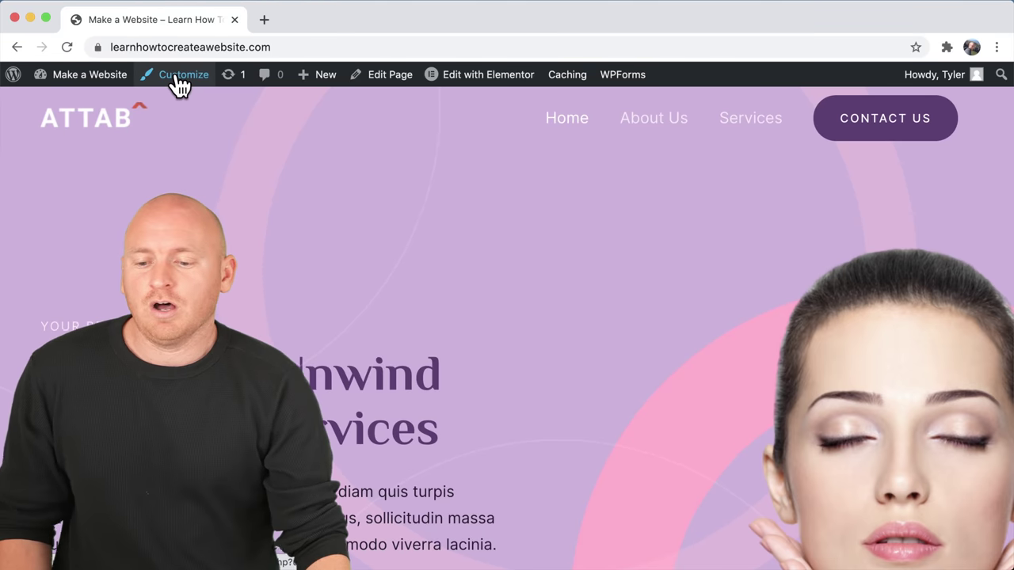
# - In Customize > Menus, add Gallery to Primary Menu above Services, publish, and close
pyautogui.click(180, 83)
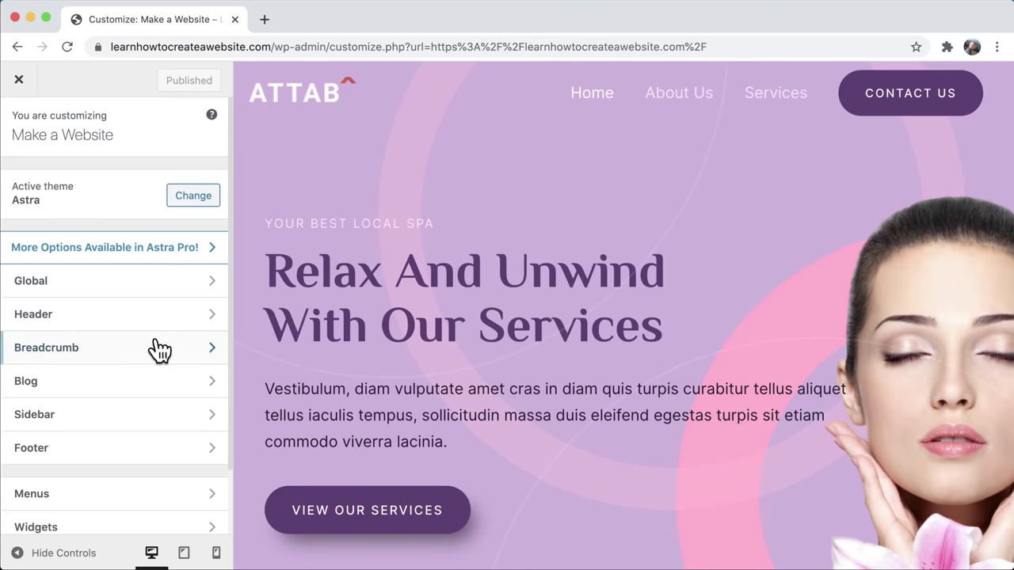
pyautogui.scroll(-2, 154, 349)
pyautogui.click(79, 428)
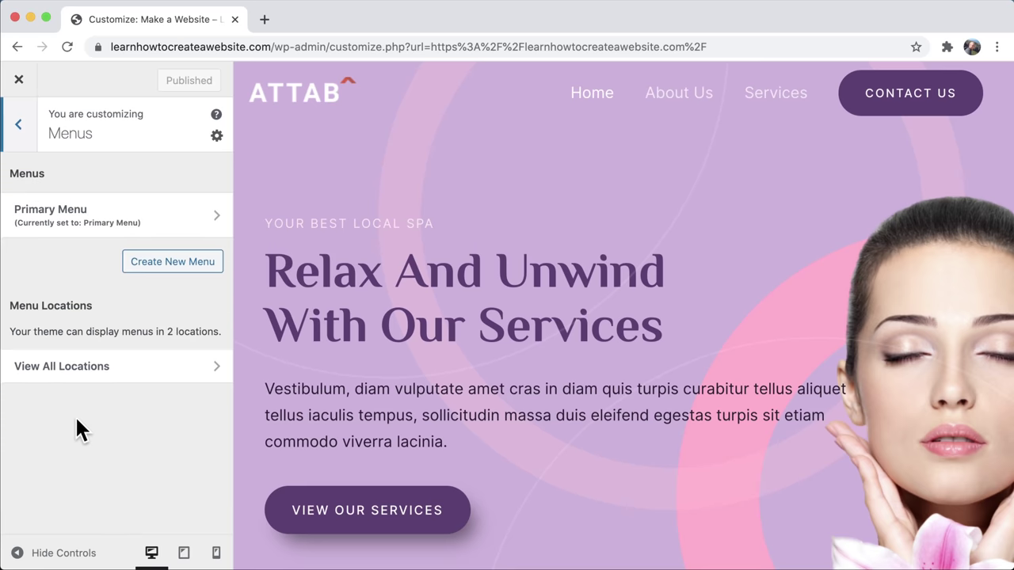
pyautogui.click(99, 217)
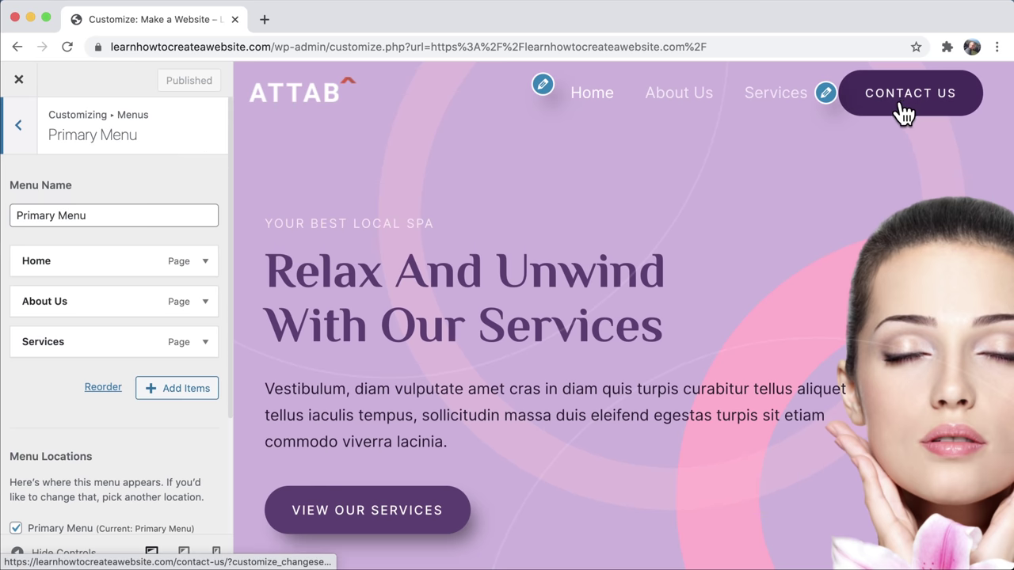
pyautogui.click(171, 393)
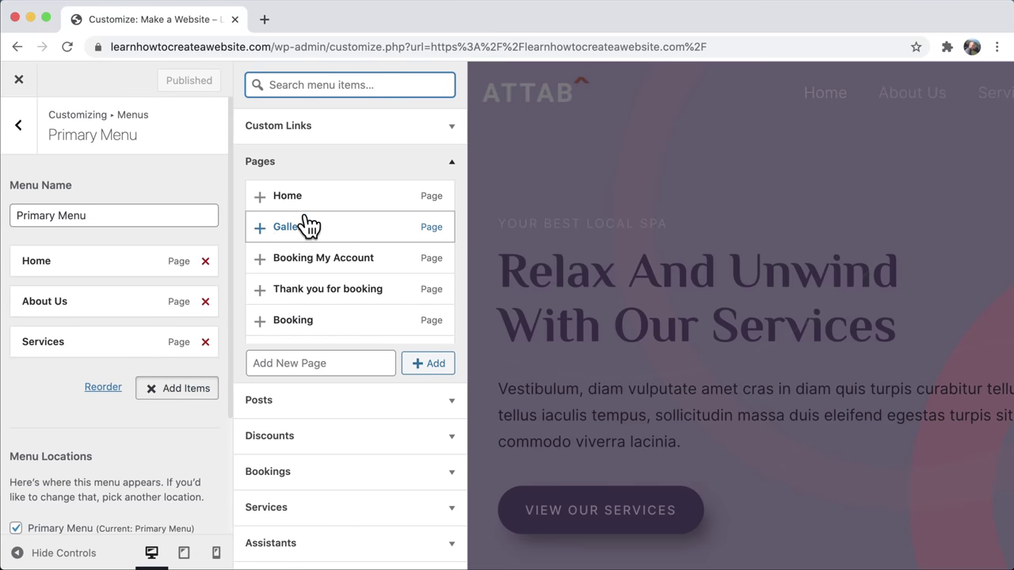
pyautogui.click(258, 229)
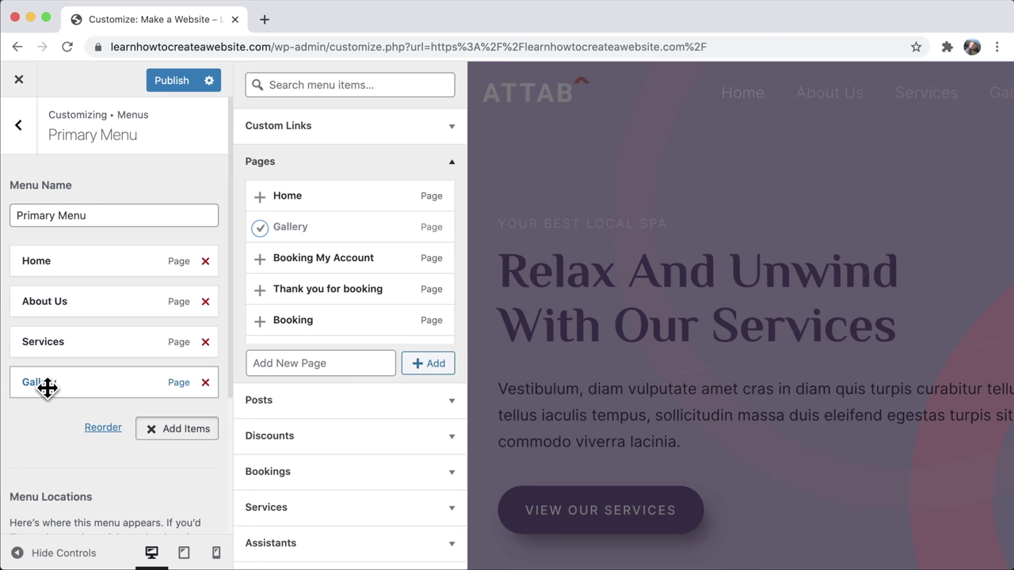
pyautogui.moveTo(42, 386); pyautogui.dragTo(33, 333)
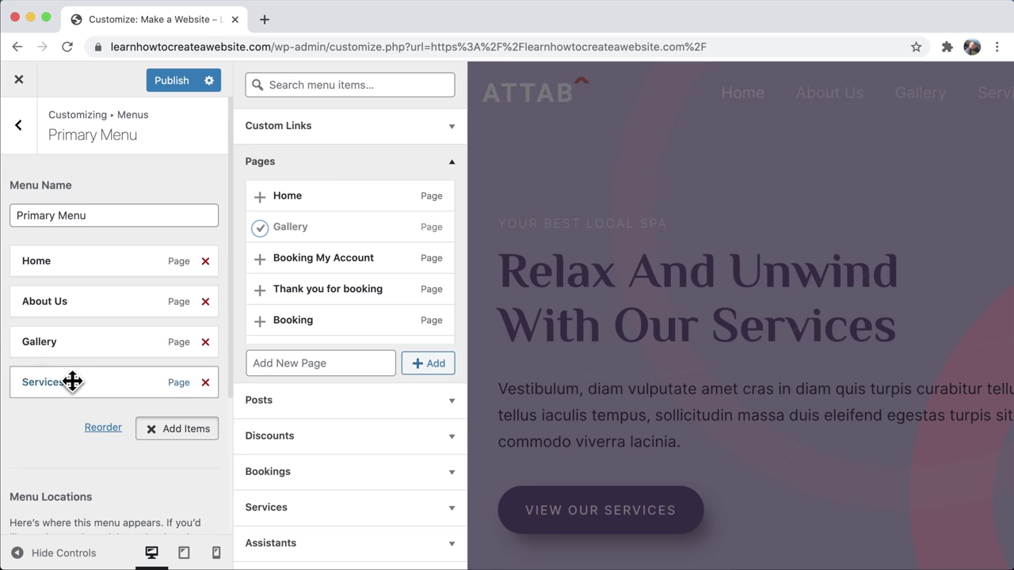
pyautogui.click(158, 80)
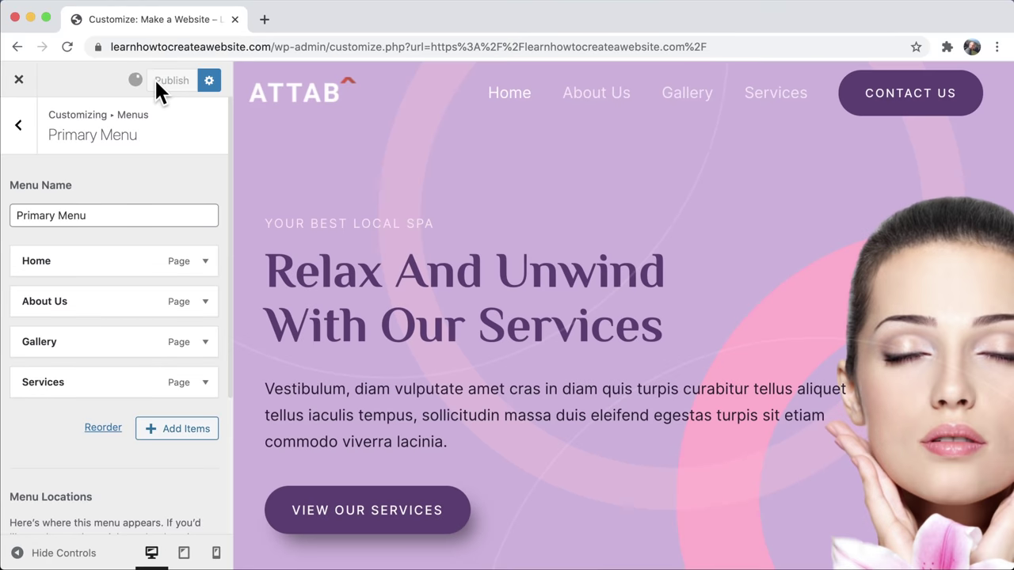
pyautogui.click(18, 80)
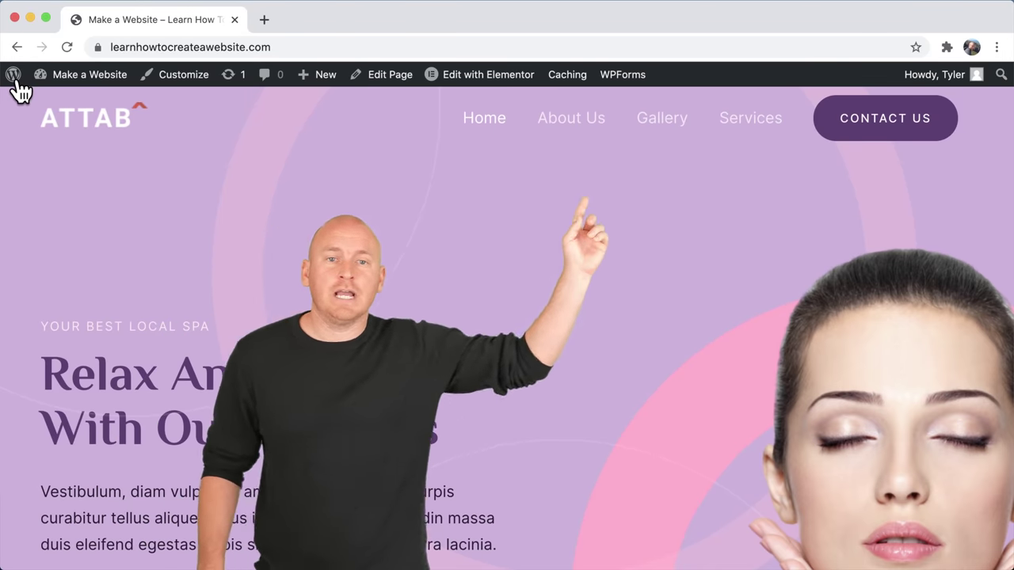
# - Visit the Gallery page from the menu, then trash a page from the Pages list
pyautogui.click(652, 127)
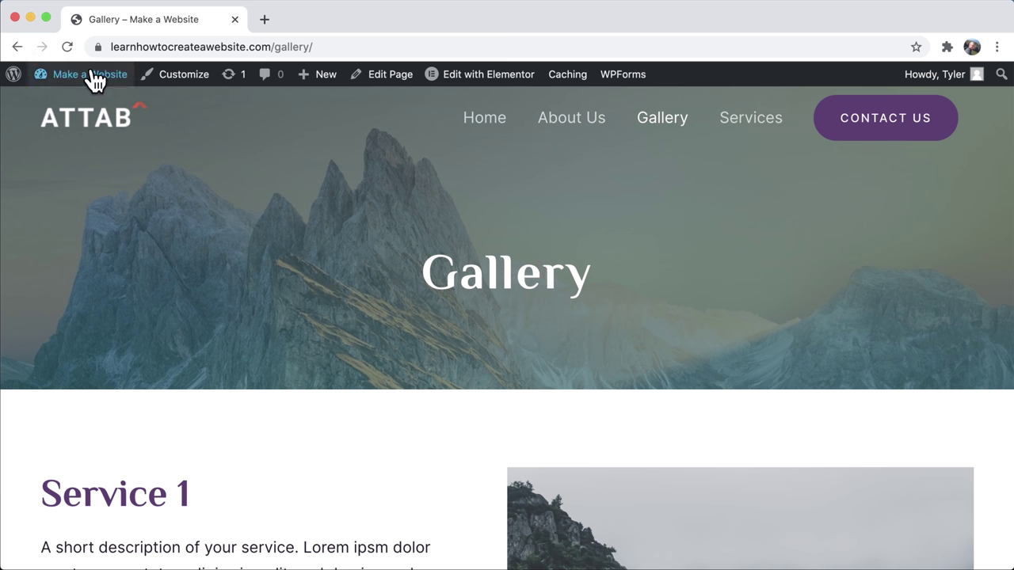
pyautogui.moveTo(94, 79)
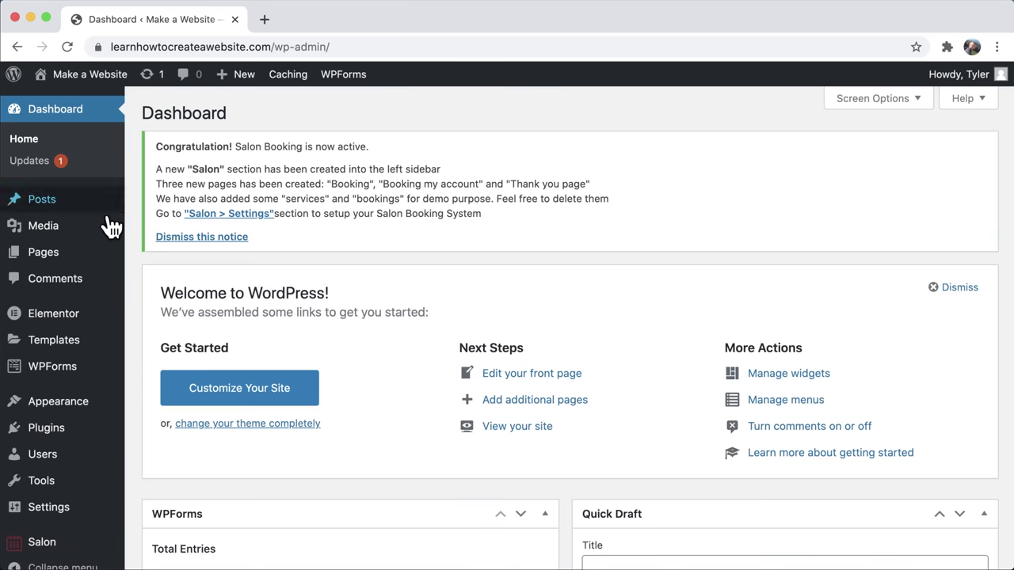
pyautogui.click(68, 256)
pyautogui.scroll(-2, 299, 416)
pyautogui.scroll(-1, 300, 416)
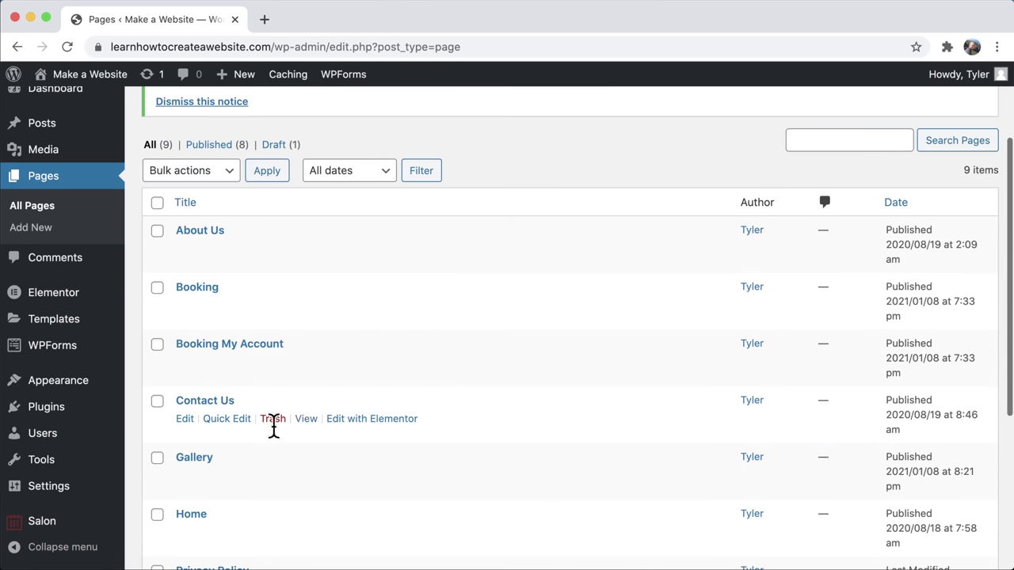
pyautogui.click(272, 476)
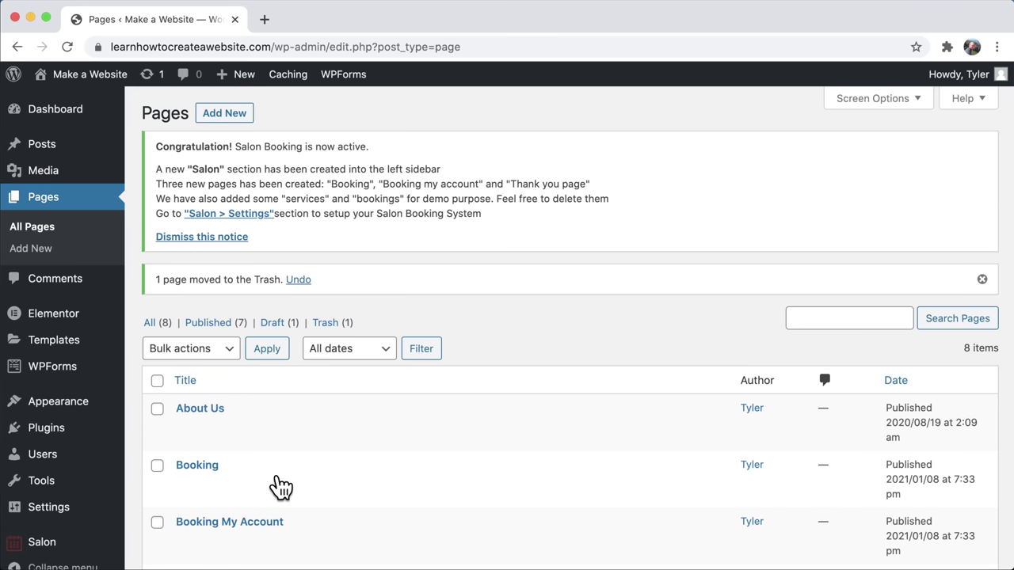
# - Open the Pages trash and permanently delete the Gallery page
pyautogui.click(331, 328)
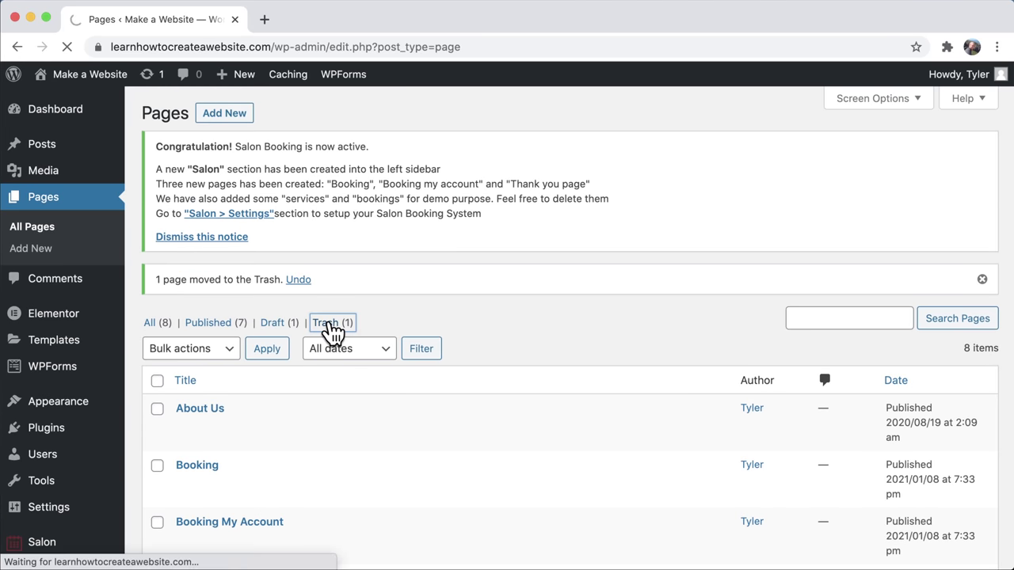
pyautogui.click(287, 388)
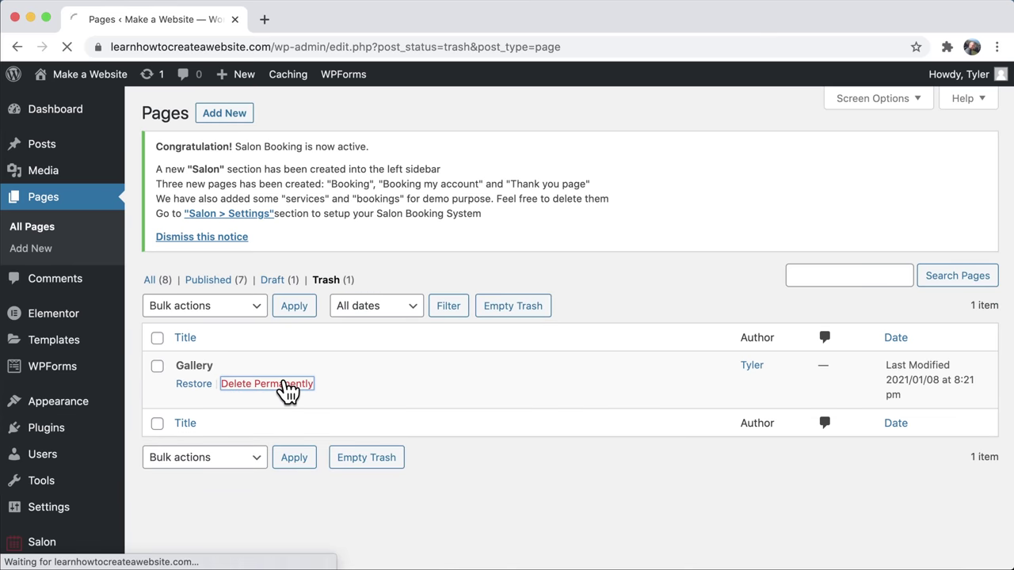
pyautogui.moveTo(90, 74)
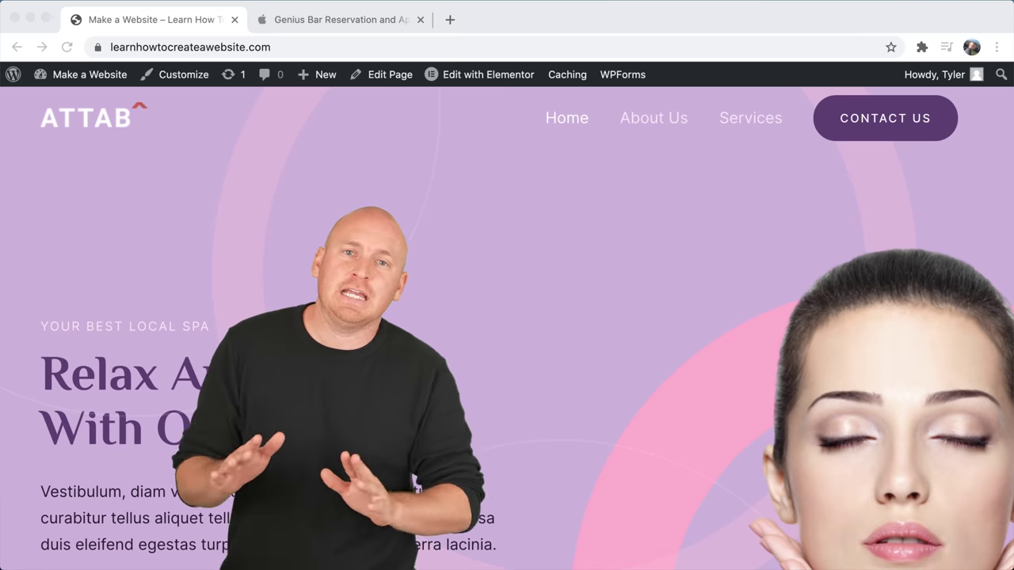
# - Bring up the 'How To Edit Your Website' topics list, then open the home page in Elementor
pyautogui.press('super+Tab')
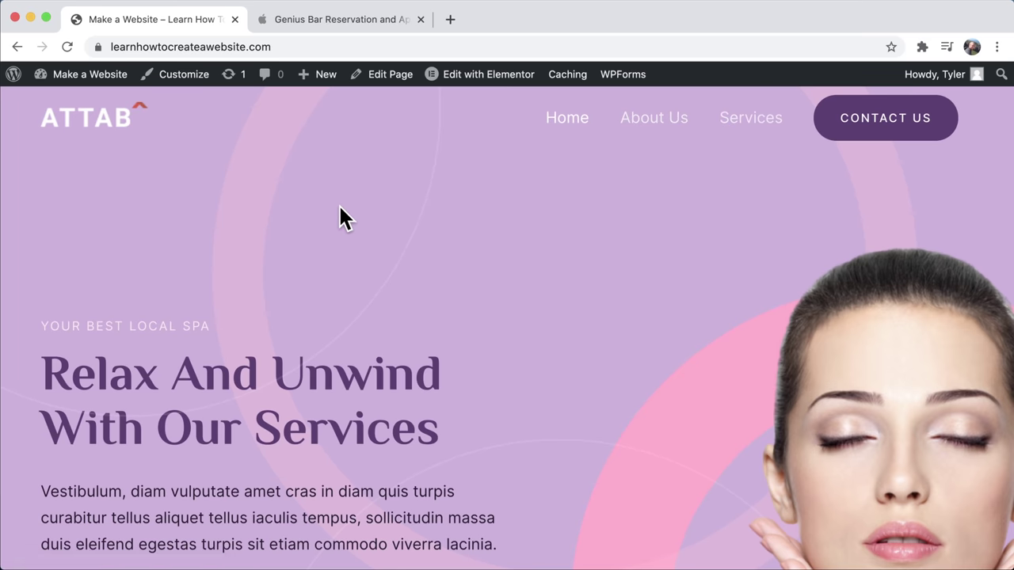
pyautogui.click(466, 77)
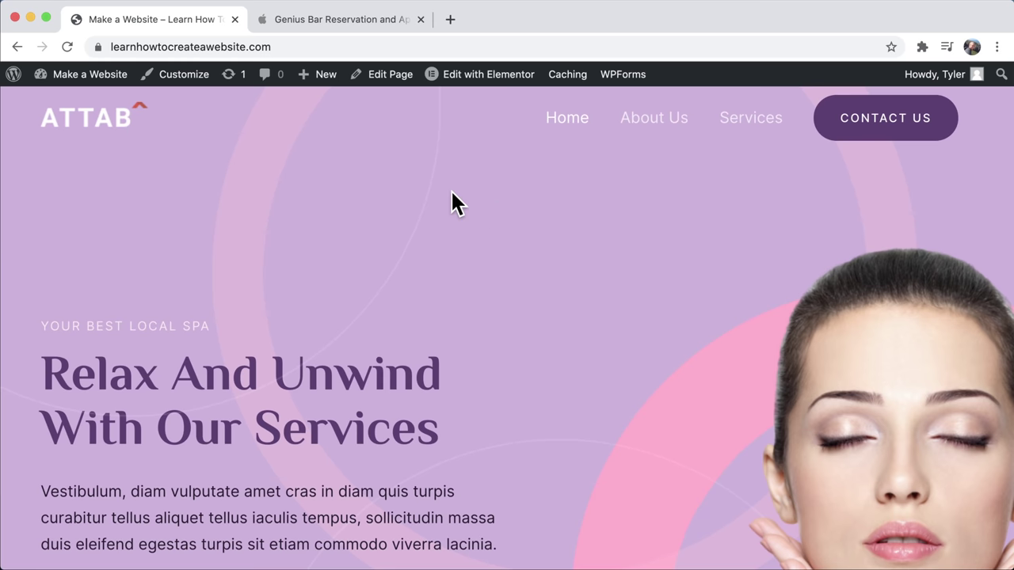
pyautogui.click(482, 82)
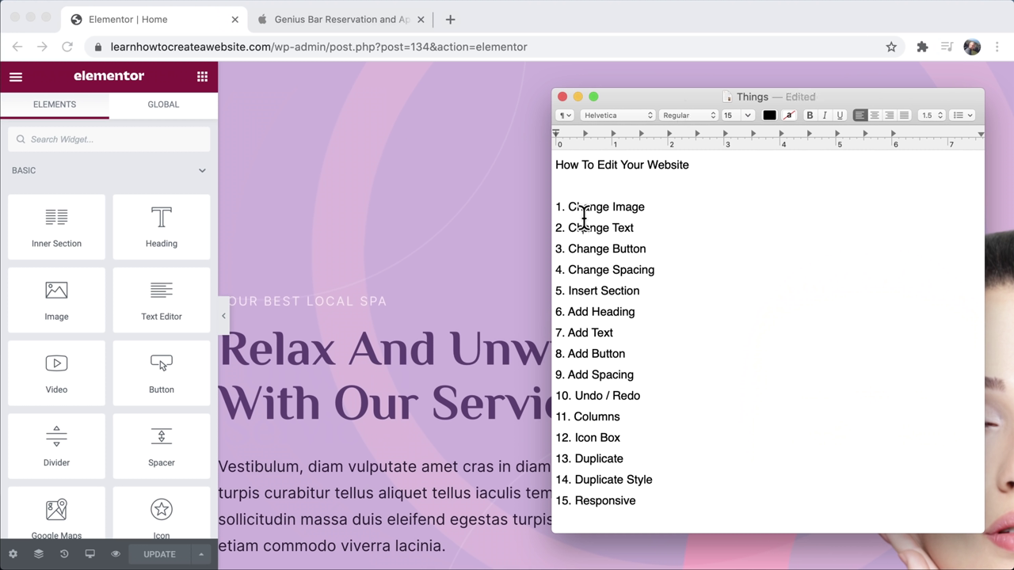
# - Mark the Change Image and Change Text topics, then hide the notes list
pyautogui.moveTo(567, 208); pyautogui.dragTo(670, 269)
pyautogui.click(670, 270)
pyautogui.moveTo(677, 102); pyautogui.dragTo(677, 106)
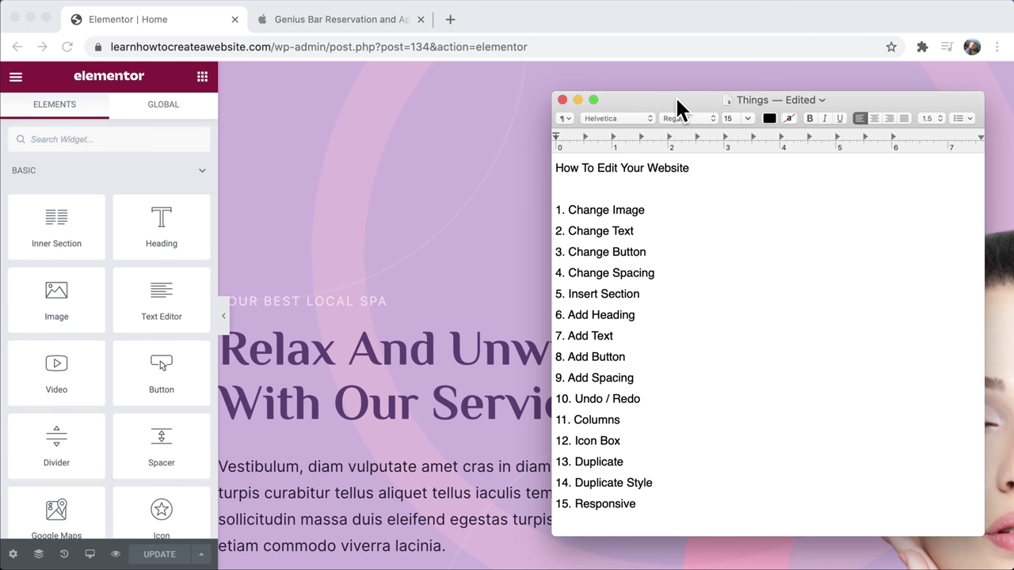
pyautogui.press('super+h')
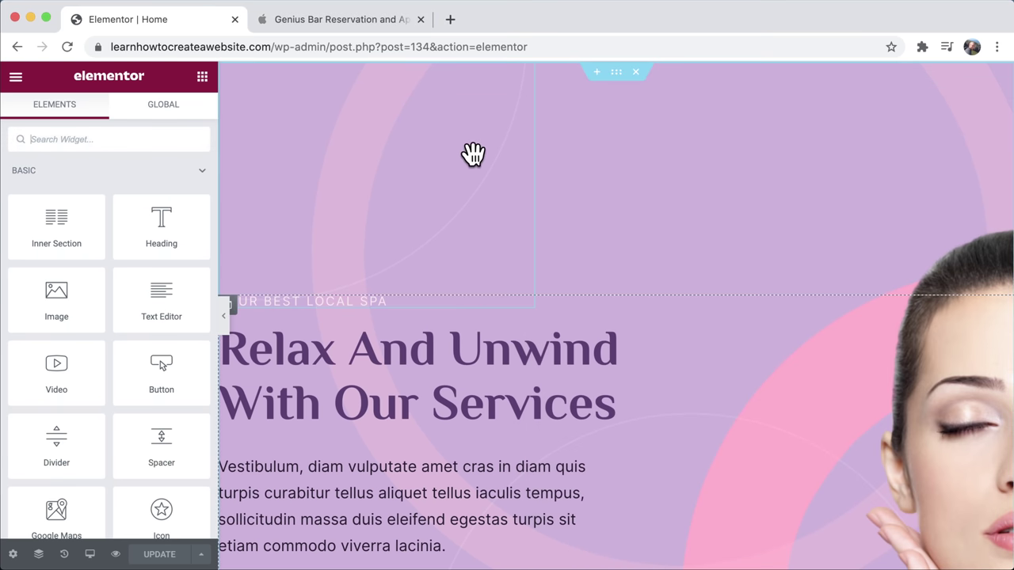
# - Open the Edit Section settings for the home page's top hero section
pyautogui.scroll(-5, 463, 367)
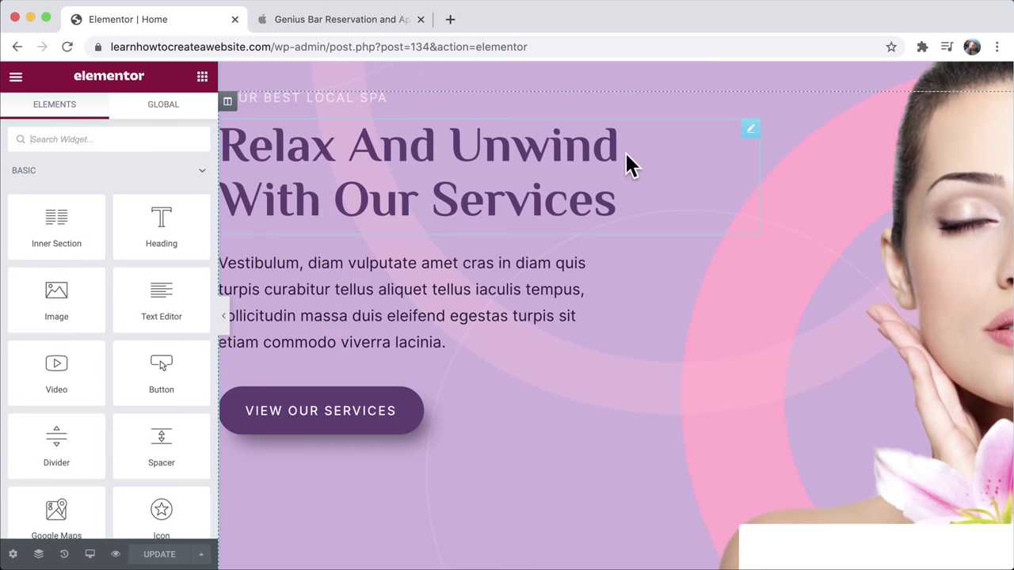
pyautogui.scroll(5, 587, 173)
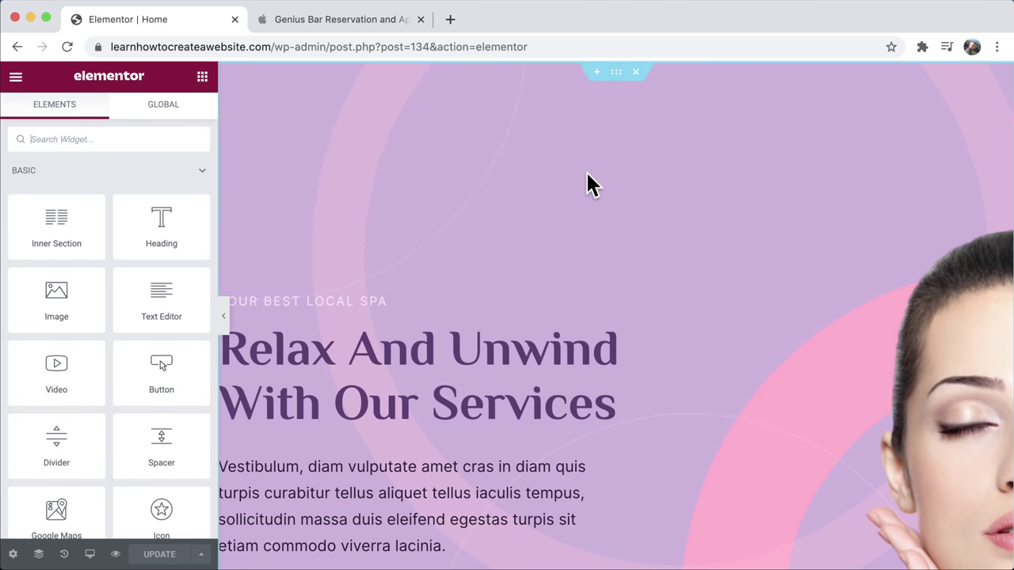
pyautogui.click(617, 74)
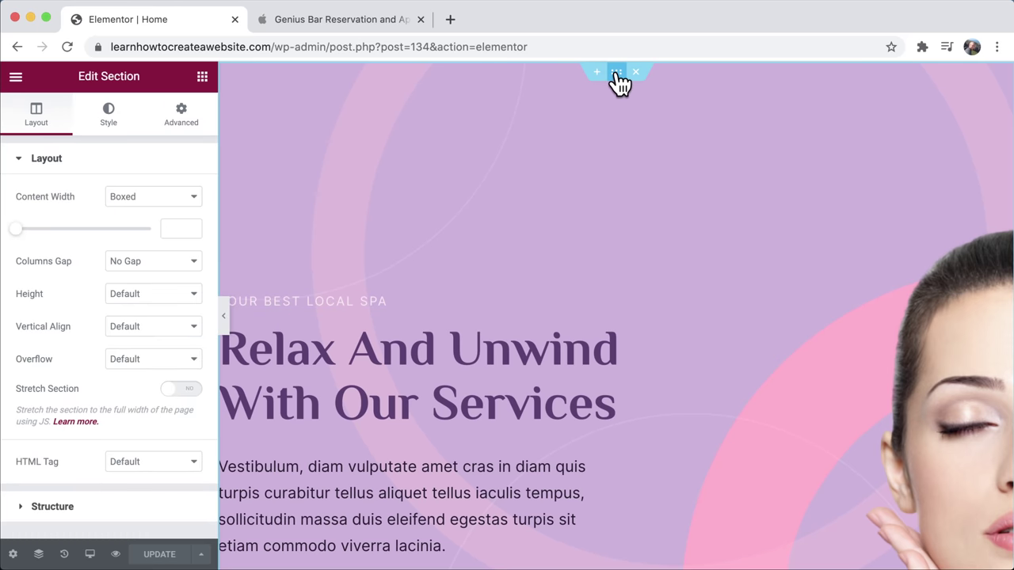
# - Open the hero section's background image picker and search Pixabay free images for 'spa'
pyautogui.click(110, 129)
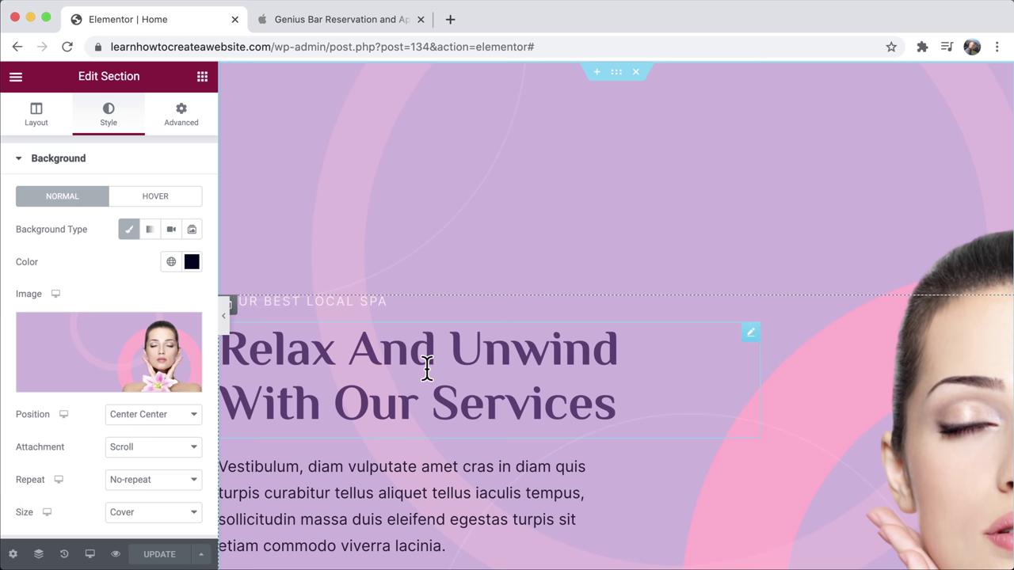
pyautogui.click(109, 343)
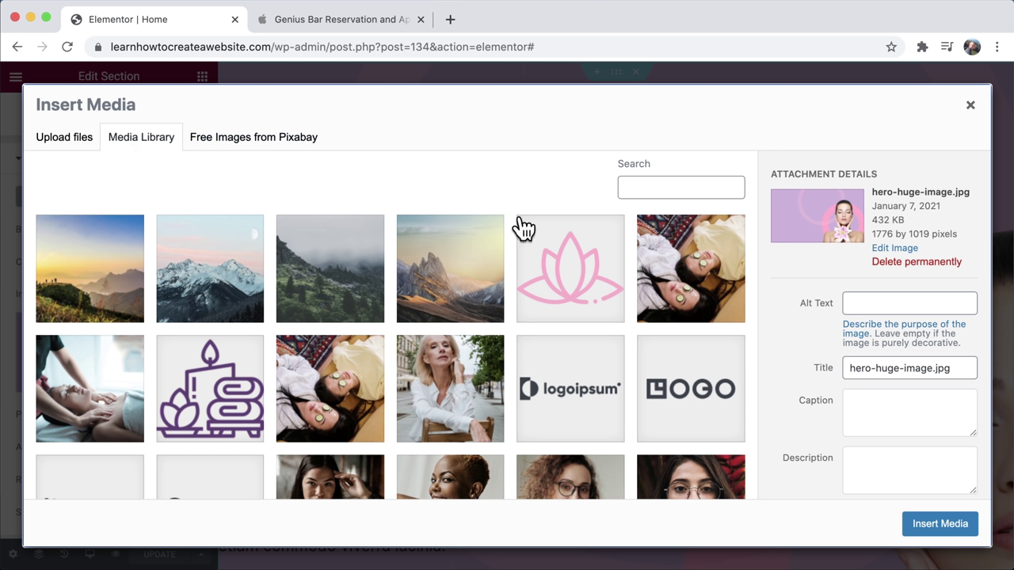
pyautogui.click(67, 149)
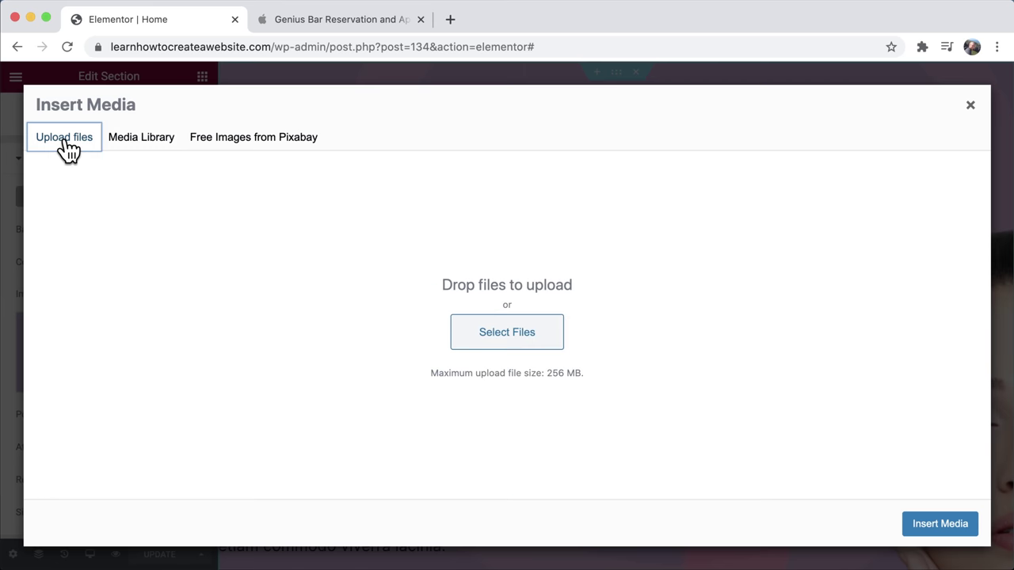
pyautogui.click(249, 152)
pyautogui.click(219, 172)
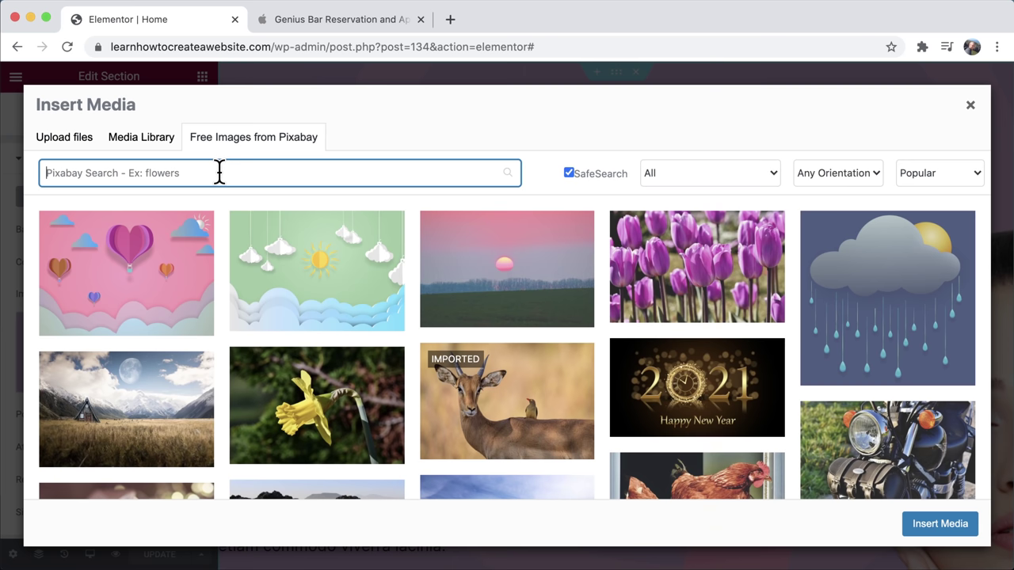
pyautogui.write('spa')
# - Insert the pink orchids and stones Pixabay photo as the hero section's background
pyautogui.scroll(-10, 412, 325)
pyautogui.scroll(-3, 416, 333)
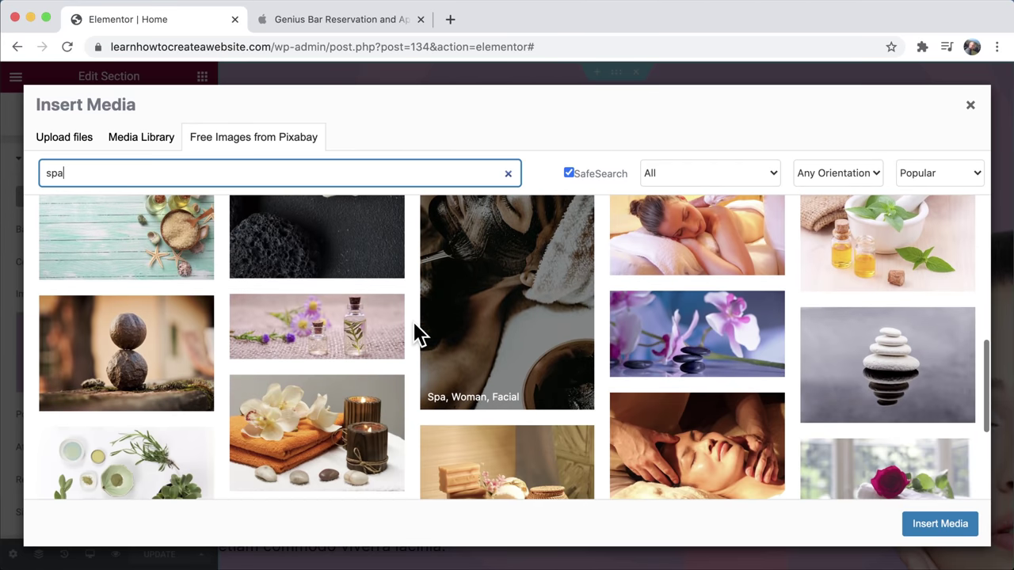
pyautogui.scroll(-2, 415, 333)
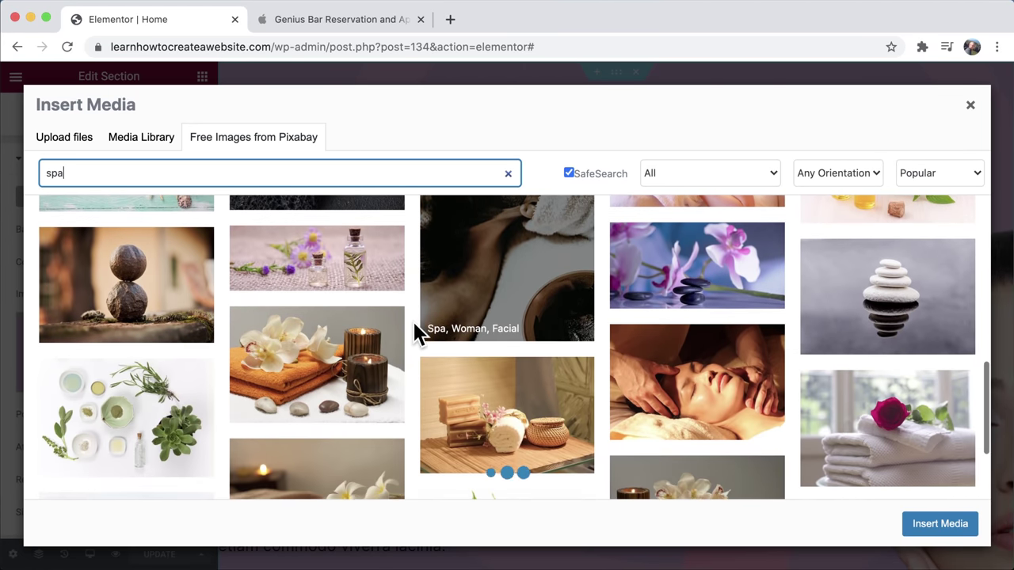
pyautogui.click(678, 271)
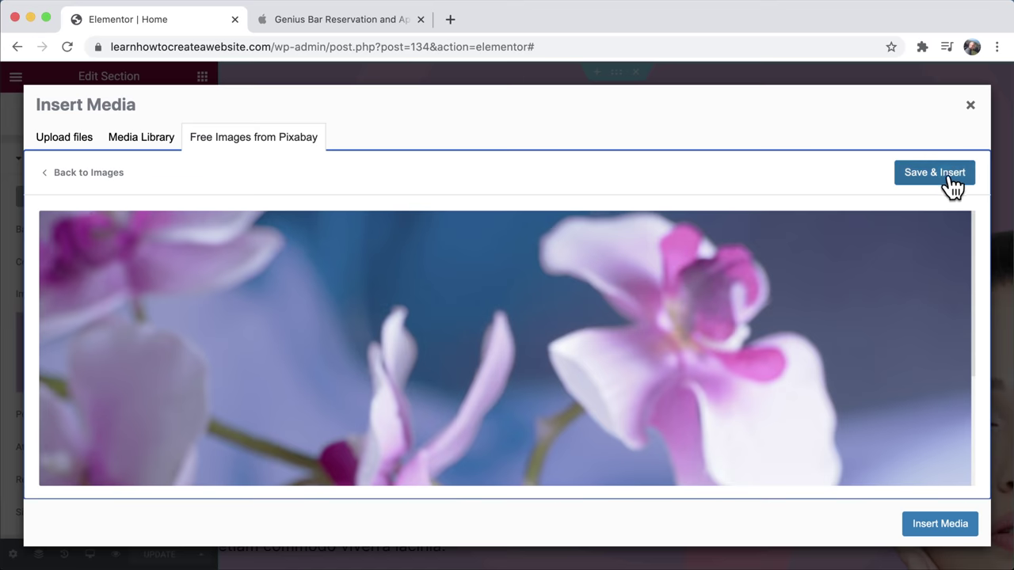
pyautogui.click(945, 184)
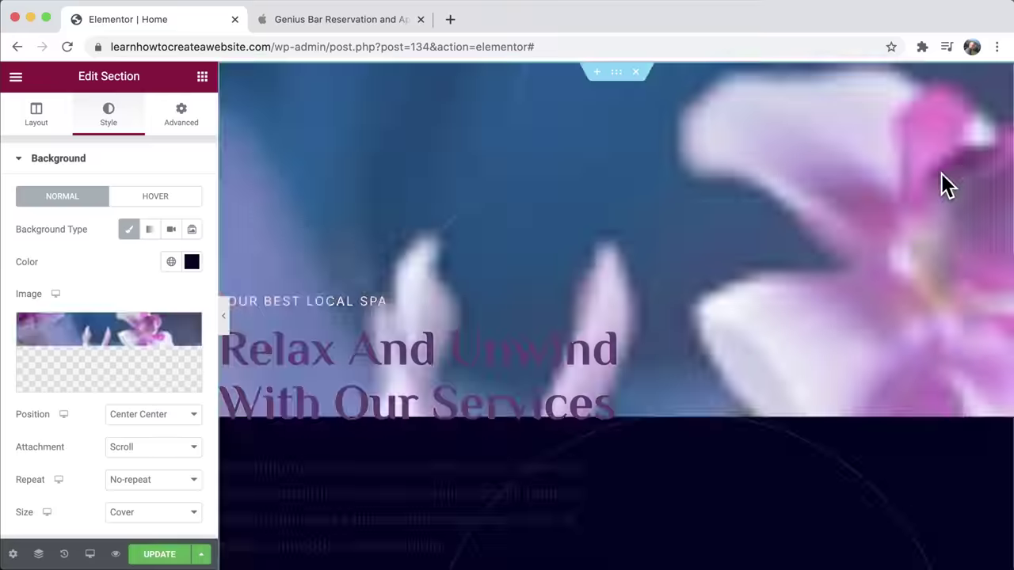
pyautogui.scroll(-6, 830, 229)
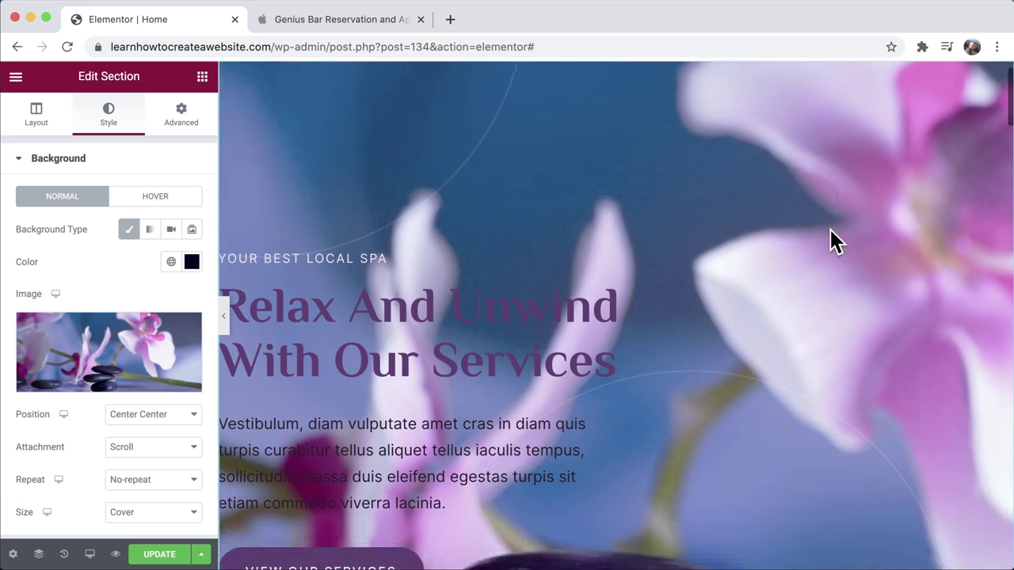
pyautogui.scroll(4, 829, 229)
pyautogui.scroll(3, 672, 241)
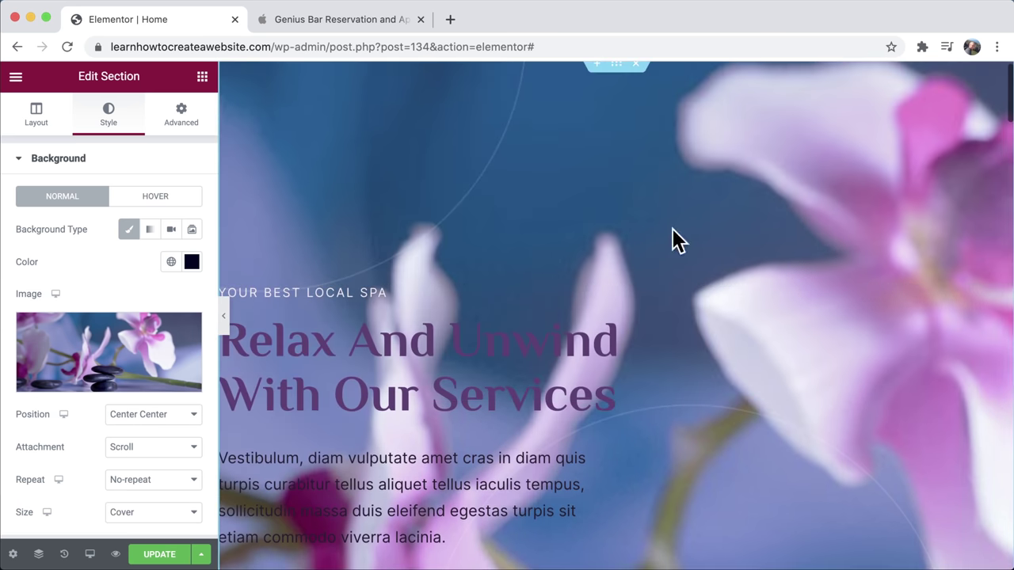
pyautogui.scroll(1, 751, 269)
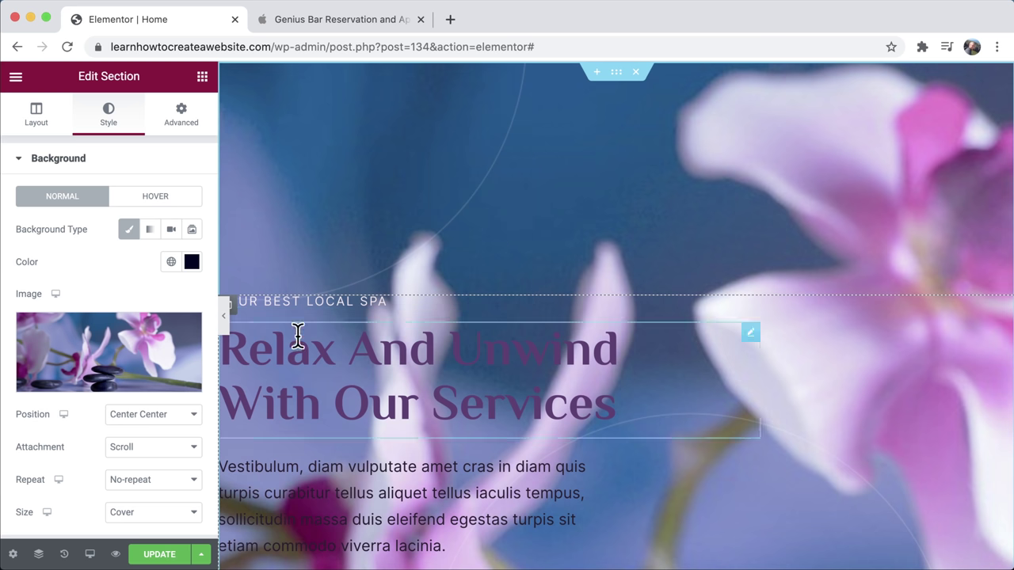
pyautogui.scroll(-5, 118, 397)
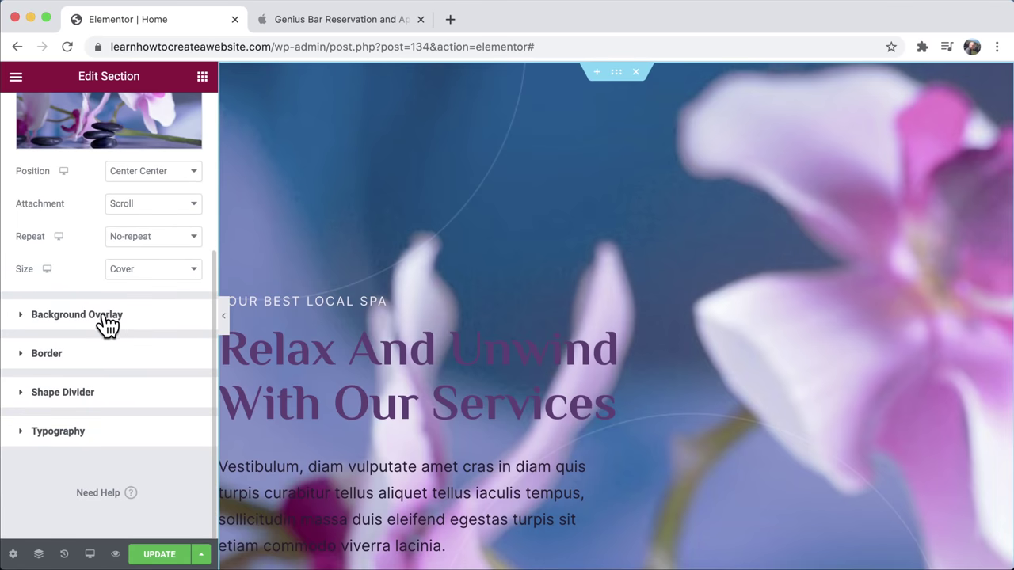
# - Add a Classic #FFFFFF background overlay to the hero section at about 0.59 opacity
pyautogui.click(107, 317)
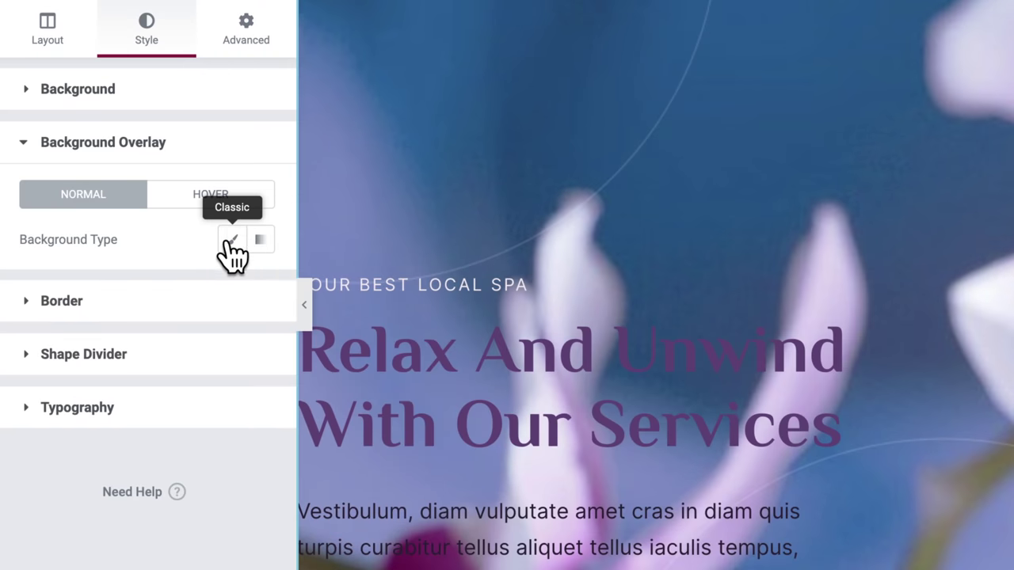
pyautogui.click(171, 268)
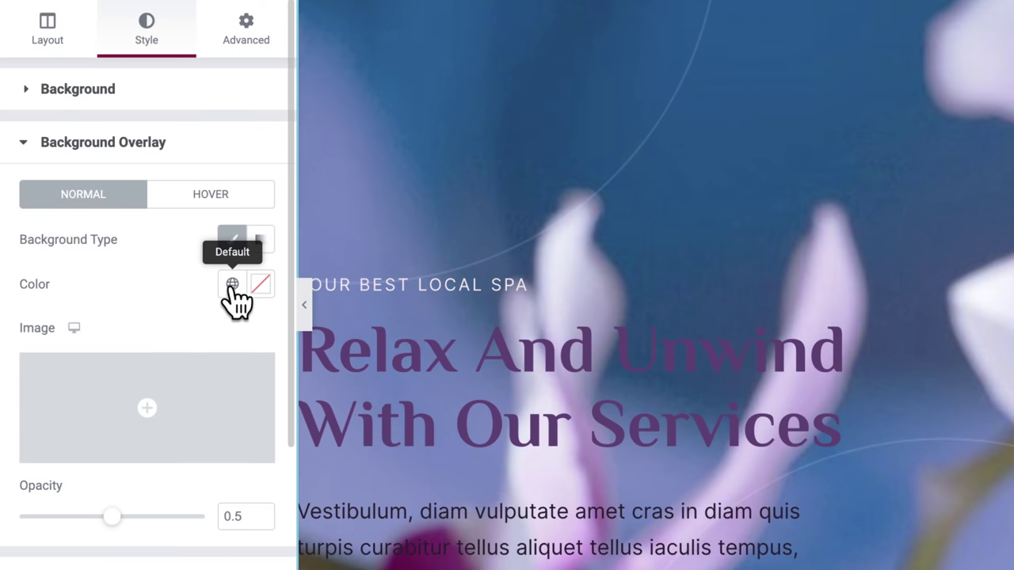
pyautogui.click(228, 288)
pyautogui.click(261, 284)
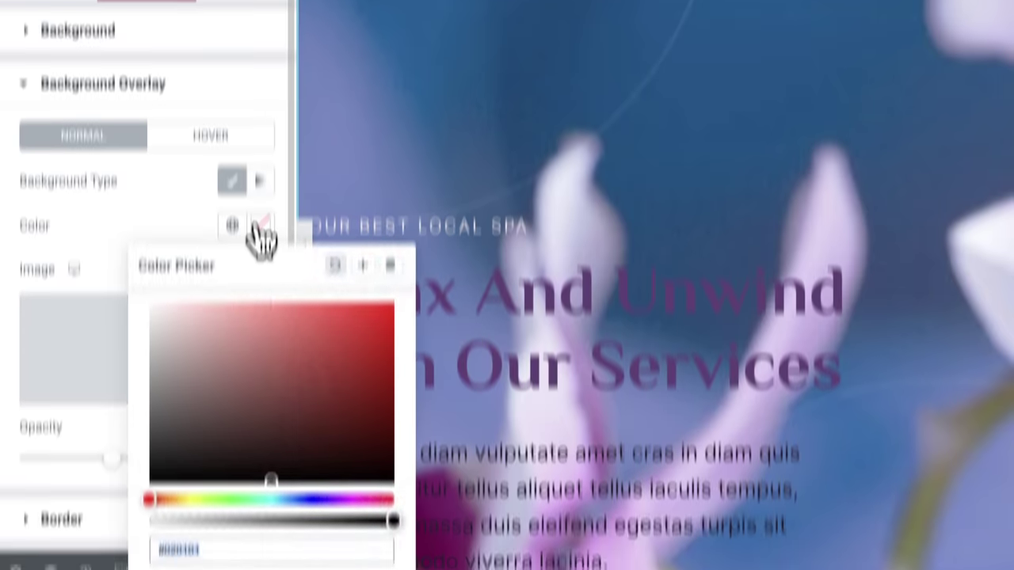
pyautogui.moveTo(233, 306); pyautogui.dragTo(119, 258)
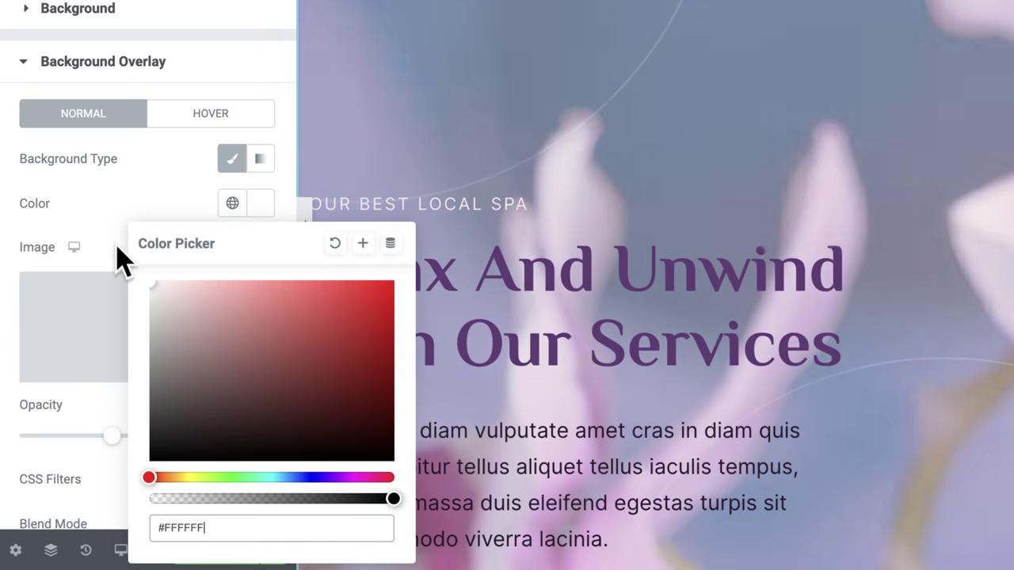
pyautogui.click(93, 246)
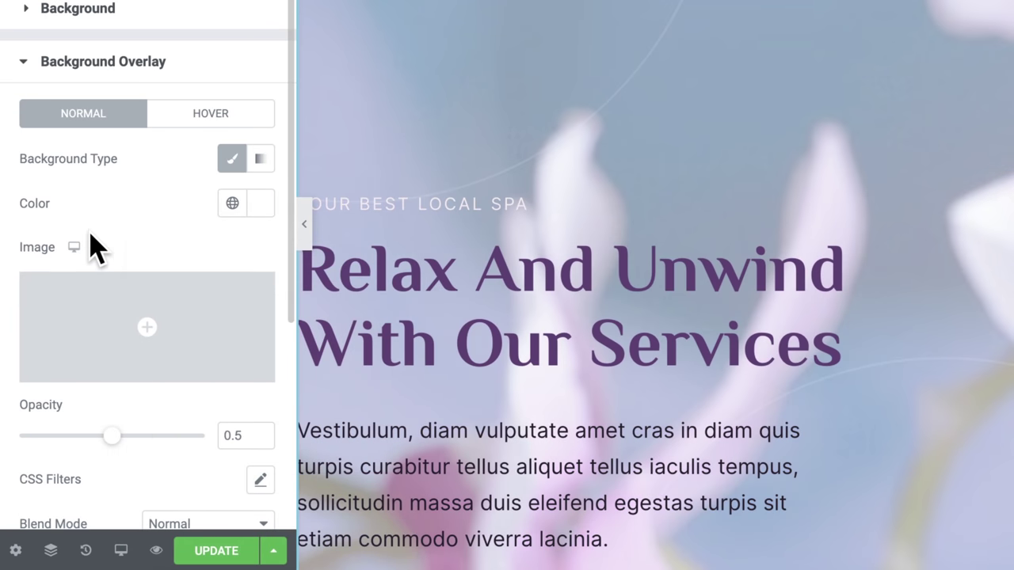
pyautogui.moveTo(111, 441); pyautogui.dragTo(136, 468)
pyautogui.scroll(-4, 765, 309)
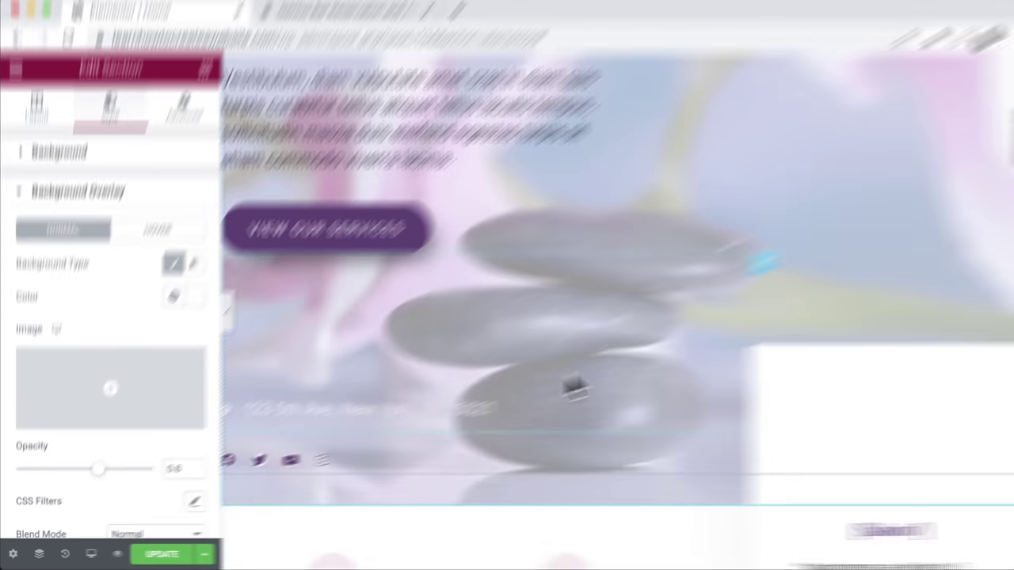
# - Scroll back up through the hero section's style settings
pyautogui.scroll(5, 764, 321)
pyautogui.scroll(3, 559, 378)
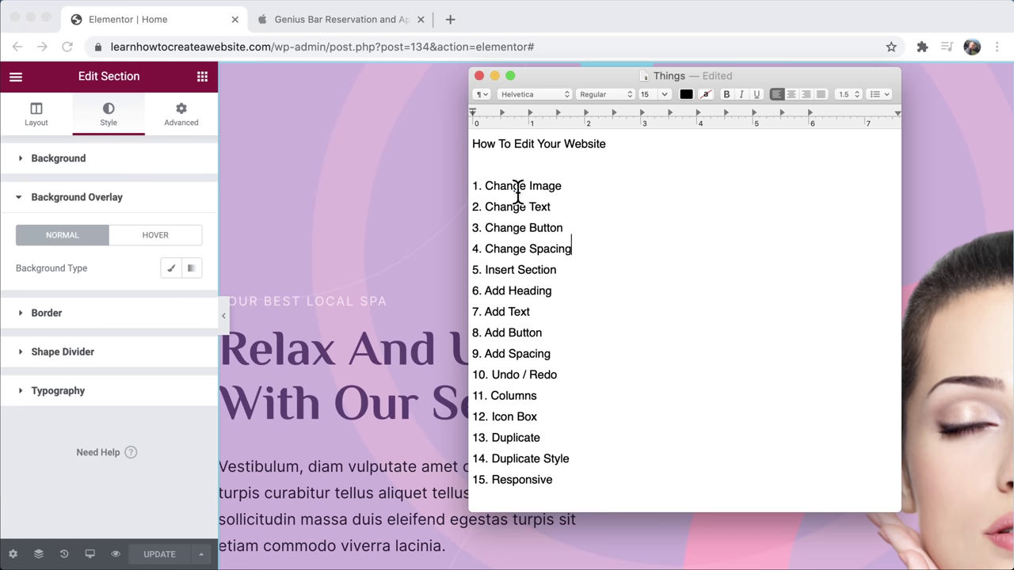
# - Strike through 'Change Image' in the TextEdit checklist, then bring Elementor back to front
pyautogui.tripleClick(514, 186)
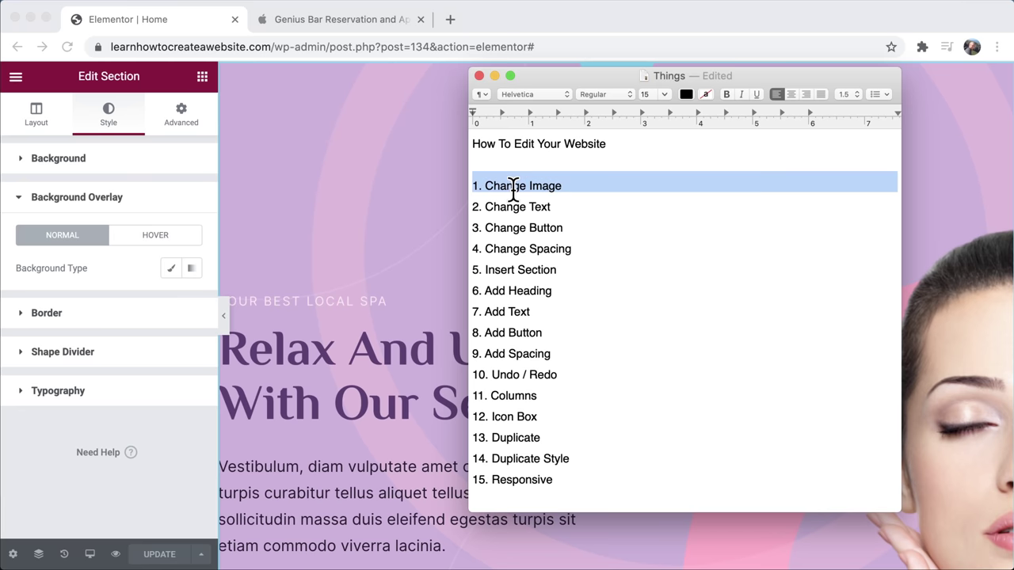
pyautogui.press('super+shift+x')
pyautogui.moveTo(519, 377); pyautogui.dragTo(466, 380)
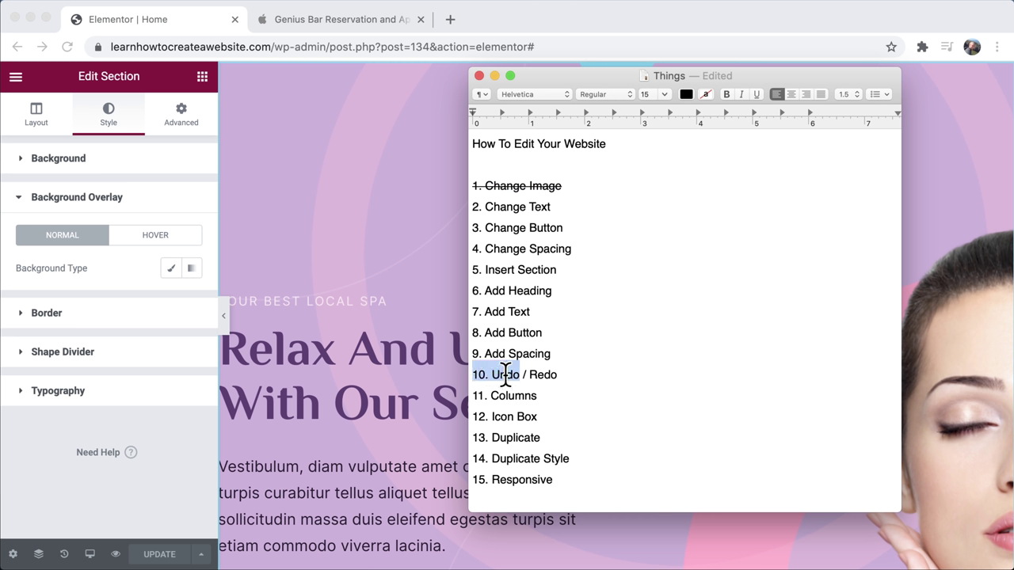
pyautogui.click(376, 277)
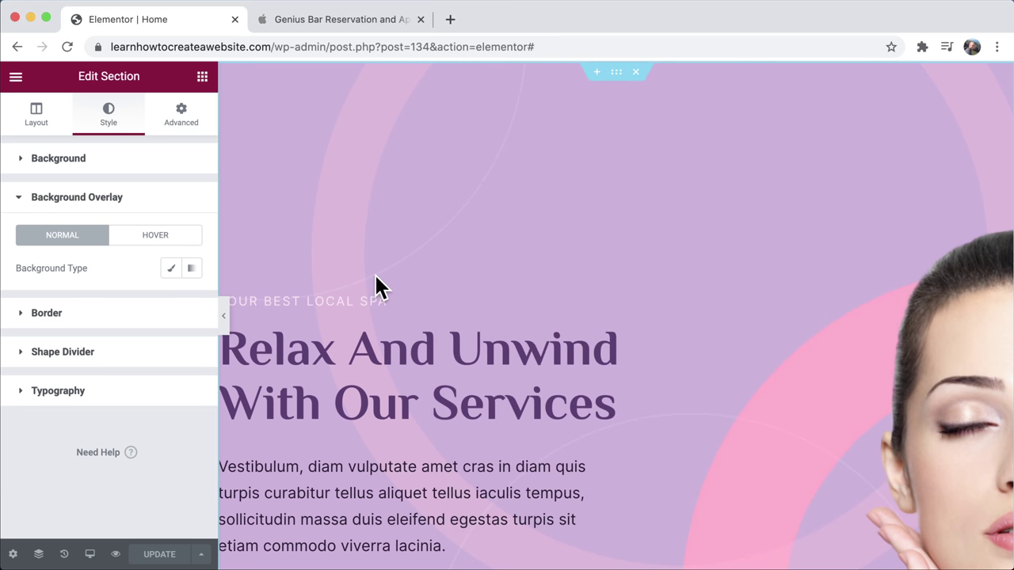
# - Revert Elementor's History to Editing Started, restoring the hero's original lilac portrait backdrop
pyautogui.click(65, 554)
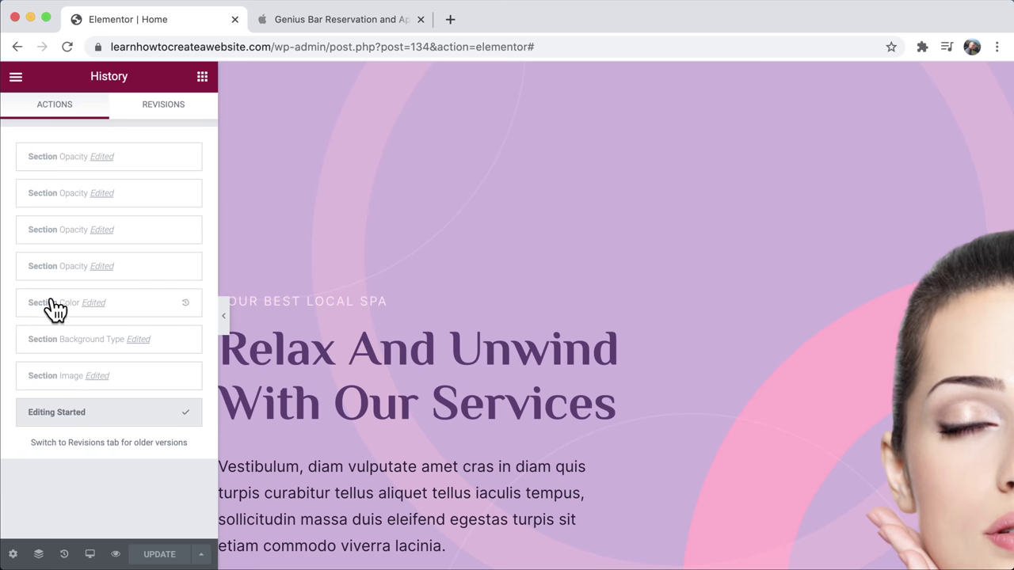
pyautogui.click(63, 158)
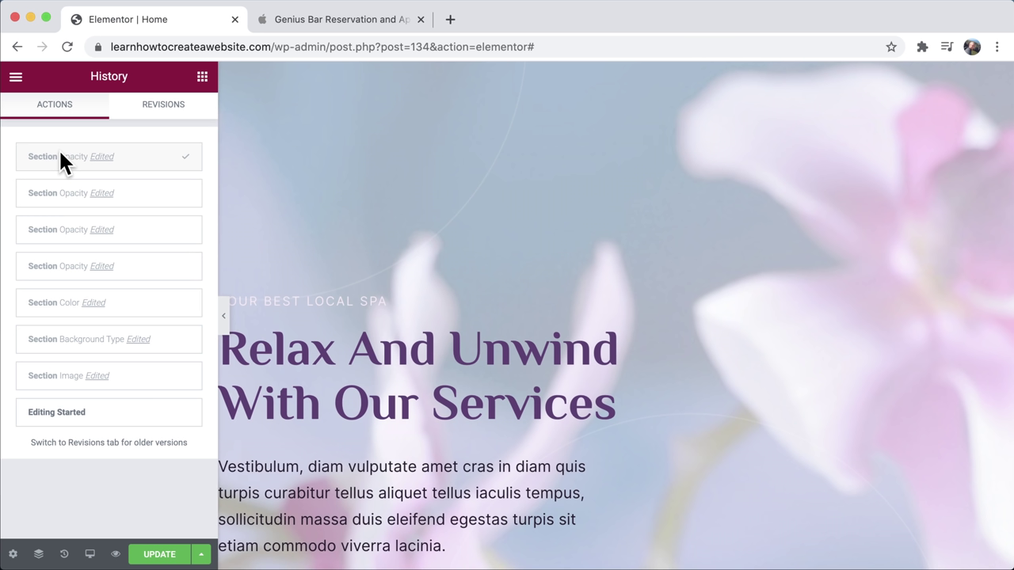
pyautogui.click(75, 415)
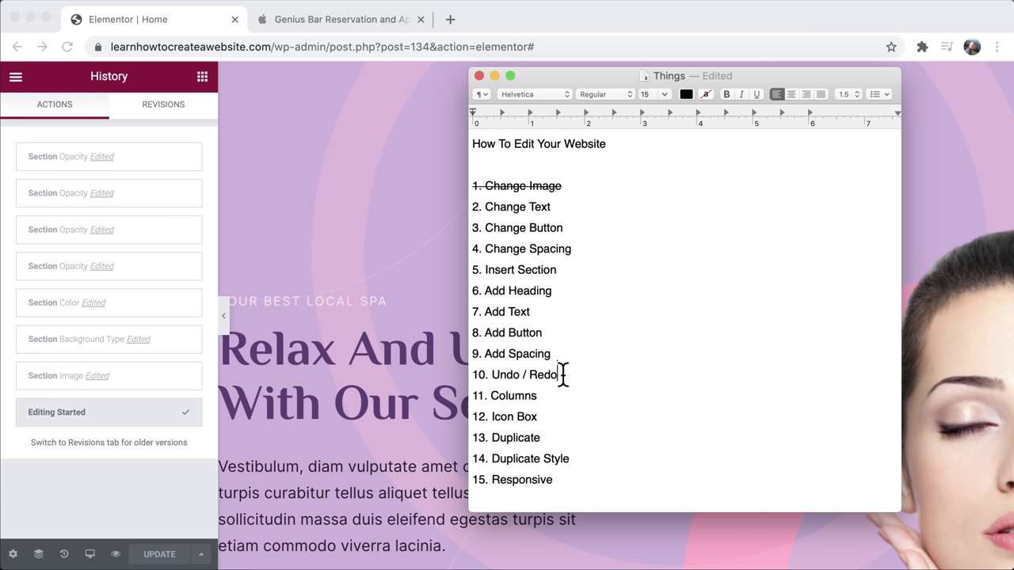
pyautogui.moveTo(559, 375); pyautogui.dragTo(443, 388)
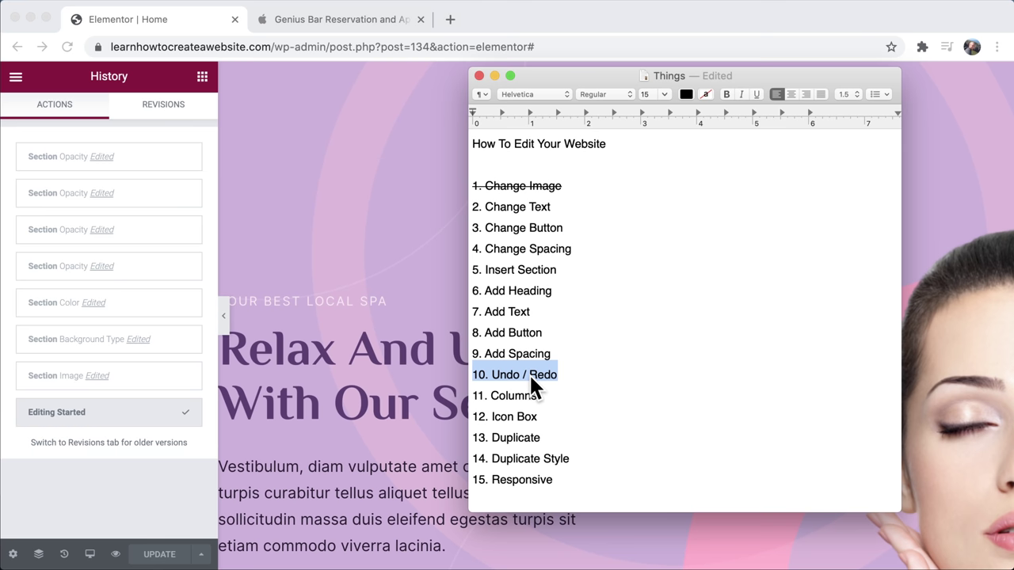
# - Strike through '10. Undo / Redo' in the checklist and return to the Elementor editor
pyautogui.press('super+shift+x')
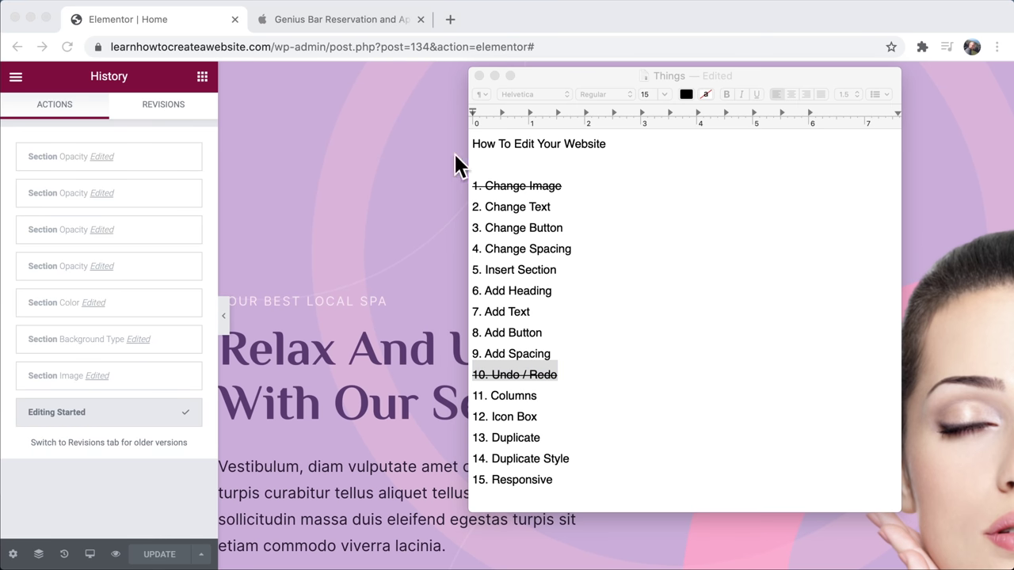
pyautogui.click(339, 202)
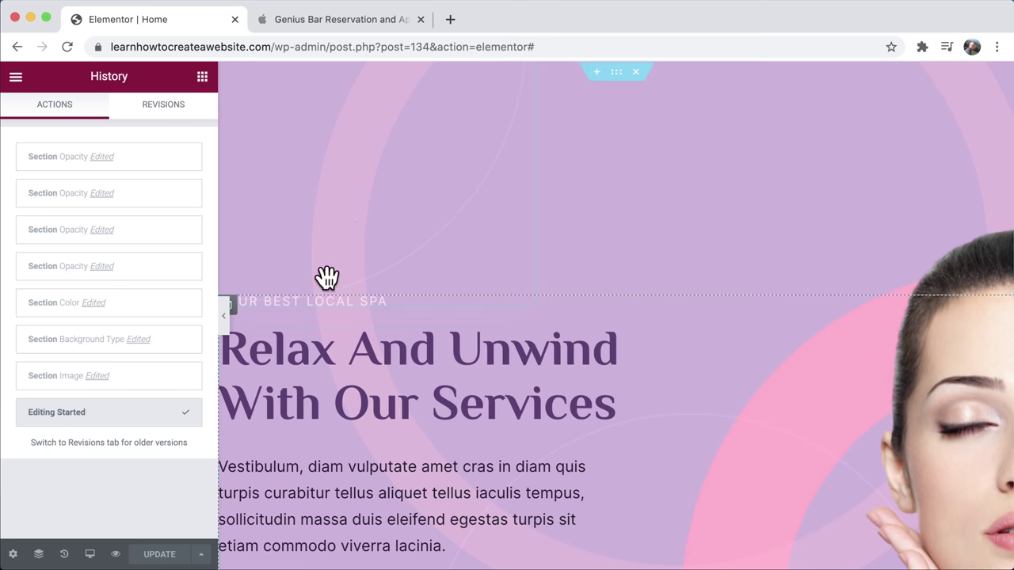
# - Add 'Change text.' to the start of the hero paragraph
pyautogui.click(318, 344)
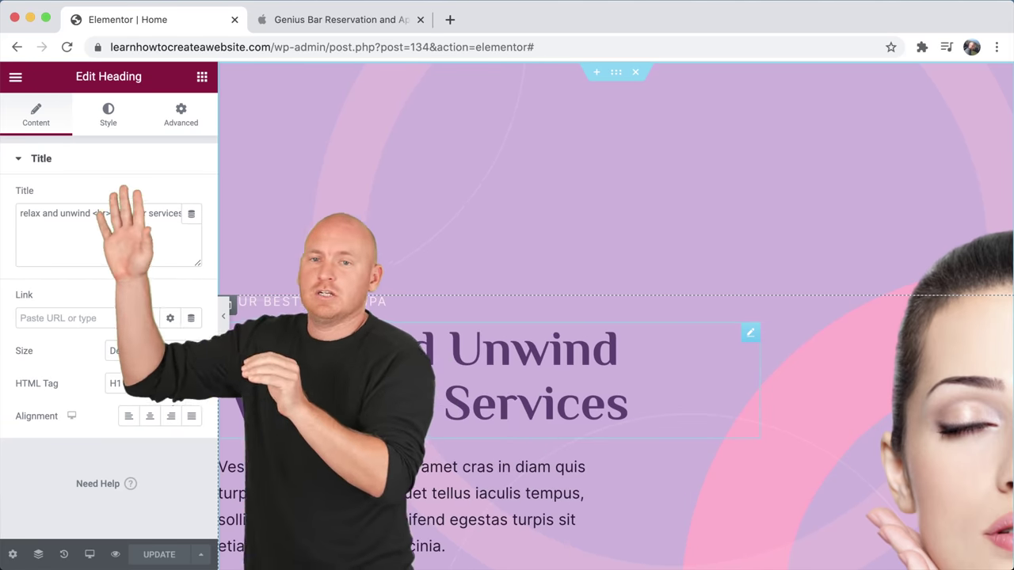
pyautogui.scroll(-1, 294, 293)
pyautogui.click(295, 293)
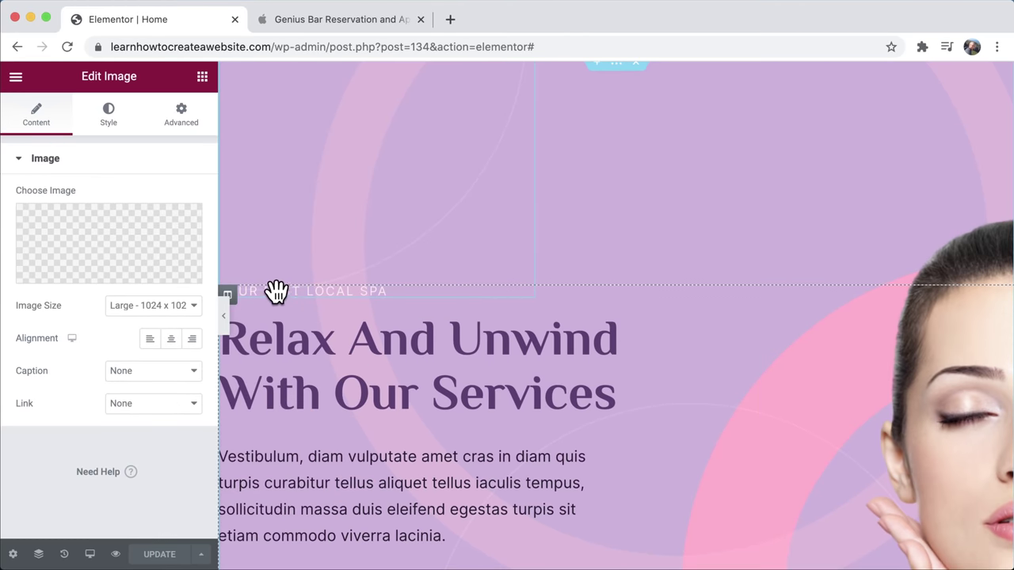
pyautogui.click(340, 513)
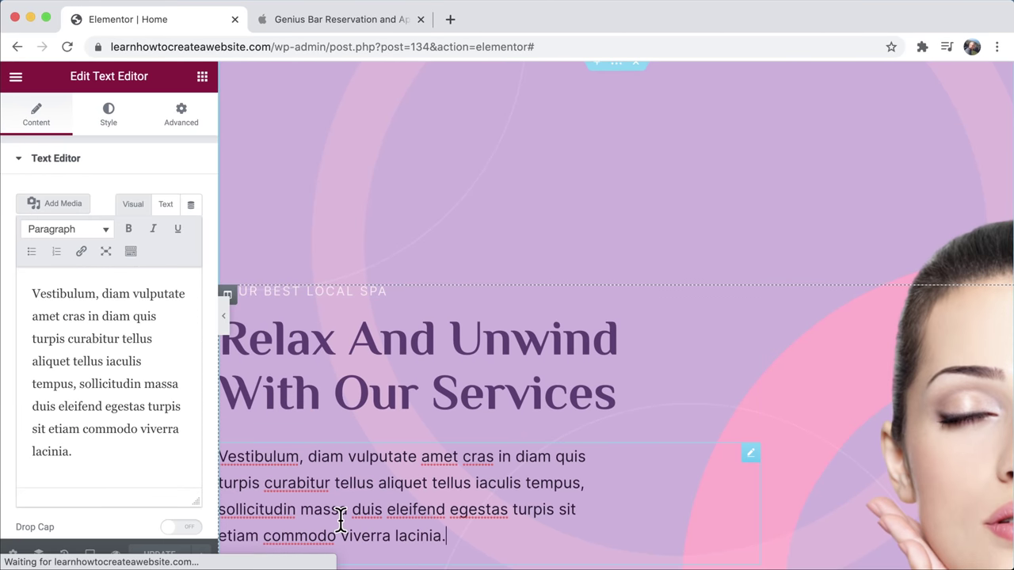
pyautogui.click(30, 293)
pyautogui.write('Change text')
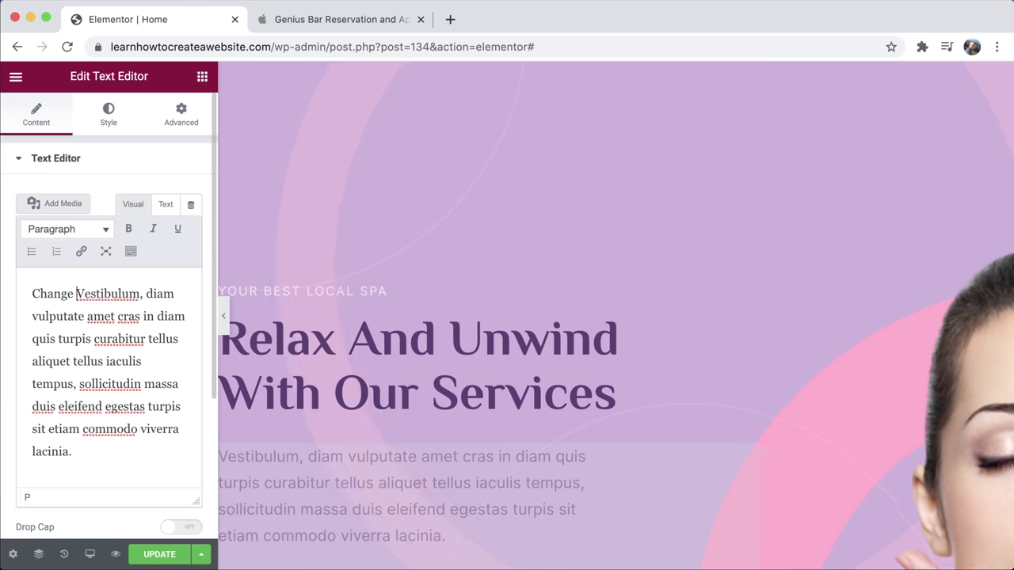
pyautogui.write('.')
# - Rename the lower heading from 'Enjoy A Relaxing Afternoon' to 'Enjoy A Relaxing Night'
pyautogui.scroll(-15, 312, 403)
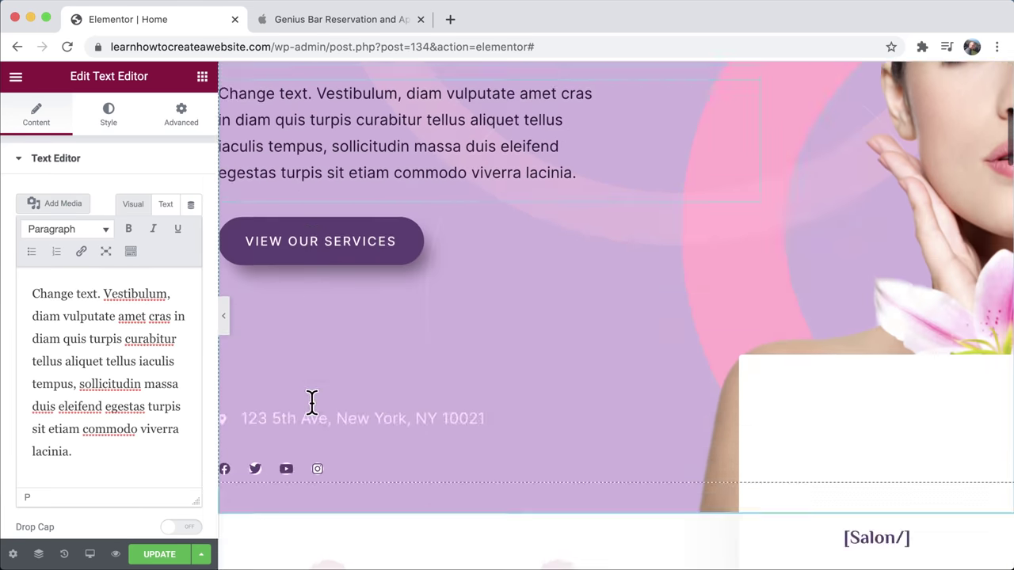
pyautogui.scroll(-5, 311, 402)
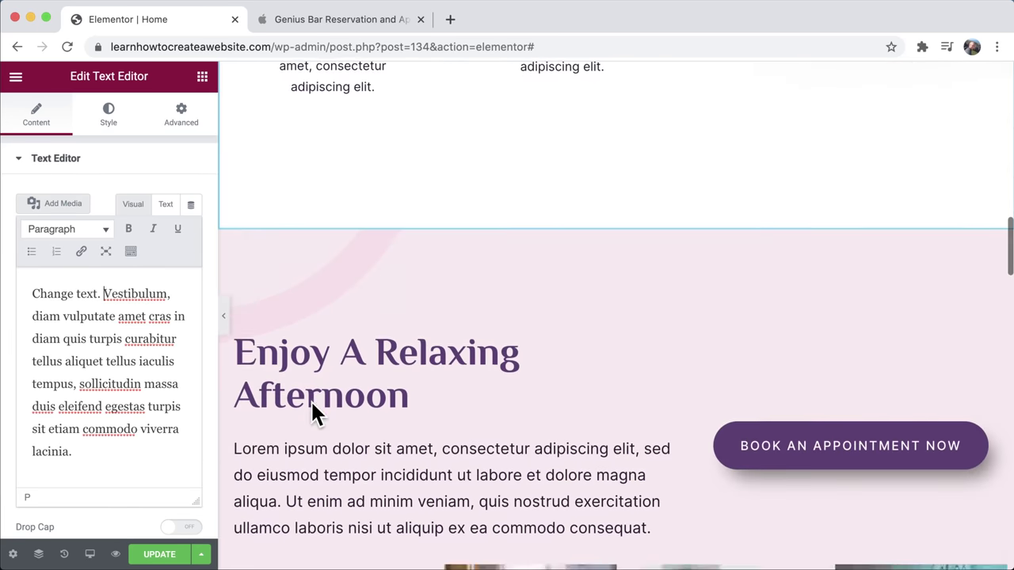
pyautogui.click(304, 345)
pyautogui.moveTo(138, 221); pyautogui.dragTo(20, 214)
pyautogui.doubleClick(106, 215)
pyautogui.write('Night')
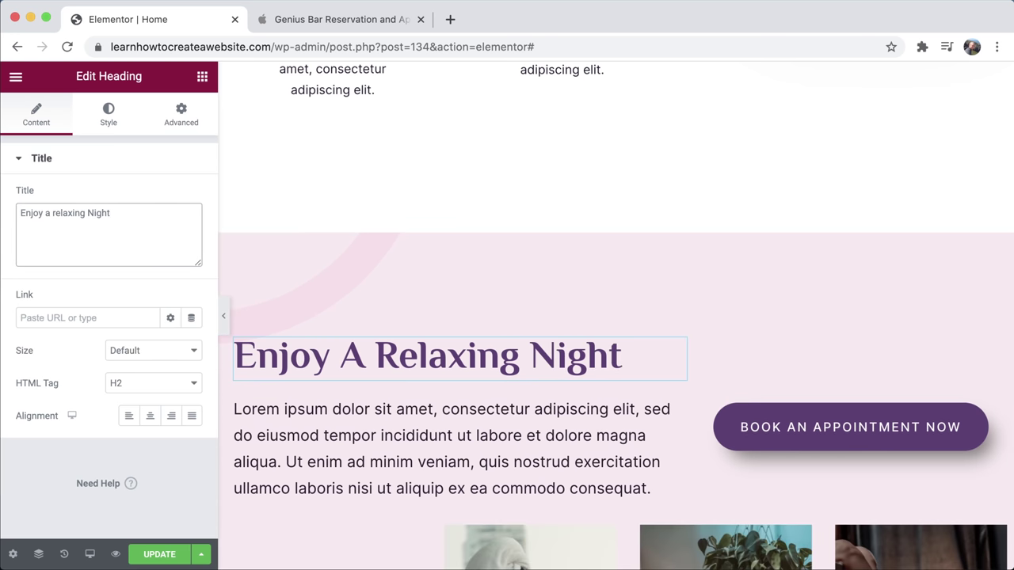
pyautogui.click(426, 437)
pyautogui.tripleClick(129, 432)
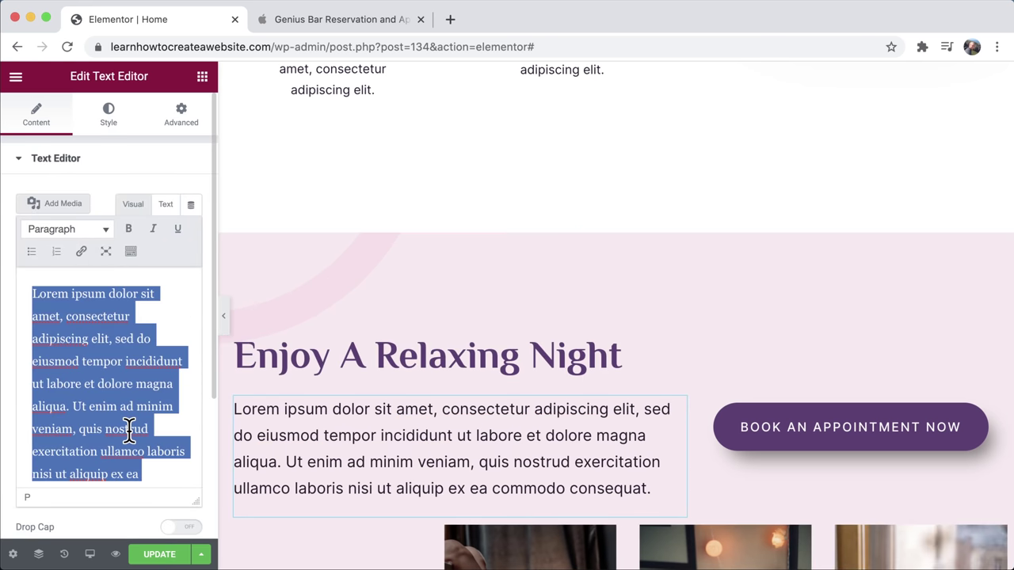
pyautogui.scroll(10, 396, 388)
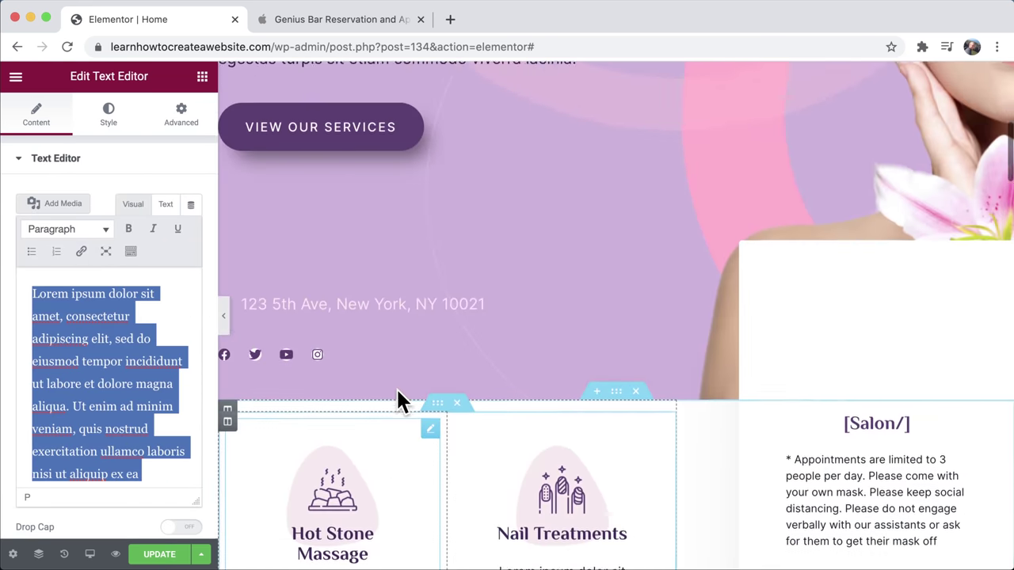
pyautogui.scroll(5, 396, 387)
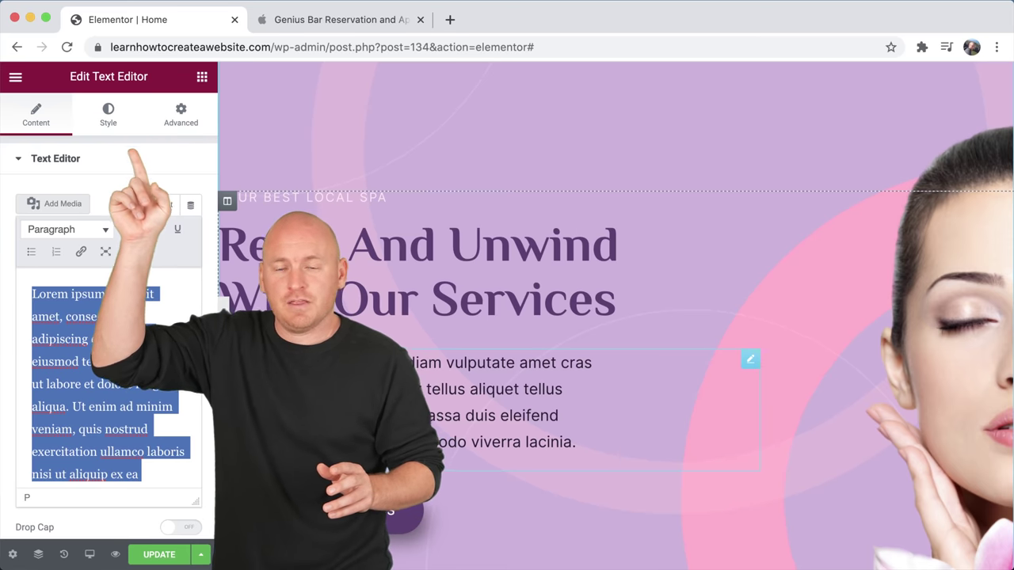
# - Try a white text colour on the hero heading, then undo it back to purple
pyautogui.click(378, 294)
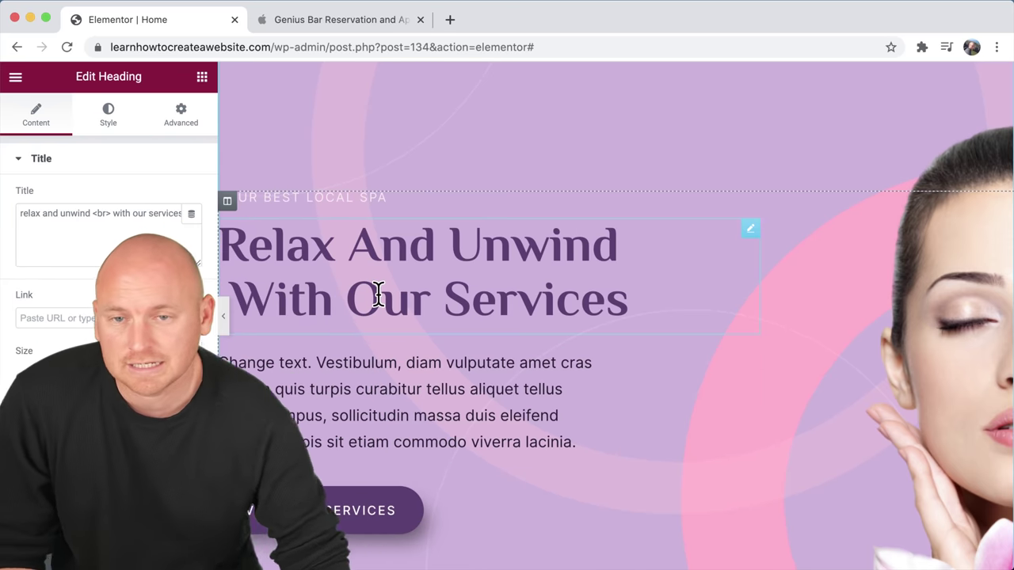
pyautogui.click(111, 116)
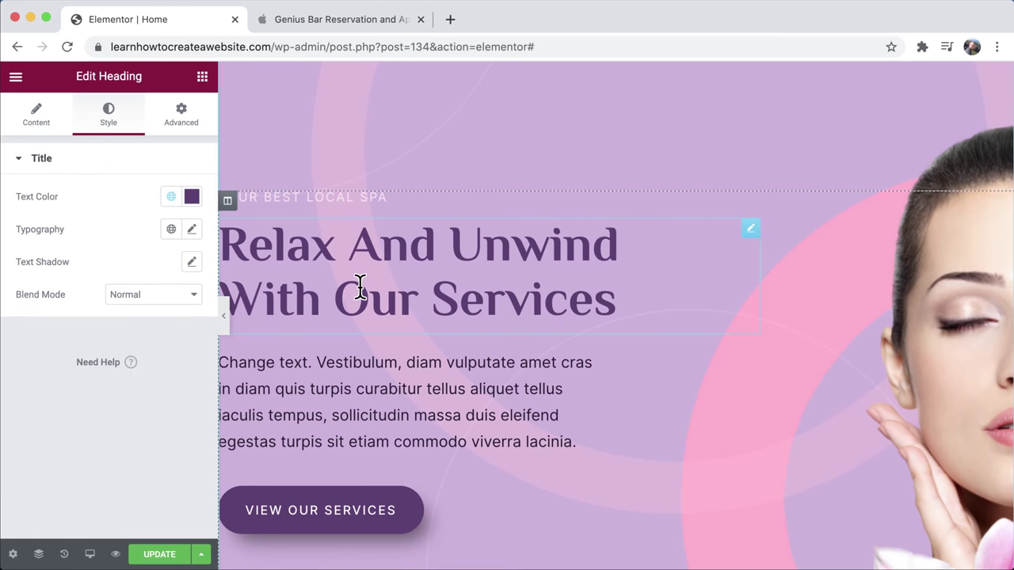
pyautogui.click(191, 198)
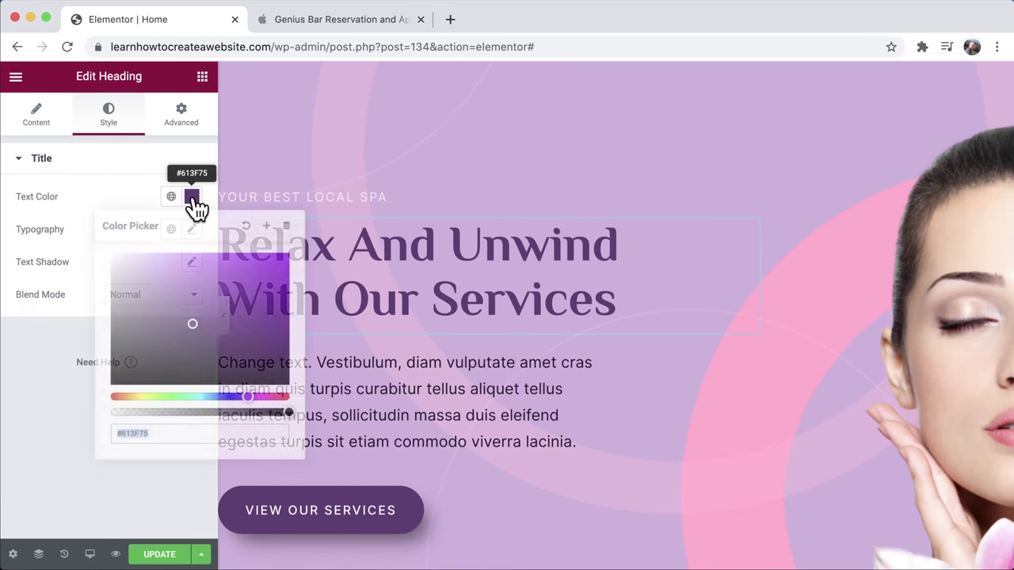
pyautogui.moveTo(220, 304); pyautogui.dragTo(46, 226)
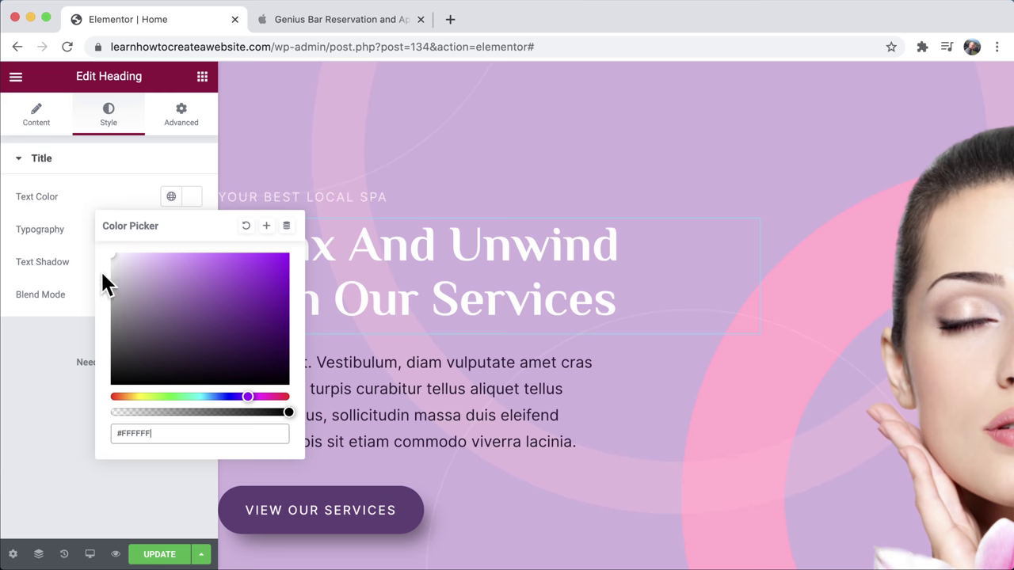
pyautogui.click(55, 321)
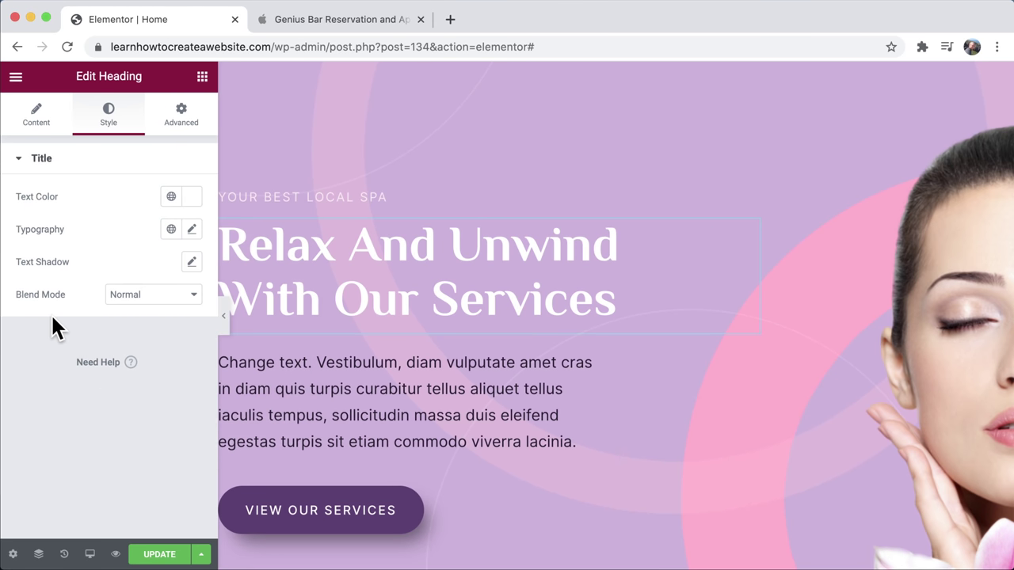
pyautogui.press('super+z')
pyautogui.press('super+z')
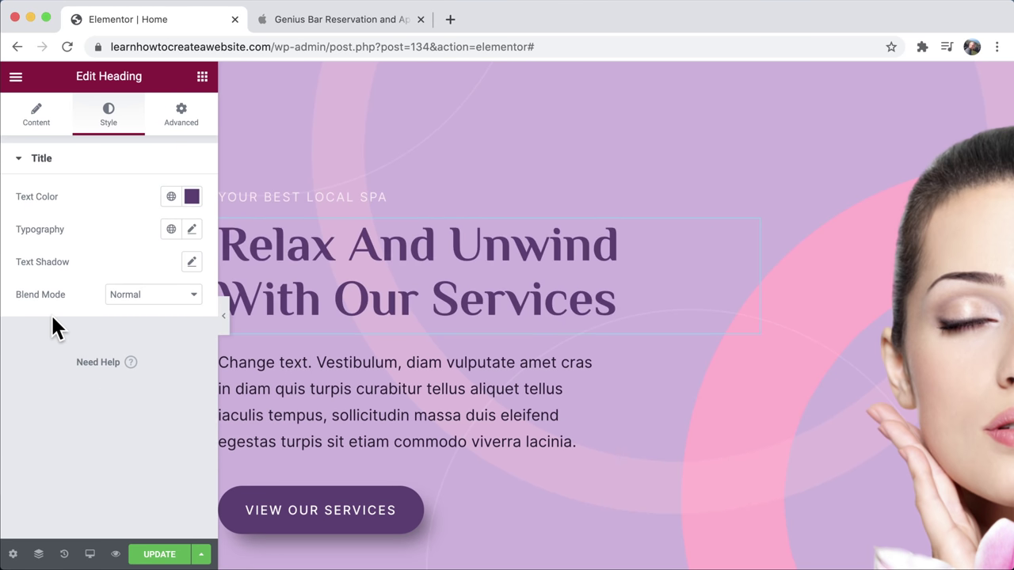
pyautogui.press('super+Tab')
# - Strike through '2. Change Text' in the checklist and minimise the TextEdit window
pyautogui.moveTo(564, 212); pyautogui.dragTo(479, 214)
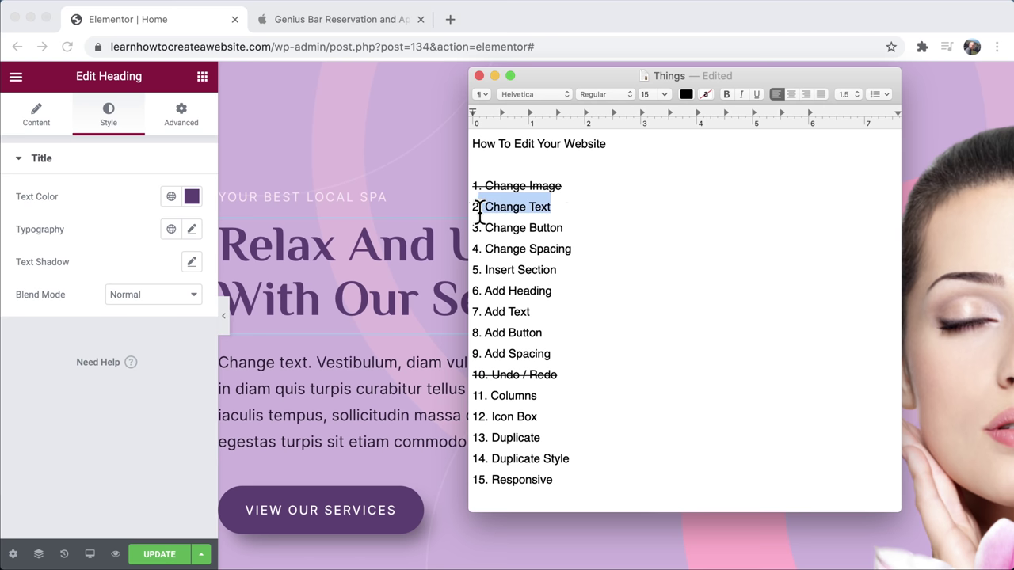
pyautogui.click(485, 98)
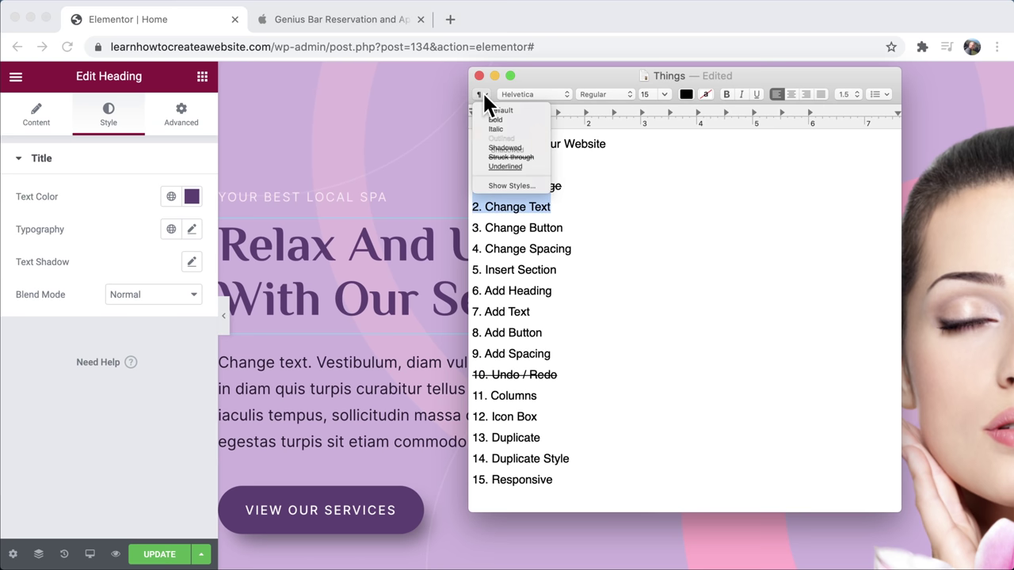
pyautogui.click(524, 155)
pyautogui.moveTo(576, 228); pyautogui.dragTo(491, 228)
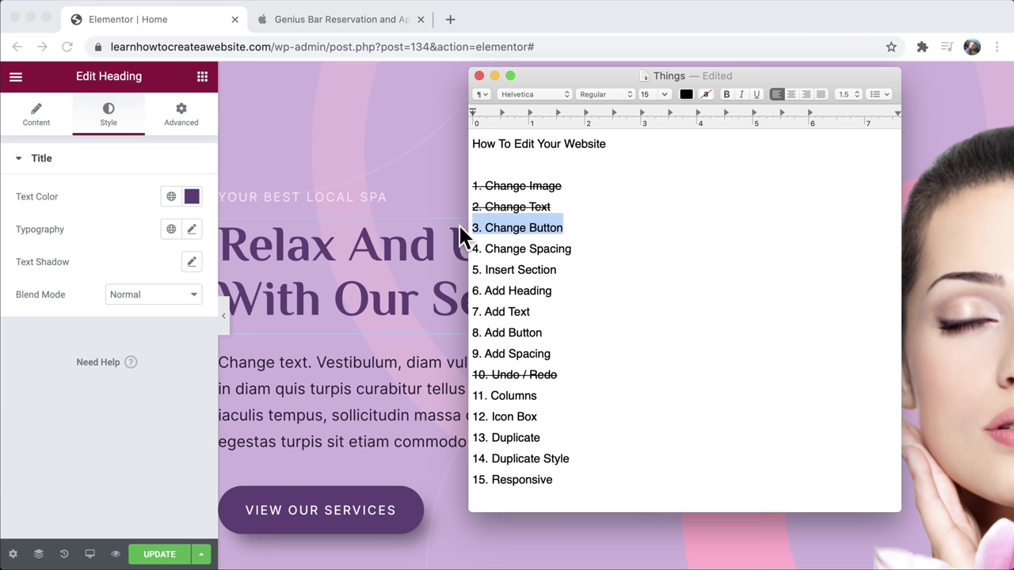
pyautogui.click(601, 230)
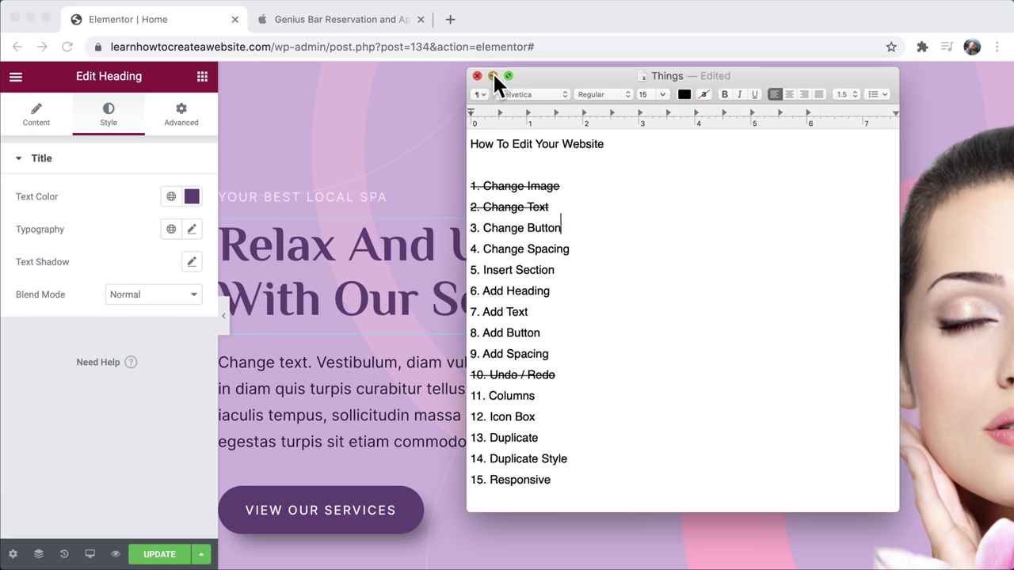
pyautogui.click(493, 75)
# - Relabel the VIEW OUR SERVICES button 'contact us' and link it to the Contact page
pyautogui.click(380, 511)
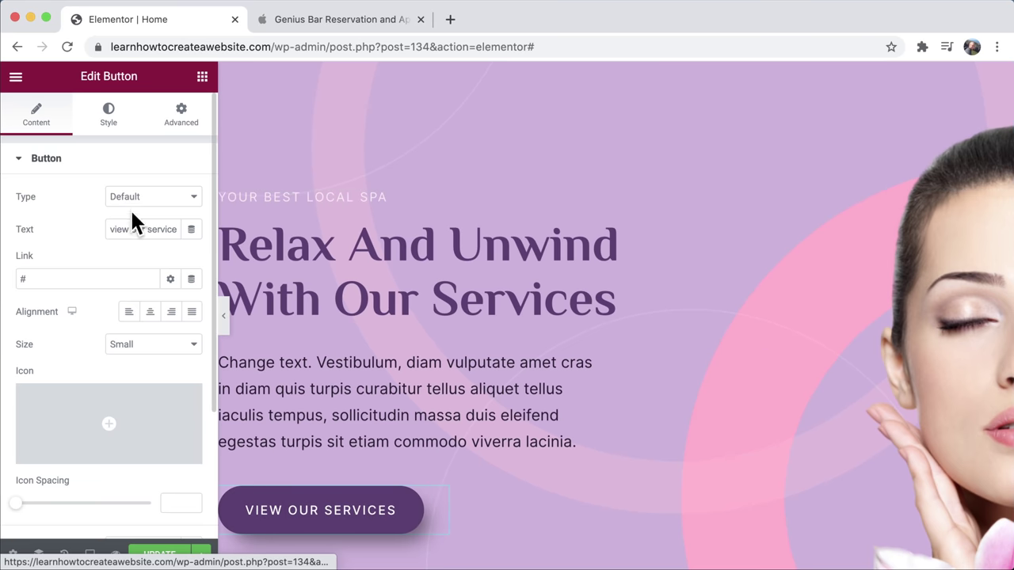
pyautogui.tripleClick(141, 230)
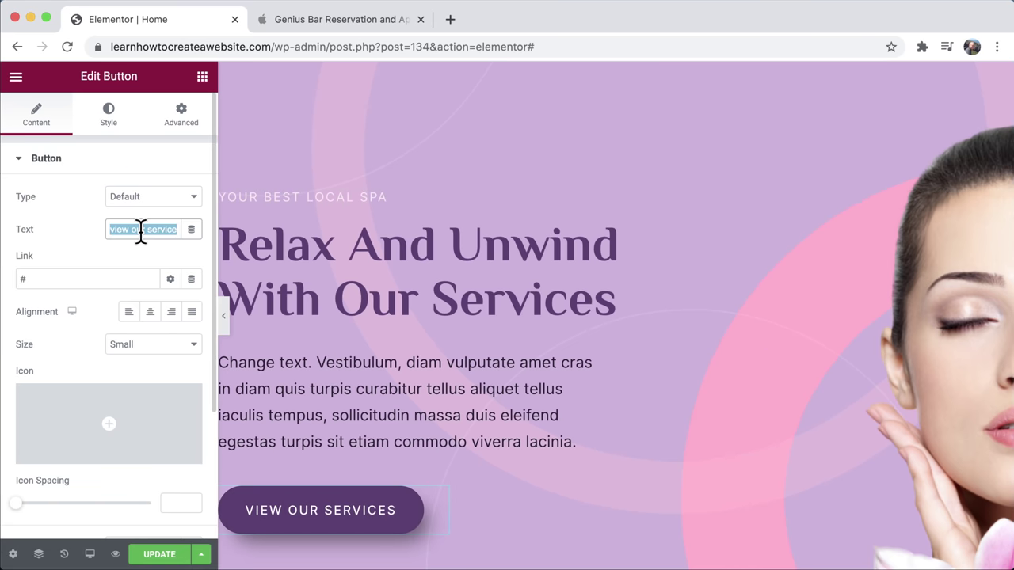
pyautogui.write('cont')
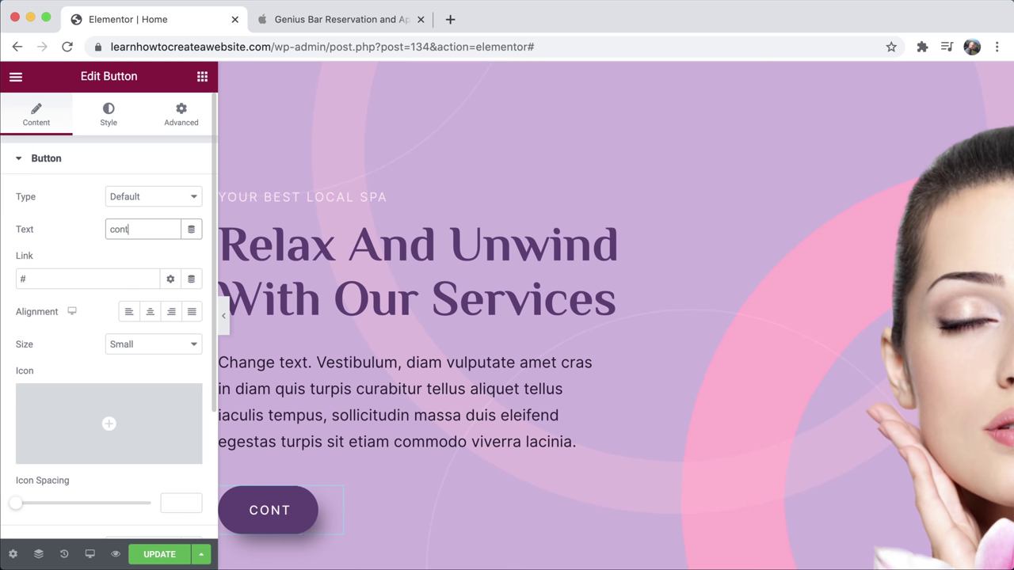
pyautogui.write('act us')
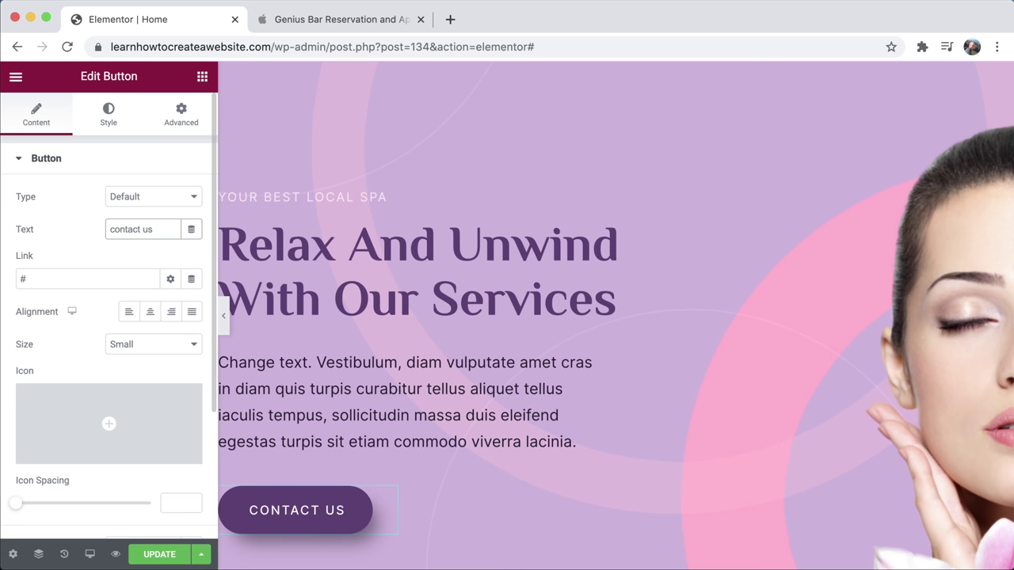
pyautogui.click(62, 282)
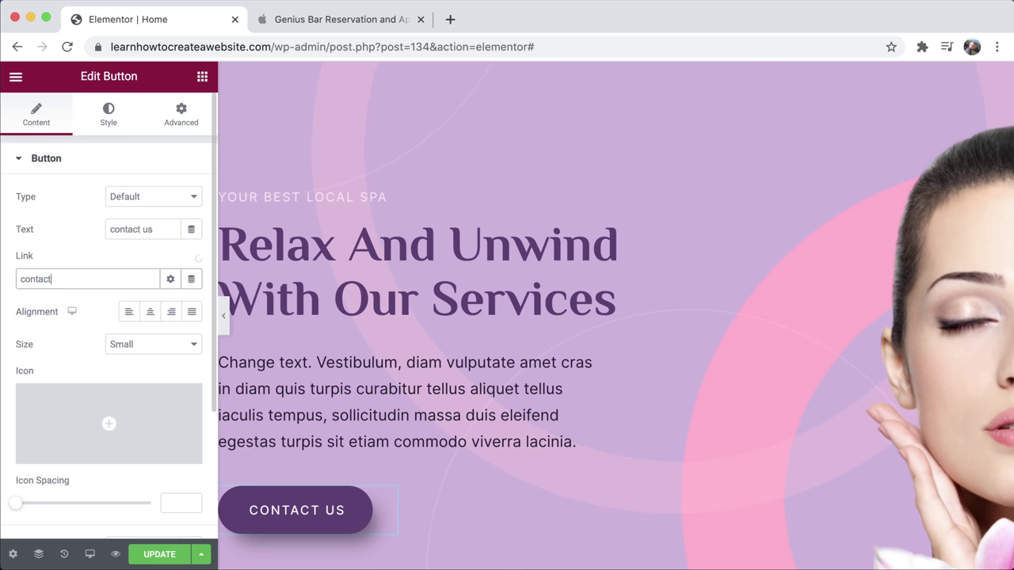
pyautogui.write('contact')
pyautogui.click(61, 301)
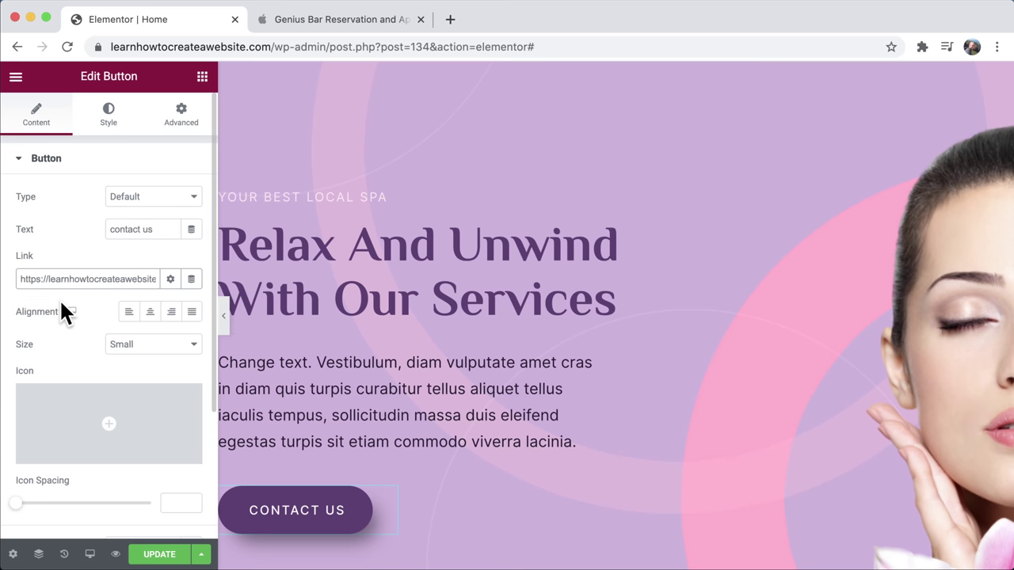
pyautogui.scroll(-2, 63, 311)
pyautogui.scroll(5, 97, 265)
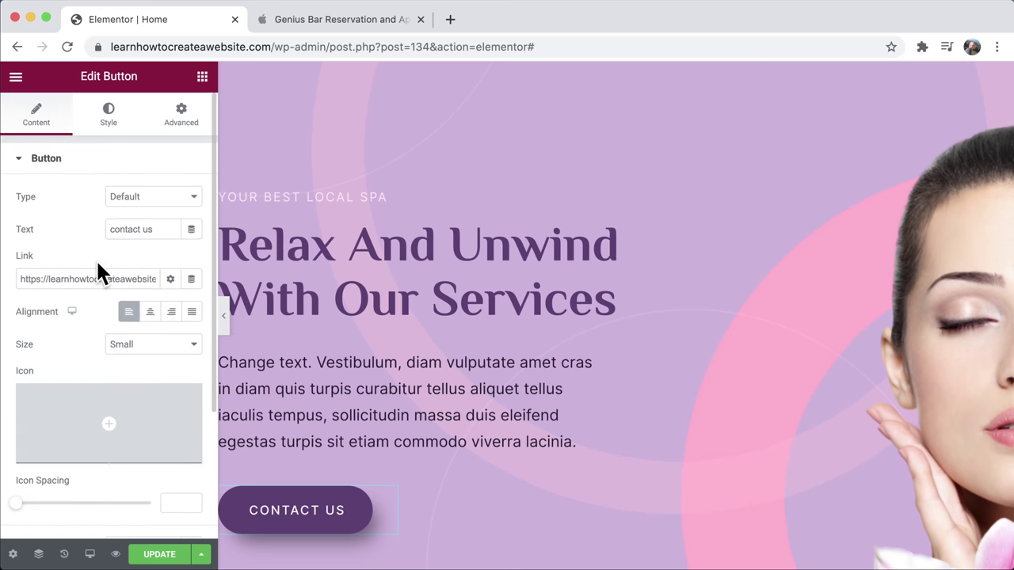
pyautogui.click(108, 127)
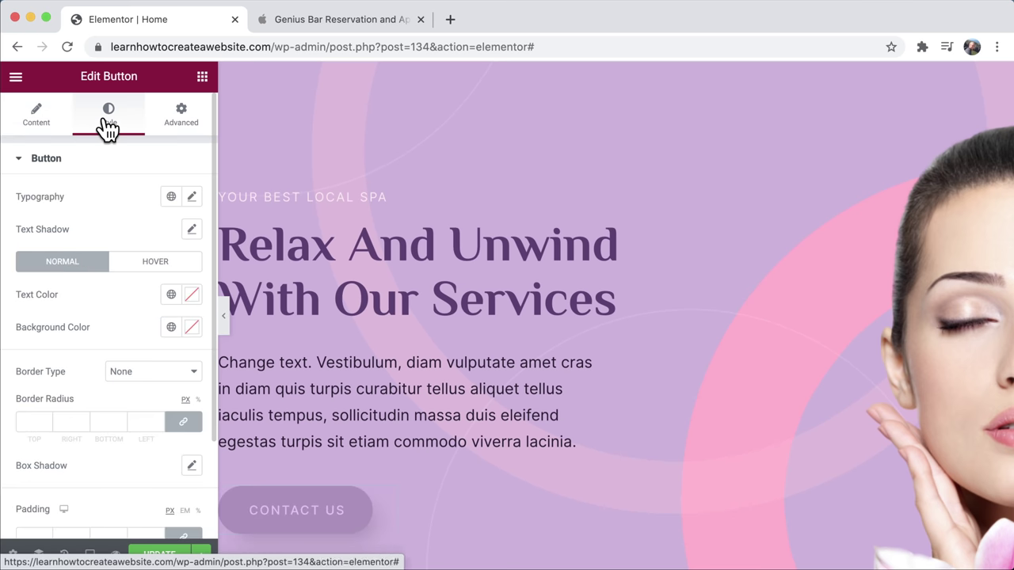
# - Try a larger font size for the Contact Us button with the Typography size slider
pyautogui.click(195, 202)
pyautogui.moveTo(27, 331)
pyautogui.mouseDown()
pyautogui.moveTo(92, 337)
pyautogui.moveTo(38, 340)
pyautogui.mouseUp()
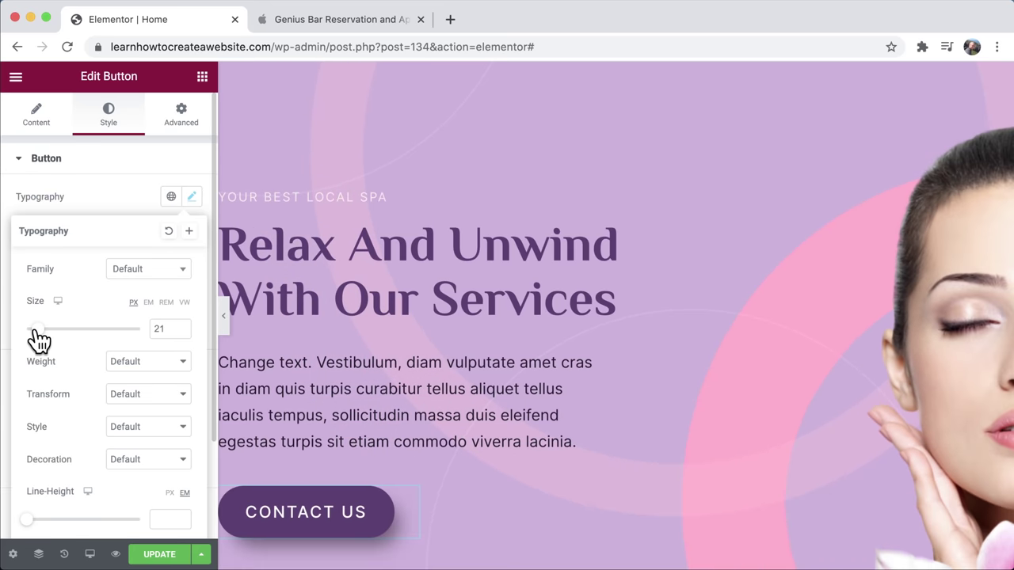
pyautogui.click(106, 195)
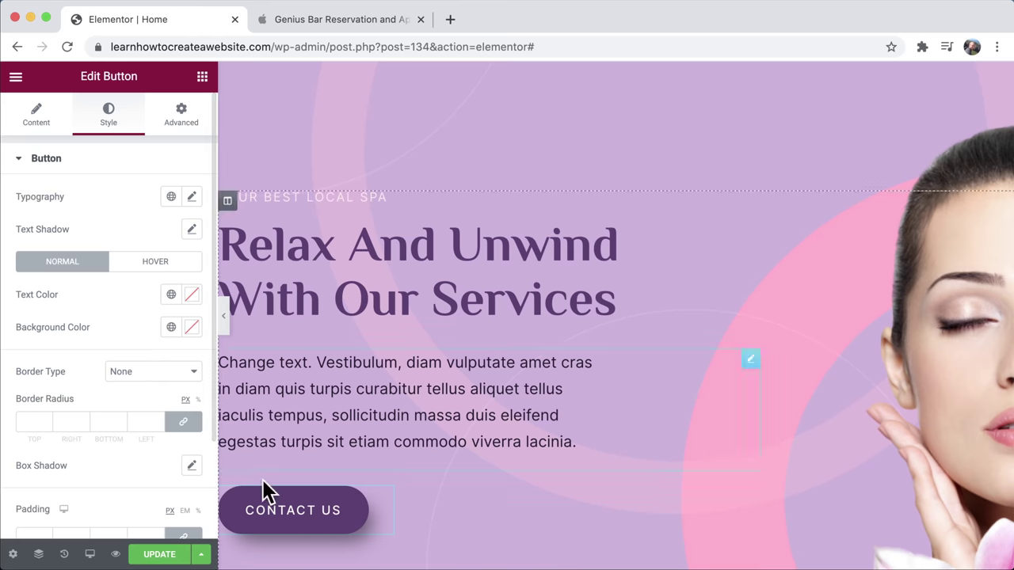
# - Show the Contact Us button's margin and padding options in the Advanced tab
pyautogui.scroll(-2, 127, 387)
pyautogui.scroll(-1, 127, 386)
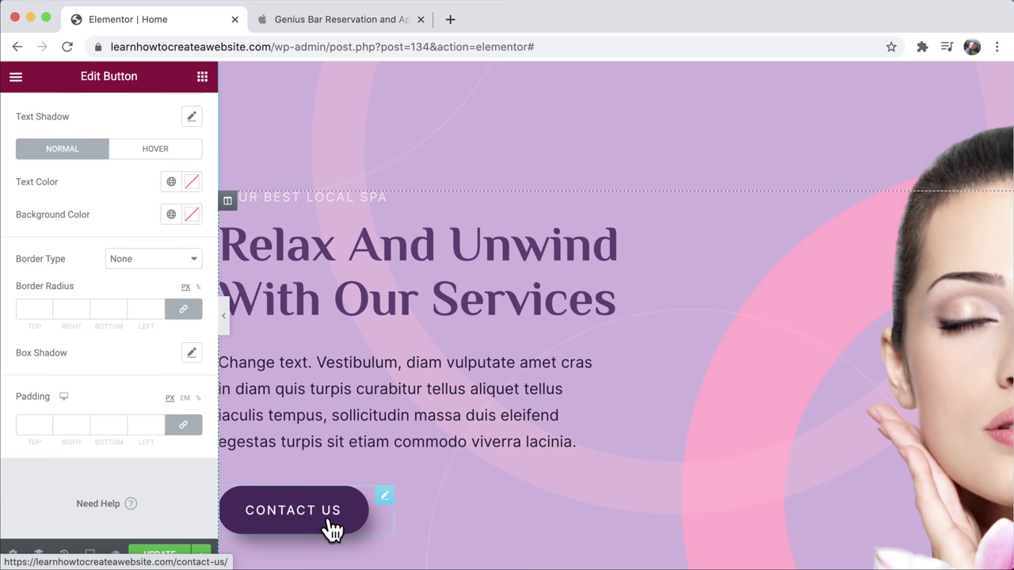
pyautogui.scroll(5, 138, 474)
pyautogui.click(176, 114)
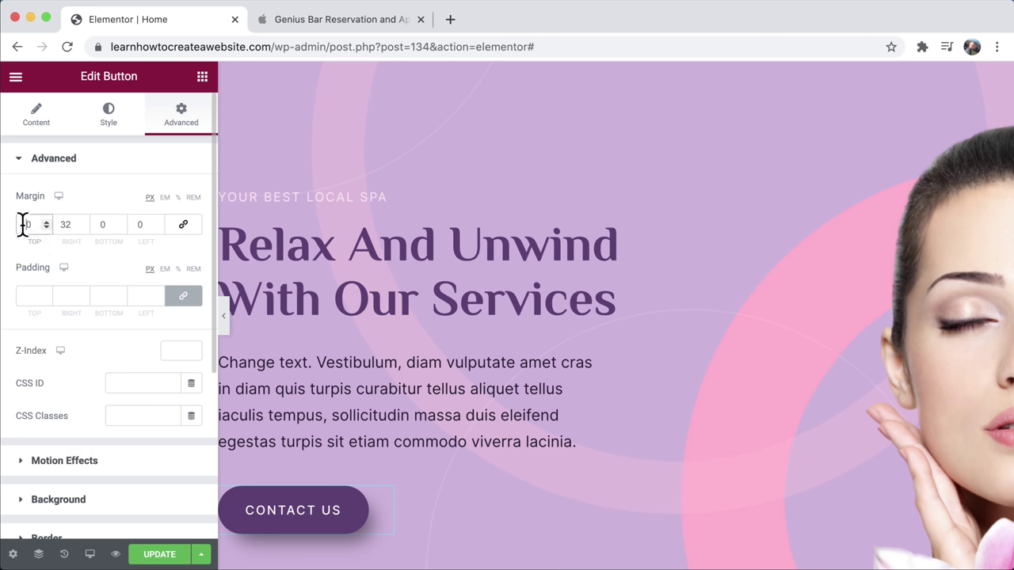
pyautogui.write('00')
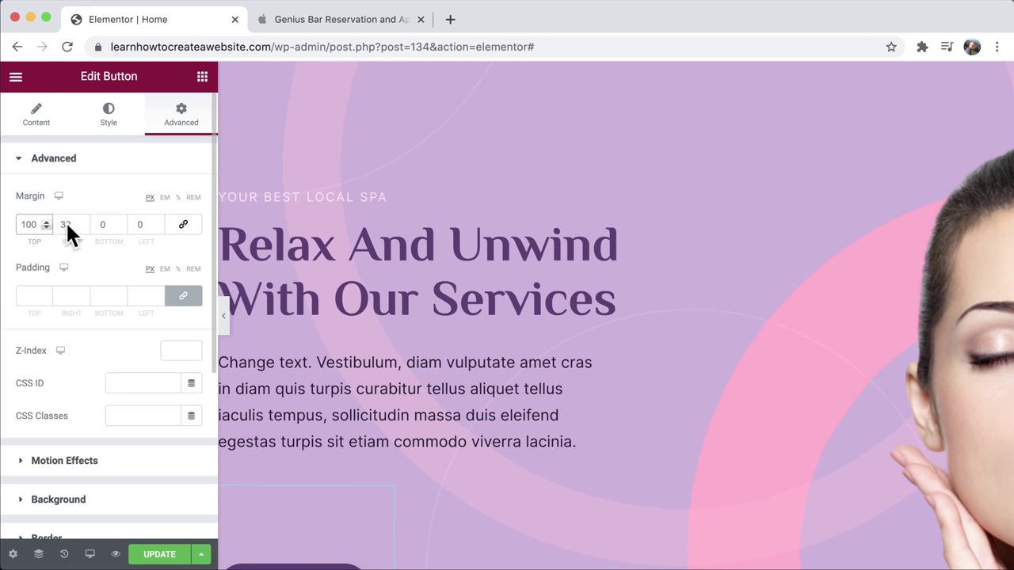
pyautogui.scroll(-3, 471, 305)
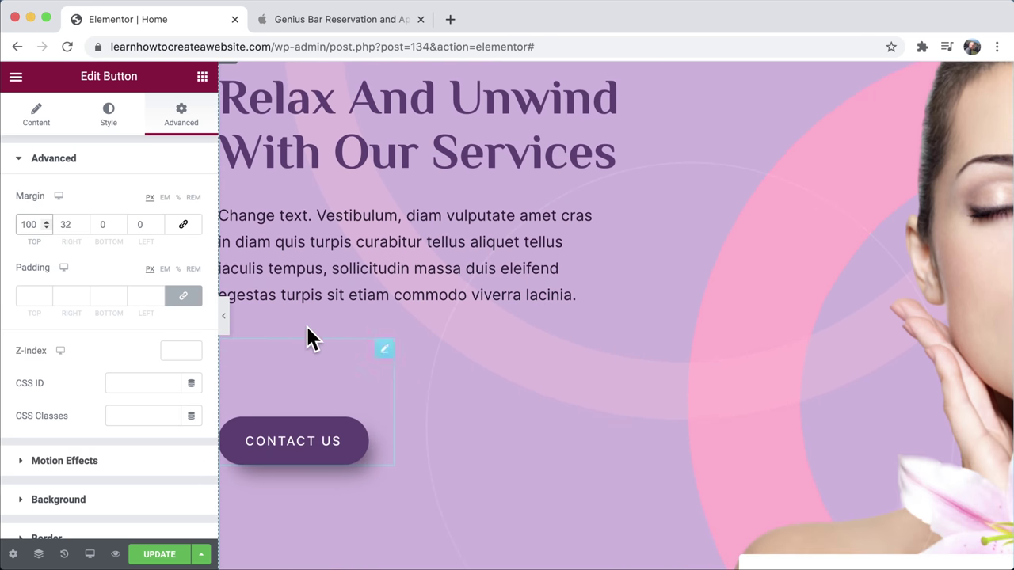
pyautogui.press('BackSpace')
pyautogui.press('BackSpace')
pyautogui.press('BackSpace')
pyautogui.write('0')
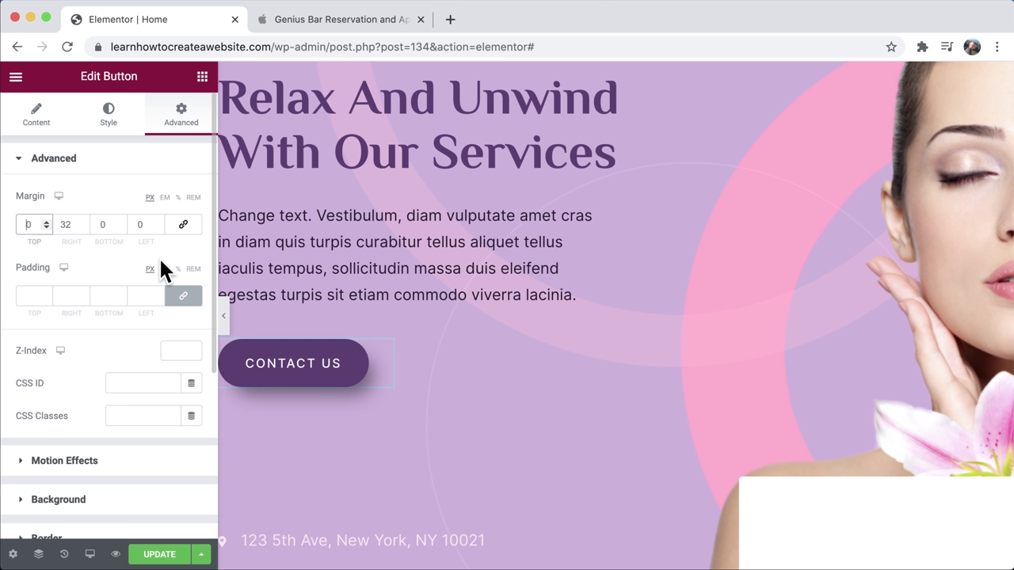
# - Strike through '3. Change Button' in the TextEdit Things list, select line 4, and close the window
pyautogui.press('super+Tab')
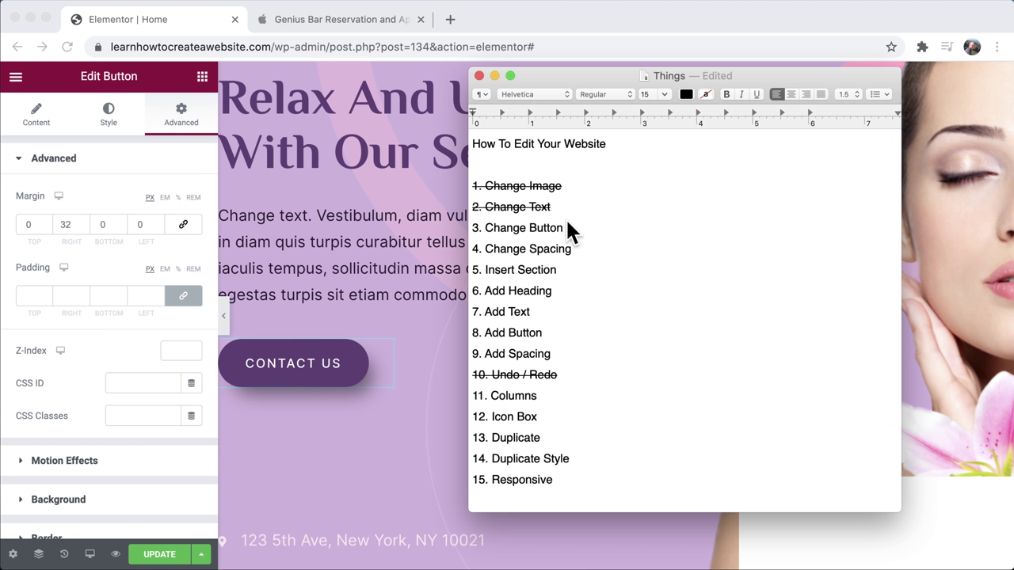
pyautogui.click(483, 95)
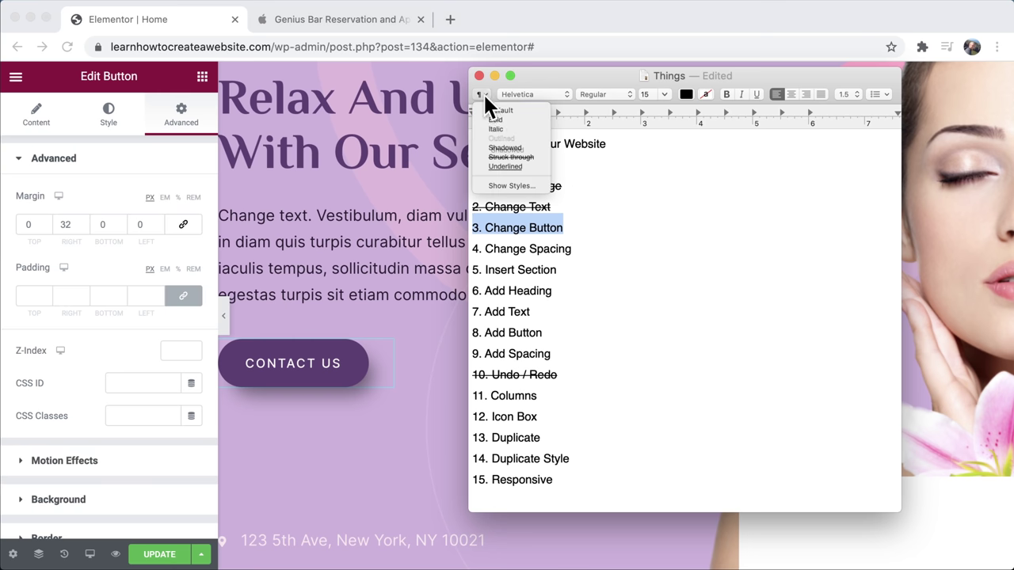
pyautogui.click(507, 149)
pyautogui.click(580, 248)
pyautogui.moveTo(581, 248); pyautogui.dragTo(475, 249)
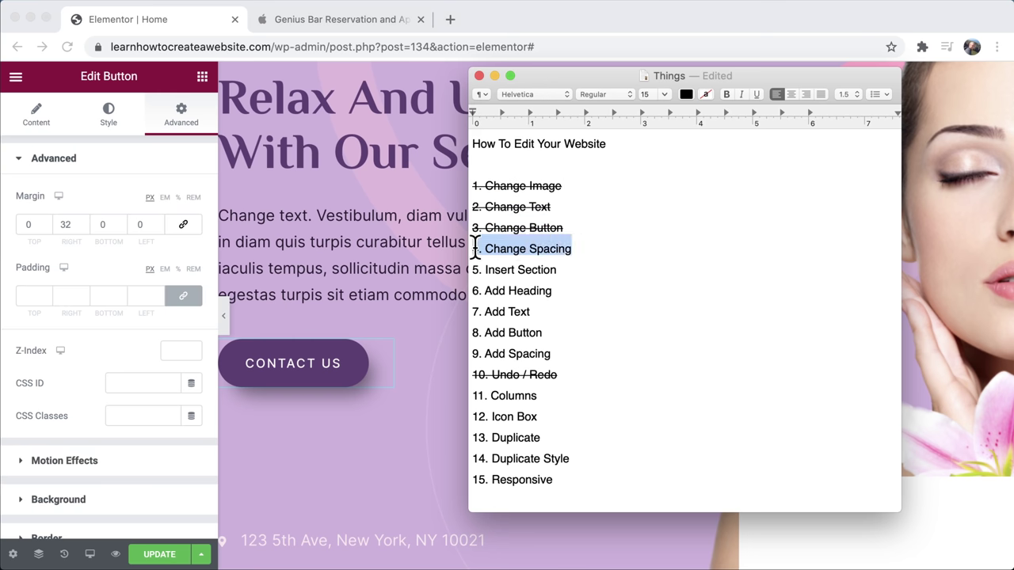
pyautogui.click(493, 75)
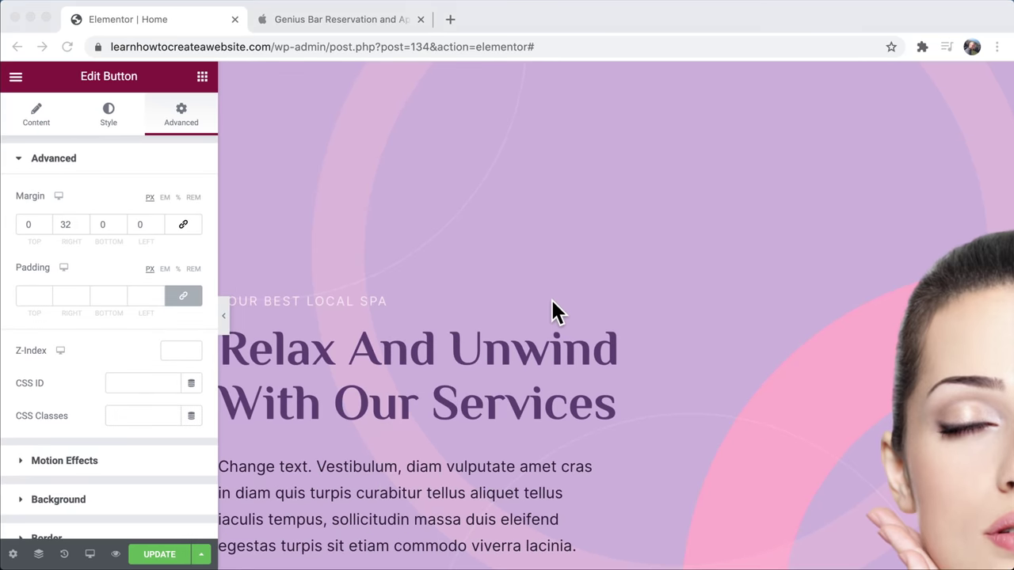
# - Select the hero section and set its top padding to 200 px
pyautogui.click(551, 298)
pyautogui.scroll(-5, 605, 254)
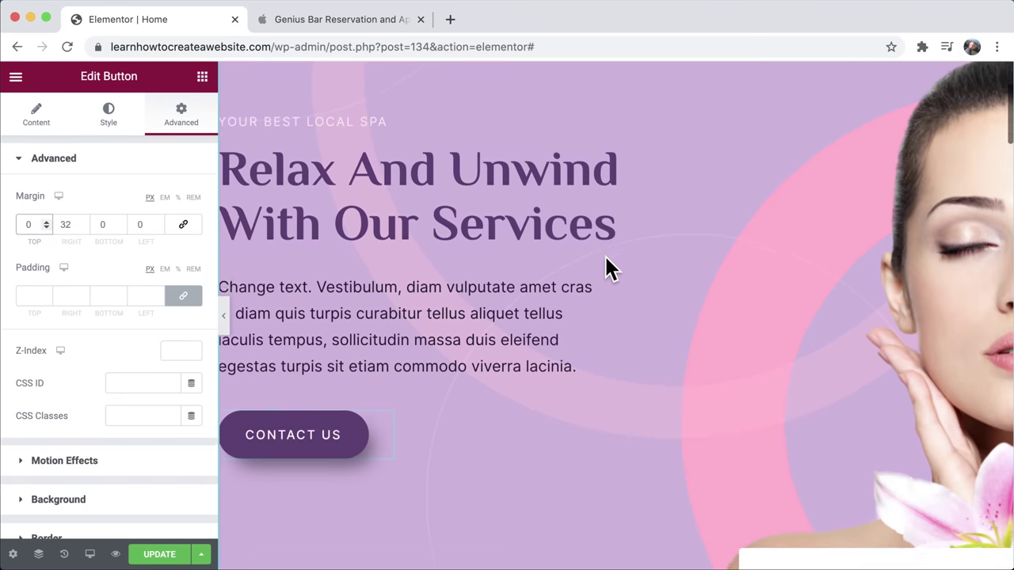
pyautogui.scroll(5, 607, 266)
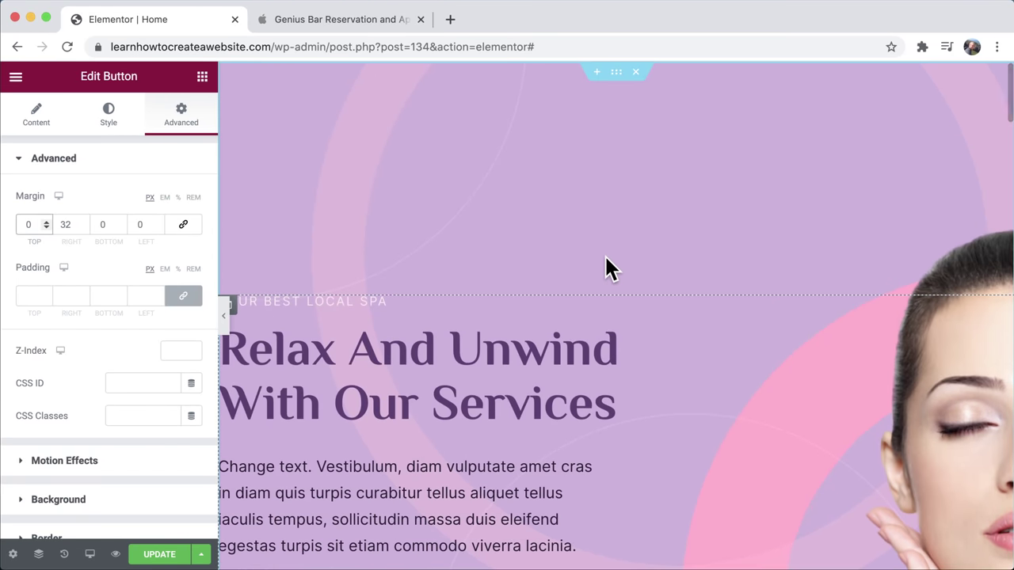
pyautogui.click(616, 73)
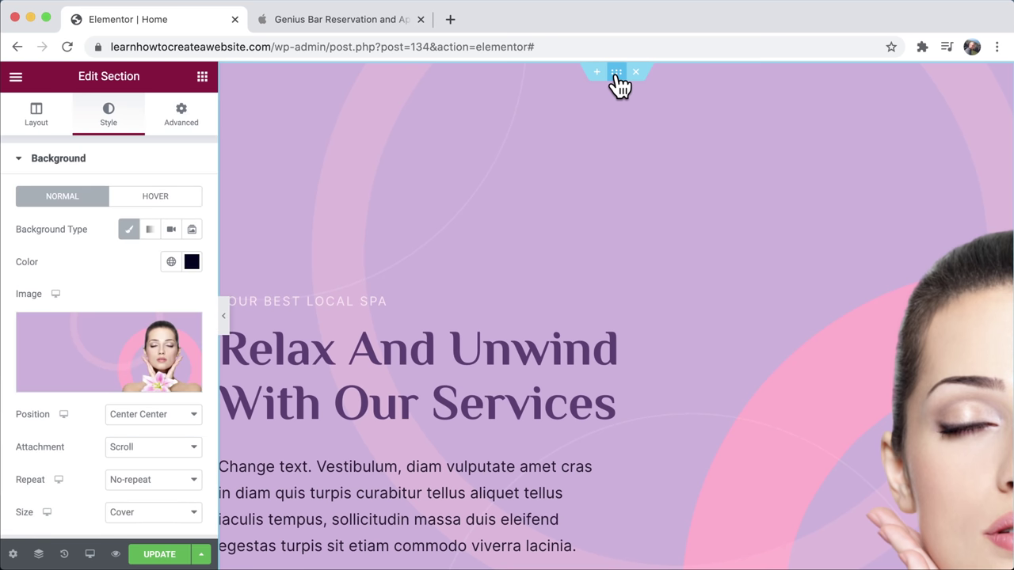
pyautogui.click(181, 127)
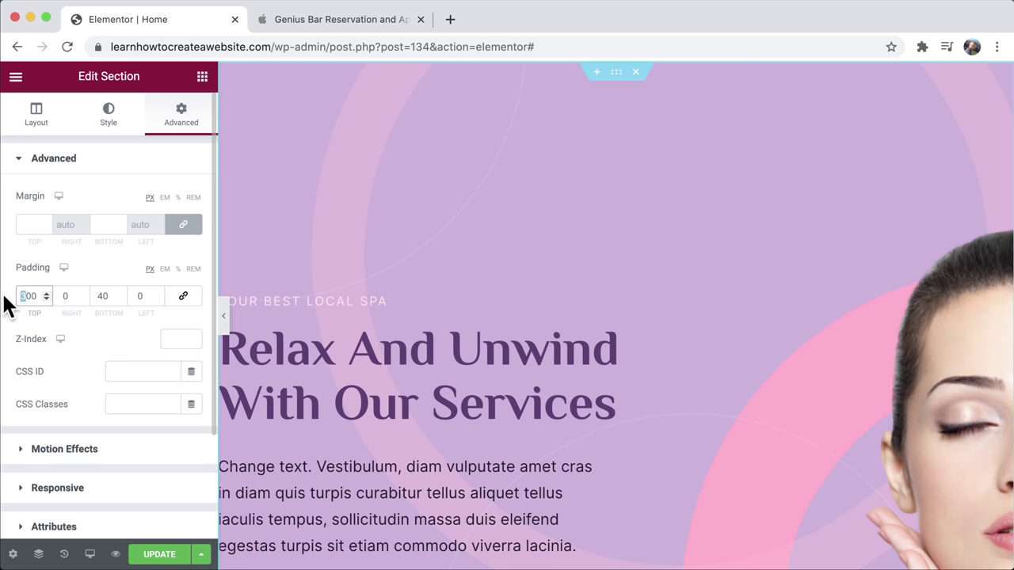
pyautogui.write('1')
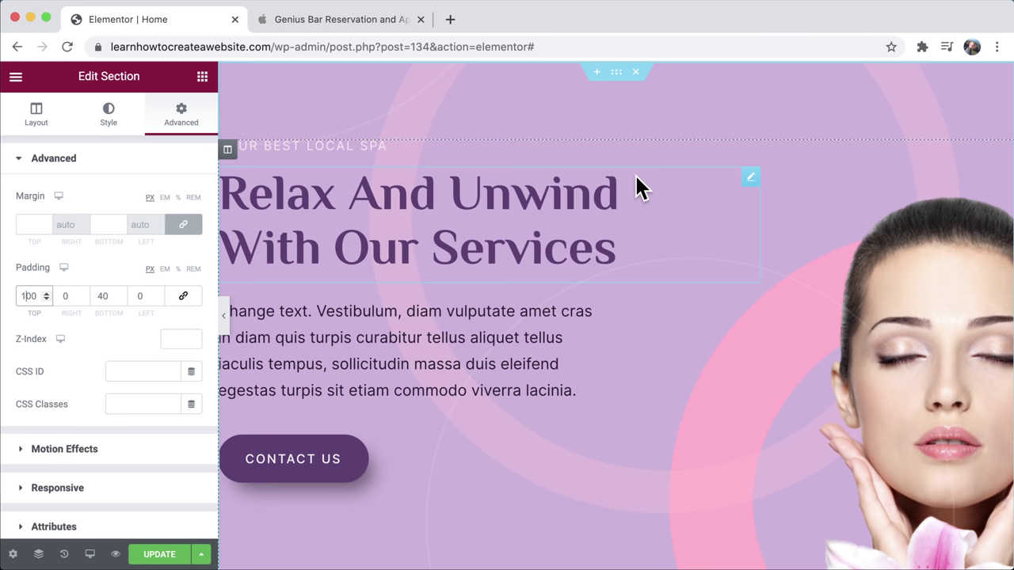
pyautogui.press('BackSpace')
pyautogui.write('2')
# - Try a bottom padding of 10 and an unlinked bottom margin of 10 on the hero section
pyautogui.scroll(-5, 403, 296)
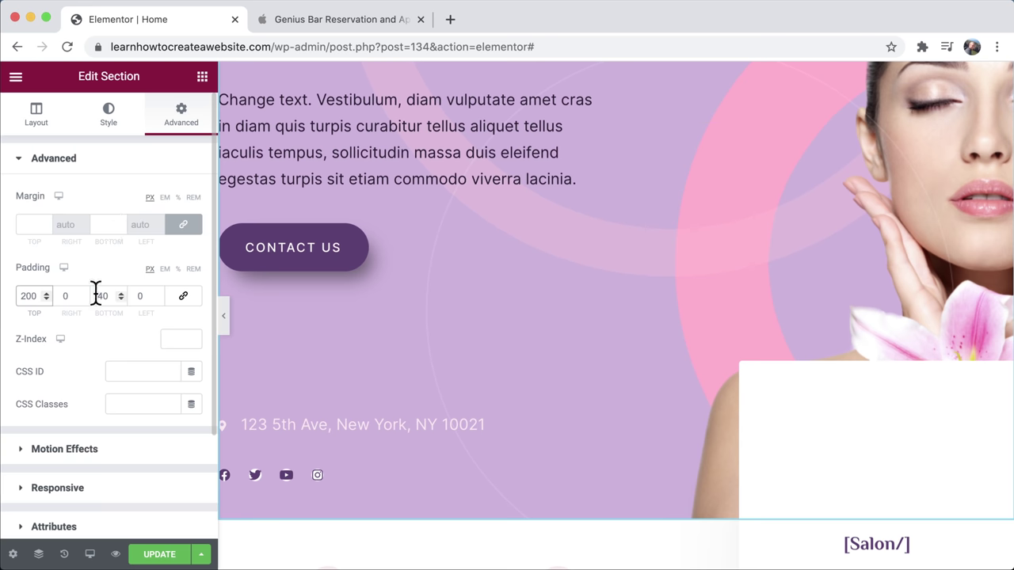
pyautogui.click(101, 295)
pyautogui.write('100')
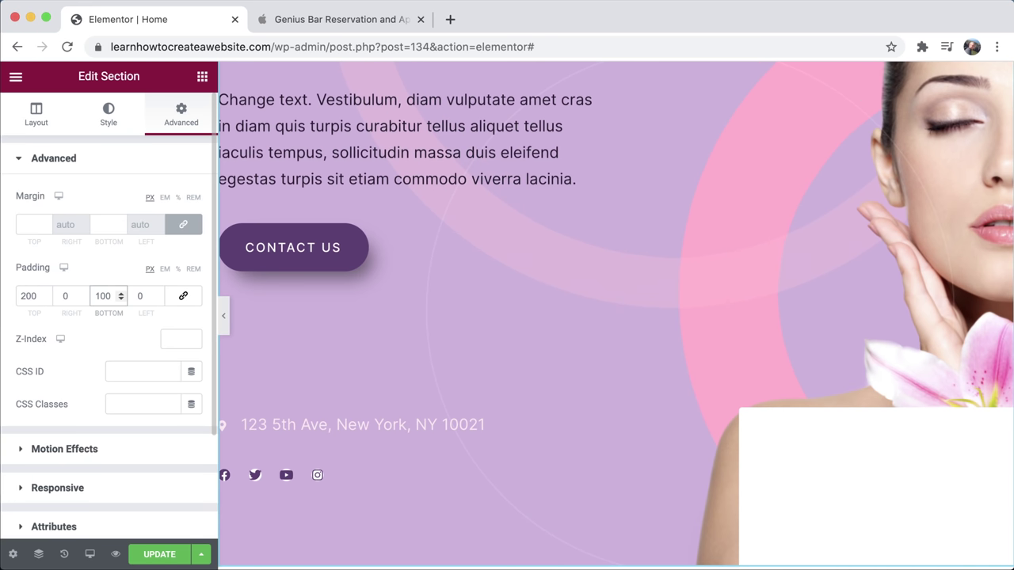
pyautogui.scroll(-3, 452, 369)
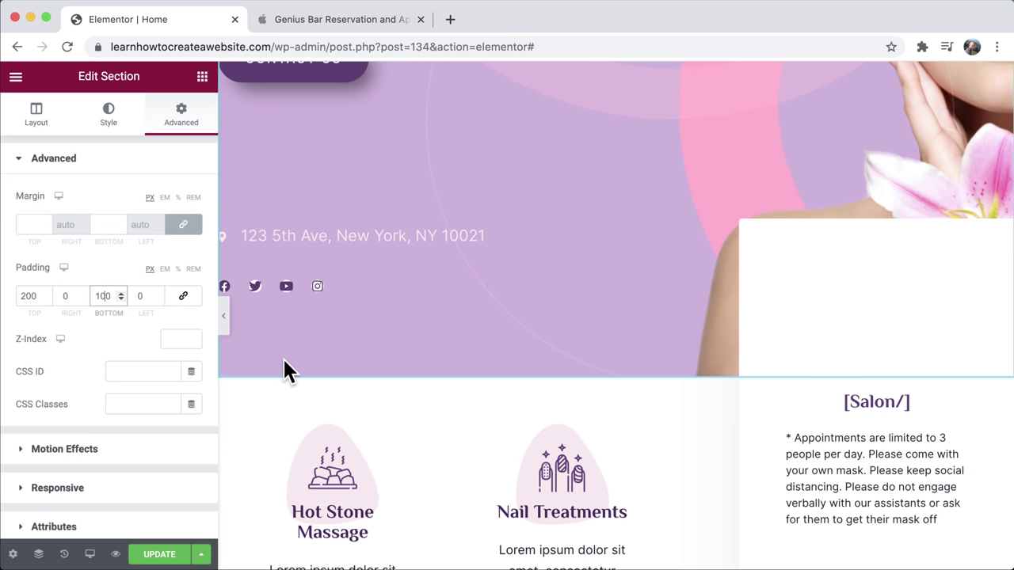
pyautogui.click(187, 227)
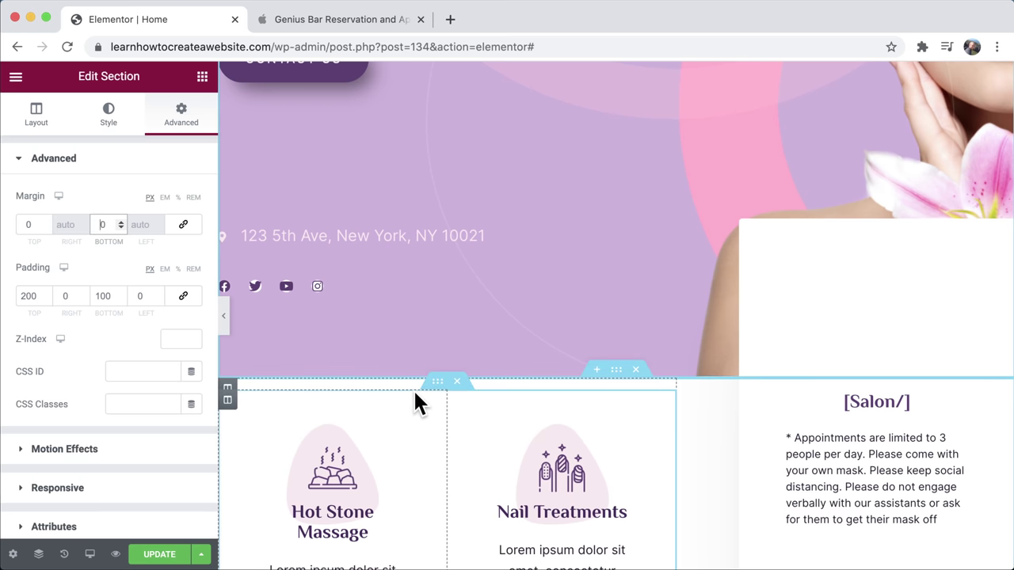
pyautogui.click(99, 224)
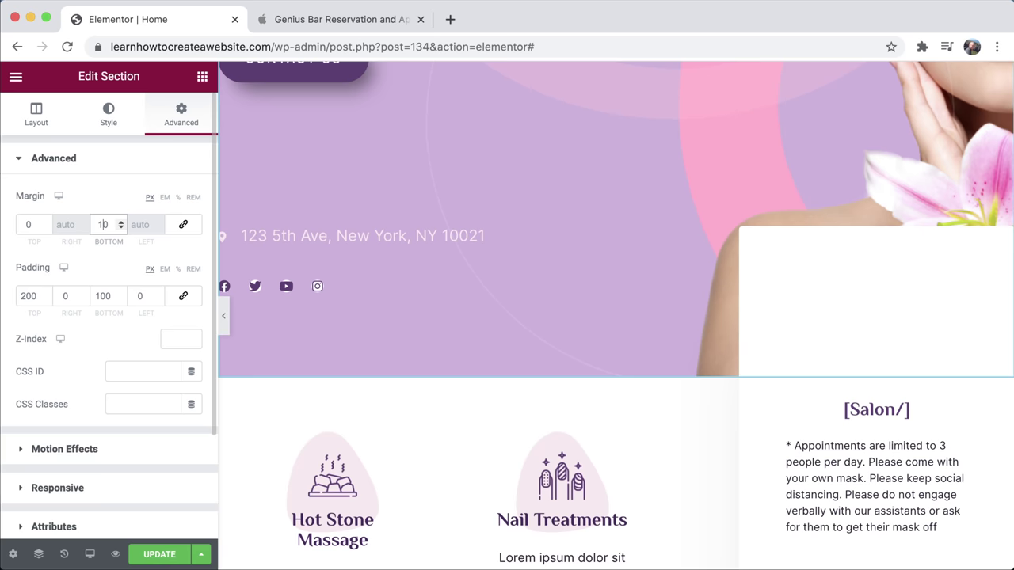
pyautogui.write('100')
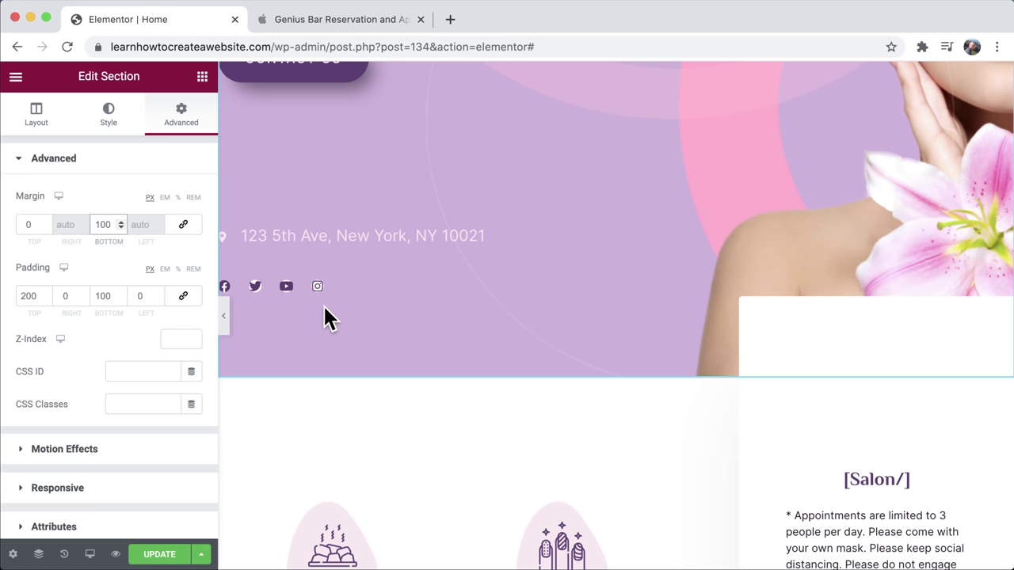
pyautogui.click(102, 296)
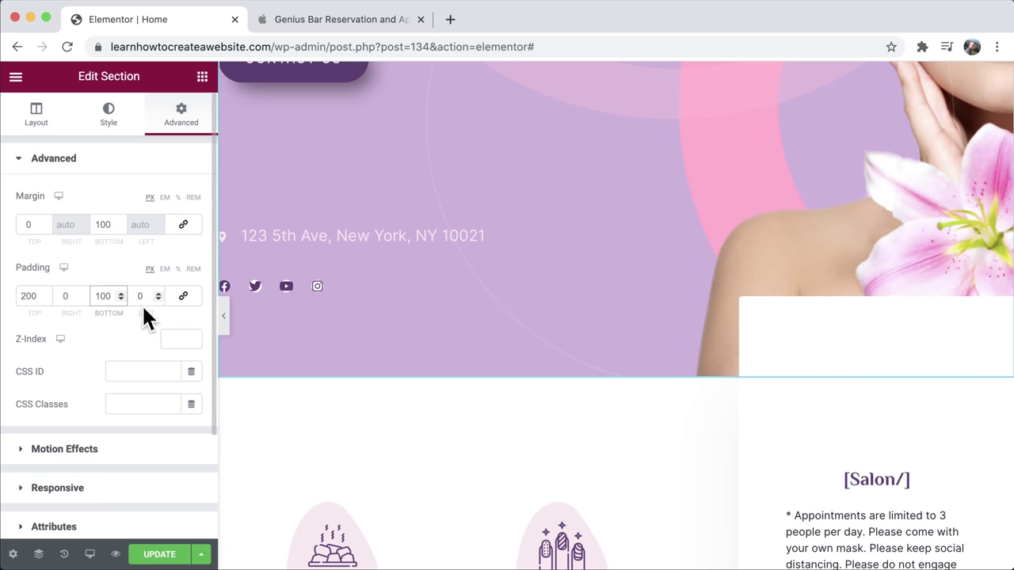
pyautogui.press('BackSpace')
pyautogui.write('2')
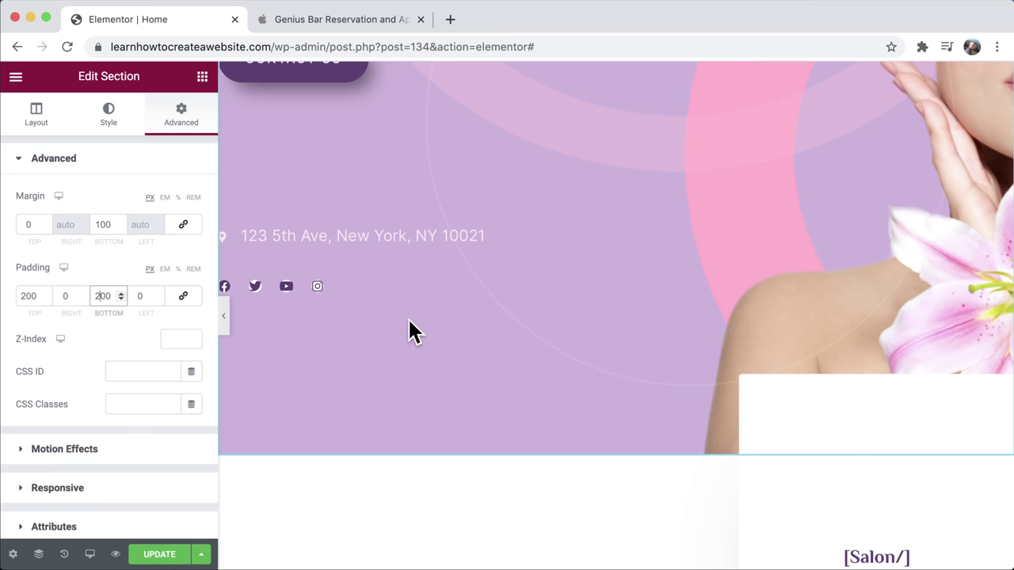
# - Undo the bottom changes, restoring 40 px bottom padding while keeping 200 px top padding
pyautogui.press('super+z')
pyautogui.press('super+z')
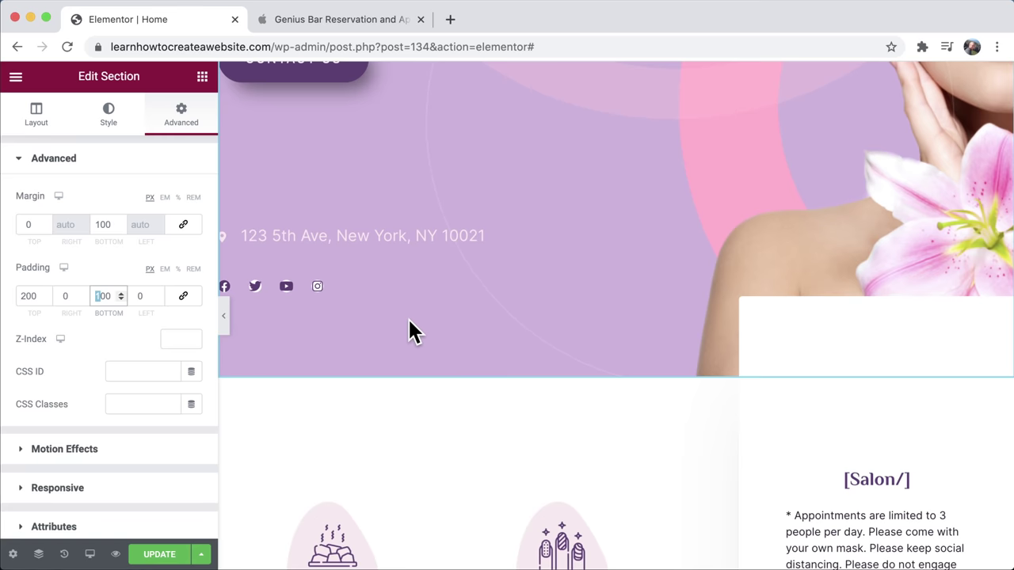
pyautogui.press('super+z')
pyautogui.press('super+z')
pyautogui.press('super+z')
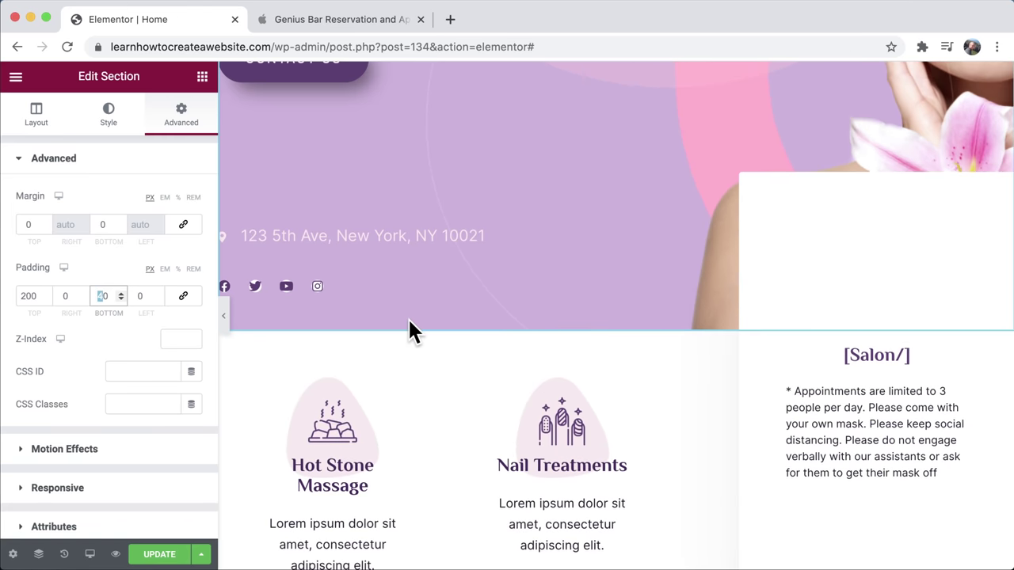
pyautogui.press('super+z')
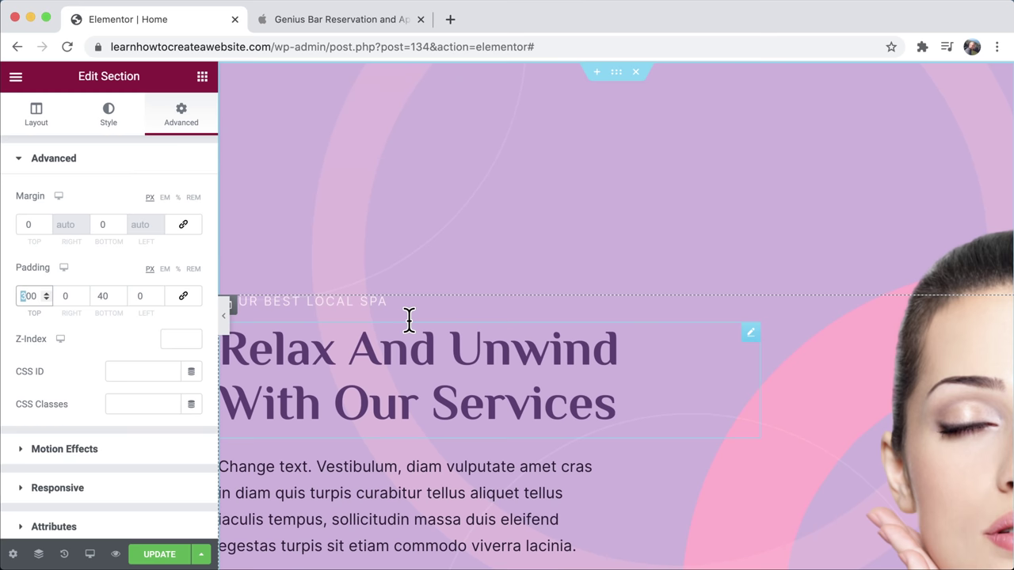
pyautogui.scroll(-2, 408, 319)
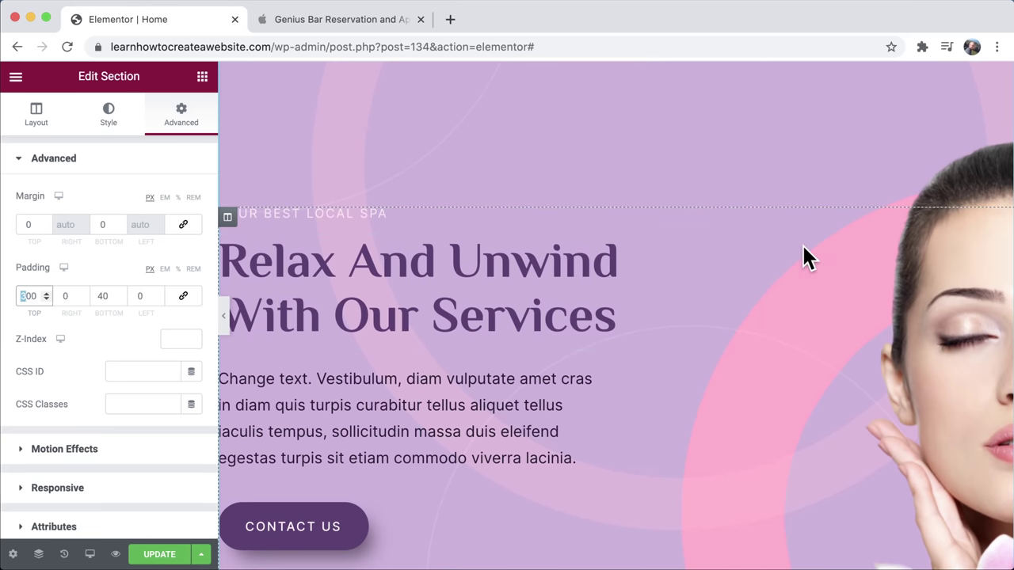
# - Check the margin settings of the hero heading, paragraph and image
pyautogui.click(749, 248)
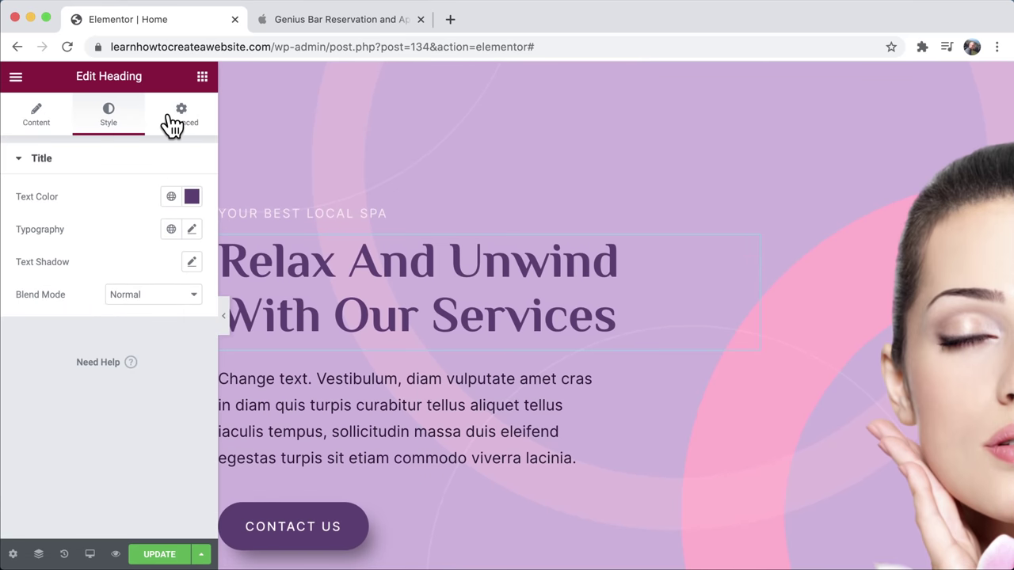
pyautogui.click(173, 123)
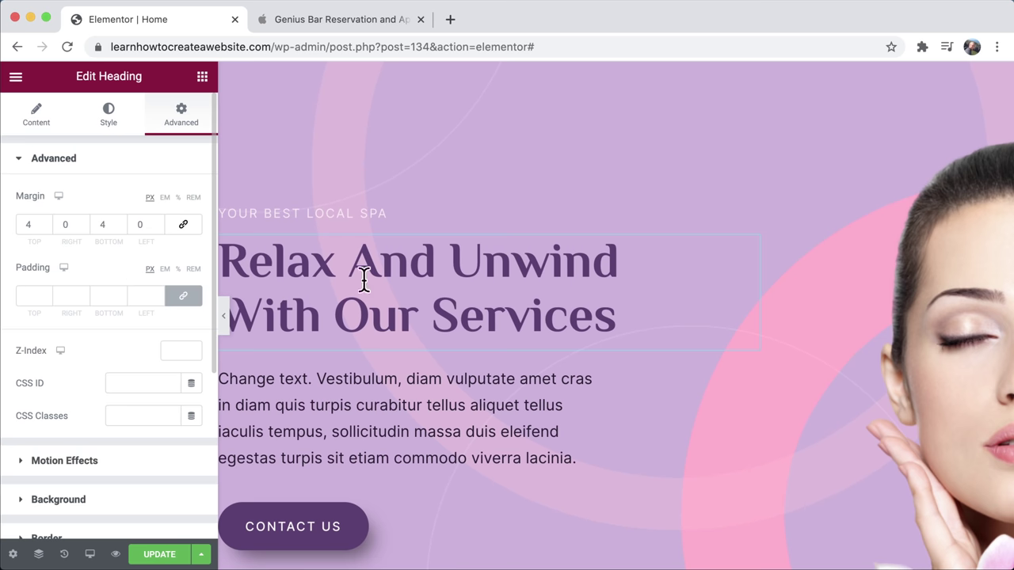
pyautogui.click(749, 373)
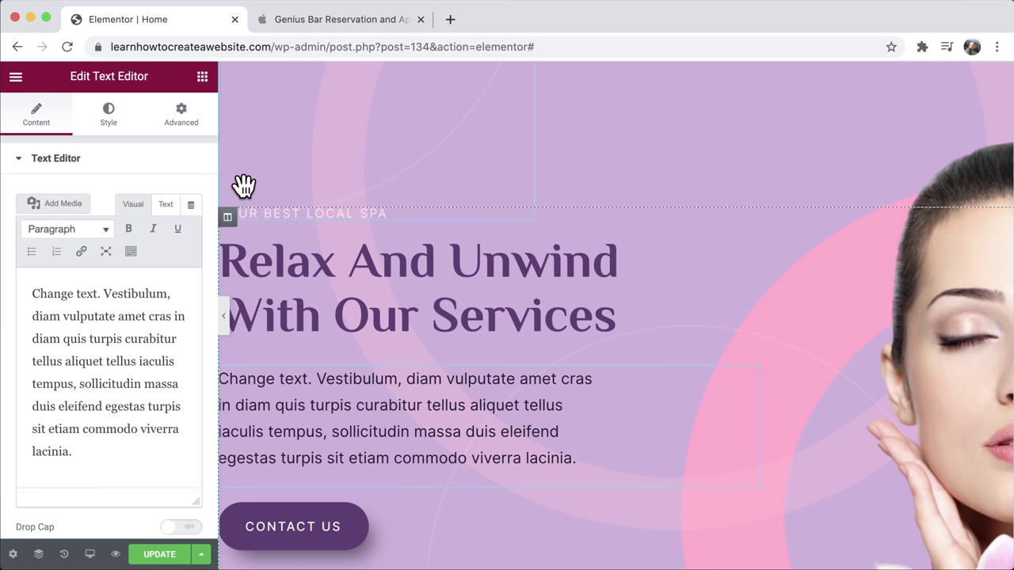
pyautogui.click(176, 129)
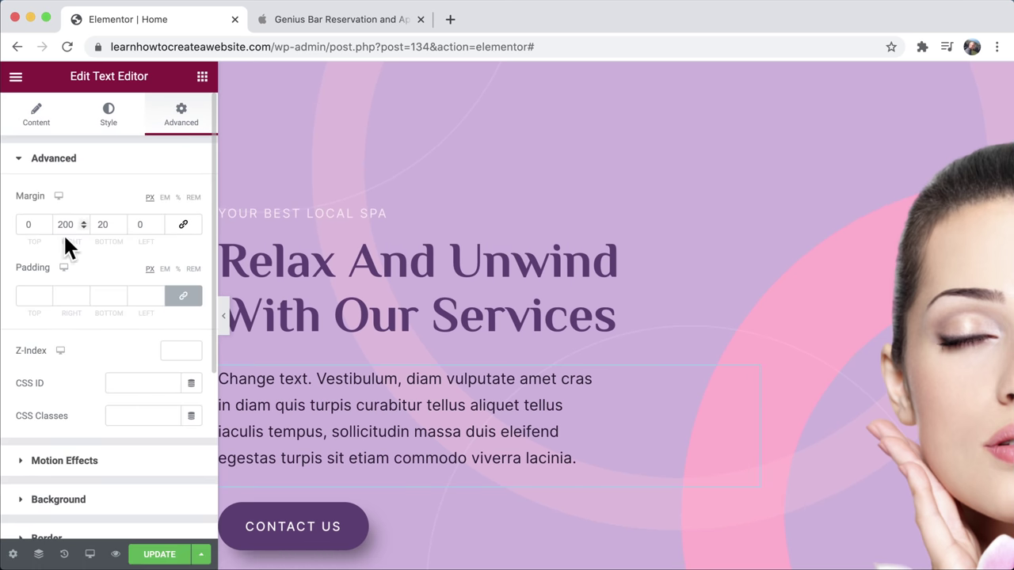
pyautogui.click(371, 215)
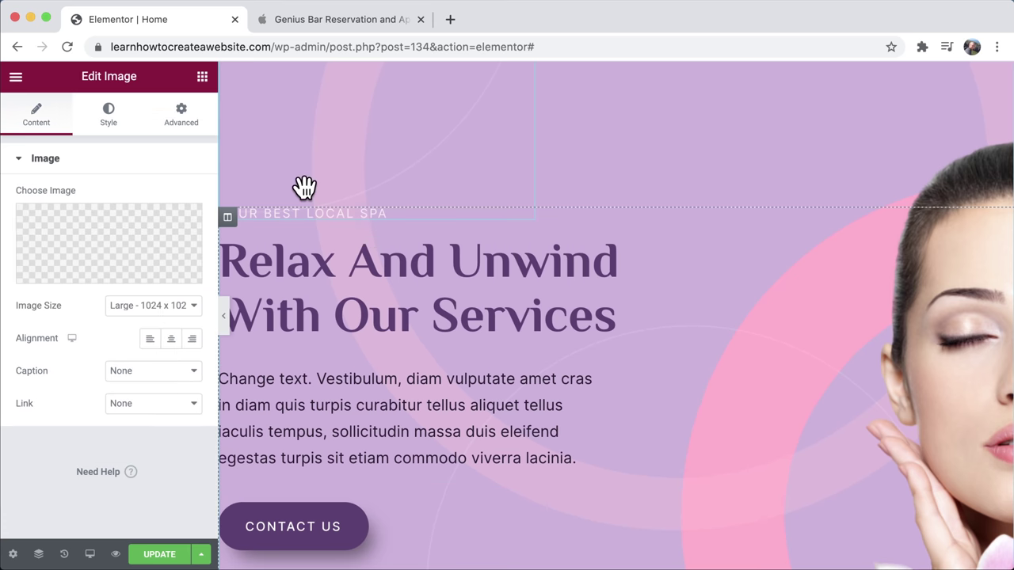
pyautogui.click(176, 115)
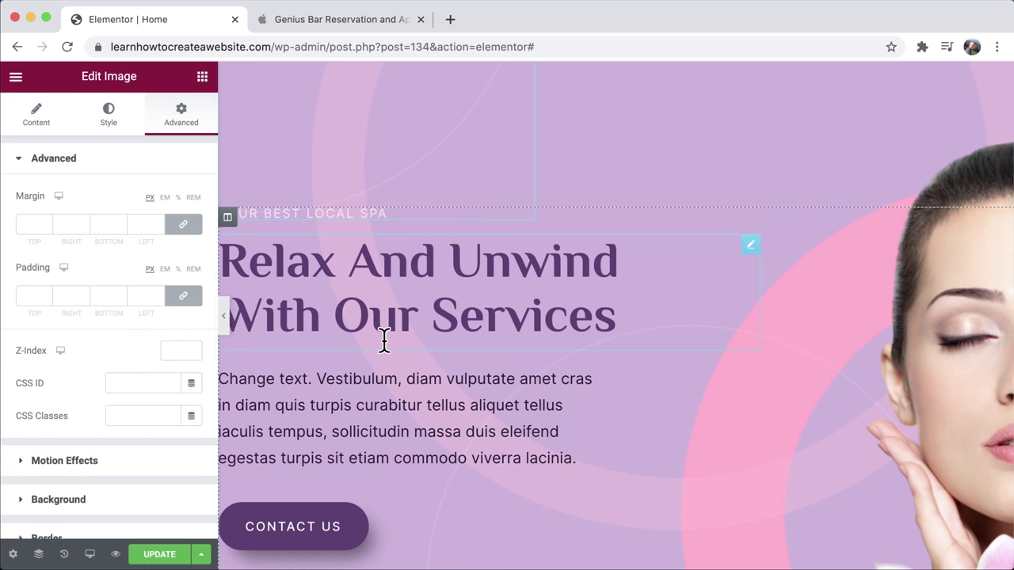
pyautogui.scroll(-2, 396, 380)
# - Check the spacing of the Contact Us button and a services grid column
pyautogui.click(384, 440)
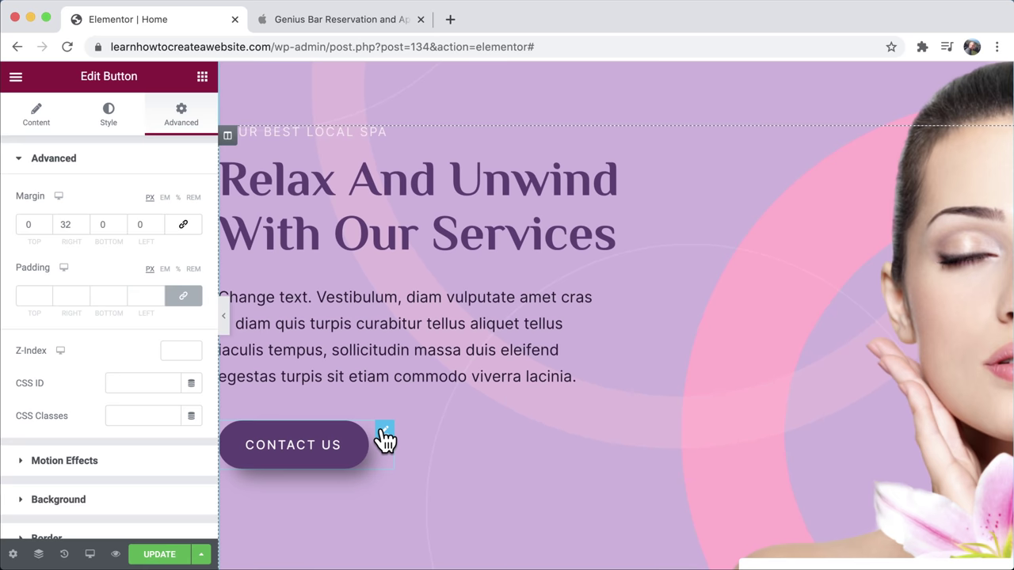
pyautogui.scroll(-10, 516, 325)
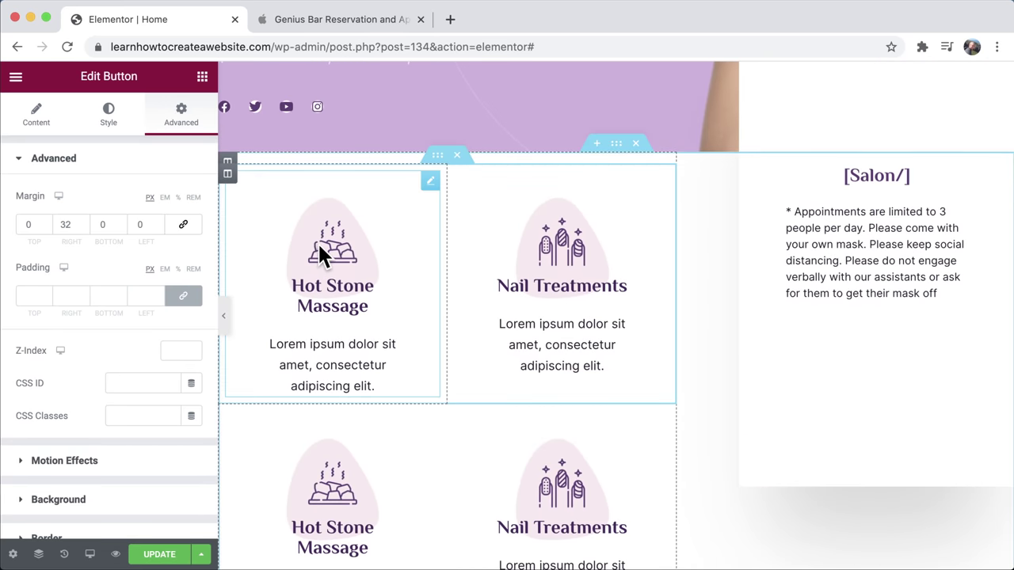
pyautogui.click(228, 174)
pyautogui.click(181, 126)
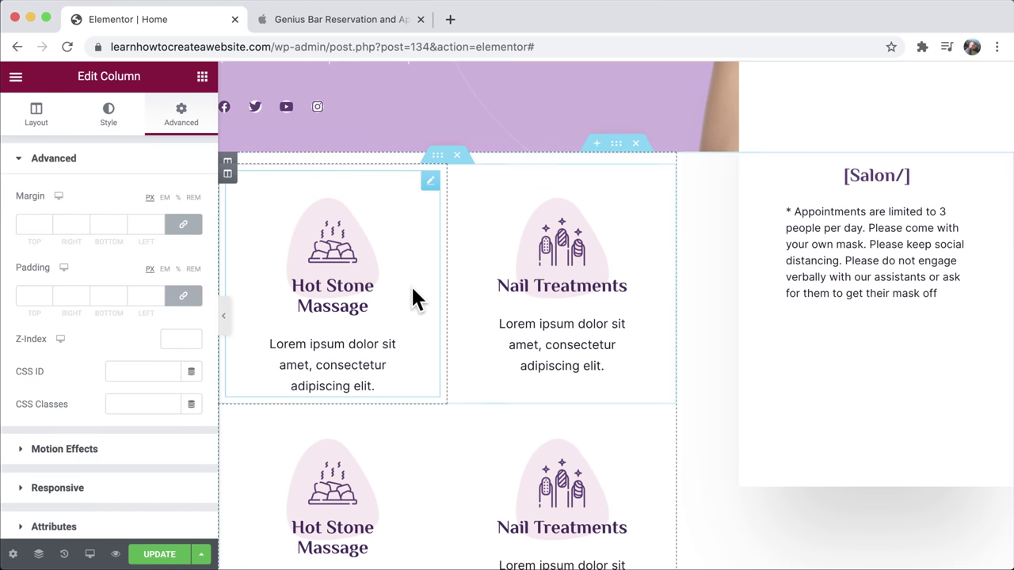
pyautogui.scroll(-5, 410, 284)
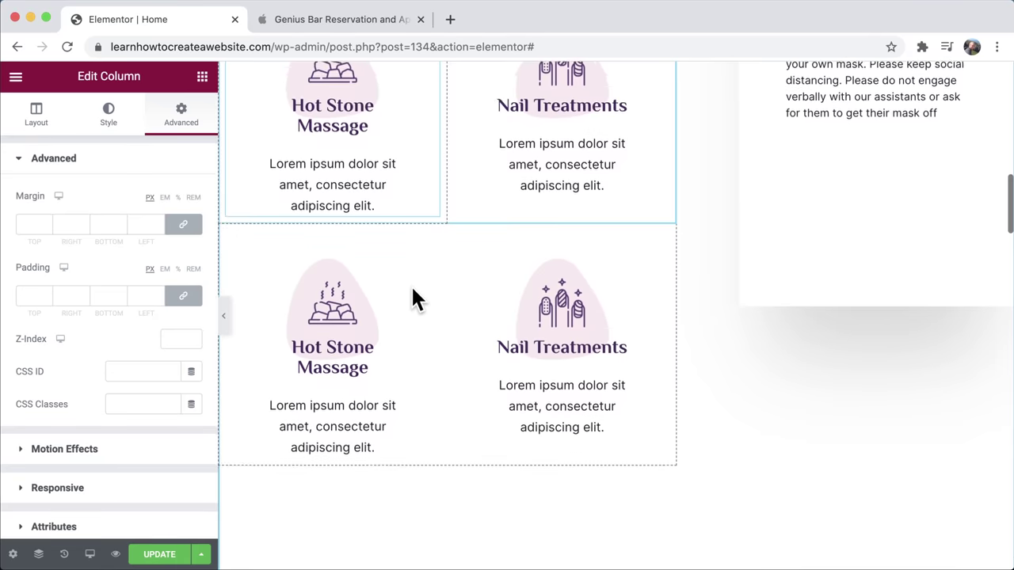
pyautogui.scroll(2, 411, 285)
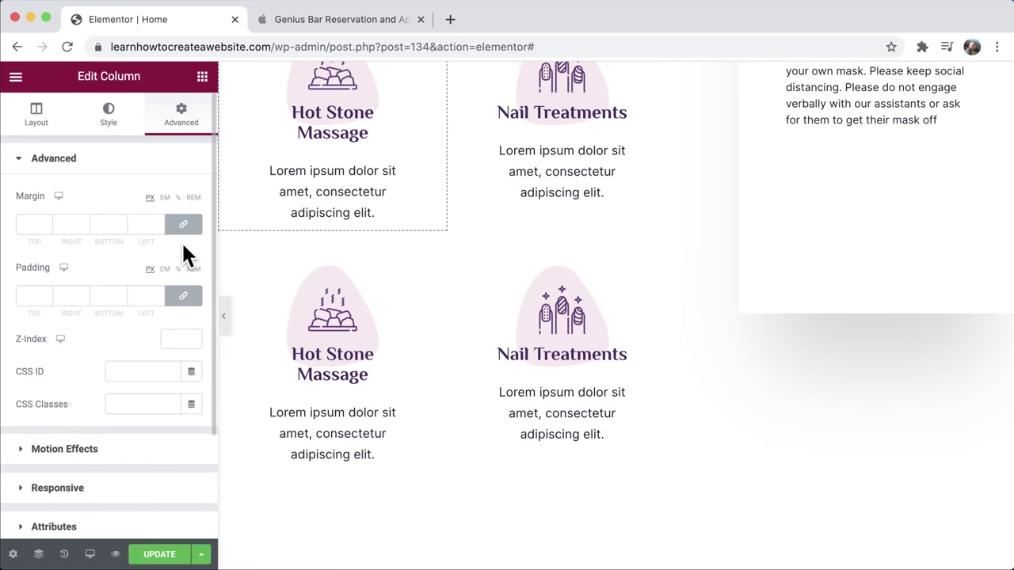
# - Glance at the notes document, then show the Apple Genius Bar reference page
pyautogui.press('super+Tab')
pyautogui.click(482, 92)
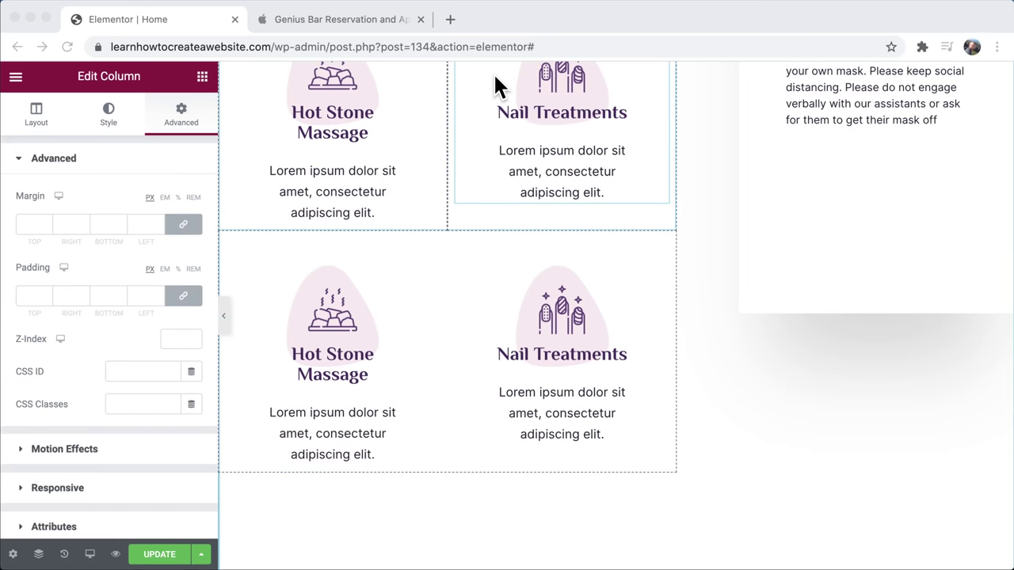
pyautogui.click(342, 20)
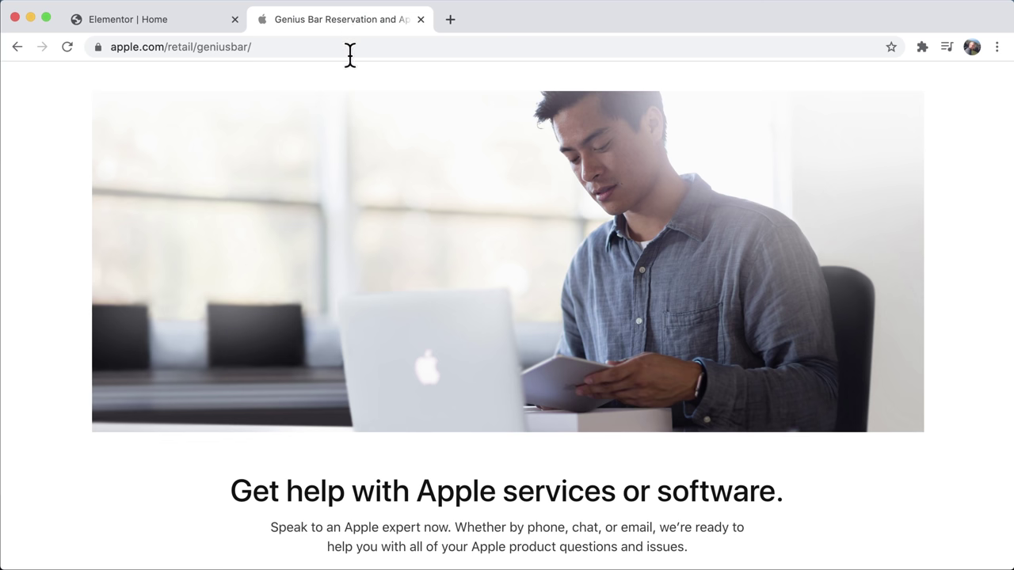
pyautogui.scroll(-5, 353, 226)
pyautogui.scroll(6, 353, 219)
pyautogui.scroll(-1, 353, 219)
pyautogui.scroll(-2, 354, 219)
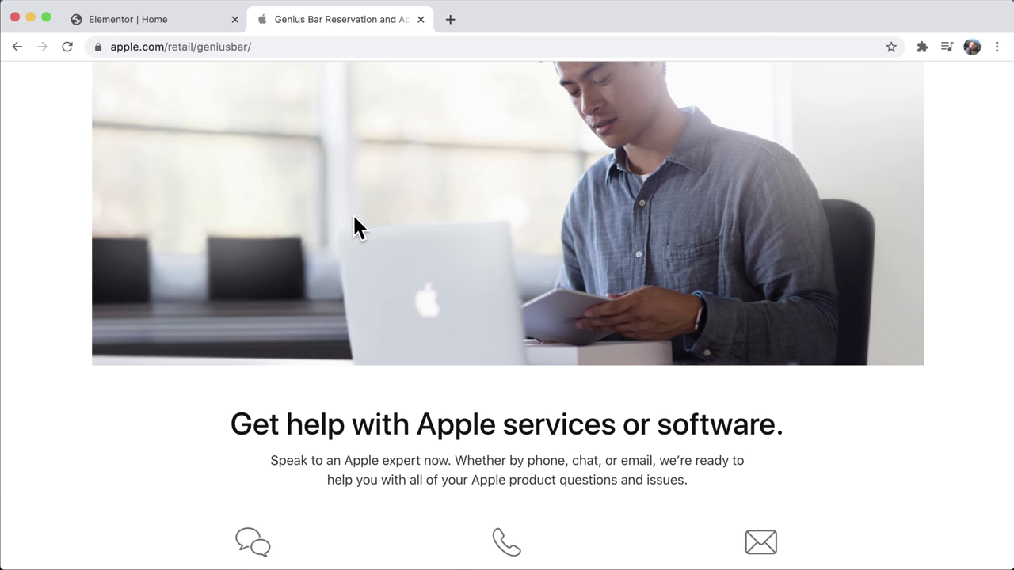
pyautogui.scroll(3, 353, 213)
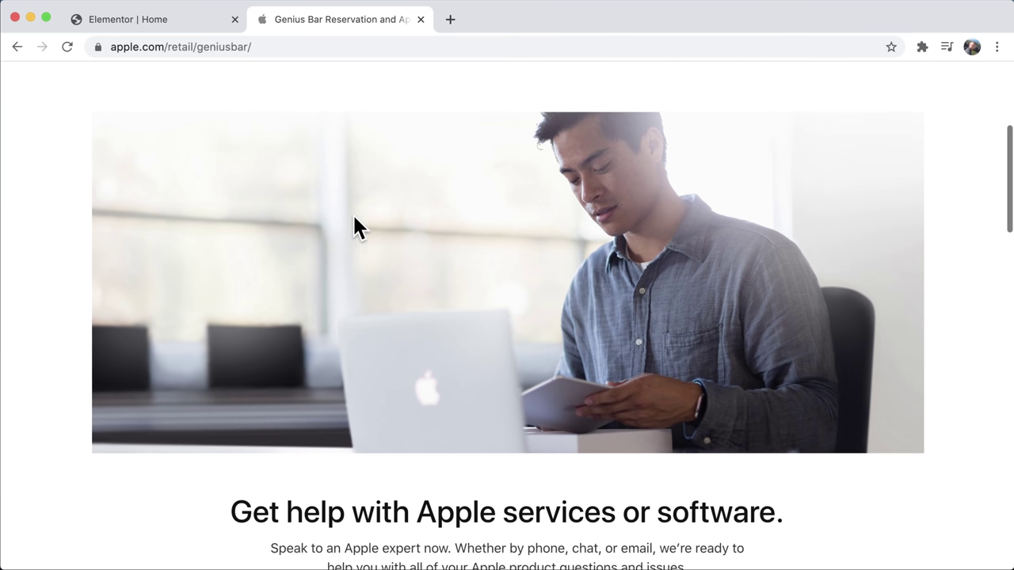
pyautogui.scroll(-1, 352, 214)
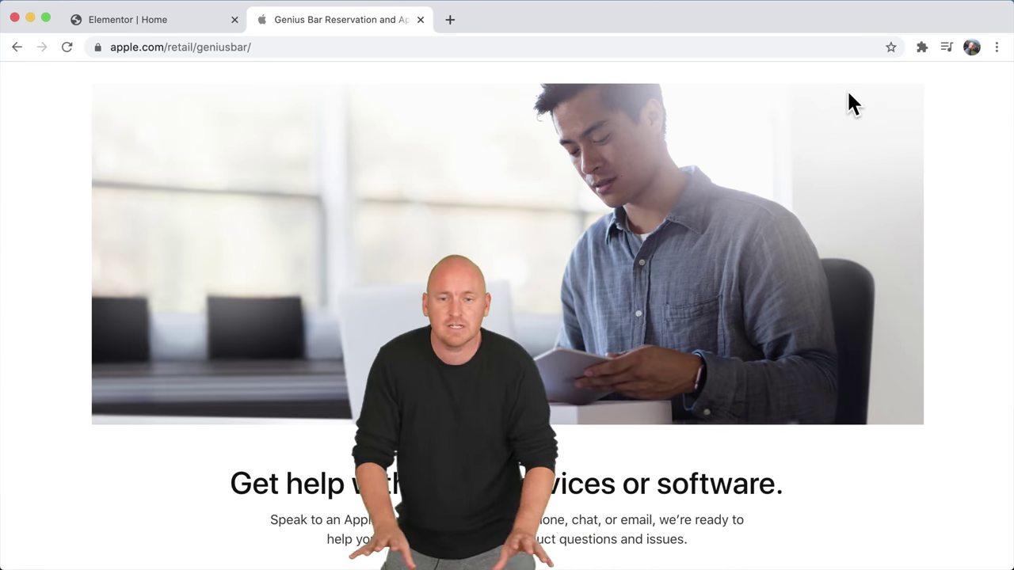
pyautogui.scroll(-5, 848, 93)
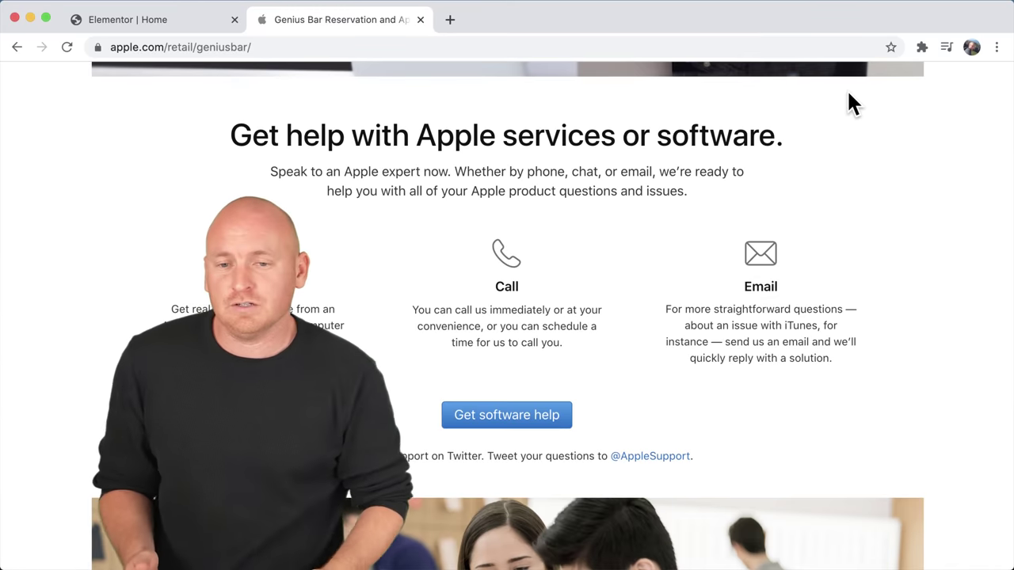
pyautogui.scroll(5, 781, 166)
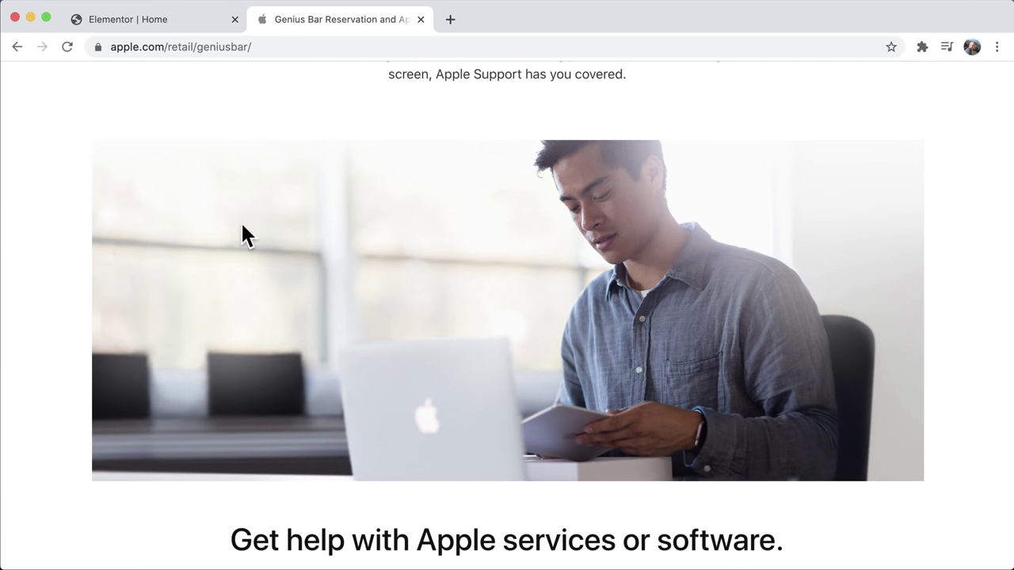
# - Add a single-column section above the 'Take A Deep Breath' section
pyautogui.click(158, 24)
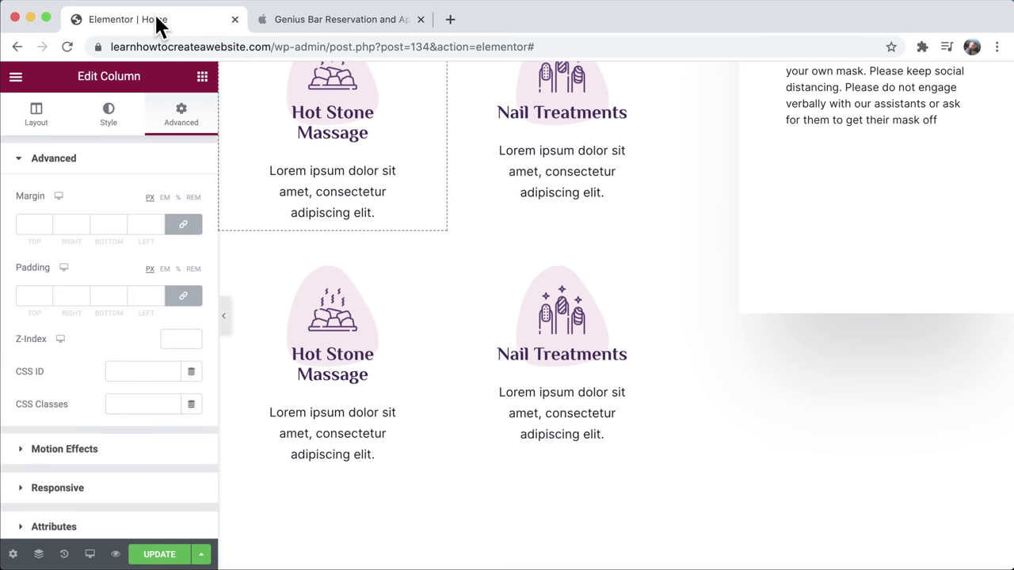
pyautogui.scroll(-10, 581, 362)
pyautogui.scroll(3, 579, 361)
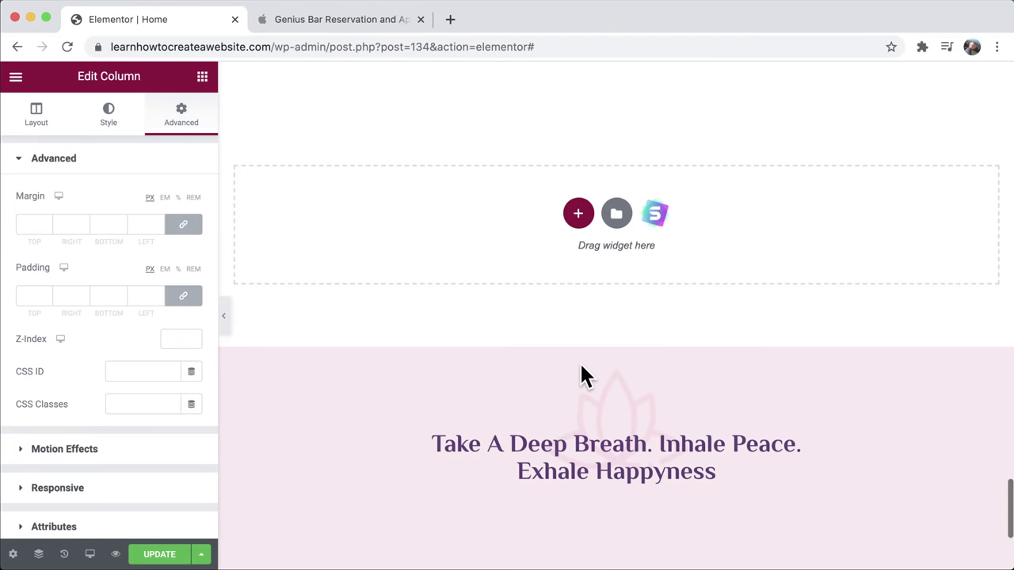
pyautogui.click(579, 221)
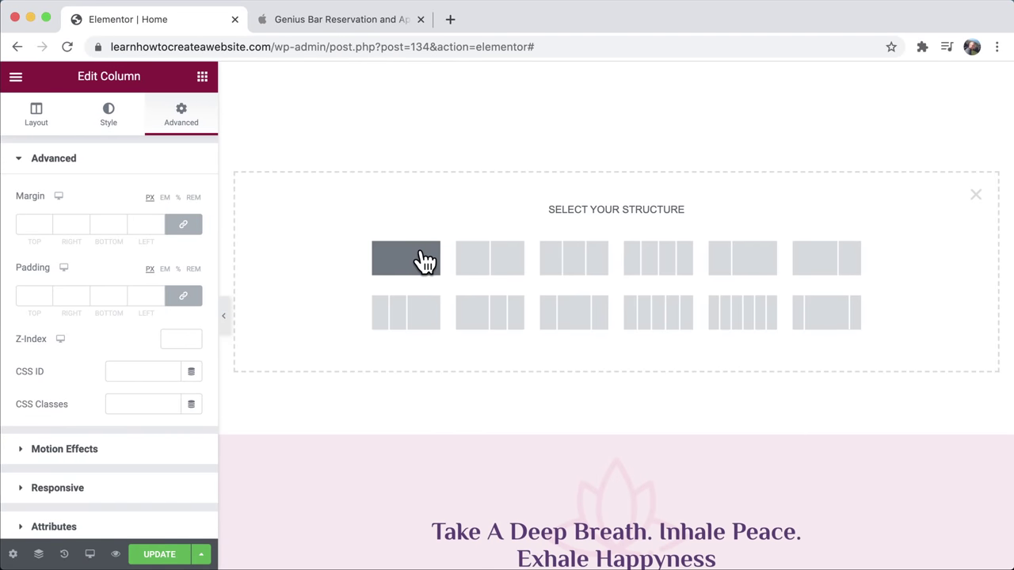
pyautogui.click(420, 258)
# - Compare against the Genius Bar page and bring up the new section's Style settings
pyautogui.click(340, 21)
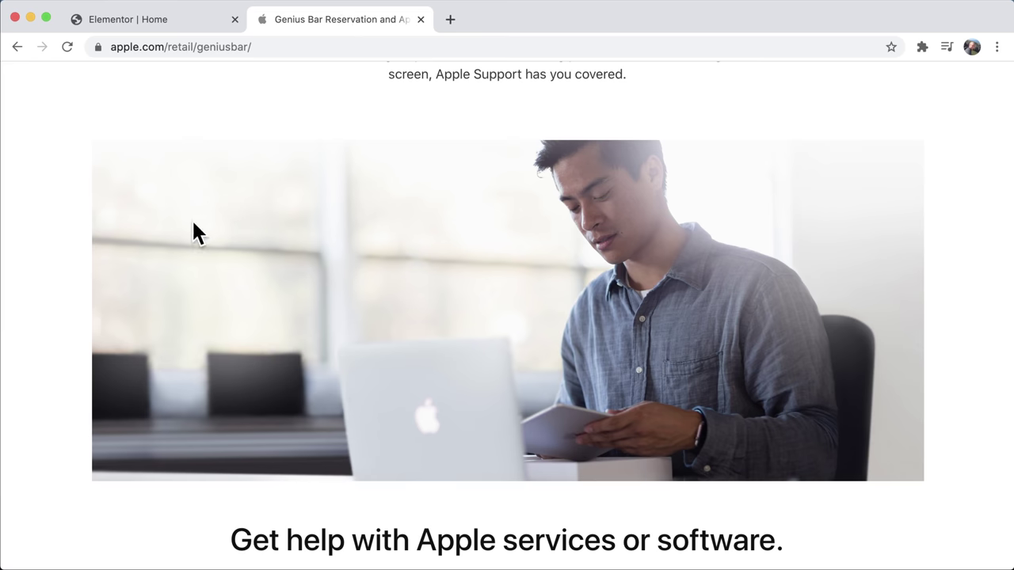
pyautogui.click(172, 23)
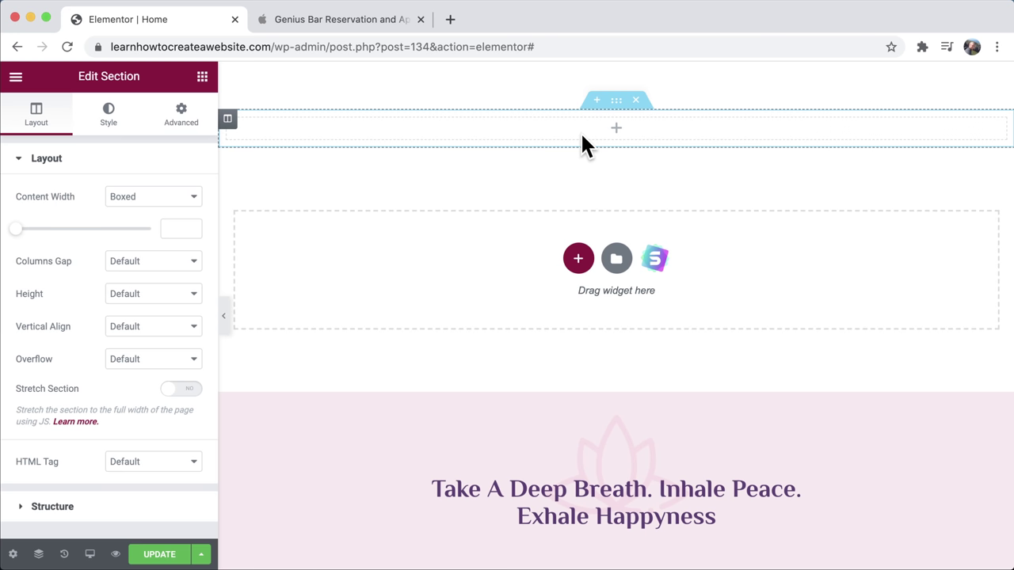
pyautogui.click(338, 24)
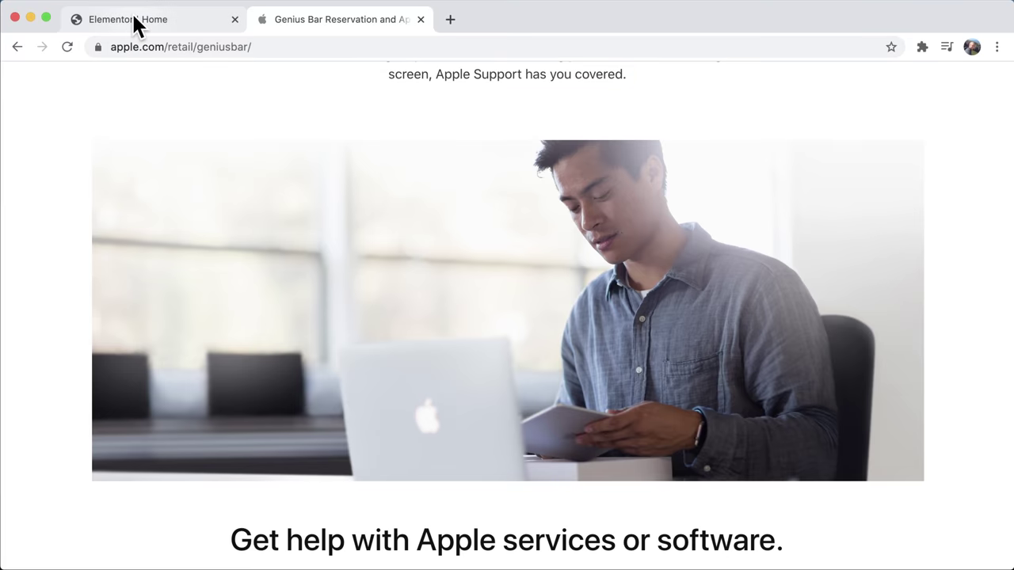
pyautogui.click(135, 22)
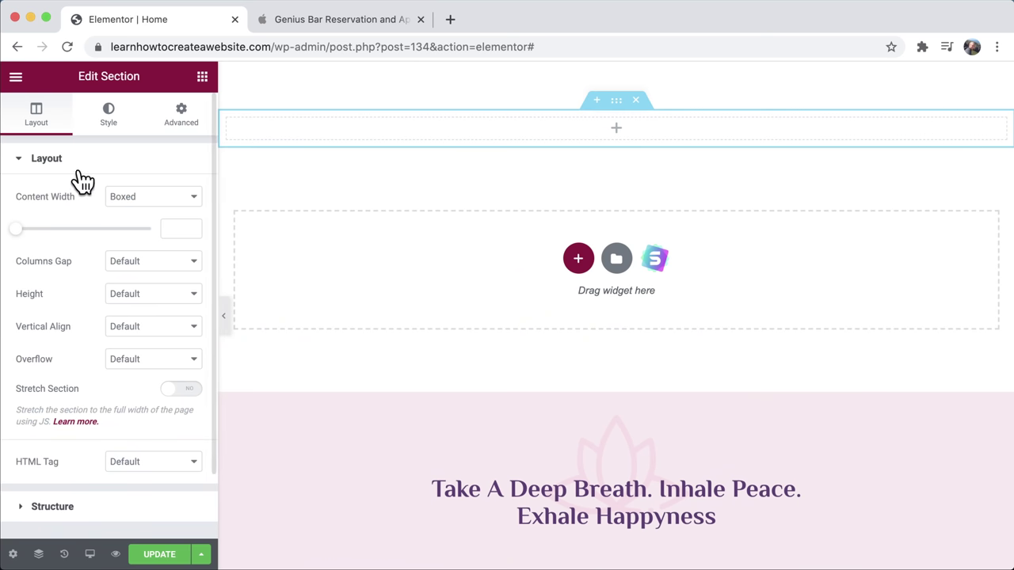
pyautogui.click(103, 129)
pyautogui.click(306, 24)
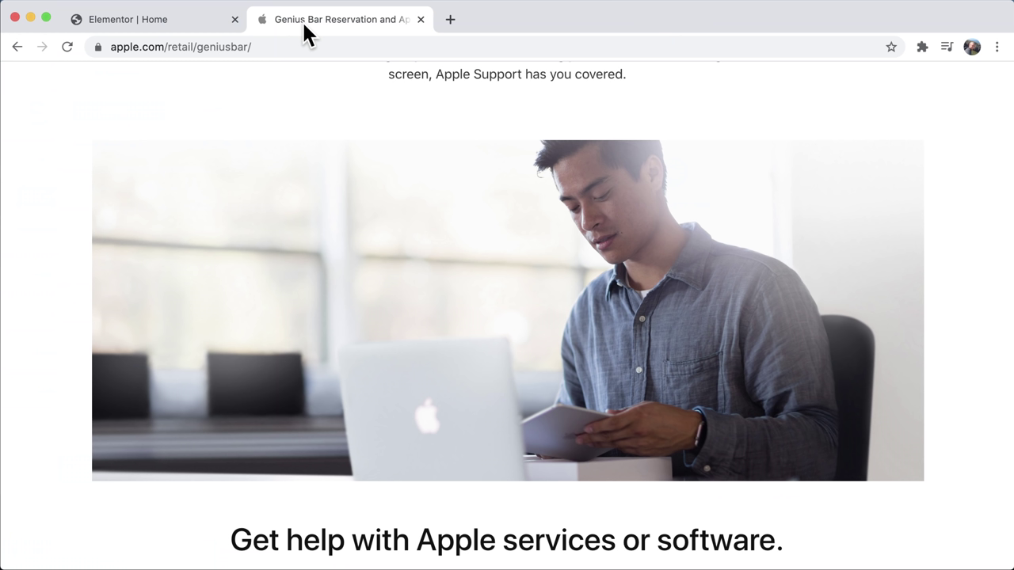
pyautogui.click(158, 24)
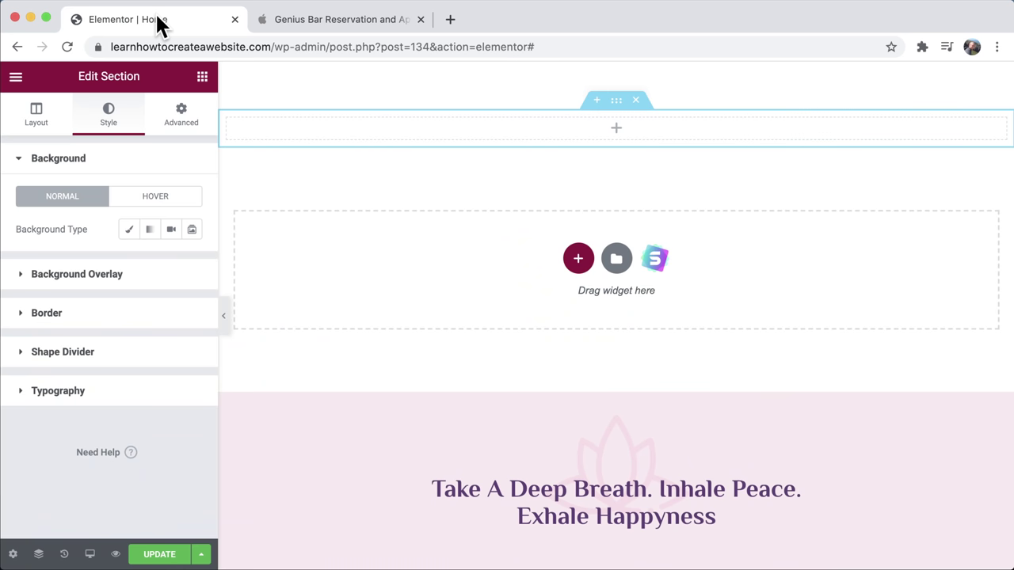
# - Choose a classic background image for the section and browse Pixabay free images
pyautogui.click(129, 232)
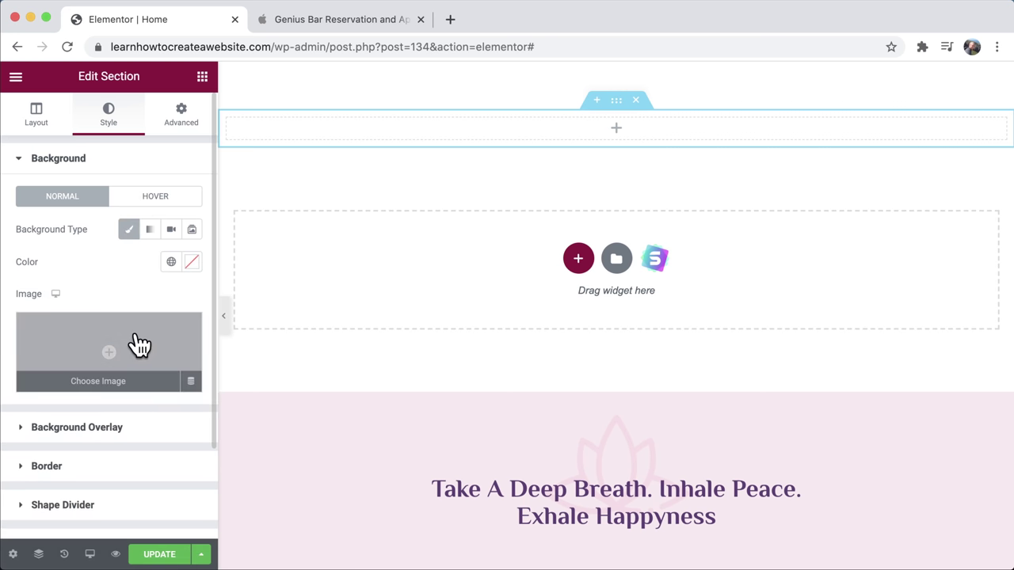
pyautogui.click(140, 345)
pyautogui.click(658, 182)
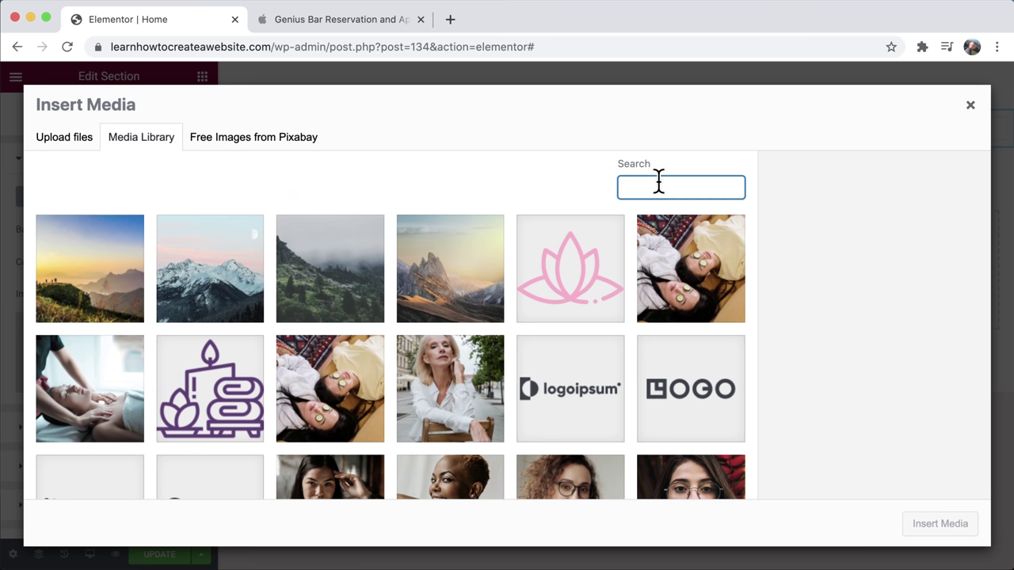
pyautogui.click(281, 143)
pyautogui.click(250, 168)
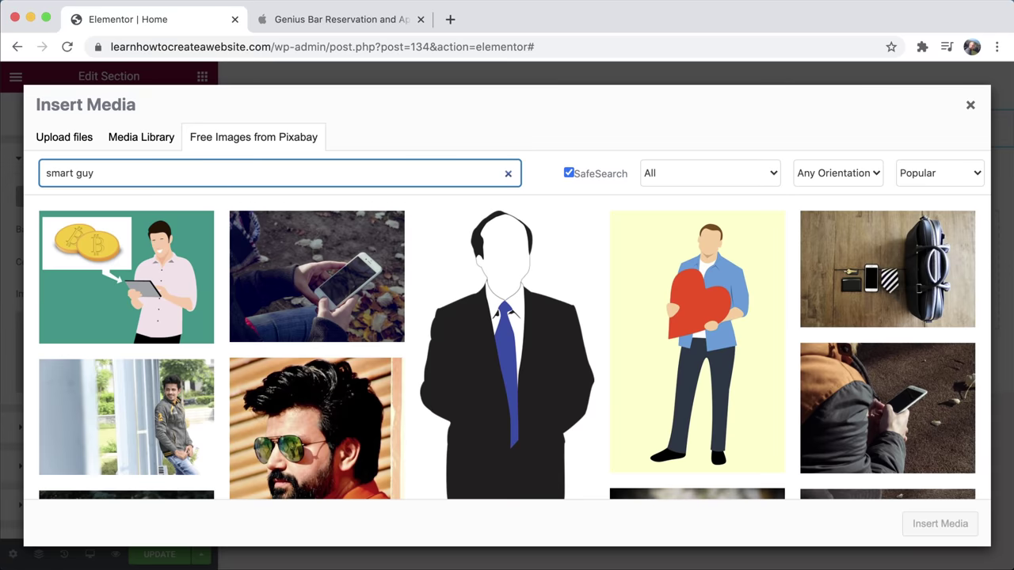
pyautogui.scroll(-5, 410, 333)
pyautogui.scroll(-10, 410, 332)
pyautogui.scroll(-8, 411, 336)
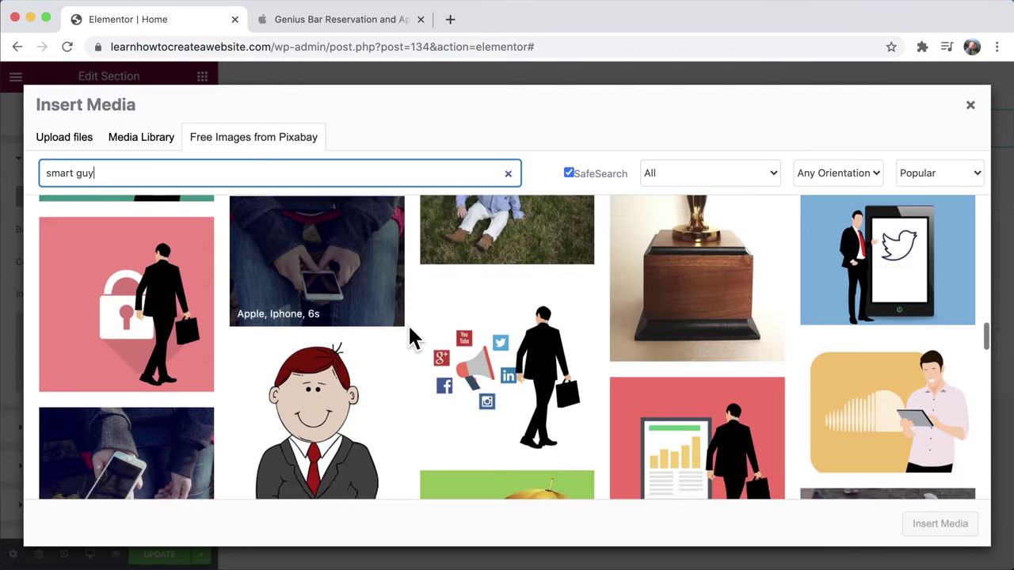
pyautogui.scroll(-2, 410, 332)
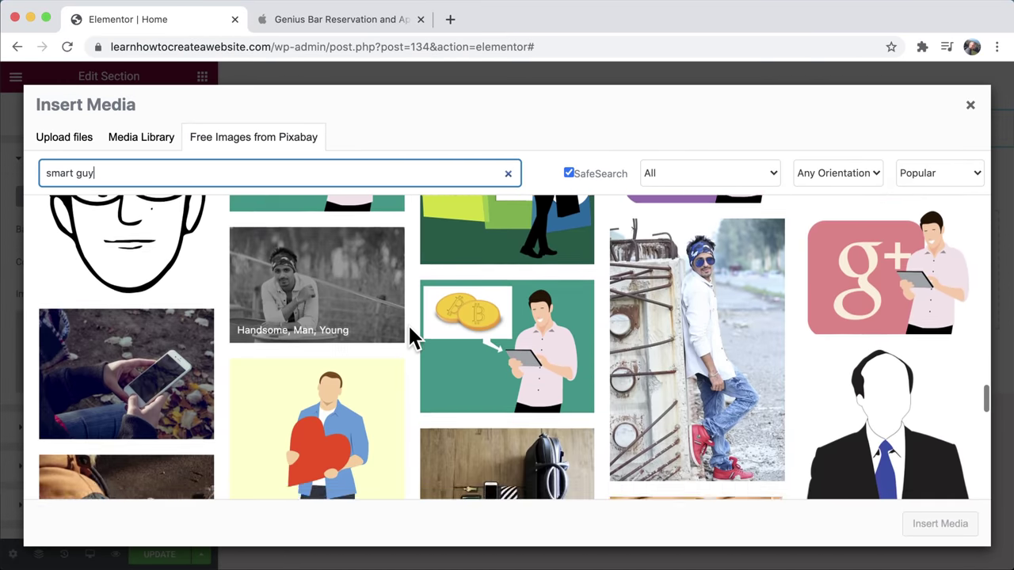
# - Search Pixabay for 'guy', filter to Horizontal, and insert the canoe paddling photo
pyautogui.tripleClick(195, 173)
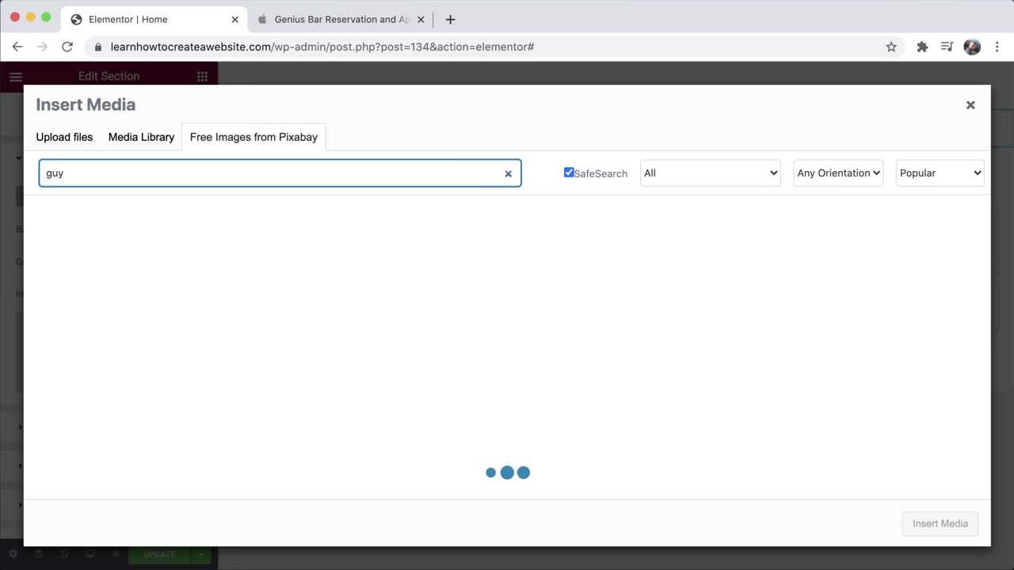
pyautogui.click(838, 173)
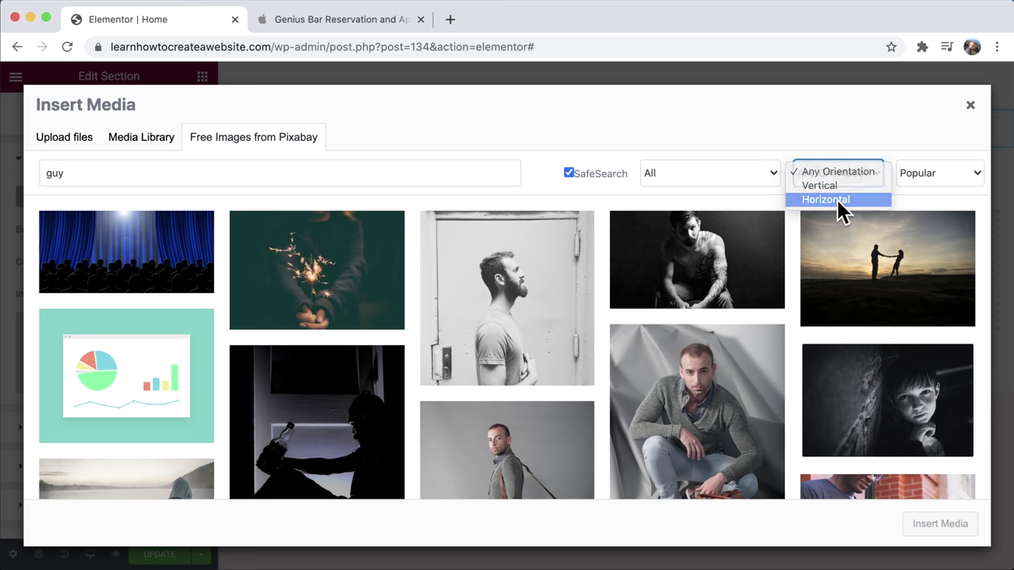
pyautogui.click(827, 200)
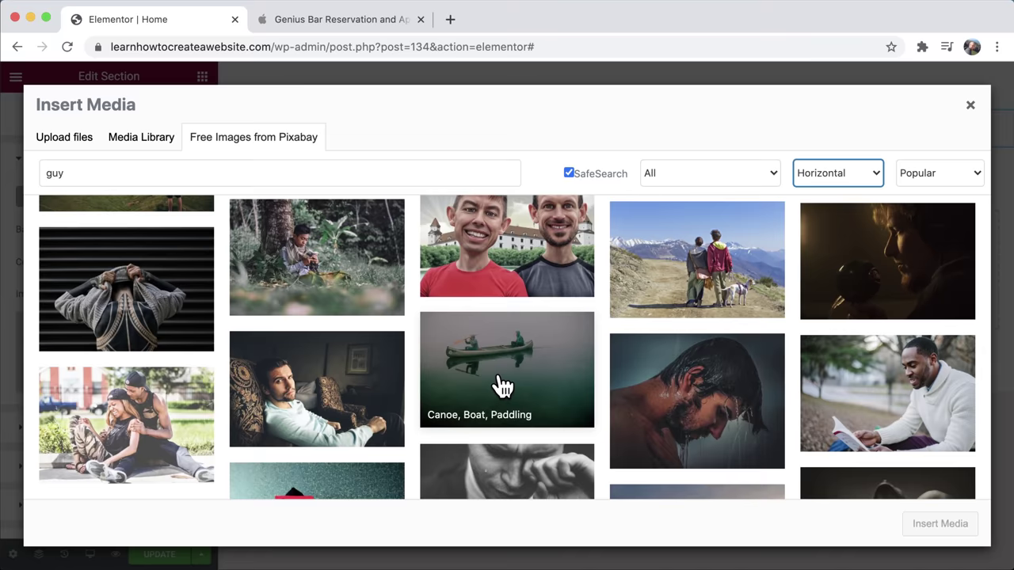
pyautogui.click(501, 387)
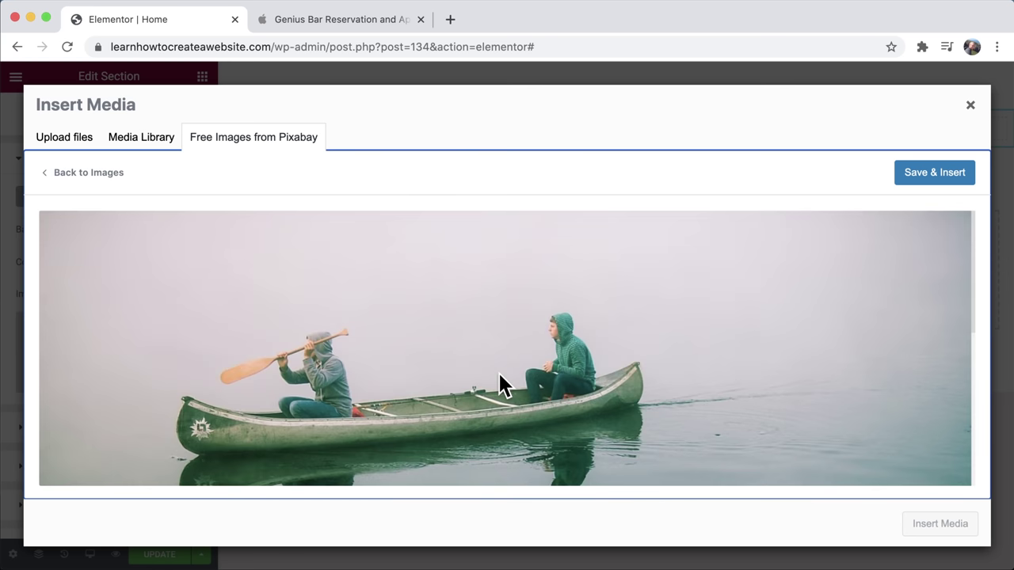
pyautogui.click(922, 182)
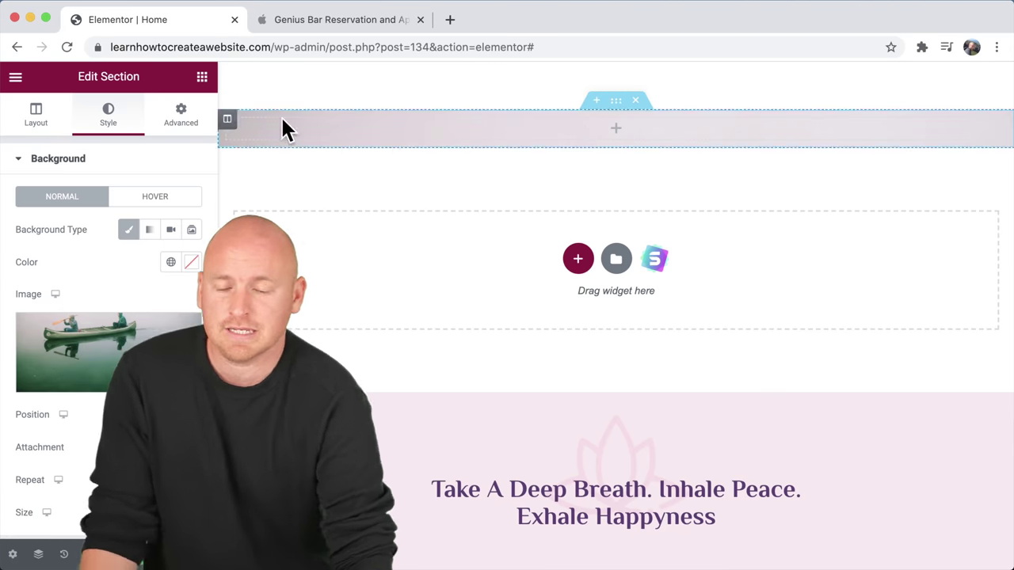
# - Drop a Spacer widget into the canoe section and stretch it to about 426 px
pyautogui.click(196, 129)
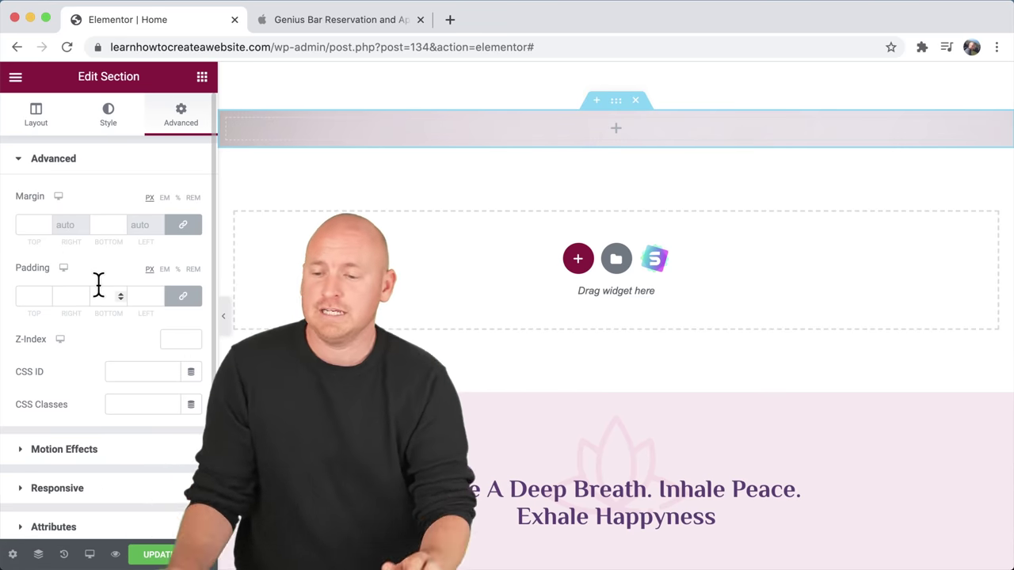
pyautogui.click(202, 77)
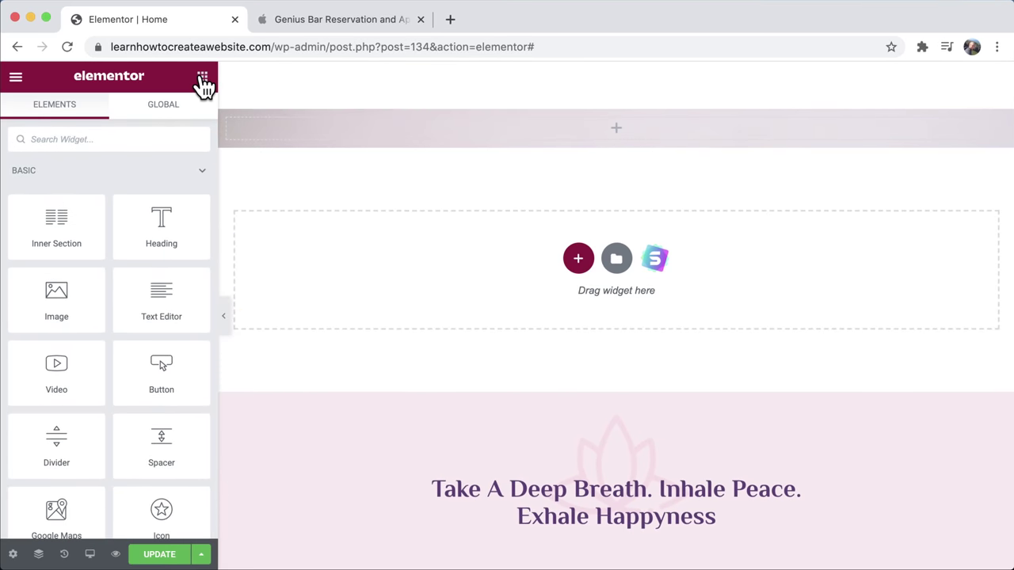
pyautogui.moveTo(160, 445); pyautogui.dragTo(563, 137)
pyautogui.moveTo(25, 227); pyautogui.dragTo(109, 226)
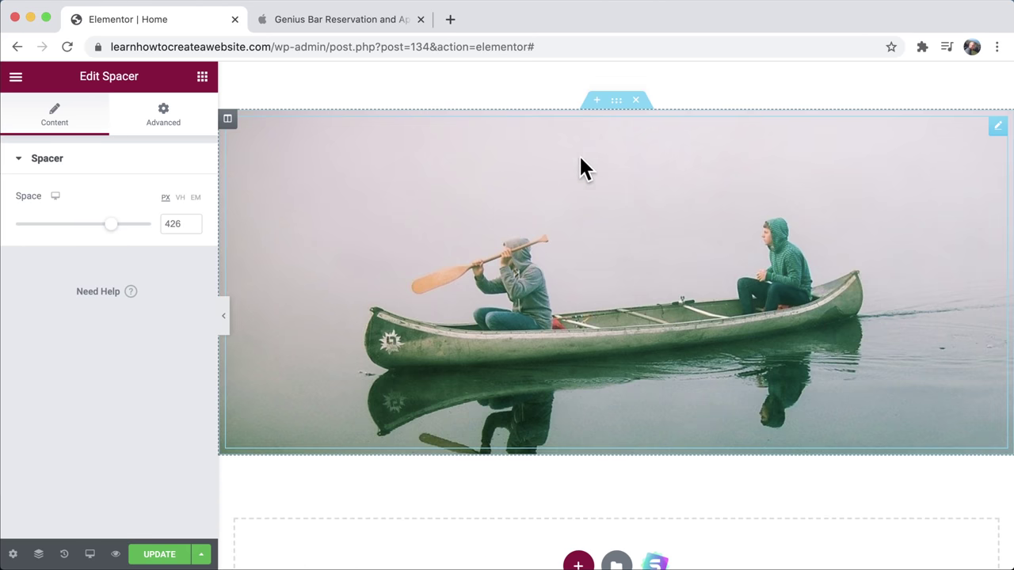
# - Set the canoe background position to Top Left and its size to Cover
pyautogui.click(616, 101)
pyautogui.click(119, 116)
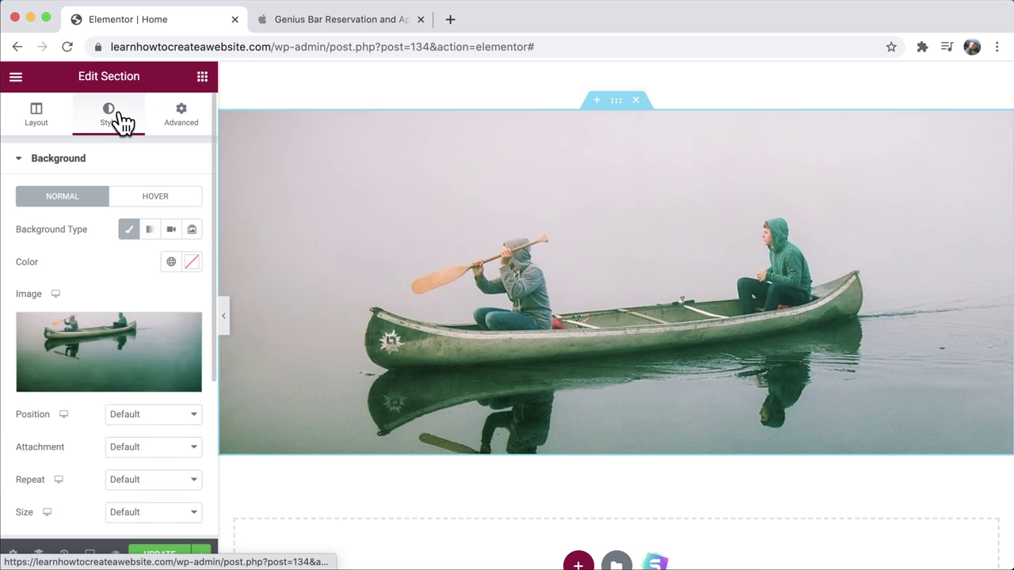
pyautogui.scroll(-2, 140, 306)
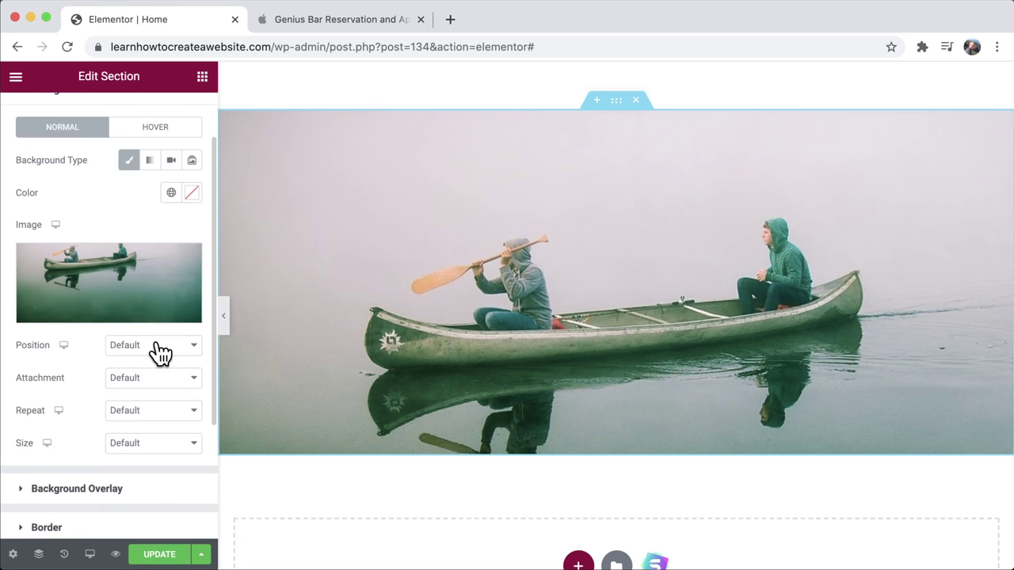
pyautogui.click(161, 351)
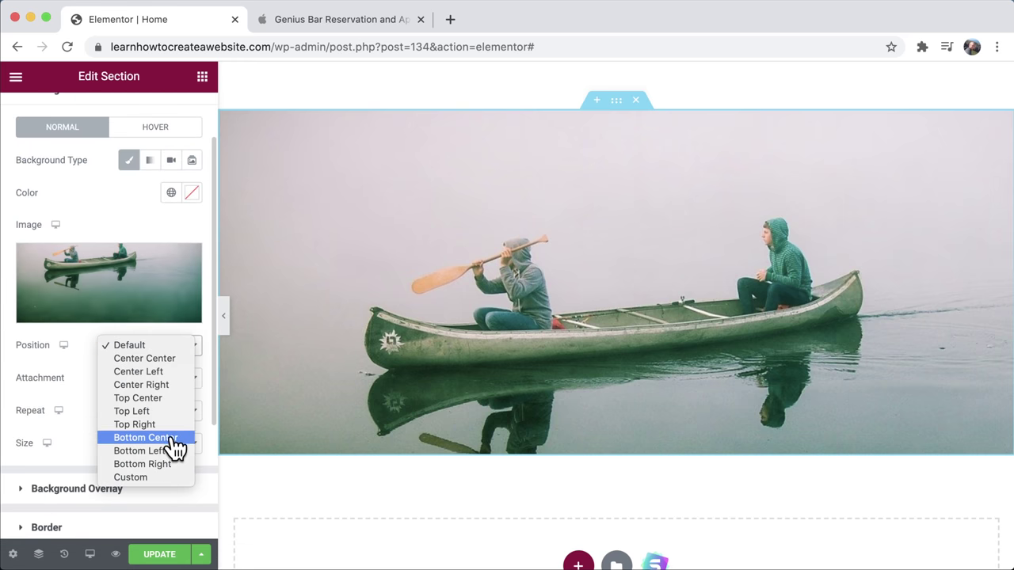
pyautogui.click(158, 360)
pyautogui.click(168, 348)
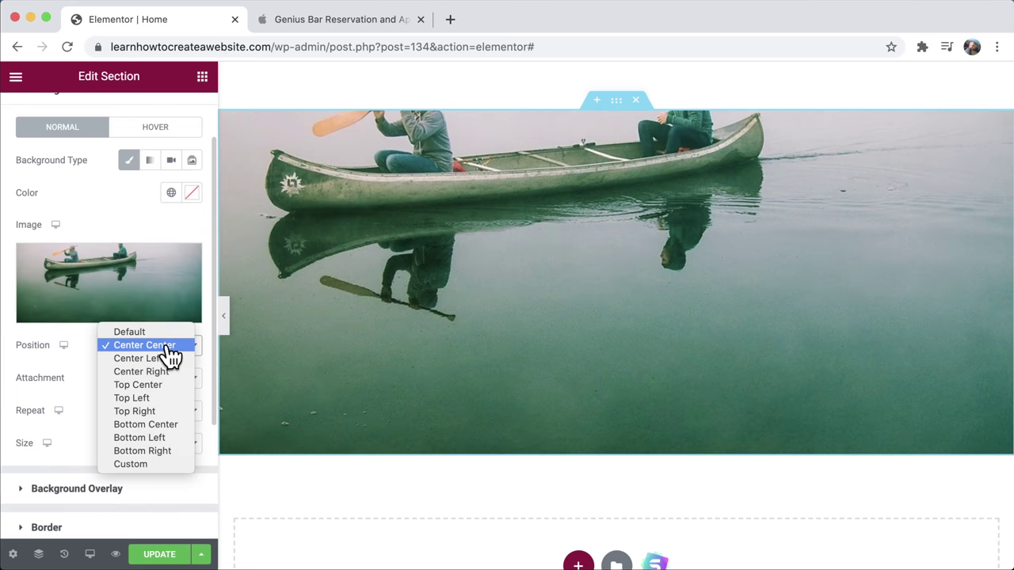
pyautogui.click(159, 385)
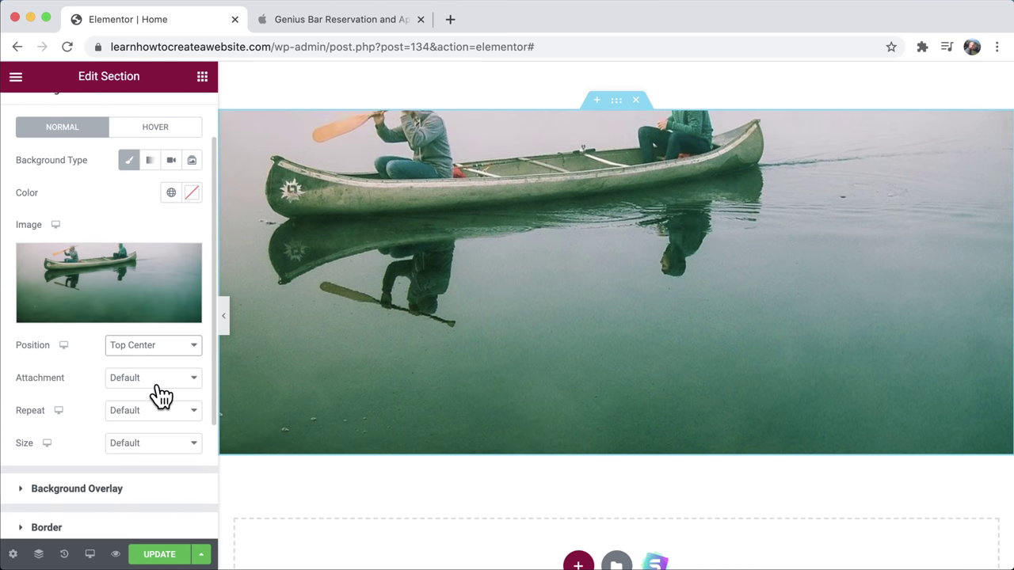
pyautogui.click(166, 349)
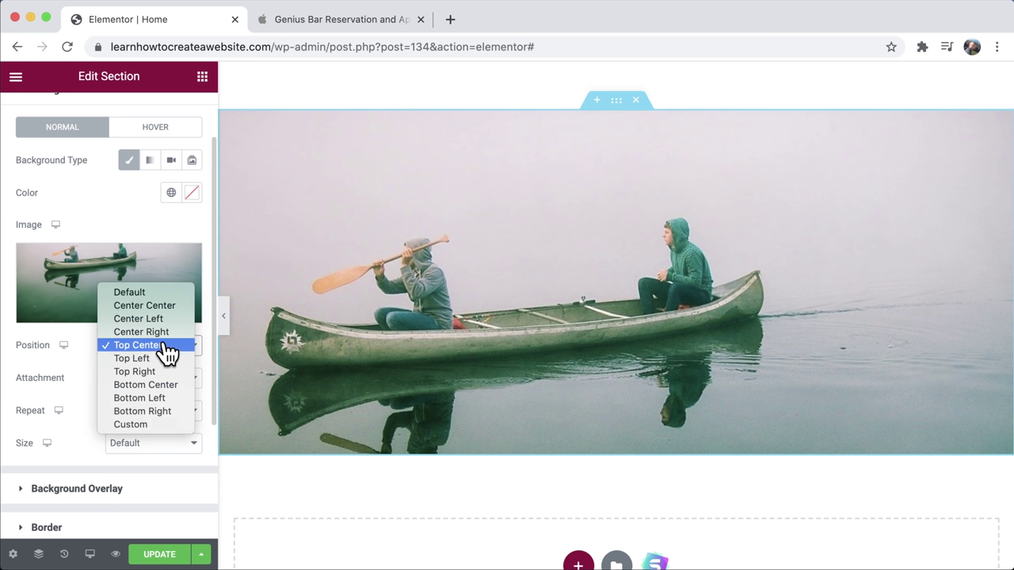
pyautogui.click(164, 361)
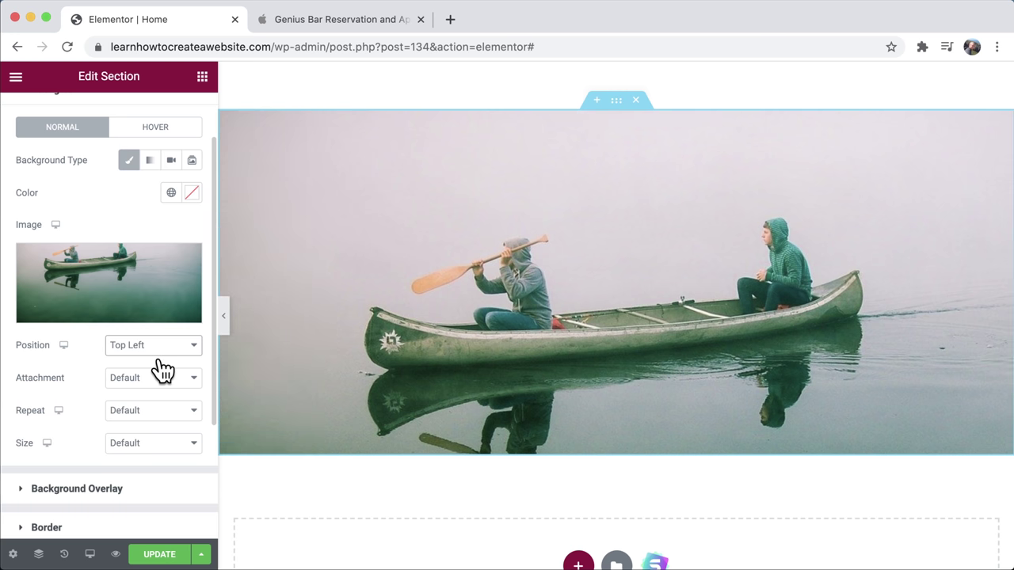
pyautogui.click(151, 443)
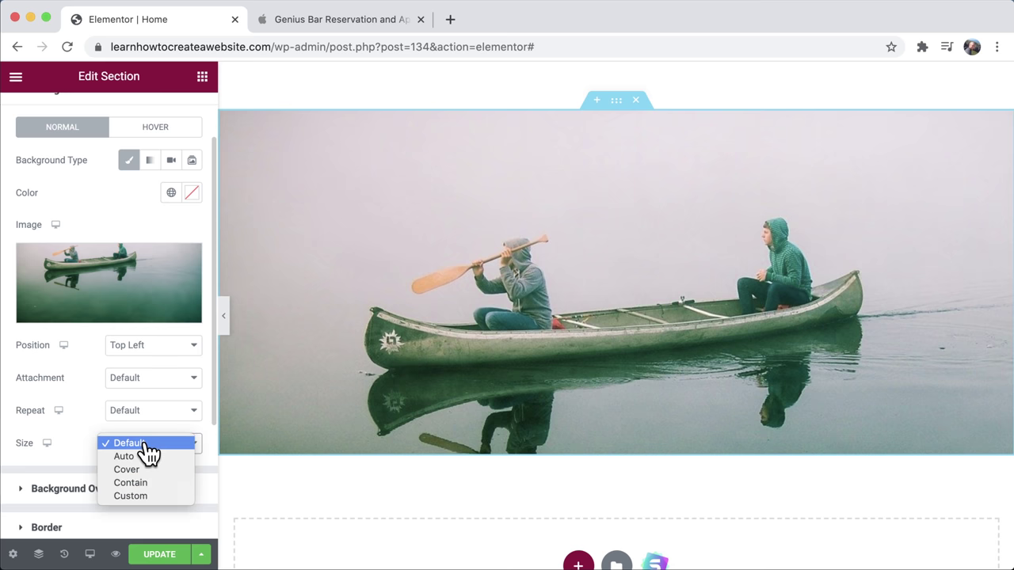
pyautogui.click(141, 470)
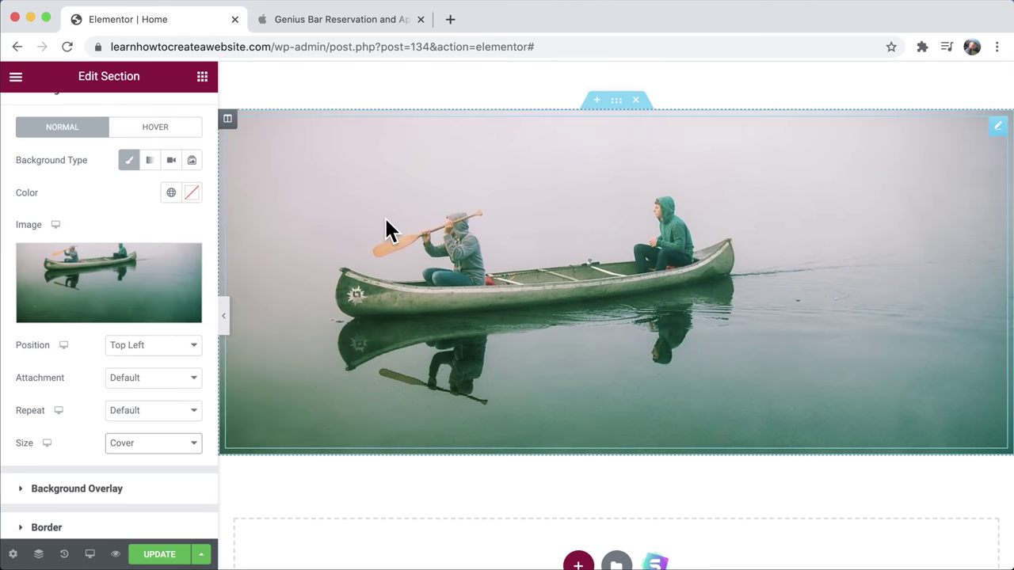
# - Select the reference heading and paragraph on the Genius Bar page, then add a section below the banner
pyautogui.click(322, 20)
pyautogui.scroll(-1, 421, 309)
pyautogui.scroll(-2, 421, 309)
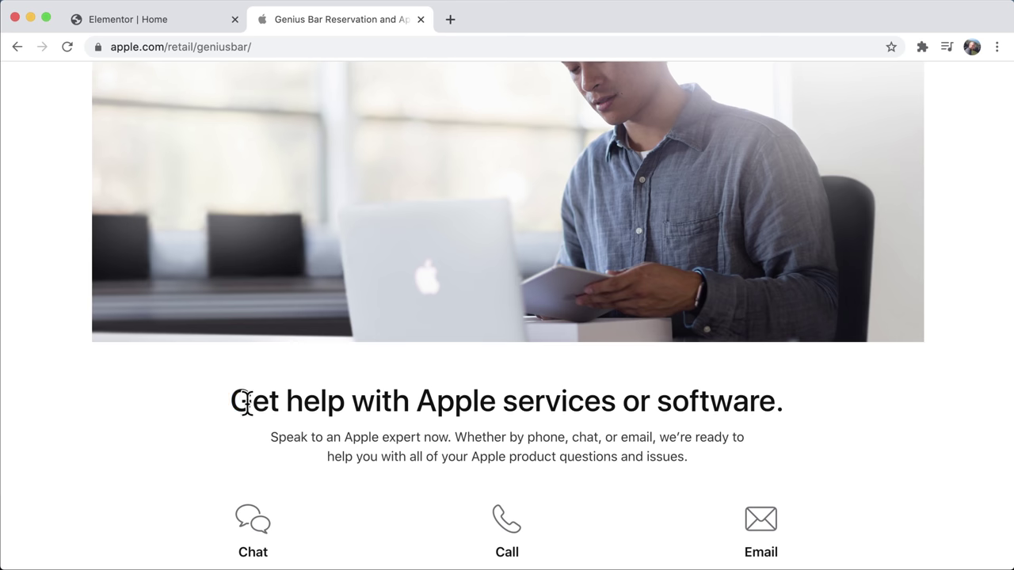
pyautogui.moveTo(232, 403); pyautogui.dragTo(645, 499)
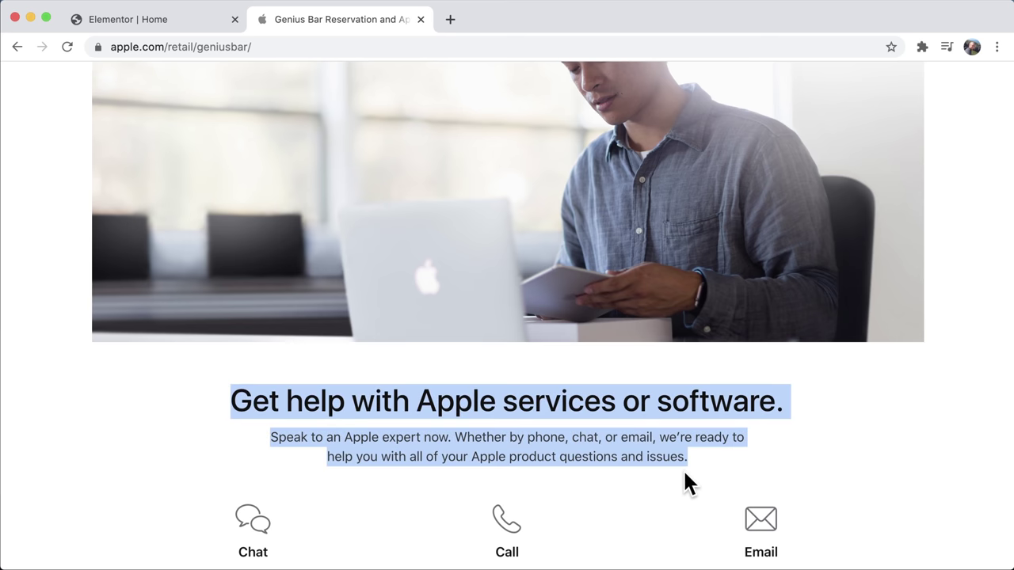
pyautogui.click(182, 27)
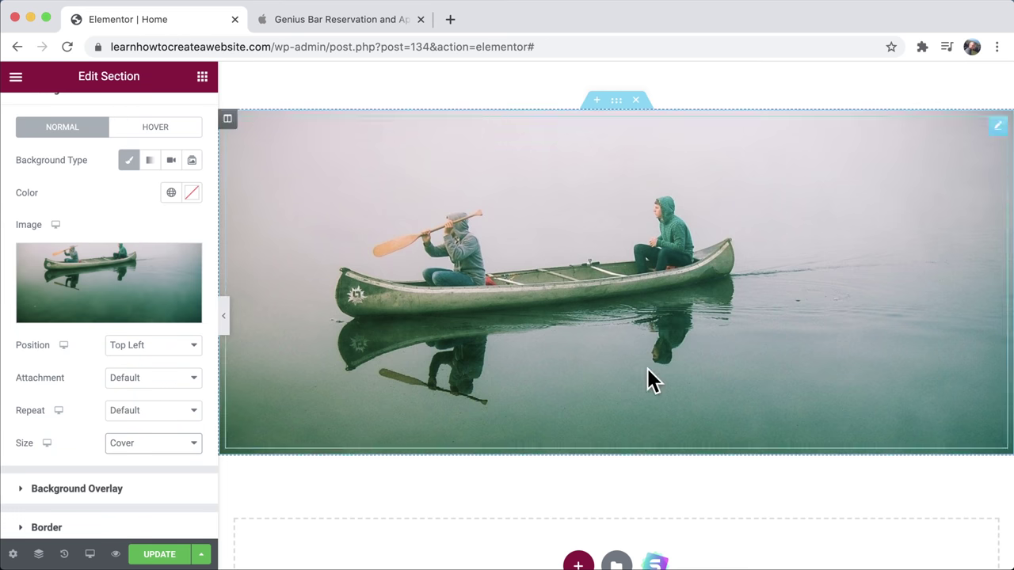
pyautogui.scroll(-2, 634, 396)
pyautogui.click(577, 480)
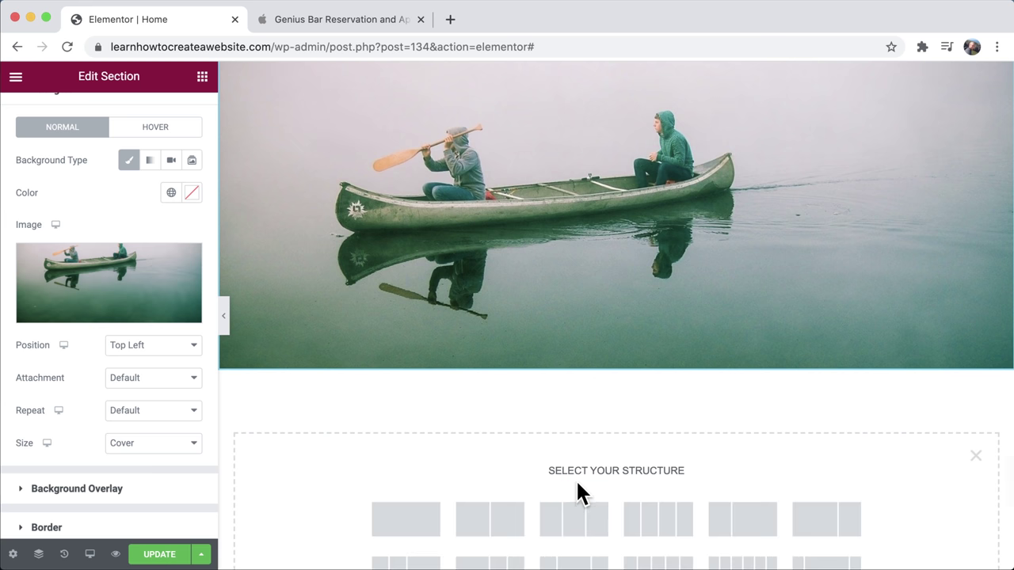
# - Add a centred heading 'You Do You And Be Inspired' in a new single-column section
pyautogui.click(405, 523)
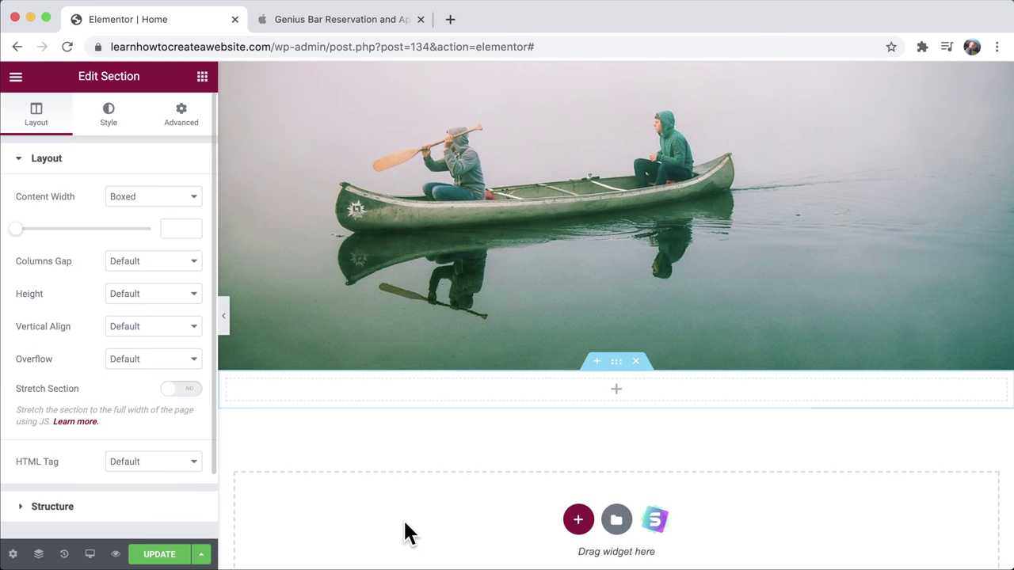
pyautogui.click(202, 77)
pyautogui.moveTo(138, 222); pyautogui.dragTo(521, 386)
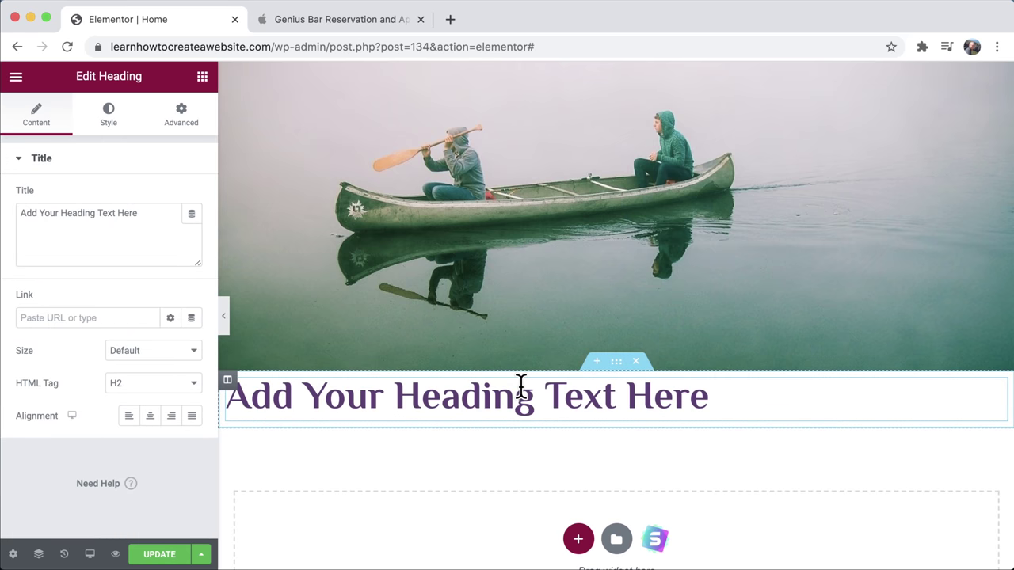
pyautogui.click(150, 417)
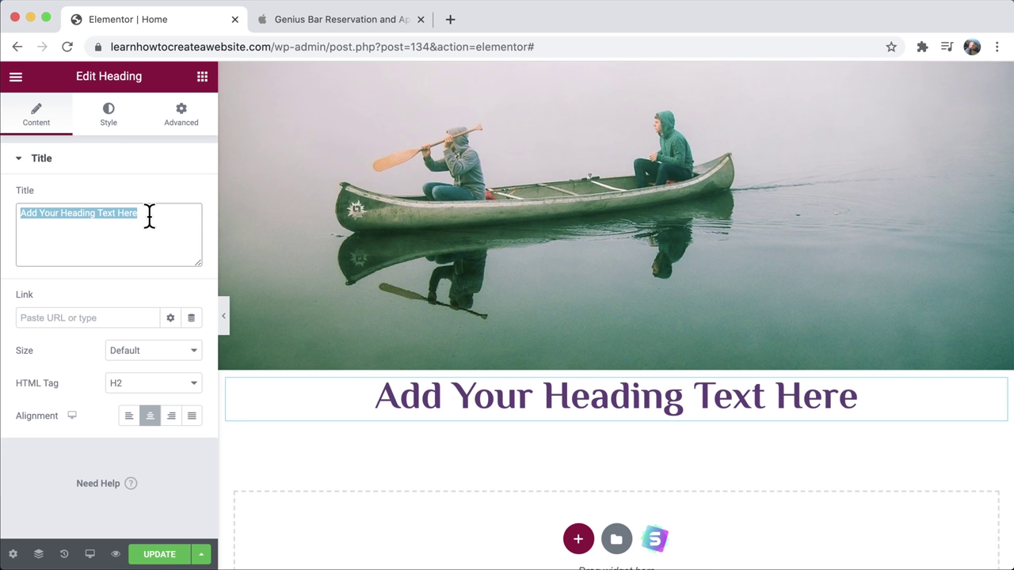
pyautogui.write('You do you and be i')
pyautogui.write('nspired')
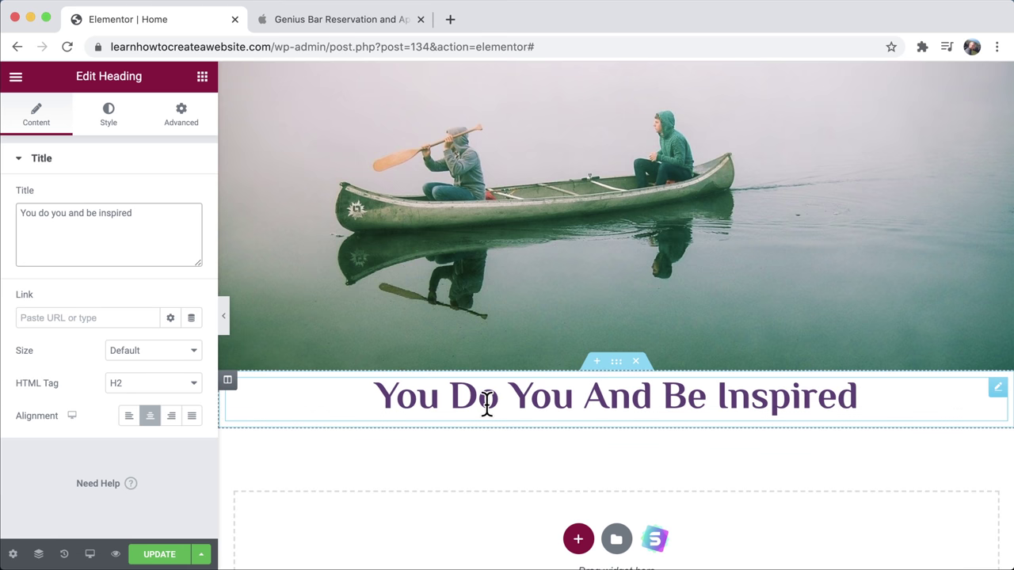
# - Set the heading's typography font family to Montserrat
pyautogui.click(108, 114)
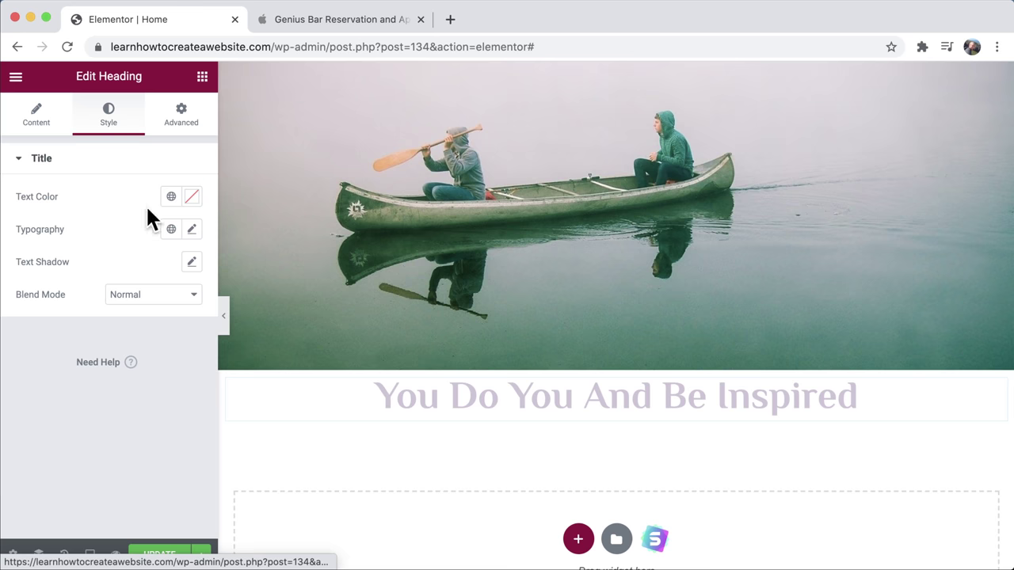
pyautogui.click(191, 232)
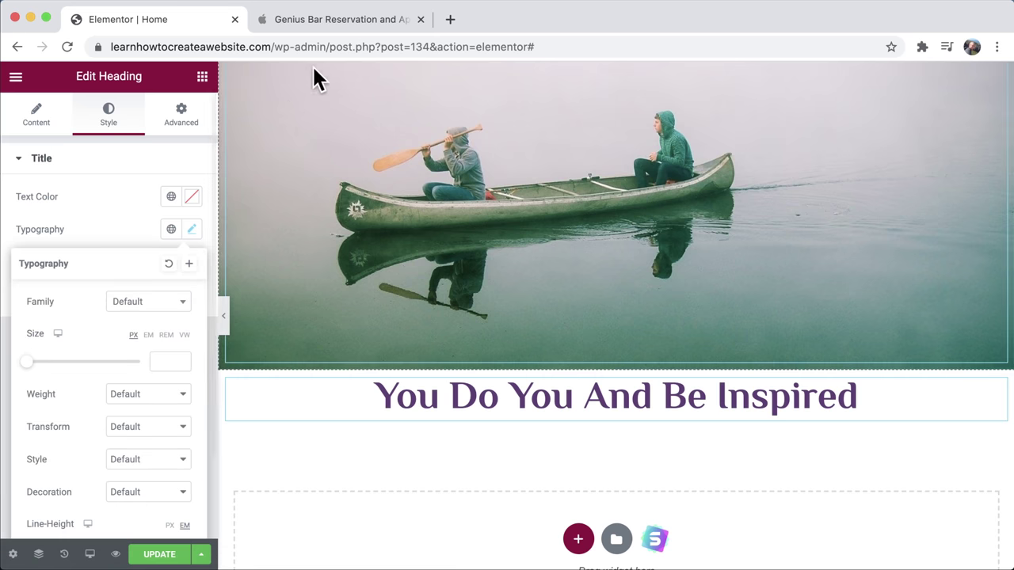
pyautogui.click(337, 23)
pyautogui.click(191, 21)
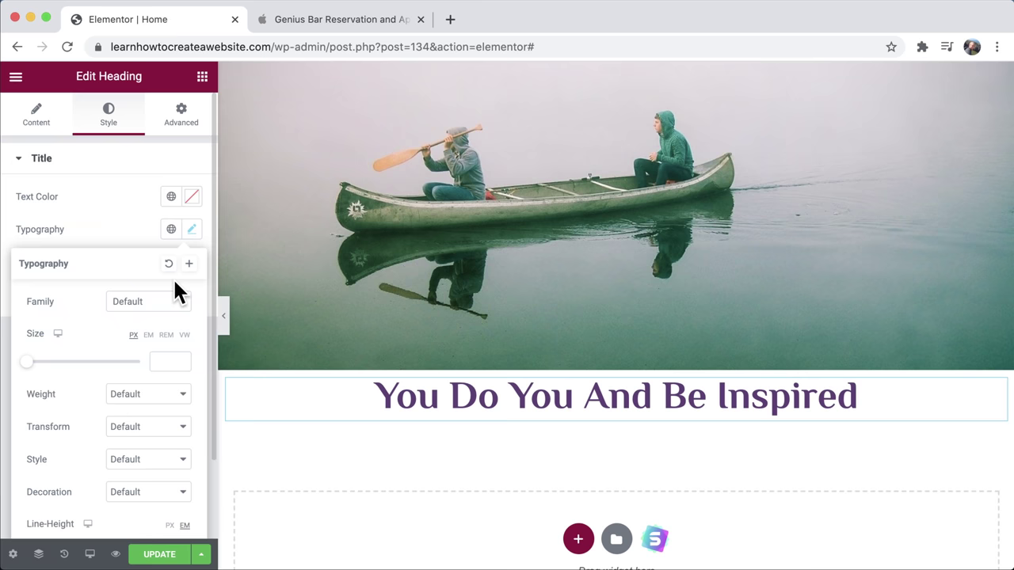
pyautogui.click(153, 304)
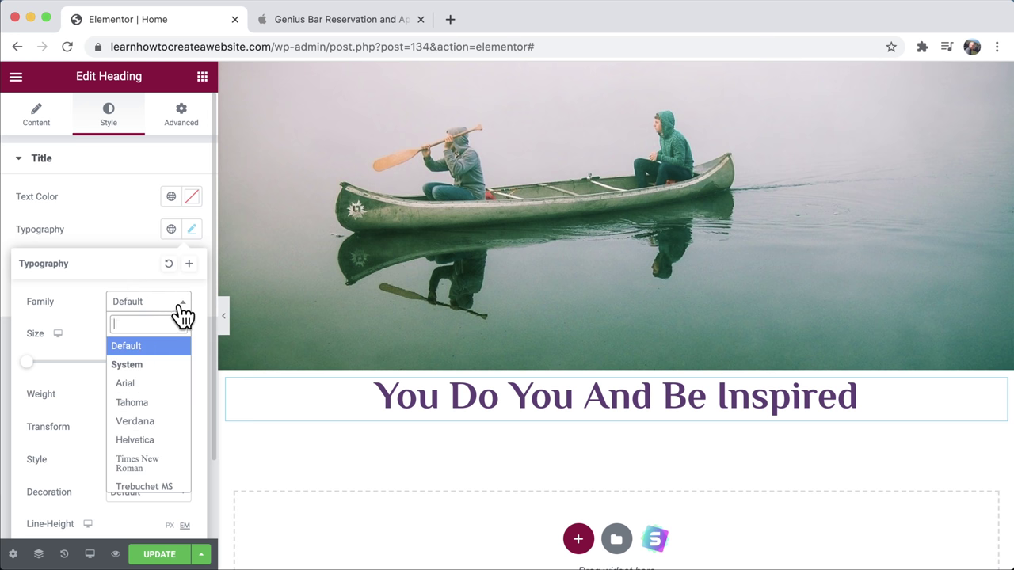
pyautogui.write('mont')
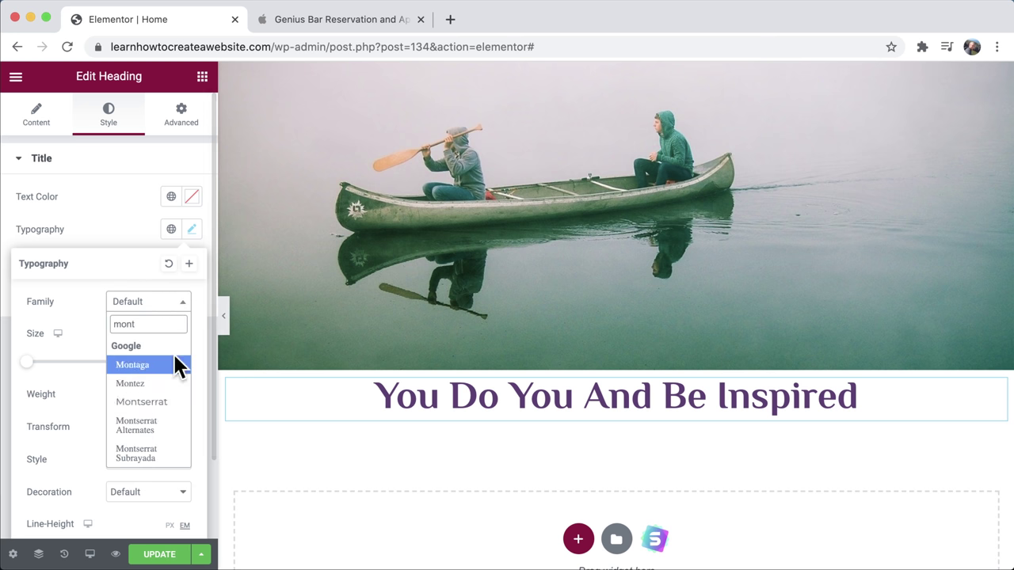
pyautogui.click(158, 406)
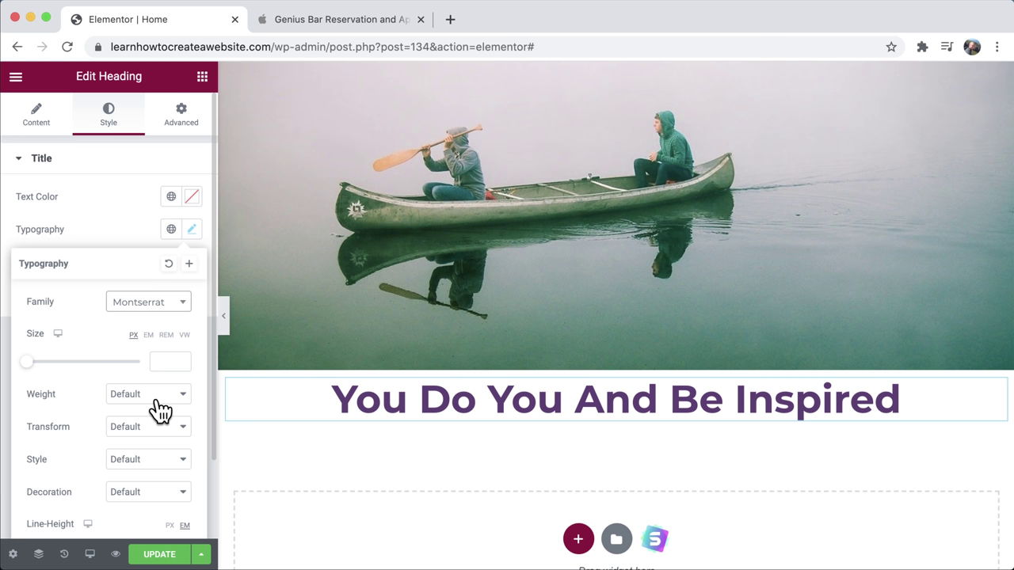
pyautogui.click(109, 233)
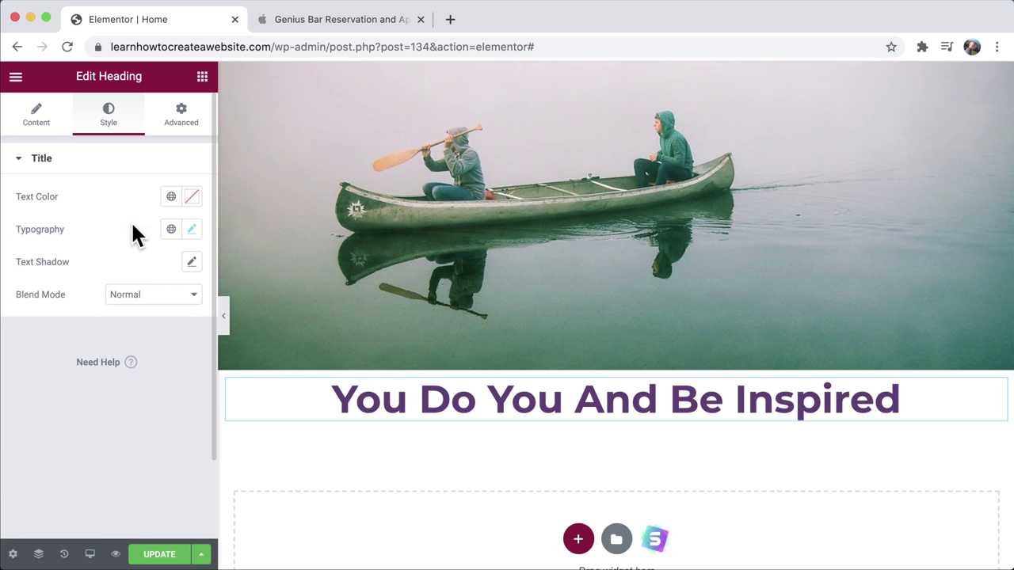
# - Colour the heading text dark grey #383838
pyautogui.click(193, 200)
pyautogui.moveTo(181, 323); pyautogui.dragTo(66, 355)
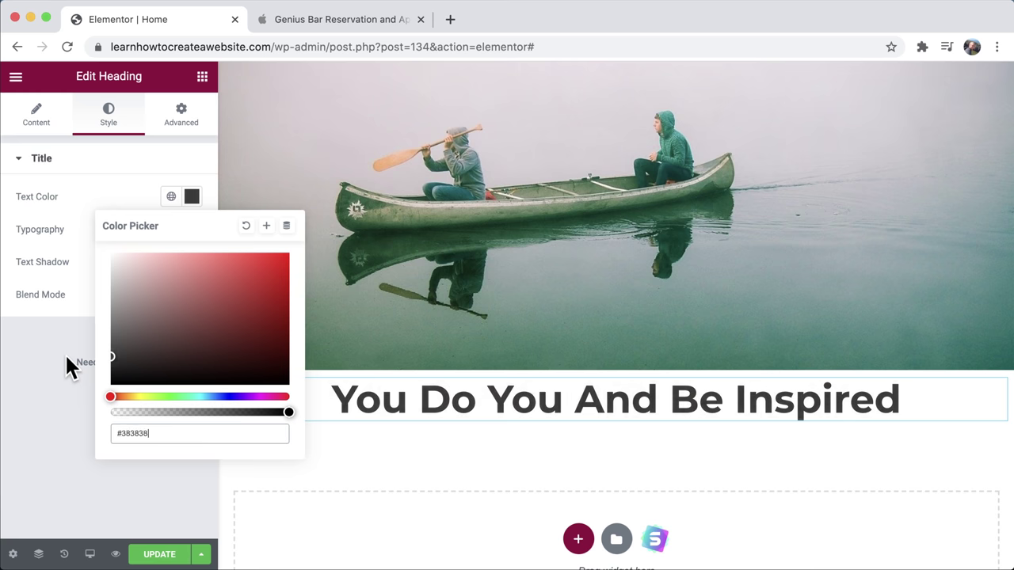
pyautogui.click(110, 171)
pyautogui.click(328, 22)
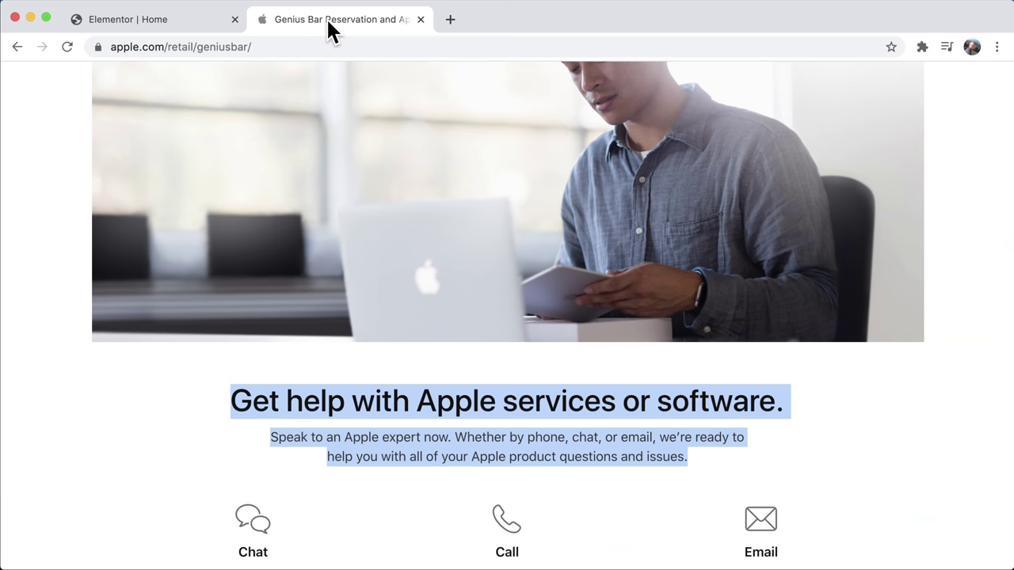
pyautogui.click(459, 353)
pyautogui.click(171, 20)
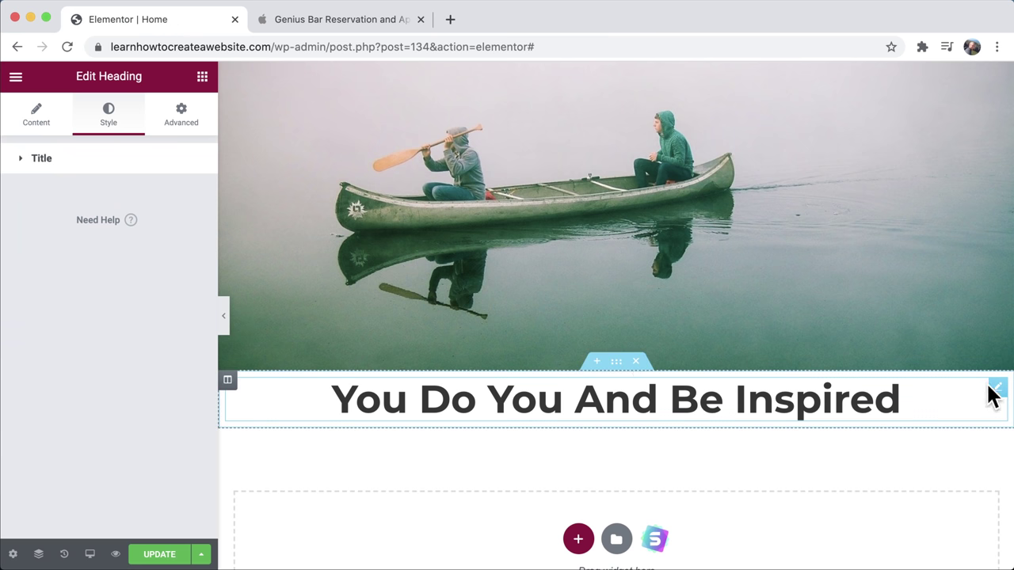
pyautogui.click(179, 125)
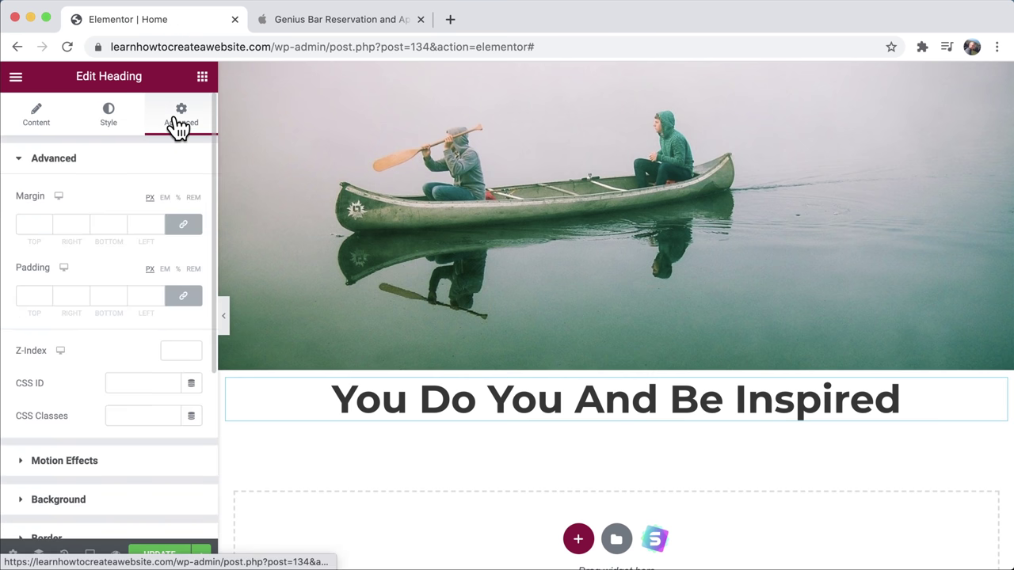
# - Unlink the heading's margin sides and set its top margin to 50
pyautogui.click(183, 225)
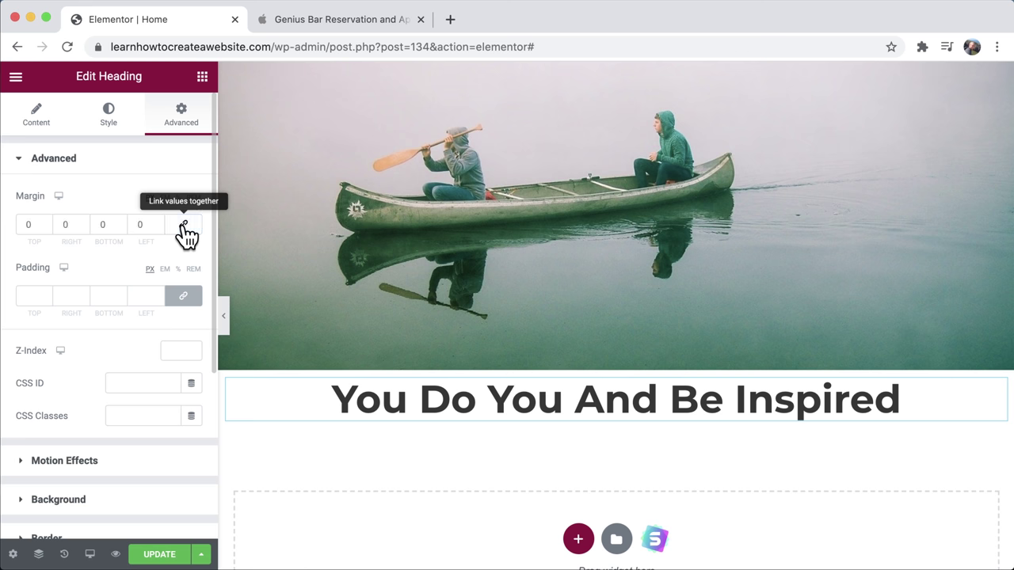
pyautogui.click(25, 225)
pyautogui.write('5')
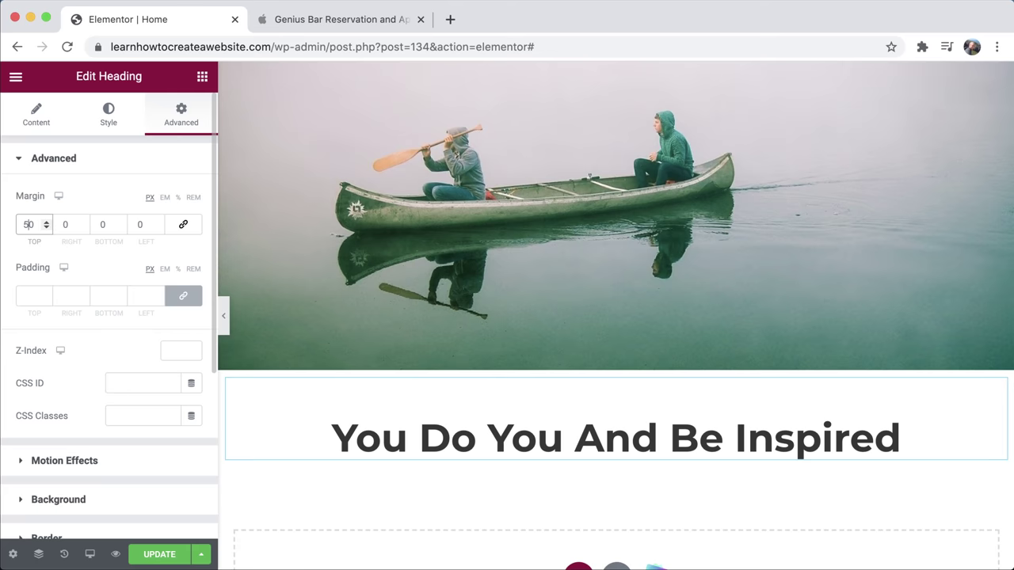
pyautogui.click(345, 23)
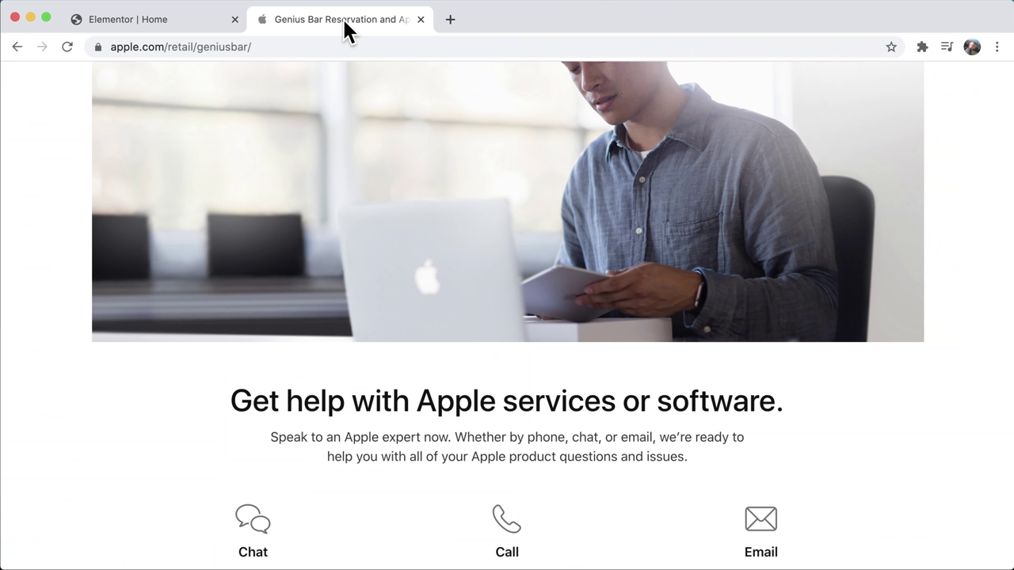
pyautogui.click(165, 22)
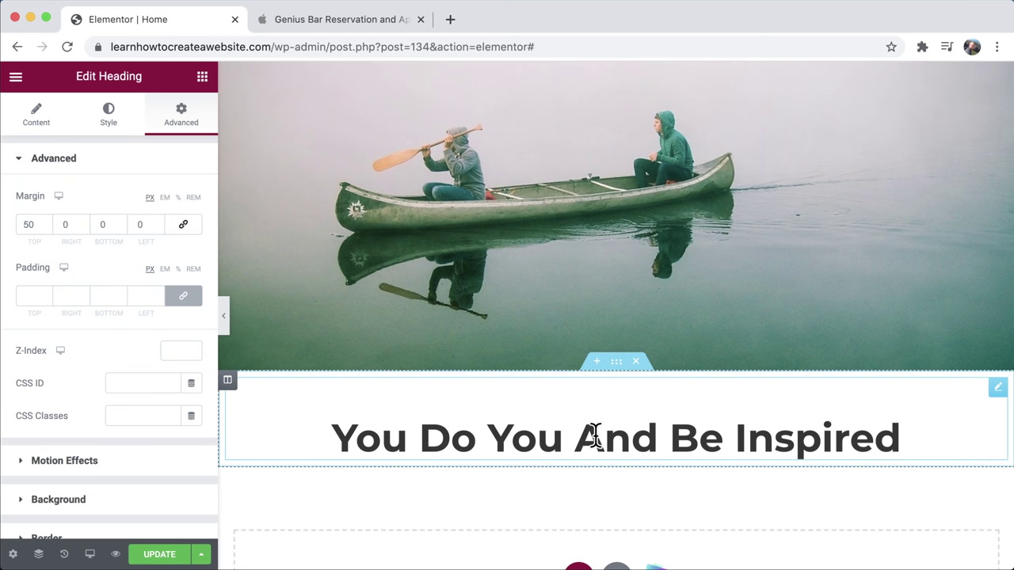
# - Set the heading's typography to weight 500 and font size 45 px
pyautogui.click(113, 126)
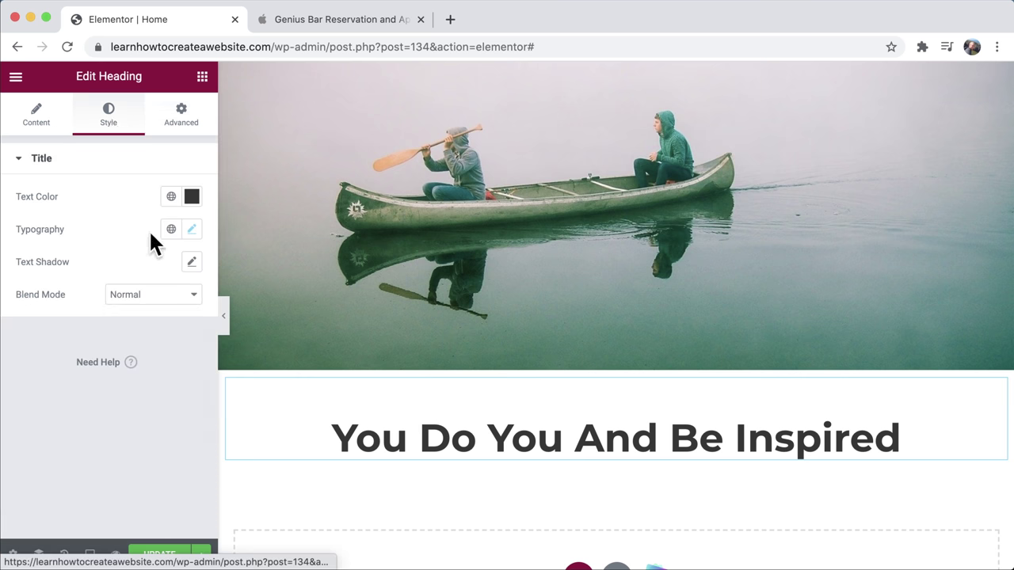
pyautogui.click(191, 232)
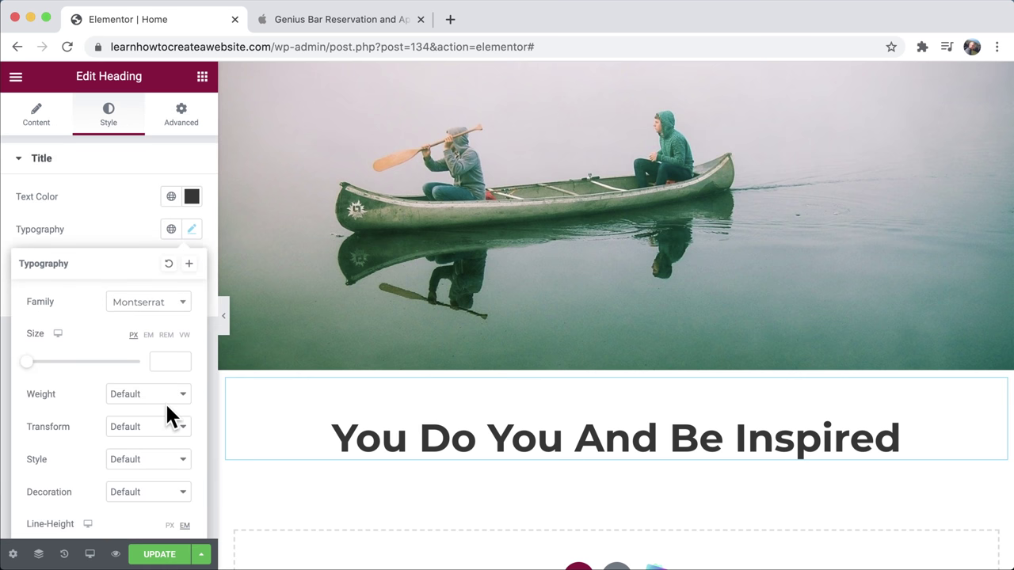
pyautogui.scroll(-2, 166, 412)
pyautogui.click(172, 341)
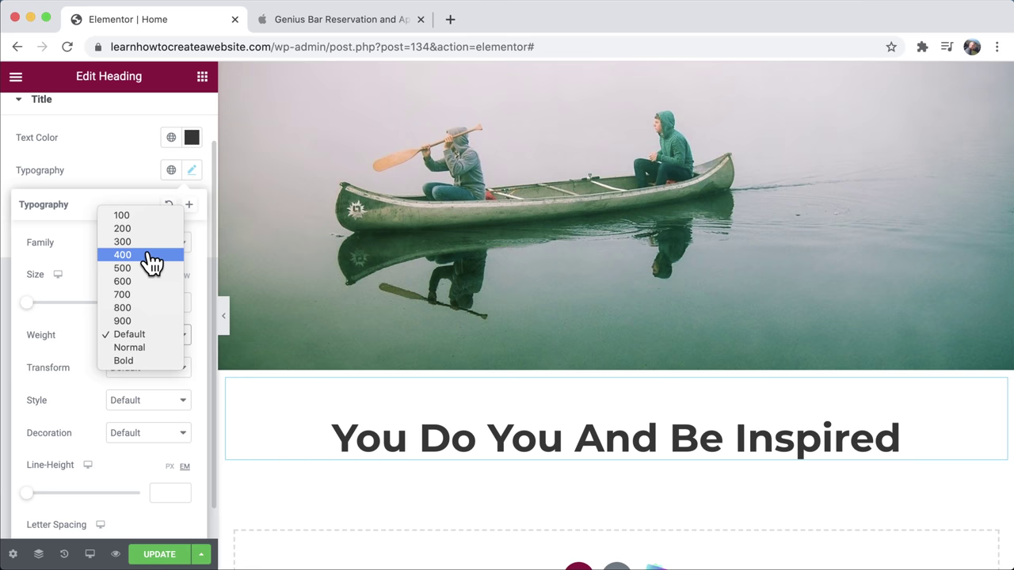
pyautogui.click(152, 255)
pyautogui.click(174, 342)
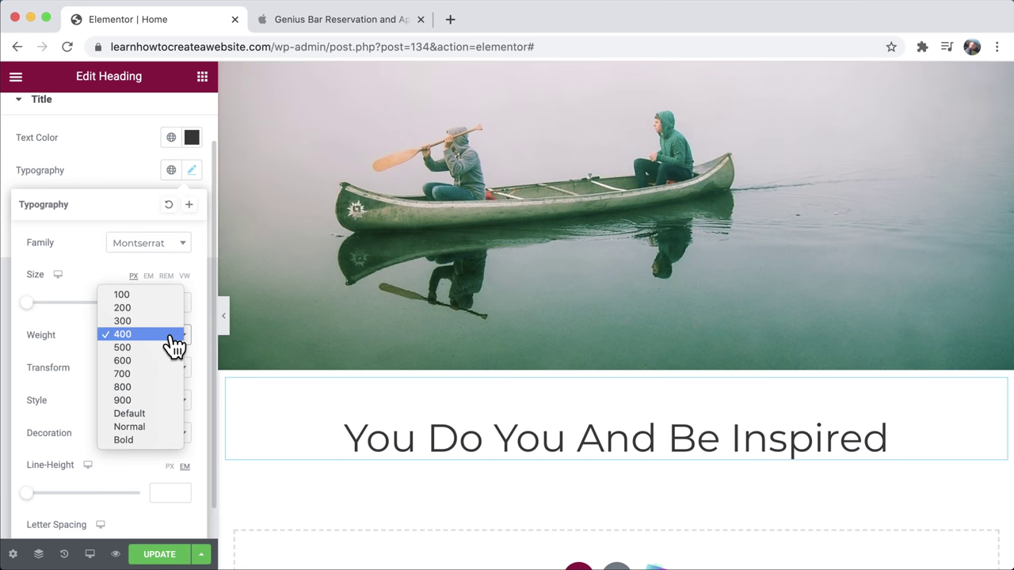
pyautogui.click(163, 353)
pyautogui.click(347, 30)
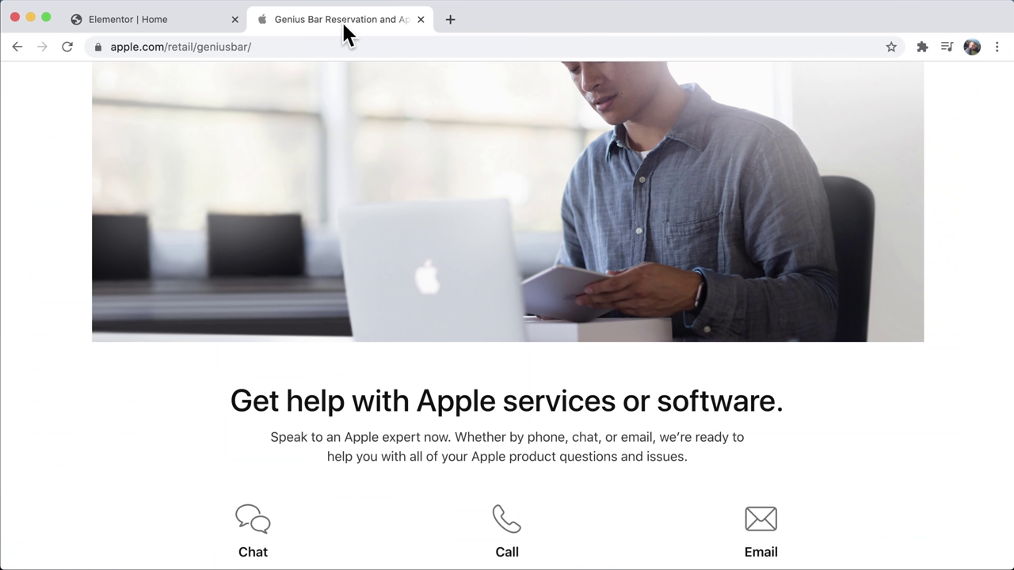
pyautogui.click(185, 27)
pyautogui.moveTo(29, 307); pyautogui.dragTo(52, 308)
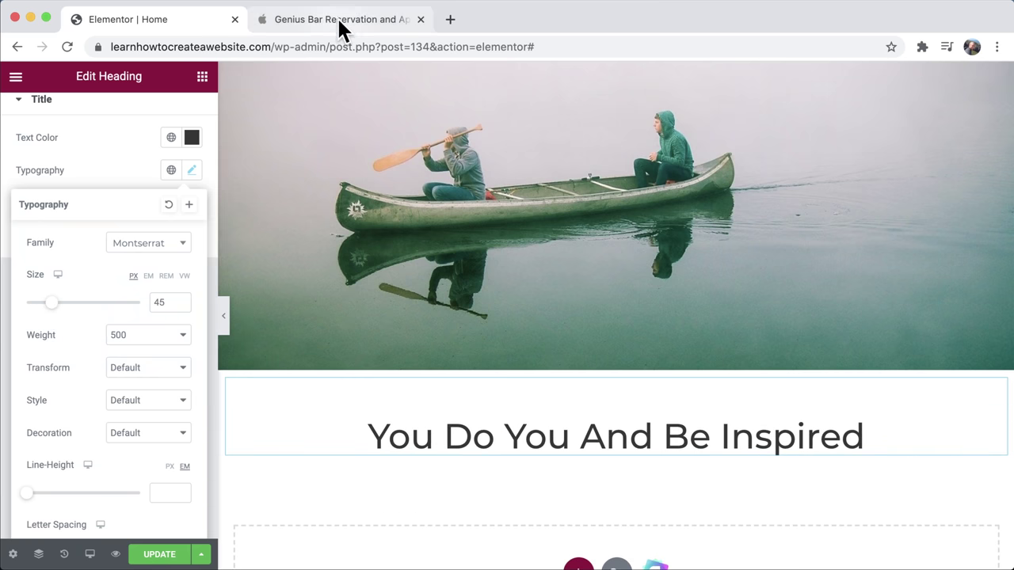
# - Copy the support paragraph from the Apple Genius Bar page
pyautogui.click(342, 24)
pyautogui.moveTo(270, 438); pyautogui.dragTo(700, 464)
pyautogui.rightClick(649, 442)
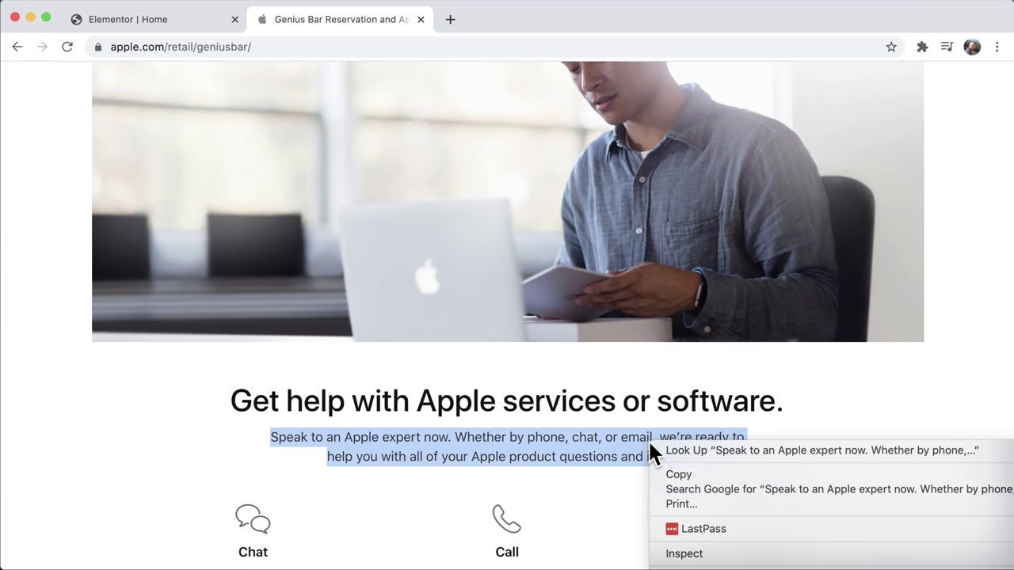
pyautogui.click(684, 474)
pyautogui.click(178, 24)
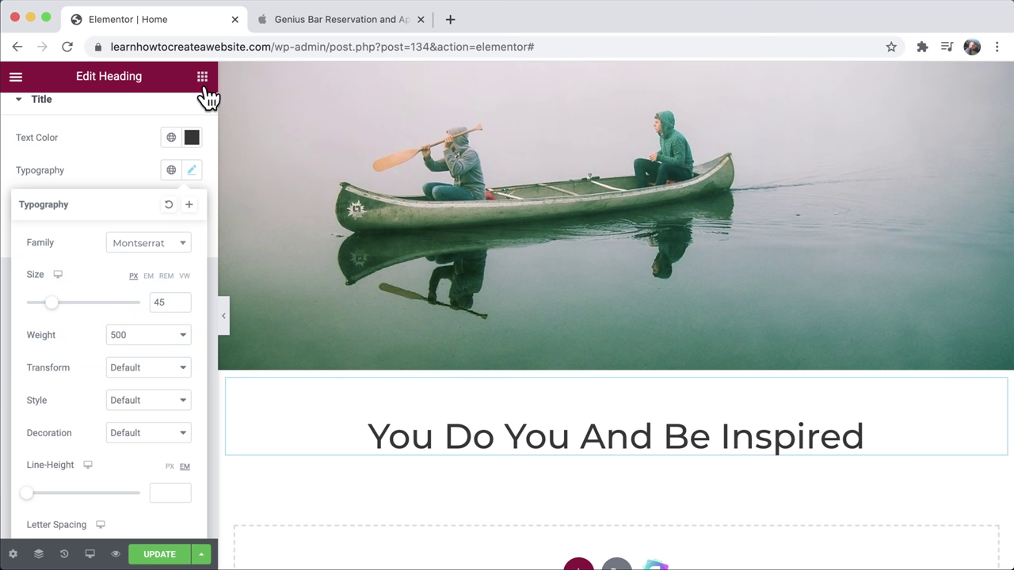
pyautogui.click(203, 79)
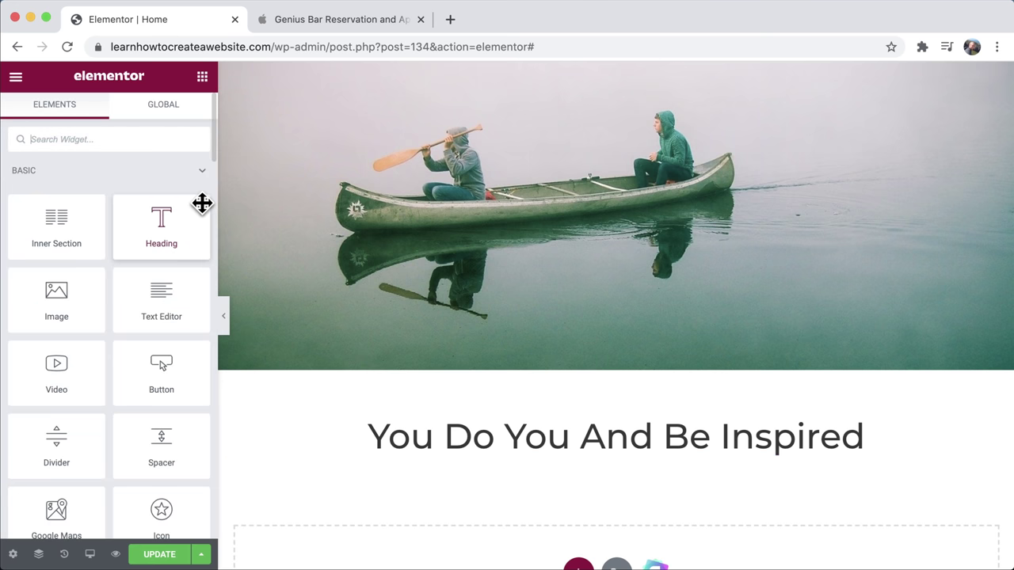
# - Add a Text Editor widget under the heading and paste the Apple-expert paragraph over the Lorem ipsum
pyautogui.moveTo(161, 297); pyautogui.dragTo(556, 447)
pyautogui.moveTo(109, 409); pyautogui.dragTo(2, 295)
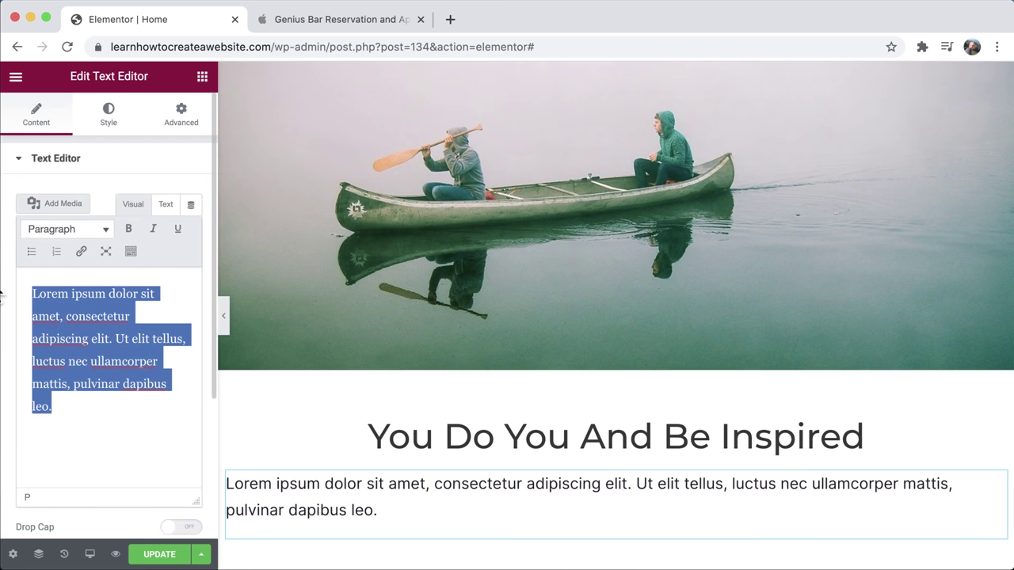
pyautogui.click(166, 205)
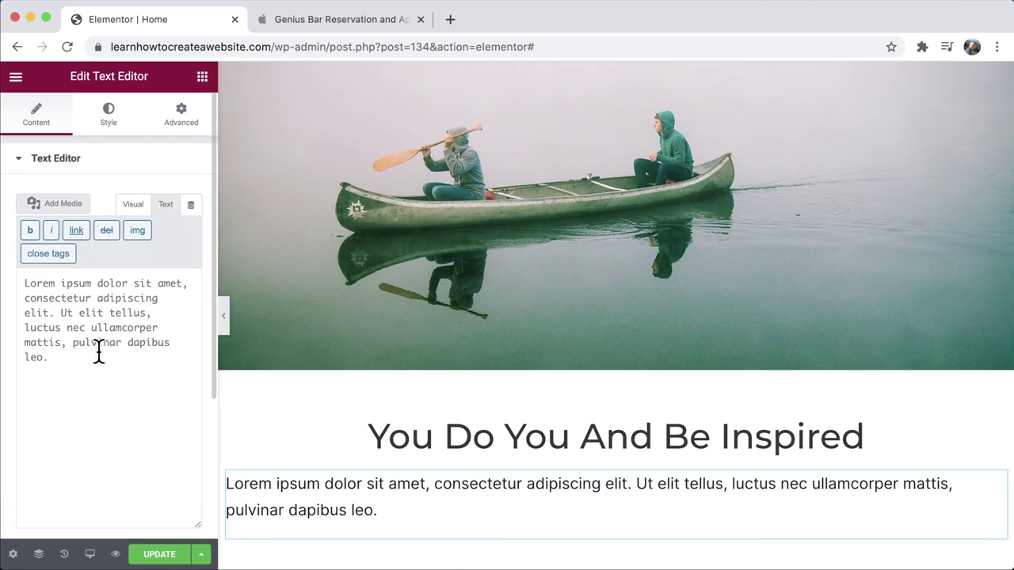
pyautogui.press('super+a')
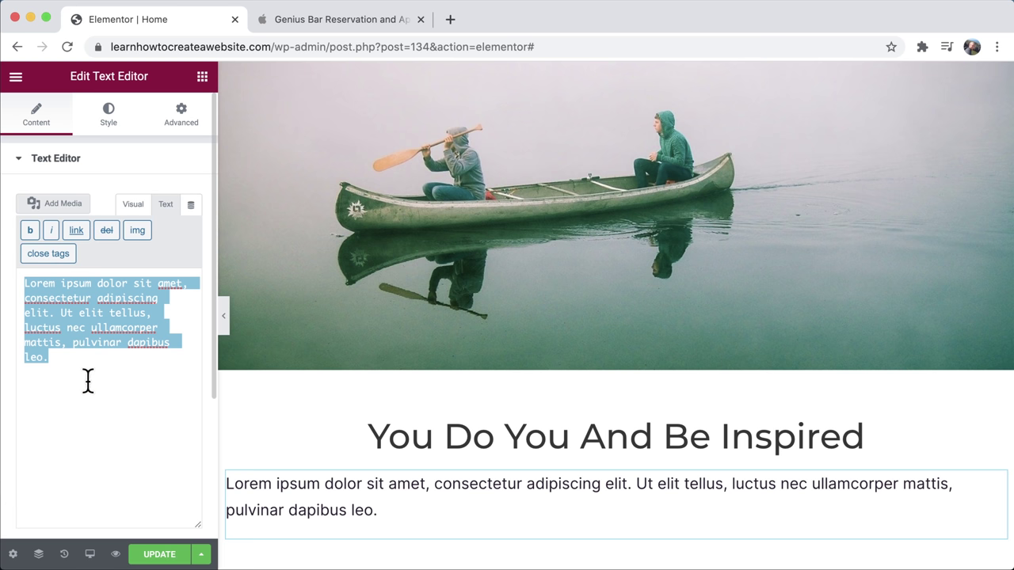
pyautogui.press('super+v')
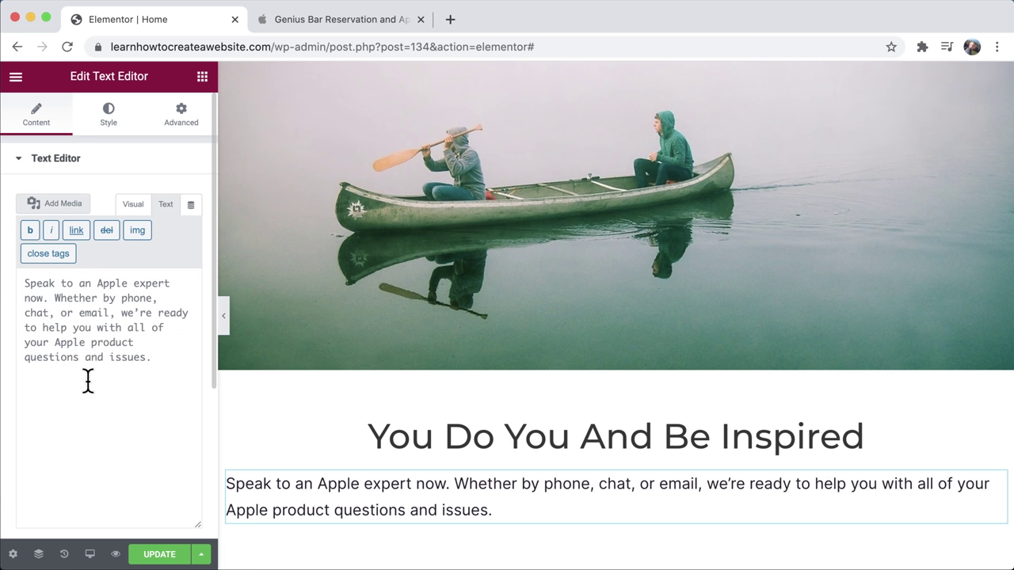
# - Center-align the new paragraph's text
pyautogui.click(133, 205)
pyautogui.press('super+a')
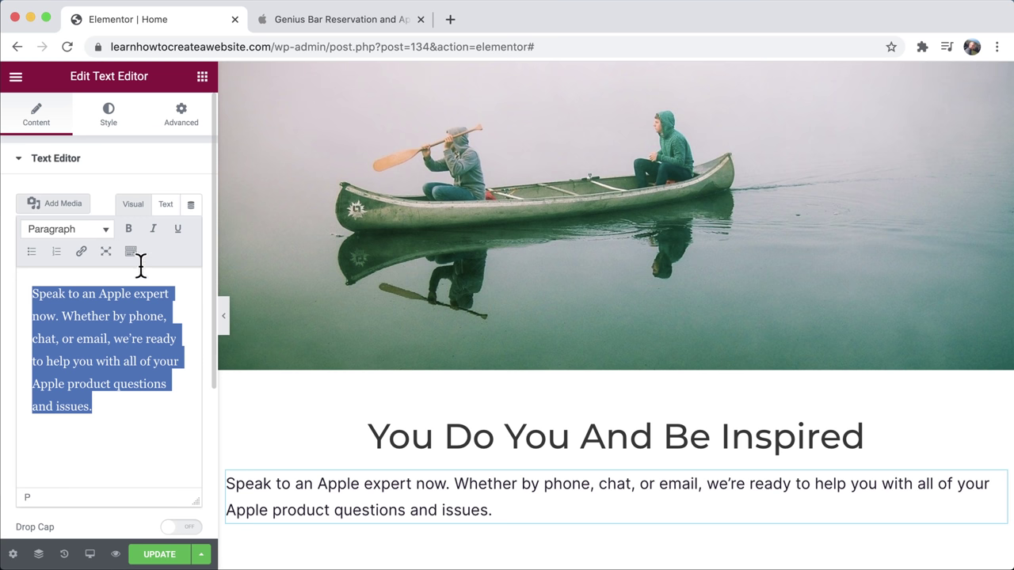
pyautogui.click(113, 125)
pyautogui.click(150, 200)
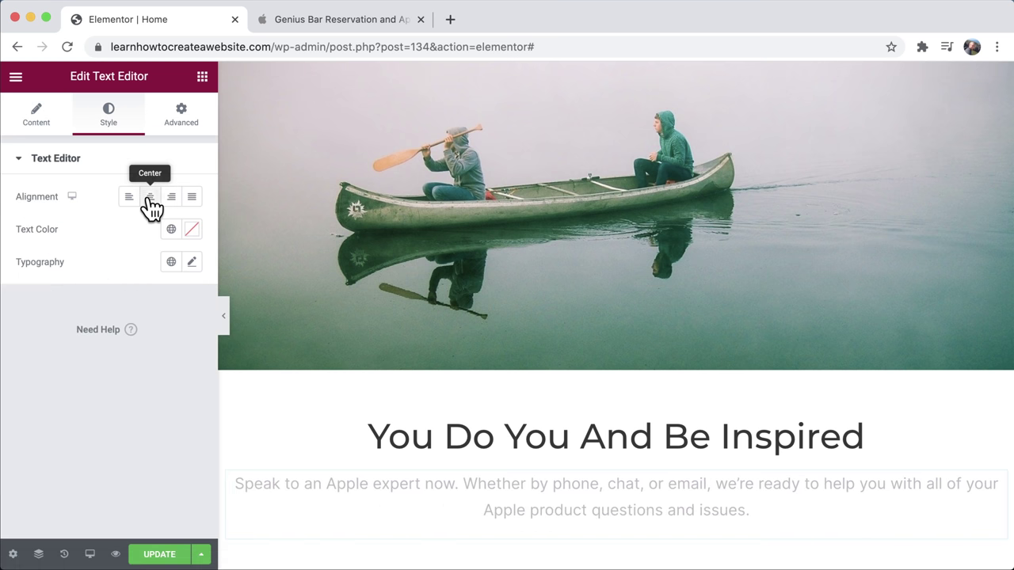
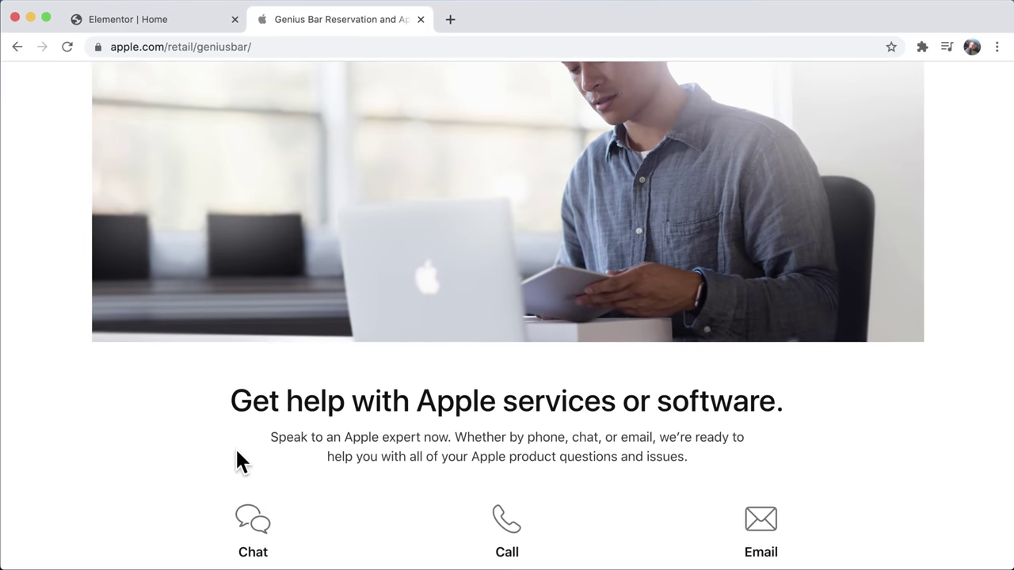
# - Unlink the paragraph's margins and set its right and left margins to 200 px
pyautogui.click(150, 19)
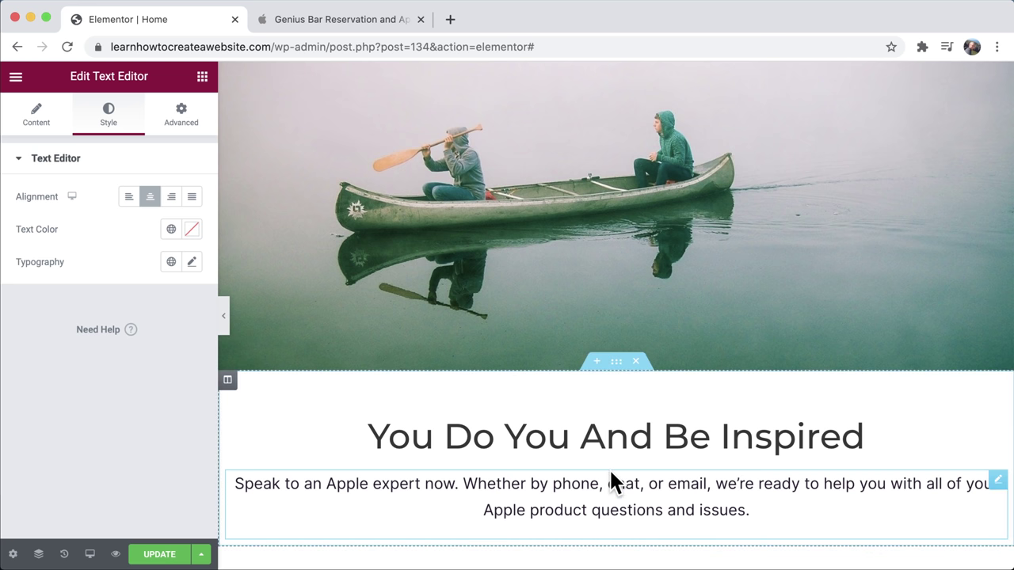
pyautogui.click(40, 115)
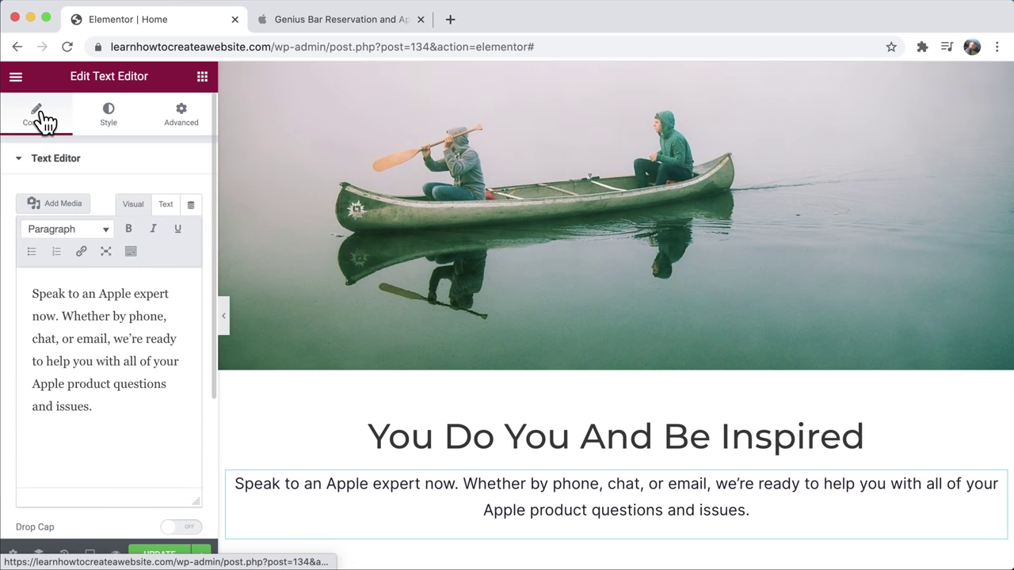
pyautogui.click(182, 115)
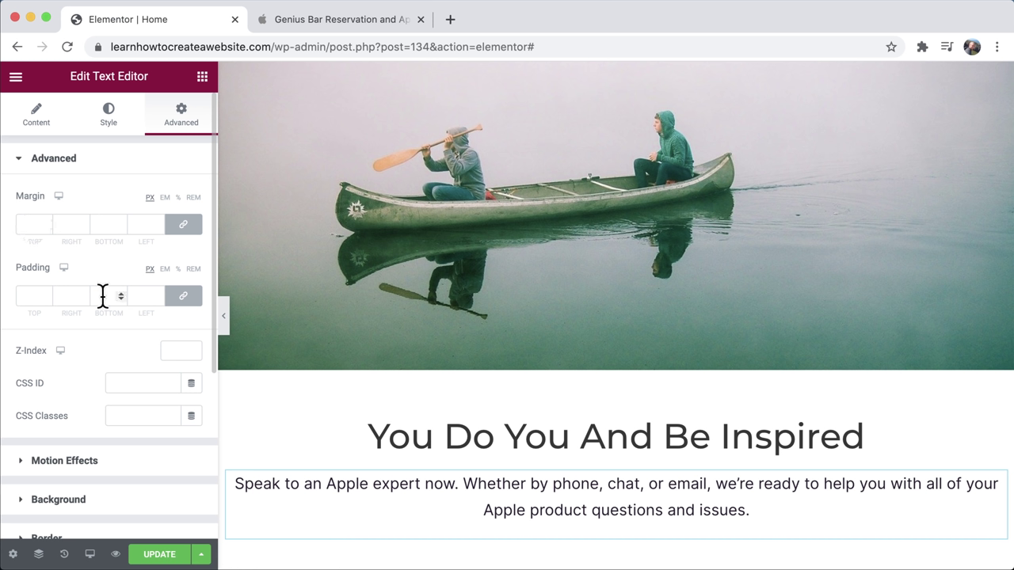
pyautogui.click(183, 225)
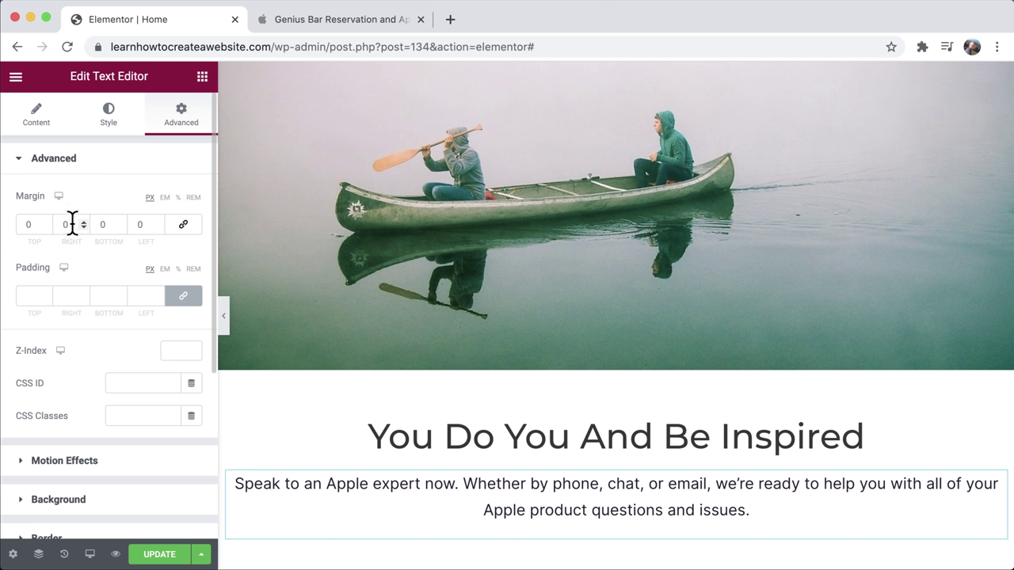
pyautogui.write('200')
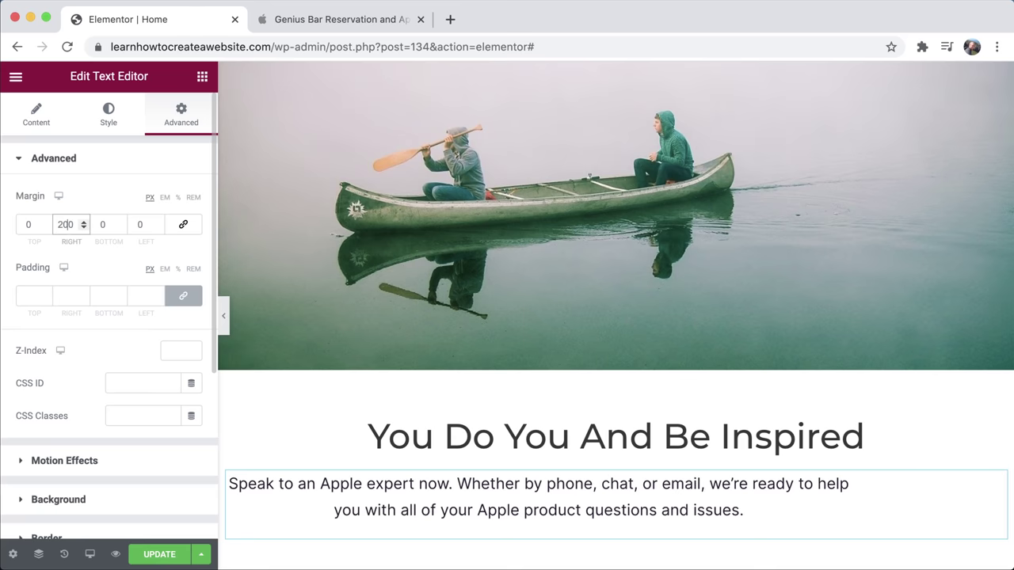
pyautogui.click(136, 224)
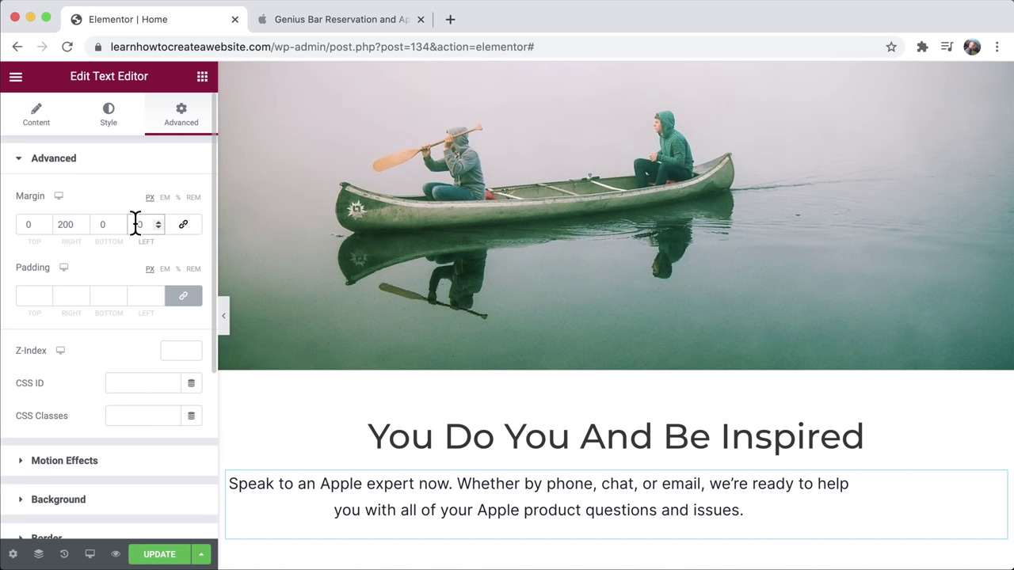
pyautogui.write('200')
# - Reduce the paragraph's right and left margins to 150 px, checking the Apple support page
pyautogui.doubleClick(66, 225)
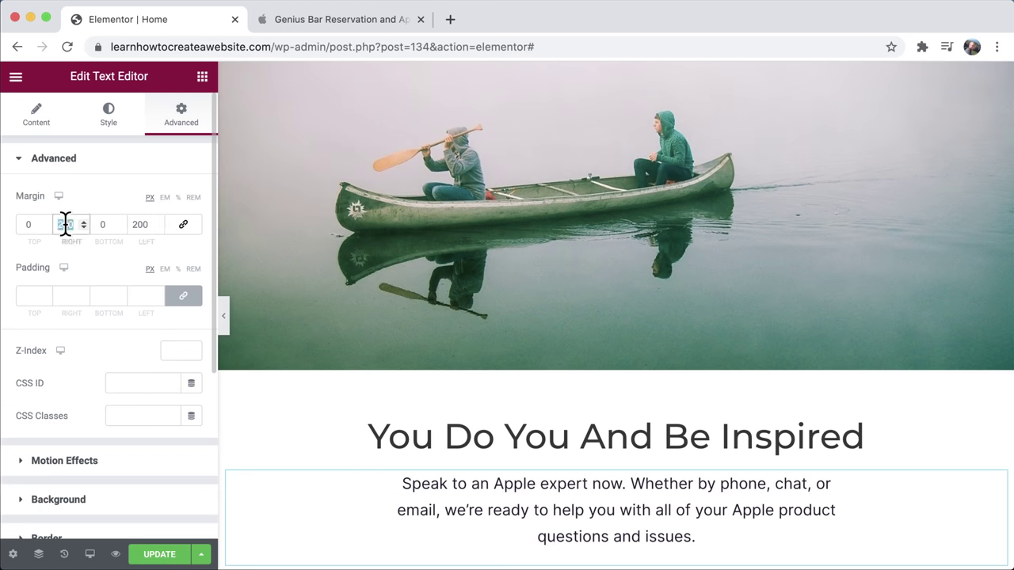
pyautogui.write('150')
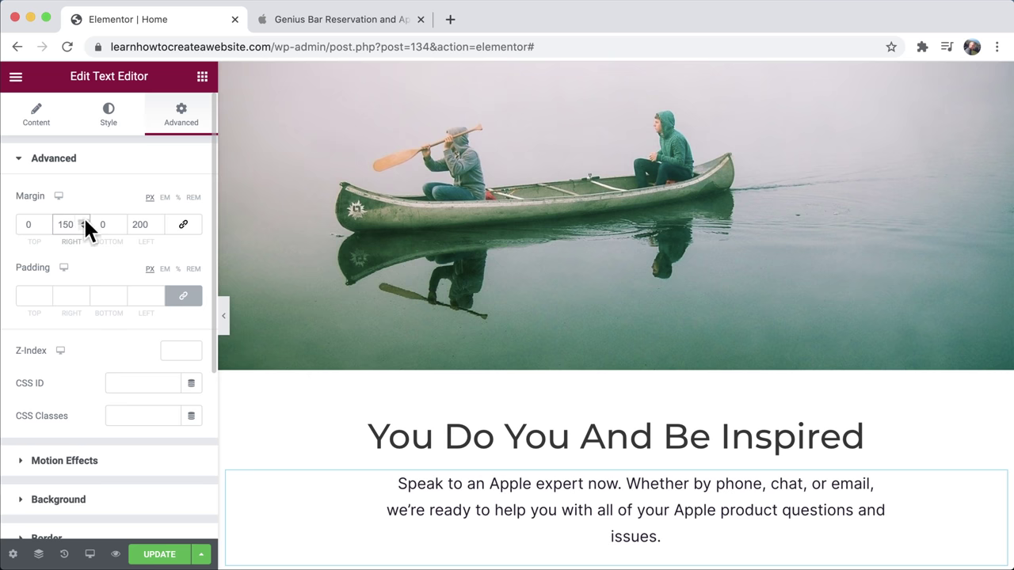
pyautogui.doubleClick(140, 224)
pyautogui.write('150')
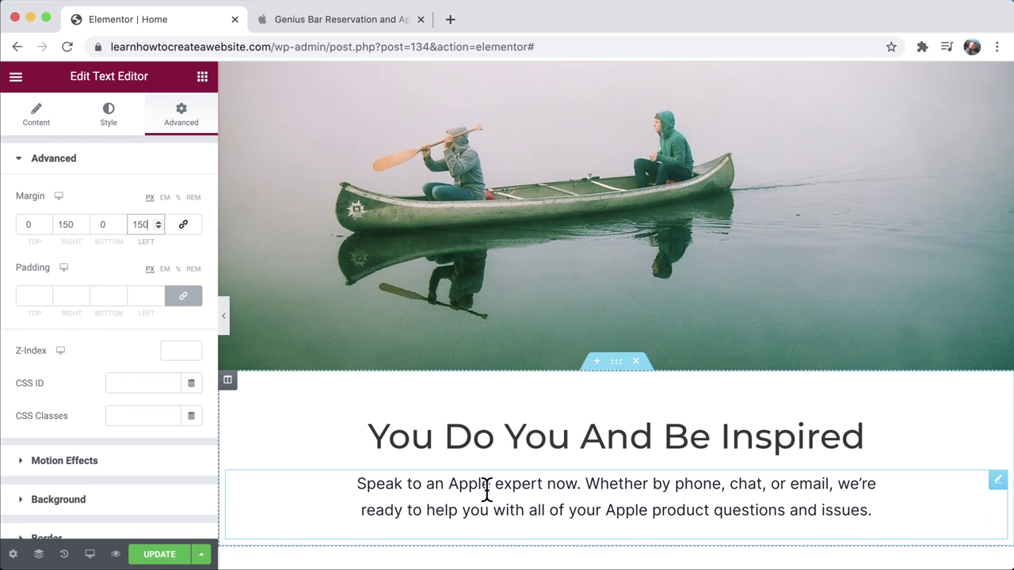
pyautogui.click(355, 19)
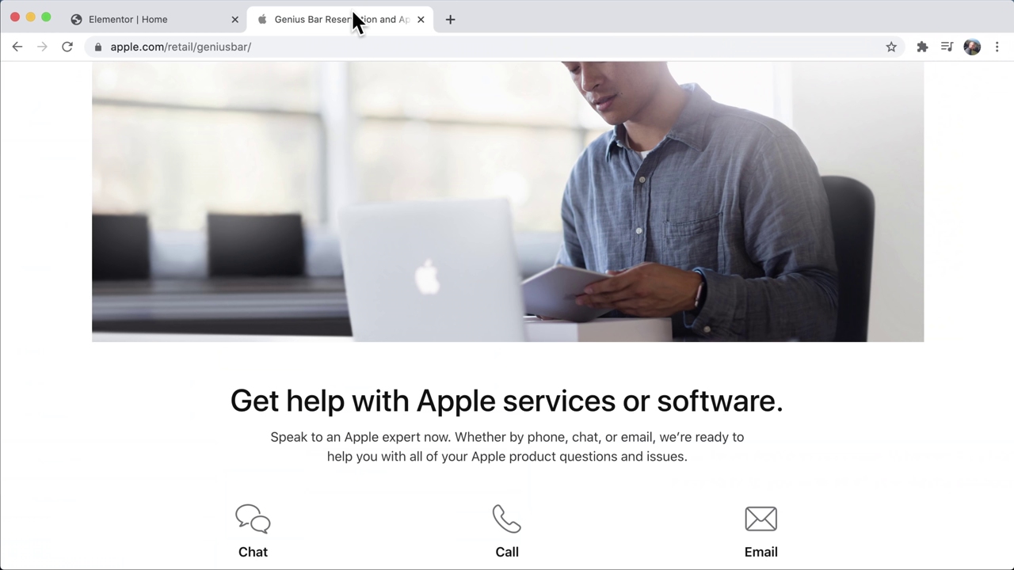
pyautogui.click(177, 23)
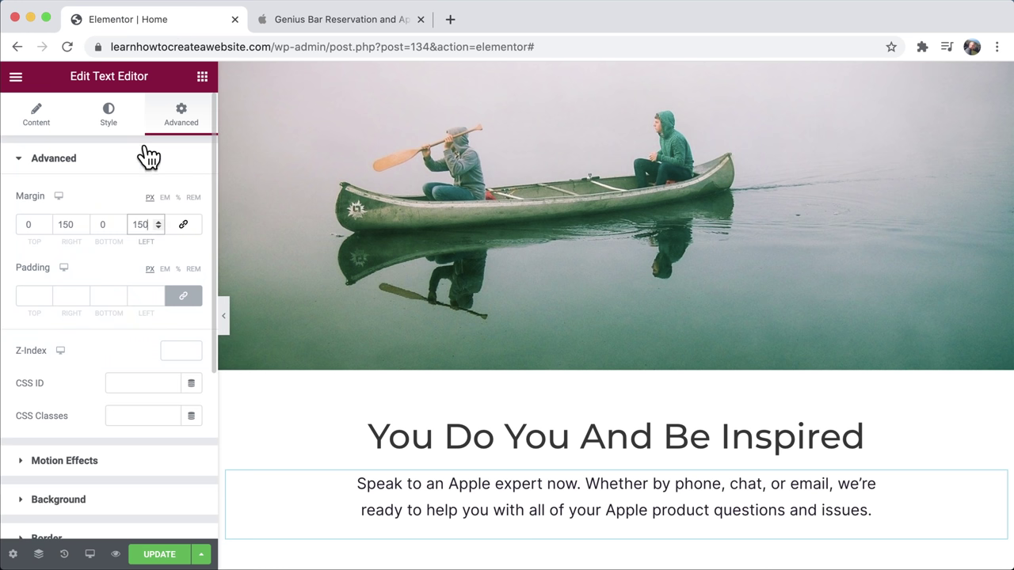
# - Set the paragraph's typography size to 17 px
pyautogui.click(107, 127)
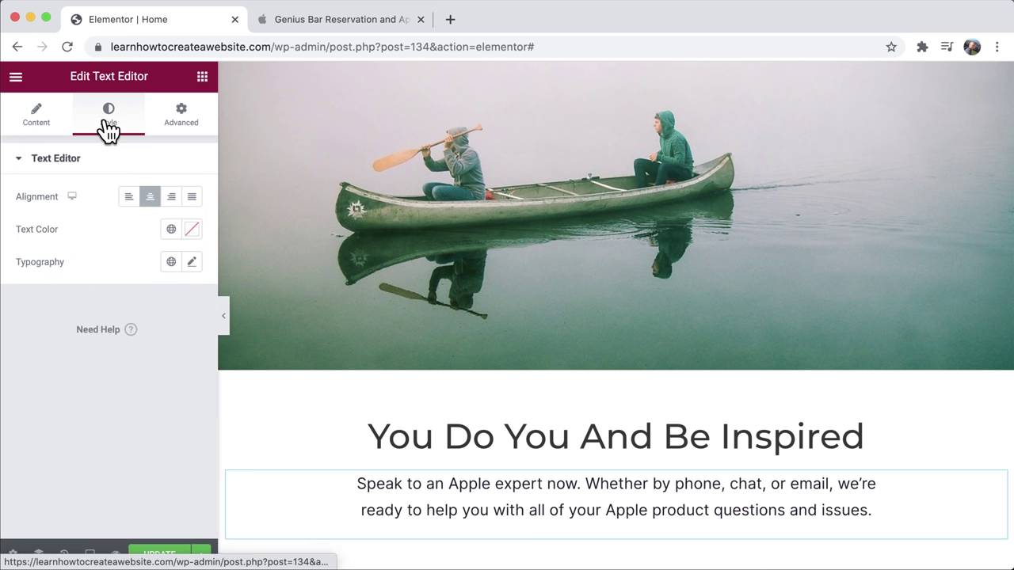
pyautogui.click(192, 263)
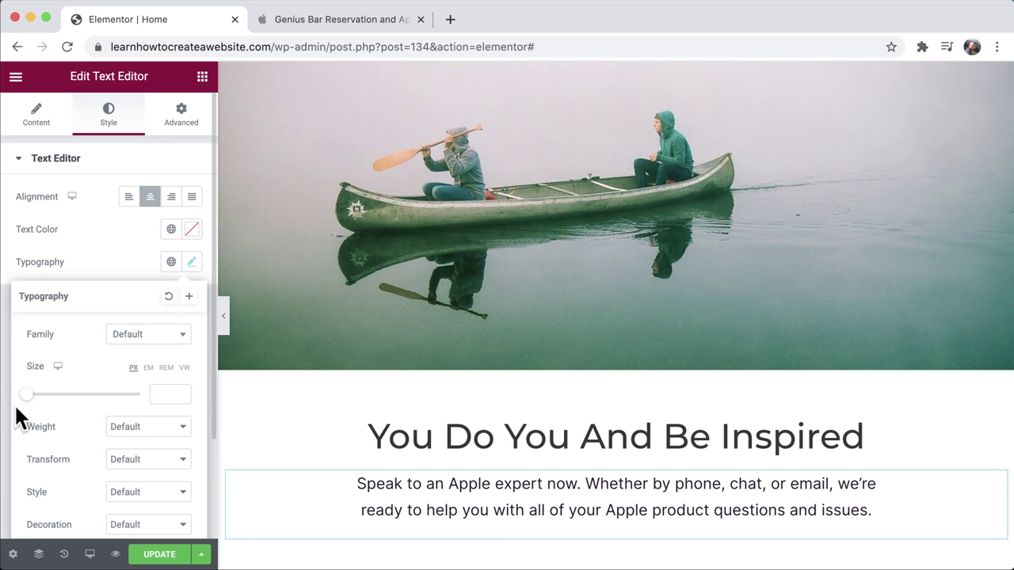
pyautogui.moveTo(27, 396); pyautogui.dragTo(36, 396)
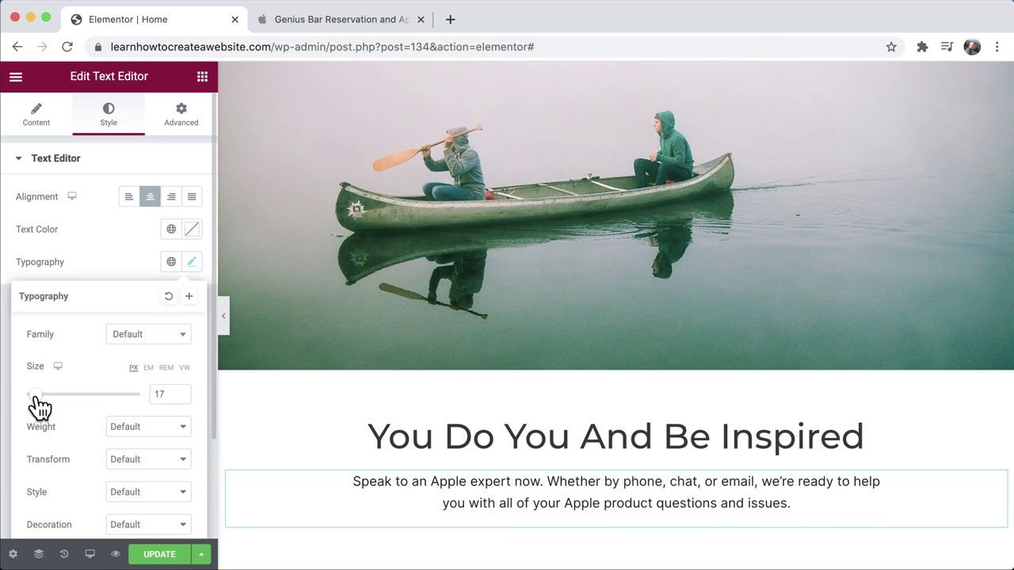
# - After reviewing the Apple support page, start a new section below the paragraph
pyautogui.click(353, 20)
pyautogui.scroll(-3, 412, 478)
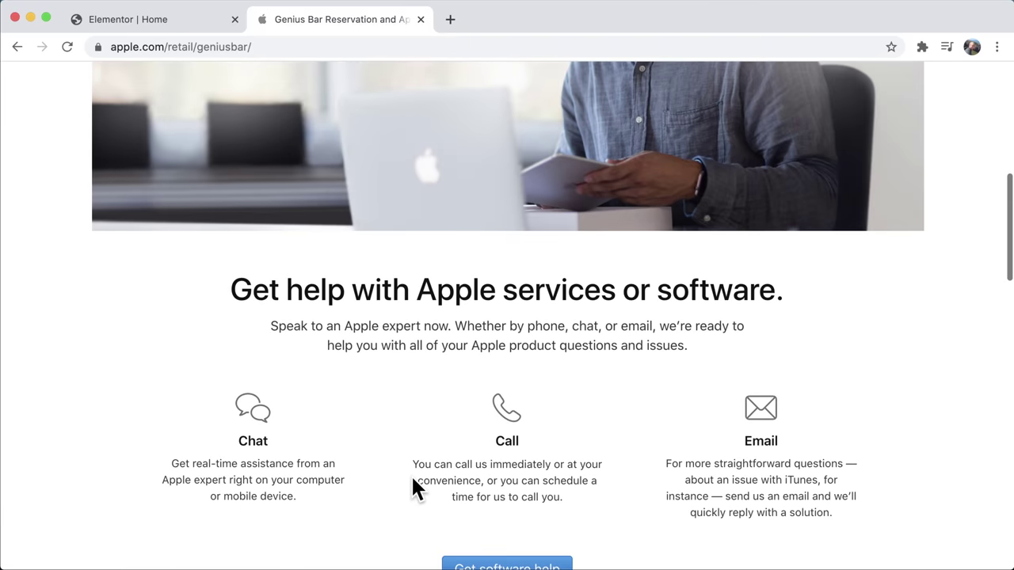
pyautogui.hotkey('ctrl', 'shift', 'Tab')
pyautogui.scroll(-1, 414, 499)
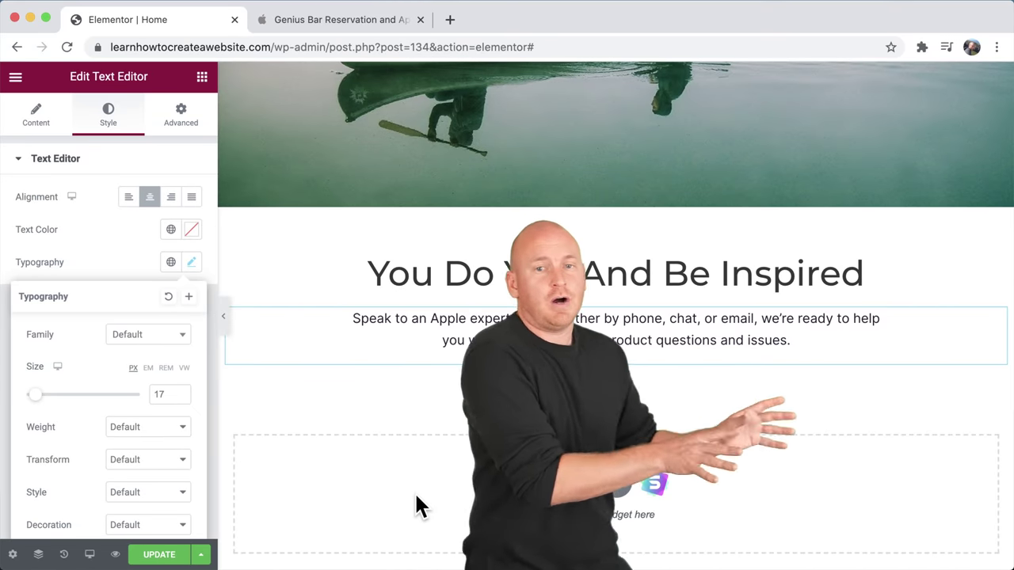
pyautogui.click(361, 20)
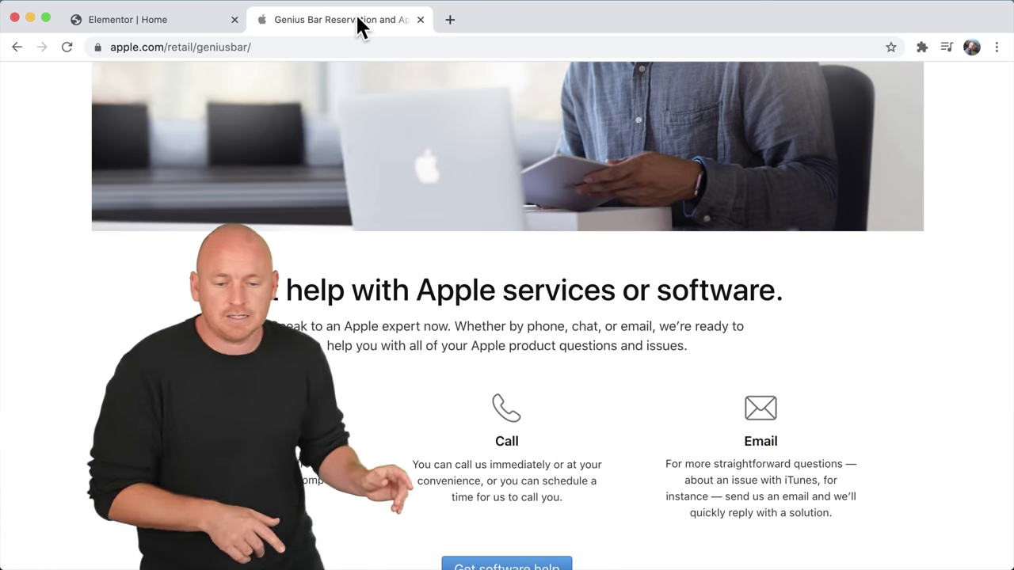
pyautogui.scroll(-1, 395, 410)
pyautogui.scroll(-1, 394, 408)
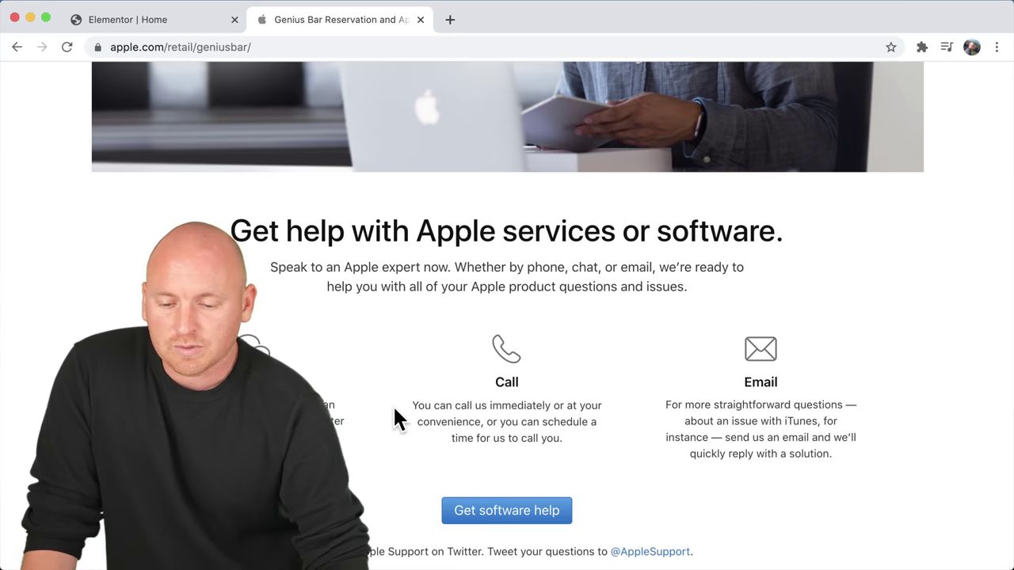
pyautogui.click(170, 21)
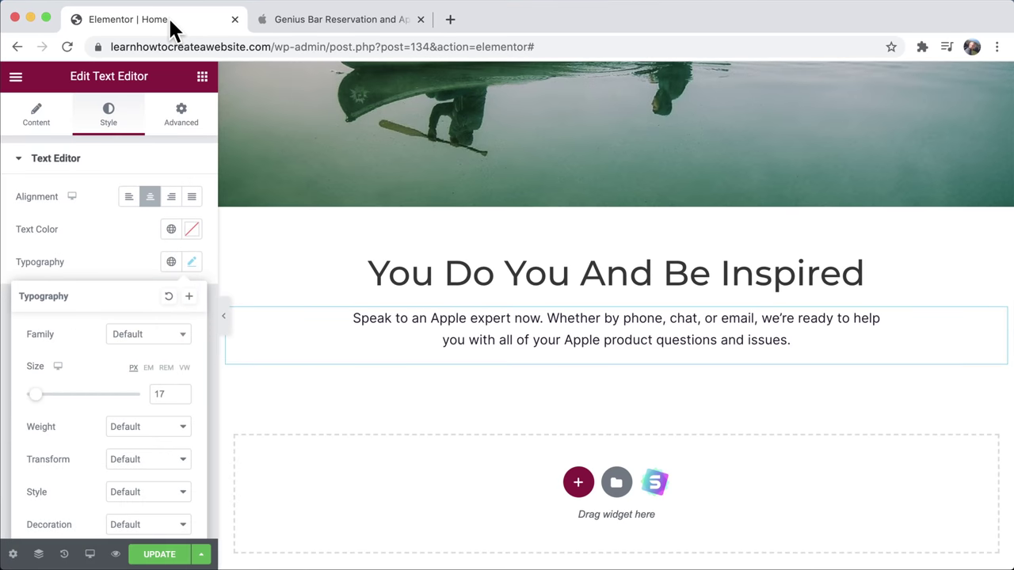
pyautogui.click(579, 483)
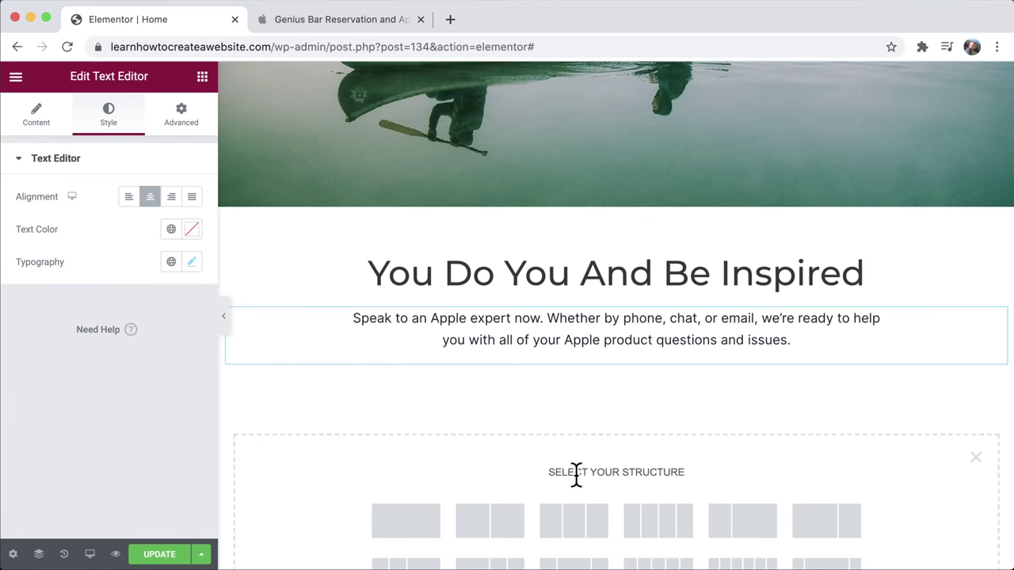
# - Make the new section three columns and place an Icon Box in the first column
pyautogui.scroll(-1, 576, 475)
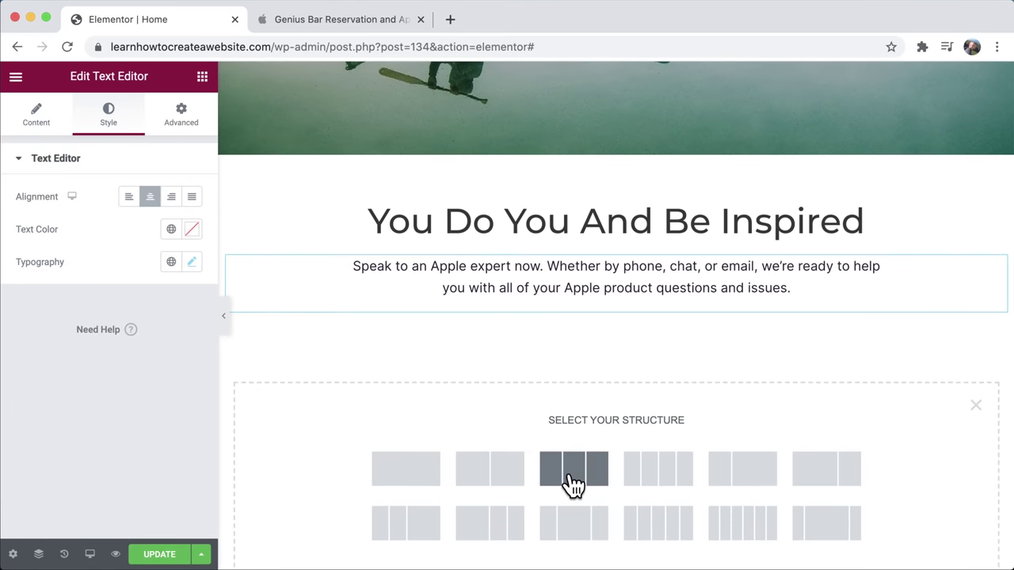
pyautogui.click(573, 469)
pyautogui.click(202, 78)
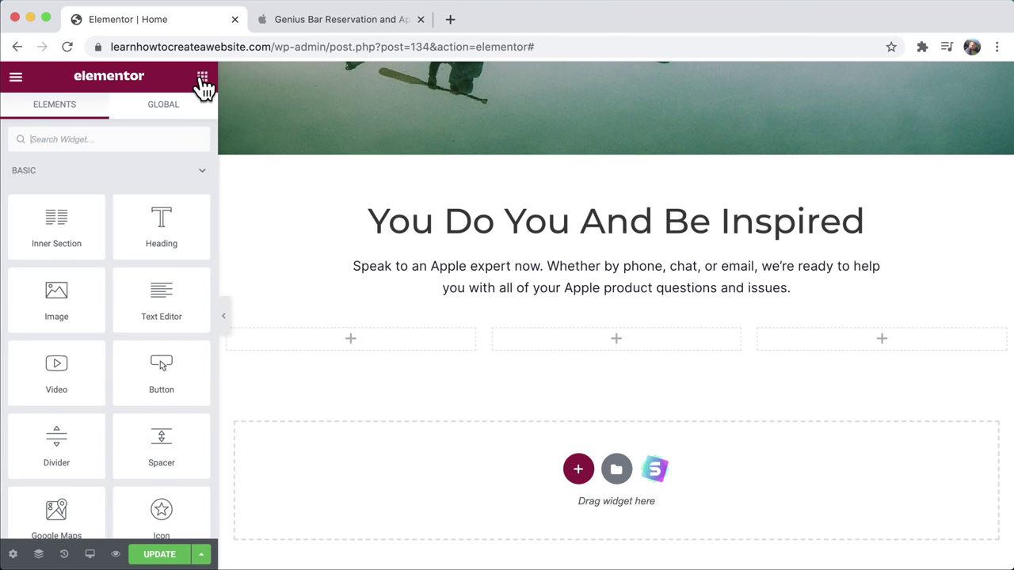
pyautogui.write('icon')
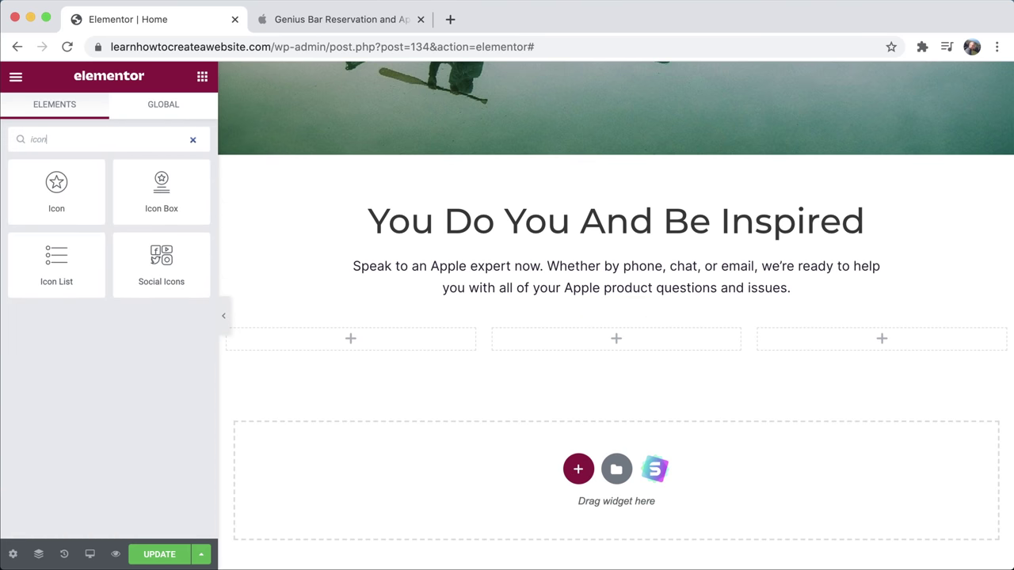
pyautogui.moveTo(155, 190); pyautogui.dragTo(369, 344)
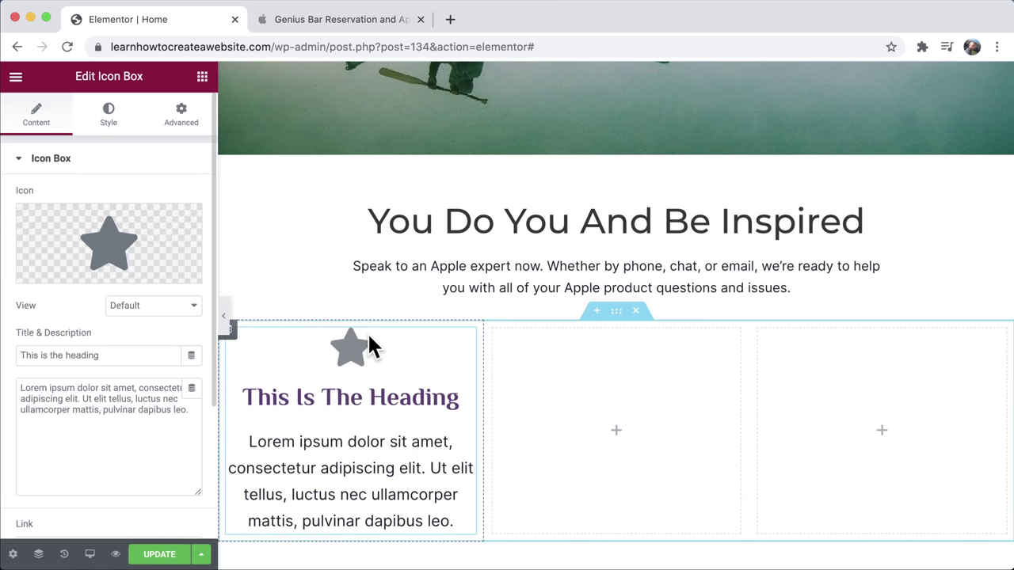
# - Replace the icon box's star with the Phone icon from the Icon Library
pyautogui.click(357, 19)
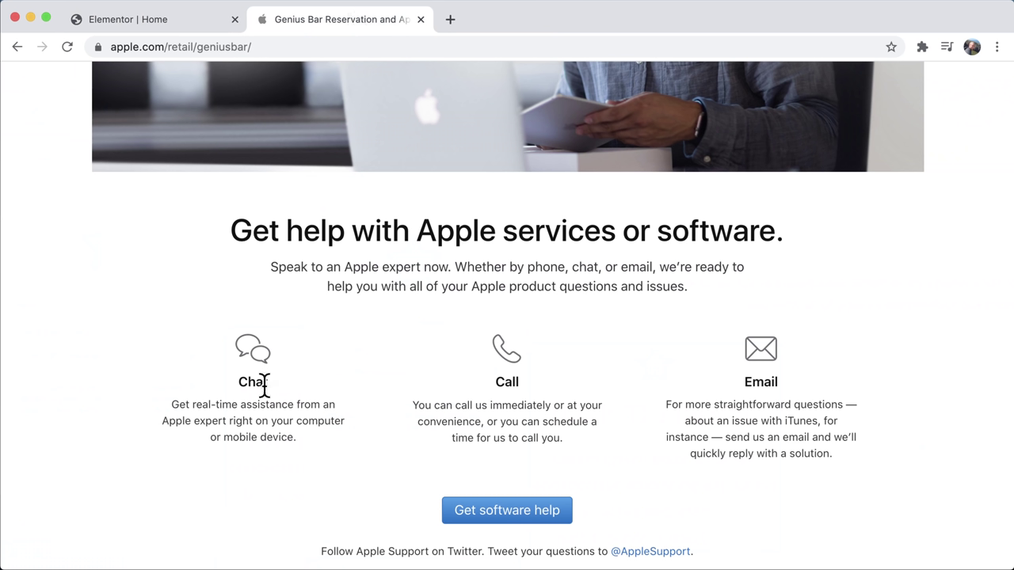
pyautogui.click(152, 24)
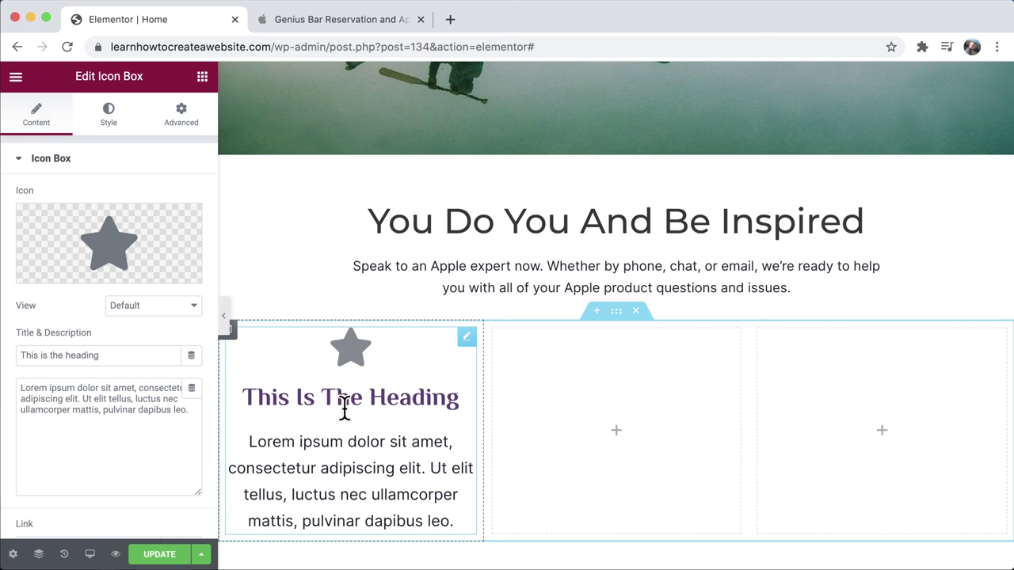
pyautogui.moveTo(119, 277)
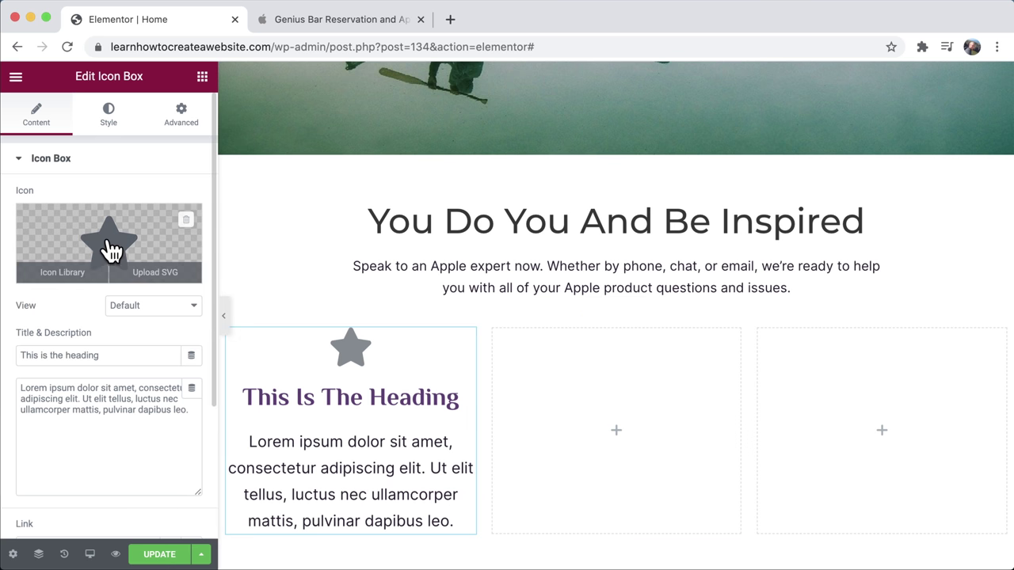
pyautogui.click(109, 246)
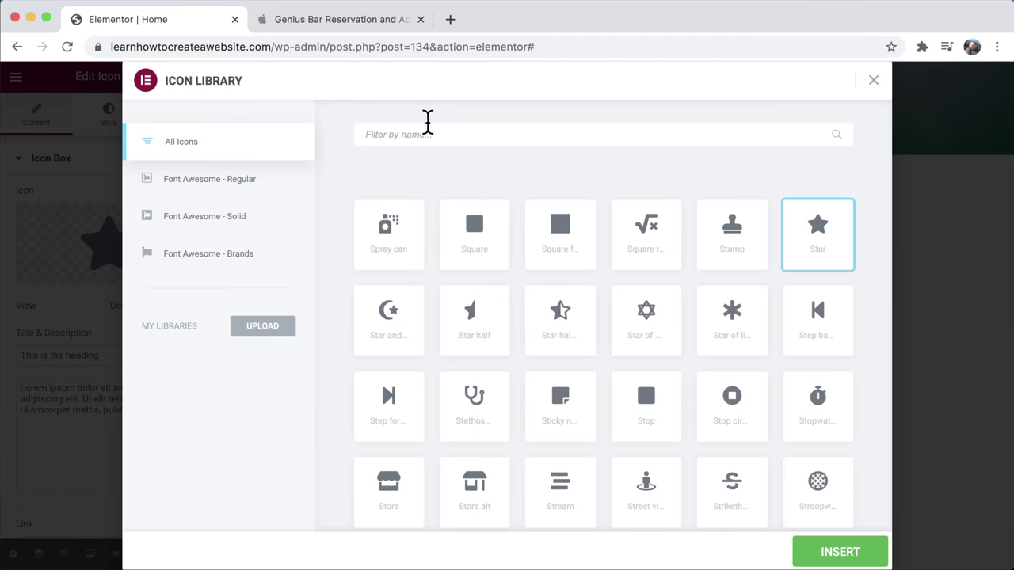
pyautogui.click(427, 127)
pyautogui.write('phone')
pyautogui.click(495, 339)
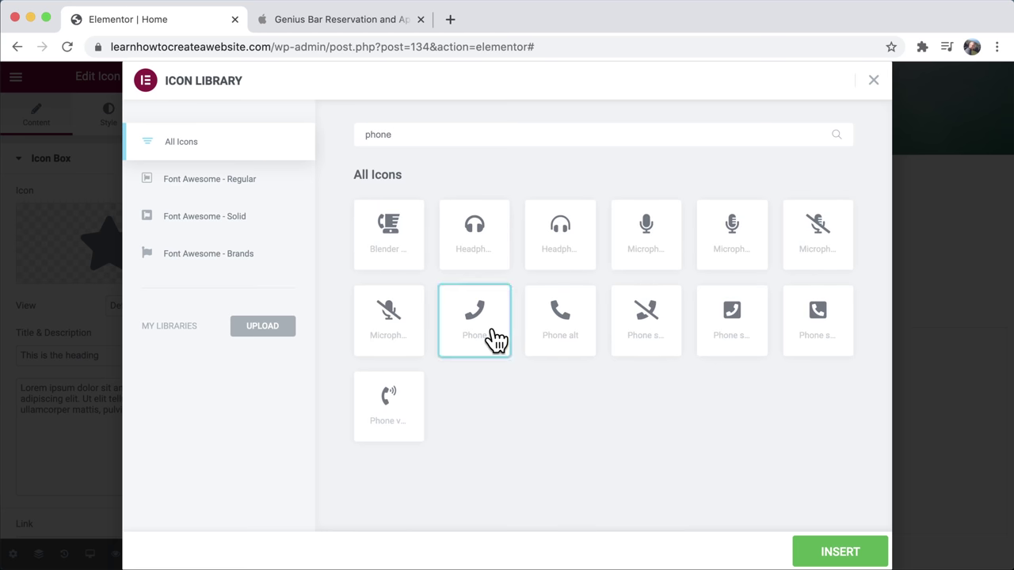
pyautogui.click(866, 551)
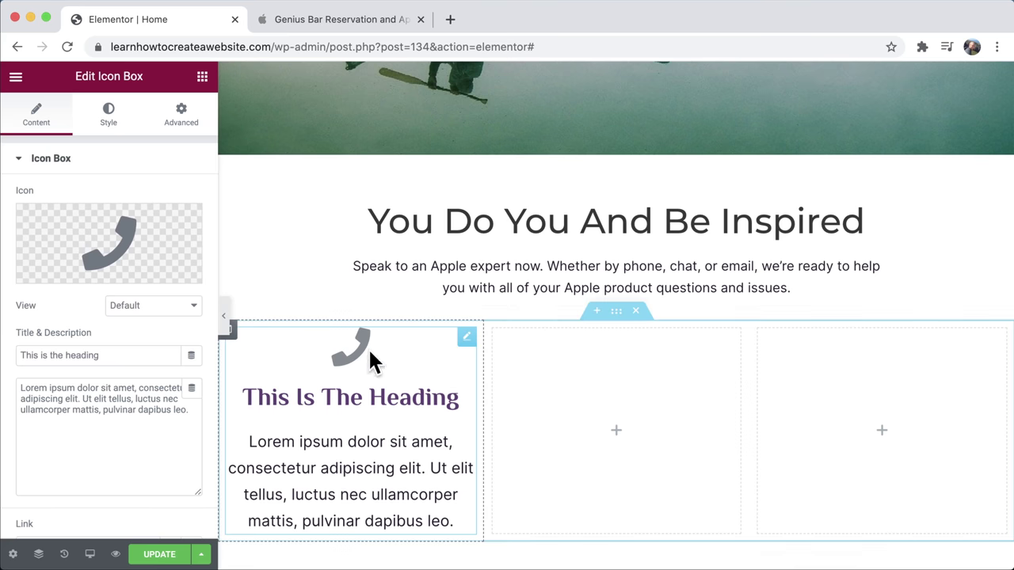
pyautogui.click(110, 127)
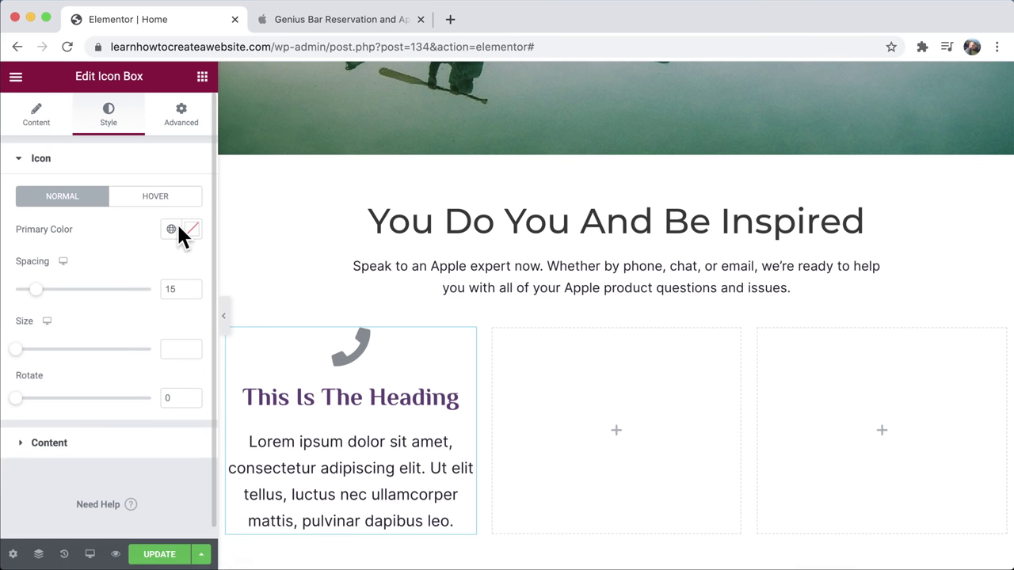
# - Retitle the icon box 'Phone Support'
pyautogui.click(37, 126)
pyautogui.doubleClick(124, 355)
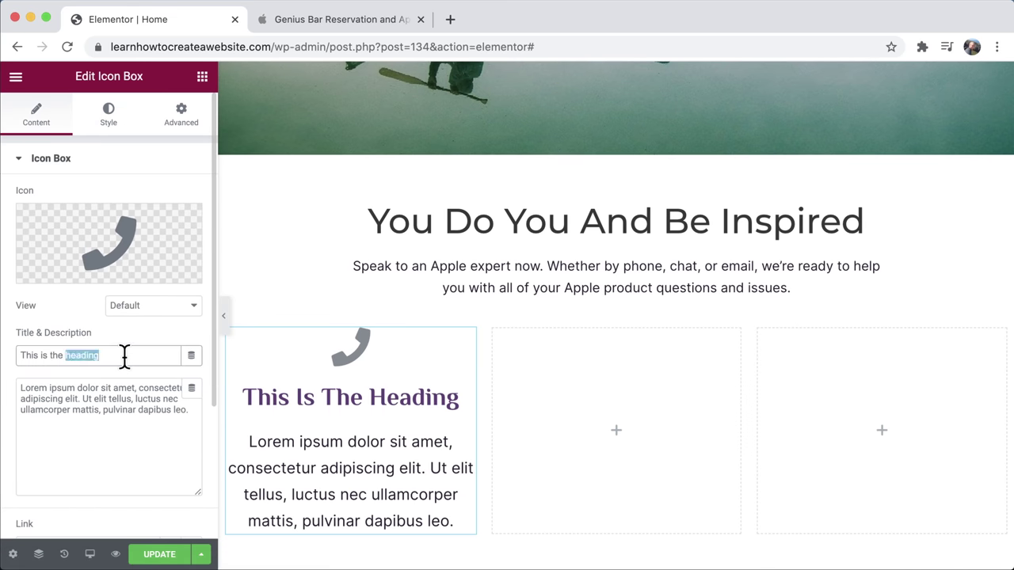
pyautogui.write('Phone Support')
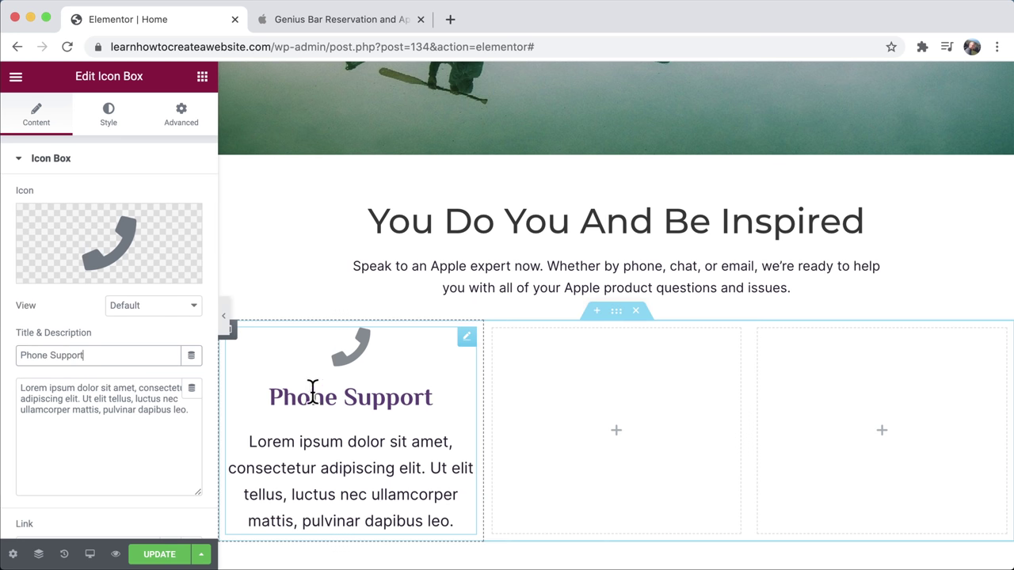
# - Duplicate the Phone Support box twice and move the copies into the middle and right columns
pyautogui.scroll(-1, 274, 426)
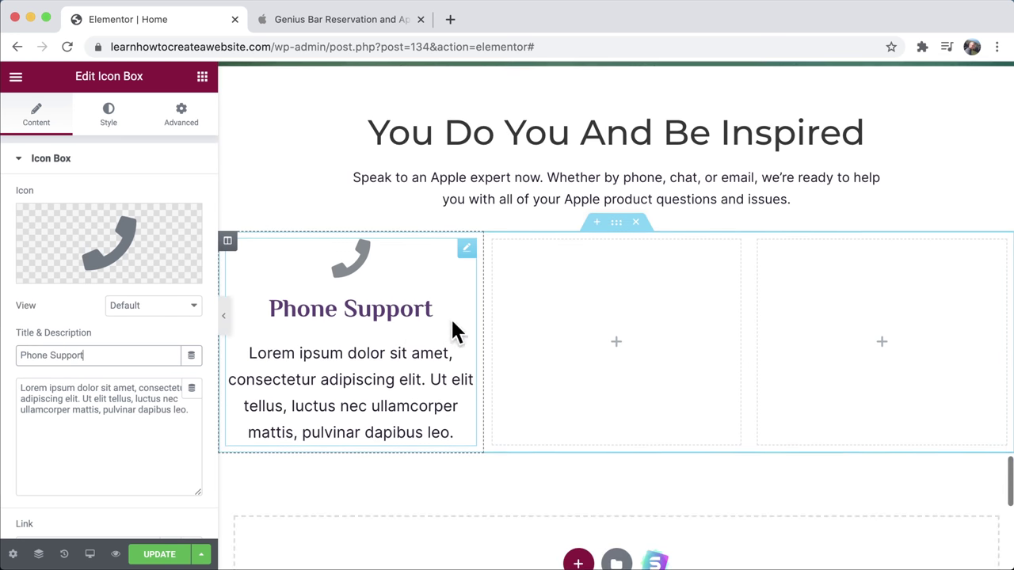
pyautogui.rightClick(467, 253)
pyautogui.click(510, 294)
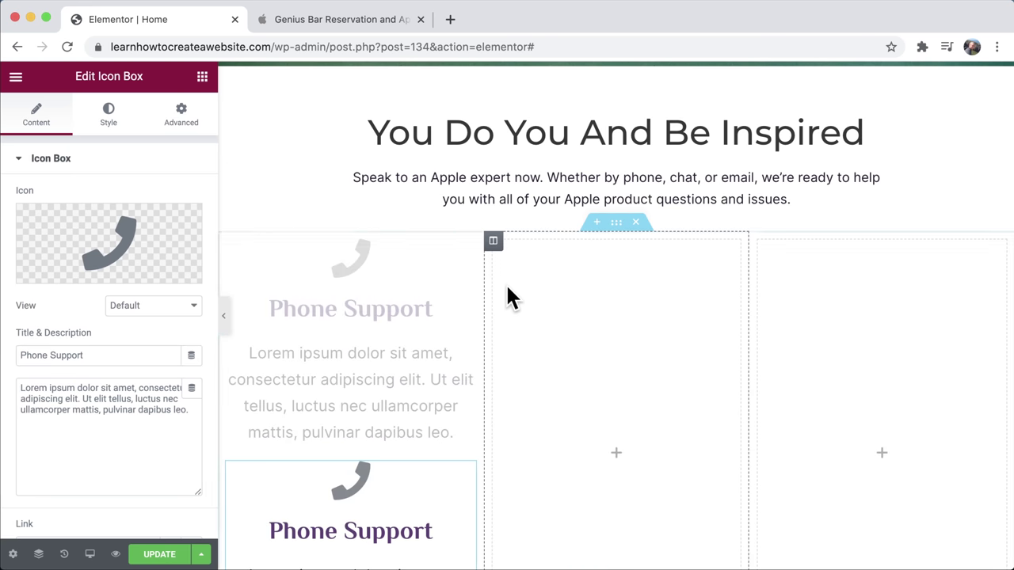
pyautogui.scroll(-5, 418, 403)
pyautogui.rightClick(467, 253)
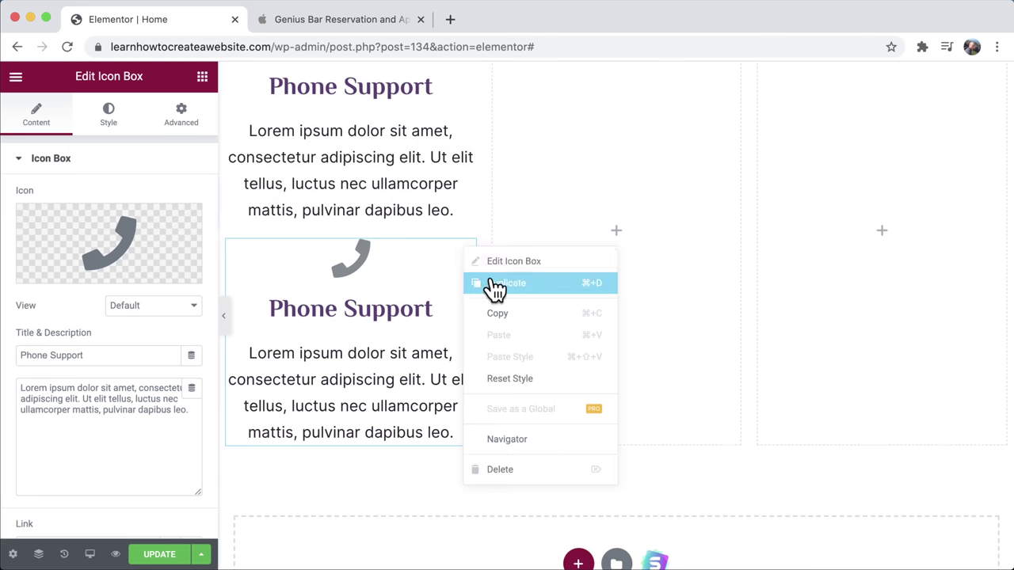
pyautogui.click(495, 283)
pyautogui.moveTo(469, 256); pyautogui.dragTo(626, 208)
pyautogui.moveTo(471, 260); pyautogui.dragTo(848, 183)
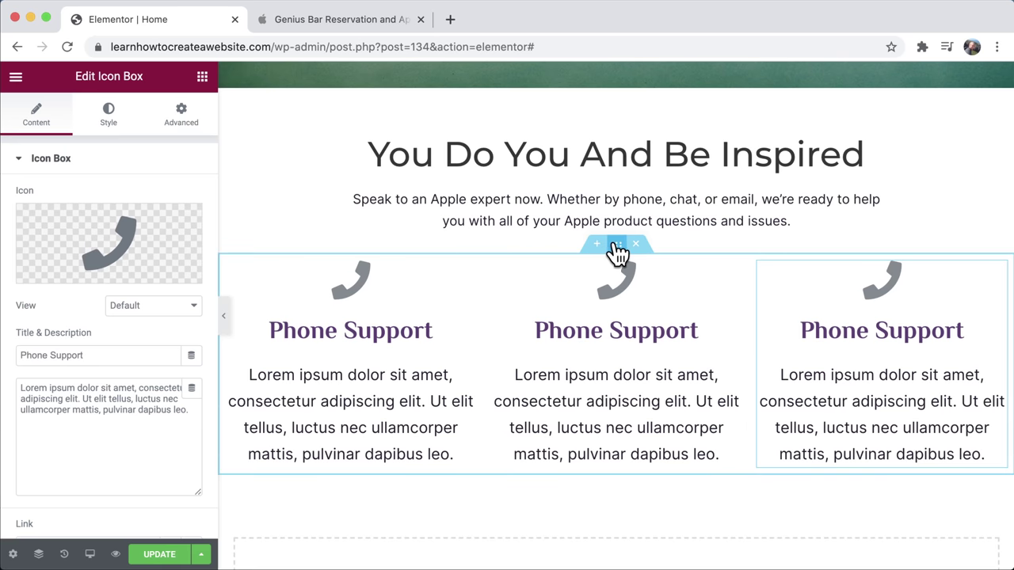
pyautogui.click(616, 246)
# - Unlink the section's margins and try top margins of 100 px, then 80 px
pyautogui.click(184, 127)
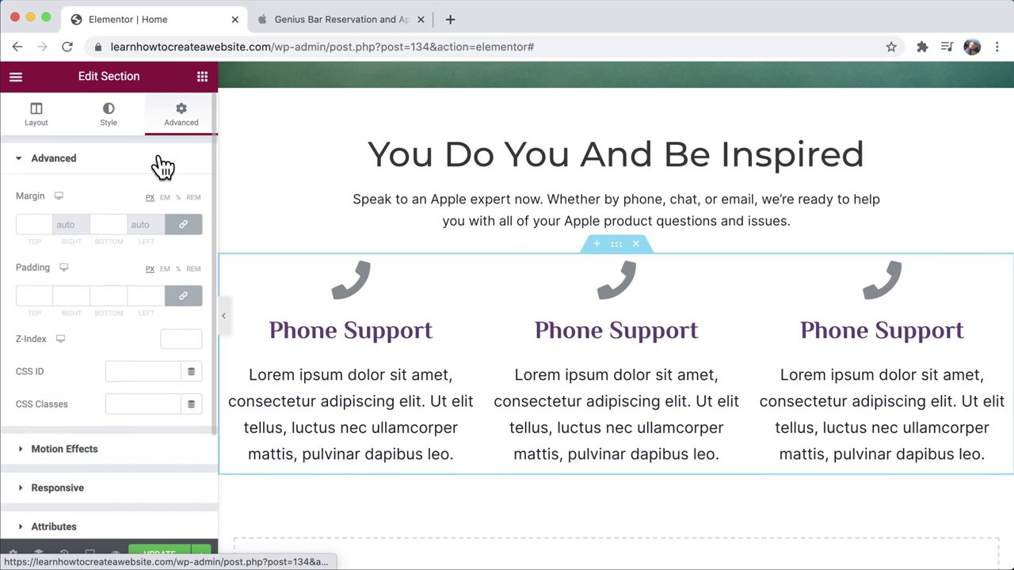
pyautogui.click(188, 231)
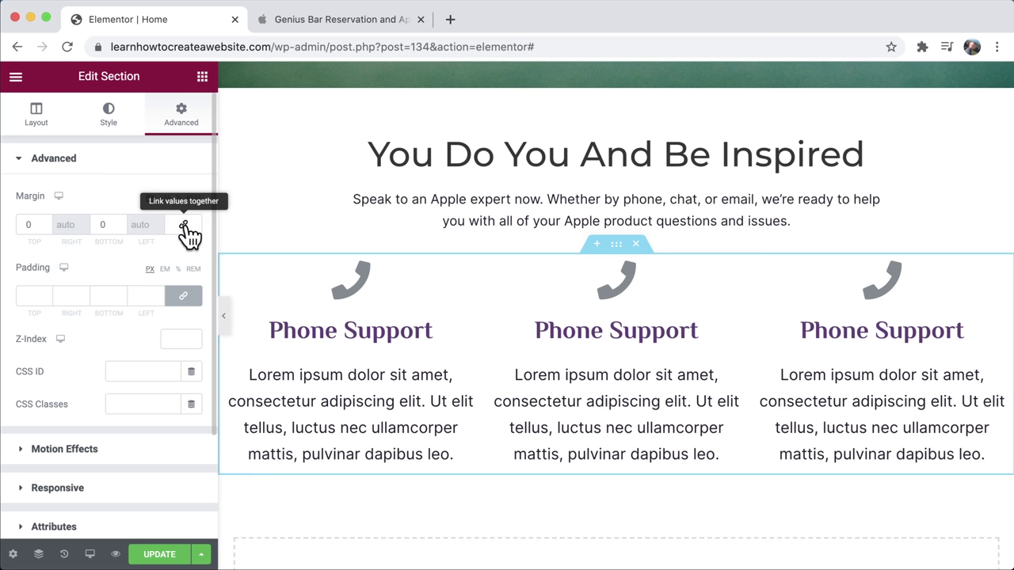
pyautogui.click(27, 224)
pyautogui.write('50')
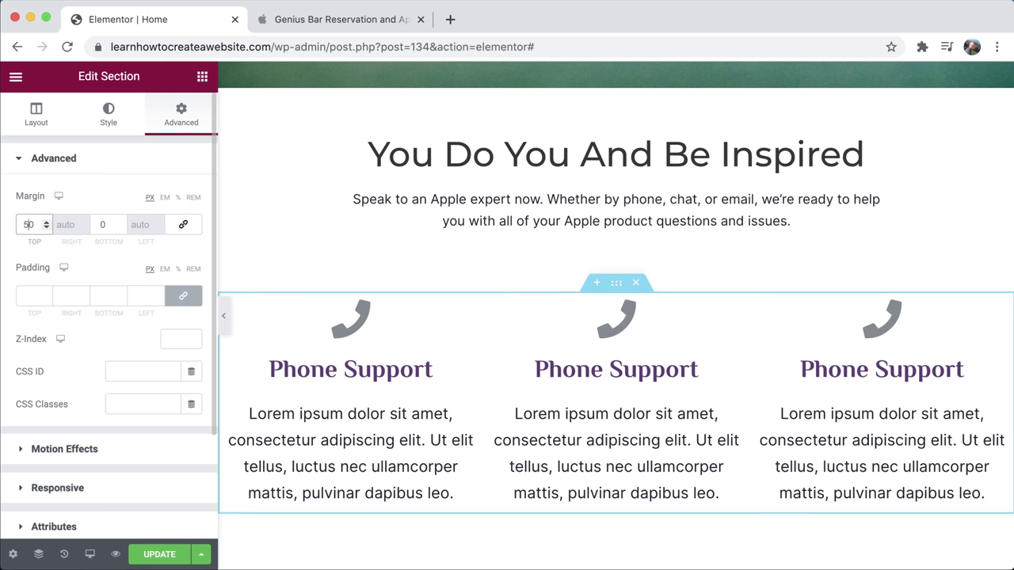
pyautogui.doubleClick(27, 225)
pyautogui.write('100')
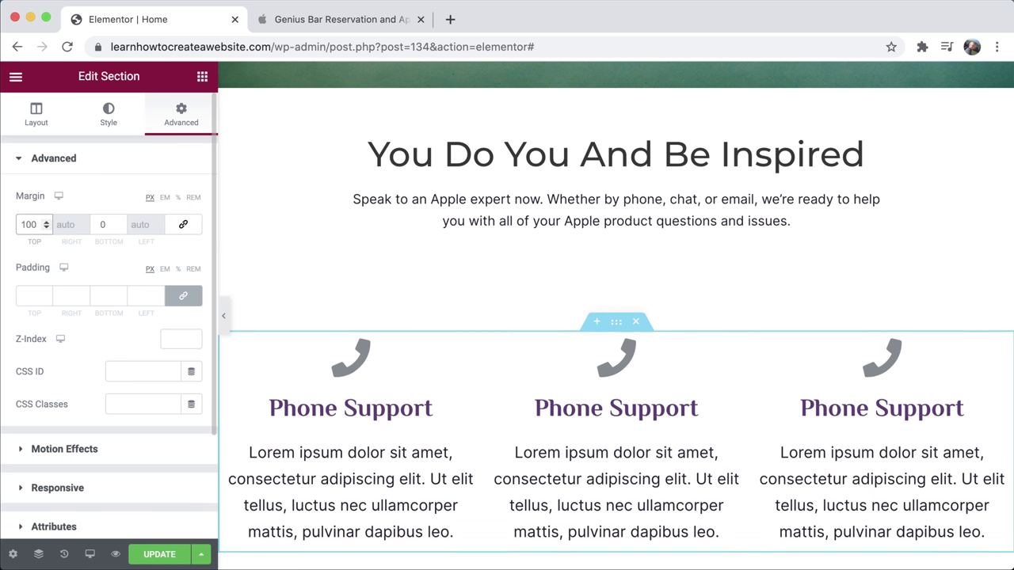
pyautogui.press('BackSpace')
pyautogui.press('BackSpace')
pyautogui.press('BackSpace')
pyautogui.write('80')
# - Lower the section's top margin to 50 px after comparing with the Apple support page
pyautogui.scroll(-3, 712, 328)
pyautogui.scroll(3, 712, 328)
pyautogui.click(369, 22)
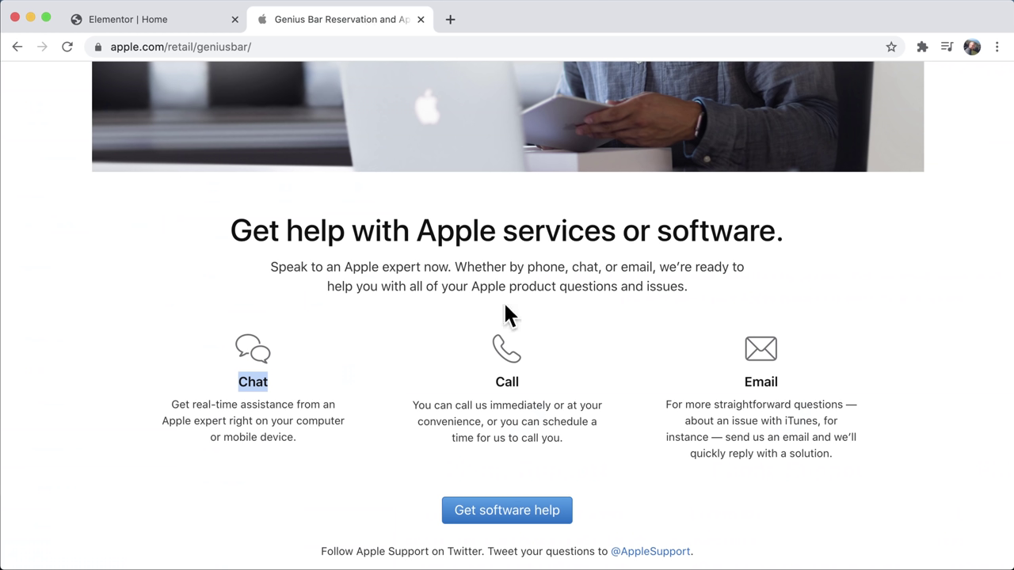
pyautogui.click(168, 23)
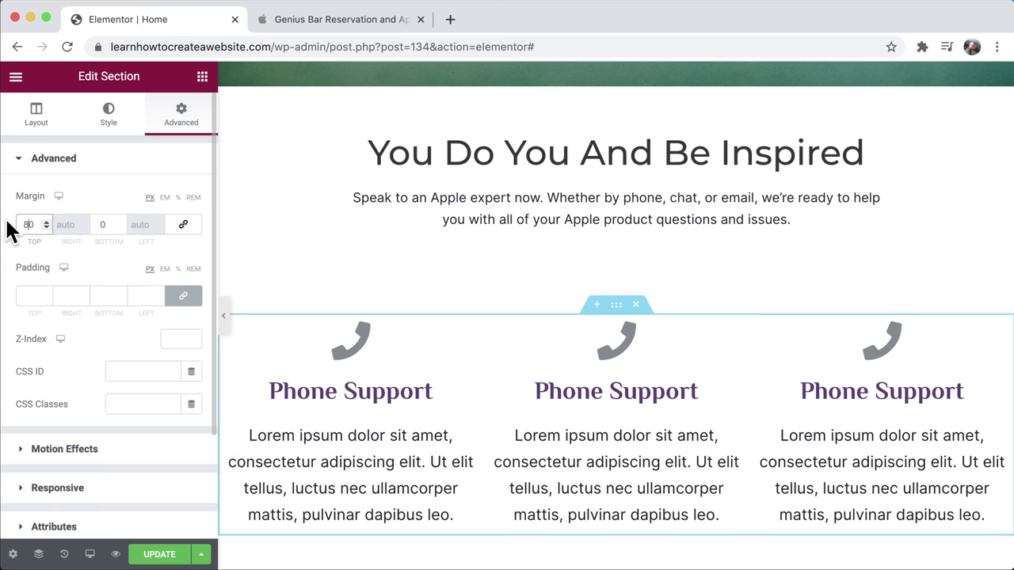
pyautogui.press('BackSpace')
pyautogui.write('5')
pyautogui.click(324, 29)
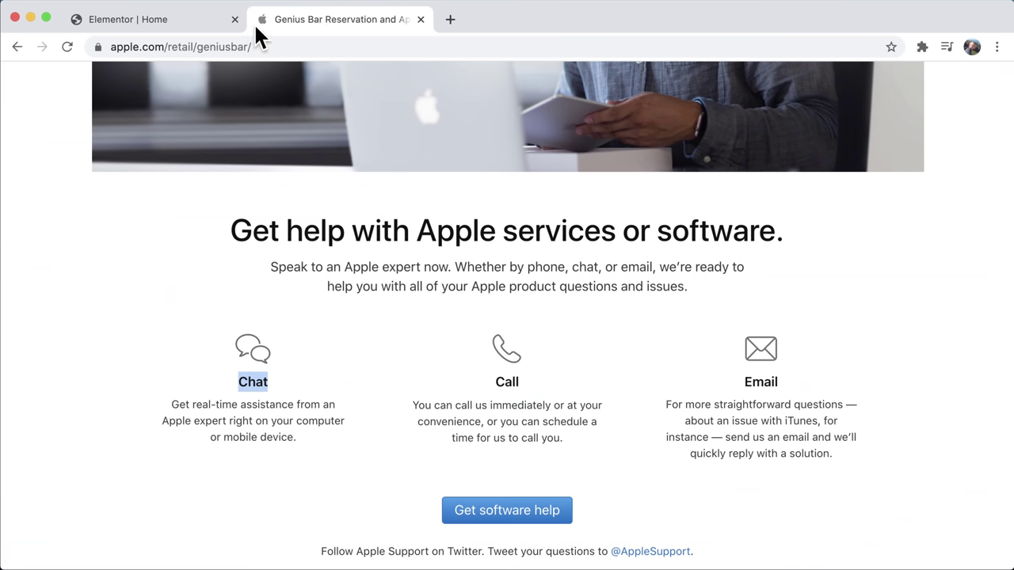
pyautogui.click(135, 22)
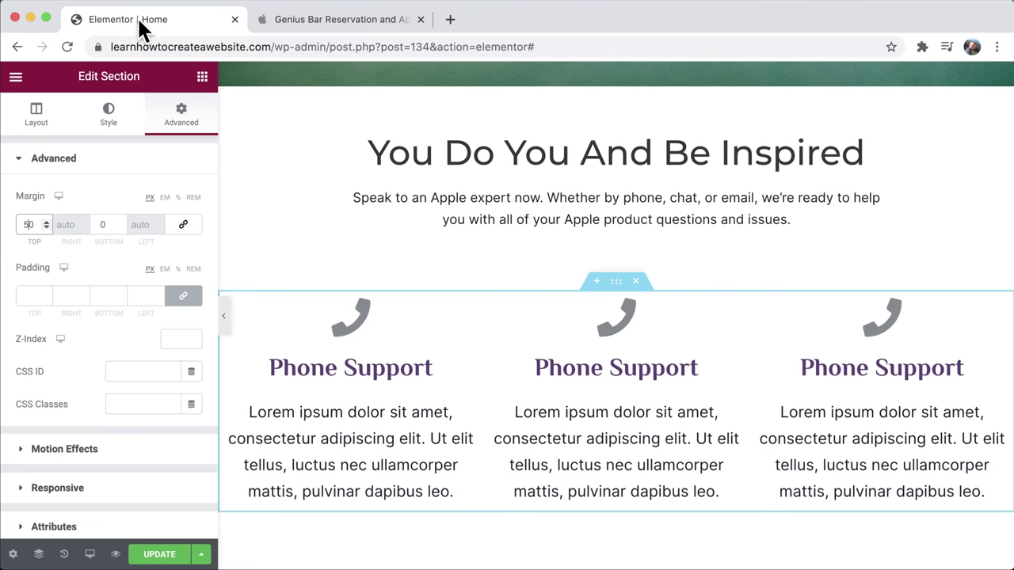
pyautogui.click(617, 320)
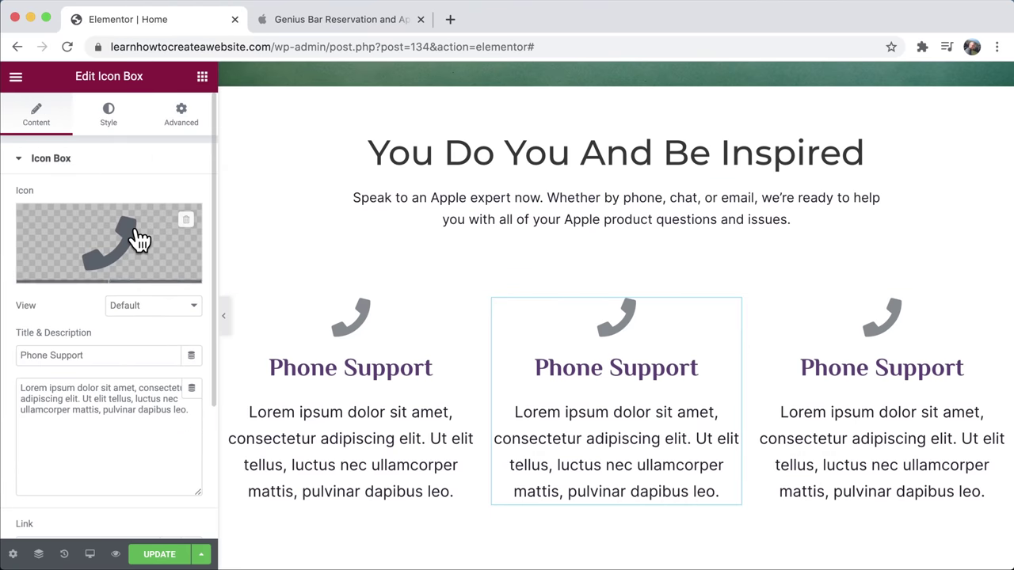
# - Give the middle icon box the Messenger icon
pyautogui.click(135, 238)
pyautogui.click(370, 134)
pyautogui.write('mess')
pyautogui.click(389, 232)
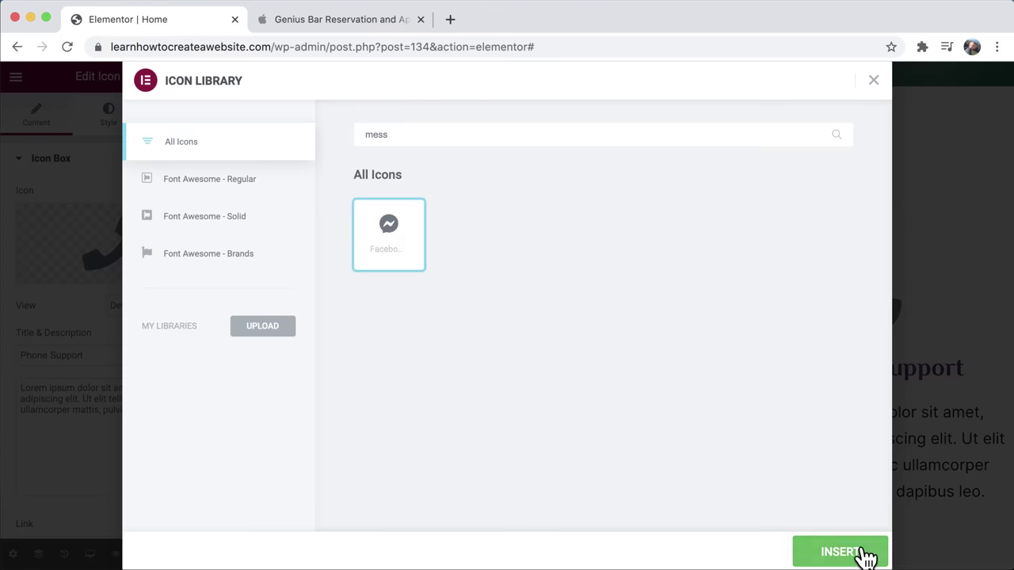
pyautogui.click(855, 553)
# - Give the right icon box the mail icon
pyautogui.click(885, 337)
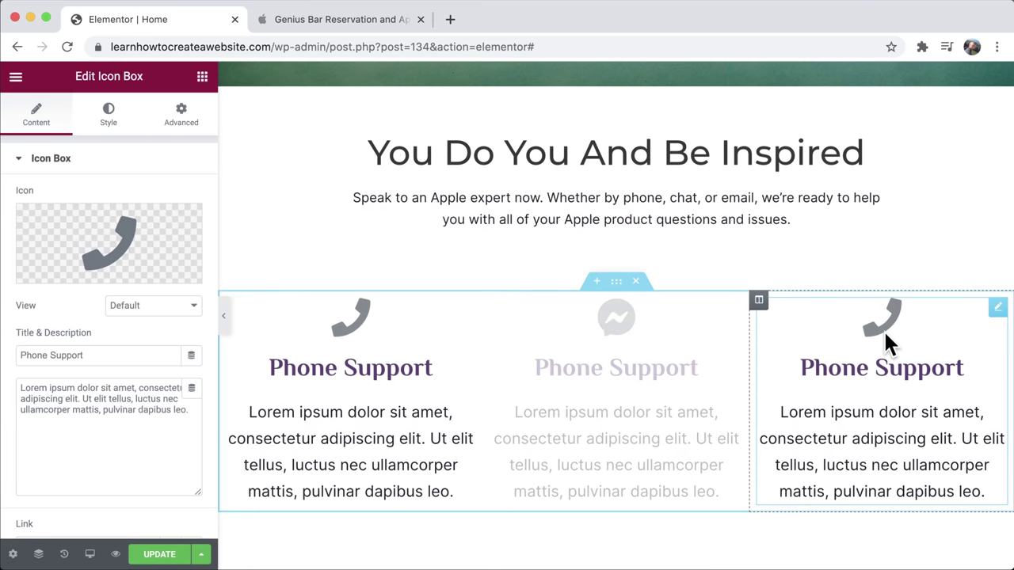
pyautogui.click(111, 245)
pyautogui.click(371, 134)
pyautogui.write('mail')
pyautogui.click(389, 234)
pyautogui.click(847, 553)
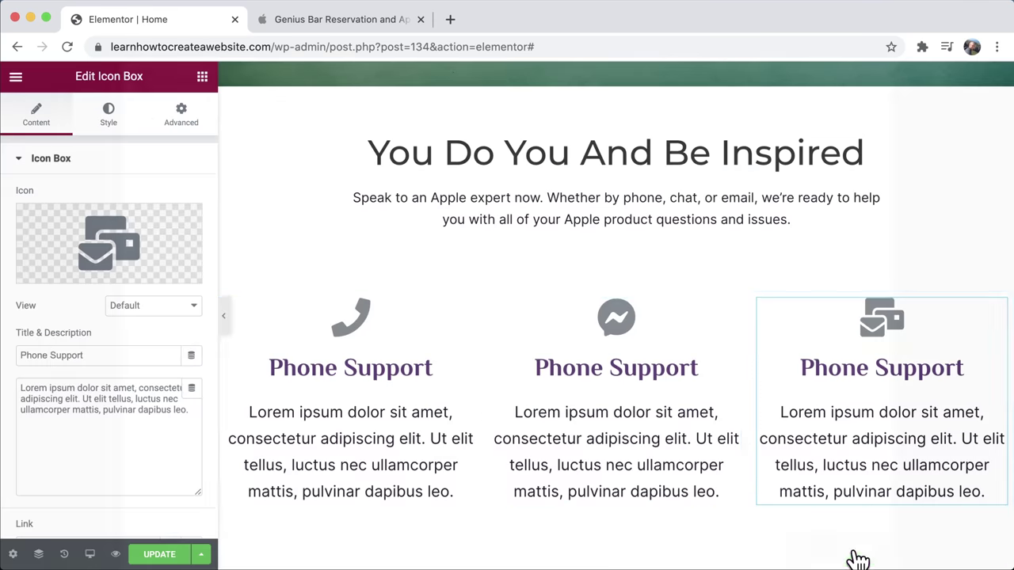
# - Retitle the middle and right boxes 'Chat' and 'Email'
pyautogui.click(632, 377)
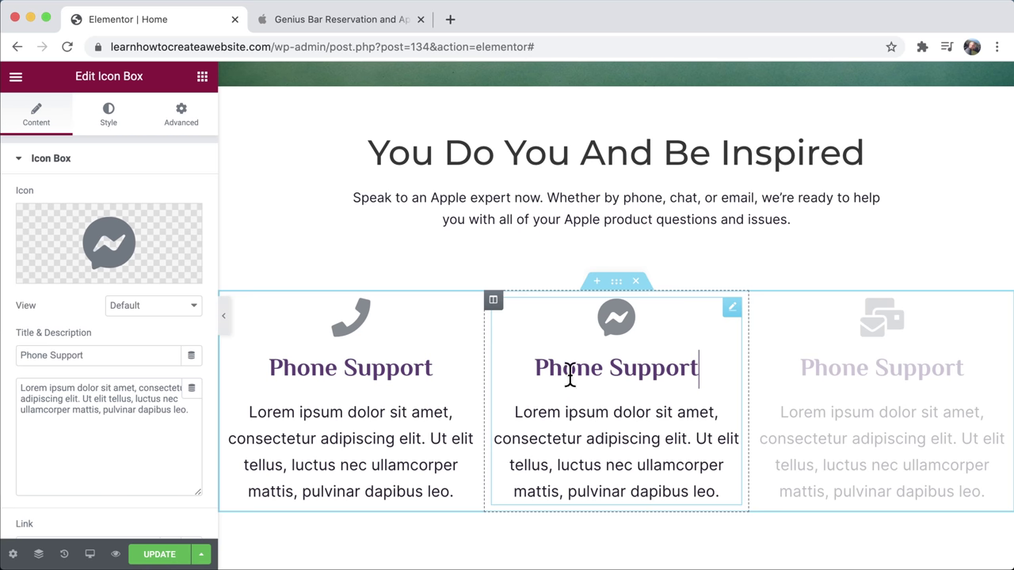
pyautogui.tripleClick(112, 357)
pyautogui.write('Chat')
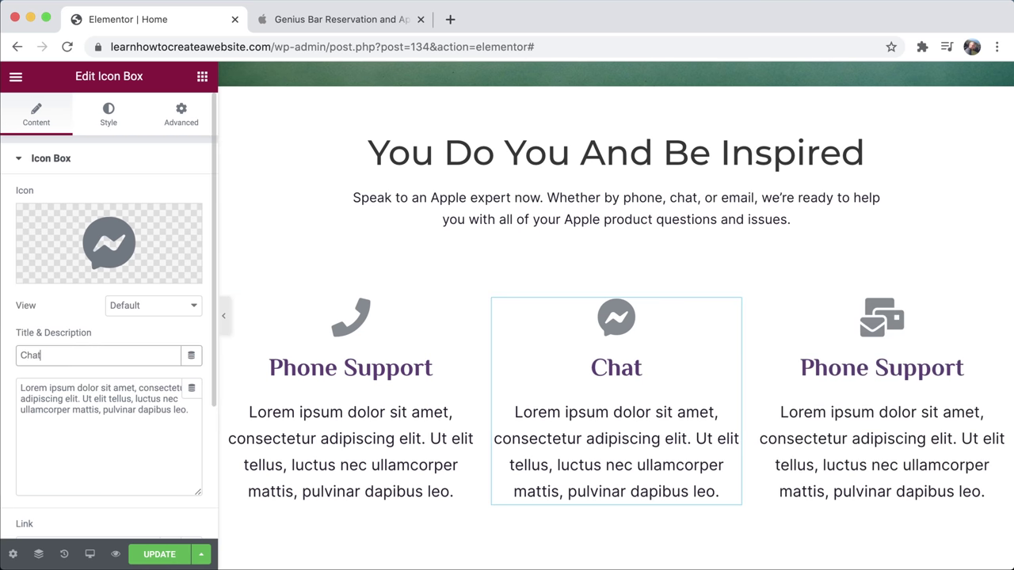
pyautogui.click(847, 354)
pyautogui.tripleClick(112, 357)
pyautogui.write('Email')
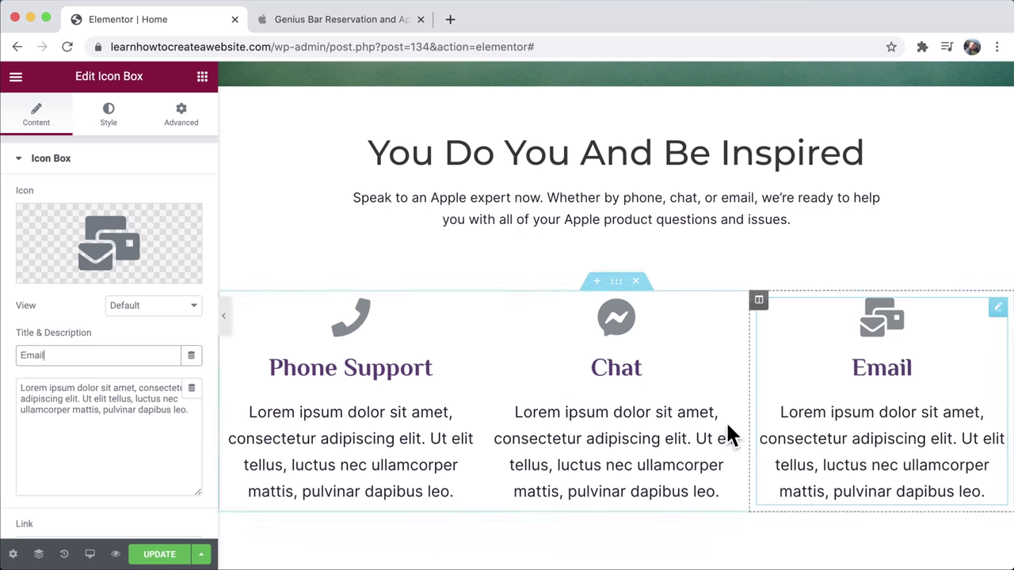
# - Style the Phone Support title with a font searched as 'mon' and a black colour
pyautogui.click(350, 26)
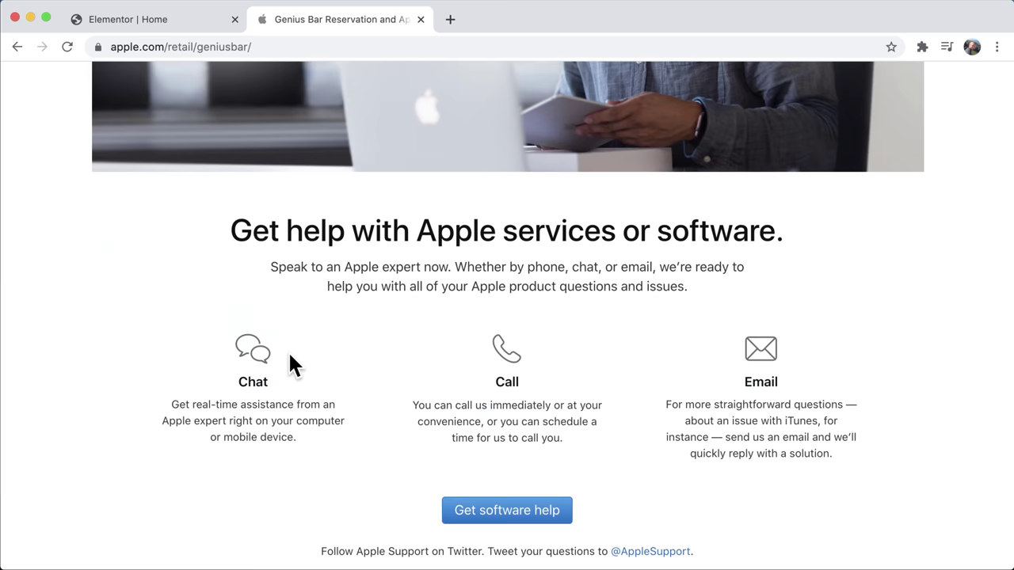
pyautogui.click(162, 24)
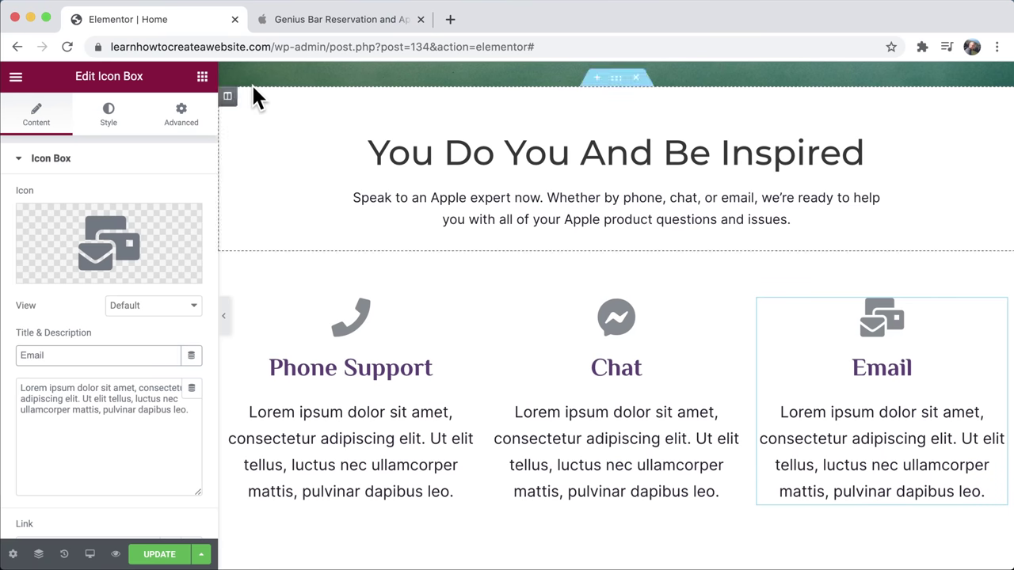
pyautogui.click(382, 380)
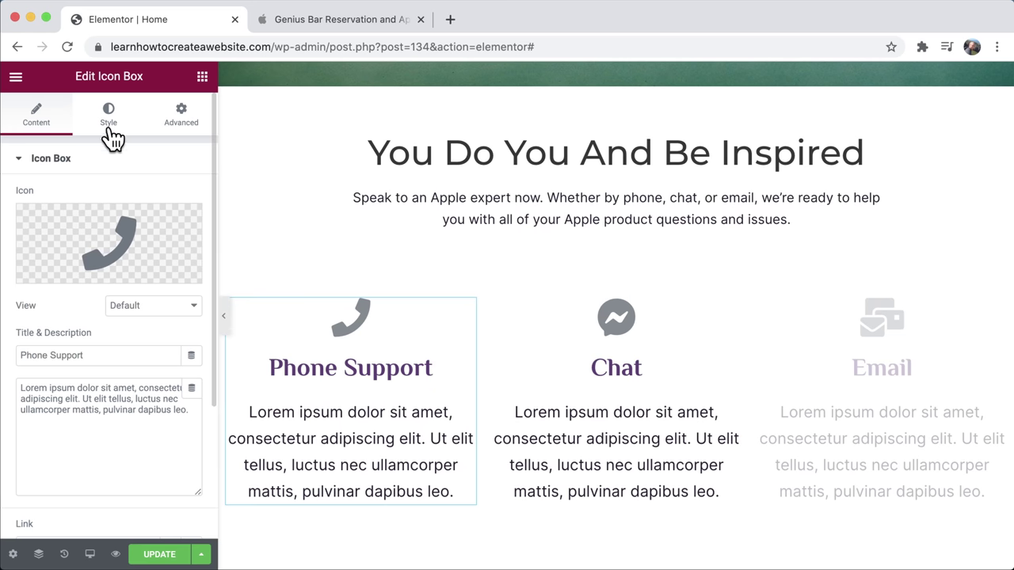
pyautogui.click(108, 117)
pyautogui.click(98, 442)
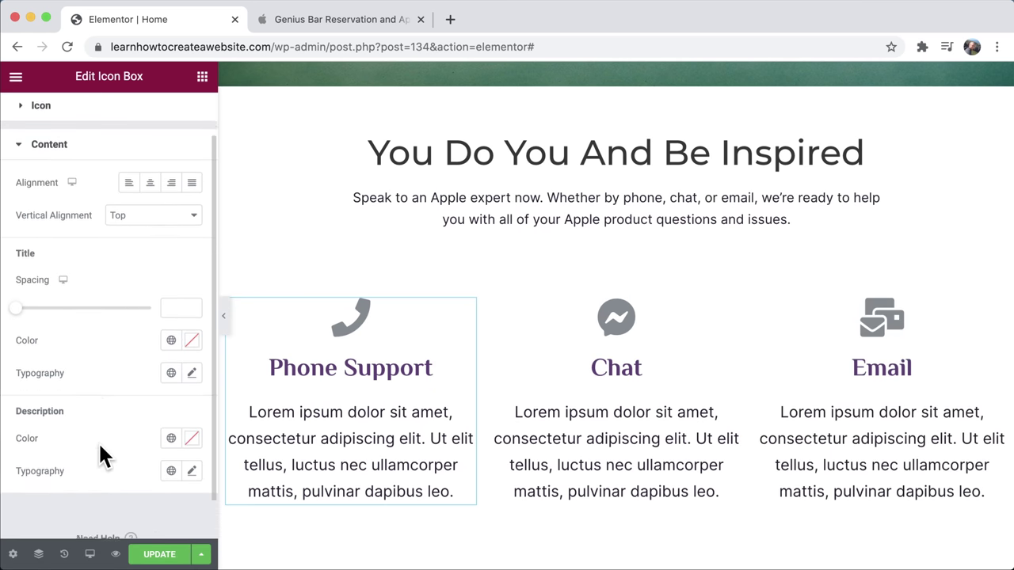
pyautogui.click(191, 343)
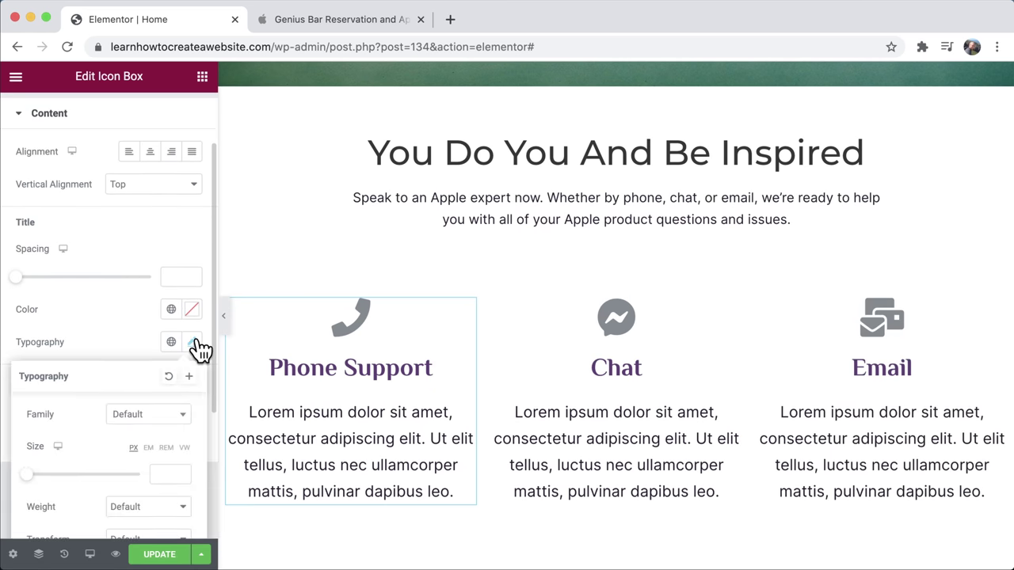
pyautogui.click(158, 414)
pyautogui.write('mon')
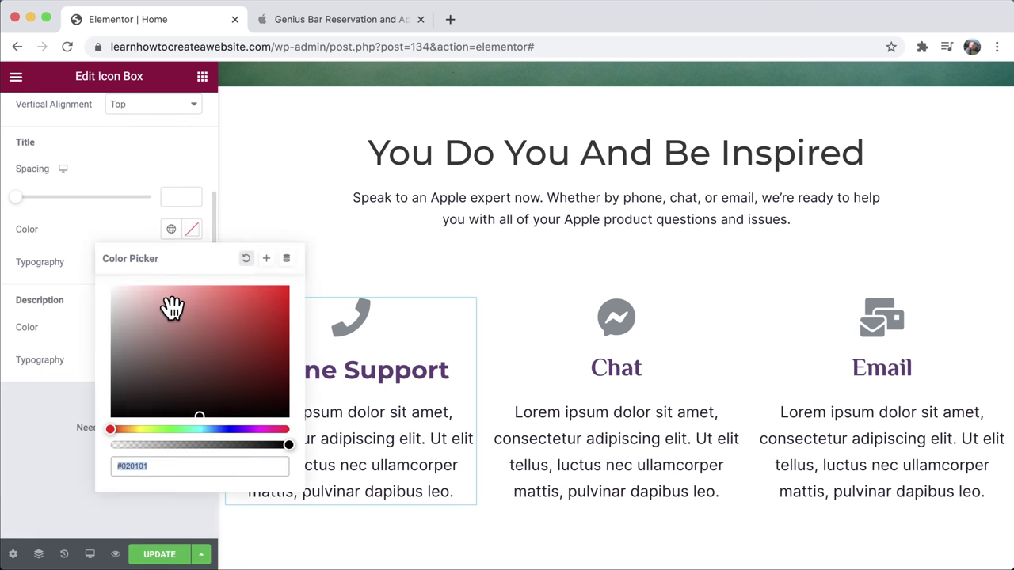
pyautogui.moveTo(169, 306); pyautogui.dragTo(61, 467)
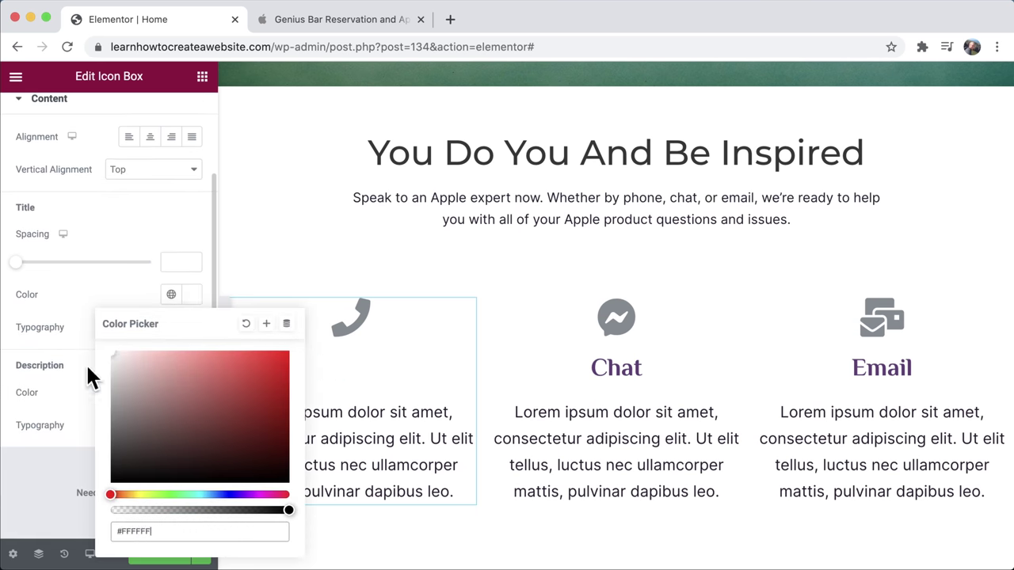
pyautogui.click(62, 285)
# - Compare with the Apple support page and scroll to the empty area below the columns
pyautogui.scroll(-1, 396, 285)
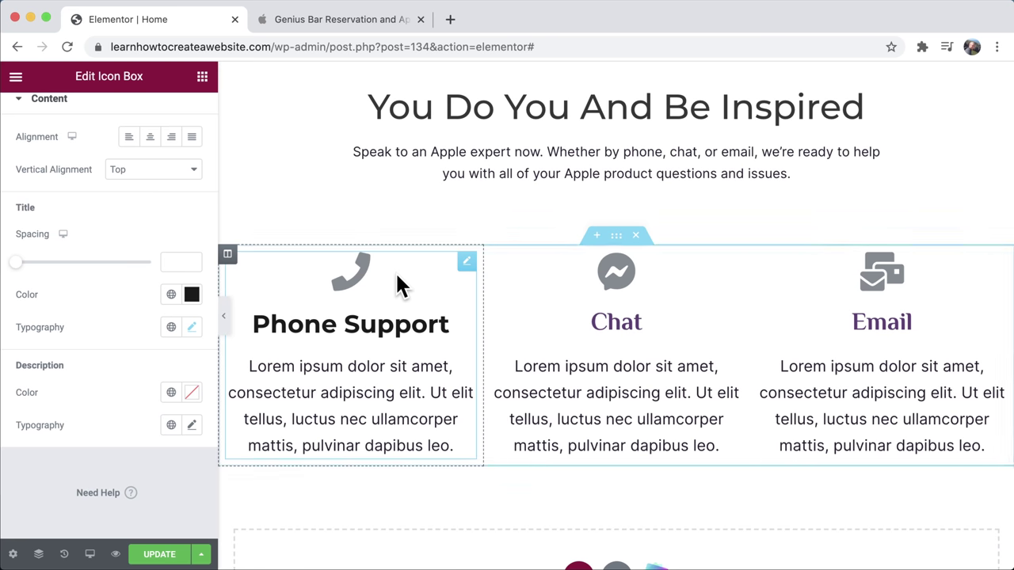
pyautogui.click(348, 20)
pyautogui.scroll(-2, 464, 314)
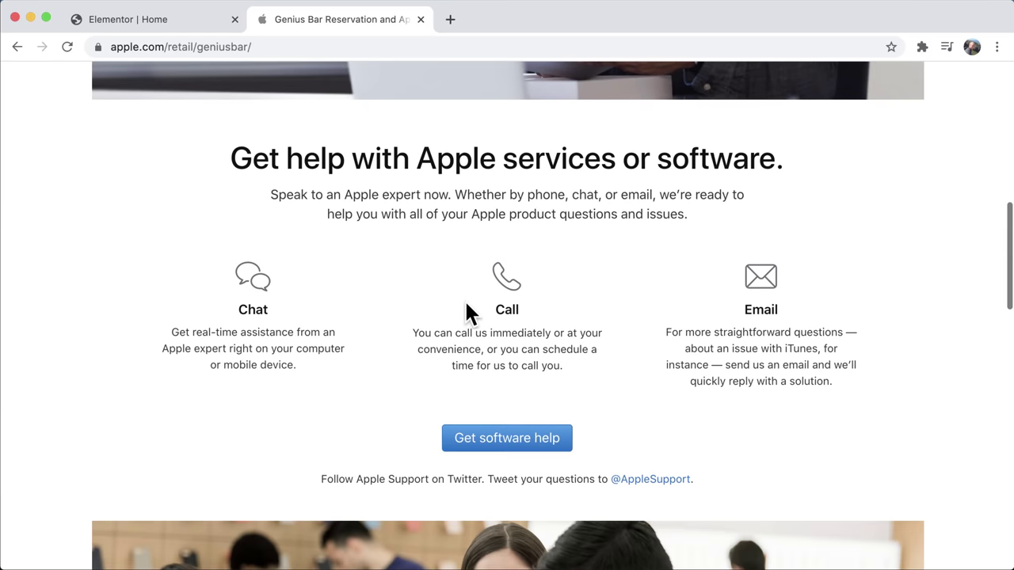
pyautogui.click(171, 19)
pyautogui.click(379, 22)
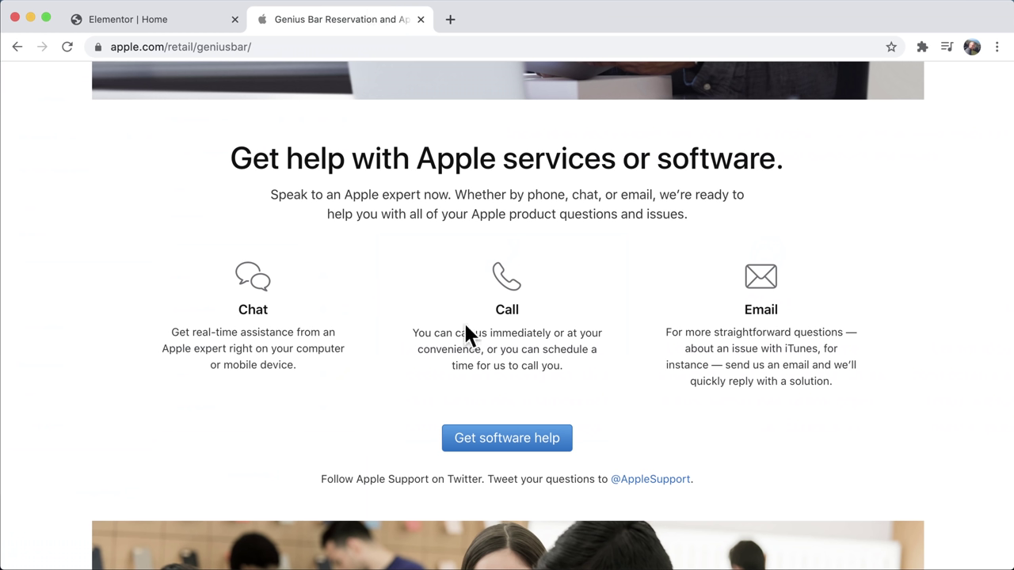
pyautogui.click(168, 21)
pyautogui.scroll(-5, 555, 344)
# - Add a single-column section holding a centred Button widget
pyautogui.click(578, 368)
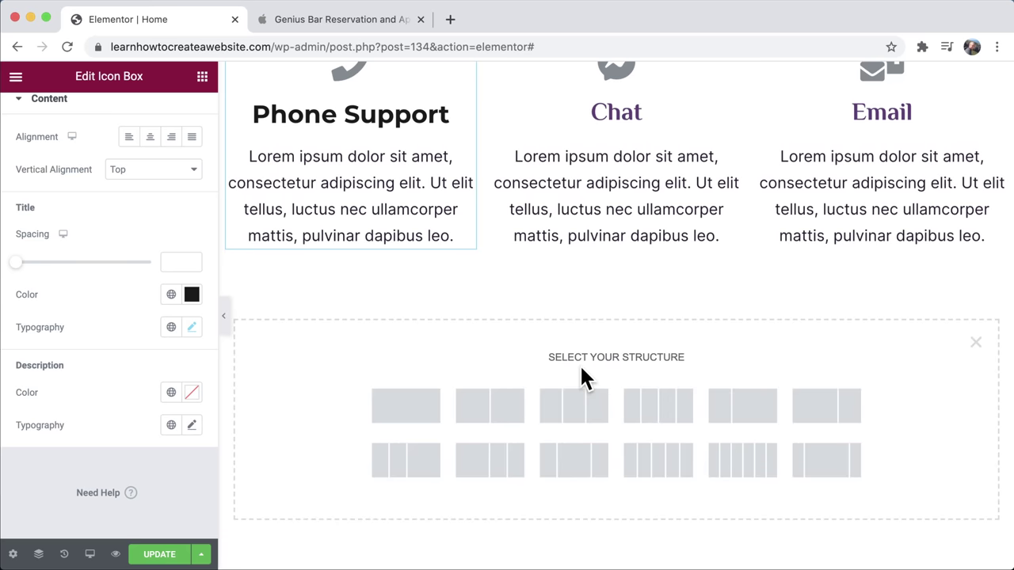
pyautogui.click(419, 414)
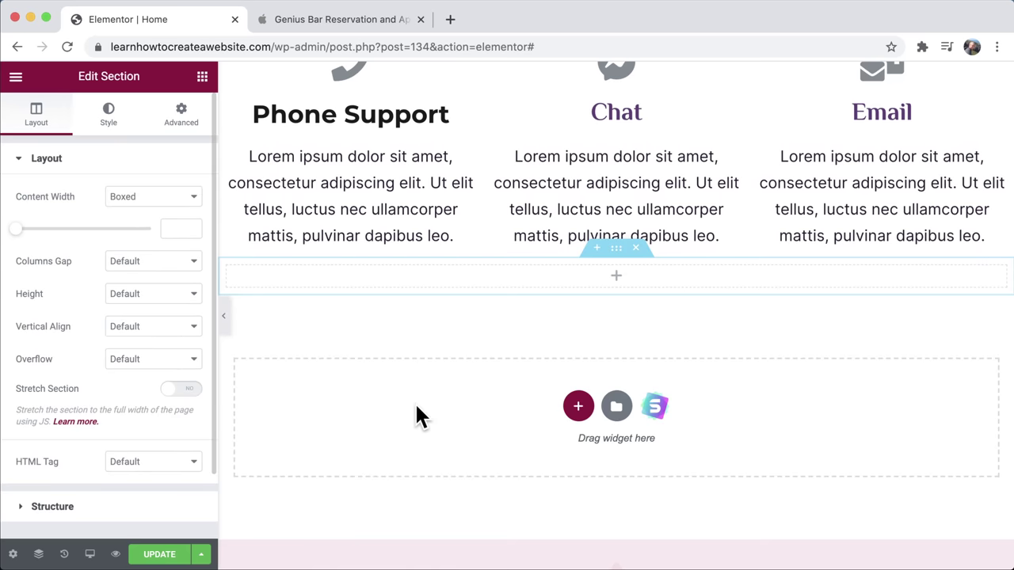
pyautogui.click(202, 78)
pyautogui.moveTo(170, 361); pyautogui.dragTo(563, 277)
pyautogui.click(154, 314)
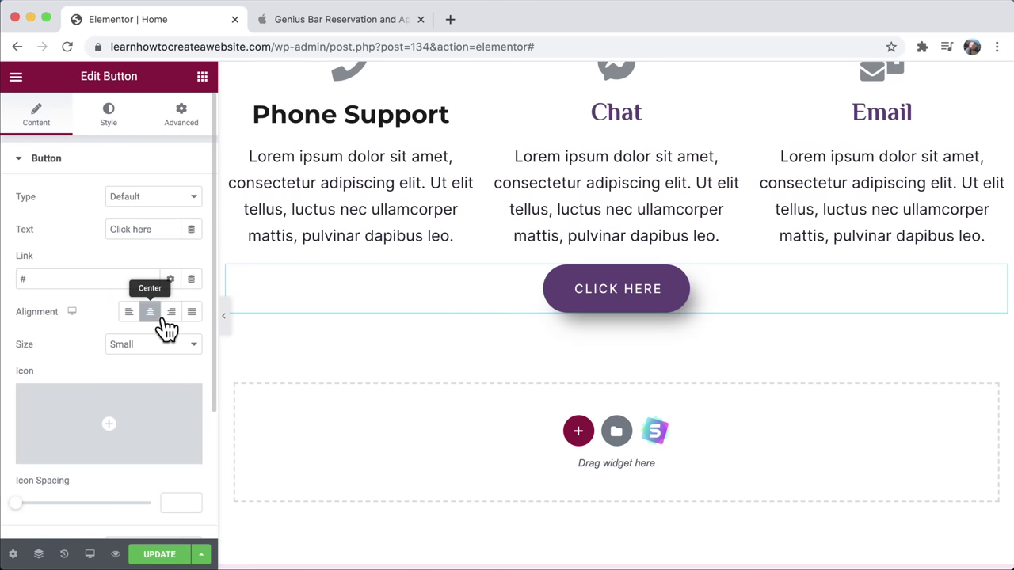
# - Make the button's background colour light blue
pyautogui.click(103, 118)
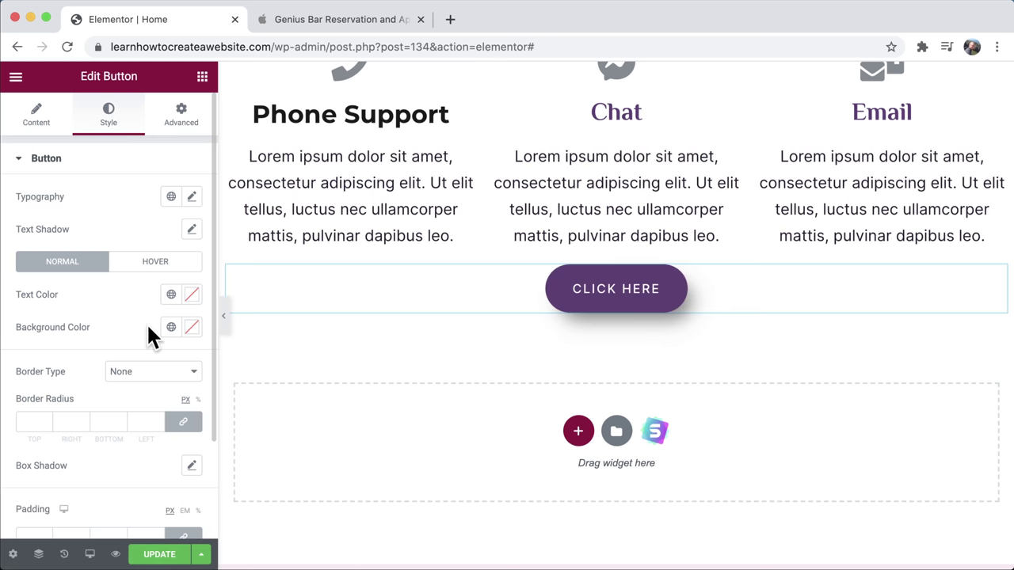
pyautogui.click(191, 327)
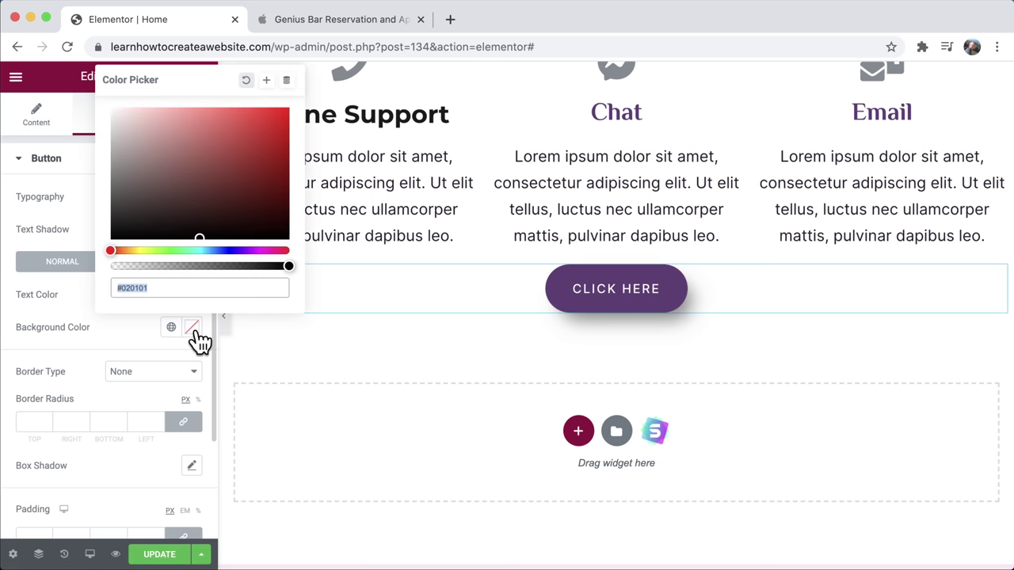
pyautogui.moveTo(196, 249); pyautogui.dragTo(207, 247)
pyautogui.moveTo(251, 163); pyautogui.dragTo(254, 124)
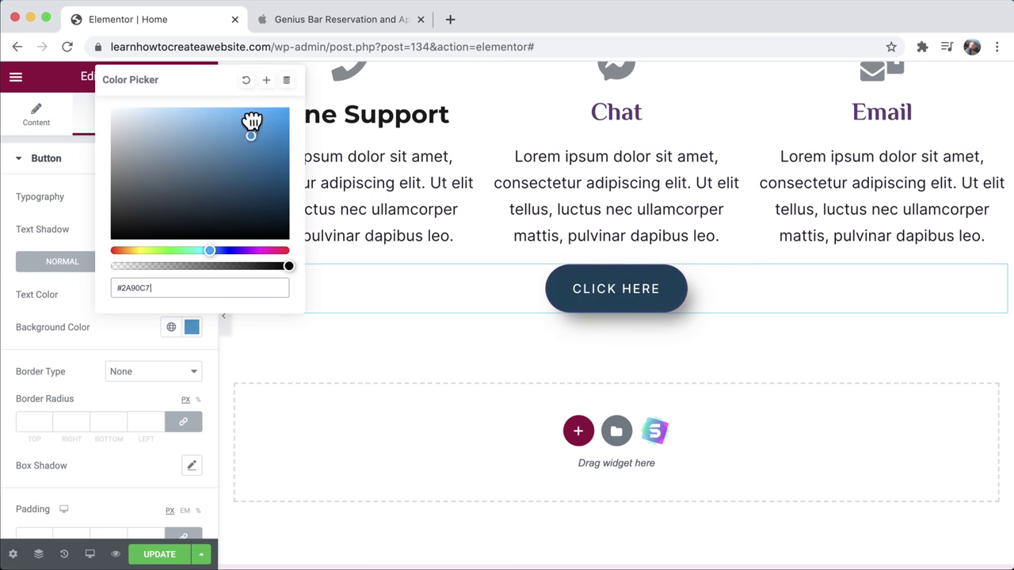
pyautogui.scroll(-1, 158, 340)
# - Give the button a solid border with width 0
pyautogui.click(158, 338)
pyautogui.click(126, 350)
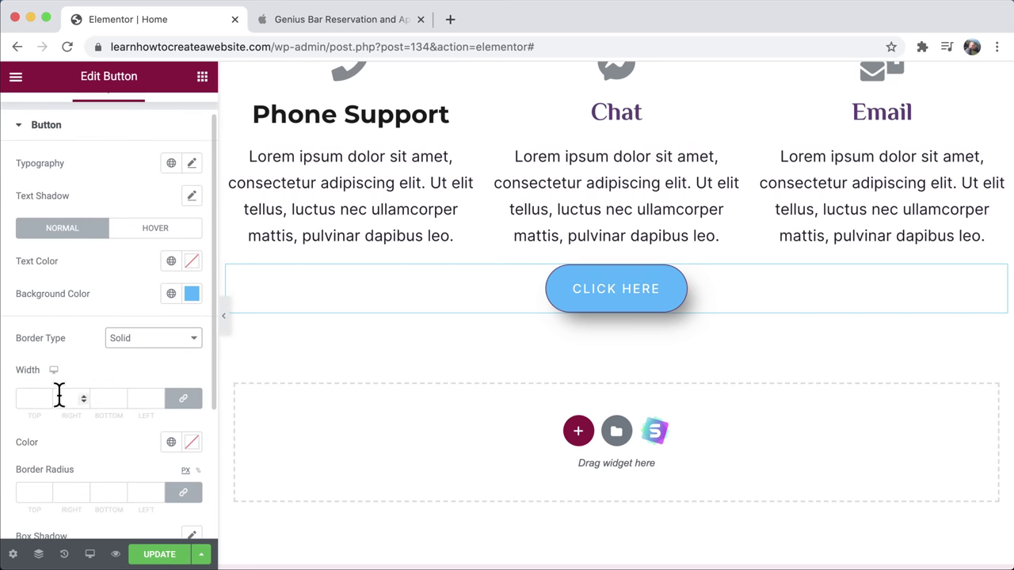
pyautogui.click(28, 398)
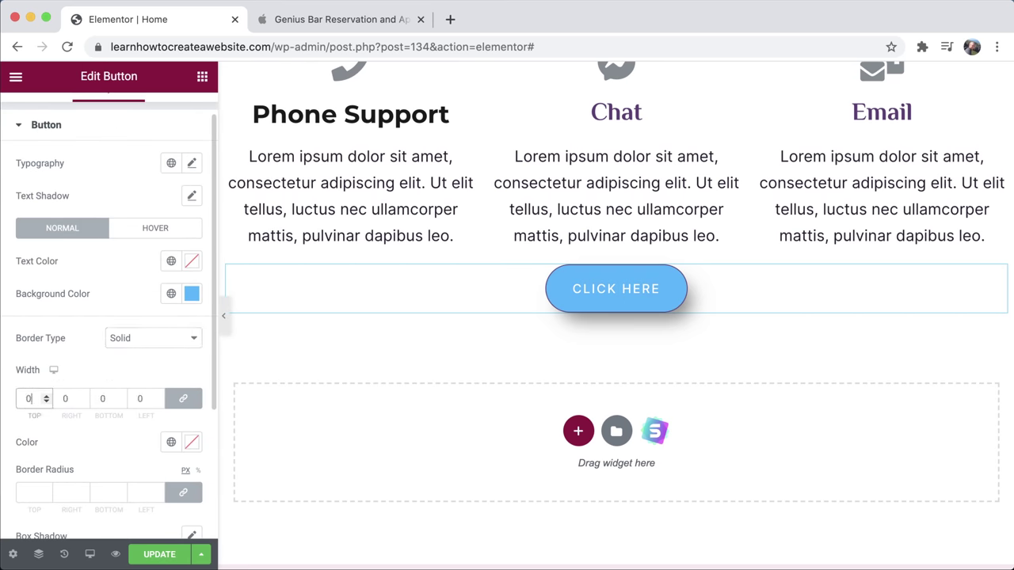
pyautogui.write('0')
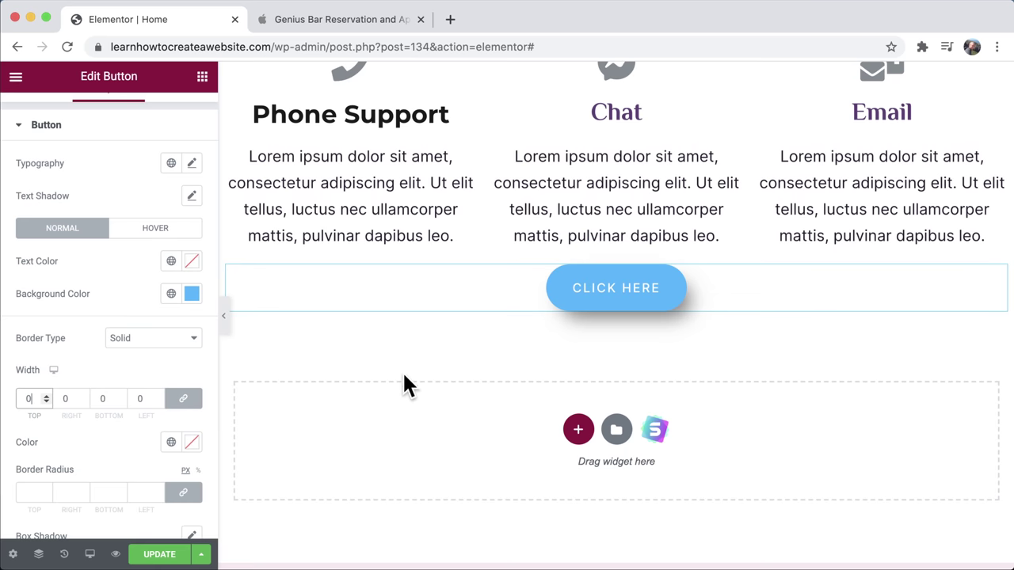
pyautogui.scroll(-5, 139, 349)
# - Reduce the button's box shadow blur, then compare with the Apple Genius Bar page
pyautogui.click(190, 394)
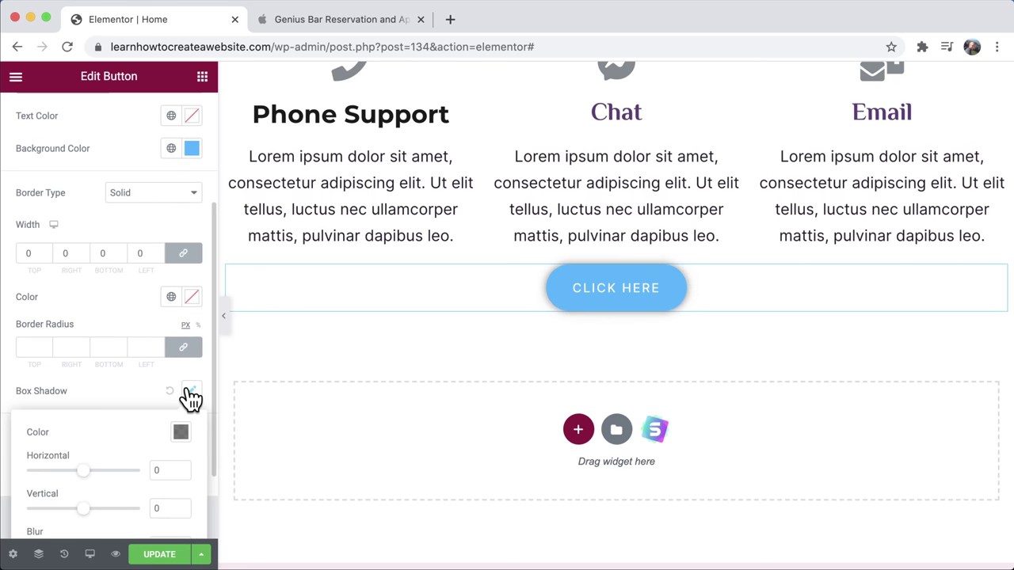
pyautogui.scroll(-2, 140, 432)
pyautogui.moveTo(40, 452); pyautogui.dragTo(31, 448)
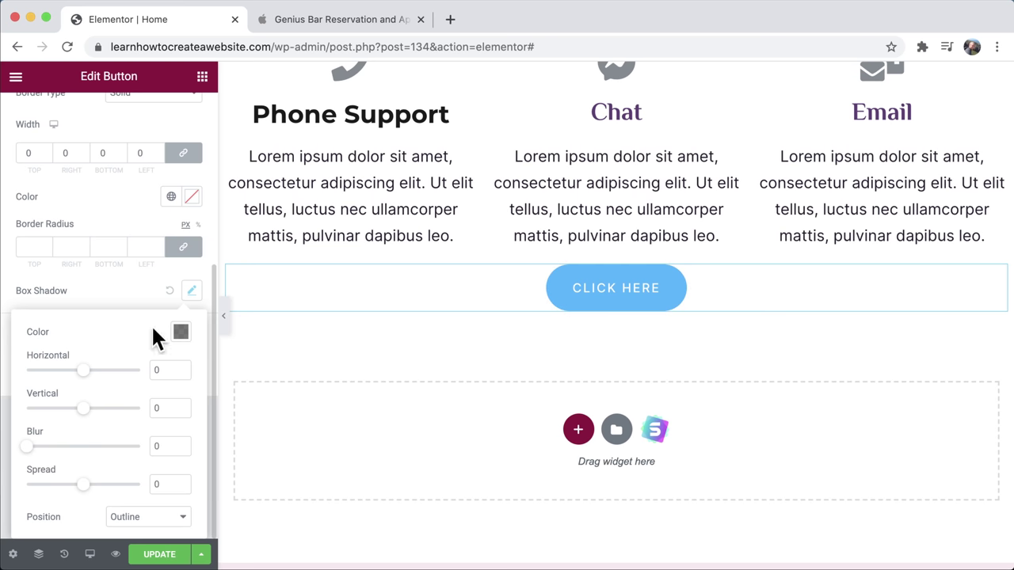
pyautogui.click(192, 290)
pyautogui.click(328, 19)
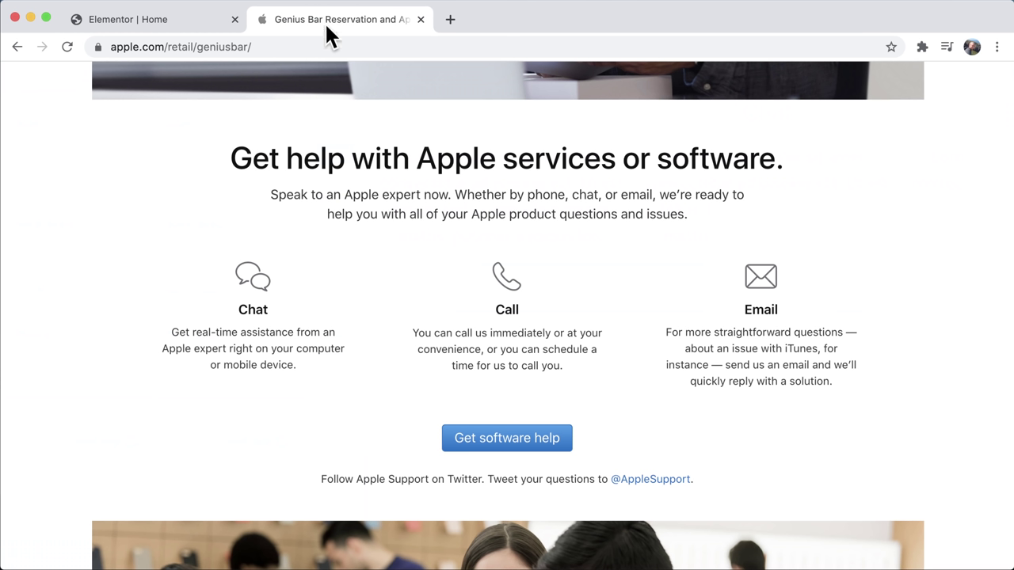
pyautogui.click(179, 24)
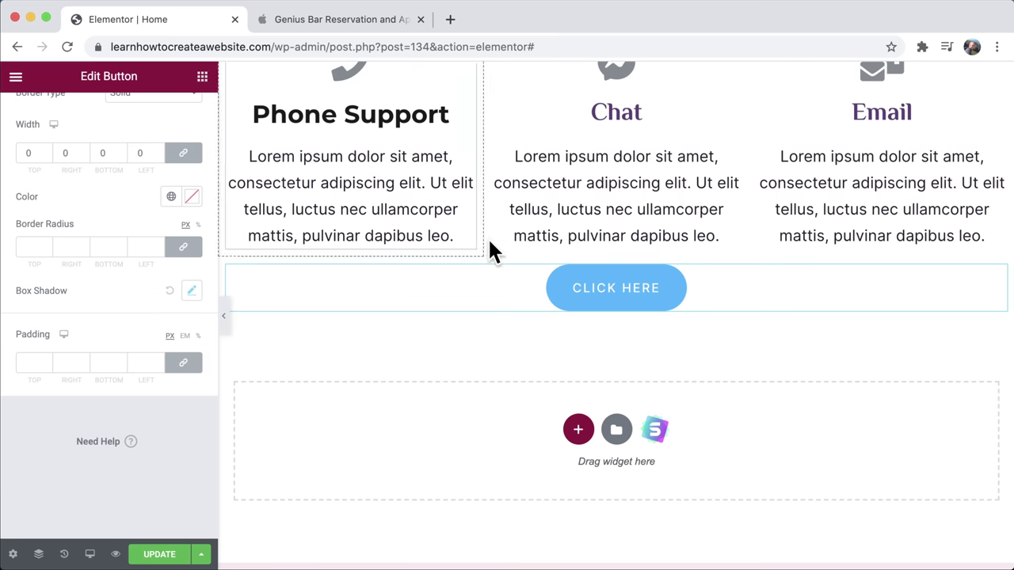
pyautogui.click(622, 257)
# - Give the button section a 50 px top margin
pyautogui.click(203, 79)
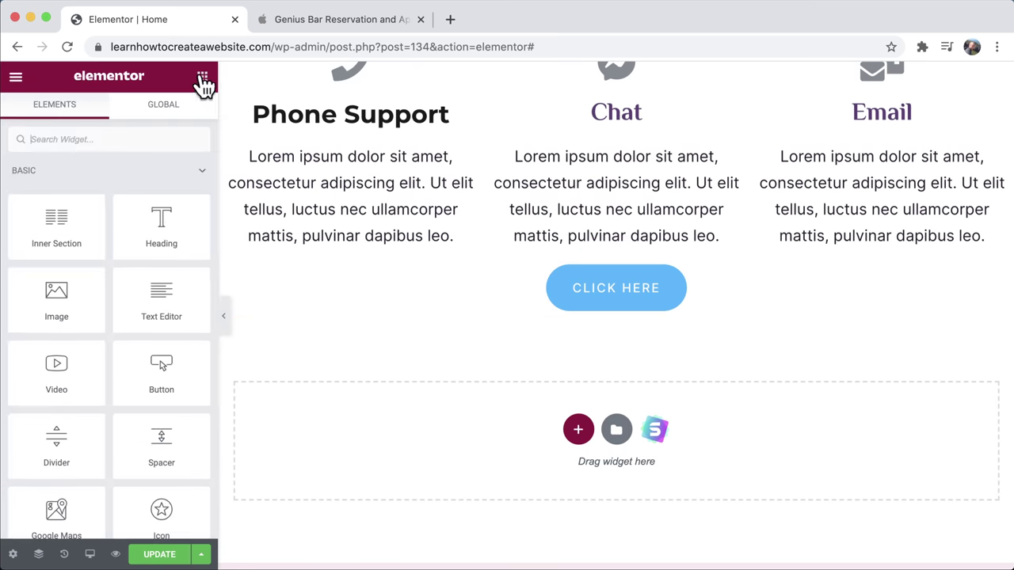
pyautogui.click(600, 253)
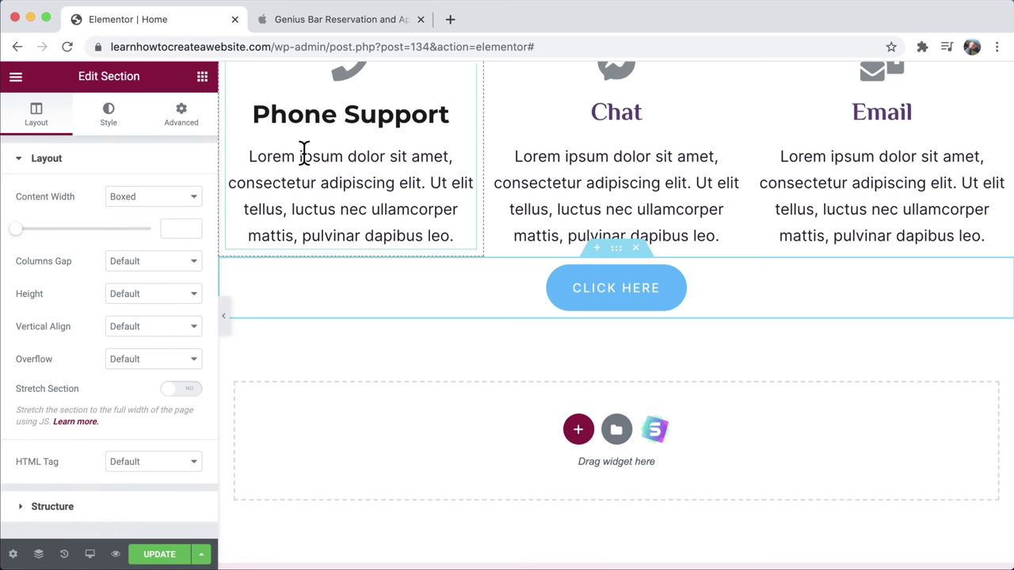
pyautogui.click(181, 115)
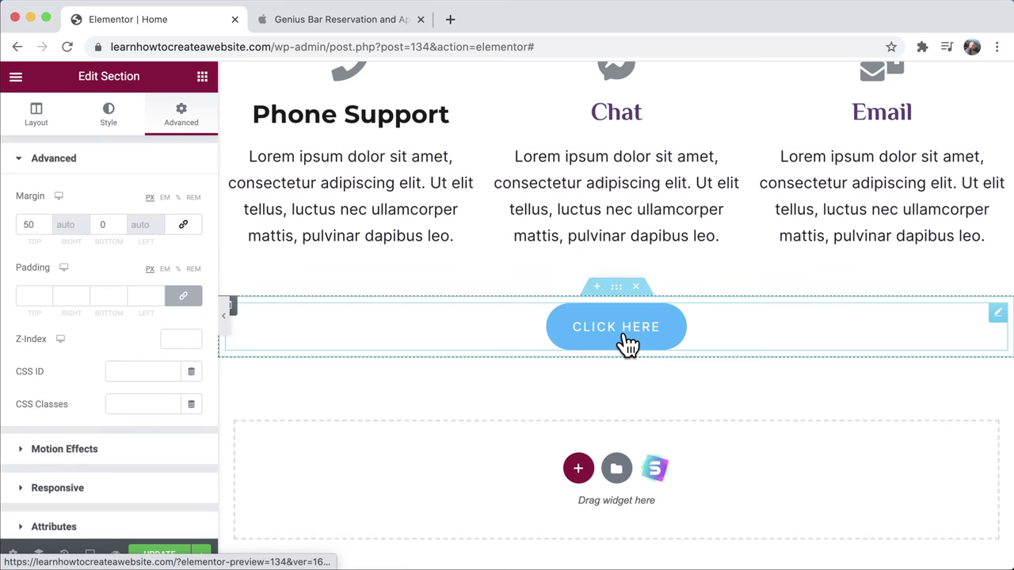
# - Relabel the button 'Get Software Help' and bring up the Apple Genius Bar page
pyautogui.click(626, 342)
pyautogui.click(33, 113)
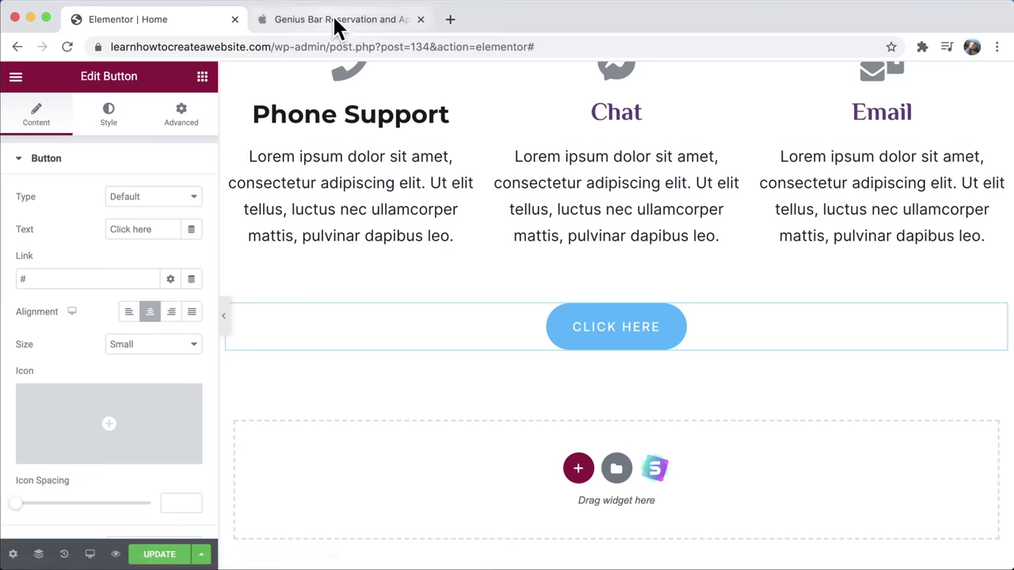
pyautogui.click(336, 26)
pyautogui.click(202, 20)
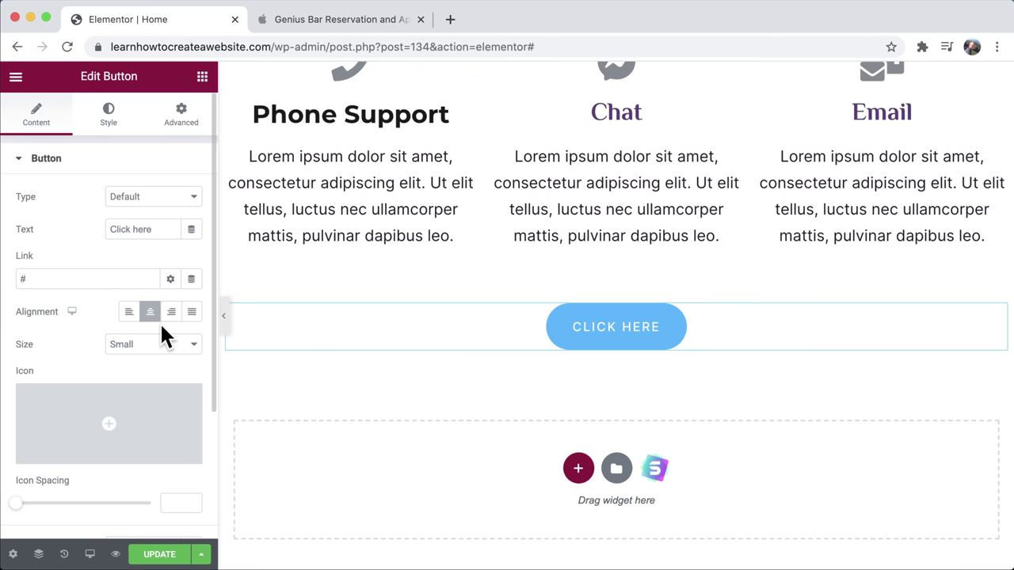
pyautogui.tripleClick(141, 229)
pyautogui.write('Get Software Hel')
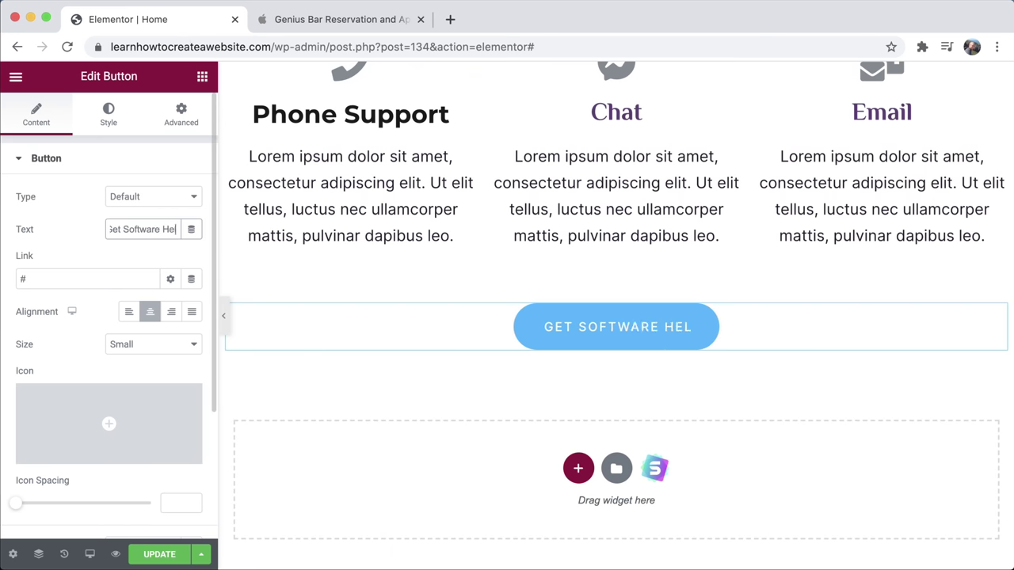
pyautogui.write('p')
pyautogui.scroll(5, 351, 355)
pyautogui.scroll(-2, 352, 355)
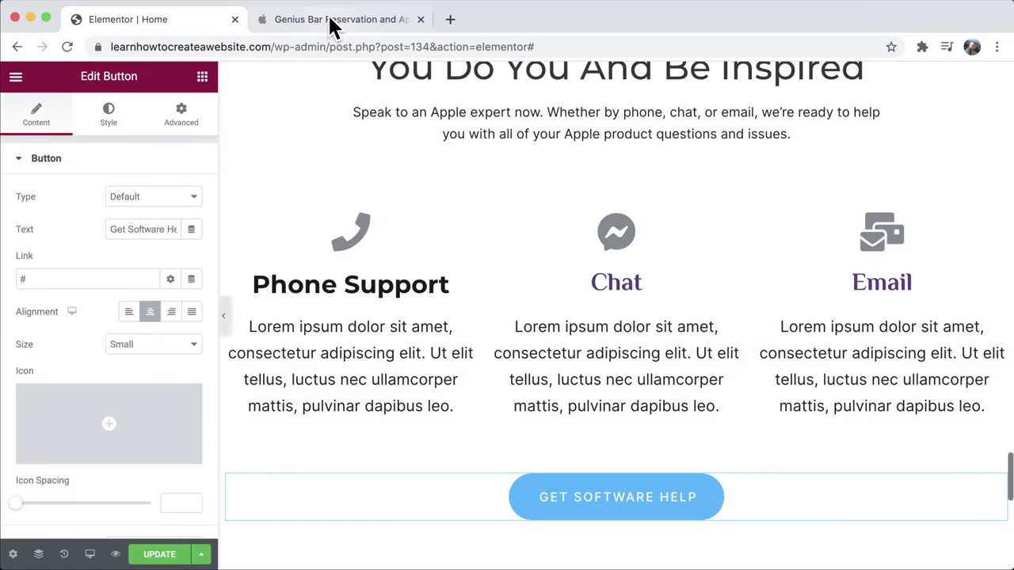
pyautogui.click(337, 26)
# - Return to the Elementor editor and undo the recent button changes
pyautogui.scroll(5, 376, 210)
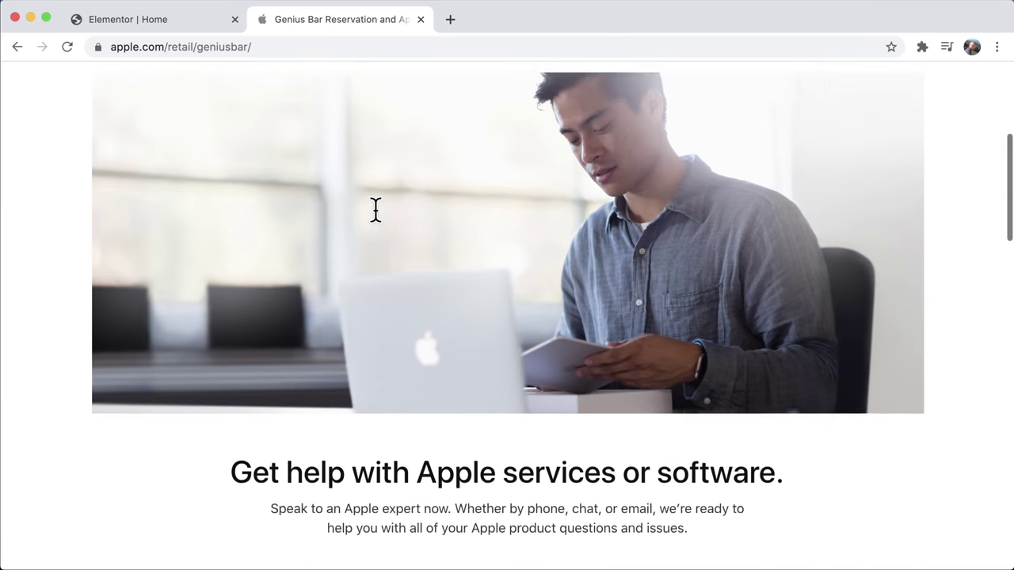
pyautogui.scroll(-3, 375, 219)
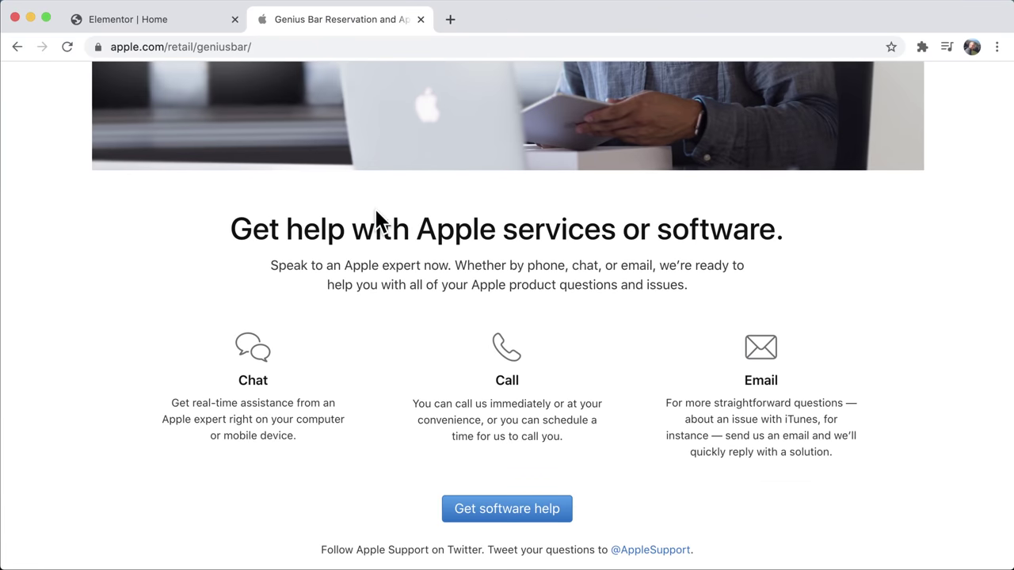
pyautogui.click(182, 24)
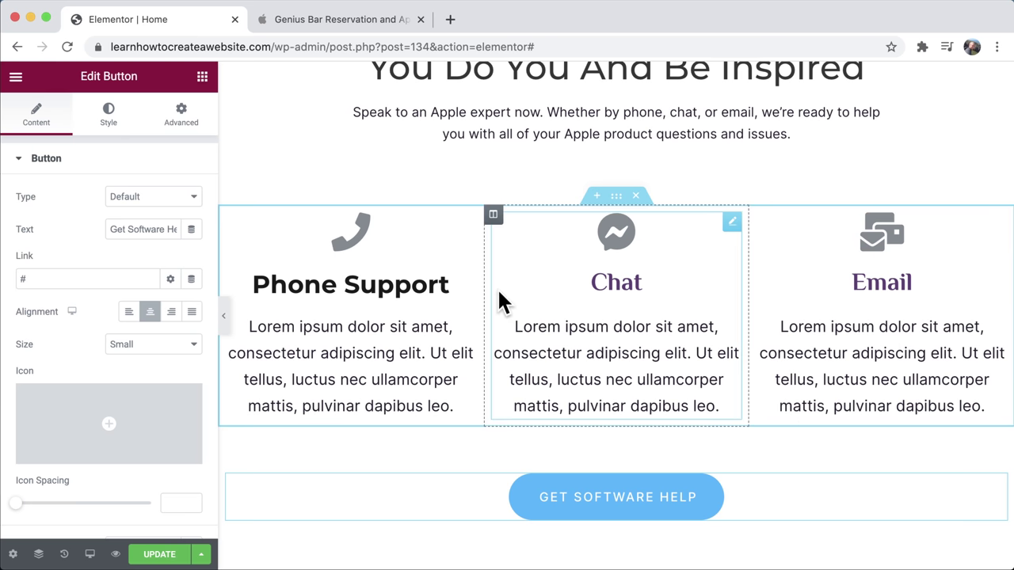
pyautogui.scroll(5, 550, 391)
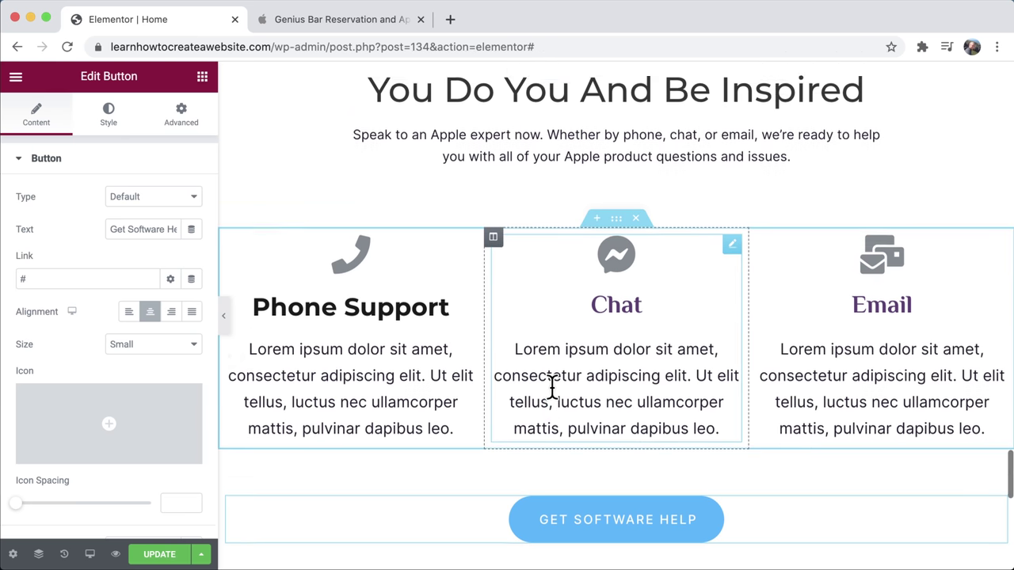
pyautogui.scroll(-3, 552, 386)
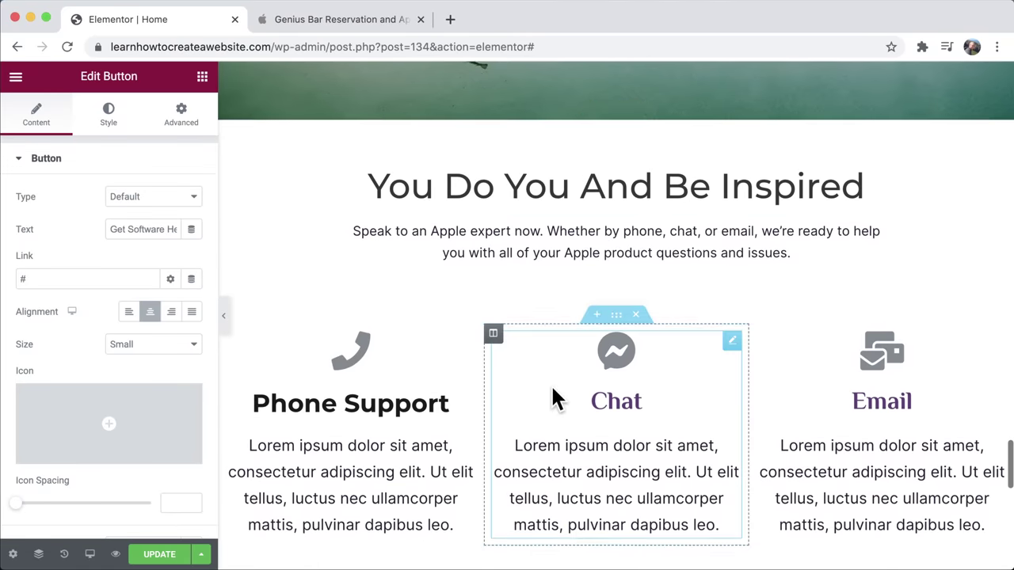
pyautogui.scroll(5, 552, 389)
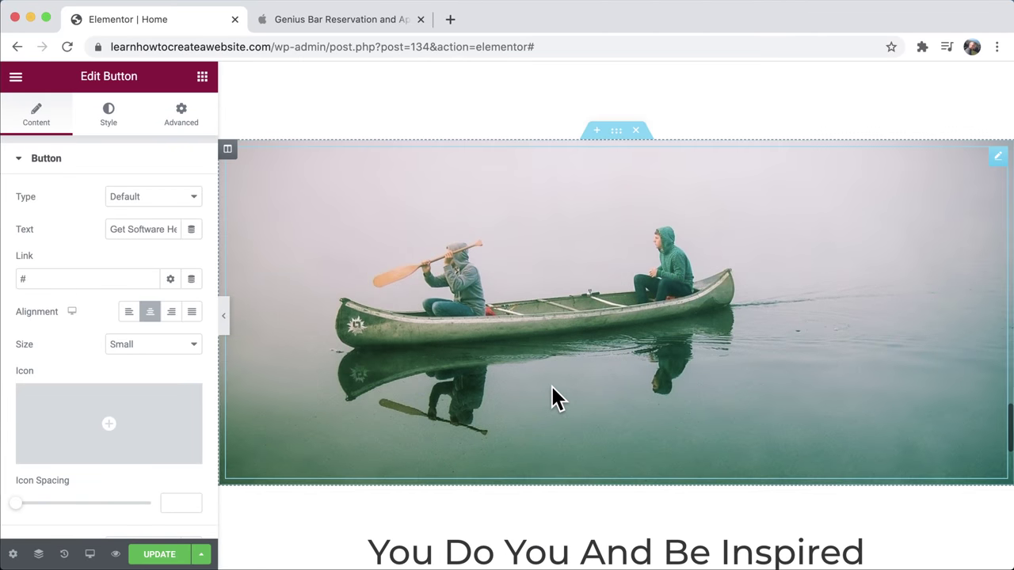
pyautogui.scroll(-8, 552, 396)
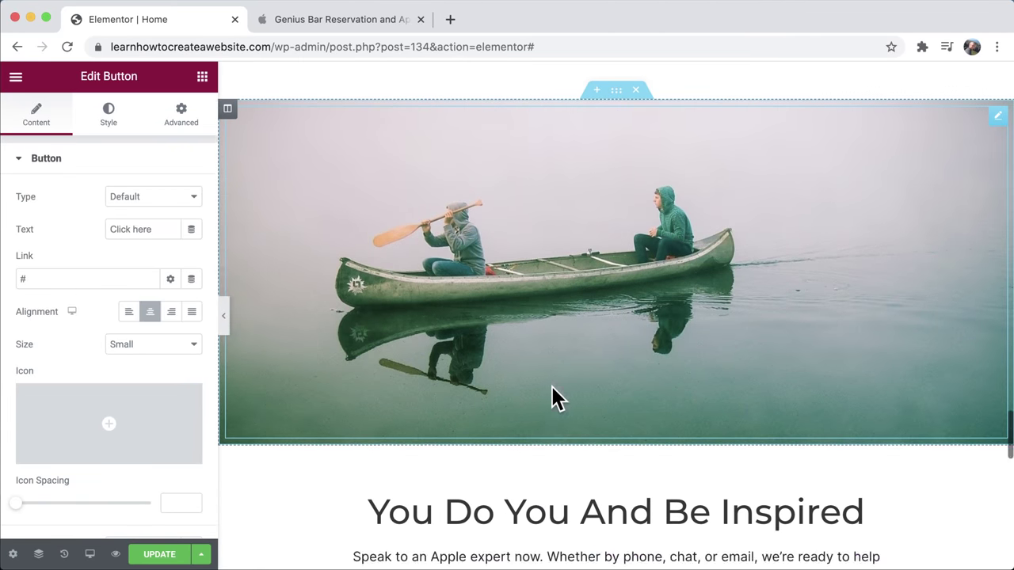
pyautogui.press('super+z')
pyautogui.press('super+z')
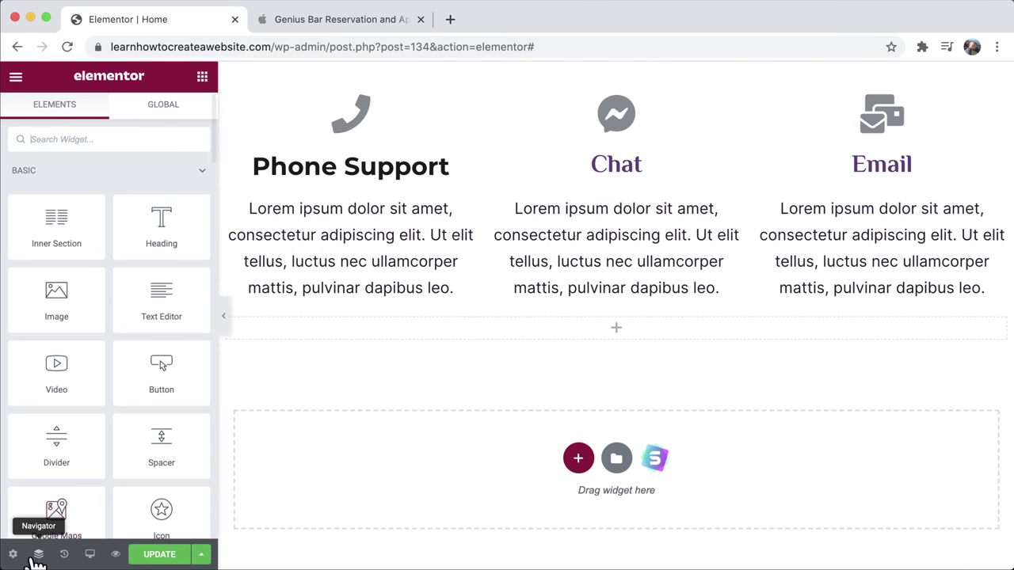
# - Revert the page to Editing Started in History, then select checklist items 5–13 in TextEdit
pyautogui.click(64, 554)
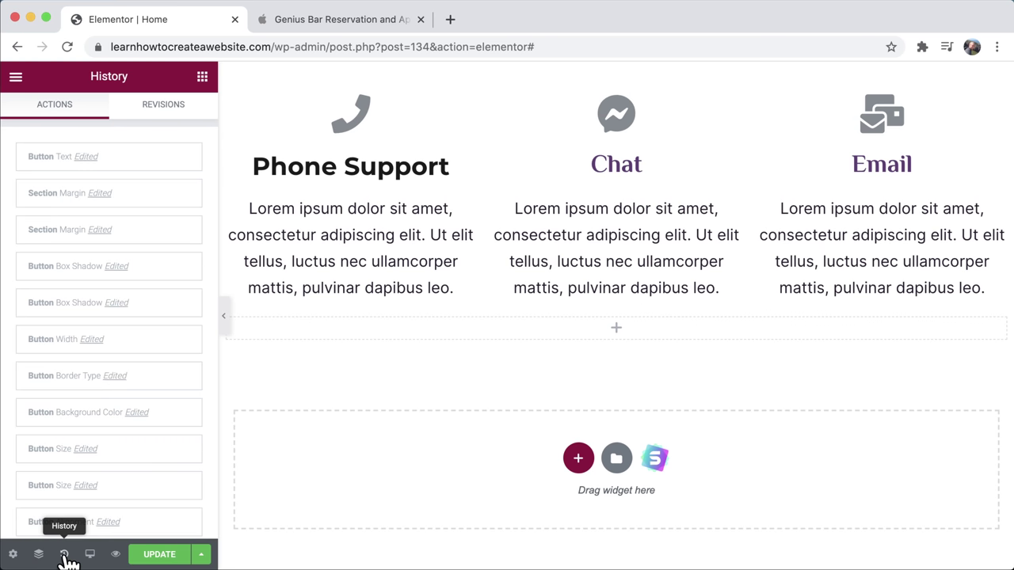
pyautogui.scroll(-2, 85, 411)
pyautogui.scroll(-5, 87, 412)
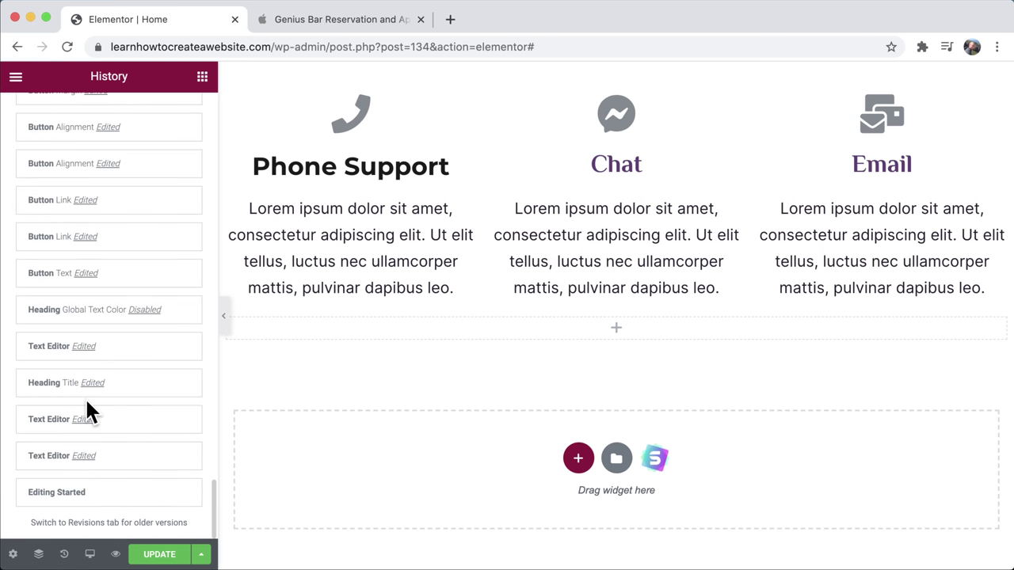
pyautogui.click(111, 495)
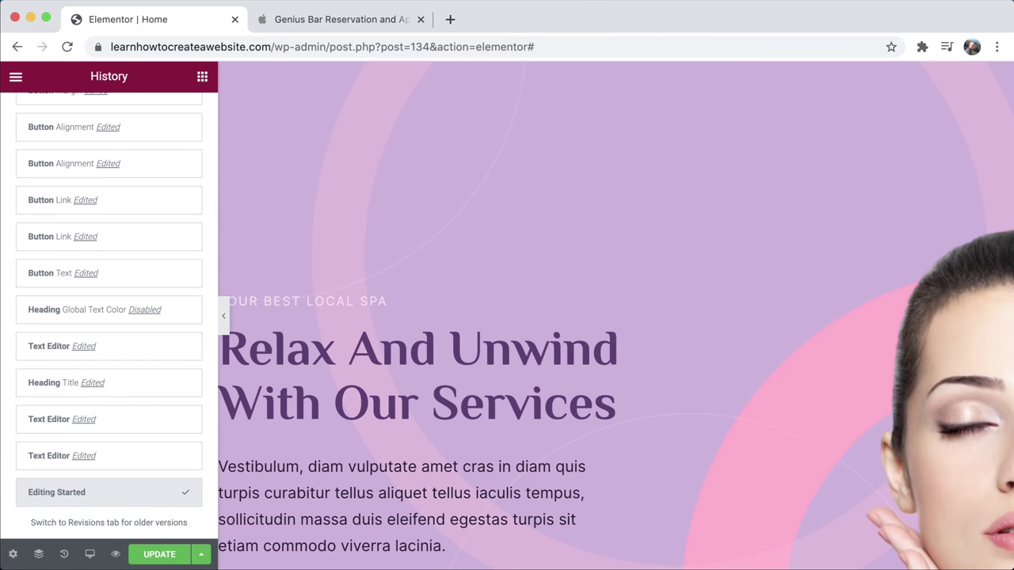
pyautogui.press('super+Tab')
pyautogui.moveTo(474, 269); pyautogui.dragTo(615, 440)
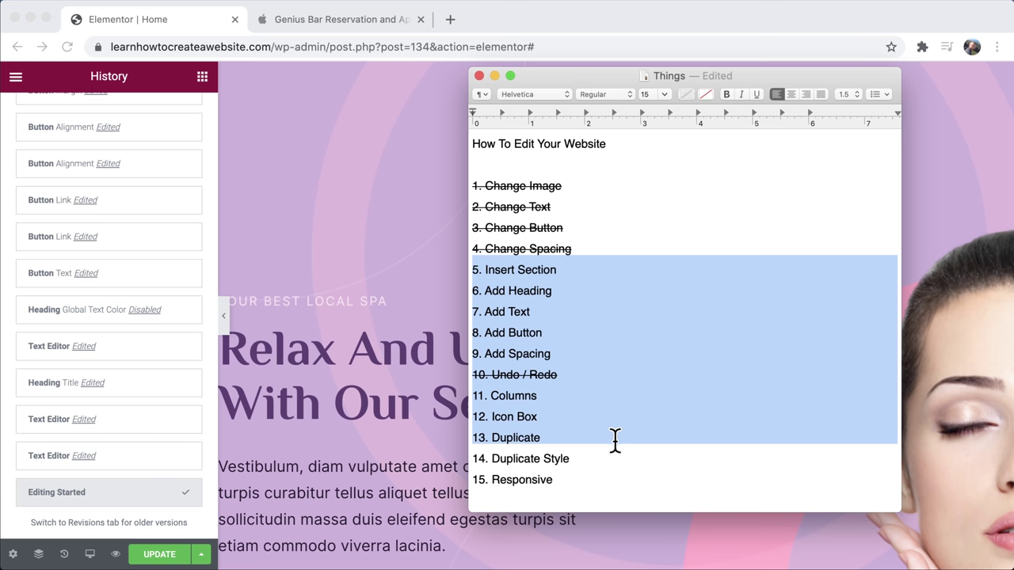
# - Strike through checklist items 5–13 and minimize the Things window
pyautogui.press('super+shift+x')
pyautogui.click(585, 457)
pyautogui.moveTo(560, 457); pyautogui.dragTo(465, 468)
pyautogui.click(564, 479)
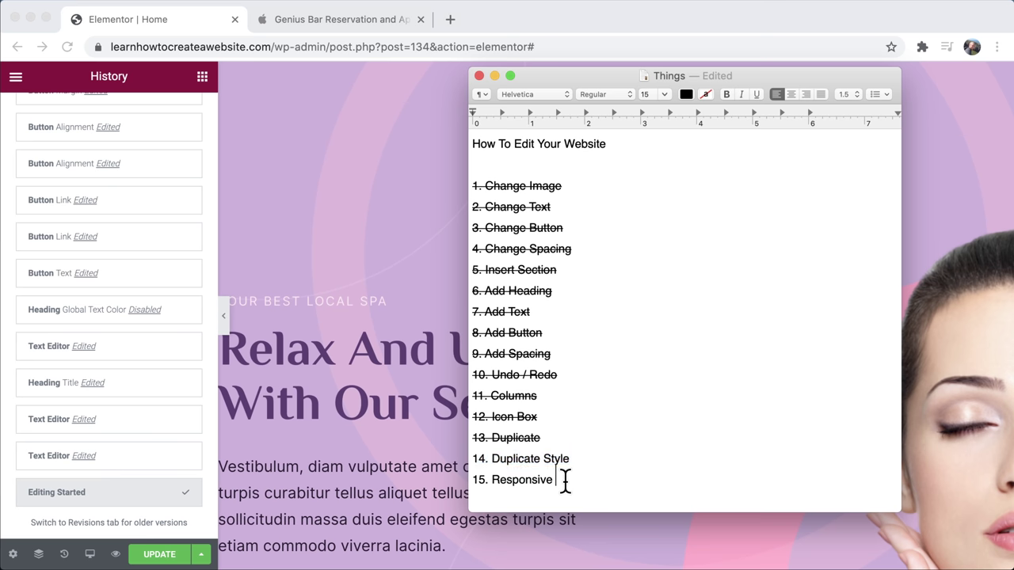
pyautogui.moveTo(559, 482); pyautogui.dragTo(466, 492)
pyautogui.click(587, 473)
pyautogui.click(494, 75)
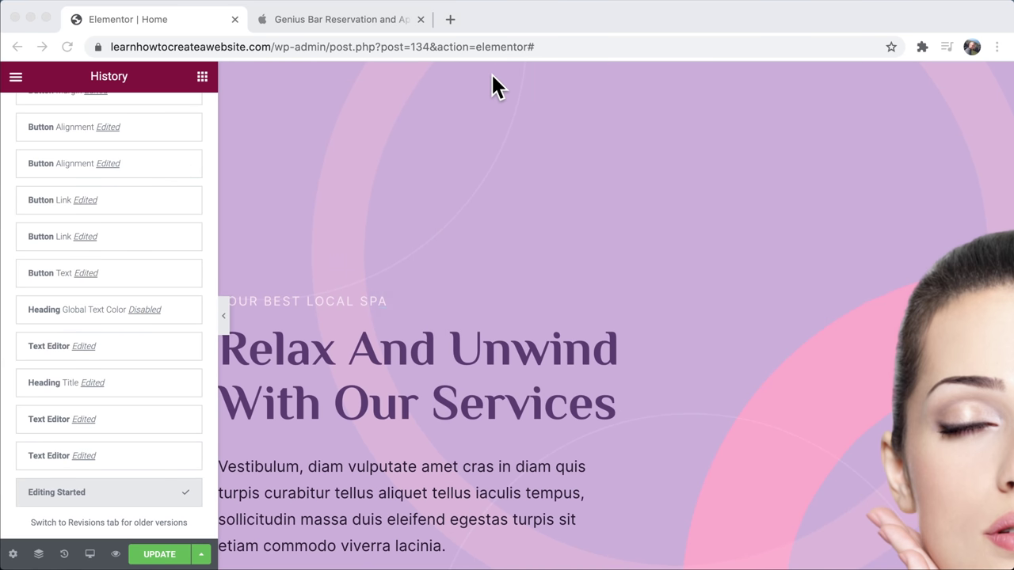
# - Close the other browser tab and set the hero heading's font to Rock Salt, size 50
pyautogui.click(420, 19)
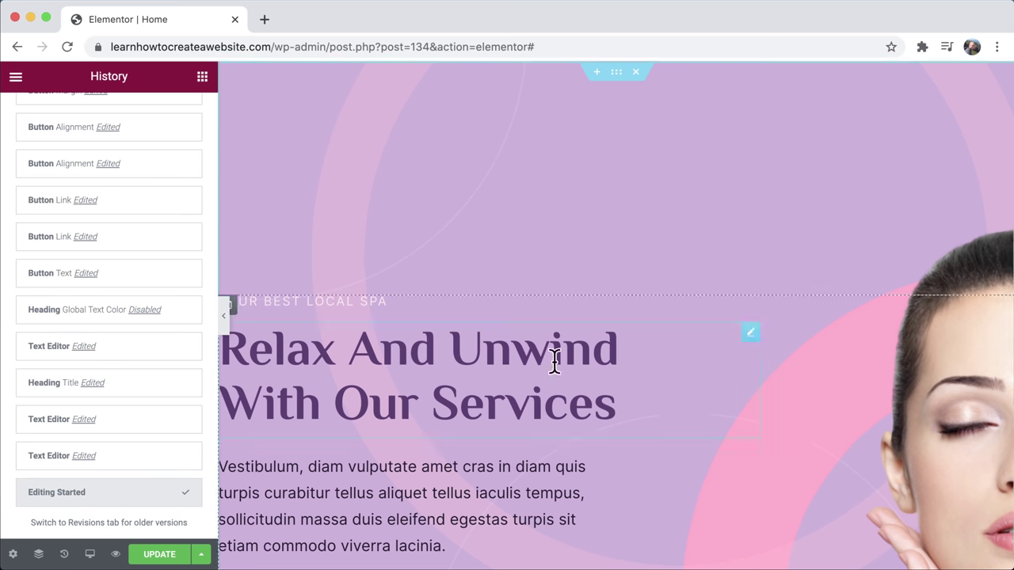
pyautogui.click(753, 334)
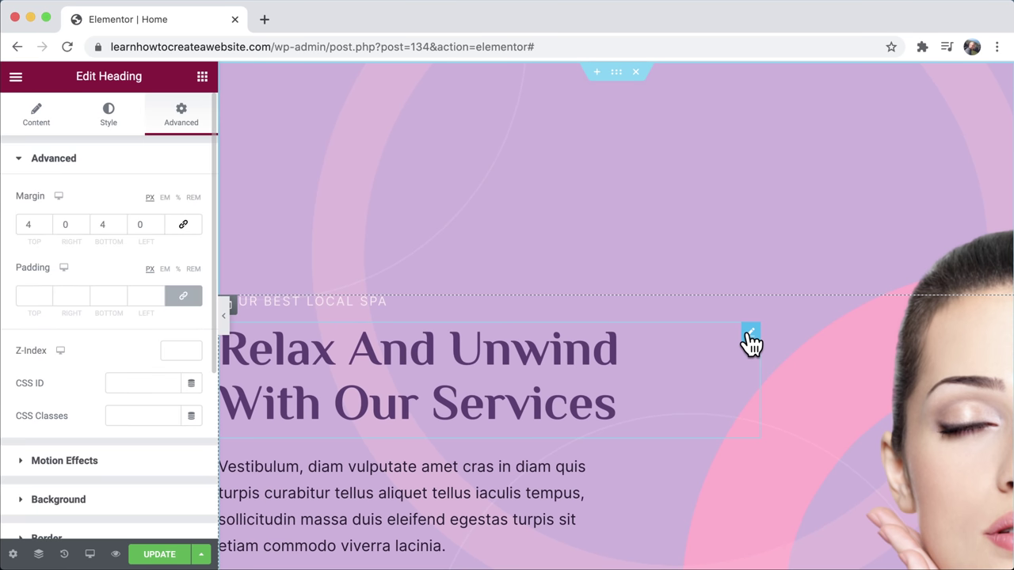
pyautogui.click(103, 117)
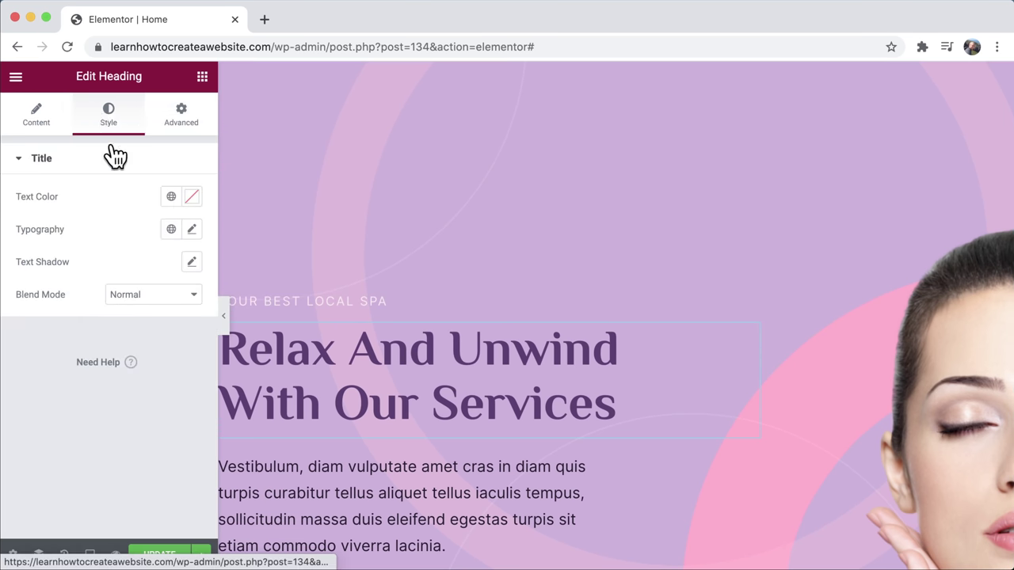
pyautogui.click(192, 231)
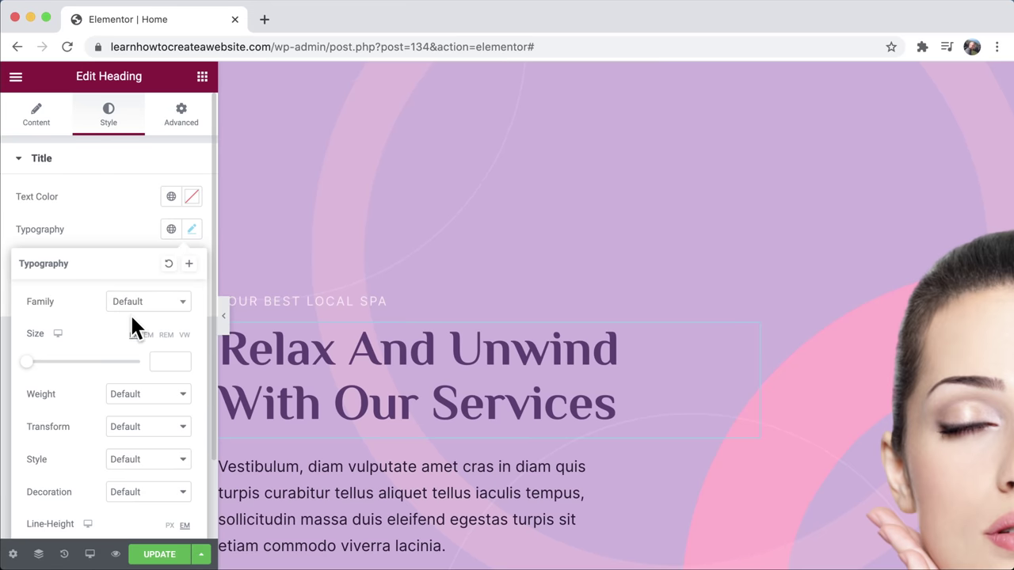
pyautogui.click(156, 308)
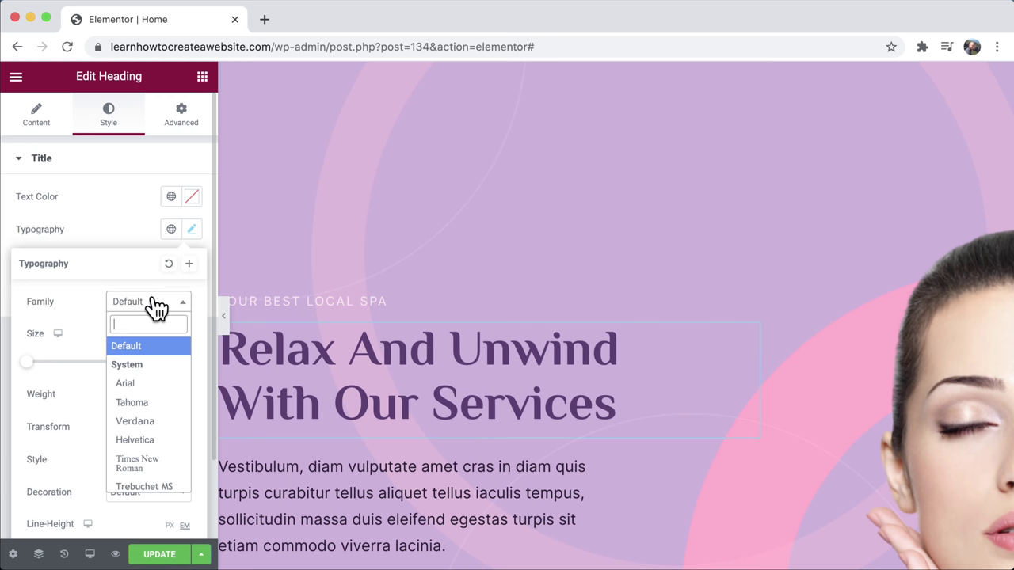
pyautogui.write('rock')
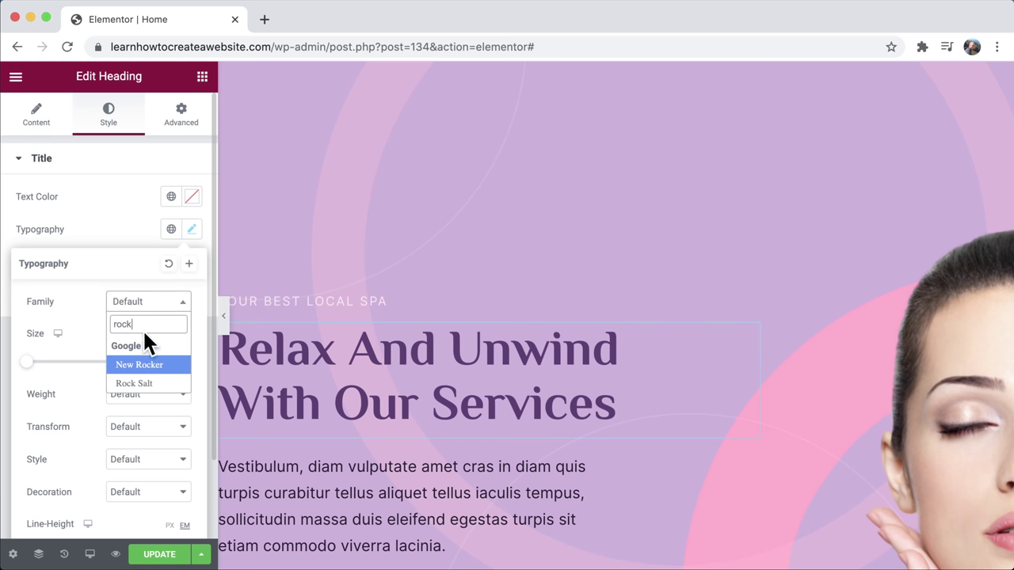
pyautogui.click(136, 384)
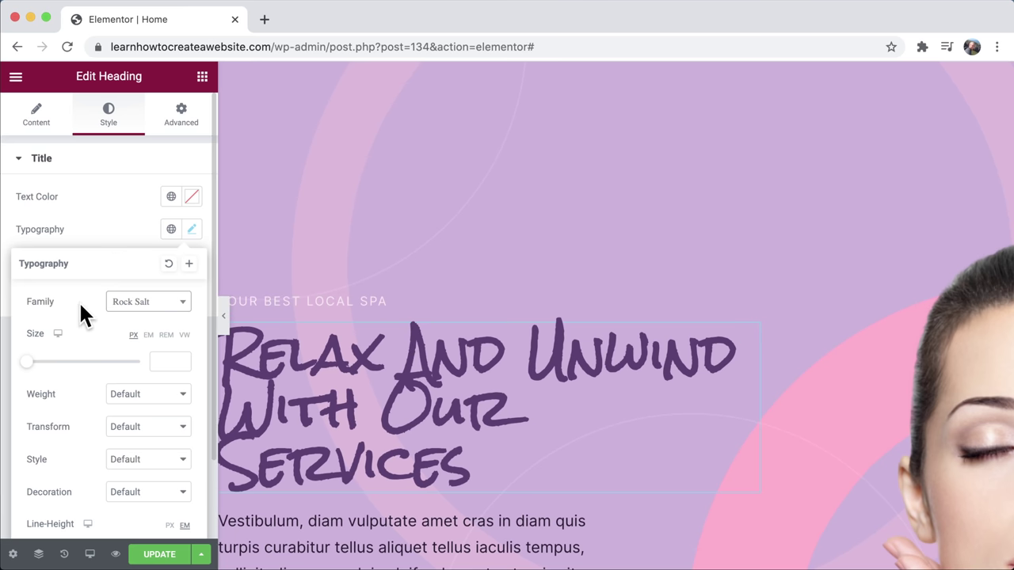
pyautogui.moveTo(30, 360); pyautogui.dragTo(60, 369)
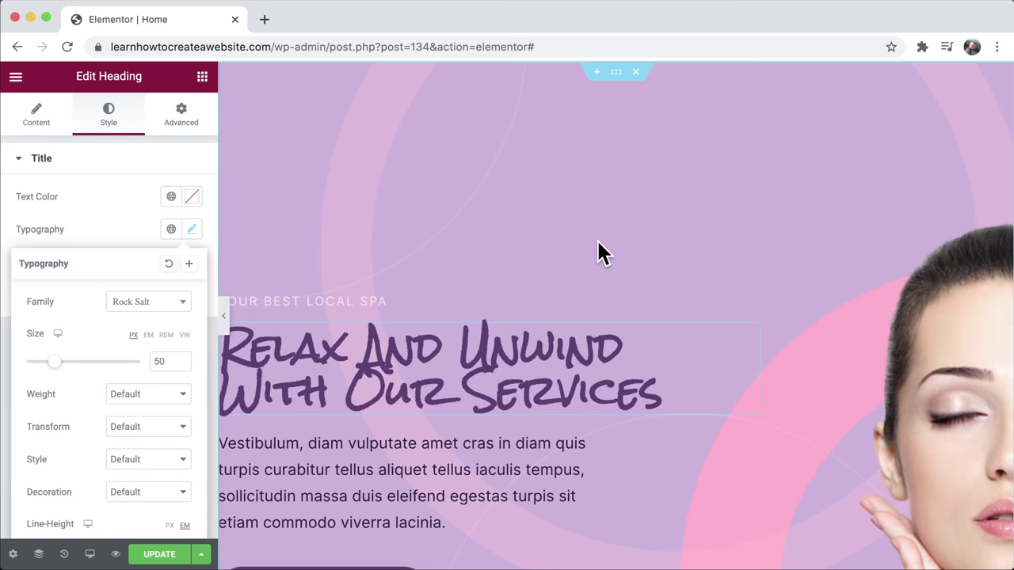
pyautogui.scroll(-2, 605, 253)
pyautogui.click(407, 305)
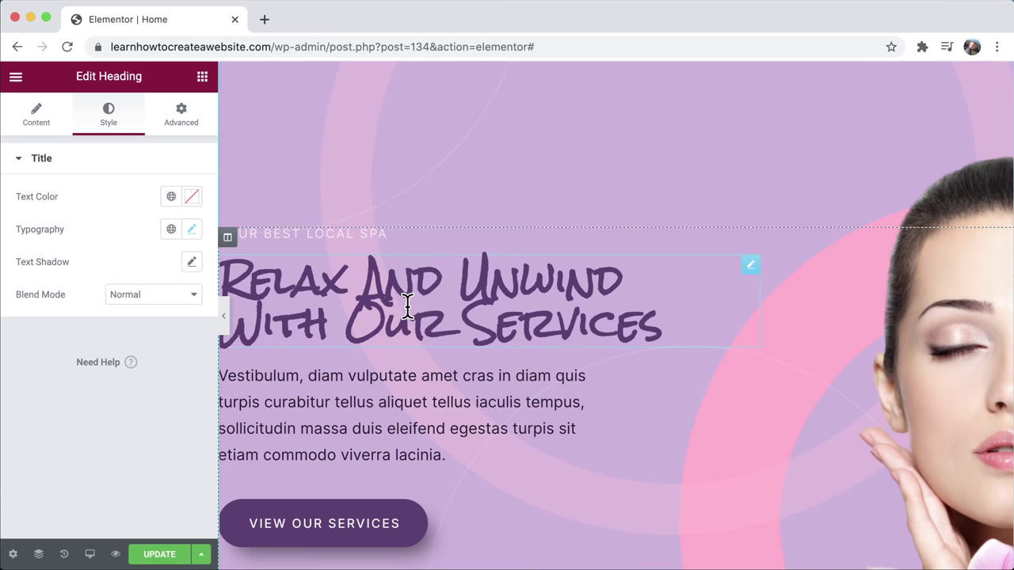
# - Set the hero heading's text colour to #FFFFFF
pyautogui.click(194, 200)
pyautogui.write('#FFFFFF')
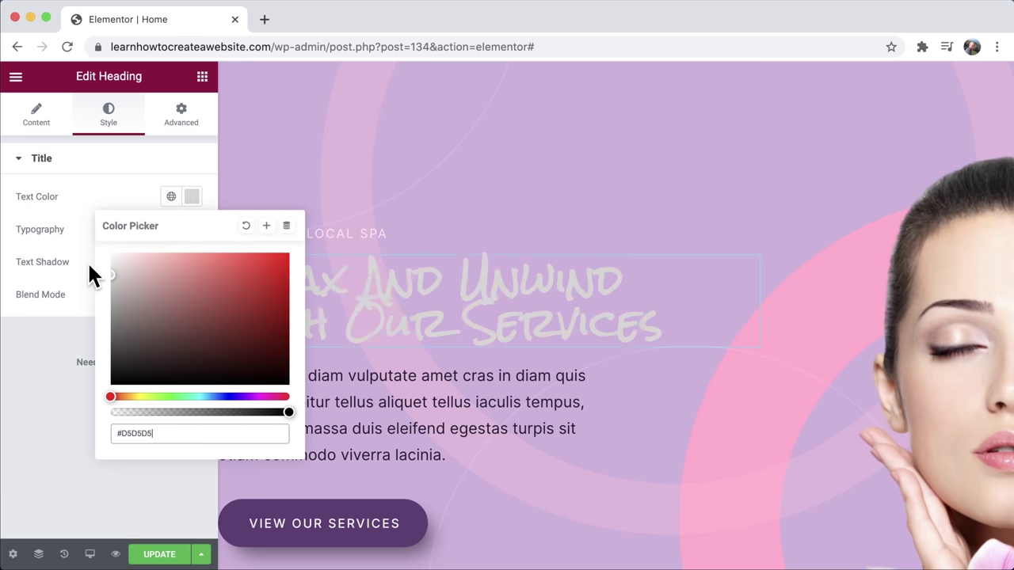
pyautogui.click(194, 168)
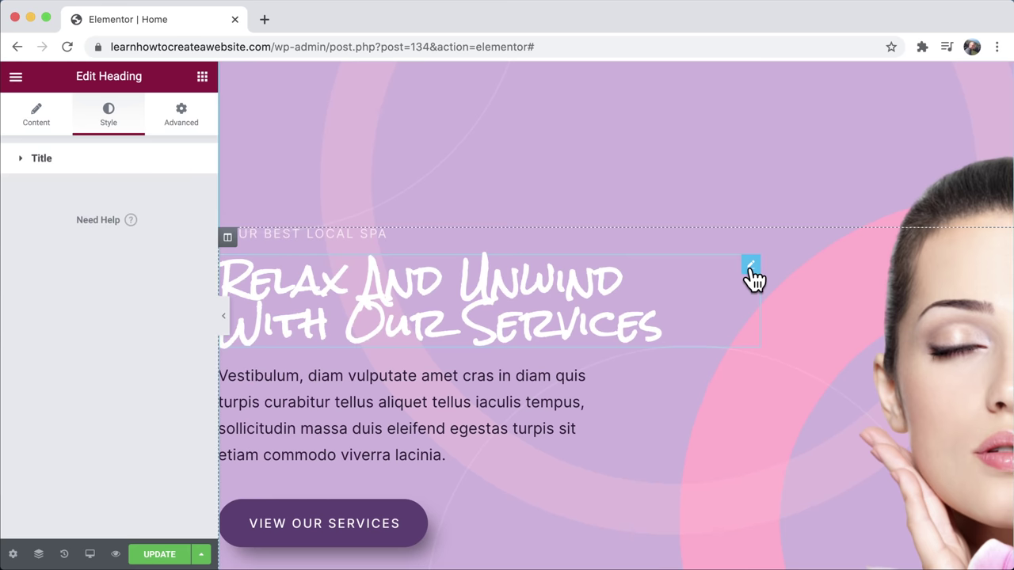
pyautogui.scroll(-10, 563, 405)
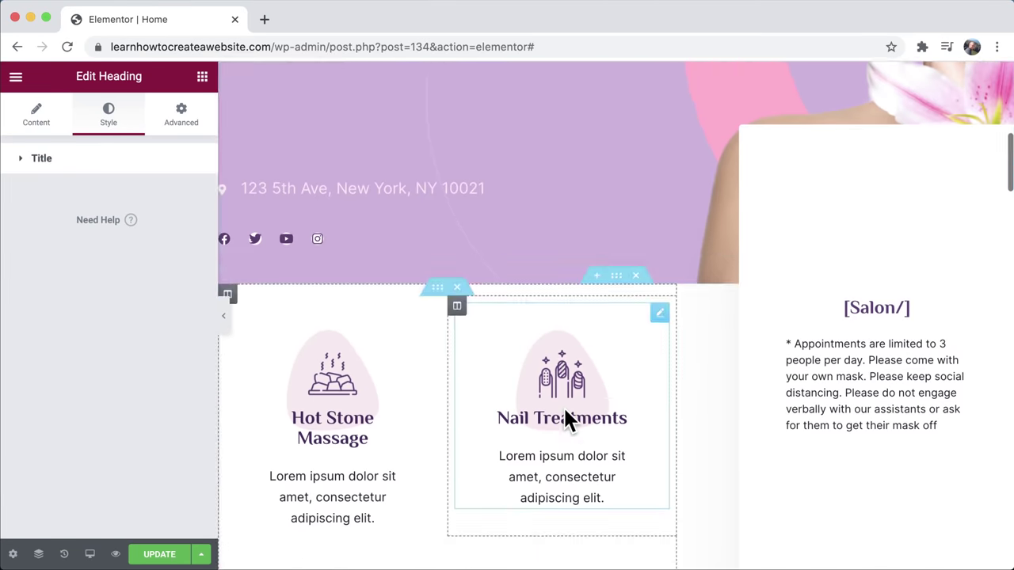
pyautogui.scroll(10, 566, 414)
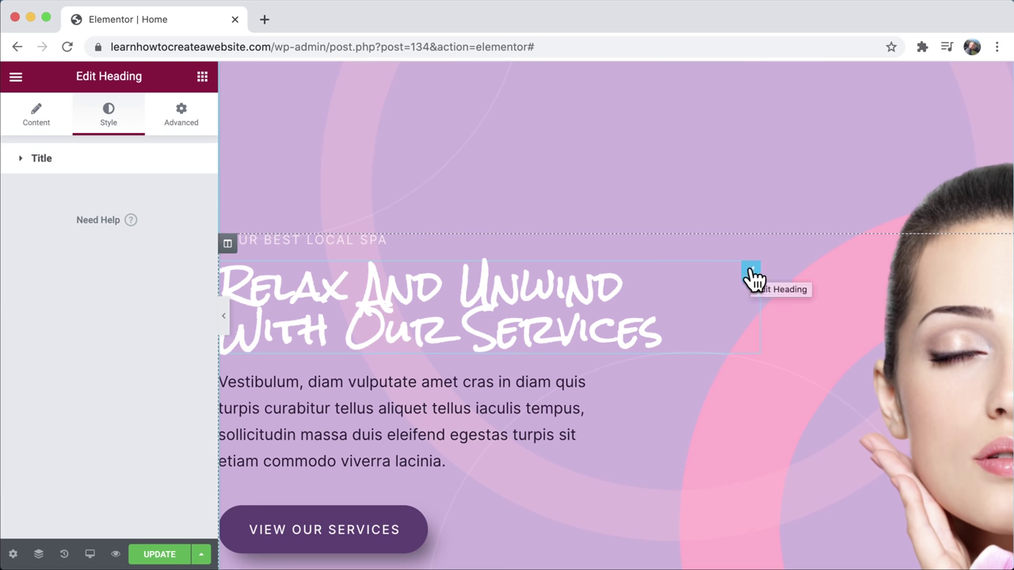
# - Copy the hero heading and paste its style onto the Enjoy A Relaxing Afternoon heading
pyautogui.rightClick(751, 273)
pyautogui.click(796, 336)
pyautogui.scroll(-20, 654, 351)
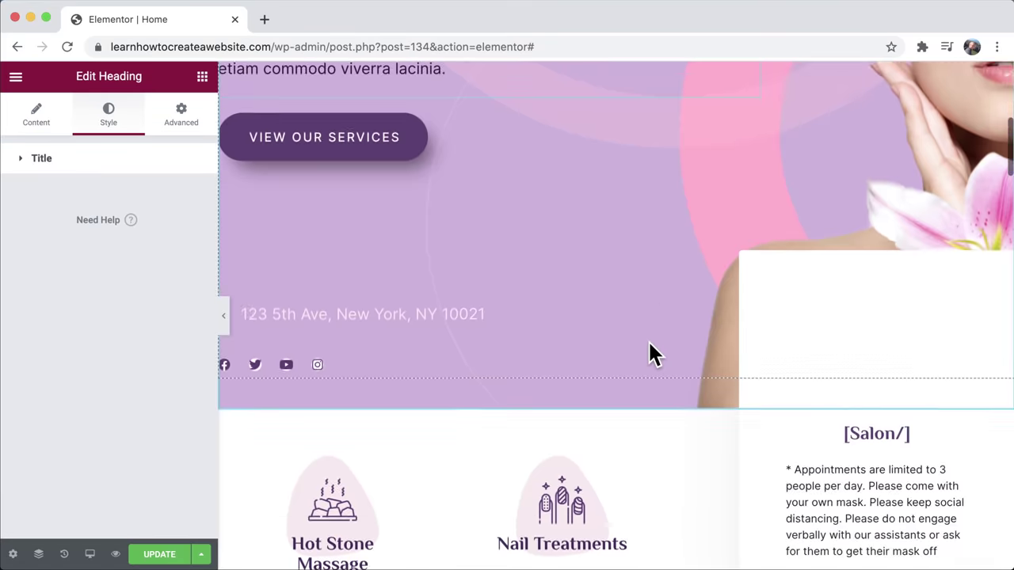
pyautogui.scroll(-5, 650, 346)
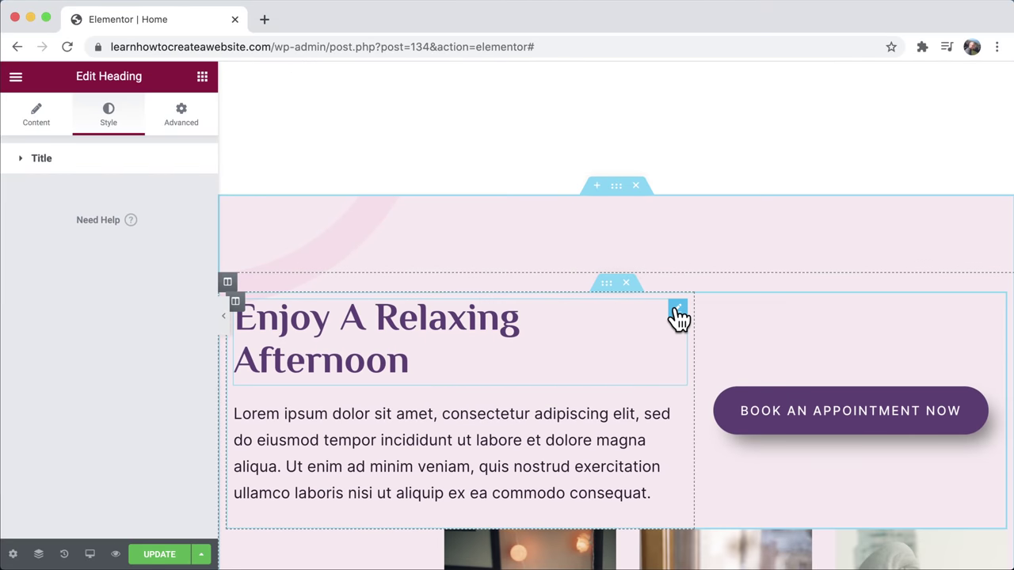
pyautogui.rightClick(674, 310)
pyautogui.click(723, 418)
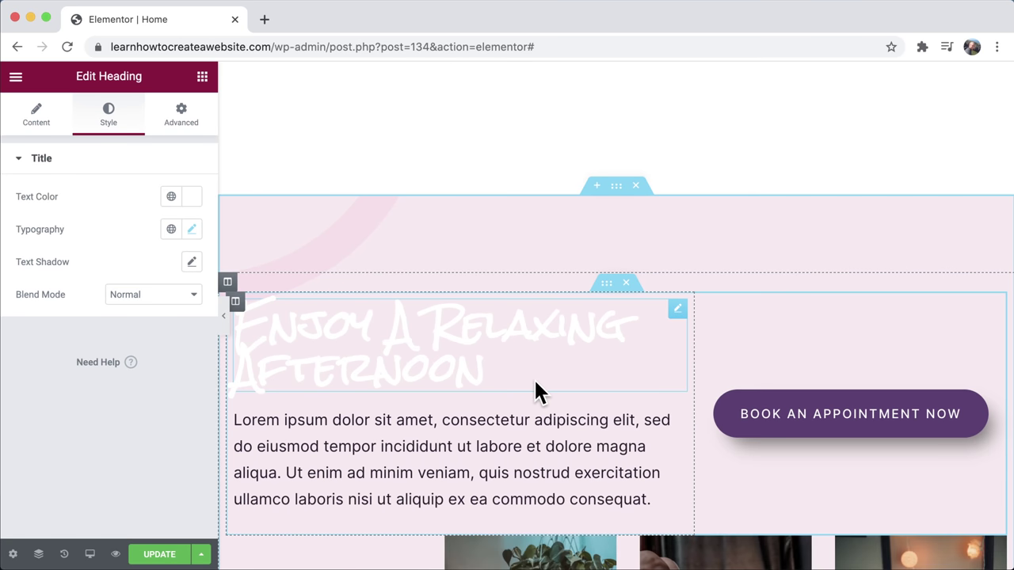
# - Revert all page edits to Editing Started in the History panel
pyautogui.click(72, 555)
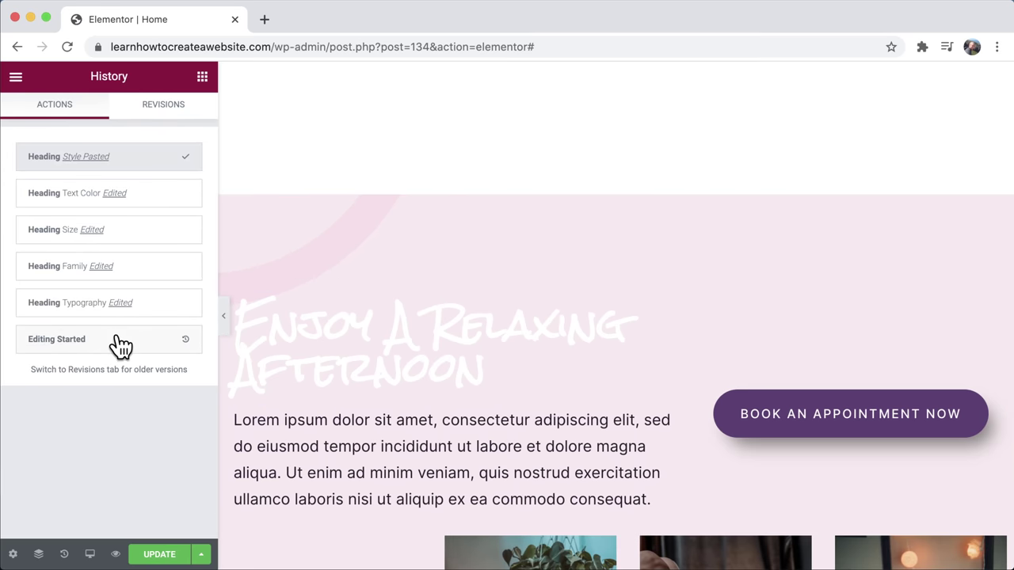
pyautogui.click(118, 344)
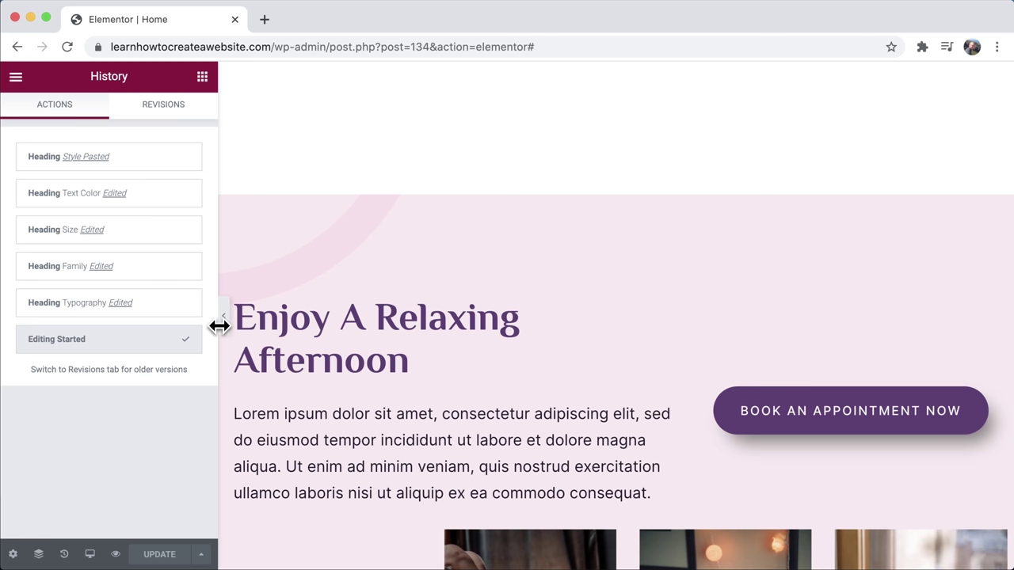
pyautogui.scroll(15, 362, 324)
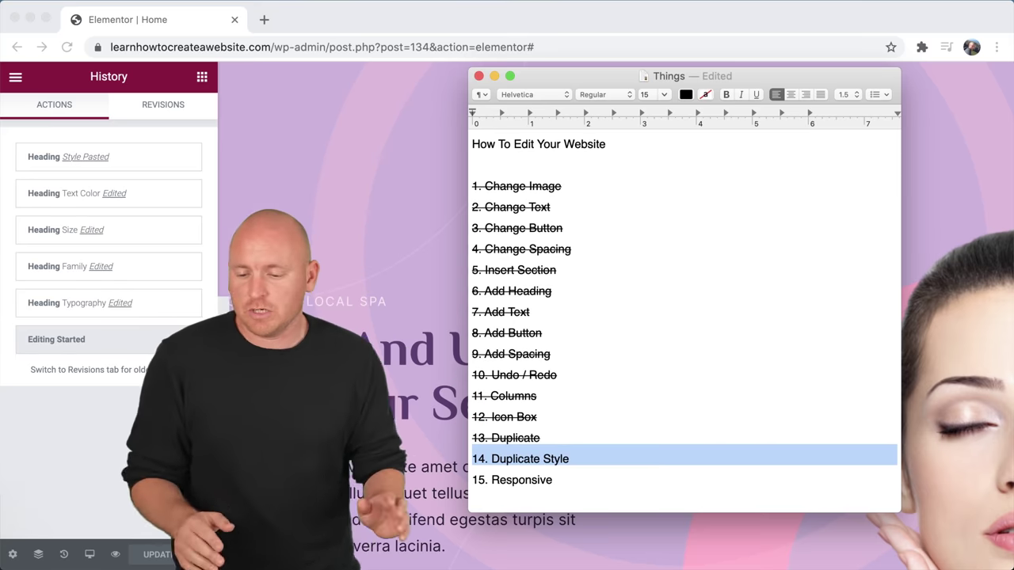
# - Strike through '14. Duplicate Style' on the checklist and select the '15. Responsive' line
pyautogui.click(484, 95)
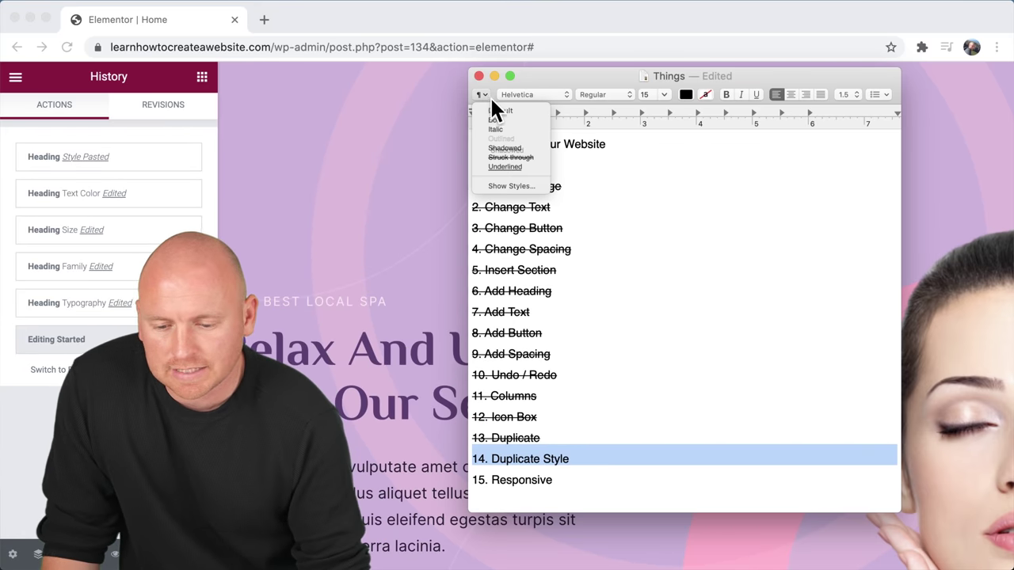
pyautogui.click(510, 156)
pyautogui.tripleClick(528, 481)
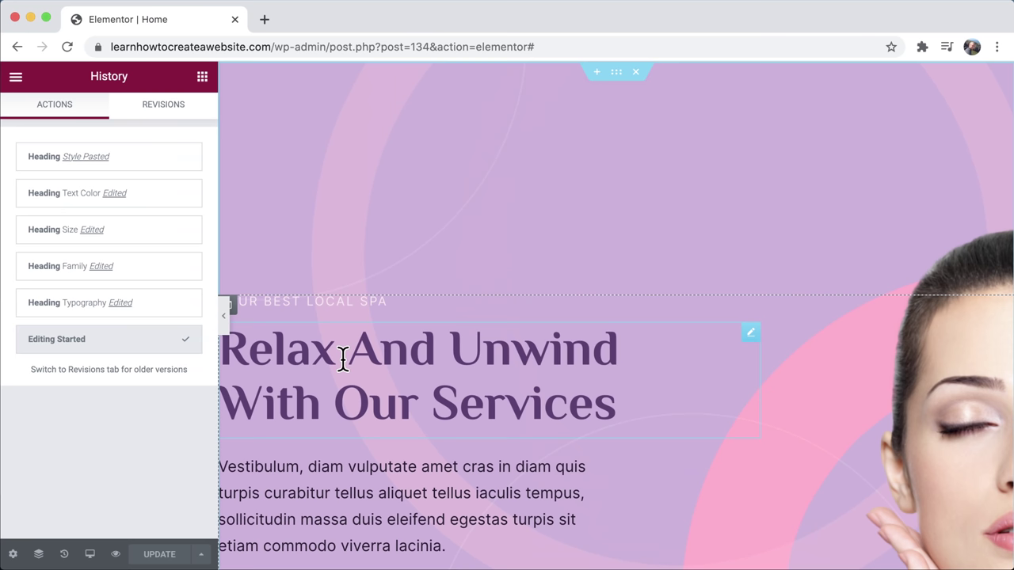
# - Switch the preview to the 360 px Mobile layout and open the hero heading's style settings
pyautogui.click(91, 555)
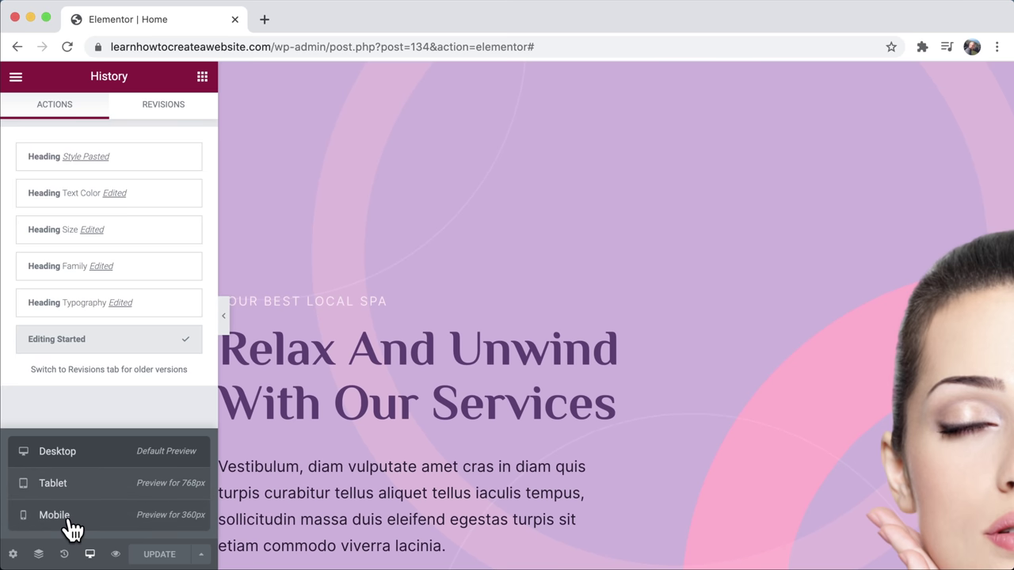
pyautogui.click(69, 524)
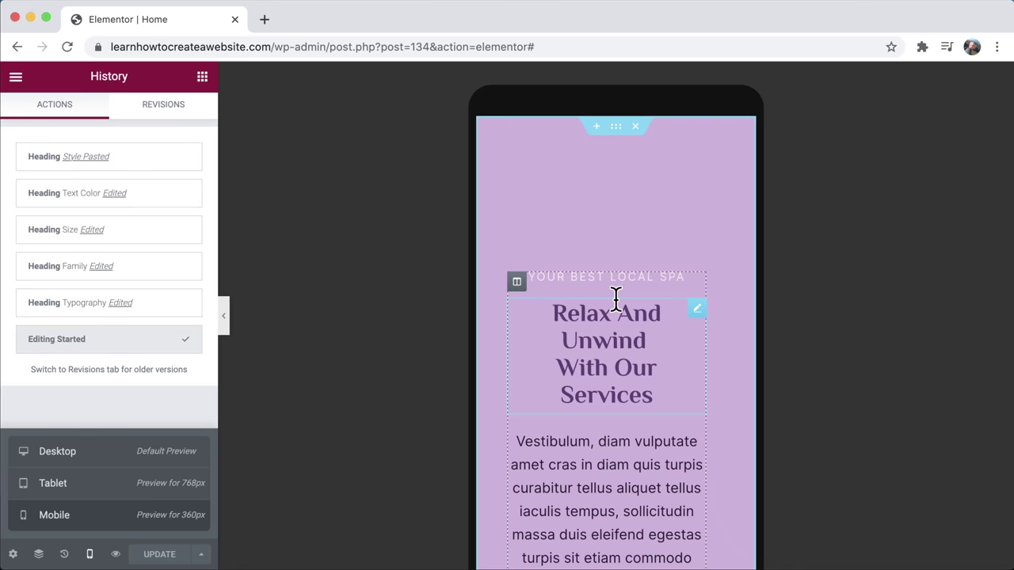
pyautogui.scroll(-10, 616, 299)
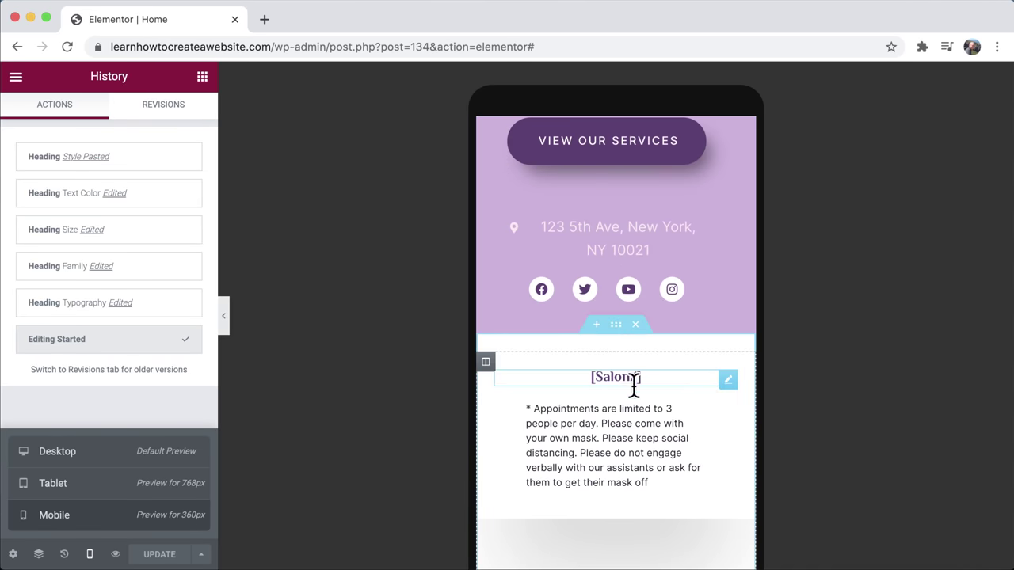
pyautogui.scroll(6, 656, 373)
pyautogui.scroll(-9, 657, 373)
pyautogui.scroll(-10, 656, 366)
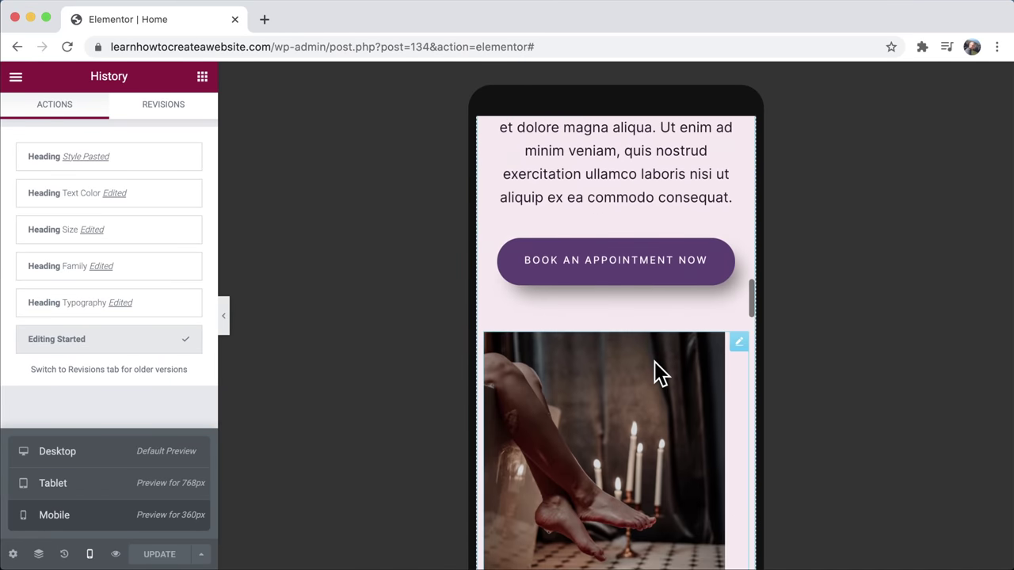
pyautogui.scroll(-8, 654, 366)
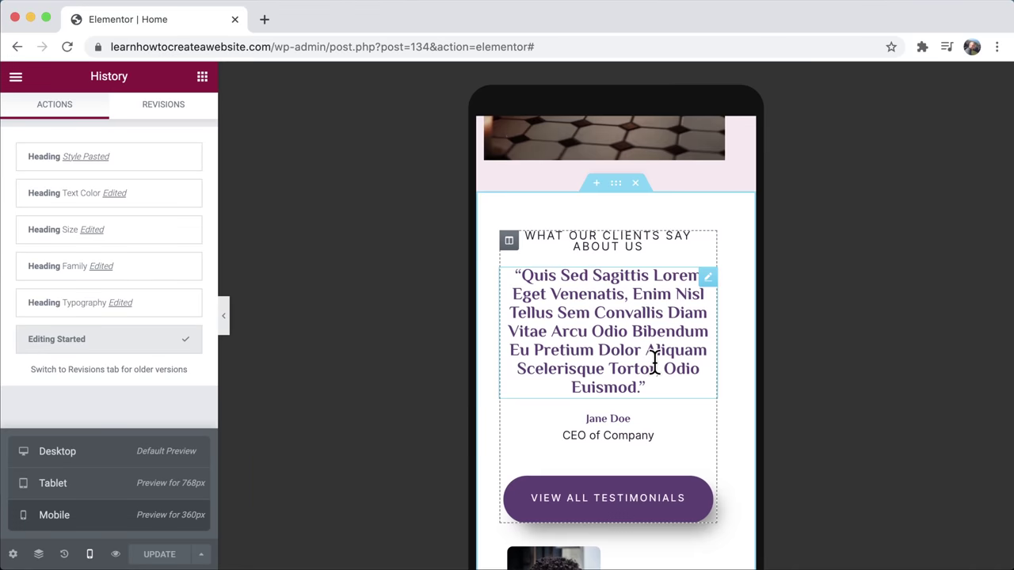
pyautogui.scroll(-12, 654, 364)
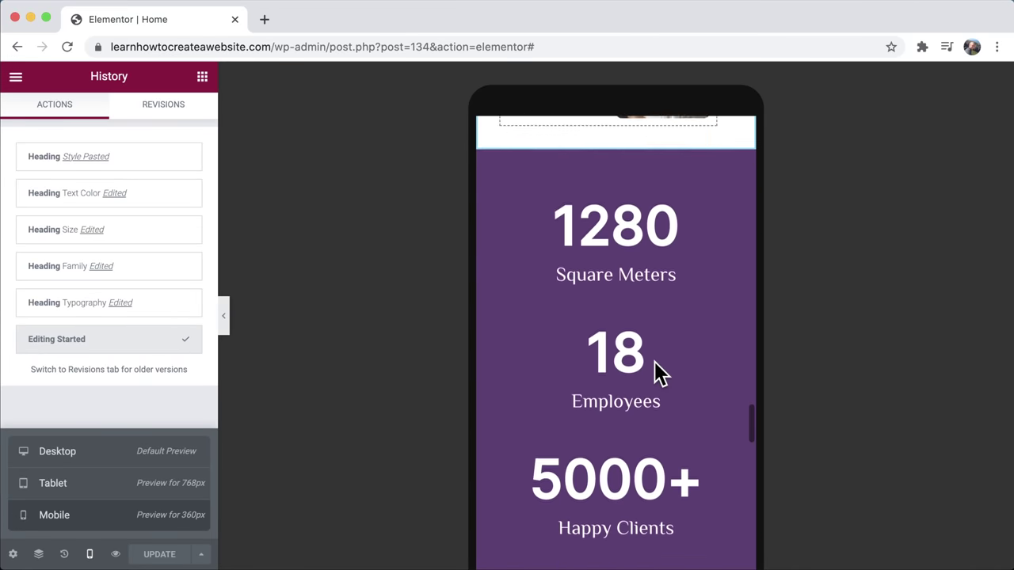
pyautogui.scroll(-10, 654, 363)
pyautogui.scroll(-10, 654, 366)
pyautogui.scroll(10, 654, 366)
pyautogui.scroll(20, 656, 369)
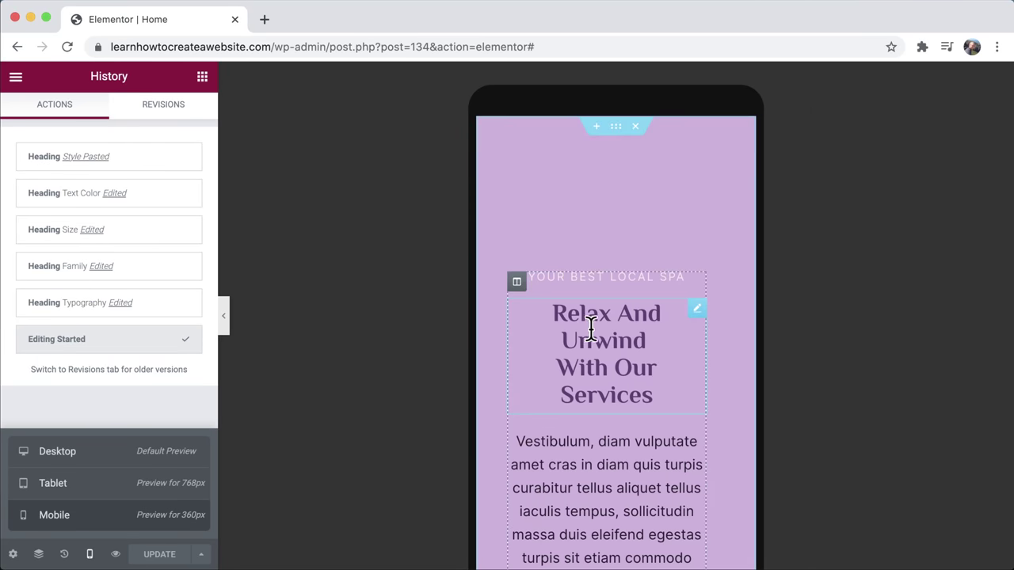
pyautogui.click(698, 308)
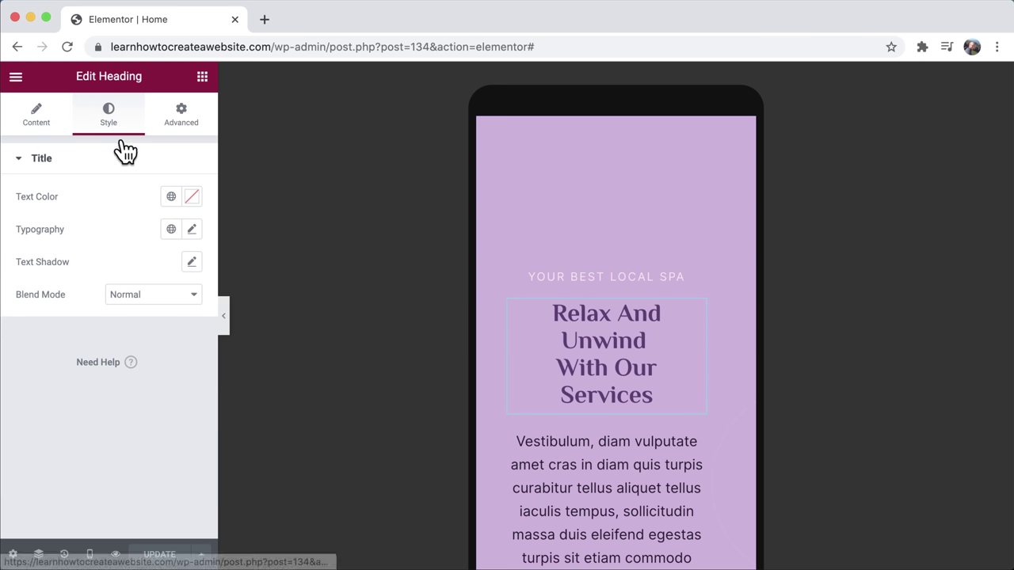
# - Set the hero heading's mobile size to 35 px, select the hero section, and return to Desktop
pyautogui.click(192, 232)
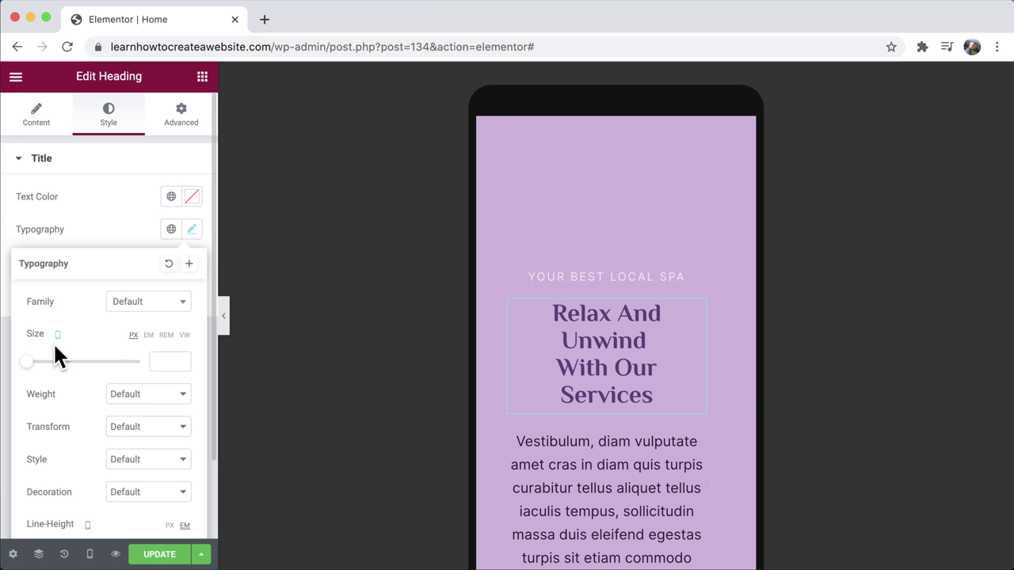
pyautogui.moveTo(29, 363); pyautogui.dragTo(57, 363)
pyautogui.click(616, 129)
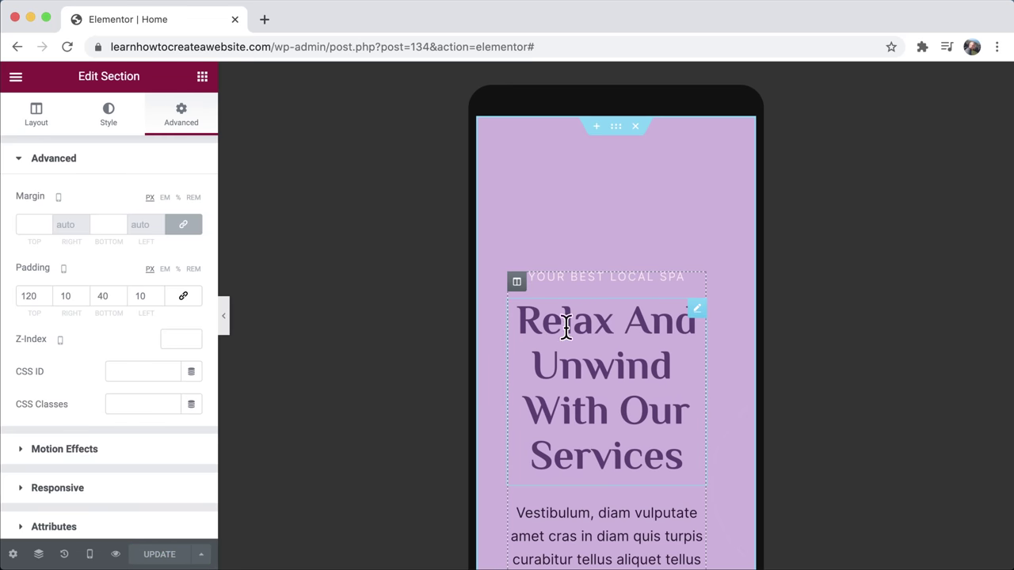
pyautogui.moveTo(90, 554)
pyautogui.click(97, 456)
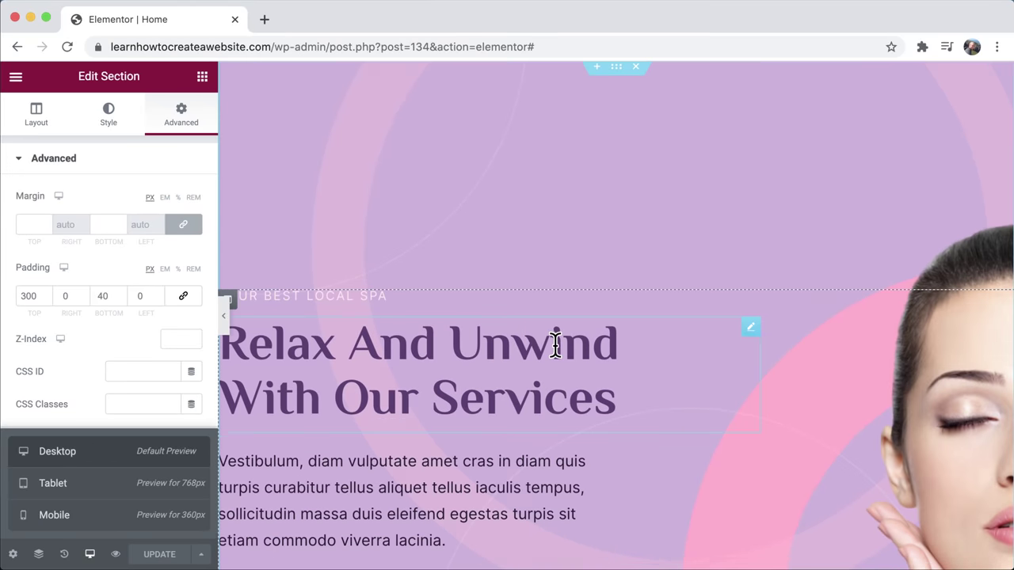
pyautogui.scroll(-3, 555, 344)
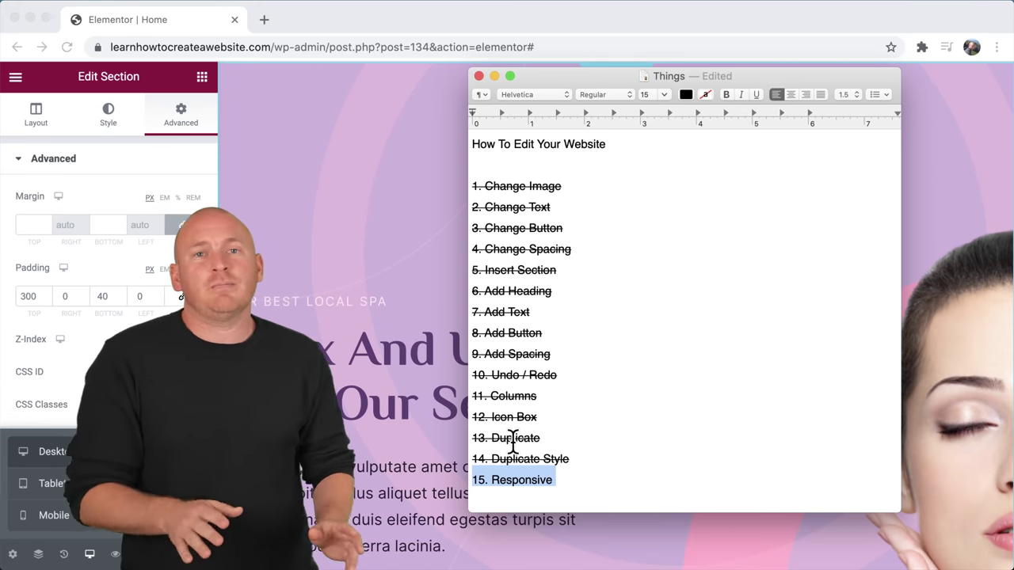
# - Strike through '15. Responsive' on the checklist and bring Chrome back to the front
pyautogui.click(481, 94)
pyautogui.click(514, 157)
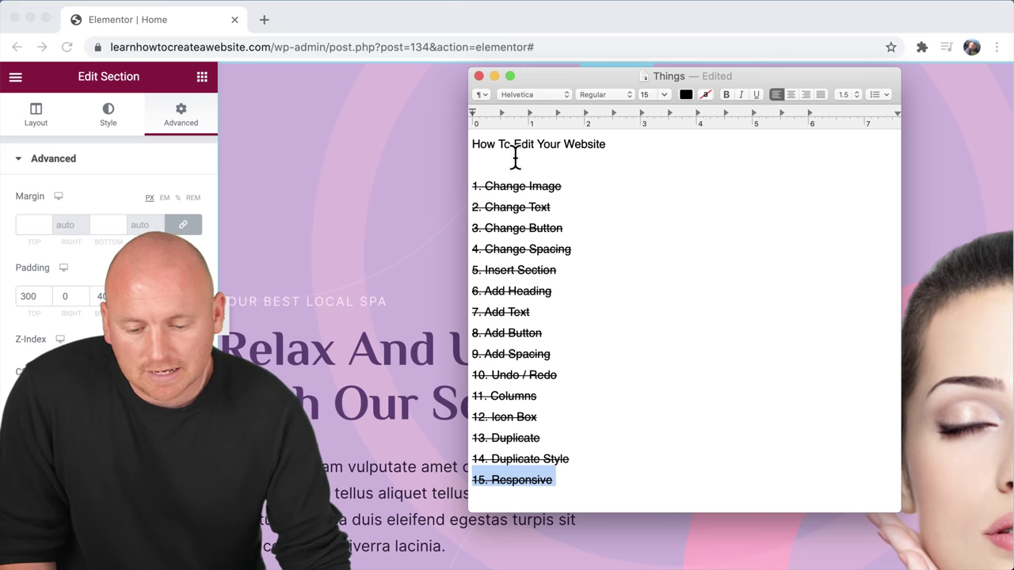
pyautogui.moveTo(590, 76); pyautogui.dragTo(489, 74)
pyautogui.click(467, 277)
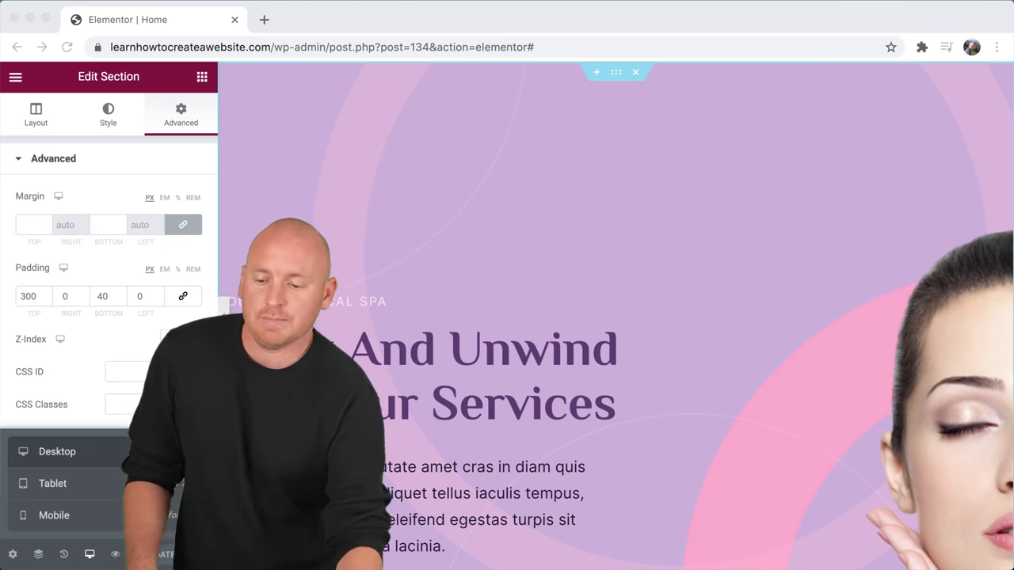
# - Preview the page, close the Elementor tab, and load the live homepage without ?preview parameters
pyautogui.click(130, 555)
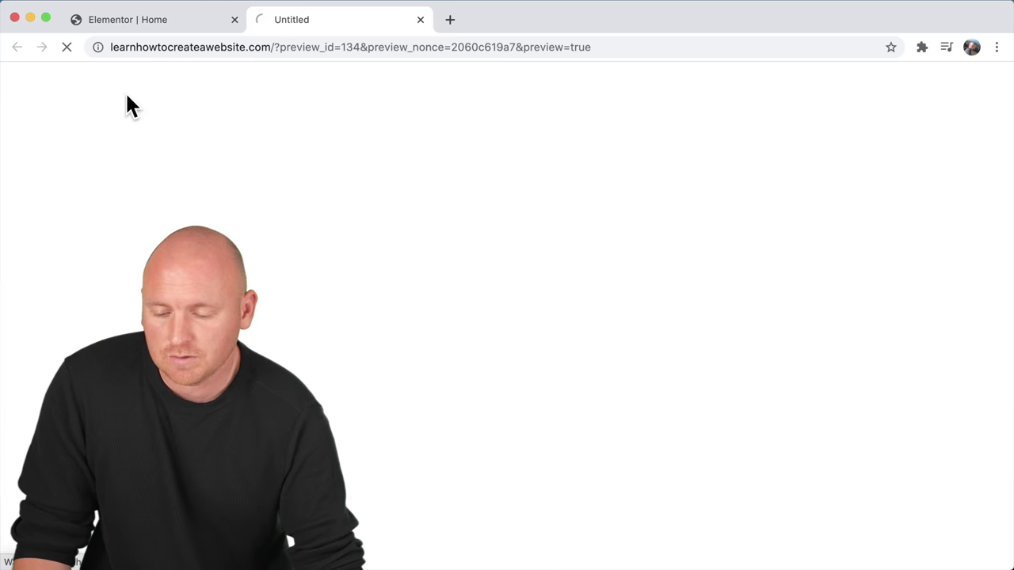
pyautogui.click(234, 20)
pyautogui.moveTo(279, 45); pyautogui.dragTo(646, 58)
pyautogui.press('BackSpace')
pyautogui.click(252, 194)
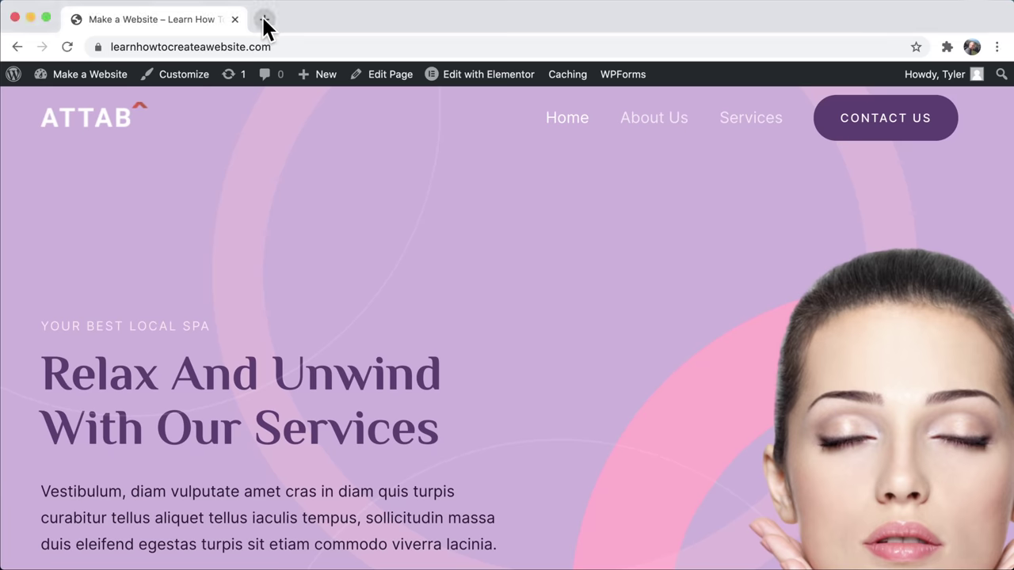
# - Load photopea.com in a new tab and start a New Project
pyautogui.click(264, 20)
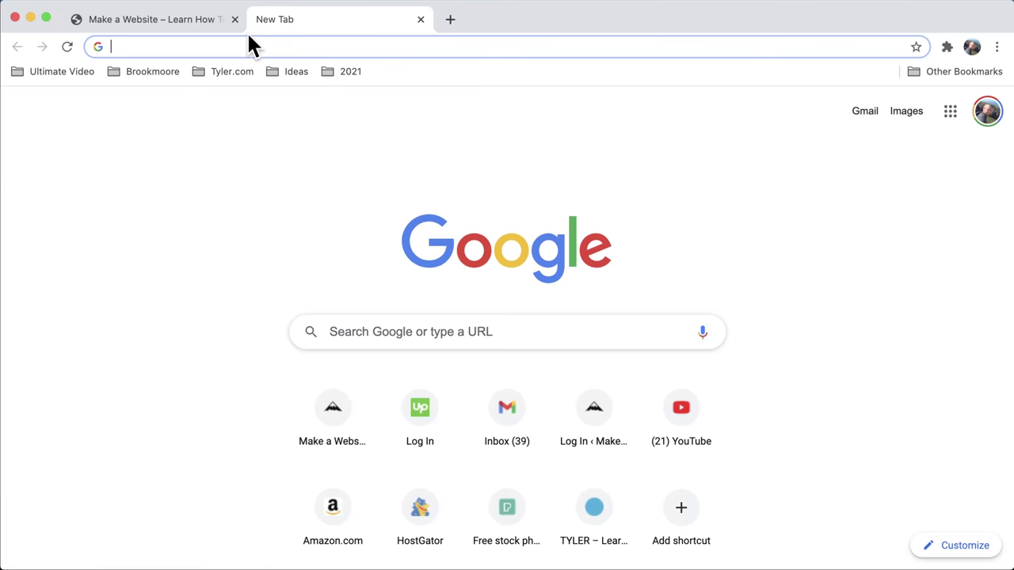
pyautogui.write('photopea')
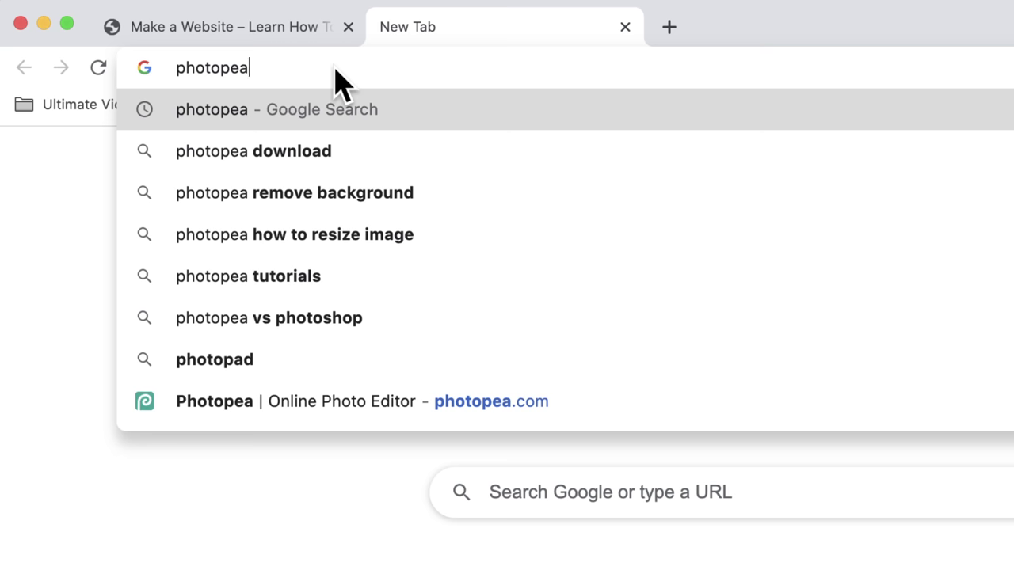
pyautogui.write('.com')
pyautogui.press('Return')
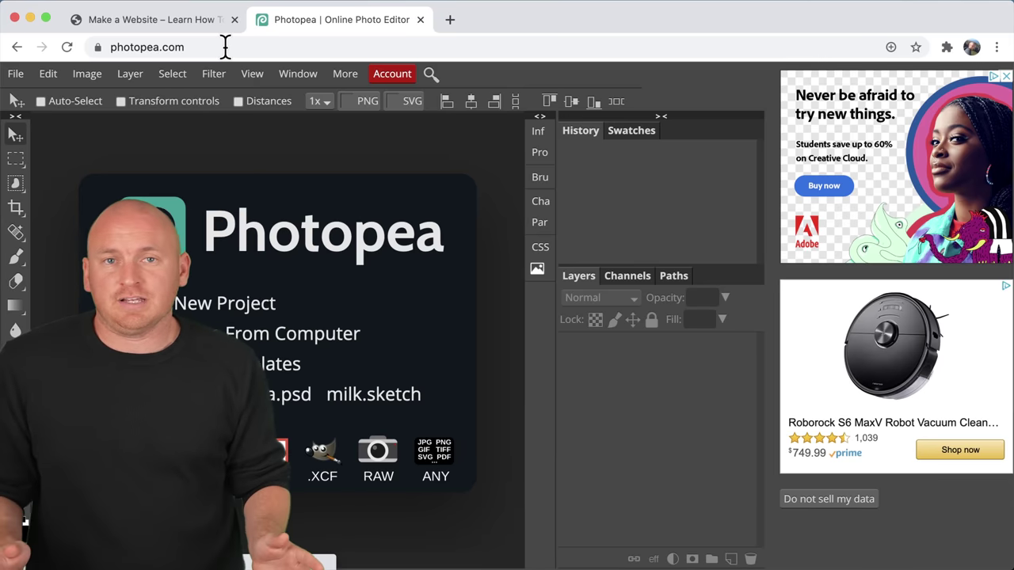
pyautogui.click(211, 309)
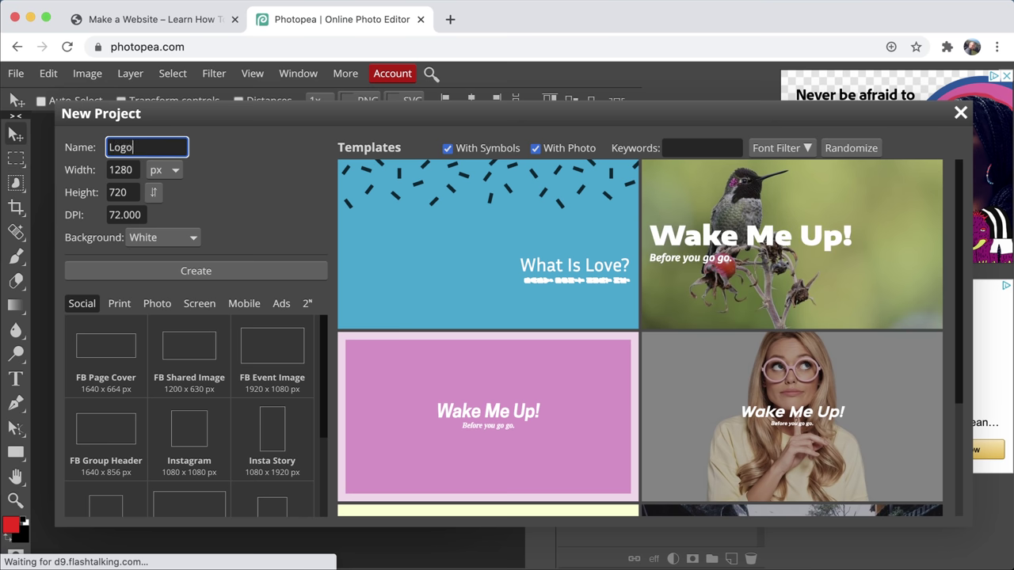
# - Create the blank white 1280×720 Logo document, then start a new browser tab
pyautogui.click(196, 271)
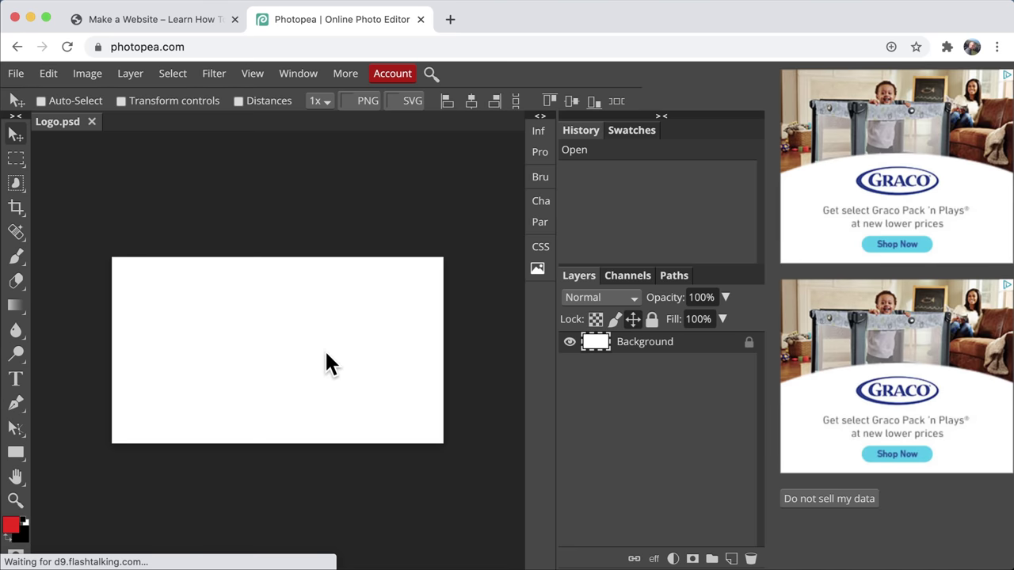
pyautogui.click(450, 19)
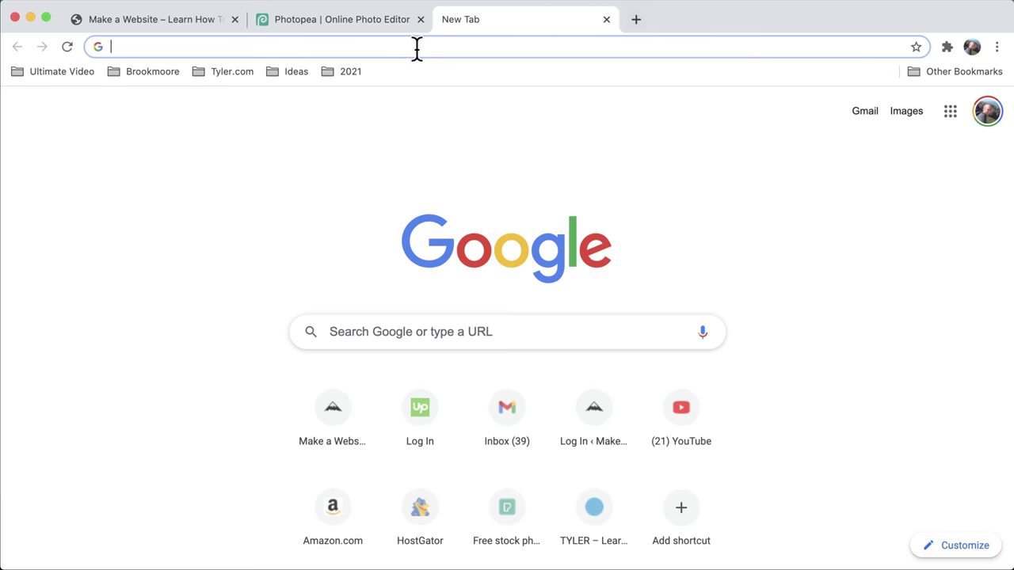
# - On flaticon.com, search for lotus flower icons filtered to free licences only
pyautogui.write('flatic')
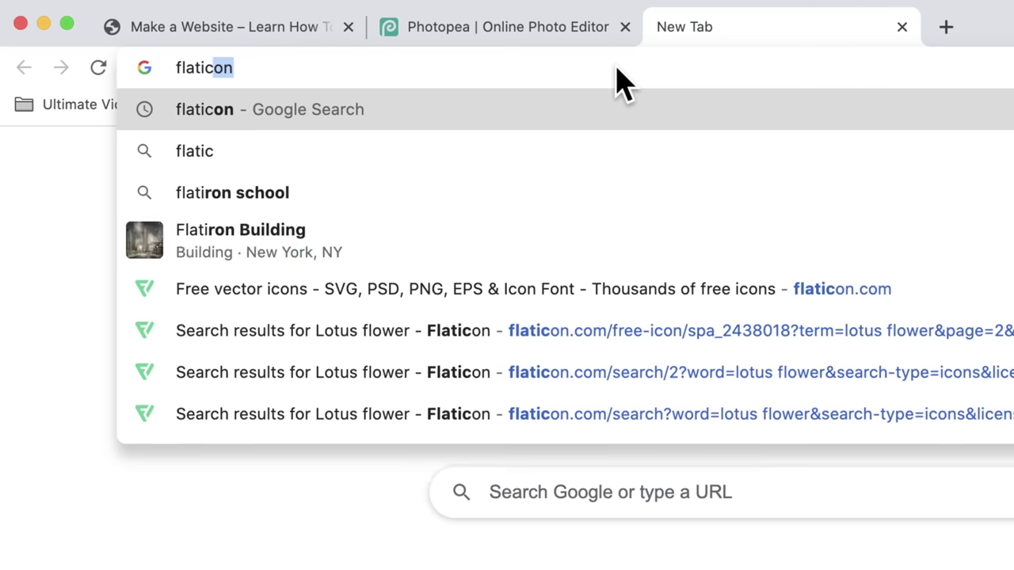
pyautogui.write('on.com')
pyautogui.press('Return')
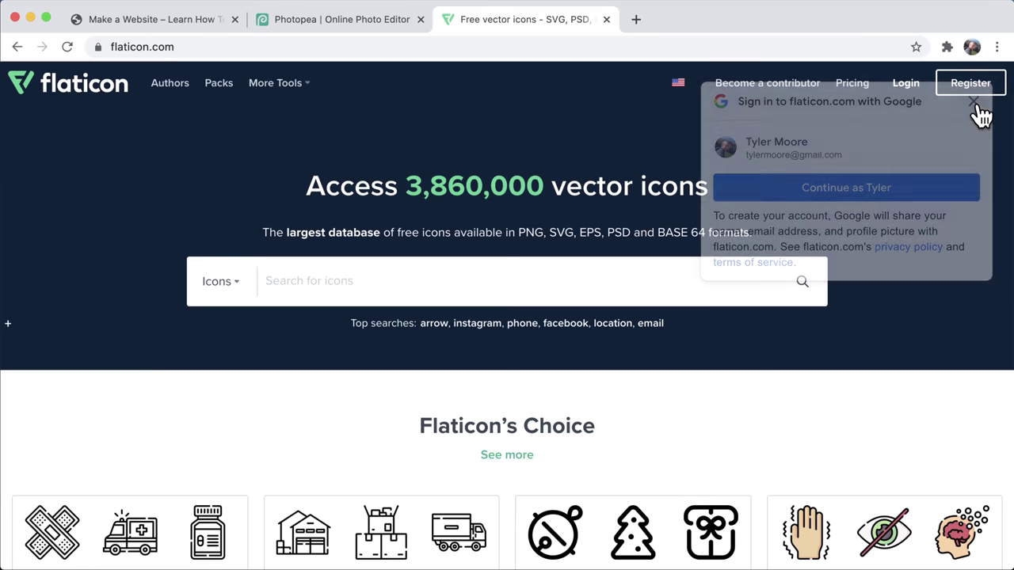
pyautogui.click(975, 104)
pyautogui.write('lotus f')
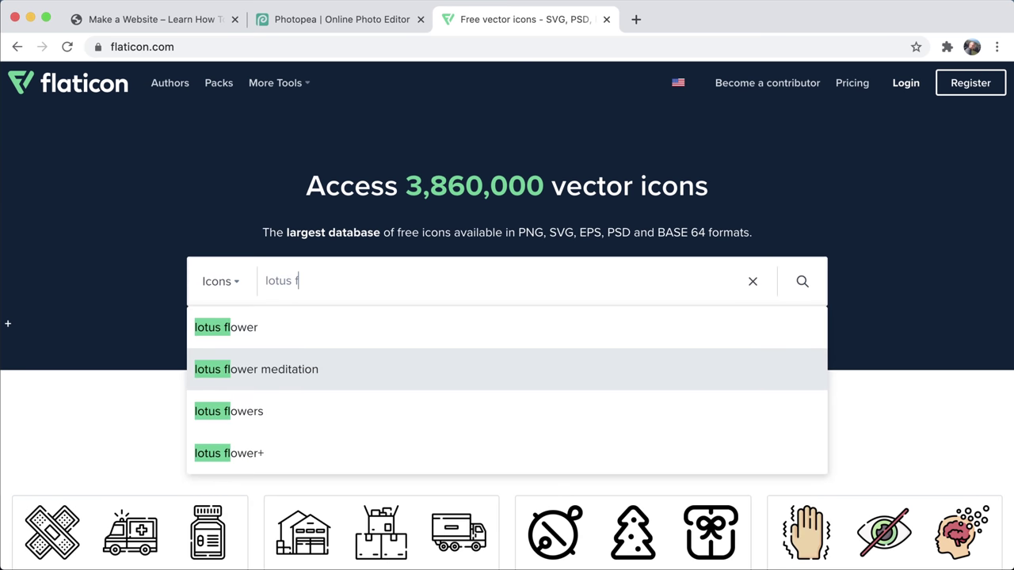
pyautogui.click(226, 327)
pyautogui.click(57, 133)
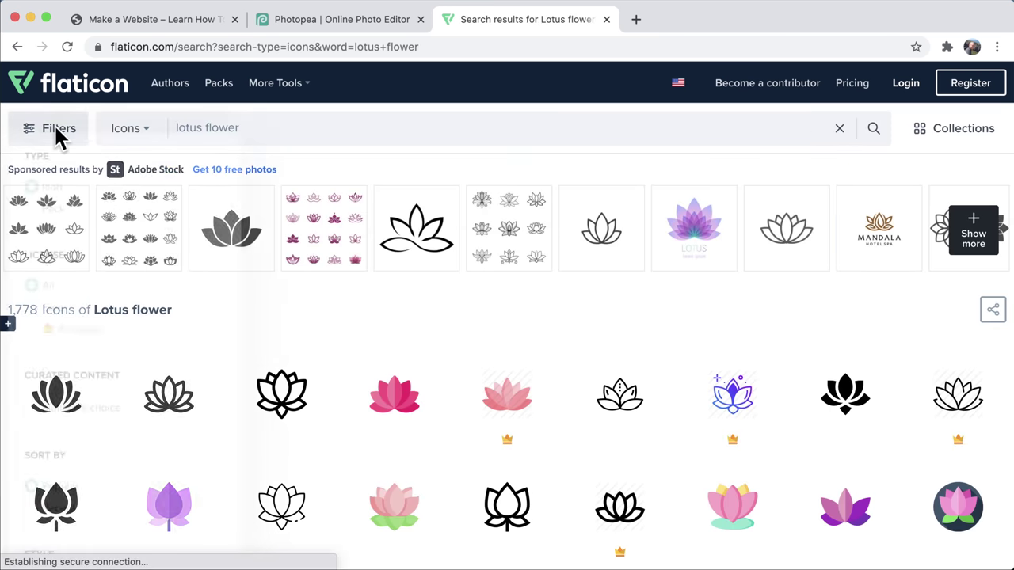
pyautogui.click(33, 326)
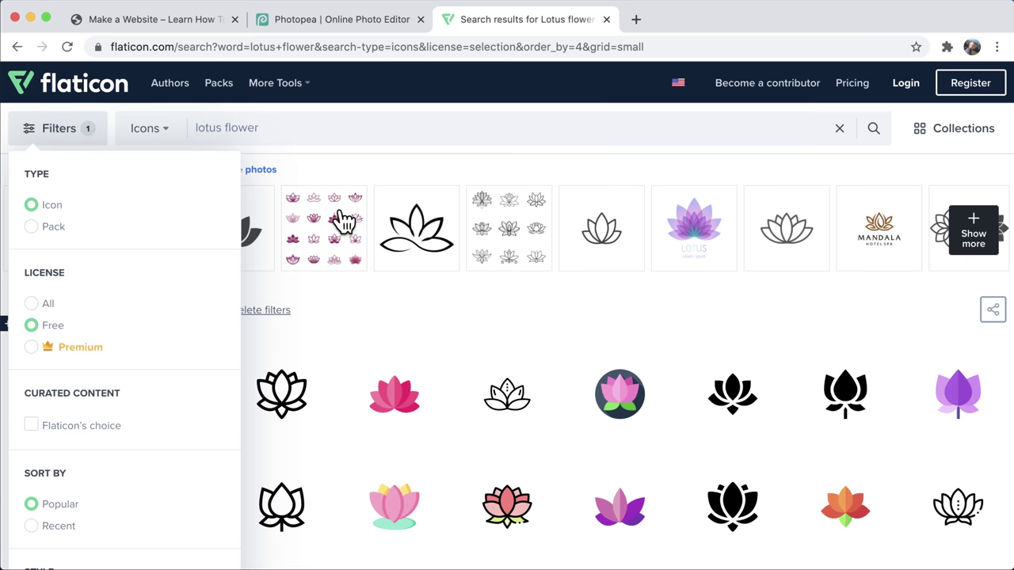
# - Browse to the second results page and open the outline lotus Spa icon
pyautogui.scroll(-10, 552, 383)
pyautogui.scroll(-10, 550, 382)
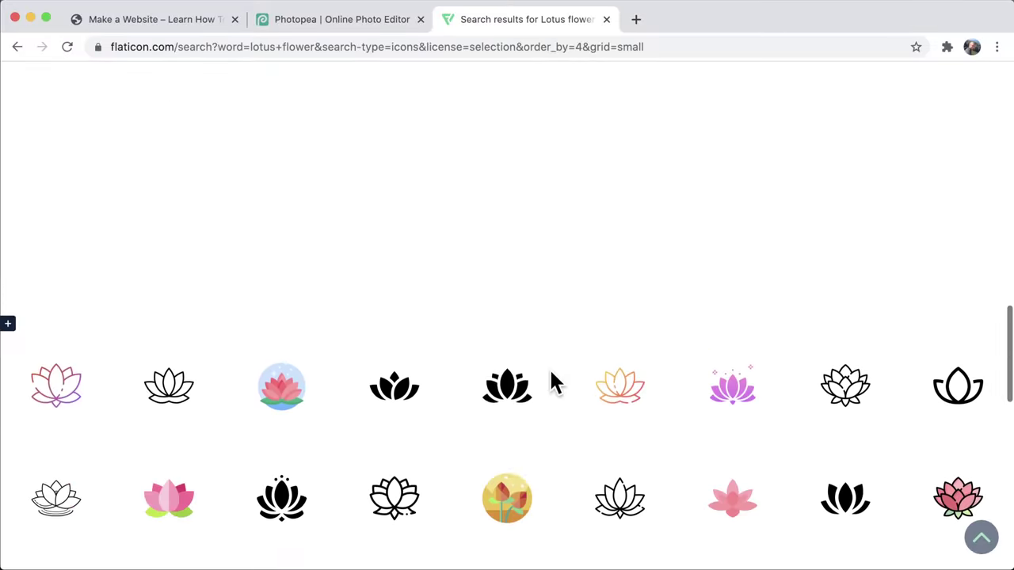
pyautogui.scroll(3, 924, 301)
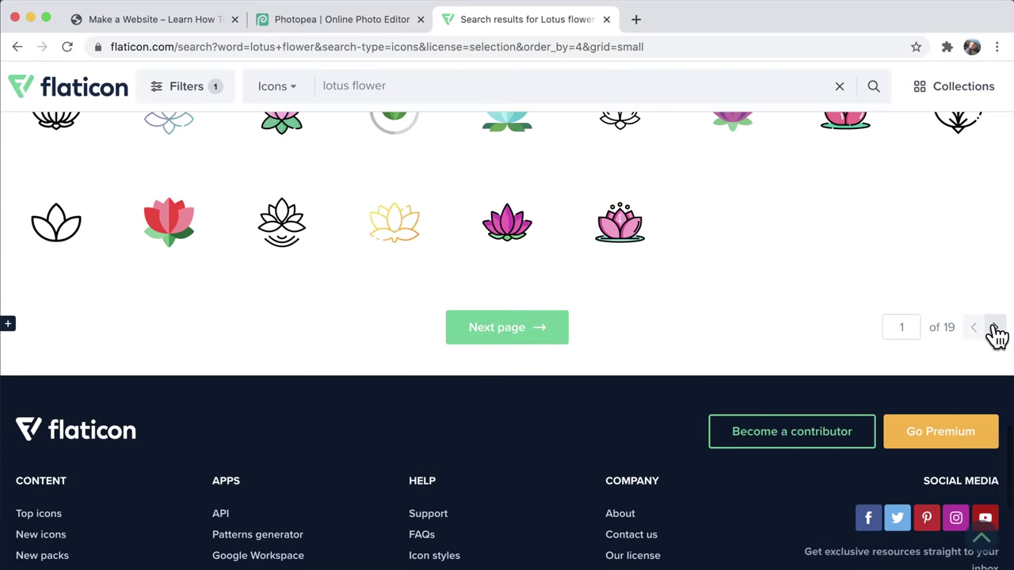
pyautogui.click(996, 330)
pyautogui.scroll(-10, 724, 351)
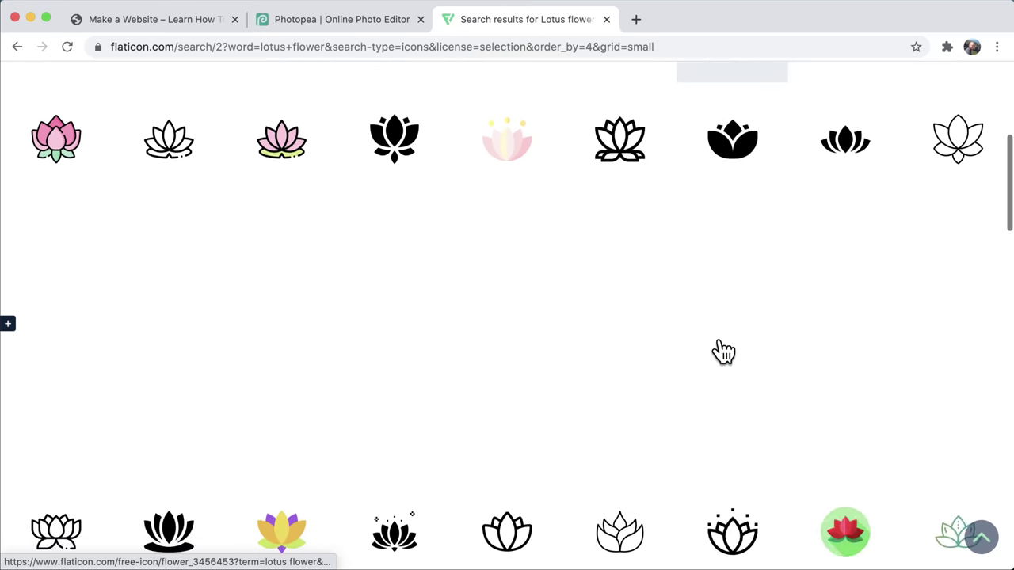
pyautogui.scroll(-5, 724, 350)
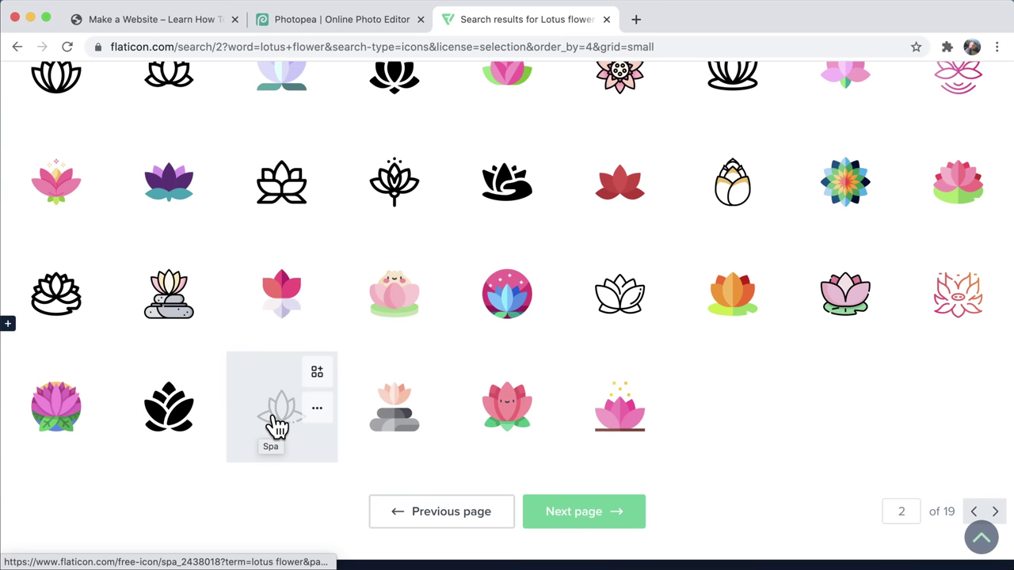
pyautogui.click(276, 426)
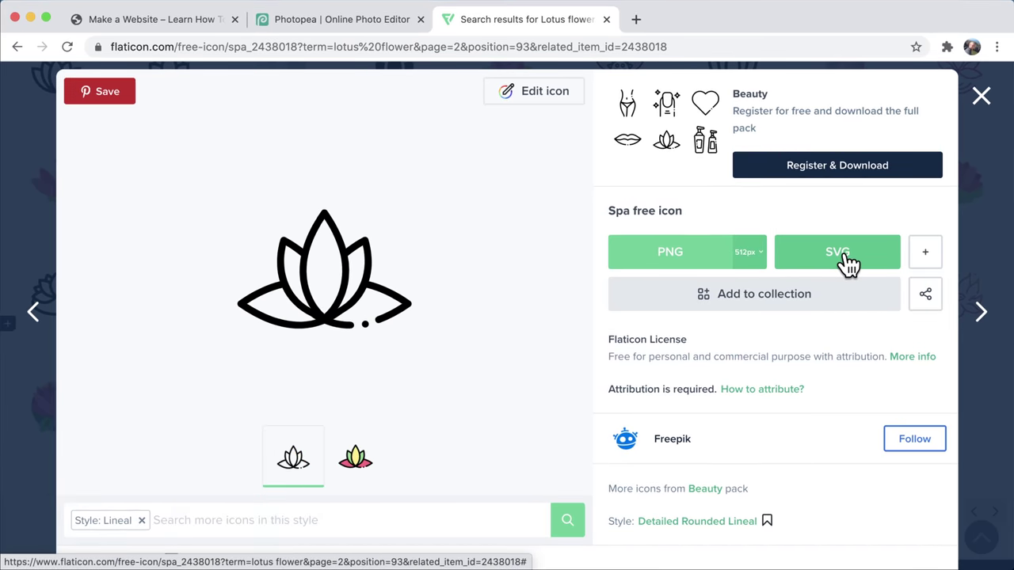
# - Download the Spa icon as a free SVG and return to the Photopea Logo document
pyautogui.click(843, 256)
pyautogui.click(648, 278)
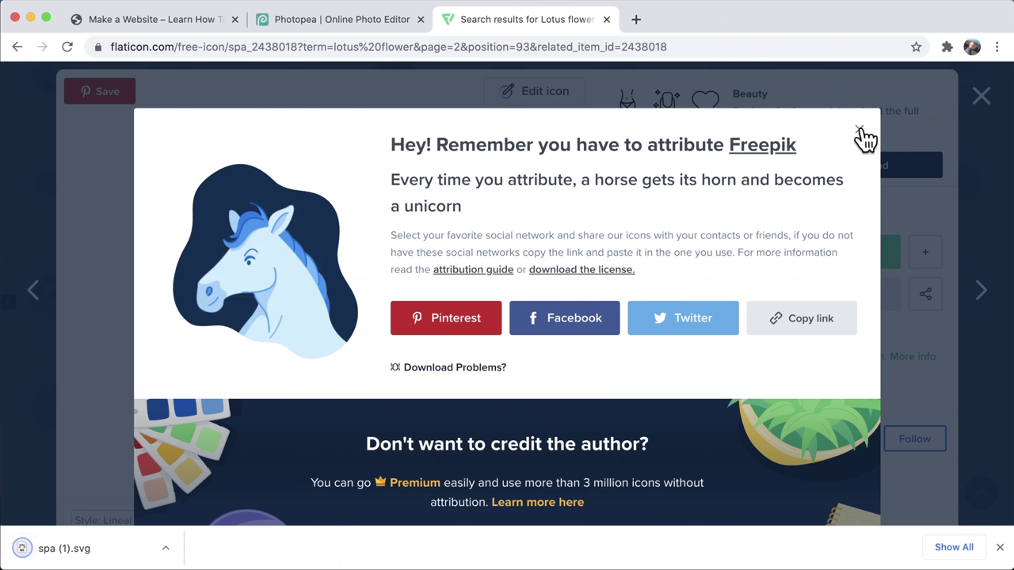
pyautogui.click(860, 132)
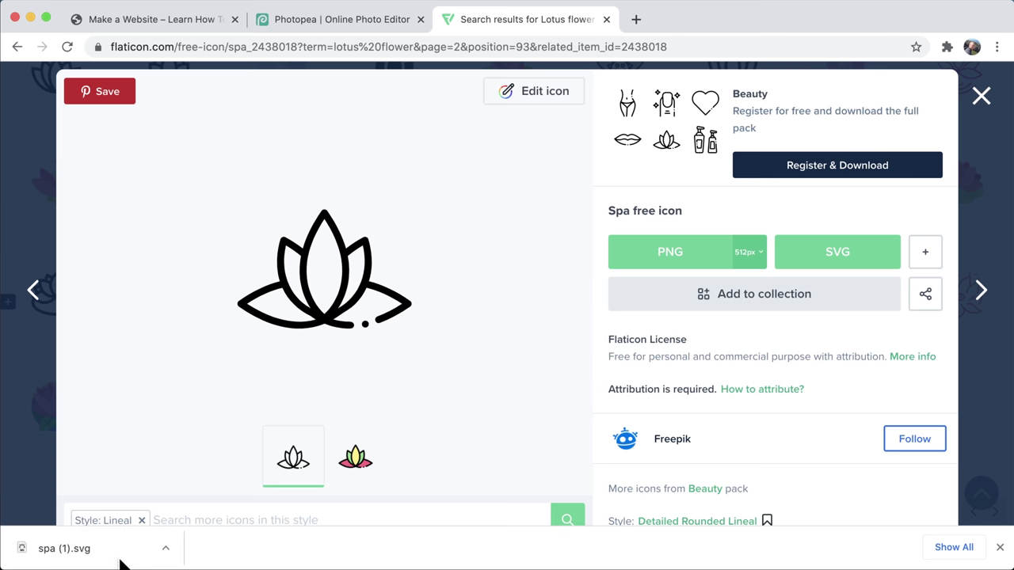
pyautogui.click(333, 22)
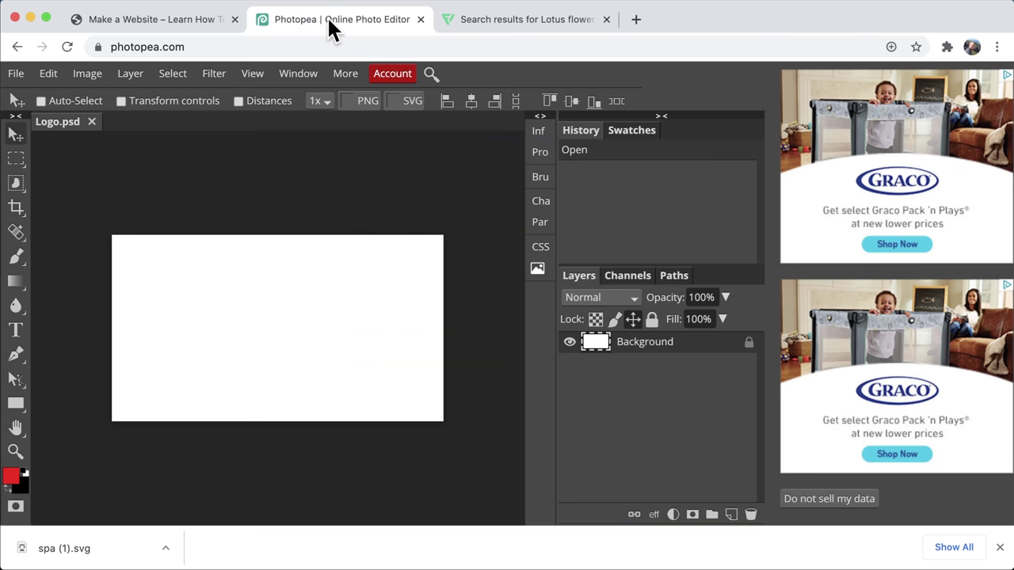
# - Place the lotus SVG on the Logo canvas, centre it, and open its smart object
pyautogui.moveTo(72, 546); pyautogui.dragTo(266, 349)
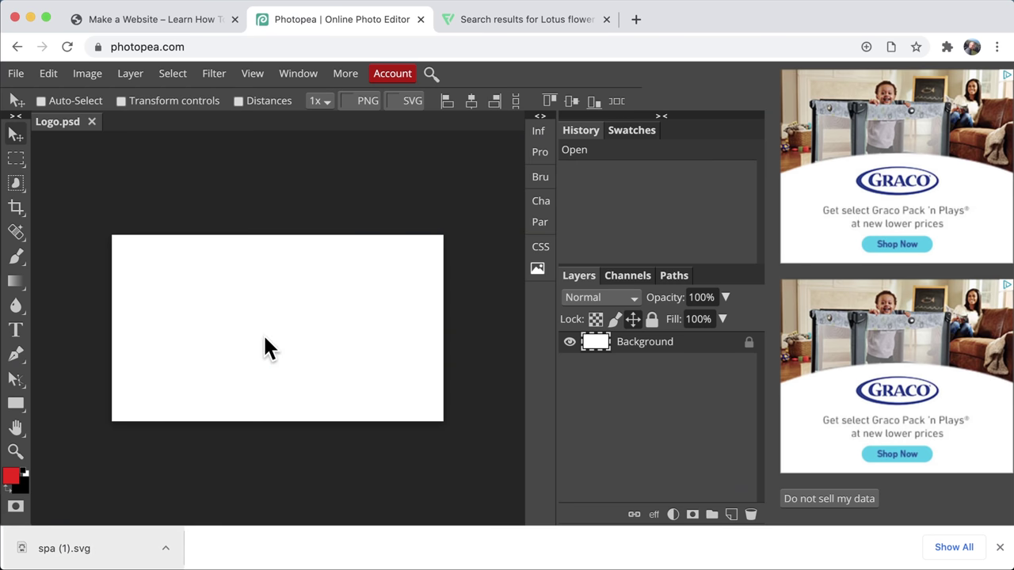
pyautogui.click(1000, 547)
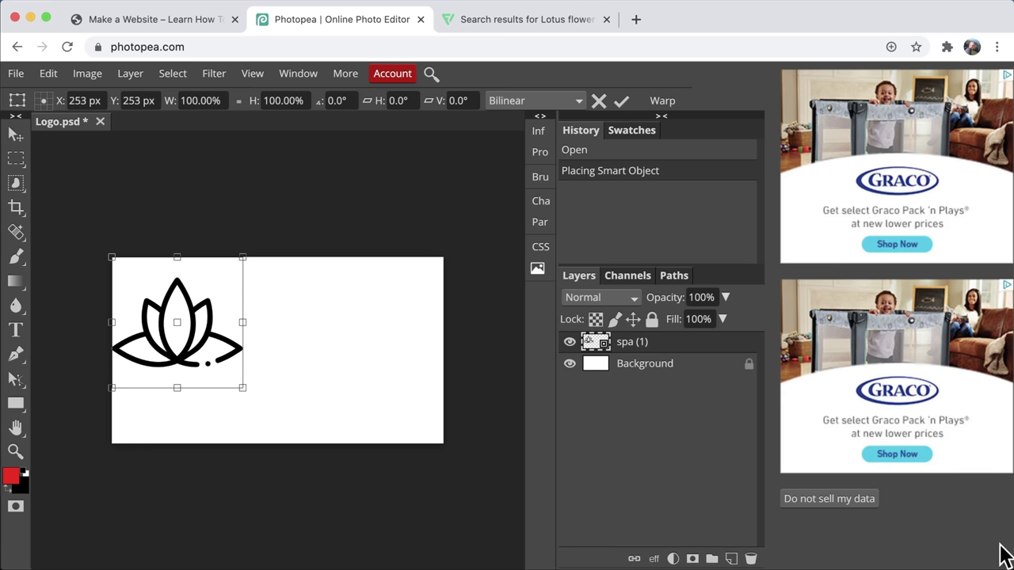
pyautogui.moveTo(178, 351); pyautogui.dragTo(268, 363)
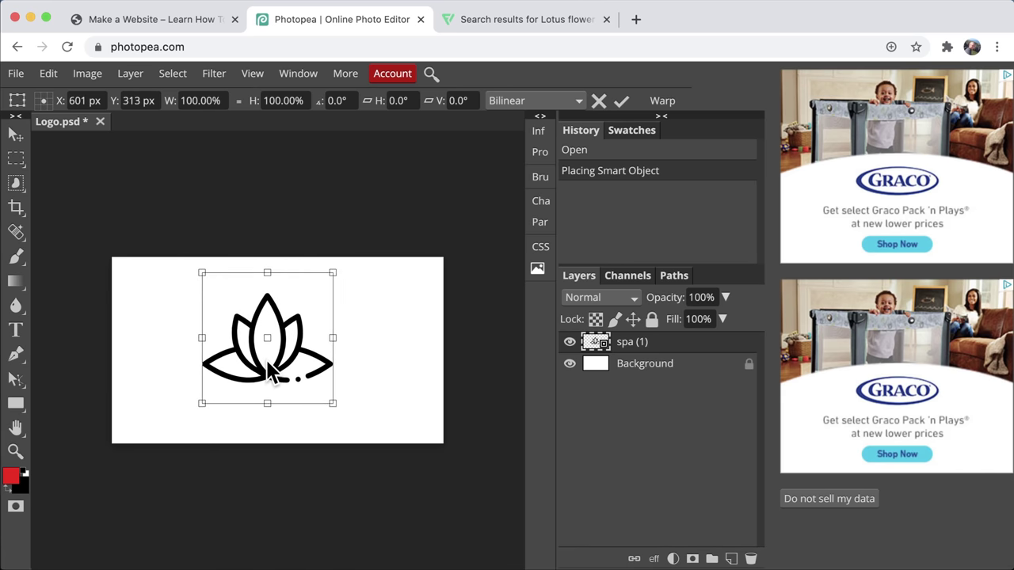
pyautogui.doubleClick(594, 347)
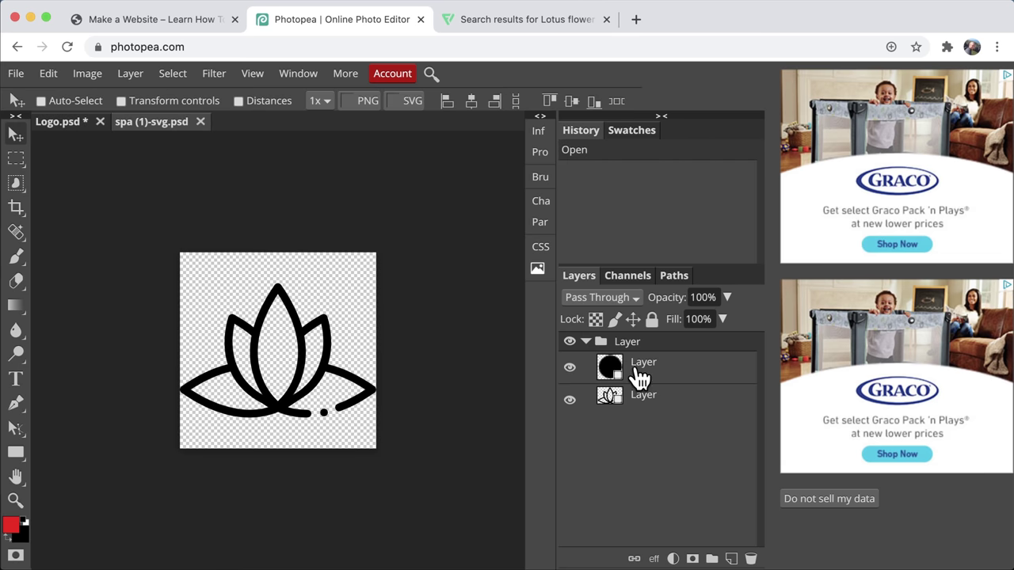
# - Recolour the lotus artwork layer to purple hex 613f75
pyautogui.click(612, 404)
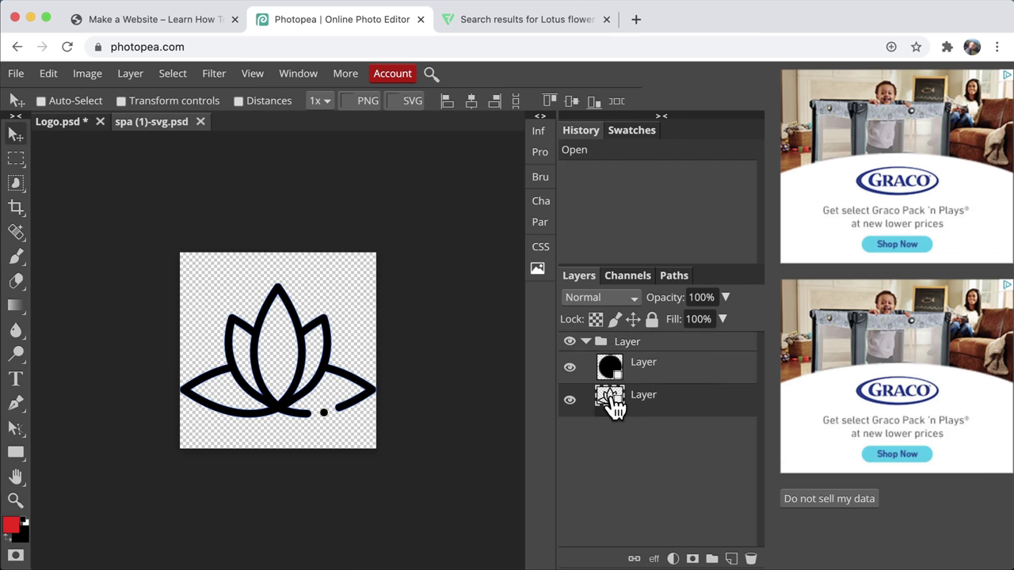
pyautogui.doubleClick(611, 404)
pyautogui.click(407, 353)
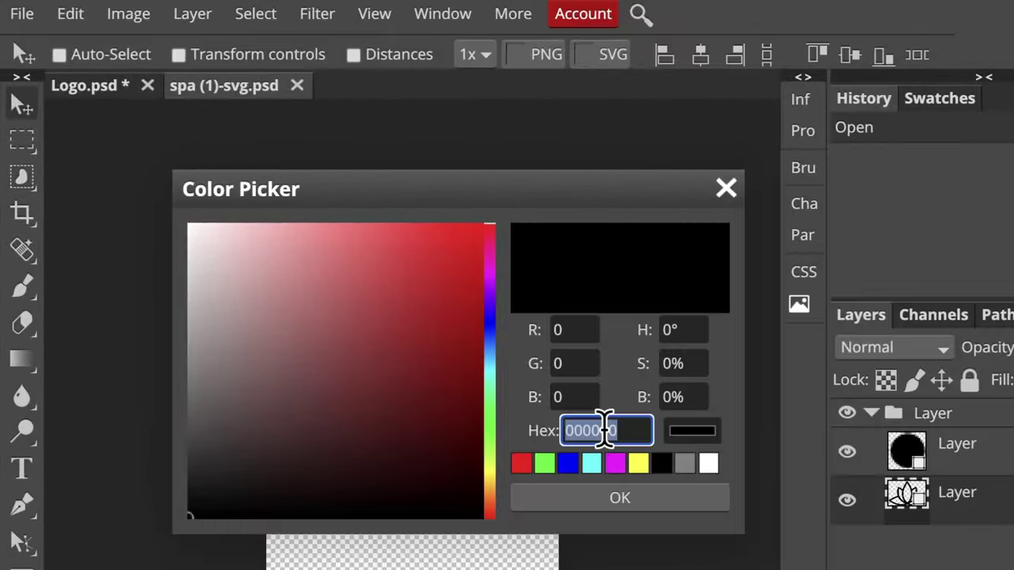
pyautogui.write('613')
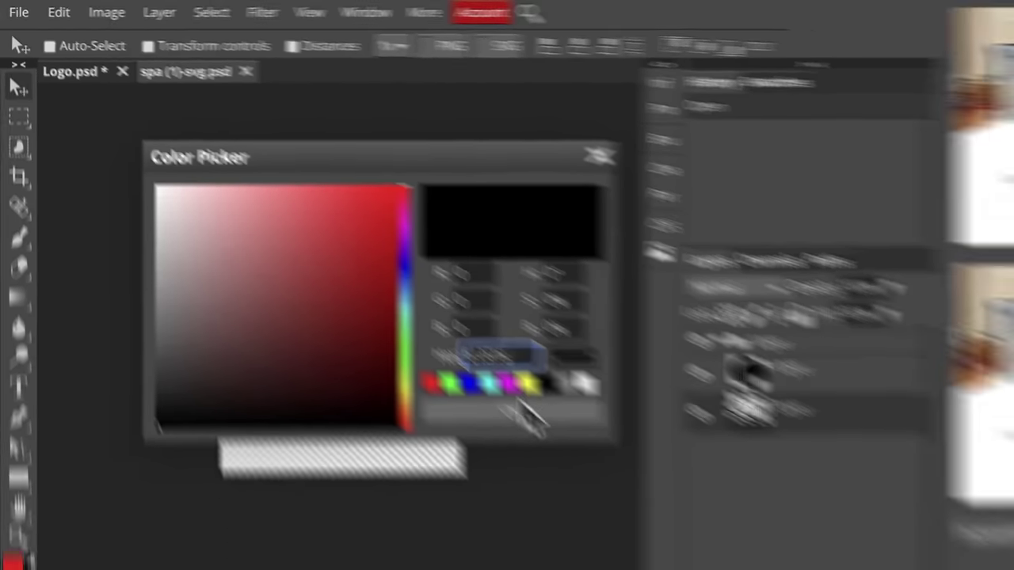
pyautogui.click(634, 501)
pyautogui.click(494, 350)
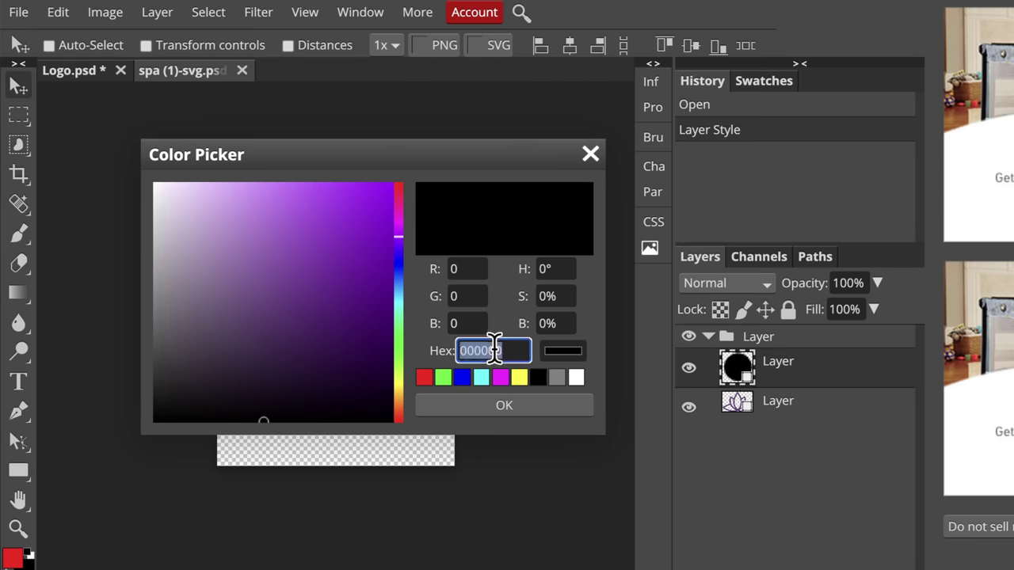
pyautogui.write('613f75')
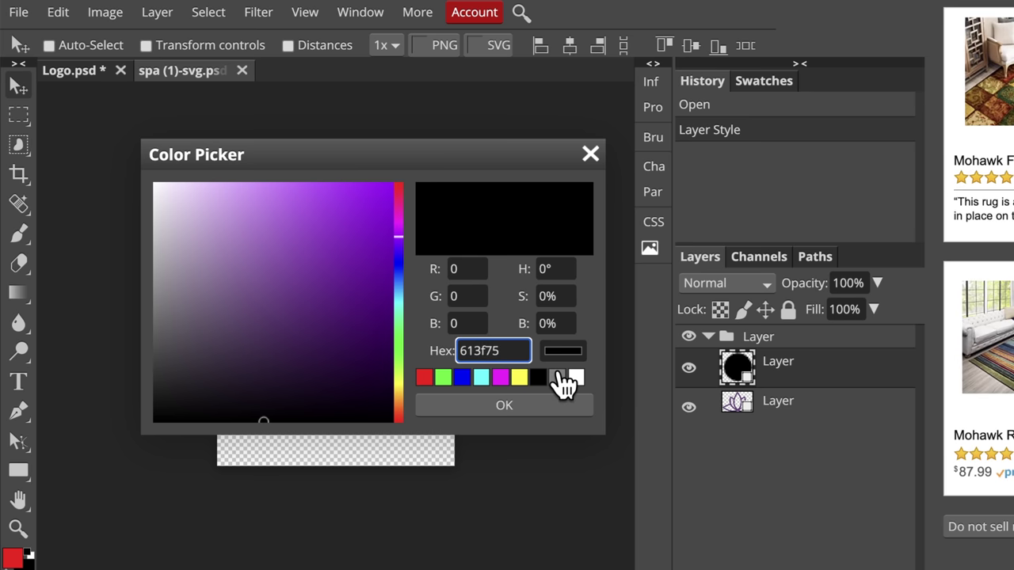
pyautogui.click(537, 404)
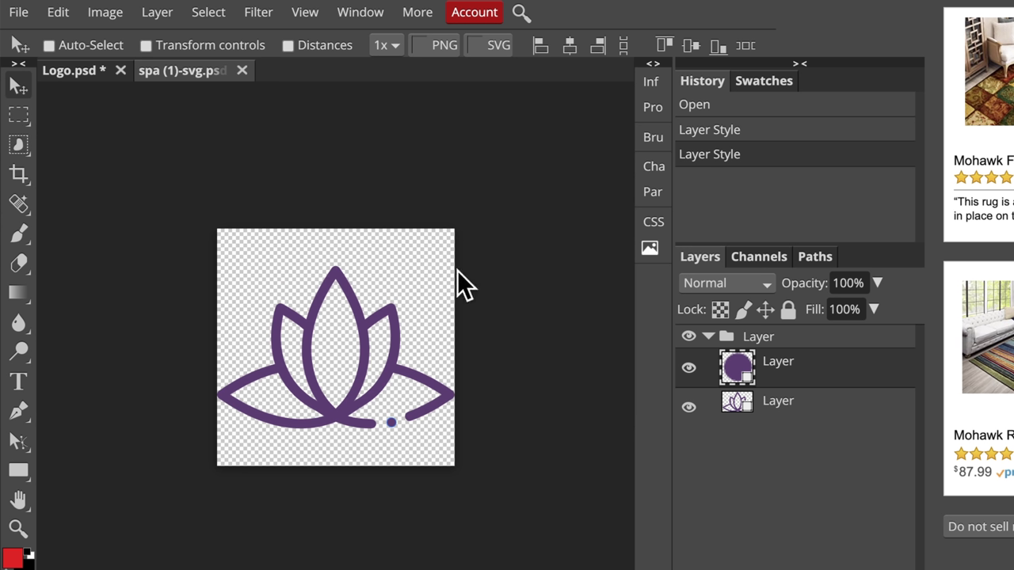
# - Save the purple lotus smart object back into Logo.psd
pyautogui.click(28, 13)
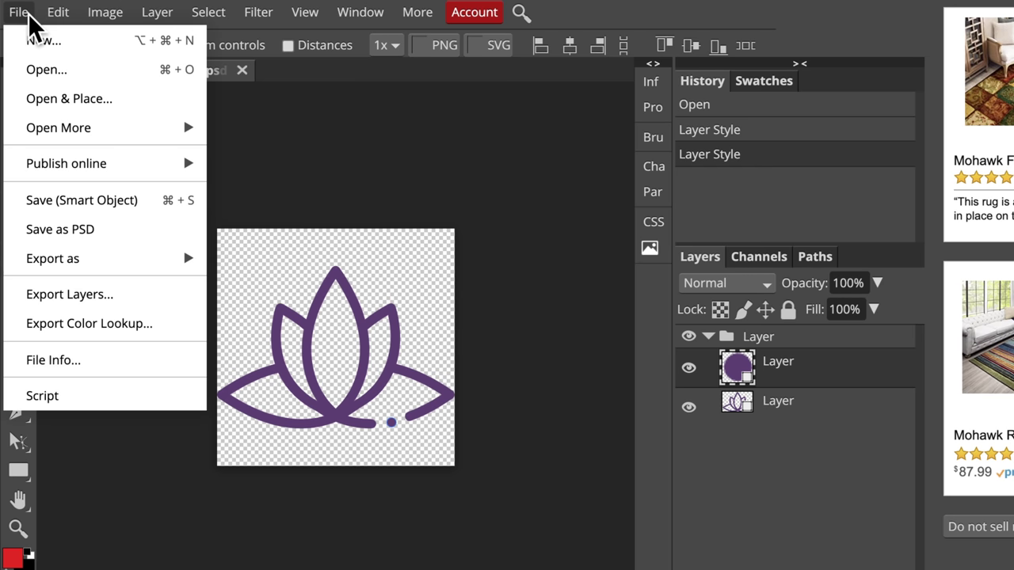
pyautogui.click(101, 194)
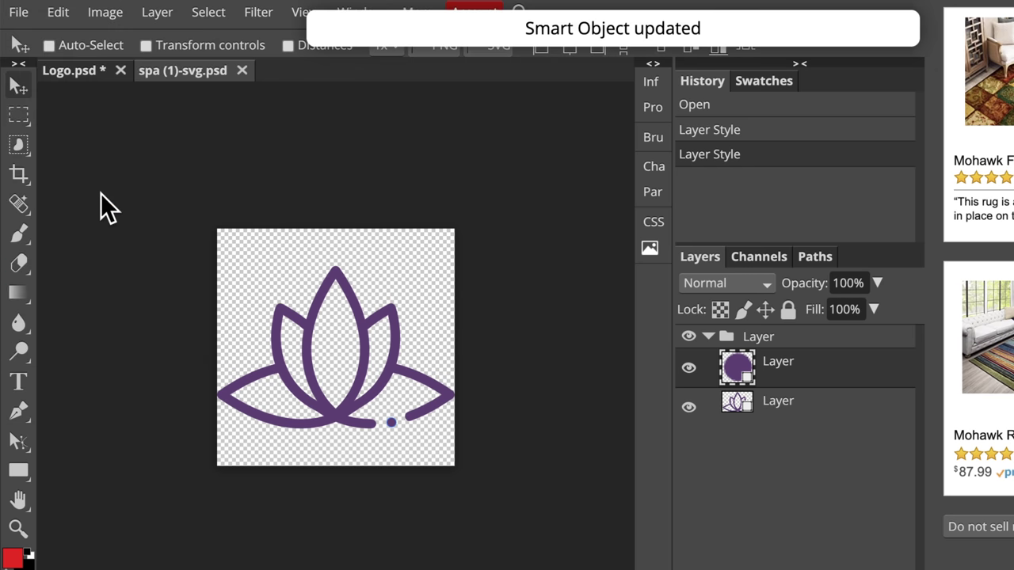
pyautogui.click(74, 73)
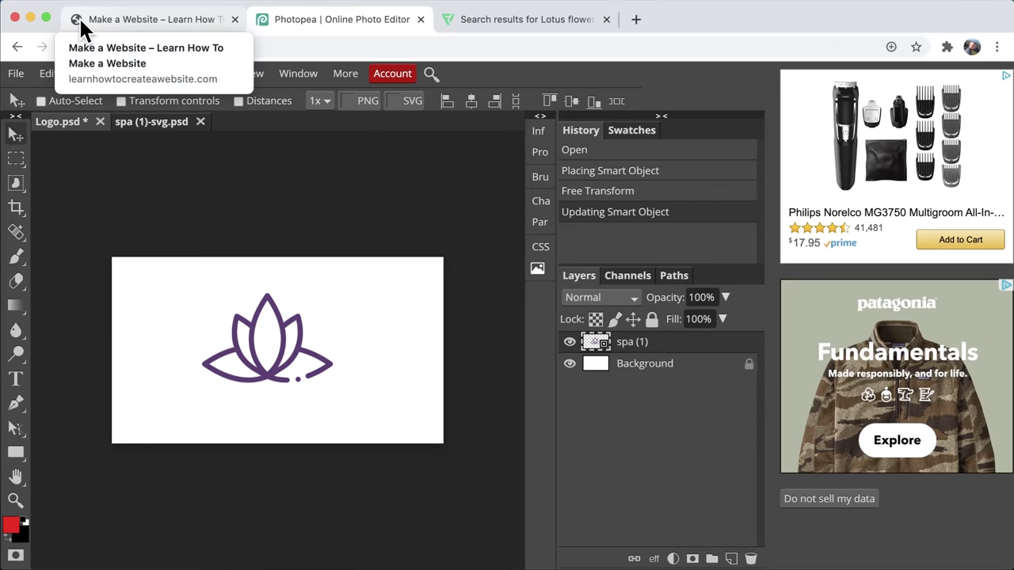
pyautogui.click(79, 19)
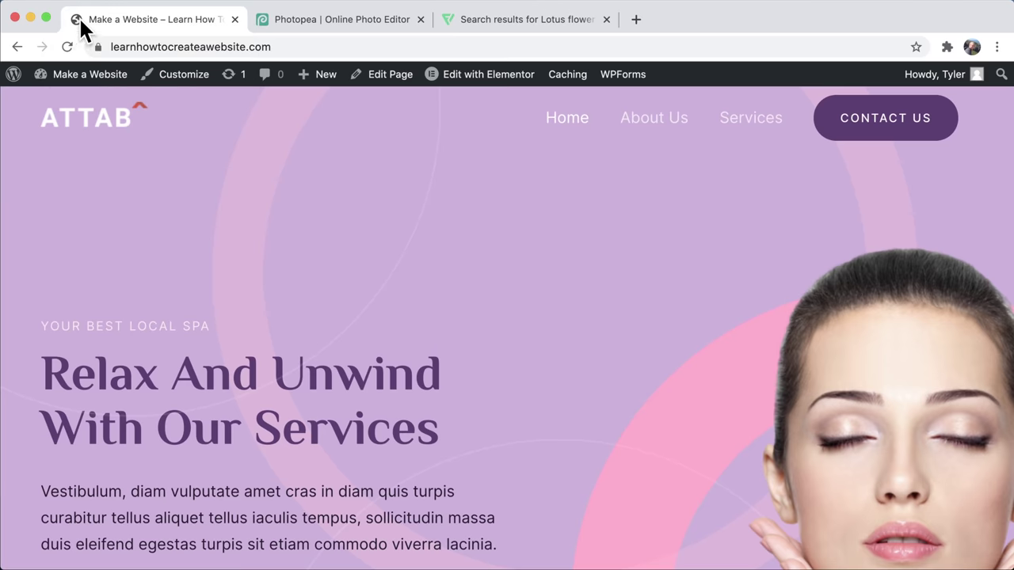
pyautogui.click(320, 18)
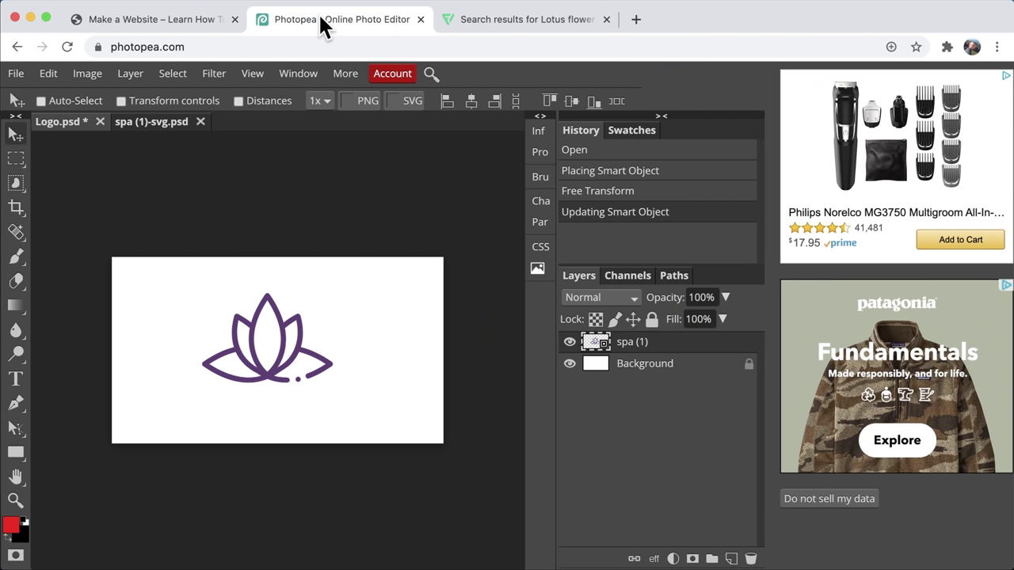
# - Crop the canvas to a fixed 512×512 square and centre the lotus in it
pyautogui.click(18, 175)
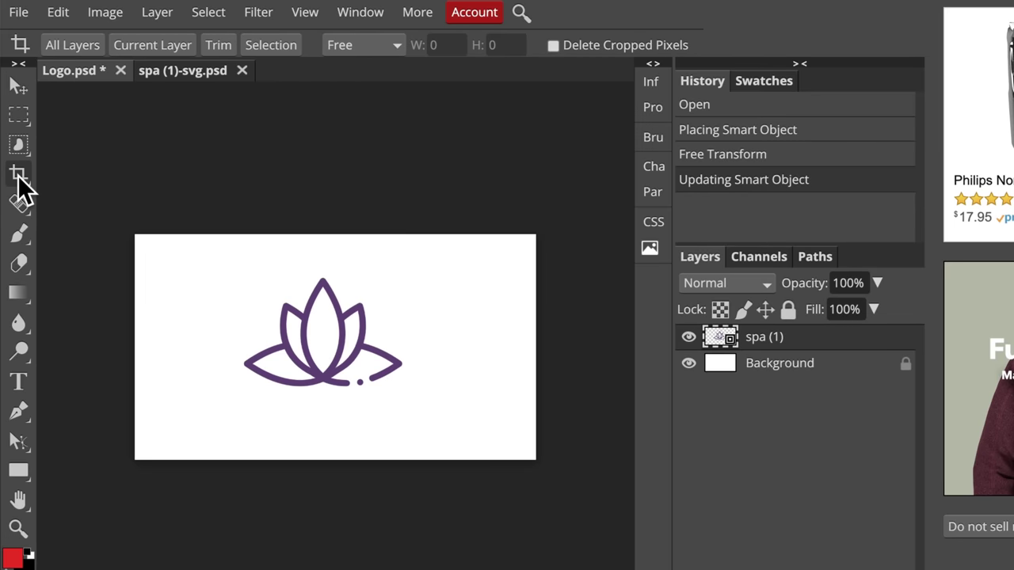
pyautogui.click(386, 46)
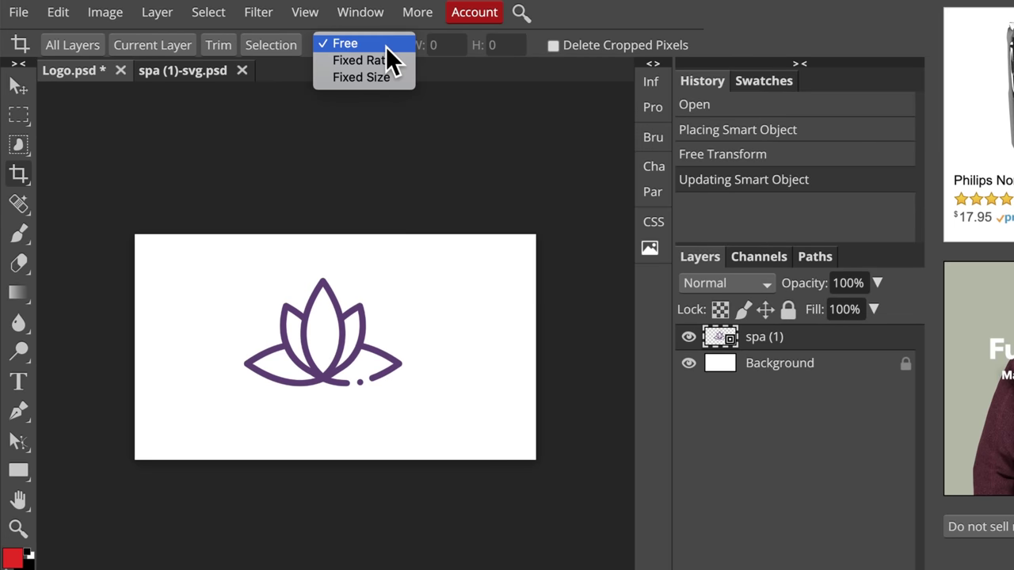
pyautogui.click(377, 77)
pyautogui.doubleClick(444, 46)
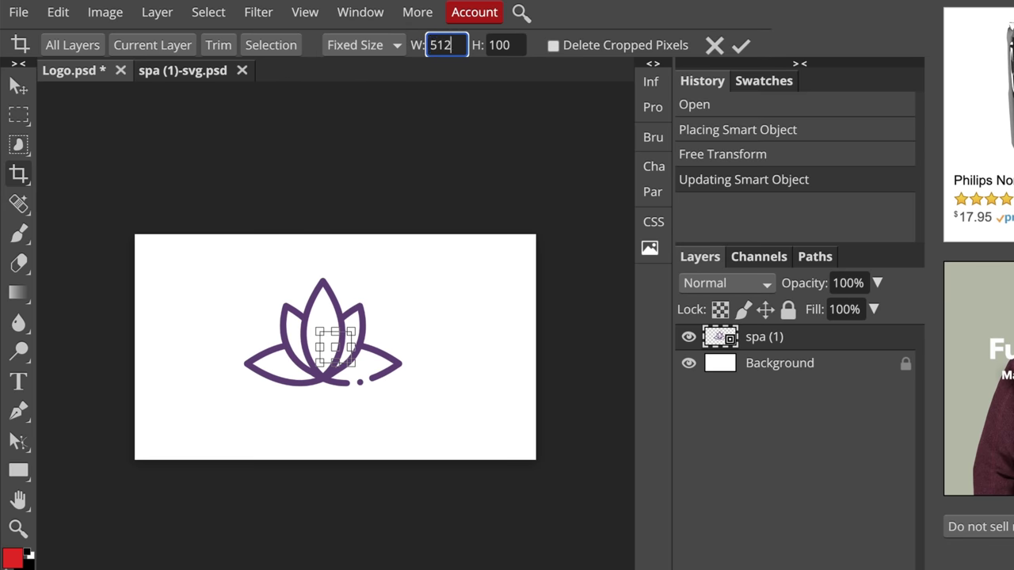
pyautogui.press('Tab')
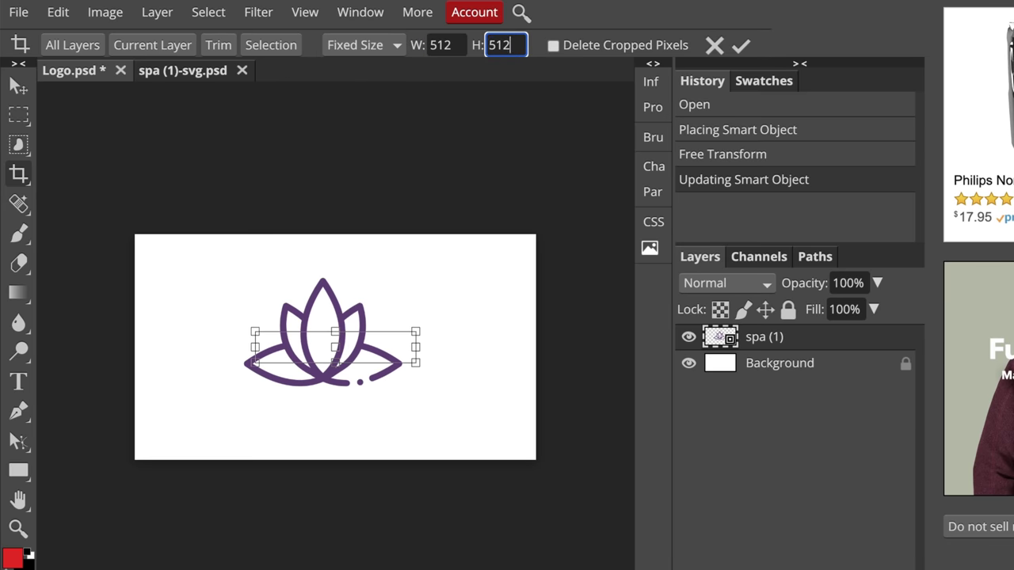
pyautogui.press('Return')
pyautogui.moveTo(366, 317); pyautogui.dragTo(356, 325)
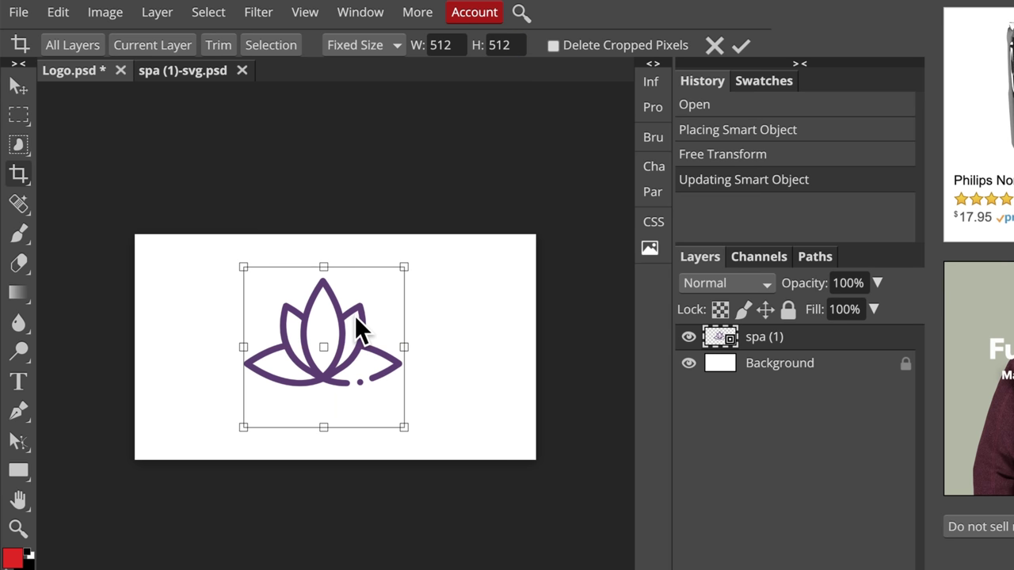
pyautogui.press('Return')
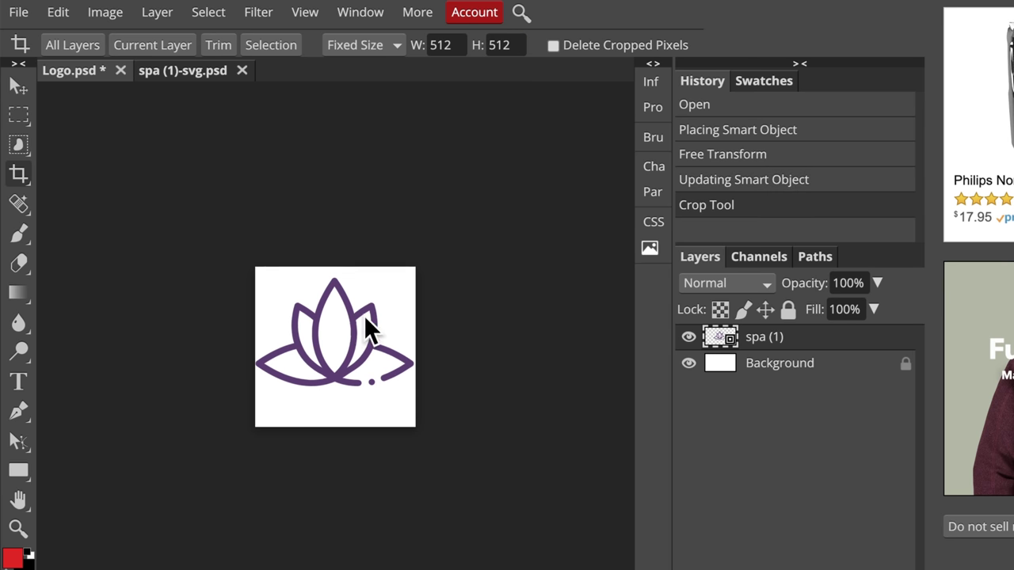
pyautogui.click(16, 88)
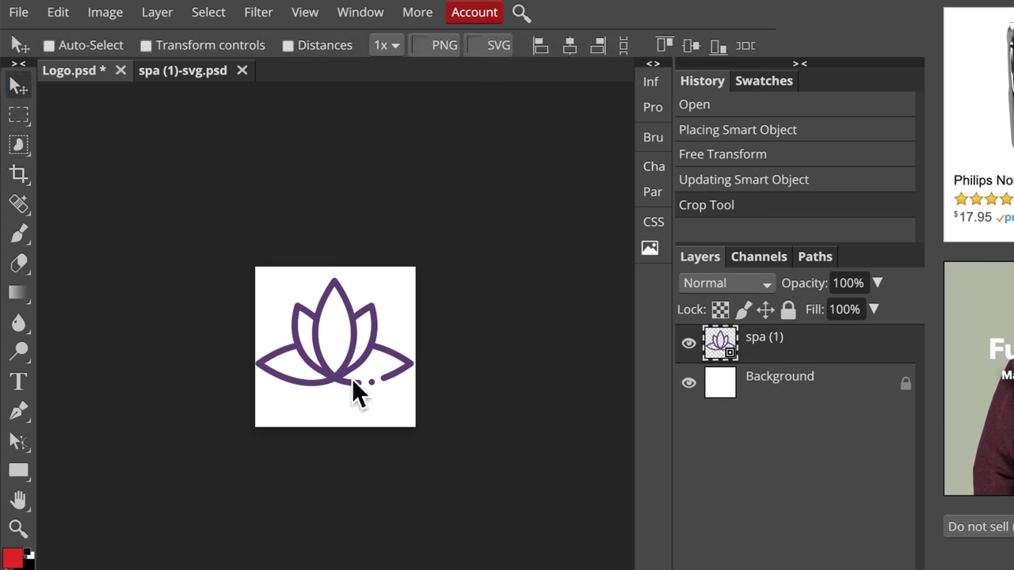
pyautogui.moveTo(341, 377); pyautogui.dragTo(342, 382)
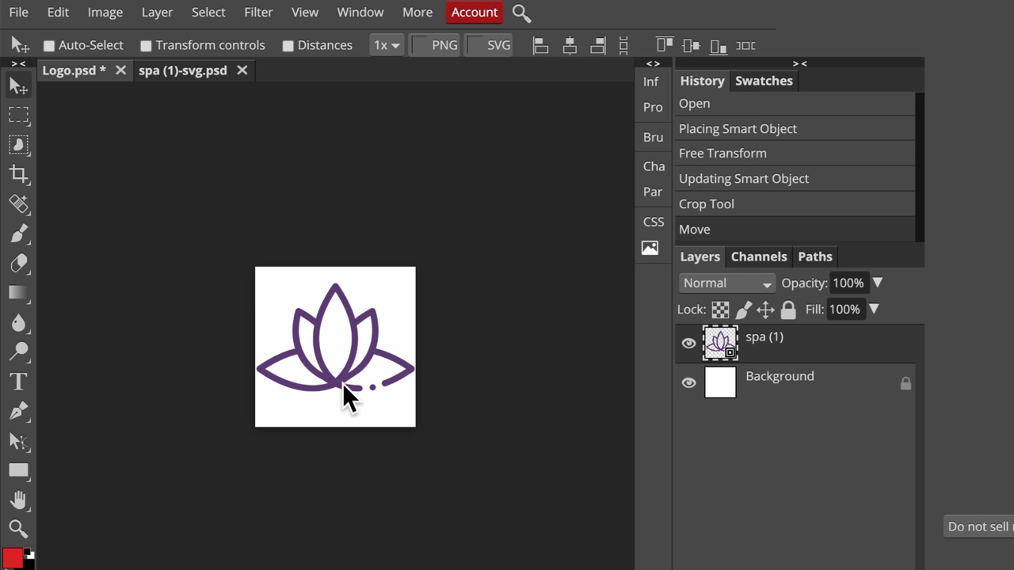
# - Resize and re-centre the lotus with transform controls, then hide the white Background layer
pyautogui.click(48, 46)
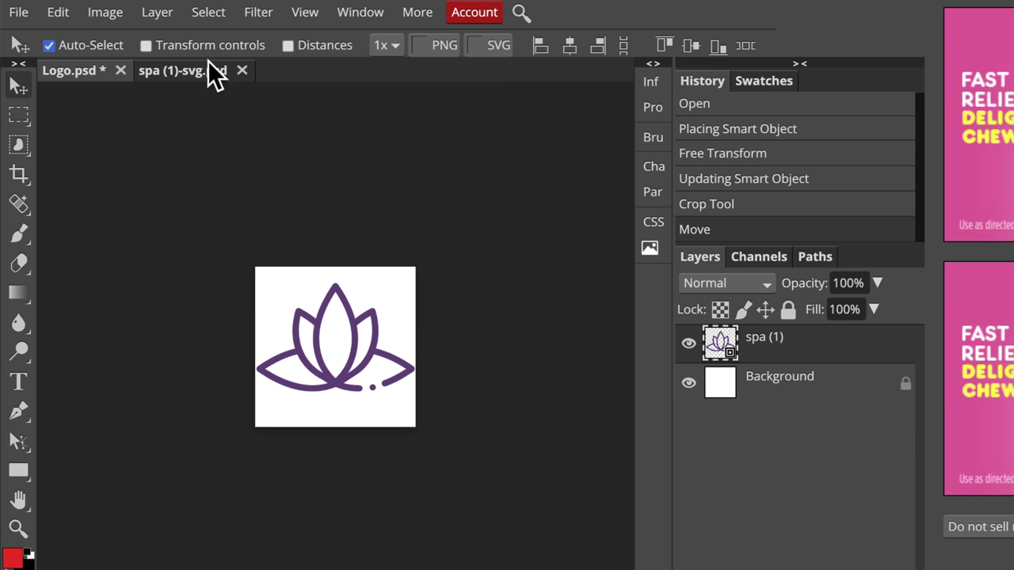
pyautogui.click(148, 46)
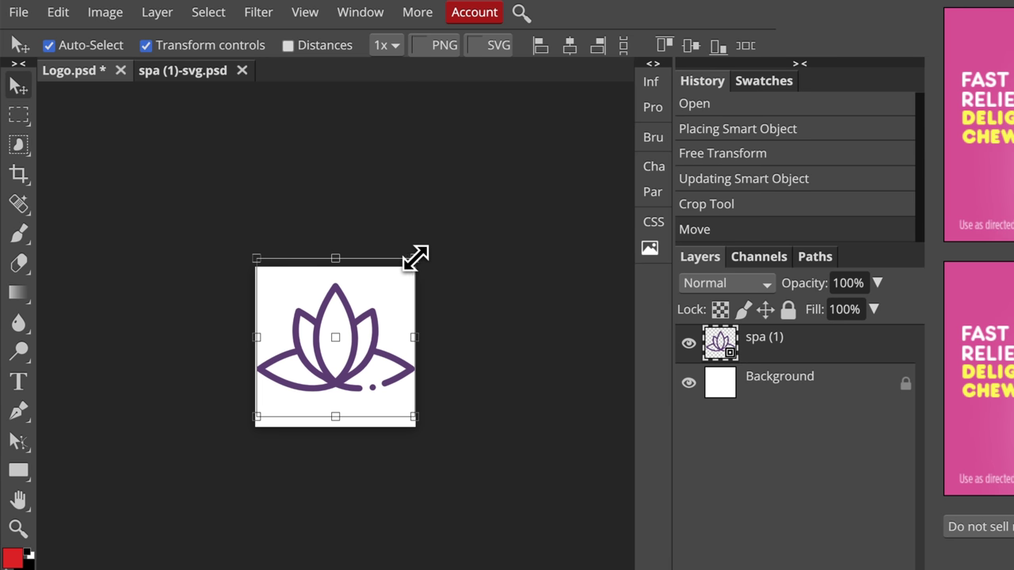
pyautogui.moveTo(415, 258); pyautogui.dragTo(409, 305)
pyautogui.press('Return')
pyautogui.moveTo(363, 362); pyautogui.dragTo(360, 370)
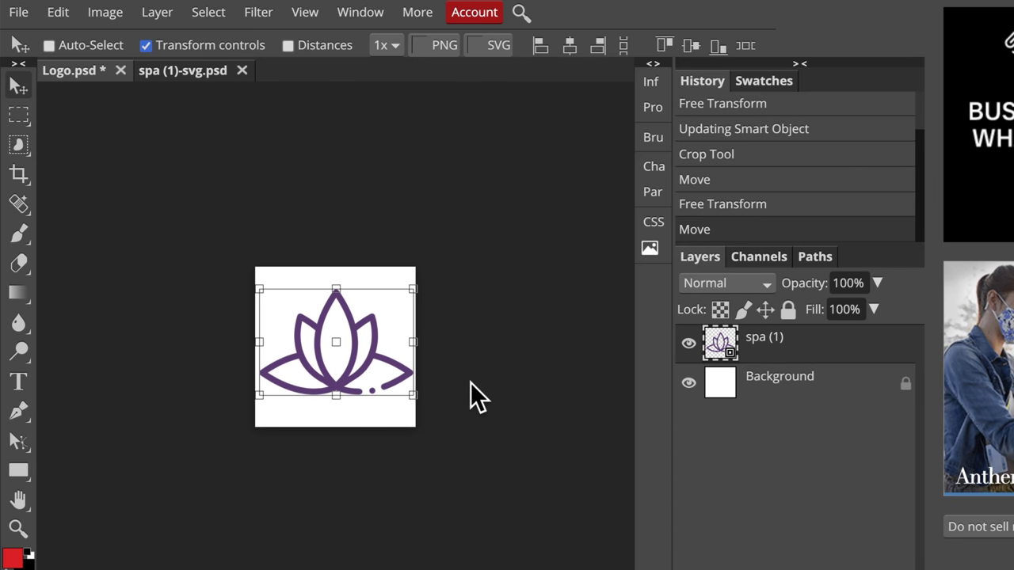
pyautogui.click(688, 384)
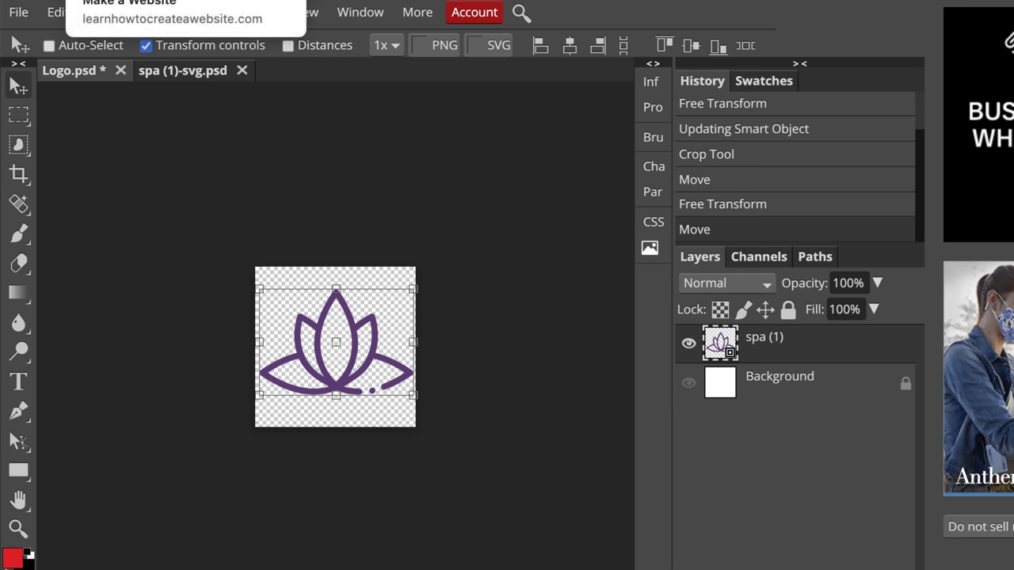
# - Export the transparent lotus as Logo.png via Save for web, then deselect
pyautogui.click(17, 13)
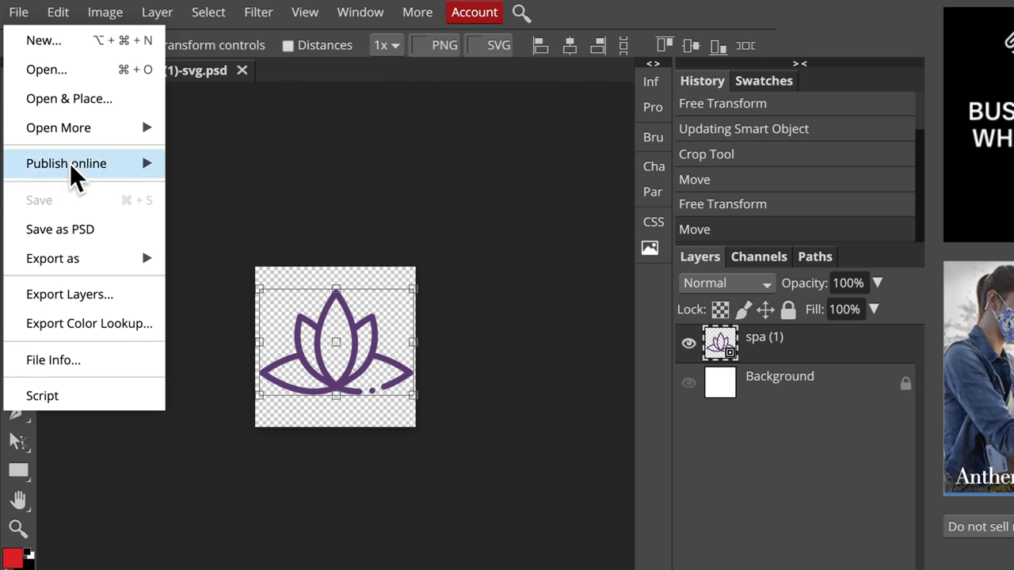
pyautogui.moveTo(68, 265)
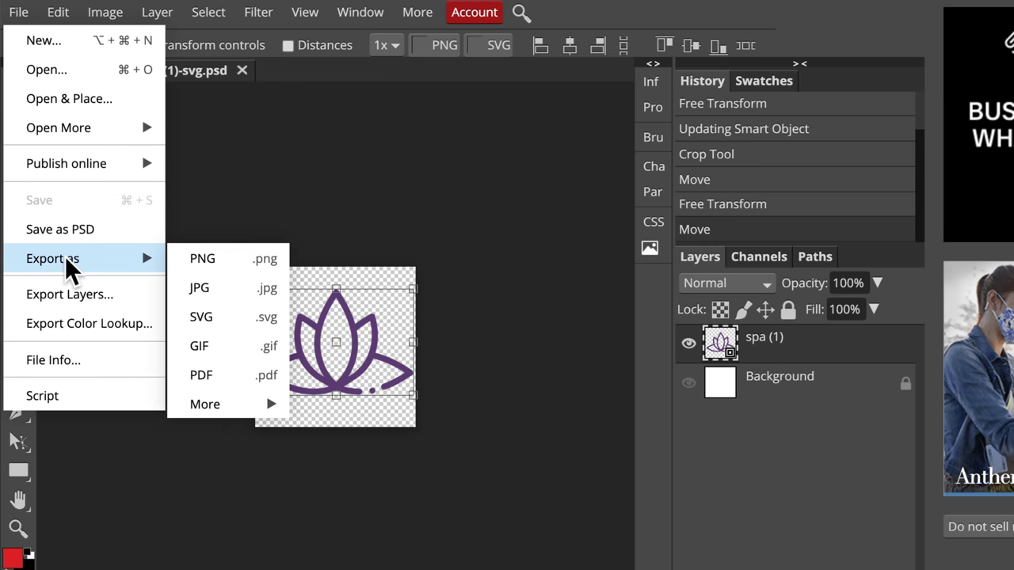
pyautogui.click(208, 262)
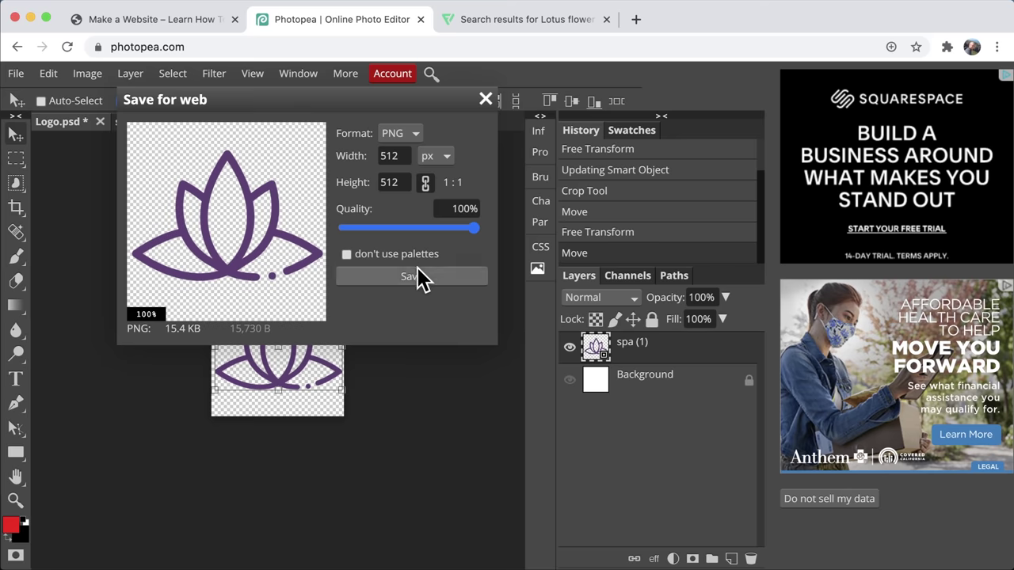
pyautogui.click(502, 260)
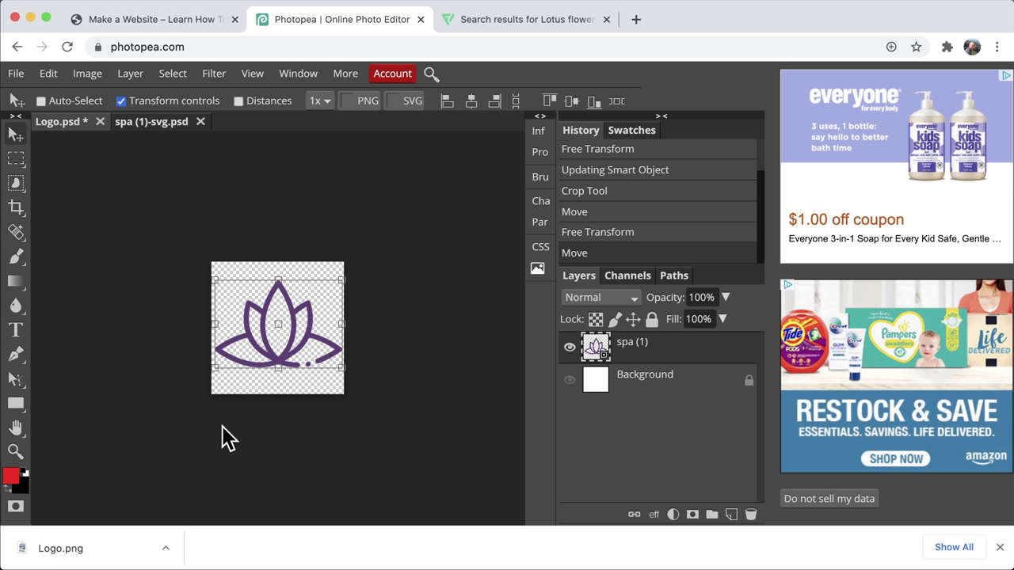
pyautogui.click(16, 158)
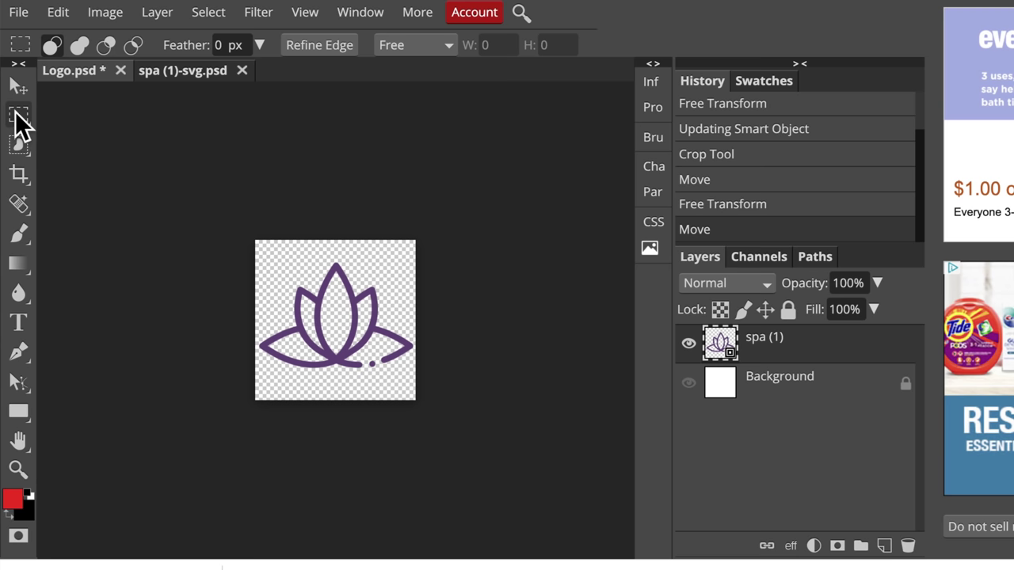
pyautogui.click(197, 179)
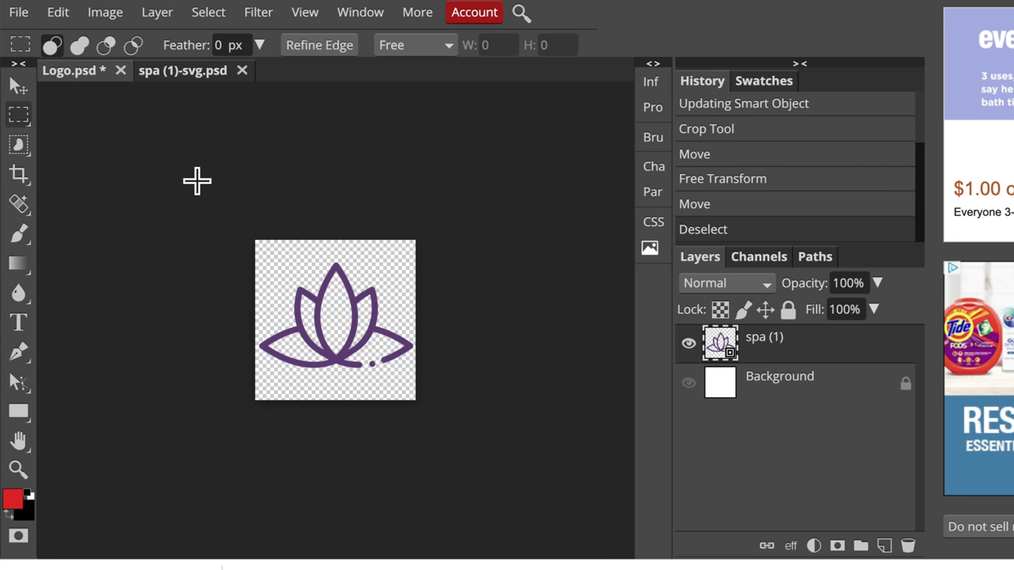
# - Set cropping to free size and extend the canvas right into a wide transparent banner
pyautogui.click(18, 175)
pyautogui.click(363, 45)
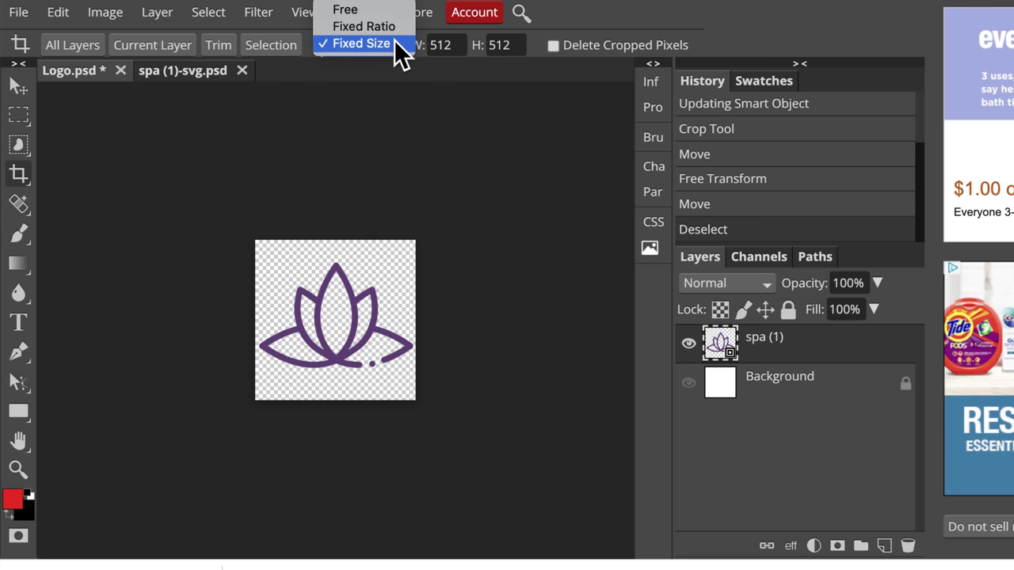
pyautogui.click(373, 10)
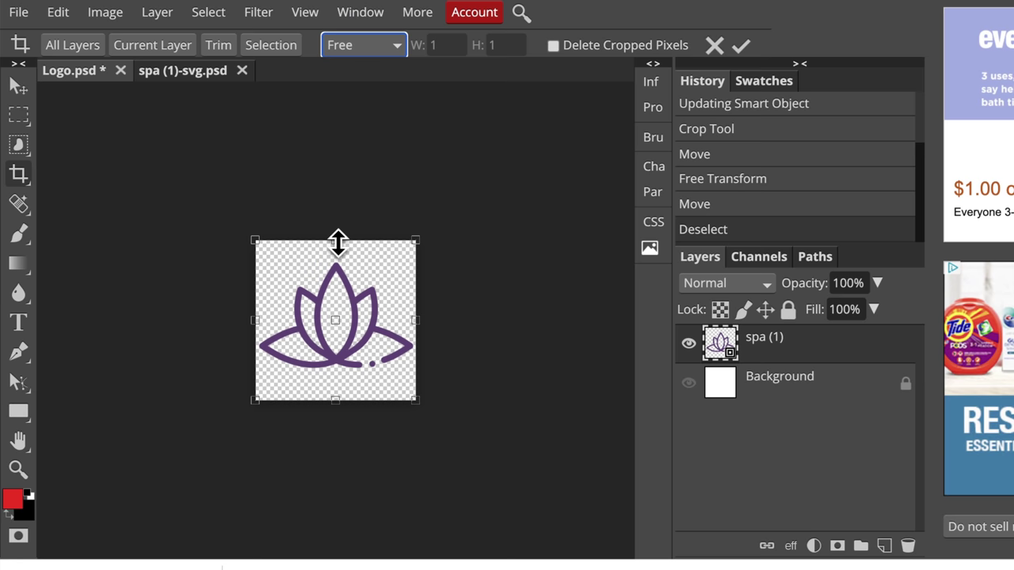
pyautogui.moveTo(418, 320); pyautogui.dragTo(816, 356)
pyautogui.press('Return')
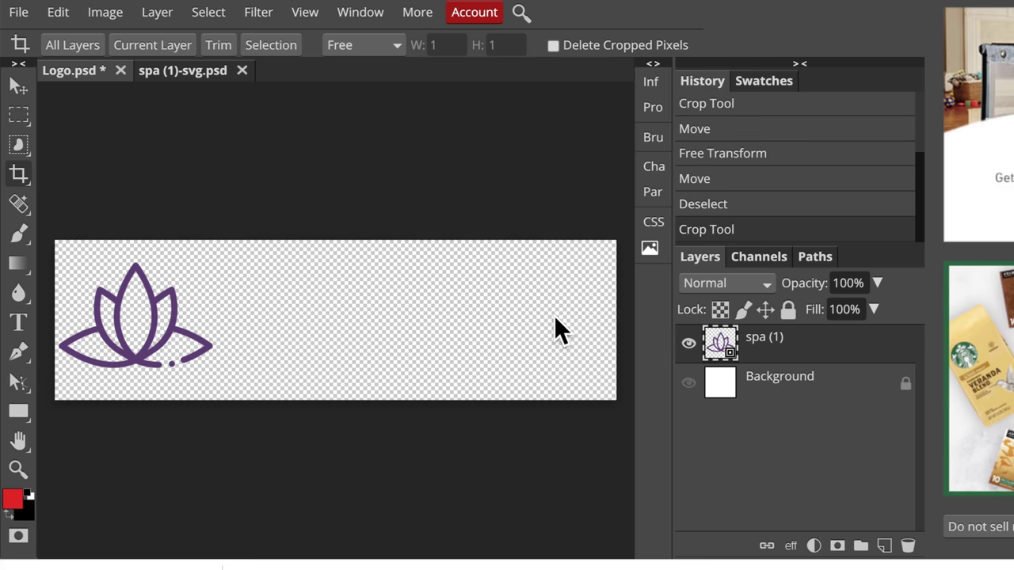
# - Add RelaxSpa text with the Type tool and enlarge it to about 200 px
pyautogui.click(19, 324)
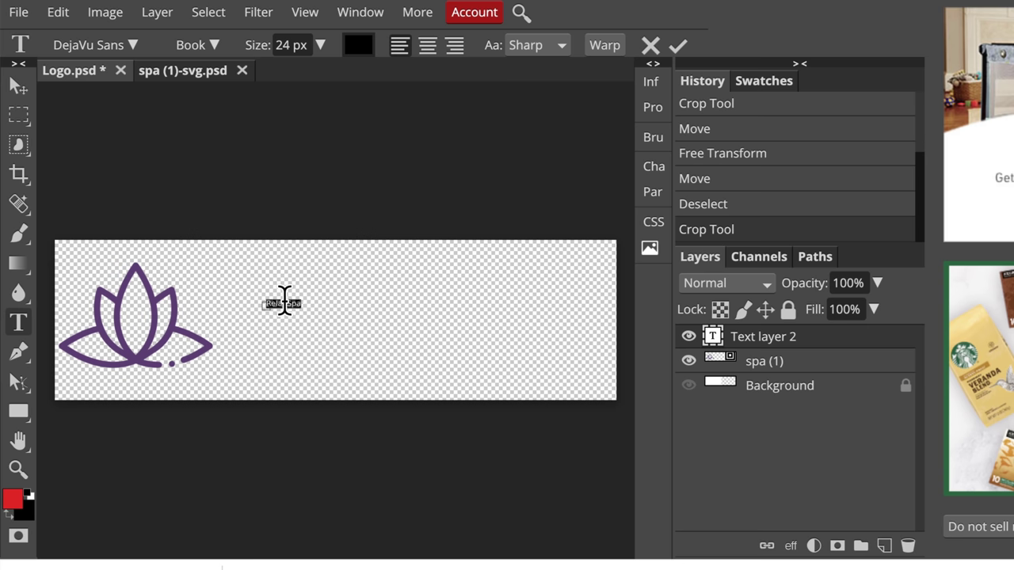
pyautogui.click(321, 45)
pyautogui.moveTo(291, 76); pyautogui.dragTo(352, 76)
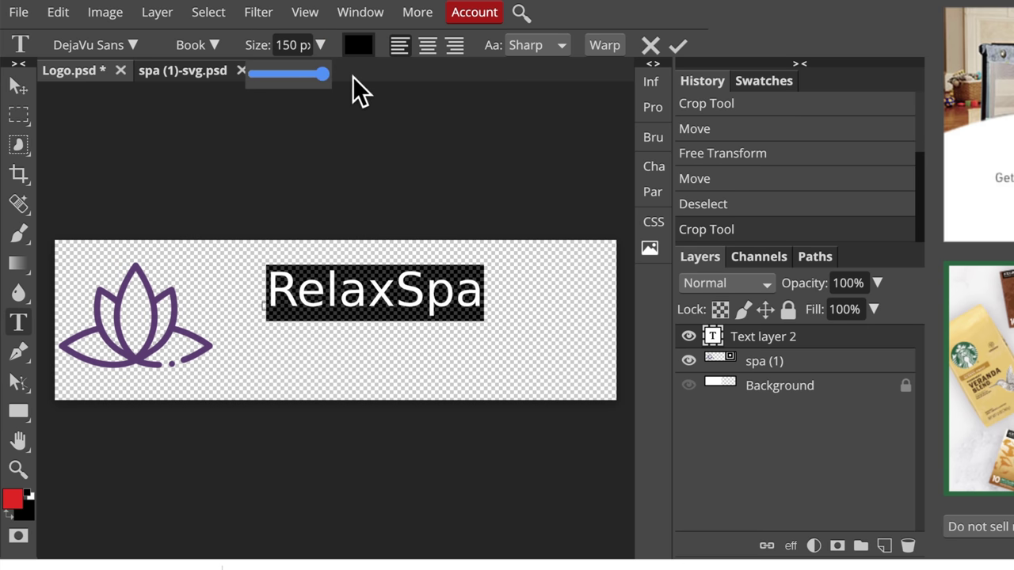
pyautogui.click(285, 46)
pyautogui.write('20')
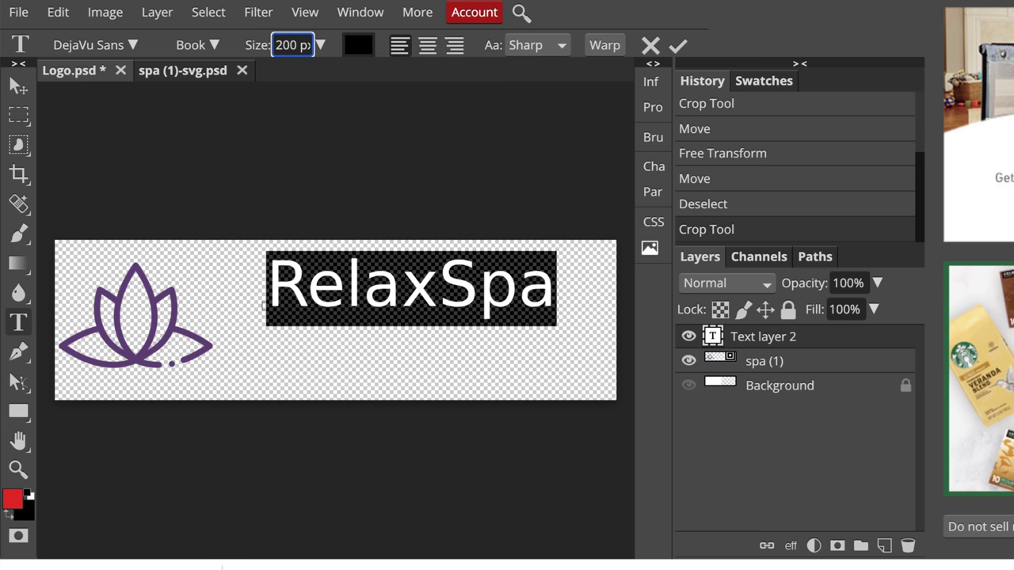
pyautogui.click(282, 45)
pyautogui.press('BackSpace')
pyautogui.write('4')
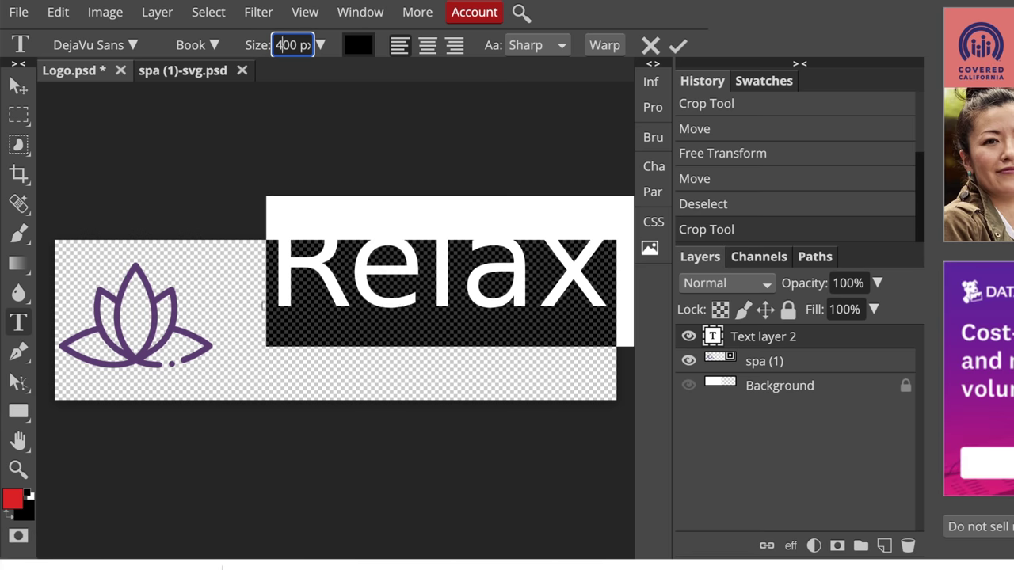
# - Set the RelaxSpa text to 250 px and position it beside the lotus
pyautogui.moveTo(409, 359); pyautogui.dragTo(356, 410)
pyautogui.click(287, 45)
pyautogui.press('BackSpace')
pyautogui.press('BackSpace')
pyautogui.write('25')
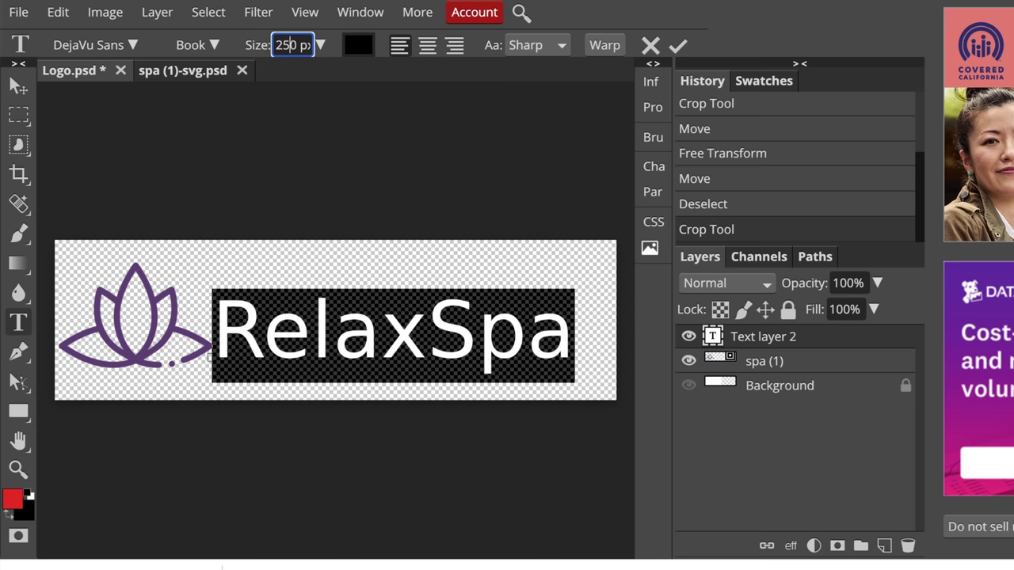
pyautogui.moveTo(341, 388); pyautogui.dragTo(353, 367)
pyautogui.doubleClick(375, 307)
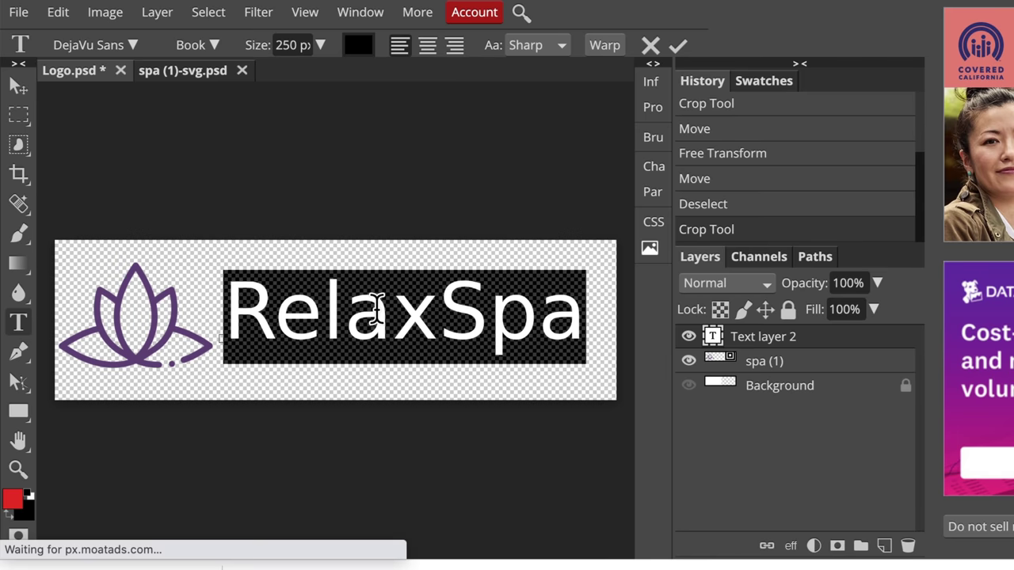
pyautogui.click(357, 48)
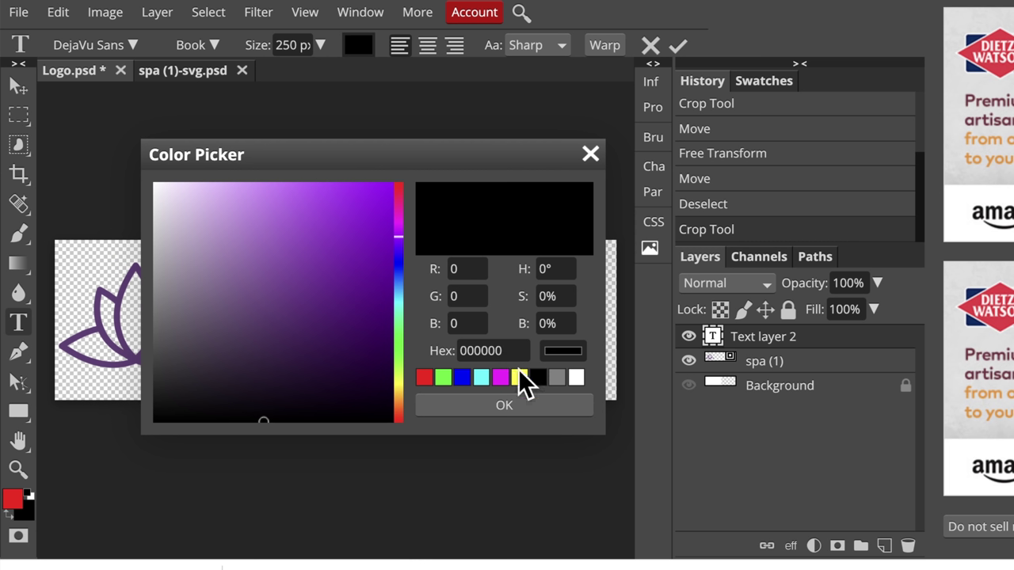
# - Colour the RelaxSpa text purple 613f75 and set it in El Messiri
pyautogui.click(480, 351)
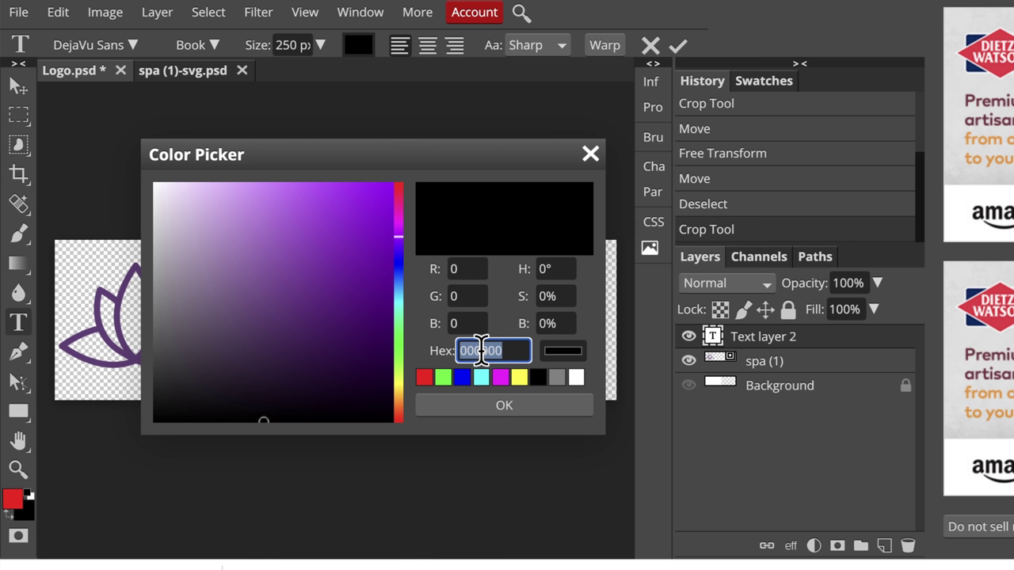
pyautogui.write('613f75')
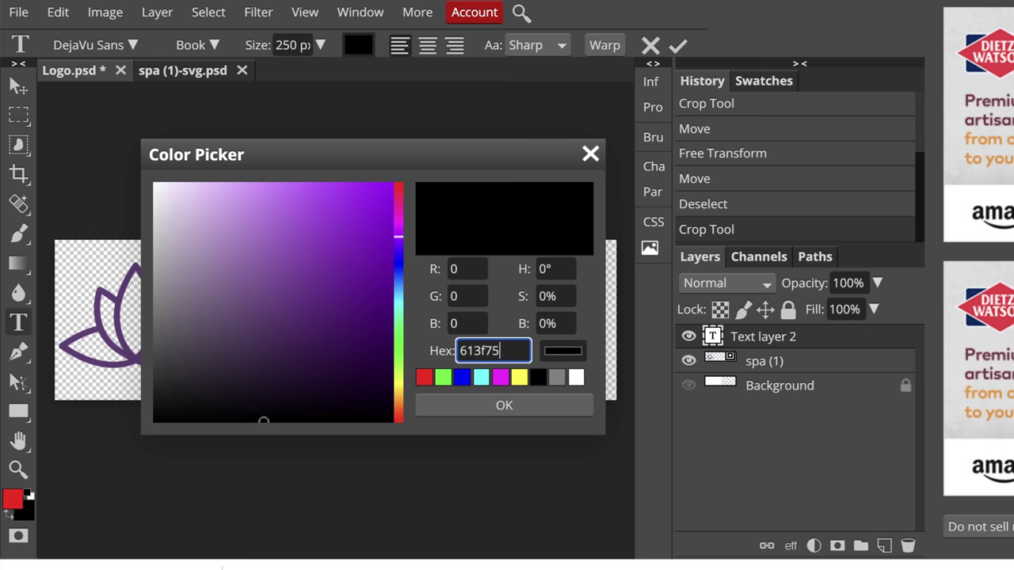
pyautogui.click(525, 406)
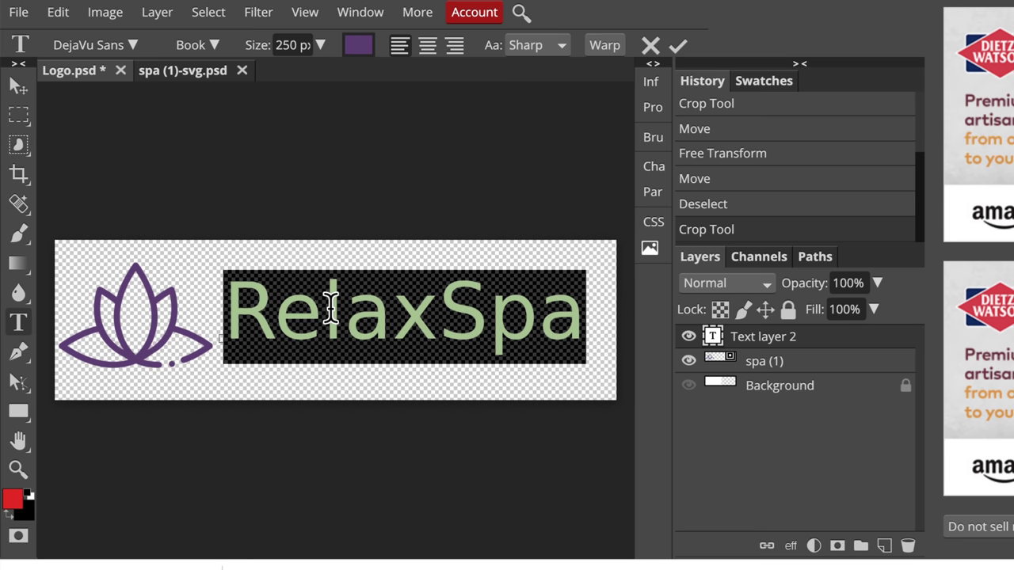
pyautogui.click(131, 45)
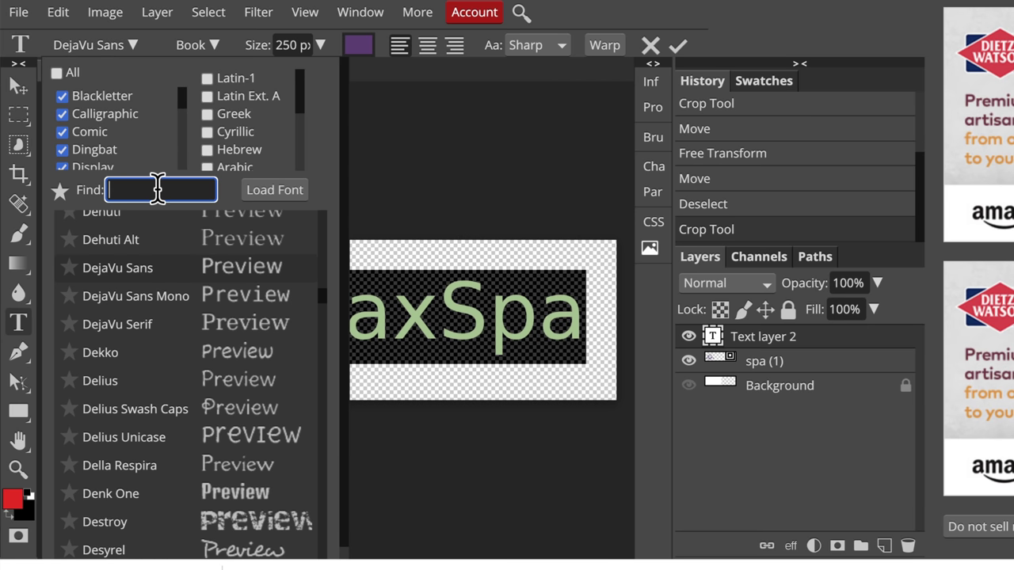
pyautogui.write('el messiri')
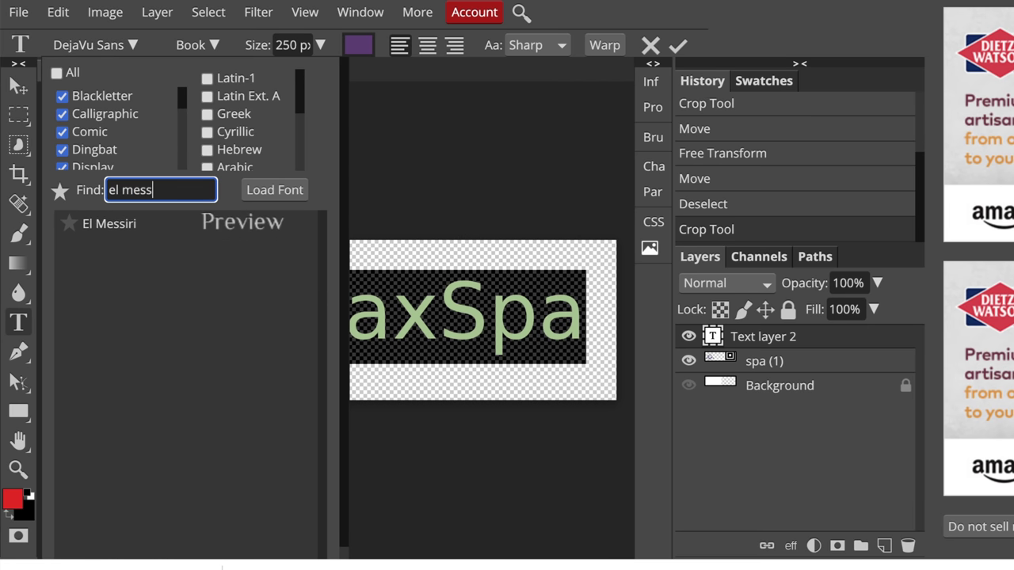
pyautogui.click(157, 223)
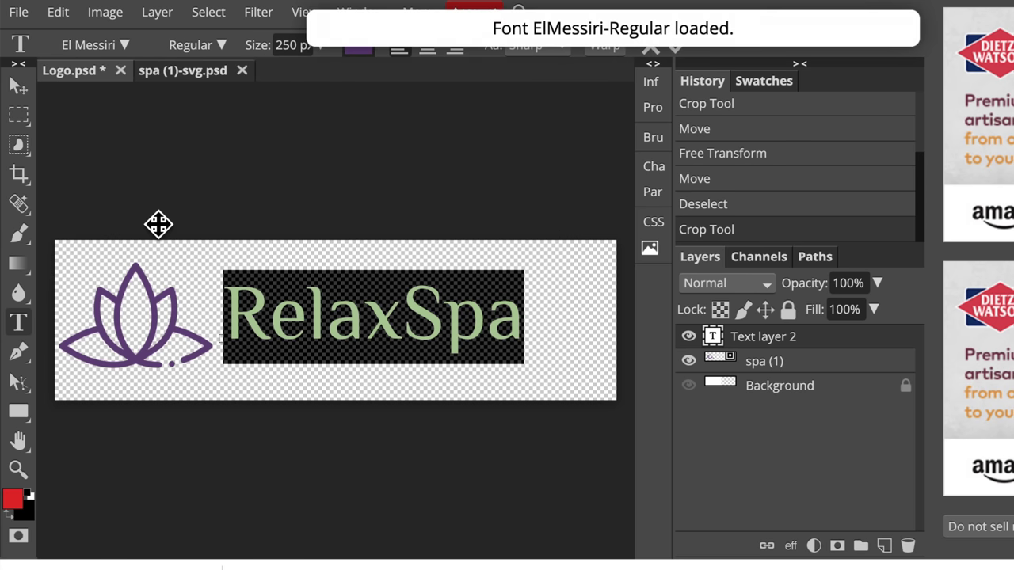
# - Enlarge the RelaxSpa text to 320 px and commit the text edit
pyautogui.click(416, 289)
pyautogui.click(290, 45)
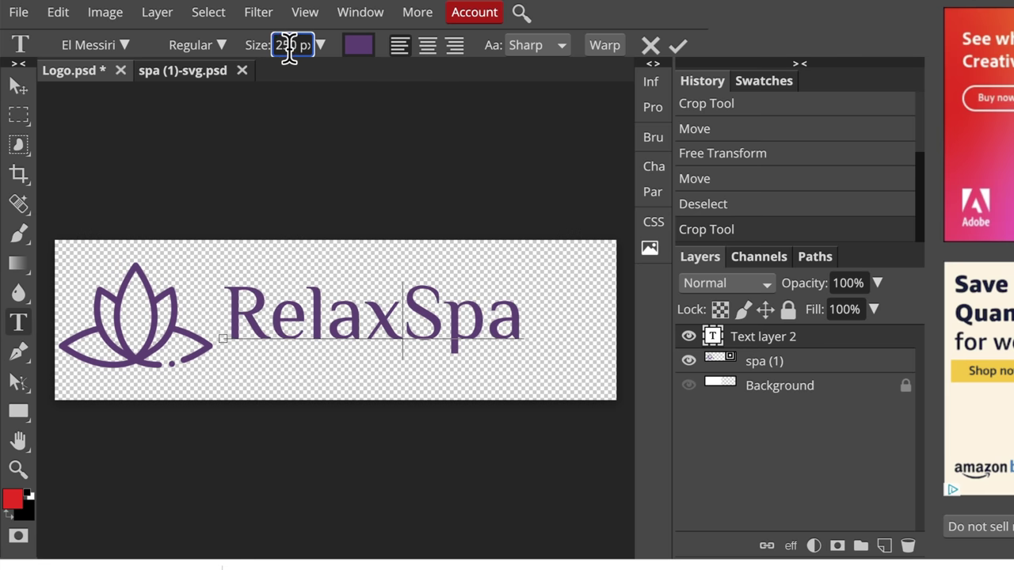
pyautogui.write('300')
pyautogui.doubleClick(374, 319)
pyautogui.click(278, 45)
pyautogui.write('300')
pyautogui.press('Return')
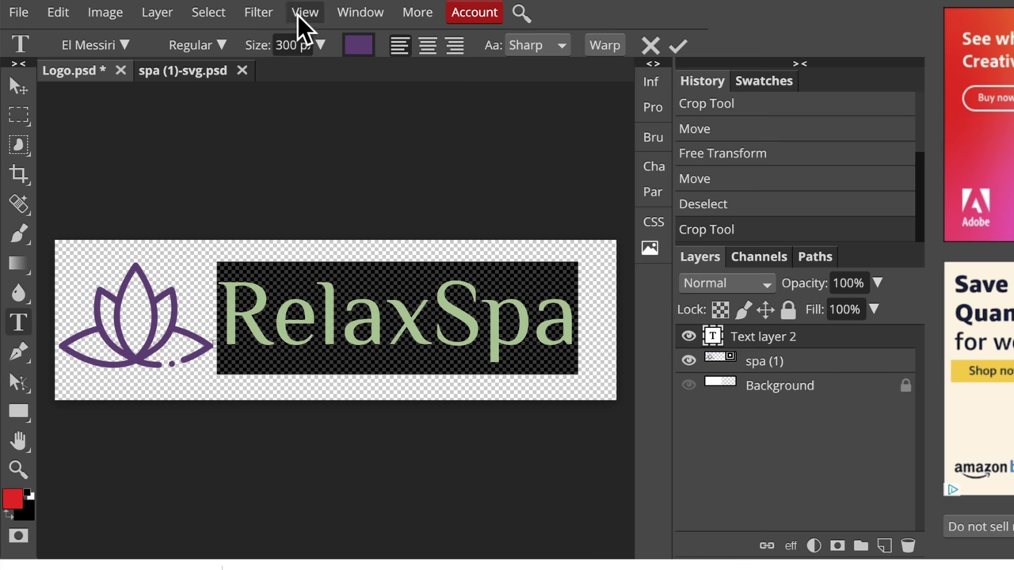
pyautogui.press('BackSpace')
pyautogui.write('5')
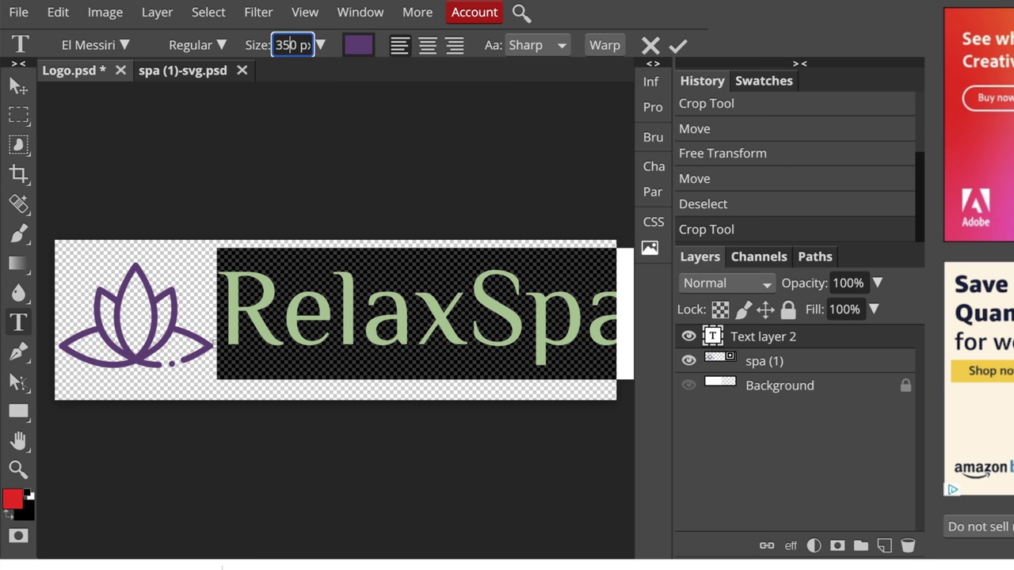
pyautogui.press('Return')
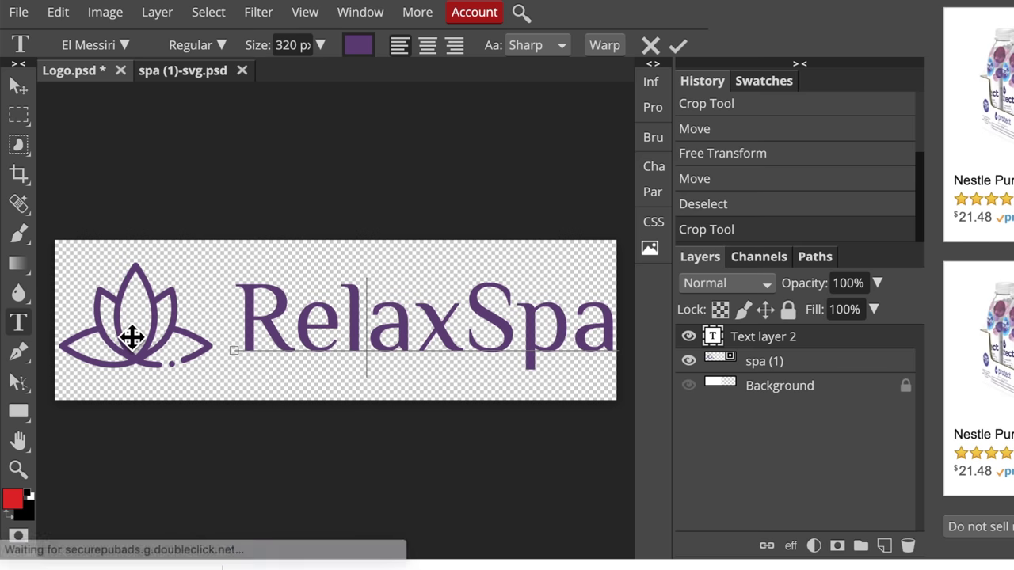
pyautogui.click(764, 366)
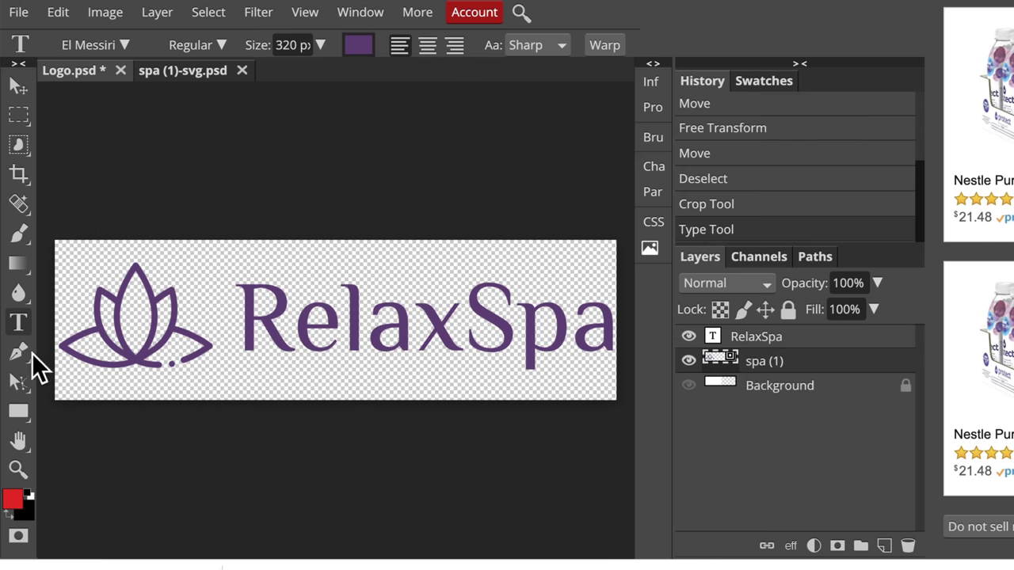
# - Shrink the lotus to about 82% and move it closer to the wordmark
pyautogui.click(193, 92)
pyautogui.click(19, 85)
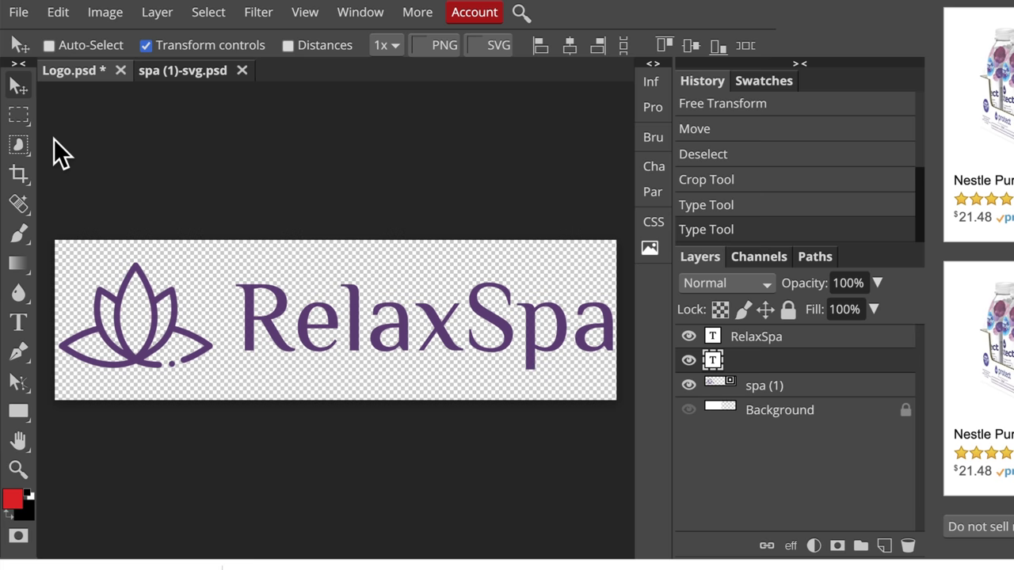
pyautogui.click(747, 386)
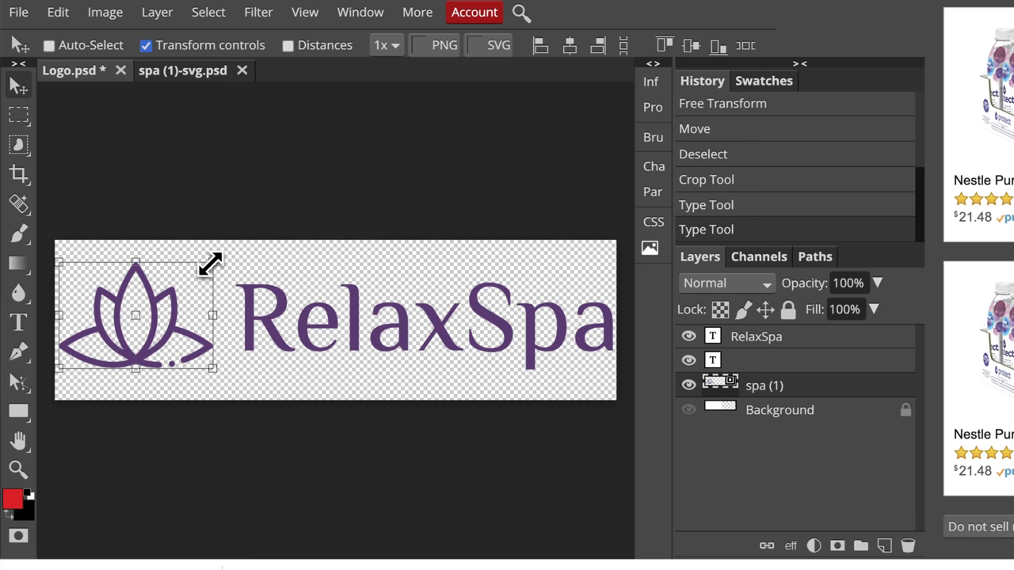
pyautogui.moveTo(210, 265); pyautogui.dragTo(186, 267)
pyautogui.moveTo(141, 356); pyautogui.dragTo(170, 345)
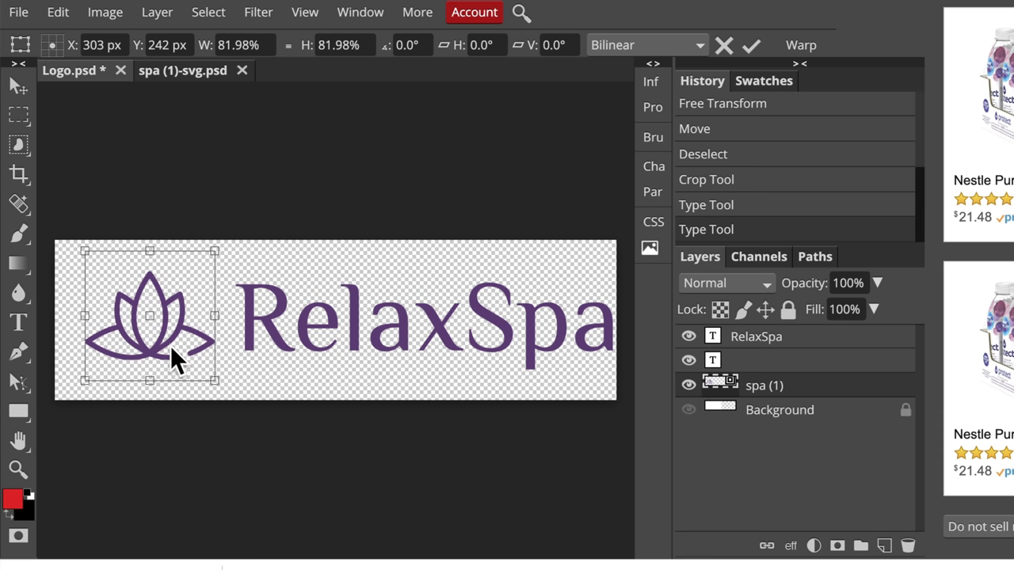
pyautogui.press('Return')
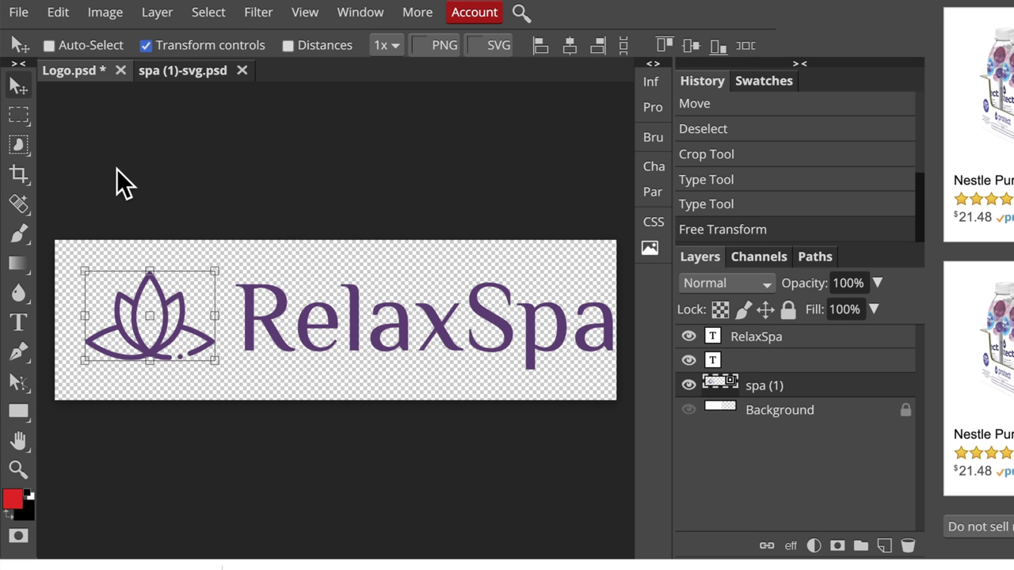
# - Clear the selection and crop the banner tightly around the lotus and RelaxSpa text
pyautogui.click(19, 114)
pyautogui.click(201, 171)
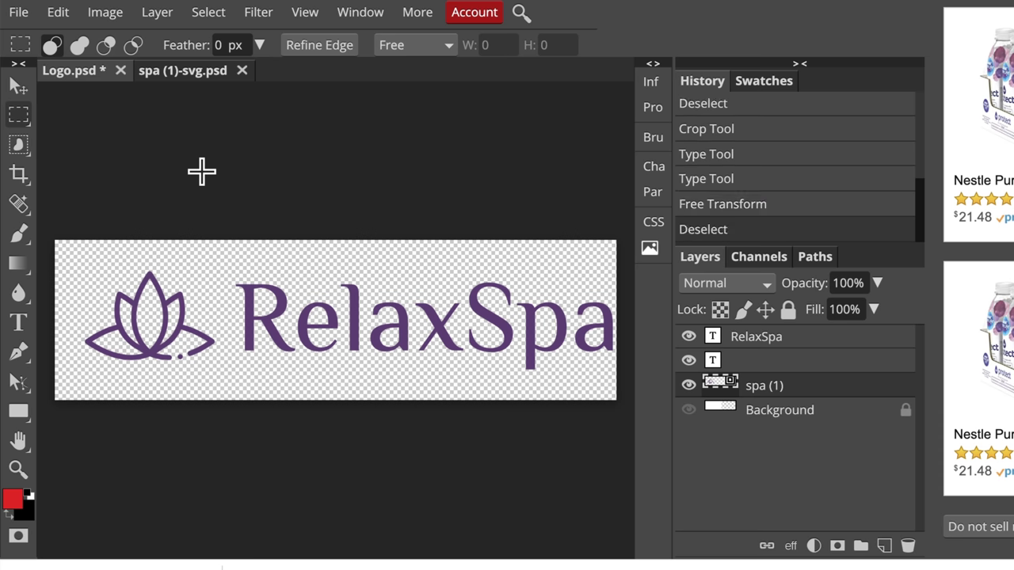
pyautogui.click(19, 173)
pyautogui.moveTo(75, 251); pyautogui.dragTo(615, 389)
pyautogui.moveTo(349, 388); pyautogui.dragTo(347, 364)
pyautogui.moveTo(347, 251); pyautogui.dragTo(347, 267)
pyautogui.moveTo(79, 315); pyautogui.dragTo(83, 315)
pyautogui.press('Return')
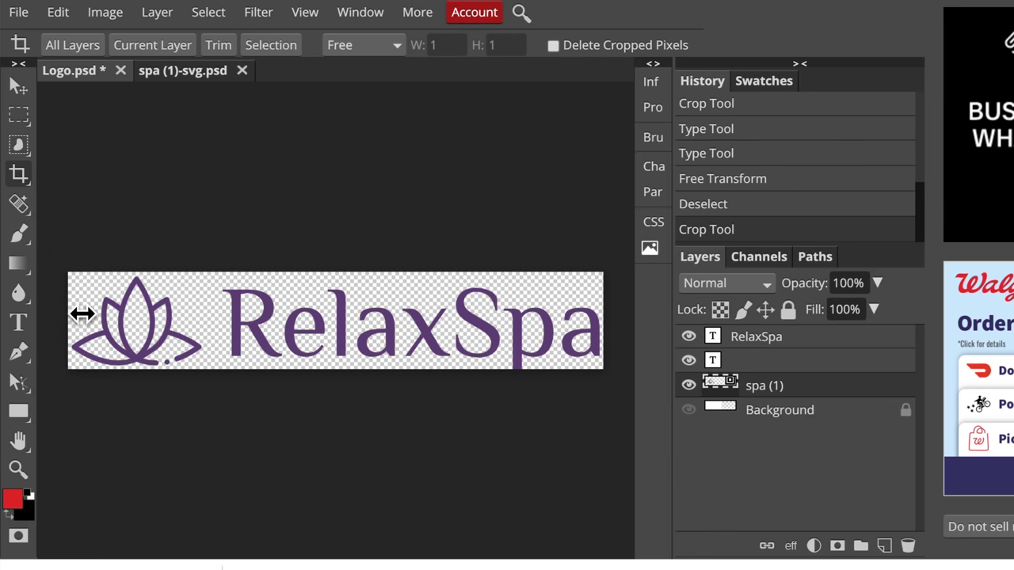
# - Export the lotus logo from Photopea as PNG (Logo (1).png) and close the Lotus flower search tab
pyautogui.click(19, 12)
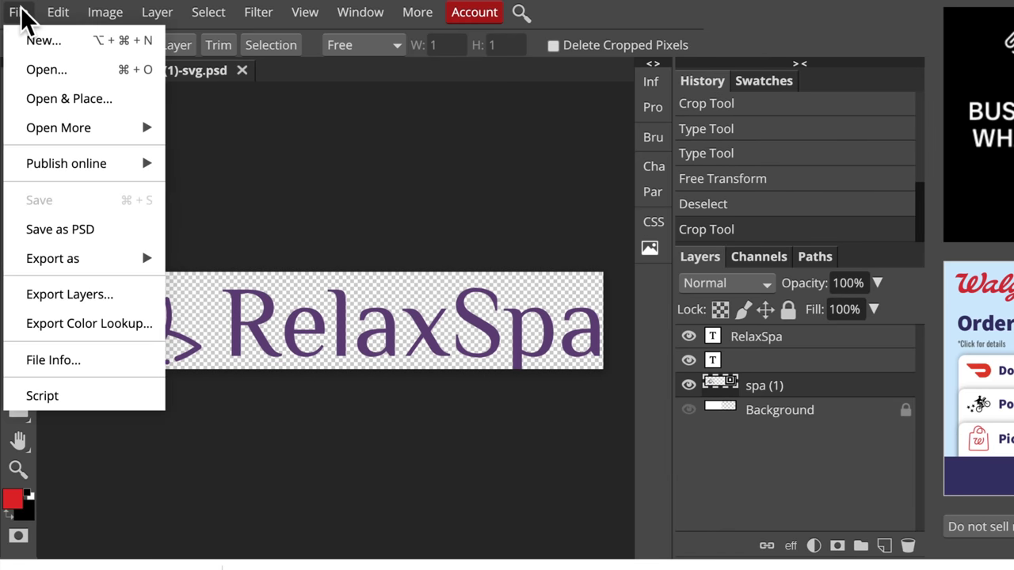
pyautogui.moveTo(73, 261)
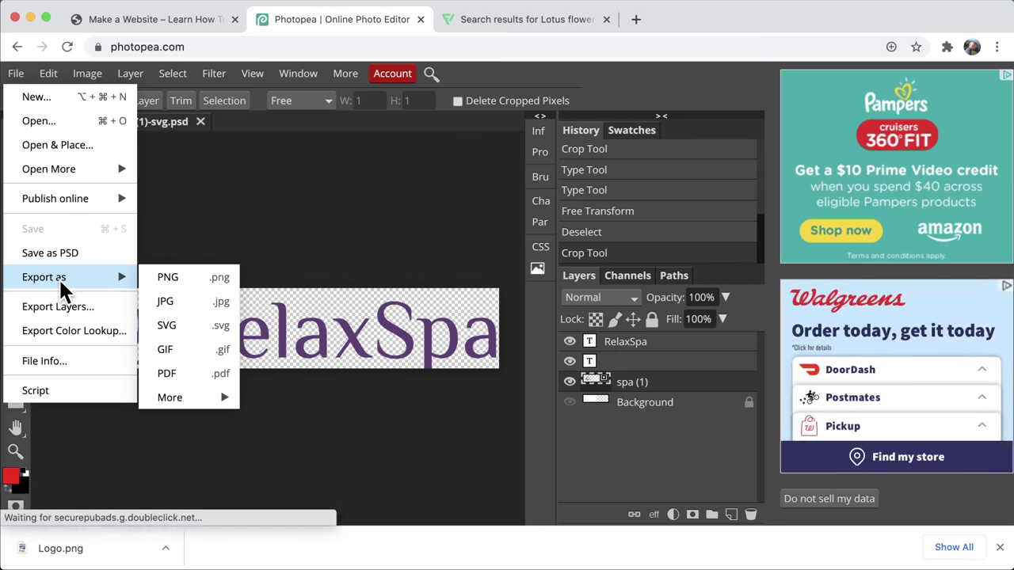
pyautogui.click(184, 275)
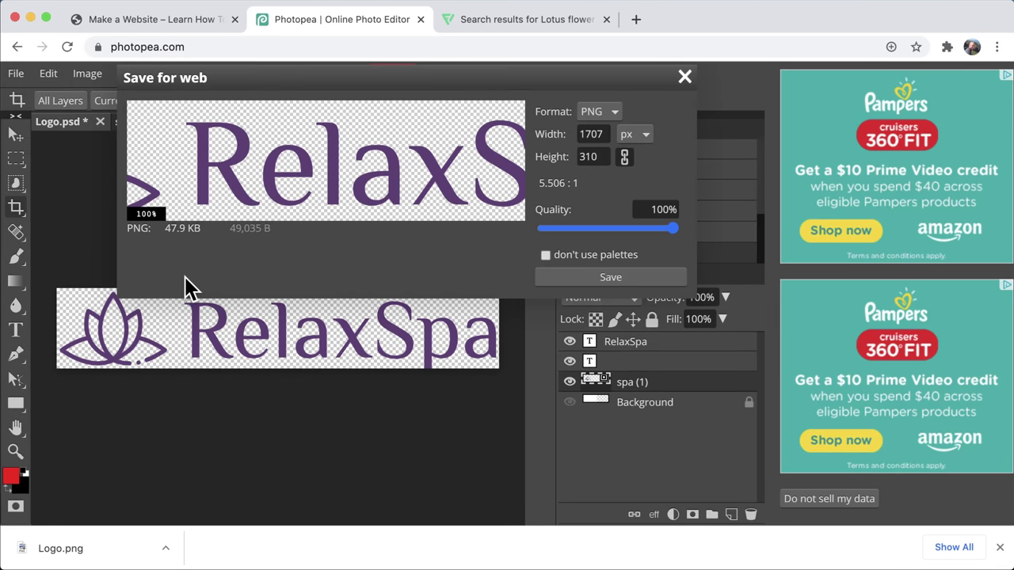
pyautogui.moveTo(380, 170); pyautogui.dragTo(321, 163)
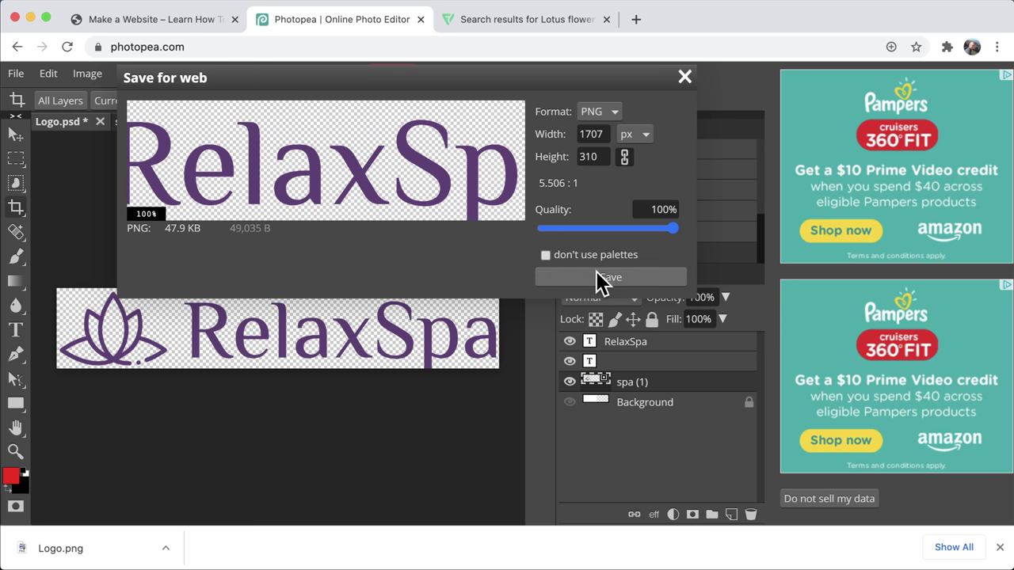
pyautogui.click(600, 279)
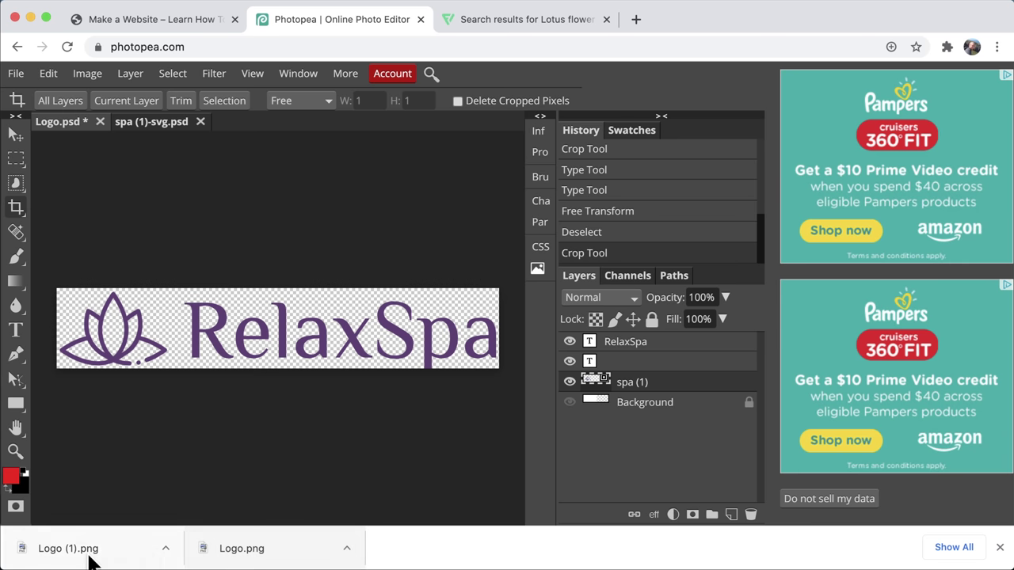
pyautogui.click(607, 19)
# - In the Customizer's Header > Site Identity, remove the current ATTAB logo
pyautogui.click(189, 23)
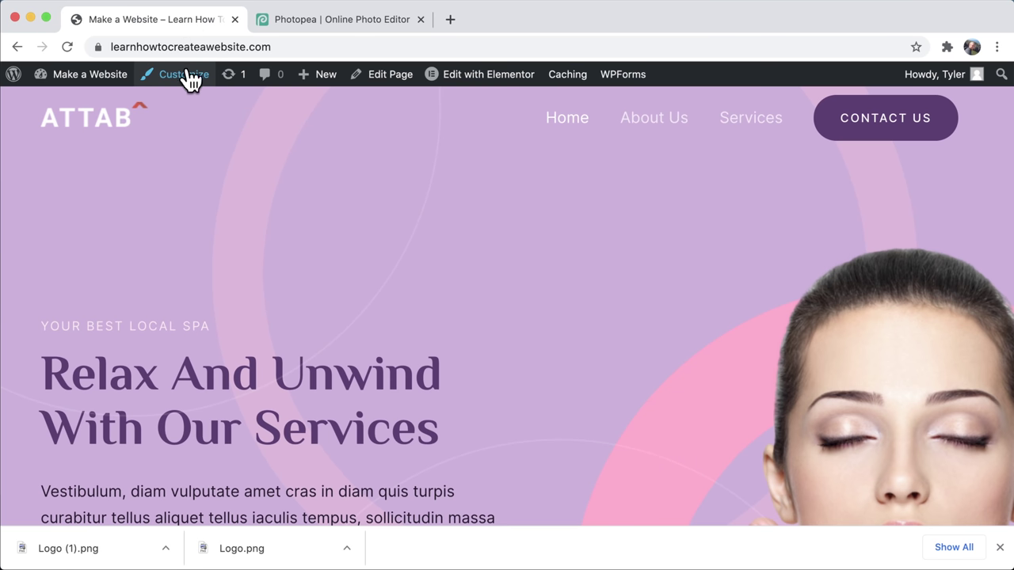
pyautogui.click(181, 76)
pyautogui.click(102, 321)
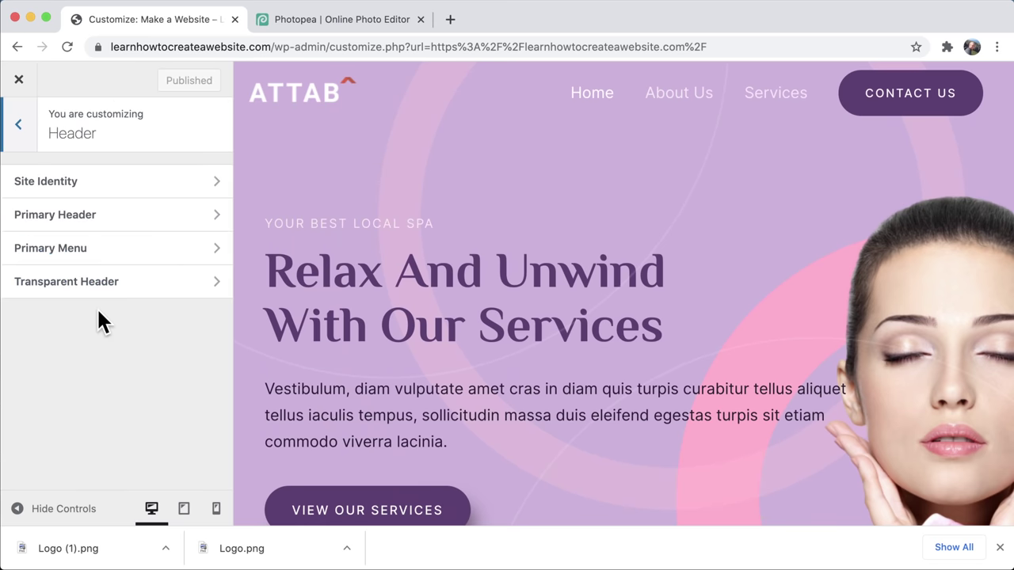
pyautogui.click(93, 188)
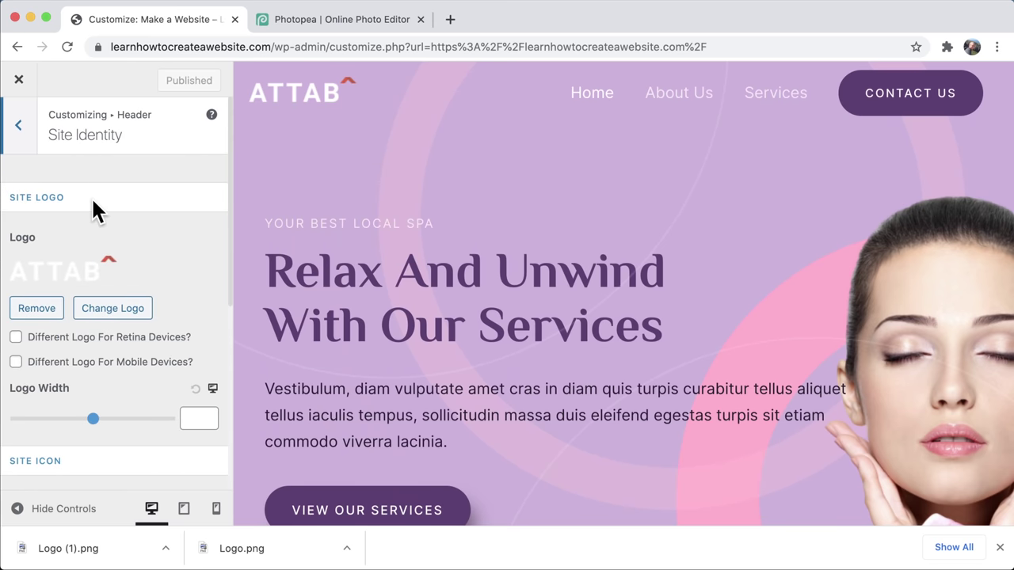
pyautogui.click(36, 311)
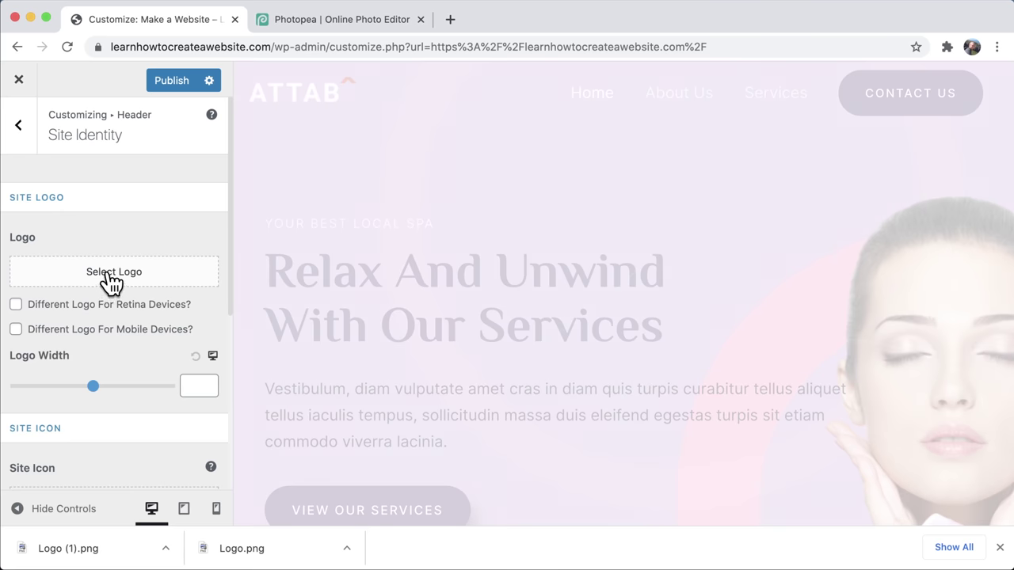
# - Upload Logo (1).png as the uncropped header logo and set its width to 190
pyautogui.click(112, 278)
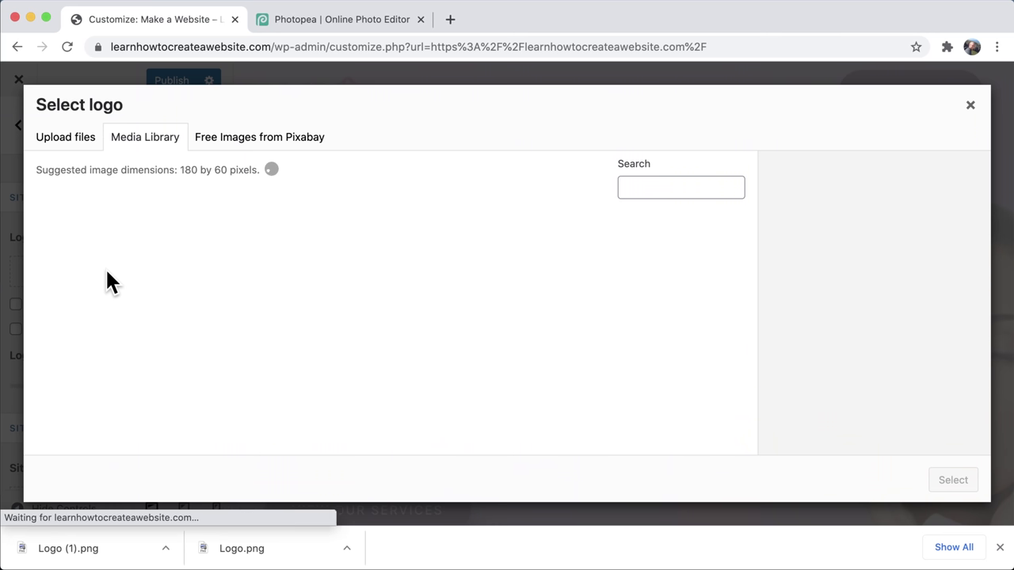
pyautogui.click(78, 148)
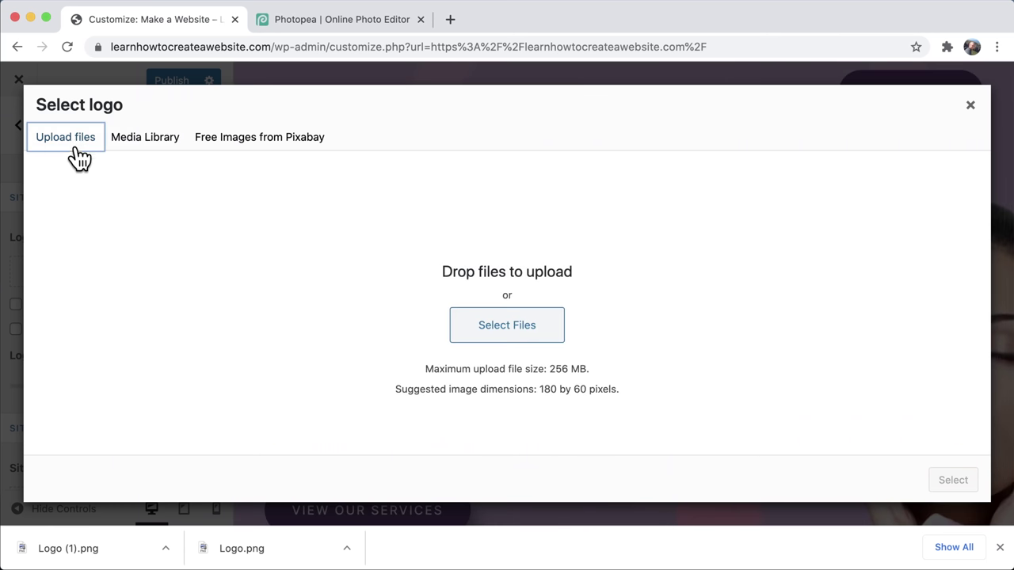
pyautogui.moveTo(84, 557); pyautogui.dragTo(448, 366)
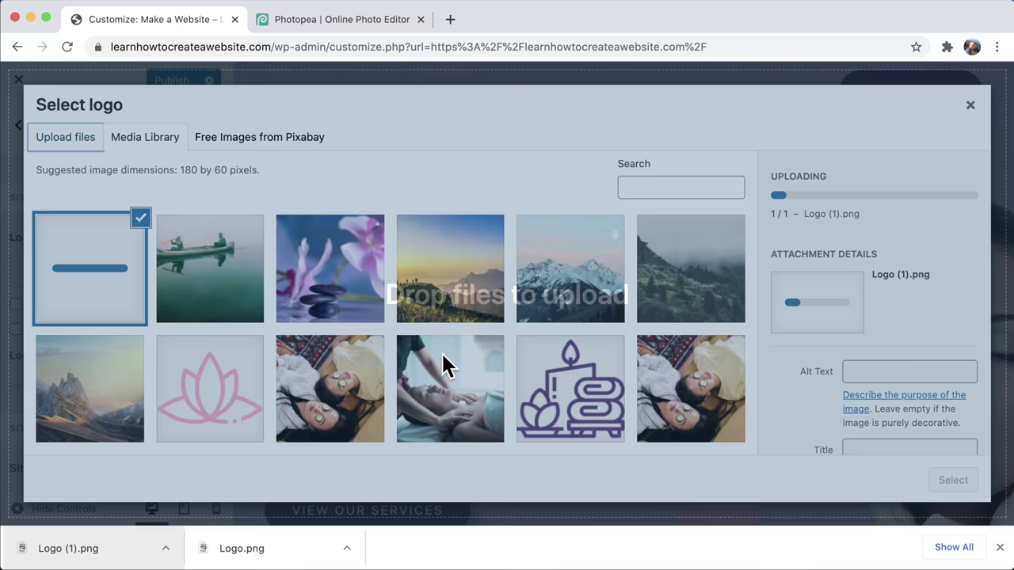
pyautogui.click(964, 485)
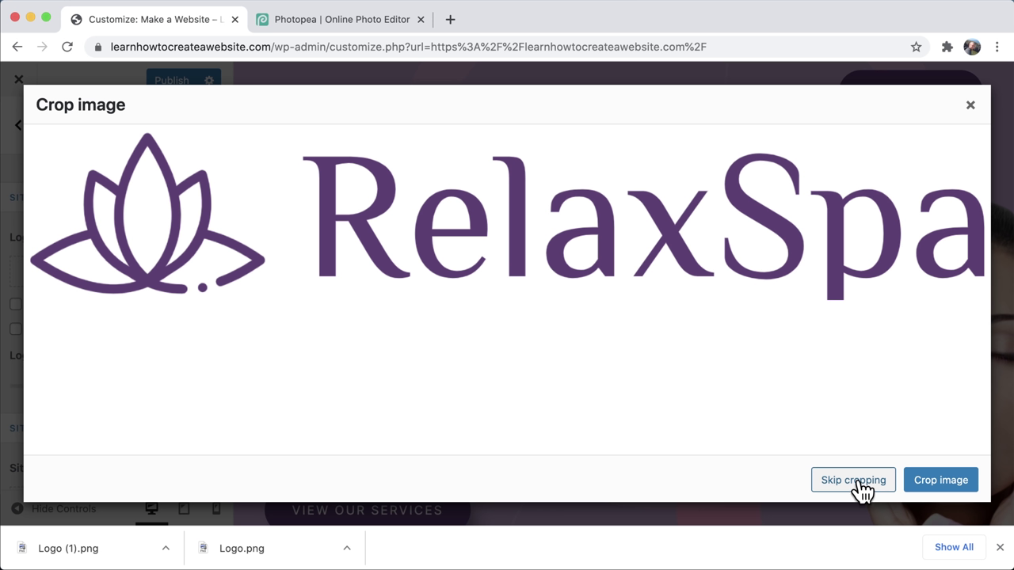
pyautogui.click(859, 485)
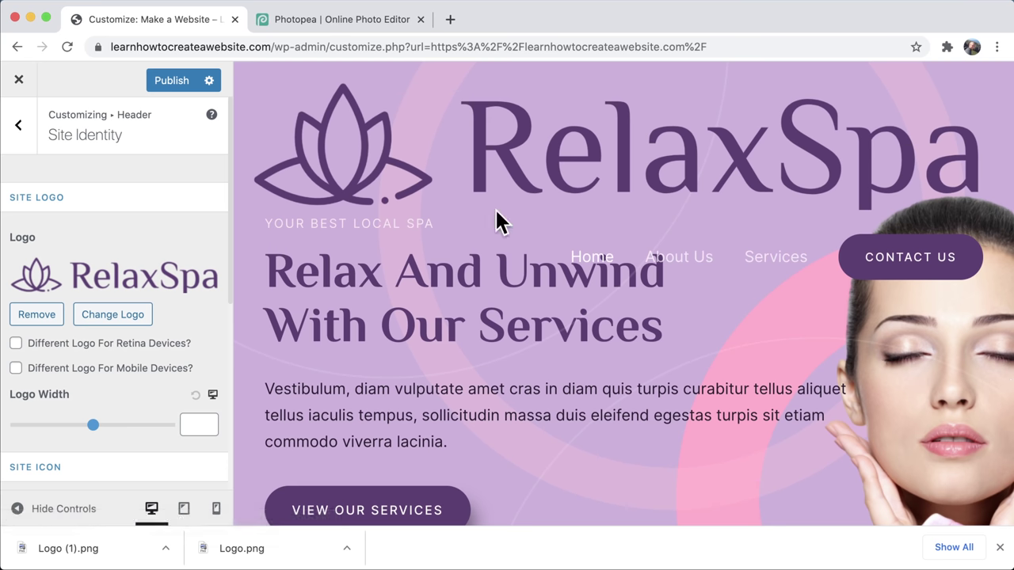
pyautogui.moveTo(91, 422); pyautogui.dragTo(63, 426)
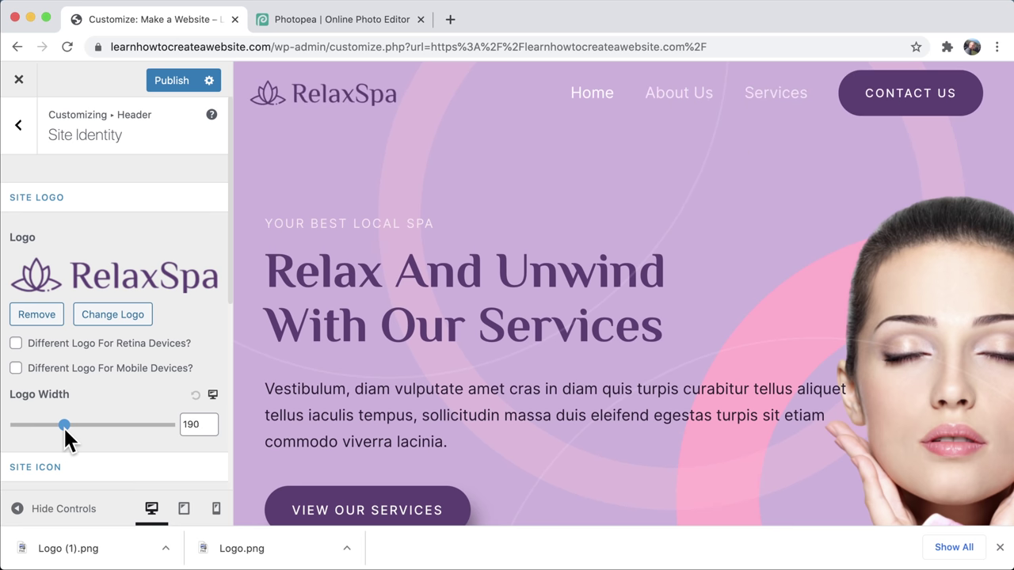
# - Upload Logo.png and set the lotus image as the site icon
pyautogui.scroll(-4, 64, 426)
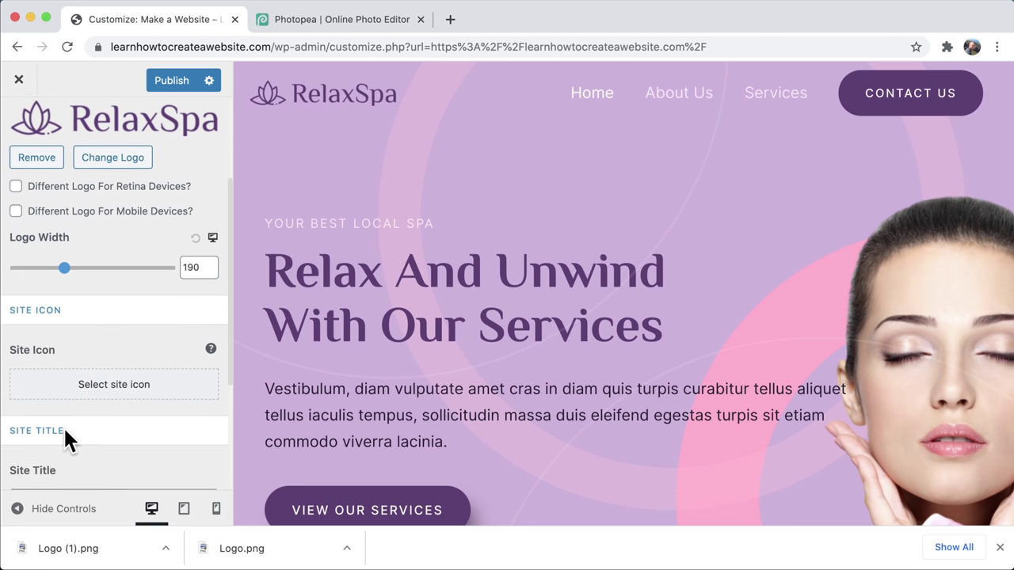
pyautogui.click(111, 389)
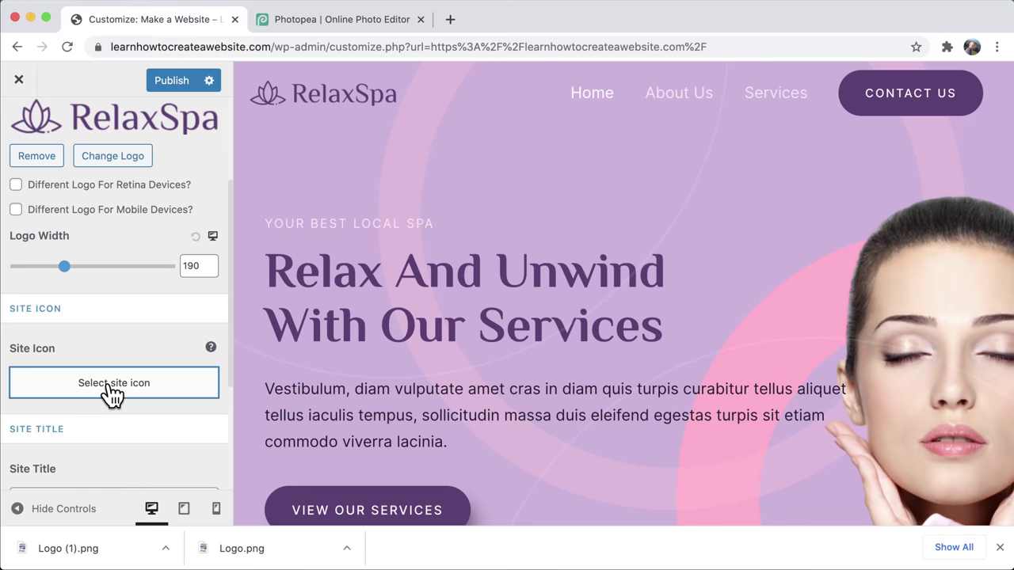
pyautogui.click(83, 142)
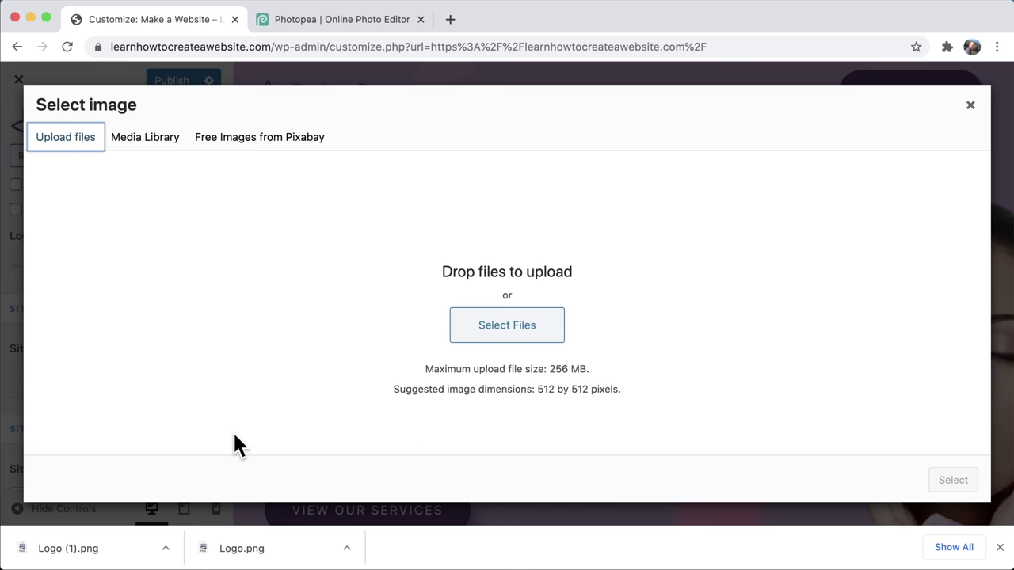
pyautogui.moveTo(236, 548); pyautogui.dragTo(438, 347)
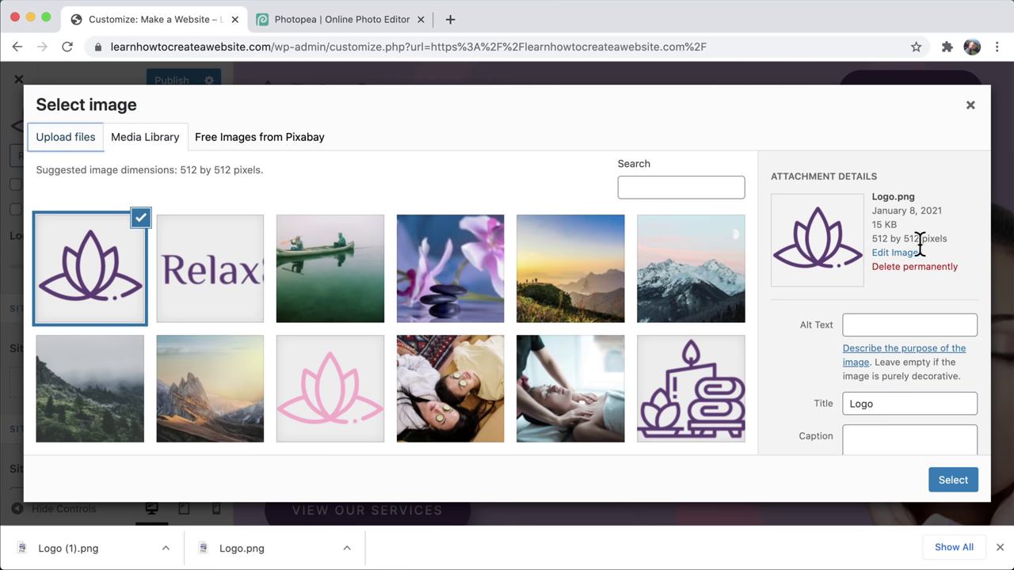
pyautogui.click(966, 483)
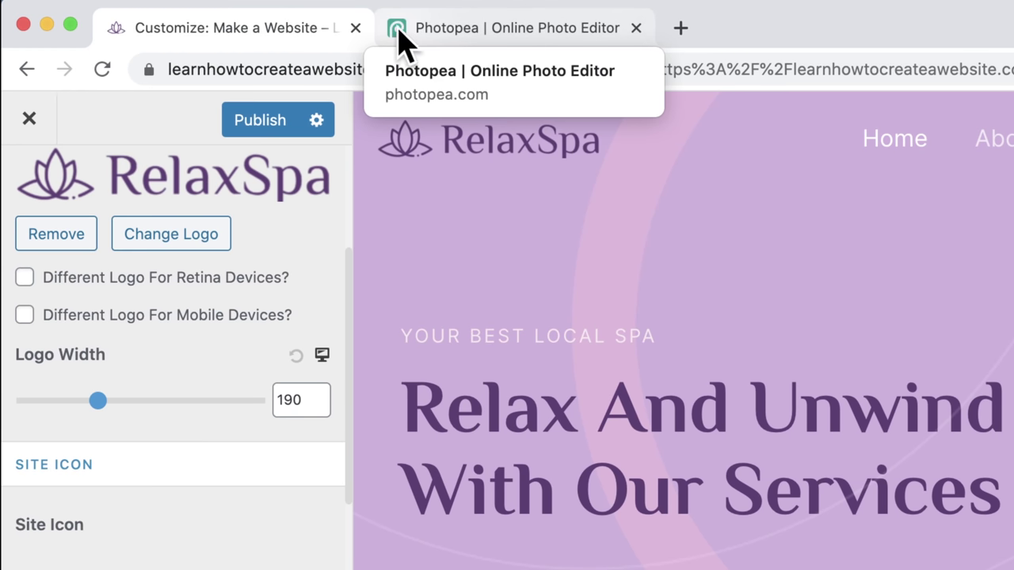
# - Publish the new logo and site icon and exit to the live site
pyautogui.scroll(-3, 263, 226)
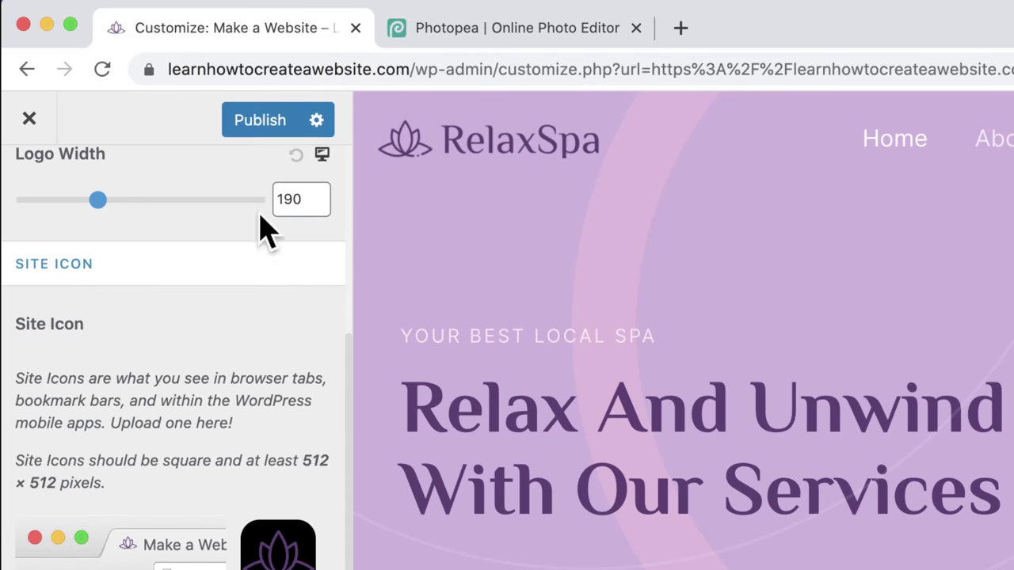
pyautogui.click(260, 125)
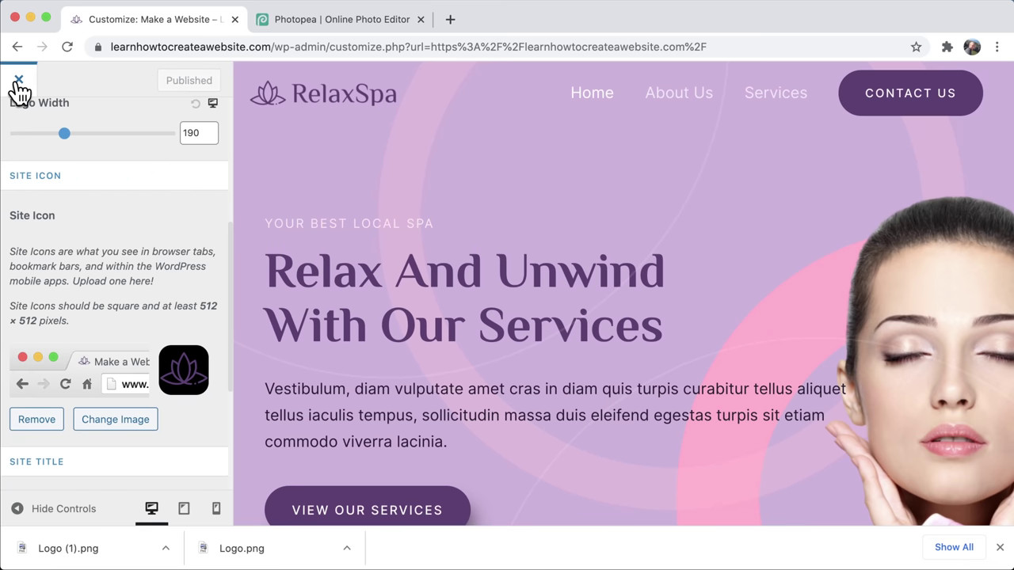
pyautogui.click(25, 104)
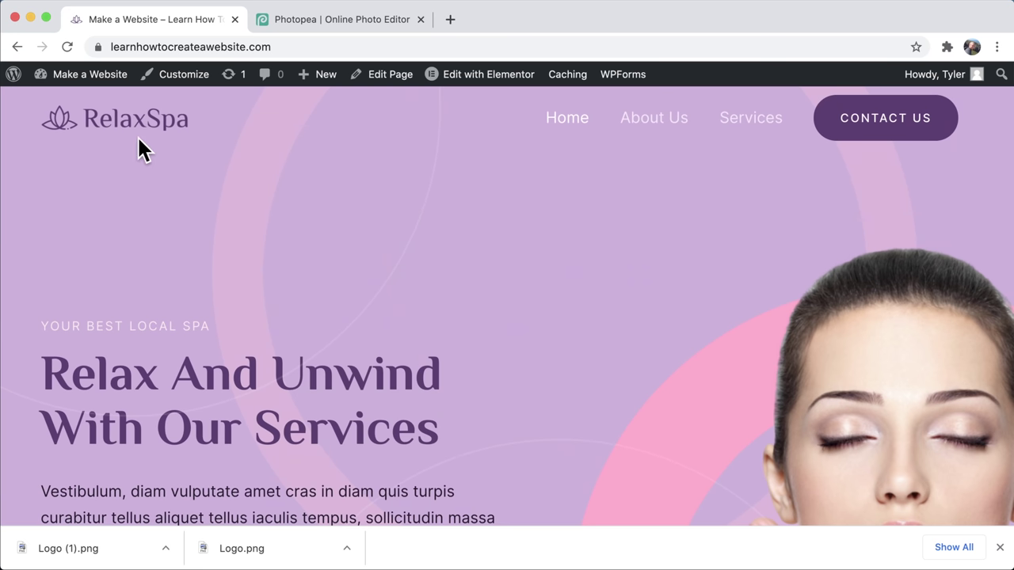
# - View the About Us, Services and Contact Us pages to check the new logo
pyautogui.click(661, 119)
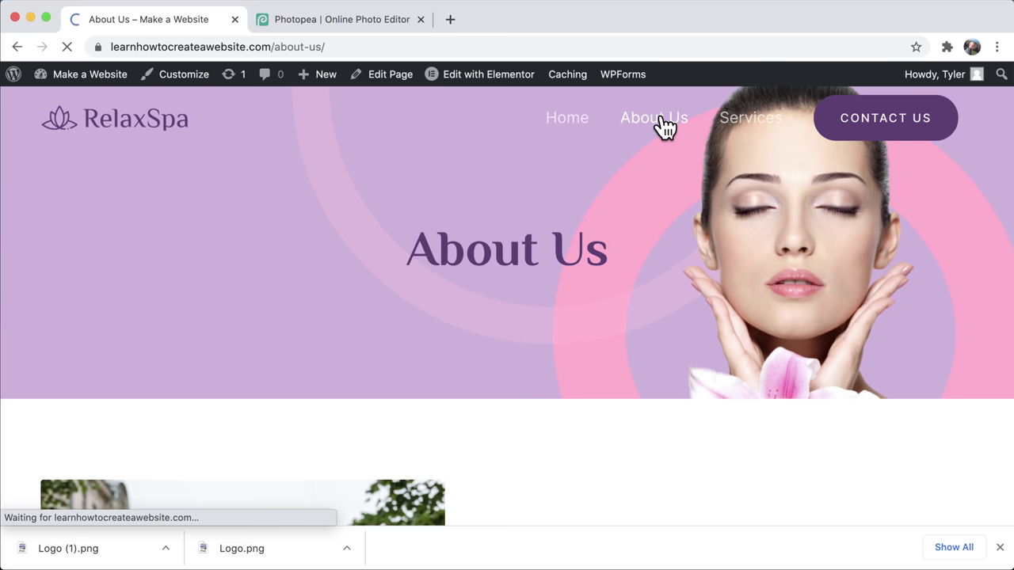
pyautogui.click(745, 129)
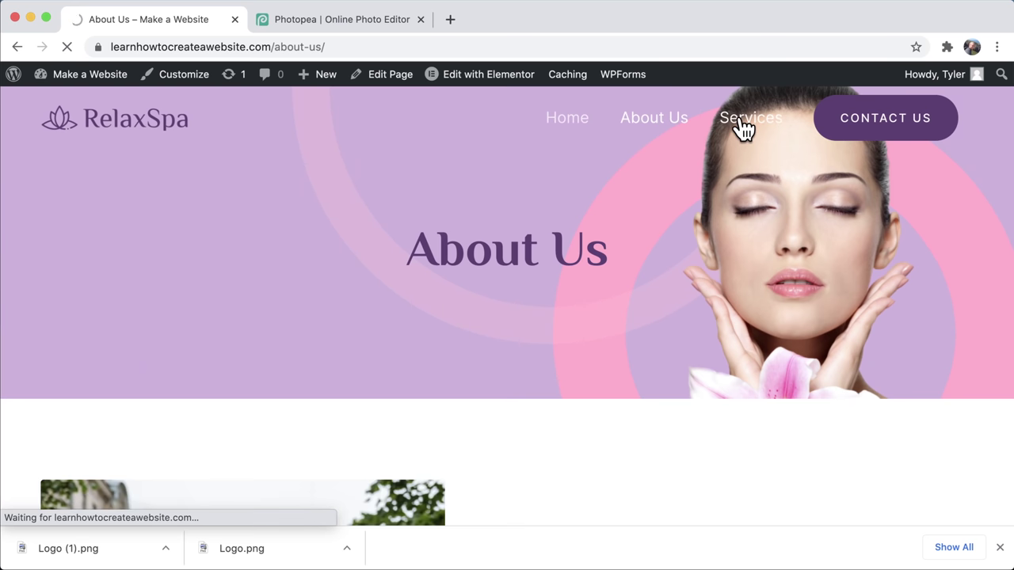
pyautogui.click(870, 121)
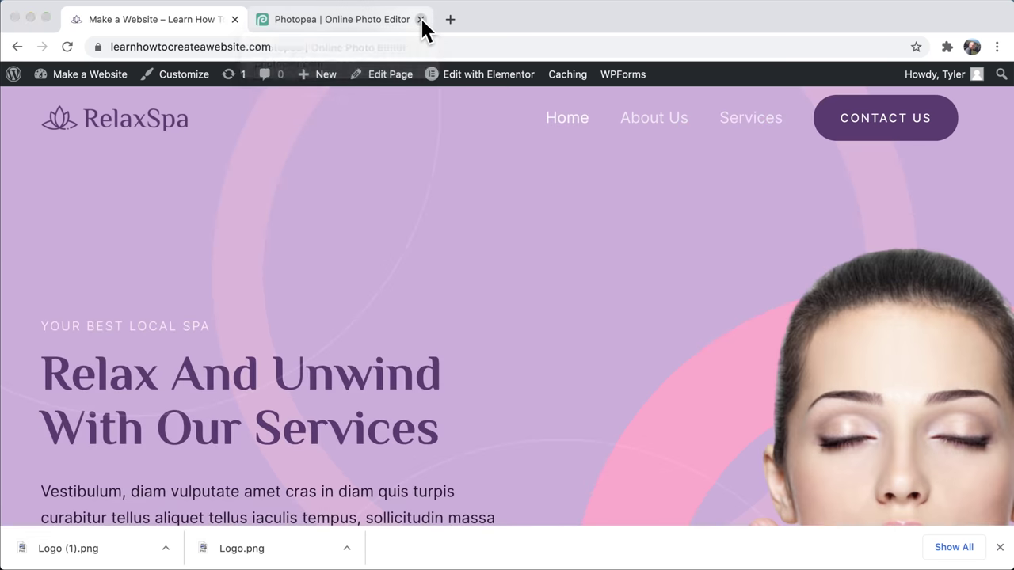
# - Close the Photopea tab without saving and hide the downloads bar
pyautogui.click(420, 20)
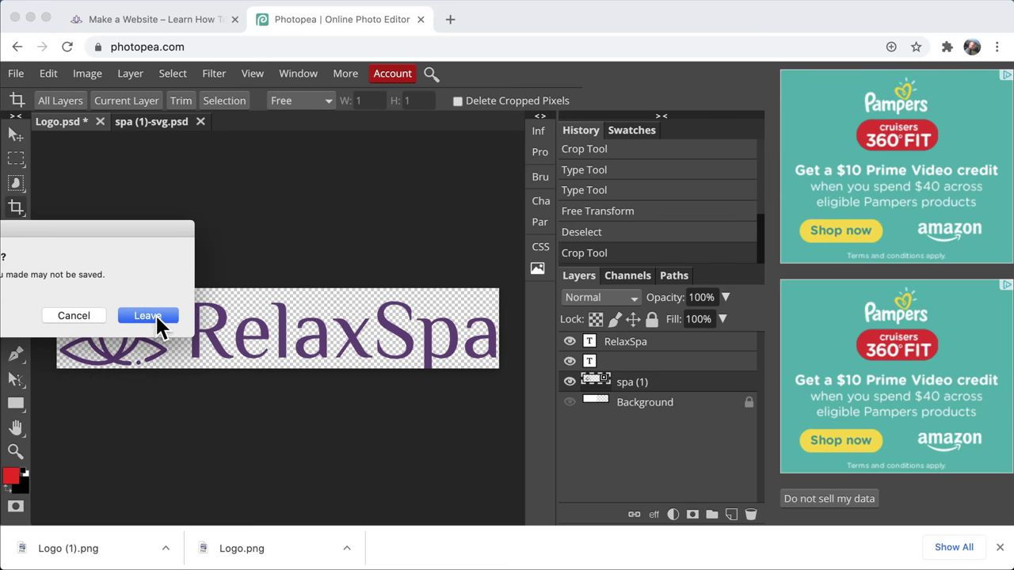
pyautogui.click(155, 315)
pyautogui.click(1000, 547)
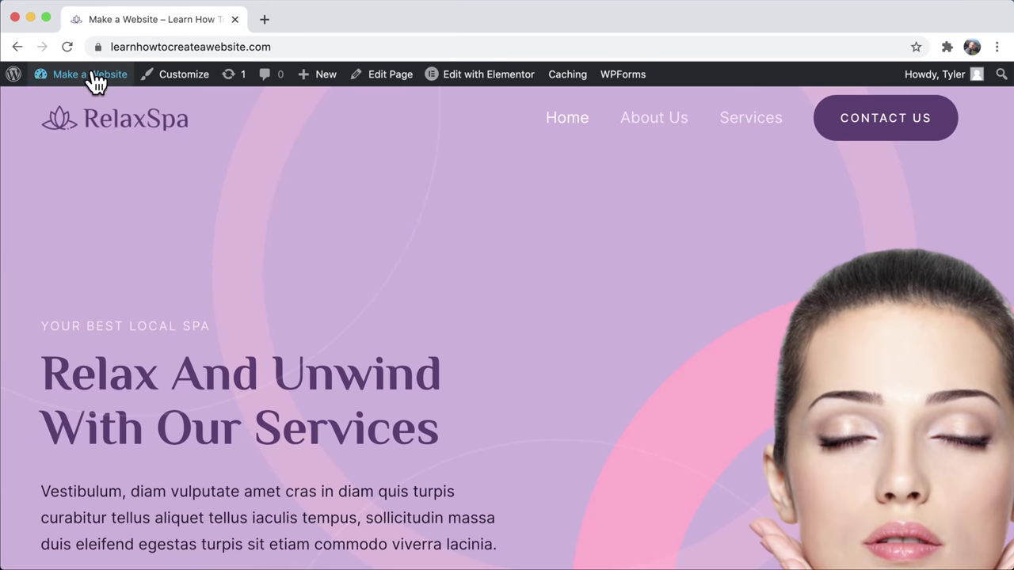
# - Search Add New Plugins for 'all in one migration', then install and activate All-in-One WP Migration
pyautogui.moveTo(95, 79)
pyautogui.click(87, 105)
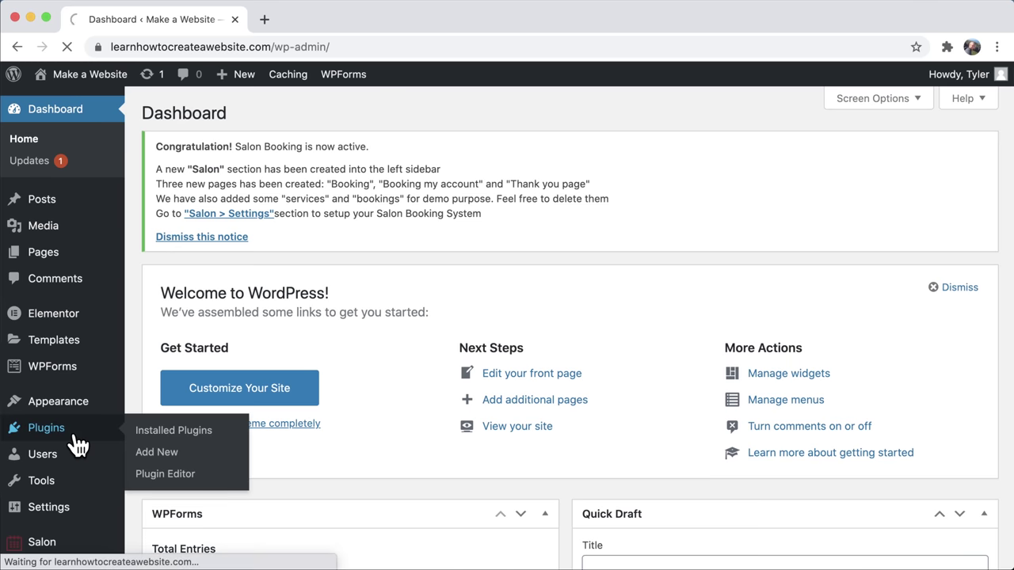
pyautogui.click(77, 446)
pyautogui.click(242, 111)
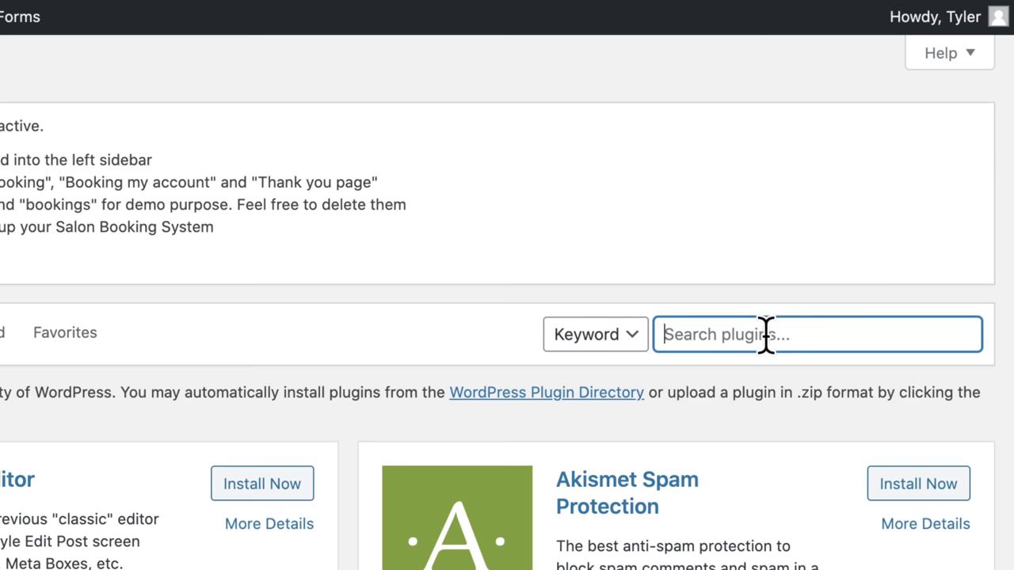
pyautogui.write('all in one')
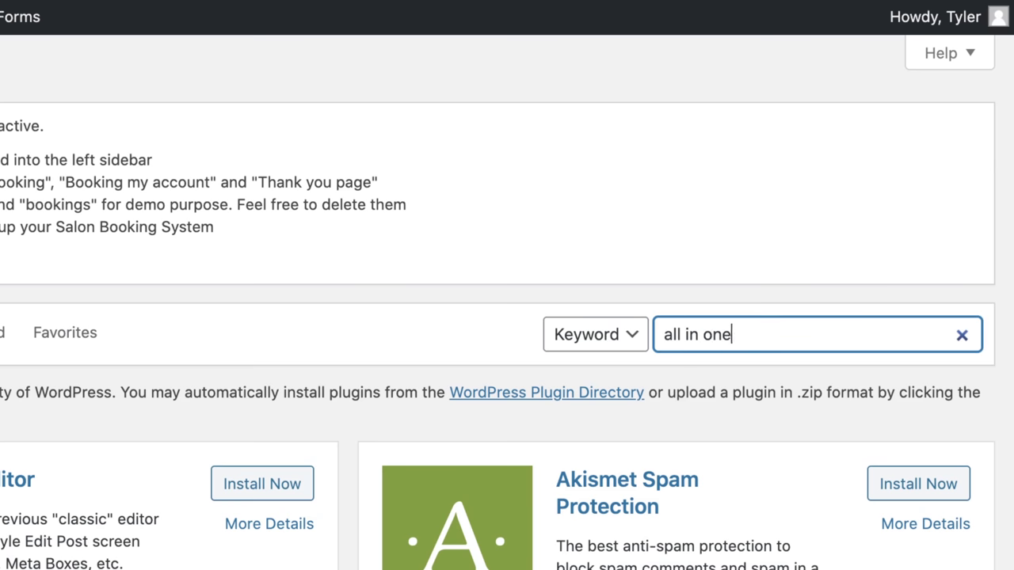
pyautogui.write('migration')
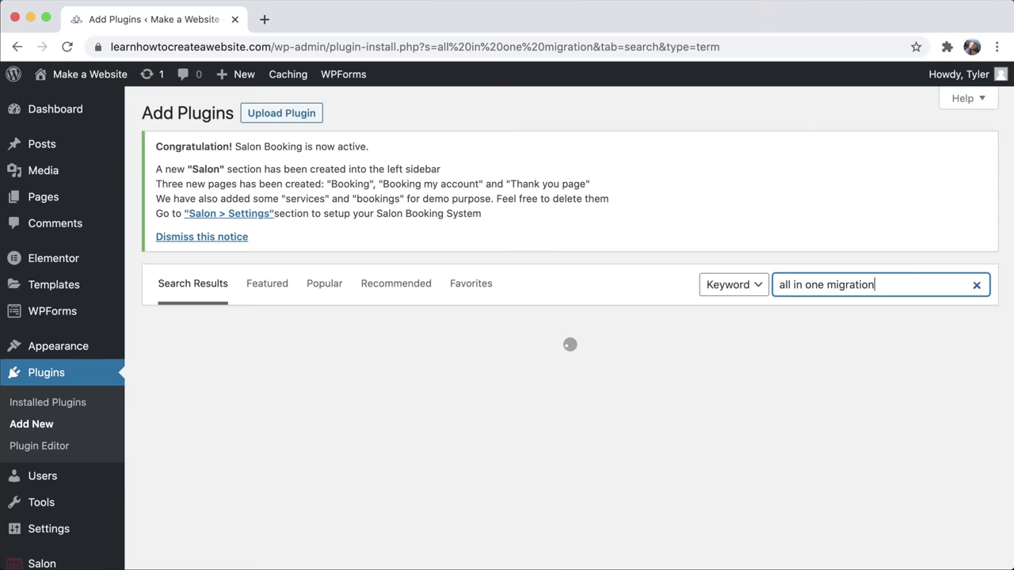
pyautogui.scroll(-2, 20, 383)
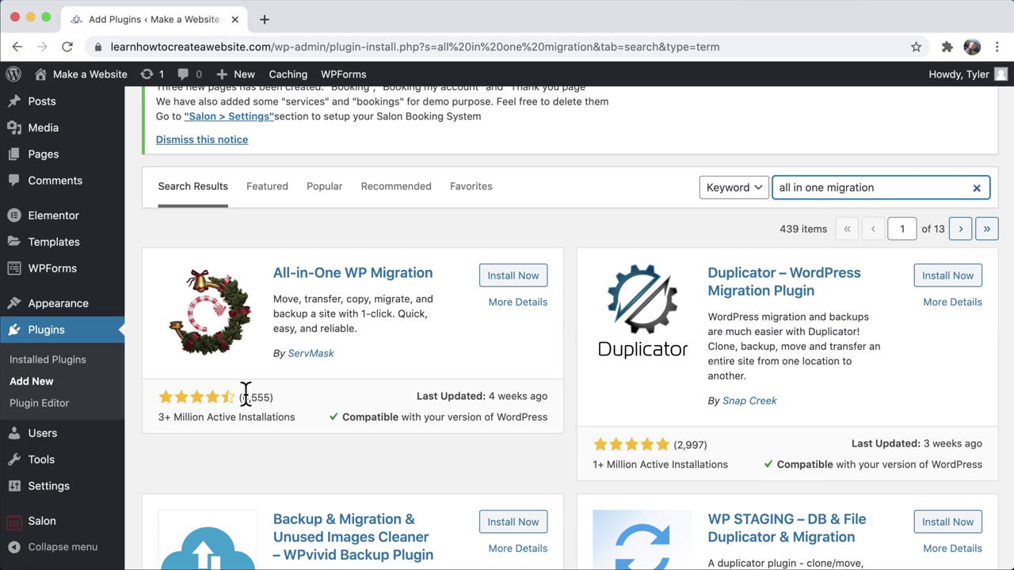
pyautogui.click(507, 281)
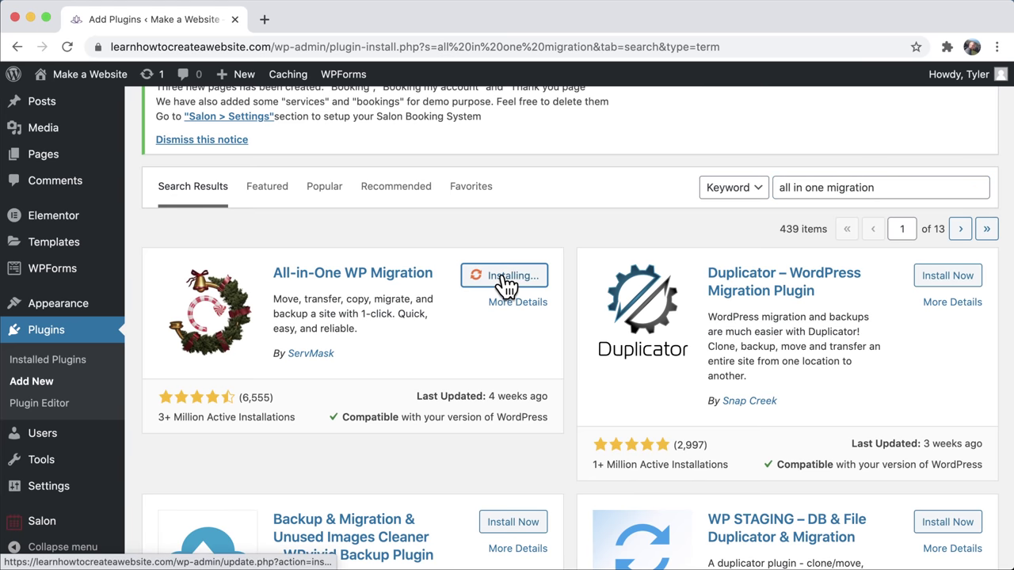
pyautogui.click(507, 283)
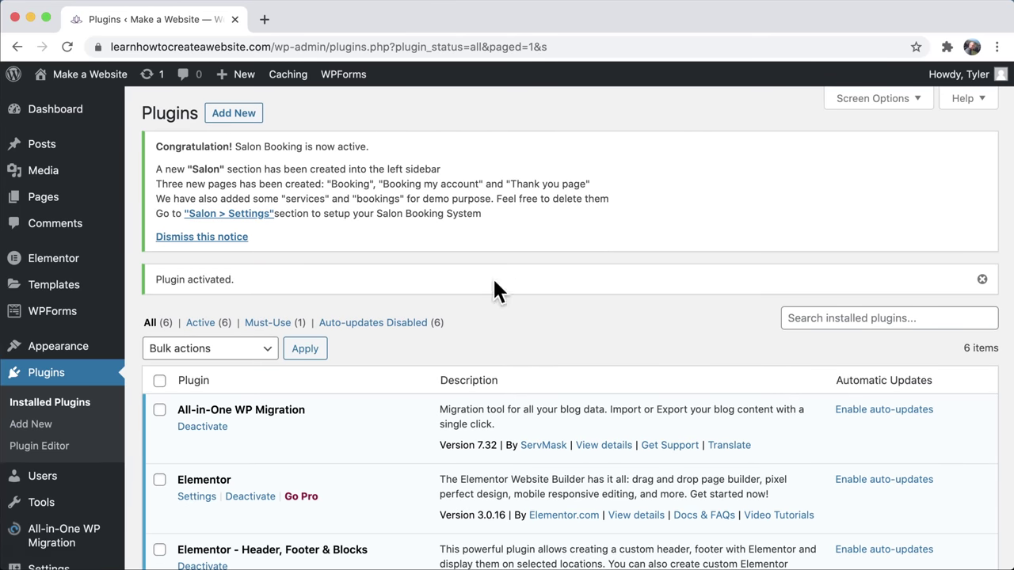
pyautogui.click(65, 536)
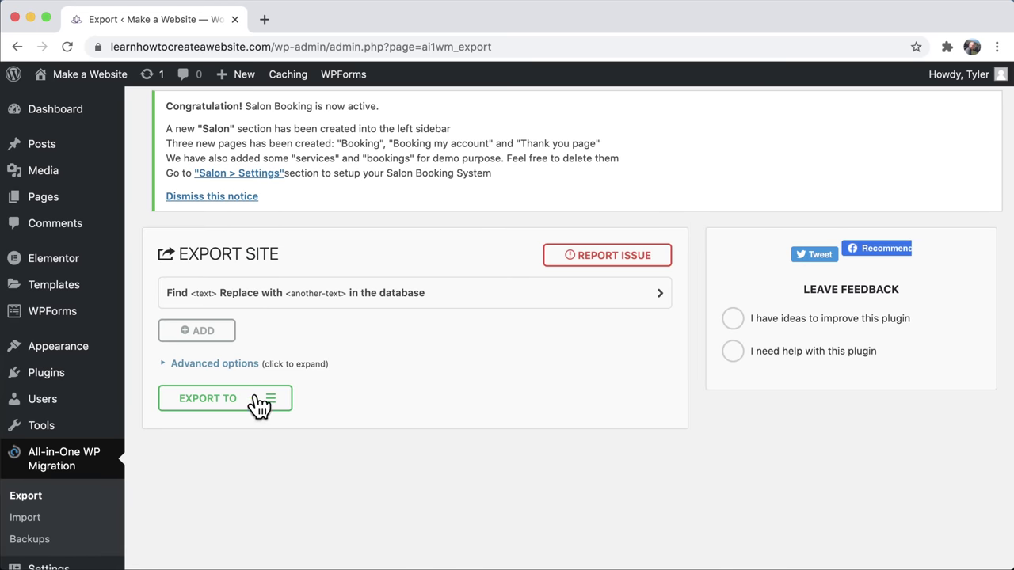
# - Export the whole site to a file, download the .wpress export, and open the Backups list
pyautogui.click(273, 400)
pyautogui.click(222, 426)
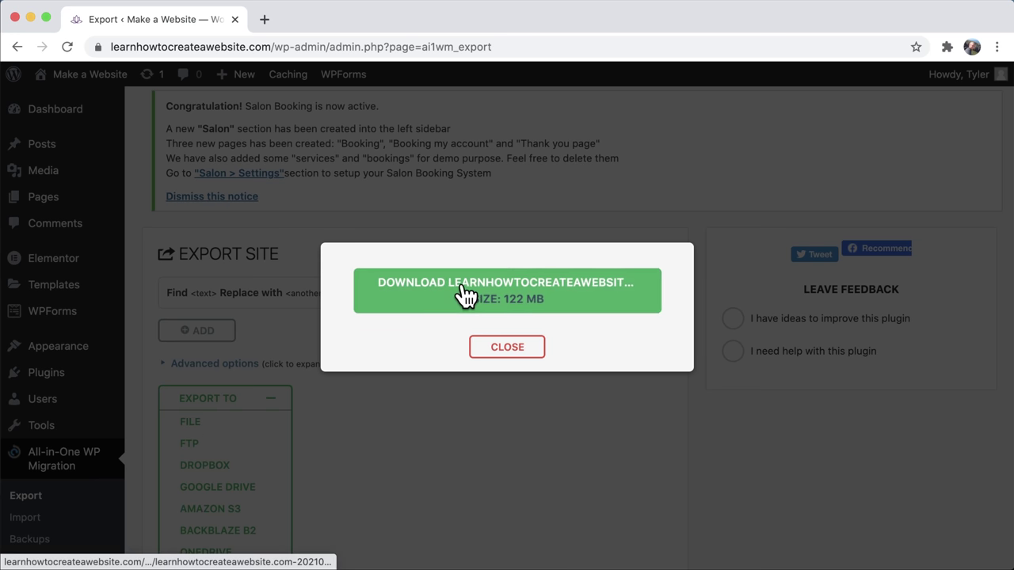
pyautogui.click(465, 294)
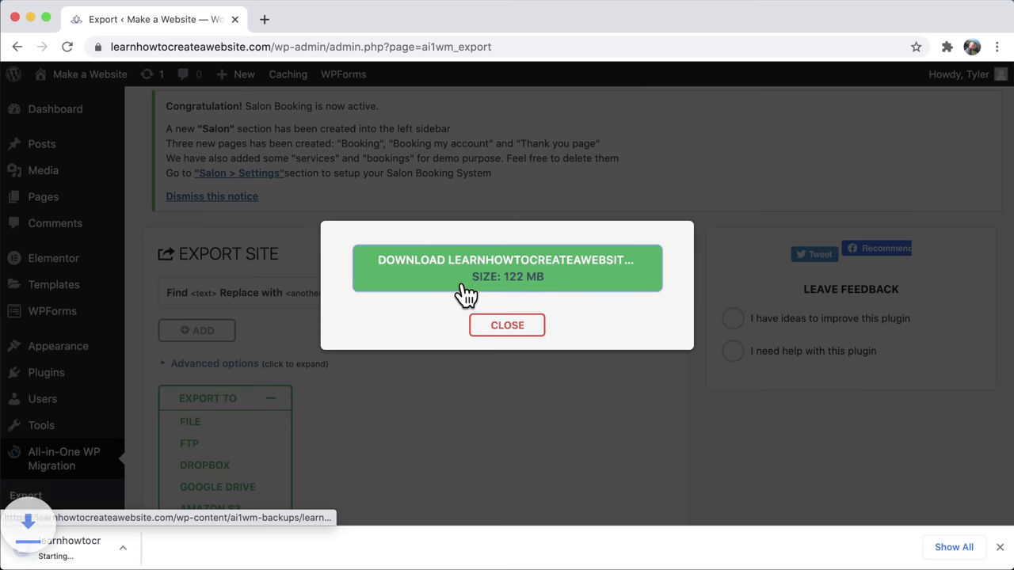
pyautogui.click(515, 333)
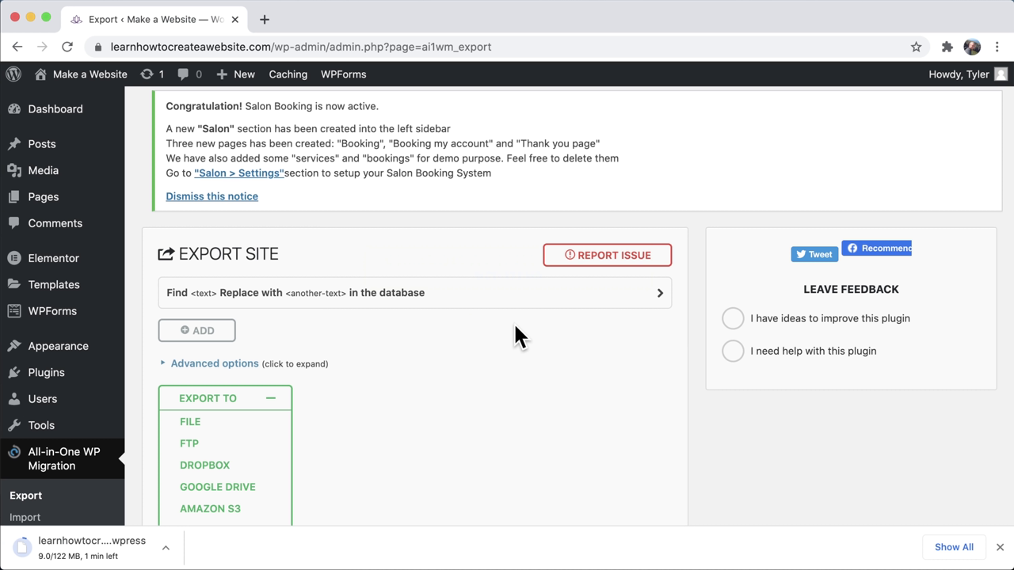
pyautogui.scroll(-3, 140, 341)
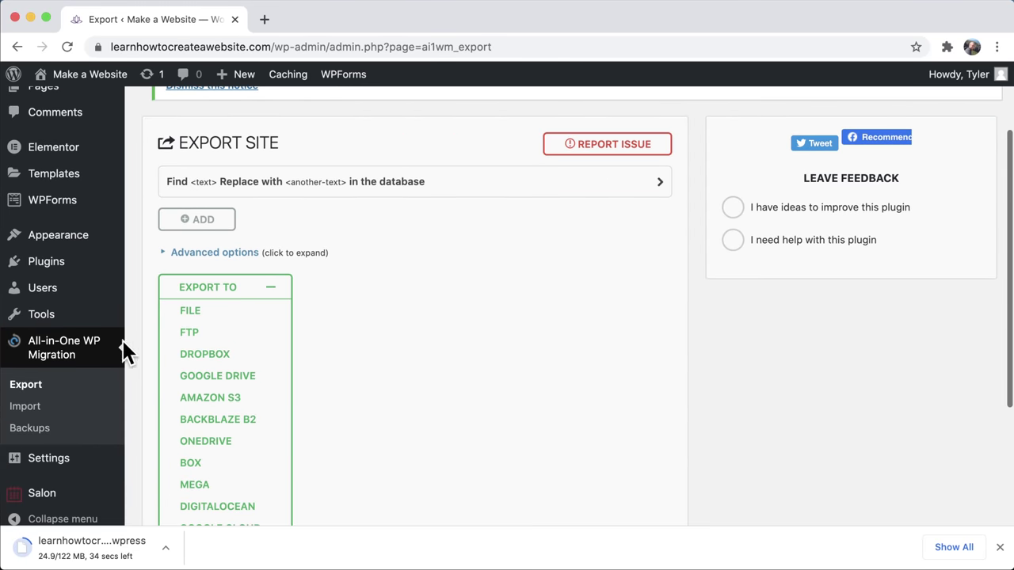
pyautogui.click(29, 428)
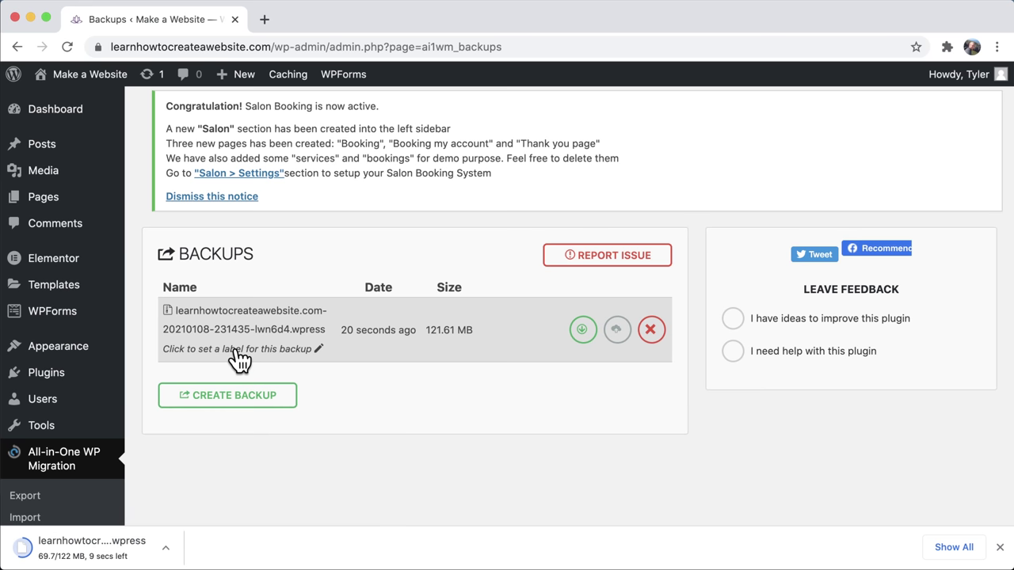
# - Label the 121.61 MB backup 'First Version Done'
pyautogui.click(236, 348)
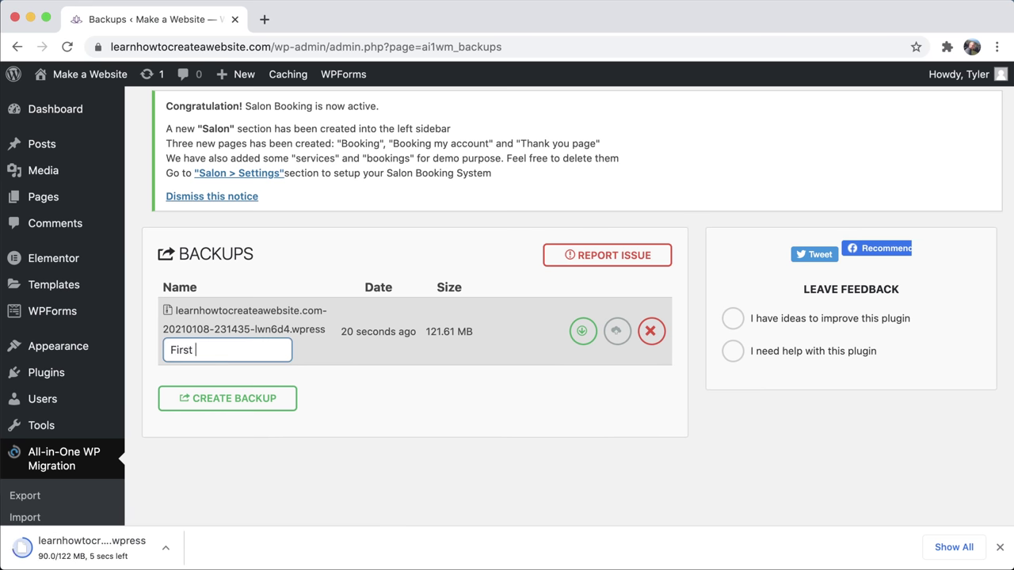
pyautogui.write('First Version DO')
pyautogui.press('BackSpace')
pyautogui.write('one')
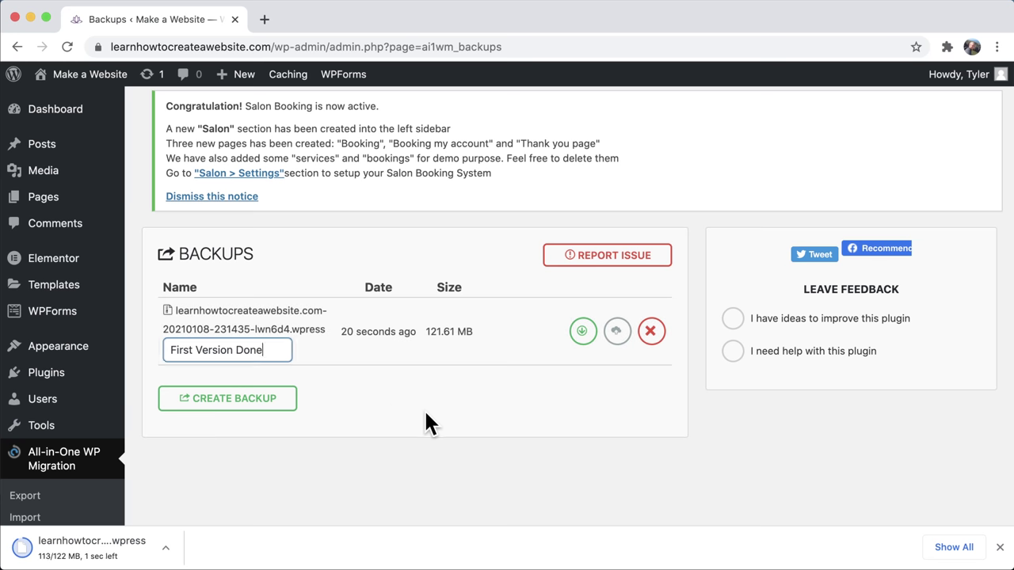
pyautogui.click(275, 351)
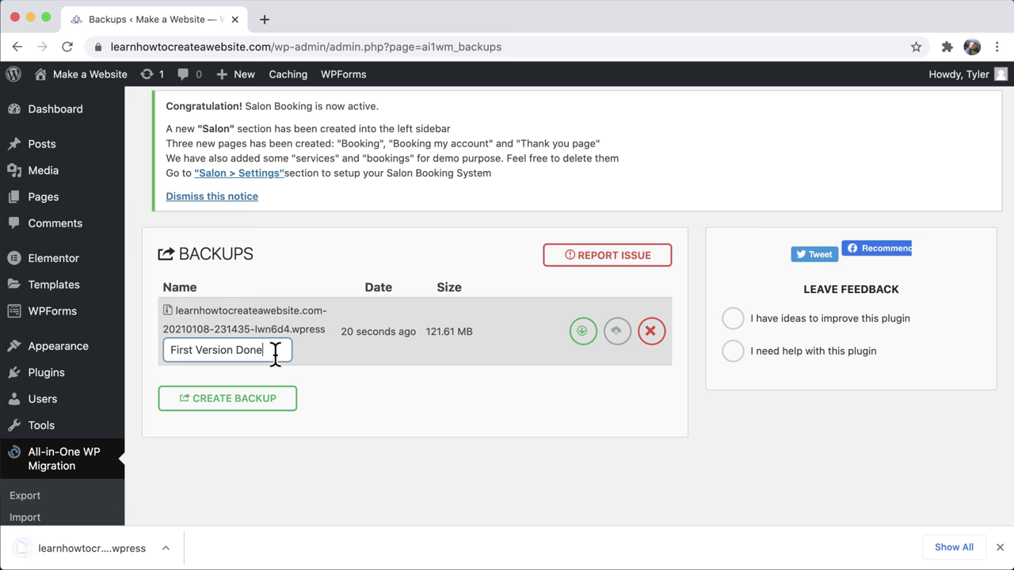
pyautogui.press('Return')
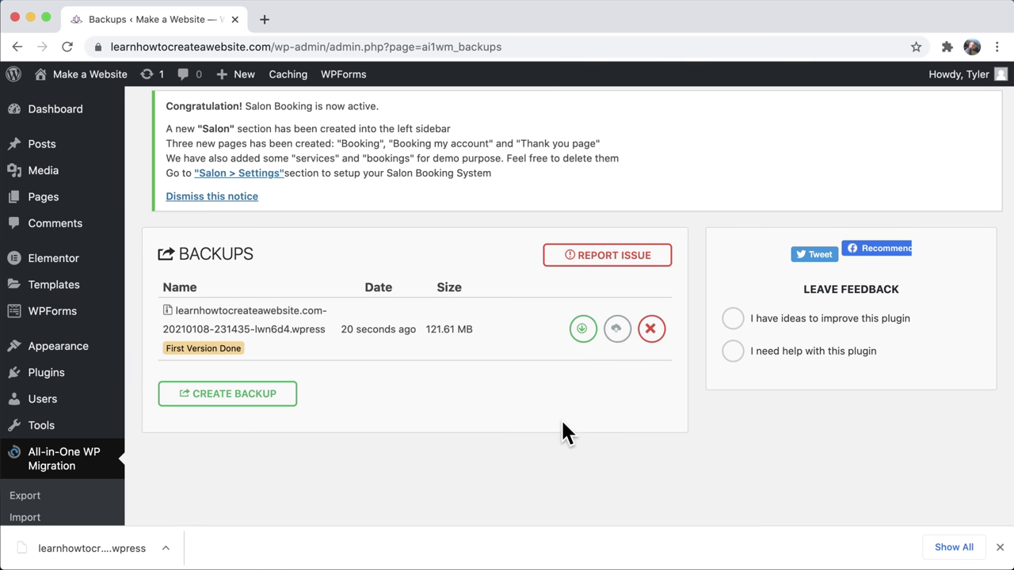
# - Delete the backup from the server, confirming OK, then visit the live site
pyautogui.click(1000, 548)
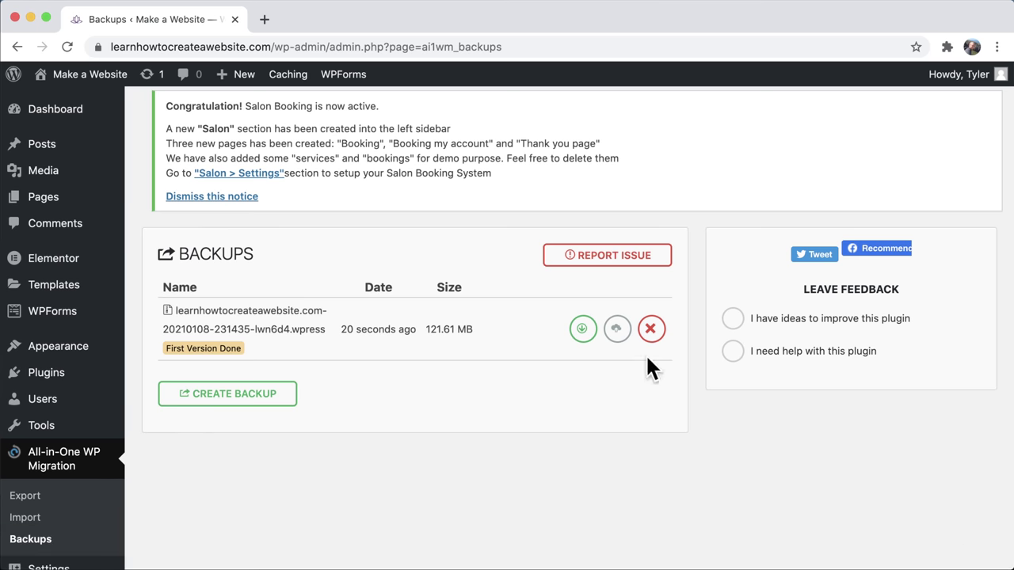
pyautogui.click(643, 330)
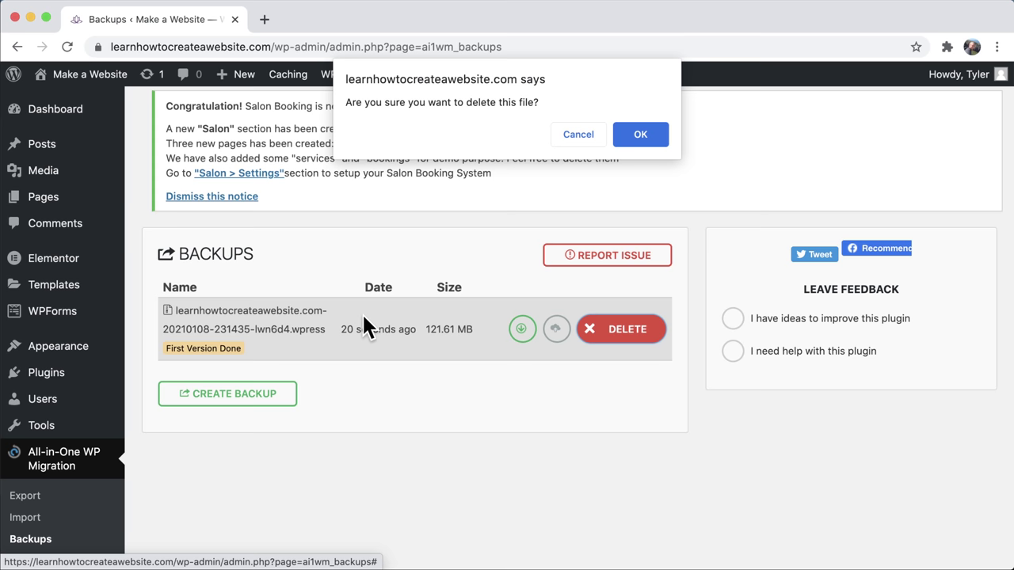
pyautogui.click(641, 135)
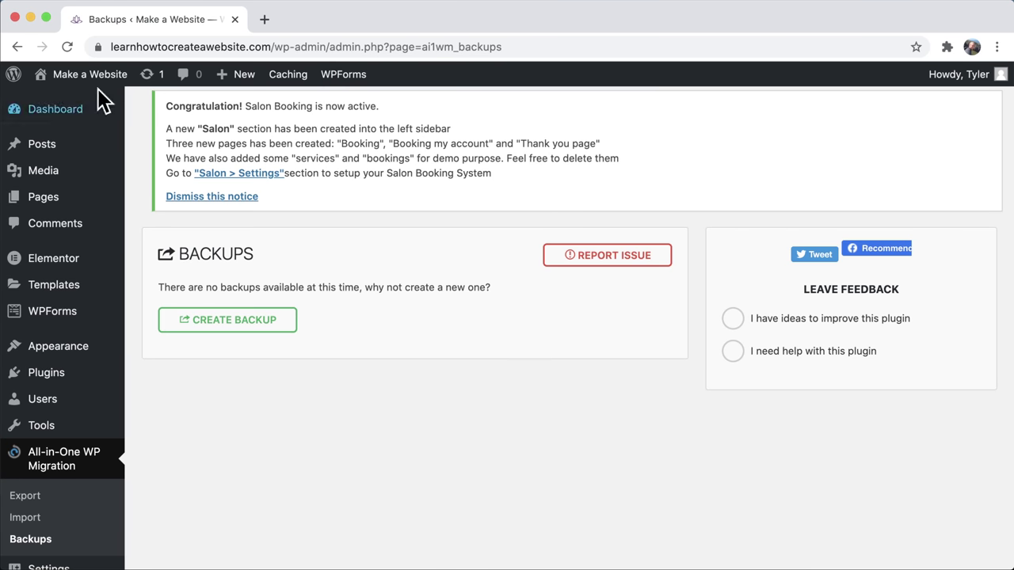
pyautogui.click(74, 106)
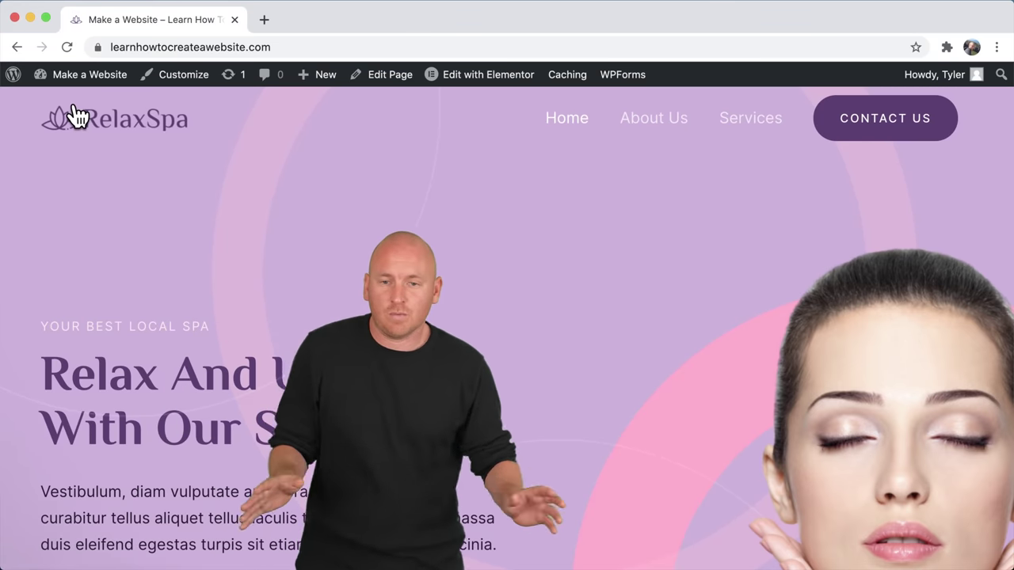
# - Scroll through the published RelaxSpa homepage and log out via Howdy
pyautogui.scroll(-10, 375, 252)
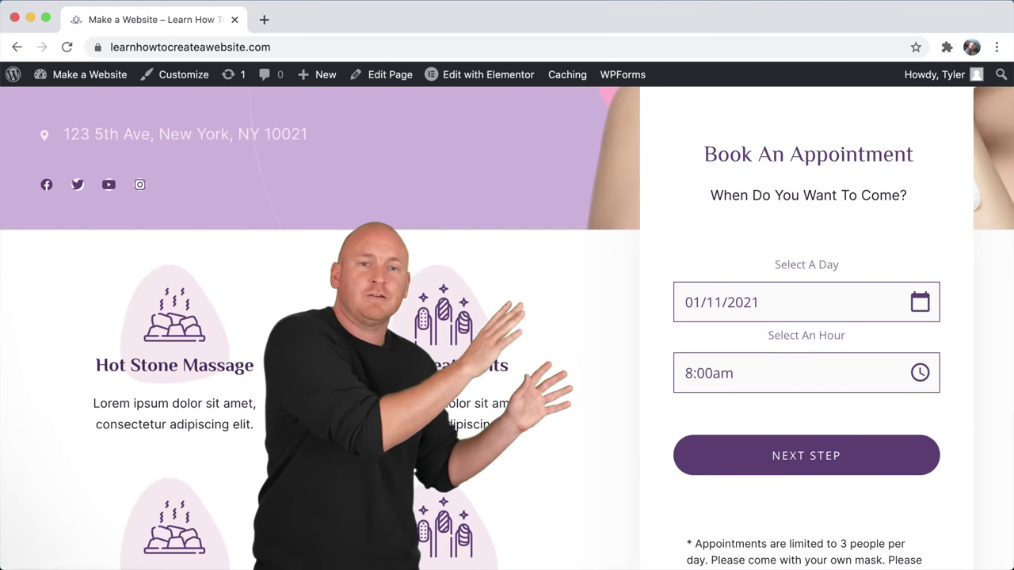
pyautogui.scroll(-15, 375, 252)
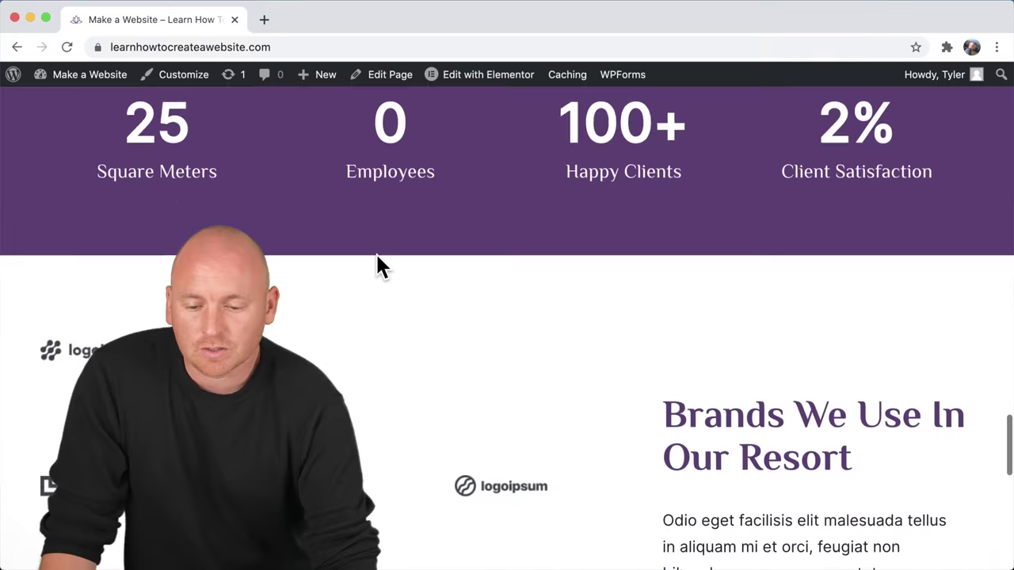
pyautogui.scroll(-10, 377, 256)
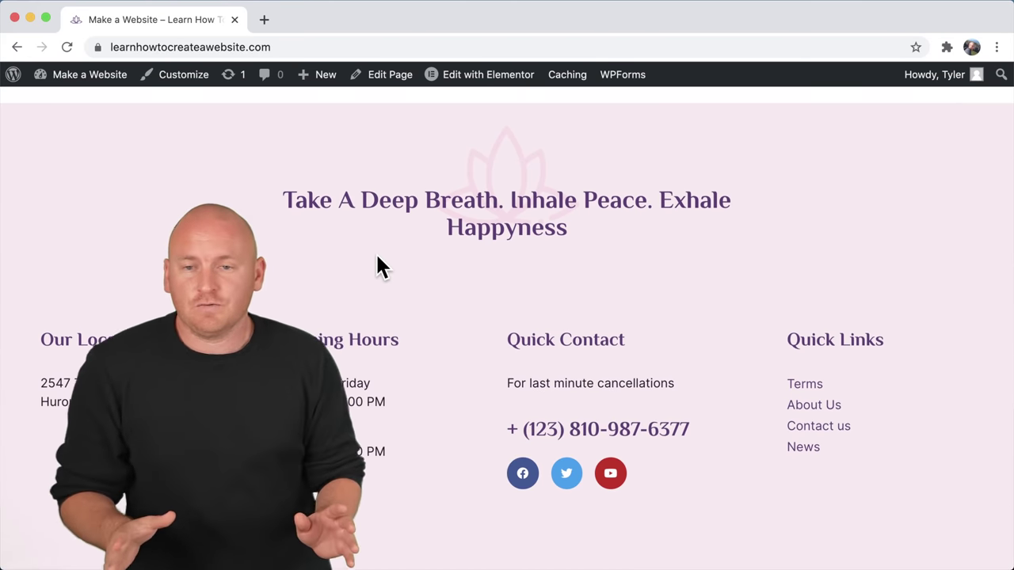
pyautogui.scroll(20, 377, 257)
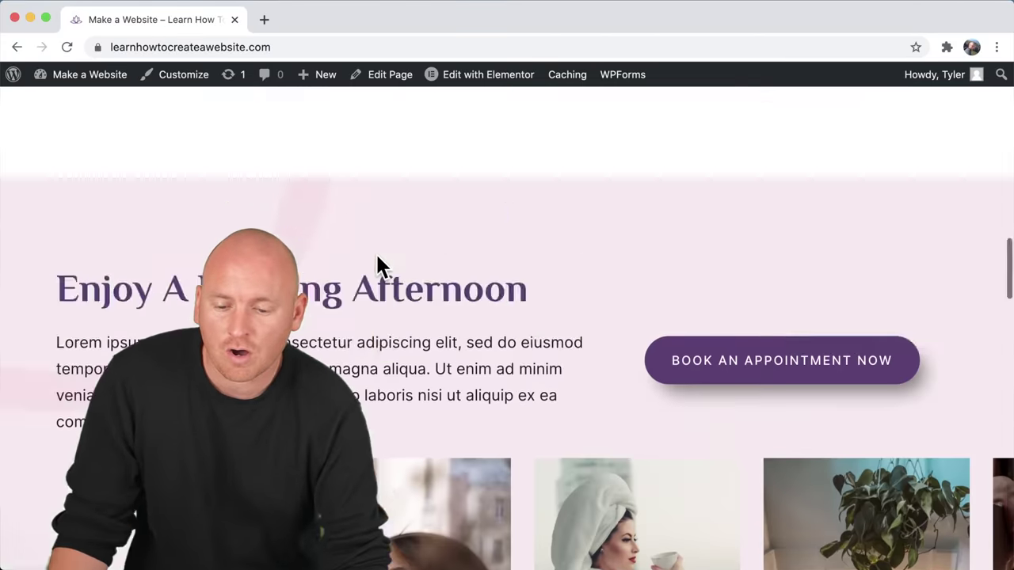
pyautogui.scroll(2, 376, 265)
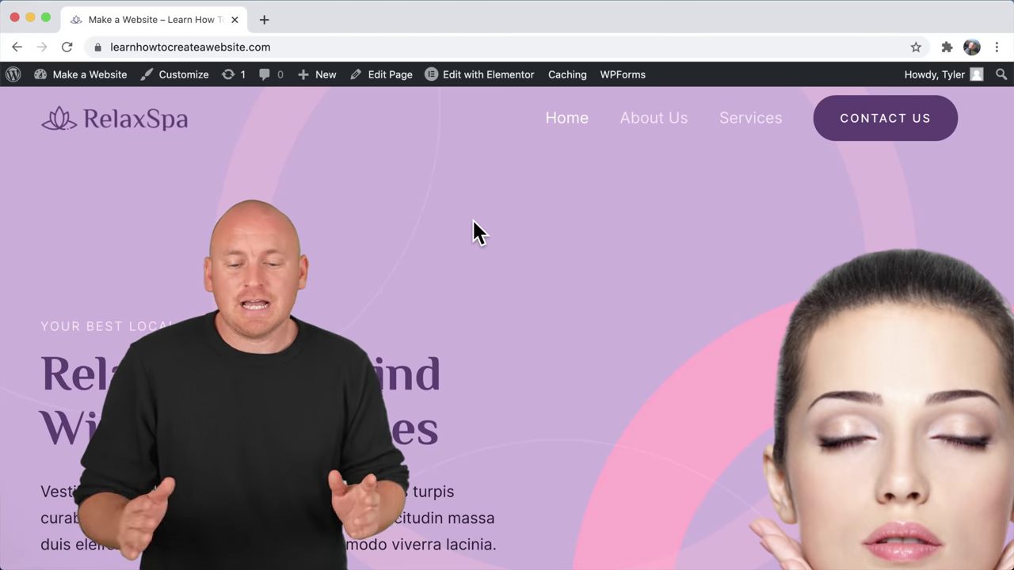
pyautogui.moveTo(933, 73)
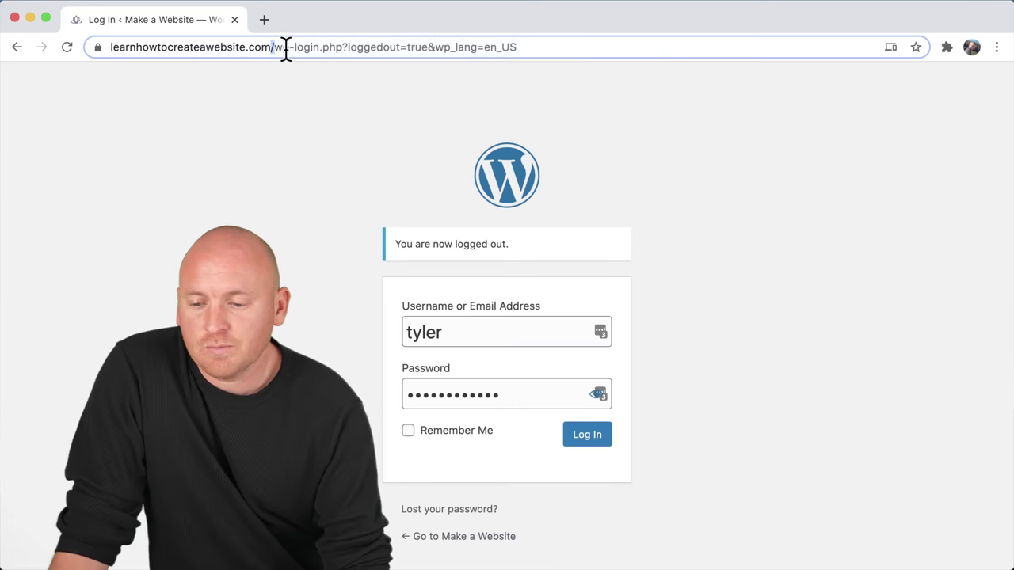
# - Load the homepage from the bare domain, abandoning a /wp-admin address attempt
pyautogui.moveTo(285, 48); pyautogui.dragTo(584, 50)
pyautogui.press('BackSpace')
pyautogui.press('Return')
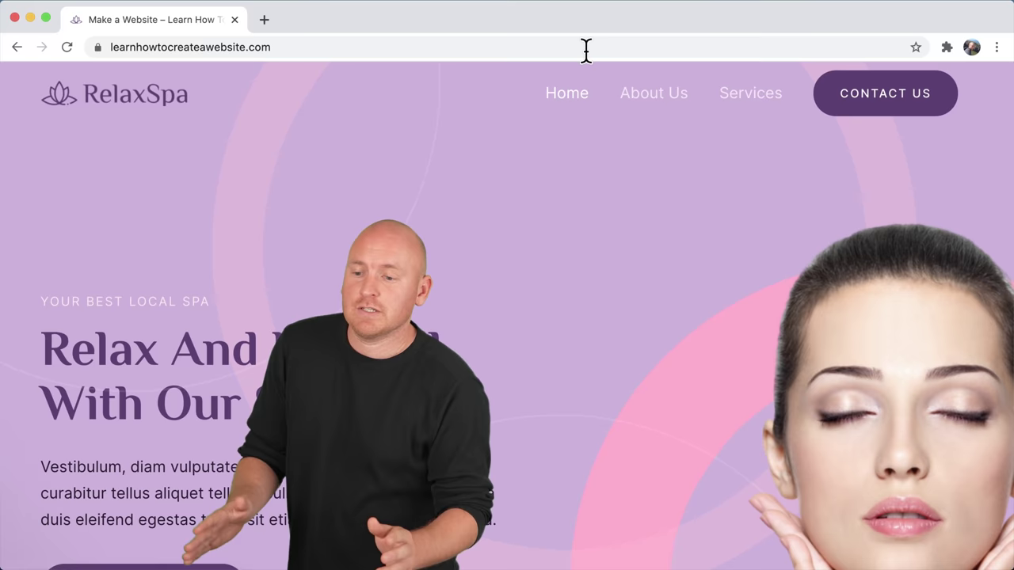
pyautogui.click(587, 50)
pyautogui.click(587, 50)
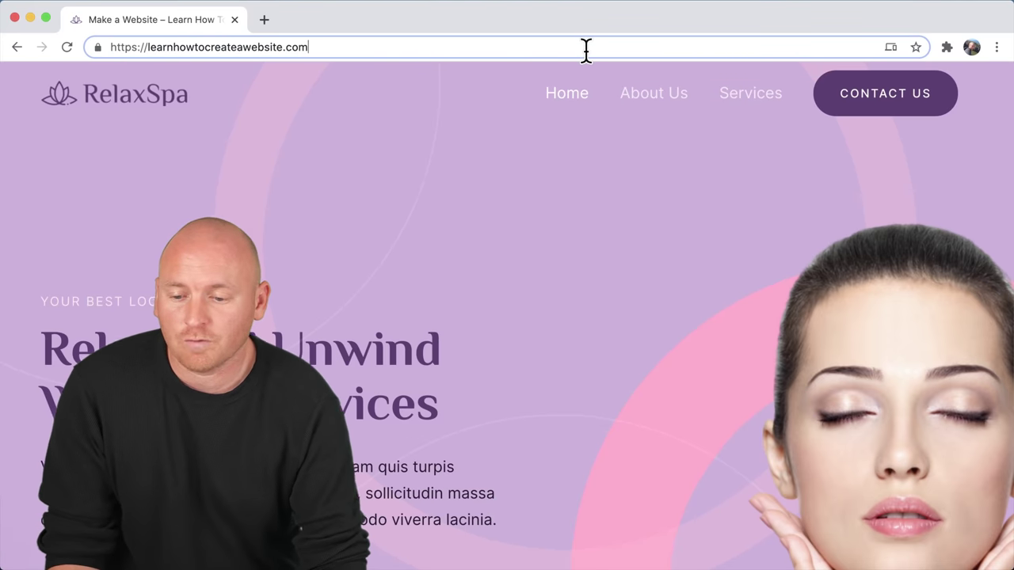
pyautogui.write('/')
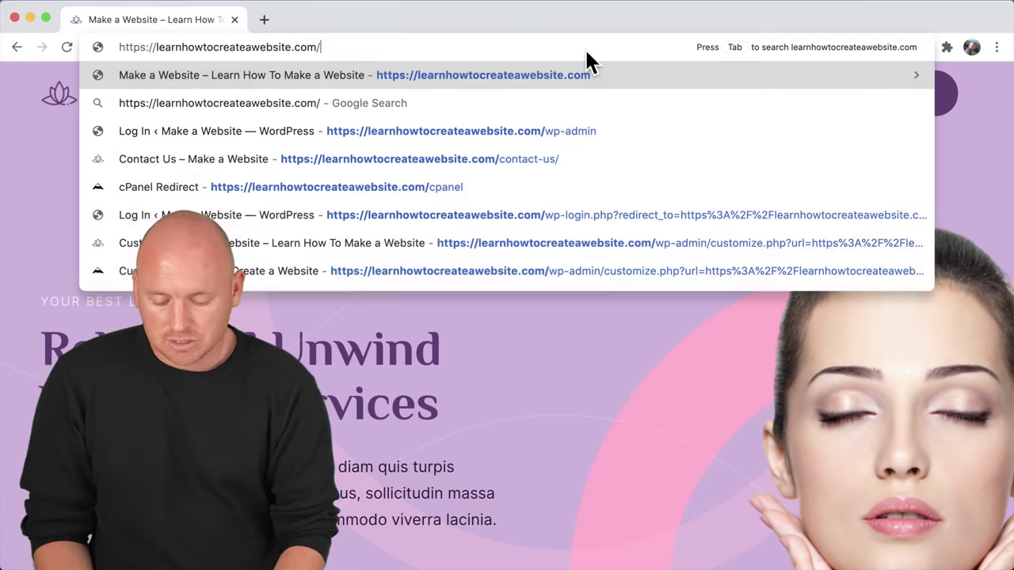
pyautogui.write('wp-admin')
pyautogui.press('BackSpace')
pyautogui.press('BackSpace')
pyautogui.press('BackSpace')
pyautogui.press('BackSpace')
pyautogui.press('BackSpace')
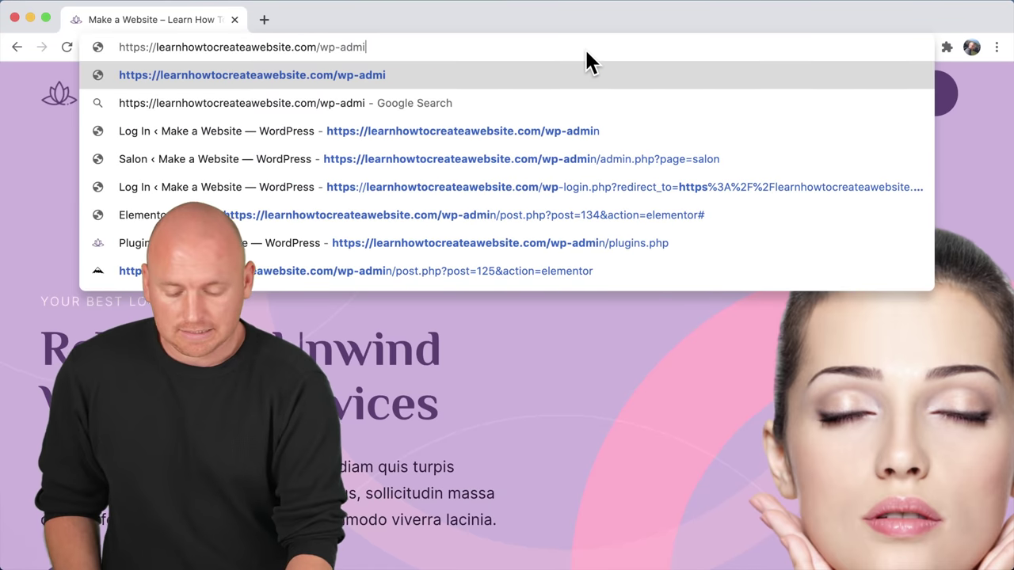
pyautogui.click(606, 373)
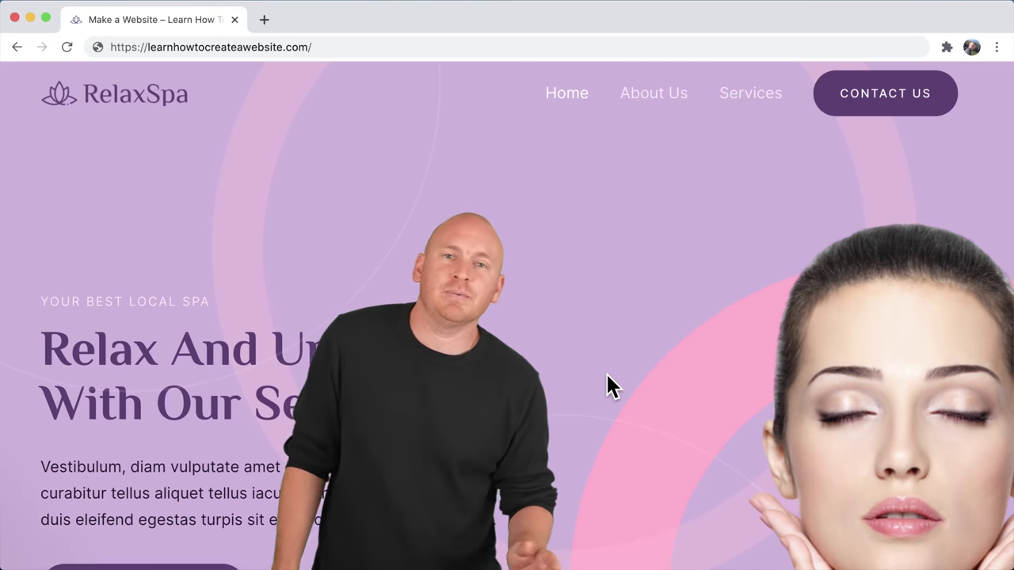